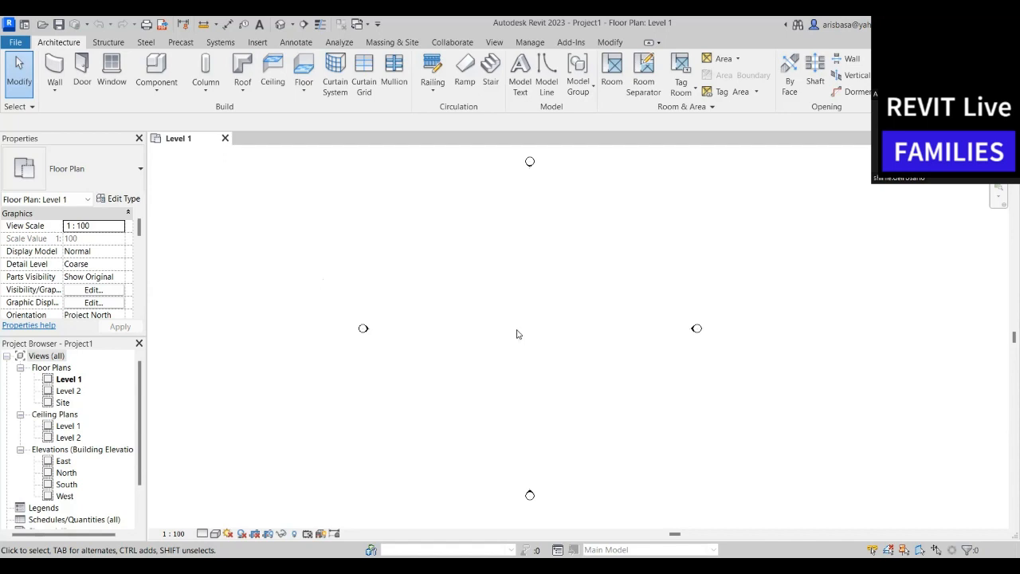
Draw a horizontal Generic - 200mm architectural wall about 23000 mm long between the elevation markers on Level 1
middle_drag(518, 334, 495, 375)
scroll(506, 347, down, 1)
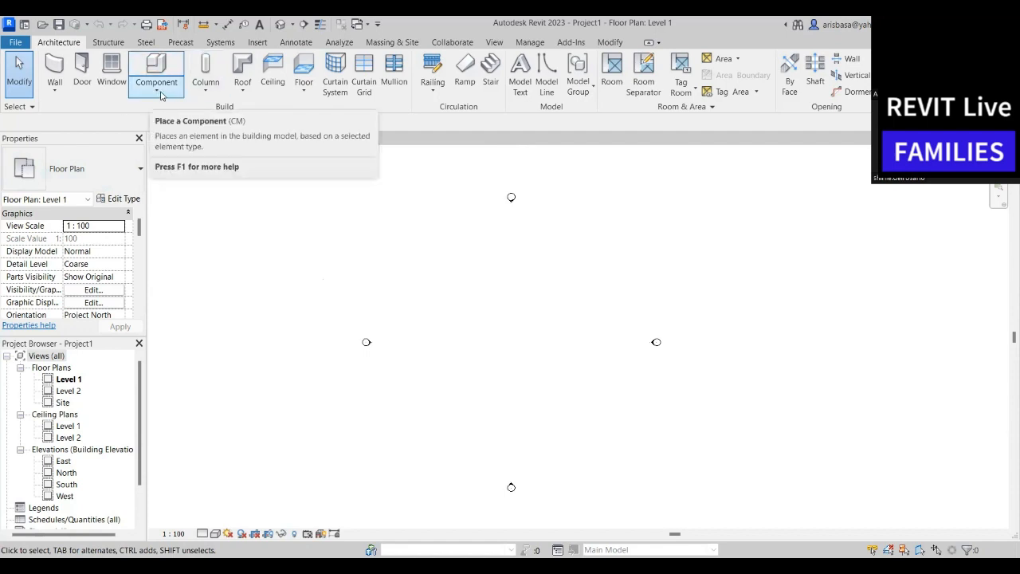
click(59, 89)
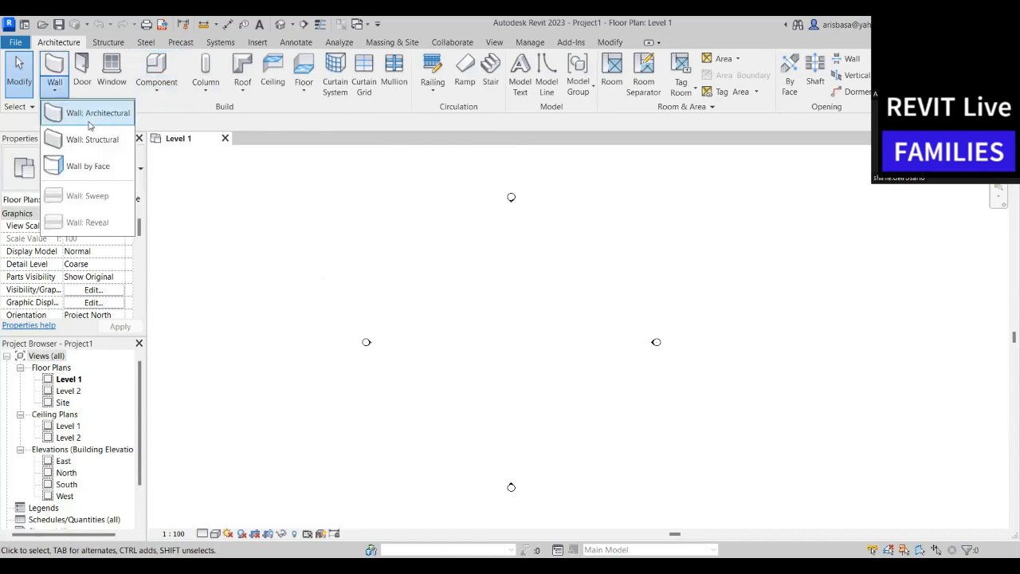
click(90, 121)
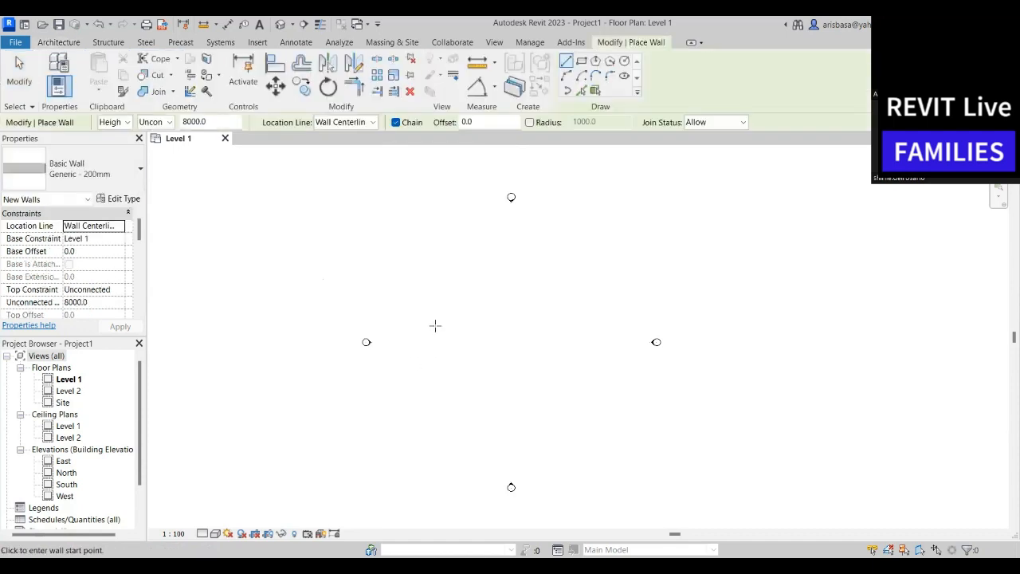
click(435, 325)
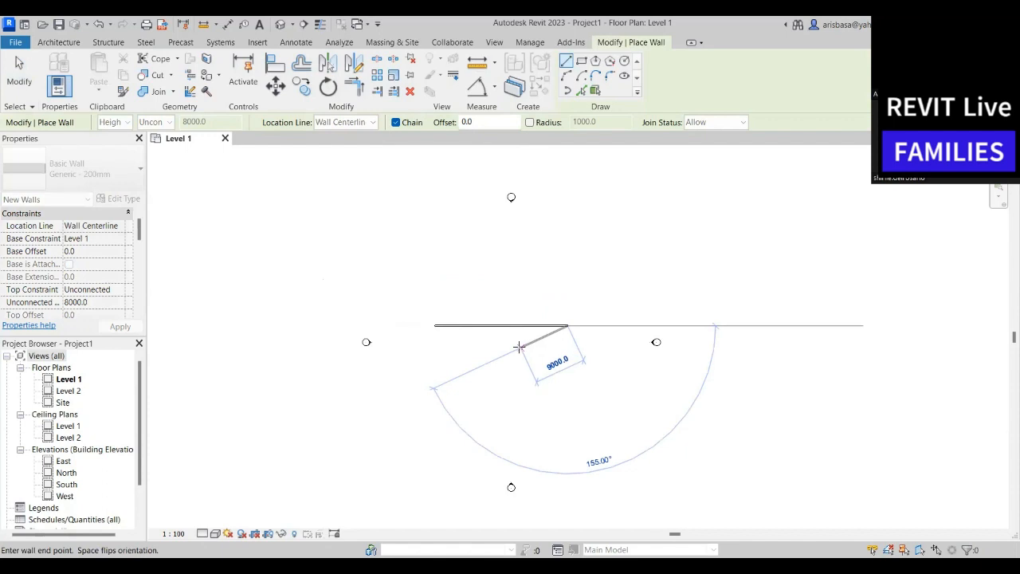
key(Escape)
key(Escape)
Create a Generic 150mm architectural floor from a rectangular boundary along the wall, about 23000 mm long and 6350 mm deep
click(300, 85)
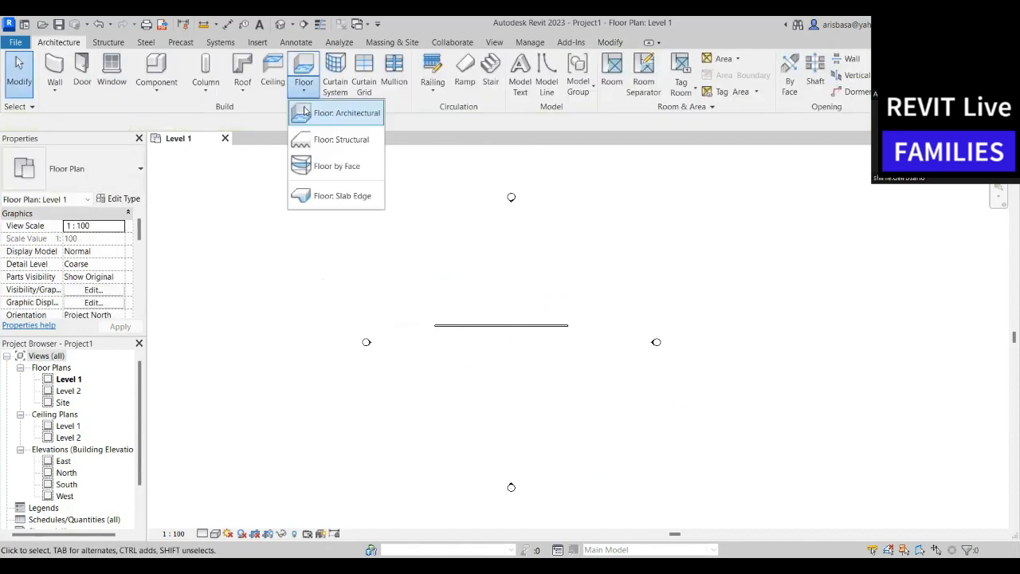
click(311, 110)
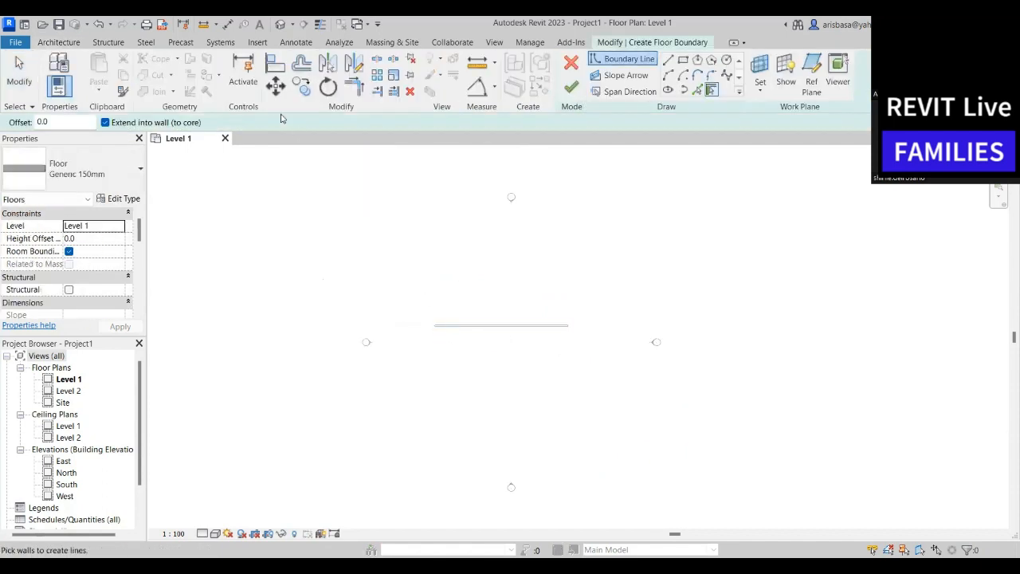
click(684, 59)
click(460, 335)
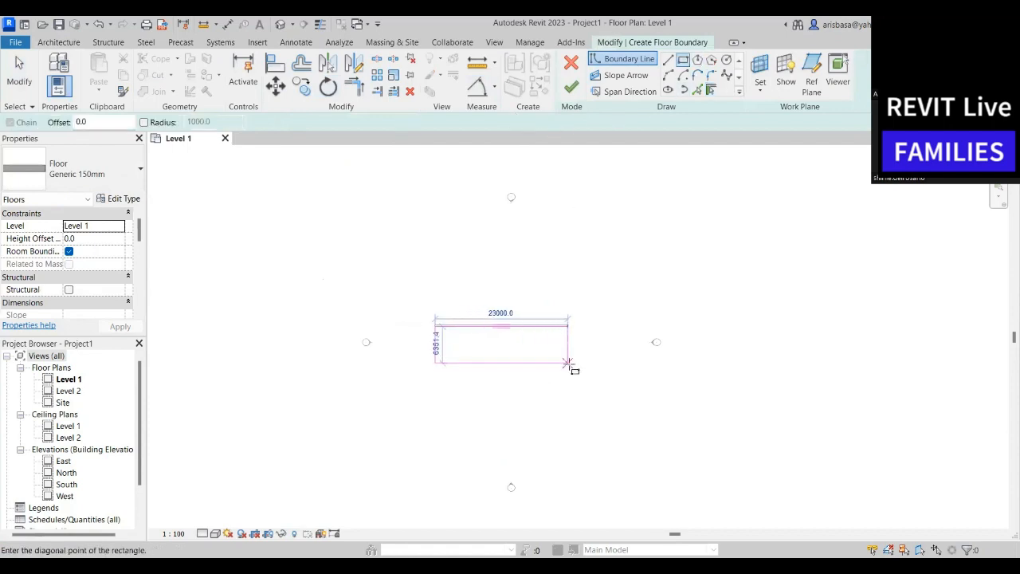
click(569, 359)
key(Escape)
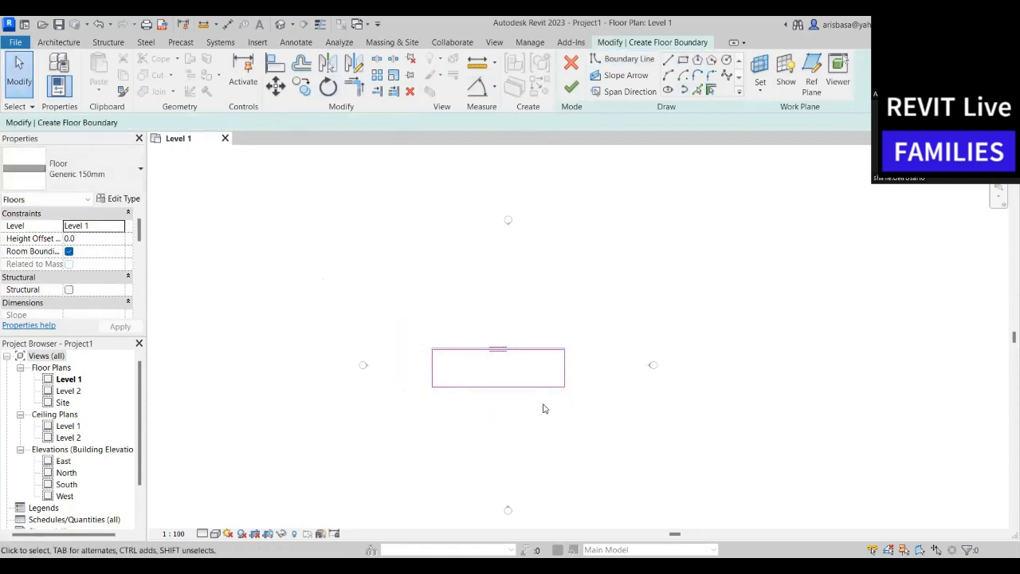
click(571, 87)
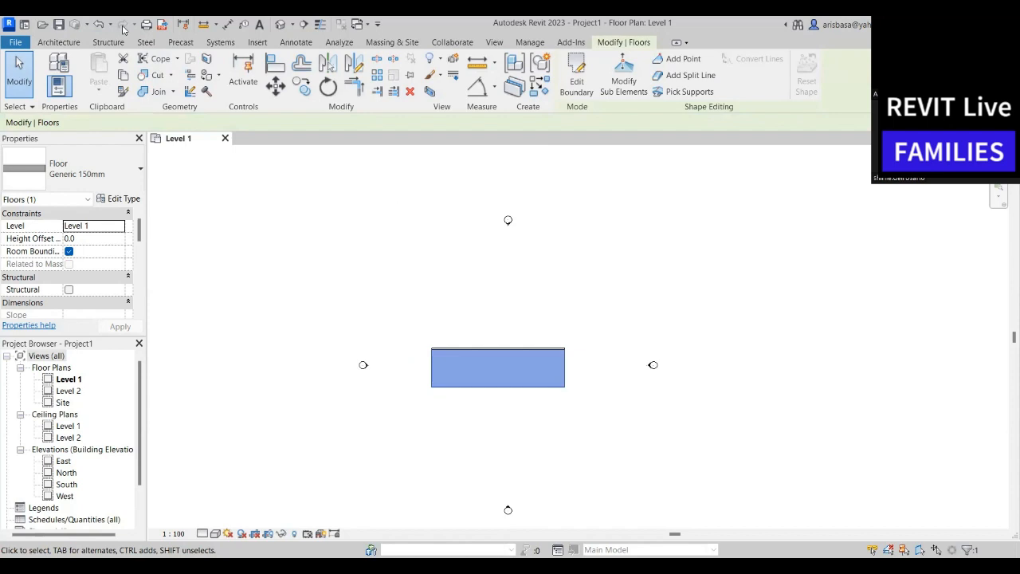
Open the default 3D view and orbit it so the wall and floor face the viewer
click(284, 26)
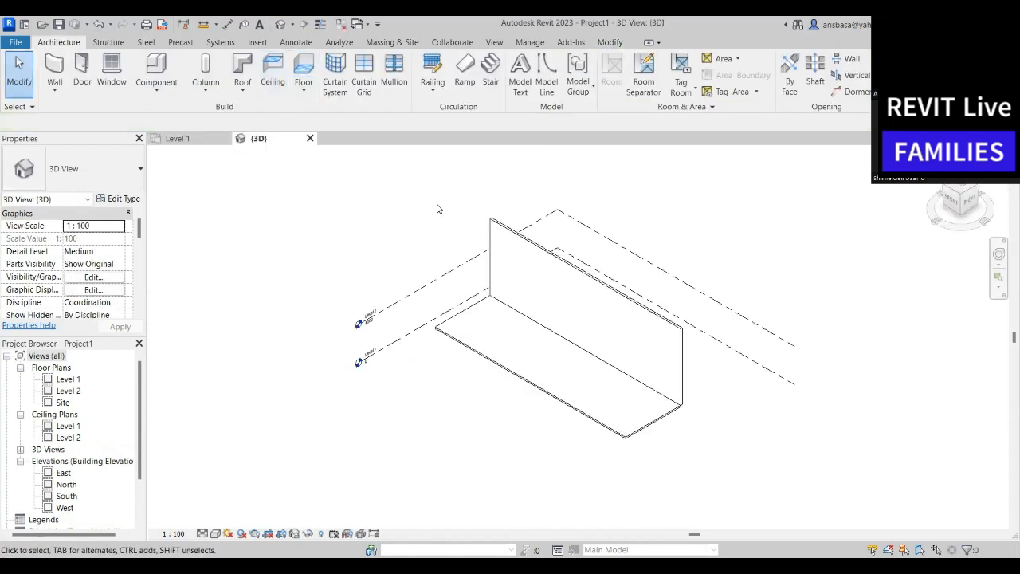
shift+middle_drag(638, 399, 719, 419)
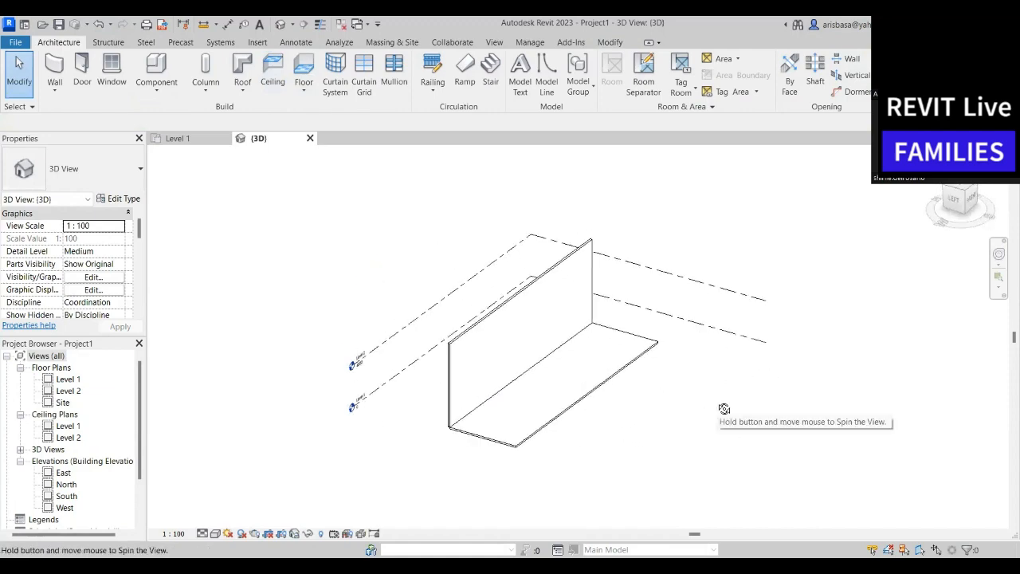
scroll(667, 404, up, 4)
shift+middle_drag(538, 435, 527, 444)
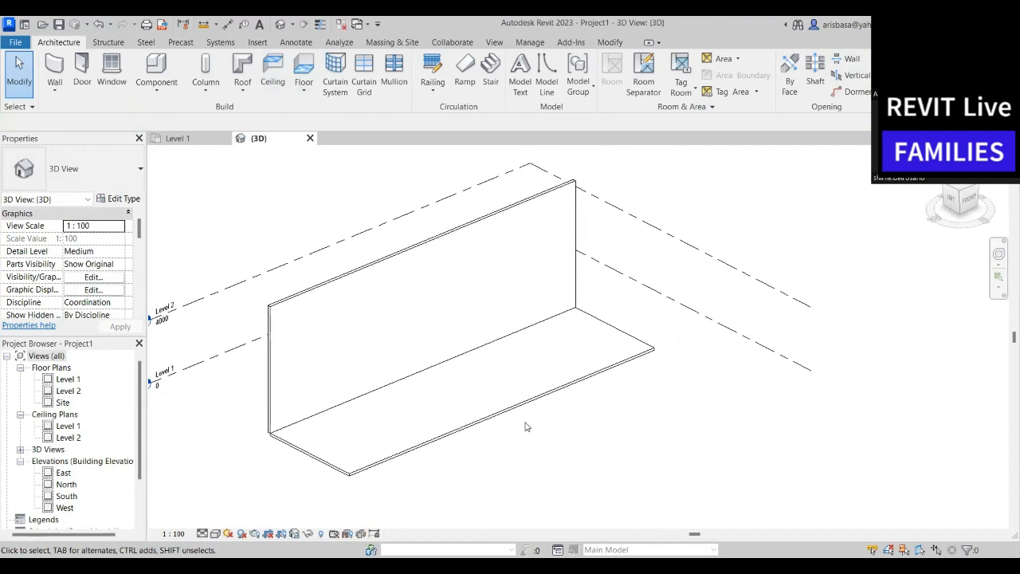
middle_drag(533, 435, 634, 456)
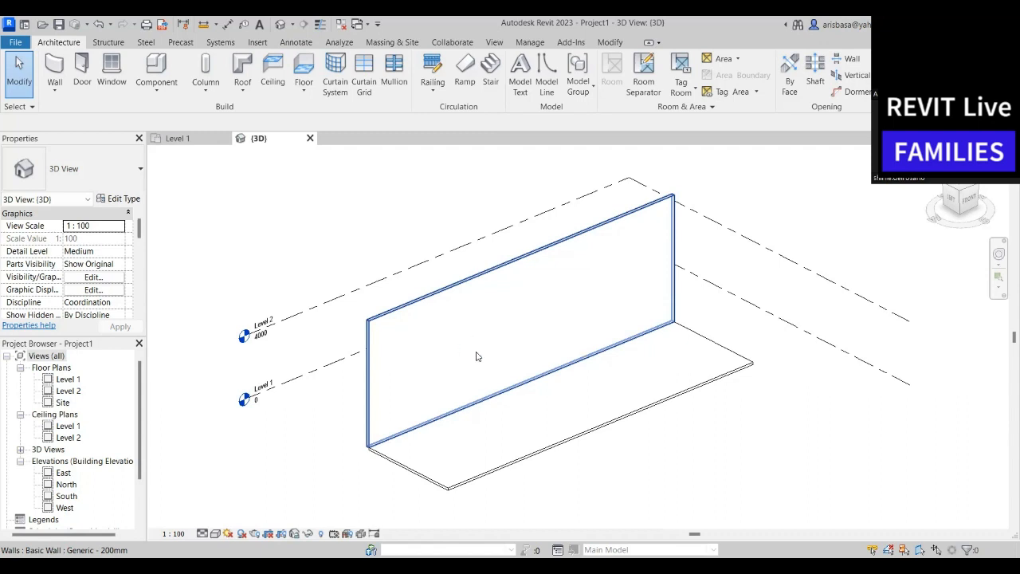
middle_drag(472, 351, 415, 343)
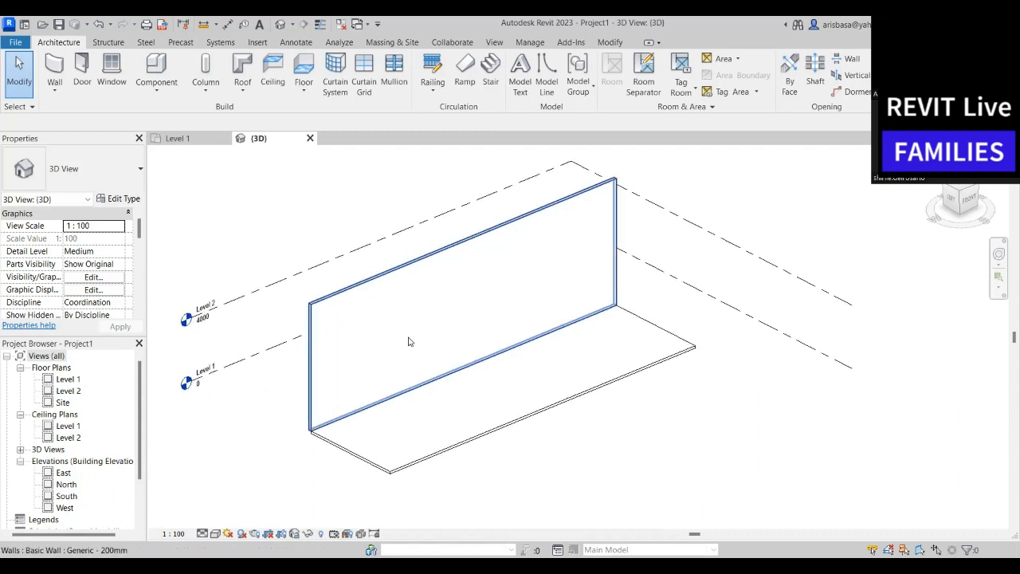
middle_drag(641, 412, 624, 415)
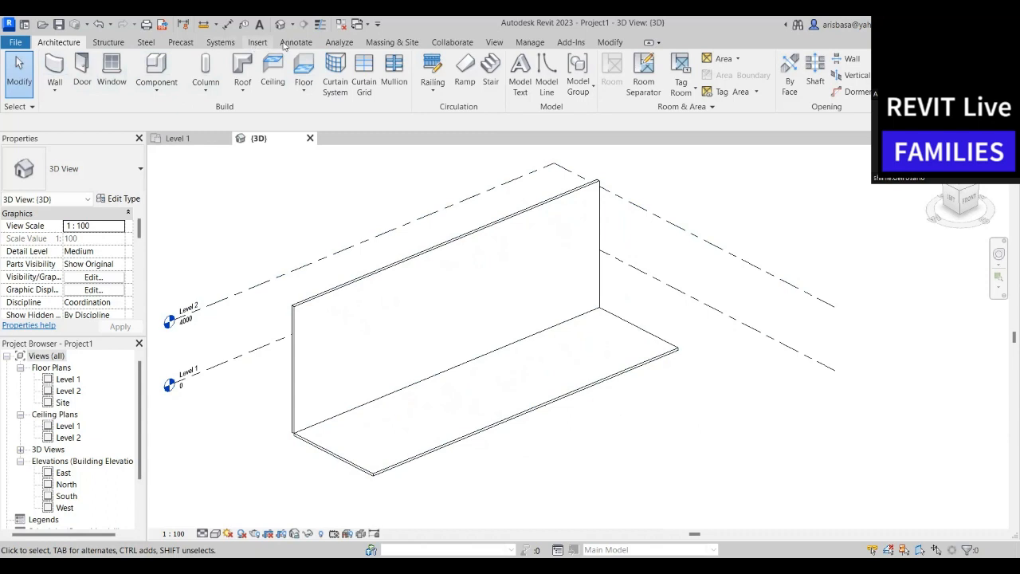
Start placing a plumbing fixture, agree to load a family, and open the US folder of the English library
click(222, 43)
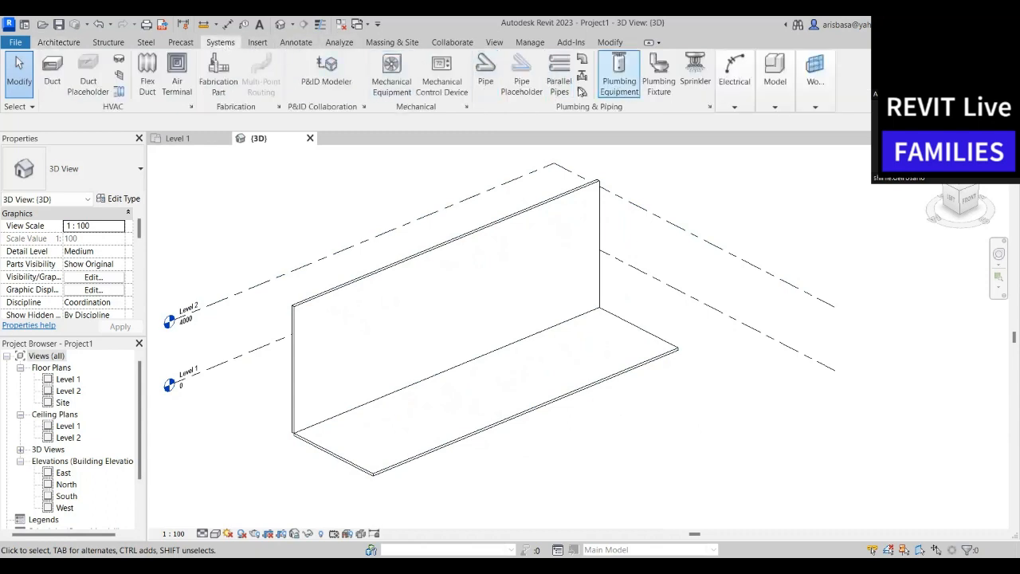
click(588, 303)
click(659, 72)
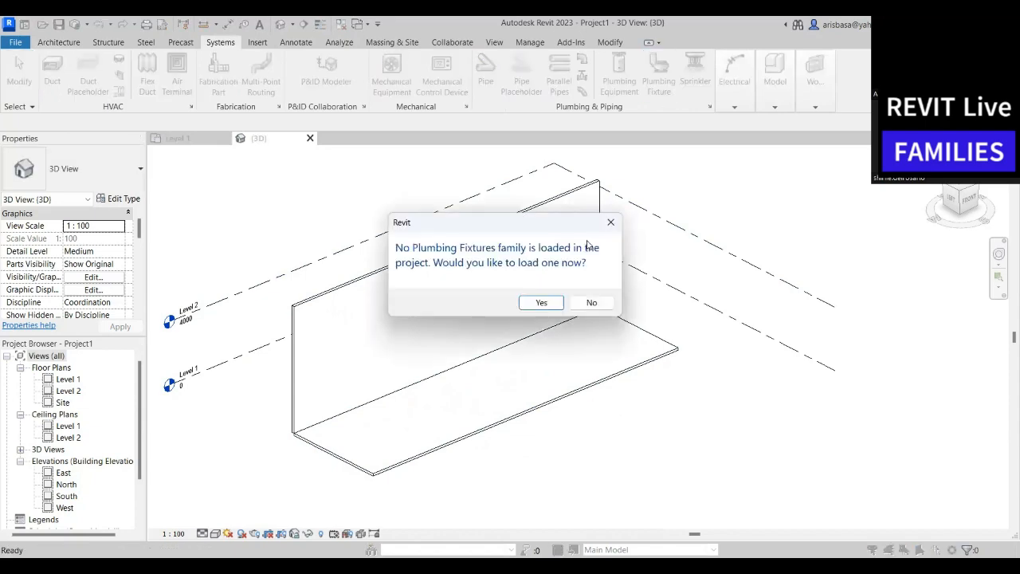
click(543, 304)
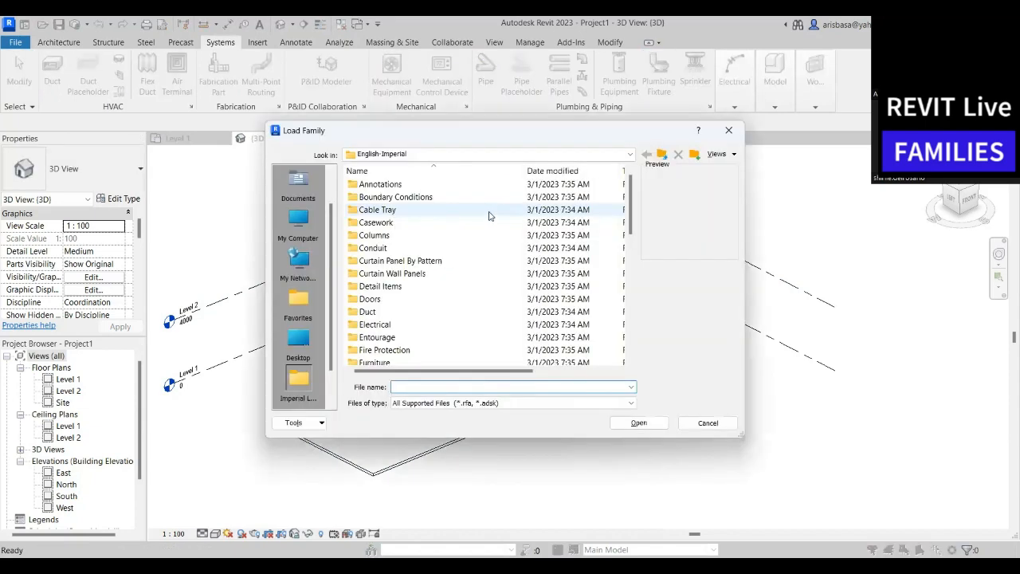
click(662, 155)
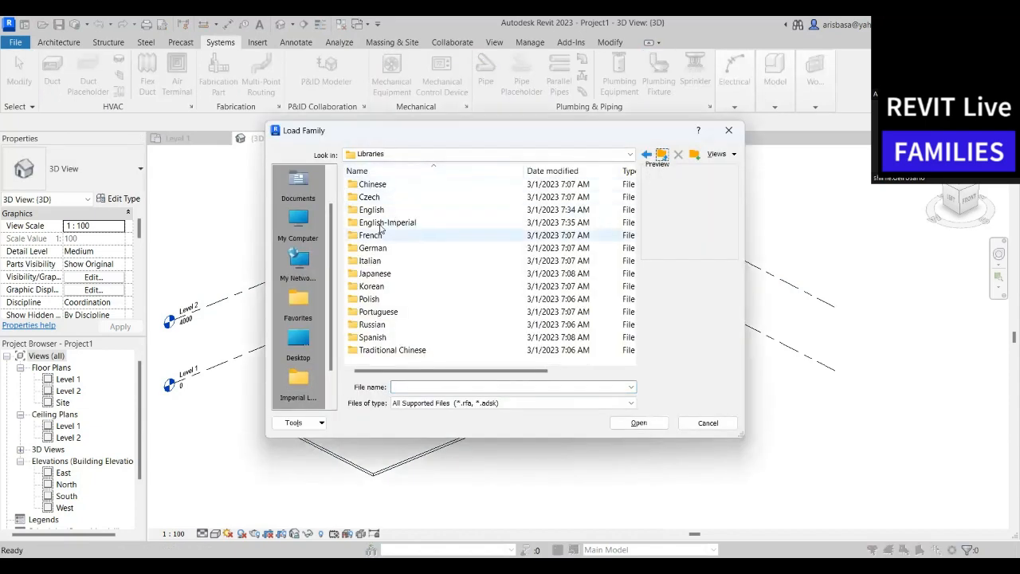
double_click(369, 210)
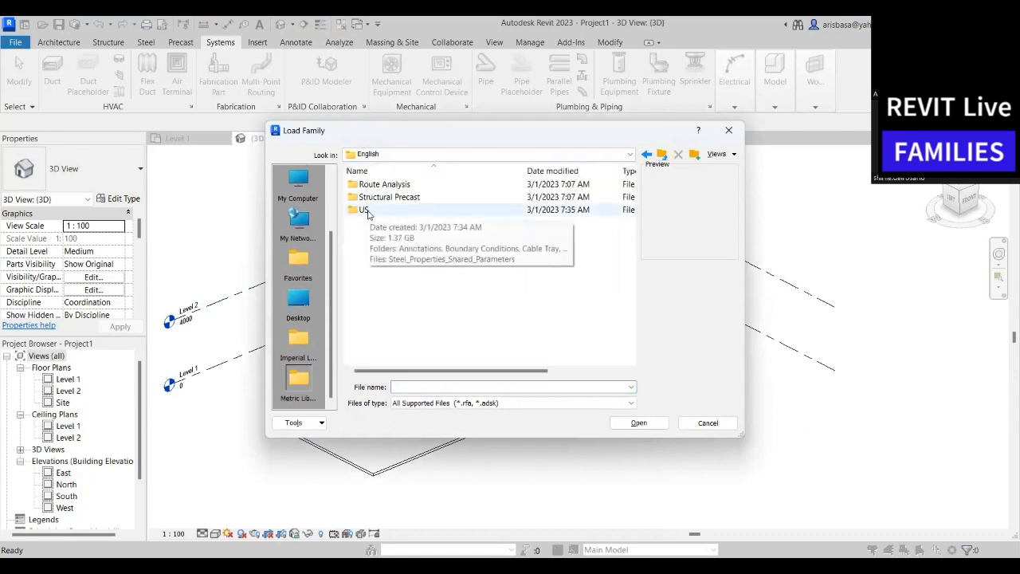
double_click(365, 210)
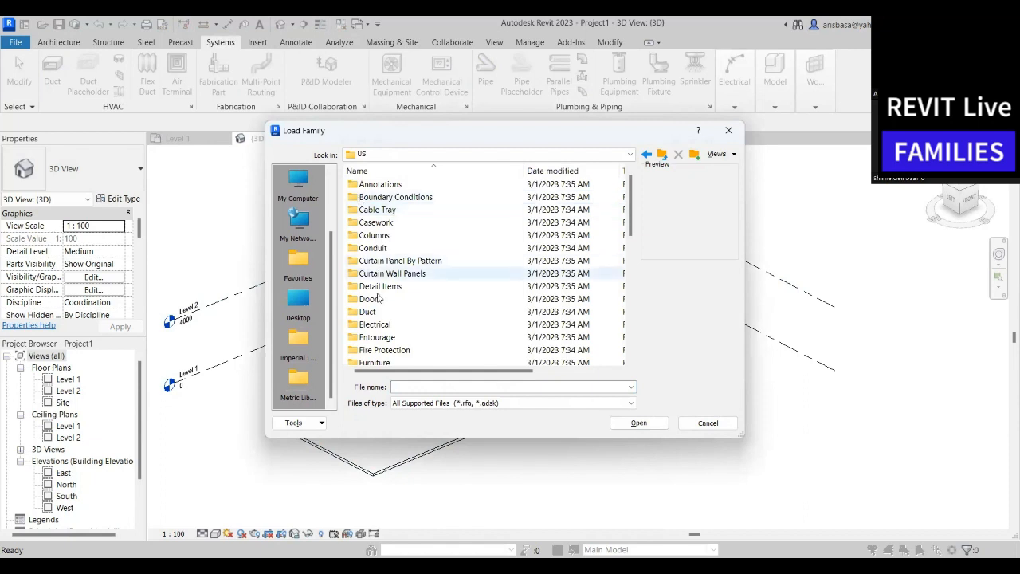
Load the M_Floor Drain - Round family from the Drains folder of the Plumbing MEP fixtures
scroll(381, 313, down, 2)
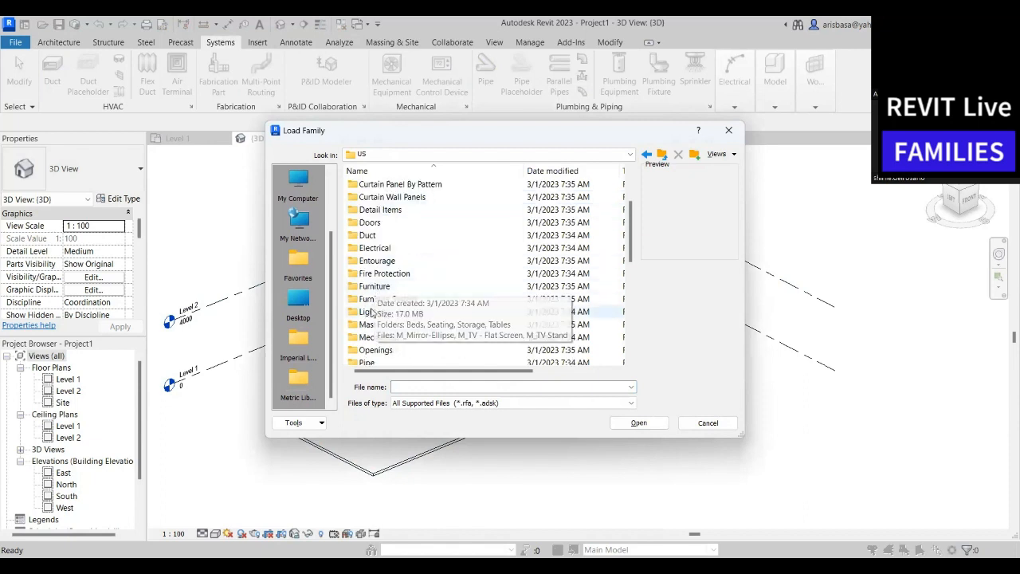
scroll(369, 344, down, 2)
scroll(371, 348, up, 1)
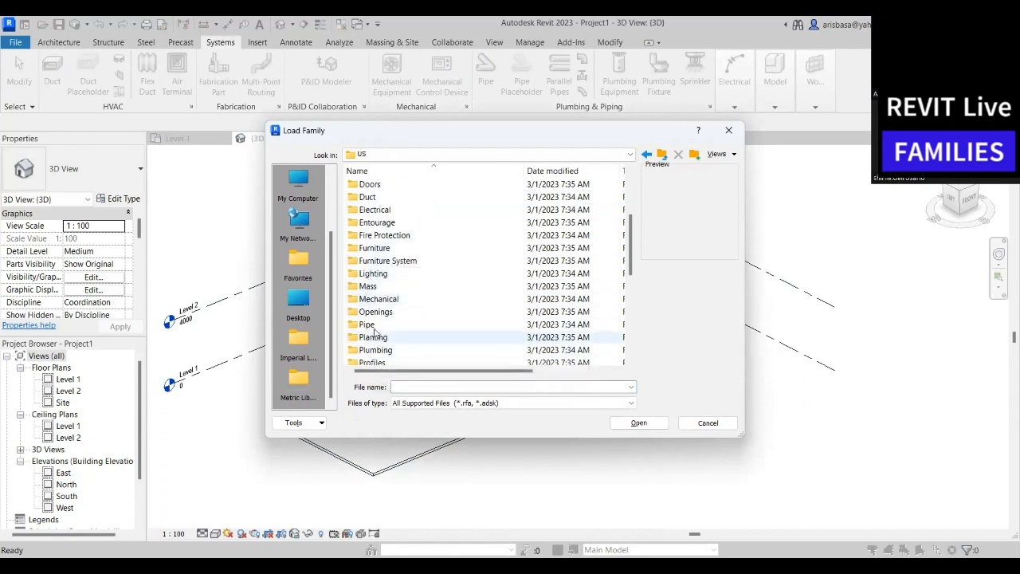
double_click(371, 351)
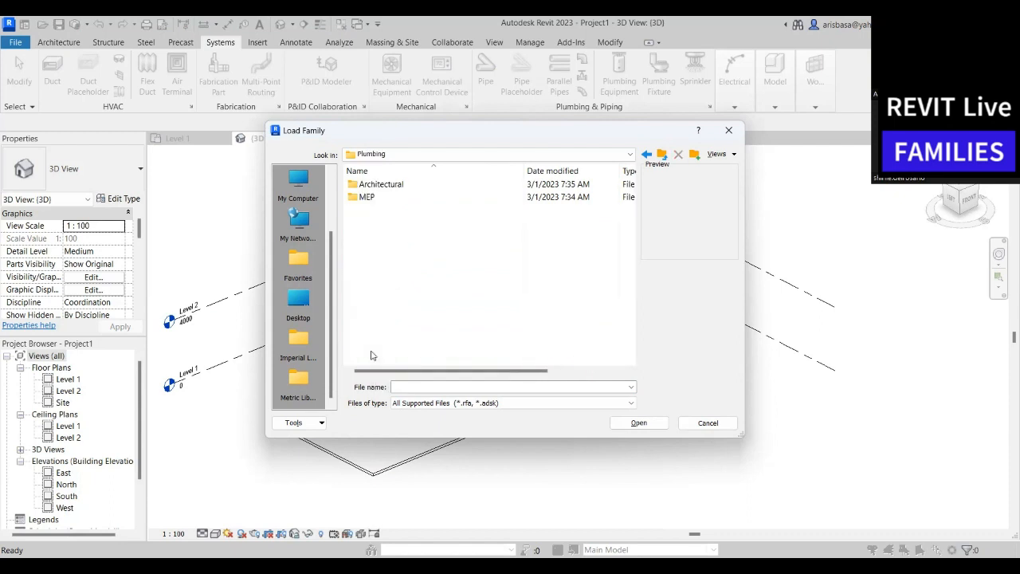
click(369, 198)
double_click(368, 197)
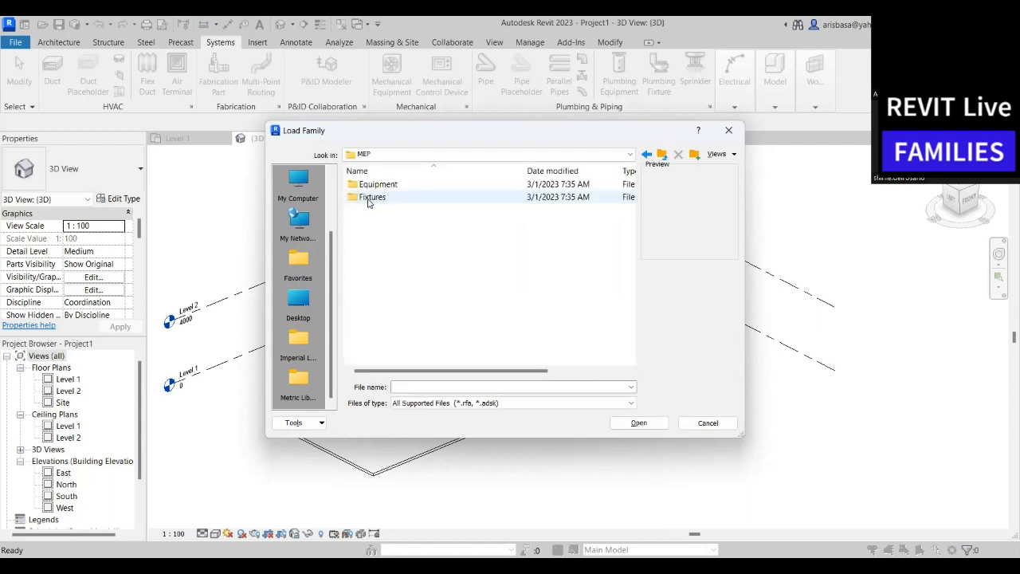
click(370, 199)
double_click(371, 198)
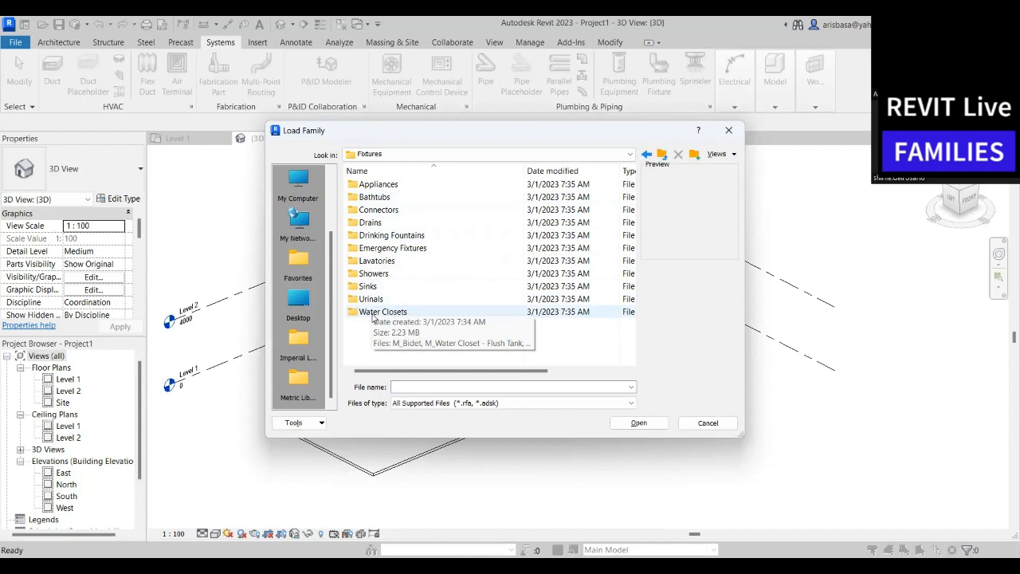
double_click(371, 222)
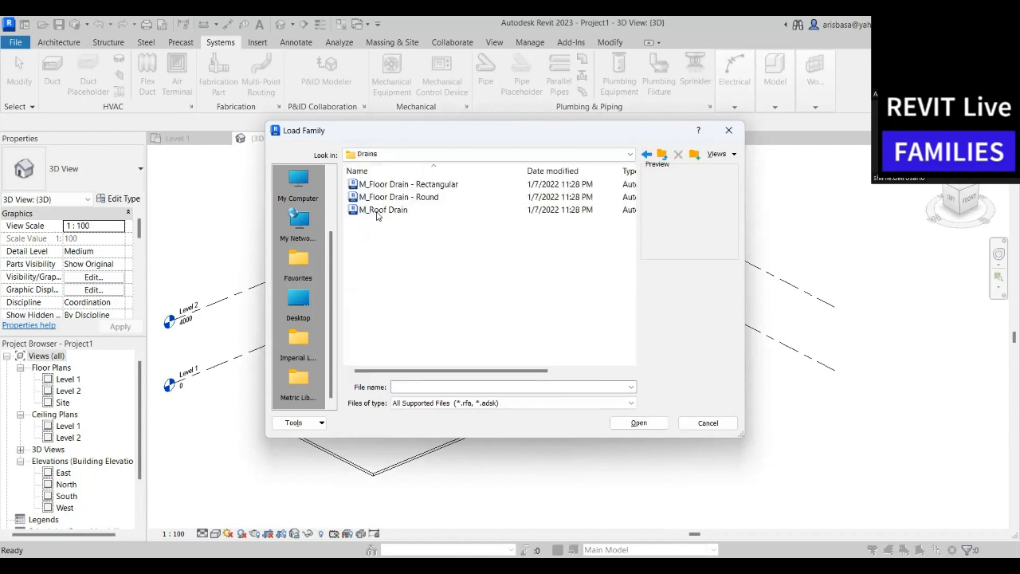
click(376, 197)
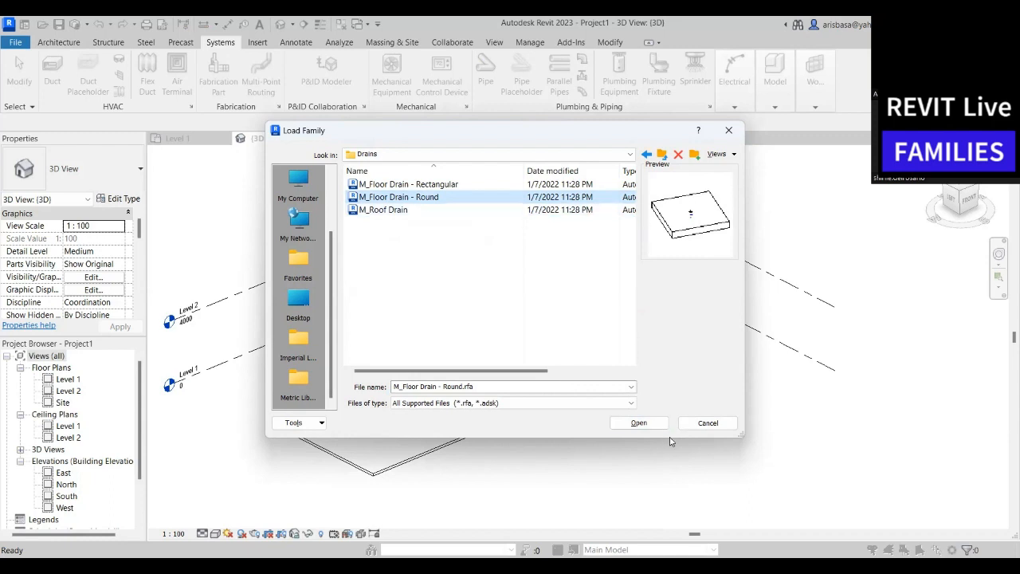
click(639, 422)
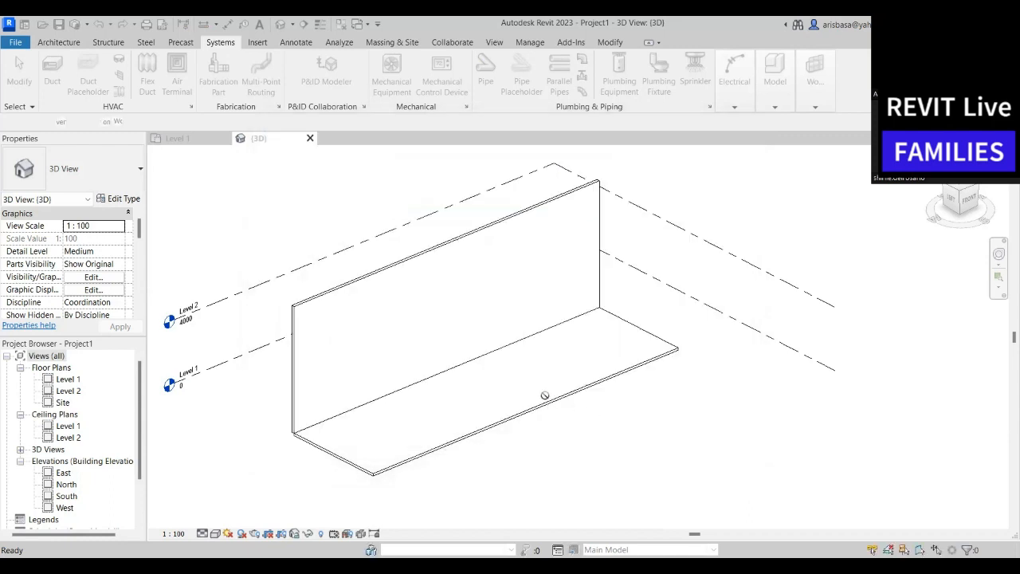
Place one 125 mm Strainer - 50 mm Drain on the floor's face, about 5400 mm from its short edge and 4500 mm from the wall
scroll(377, 392, up, 3)
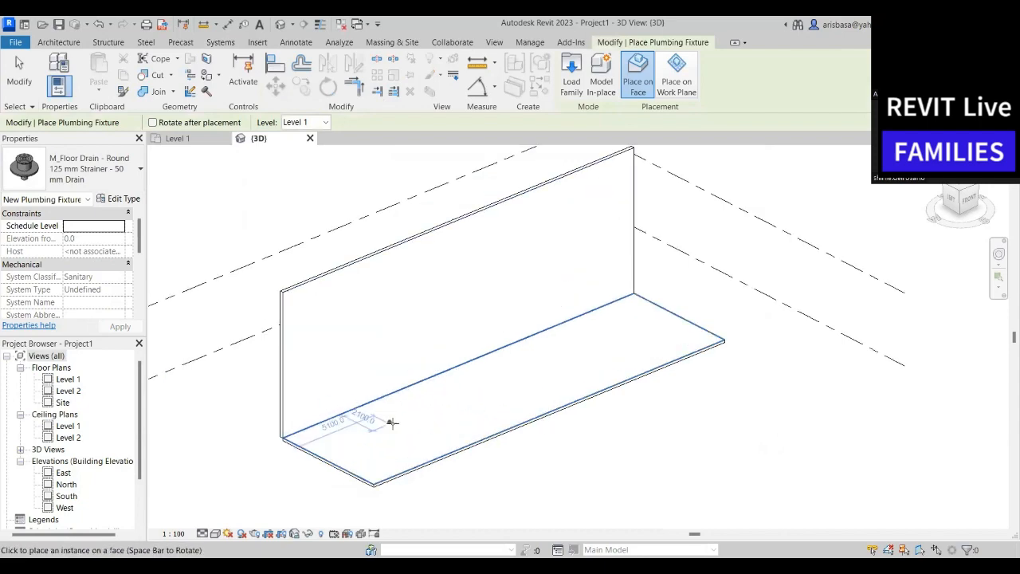
scroll(416, 456, up, 6)
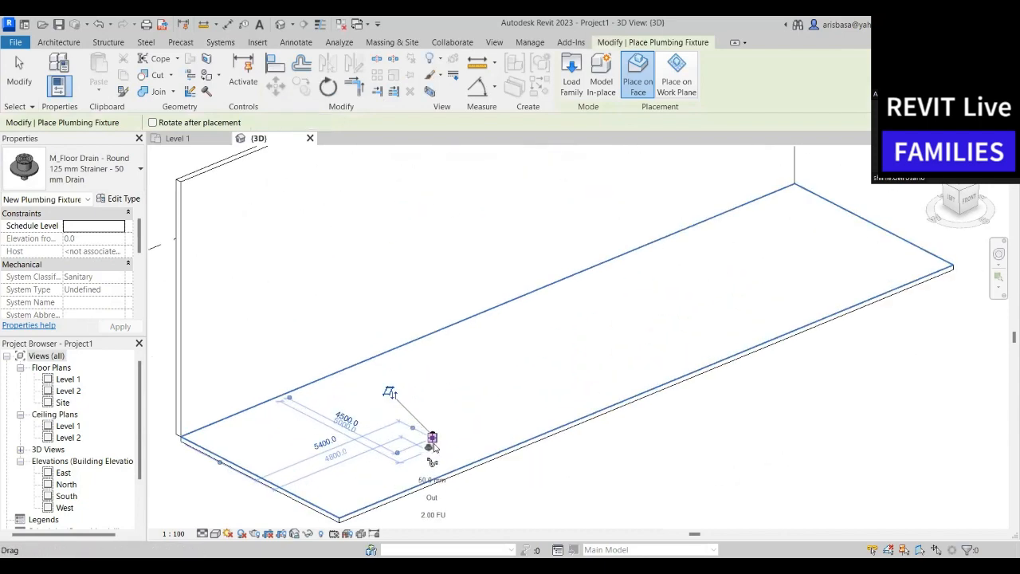
key(Escape)
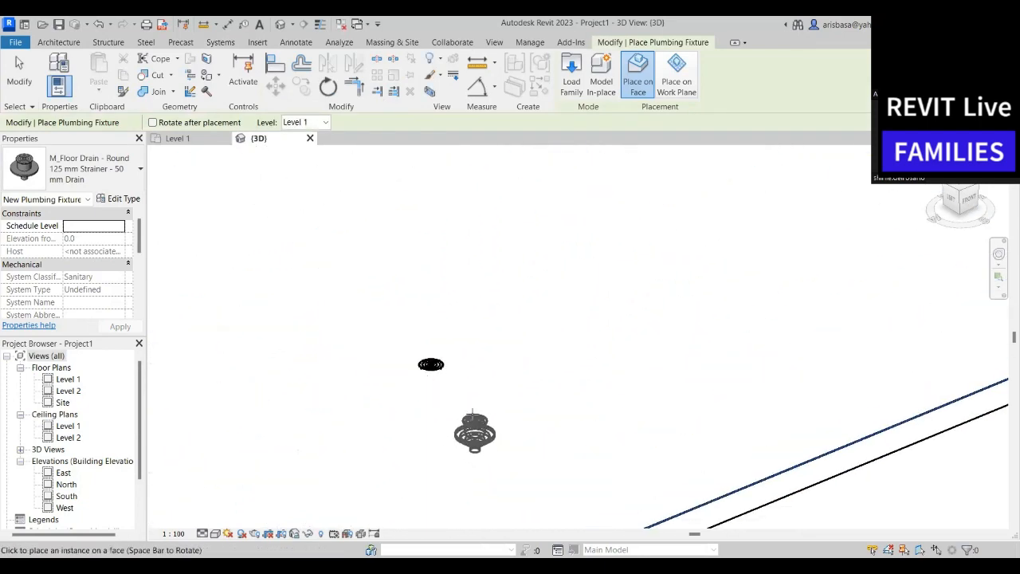
key(Escape)
scroll(500, 412, down, 2)
scroll(499, 411, down, 3)
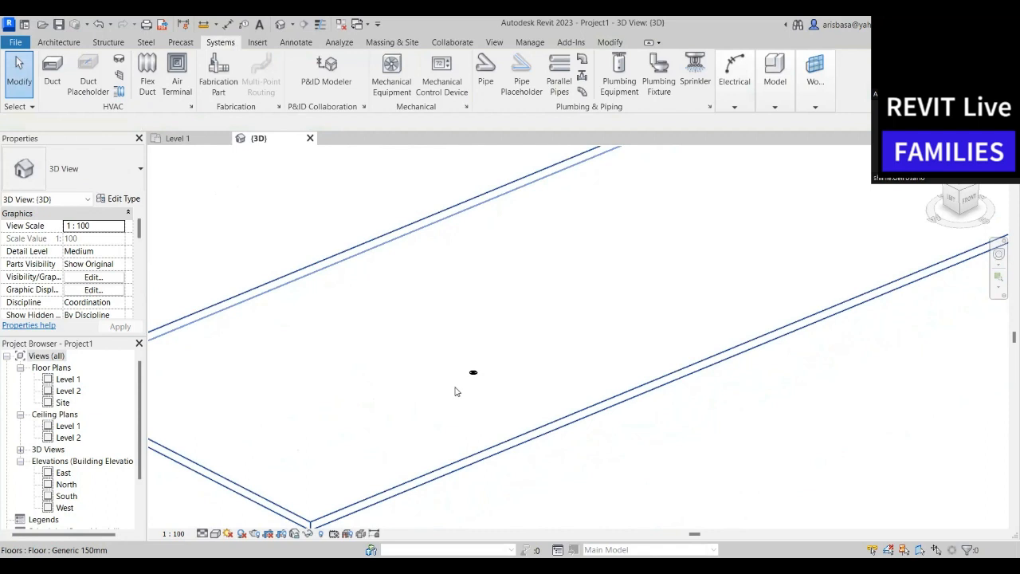
scroll(471, 394, down, 2)
scroll(470, 383, up, 3)
scroll(474, 384, up, 3)
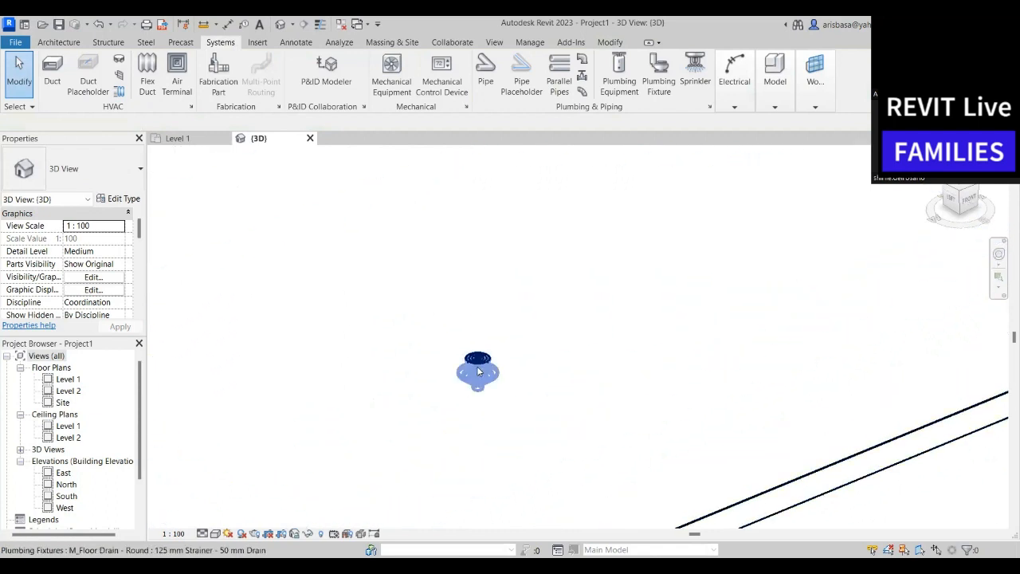
scroll(521, 388, down, 4)
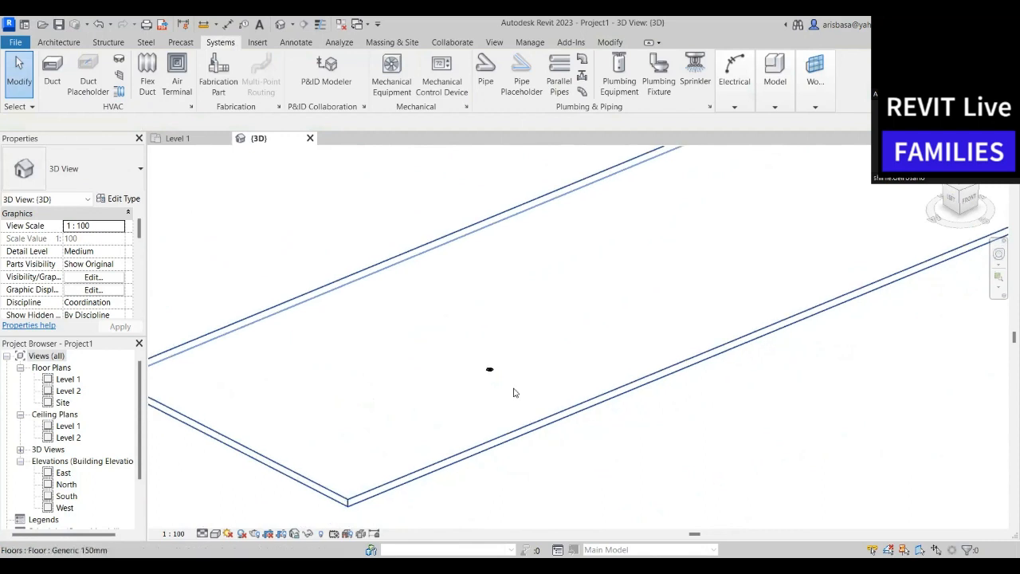
Place a 125 mm Strainer - 50 mm Drain floor drain component on the wall's face, near the wall's end edge
scroll(465, 430, down, 2)
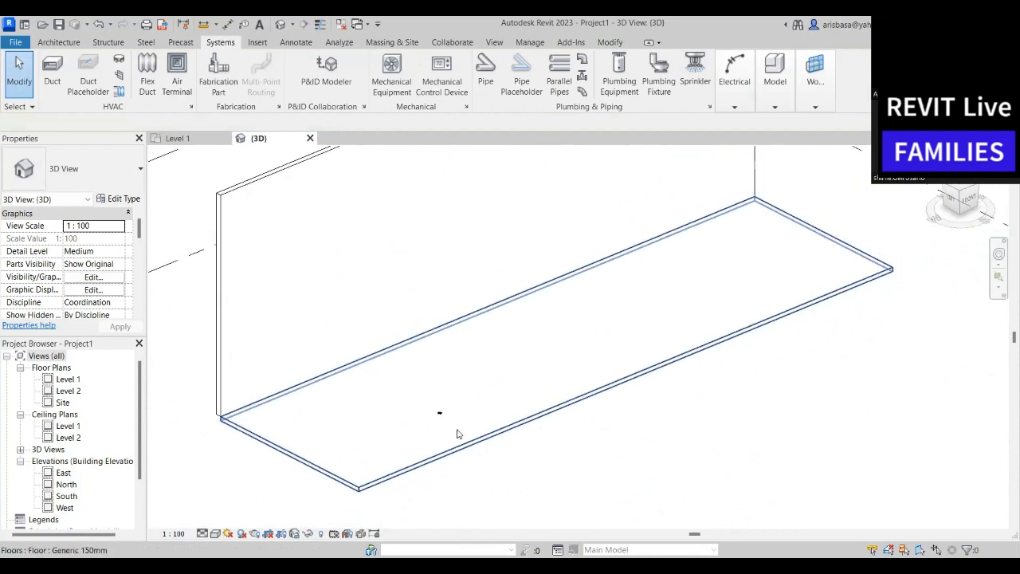
click(56, 44)
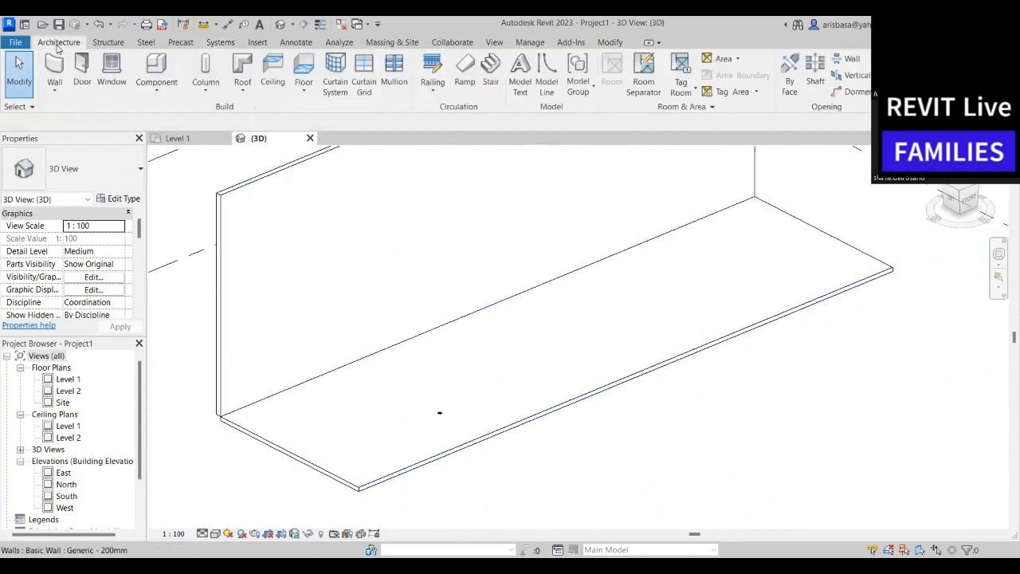
click(165, 68)
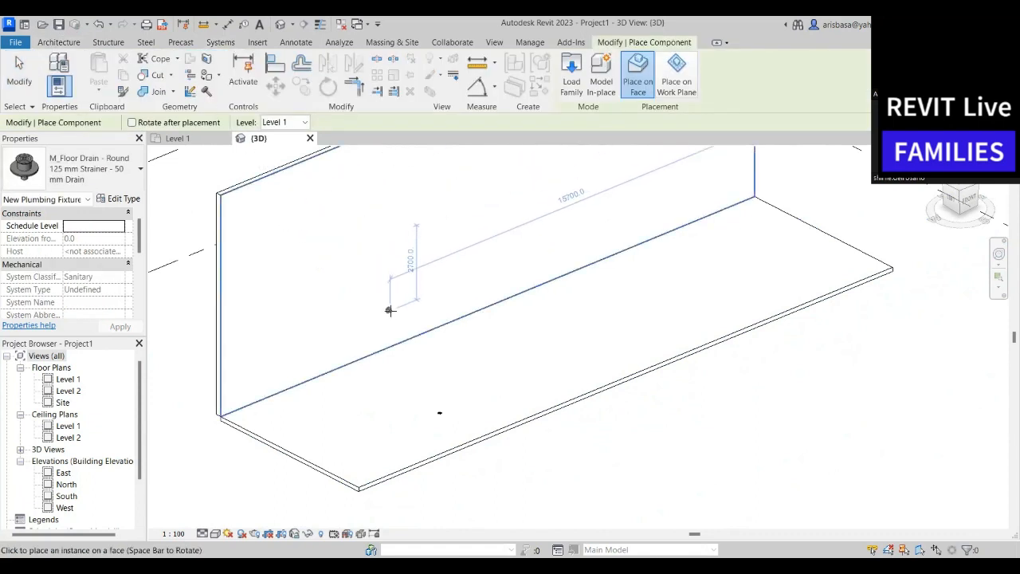
scroll(369, 312, up, 2)
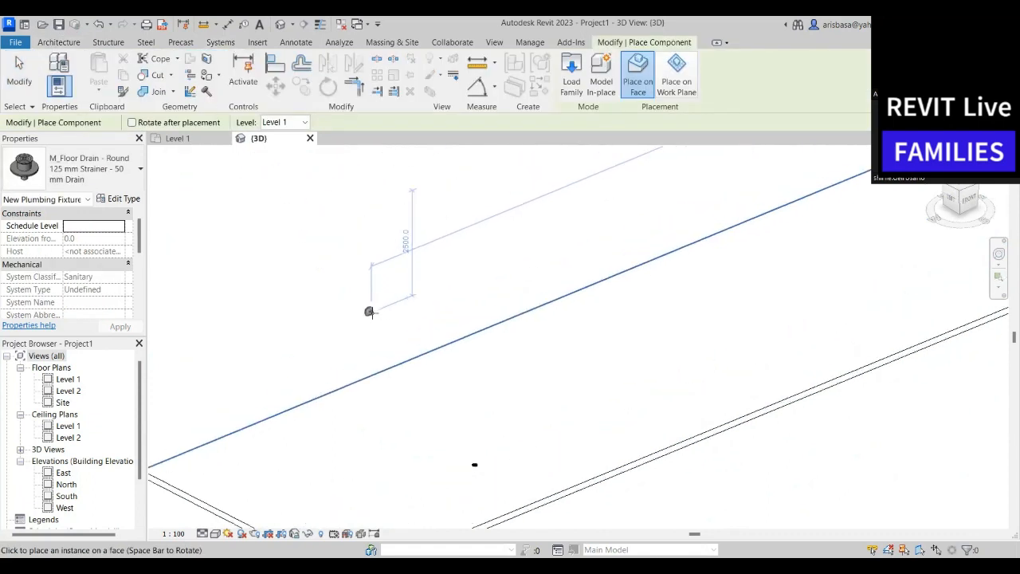
scroll(370, 312, up, 2)
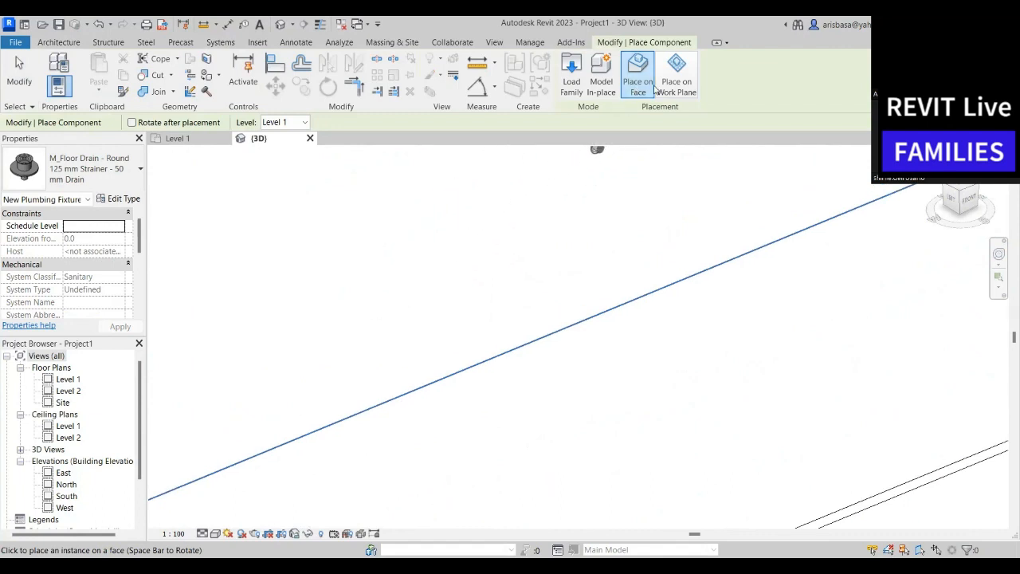
middle_drag(447, 318, 668, 271)
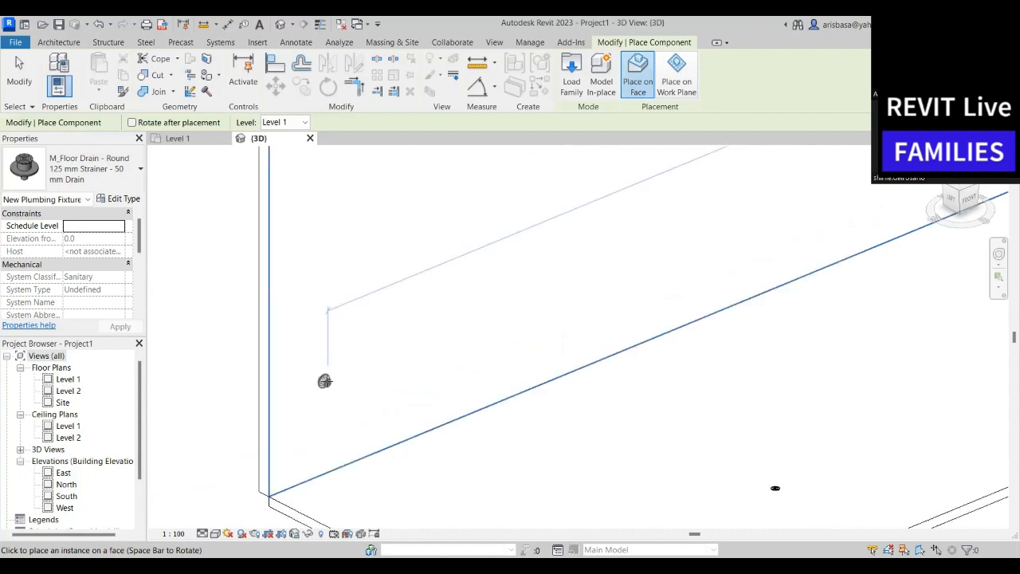
click(288, 372)
scroll(292, 381, up, 4)
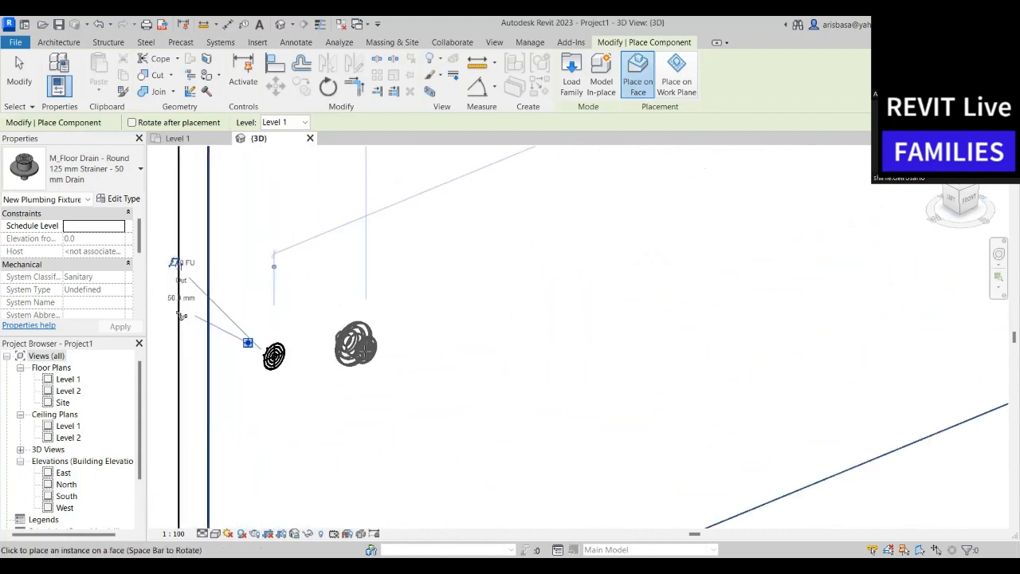
key(Escape)
Delete the floor drain hosted on the wall's face, keeping the one on the floor
click(271, 366)
scroll(295, 365, down, 3)
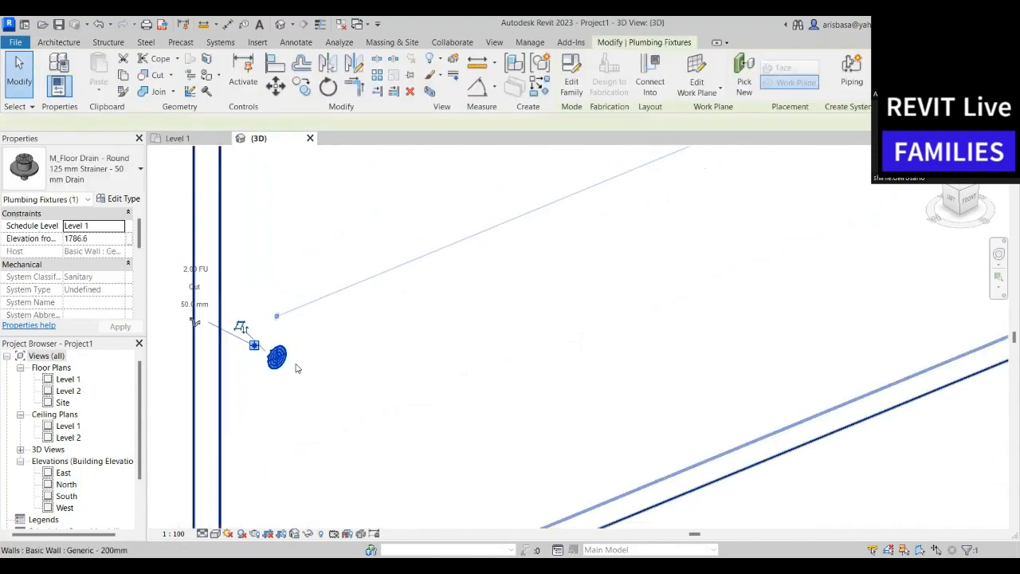
key(Delete)
scroll(313, 364, down, 3)
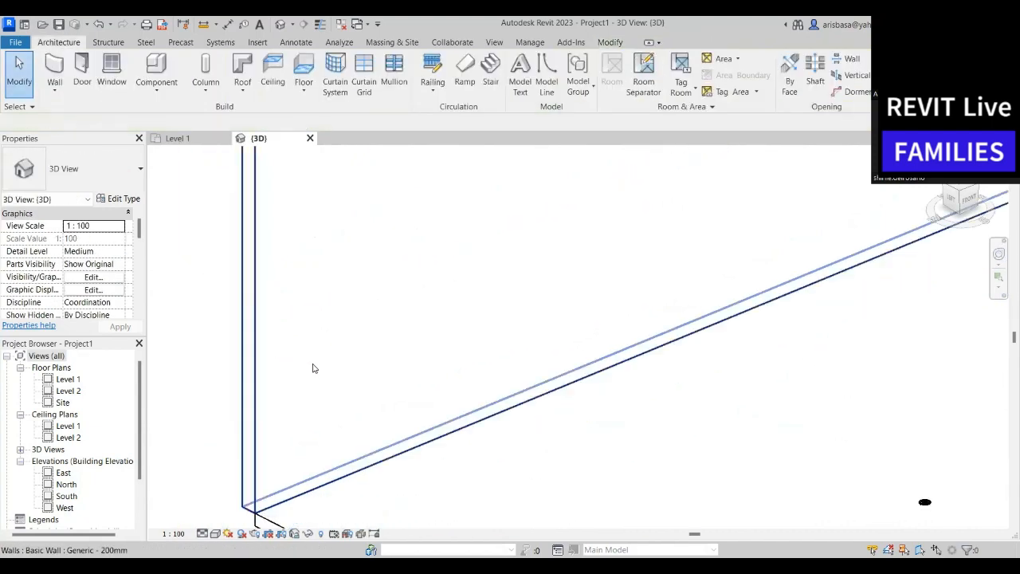
middle_drag(331, 350, 242, 356)
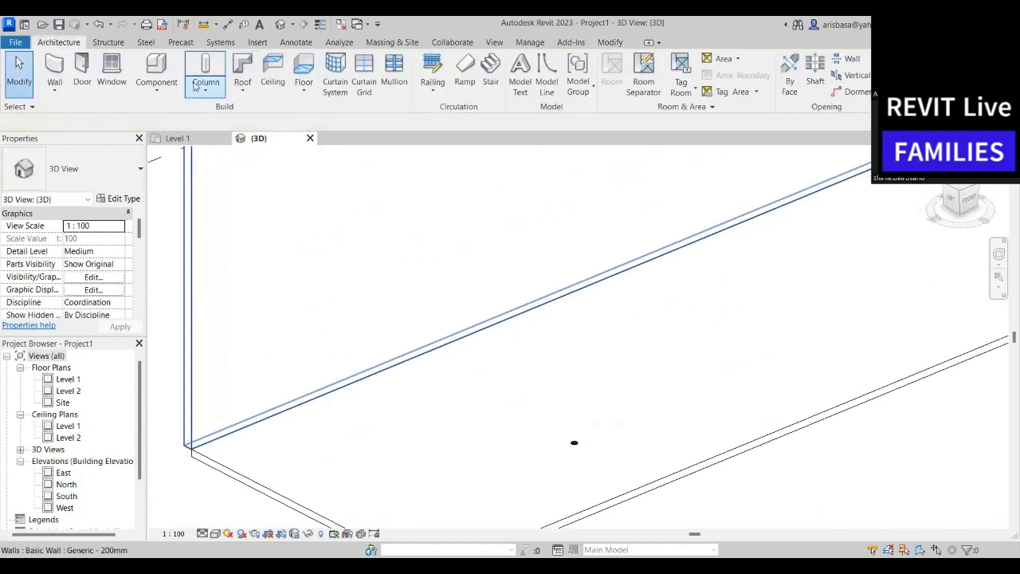
Start placing a component and open the Wall Cabinets folder under Casework in the US family library
click(156, 70)
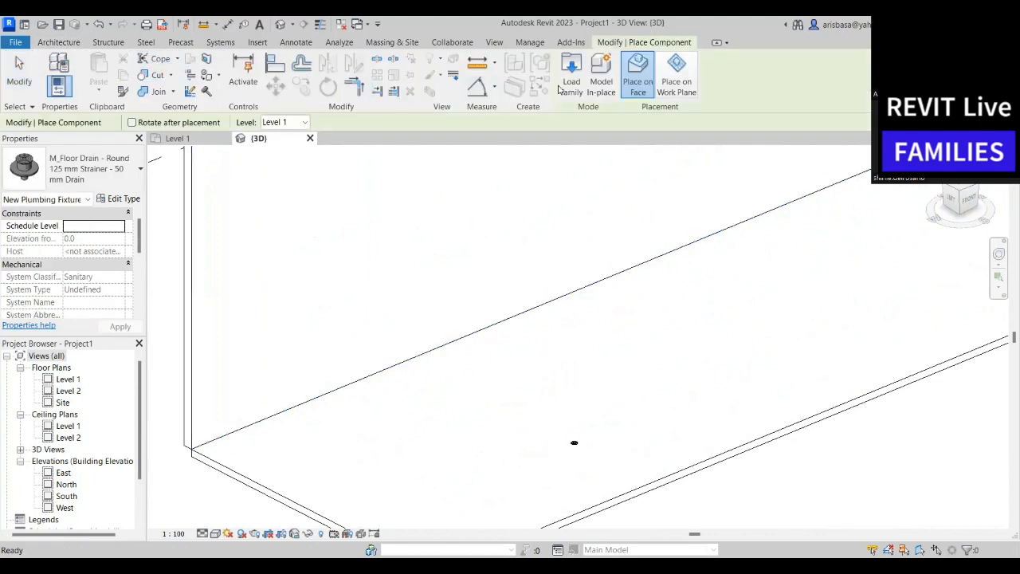
click(106, 180)
scroll(171, 359, up, 2)
scroll(171, 348, down, 5)
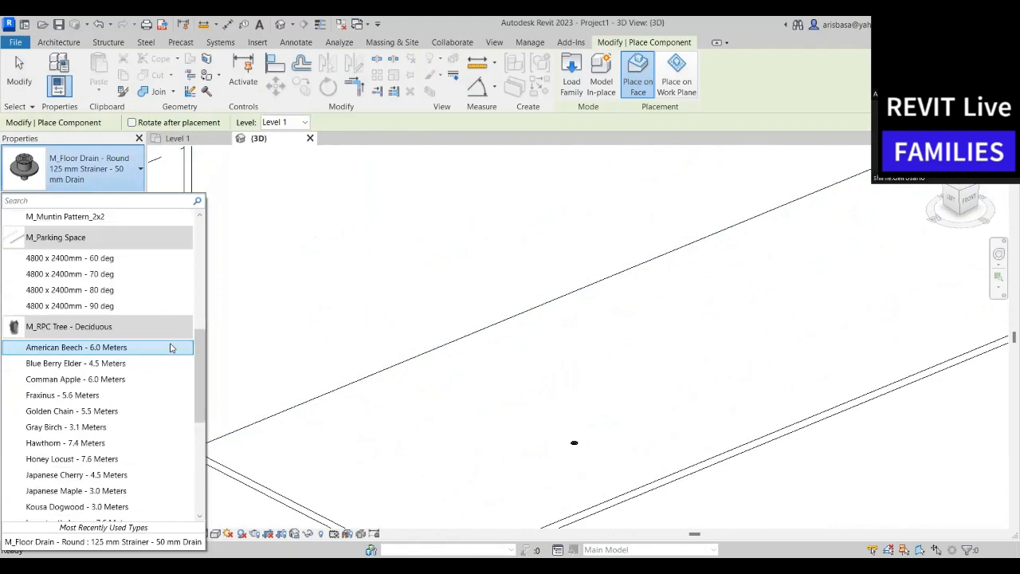
scroll(170, 347, down, 5)
scroll(171, 347, up, 8)
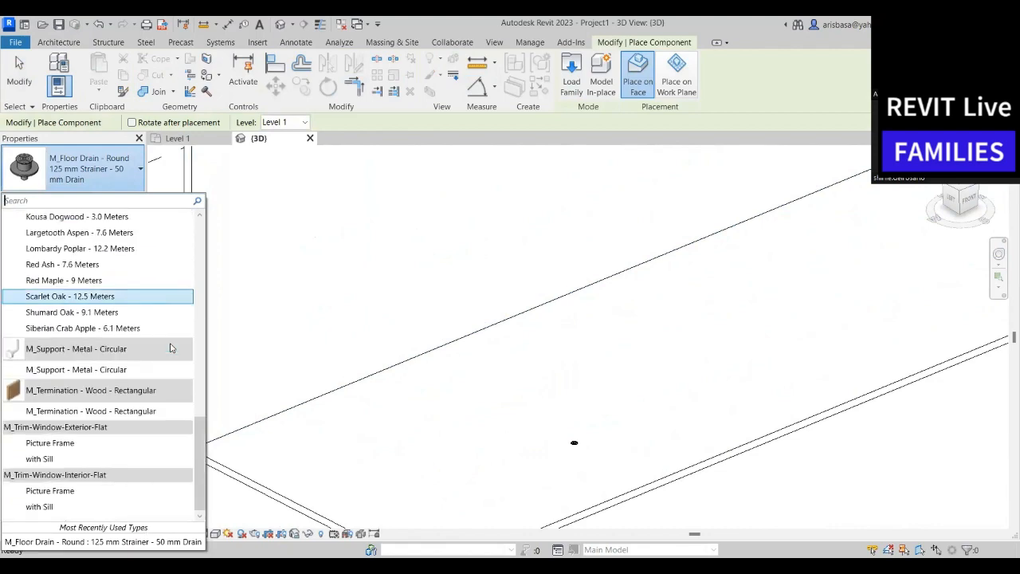
click(572, 73)
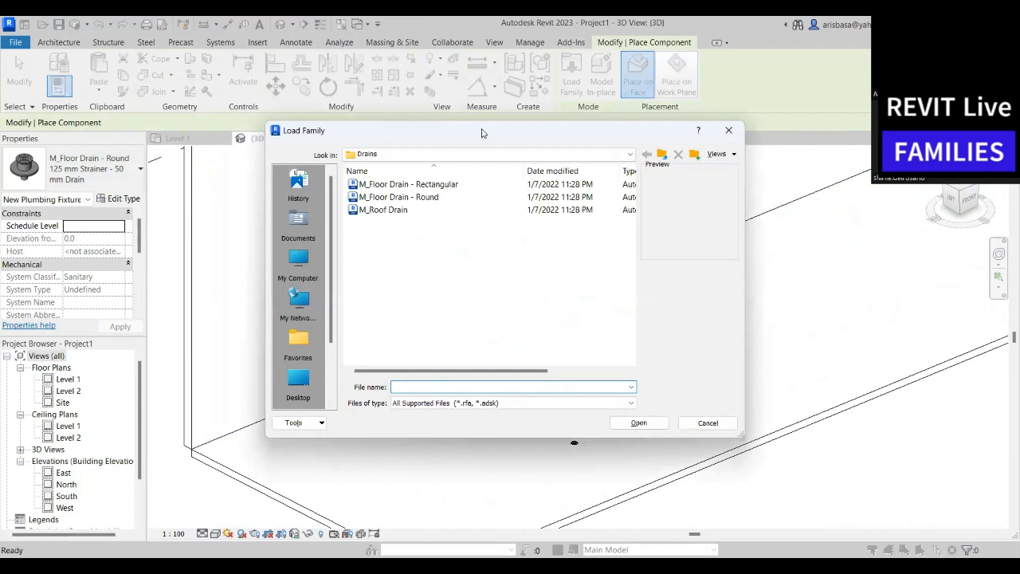
click(662, 154)
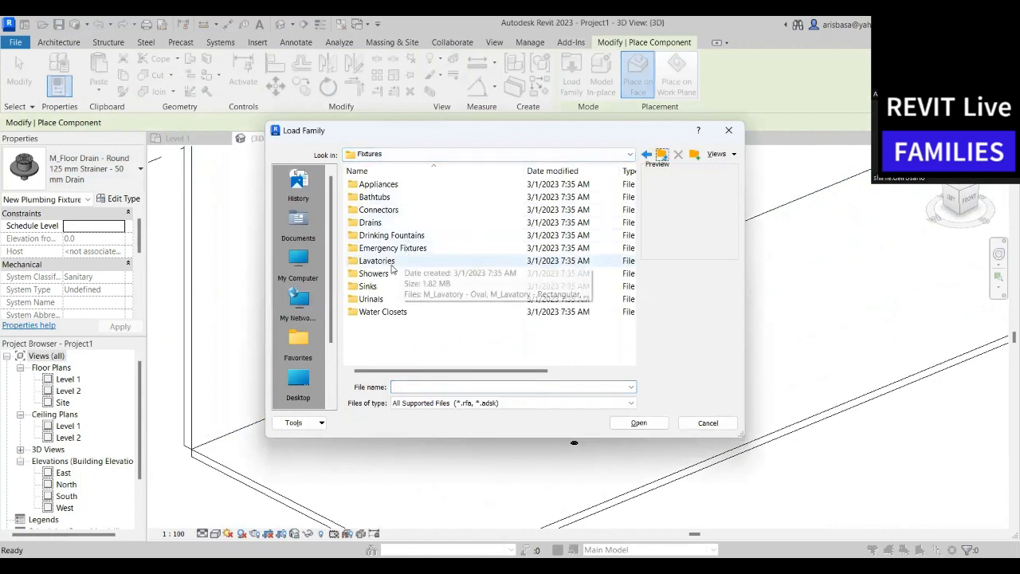
click(662, 154)
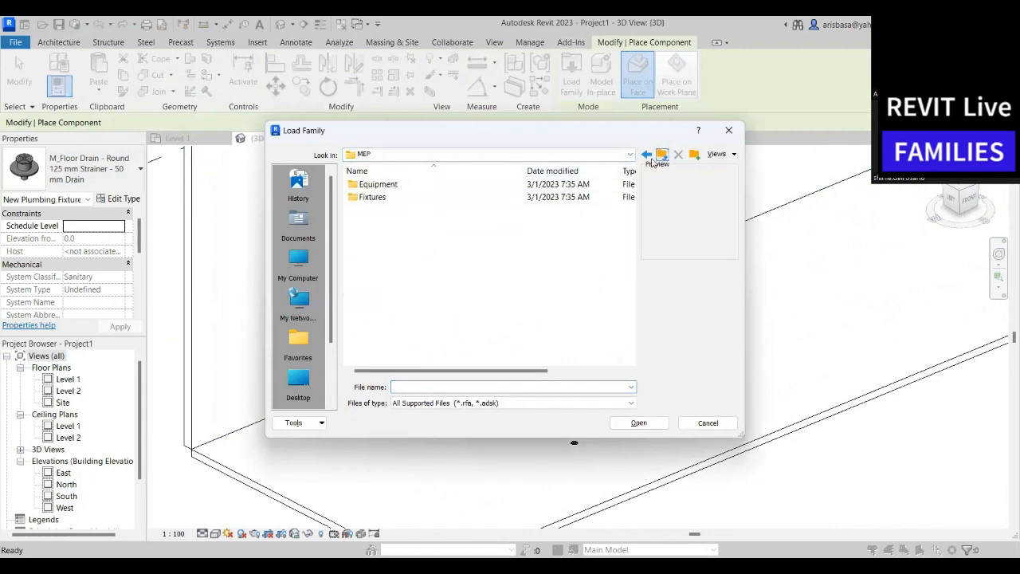
click(662, 154)
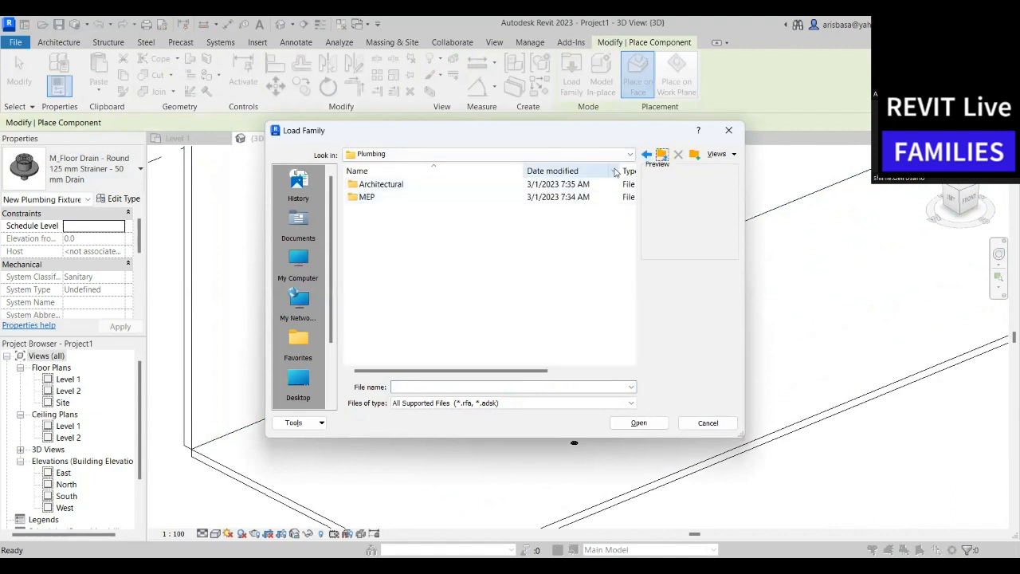
click(661, 154)
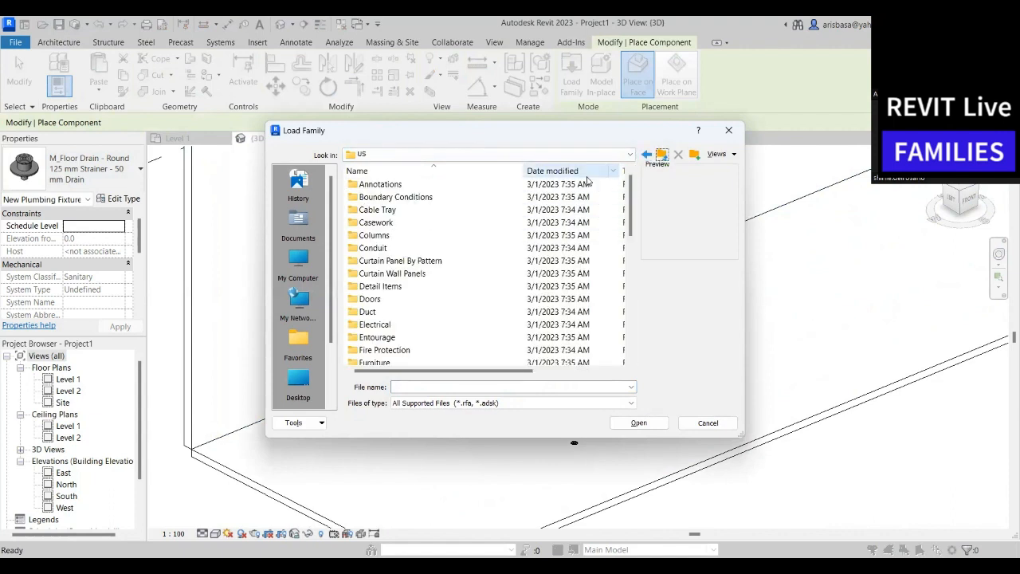
double_click(388, 223)
double_click(386, 223)
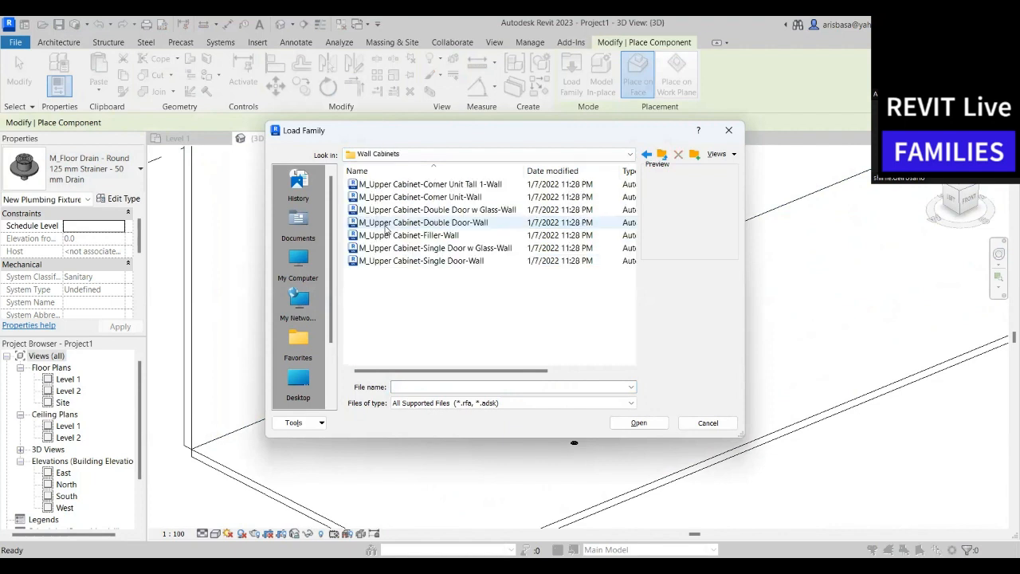
Preview the wall cabinet families and load M_Upper Cabinet-Double Door-Wall into the project
click(404, 185)
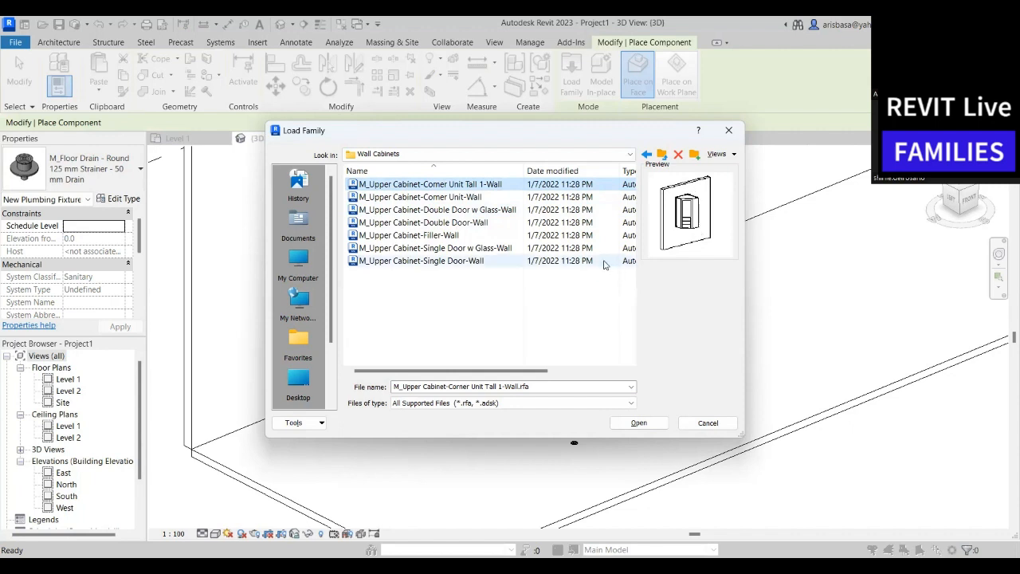
click(447, 197)
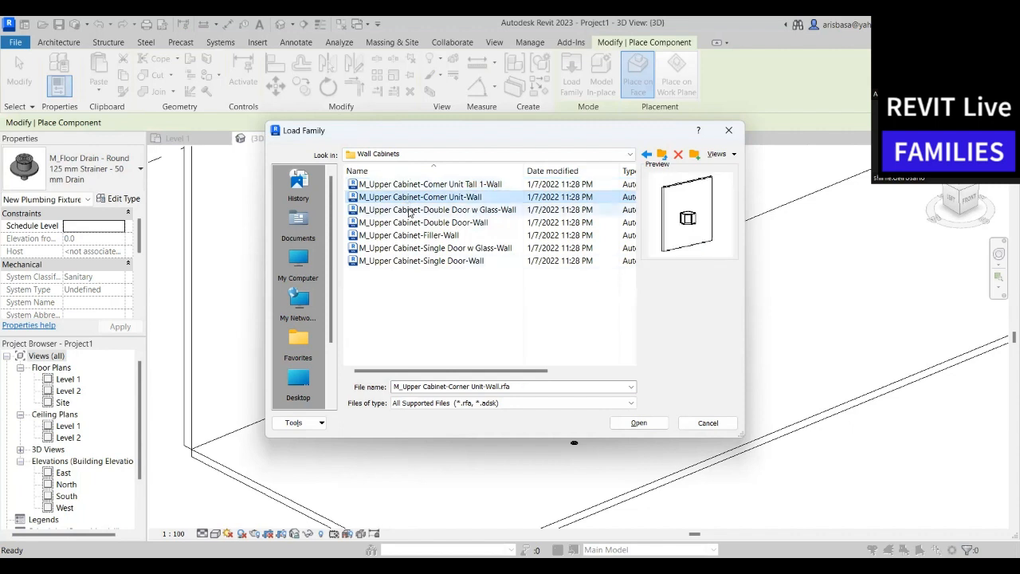
click(409, 211)
click(409, 223)
click(409, 236)
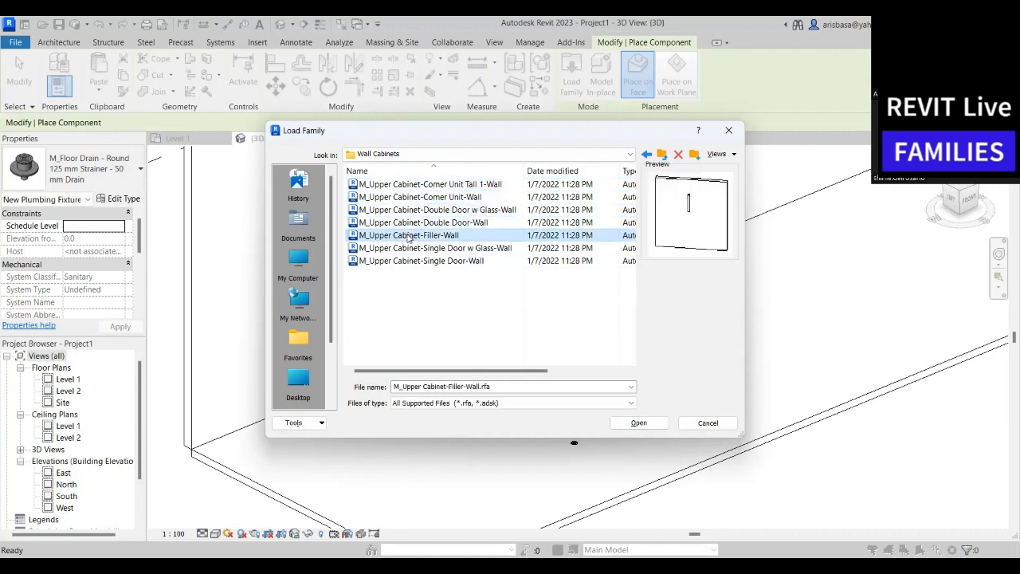
click(409, 249)
click(407, 262)
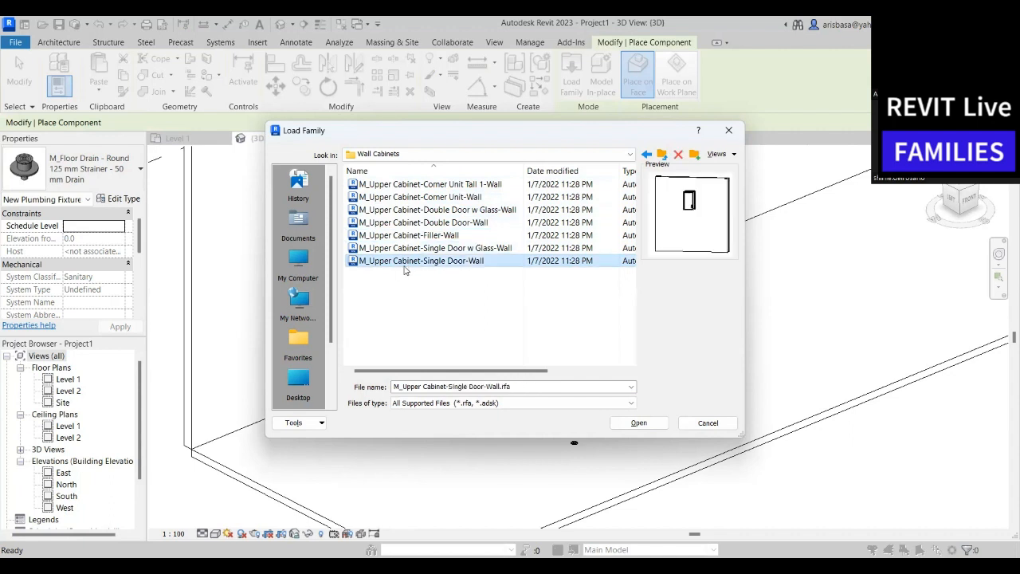
click(418, 222)
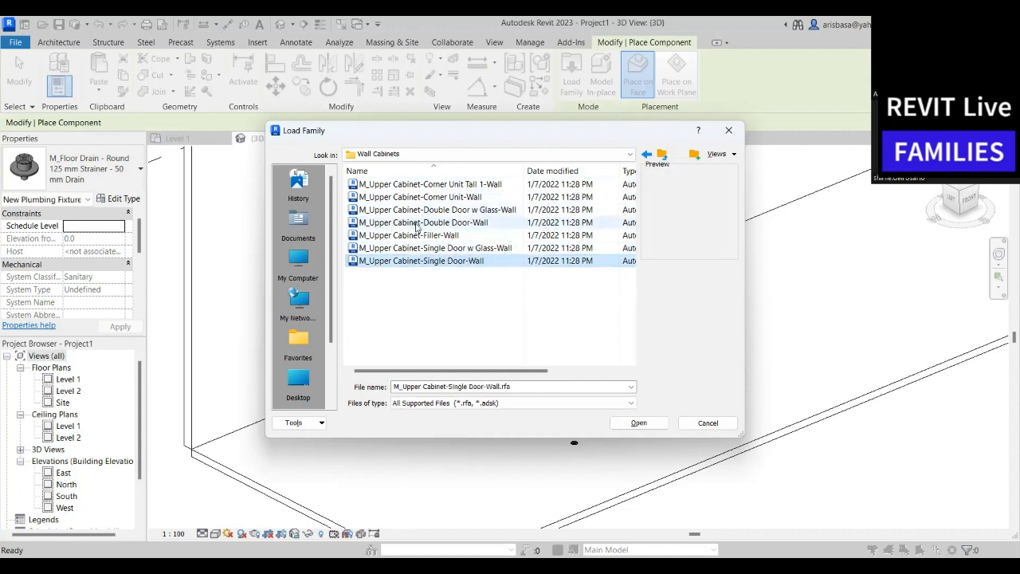
click(634, 429)
Place two 600mm double-door upper cabinets on the wall, about 9100 mm and 7600 mm from its end nearest the drain
scroll(519, 356, down, 3)
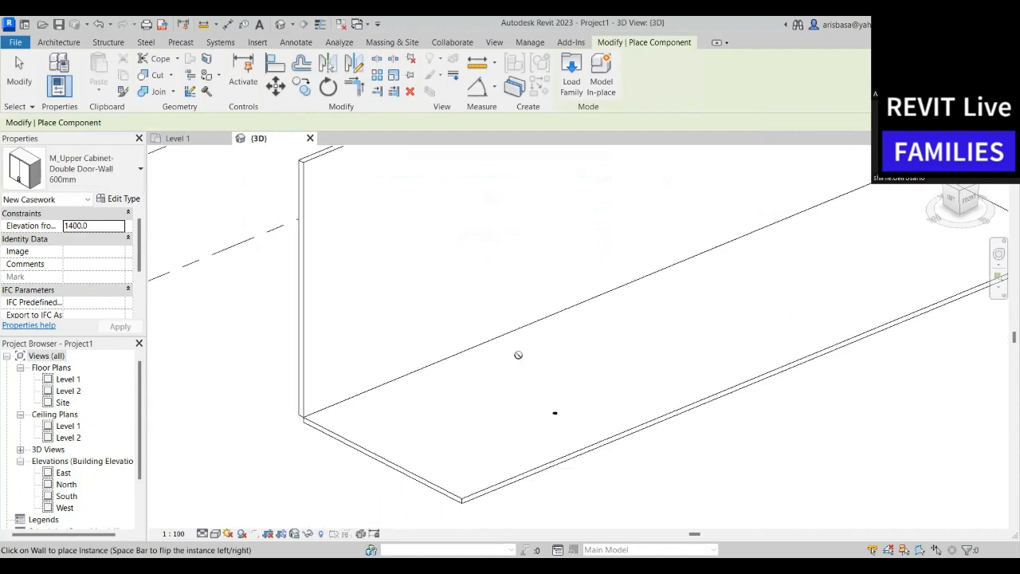
middle_drag(522, 369, 419, 449)
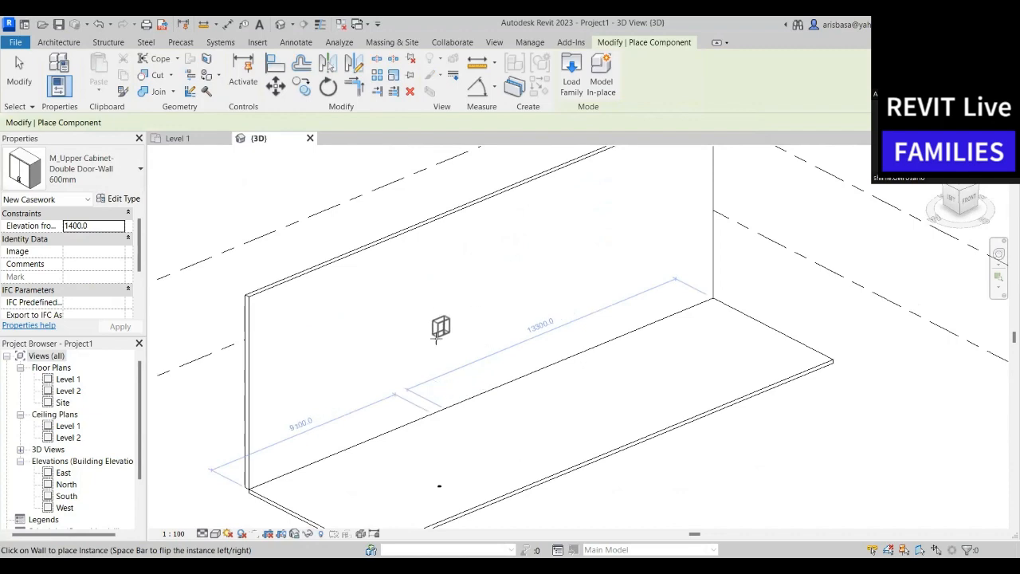
click(435, 363)
scroll(407, 360, up, 3)
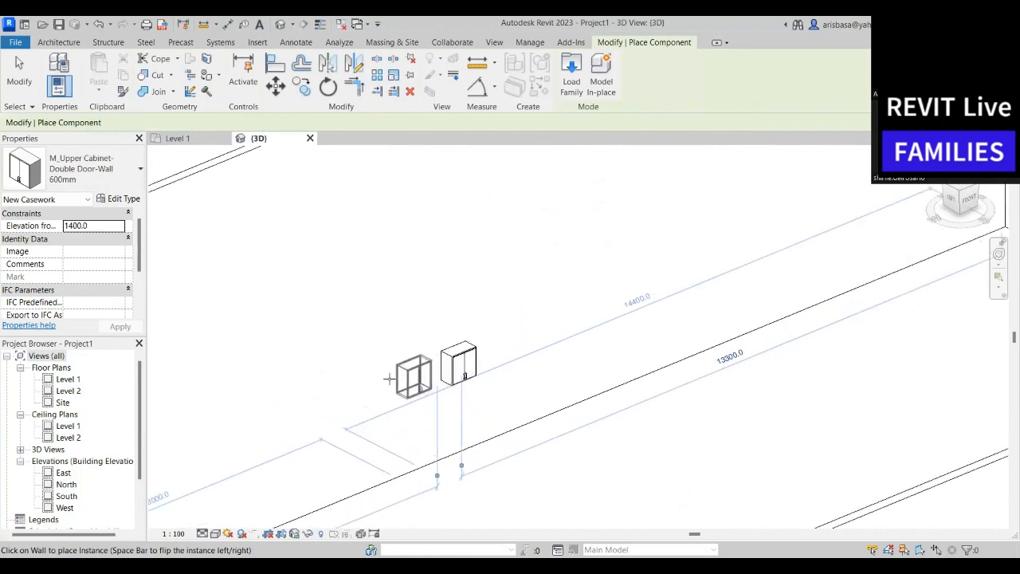
scroll(390, 376, down, 2)
click(428, 327)
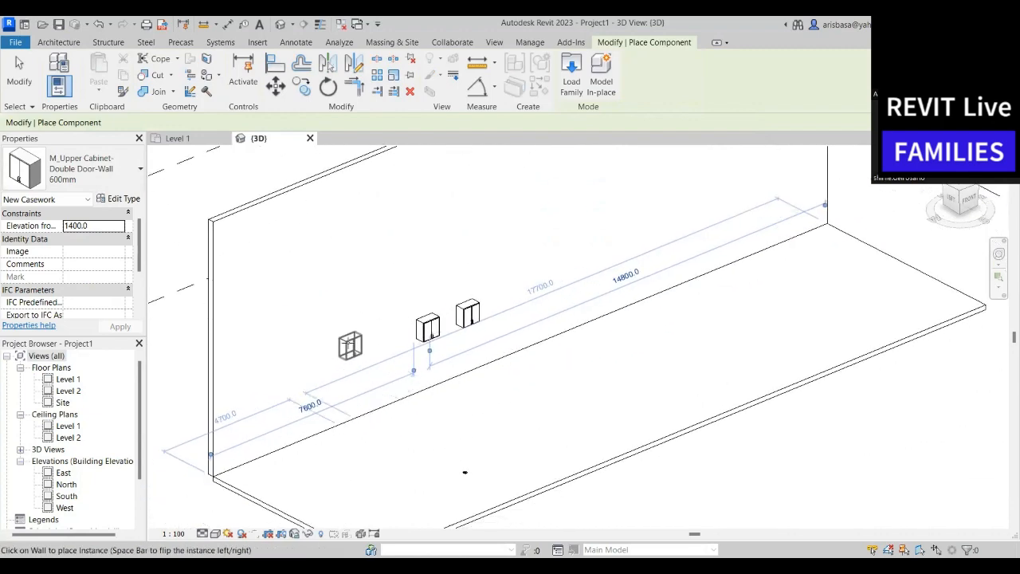
key(Escape)
key(Escape)
Select each of the two wall cabinets in turn to examine its elevation and its distances from the wall's ends
scroll(431, 337, up, 2)
click(431, 337)
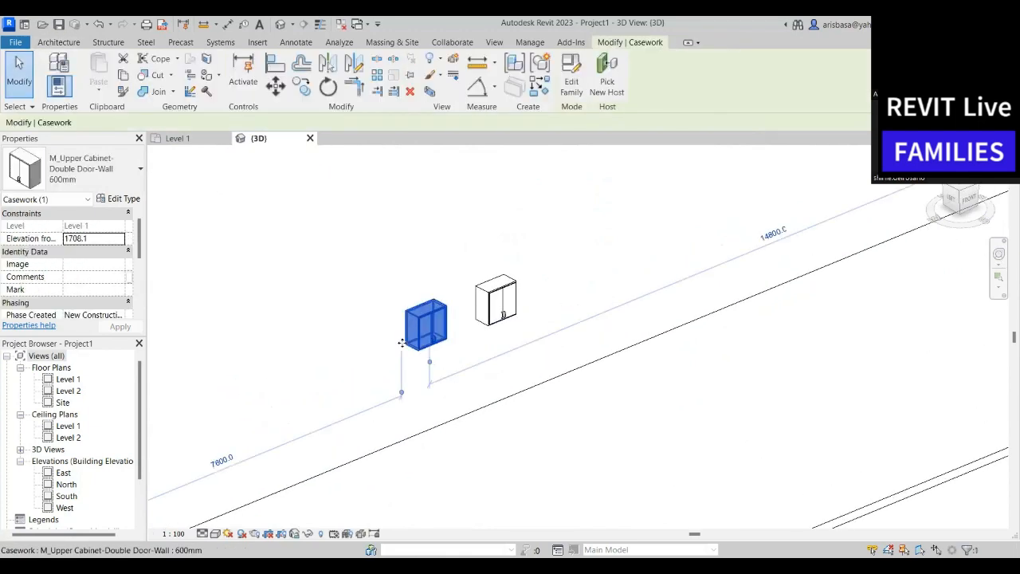
middle_drag(377, 399, 401, 353)
scroll(445, 343, down, 1)
click(511, 285)
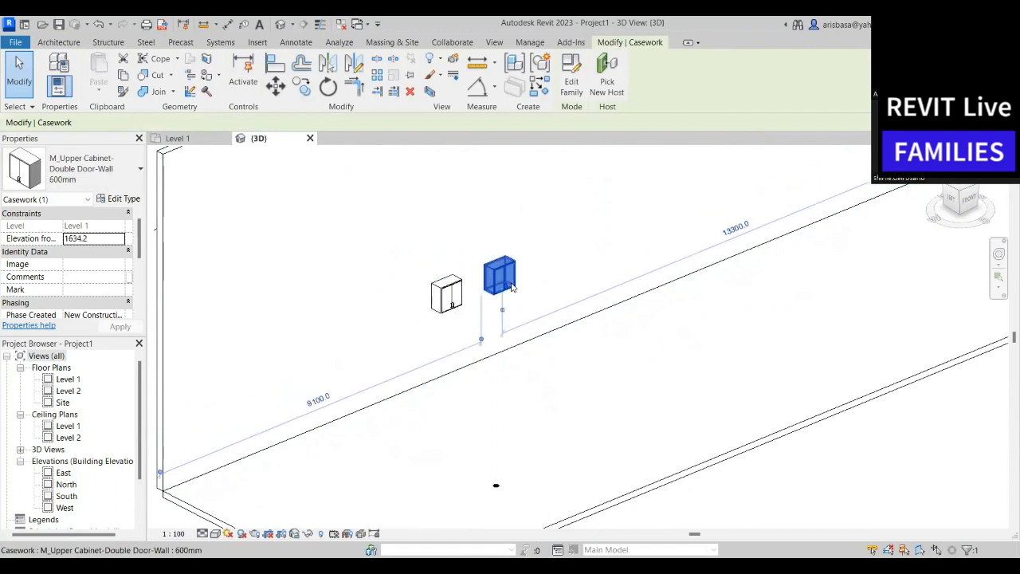
key(Escape)
shift+middle_drag(511, 291, 386, 331)
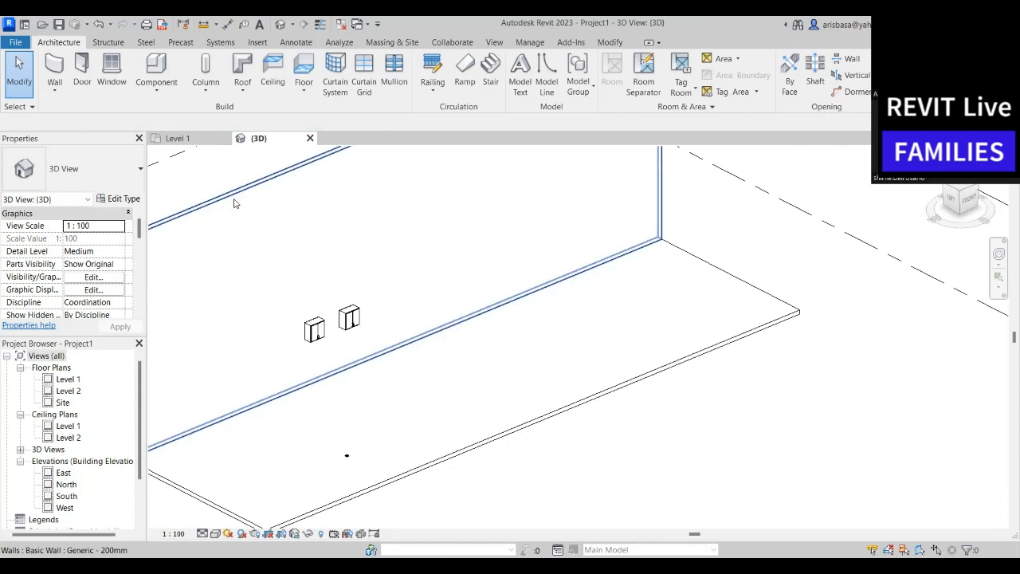
Create a similar Generic - 200mm wall, 8000 mm high, running from the existing wall's face across the floor, and select it
click(399, 300)
right_click(399, 300)
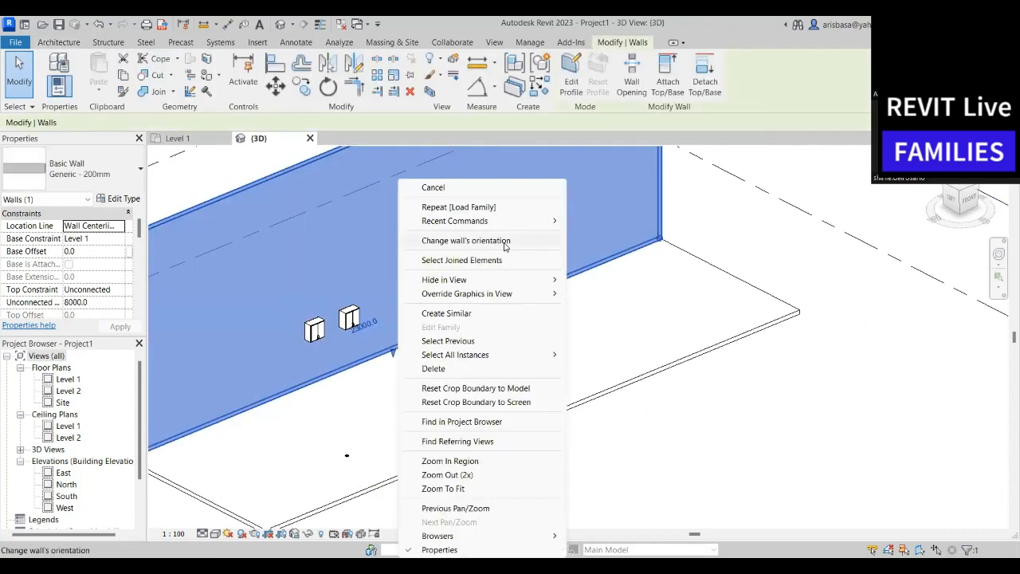
click(477, 316)
click(472, 317)
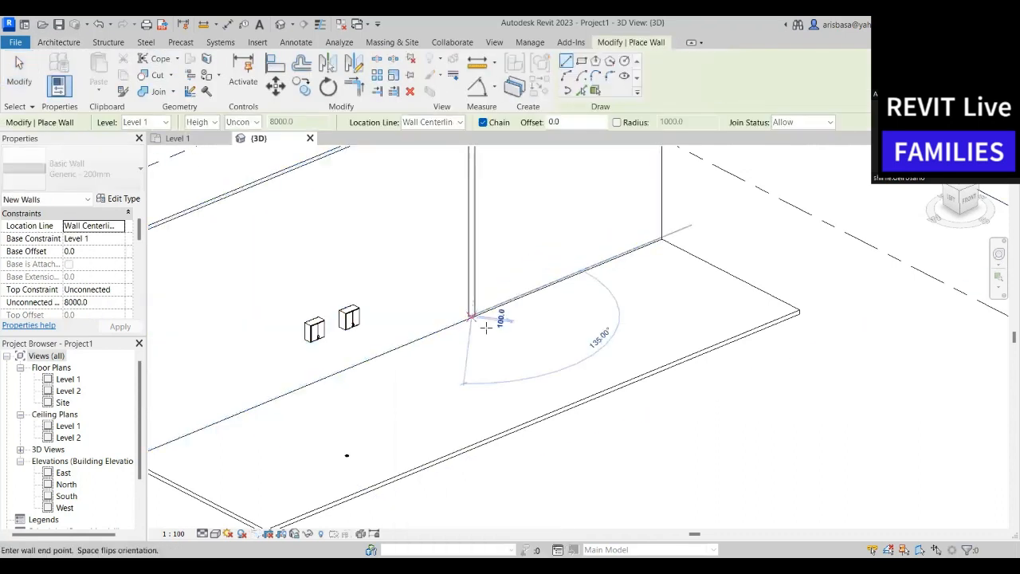
click(566, 365)
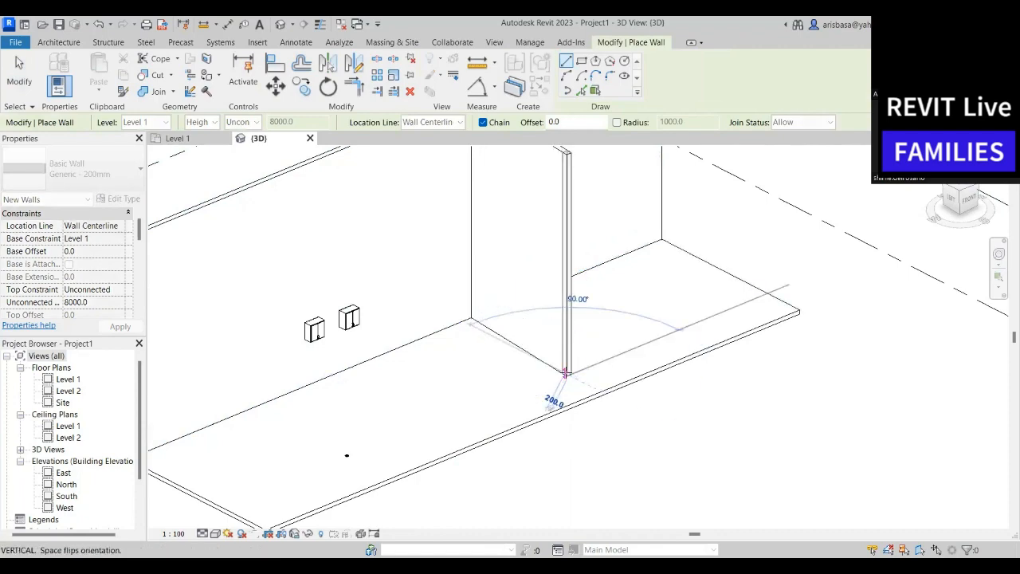
scroll(558, 402, down, 2)
key(Escape)
key(Escape)
click(563, 292)
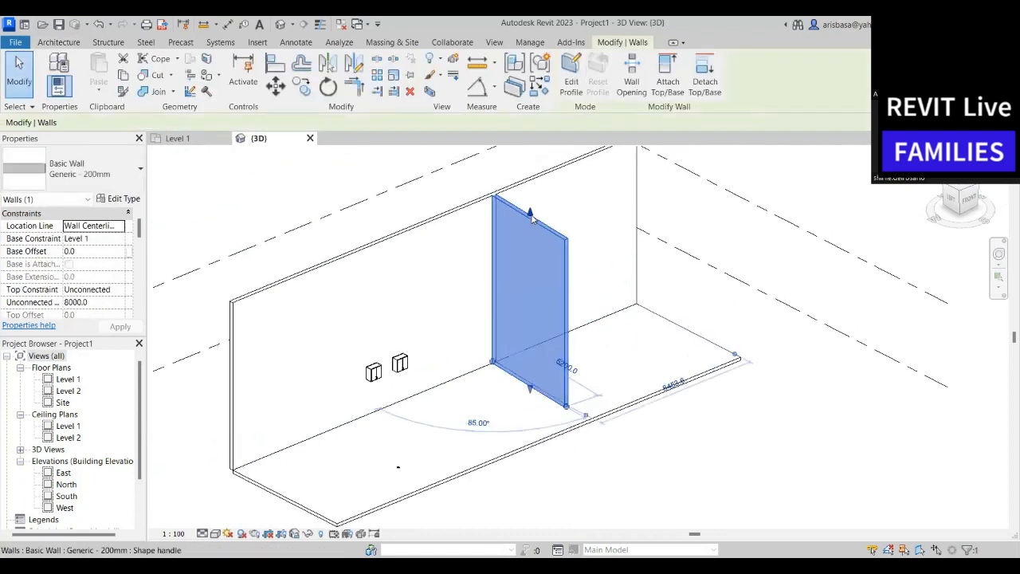
Lower the new cross wall and the long wall to roughly the same height, about 3.7 m
key(Escape)
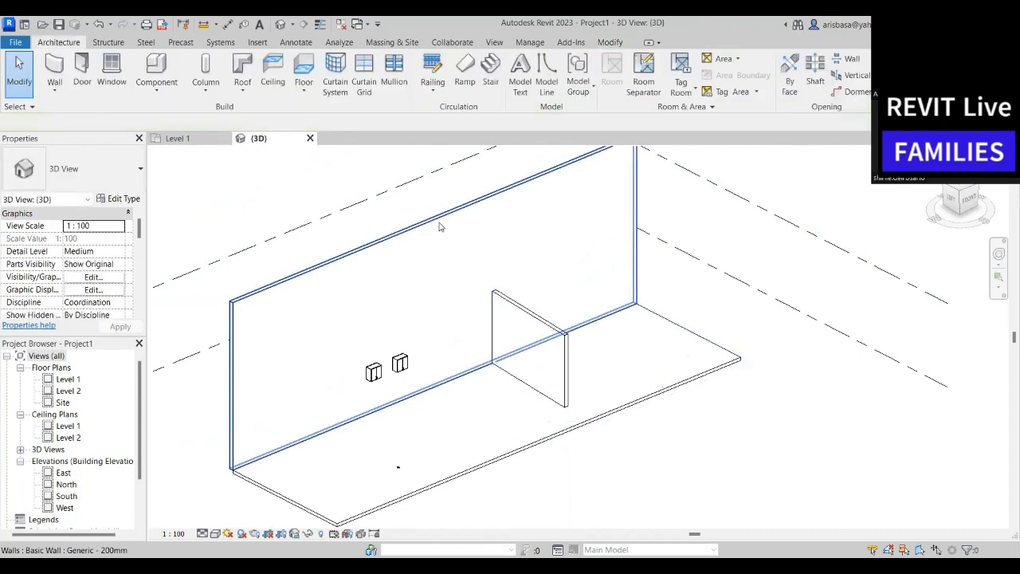
click(414, 310)
drag(414, 310, 415, 312)
click(565, 438)
Rehost the upper cabinet nearer the cross wall onto the cross wall's face, at roughly the middle of its length
scroll(565, 438, up, 2)
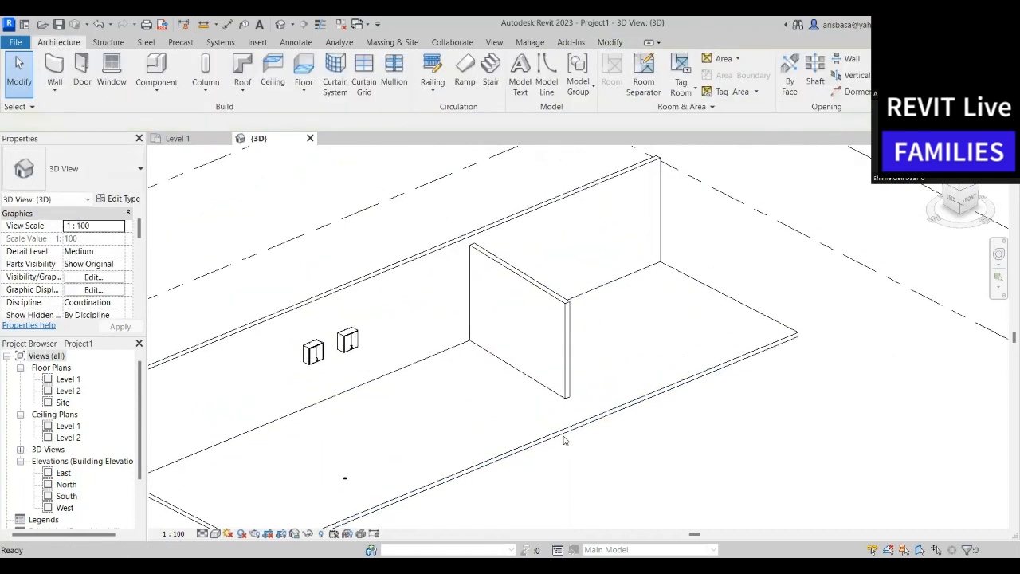
middle_drag(537, 437, 543, 388)
click(355, 289)
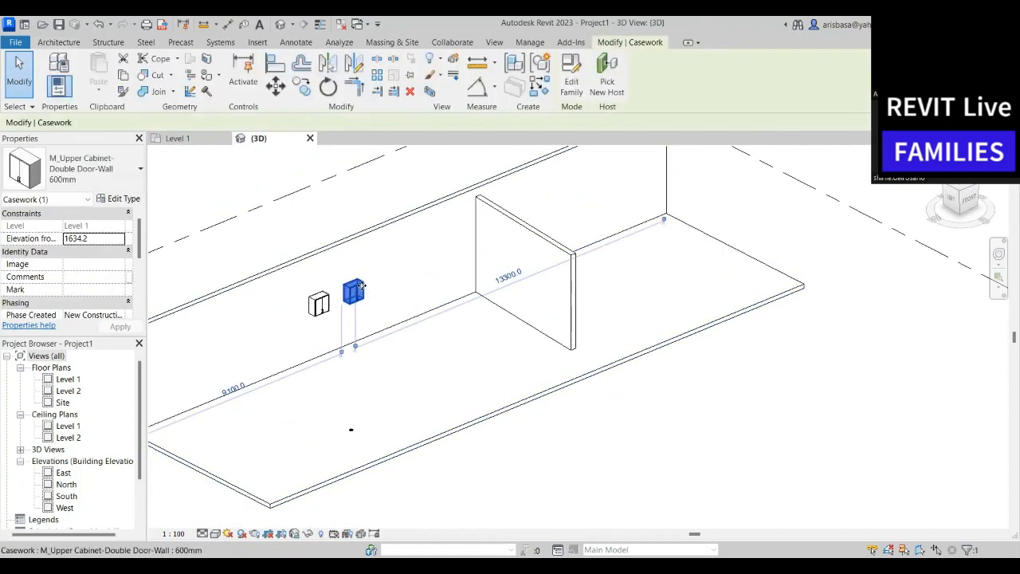
middle_drag(710, 416, 688, 401)
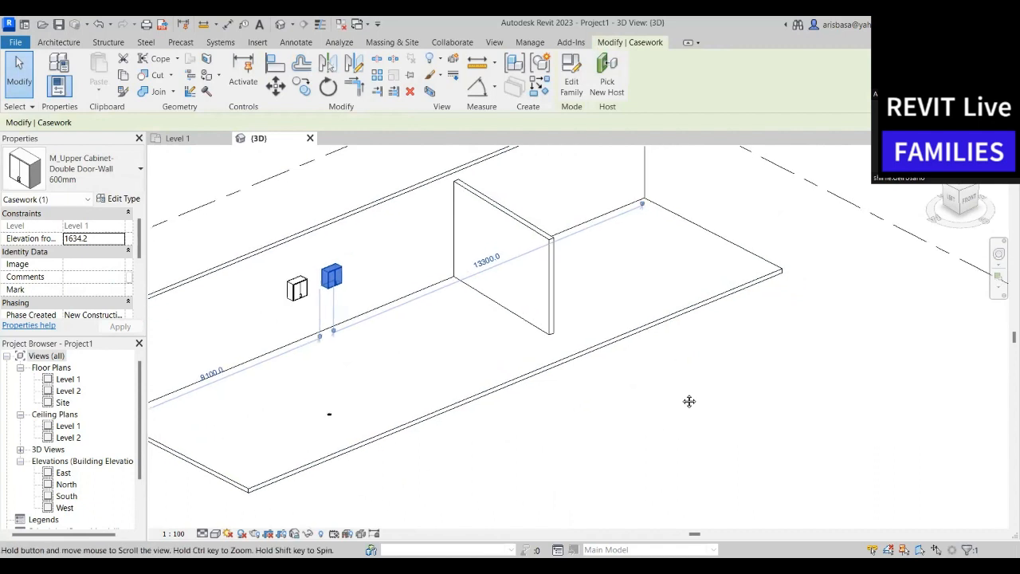
click(608, 88)
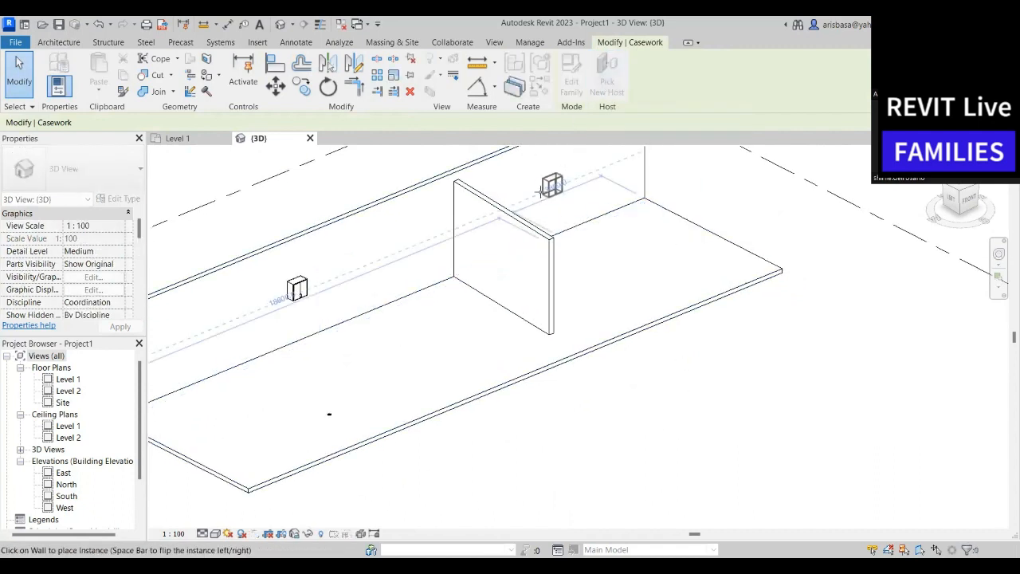
click(499, 253)
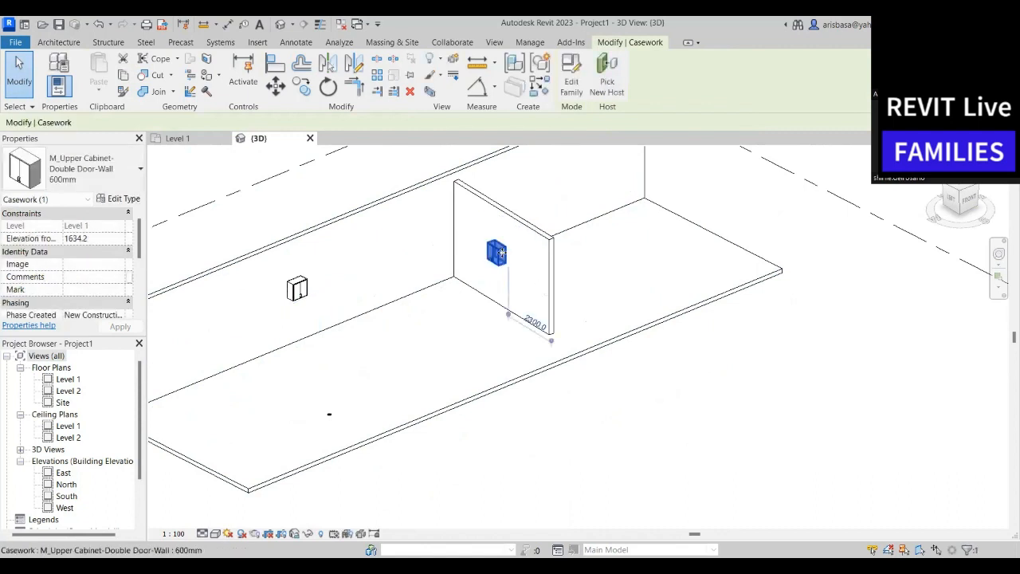
key(Escape)
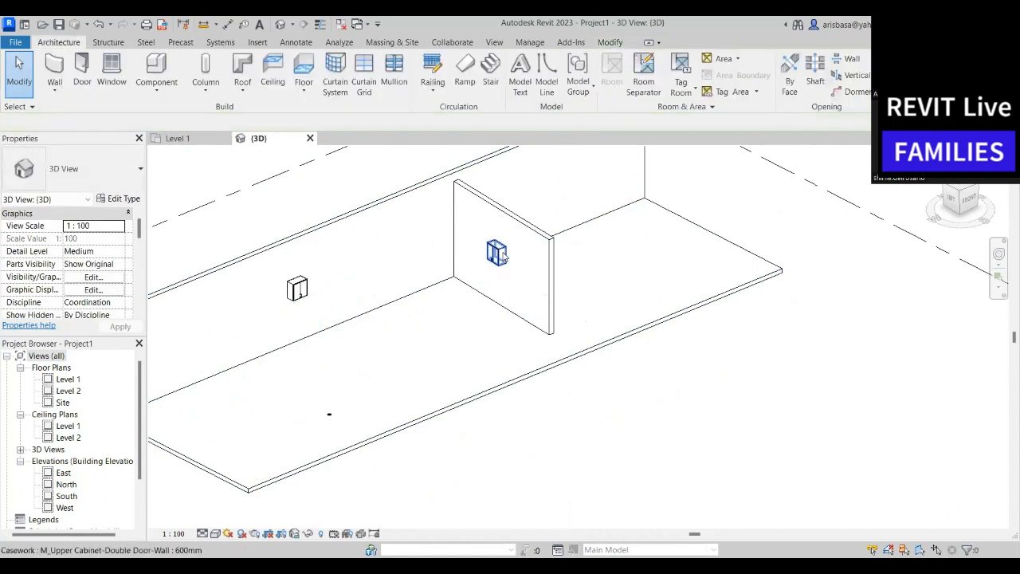
Try to slide the remaining upper cabinet along the long wall towards the cross wall
click(304, 287)
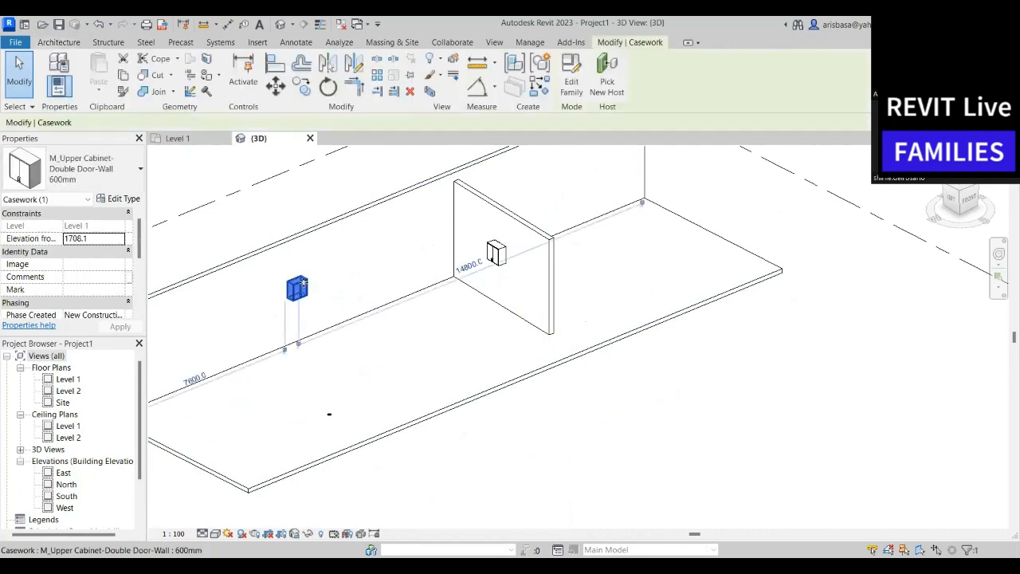
drag(304, 285, 374, 257)
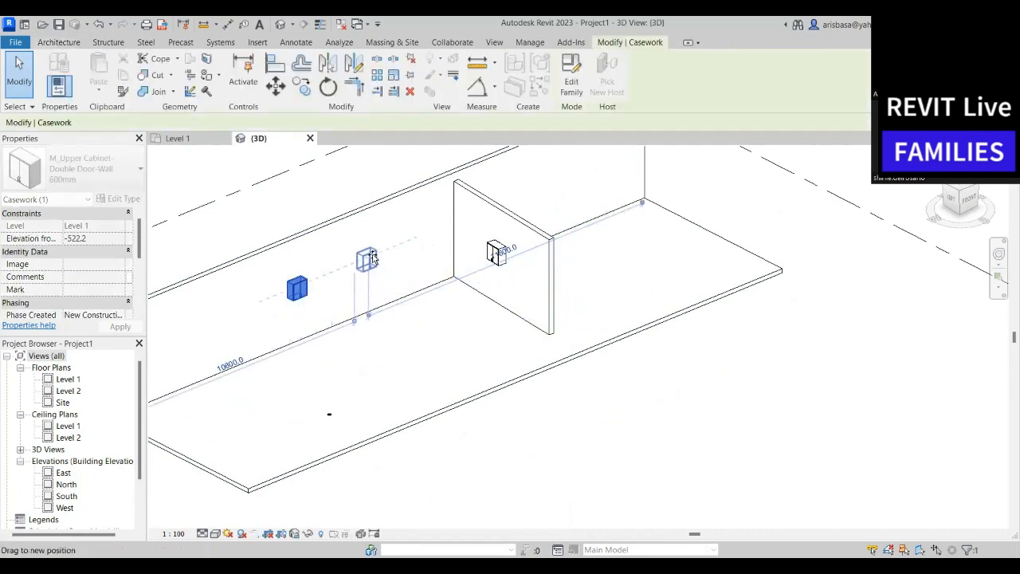
key(Escape)
Place an M_Single-Flush 0915 x 2134mm door in the long wall, about 2800 mm from its end nearest the drain
scroll(622, 275, down, 3)
middle_drag(621, 332, 585, 355)
scroll(585, 359, up, 2)
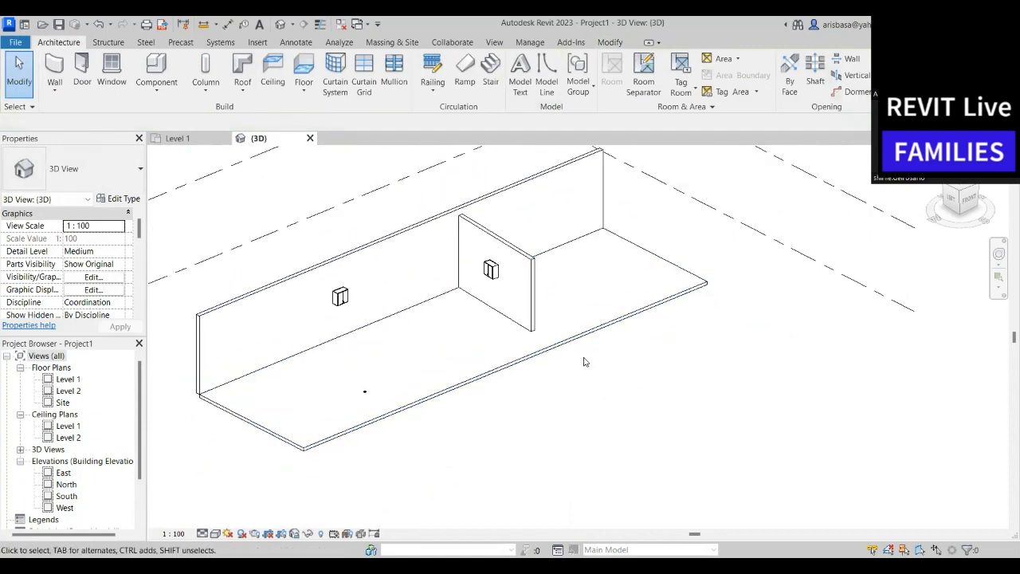
middle_drag(638, 316, 623, 386)
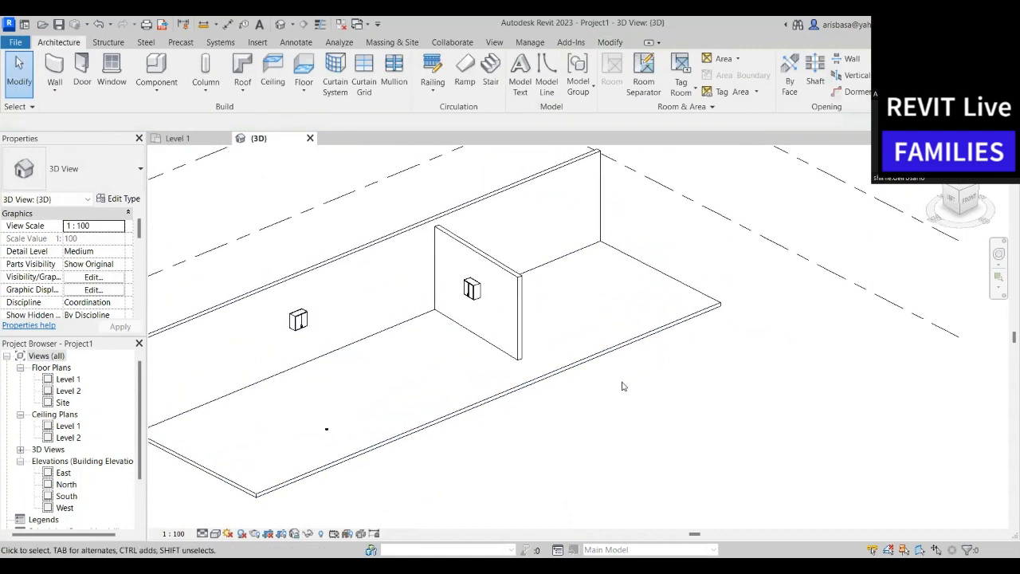
middle_drag(613, 431, 680, 418)
click(81, 69)
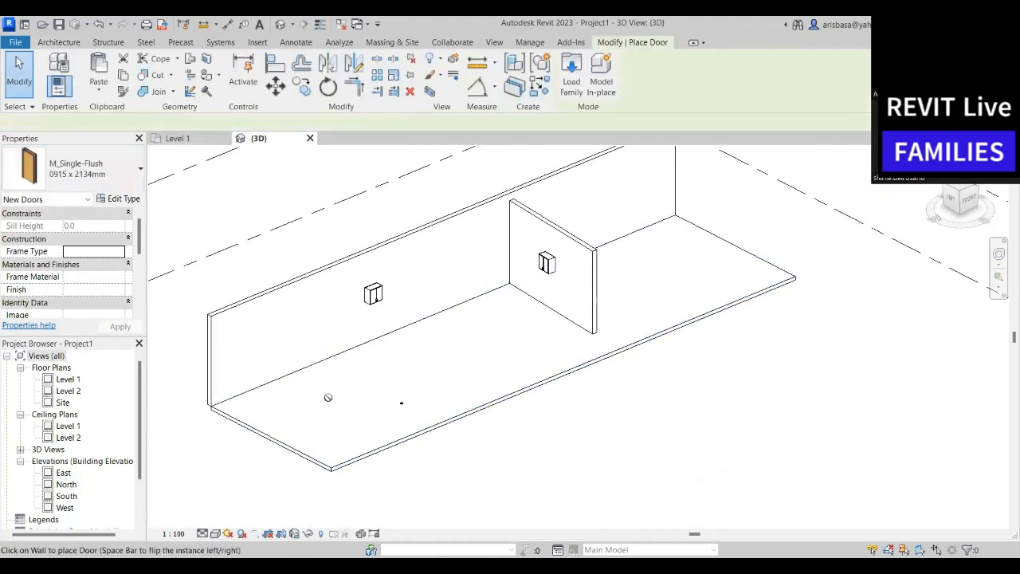
click(275, 363)
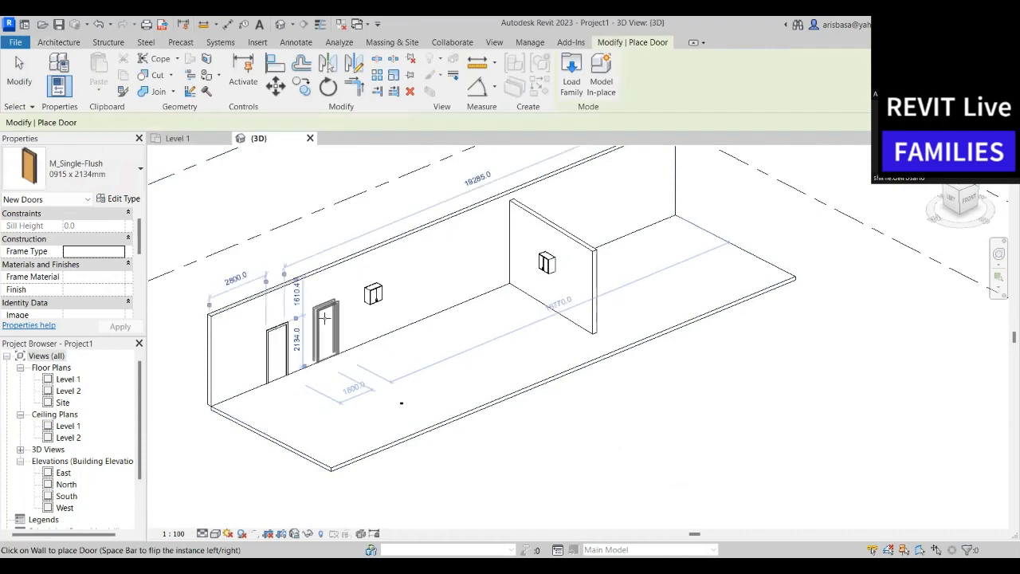
key(Escape)
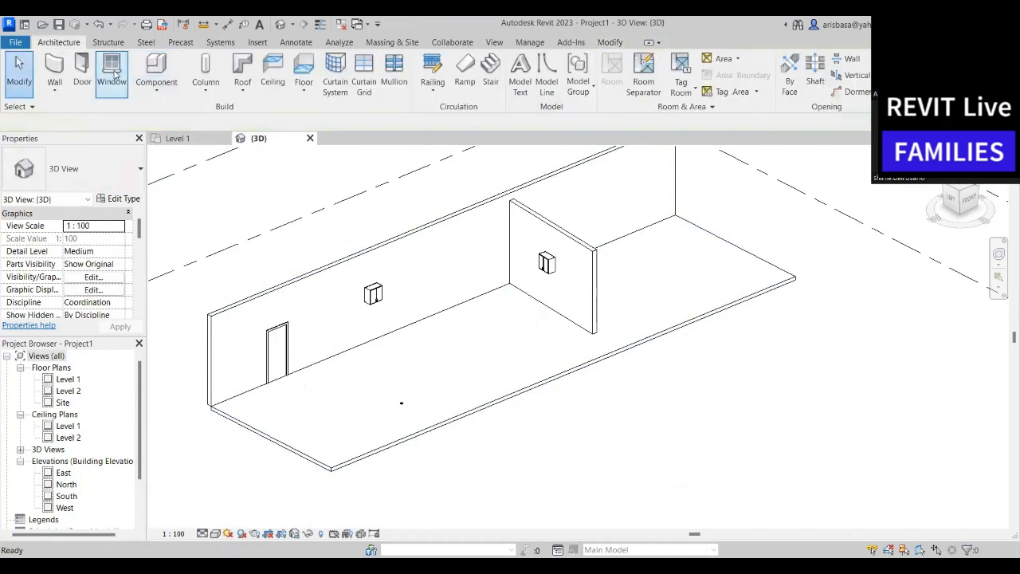
Place an M_Fixed 0406 x 0610mm window in the long wall, about 1500 mm from the door on the cabinet side
click(113, 72)
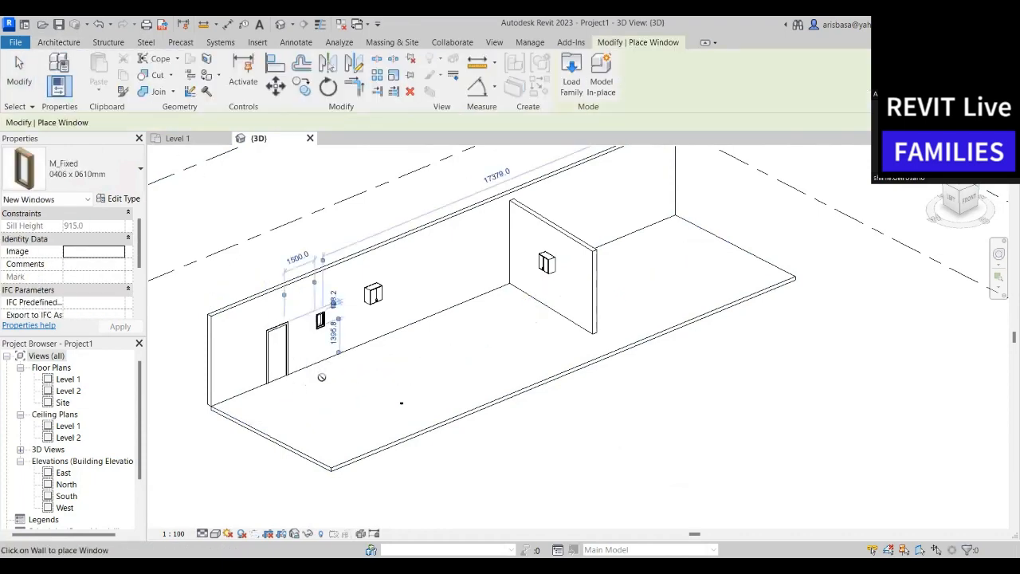
key(Escape)
key(Escape)
Select the door, widen its properties area and examine the sizes available in the M_Single-Flush family
middle_drag(488, 482, 524, 484)
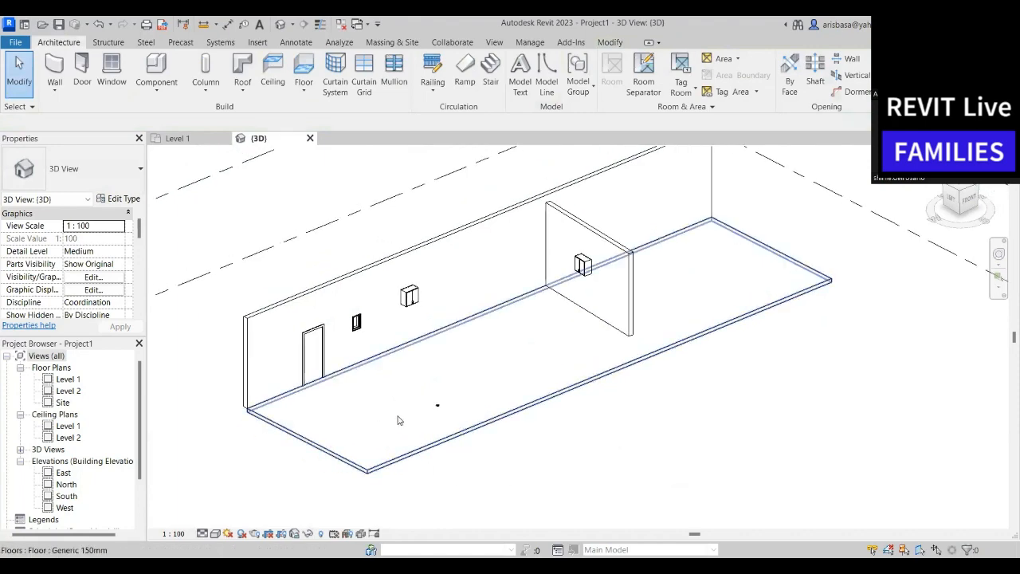
scroll(399, 420, up, 2)
scroll(411, 404, down, 2)
shift+middle_drag(410, 417, 375, 479)
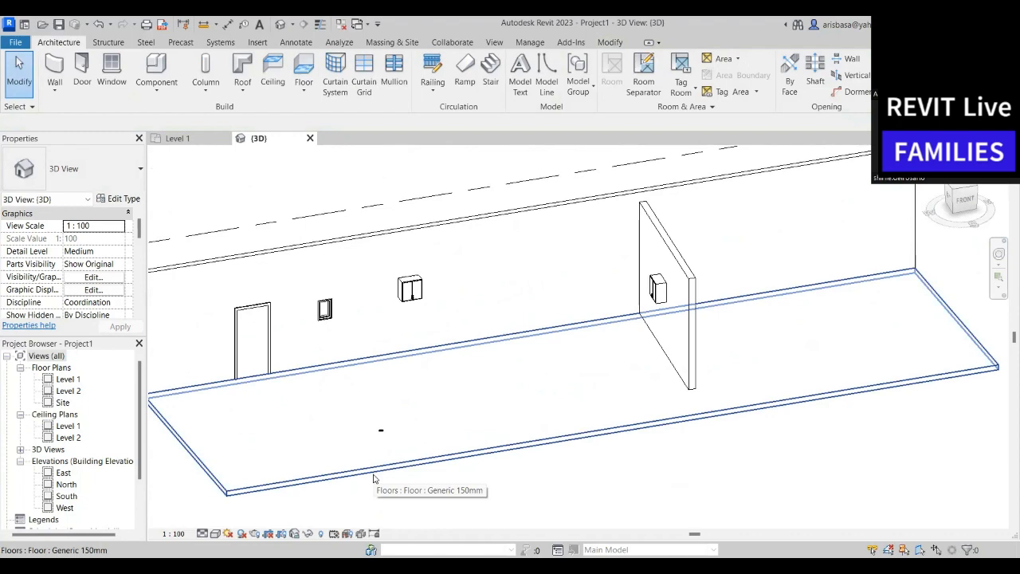
middle_drag(278, 387, 282, 394)
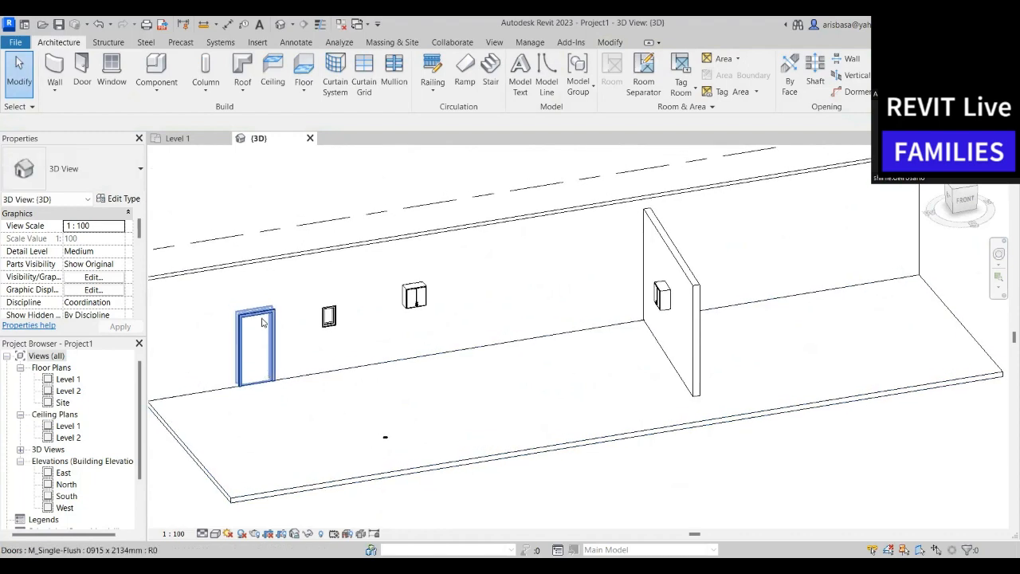
click(262, 322)
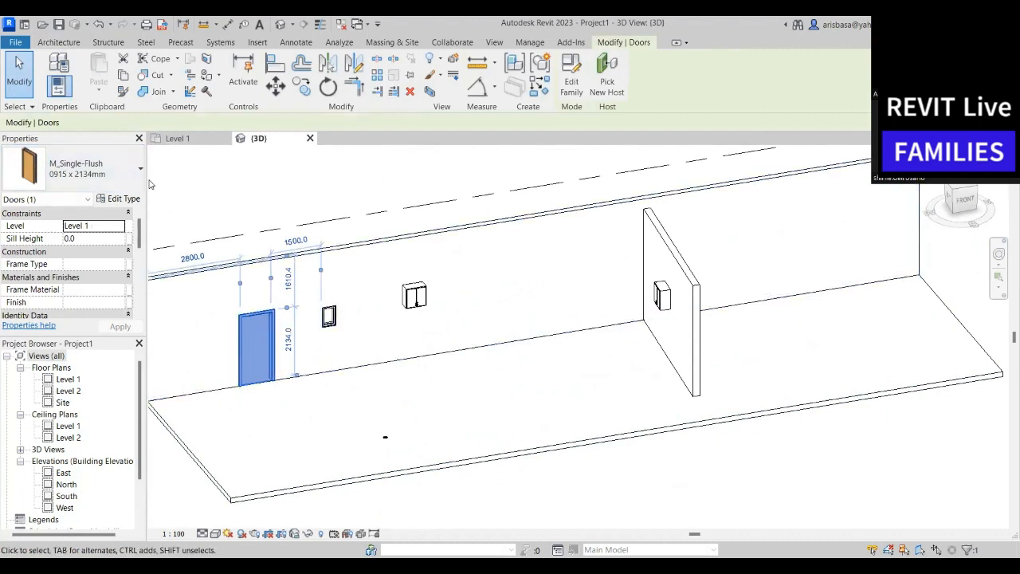
drag(146, 184, 182, 184)
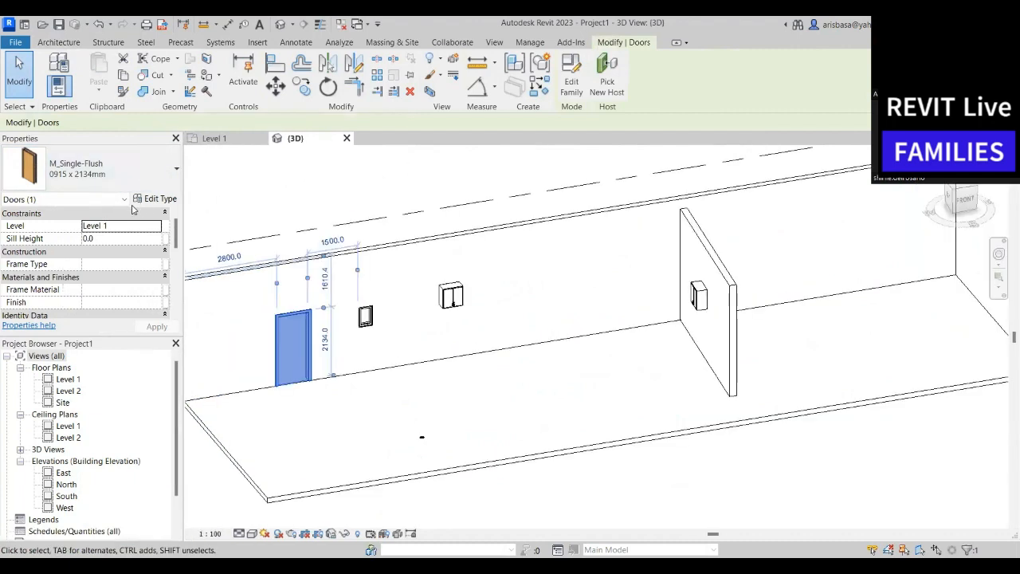
click(162, 182)
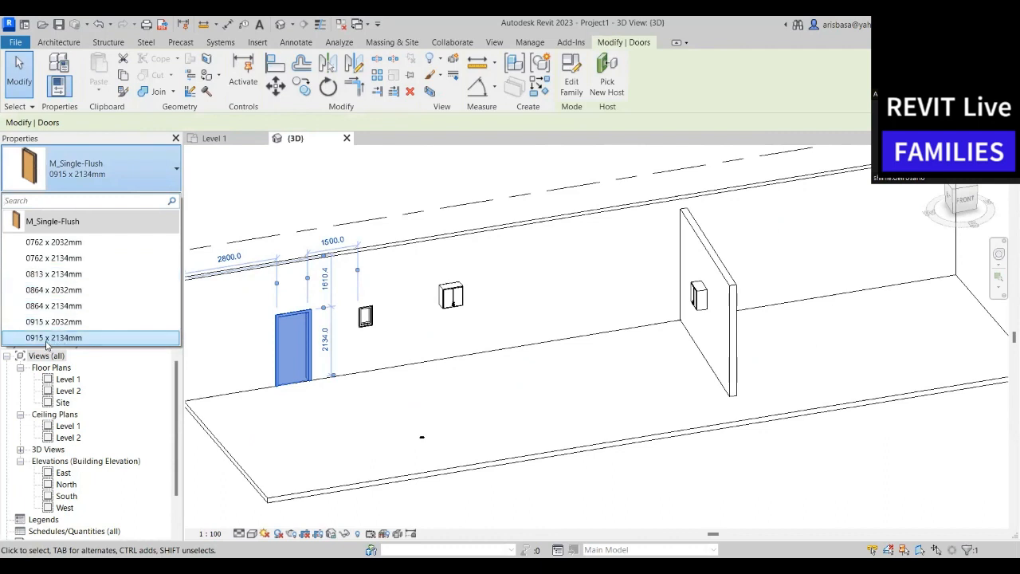
mouse_move(53, 341)
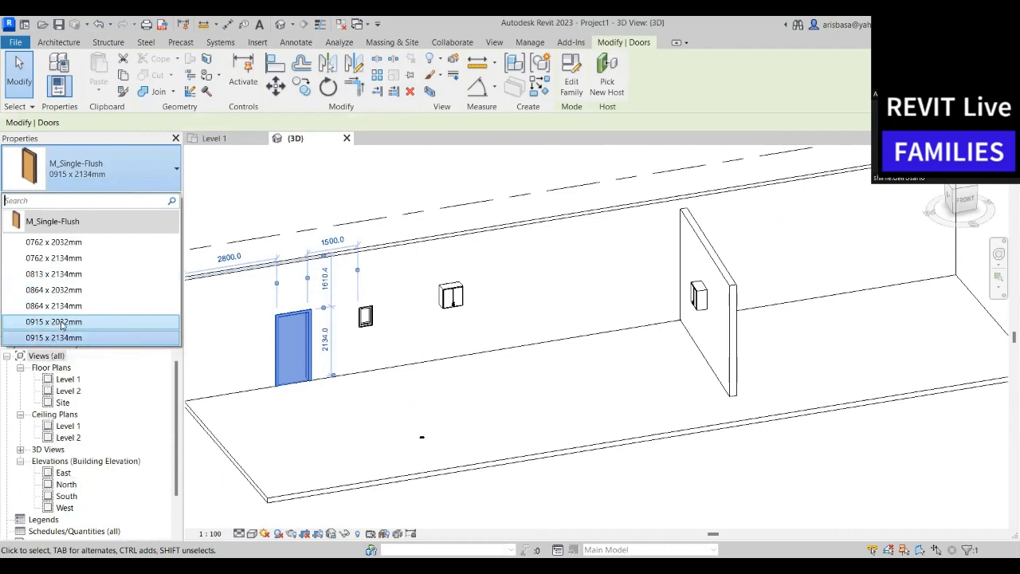
click(215, 157)
click(290, 327)
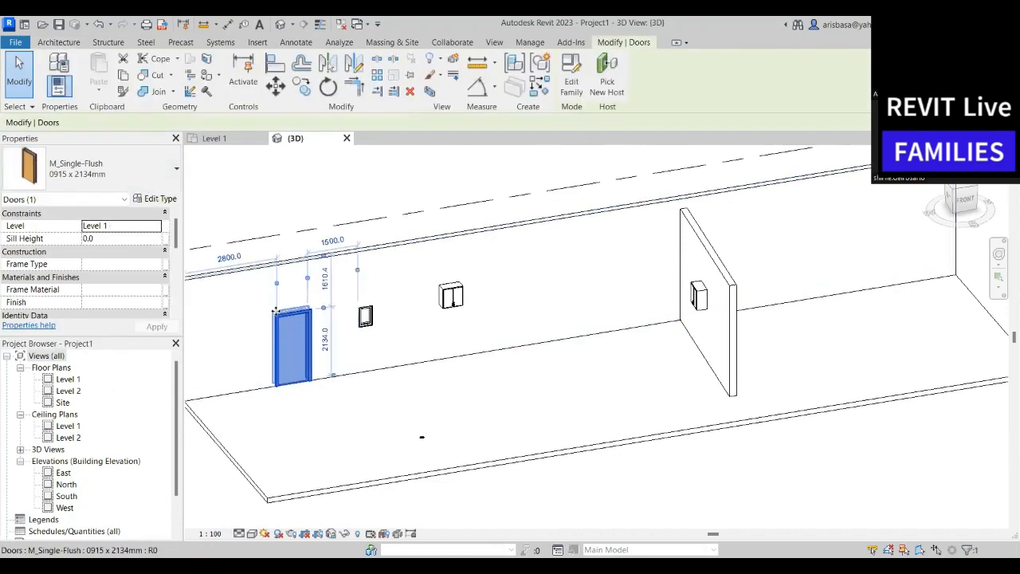
Duplicate the selected door's type under the name 615 x 2134mm
click(160, 198)
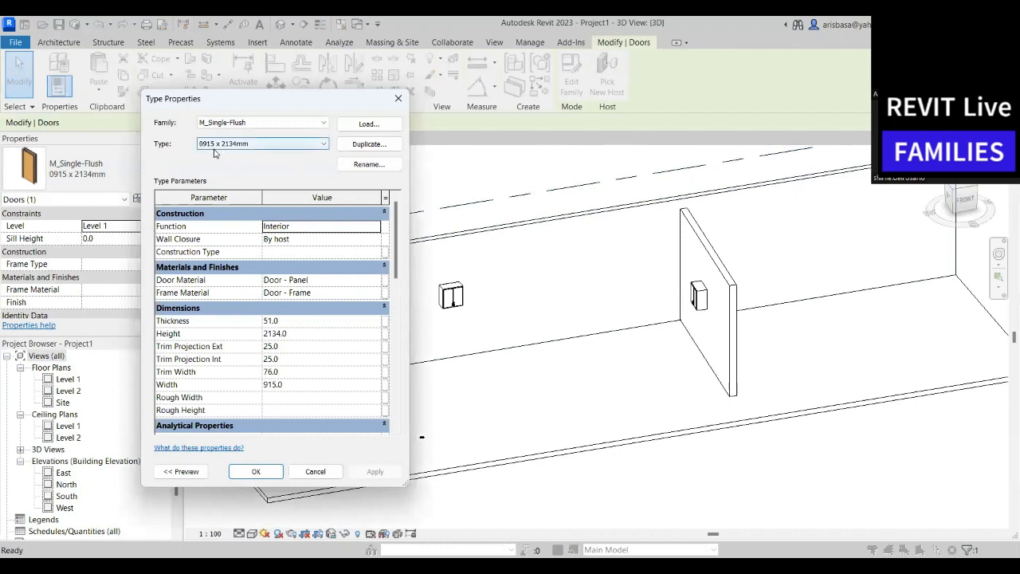
click(318, 145)
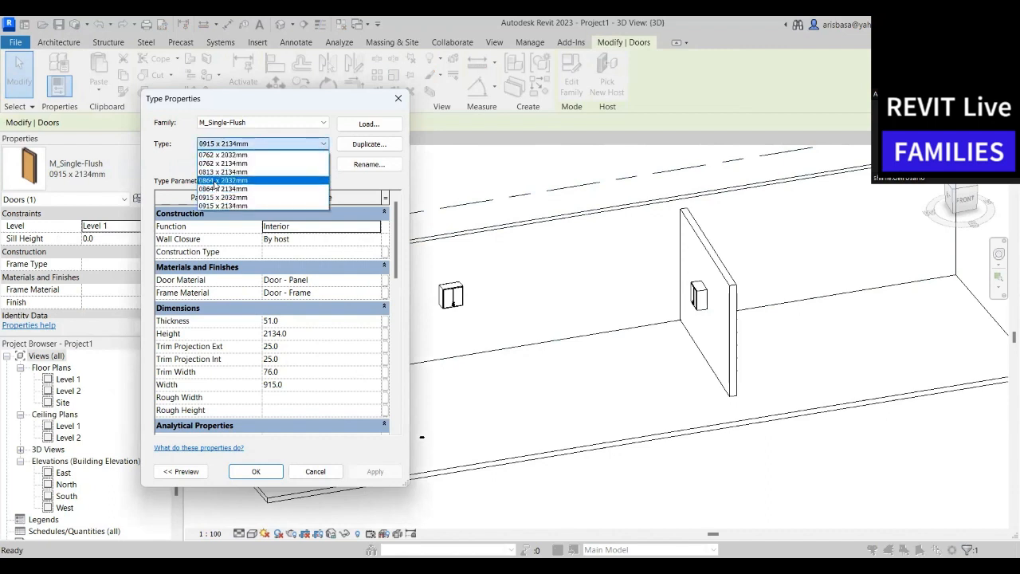
click(369, 146)
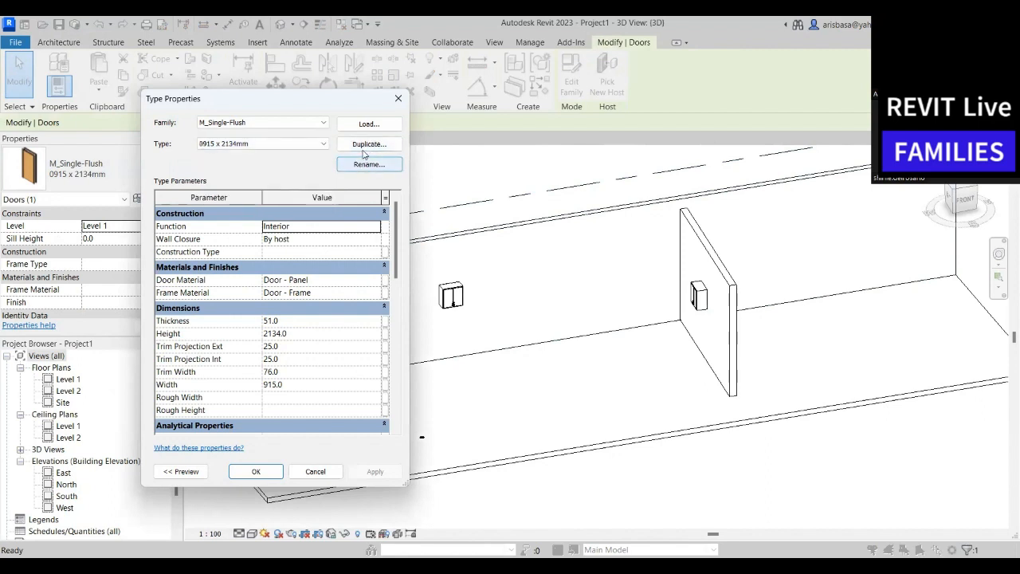
click(369, 145)
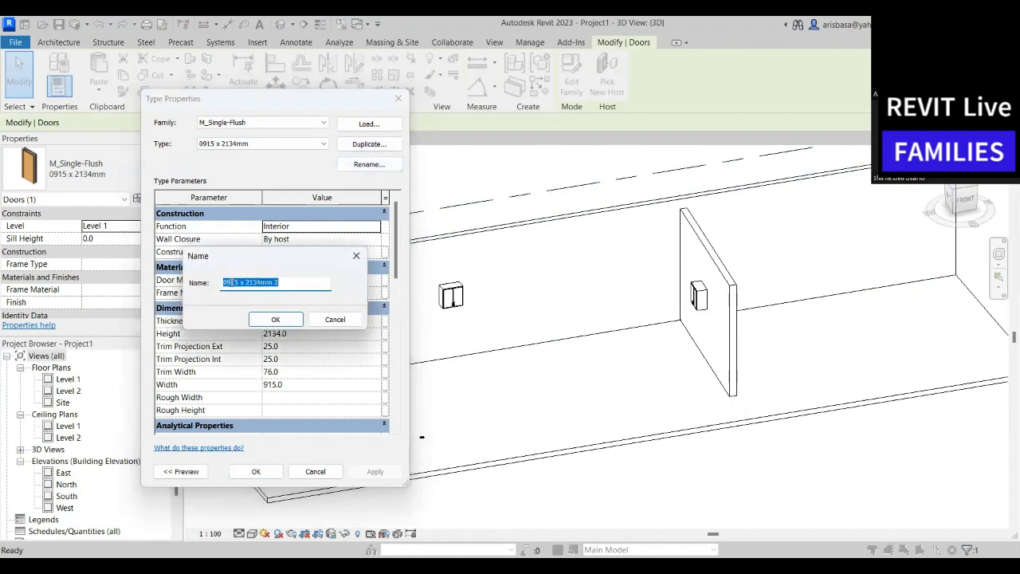
click(237, 282)
text(6)
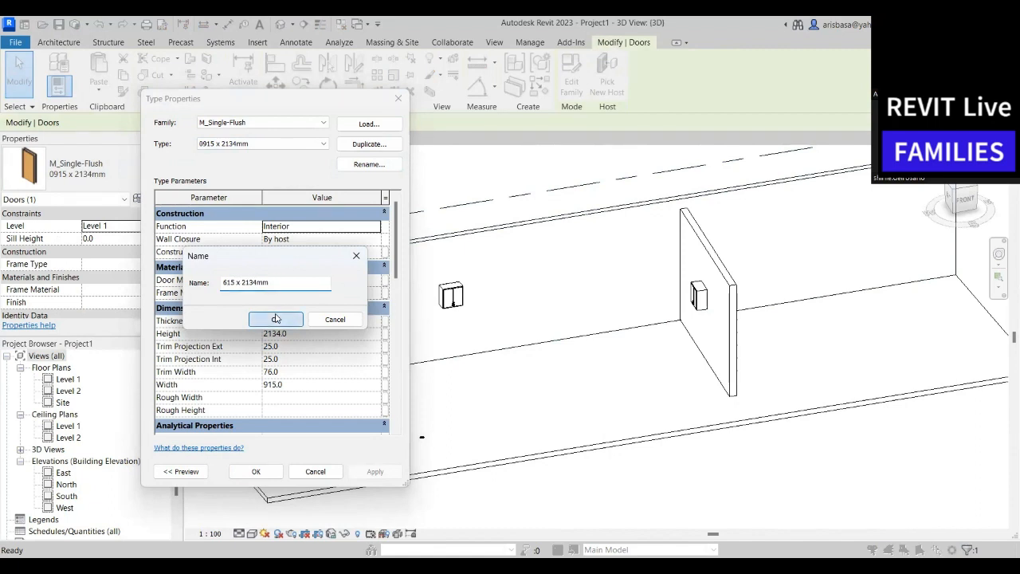
click(276, 319)
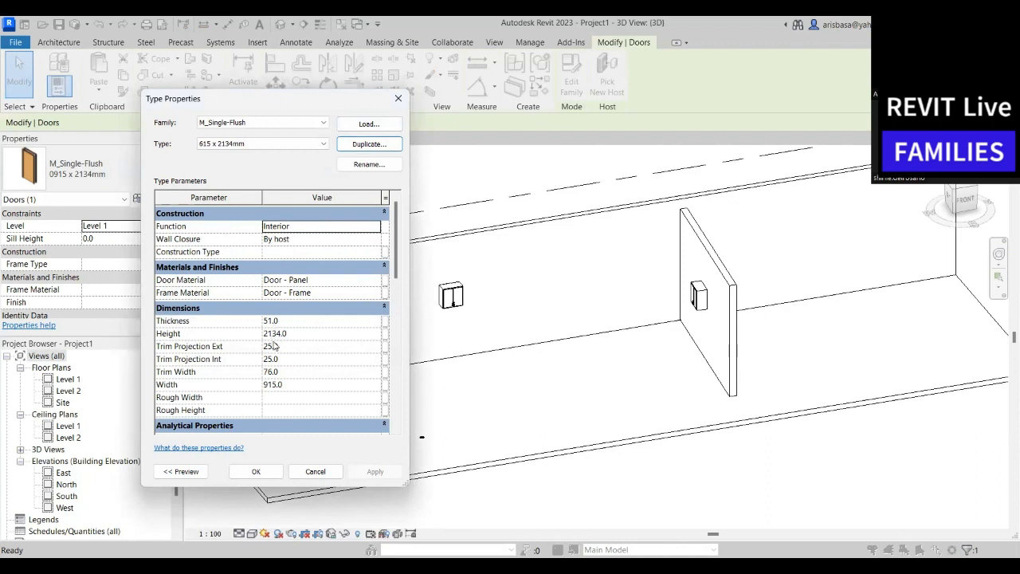
Set the Width of the new door type to 615 mm and apply it to the selected door
click(275, 389)
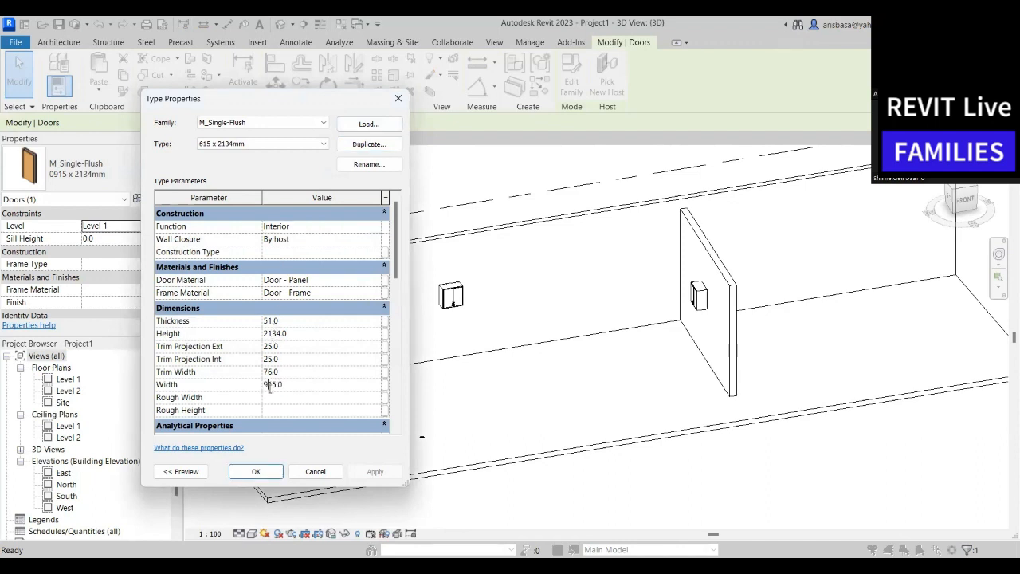
key(BackSpace)
click(260, 471)
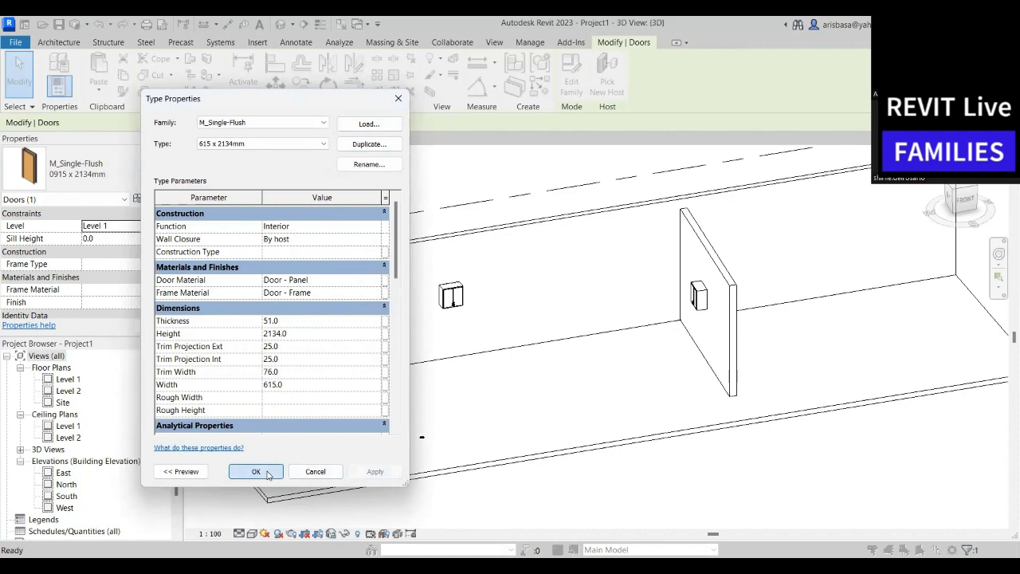
Reselect the resized door and check the family's type list for the new 615 x 2134mm size
scroll(321, 386, up, 1)
middle_drag(322, 388, 383, 388)
click(378, 349)
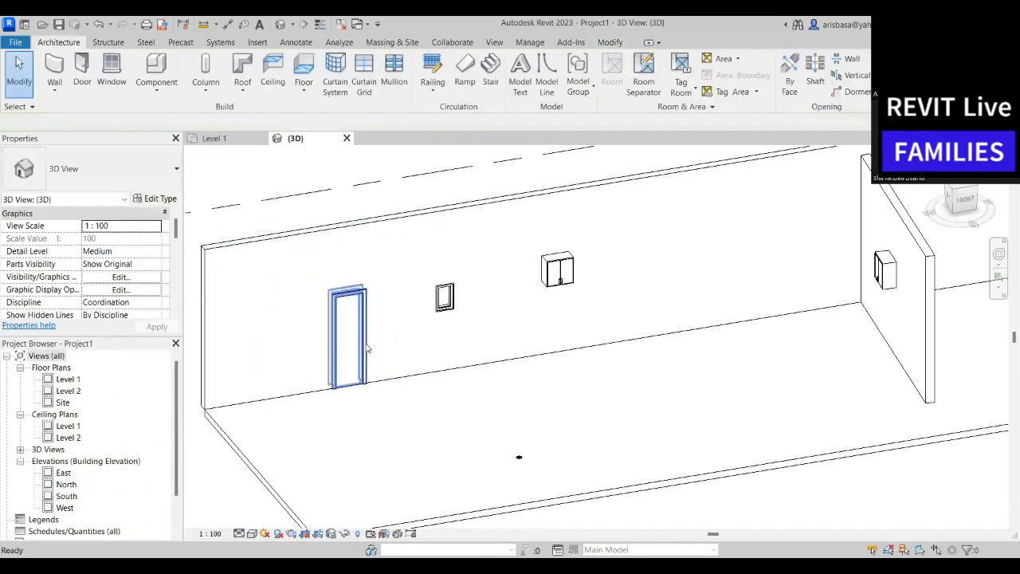
click(361, 347)
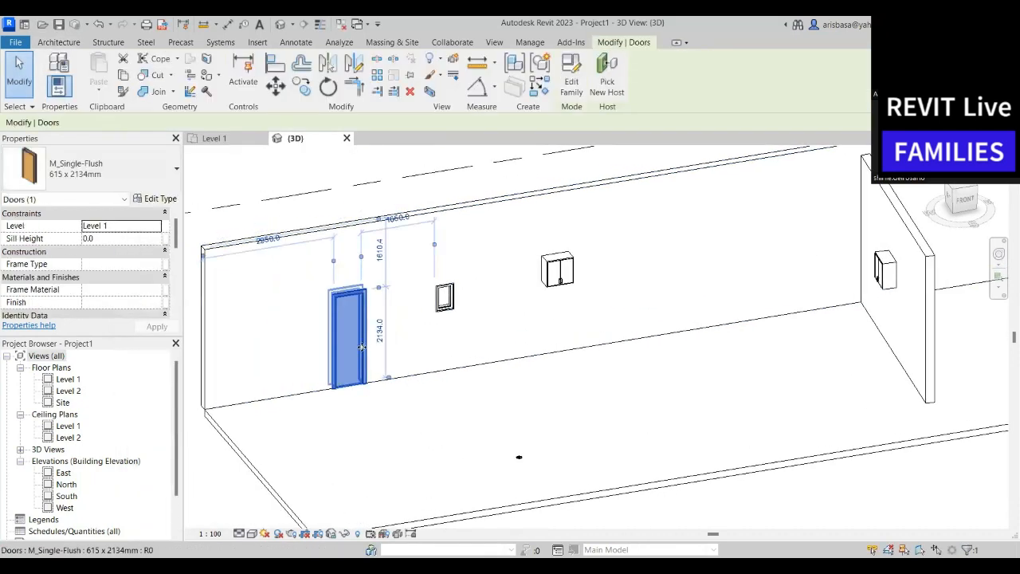
click(131, 181)
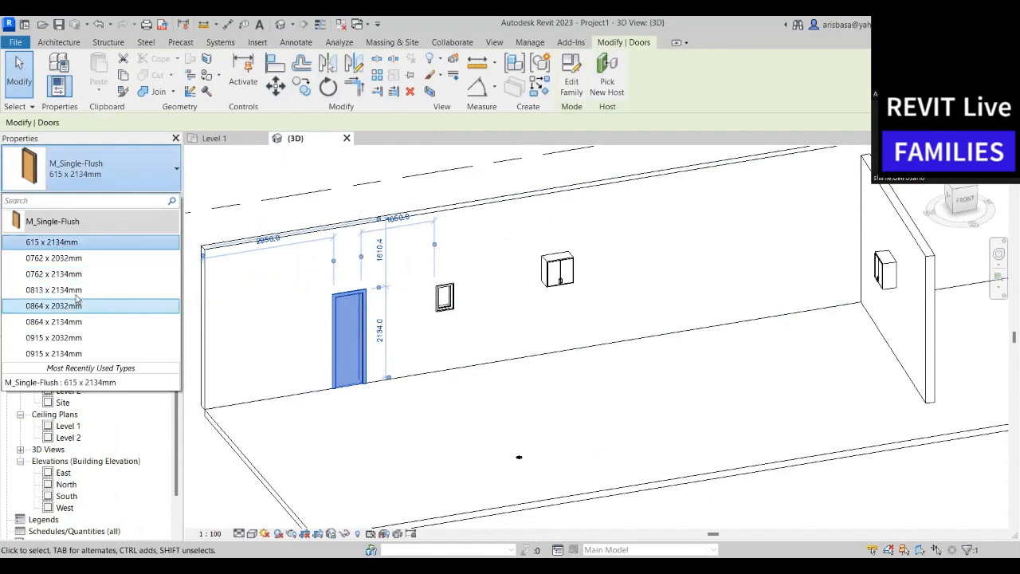
key(Escape)
key(Escape)
Place an M_Single-Flush 0915 x 2134mm door in the long wall, between its outer end and the narrower door
click(83, 73)
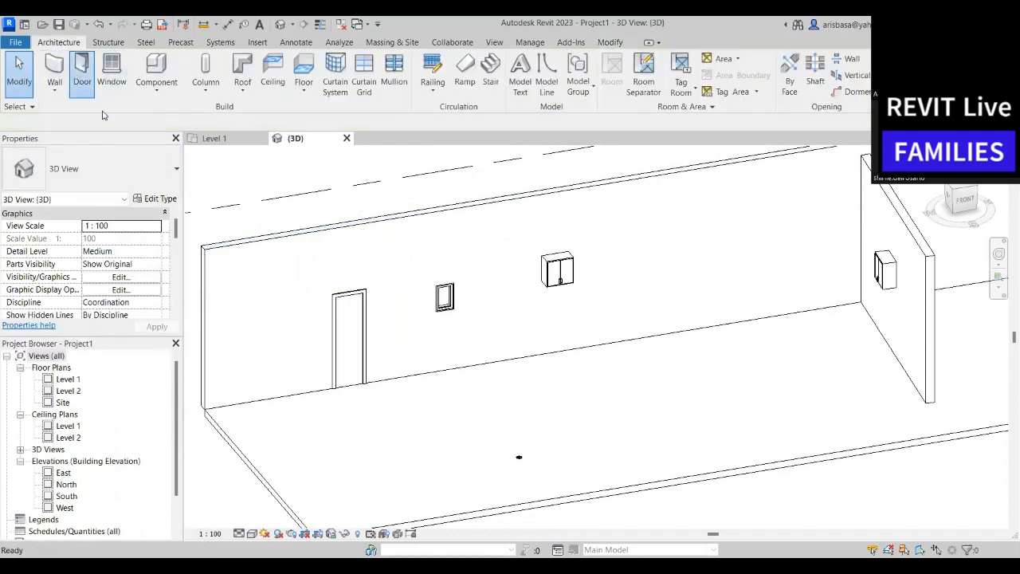
click(272, 375)
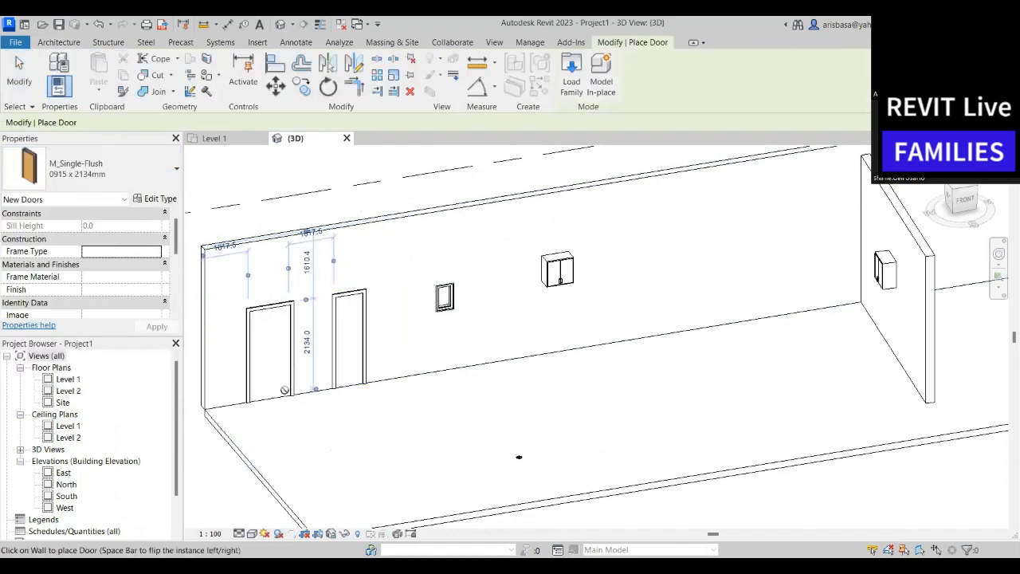
key(Escape)
scroll(278, 369, up, 2)
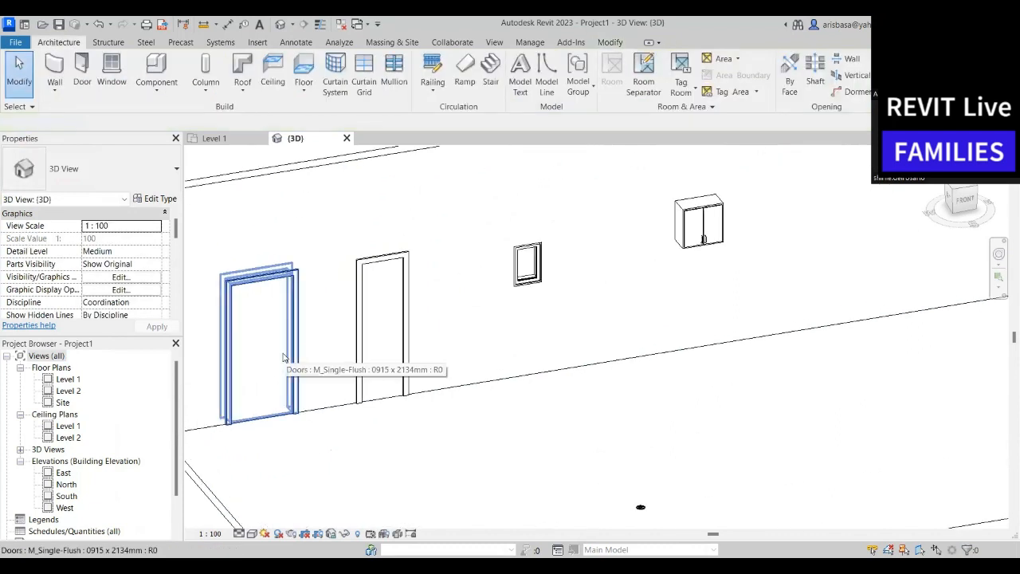
Inspect the hosted window, the double-door wall cabinet and the two doors along the long wall
click(526, 257)
scroll(643, 315, down, 2)
middle_drag(643, 315, 533, 354)
click(580, 275)
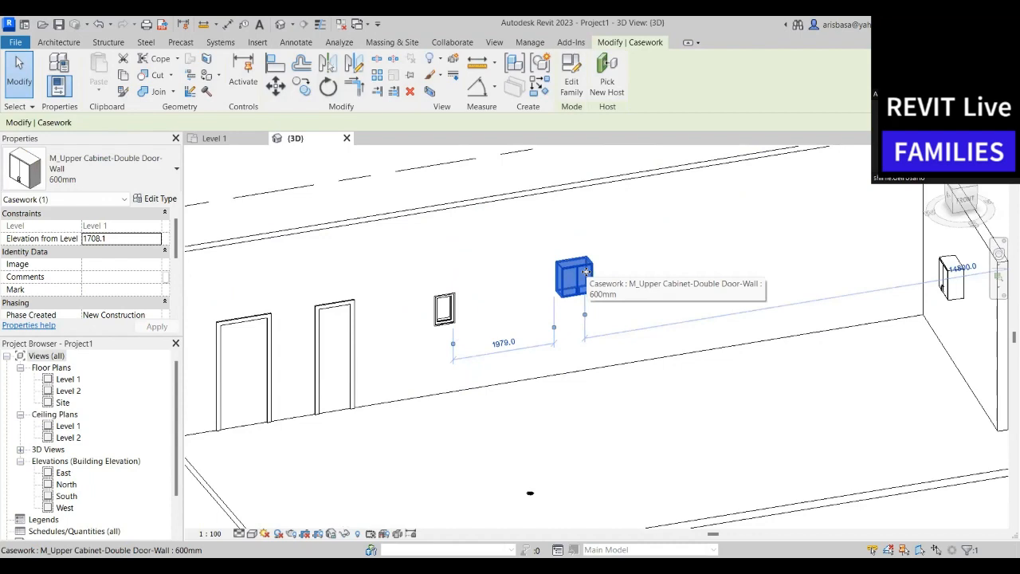
middle_drag(505, 354, 595, 340)
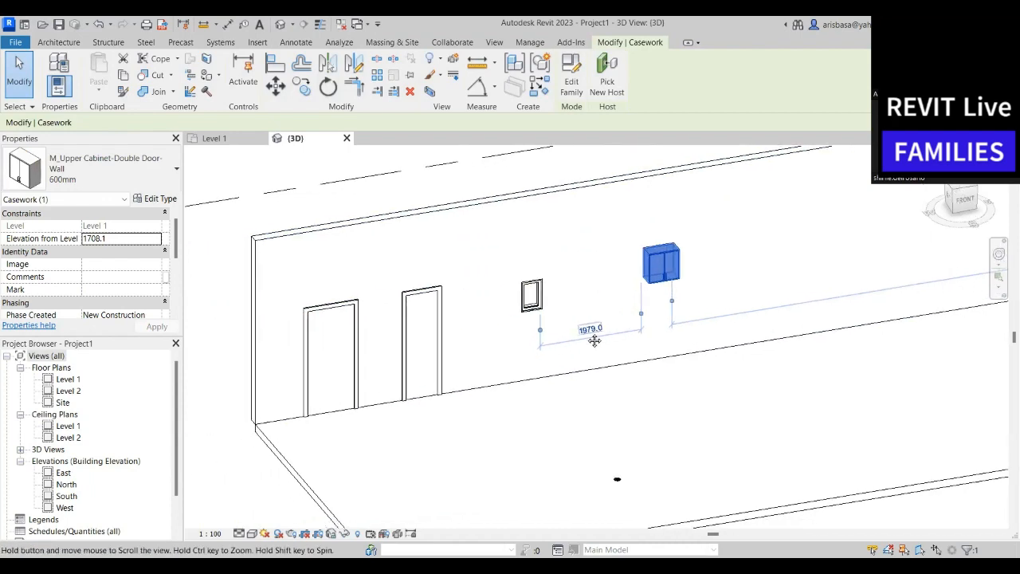
key(Escape)
scroll(358, 369, up, 3)
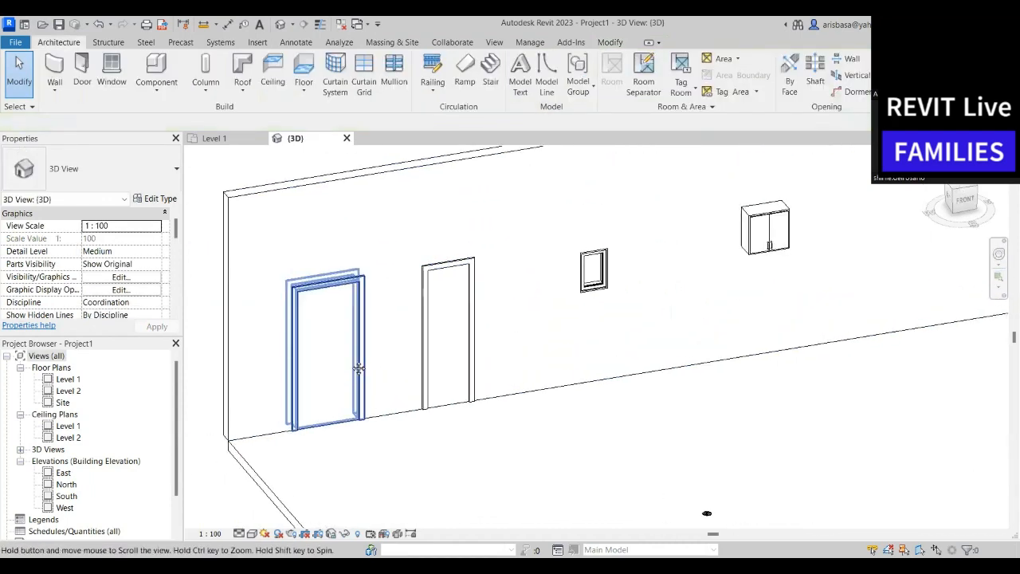
mouse_move(358, 369)
middle_down()
mouse_move(356, 355)
mouse_move(349, 361)
middle_up()
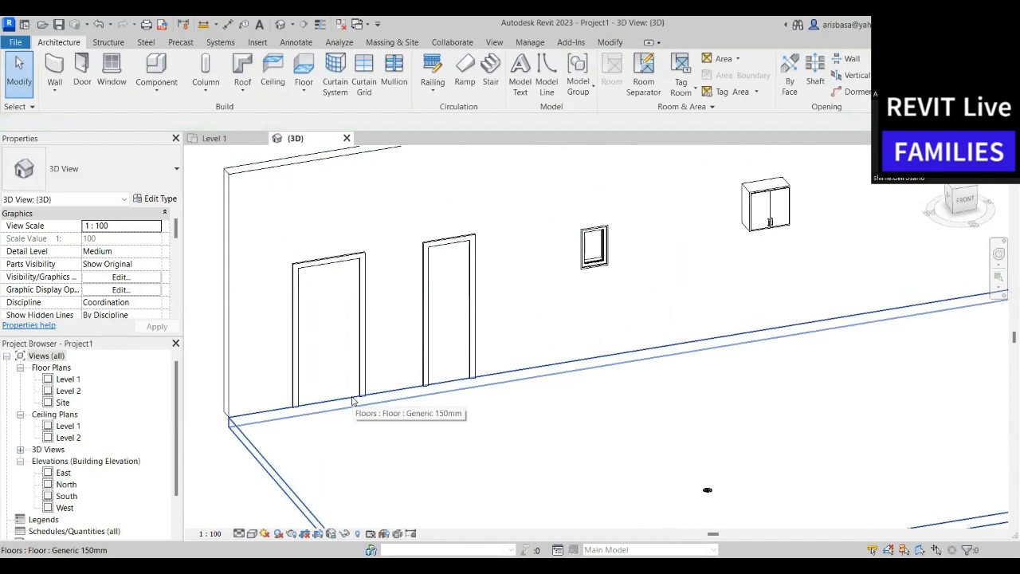
Open the M_Single-Flush family of the 0915 x 2134mm door for editing and look over its 3D view
click(324, 278)
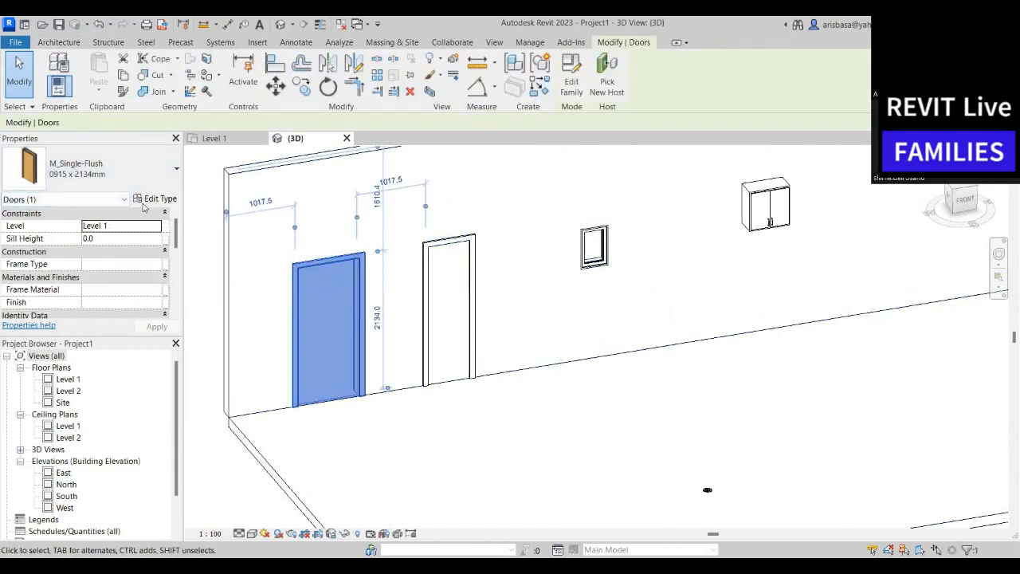
click(573, 92)
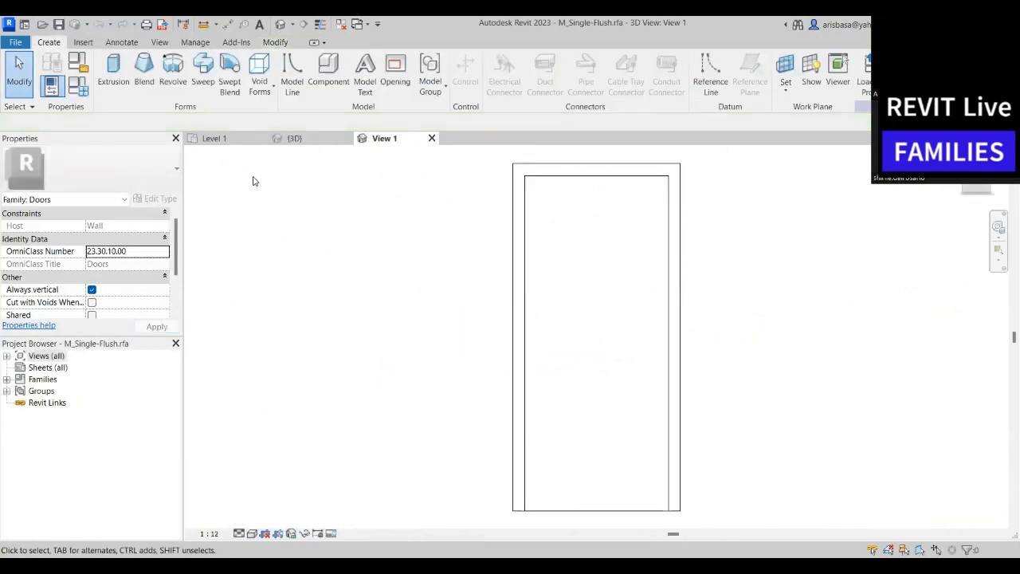
scroll(456, 221, down, 3)
middle_drag(417, 247, 323, 264)
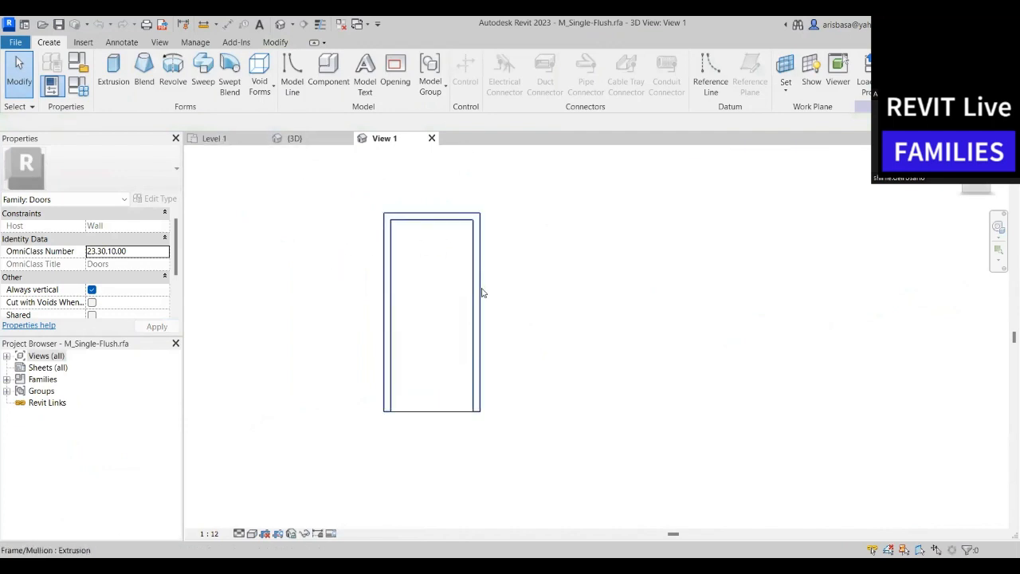
scroll(480, 292, up, 2)
middle_drag(499, 294, 522, 290)
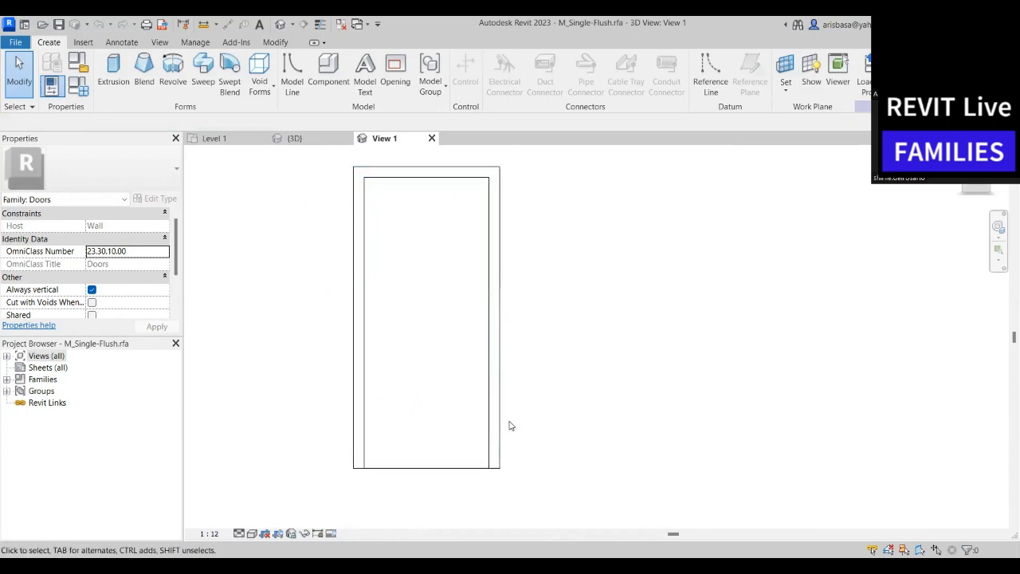
middle_drag(507, 431, 524, 448)
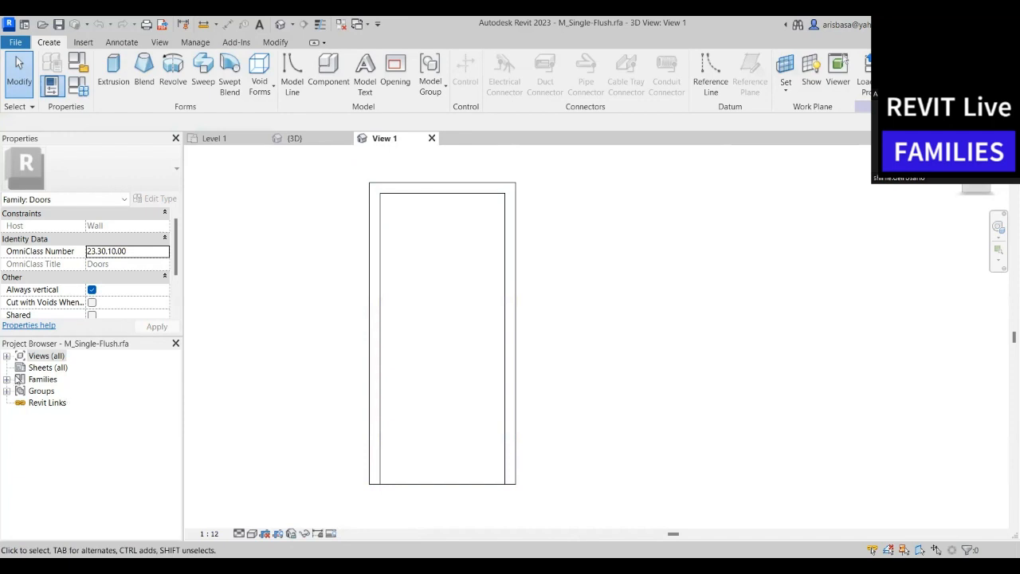
Open the door family's Ground floor floor plan and examine its labelled dimensions
click(6, 357)
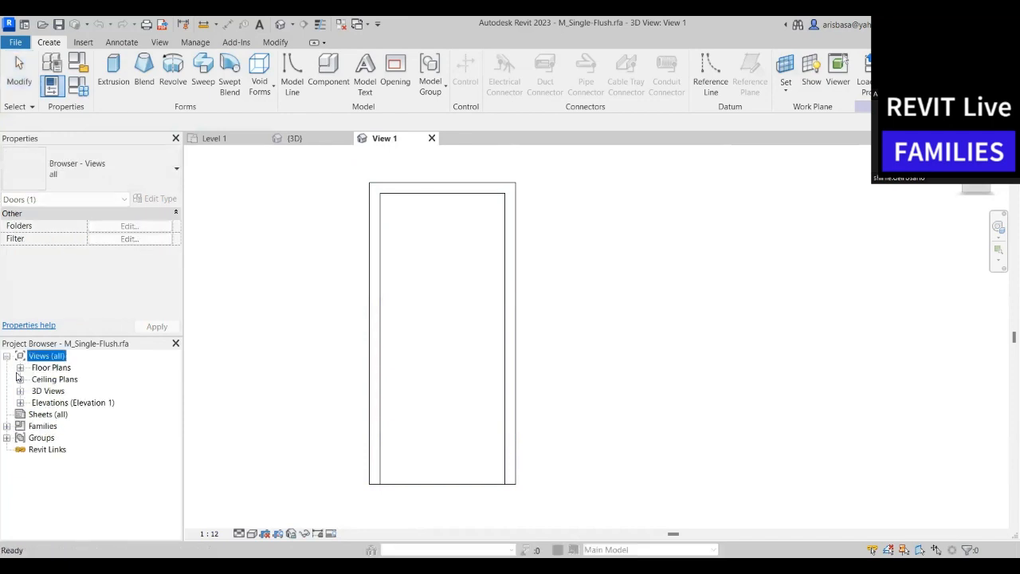
click(20, 367)
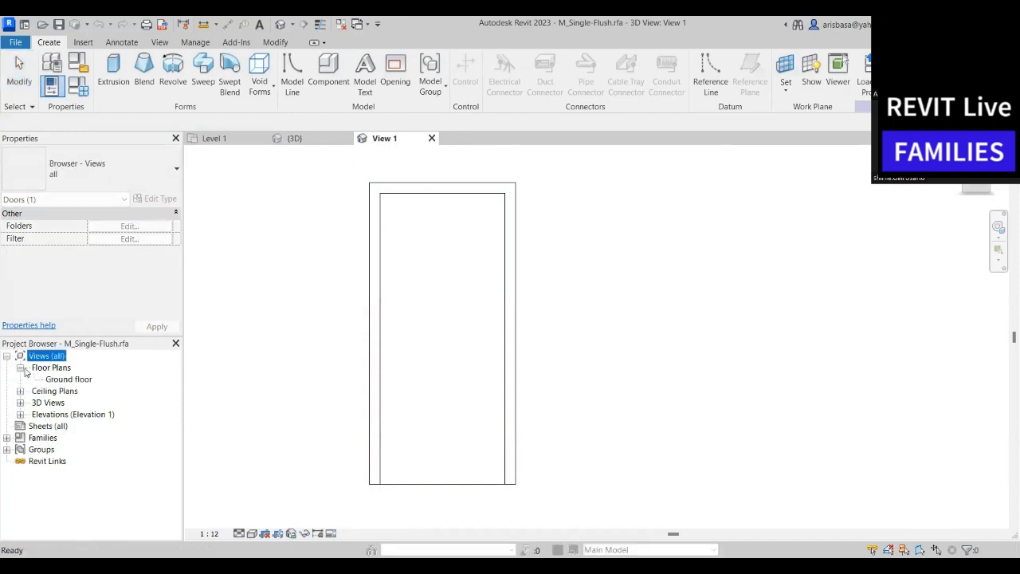
double_click(69, 380)
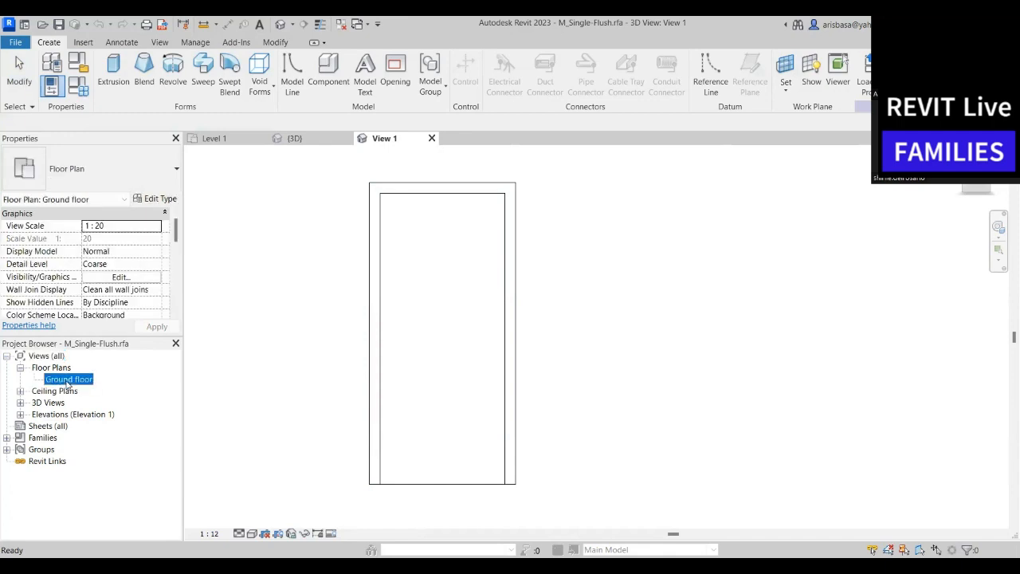
middle_drag(721, 449, 656, 443)
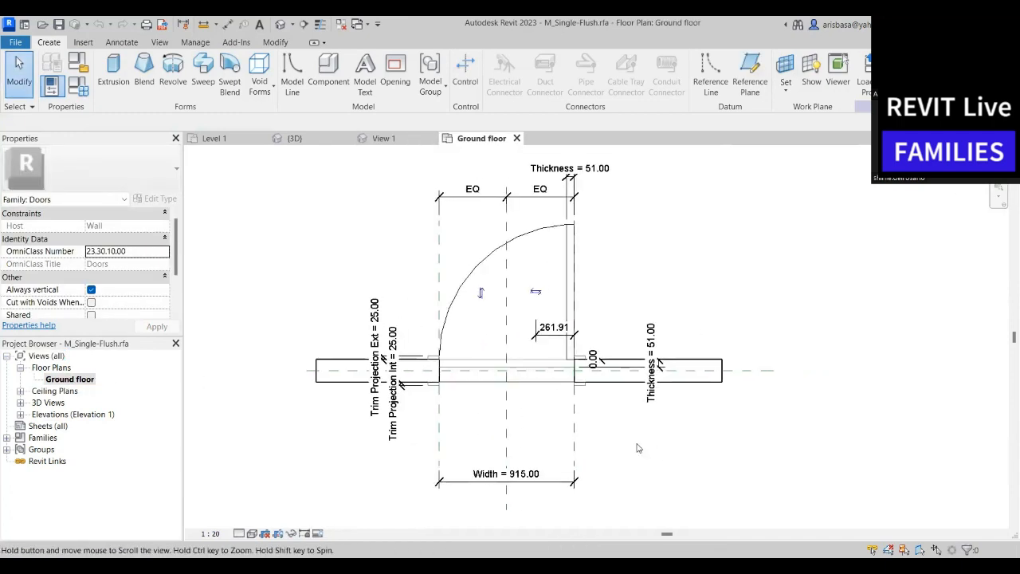
scroll(658, 443, up, 1)
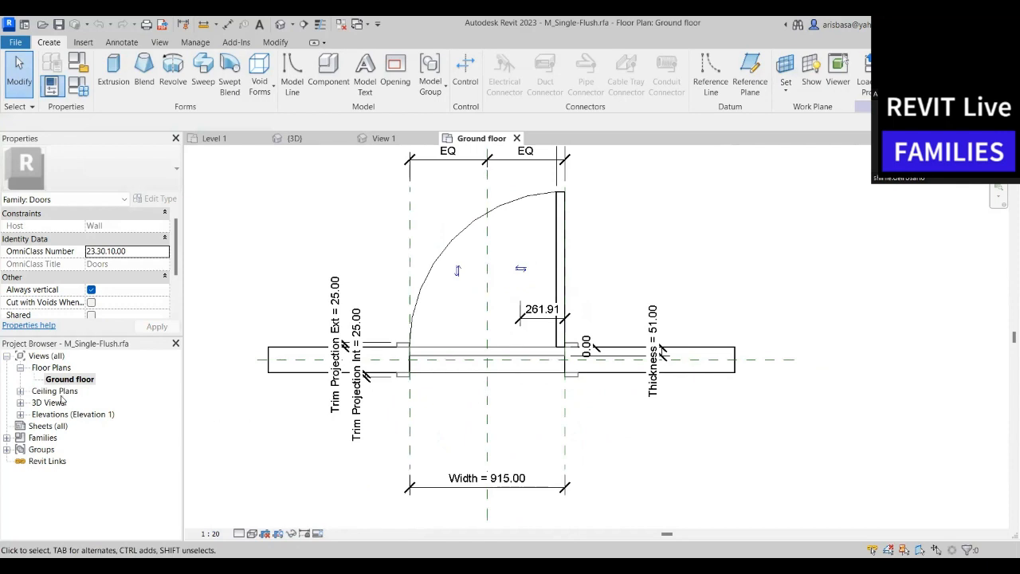
View the door family's Back, Front, Left and Right elevations in turn
click(21, 414)
double_click(53, 426)
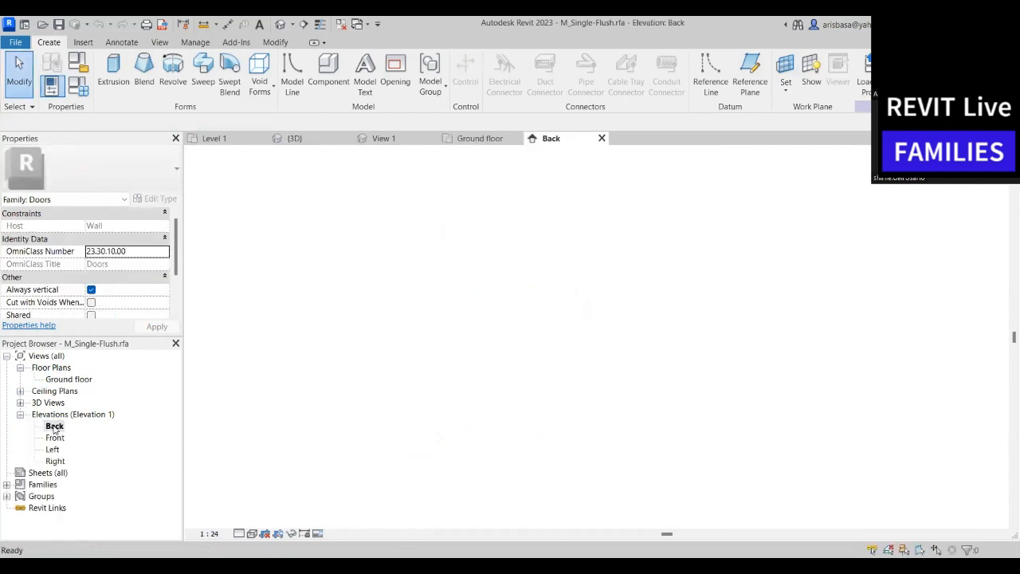
middle_drag(322, 425, 337, 410)
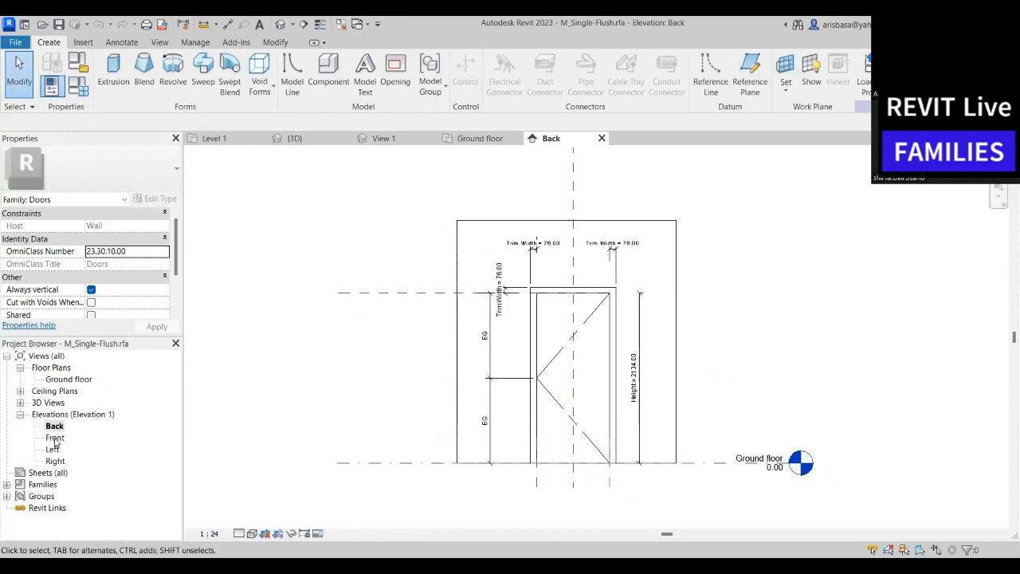
double_click(55, 438)
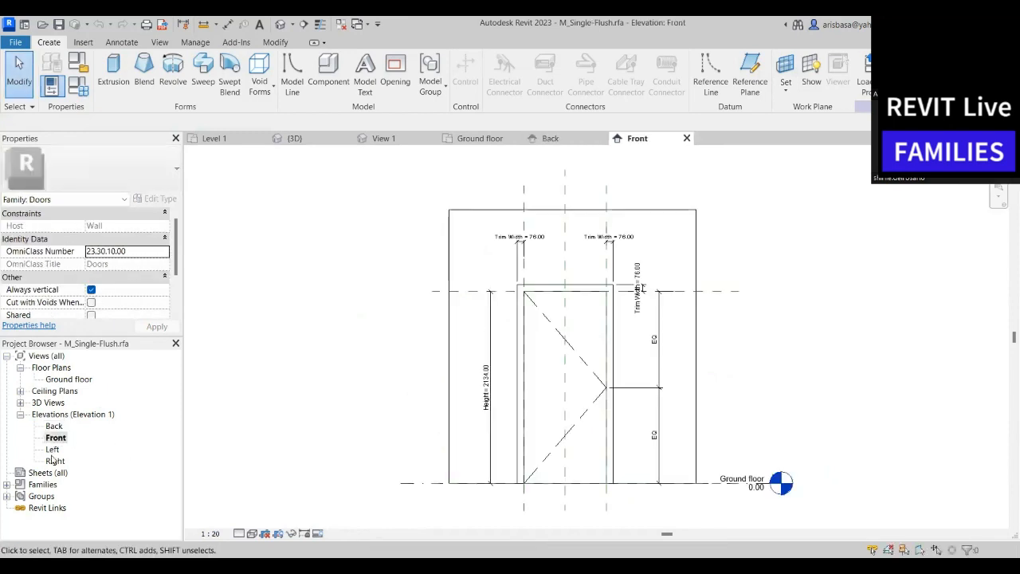
double_click(52, 451)
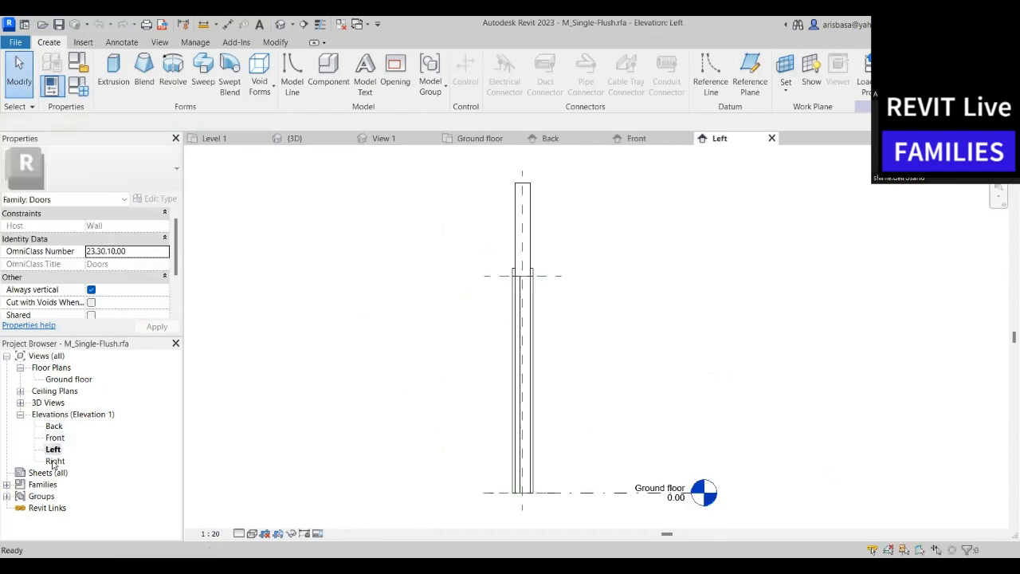
double_click(54, 461)
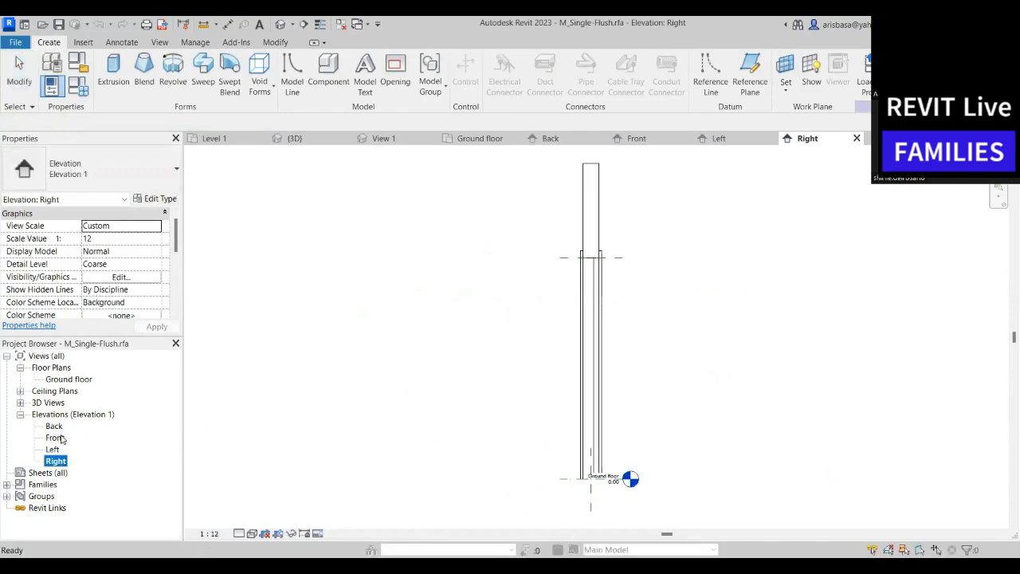
Open the door family's Ground floor ceiling plan and examine the door there
click(20, 392)
double_click(80, 402)
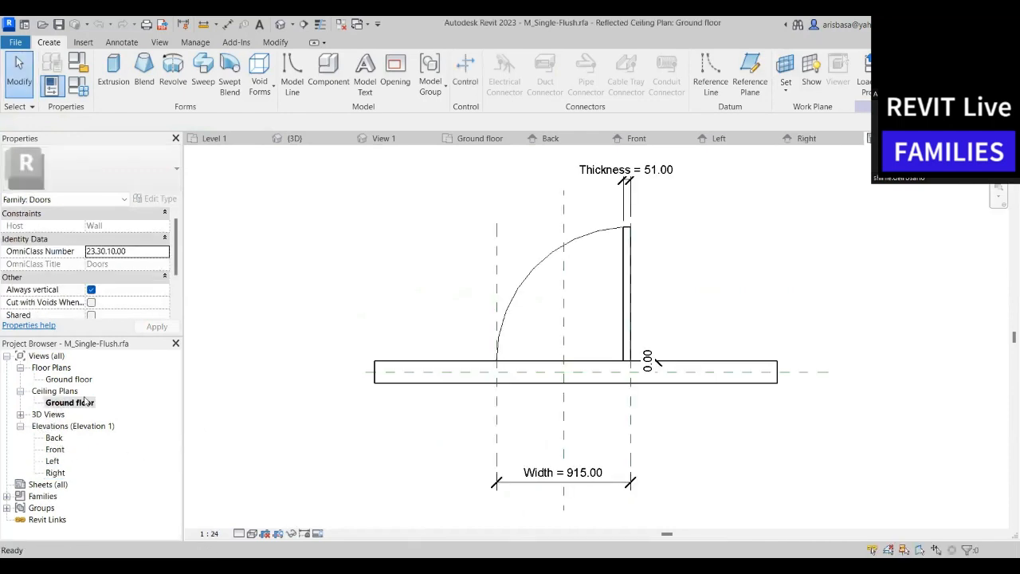
middle_drag(262, 423, 274, 425)
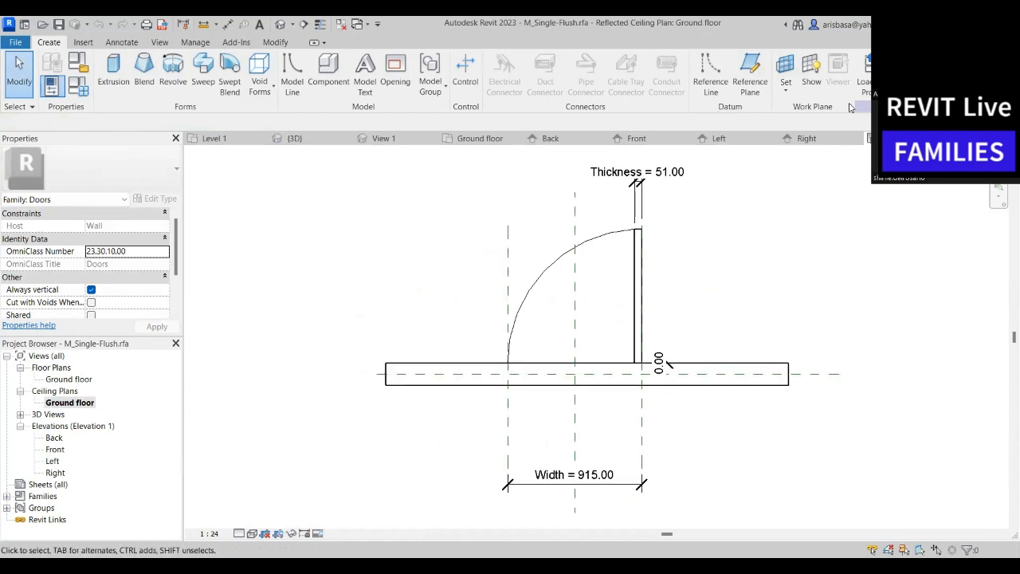
Return to the Ground floor floor plan and inspect the horizontal and vertical flip controls inside the door swing
click(477, 141)
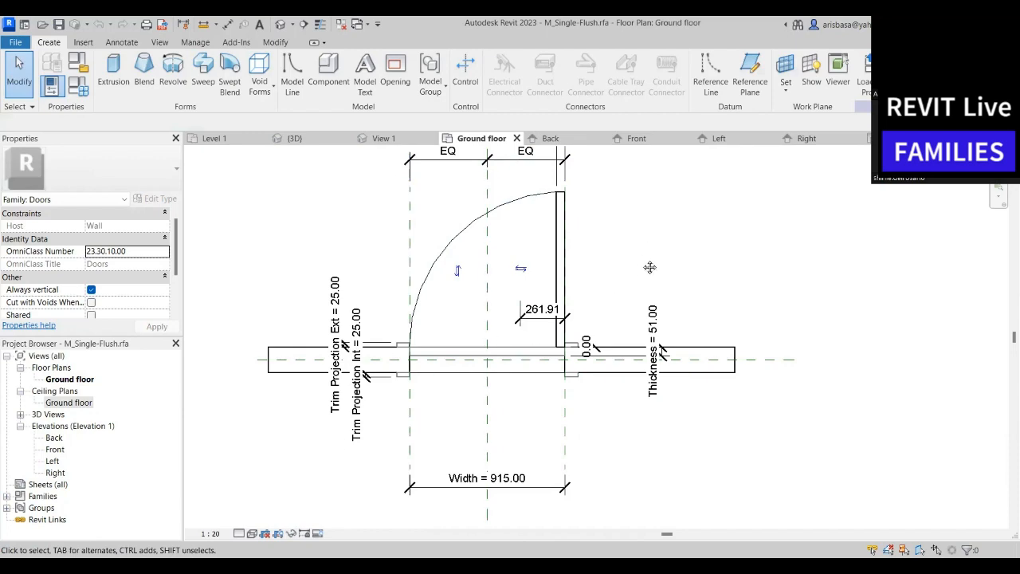
middle_drag(649, 266, 622, 281)
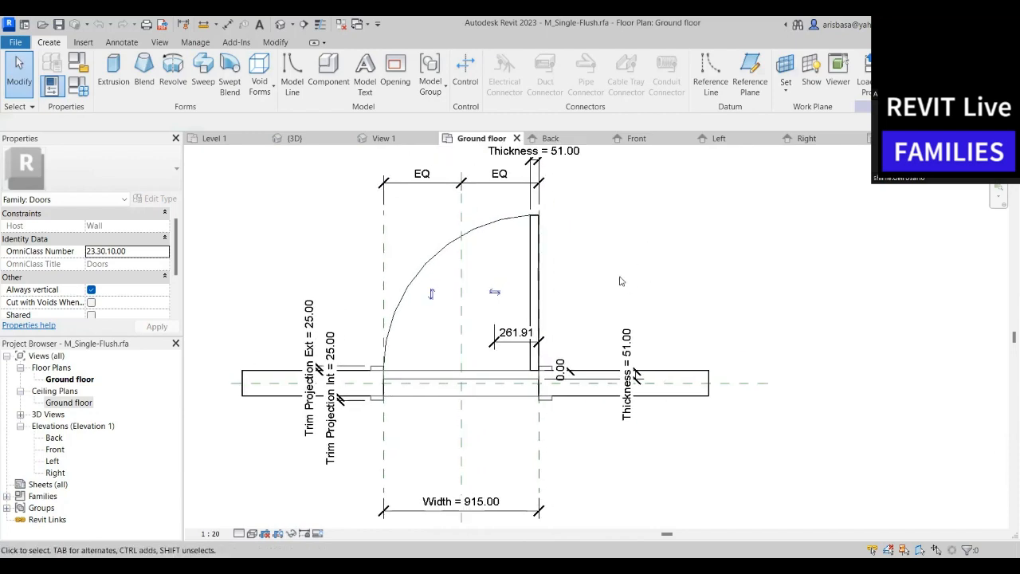
click(492, 295)
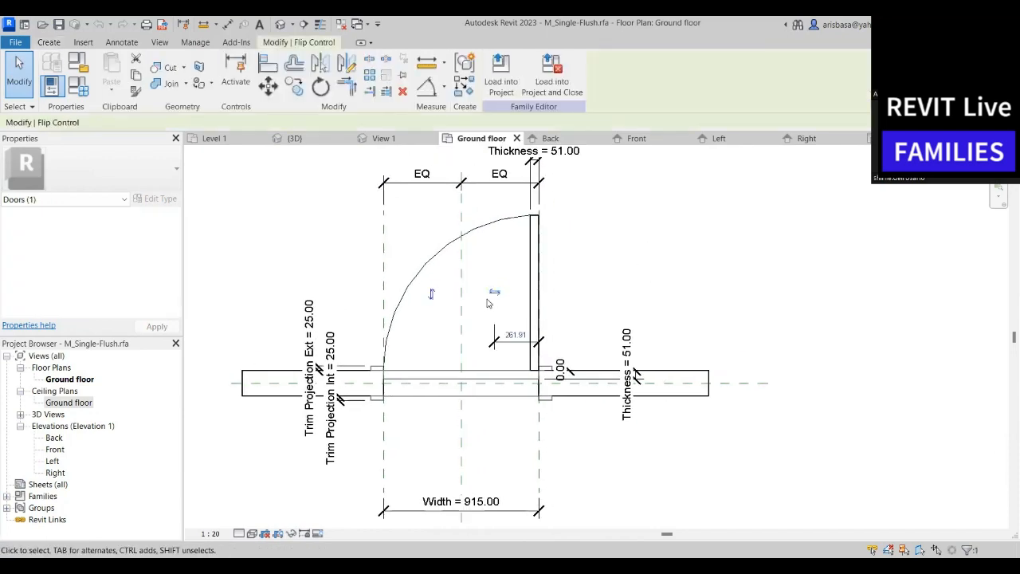
click(618, 295)
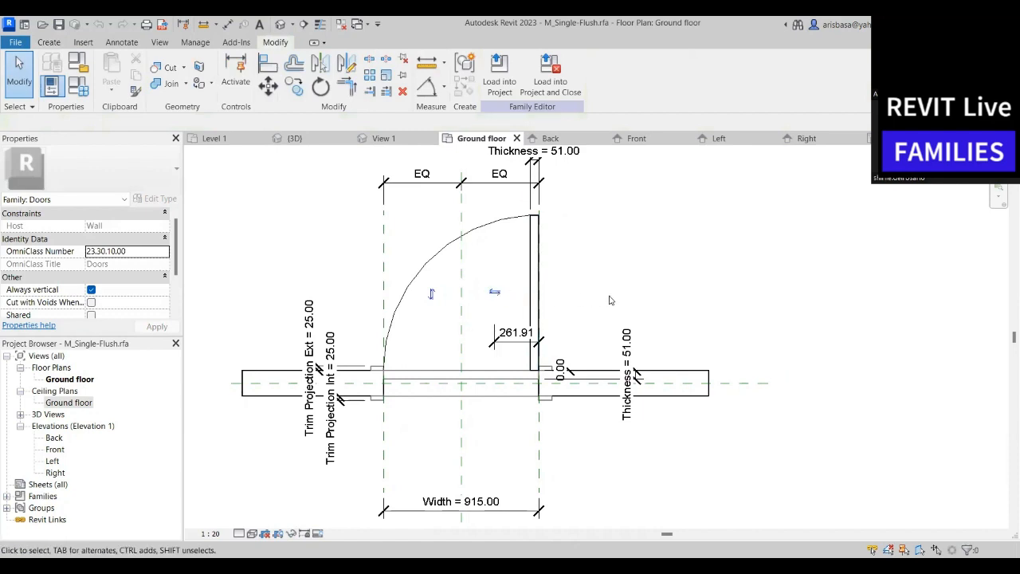
scroll(432, 295, up, 3)
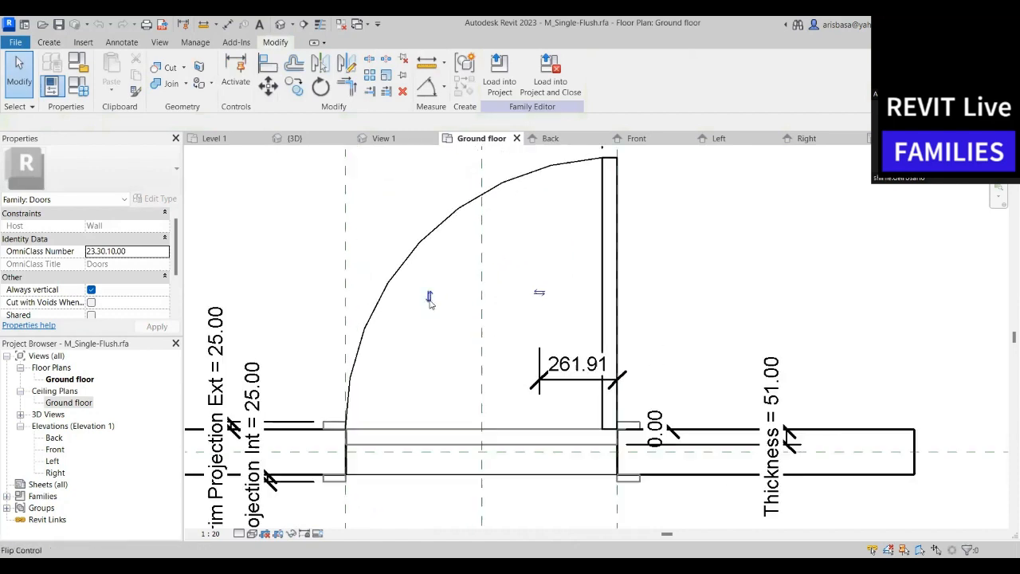
click(429, 297)
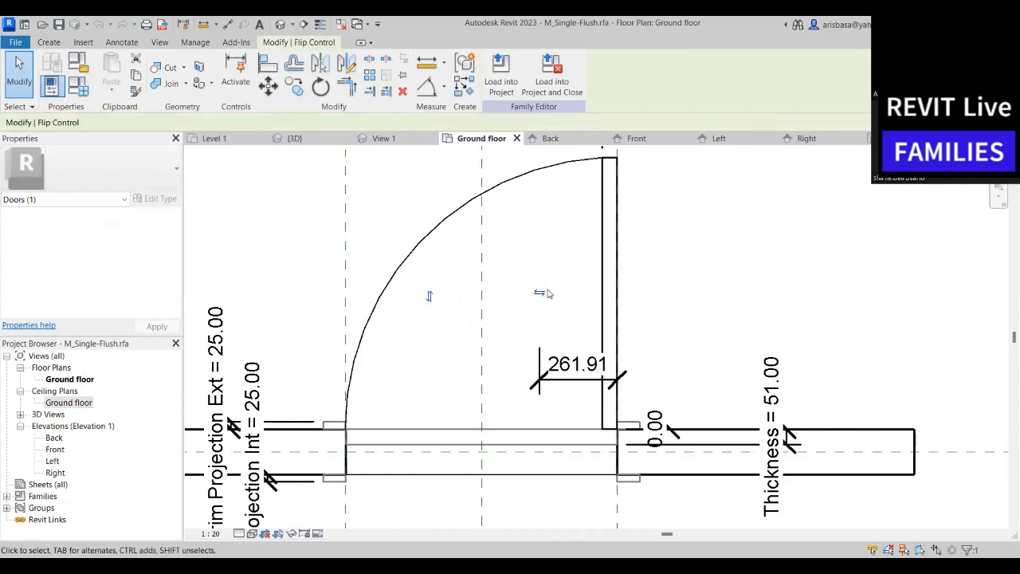
scroll(701, 265, down, 3)
click(660, 290)
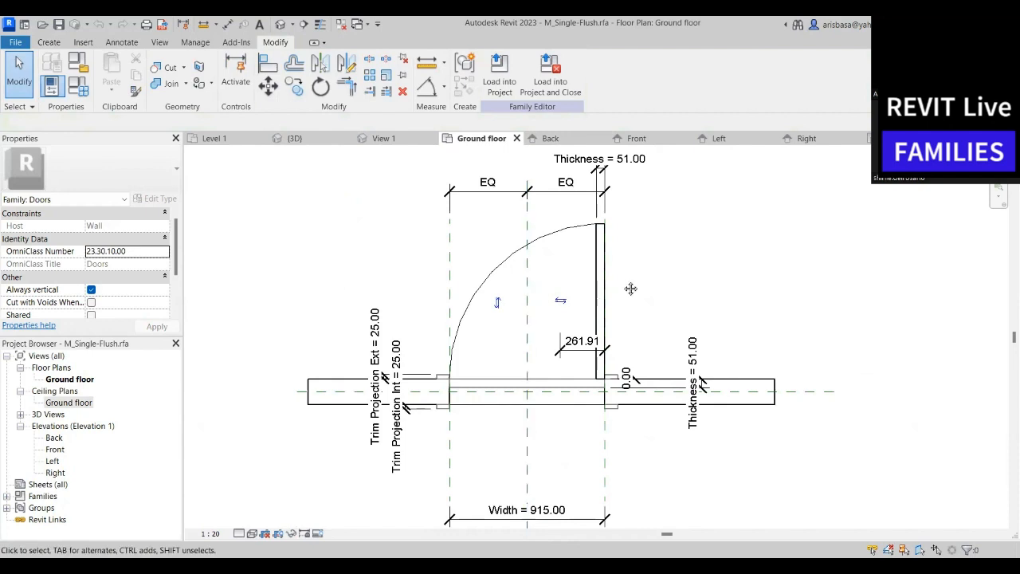
Examine the door's plan geometry and select the reference plane along the left side of the door opening
mouse_move(631, 287)
middle_down()
mouse_move(626, 294)
mouse_move(658, 294)
mouse_move(660, 269)
mouse_move(600, 311)
mouse_move(606, 301)
middle_up()
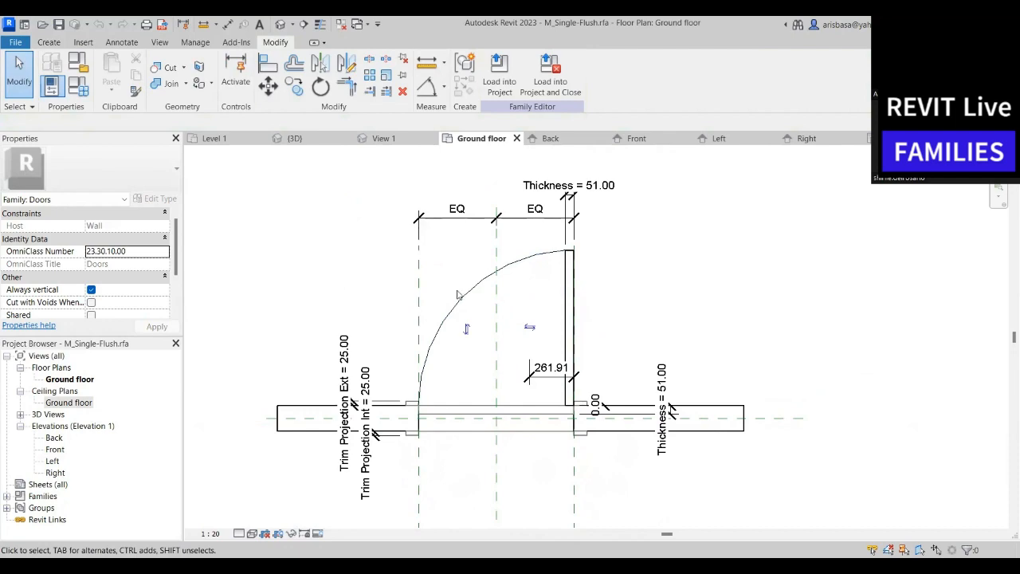
middle_drag(417, 343, 440, 291)
middle_drag(514, 361, 503, 376)
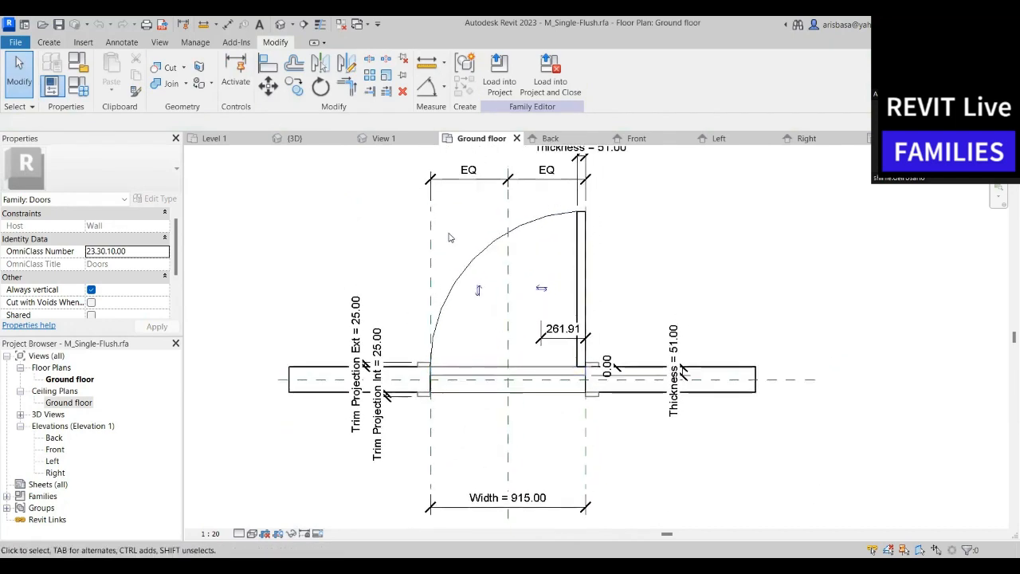
middle_drag(455, 244, 439, 273)
scroll(450, 278, down, 1)
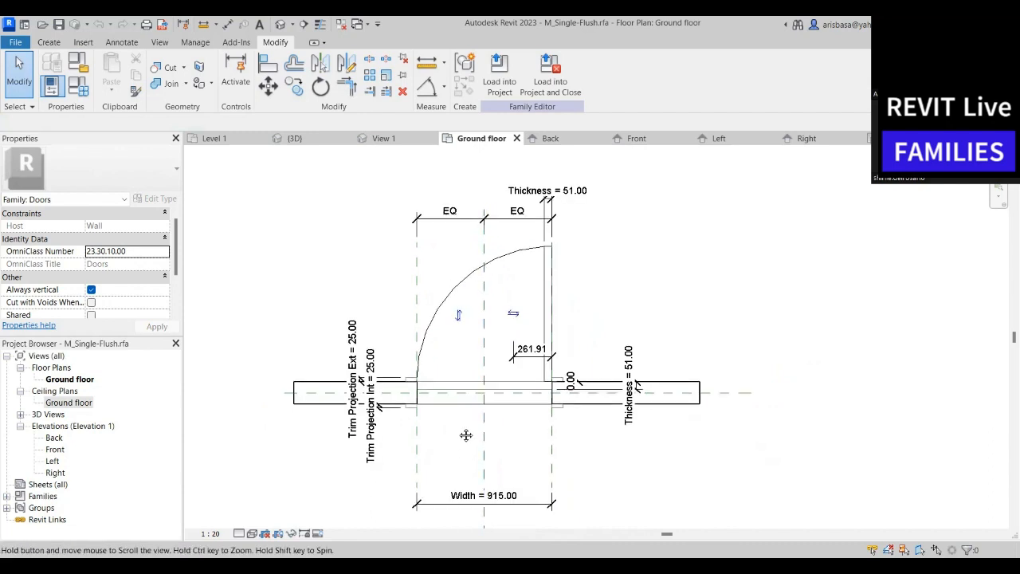
middle_drag(462, 433, 478, 412)
click(432, 431)
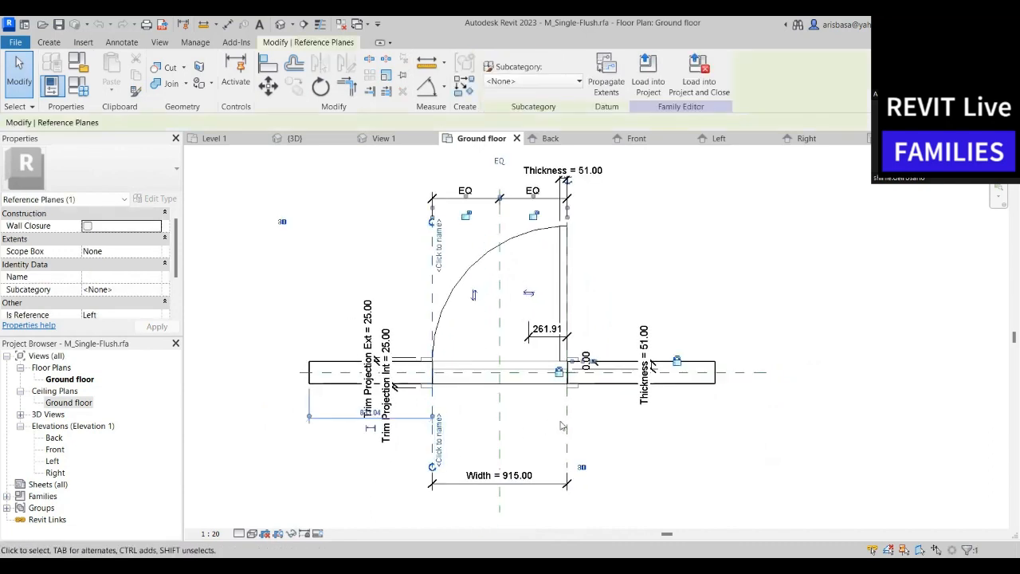
Select the reference planes along the right side and the centre of the door opening in the floor plan
click(566, 427)
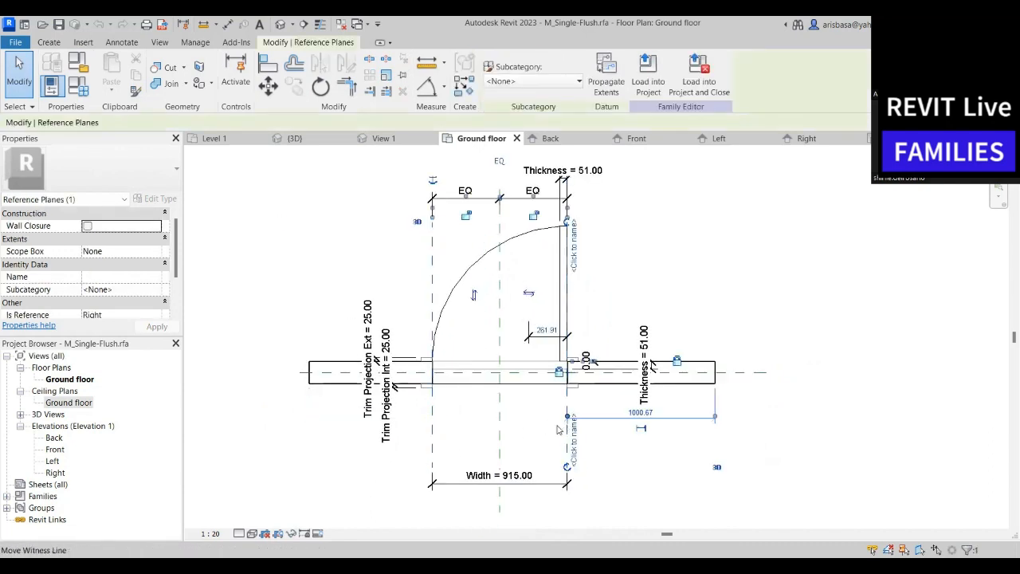
mouse_move(530, 431)
middle_down()
mouse_move(524, 483)
mouse_move(535, 410)
mouse_move(532, 433)
middle_up()
click(514, 414)
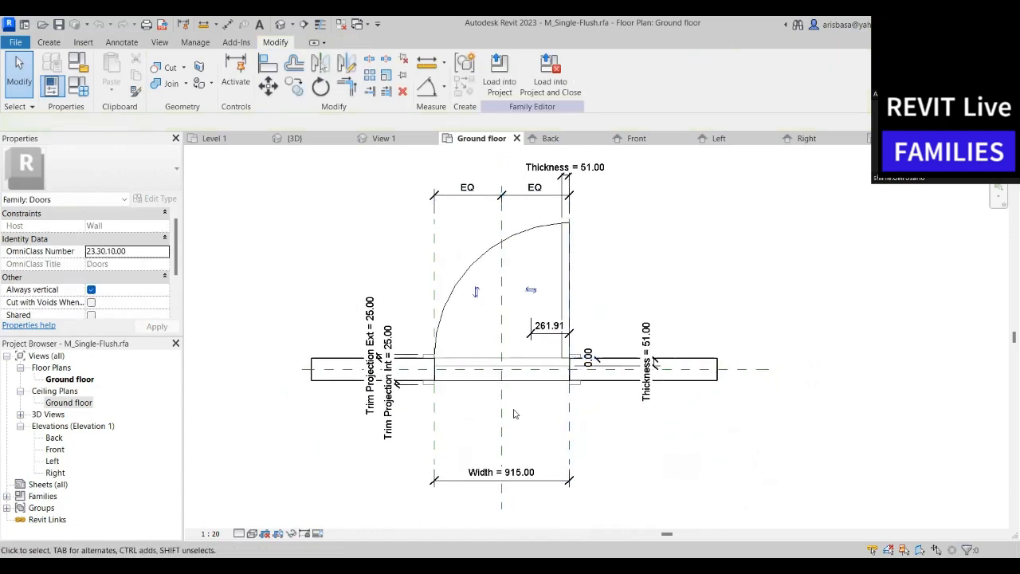
click(437, 267)
click(510, 277)
click(501, 276)
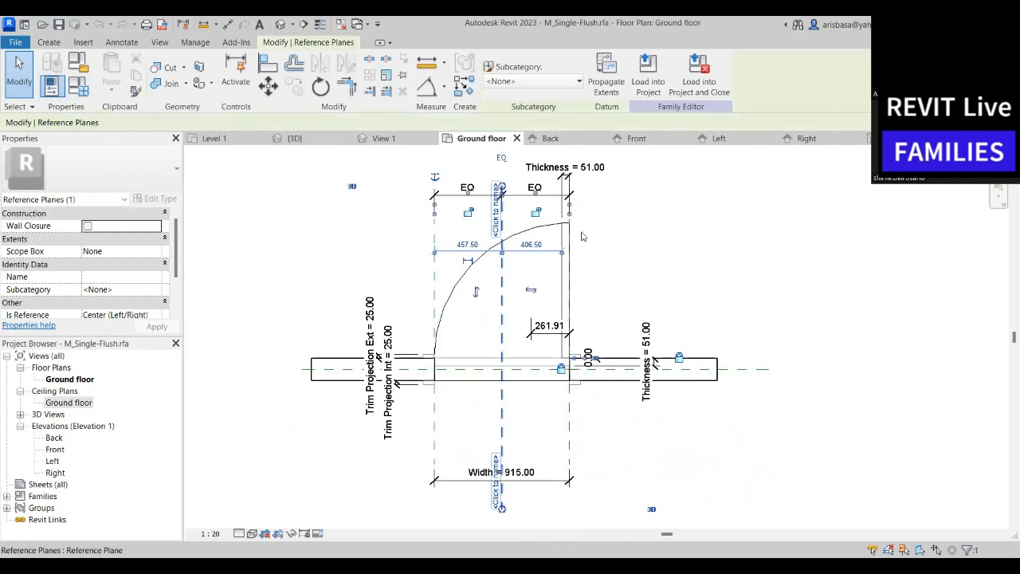
View the Right and Front elevations and select the opening cut around the door to examine it
click(745, 140)
click(803, 138)
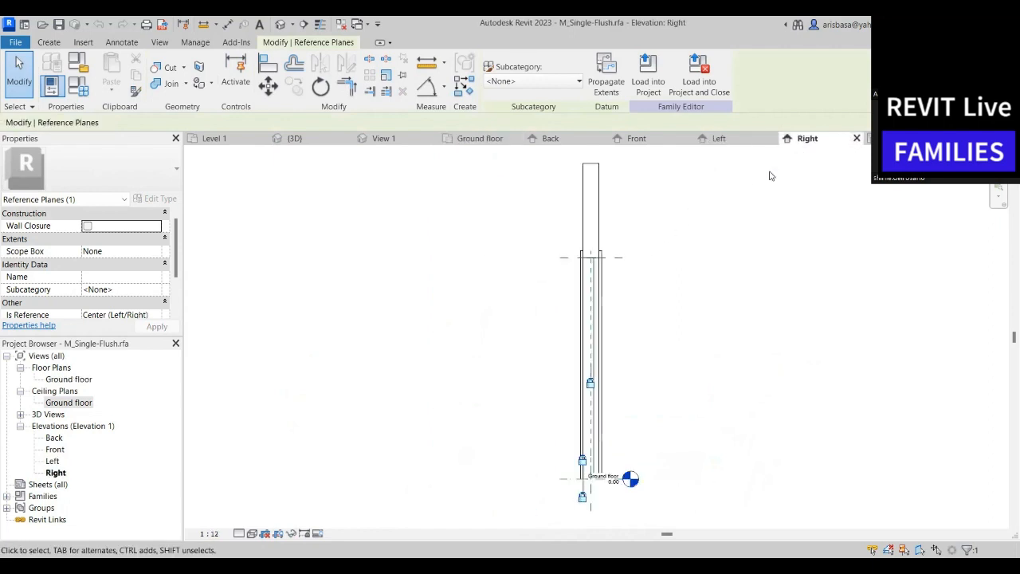
click(638, 139)
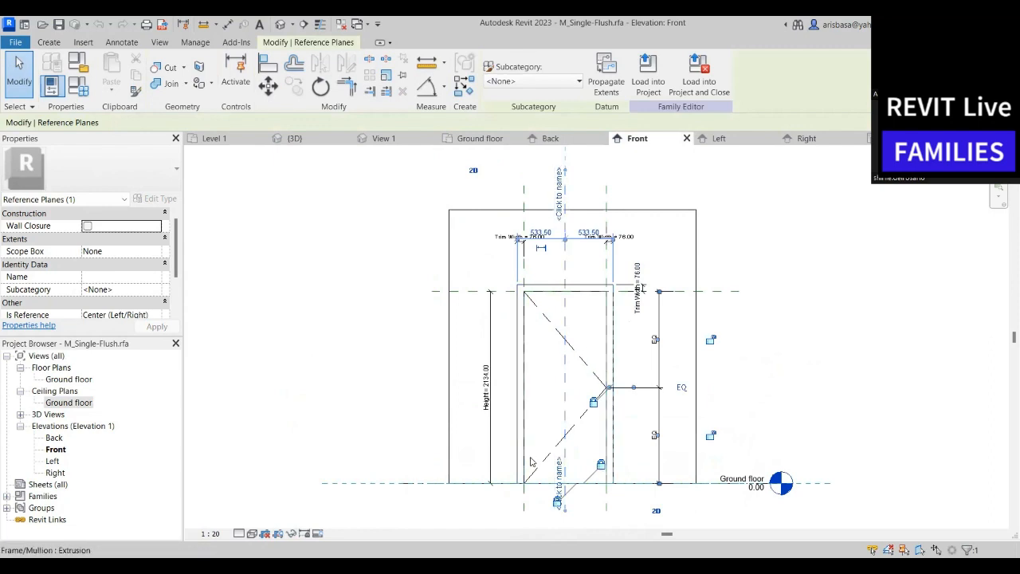
click(545, 482)
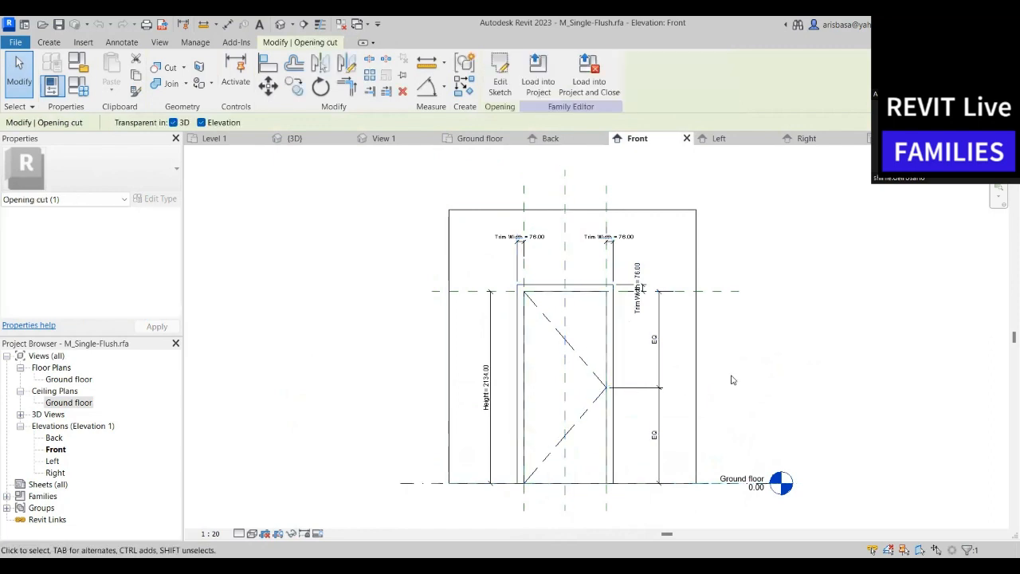
middle_drag(731, 379, 726, 346)
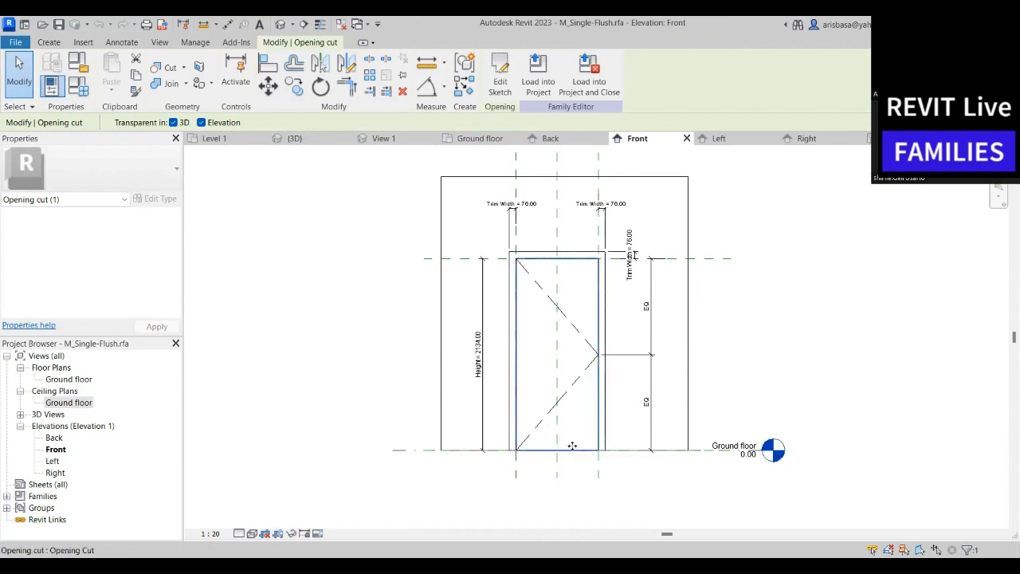
click(720, 327)
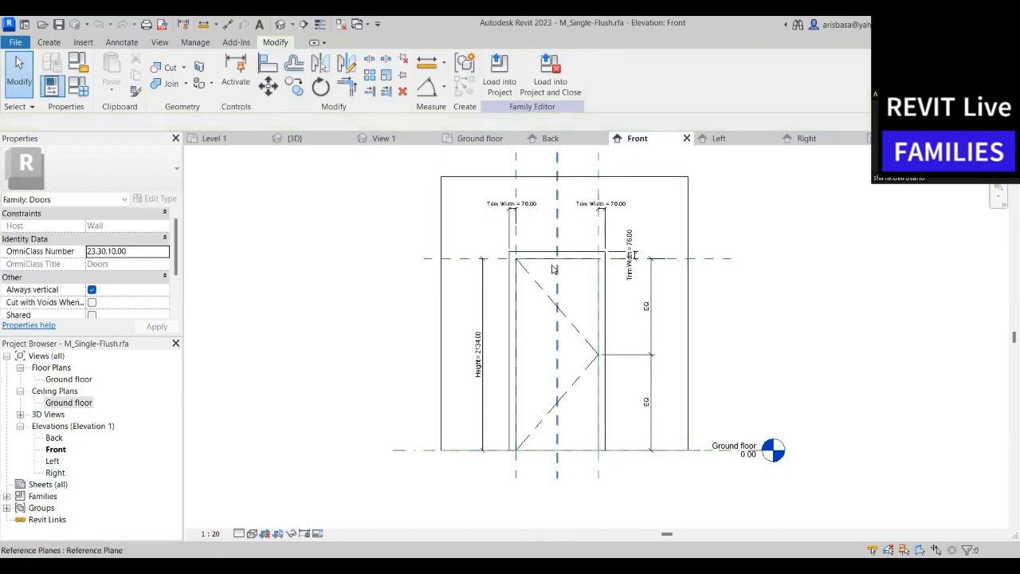
Open the opening cut's boundary sketch for editing in the Front elevation and check its bottom line
click(536, 455)
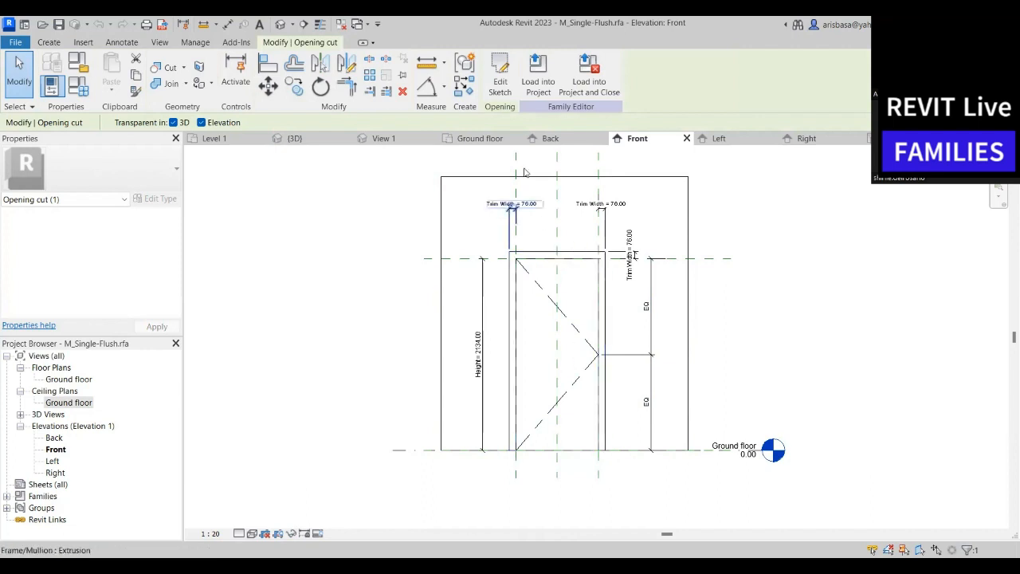
click(500, 72)
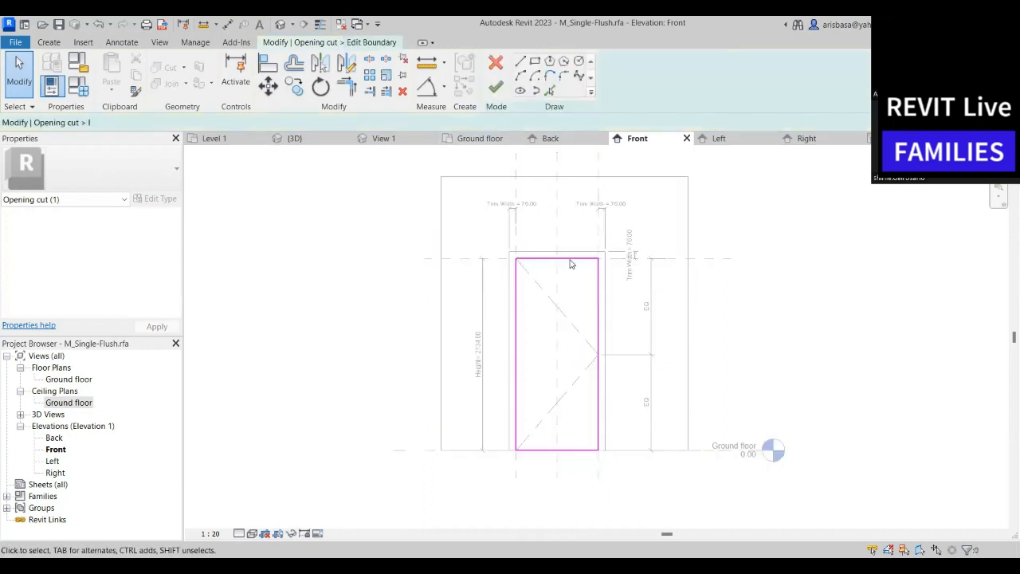
scroll(563, 456, up, 3)
click(567, 451)
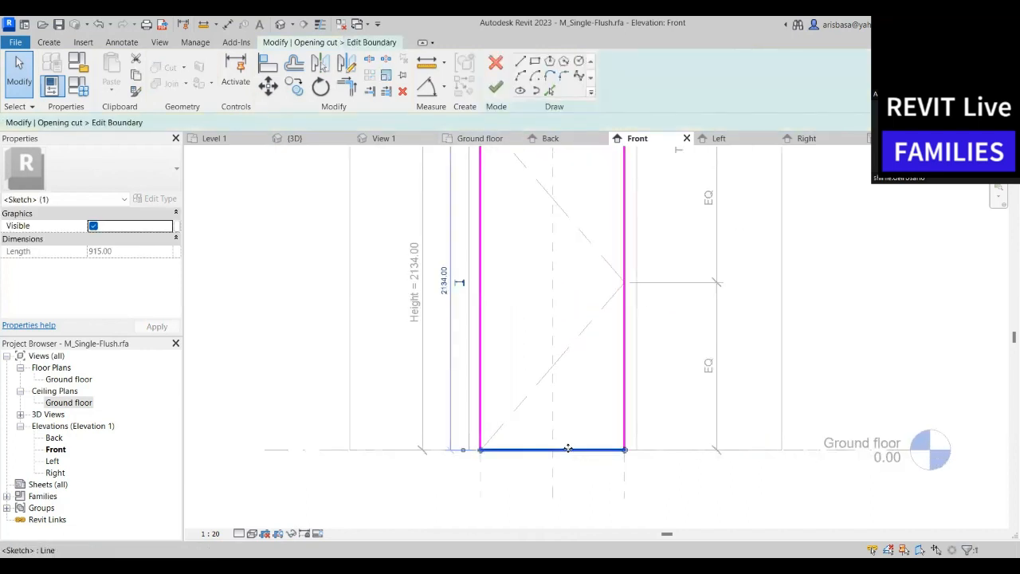
key(Escape)
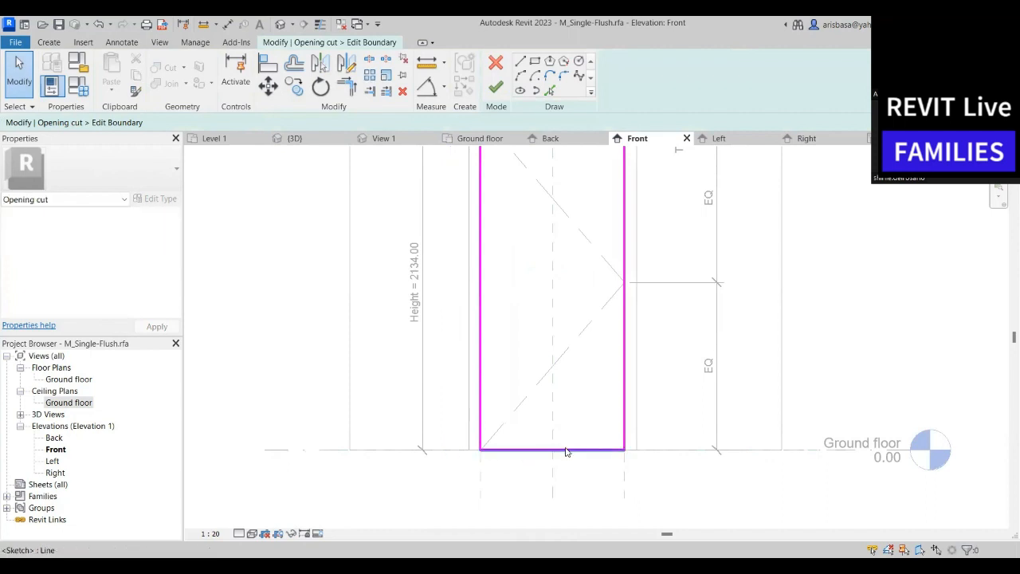
Raise the bottom line of the opening sketch to 150 mm above the Ground floor level and finish the sketch
click(566, 451)
drag(566, 450, 565, 423)
scroll(581, 424, down, 1)
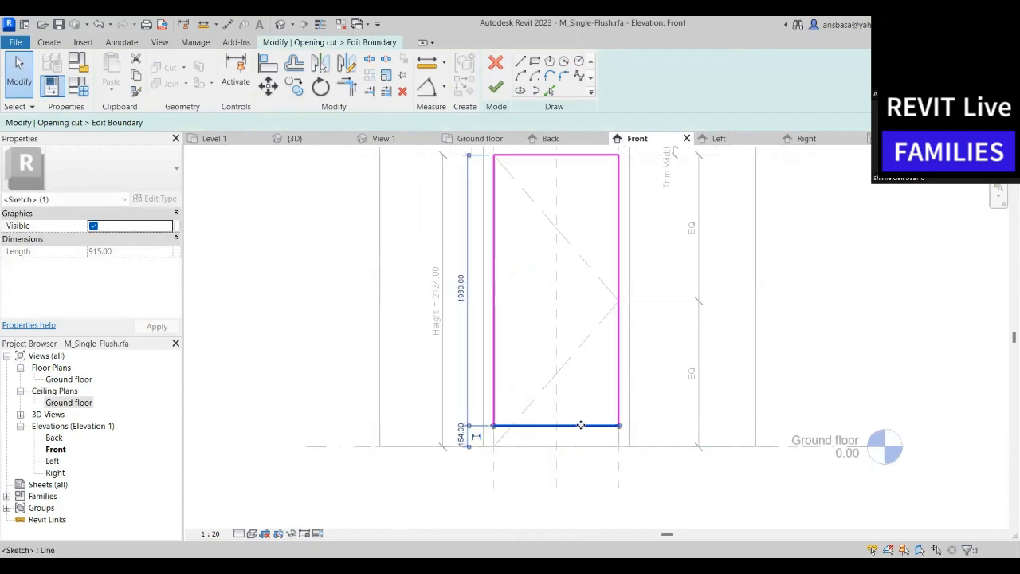
scroll(479, 430, up, 1)
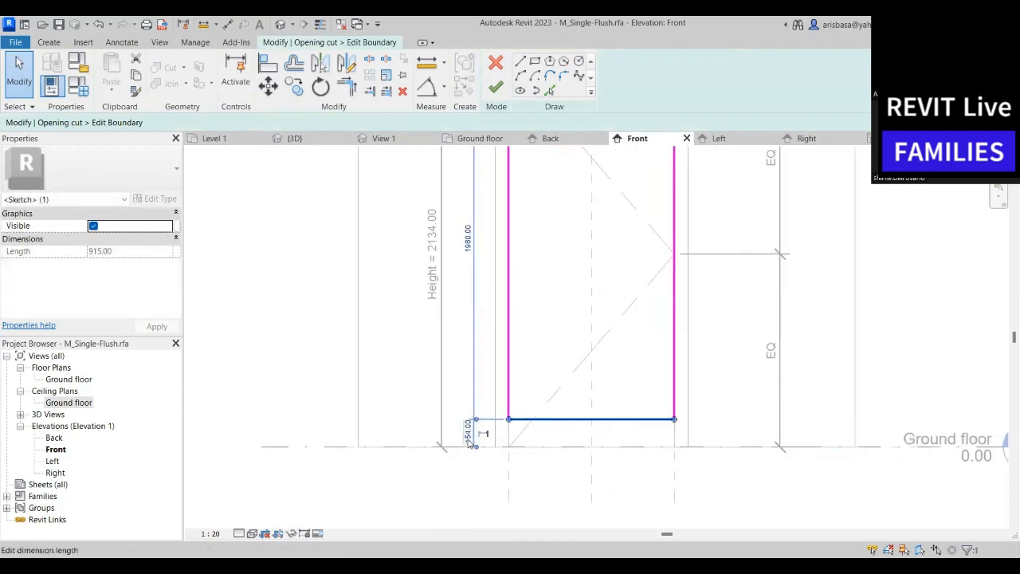
click(469, 440)
text(150)
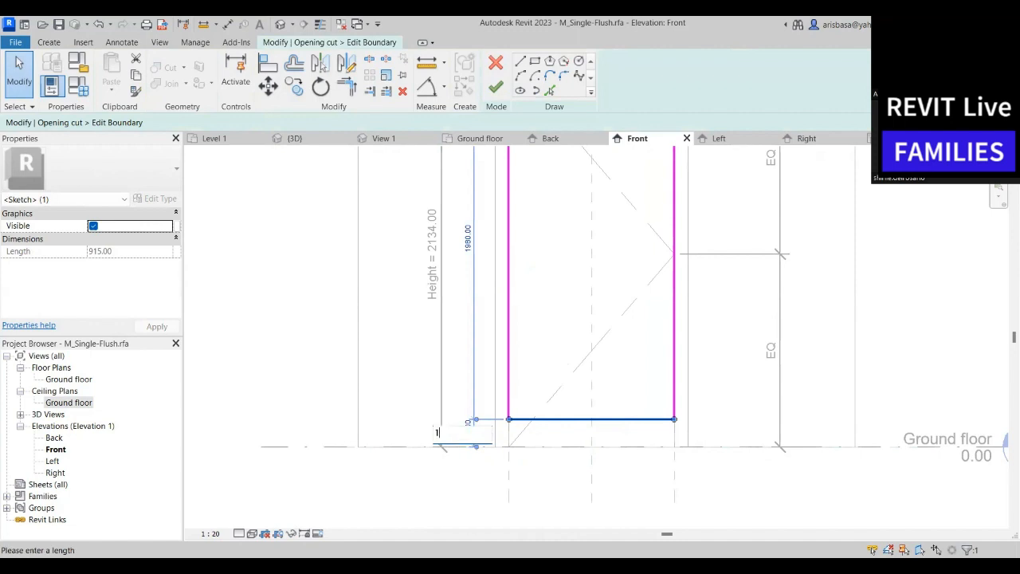
click(608, 471)
scroll(649, 456, down, 2)
middle_drag(651, 457, 627, 478)
click(609, 478)
scroll(643, 468, down, 2)
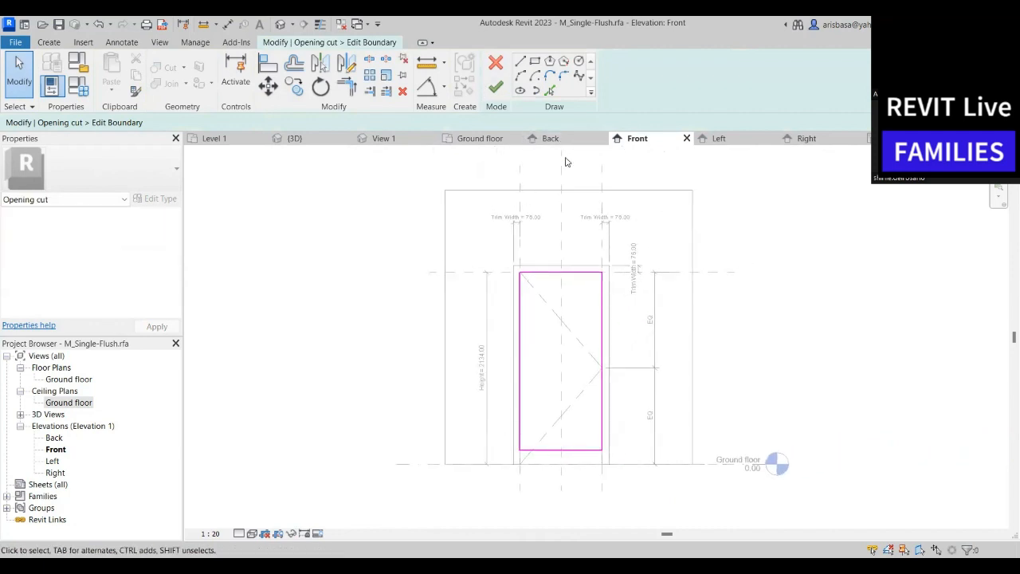
click(495, 87)
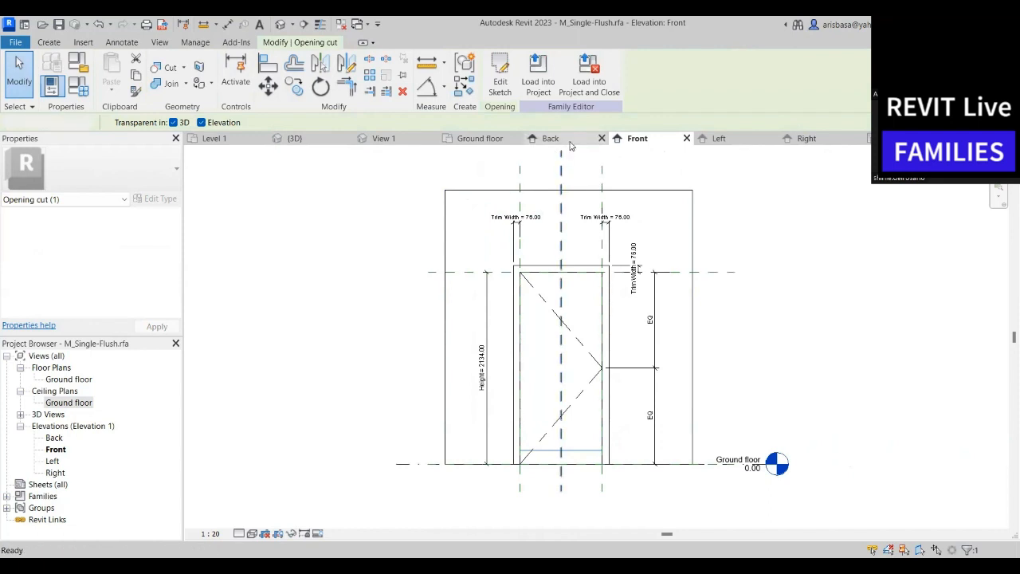
In the Back elevation, move the lower end of the lower swing line up to the corner of the raised opening edge
click(571, 144)
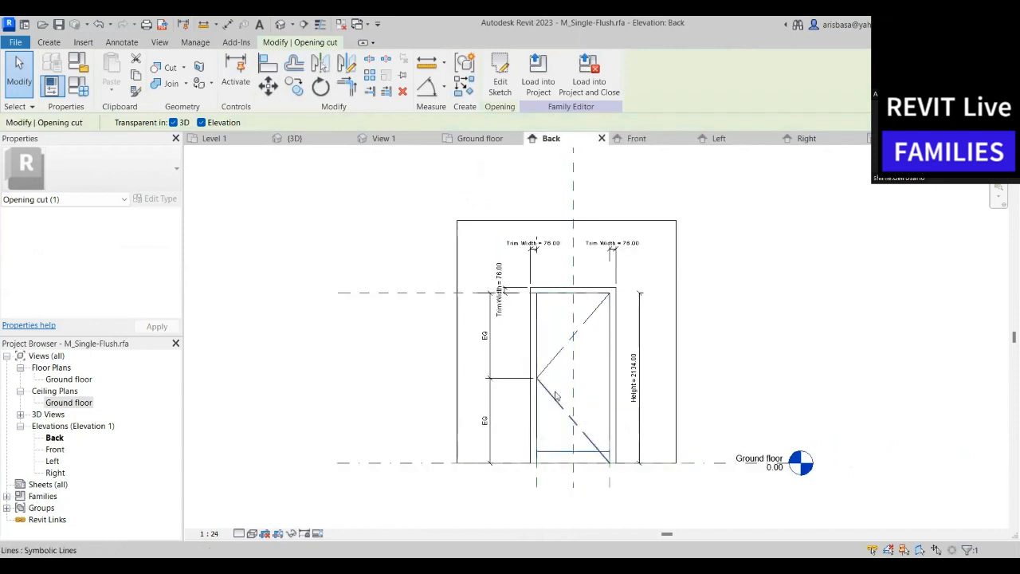
scroll(556, 396, up, 3)
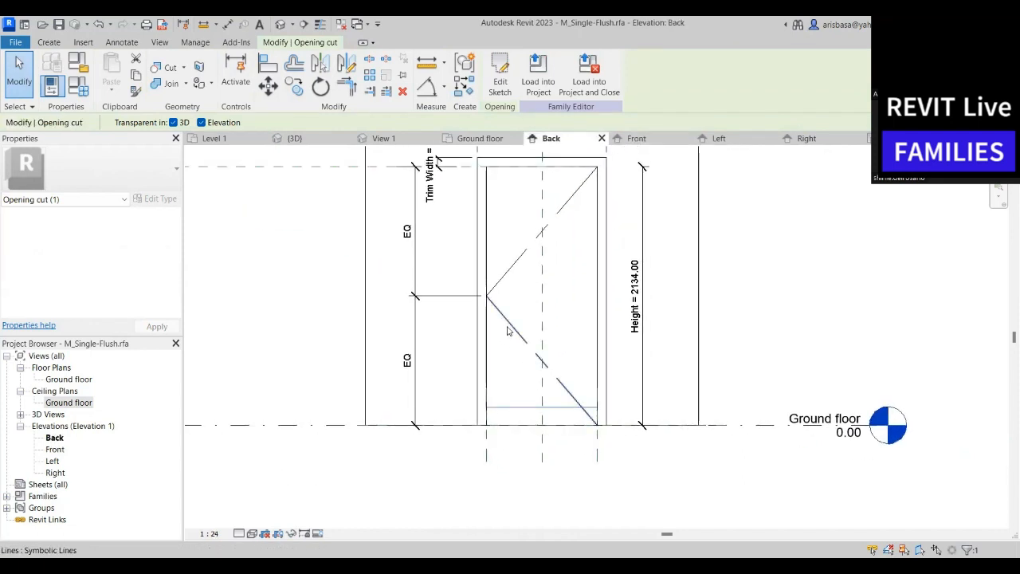
click(507, 331)
scroll(601, 446, up, 2)
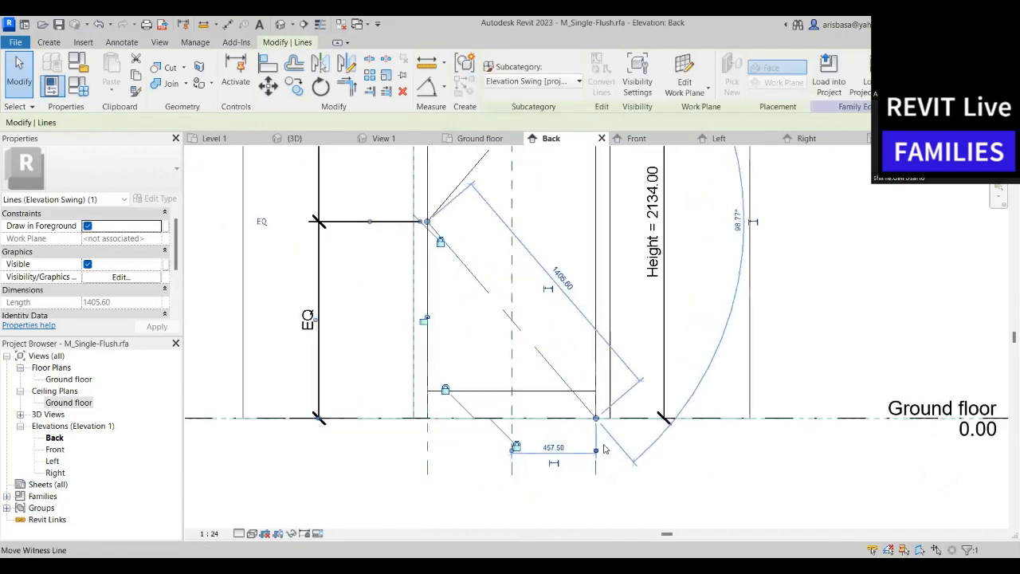
middle_drag(604, 450, 638, 491)
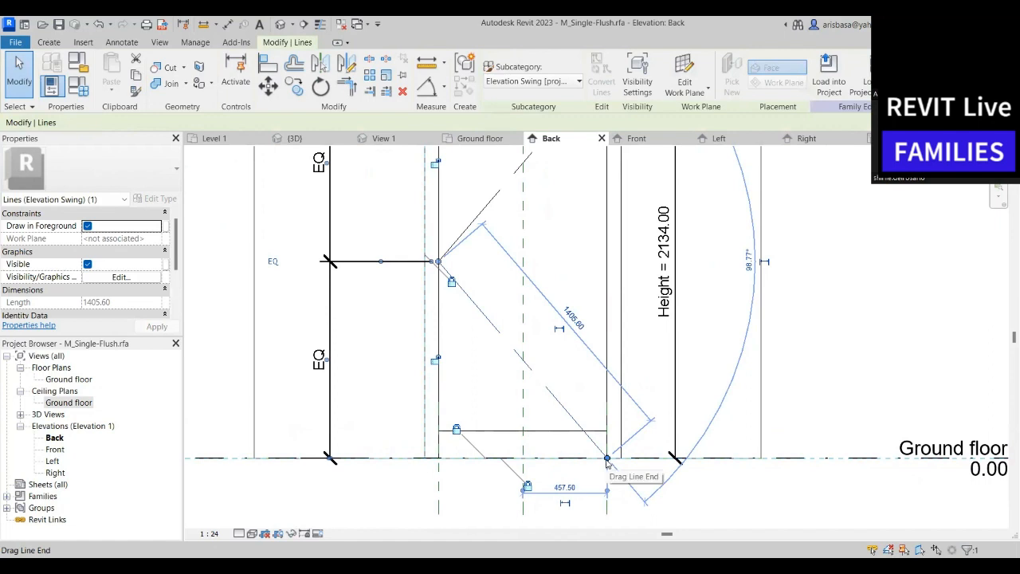
drag(606, 467, 607, 433)
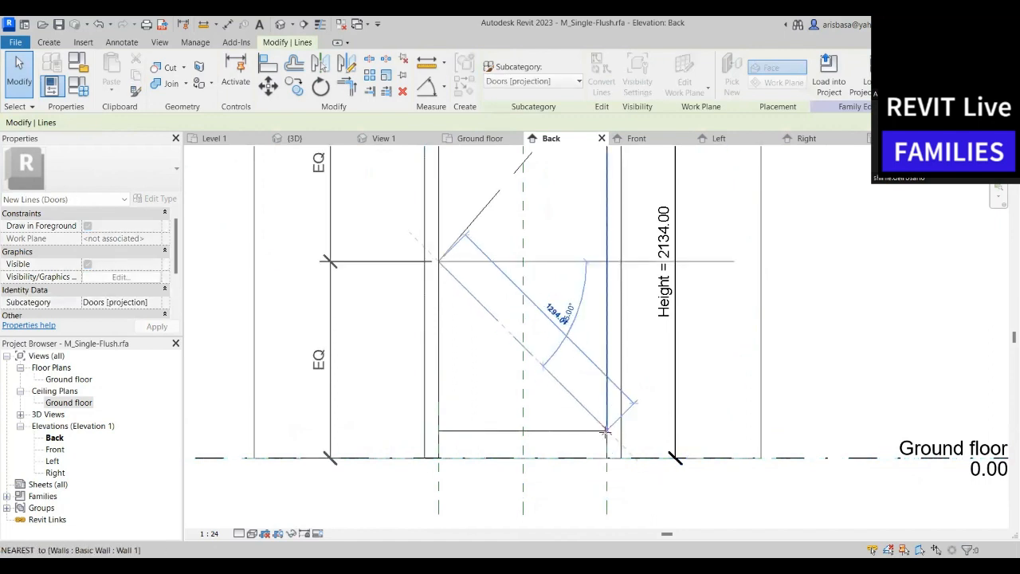
key(Escape)
scroll(565, 184, down, 5)
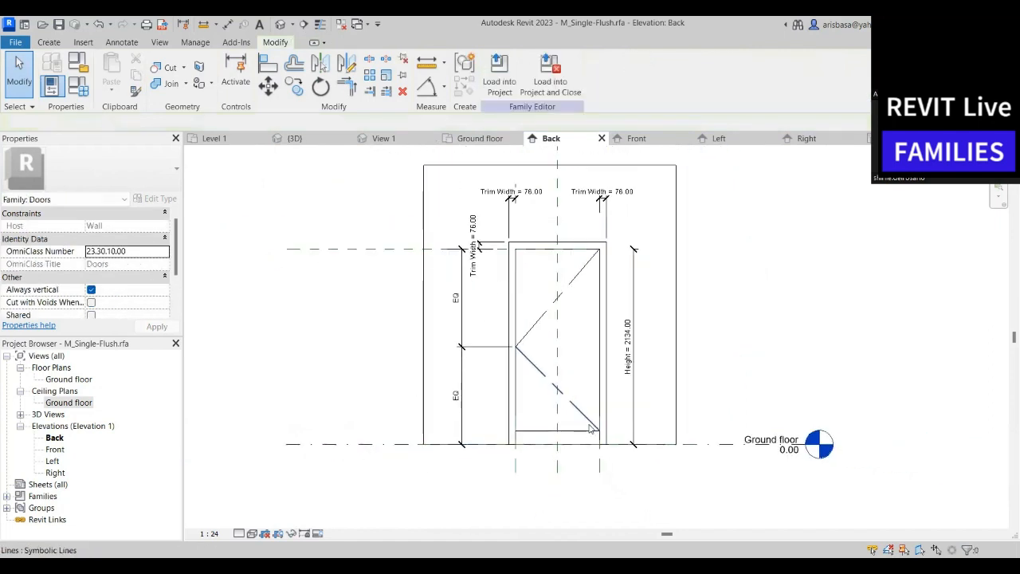
Inspect the raised opening edge and swing lines in the Front elevation
click(636, 139)
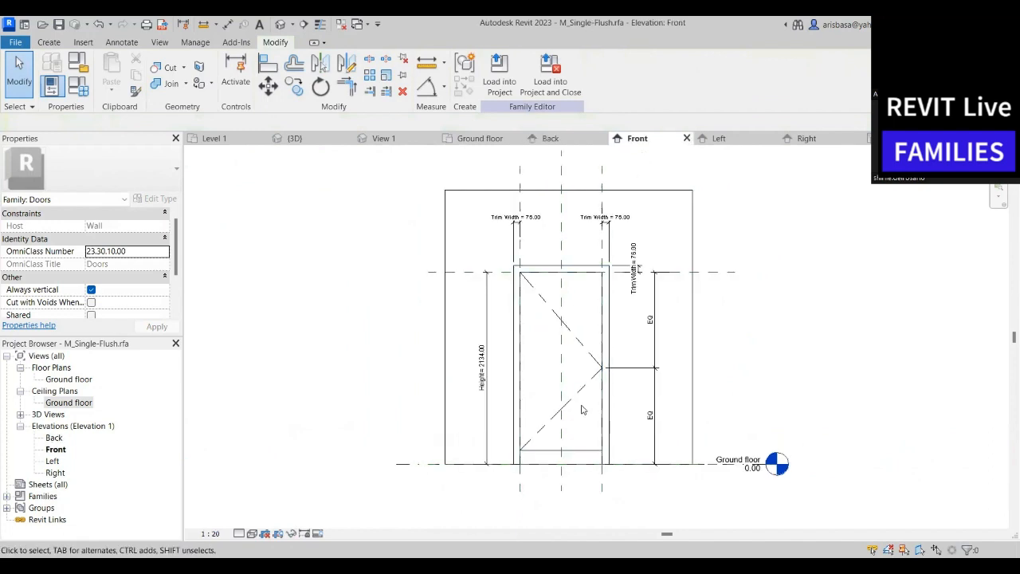
scroll(541, 448, up, 2)
scroll(604, 384, down, 2)
middle_drag(603, 407, 571, 411)
scroll(631, 478, up, 1)
scroll(630, 477, down, 2)
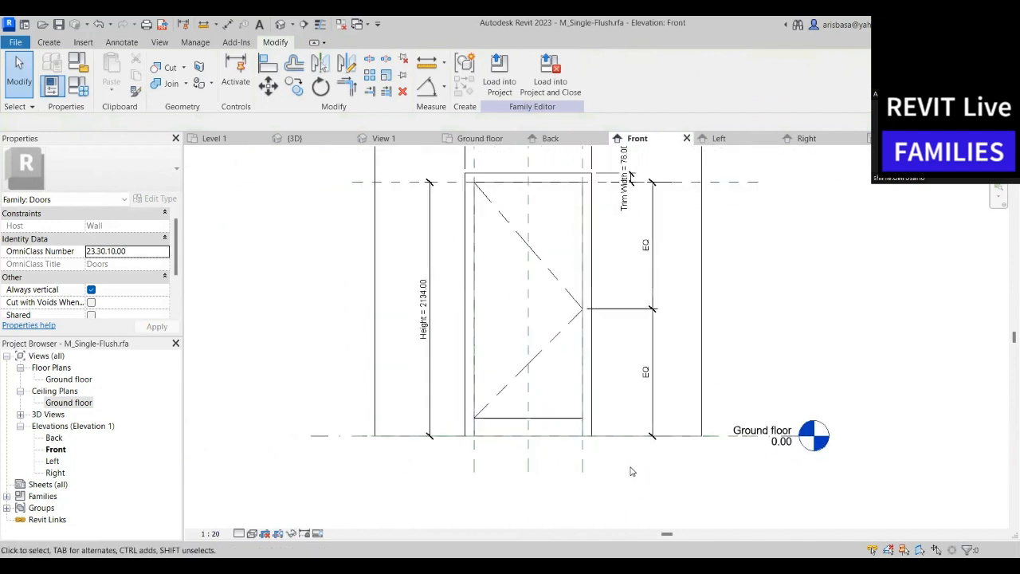
middle_drag(631, 475, 630, 471)
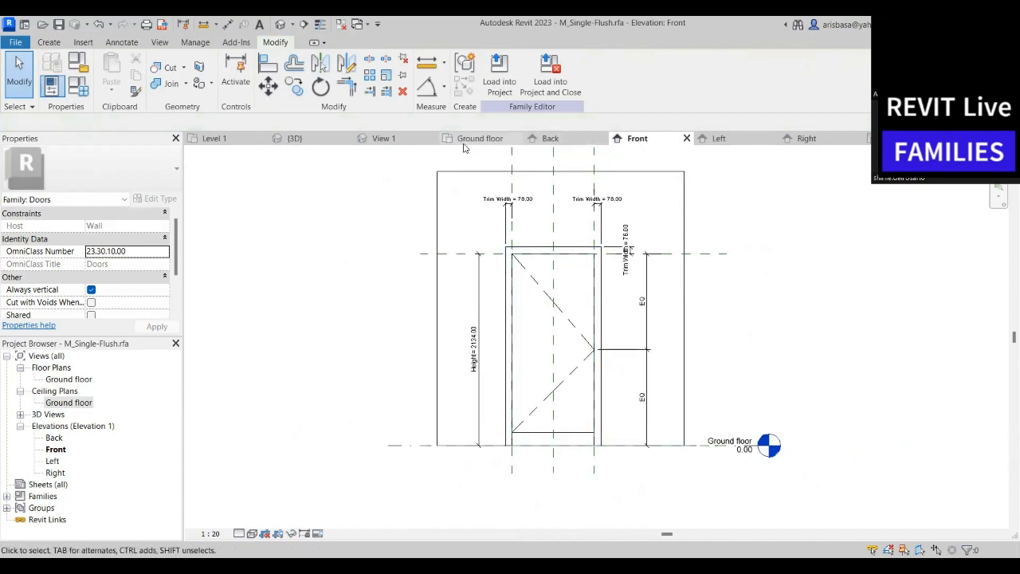
Check the door in the 3D view View 1, then return to the Ground floor plan
click(383, 138)
shift+middle_drag(563, 422, 545, 358)
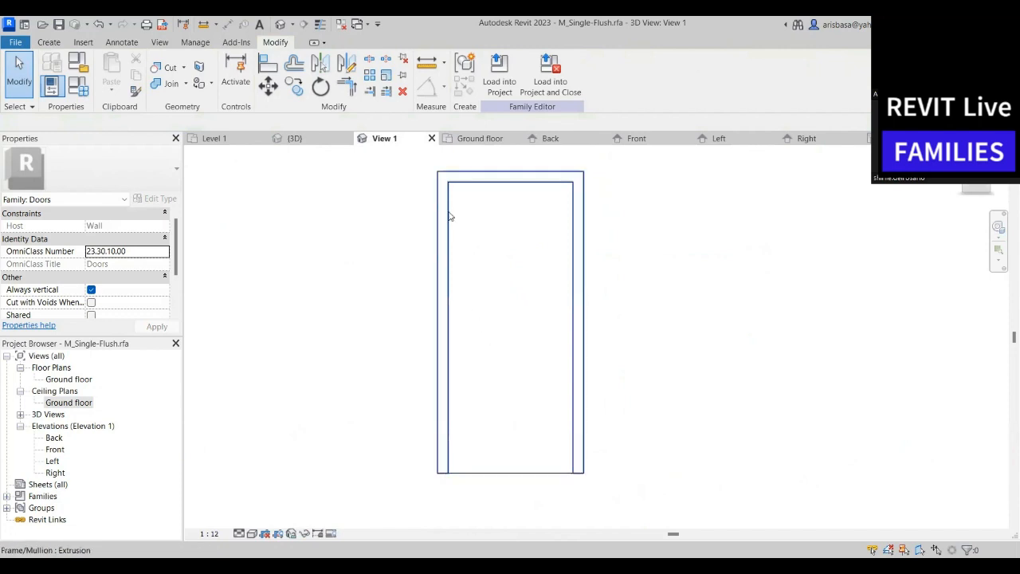
click(479, 138)
Display the Back elevation in a colour-filled visual style and set its view scale to 1:25
click(584, 141)
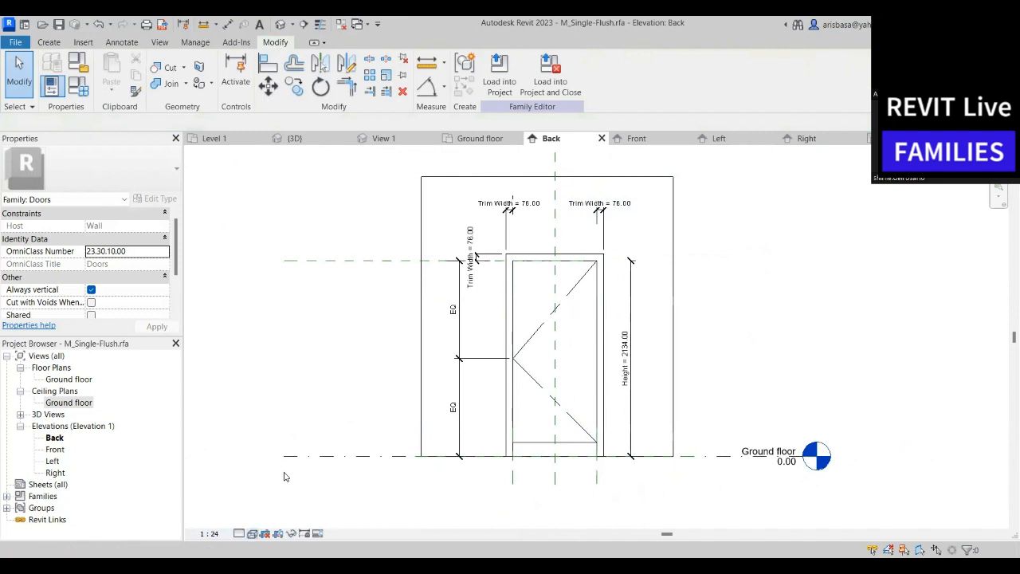
click(251, 533)
click(275, 493)
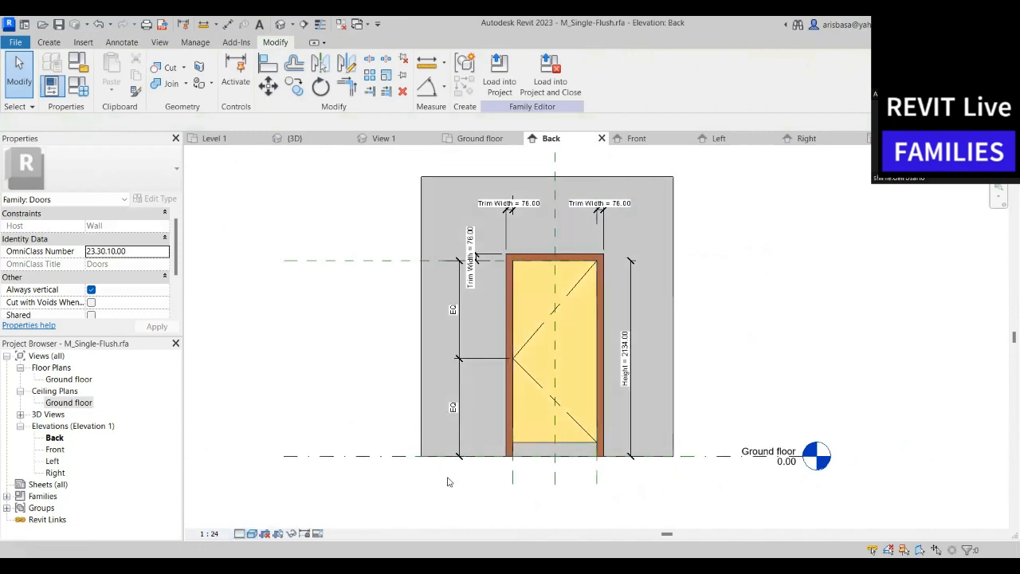
middle_drag(550, 464, 516, 460)
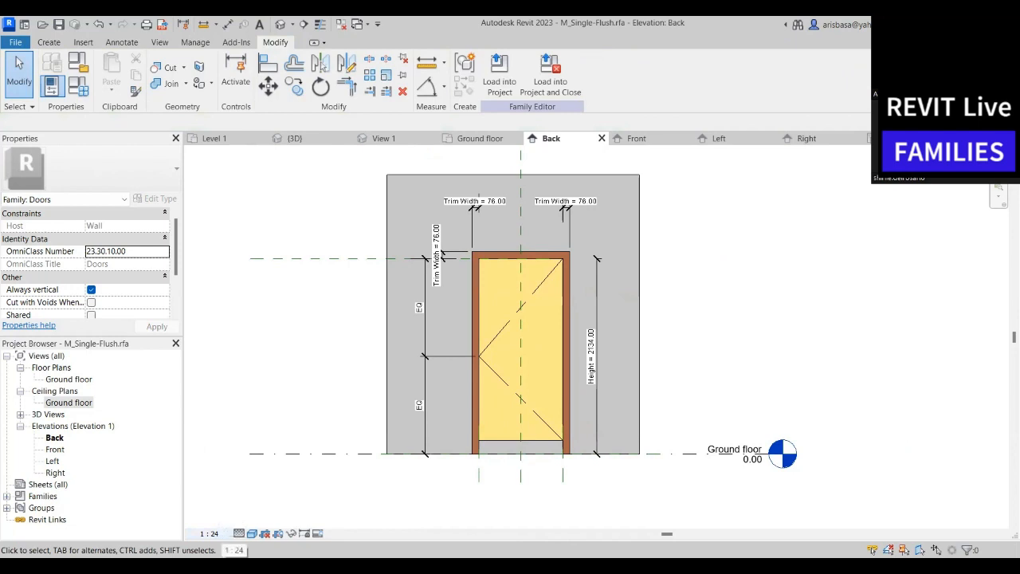
click(210, 534)
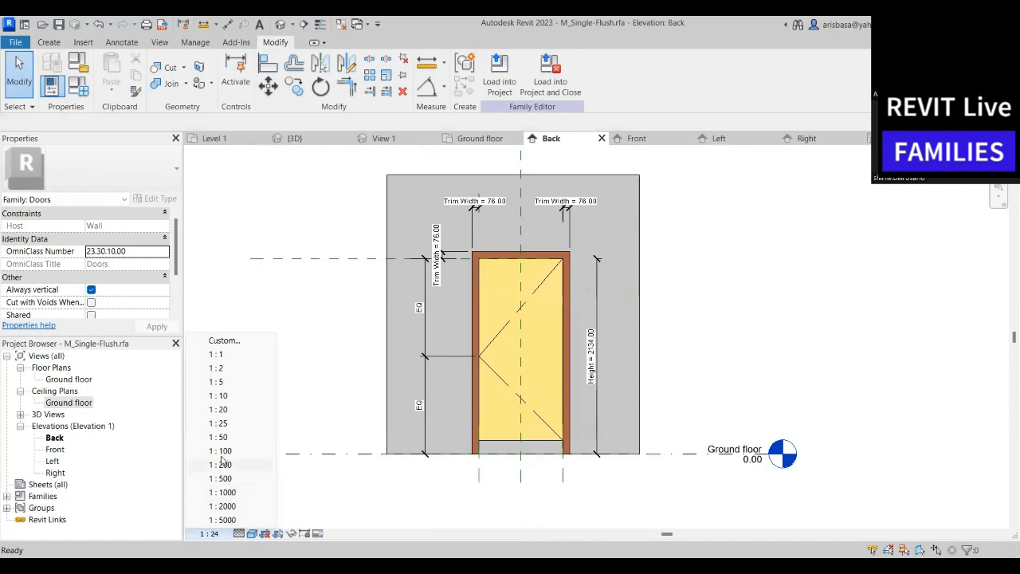
click(219, 423)
scroll(625, 329, up, 3)
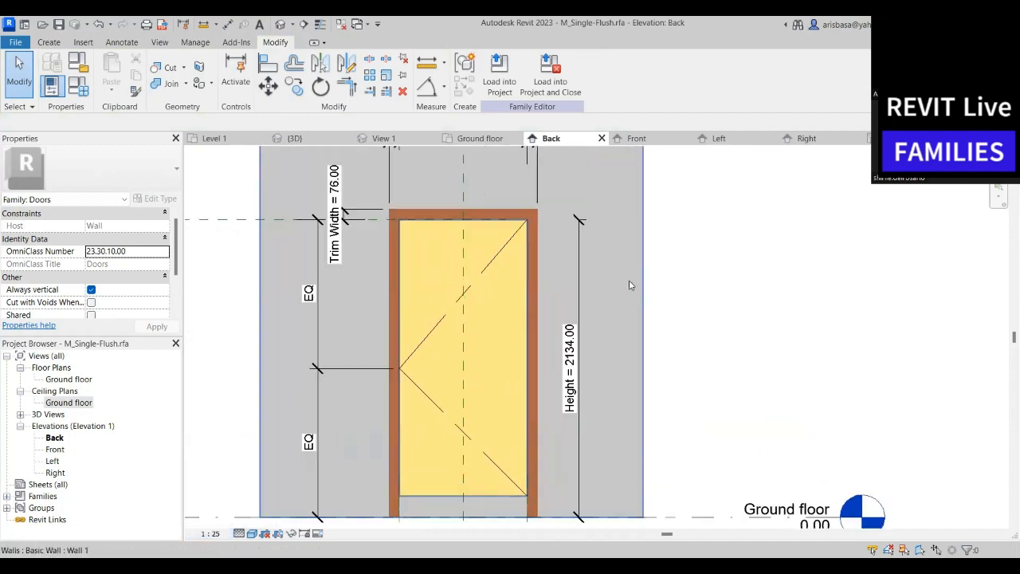
scroll(697, 390, down, 2)
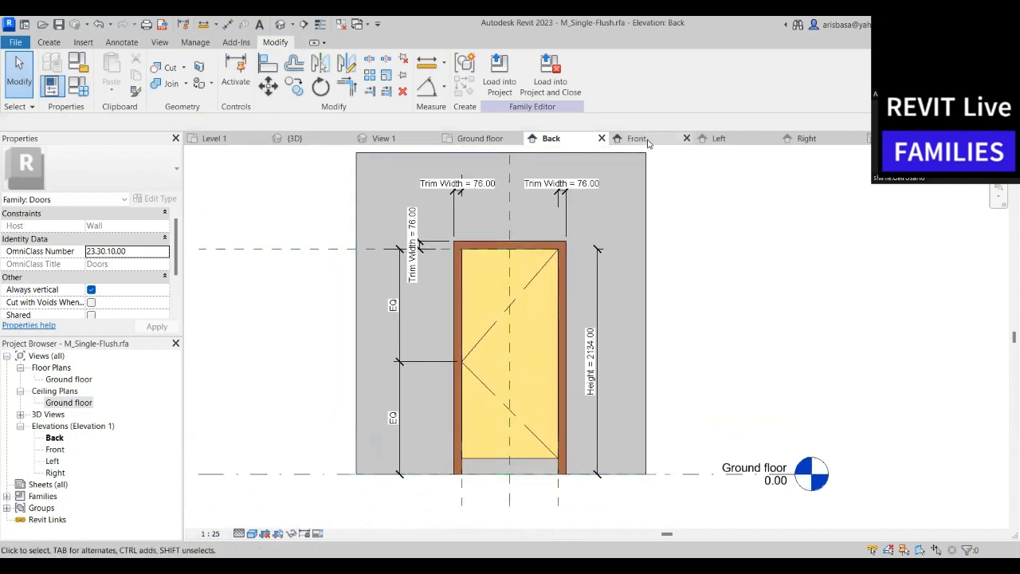
In the 3D view View 1, examine the base of the door and select the opening cut
click(384, 138)
shift+middle_drag(574, 375, 370, 451)
middle_drag(732, 440, 552, 458)
scroll(485, 436, up, 3)
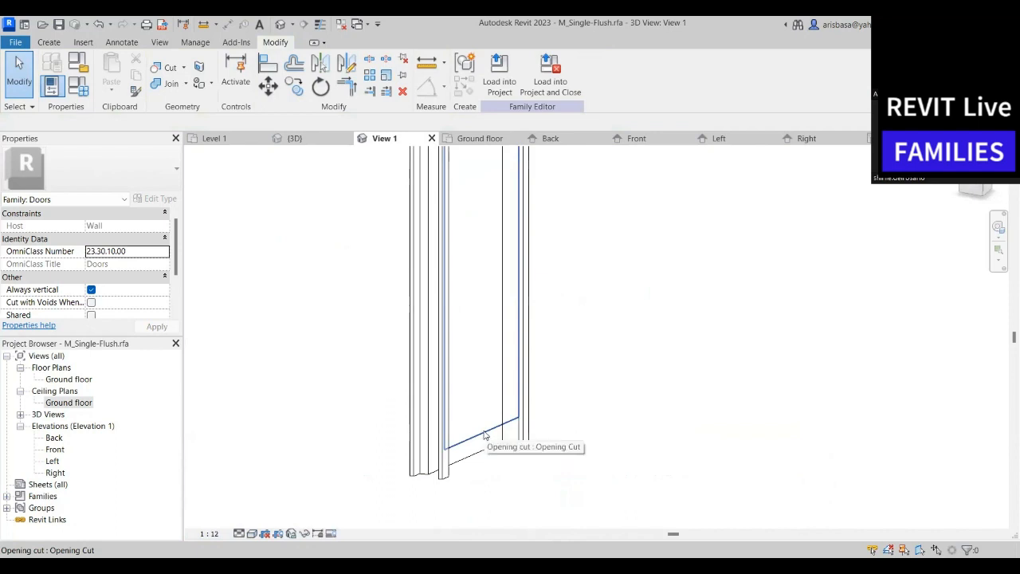
click(484, 435)
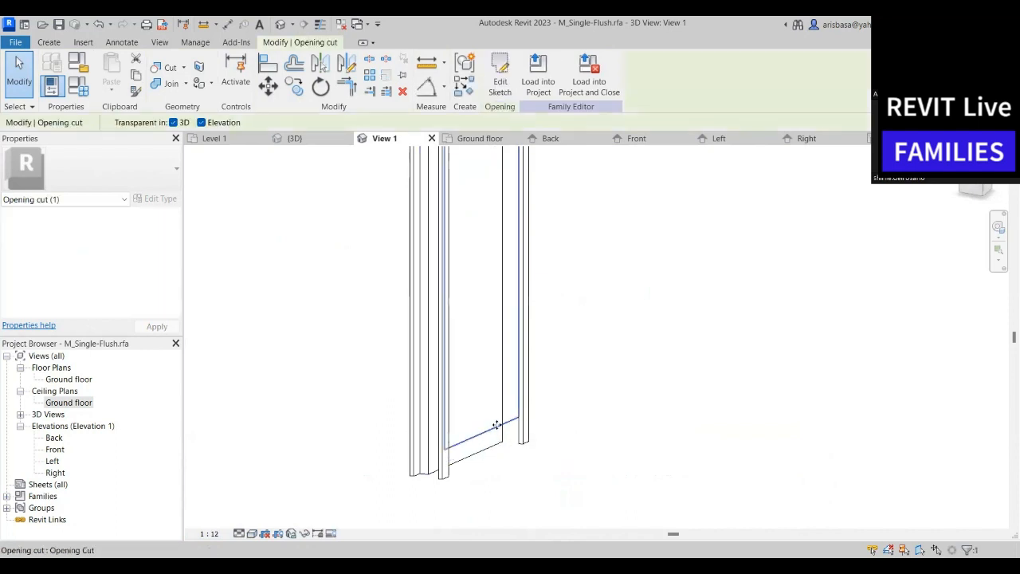
Examine the door's base in View 1, selecting the panel extrusion and the opening cut to compare their bottom edges
shift+middle_drag(534, 456, 502, 456)
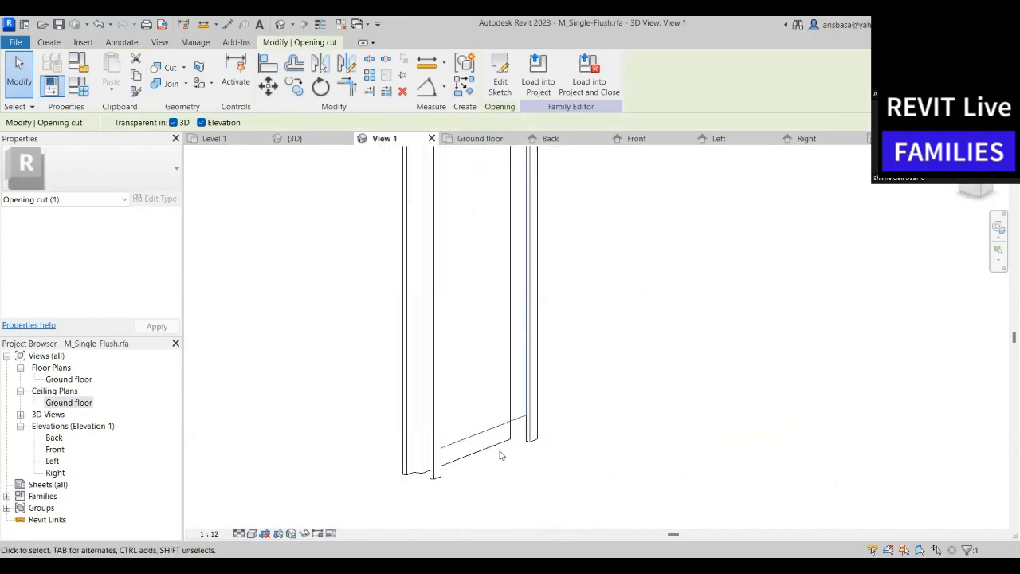
click(482, 451)
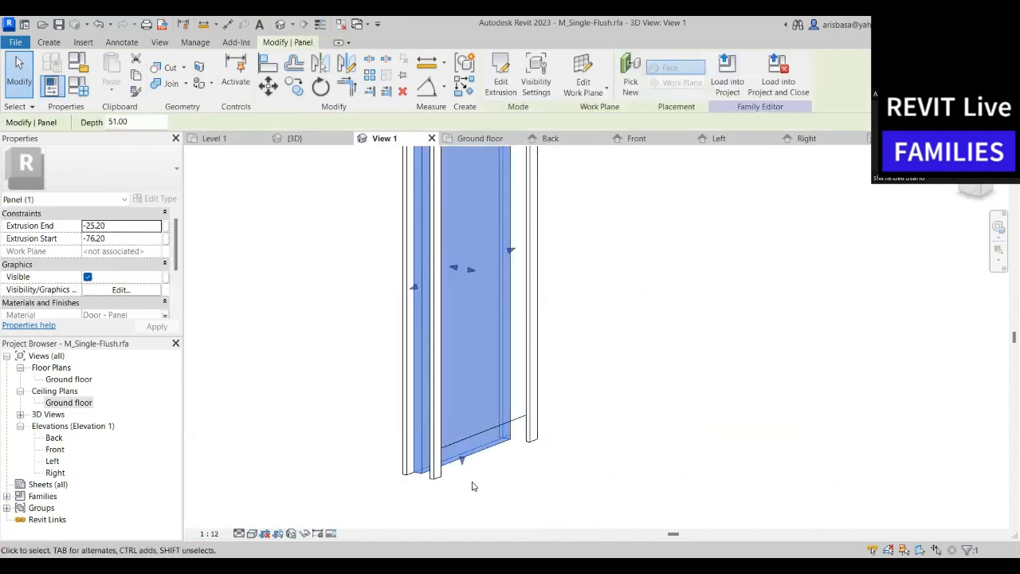
click(497, 484)
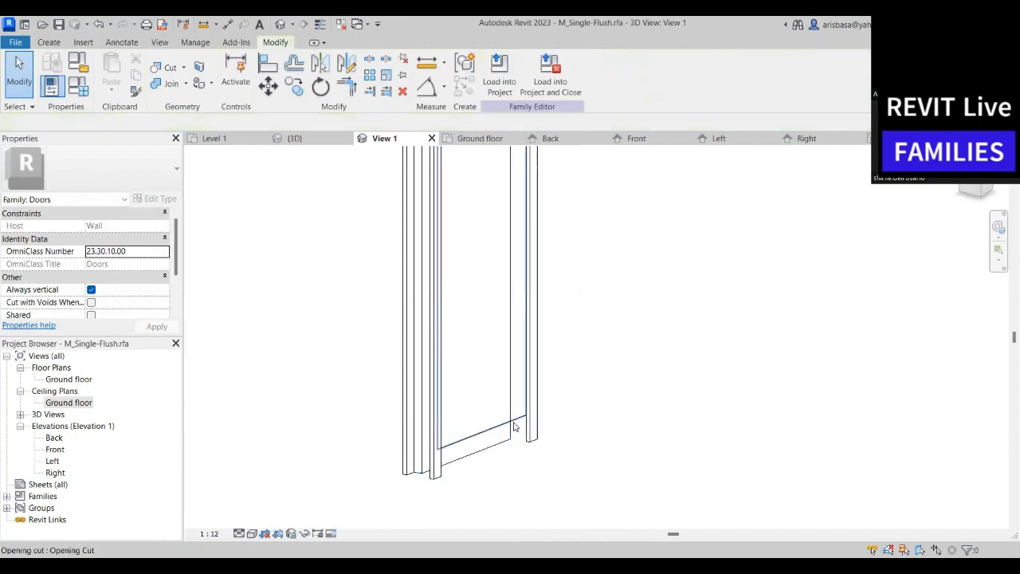
click(514, 426)
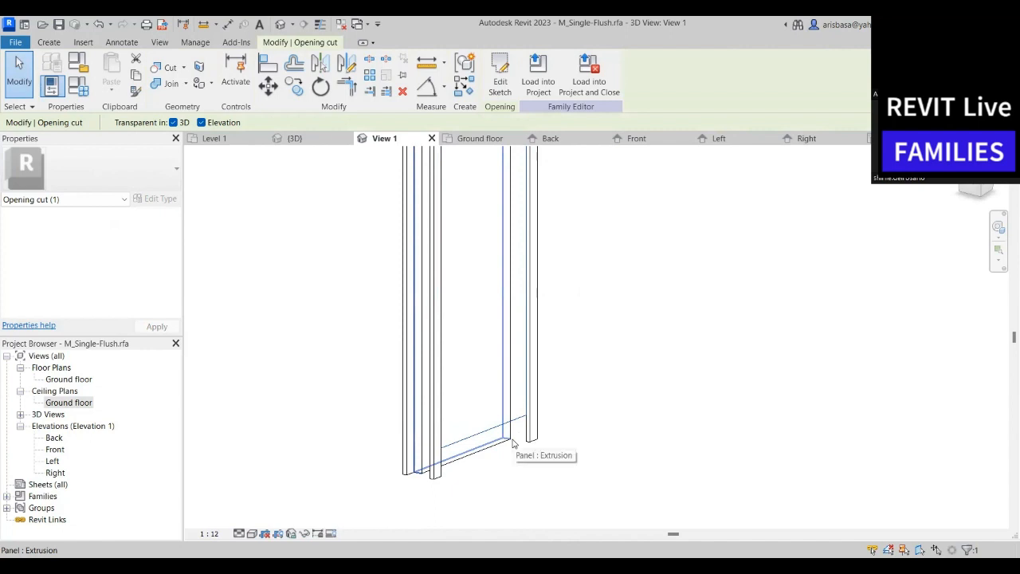
click(547, 429)
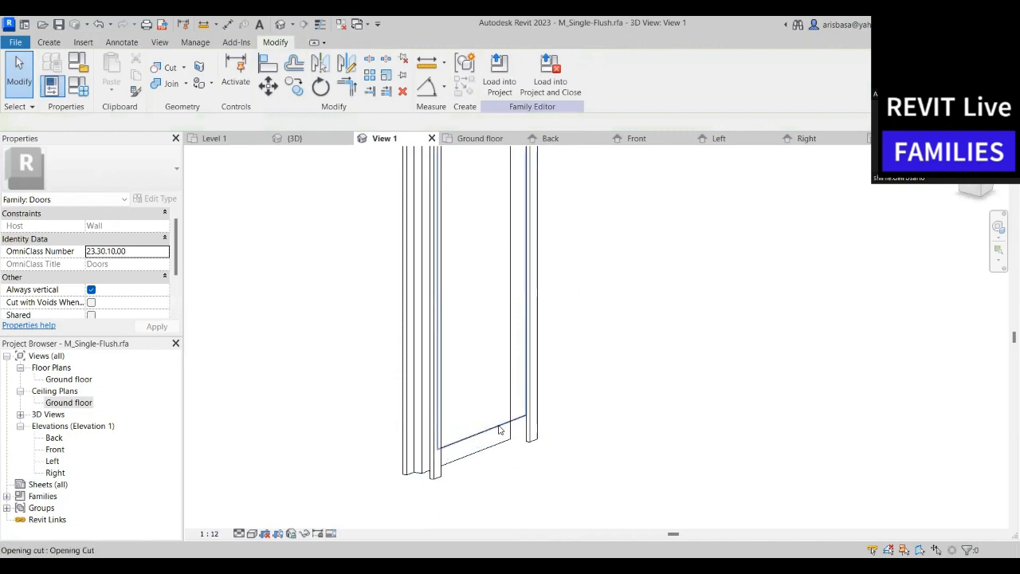
click(501, 431)
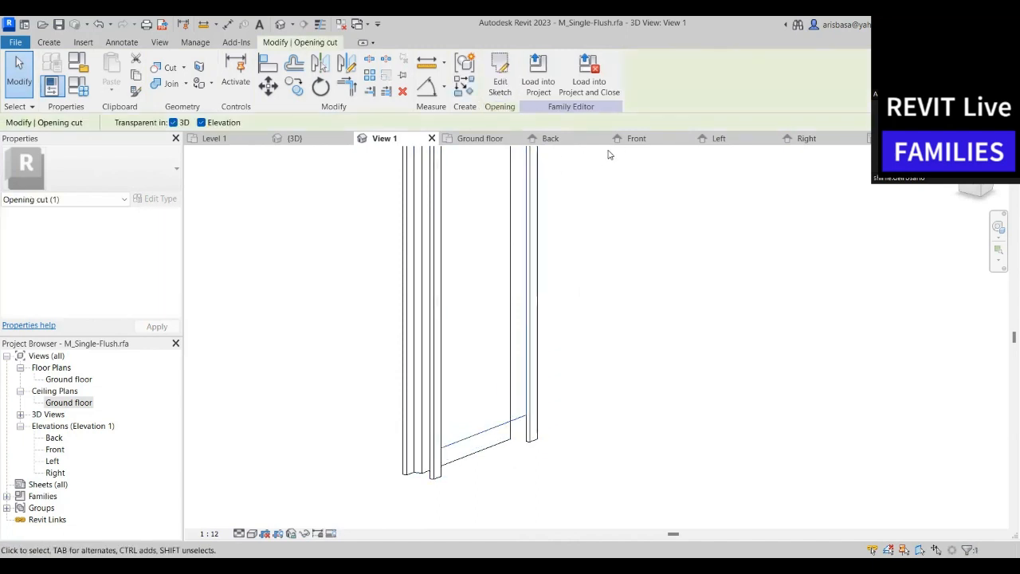
In the Front elevation, edit the opening cut's boundary to move its bottom edge down to the Ground floor level, and finish the sketch
click(655, 142)
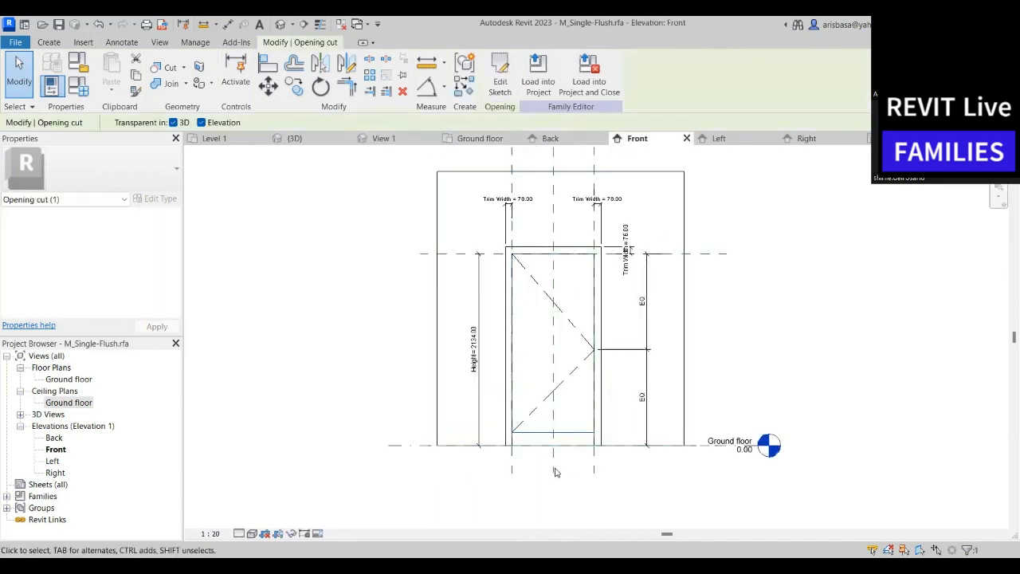
scroll(555, 473, up, 3)
click(648, 414)
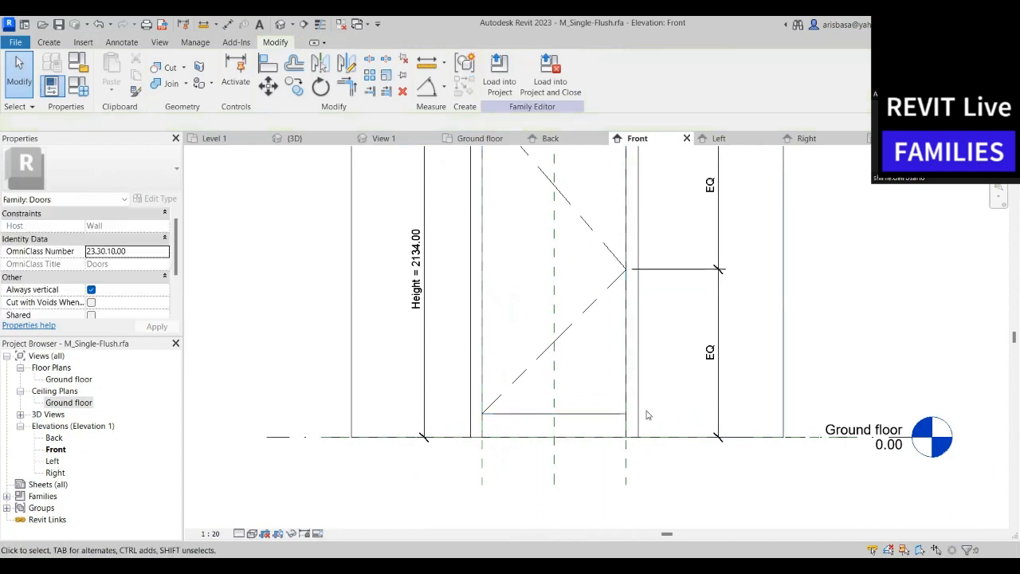
click(591, 414)
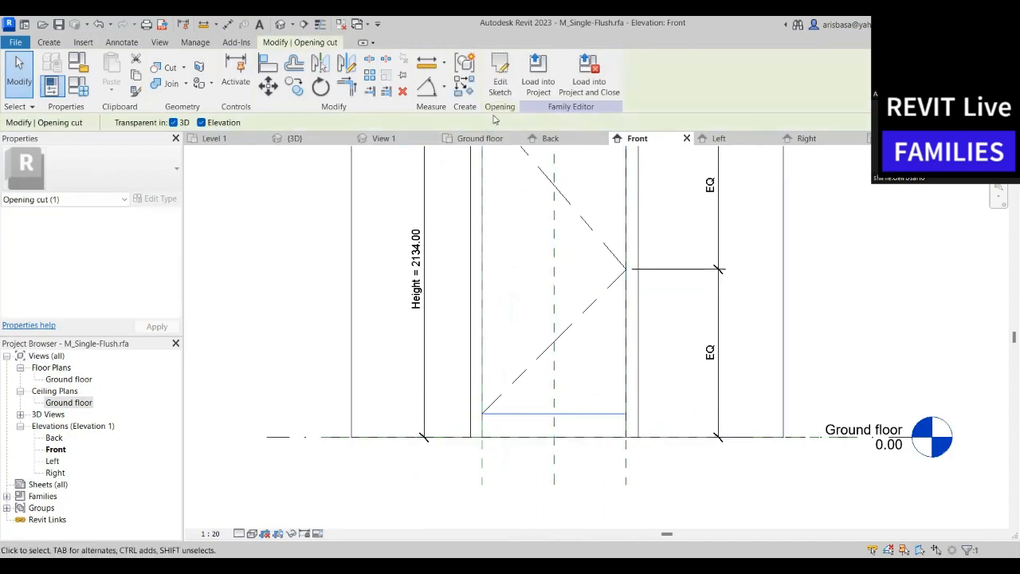
click(500, 76)
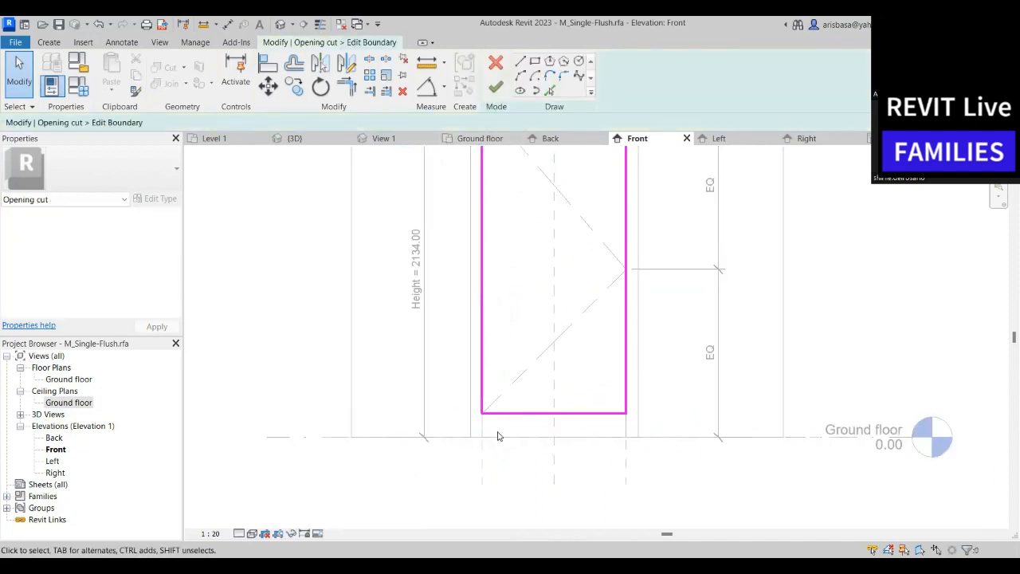
click(528, 414)
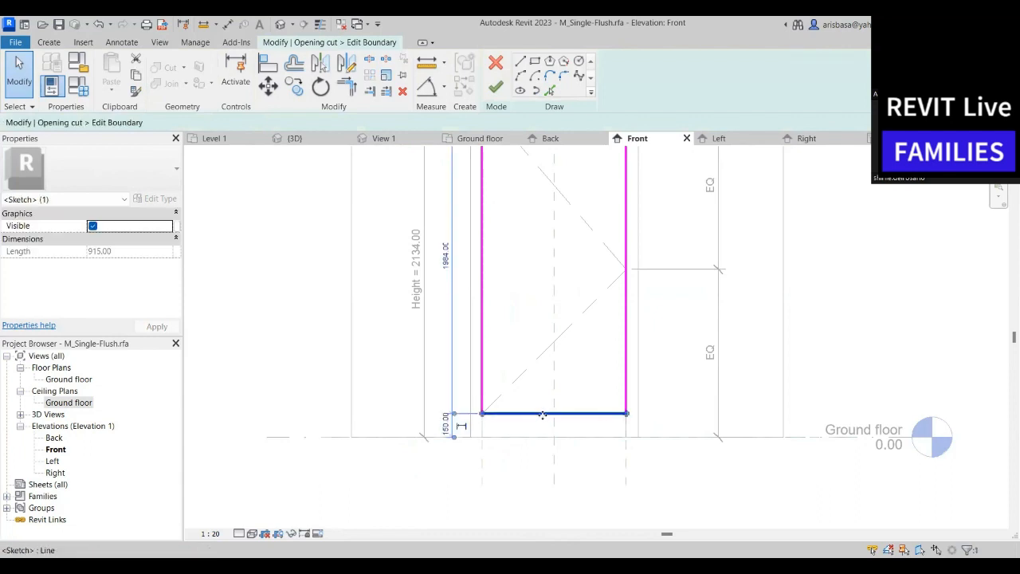
drag(542, 414, 540, 438)
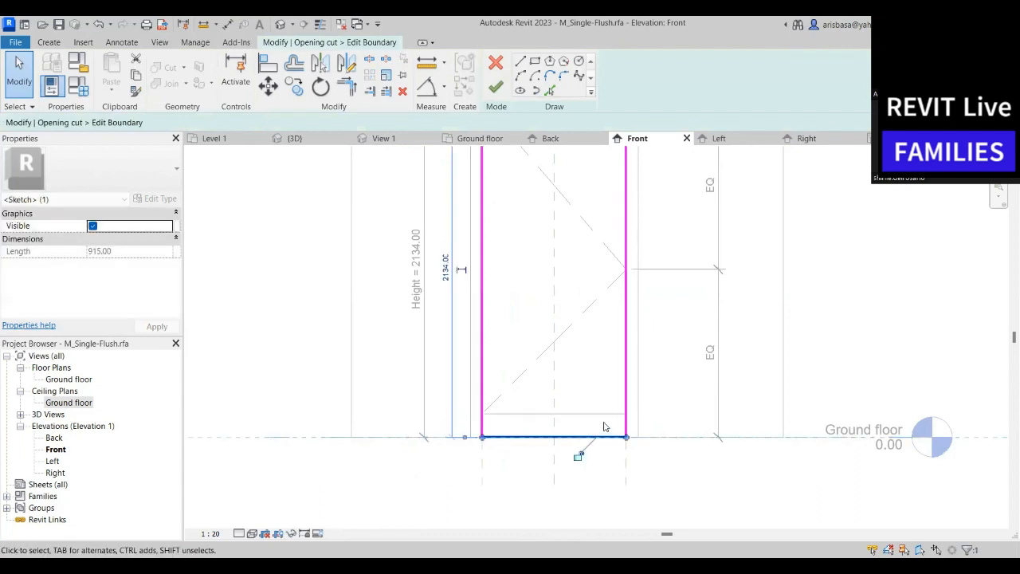
scroll(636, 397, down, 2)
middle_drag(620, 410, 539, 447)
click(712, 396)
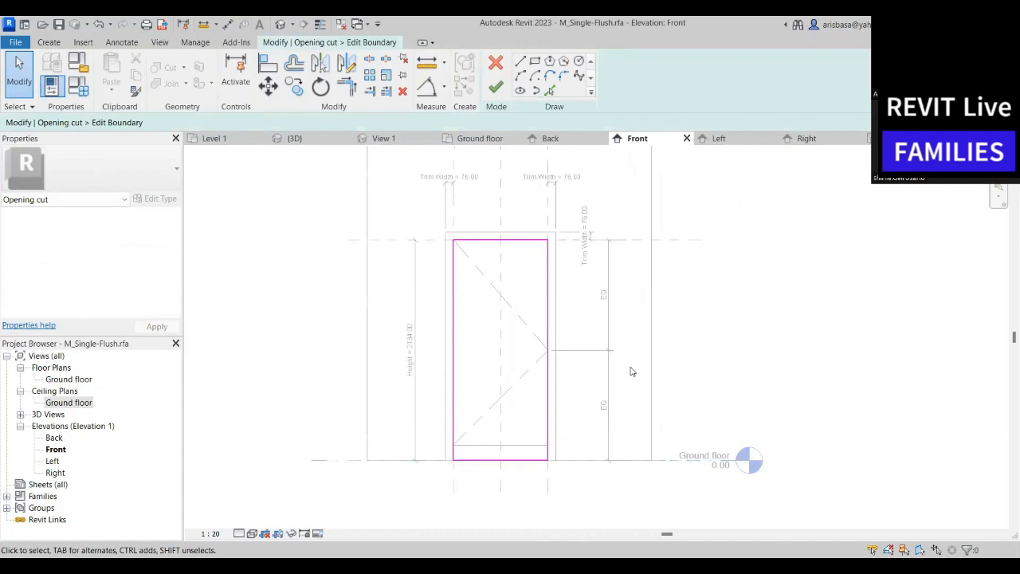
click(496, 86)
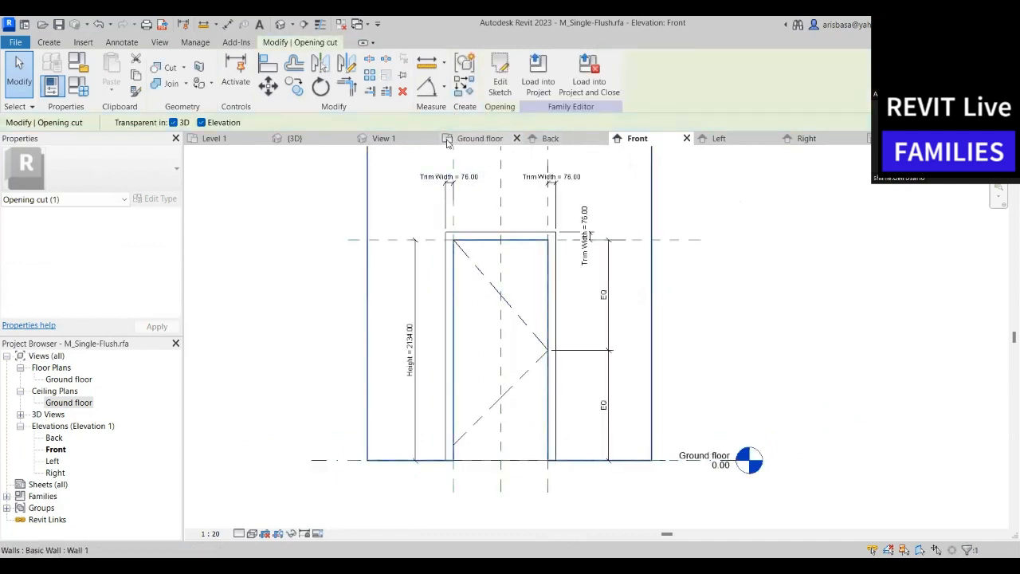
Select the door panel in View 1, open its extrusion sketch for editing, and show it in the Front elevation
click(383, 138)
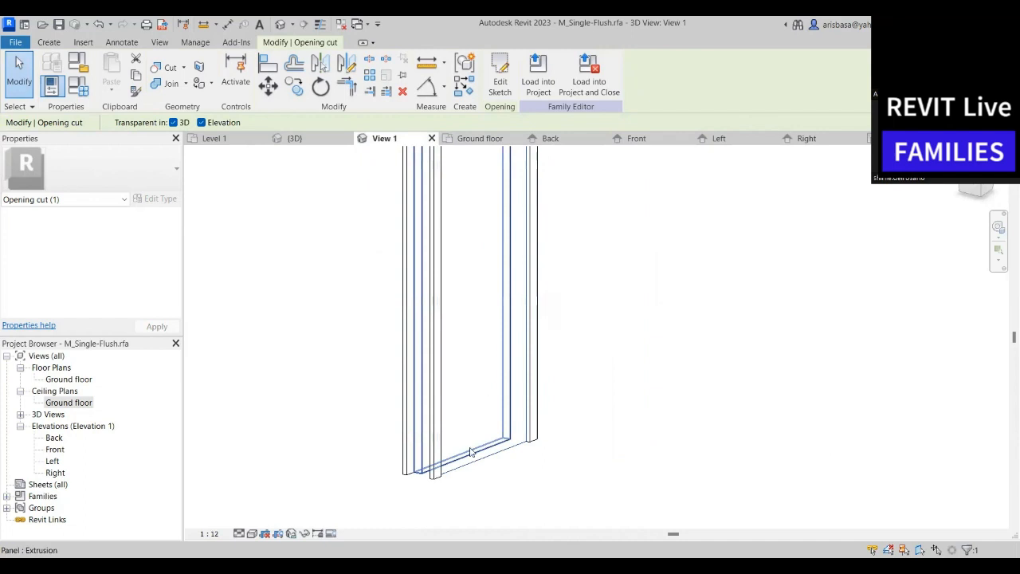
click(471, 452)
scroll(575, 416, down, 4)
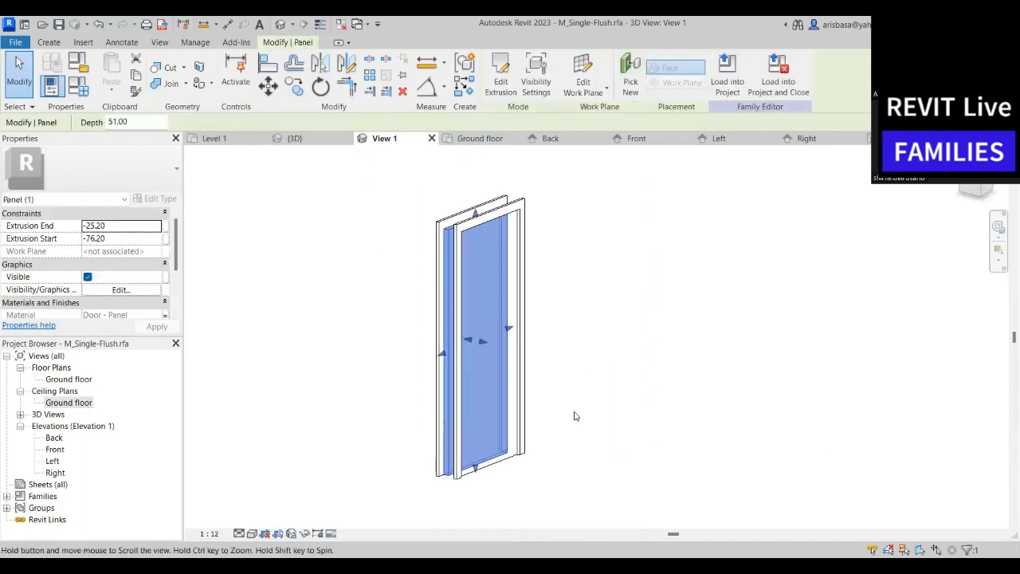
click(508, 92)
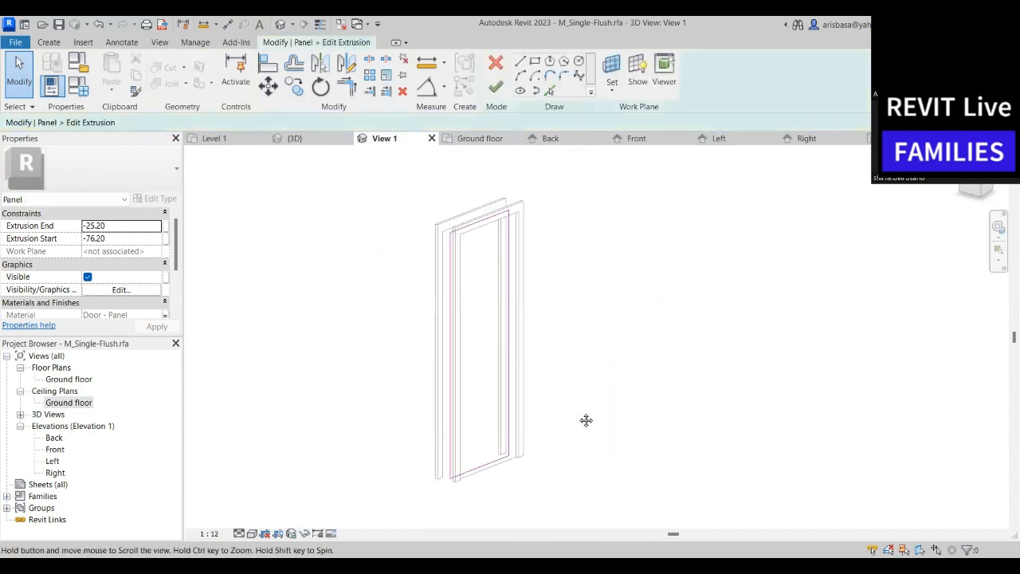
click(636, 138)
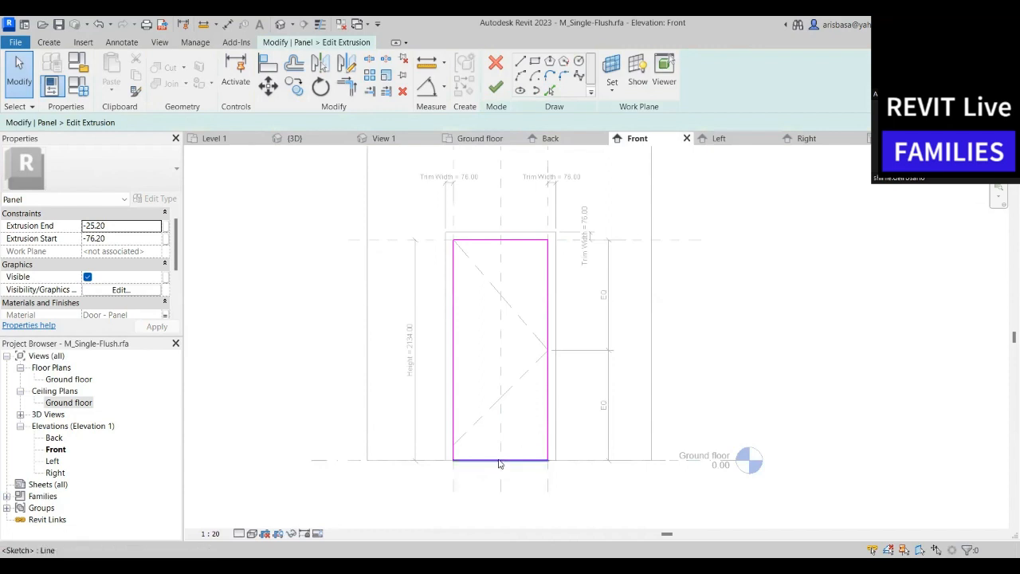
Raise the panel sketch's bottom line to 150 mm above the Ground floor and finish the extrusion edit
scroll(496, 462, up, 2)
click(496, 459)
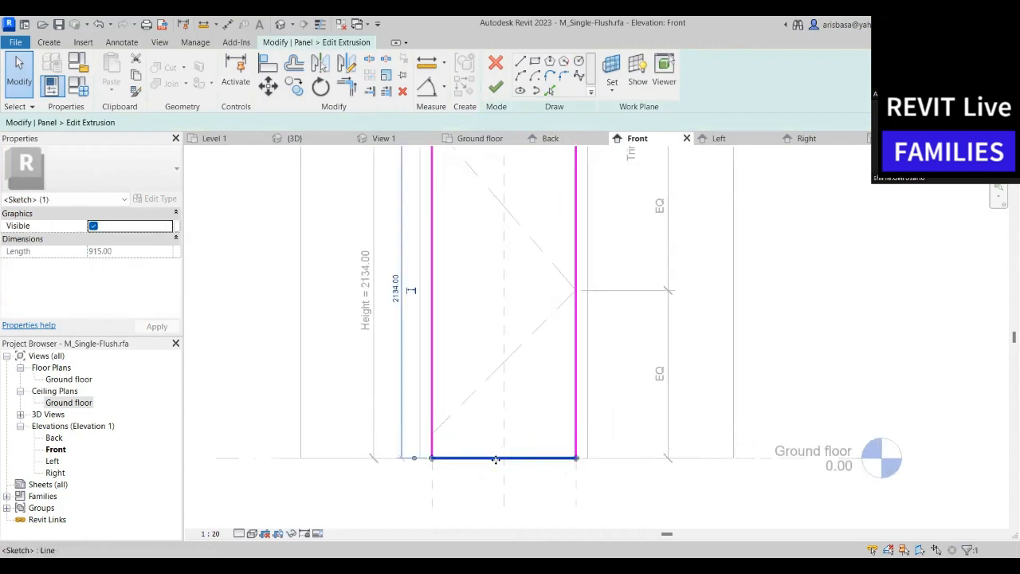
drag(496, 459, 497, 434)
click(396, 445)
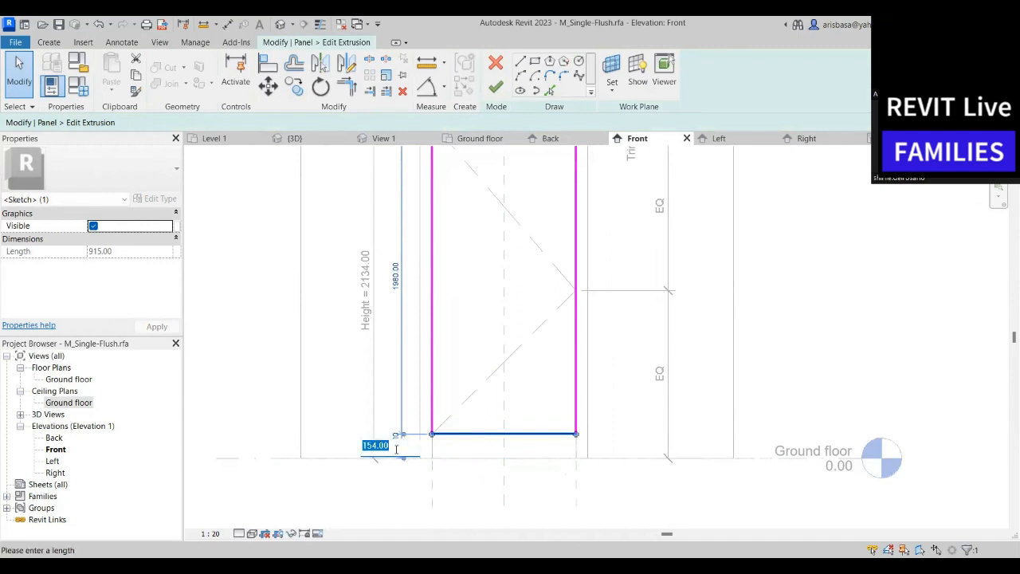
text(1)
key(Return)
scroll(517, 468, down, 2)
middle_drag(511, 468, 446, 448)
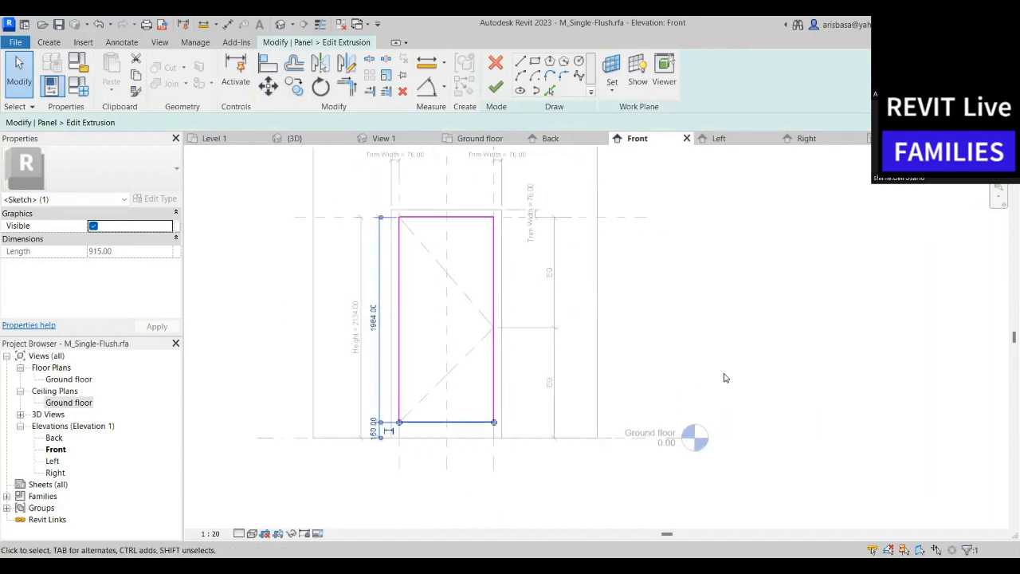
click(724, 378)
middle_drag(613, 275, 615, 308)
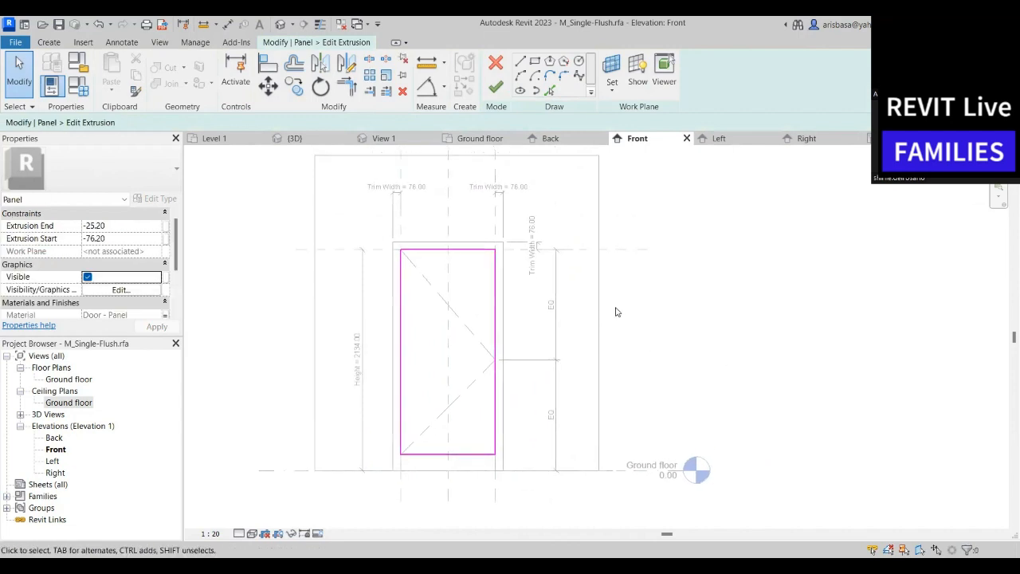
click(496, 87)
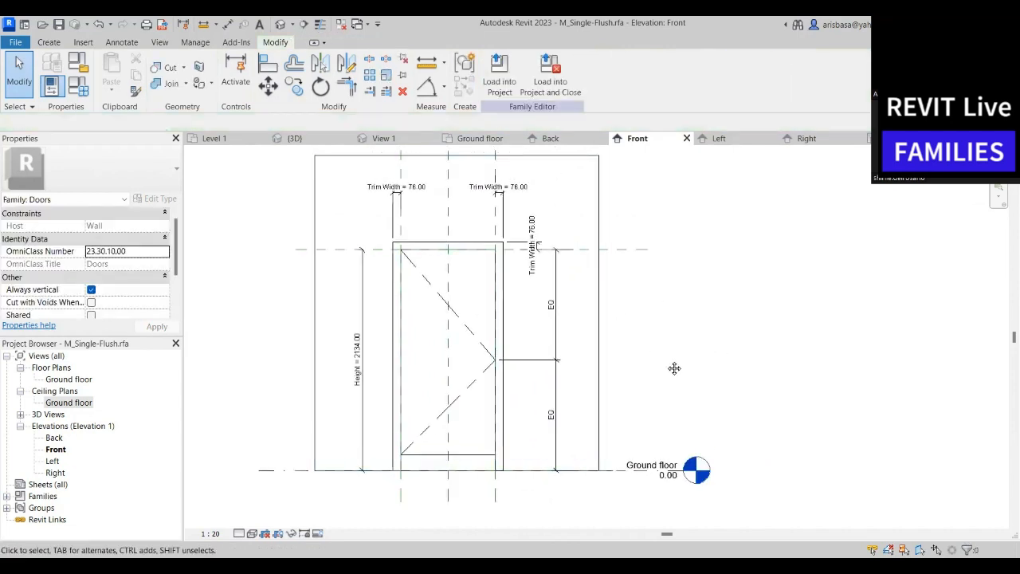
Display View 1 in a shaded visual style and examine the door's raised panel base from several angles
middle_drag(676, 368, 668, 378)
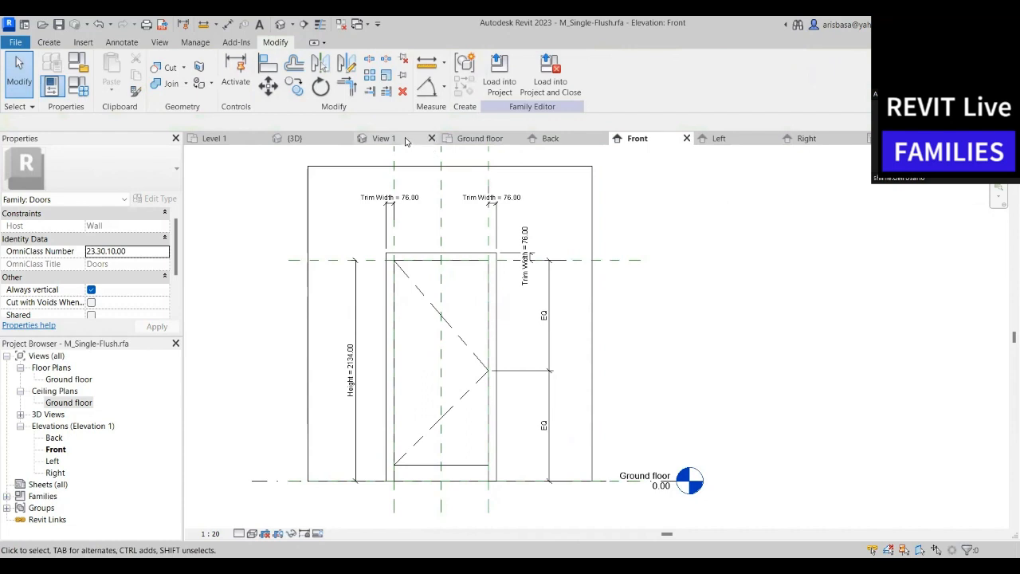
click(371, 139)
middle_drag(589, 453, 622, 447)
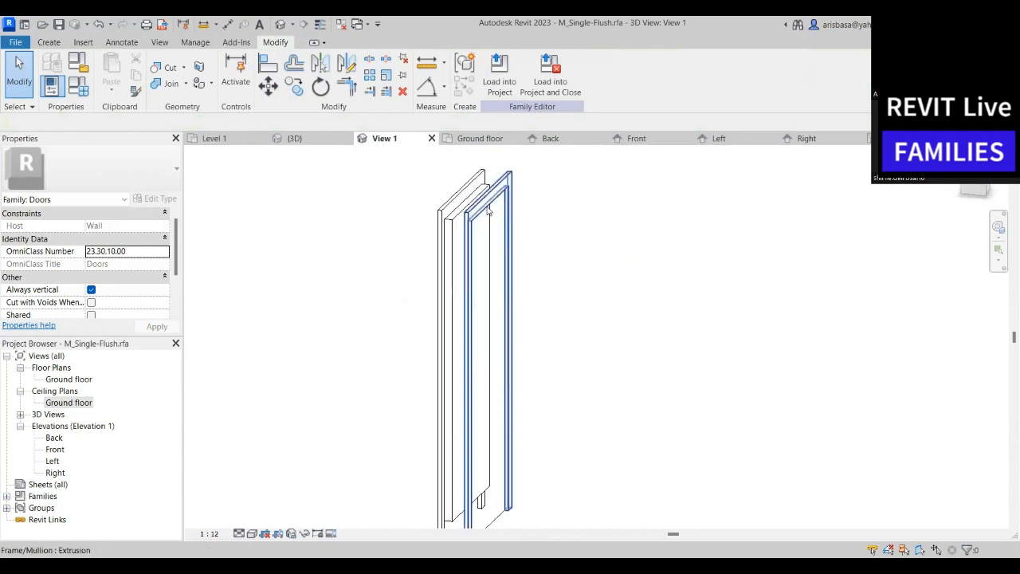
shift+middle_drag(488, 209, 717, 396)
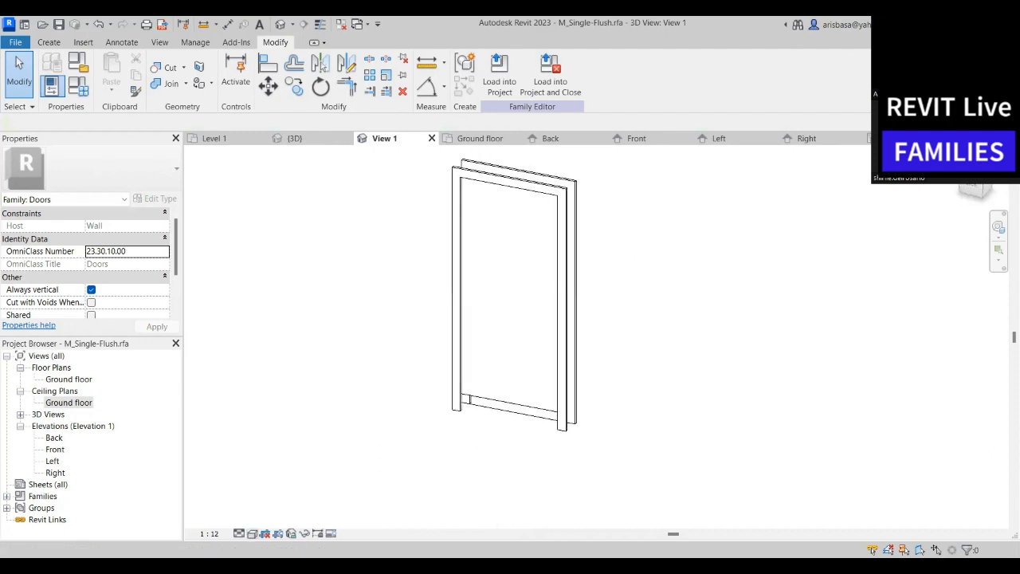
click(252, 534)
click(278, 499)
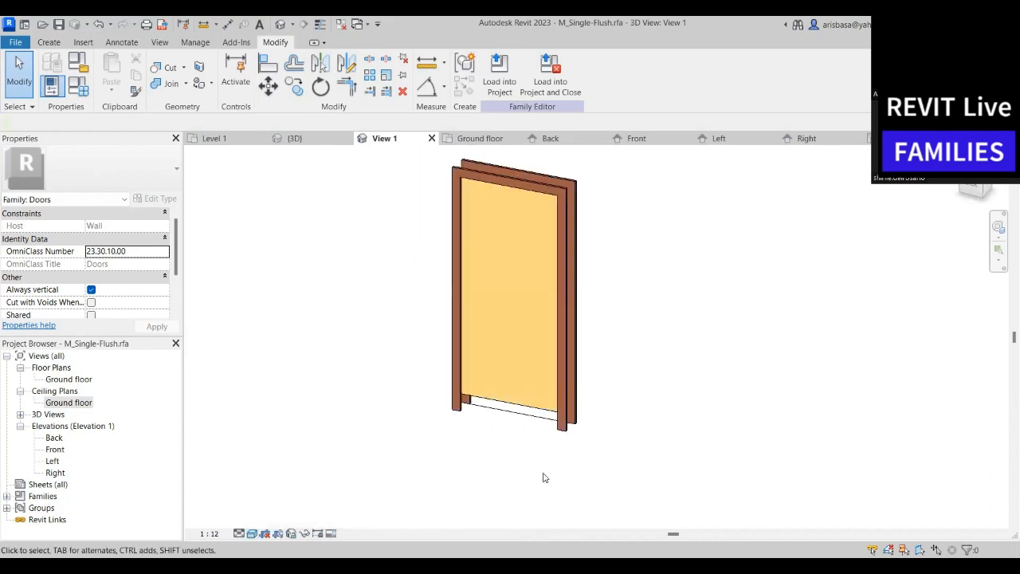
mouse_move(545, 476)
shift+middle_down()
mouse_move(554, 486)
mouse_move(548, 448)
mouse_move(491, 466)
mouse_move(583, 470)
mouse_move(629, 438)
mouse_move(680, 453)
mouse_move(744, 431)
mouse_move(672, 406)
shift+middle_up()
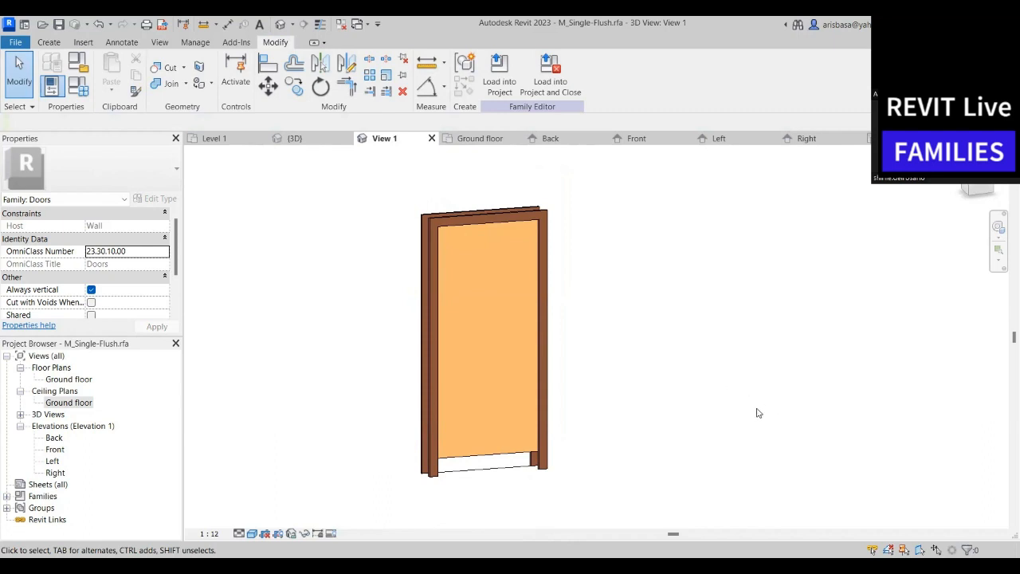
shift+middle_drag(759, 413, 519, 455)
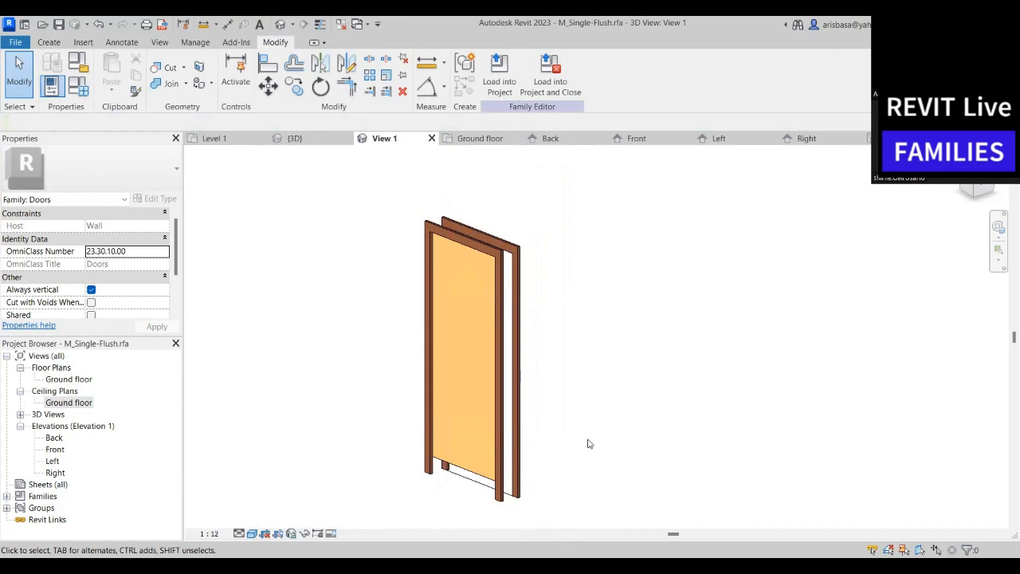
shift+middle_drag(583, 425, 711, 405)
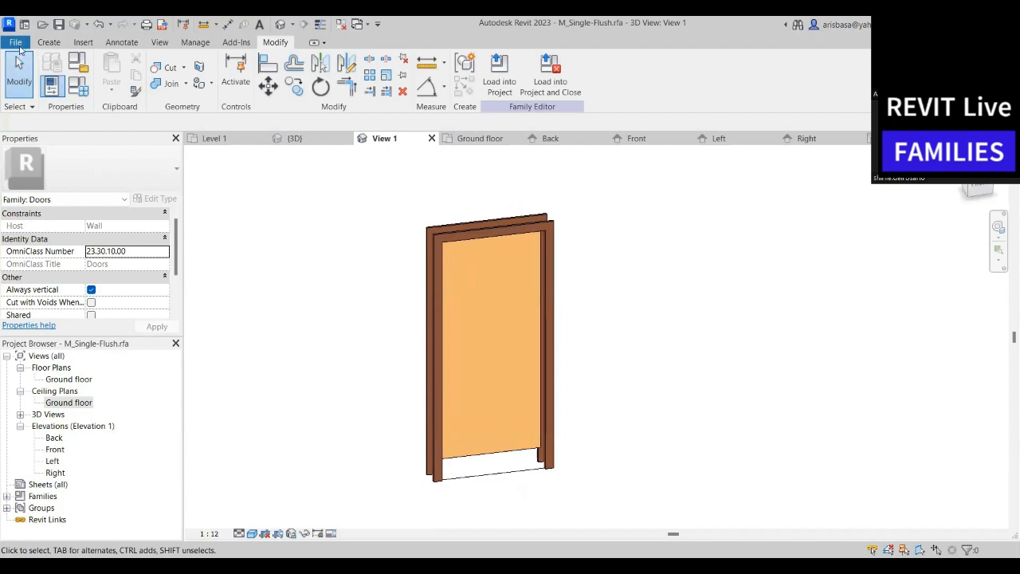
Save the door family as Toilet Door in the INFOCUS 2023 folder
click(18, 42)
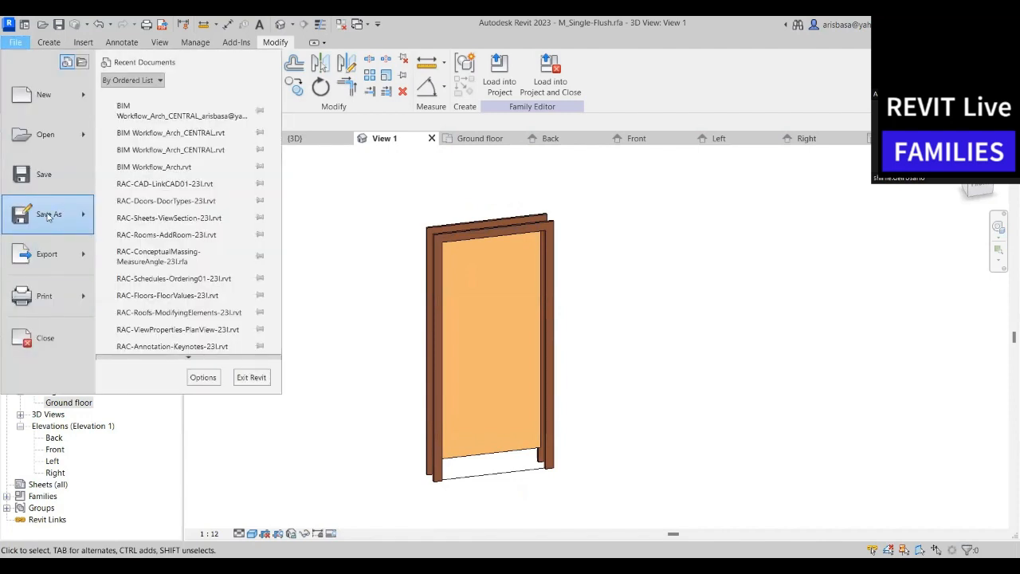
mouse_move(48, 213)
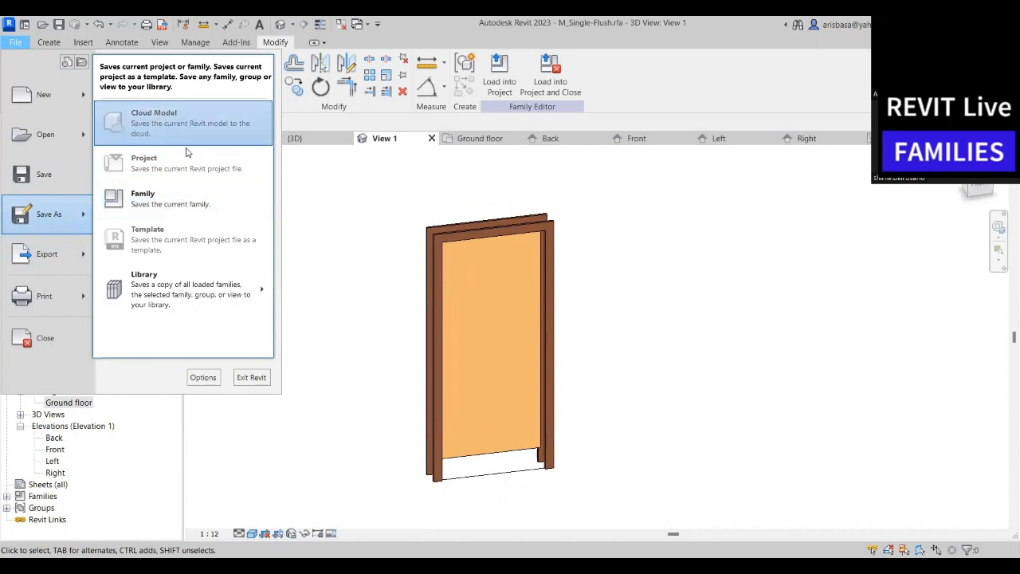
click(164, 212)
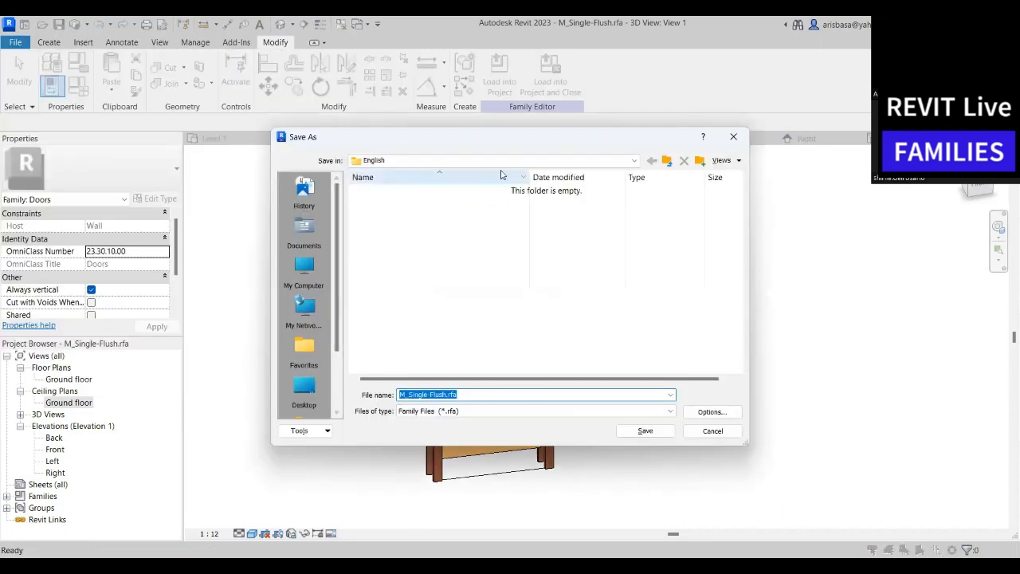
click(511, 158)
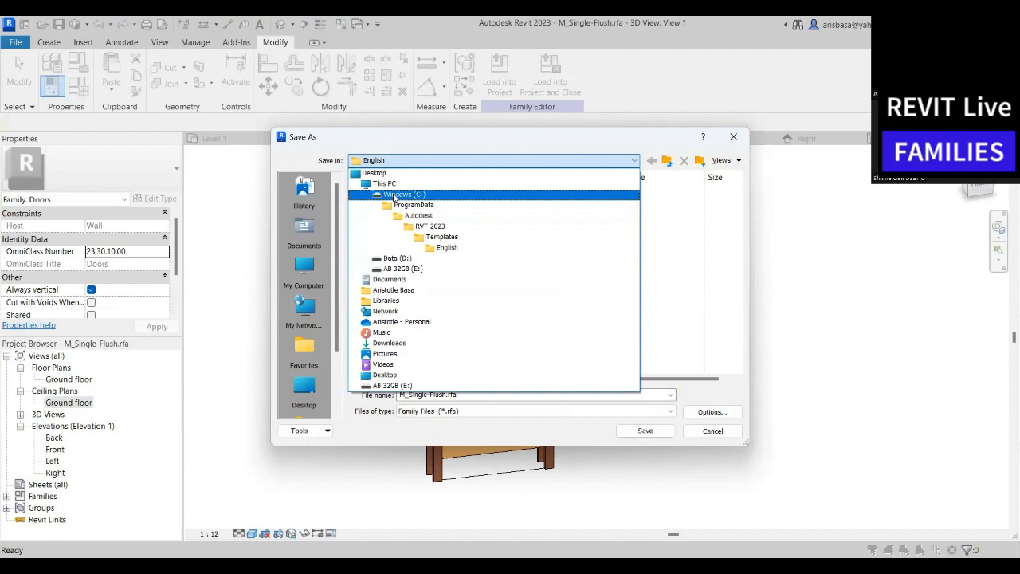
click(391, 280)
double_click(386, 215)
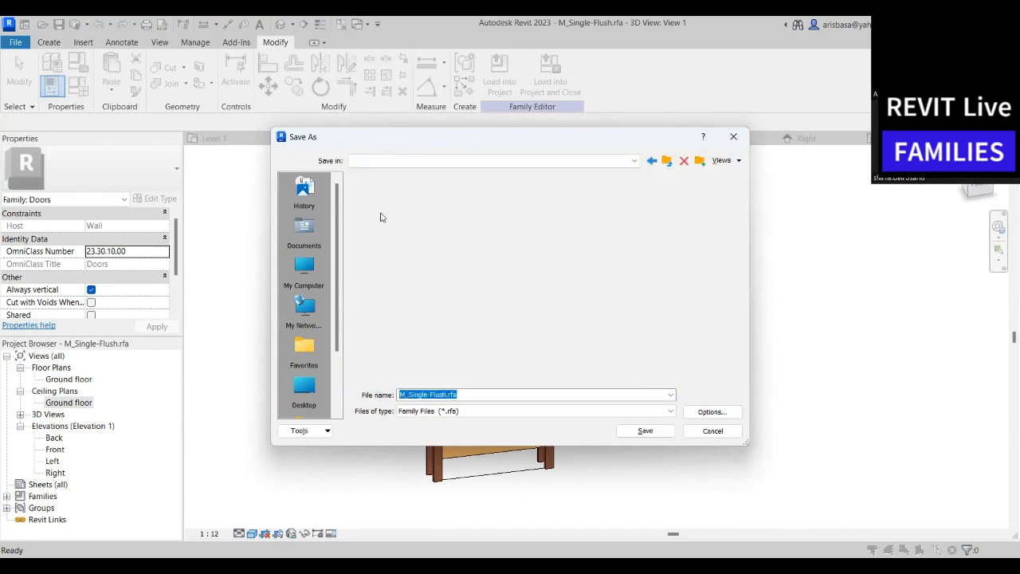
double_click(511, 394)
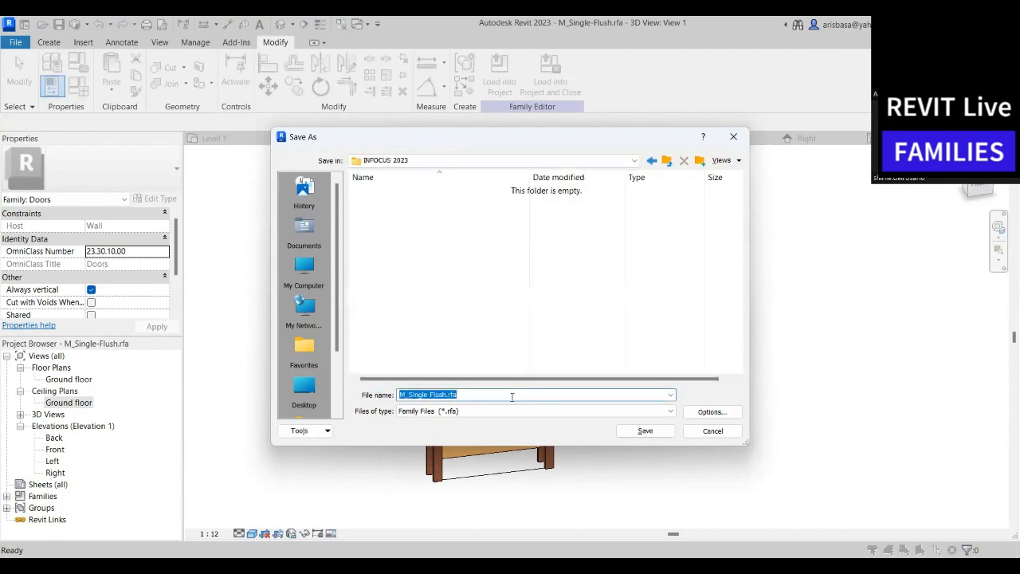
text(Toilet Door)
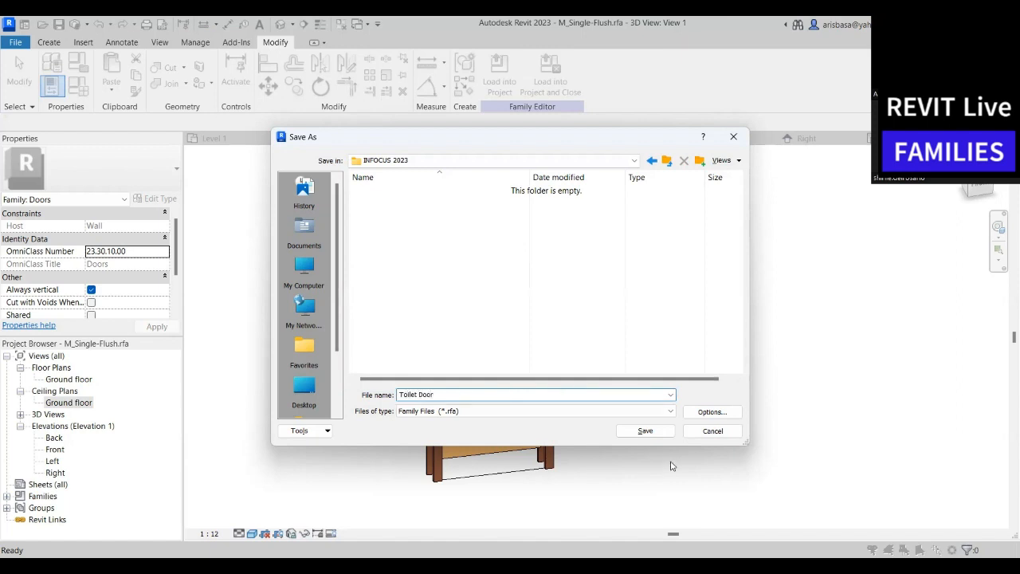
click(648, 431)
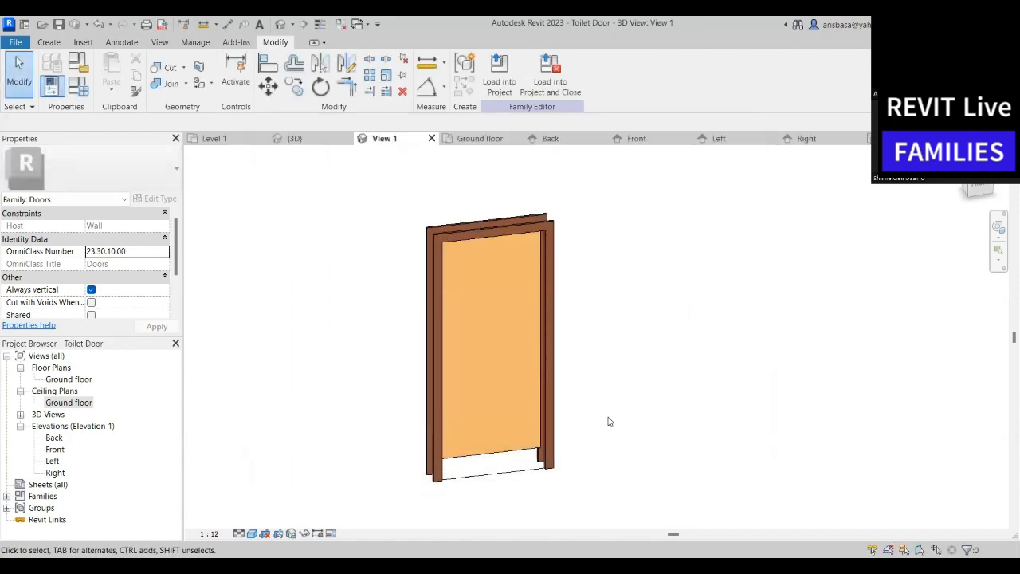
Select the door panel and check its material's family parameter association, keeping Door Material
mouse_move(611, 416)
shift+middle_down()
mouse_move(604, 436)
mouse_move(628, 412)
shift+middle_up()
click(483, 417)
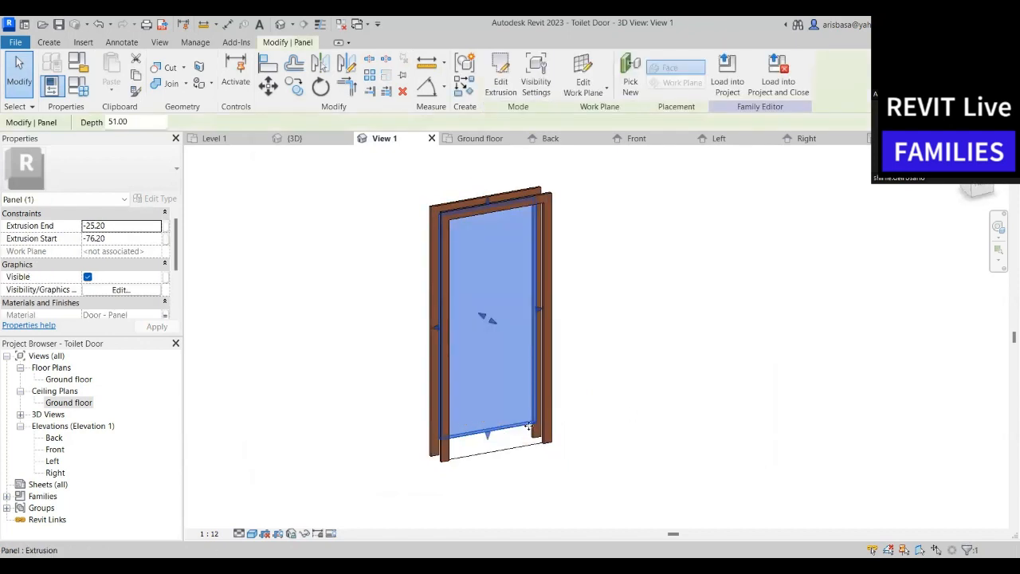
scroll(167, 274, down, 2)
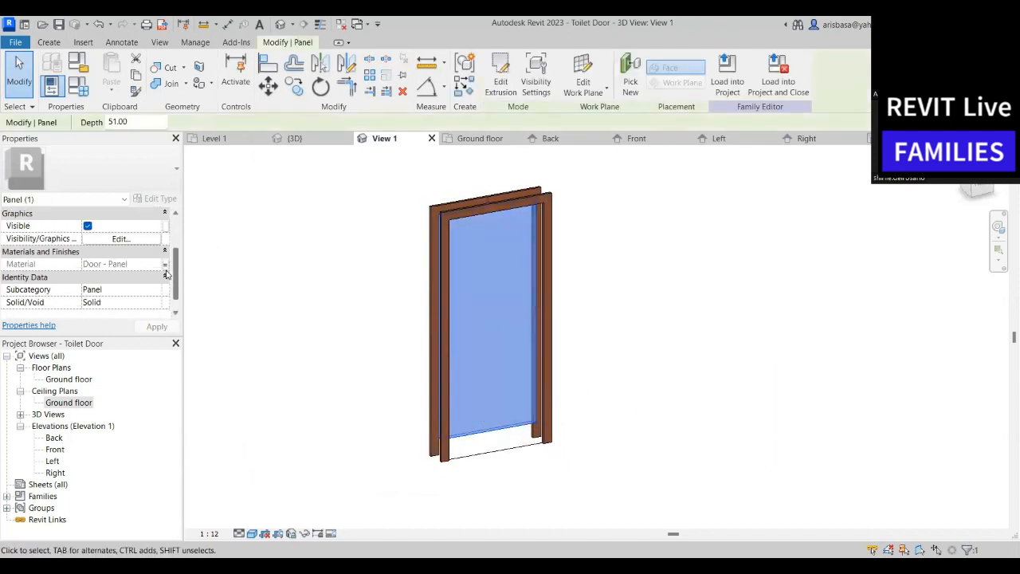
scroll(165, 279, down, 1)
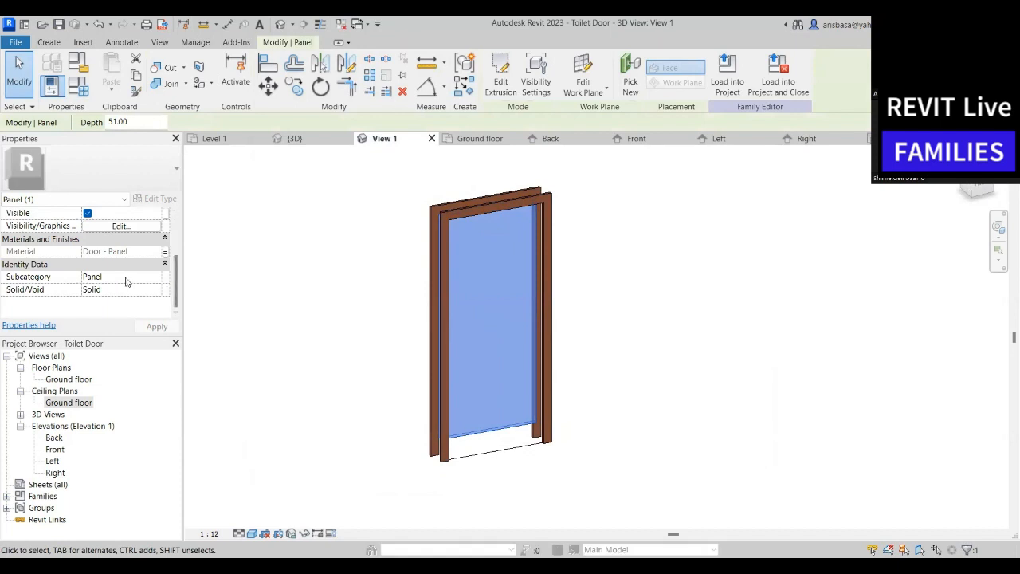
click(166, 251)
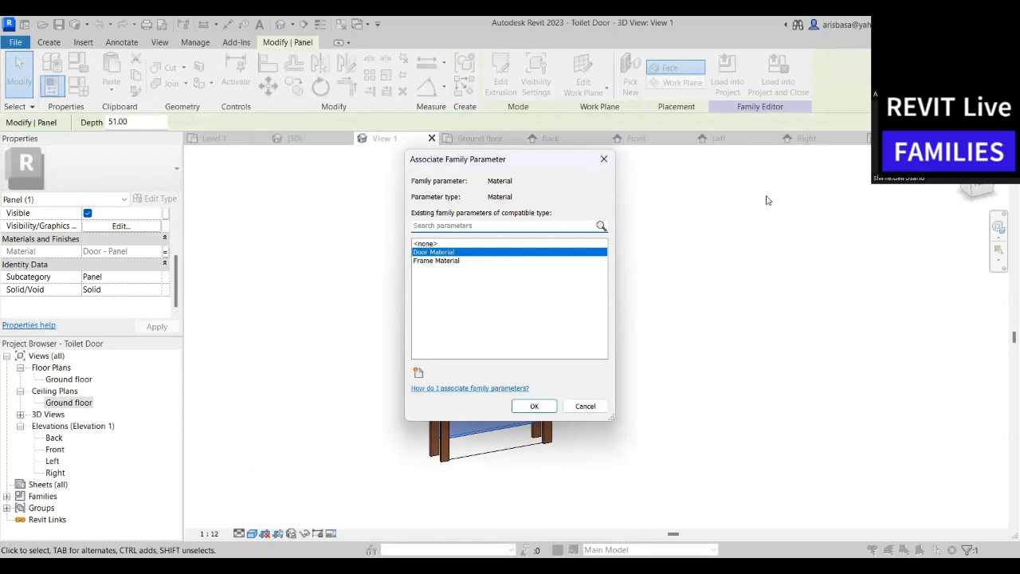
click(669, 285)
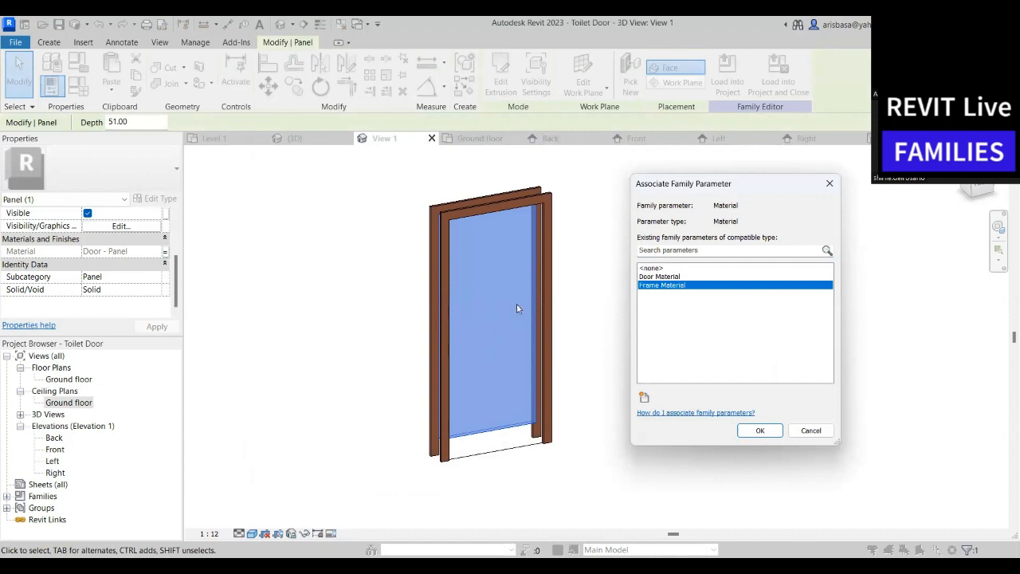
click(672, 278)
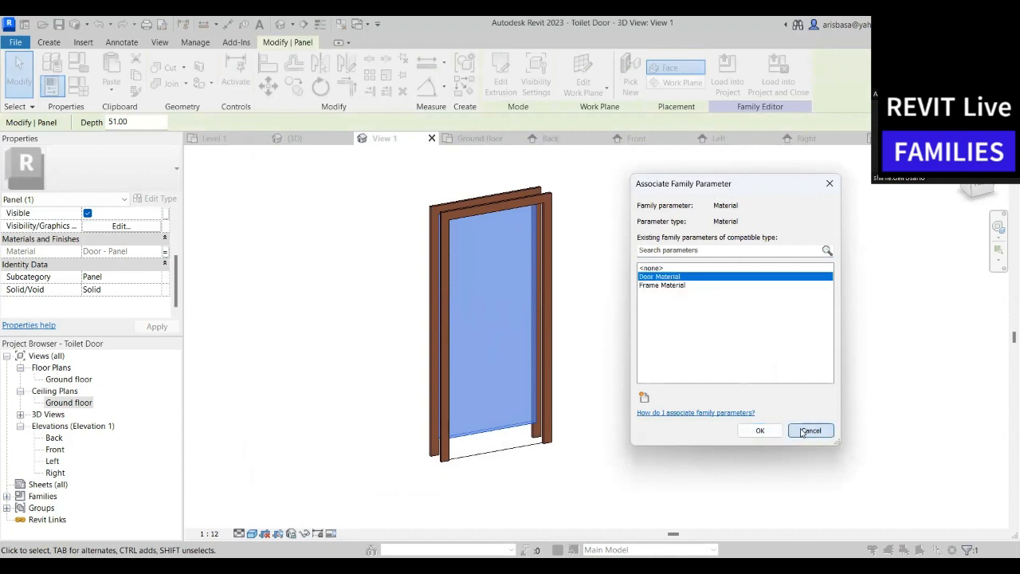
click(761, 431)
shift+middle_drag(649, 344, 524, 362)
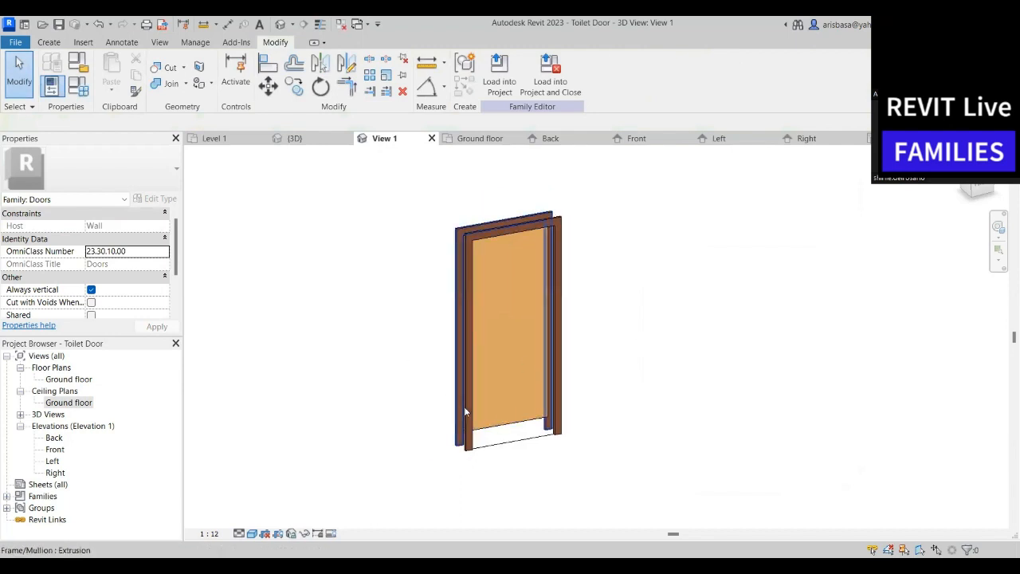
click(518, 407)
shift+middle_drag(518, 407, 606, 392)
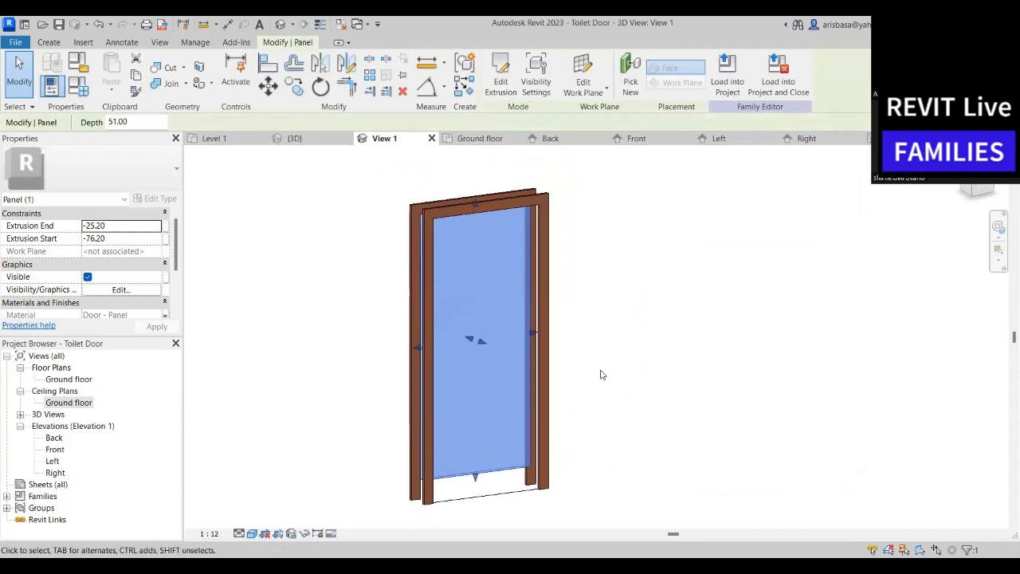
click(500, 80)
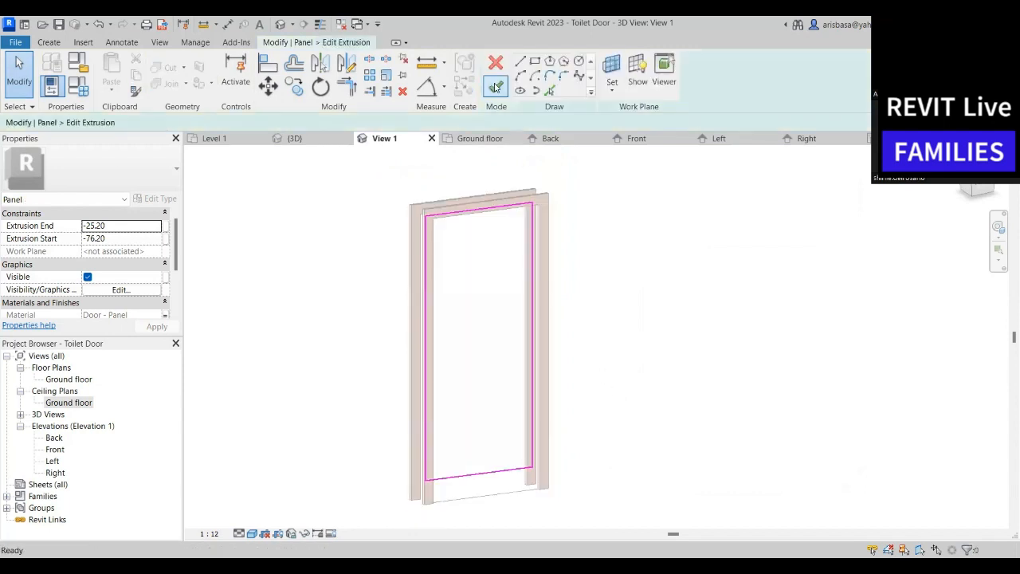
scroll(142, 254, down, 2)
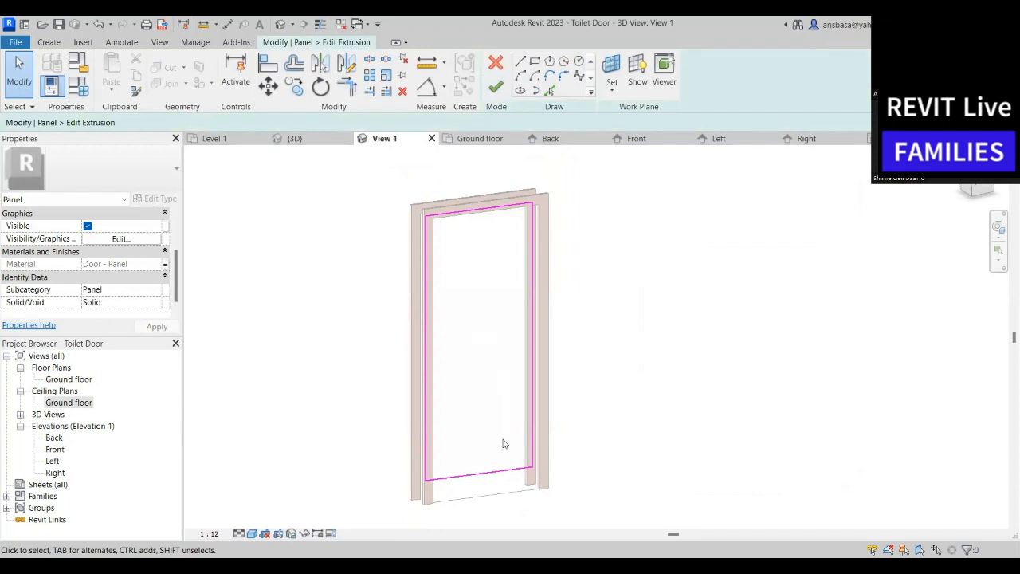
click(497, 471)
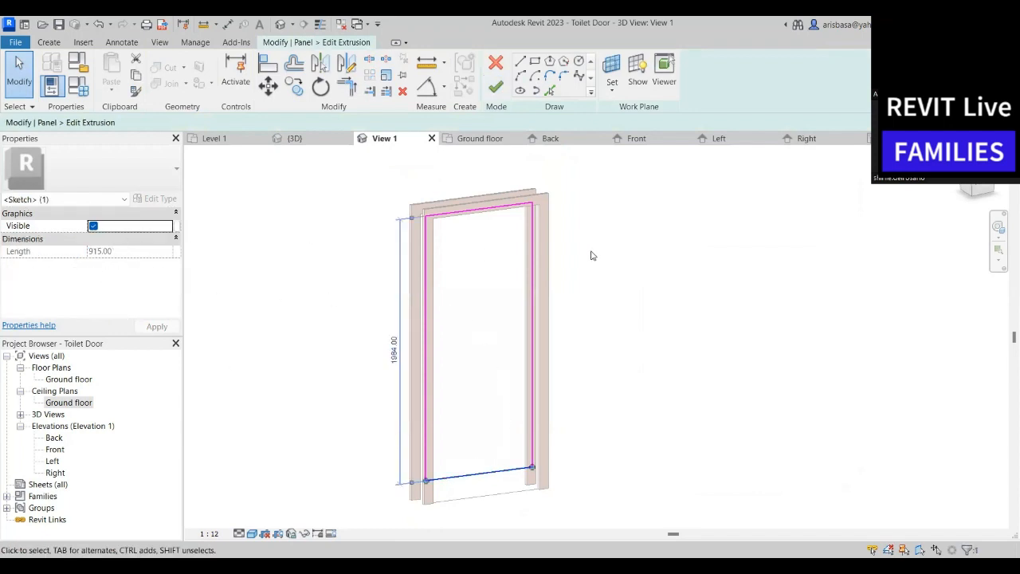
click(622, 259)
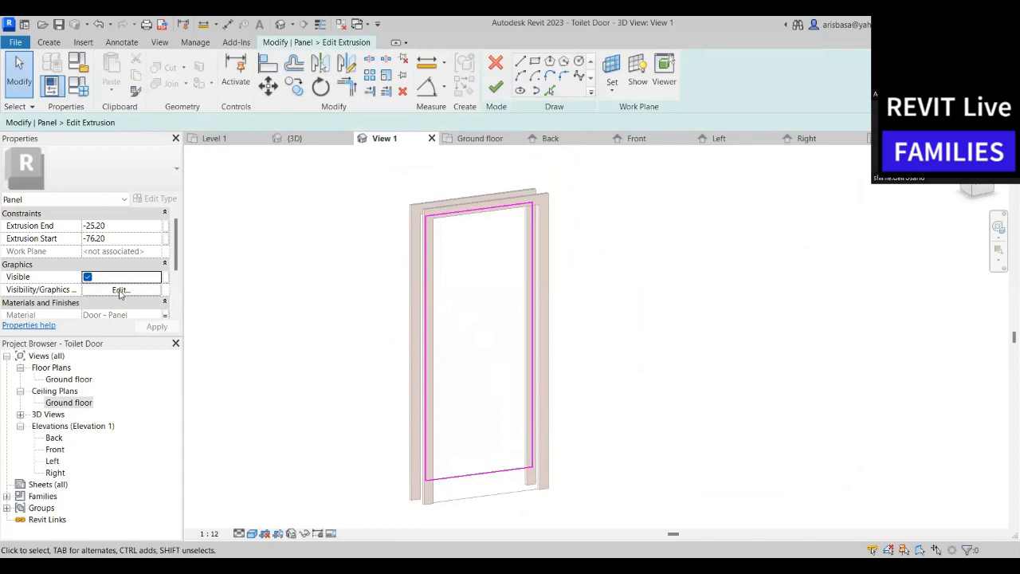
scroll(140, 294, down, 2)
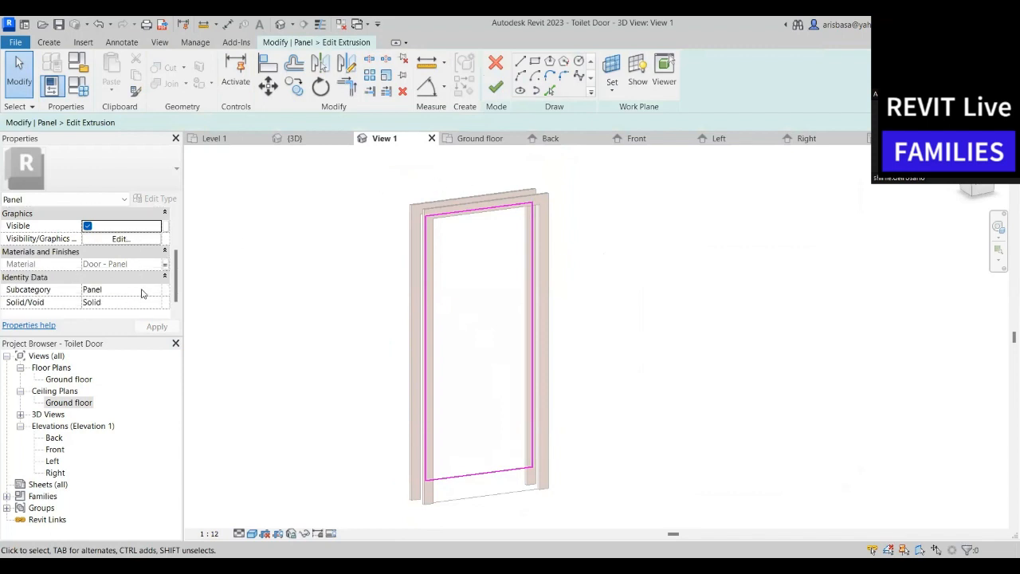
scroll(150, 284, up, 1)
scroll(469, 205, up, 1)
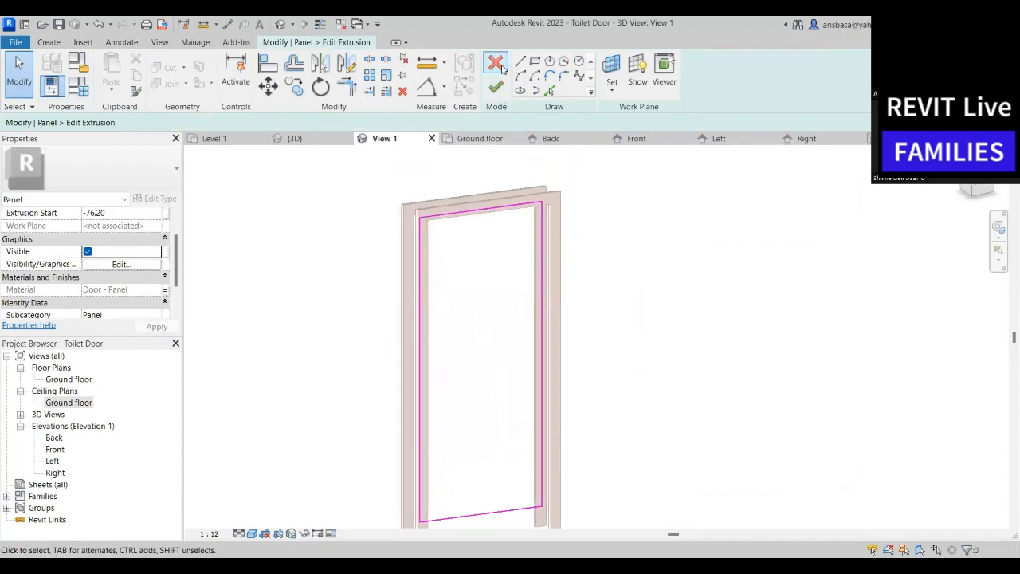
click(502, 69)
scroll(587, 342, down, 2)
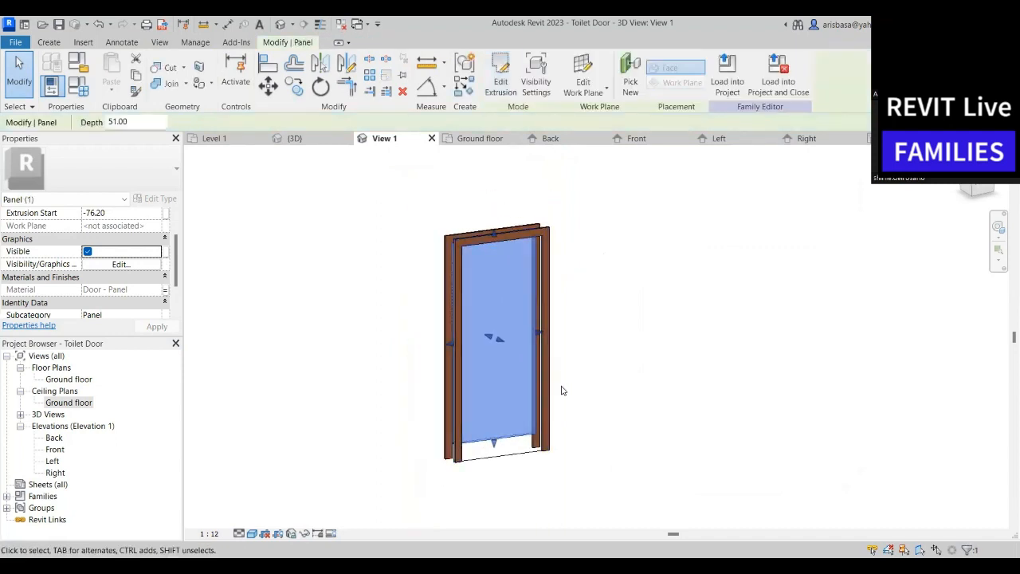
Select the door's front frame extrusion and check which family parameter its material is associated with
scroll(564, 390, up, 1)
click(578, 415)
click(543, 414)
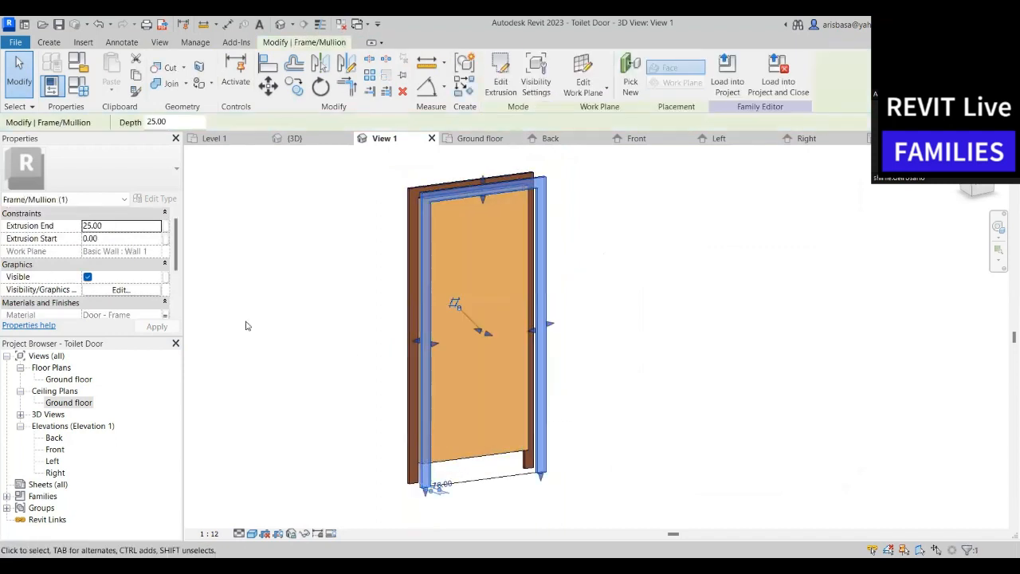
scroll(145, 278, down, 3)
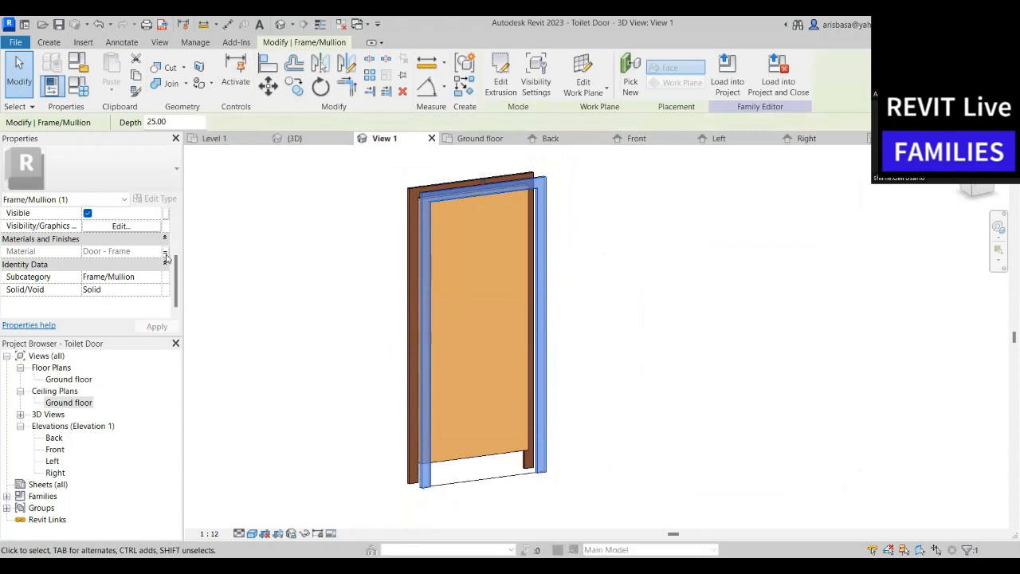
click(165, 252)
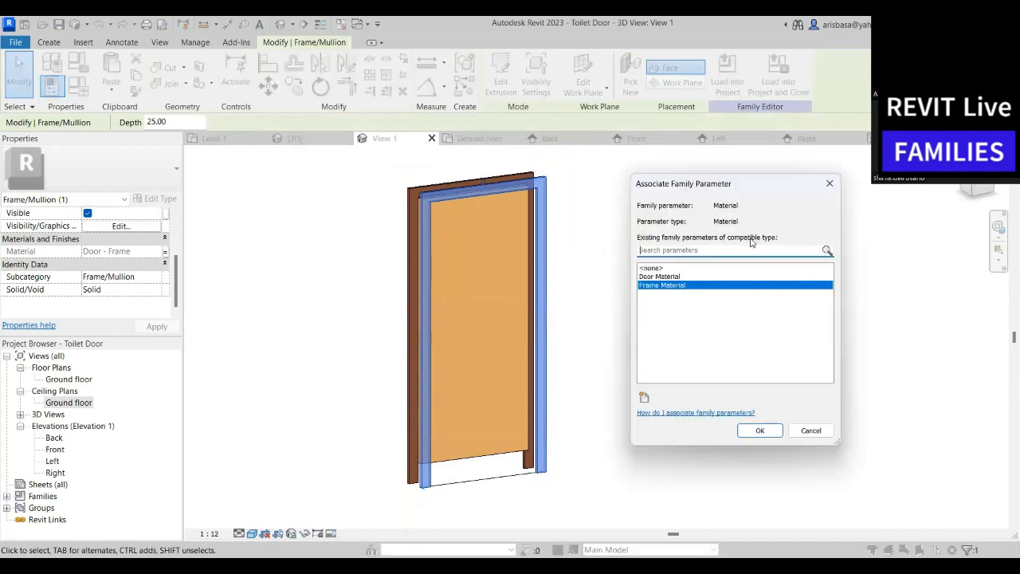
click(830, 185)
scroll(668, 300, down, 1)
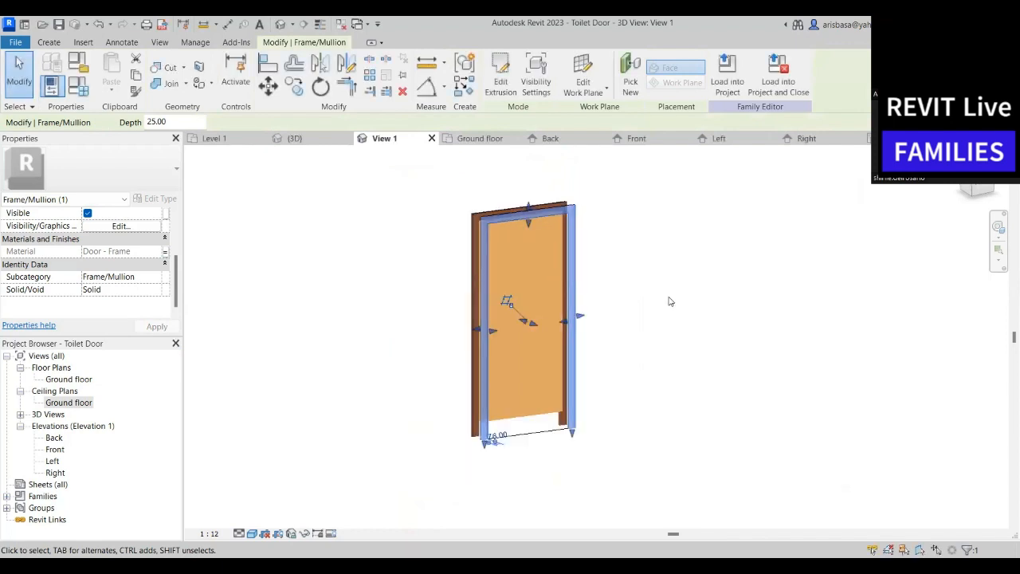
click(662, 314)
Load the Toilet Door family into Project1 and place a 0915 x 2134mm door in the long wall on Level 1, beside the two existing doors
middle_drag(669, 301, 670, 356)
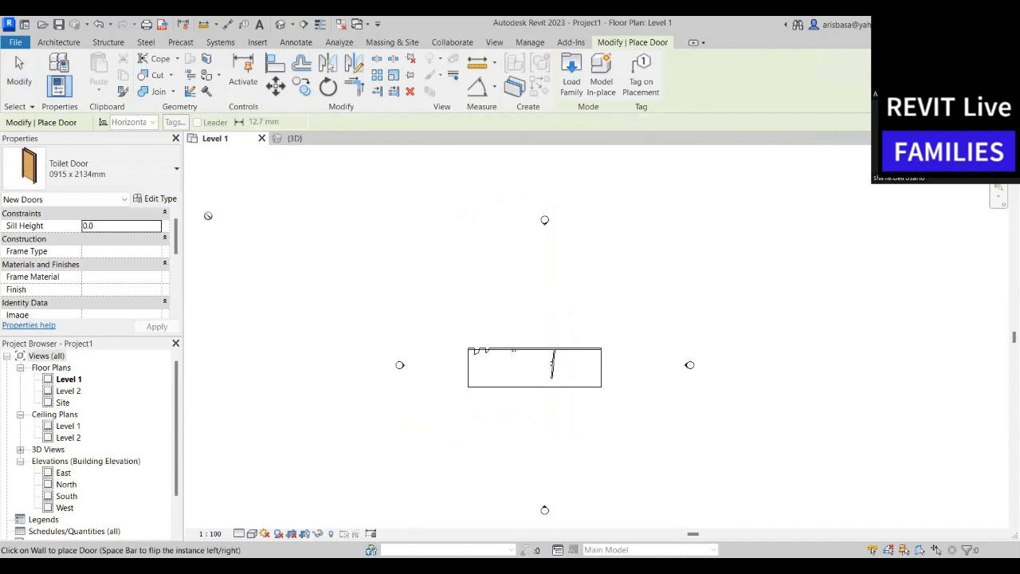
scroll(517, 341, up, 5)
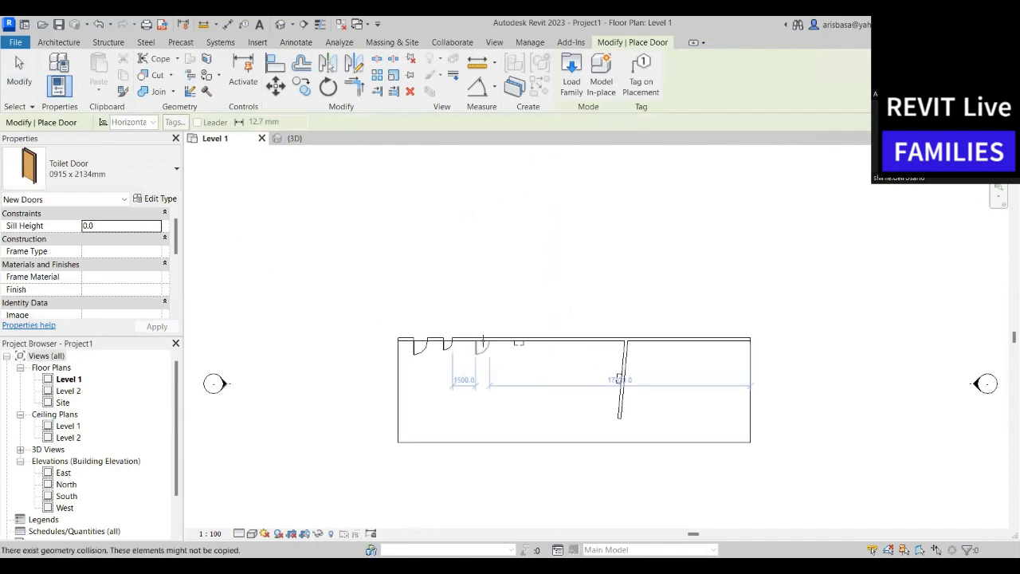
click(509, 307)
key(Escape)
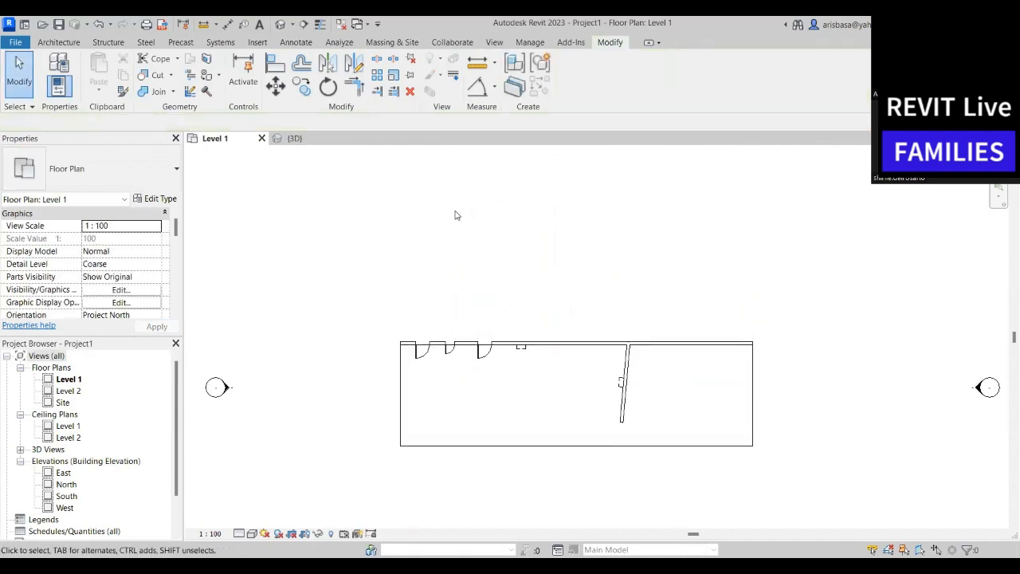
Show the project's 3D view and examine the placed toilet door and the window overlapping it
click(295, 138)
shift+middle_drag(513, 433, 522, 430)
scroll(633, 297, up, 2)
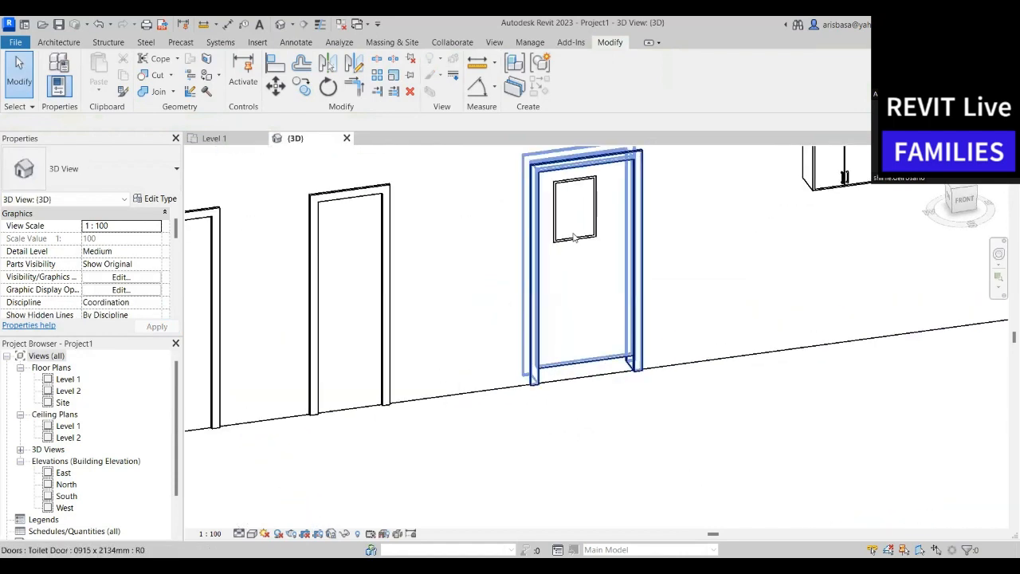
mouse_move(578, 246)
shift+middle_down()
mouse_move(568, 231)
mouse_move(580, 240)
shift+middle_up()
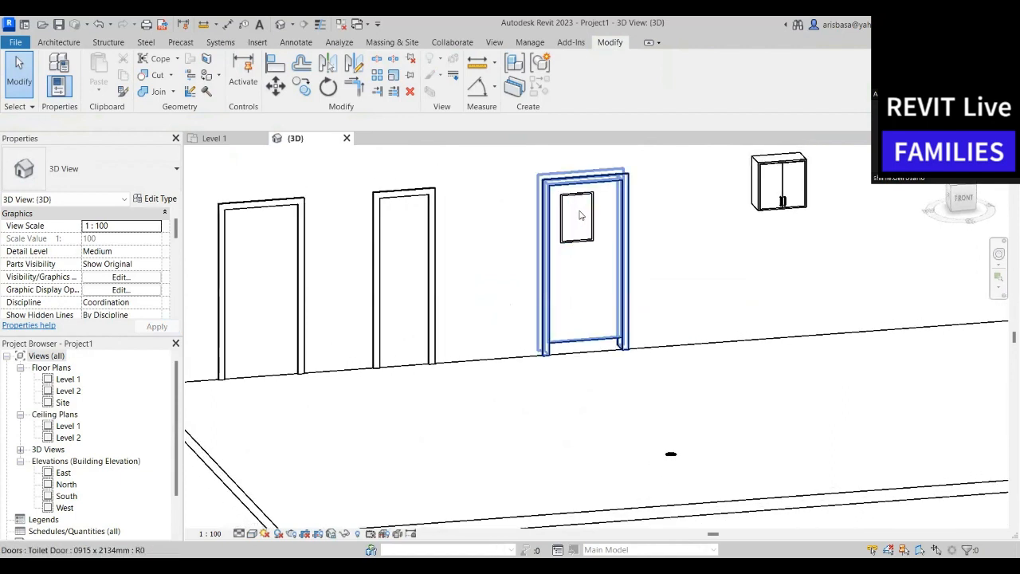
Move the M_Fixed window off the toilet door onto the wall between the door and the cabinet, at a sill height of about 1324 mm
click(581, 242)
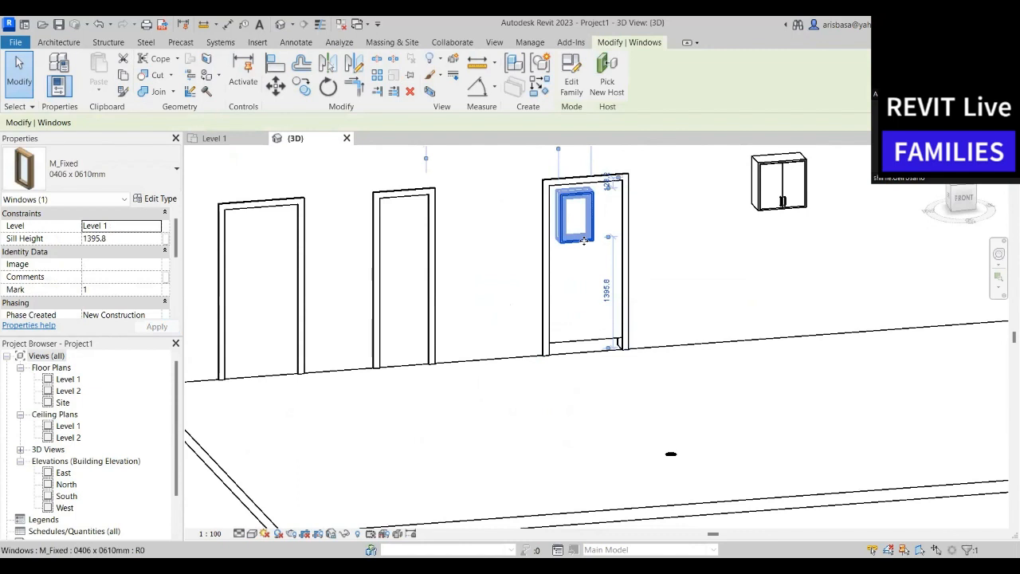
drag(585, 241, 700, 240)
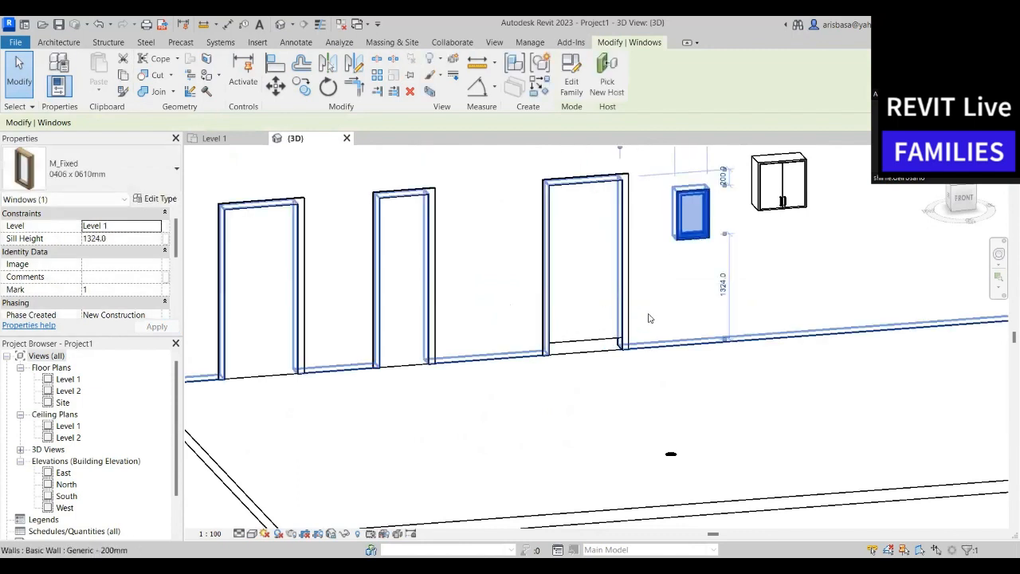
middle_drag(648, 318, 640, 399)
key(Escape)
scroll(585, 402, up, 5)
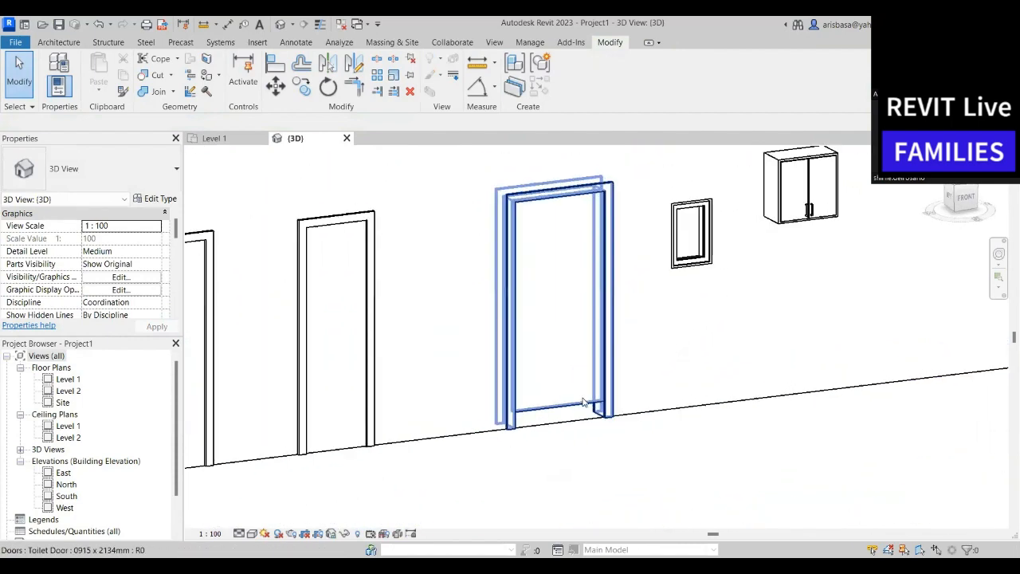
Compare the types available for the toilet door and the neighbouring M_Single-Flush door without changing either one
click(585, 403)
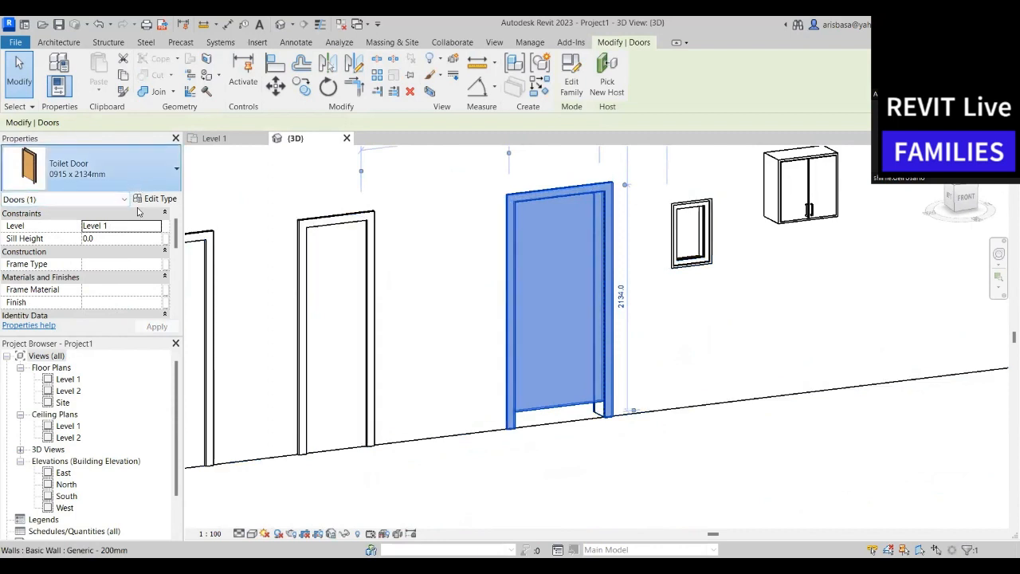
click(127, 176)
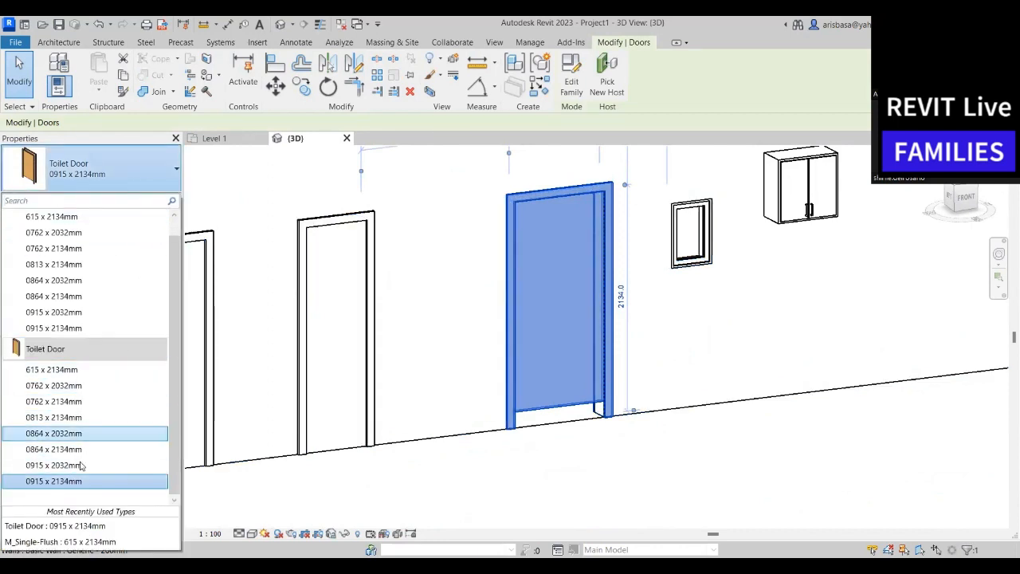
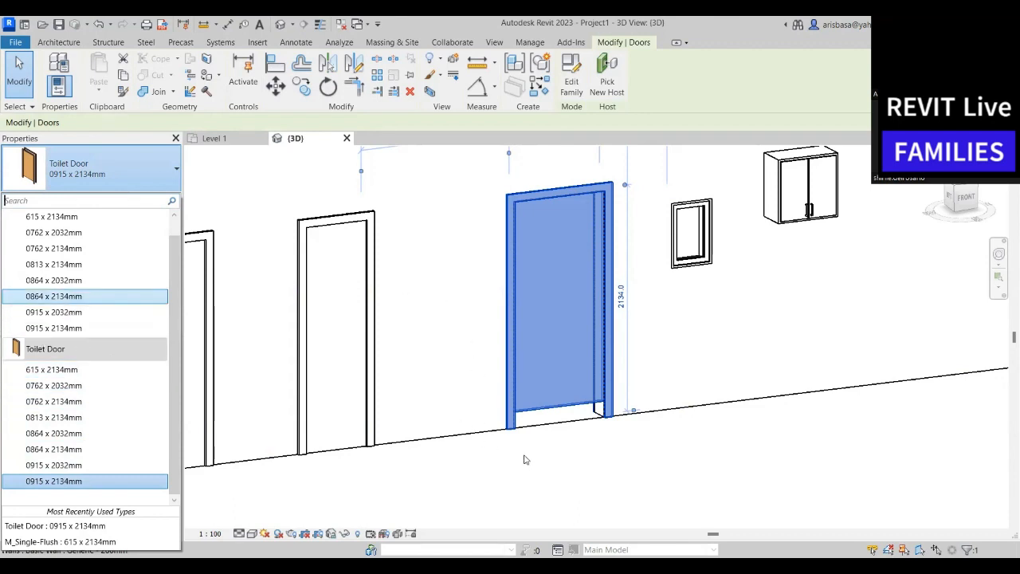
click(252, 321)
click(336, 279)
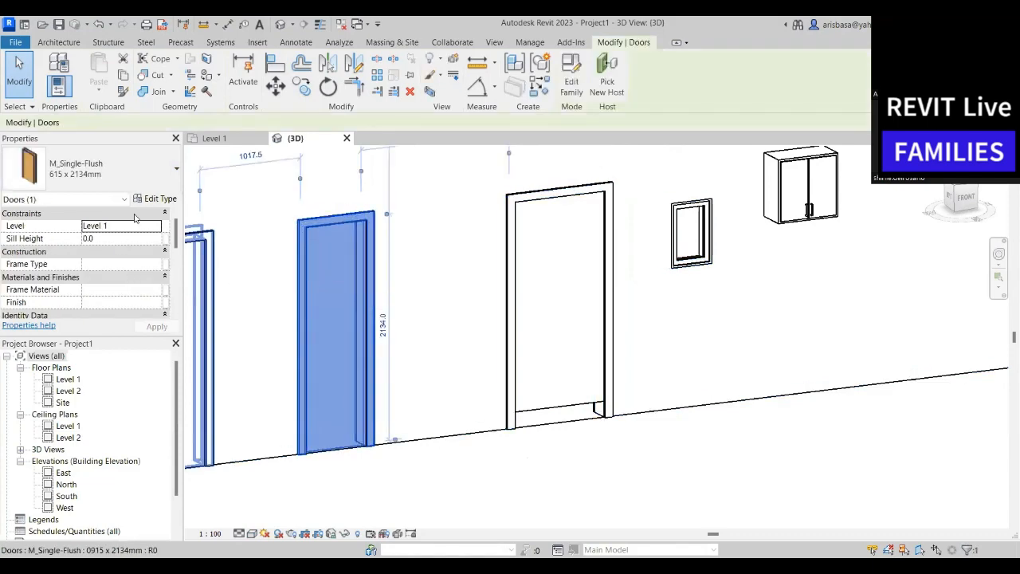
click(149, 189)
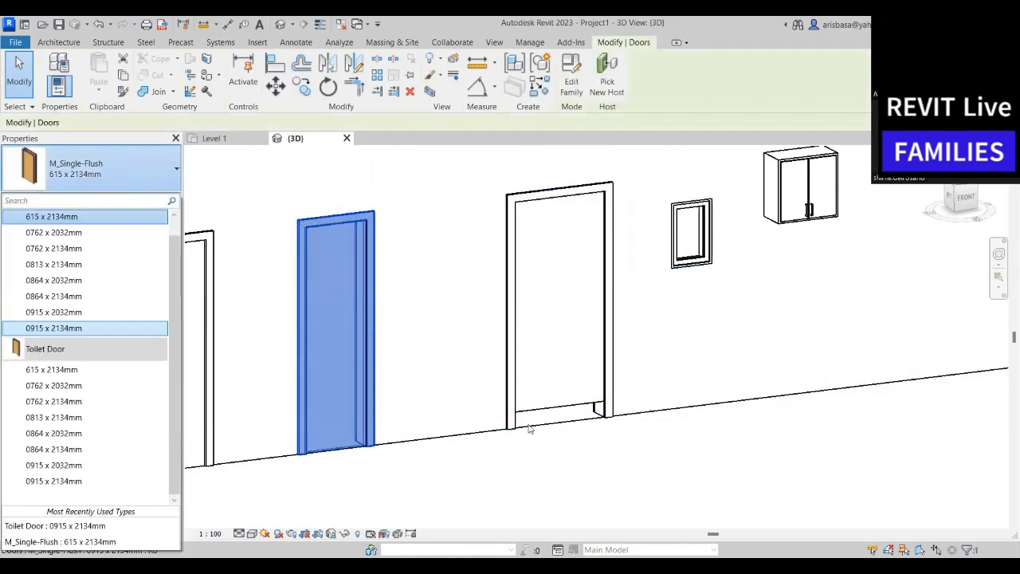
click(575, 483)
Change the placed toilet door to the Toilet Door 615 x 2134mm type
scroll(580, 464, down, 2)
click(599, 393)
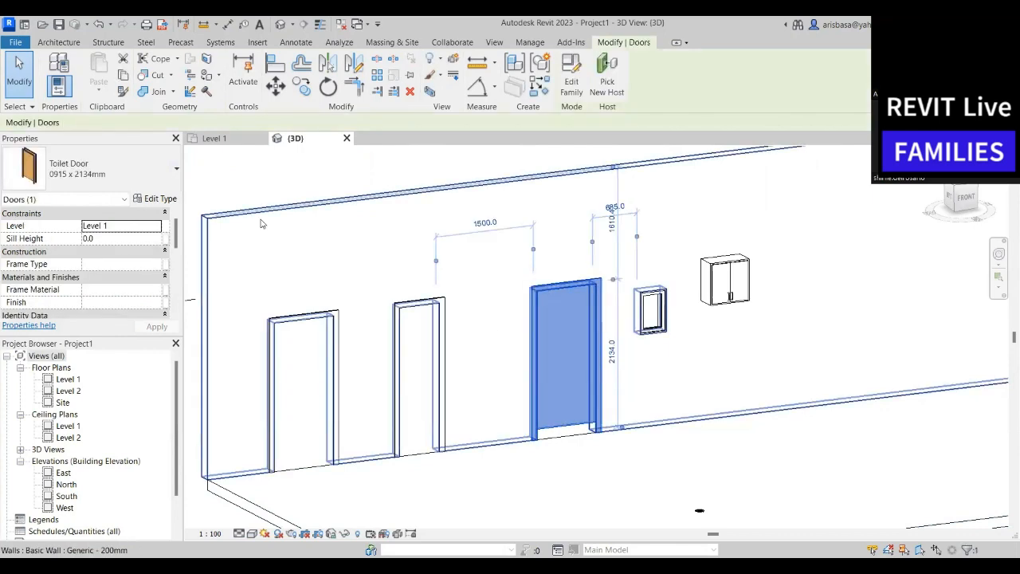
click(119, 174)
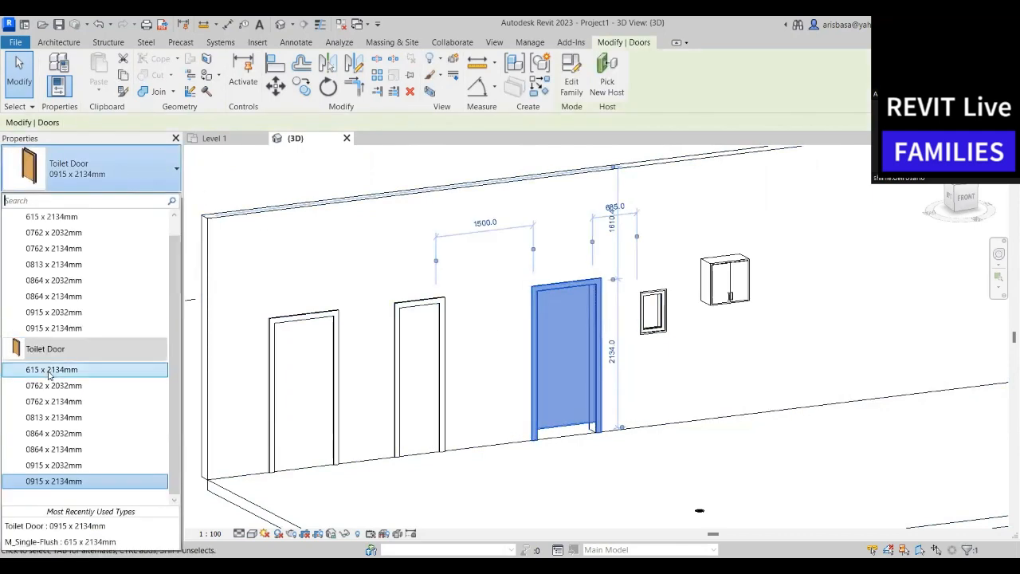
click(50, 374)
middle_drag(614, 464, 643, 395)
click(618, 473)
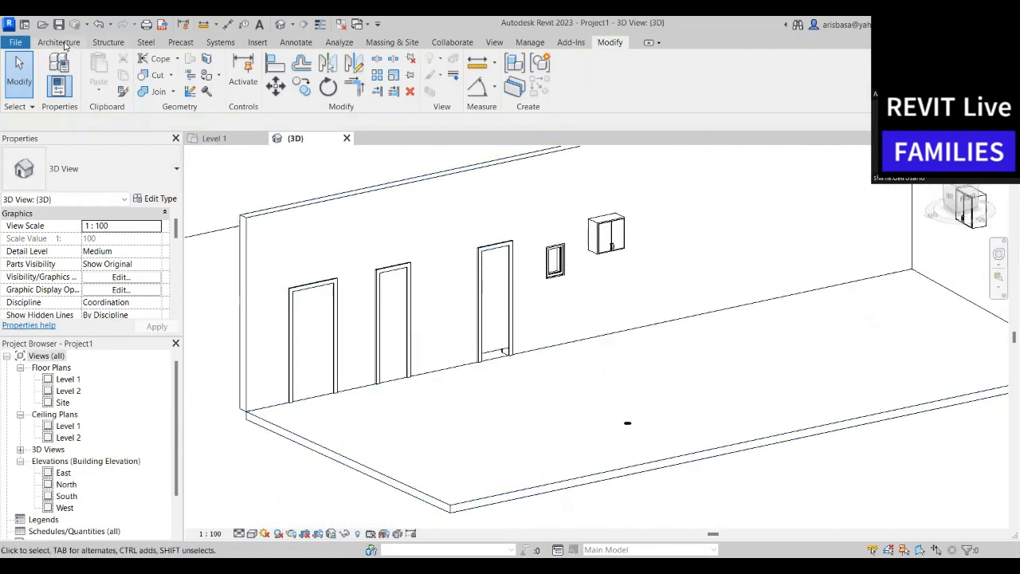
Place an M_Fixed 0610 x 0610mm window in the long wall beyond the cabinet, at a sill height of about 1263 mm
click(64, 42)
click(112, 68)
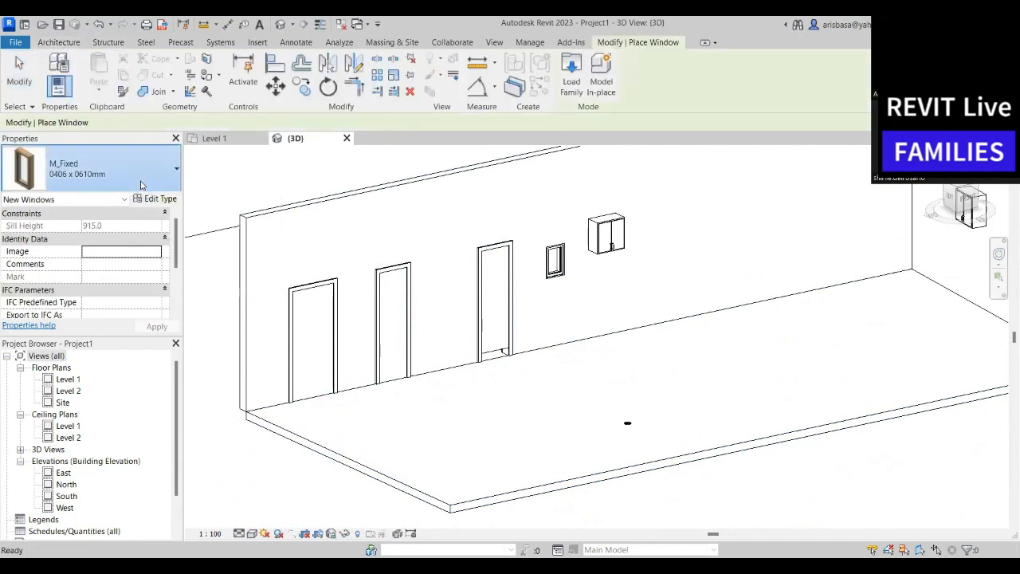
click(141, 185)
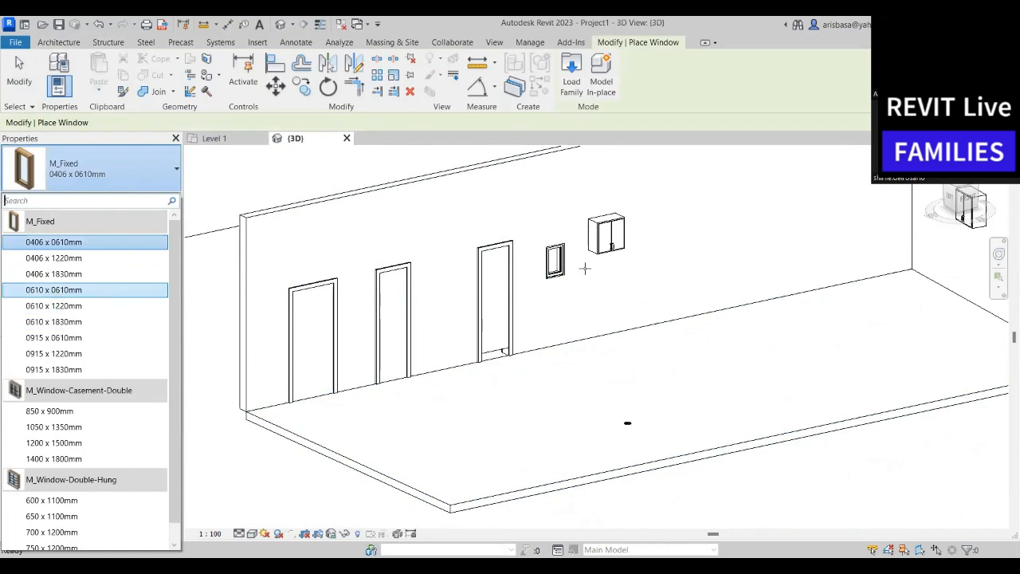
click(54, 290)
click(702, 231)
middle_drag(644, 266, 630, 294)
key(Escape)
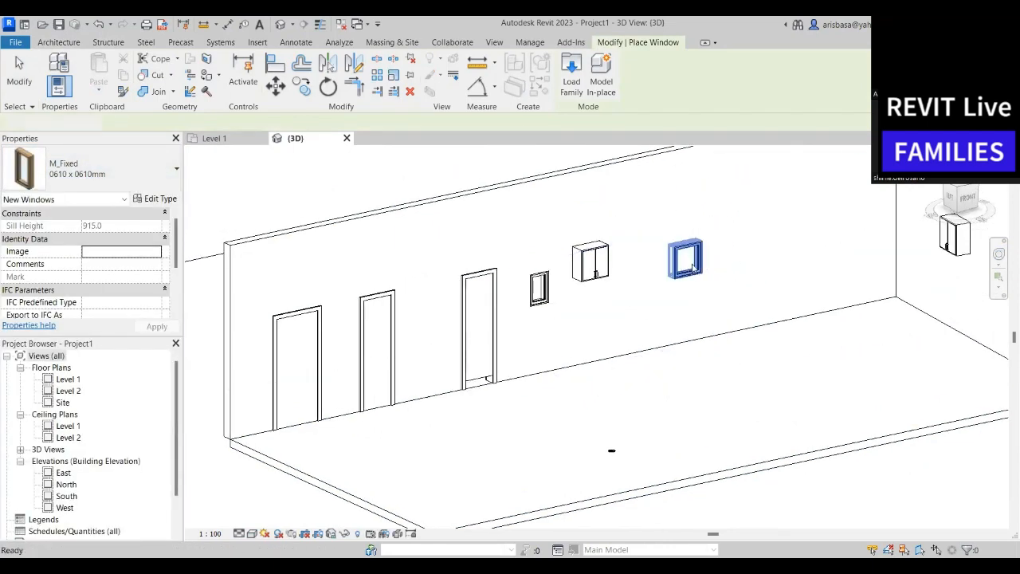
Open the M_Fixed family of the newly placed window for editing
scroll(699, 267, up, 2)
click(702, 267)
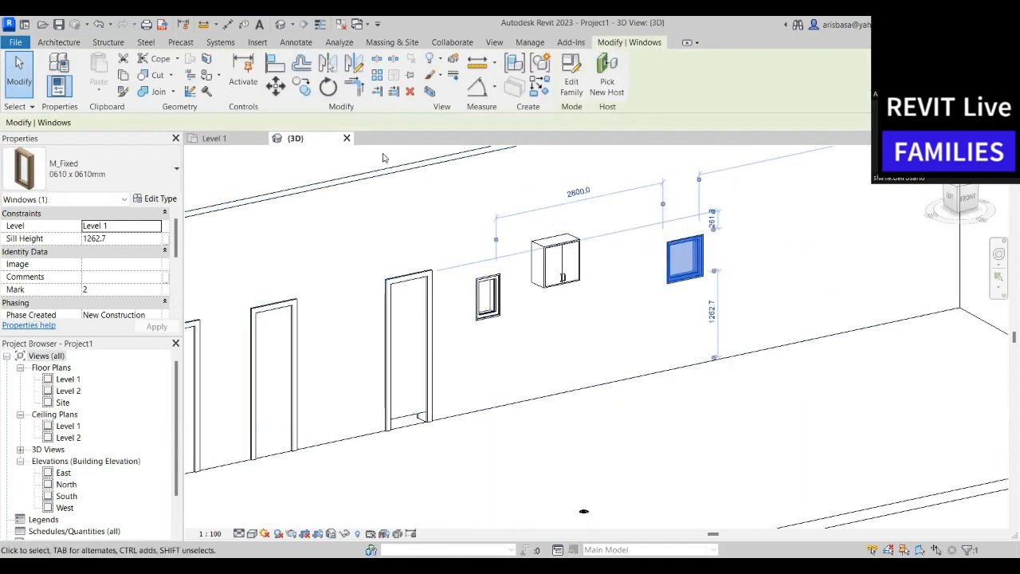
click(571, 86)
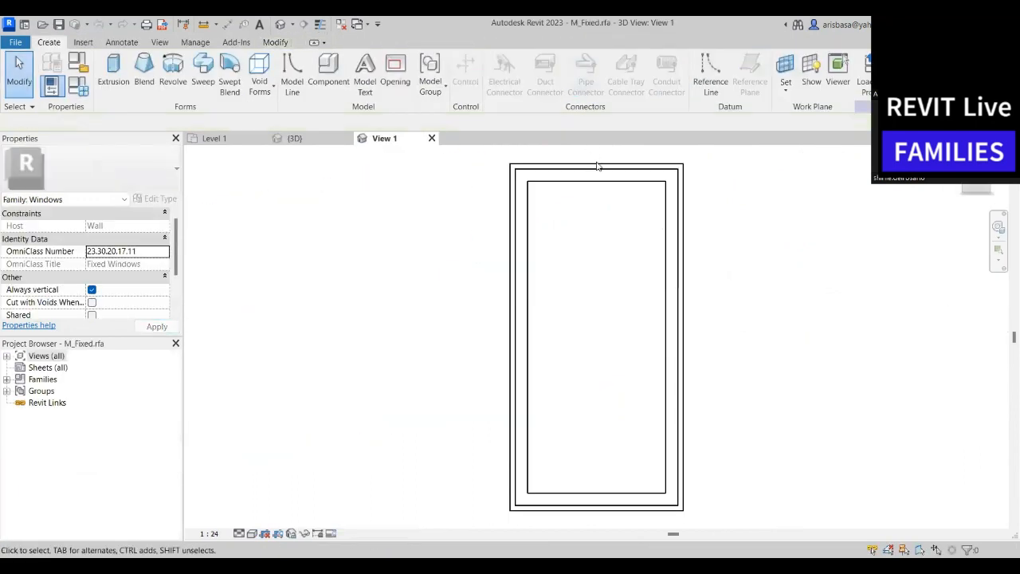
middle_drag(651, 287, 491, 282)
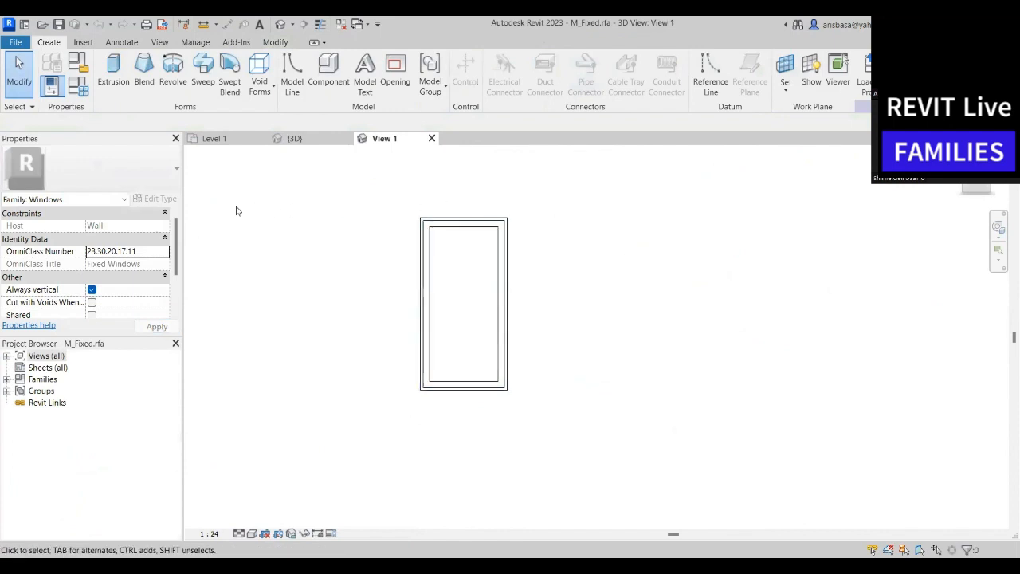
Open the family's Floor Line plan and examine the window frame, host wall, reference planes and Width dimension
click(7, 379)
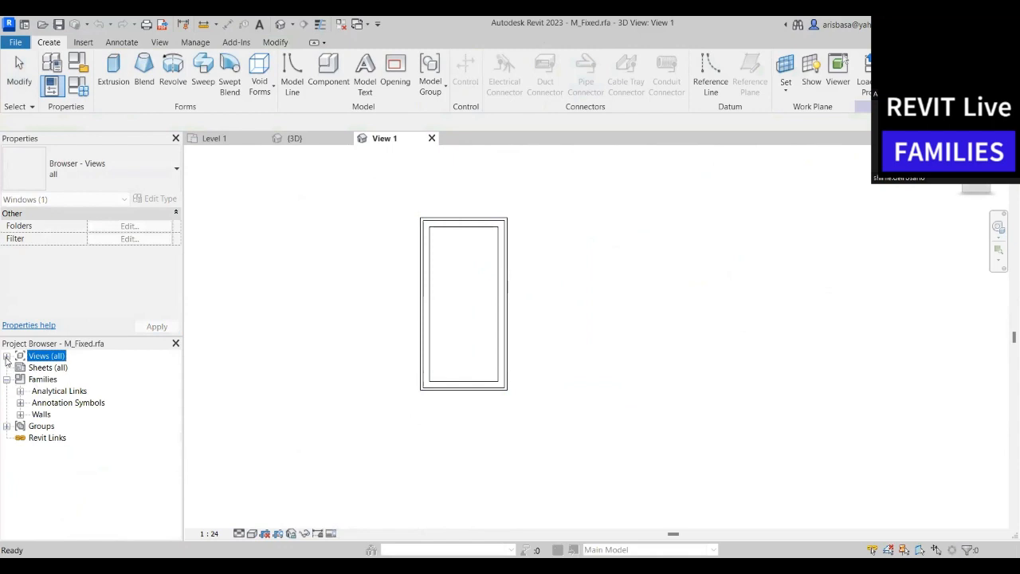
click(6, 355)
double_click(46, 367)
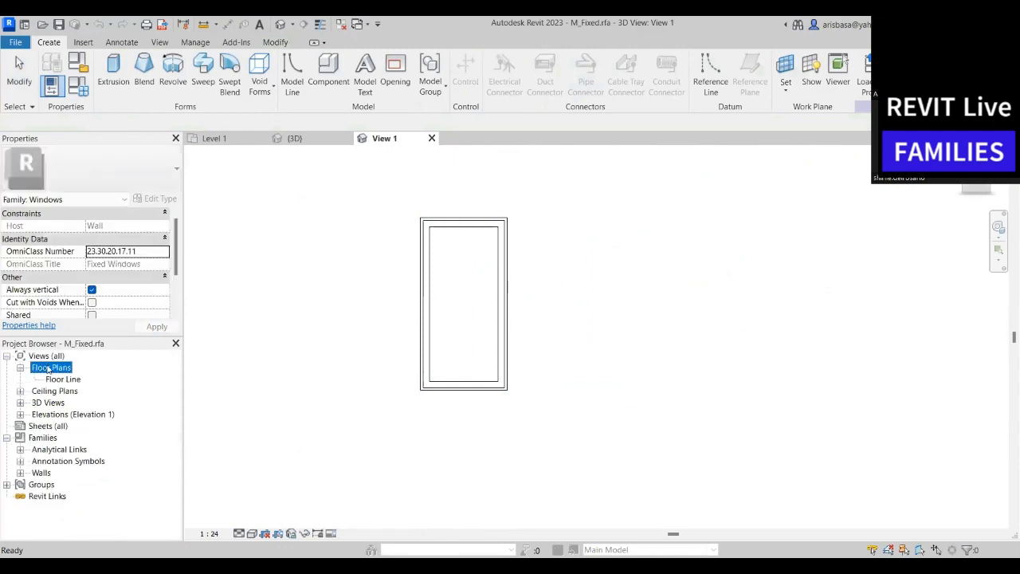
double_click(62, 379)
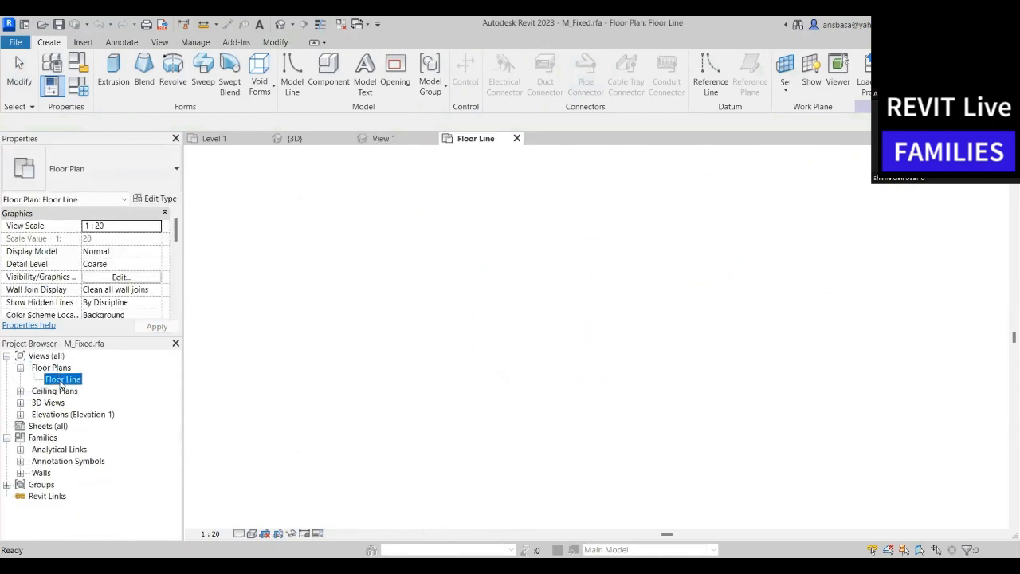
scroll(351, 362, down, 2)
middle_drag(350, 362, 313, 349)
scroll(493, 359, up, 2)
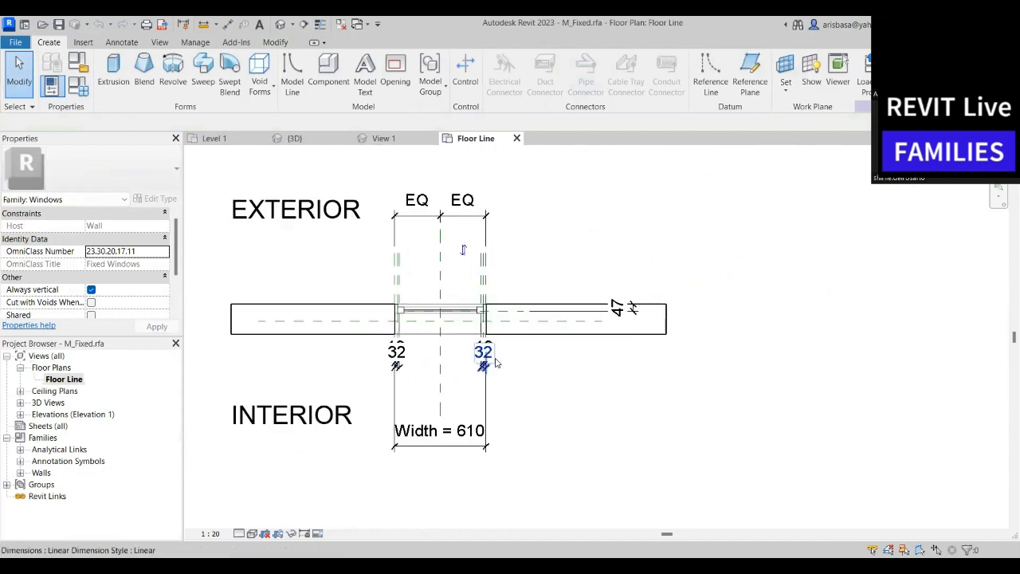
middle_drag(535, 401, 596, 402)
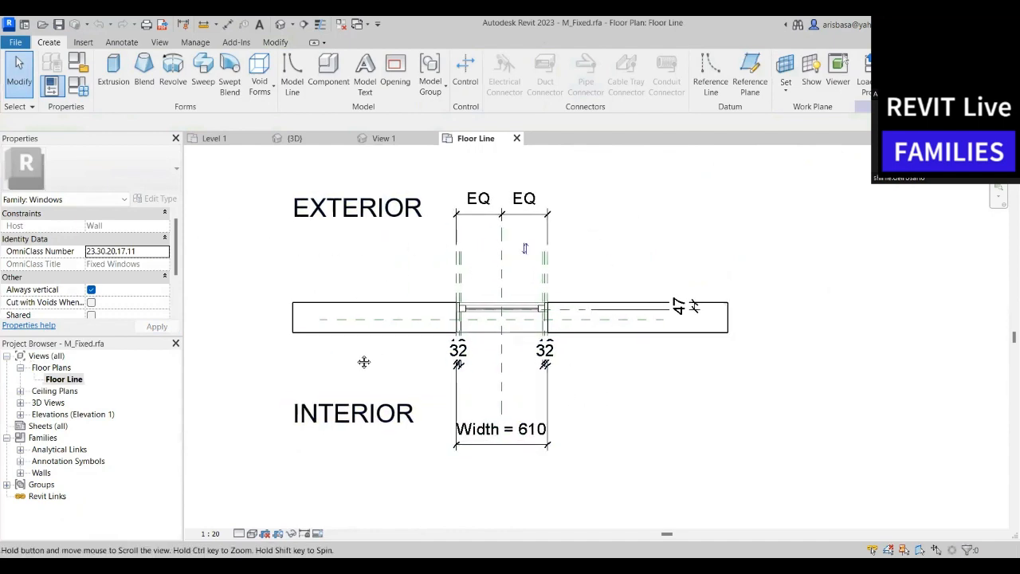
scroll(450, 307, up, 3)
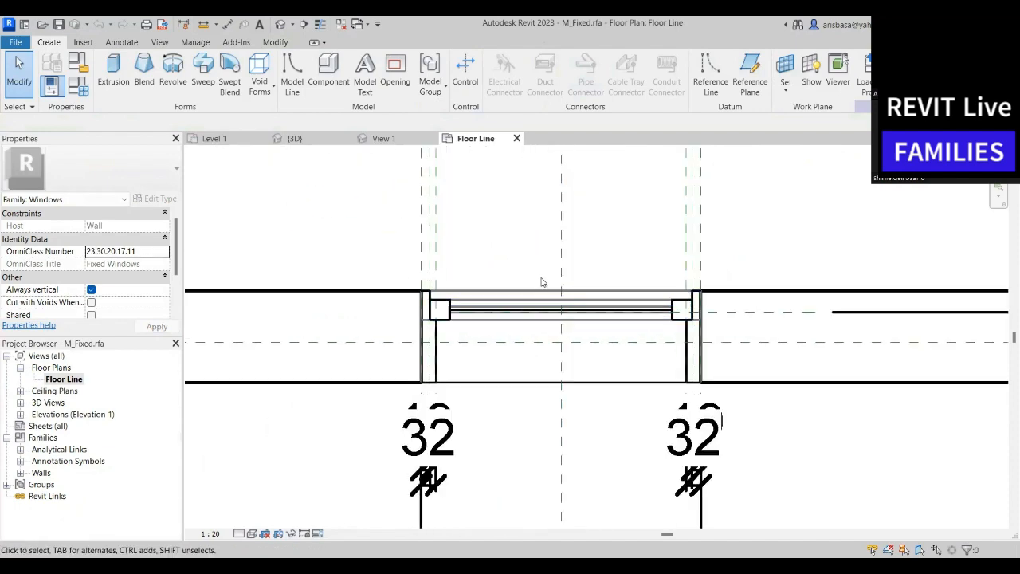
scroll(542, 283, down, 3)
mouse_move(557, 327)
middle_down()
mouse_move(555, 362)
mouse_move(554, 343)
middle_up()
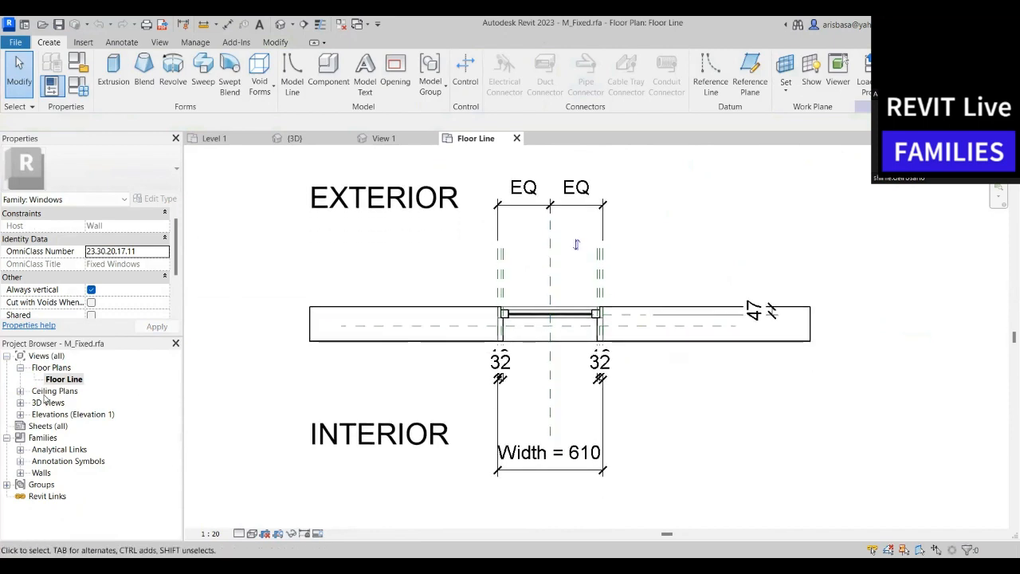
Open the Interior elevation of the window family and examine the reference planes around the frame
click(21, 415)
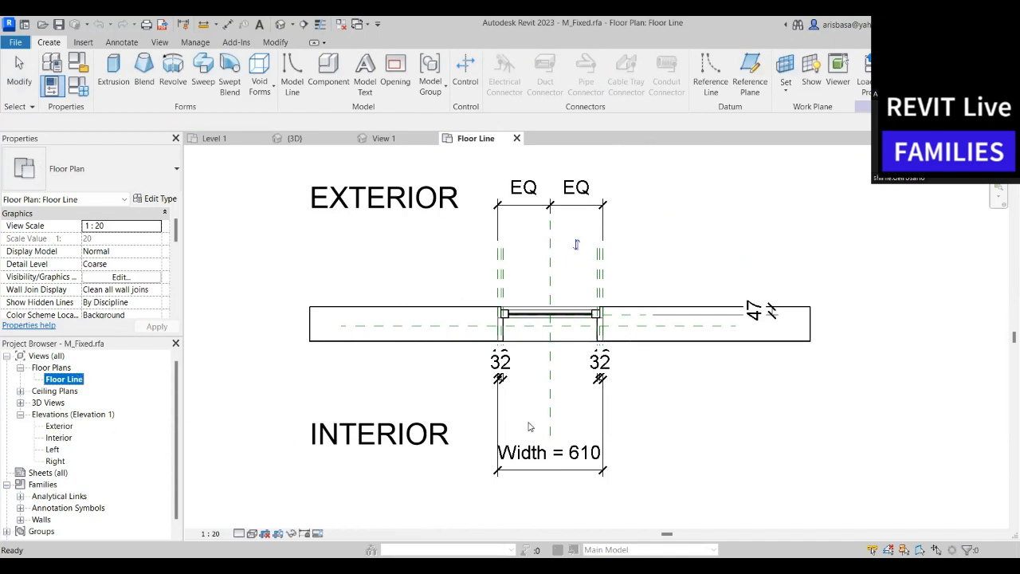
double_click(61, 438)
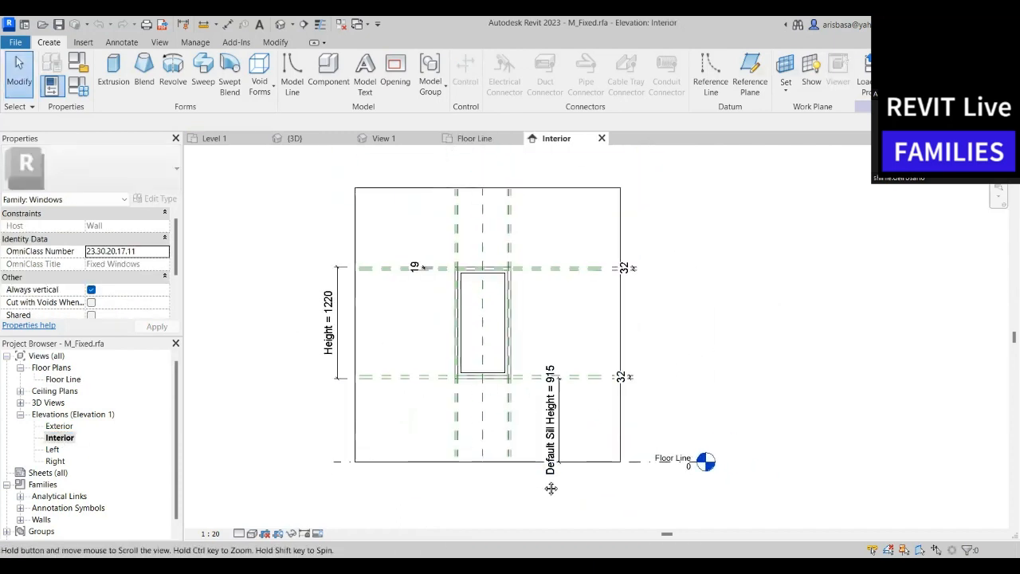
scroll(510, 207, up, 2)
scroll(526, 229, up, 1)
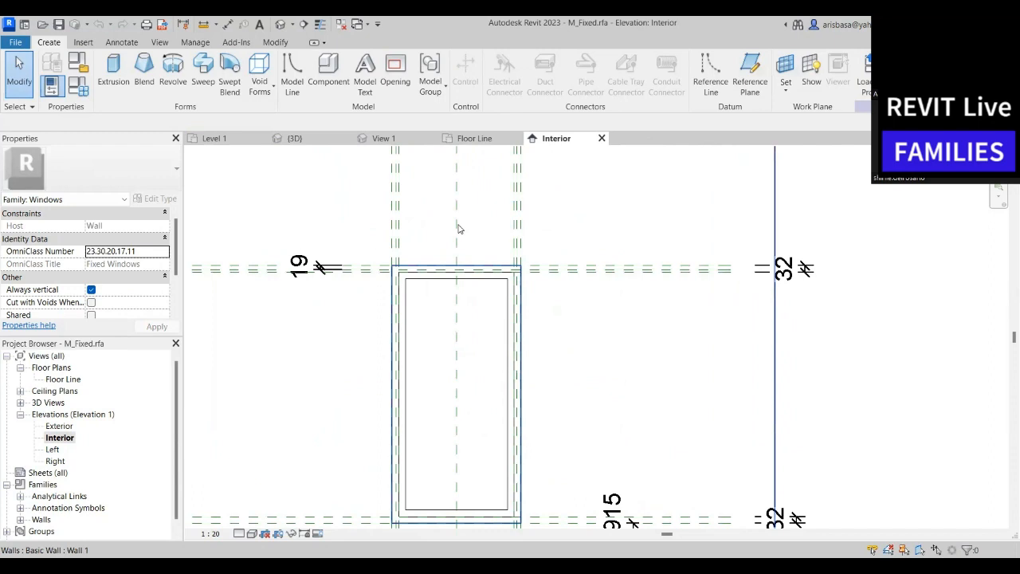
click(458, 230)
click(634, 275)
scroll(631, 279, up, 3)
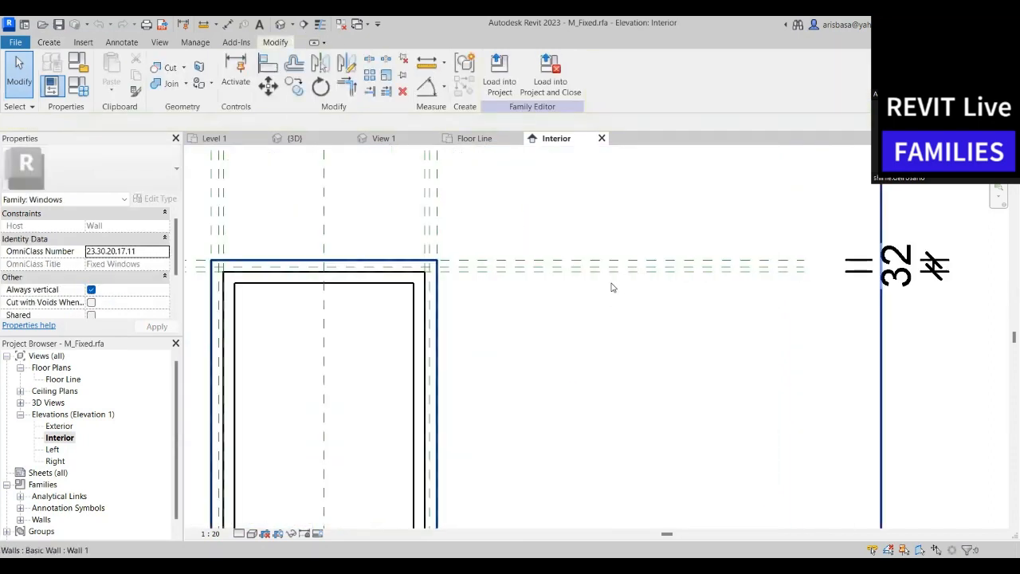
scroll(566, 271, down, 5)
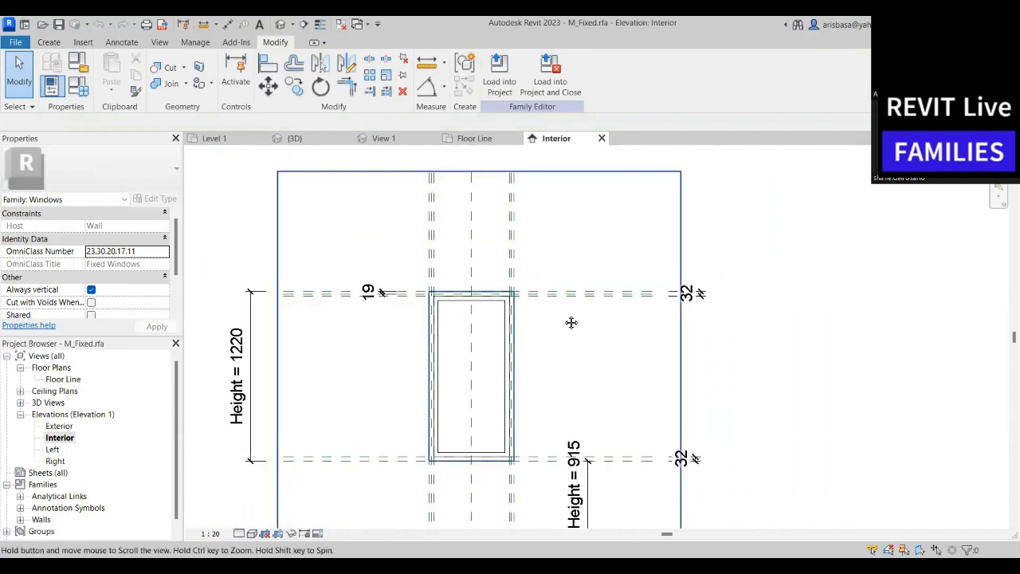
middle_drag(571, 321, 578, 349)
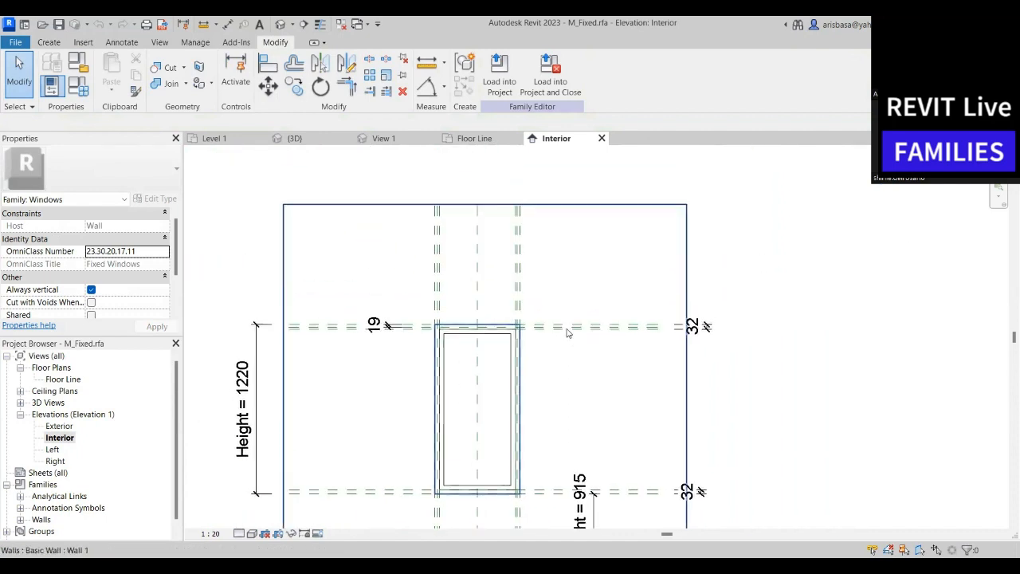
Select the host wall to inspect it, deselect it, and examine the window's Height and Default Sill Height dimensions
click(482, 280)
scroll(721, 279, down, 2)
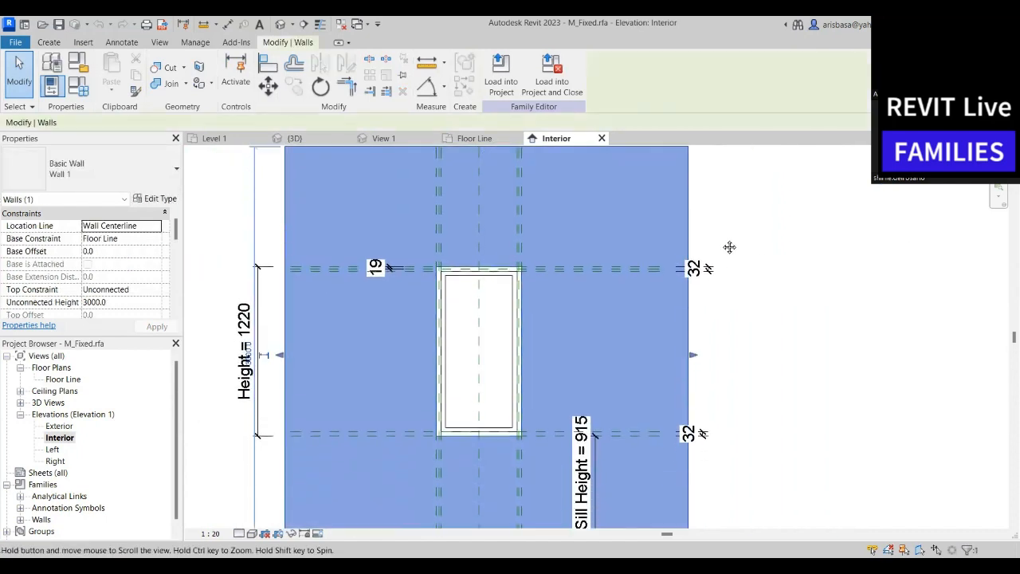
click(729, 247)
scroll(746, 285, down, 1)
middle_drag(750, 290, 739, 267)
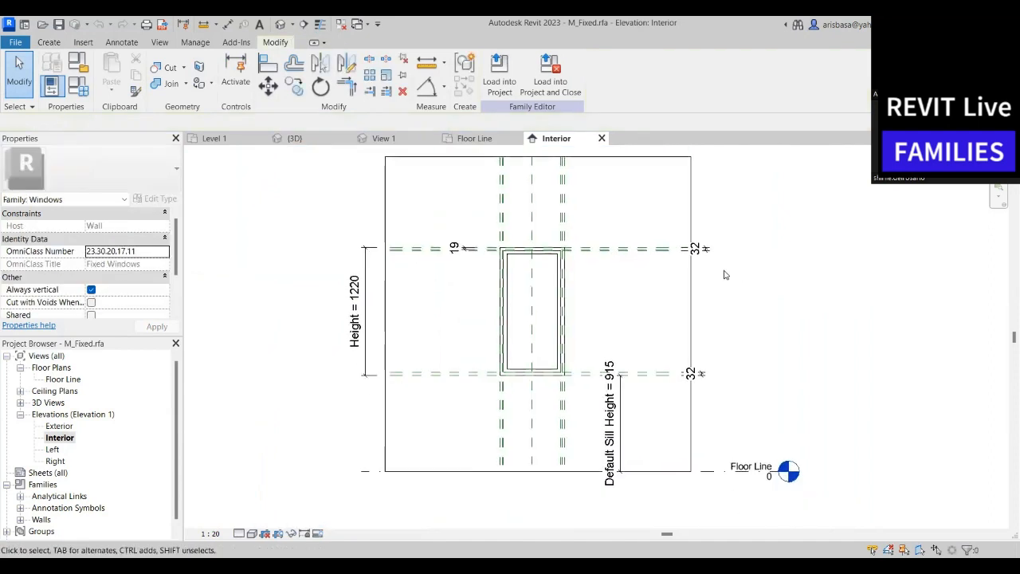
scroll(509, 418, up, 2)
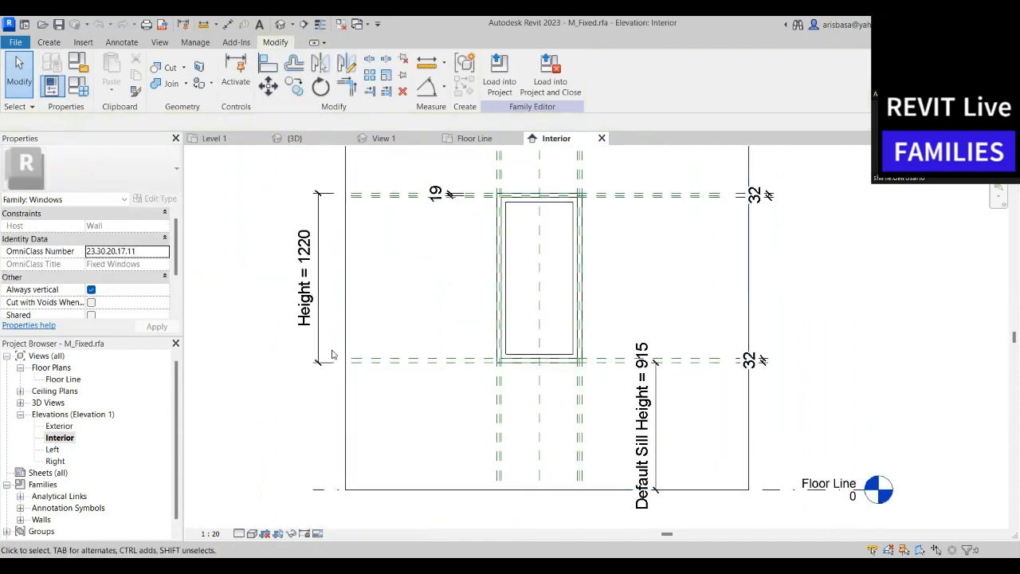
scroll(314, 387, down, 1)
scroll(313, 387, down, 1)
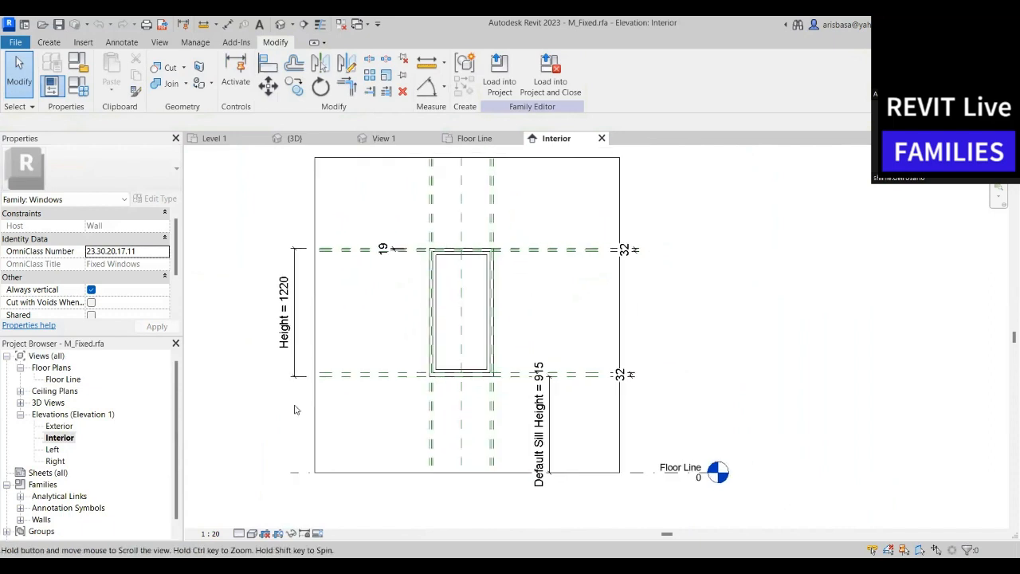
Delete the glass extrusion inside the window frame in the Interior elevation
click(452, 321)
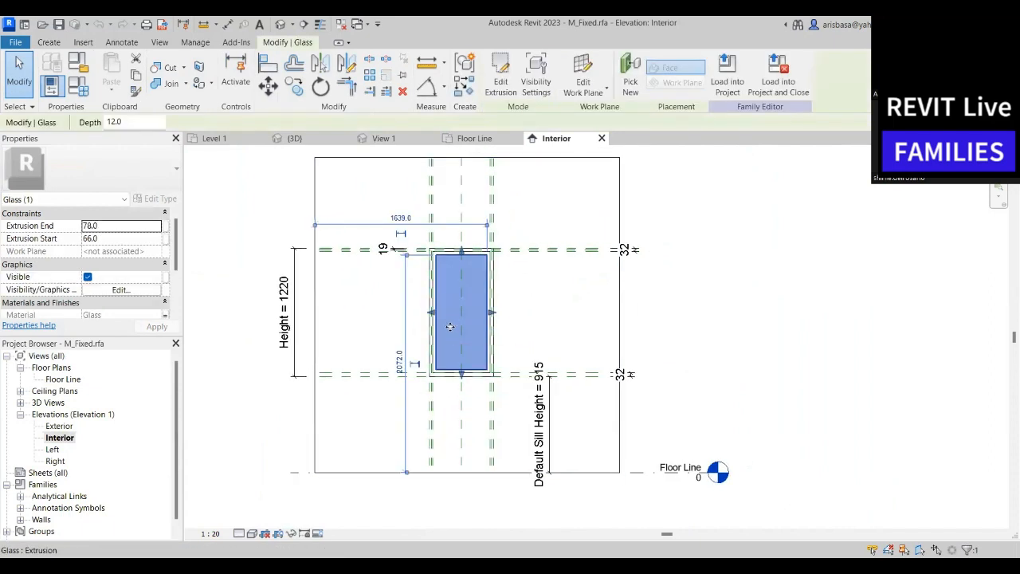
scroll(445, 366, up, 2)
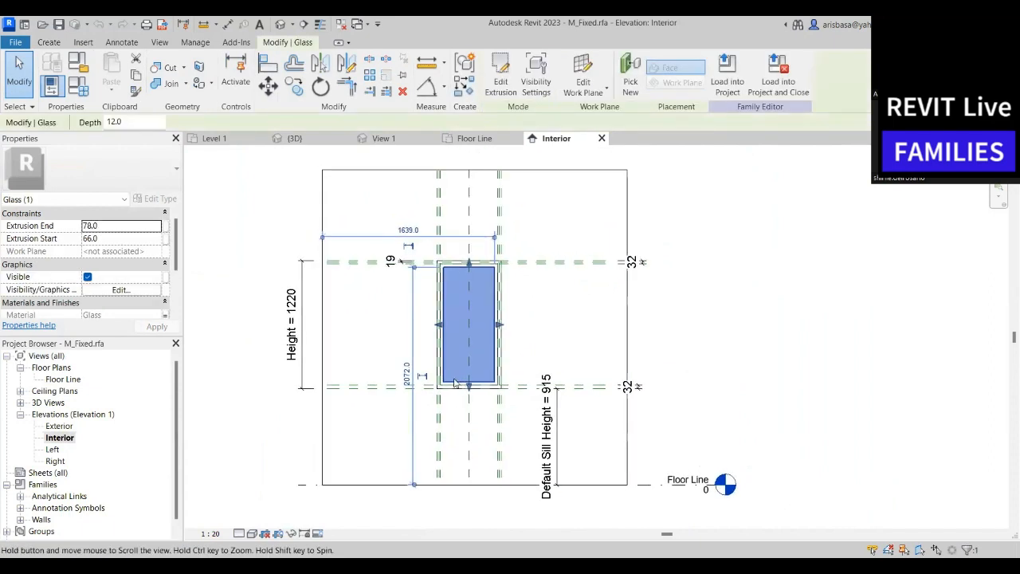
scroll(495, 404, up, 1)
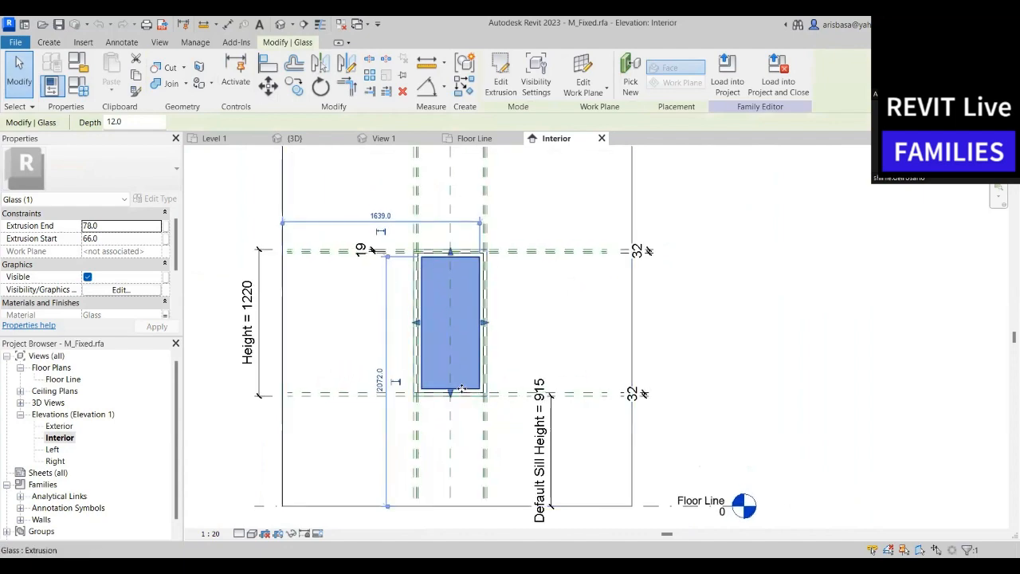
middle_drag(462, 410, 480, 425)
scroll(474, 416, up, 1)
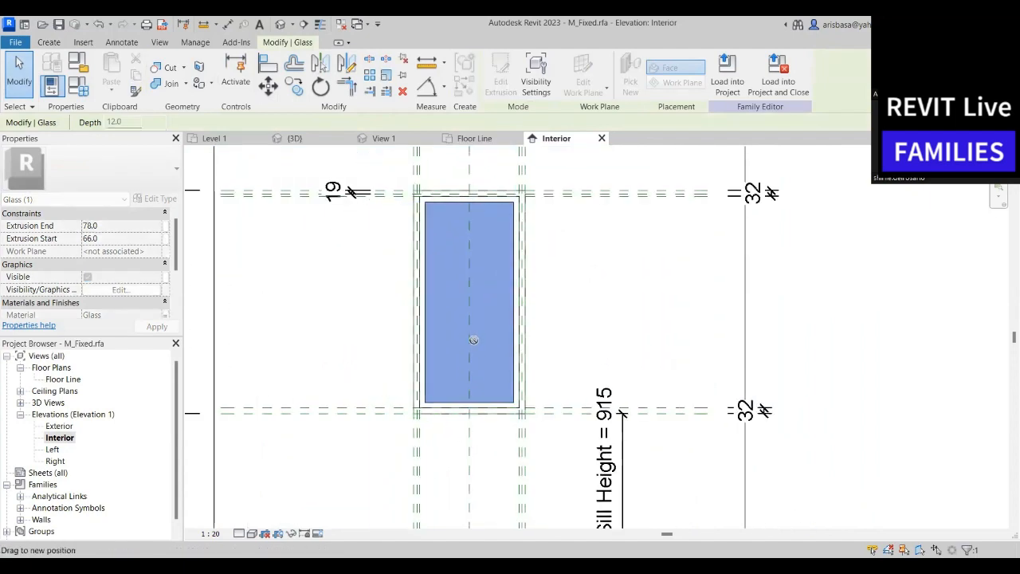
drag(474, 340, 472, 340)
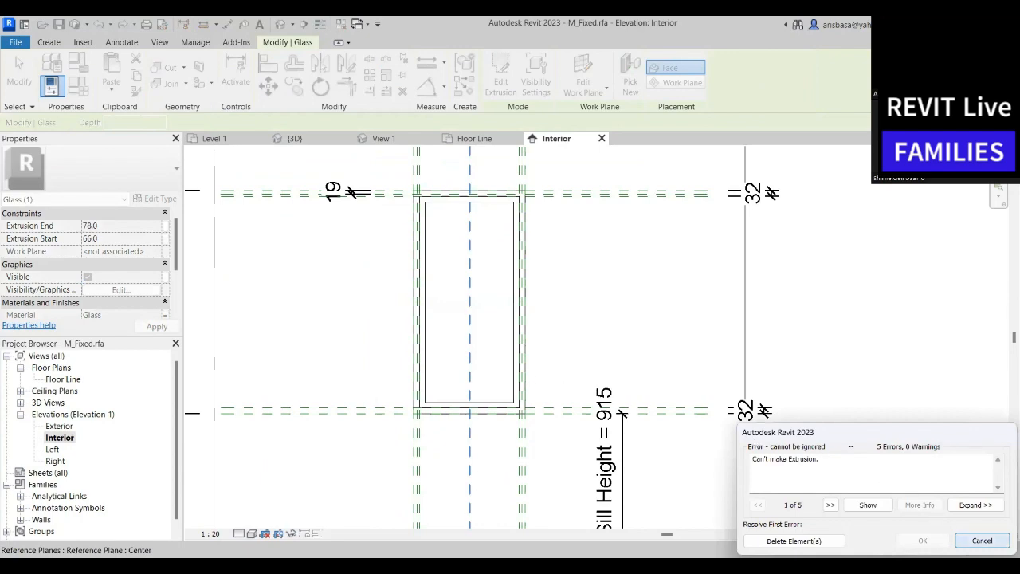
key(Escape)
click(491, 366)
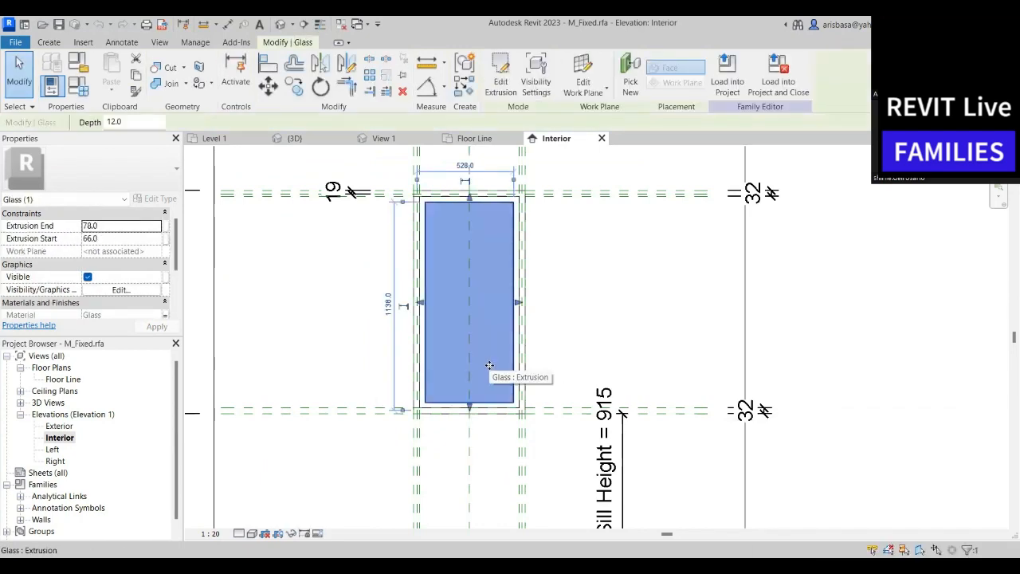
key(Escape)
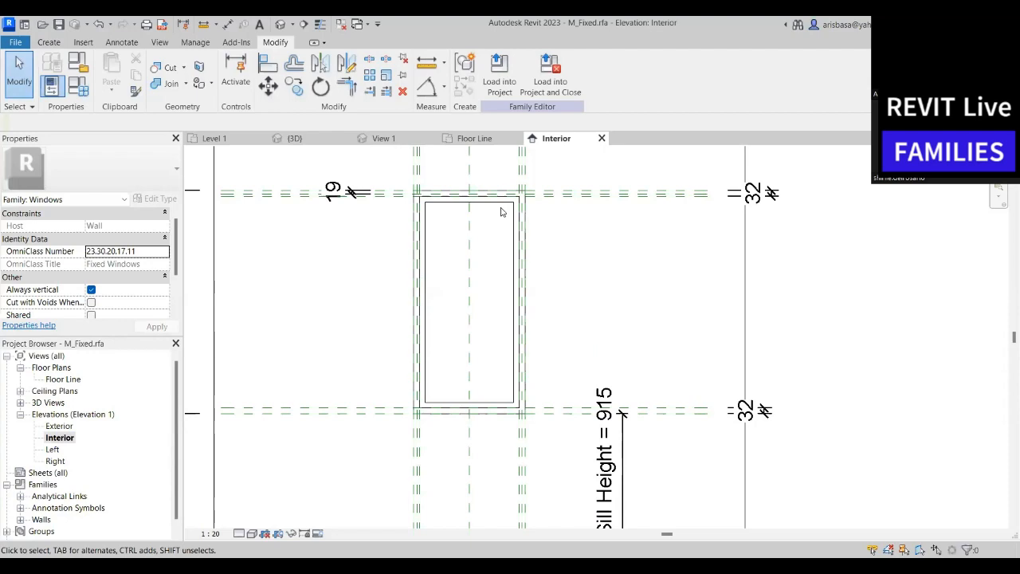
Check the placed window in the project's 3D view, and open the window family's View 1 in an isometric orientation
click(311, 139)
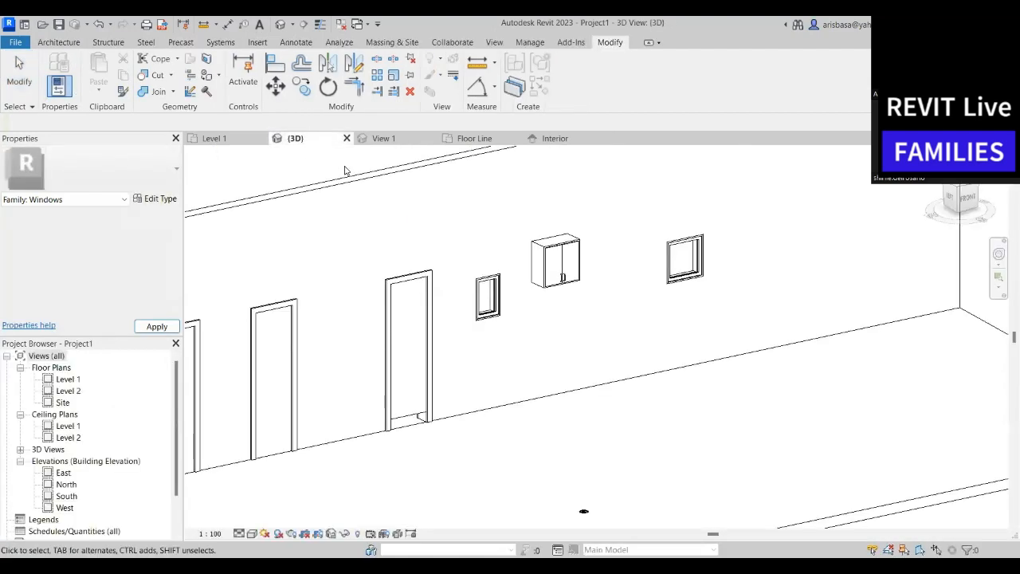
scroll(491, 301, up, 2)
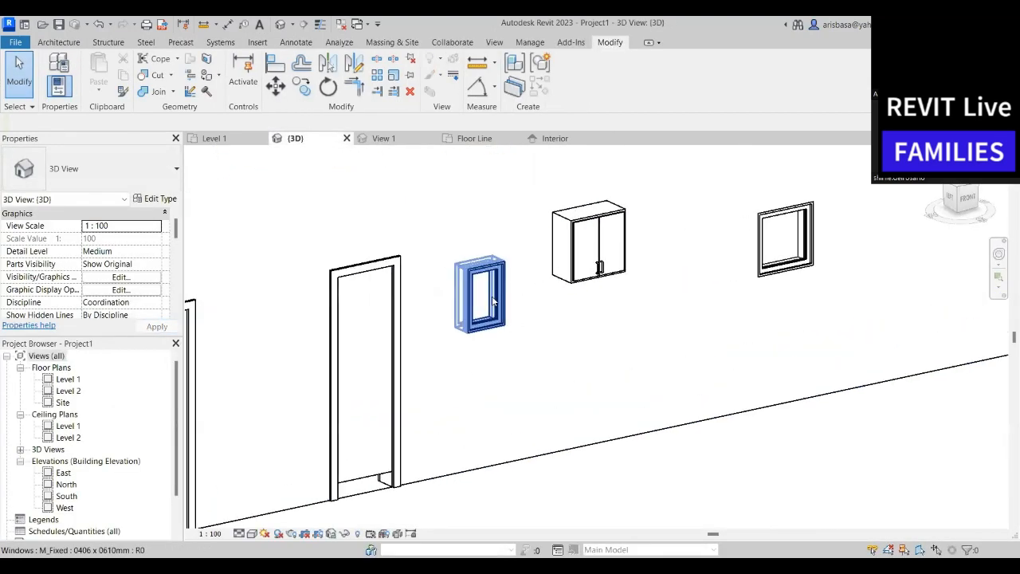
click(381, 138)
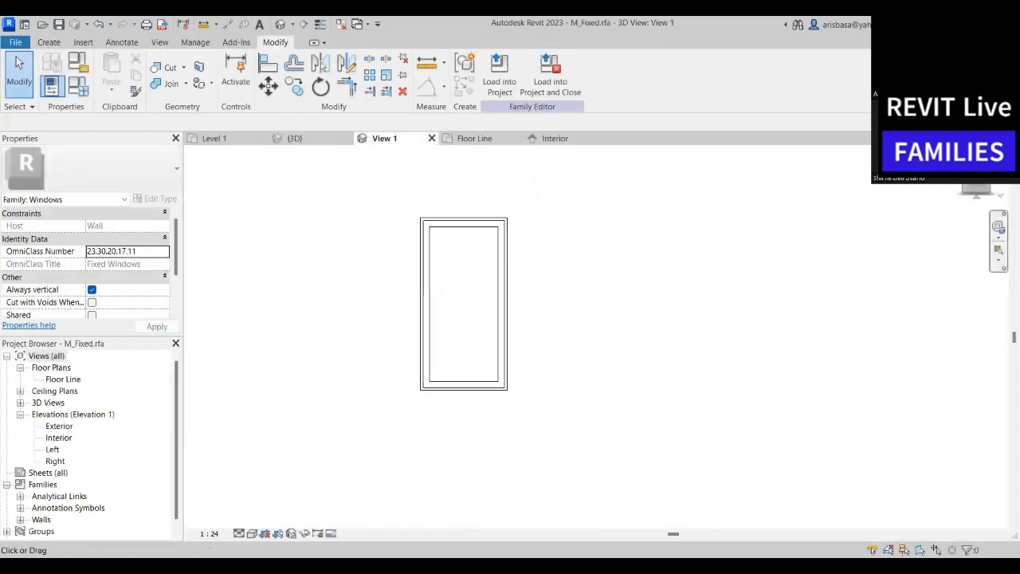
click(990, 166)
middle_drag(396, 325, 529, 362)
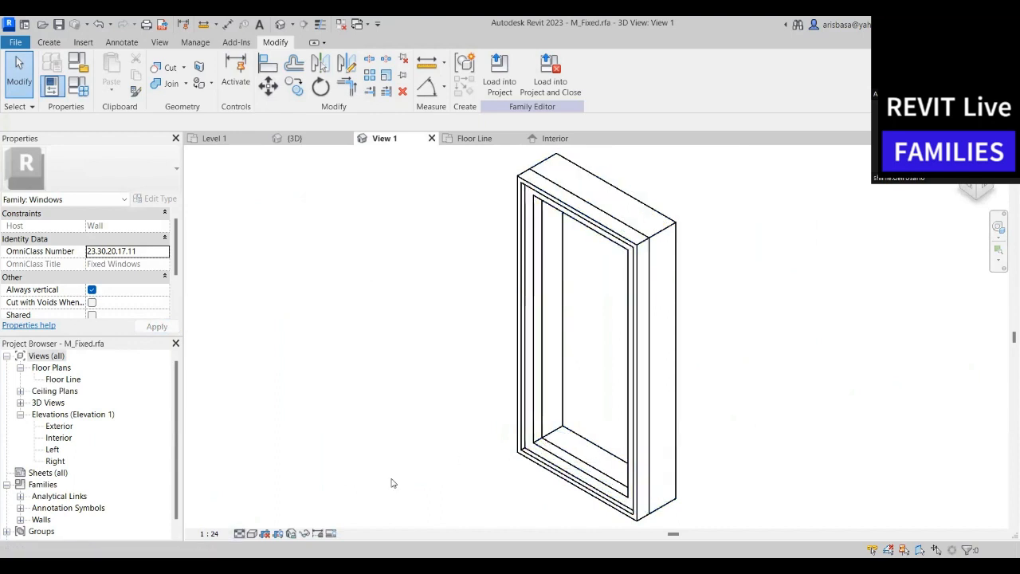
Set the family's 3D view to the Shaded visual style and examine the frame from both sides
click(239, 533)
click(252, 533)
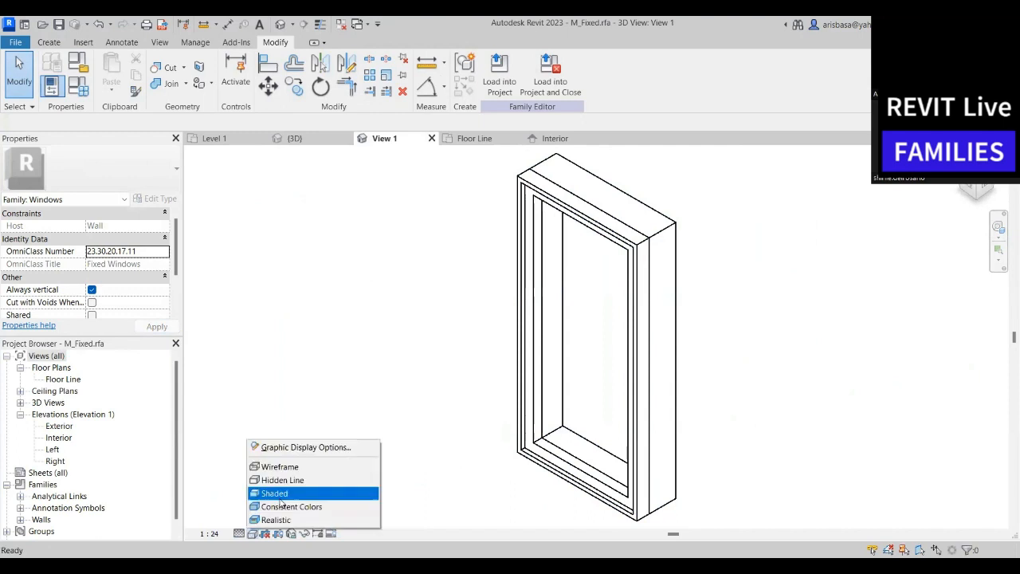
click(281, 494)
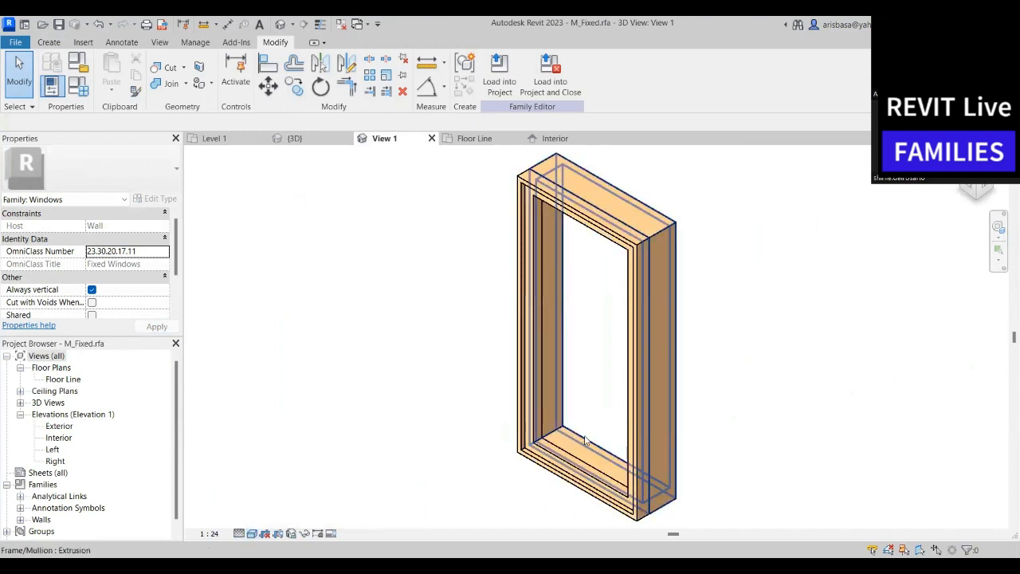
shift+middle_drag(580, 450, 790, 401)
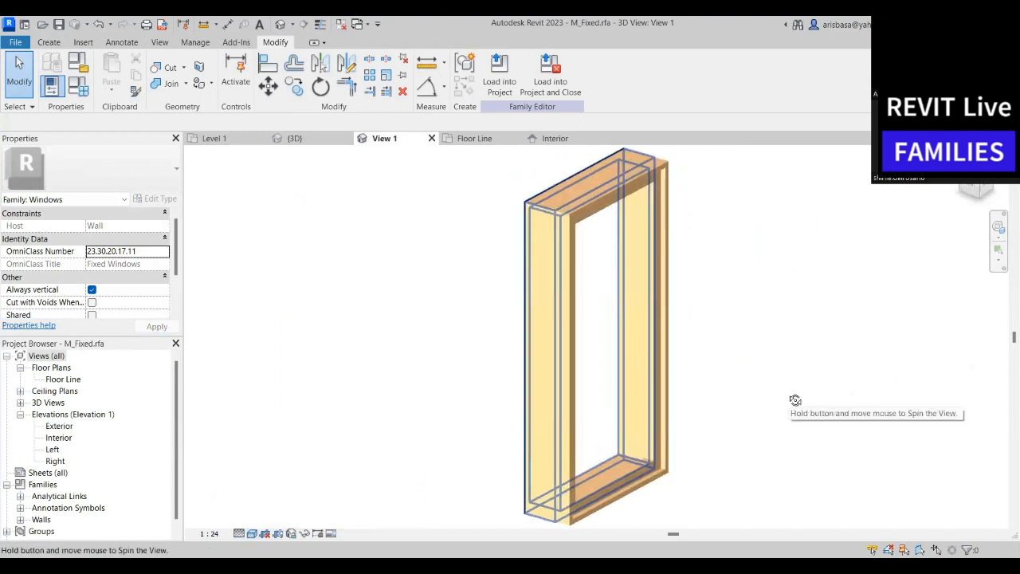
shift+middle_drag(739, 421, 633, 405)
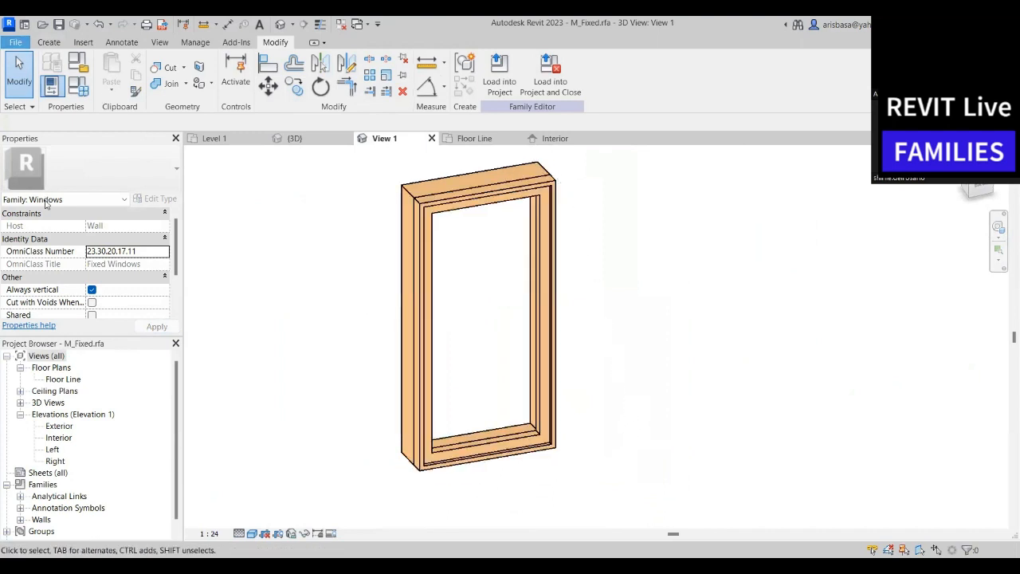
Save the edited window family as "Window no glass" in the INFOCUS 2023 folder
click(16, 42)
mouse_move(51, 227)
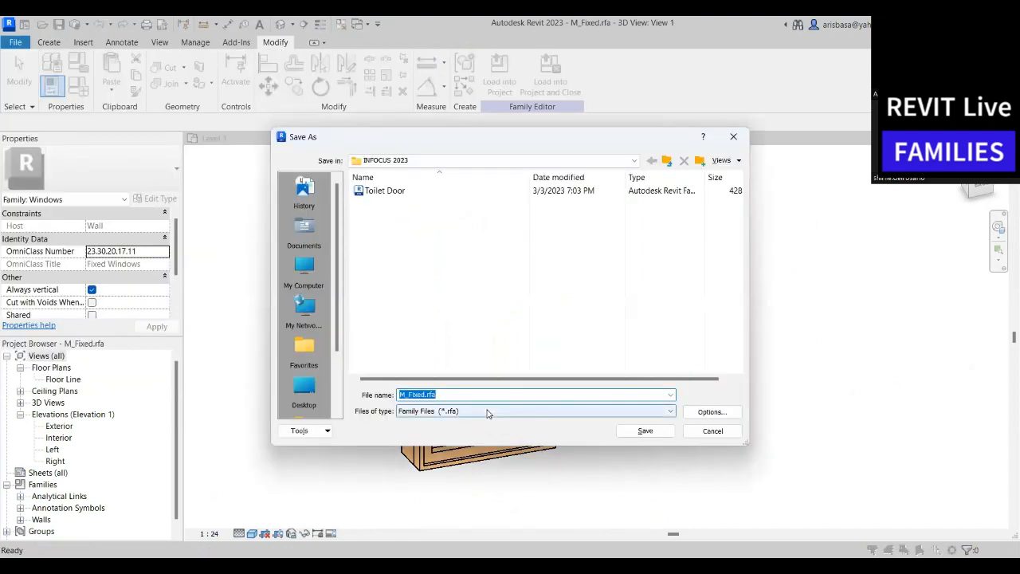
text(Window no glass)
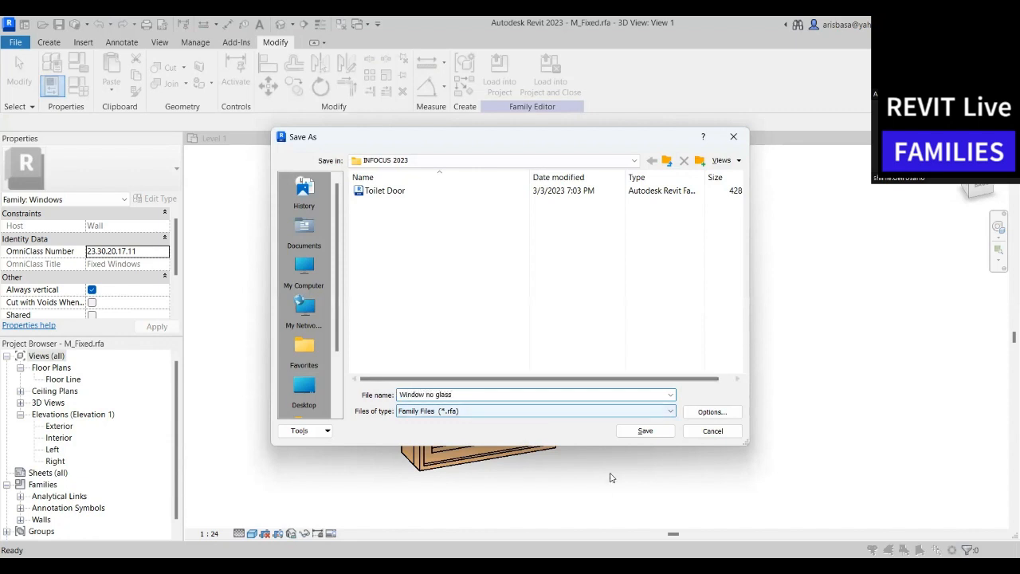
click(646, 430)
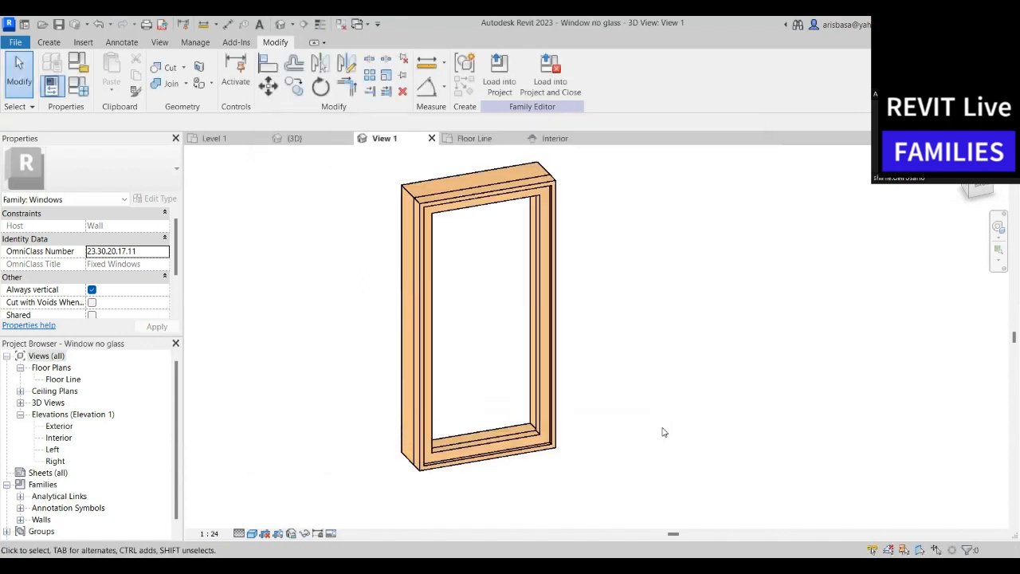
Load the family into the project, close it, and place a Window no glass 0406 x 0610mm in the long wall on Level 1
click(551, 80)
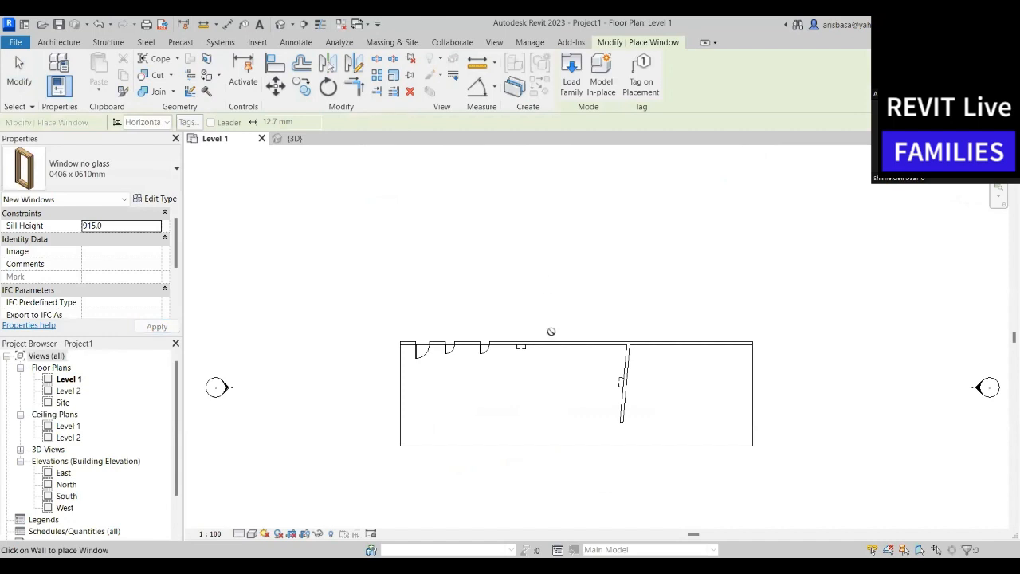
scroll(555, 347, up, 2)
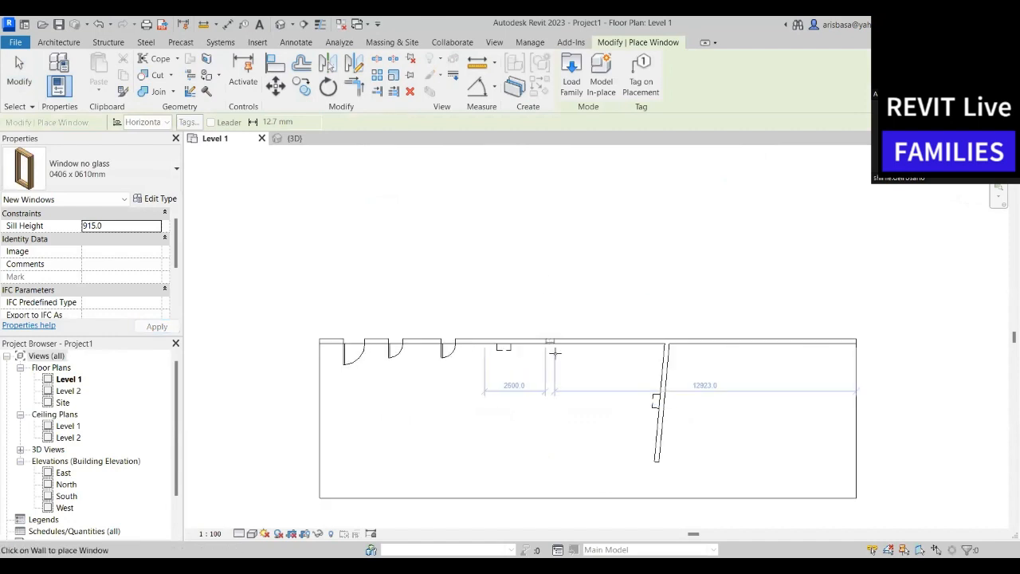
click(560, 357)
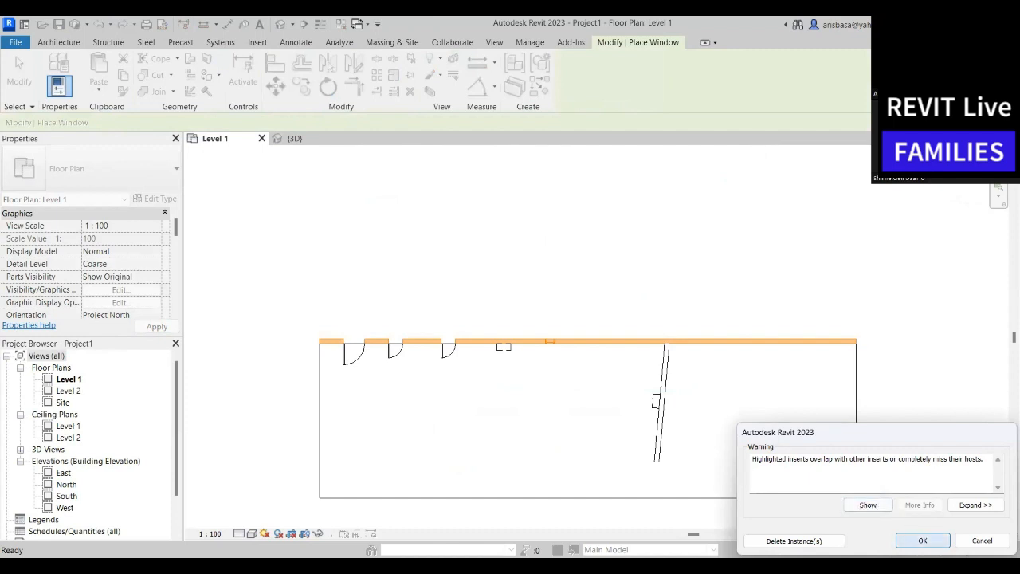
click(923, 540)
key(Escape)
key(Escape)
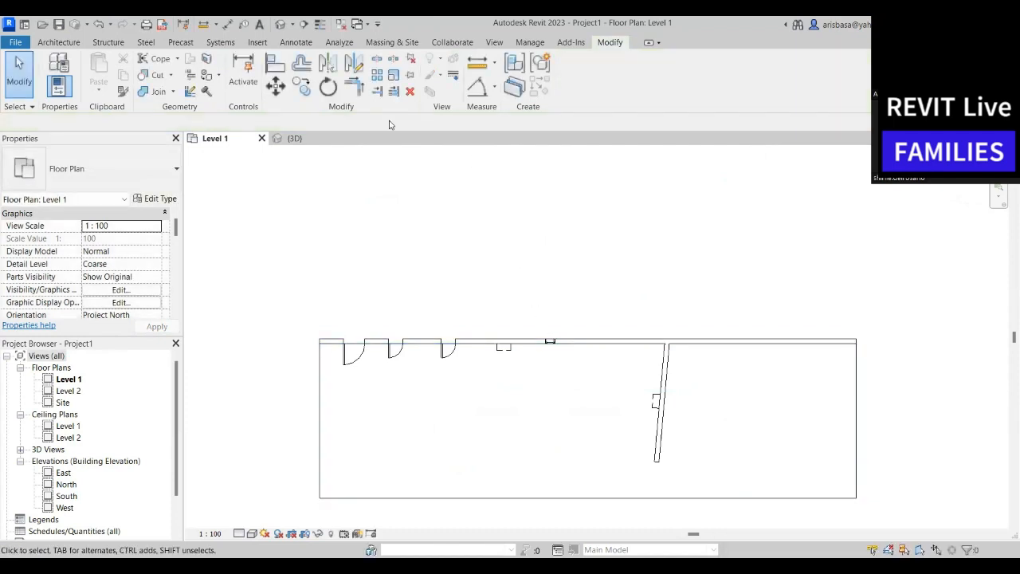
In the project's 3D view, move the new window along the wall clear of the overlapping M_Fixed window, at about 1040 mm sill height
click(285, 138)
scroll(665, 358, down, 1)
middle_drag(746, 323, 586, 312)
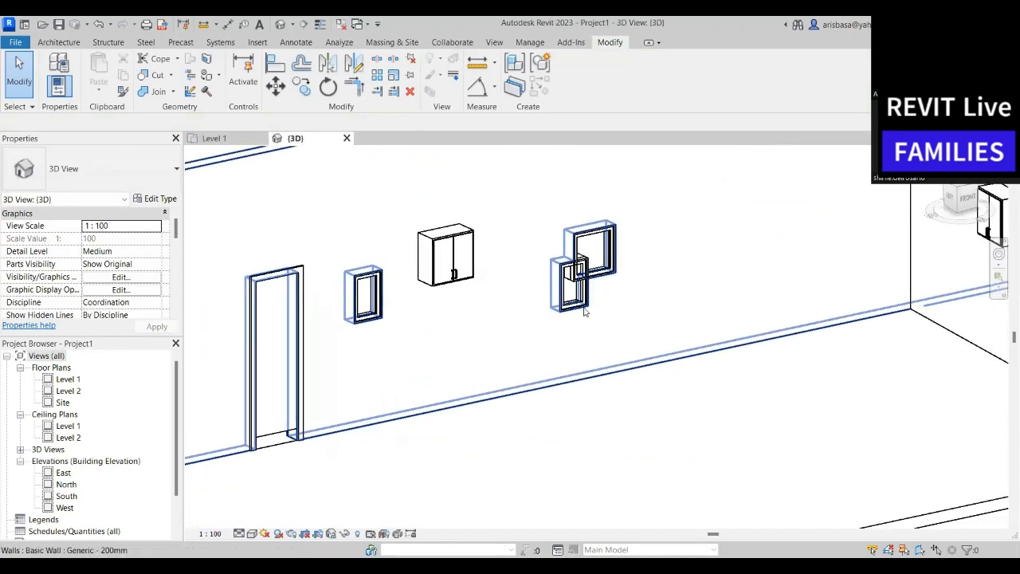
scroll(585, 312, up, 1)
drag(544, 308, 692, 265)
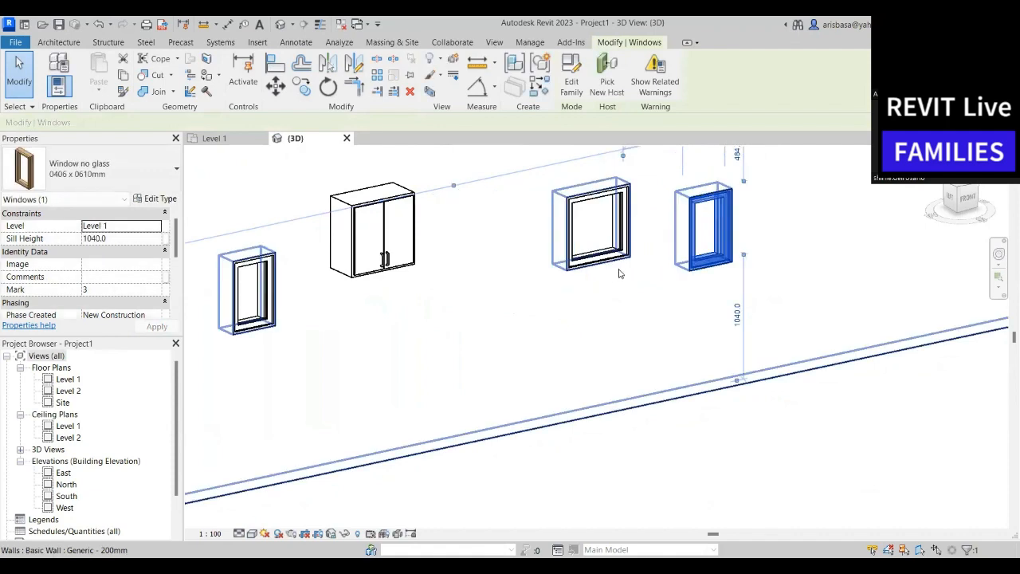
middle_drag(616, 249, 561, 271)
key(Escape)
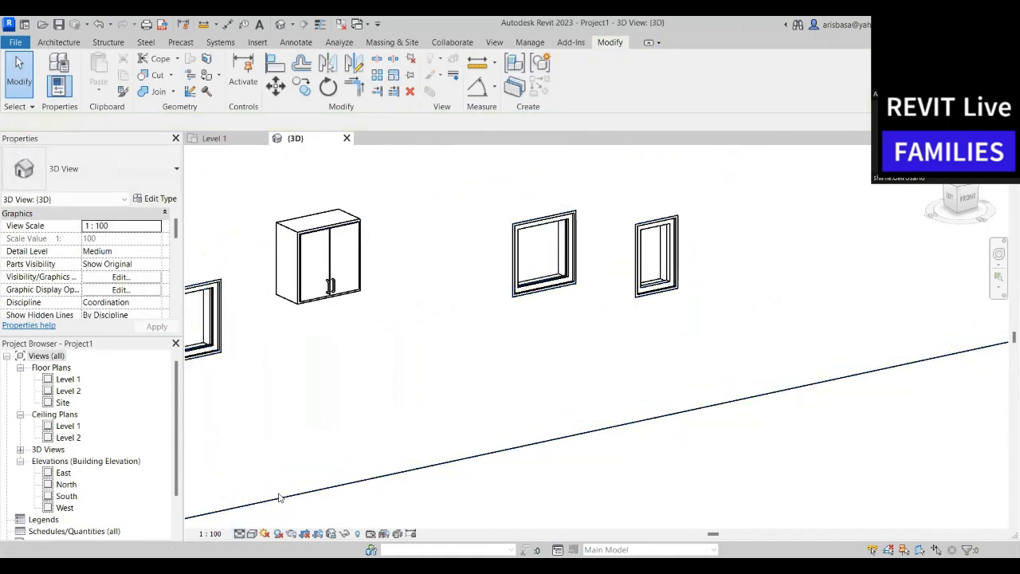
Set the project's 3D view to Shaded and compare the glazed M_Fixed window with the Window no glass beside it
click(252, 533)
click(280, 488)
scroll(669, 287, up, 5)
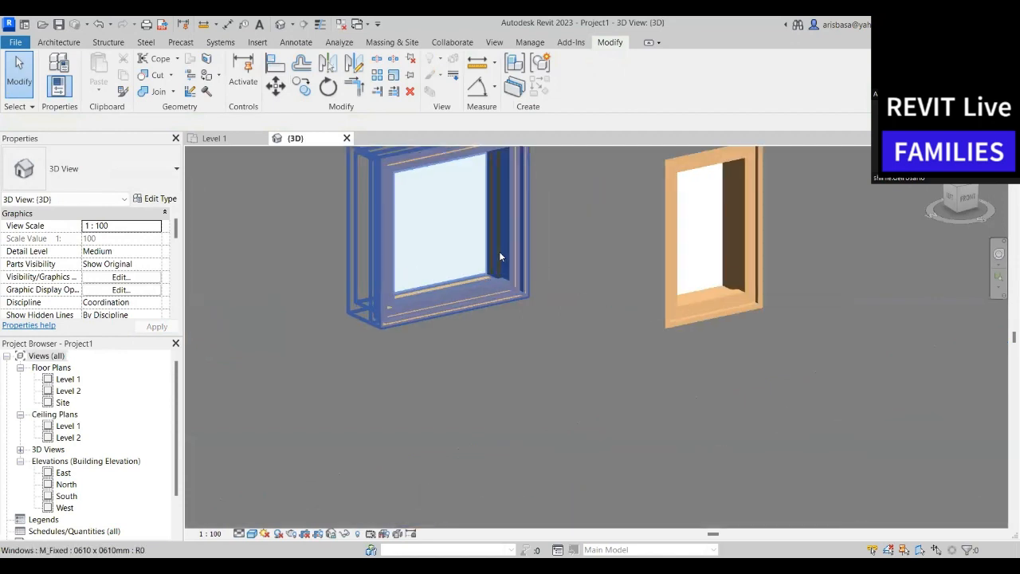
scroll(501, 257, up, 2)
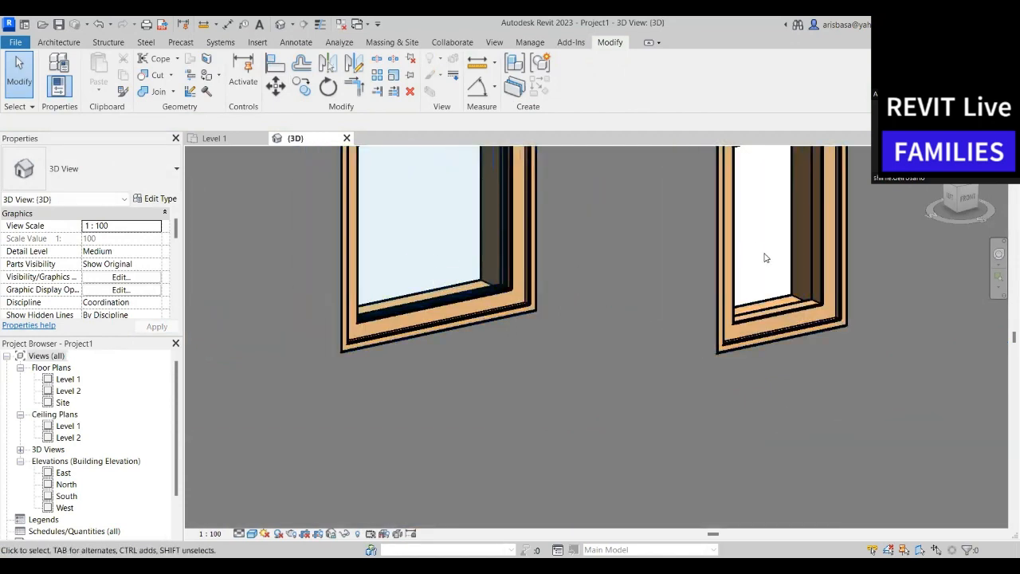
scroll(762, 263, down, 4)
shift+middle_drag(758, 274, 213, 510)
scroll(450, 333, up, 4)
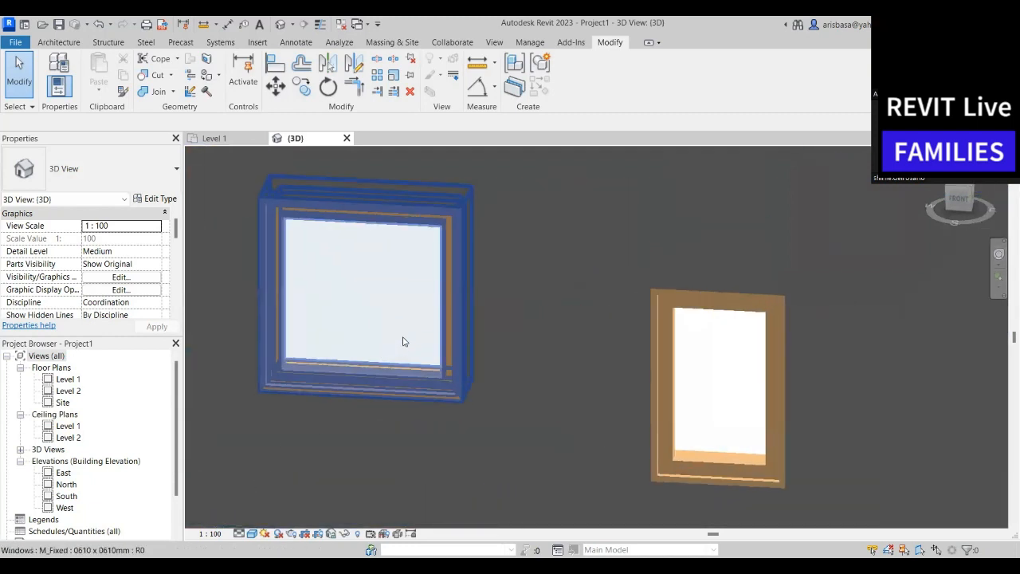
scroll(654, 406, down, 5)
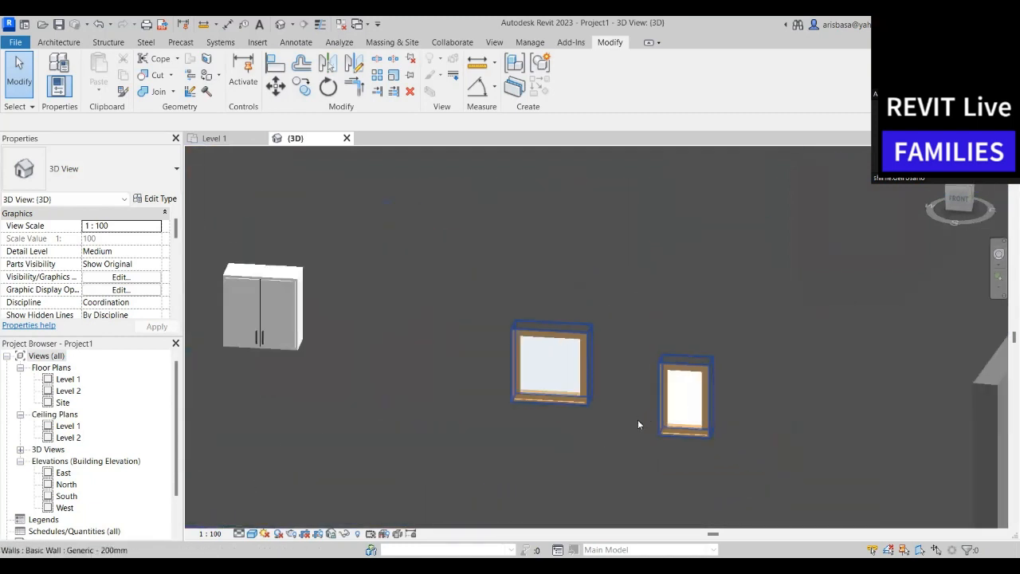
Examine the whole model from several angles, including the doors, windows and cabinets hosted on the walls
shift+middle_drag(638, 419, 437, 339)
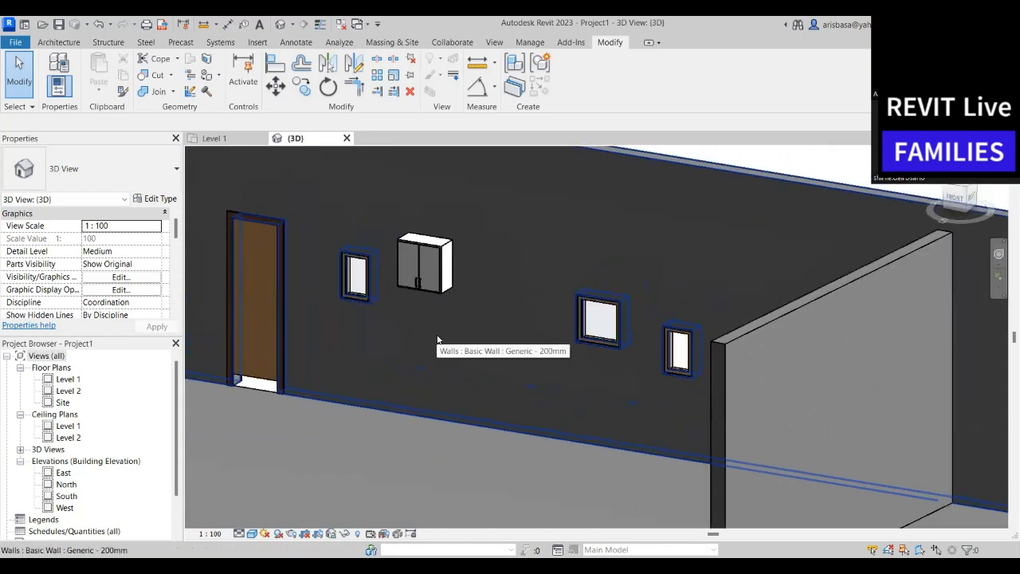
scroll(446, 343, down, 4)
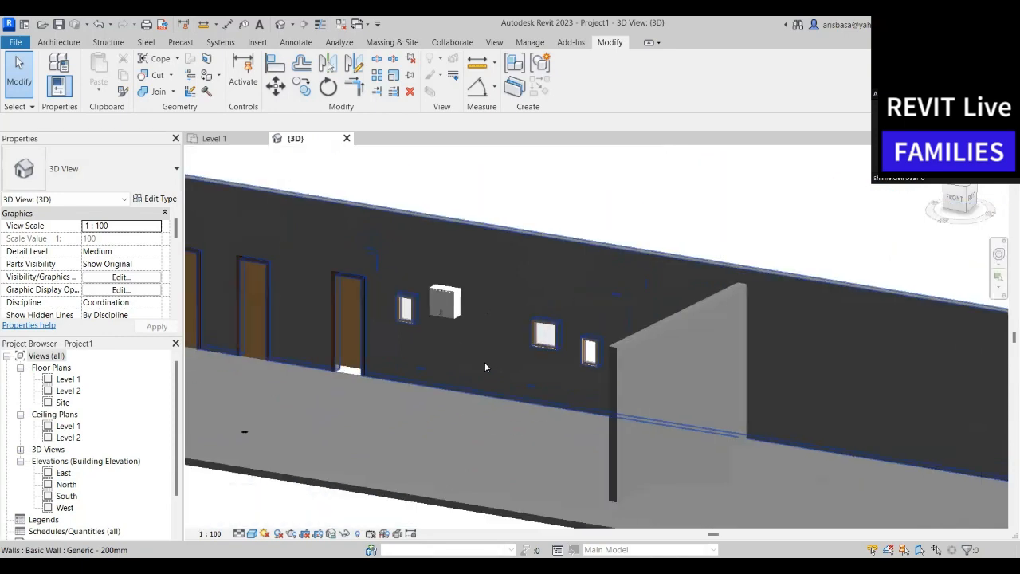
scroll(466, 370, up, 2)
shift+middle_drag(463, 376, 611, 423)
scroll(611, 423, down, 3)
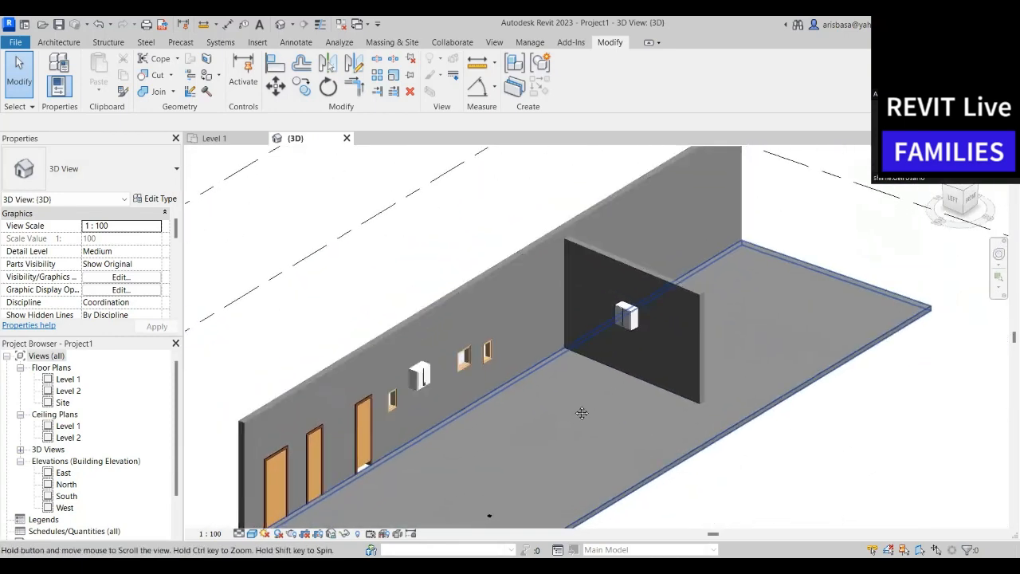
scroll(586, 411, up, 2)
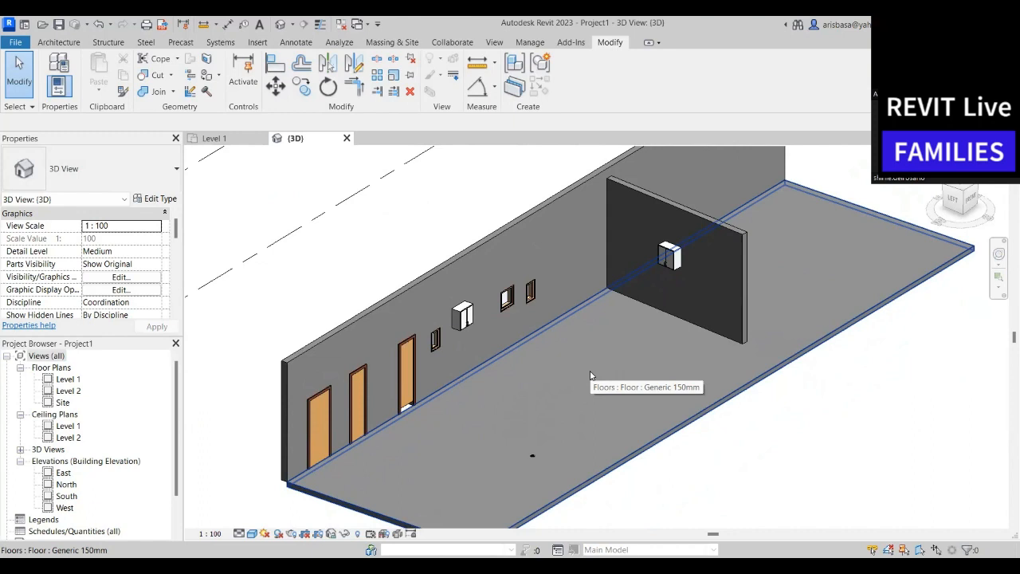
scroll(591, 376, down, 1)
middle_drag(582, 410, 484, 464)
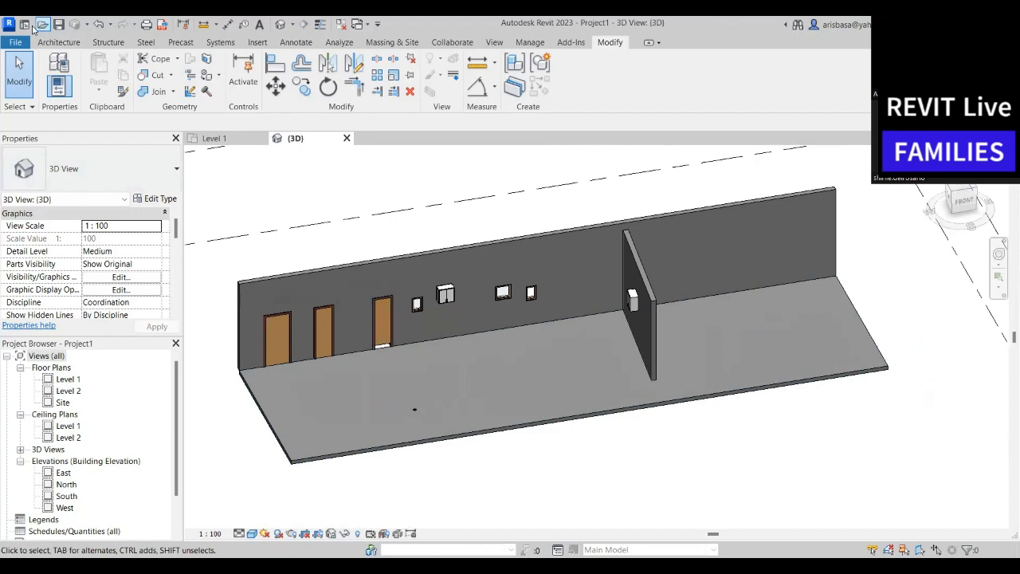
Open the Sample Architecture Family table from the recent families on the Home page
click(25, 24)
scroll(494, 335, down, 3)
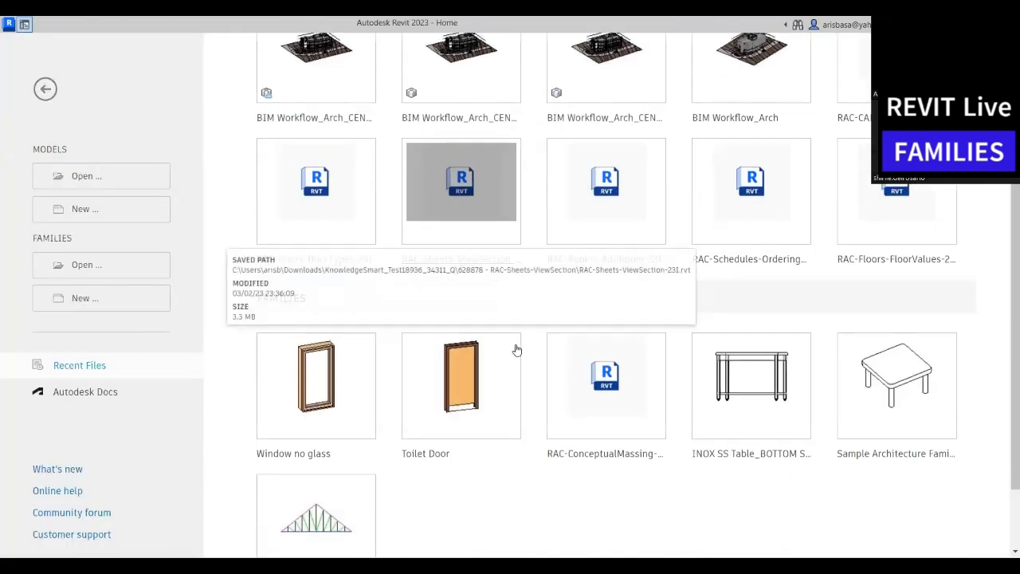
scroll(677, 394, down, 1)
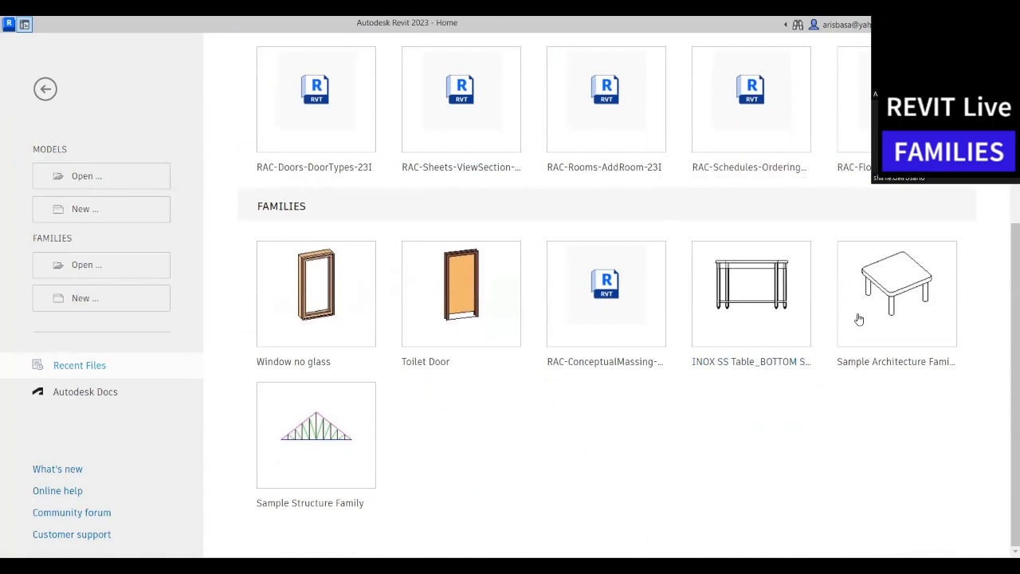
click(887, 363)
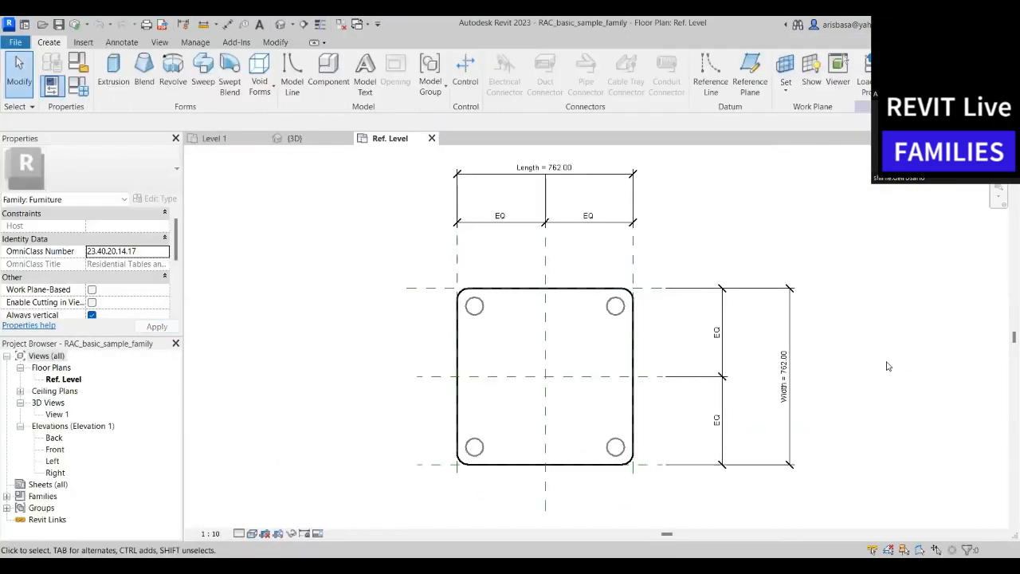
Examine the table plan in the Ref. Level view and inspect its Left reference plane
scroll(496, 313, down, 2)
middle_drag(446, 332, 333, 298)
scroll(438, 264, down, 1)
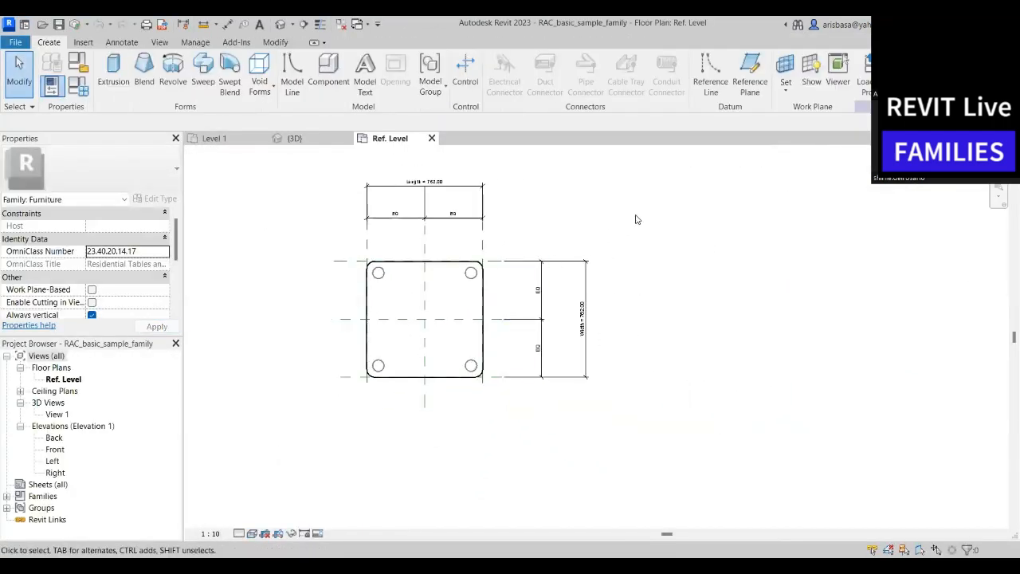
mouse_move(649, 232)
middle_down()
mouse_move(663, 273)
mouse_move(683, 275)
middle_up()
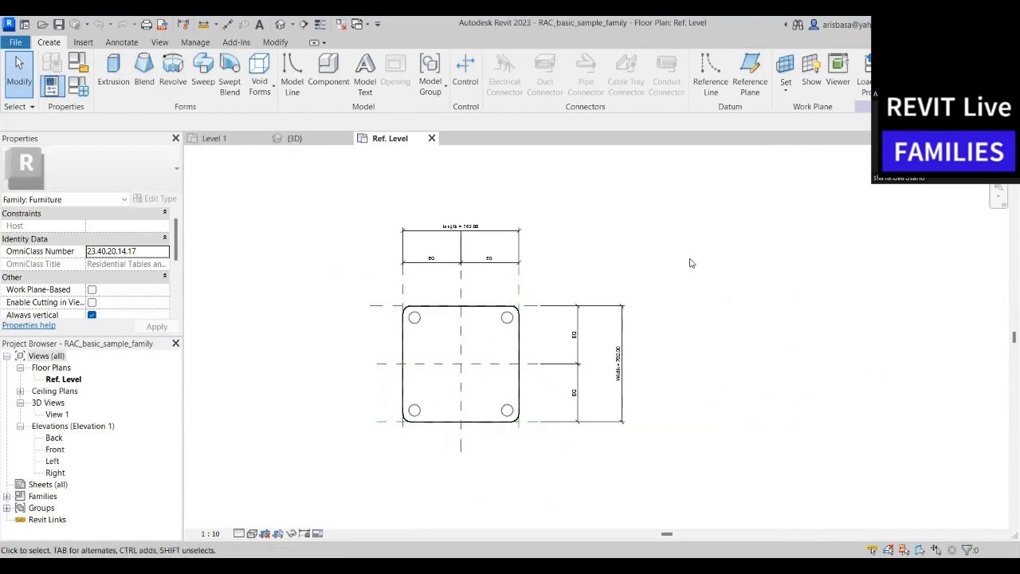
scroll(361, 396, up, 2)
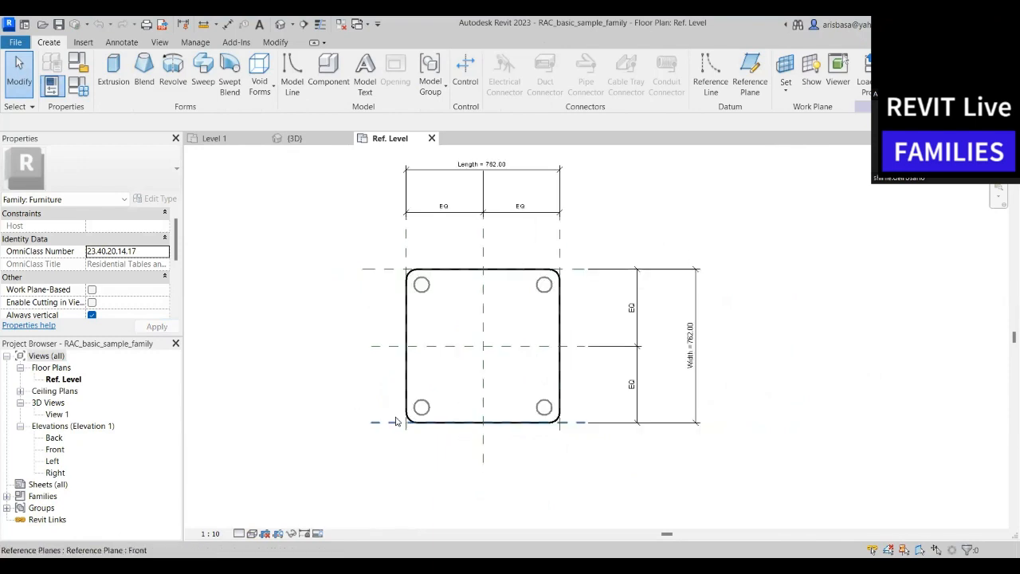
middle_drag(364, 358, 382, 376)
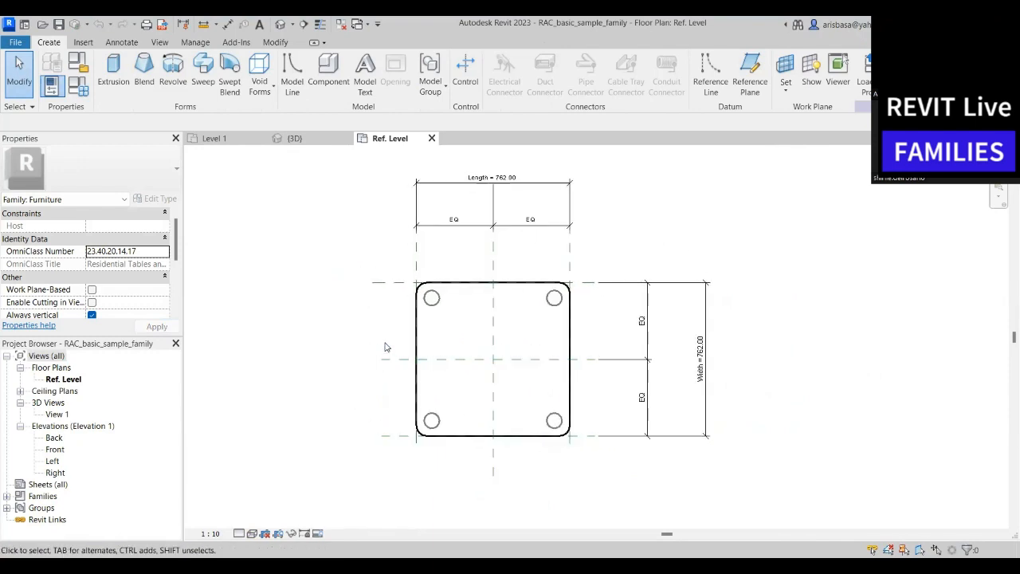
click(416, 269)
scroll(430, 284, down, 1)
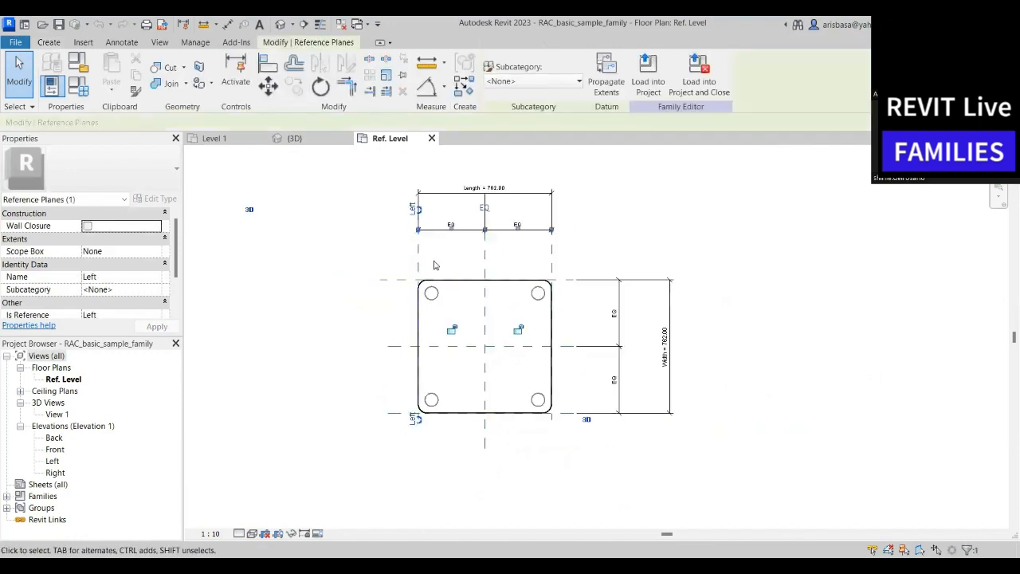
middle_drag(440, 285, 440, 303)
scroll(440, 302, down, 1)
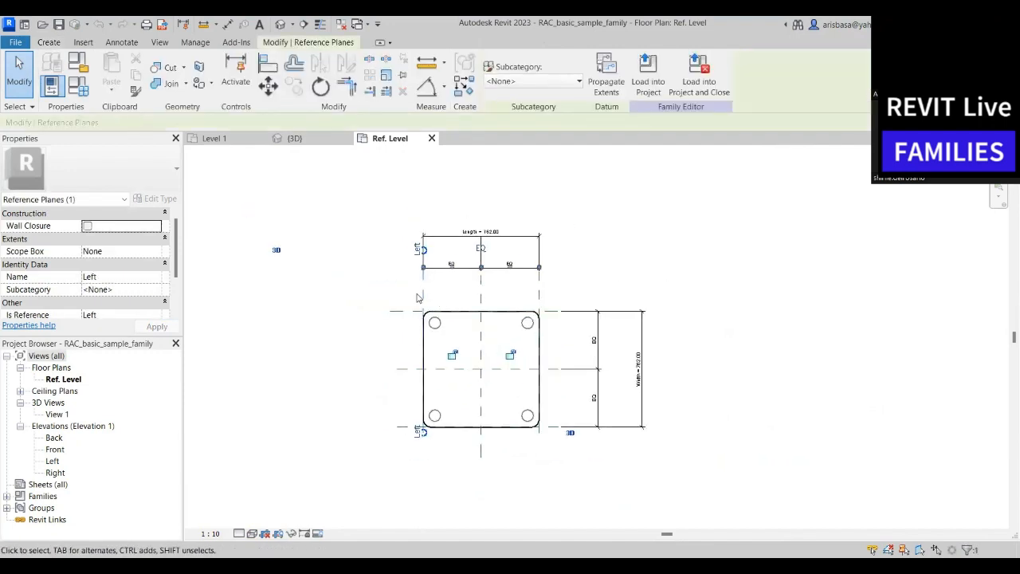
drag(422, 290, 370, 296)
key(Escape)
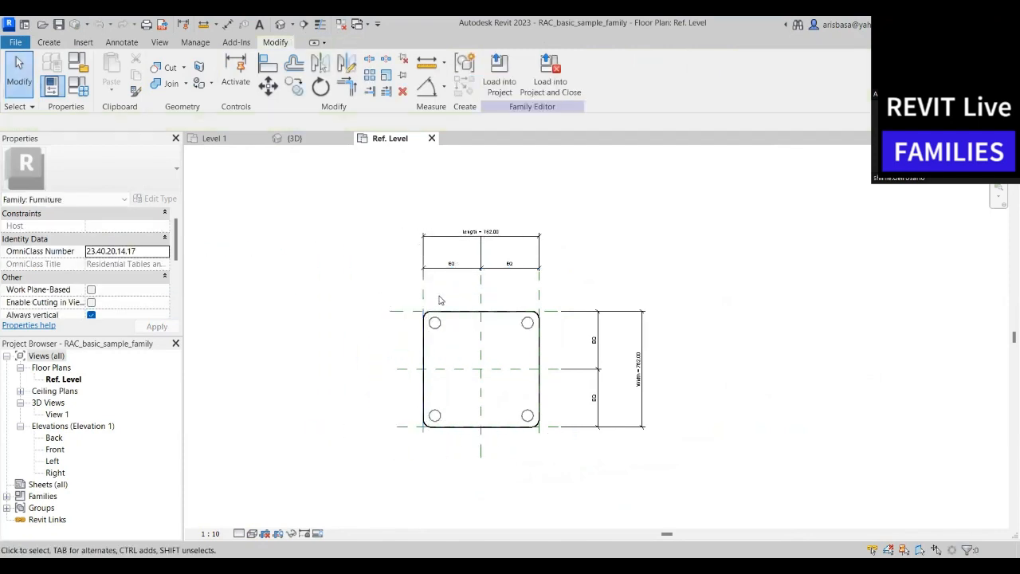
Inspect the Right reference plane along the table's edge, then clear the selection
click(540, 287)
scroll(542, 286, up, 1)
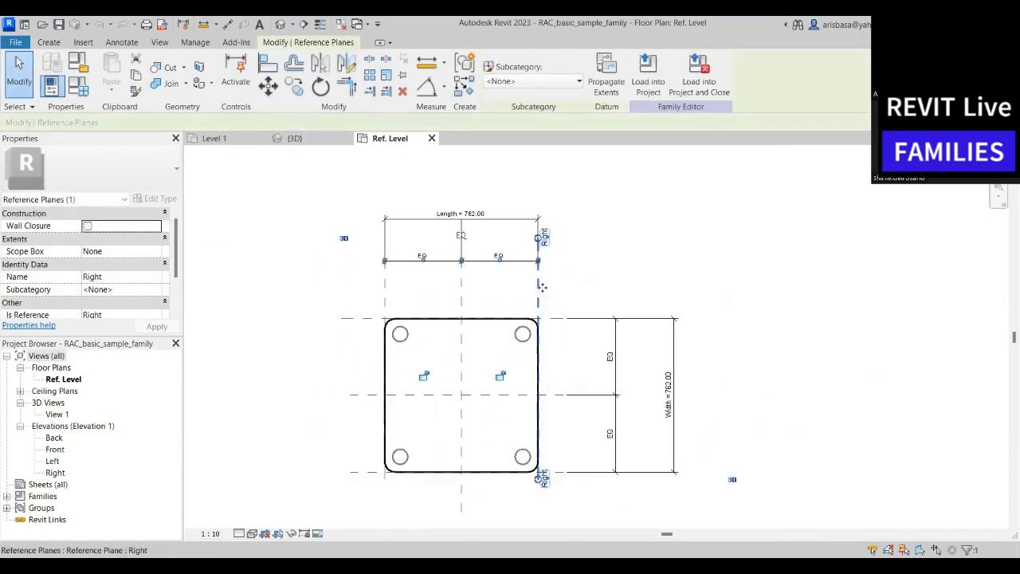
scroll(543, 288, up, 1)
mouse_move(541, 288)
mouse_down()
mouse_move(618, 299)
mouse_move(545, 297)
mouse_up()
key(Escape)
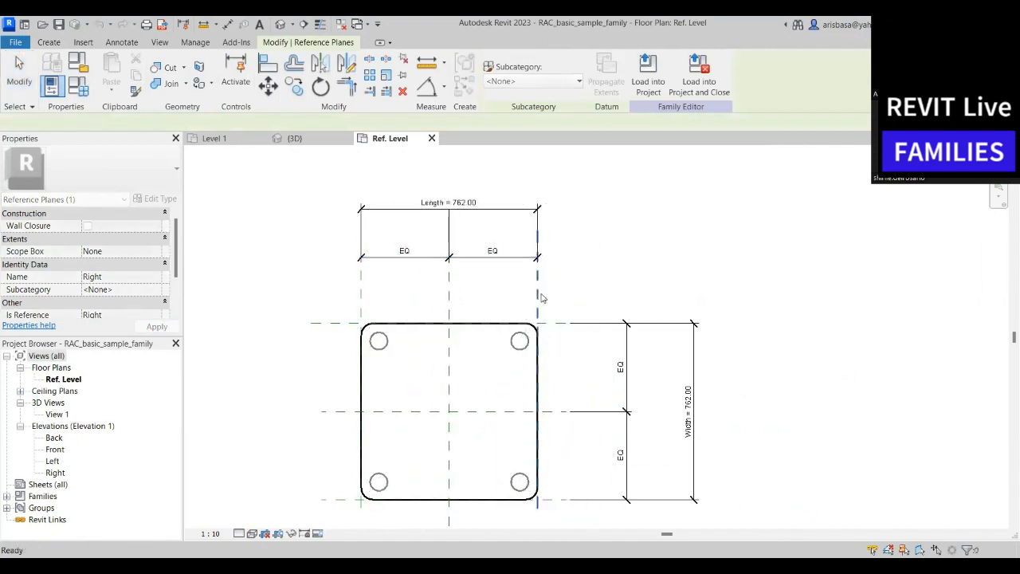
key(Escape)
scroll(345, 309, down, 1)
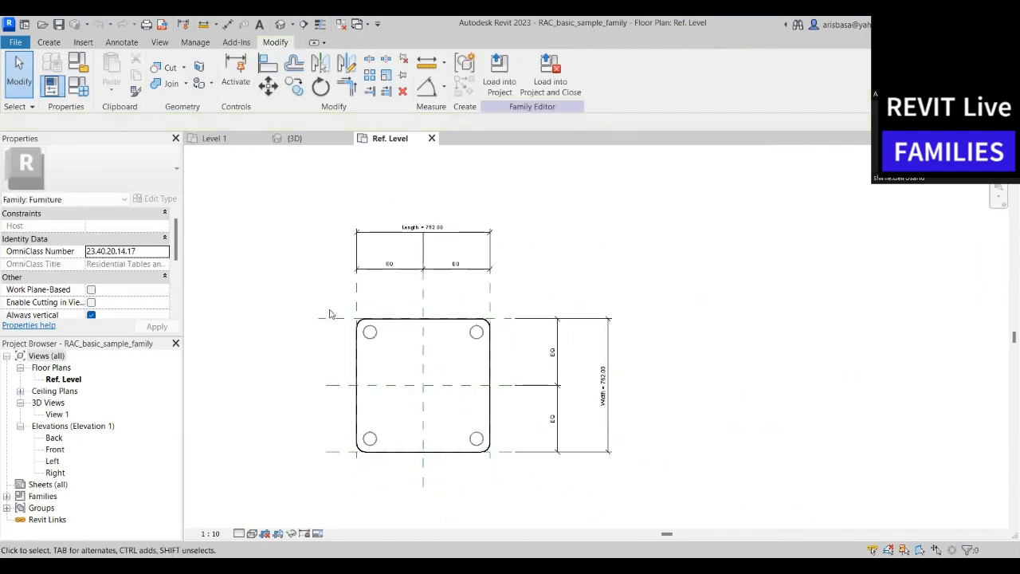
Inspect the Back and Front reference planes of the table one after the other
click(333, 317)
click(334, 317)
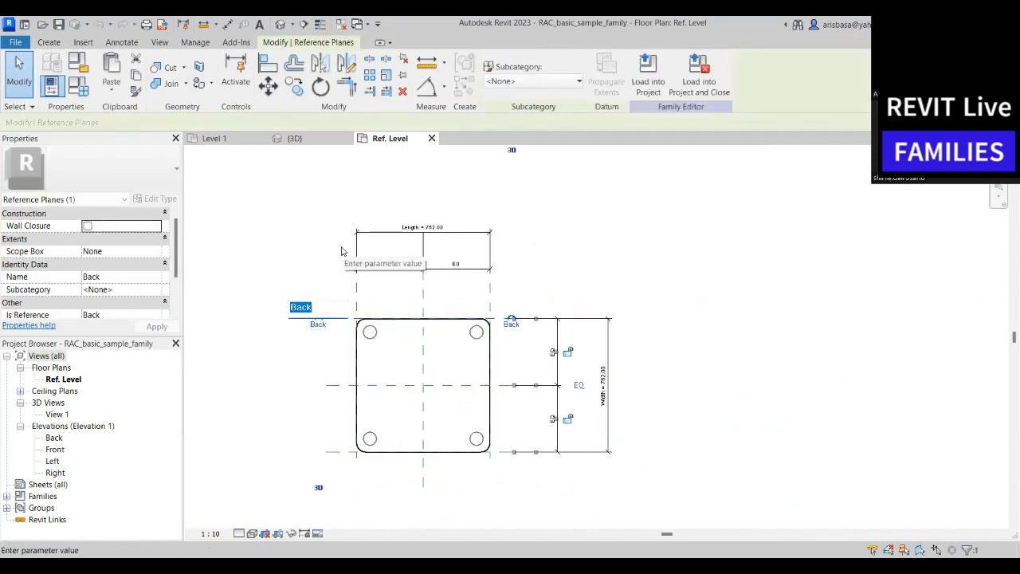
key(Escape)
key(Escape)
click(335, 454)
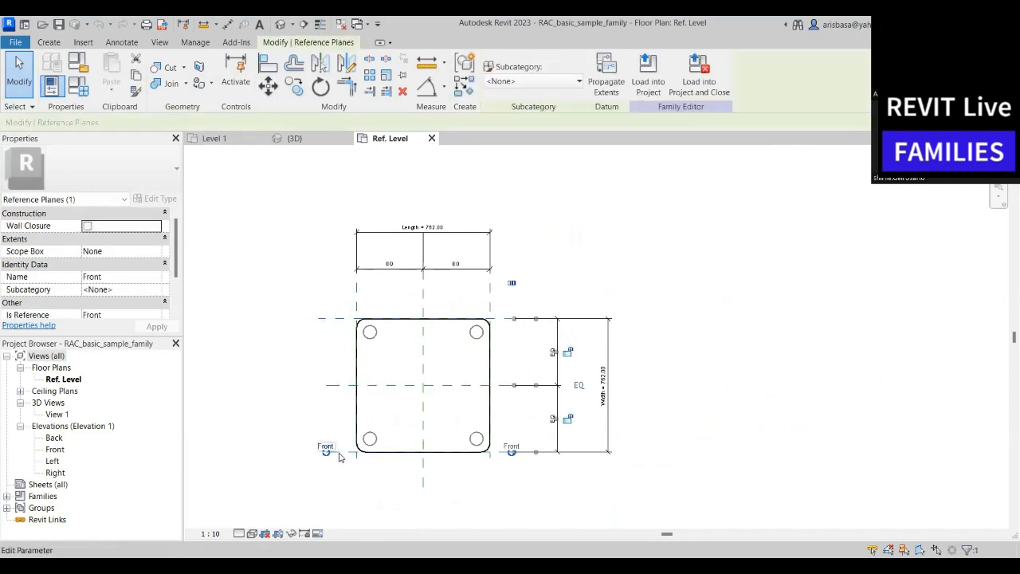
drag(344, 452, 347, 483)
key(Escape)
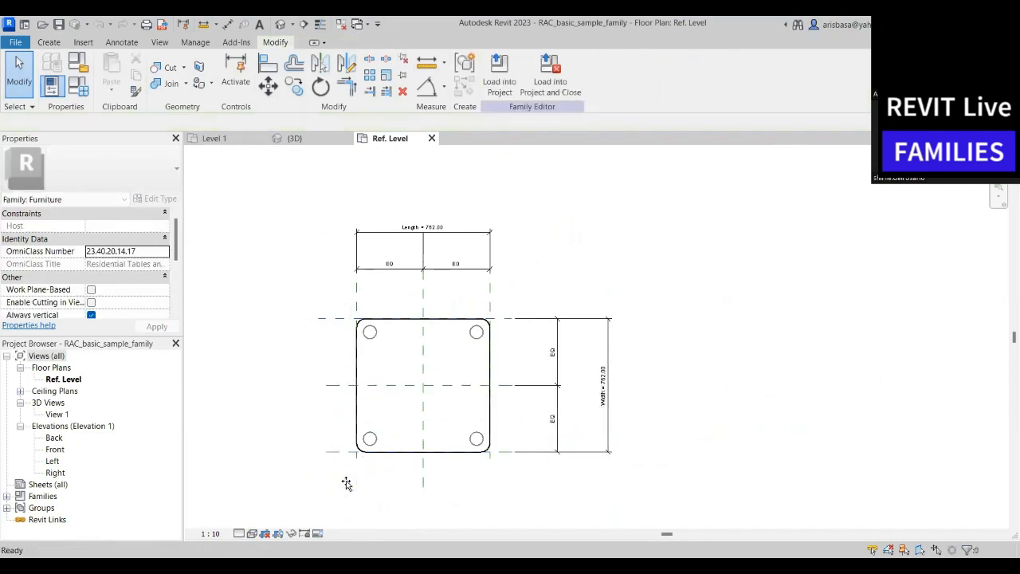
Inspect the Center (Front/Back) reference plane and the masking region that outlines the tabletop
scroll(473, 410, up, 2)
mouse_move(474, 409)
middle_down()
mouse_move(462, 370)
mouse_move(471, 315)
mouse_move(483, 398)
middle_up()
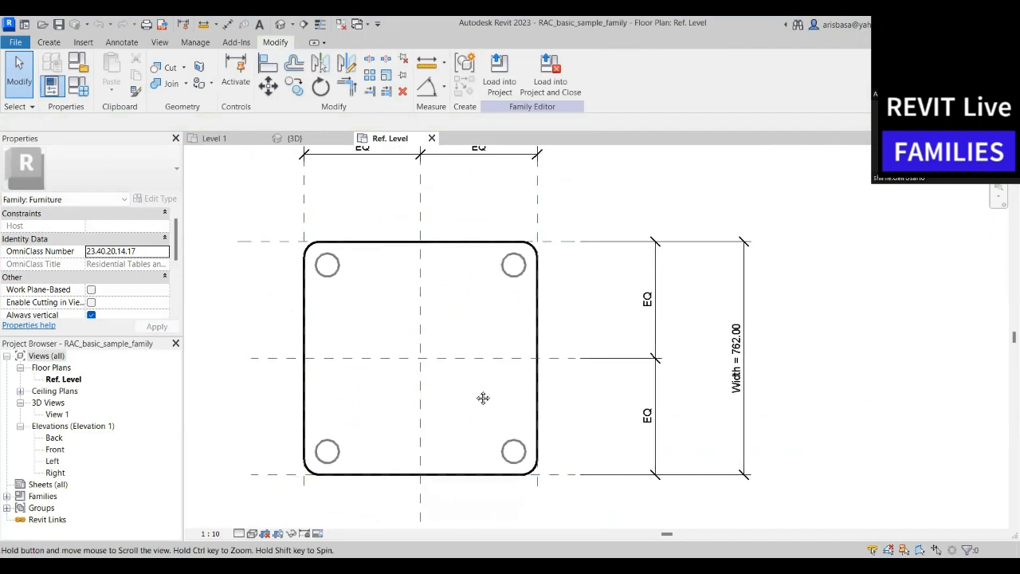
scroll(478, 391, down, 2)
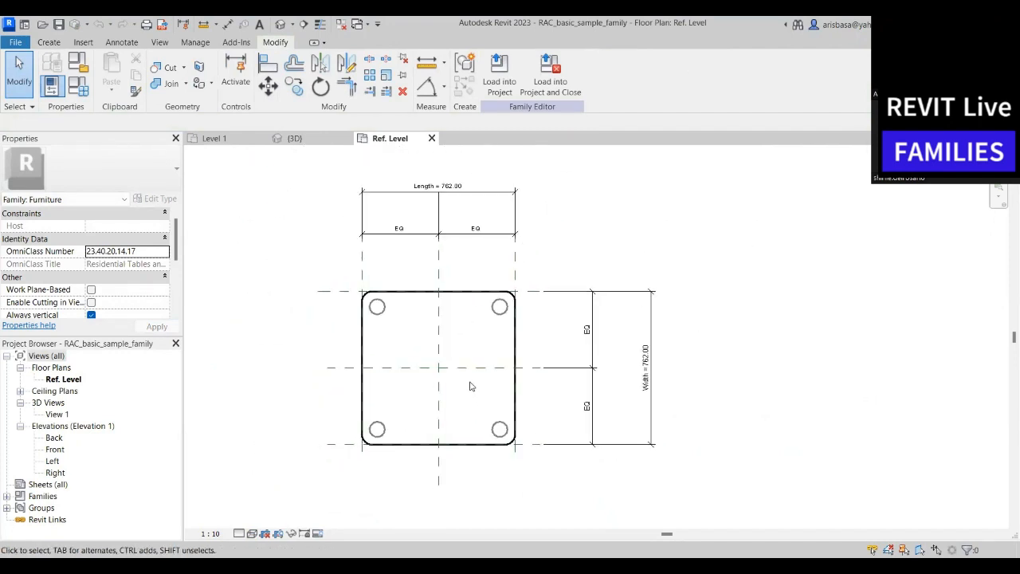
click(489, 365)
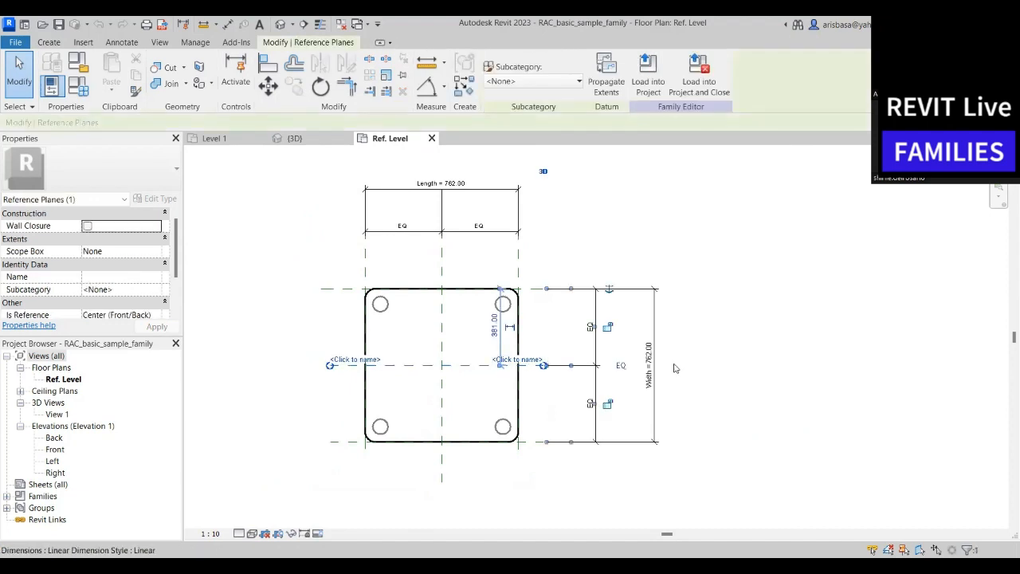
click(691, 368)
click(486, 365)
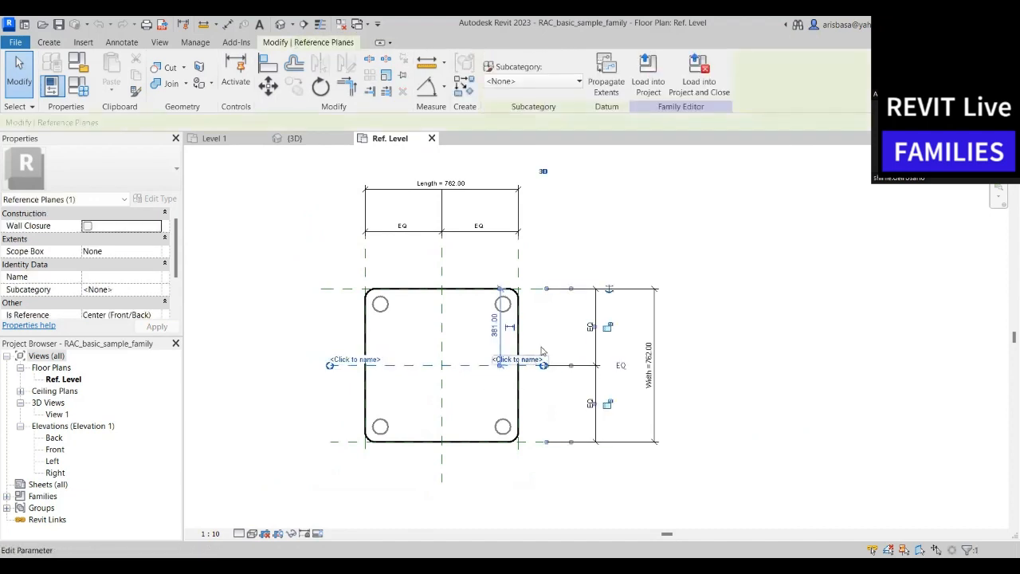
click(479, 308)
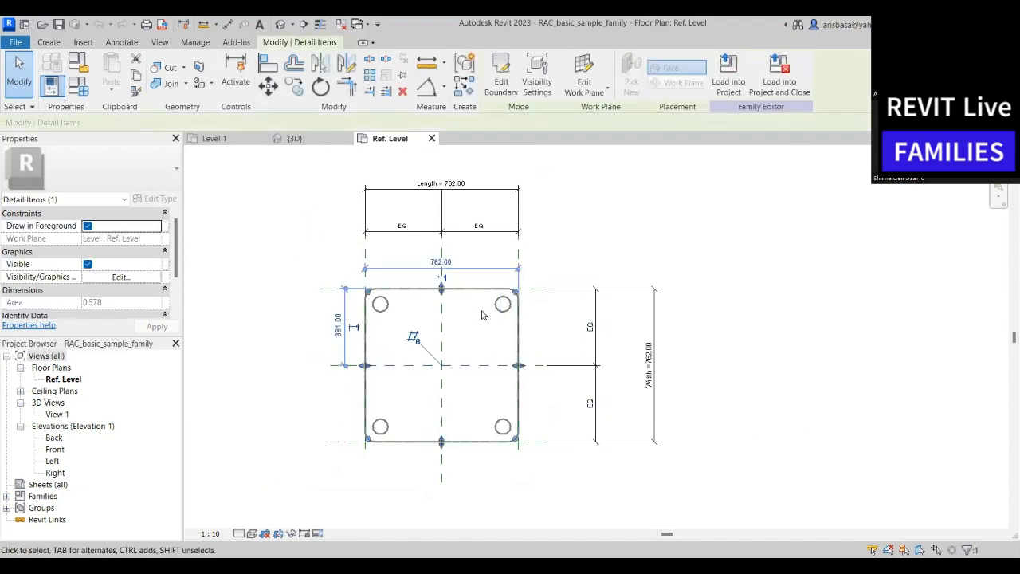
click(709, 342)
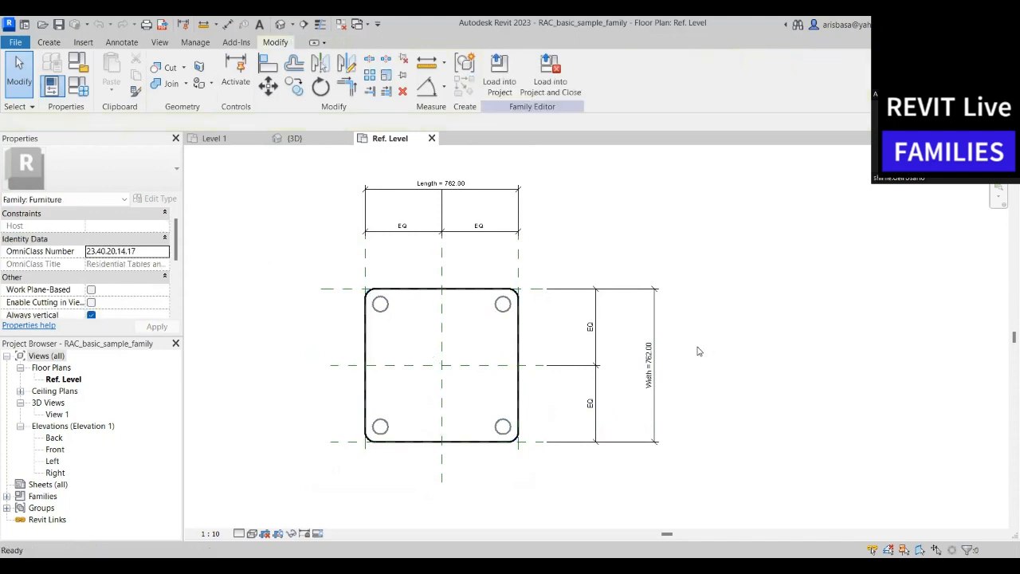
Inspect the extrusion that forms the four round table legs, then deselect it
scroll(704, 362, down, 1)
middle_drag(704, 362, 713, 362)
scroll(705, 356, up, 1)
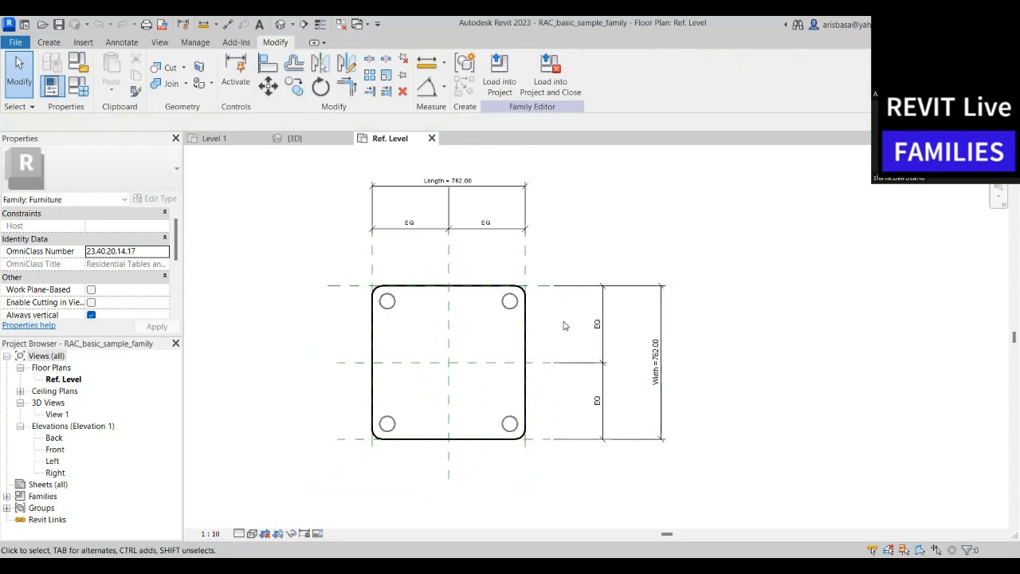
scroll(512, 311, up, 2)
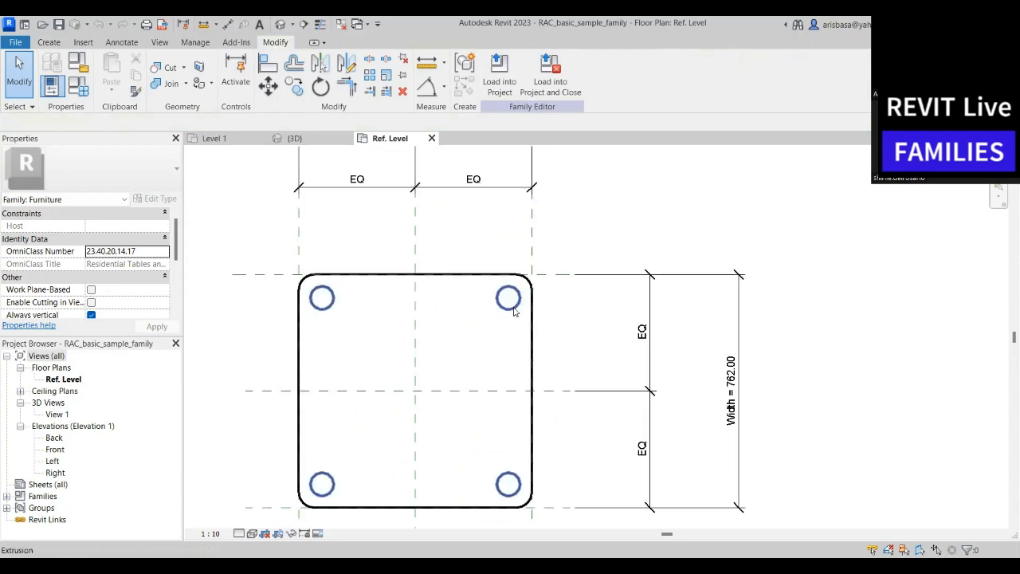
click(512, 311)
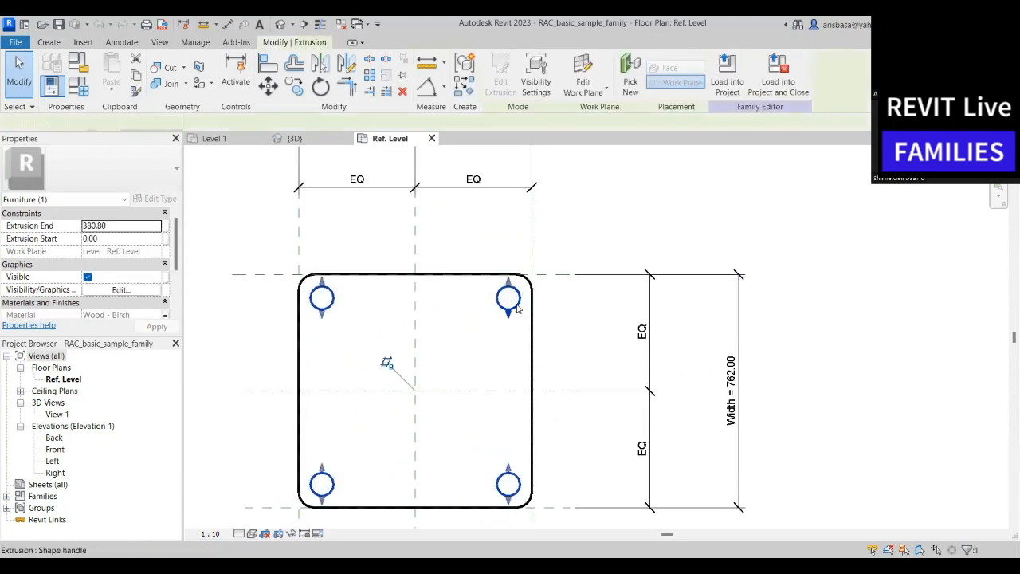
click(558, 325)
scroll(577, 329, down, 1)
middle_drag(576, 328, 601, 303)
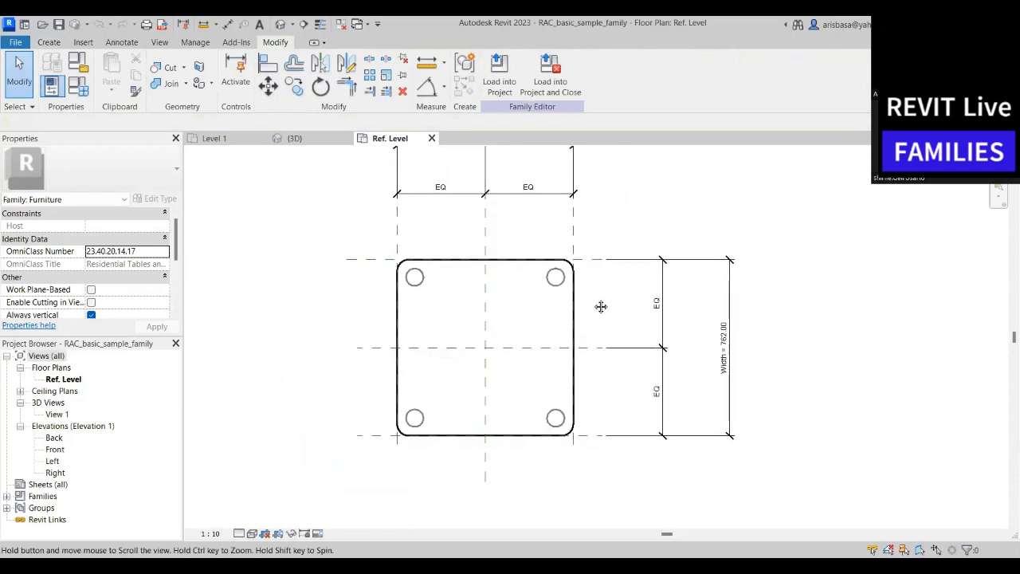
Open the boundary sketch of the tabletop masking region for inspection and finish the sketch
scroll(400, 301, up, 2)
scroll(399, 300, down, 3)
middle_drag(397, 299, 334, 292)
scroll(339, 288, up, 2)
click(335, 292)
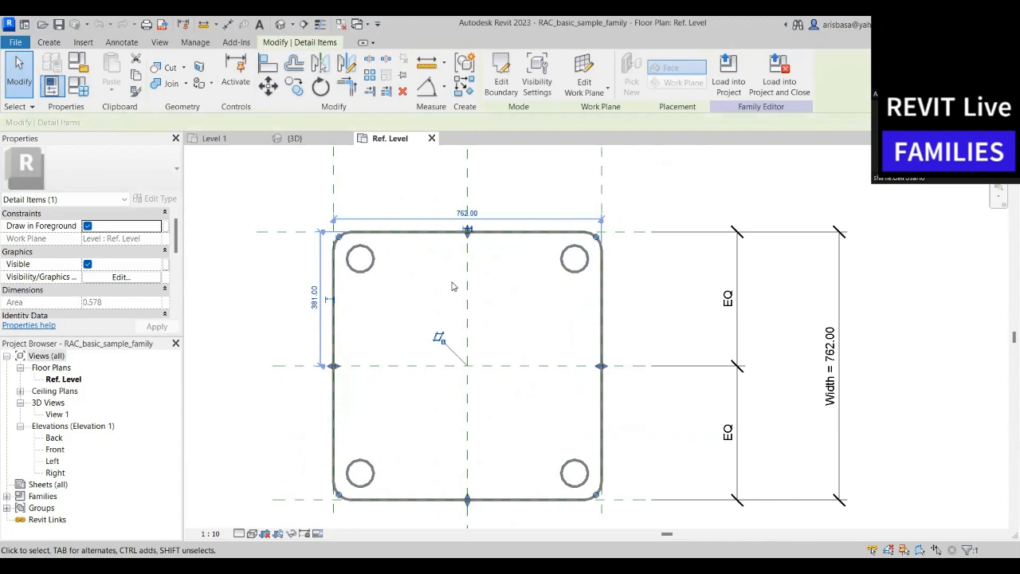
click(501, 77)
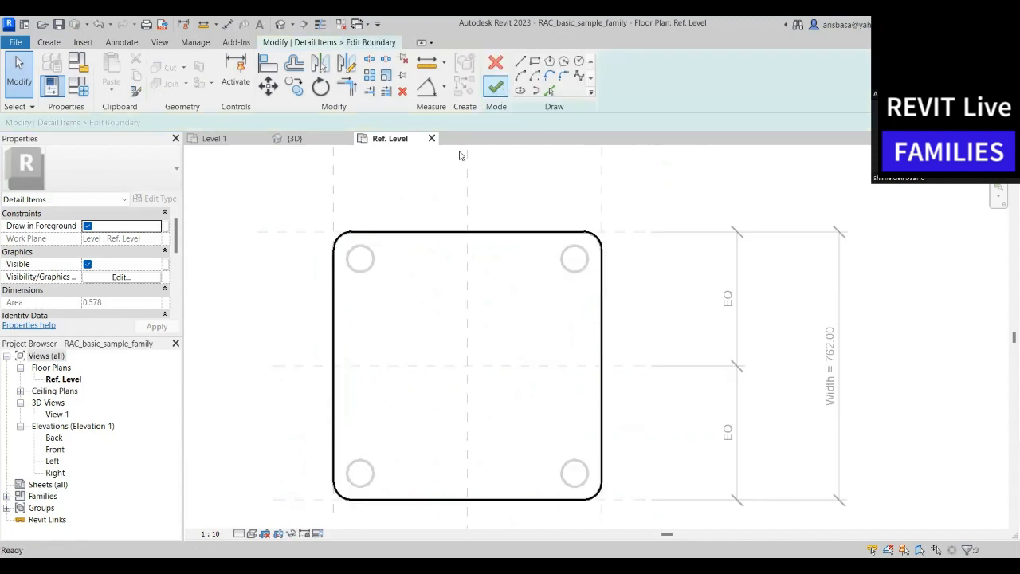
click(495, 86)
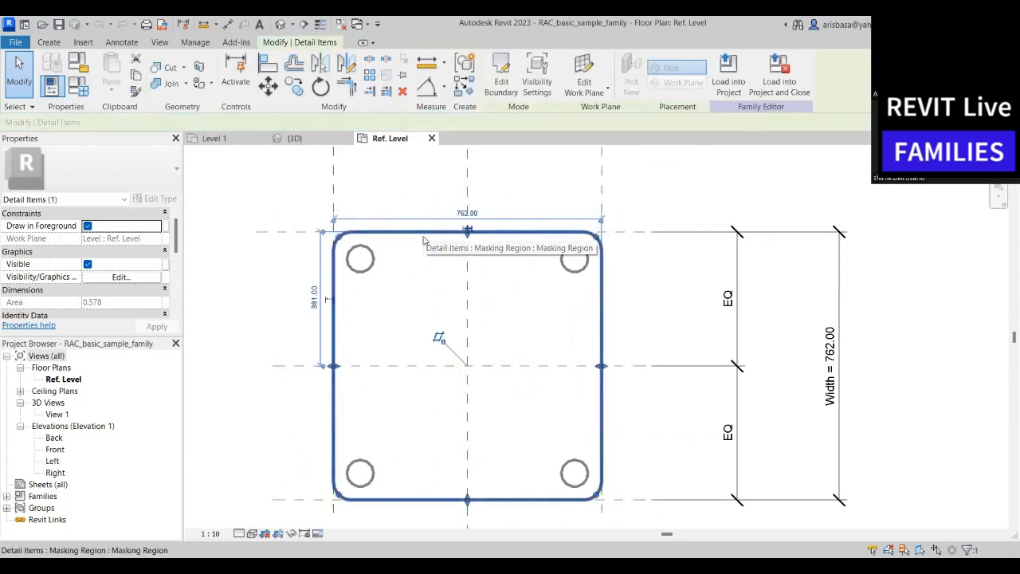
Reopen the masking region's boundary sketch and delete the four rounded corner arcs
key(Escape)
click(428, 236)
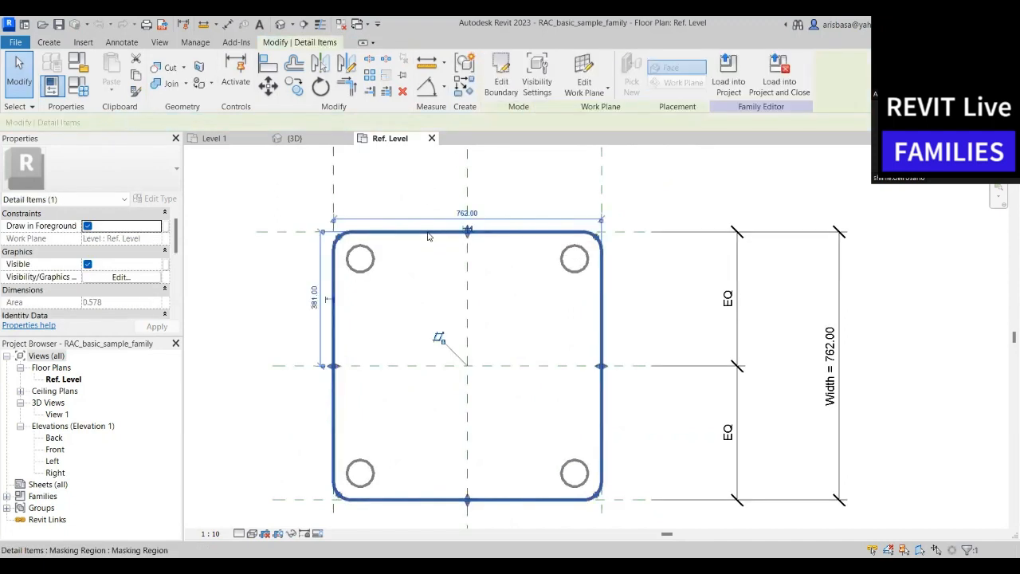
click(502, 77)
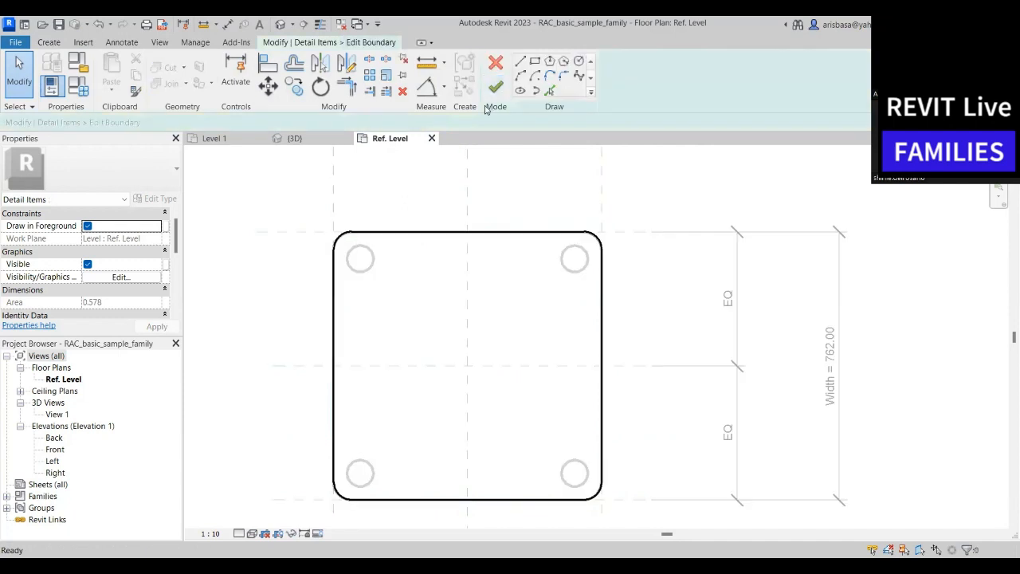
click(341, 241)
click(396, 247)
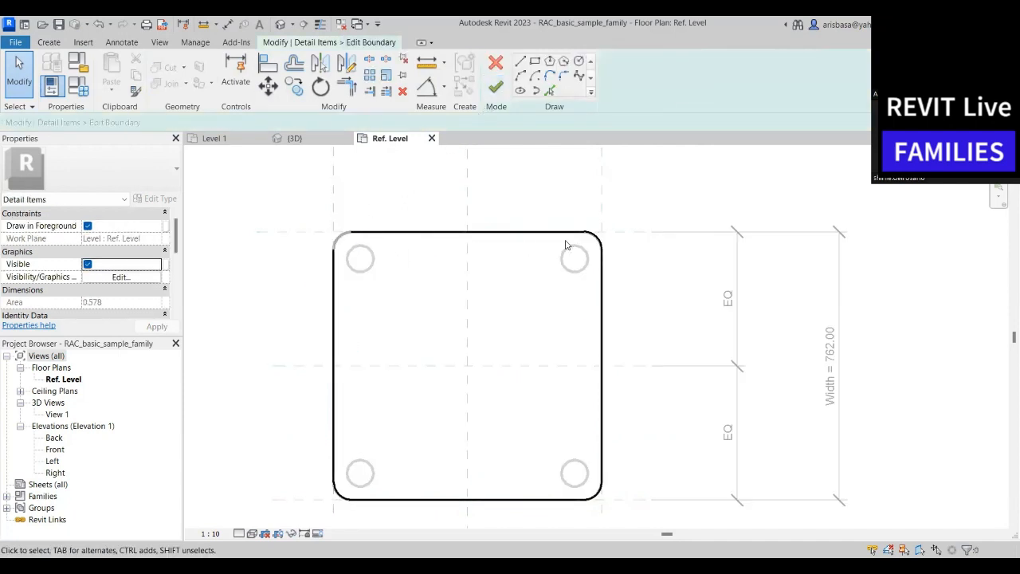
click(591, 239)
click(576, 288)
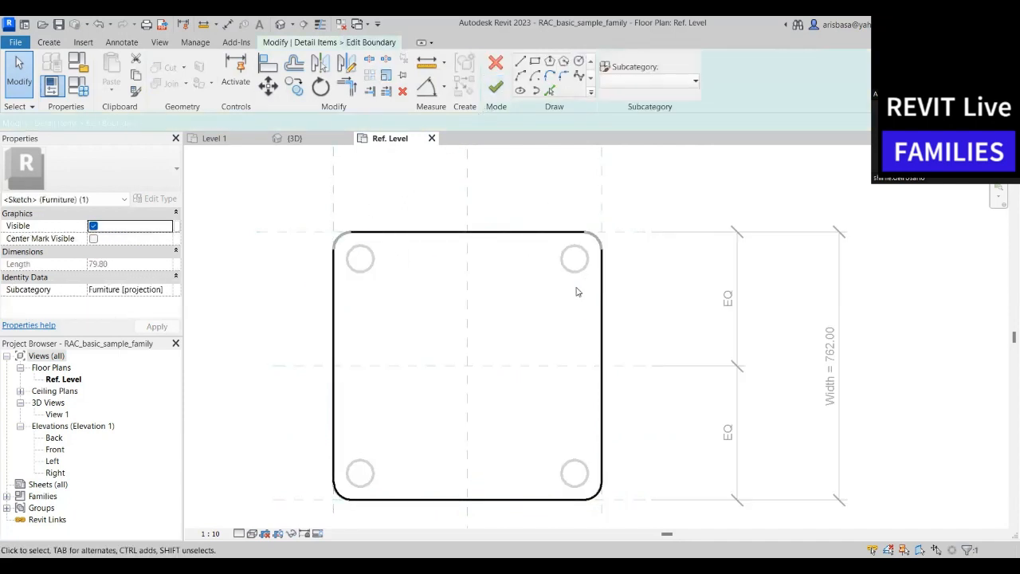
click(349, 485)
click(632, 440)
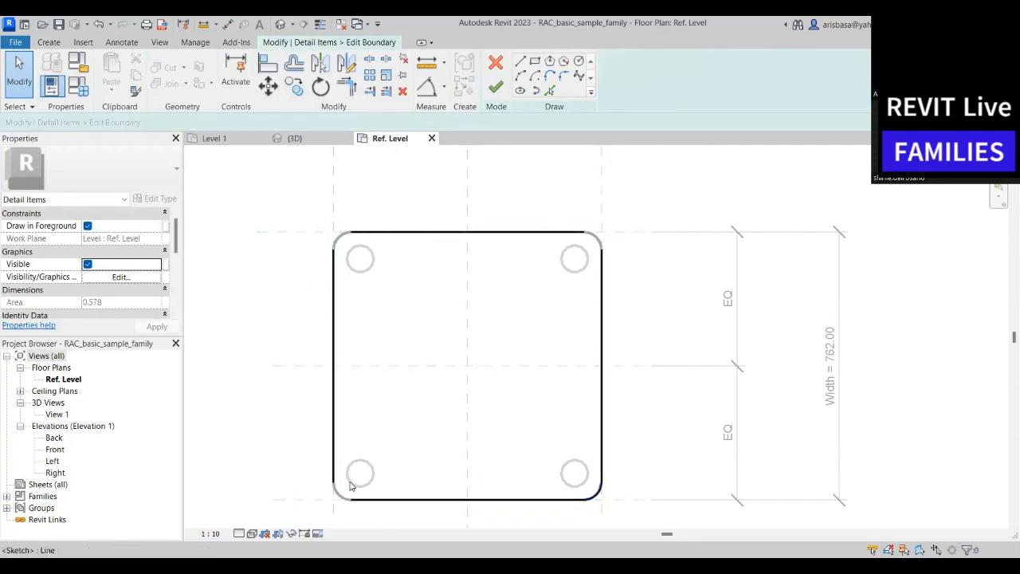
mouse_move(632, 440)
middle_down()
mouse_move(656, 372)
mouse_move(644, 412)
middle_up()
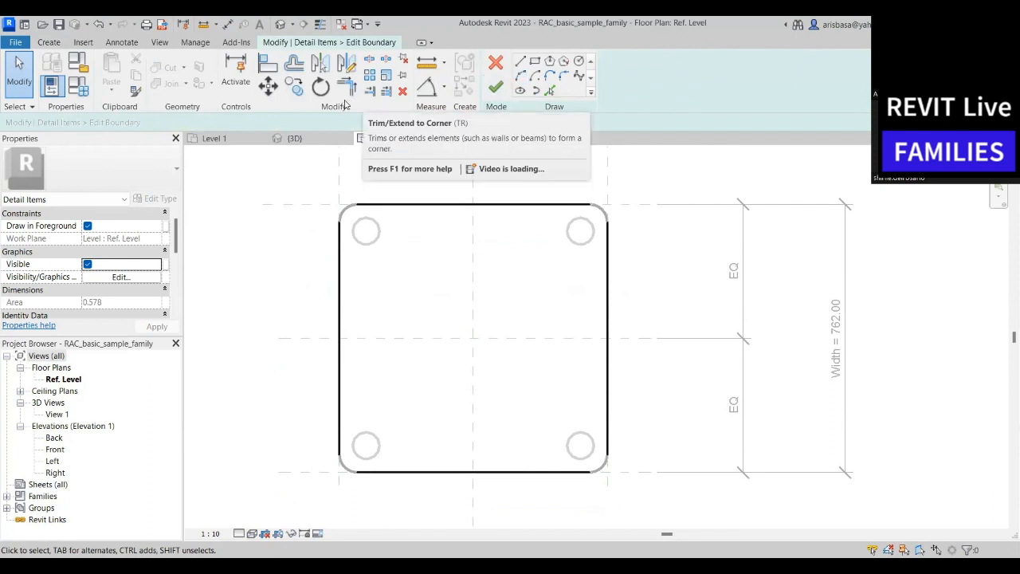
Use Trim/Extend to Corner to join the masking region's four boundary lines into square corners, and finish the boundary sketch
click(346, 89)
click(346, 258)
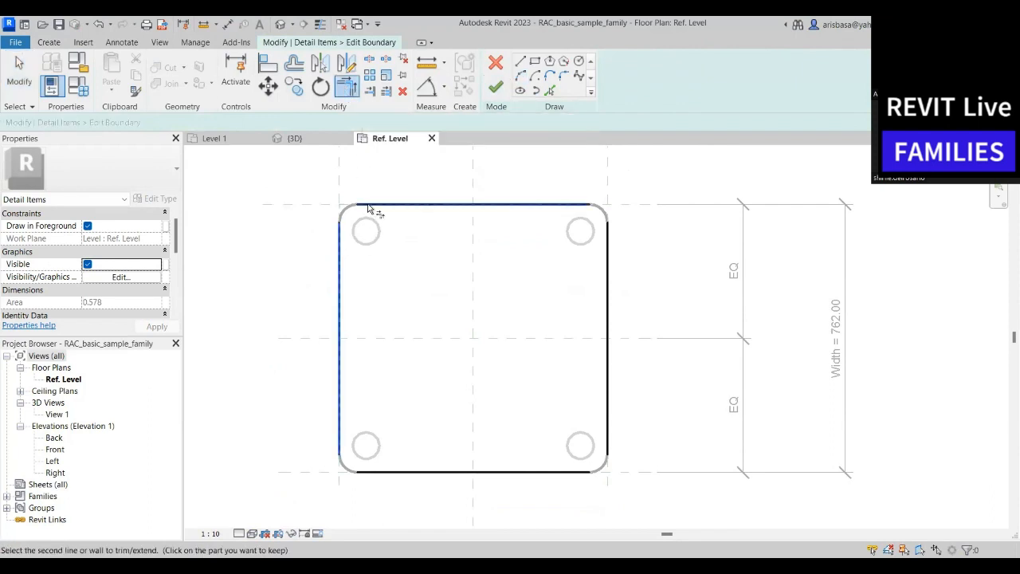
click(371, 206)
click(553, 205)
click(608, 239)
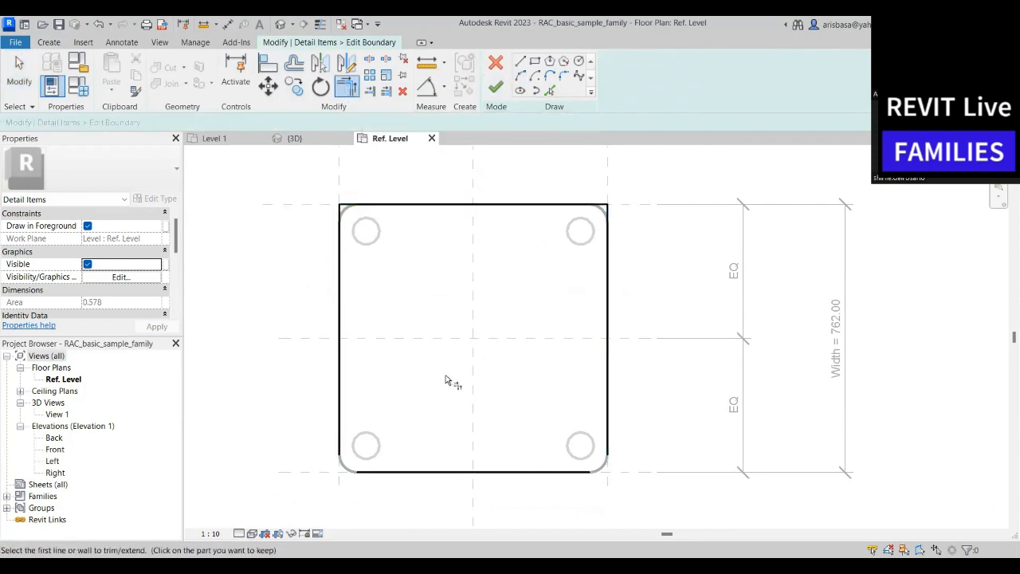
click(341, 437)
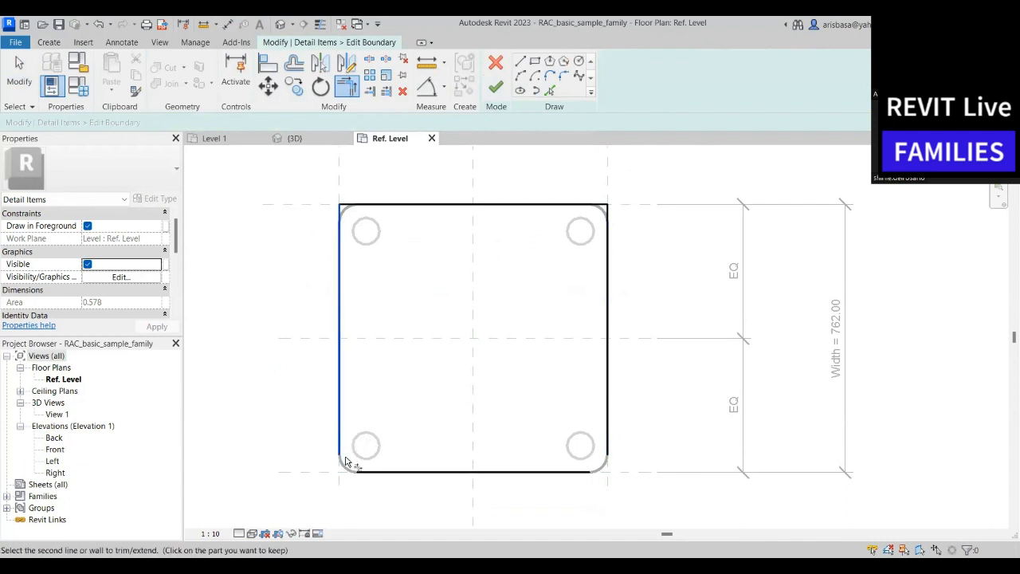
click(586, 473)
click(608, 442)
scroll(611, 414, down, 3)
middle_drag(538, 397, 498, 388)
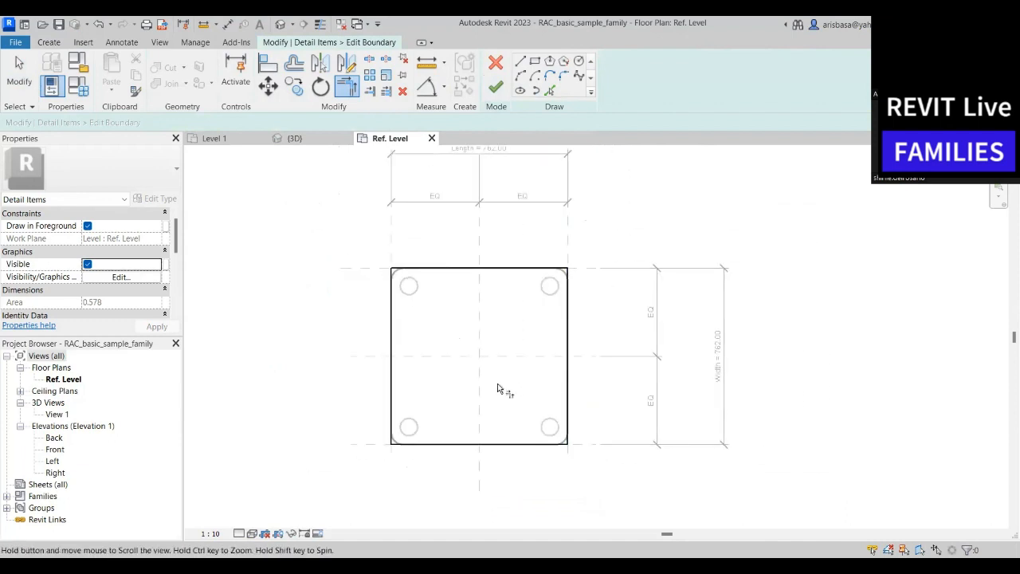
key(Escape)
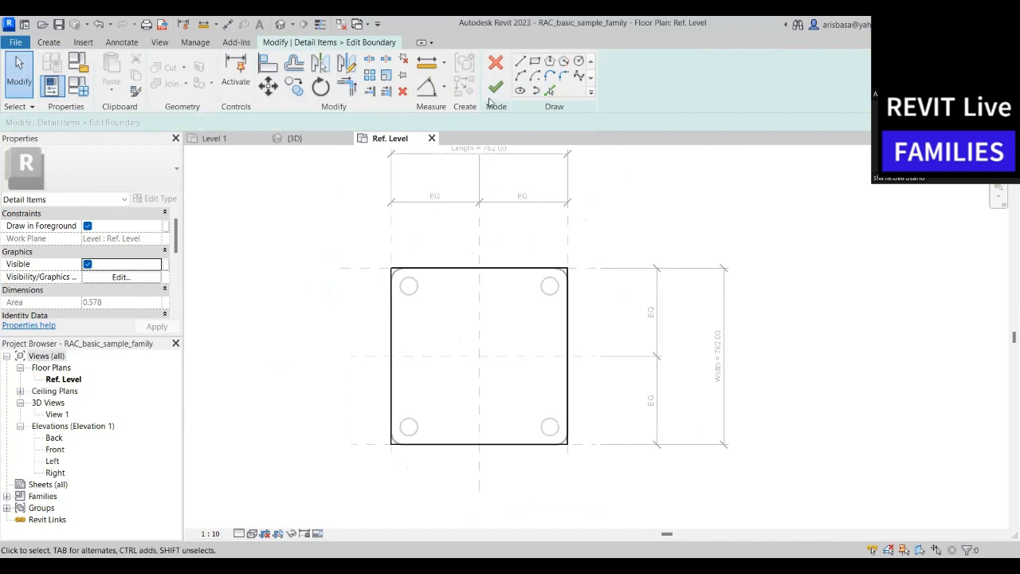
middle_drag(536, 381, 530, 376)
middle_drag(568, 410, 563, 407)
click(601, 442)
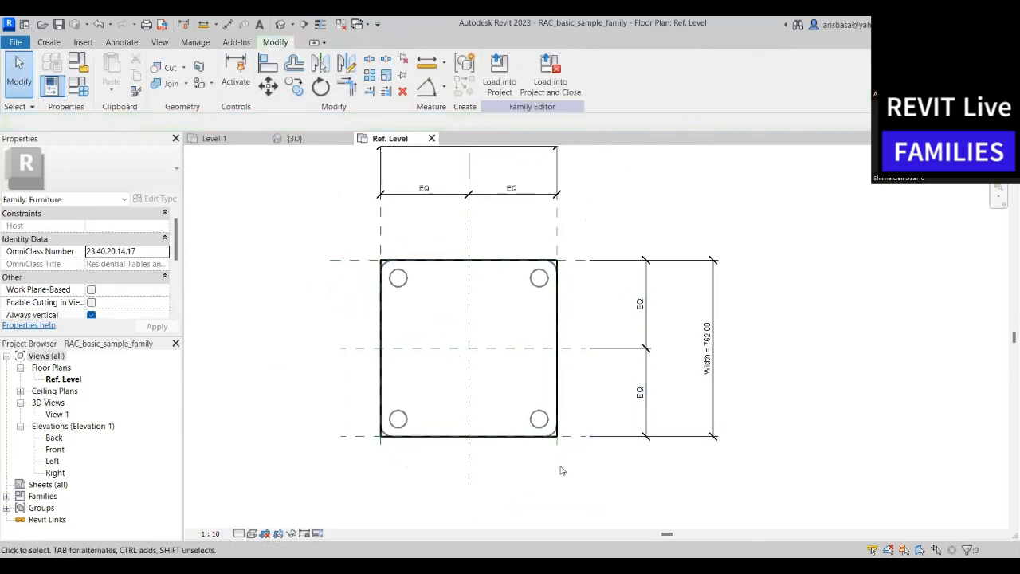
scroll(578, 474, down, 1)
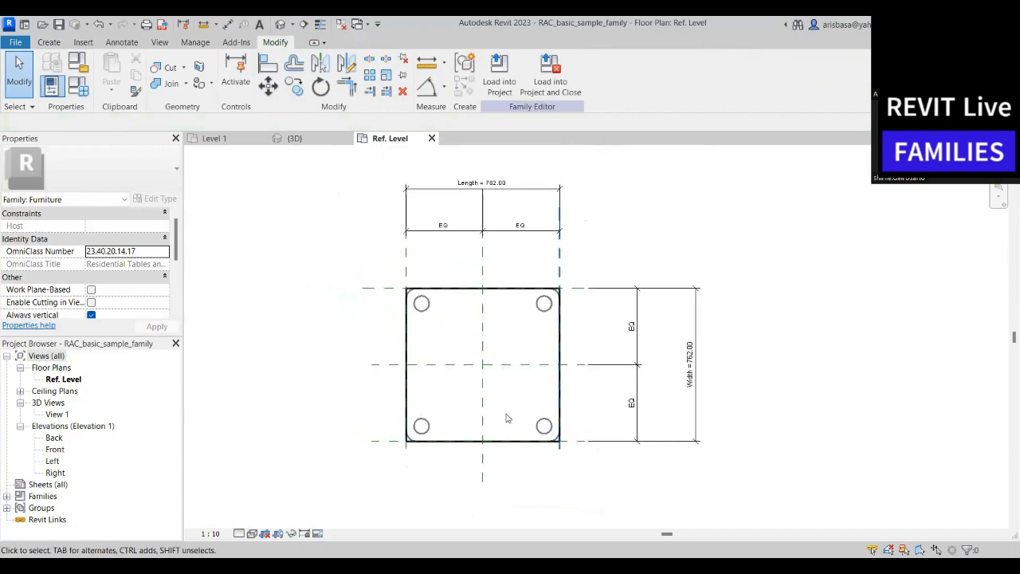
Check the project's 3D view and return to the table family's Ref. Level plan
click(294, 138)
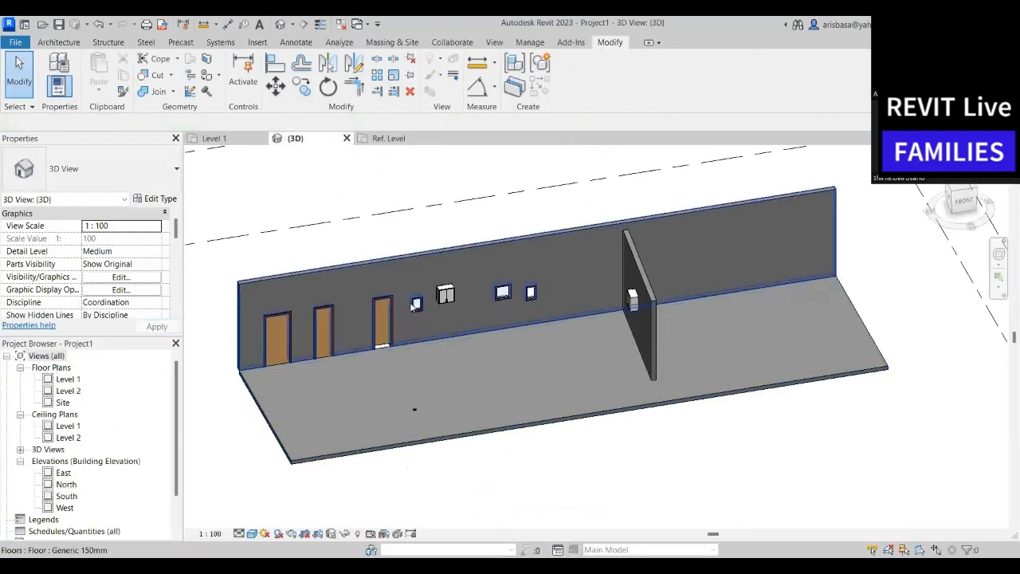
click(386, 140)
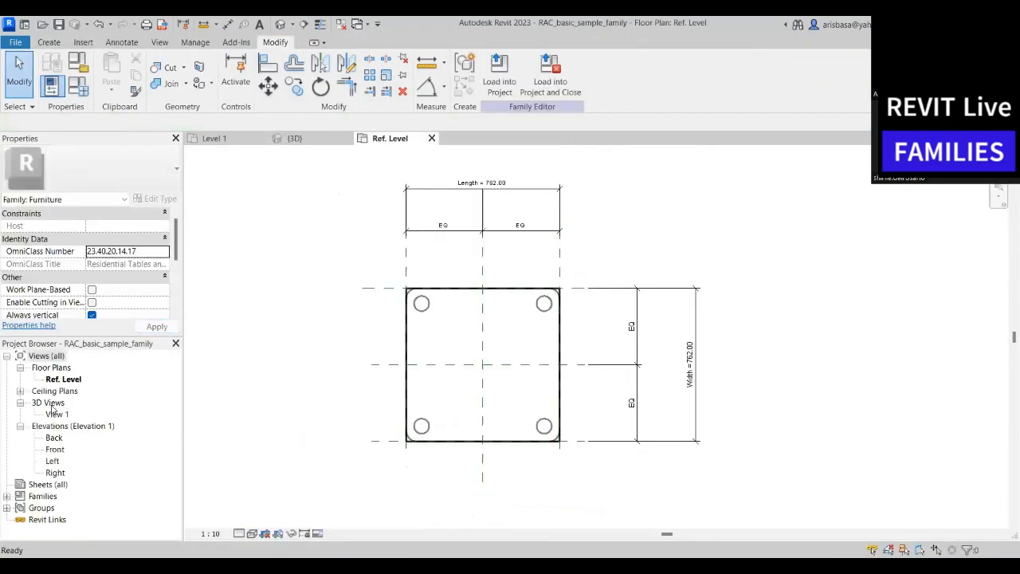
Open the View 1 3D view and start editing the tabletop extrusion's sketch
double_click(56, 415)
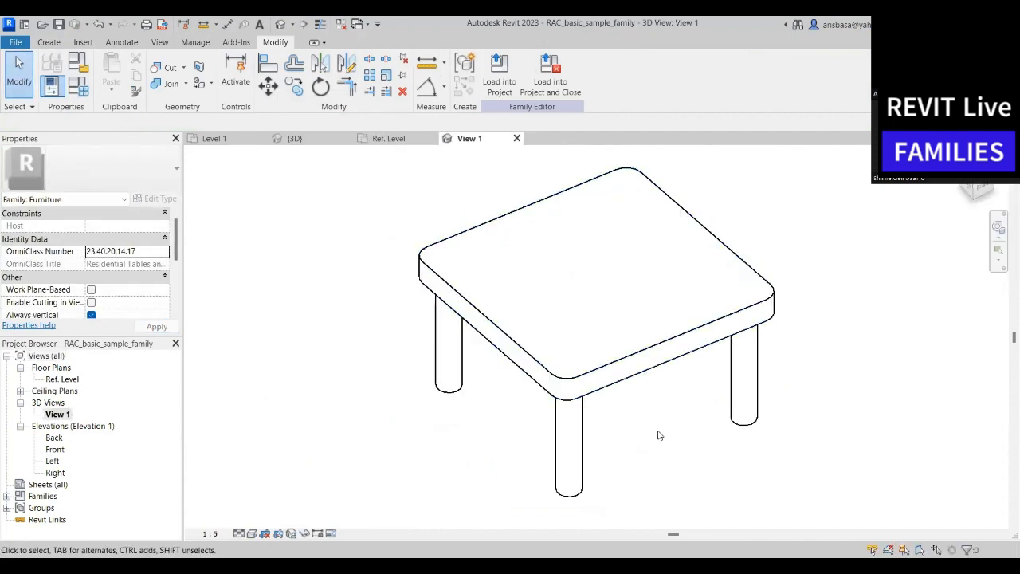
shift+middle_drag(635, 436, 422, 398)
click(542, 312)
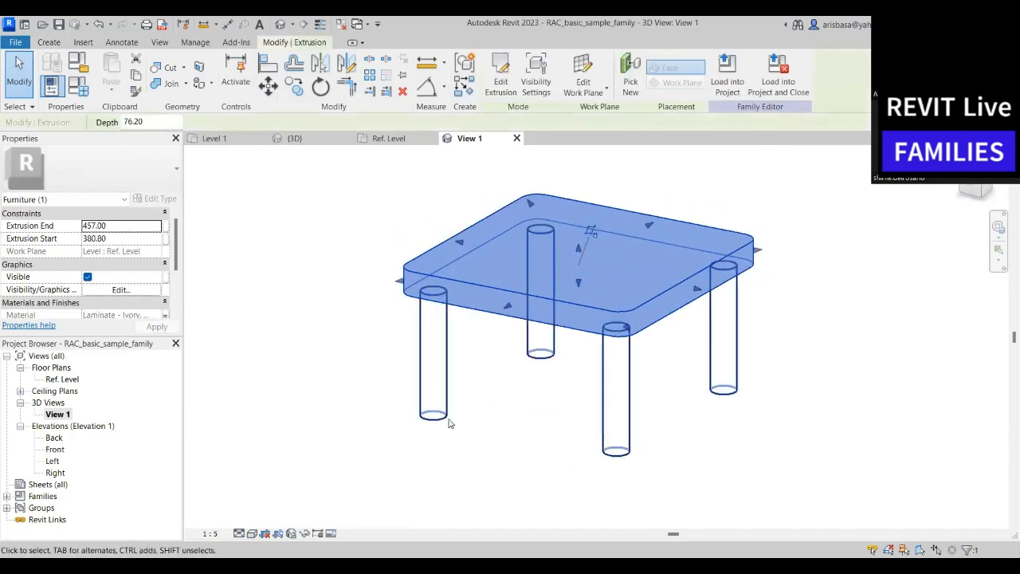
click(500, 82)
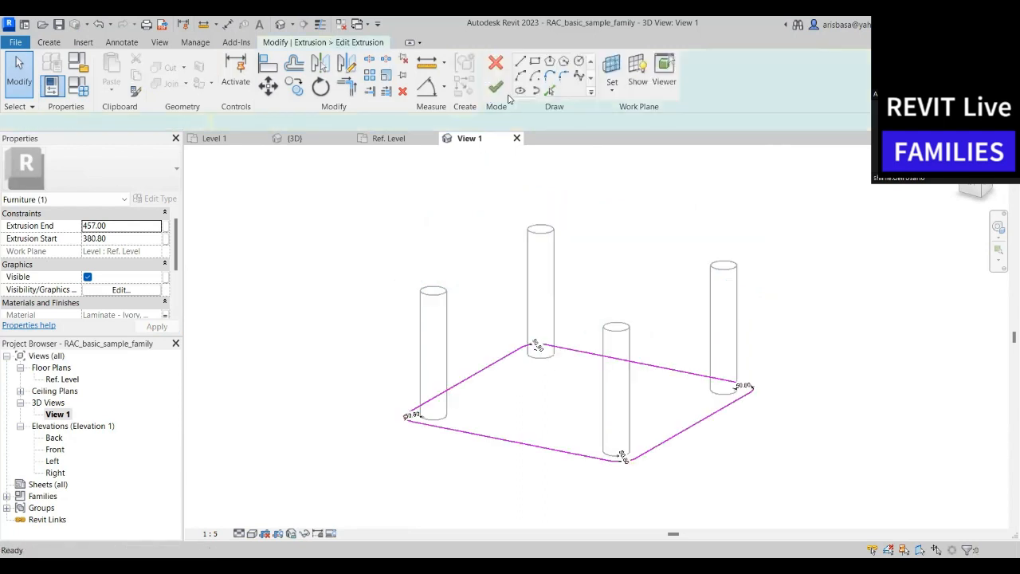
Trim the tabletop sketch's straight edges to meet in sharp points at the rear and right corners
shift+middle_drag(507, 414, 503, 483)
scroll(406, 399, up, 6)
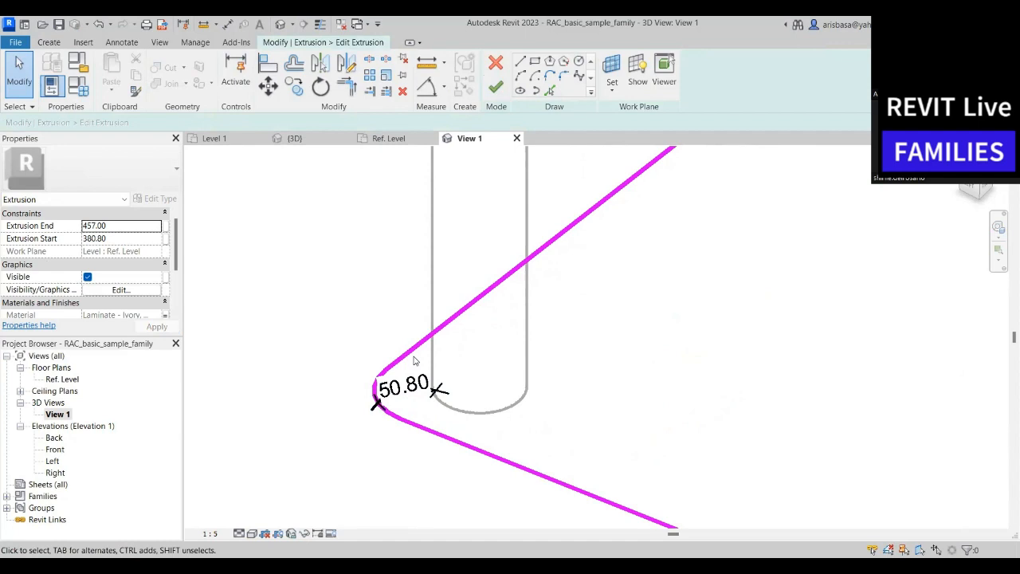
scroll(413, 361, down, 5)
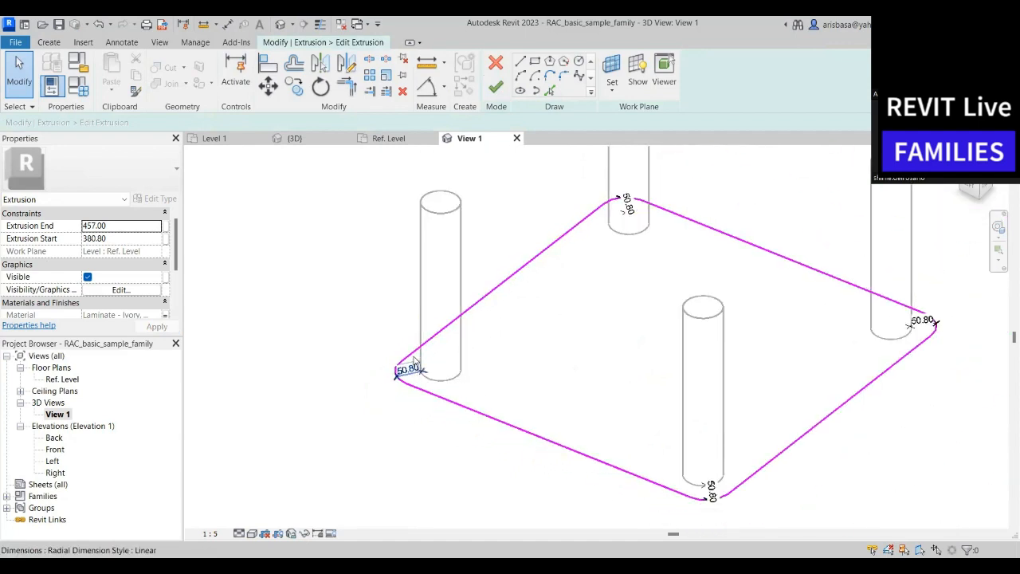
middle_drag(640, 303, 540, 366)
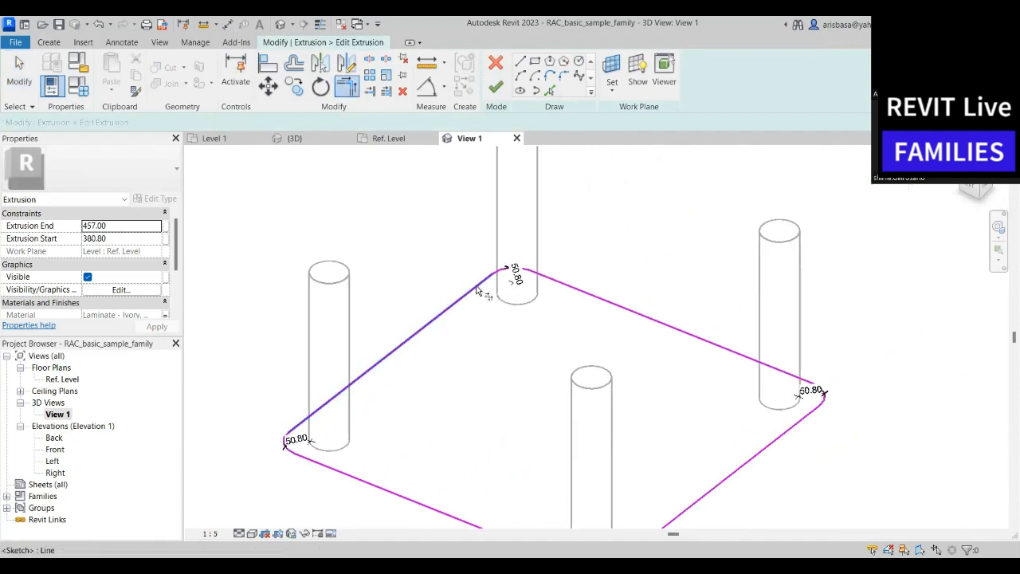
click(485, 283)
click(567, 289)
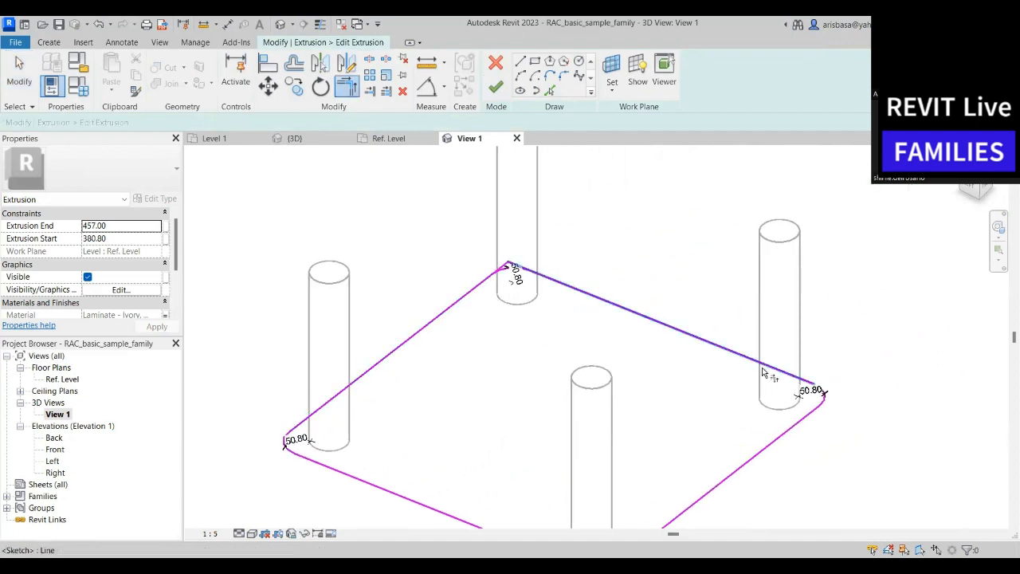
click(678, 331)
click(814, 421)
Trim the tabletop sketch's straight edges to meet in sharp points at the front and left corners
middle_drag(667, 410, 655, 283)
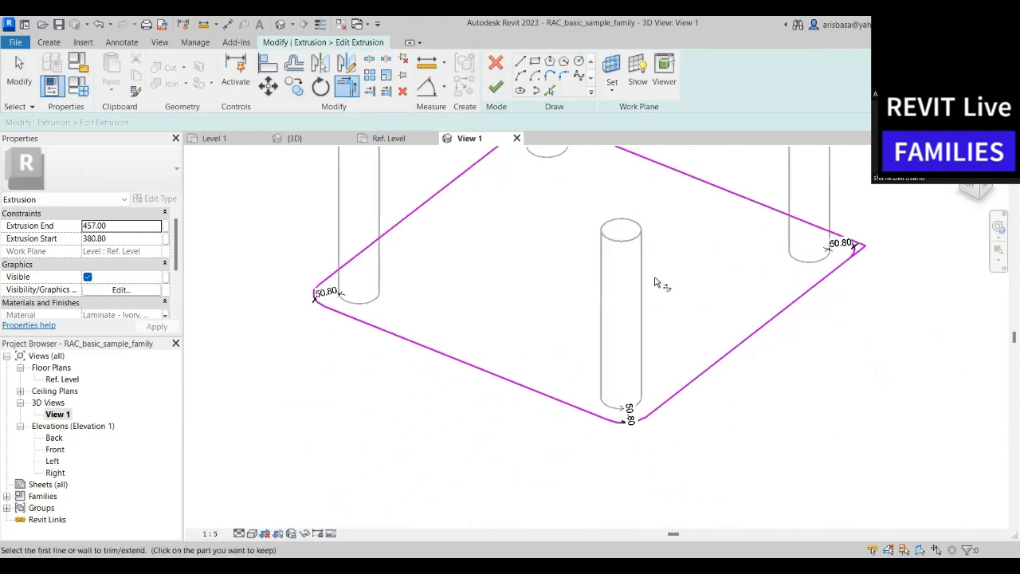
click(560, 401)
click(675, 396)
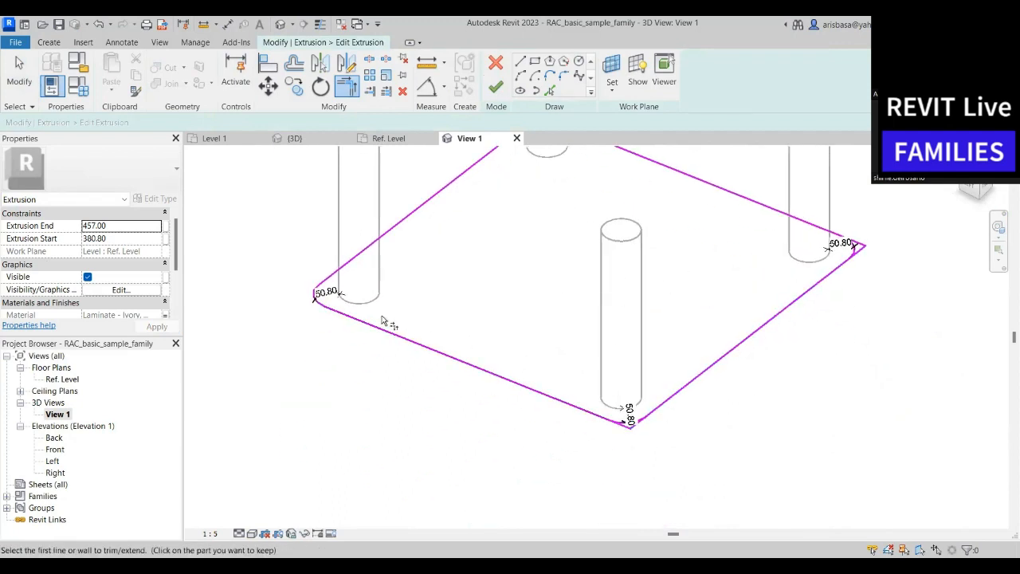
click(335, 282)
click(355, 313)
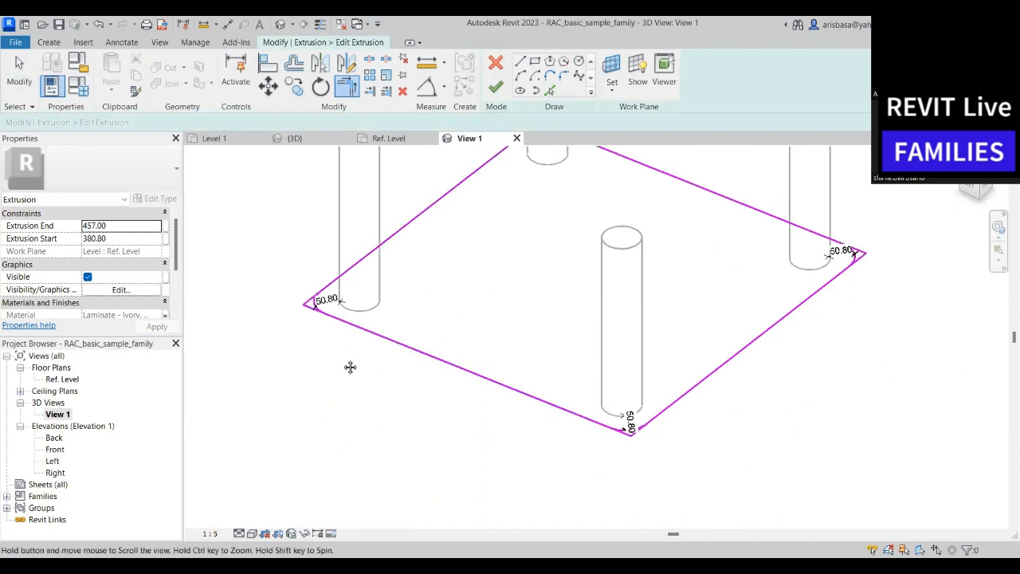
key(Escape)
Delete the leftover rounding arc at the left corner of the tabletop sketch
scroll(322, 319, up, 5)
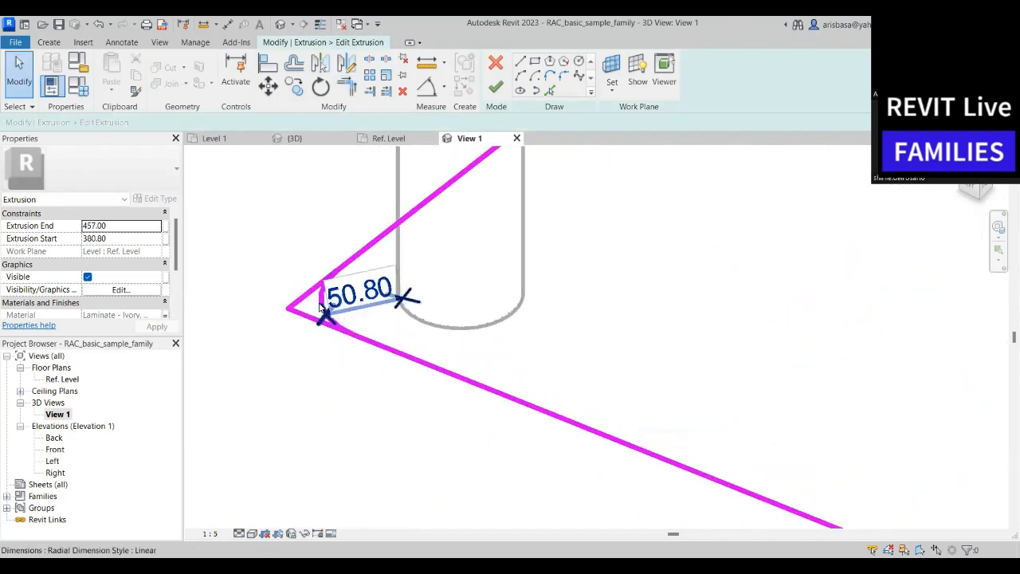
click(320, 307)
scroll(321, 306, up, 2)
key(Escape)
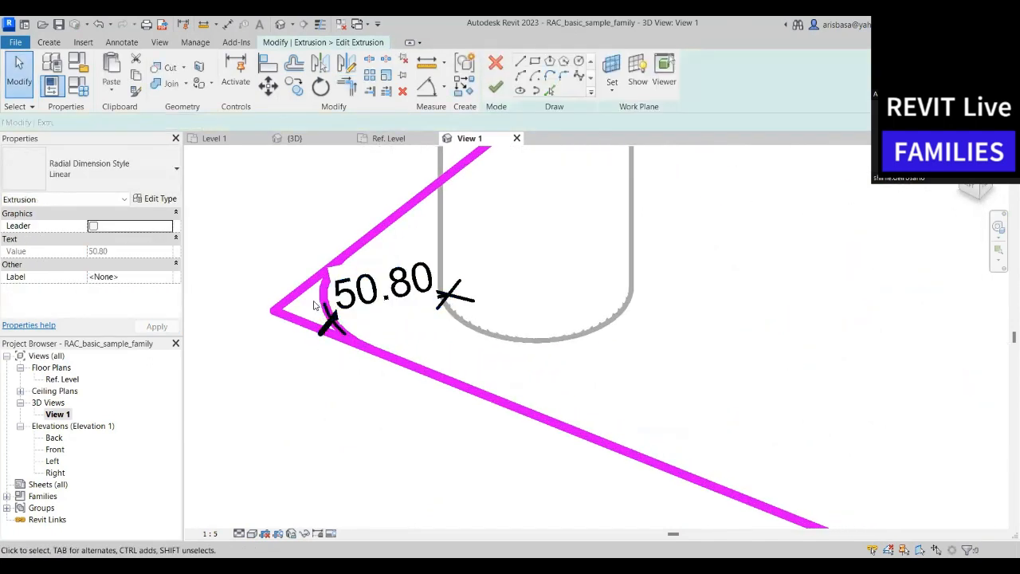
click(320, 301)
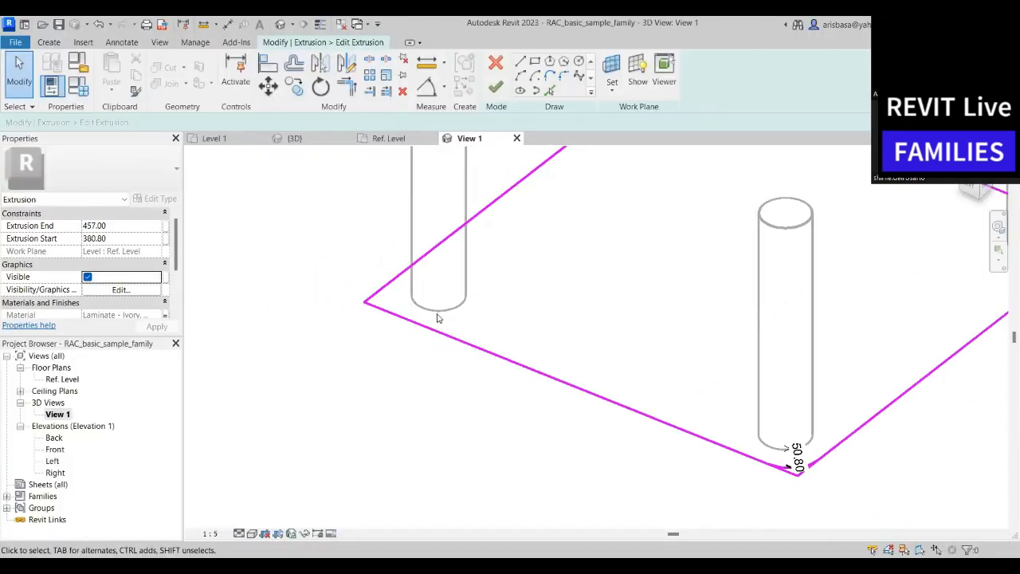
Delete the leftover rounding arc at the front corner of the tabletop sketch
scroll(335, 273, down, 3)
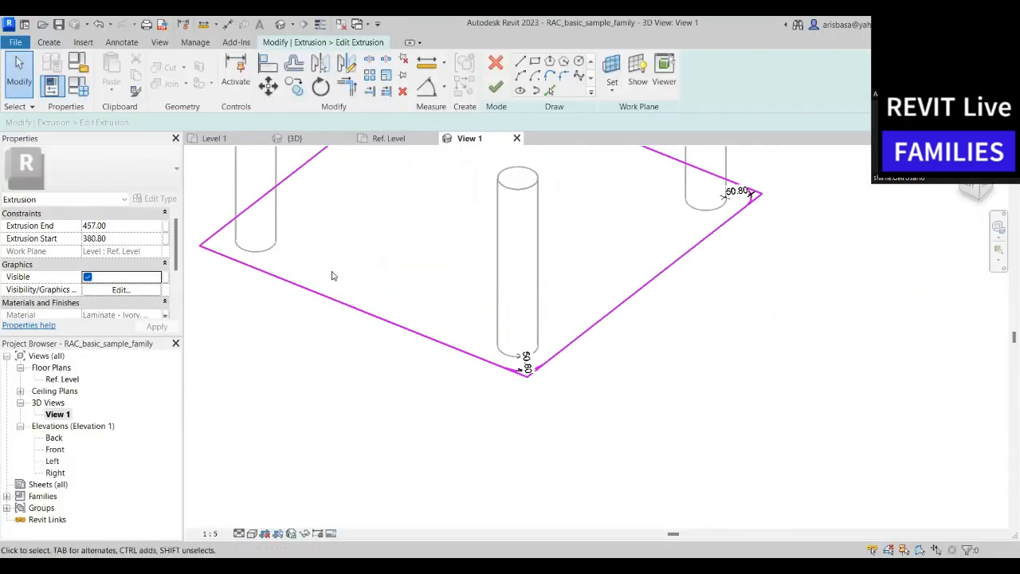
scroll(527, 361, up, 5)
scroll(558, 385, up, 3)
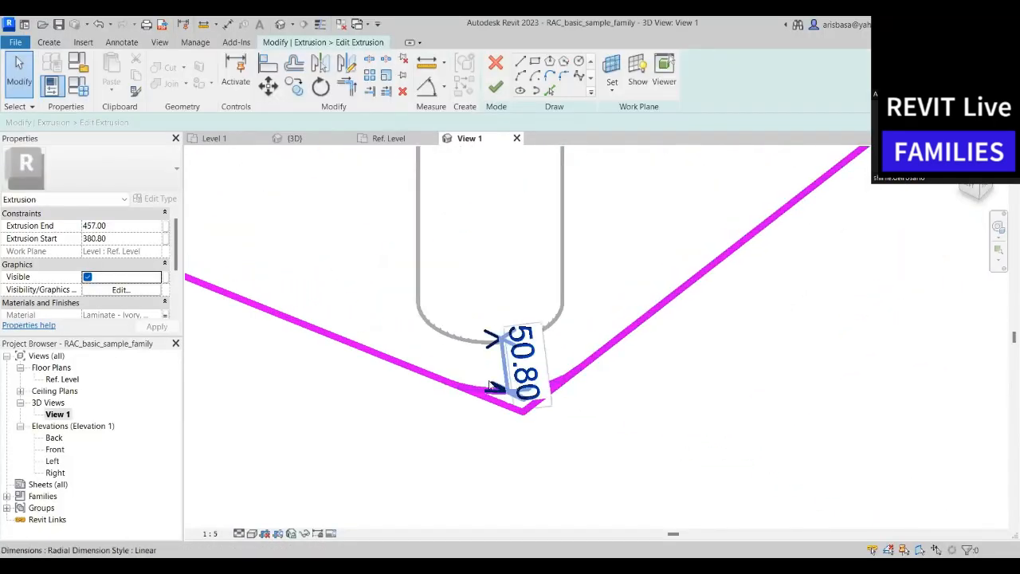
scroll(476, 392, up, 1)
click(490, 396)
key(Delete)
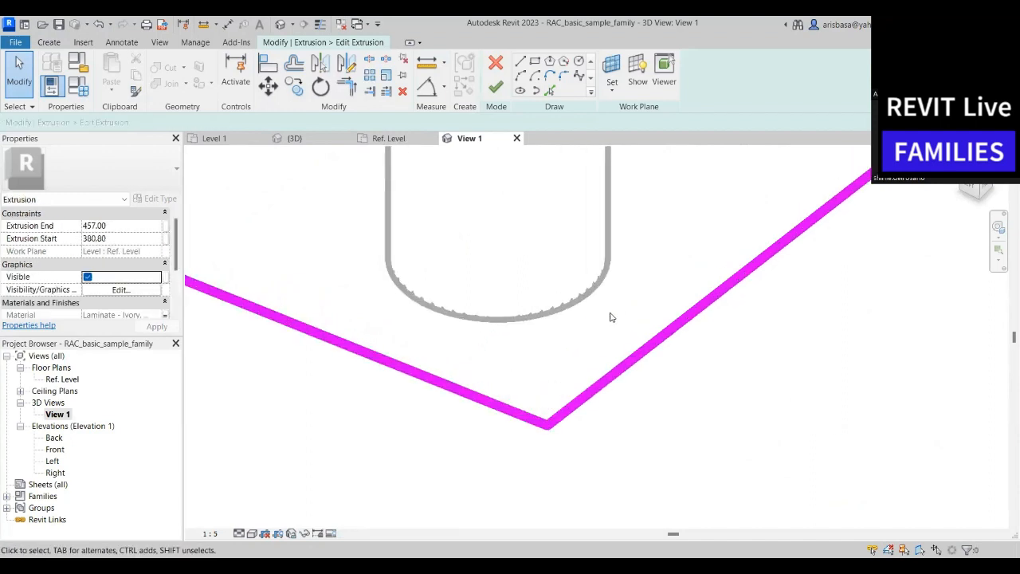
Delete the leftover rounding arc at the right corner of the tabletop sketch
scroll(612, 317, down, 4)
scroll(616, 318, down, 4)
middle_drag(801, 172, 722, 311)
scroll(721, 311, up, 3)
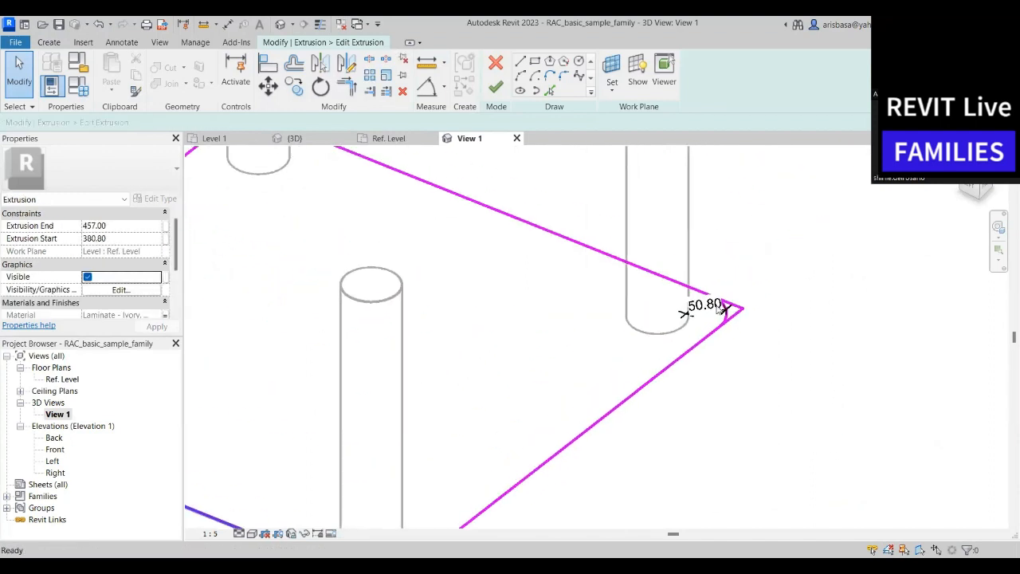
scroll(722, 311, up, 2)
click(705, 314)
key(Delete)
Delete the leftover rounding arc at the rear corner of the tabletop sketch
scroll(523, 306, down, 3)
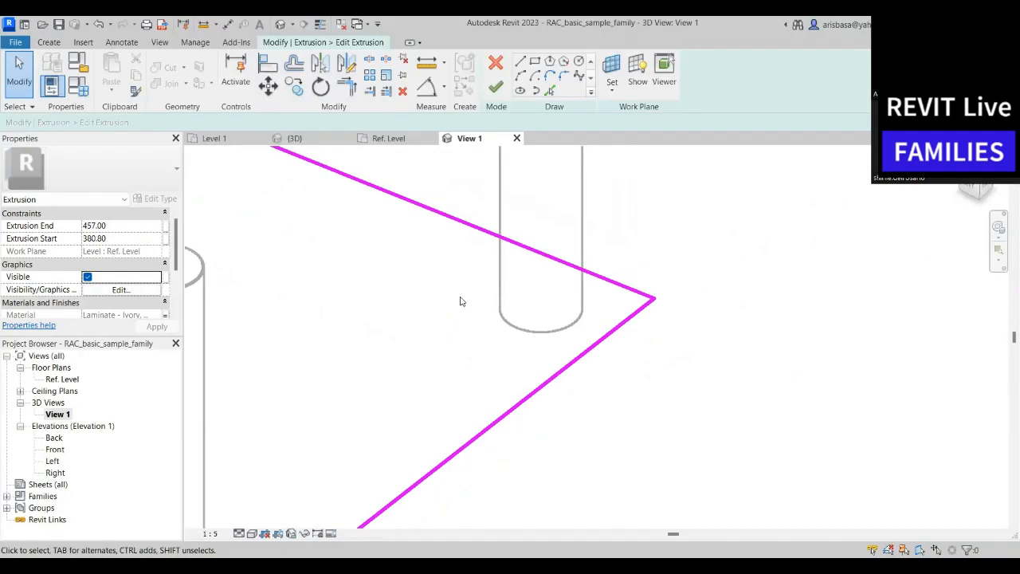
middle_drag(482, 311, 690, 431)
scroll(327, 234, up, 3)
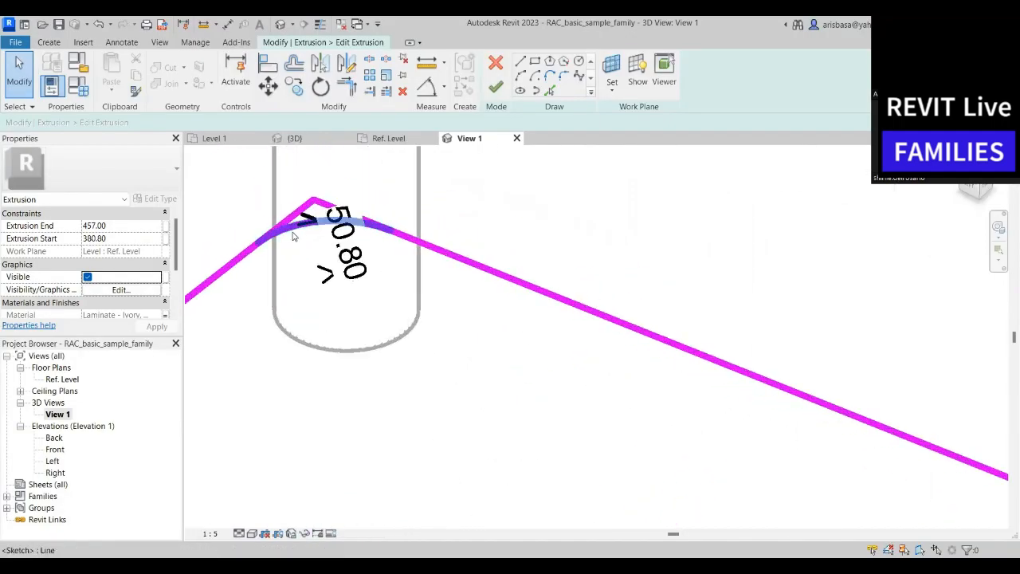
click(343, 221)
key(Delete)
scroll(479, 239, down, 2)
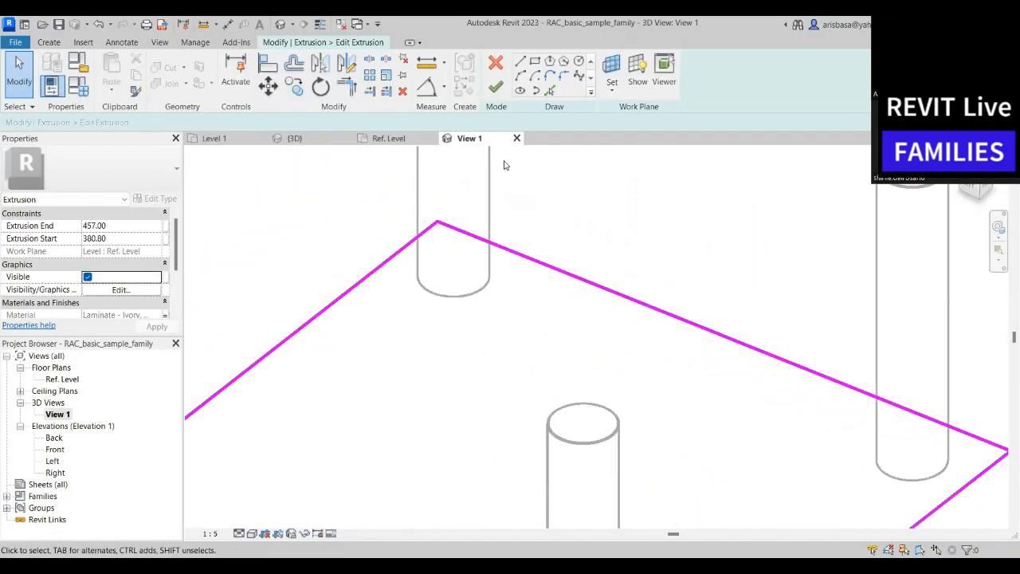
Finish the tabletop sketch edit, deselect the extrusion and view the table from another angle
click(495, 87)
scroll(661, 244, down, 5)
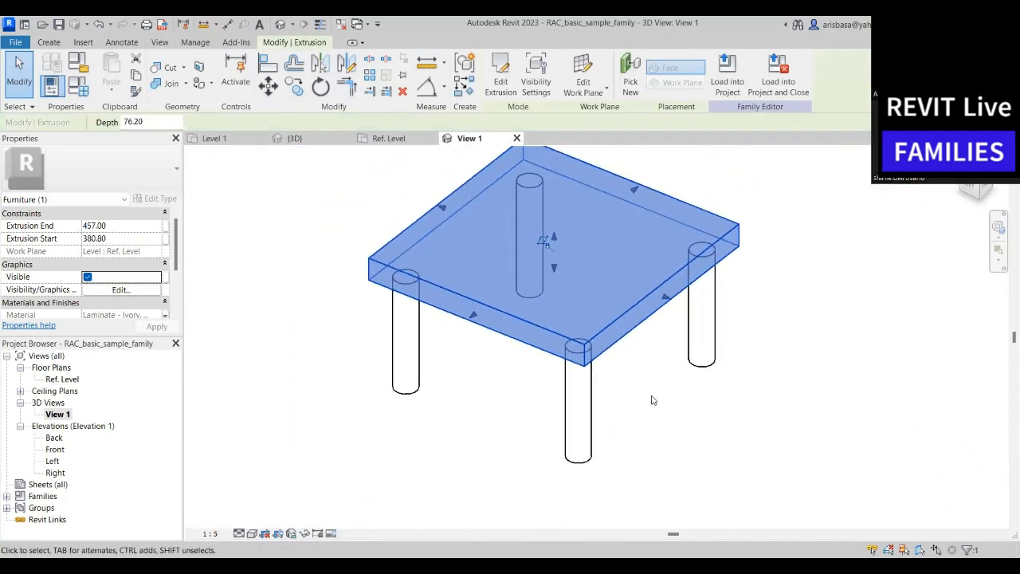
click(651, 401)
shift+middle_drag(654, 444, 517, 388)
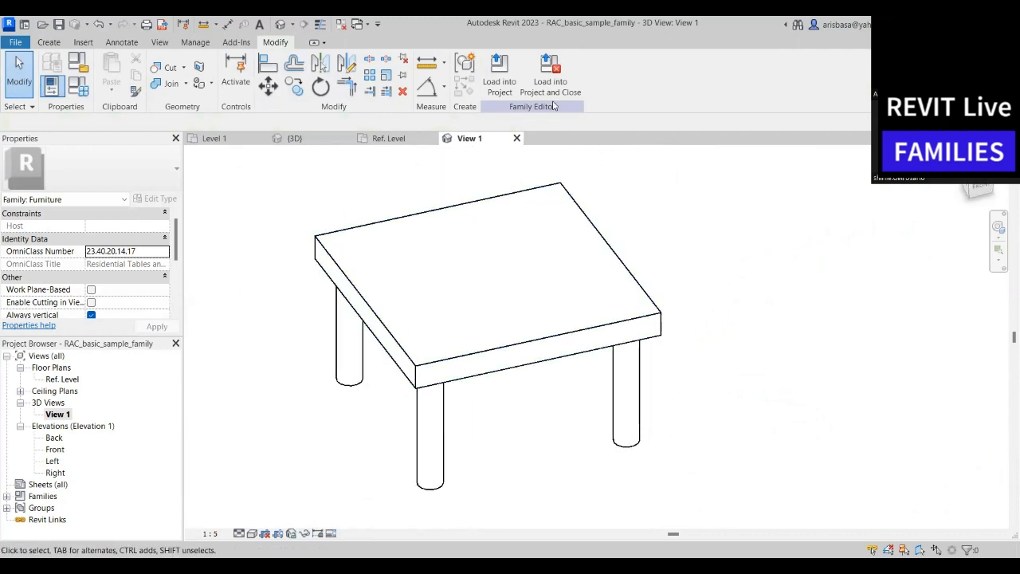
Save the family as TABLE SHARP CORNER in the INFOCUS 2023 folder
click(12, 40)
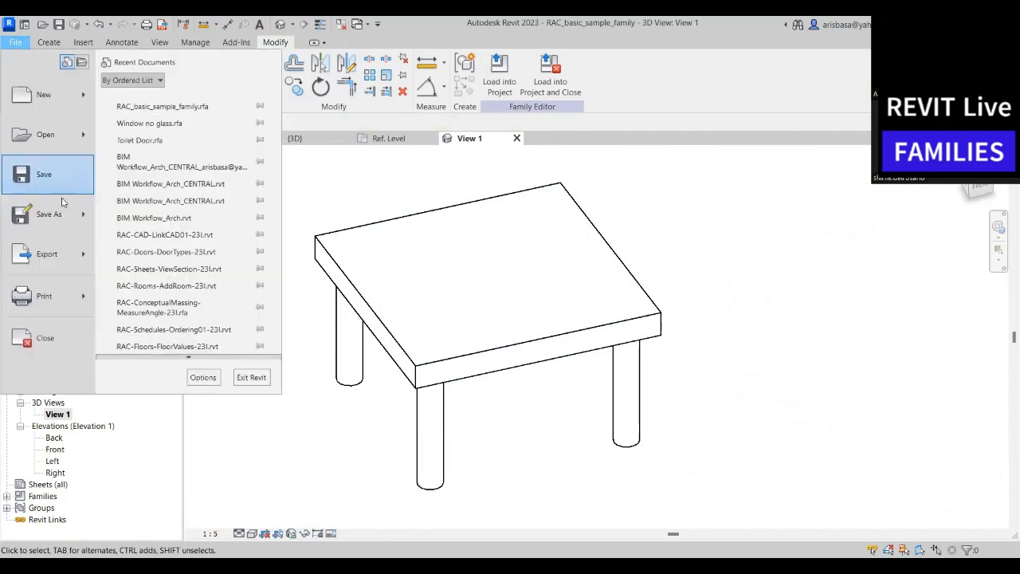
mouse_move(68, 215)
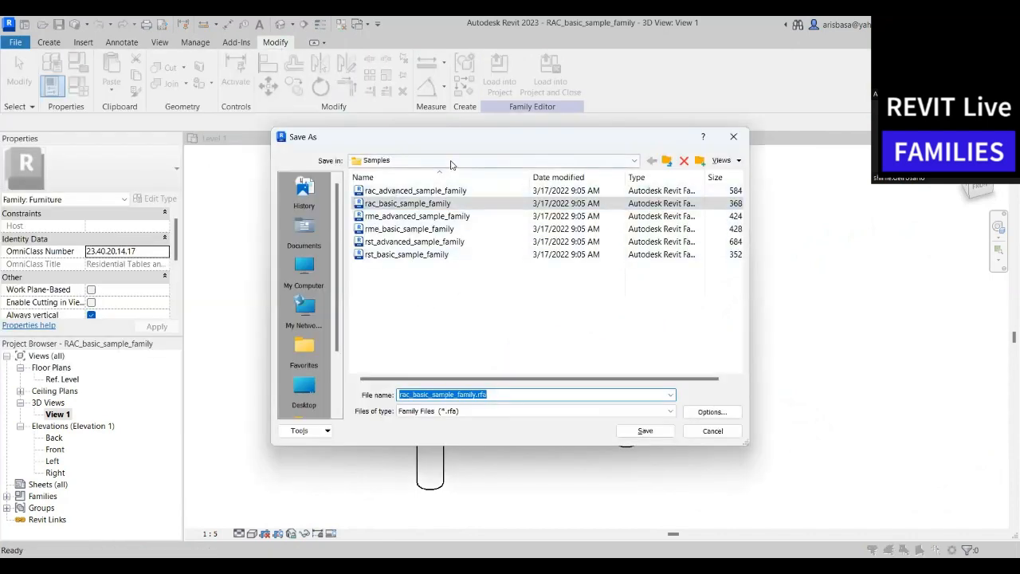
click(456, 160)
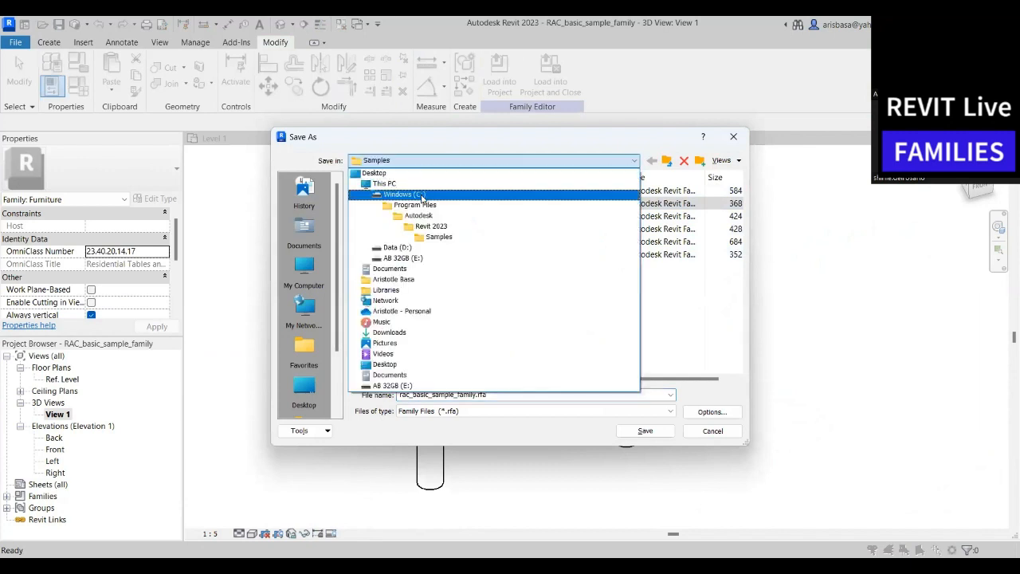
click(388, 186)
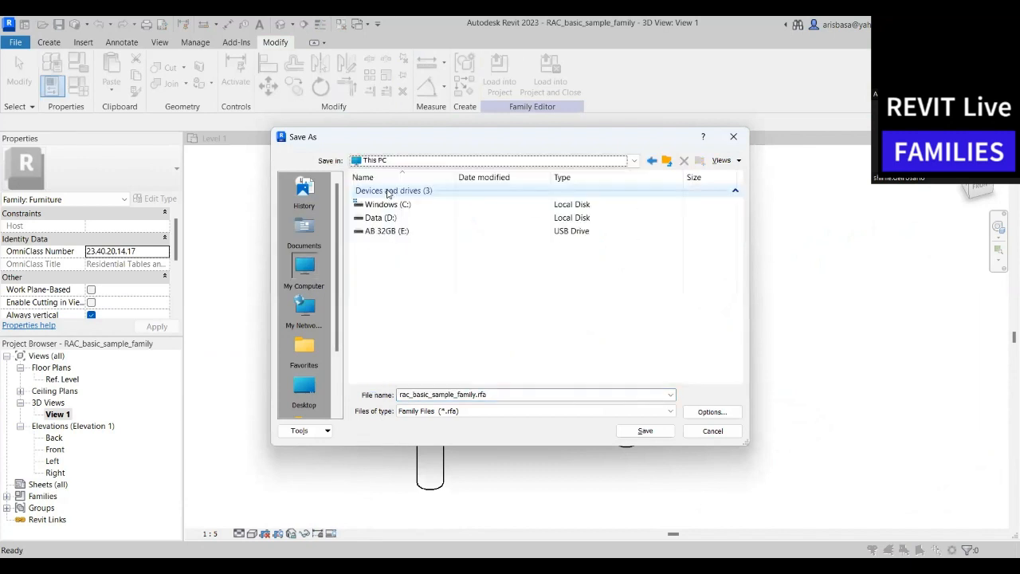
click(394, 162)
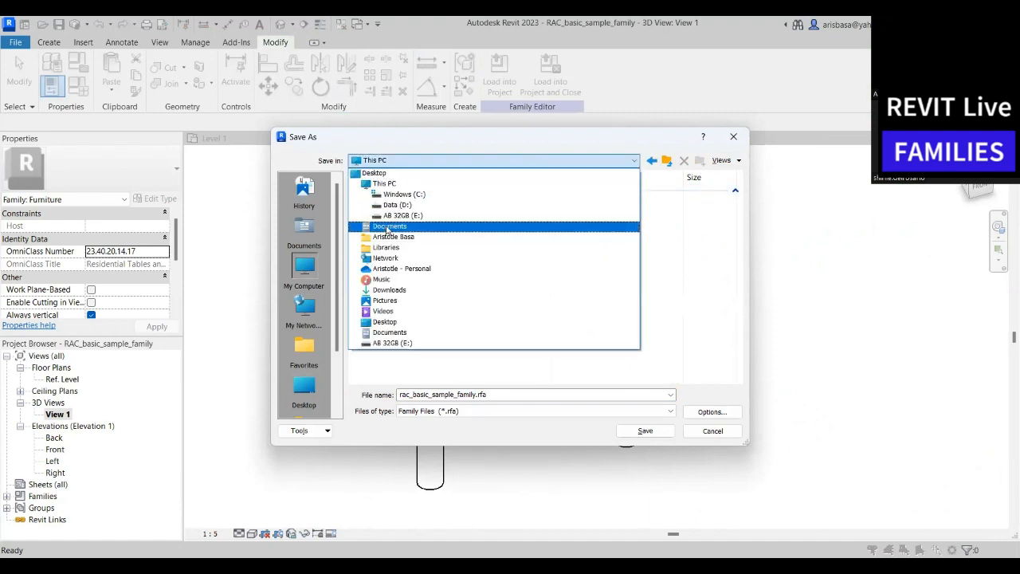
click(387, 228)
double_click(381, 220)
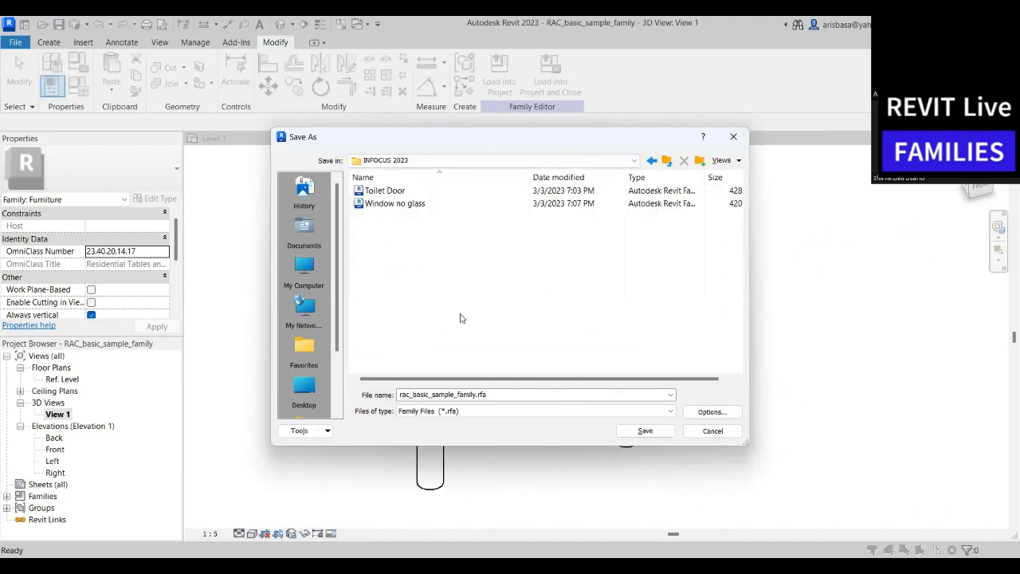
click(520, 396)
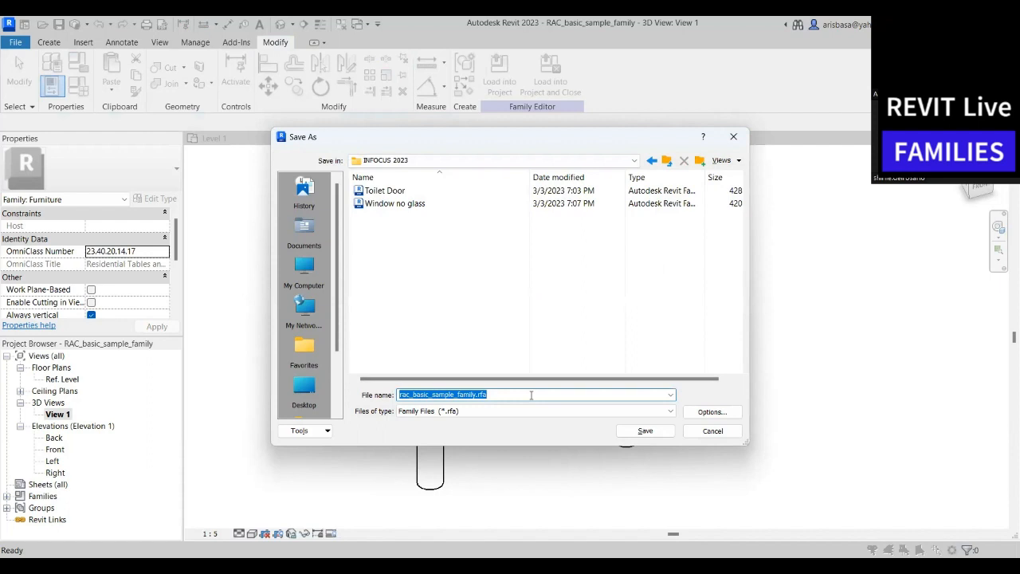
text(TABKE)
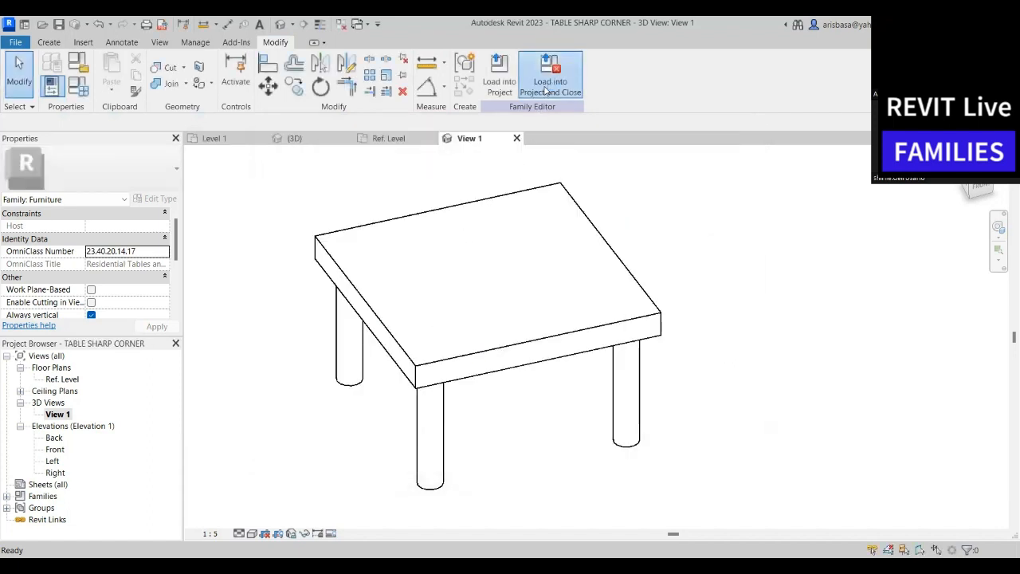
Load the family into the project, closing it, then place one table on Level 1 about 1200 mm below the upper wall and select it
click(546, 90)
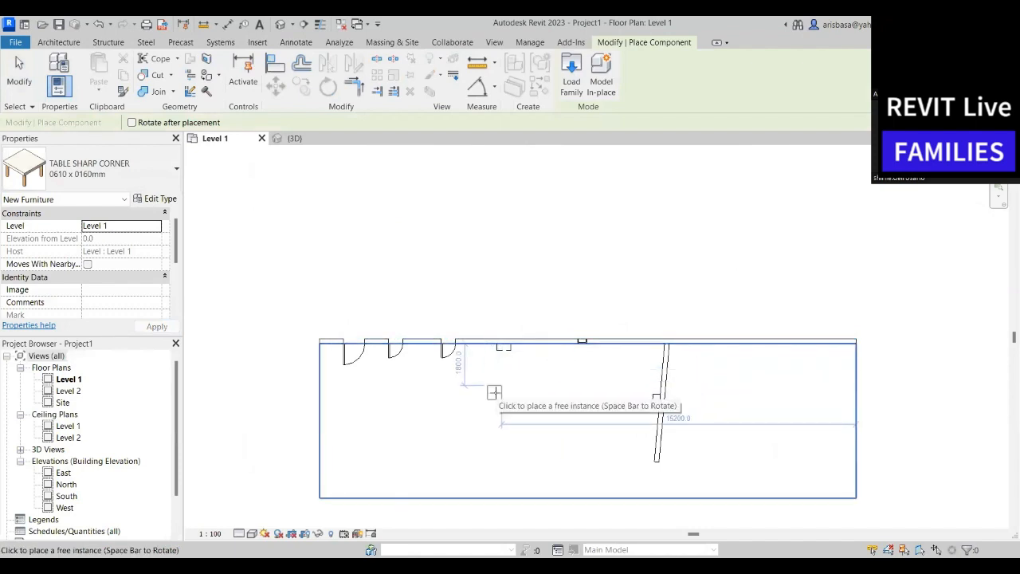
scroll(495, 392, up, 2)
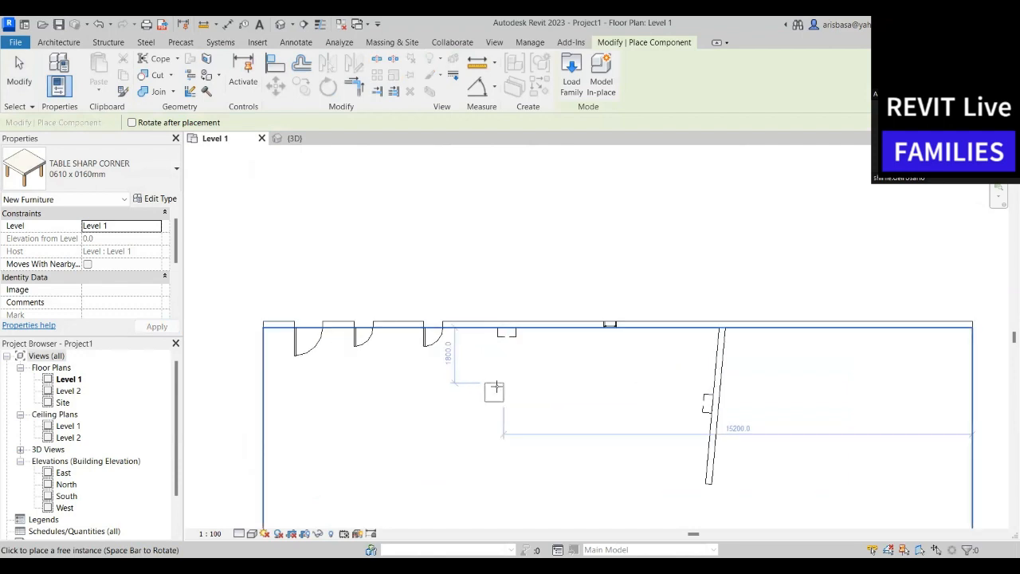
click(500, 369)
scroll(501, 399, up, 1)
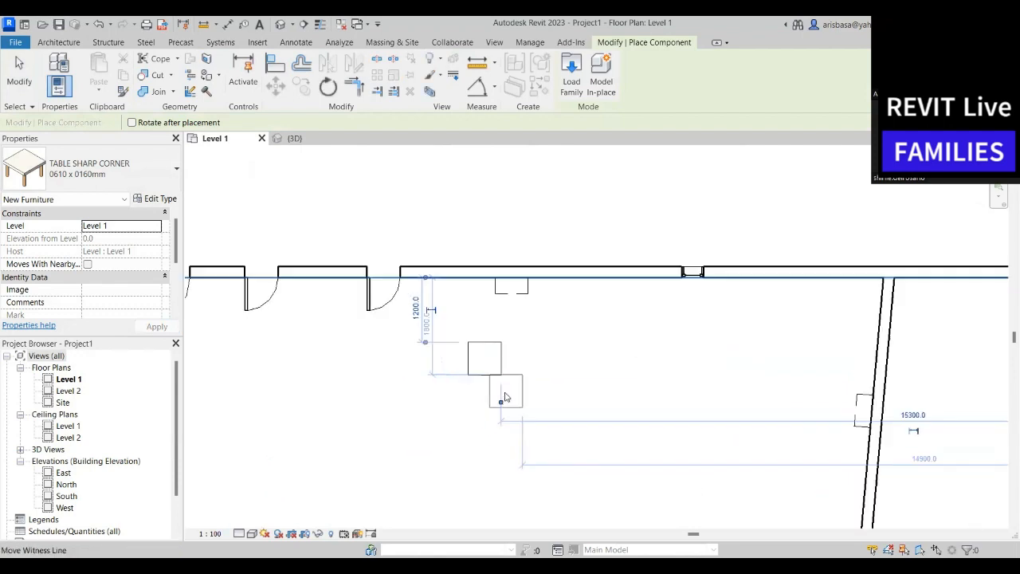
key(Escape)
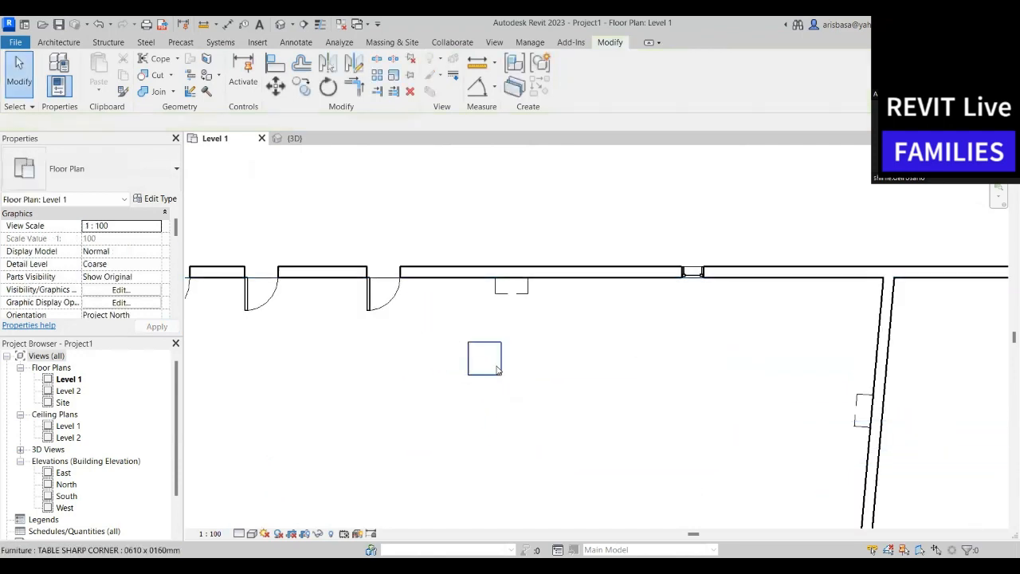
click(498, 369)
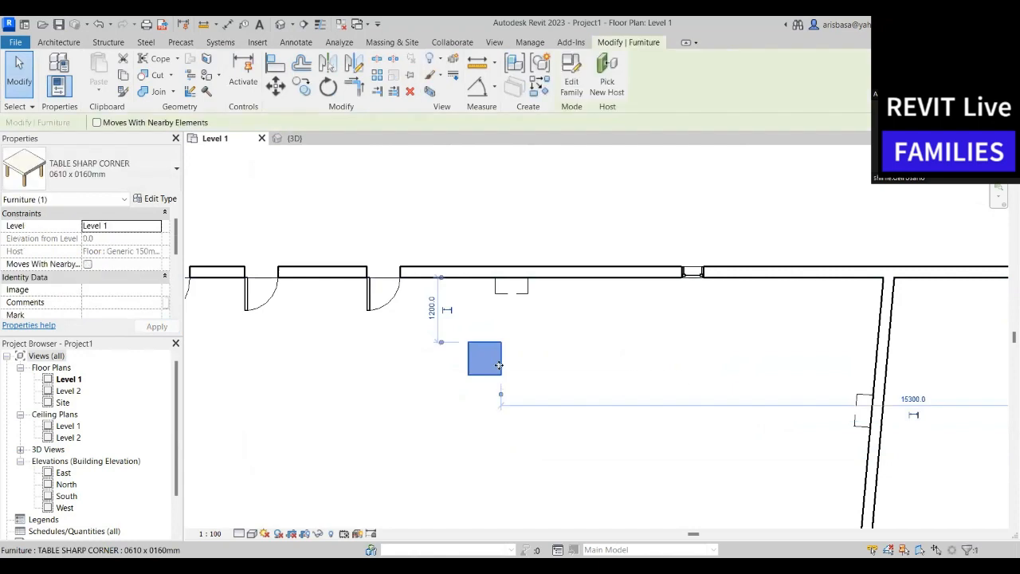
click(521, 223)
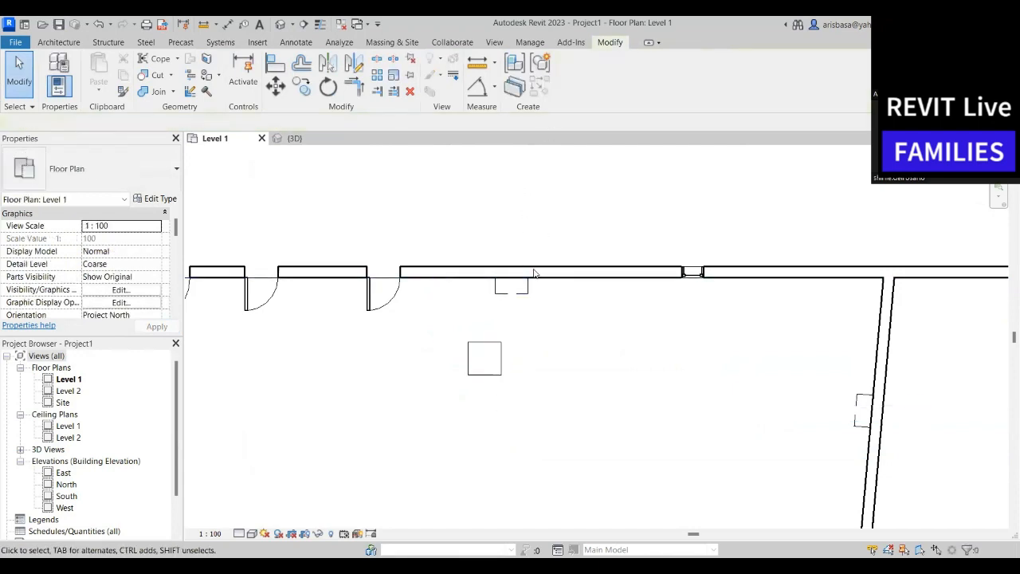
click(501, 355)
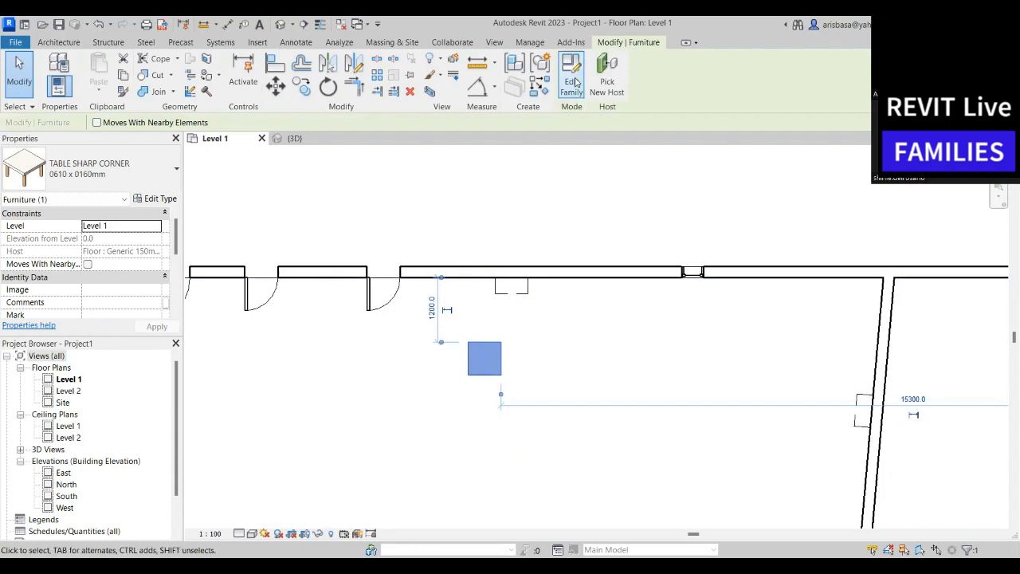
click(519, 241)
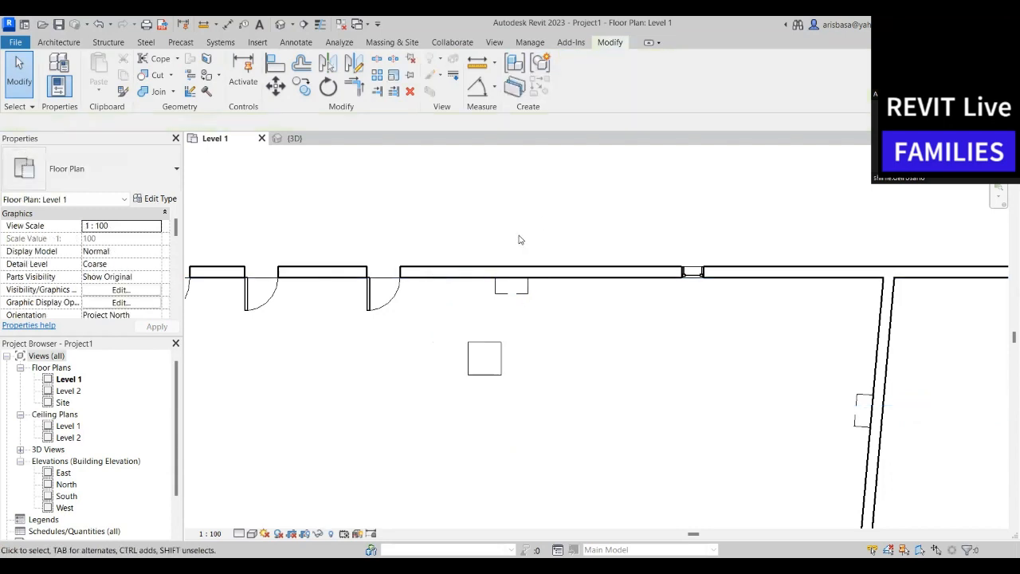
Switch to the project's 3D view and examine the newly placed table up close from an angled viewpoint
click(307, 142)
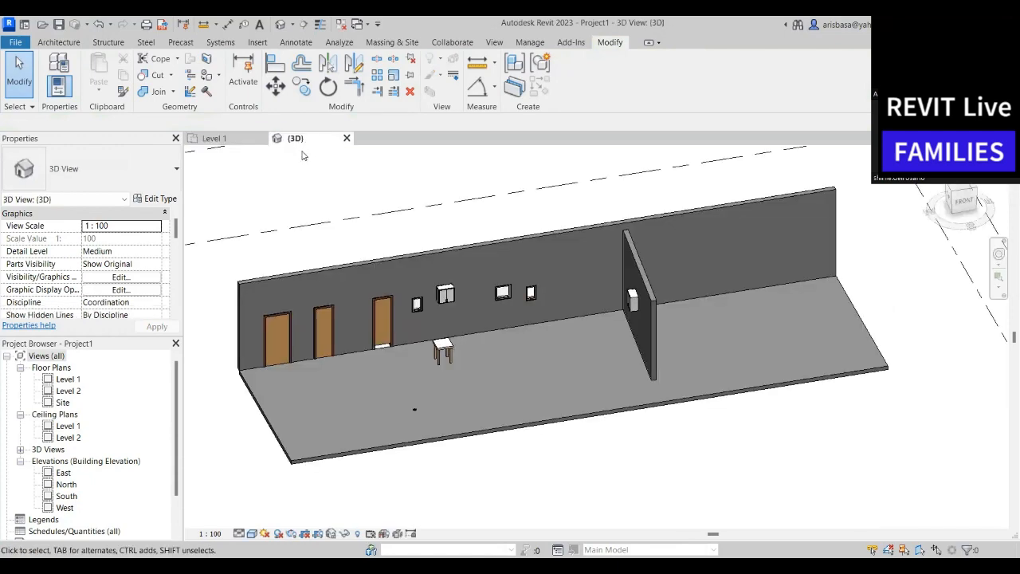
scroll(421, 207, down, 1)
mouse_move(427, 220)
middle_down()
mouse_move(450, 214)
mouse_move(413, 217)
middle_up()
scroll(403, 391, up, 3)
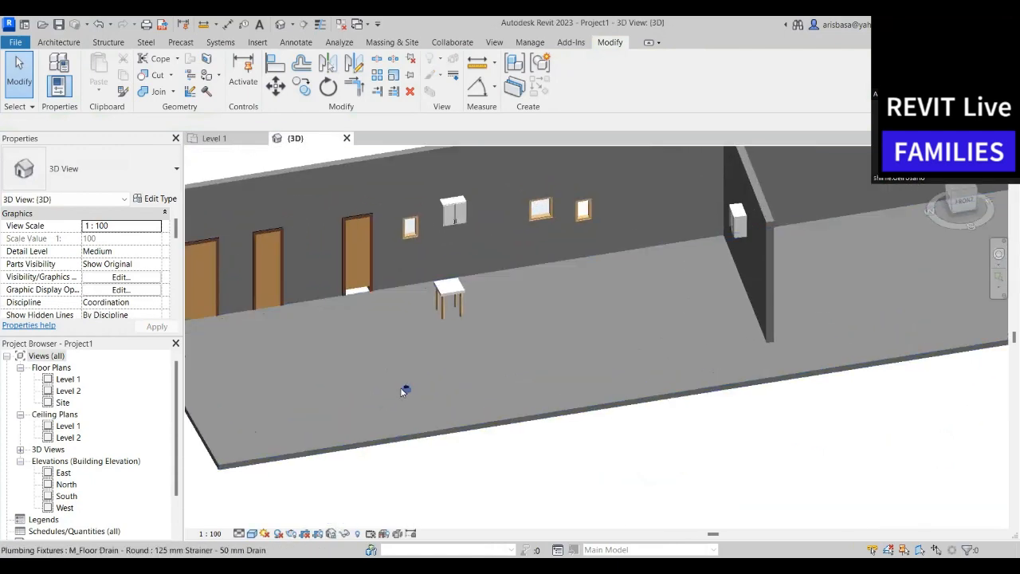
shift+middle_drag(403, 390, 519, 412)
scroll(501, 337, up, 2)
Open the placed table's family for editing, and select its tabletop extrusion to inspect it before deselecting it
click(507, 339)
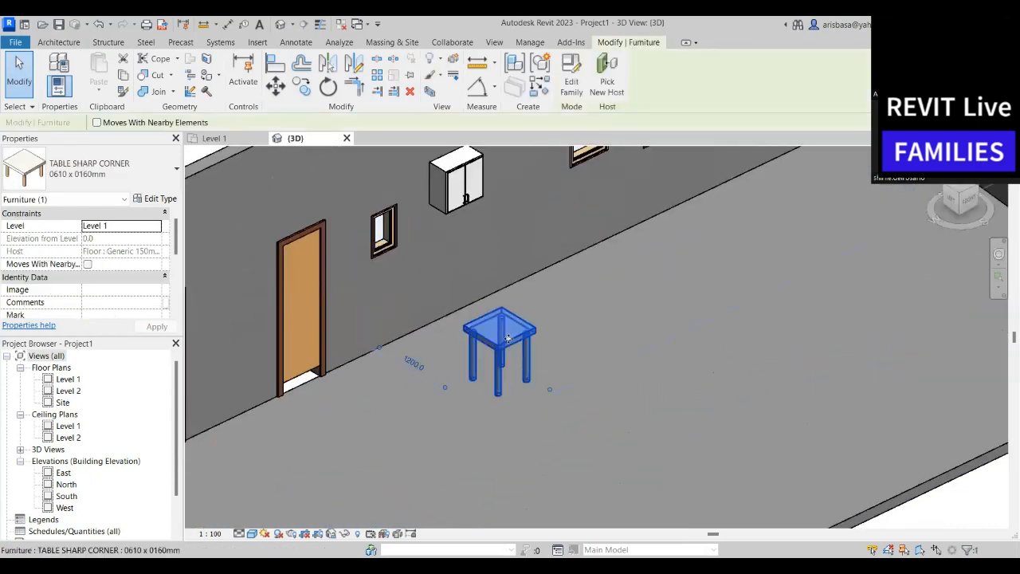
click(572, 88)
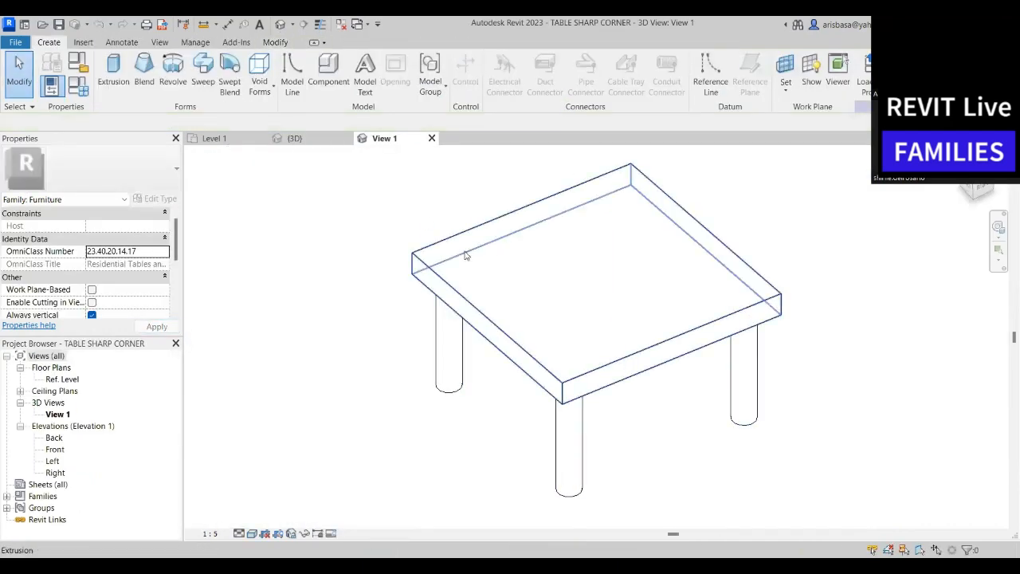
click(477, 315)
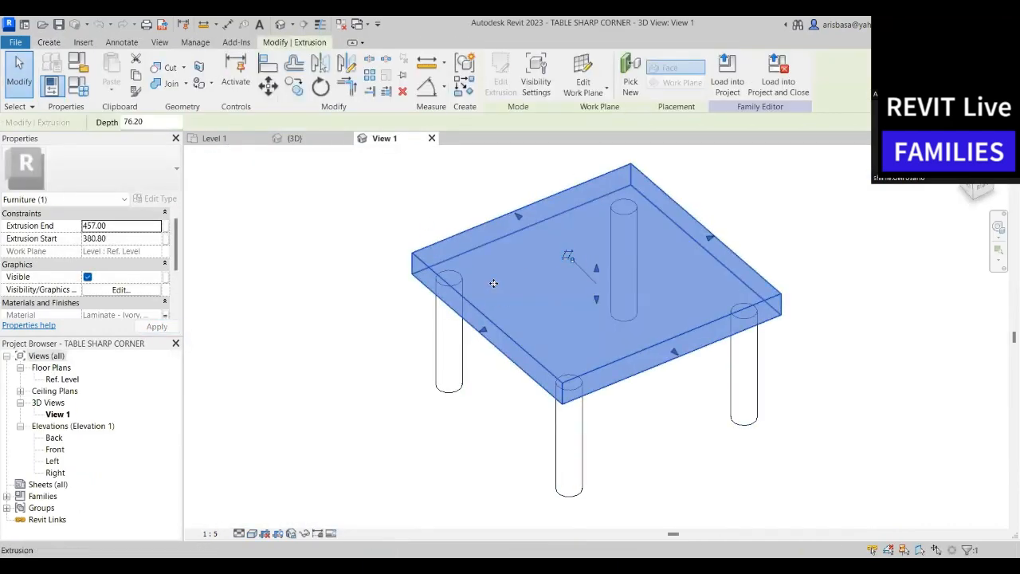
middle_drag(535, 337, 496, 346)
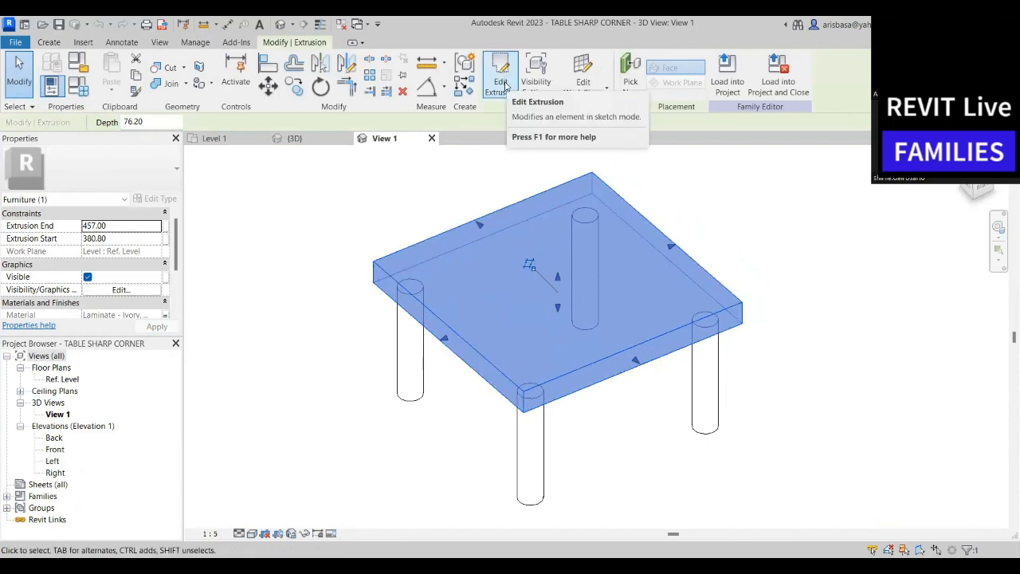
click(700, 184)
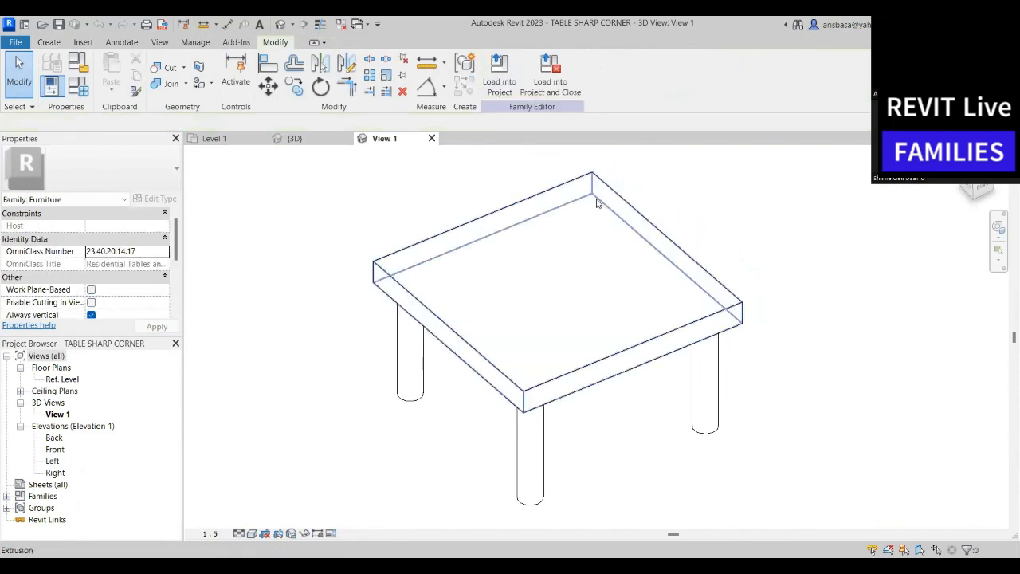
scroll(594, 247, down, 2)
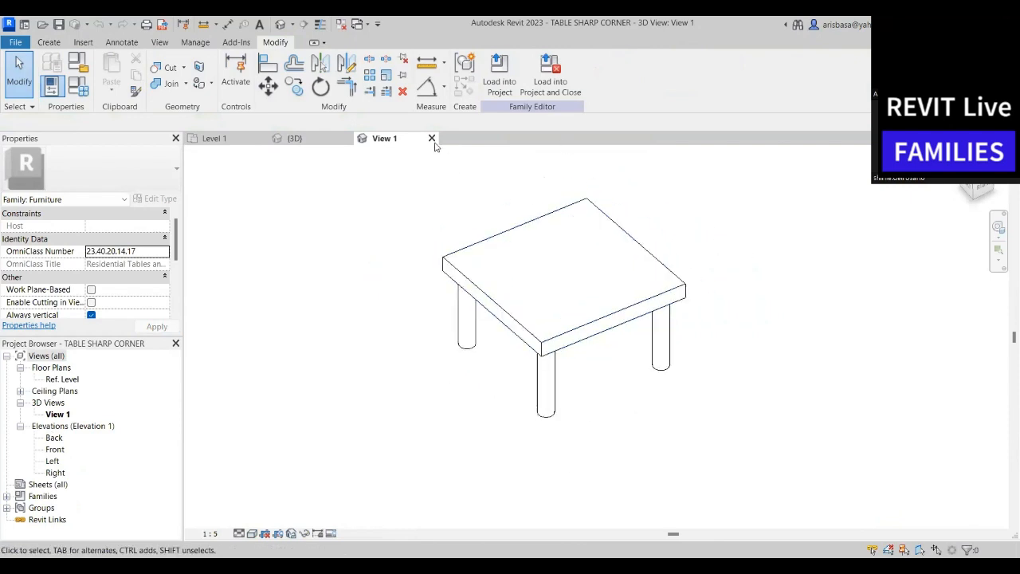
Close the TABLE SHARP CORNER family without saving changes and return to the project
click(432, 139)
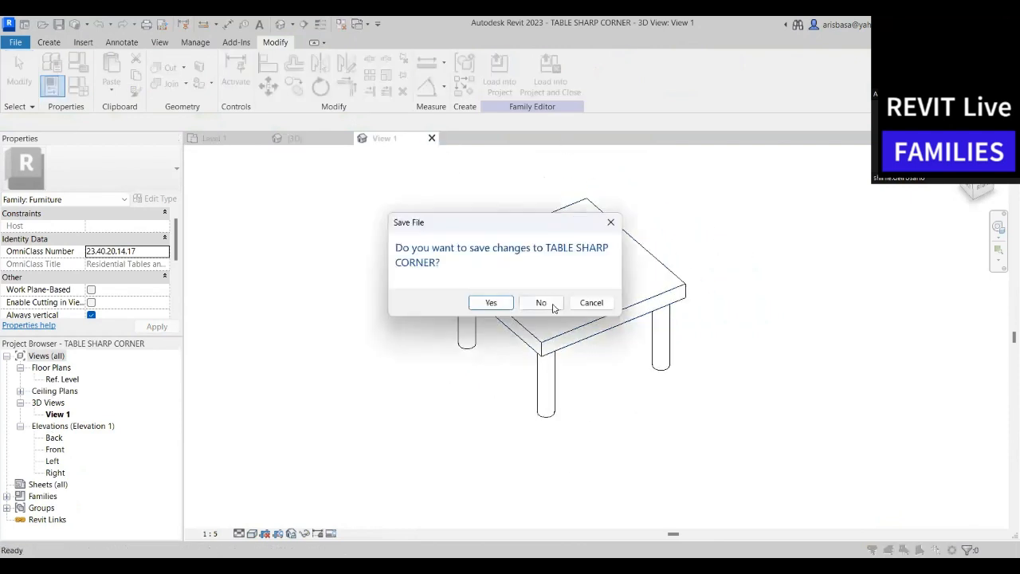
click(538, 306)
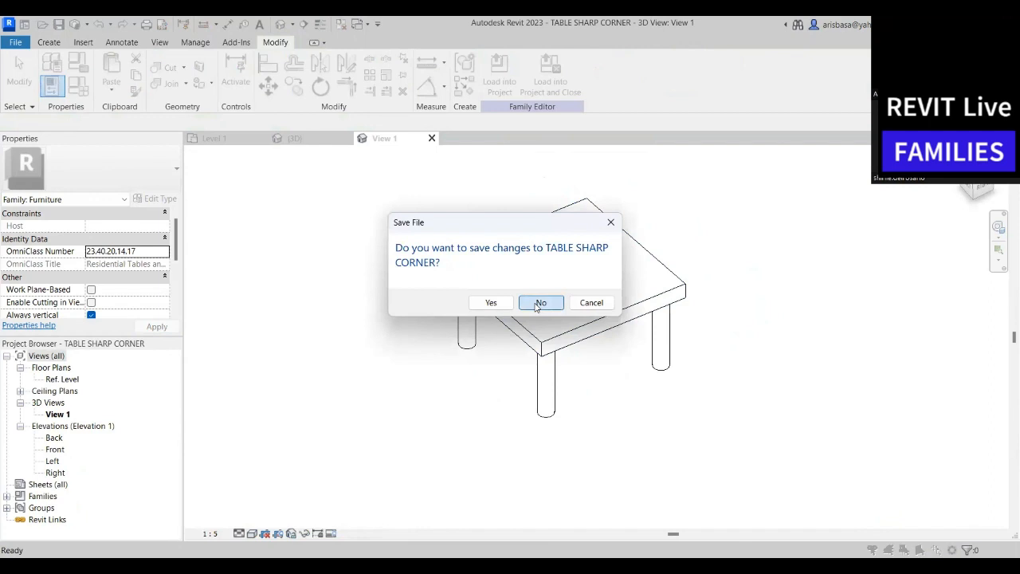
click(538, 303)
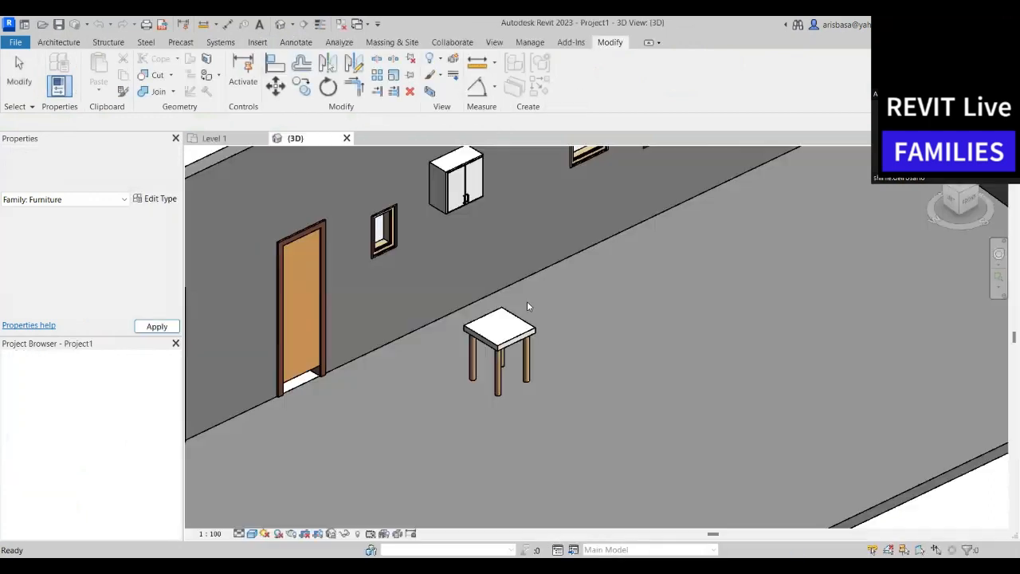
View the whole room in 3D, check the recent families on the Home screen and return to the project
scroll(550, 343, down, 3)
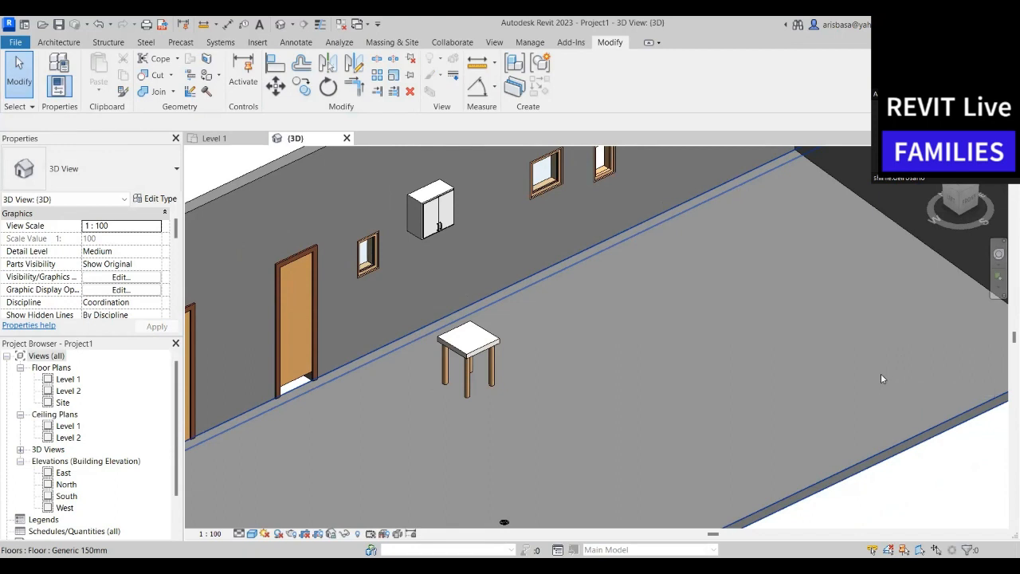
scroll(875, 352, down, 2)
middle_drag(795, 366, 695, 367)
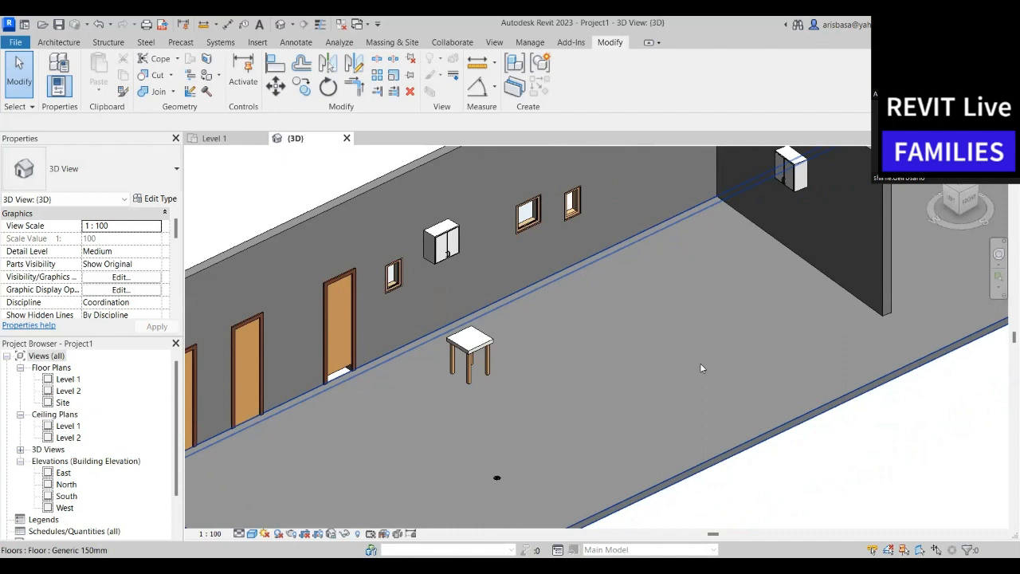
shift+middle_drag(700, 363, 637, 363)
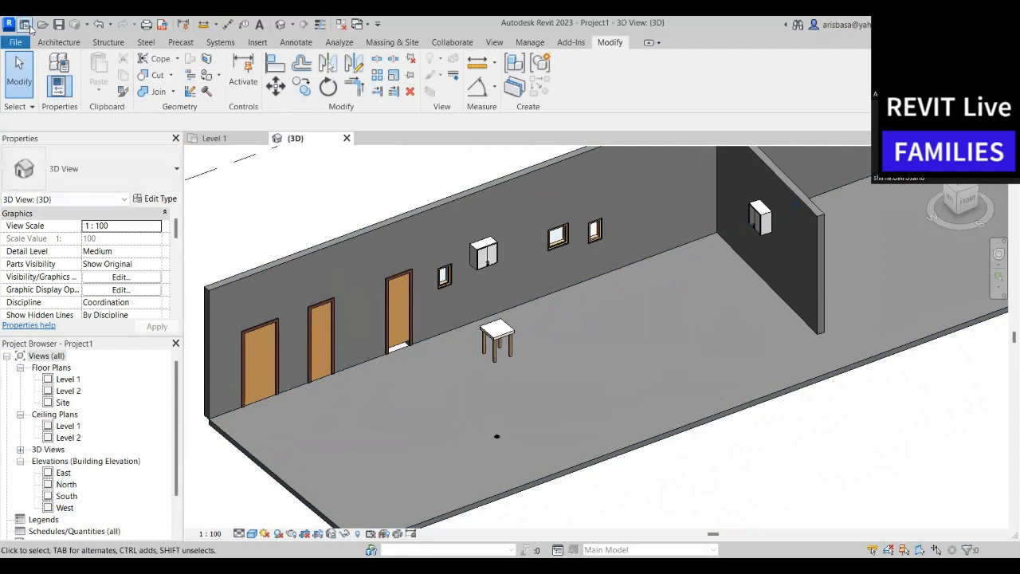
click(25, 25)
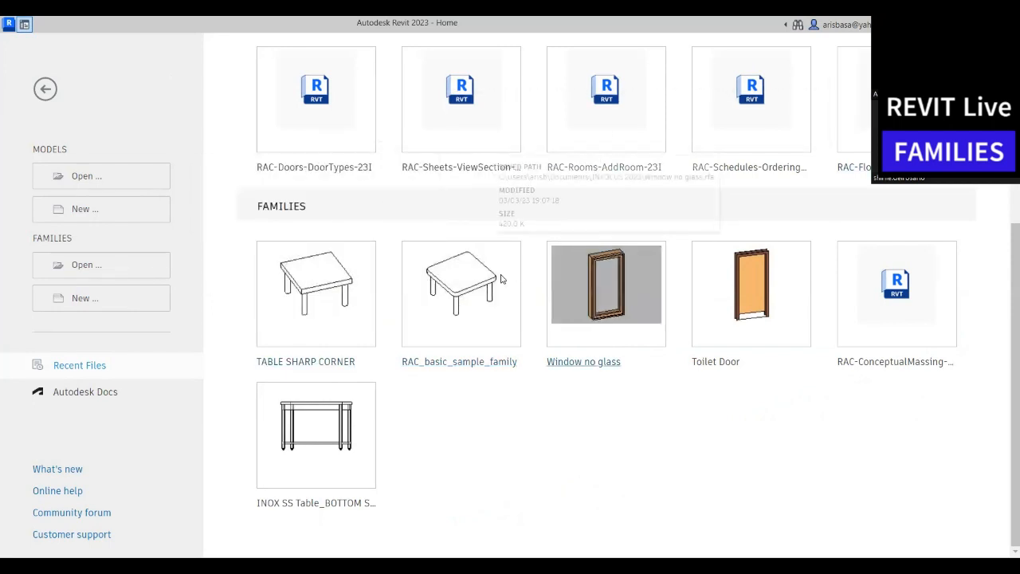
click(46, 92)
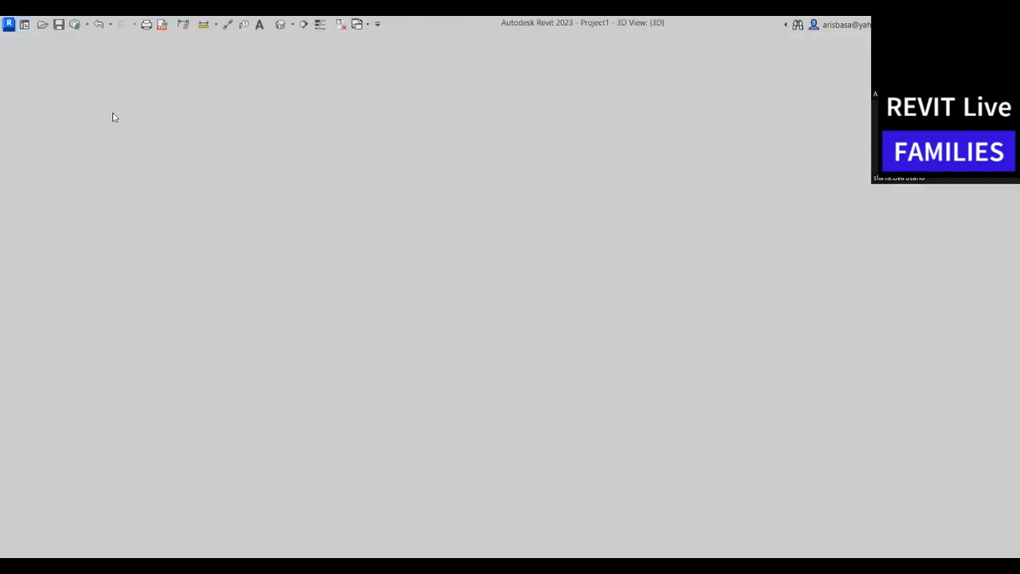
shift+middle_drag(521, 386, 517, 408)
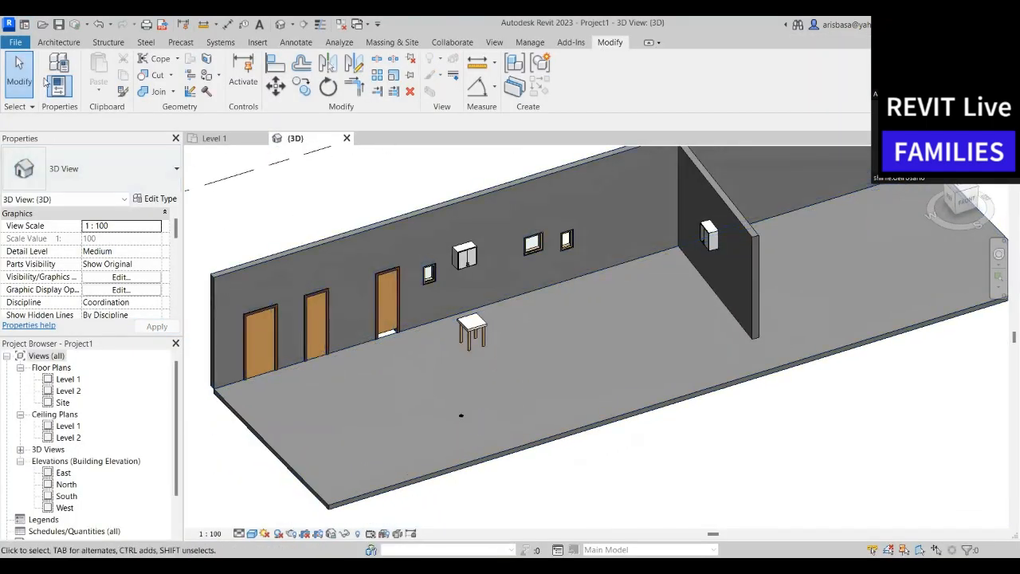
Start a new in-place model component in the project's 3D view
click(57, 44)
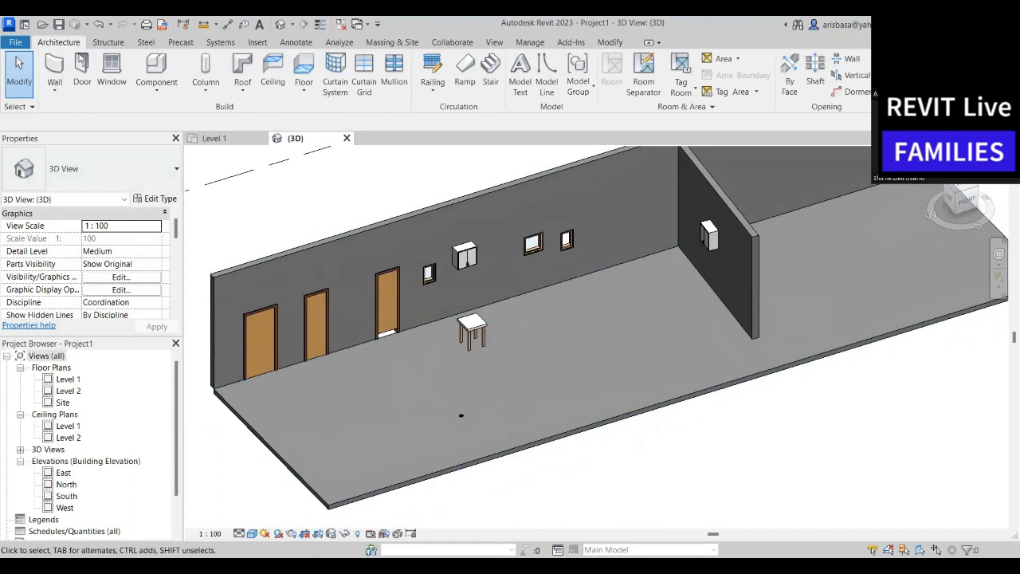
click(152, 89)
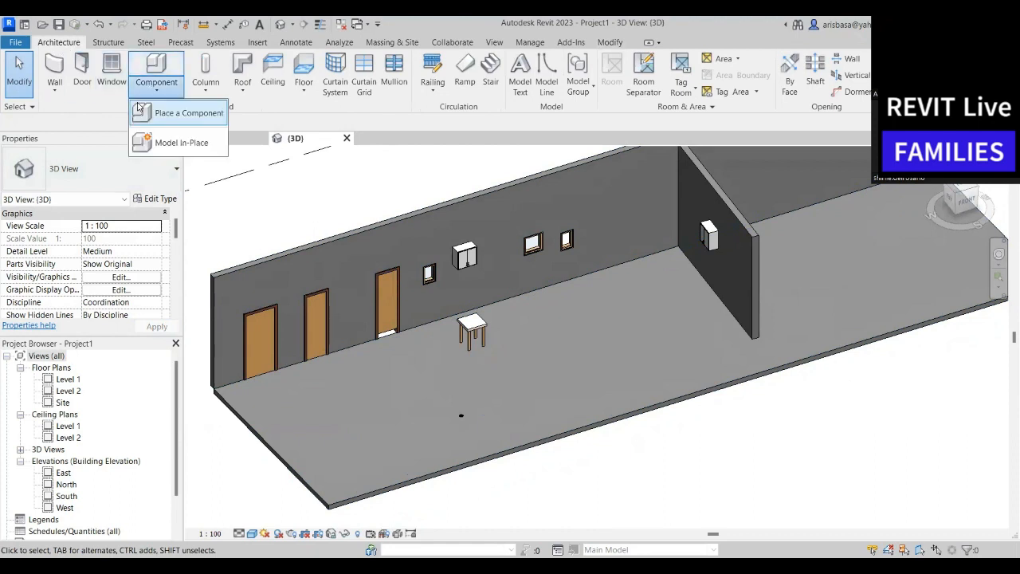
click(180, 143)
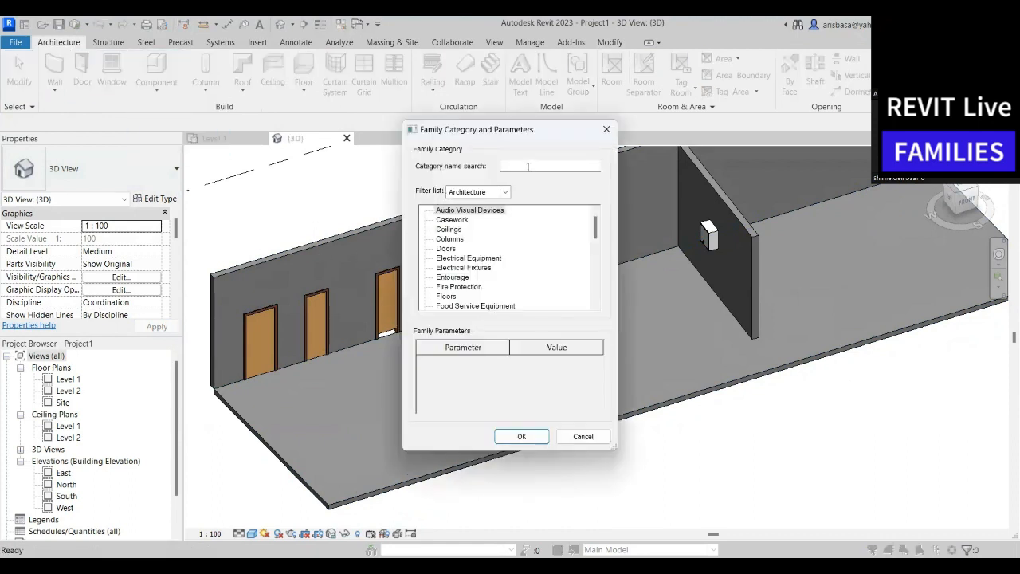
Check the category filter options, search the family categories for "entour" and clear the search
click(504, 191)
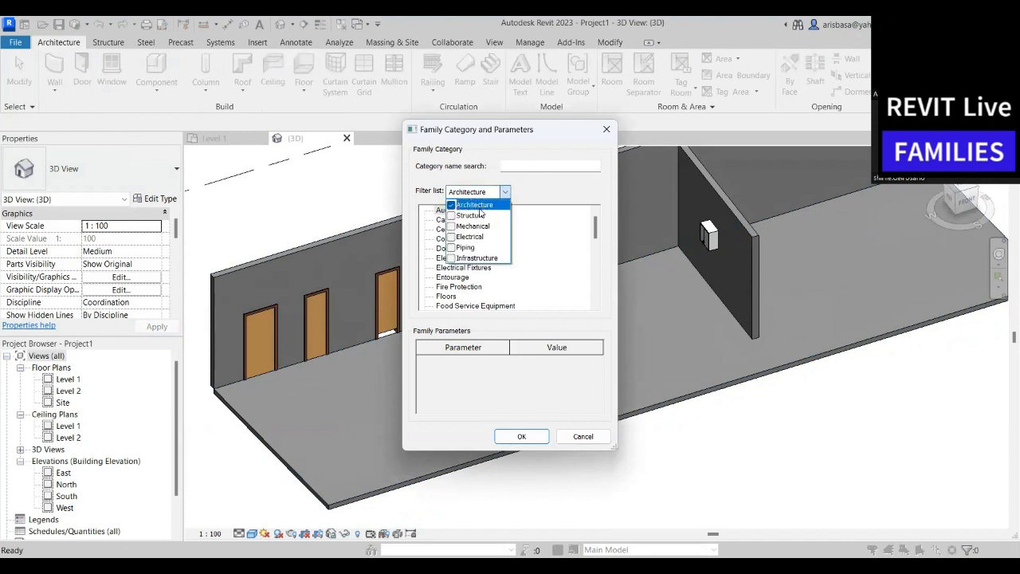
click(532, 197)
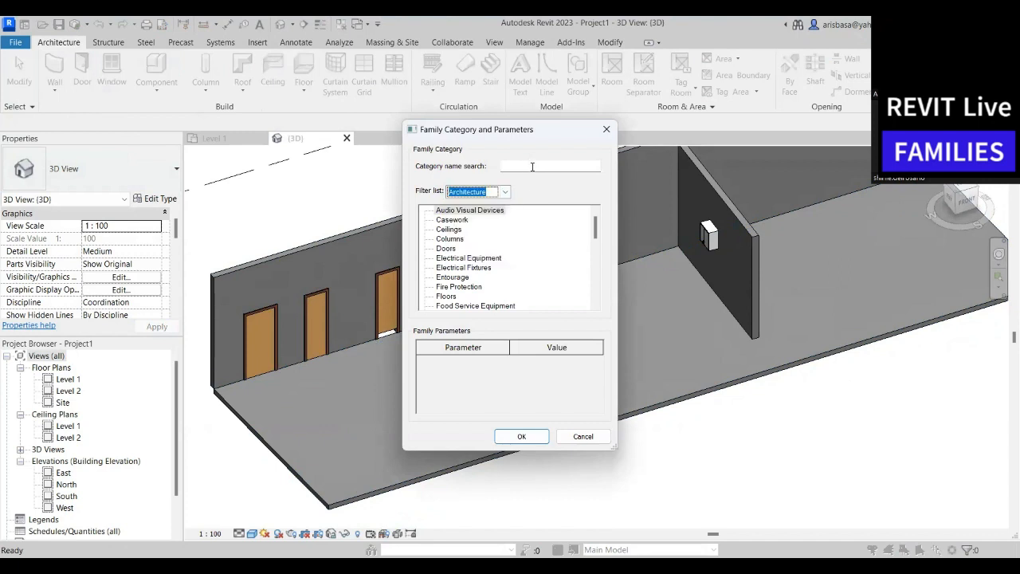
click(533, 166)
text(entour)
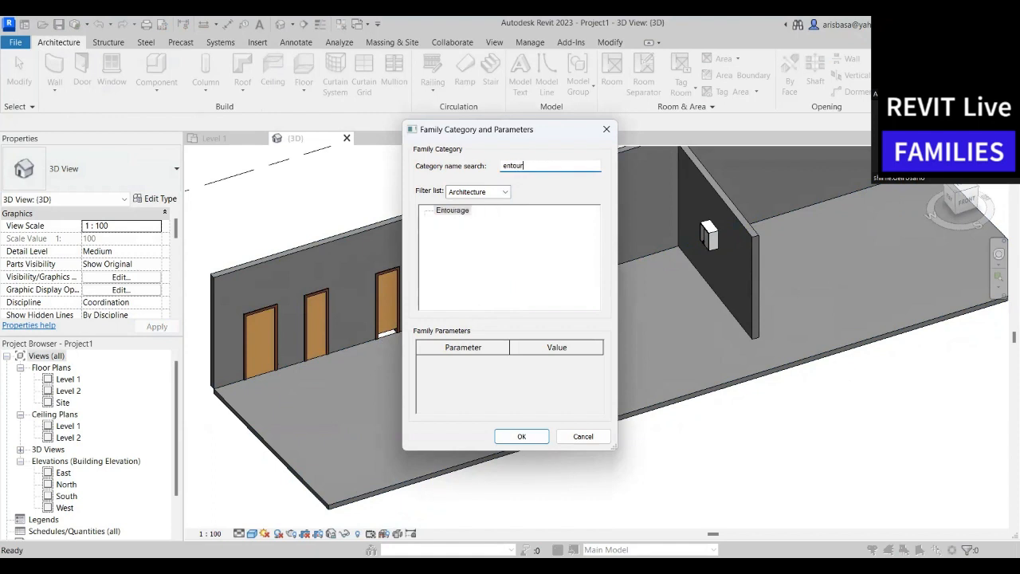
key(BackSpace)
key(BackSpace)
key(BackSpace)
key(BackSpace)
key(BackSpace)
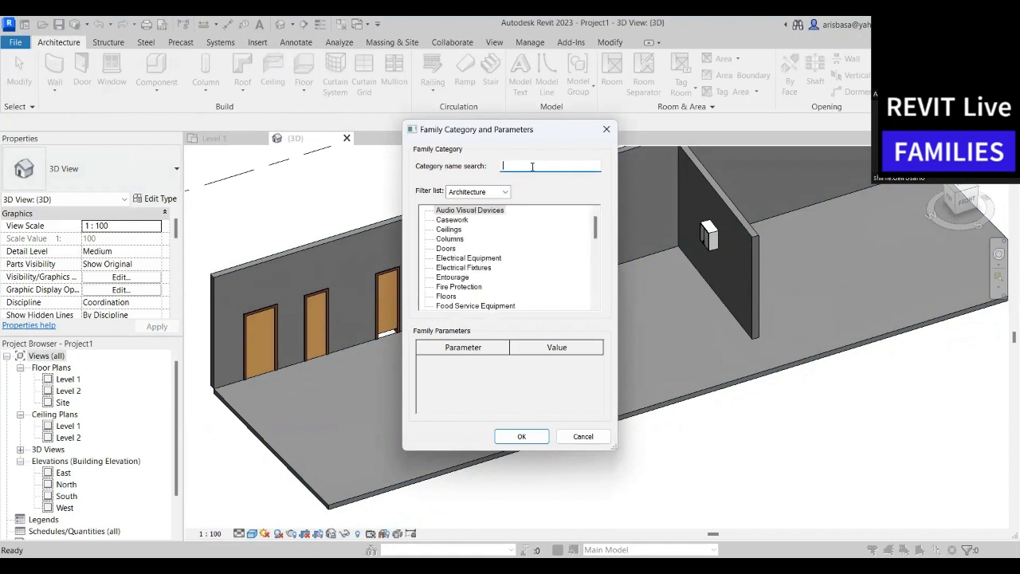
Search the categories for "gener", assign Generic Models to the in-place model and enter its editor
text(gener)
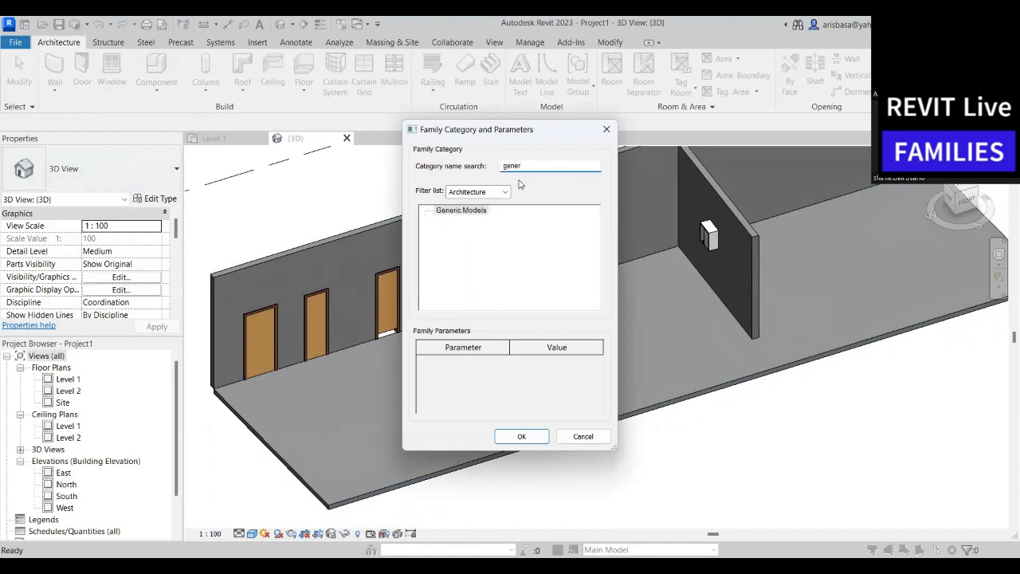
click(467, 211)
click(533, 444)
click(514, 316)
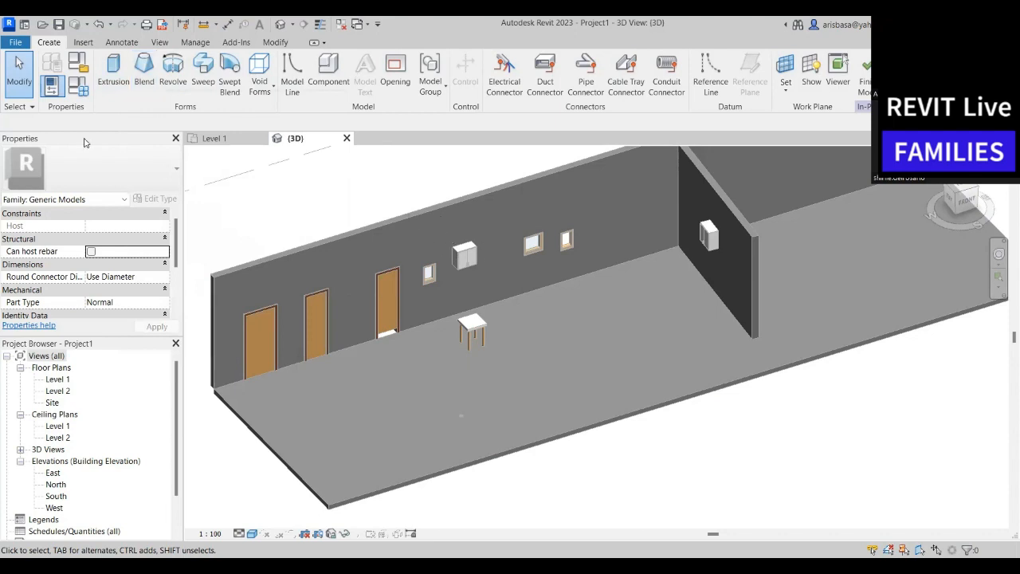
Create a 250 mm deep extrusion from a rectangle about 1700 by 900 mm on the floor in front of the table
click(113, 83)
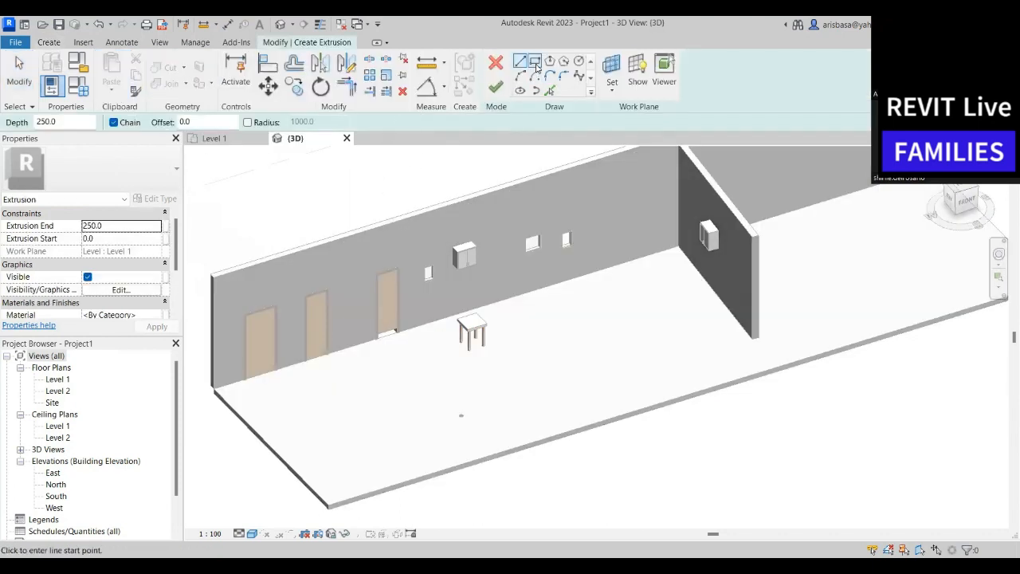
click(535, 62)
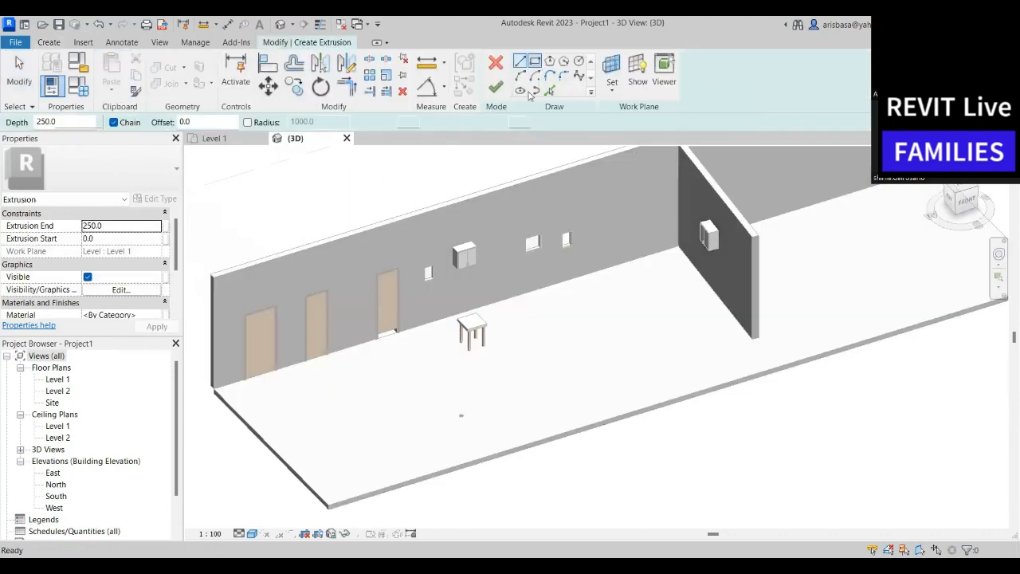
click(405, 396)
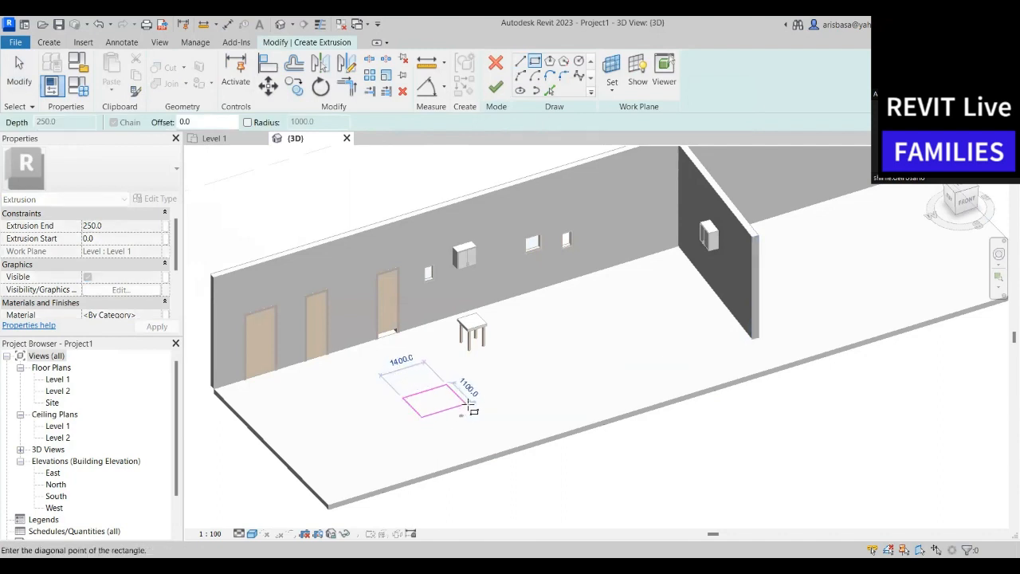
click(470, 393)
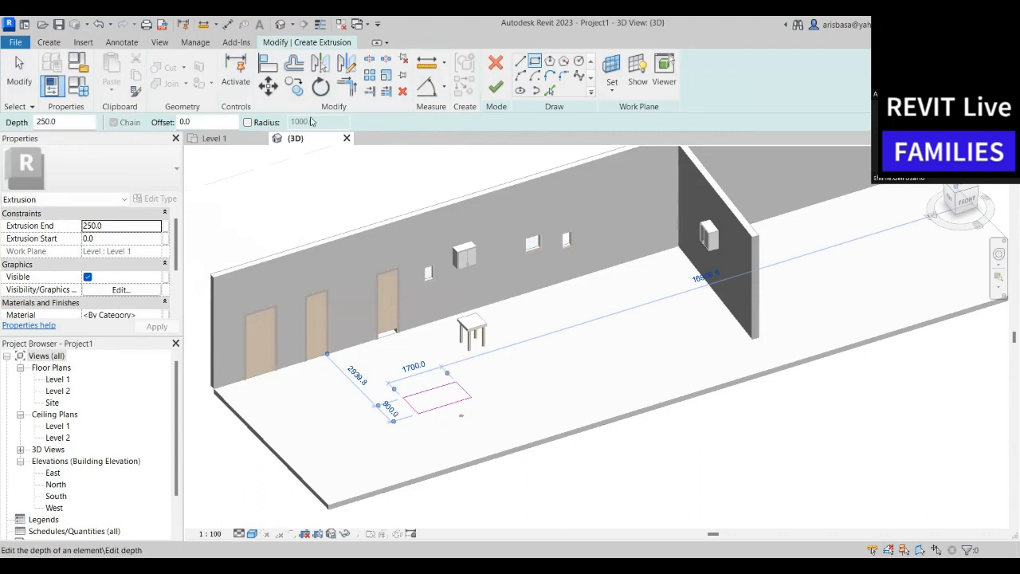
click(496, 86)
Reshape the box extrusion with its shape handles, enlarging its footprint and setting its height to about 516 mm
scroll(479, 366, up, 5)
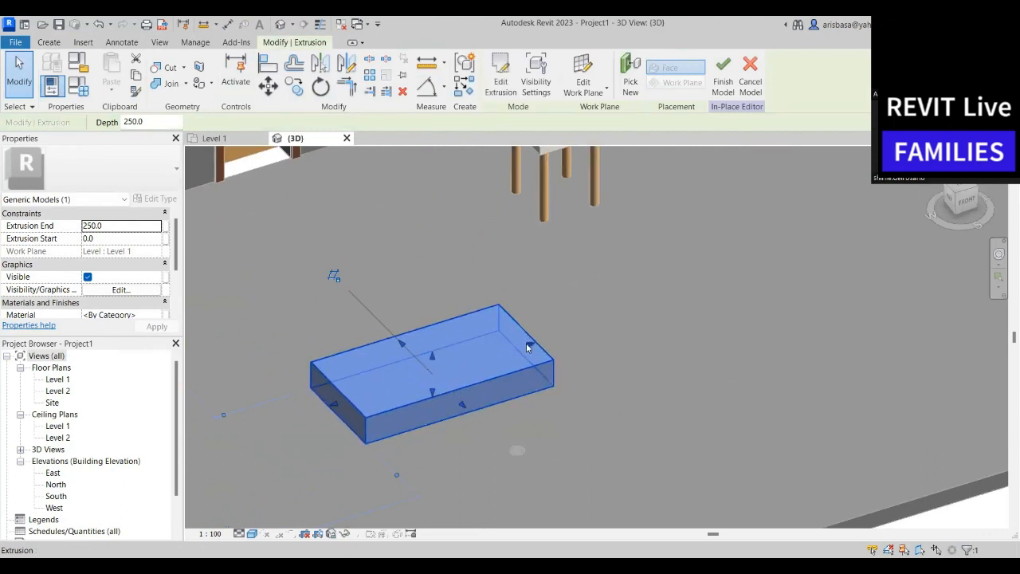
drag(432, 356, 435, 266)
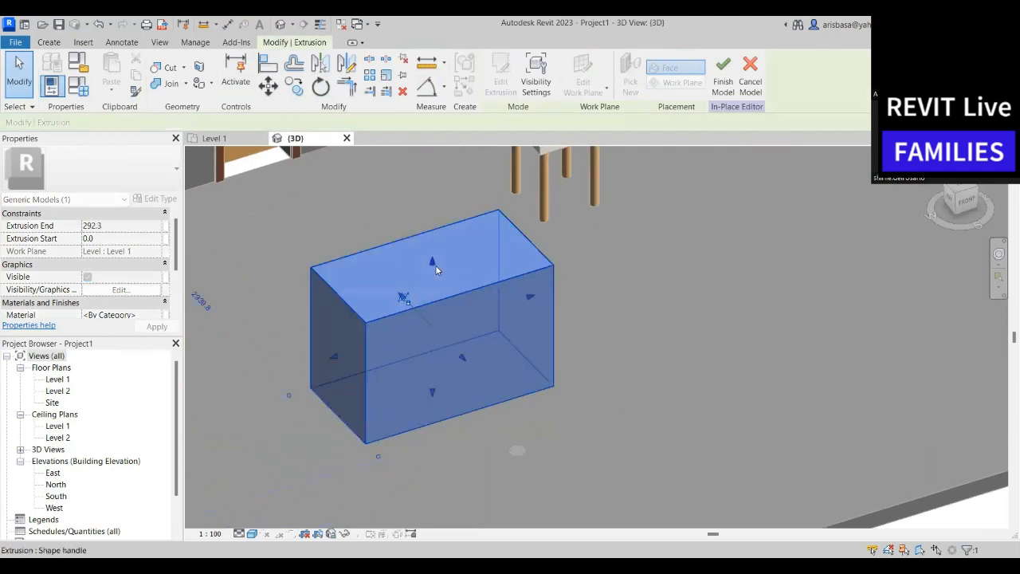
mouse_move(466, 359)
mouse_down()
mouse_move(507, 391)
mouse_move(478, 367)
mouse_up()
drag(345, 370, 299, 371)
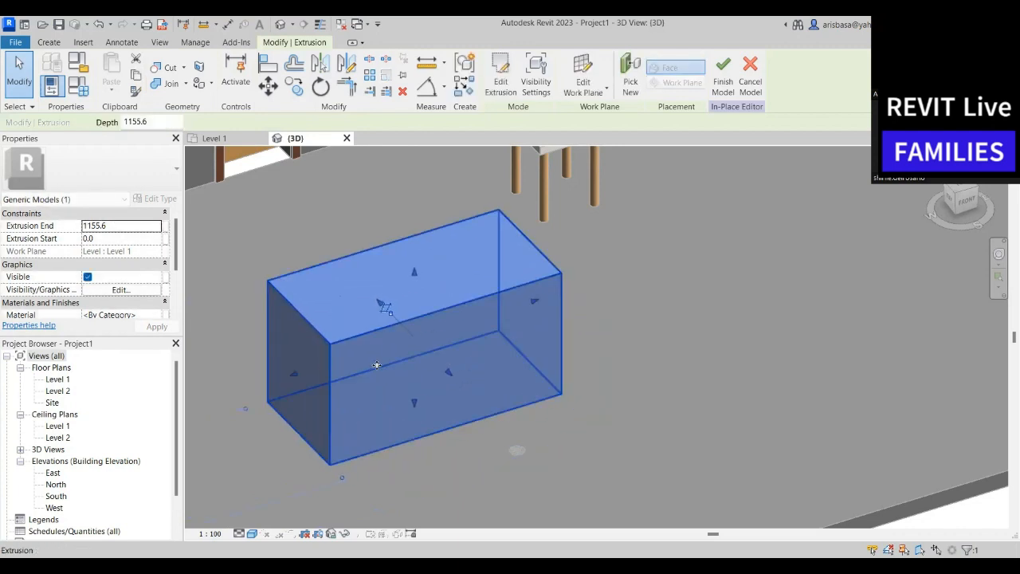
scroll(418, 327, down, 2)
drag(414, 338, 417, 339)
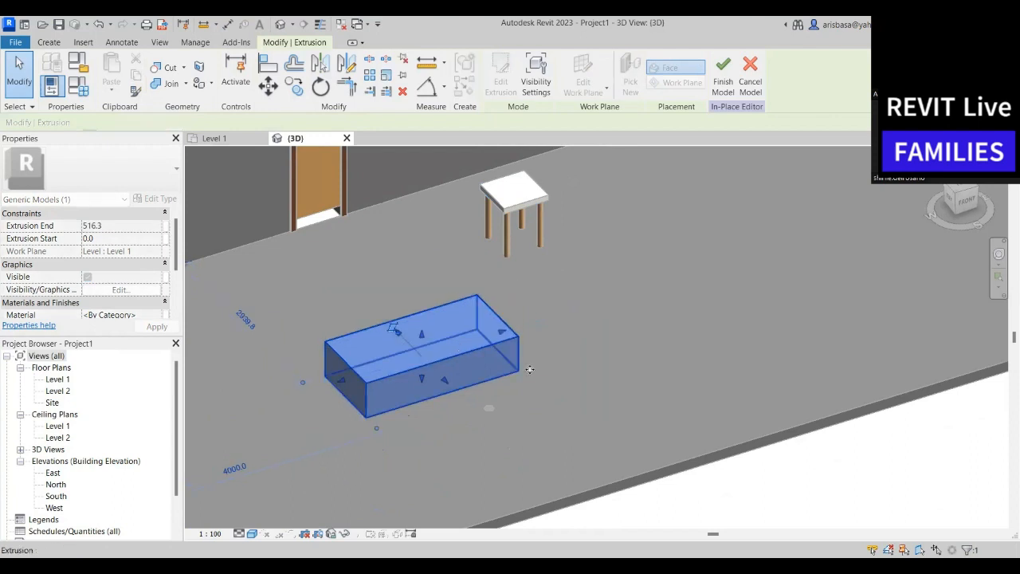
click(577, 380)
scroll(577, 379, down, 2)
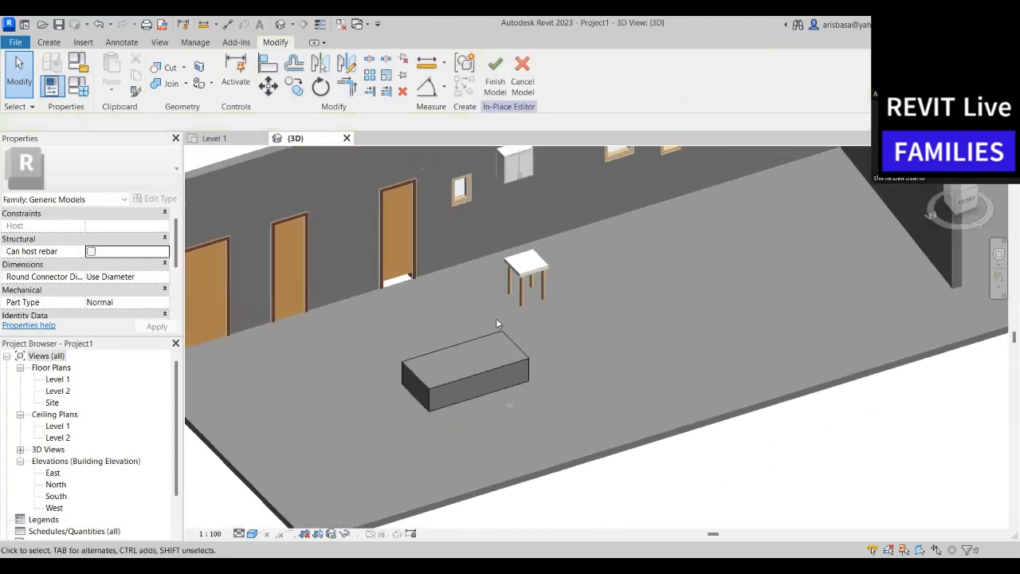
Create a 250 mm deep extrusion from a circle of about 900 mm radius on the floor beside the box
click(50, 42)
click(113, 76)
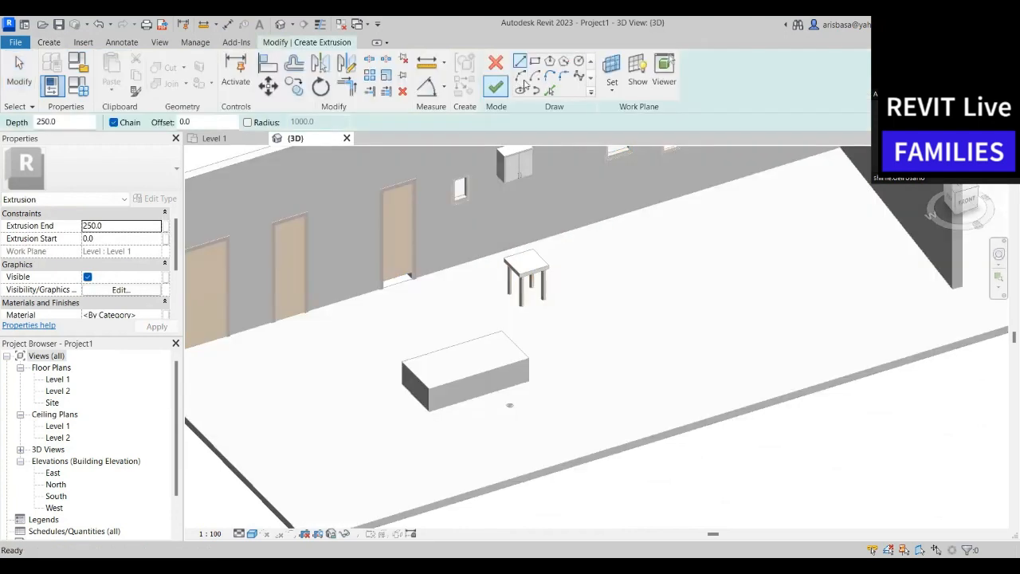
click(677, 345)
click(683, 367)
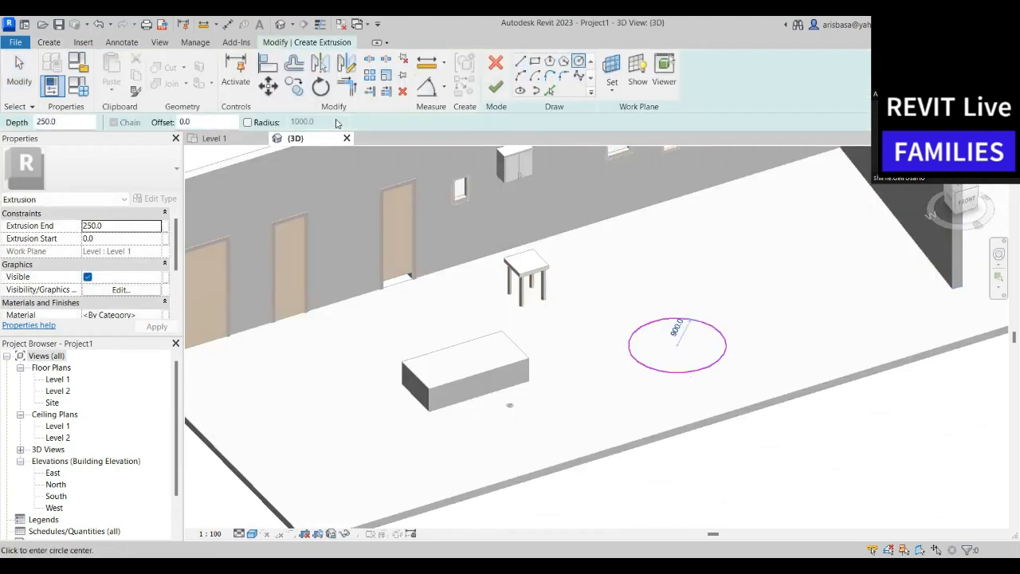
click(495, 86)
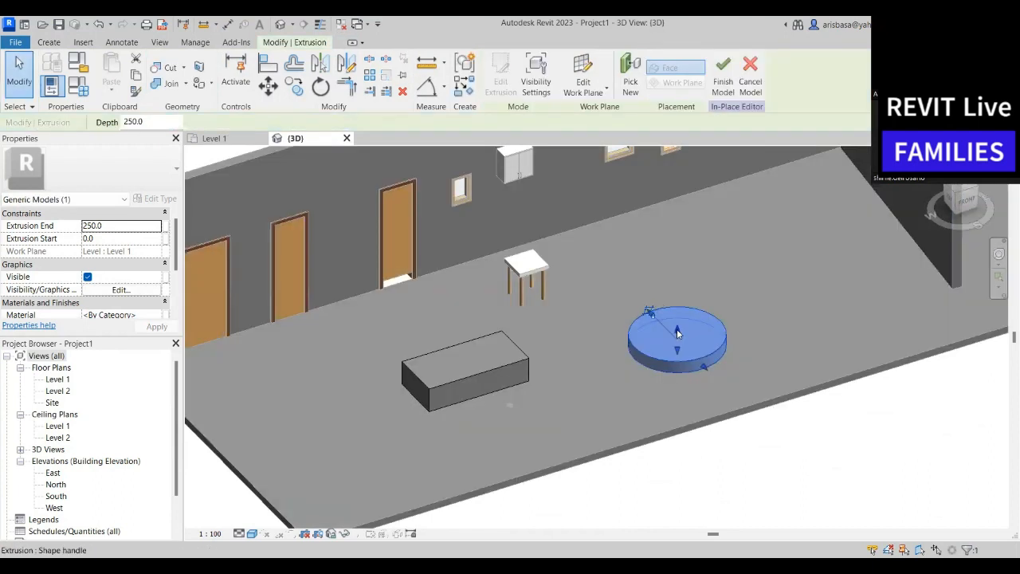
Stretch the circular extrusion to a height of about 1634 mm and shift it slightly across the floor
drag(676, 328, 678, 266)
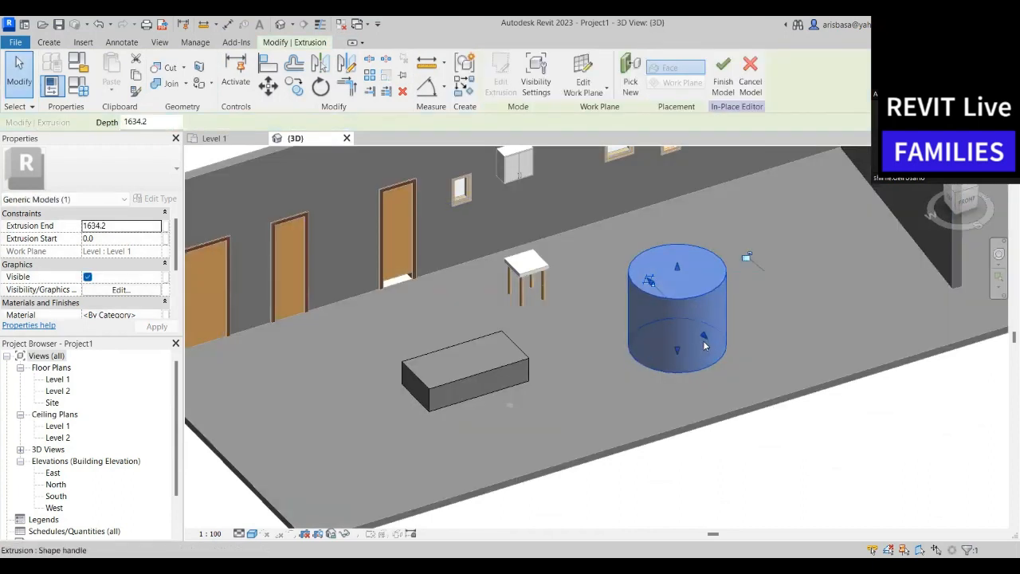
drag(702, 336, 706, 348)
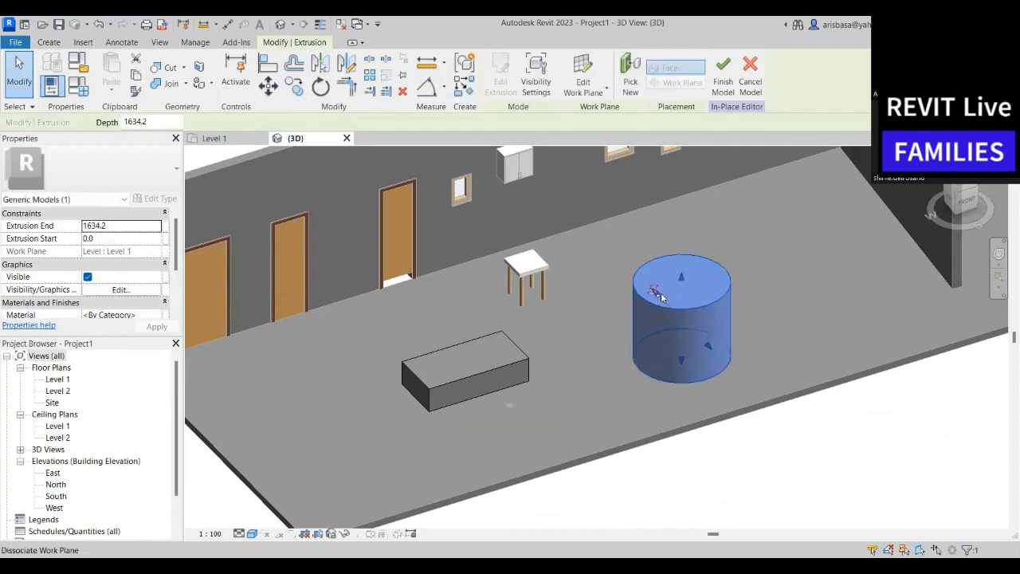
scroll(700, 343, up, 2)
drag(715, 353, 692, 333)
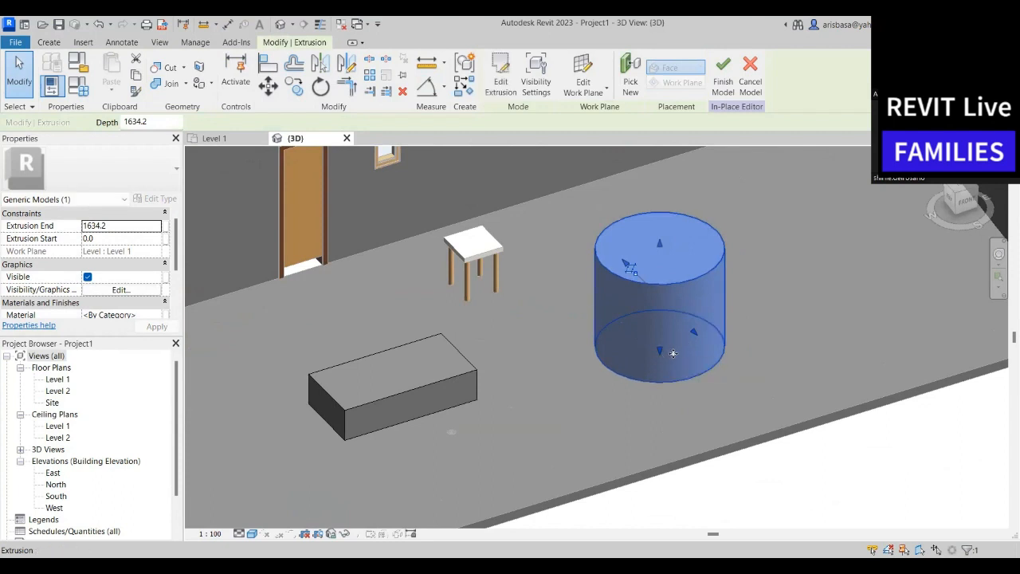
scroll(605, 354, down, 2)
click(673, 389)
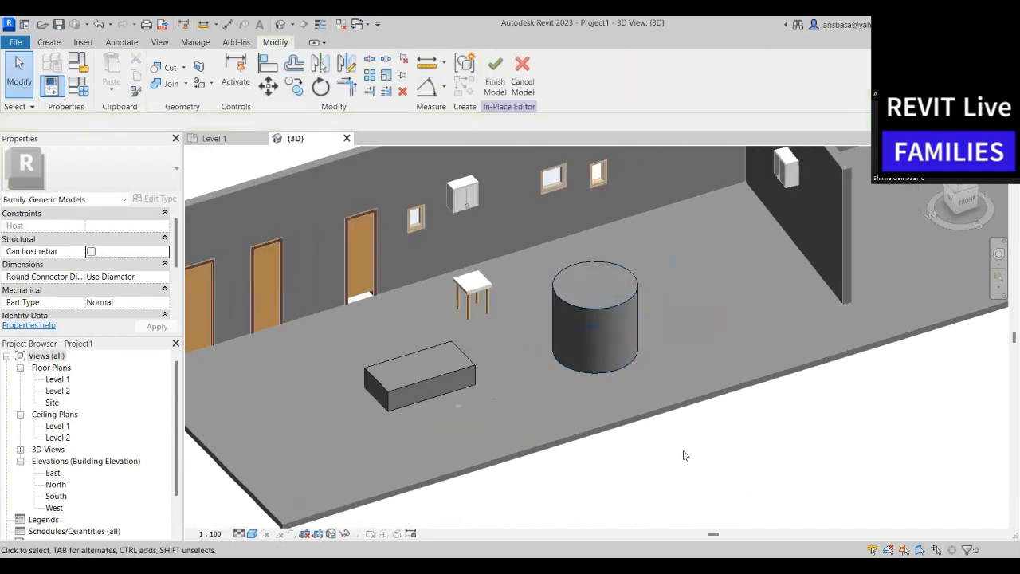
Finish the in-place model containing the box and the cylinder
middle_drag(691, 467, 693, 479)
scroll(651, 430, down, 2)
middle_drag(656, 435, 658, 416)
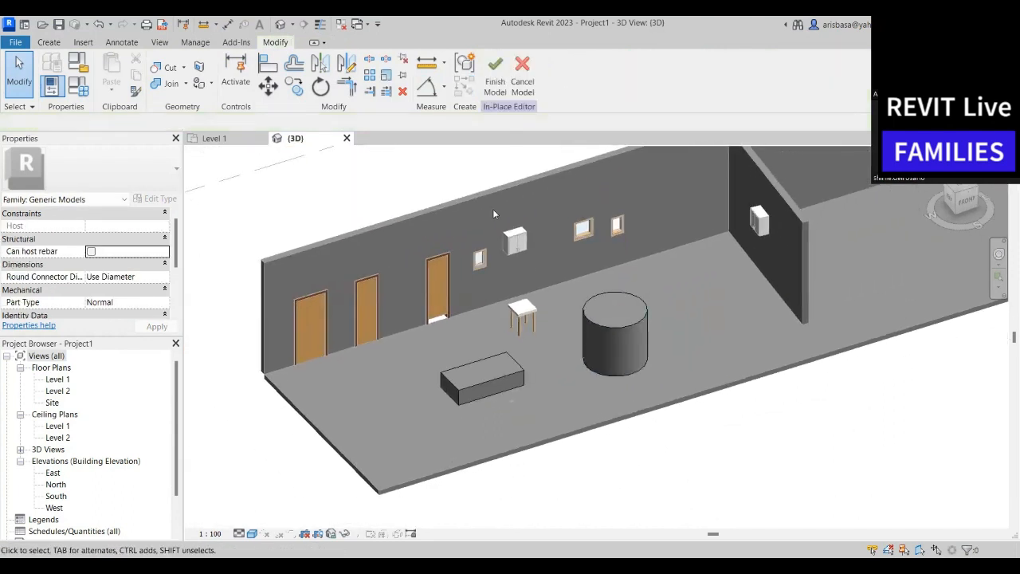
click(487, 80)
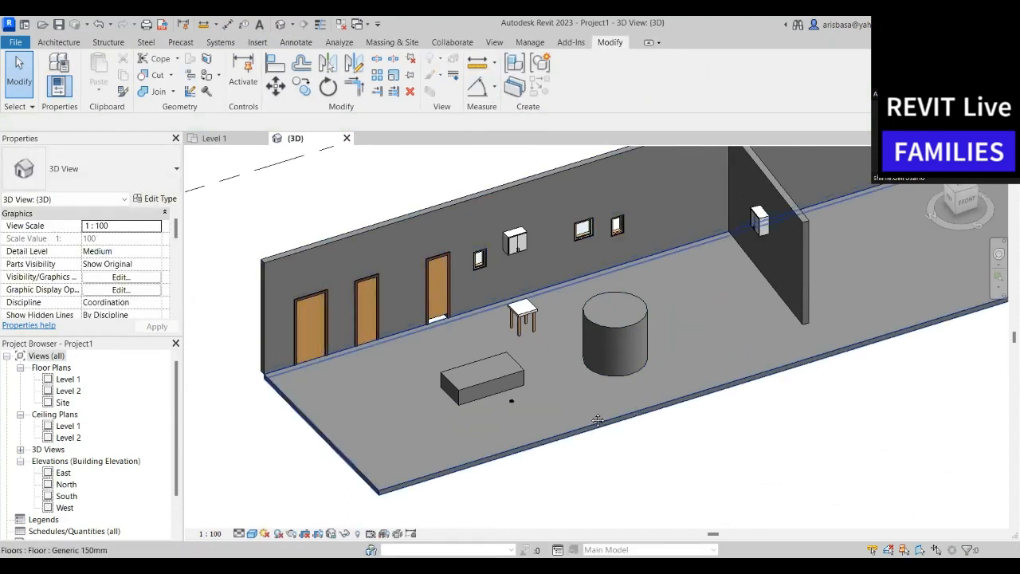
Move the joint box-and-cylinder model slightly across the floor, away from the doors, and check that it selects as one element
middle_drag(527, 382, 488, 355)
click(487, 353)
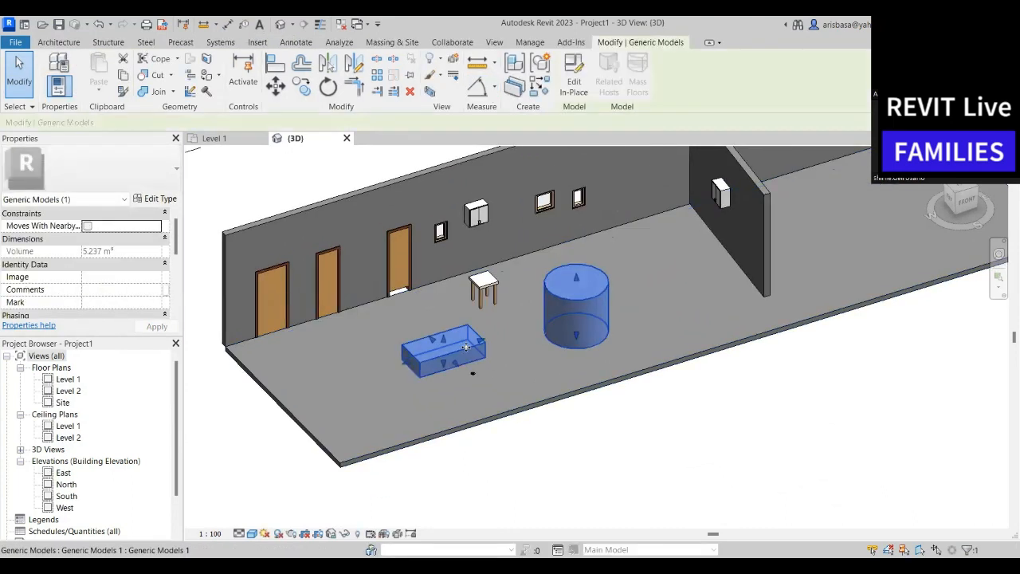
drag(473, 349, 574, 404)
drag(602, 437, 490, 358)
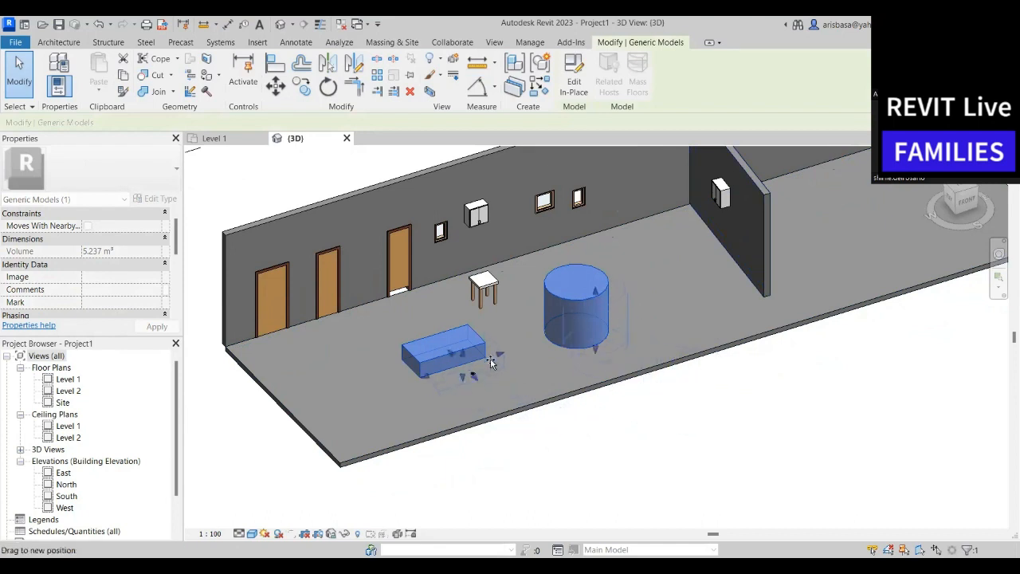
click(639, 446)
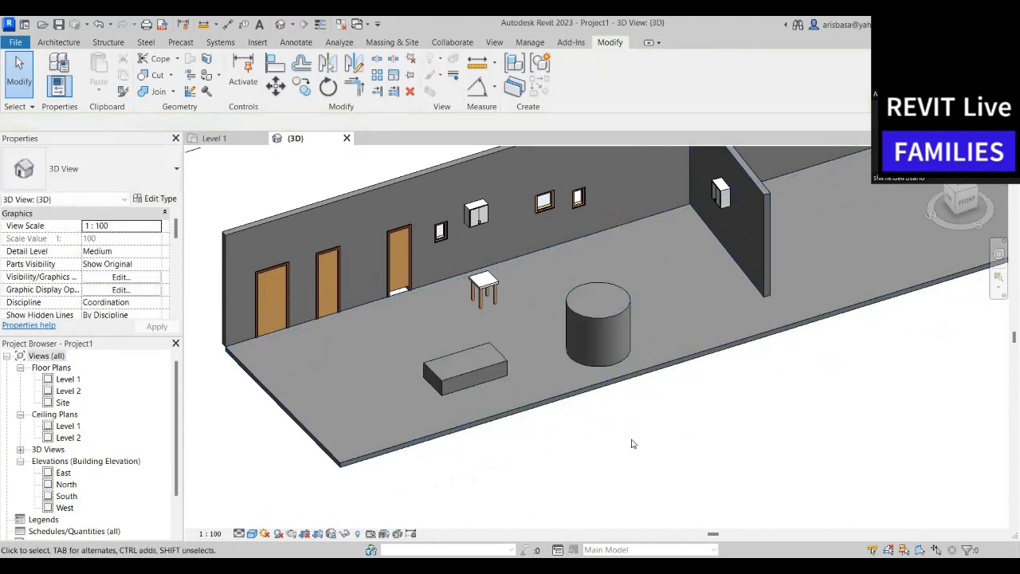
click(598, 313)
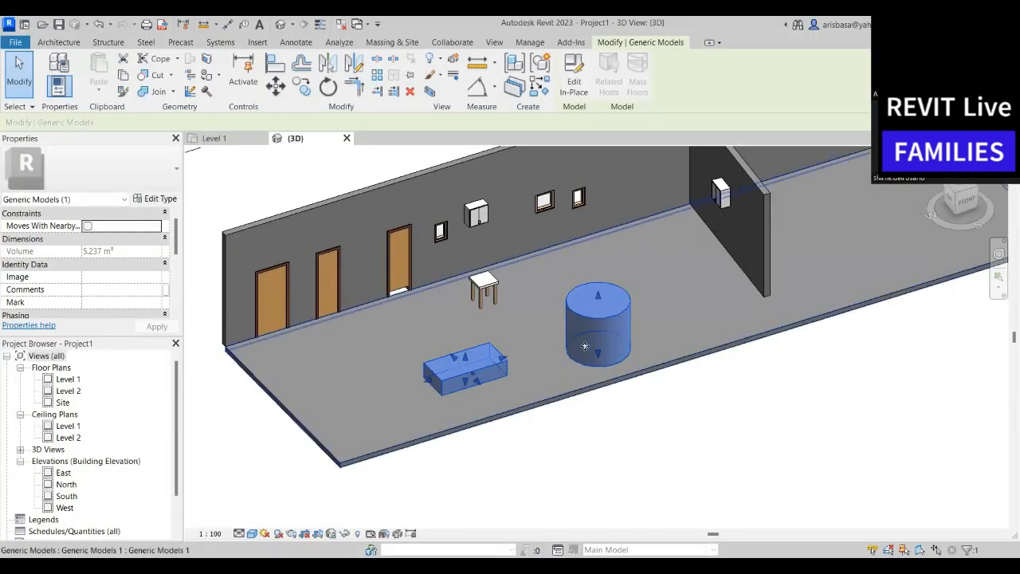
click(668, 429)
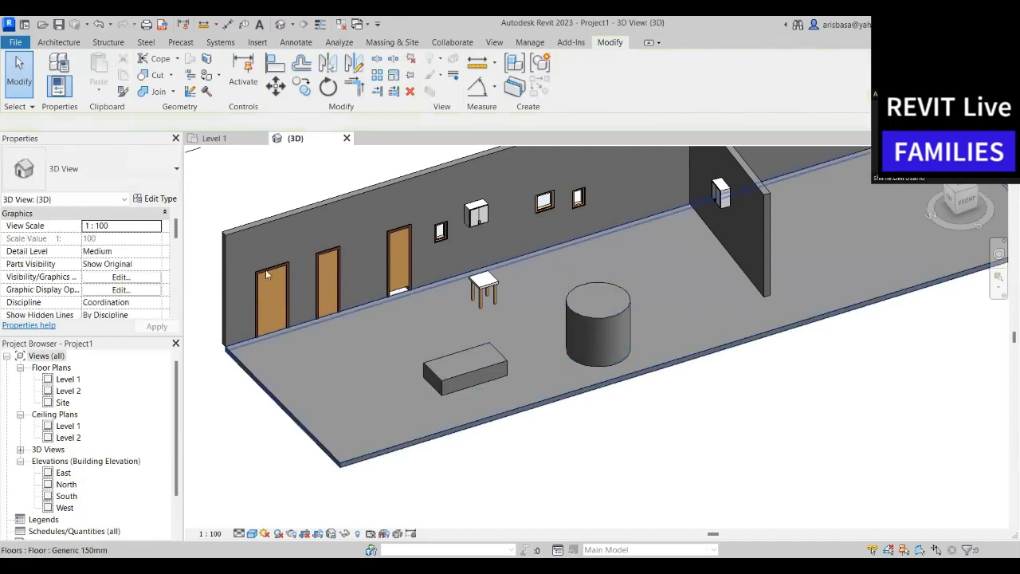
Start a second in-place model, search the categories for "gen", assign Generic Models and accept the default name
click(59, 42)
click(156, 87)
click(178, 142)
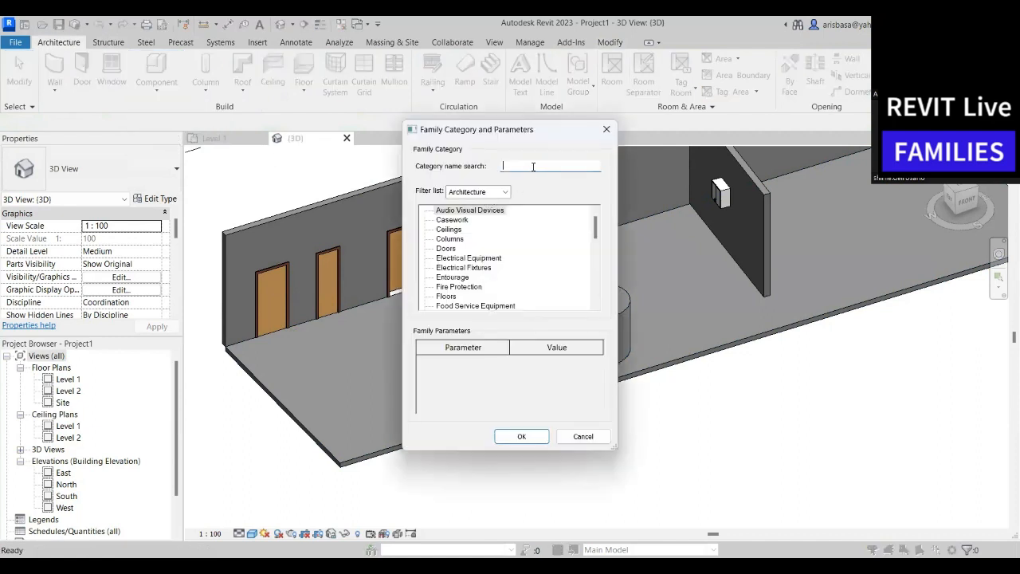
click(532, 166)
text(ger)
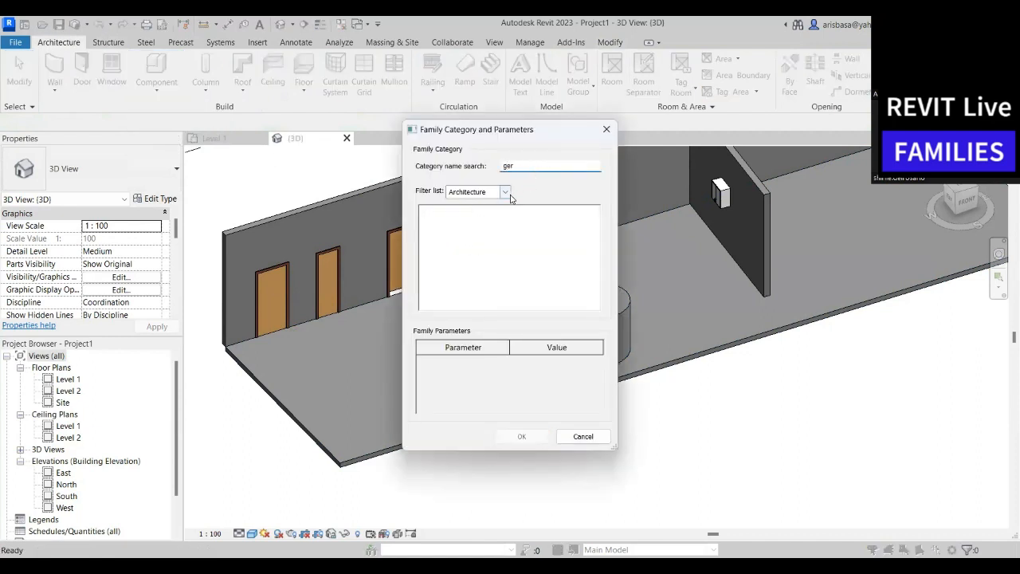
key(BackSpace)
text(b)
key(BackSpace)
text(n)
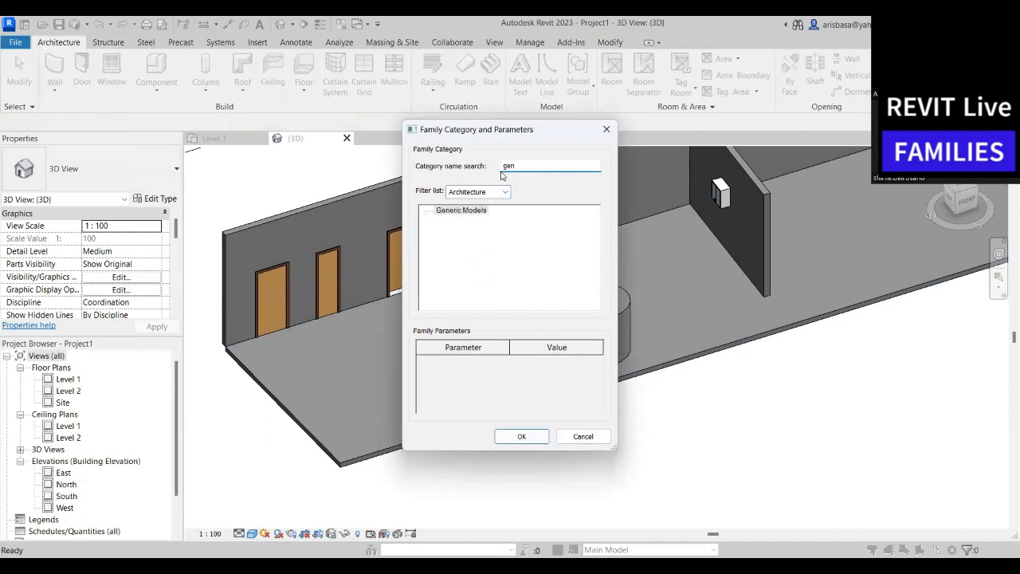
click(463, 210)
click(526, 438)
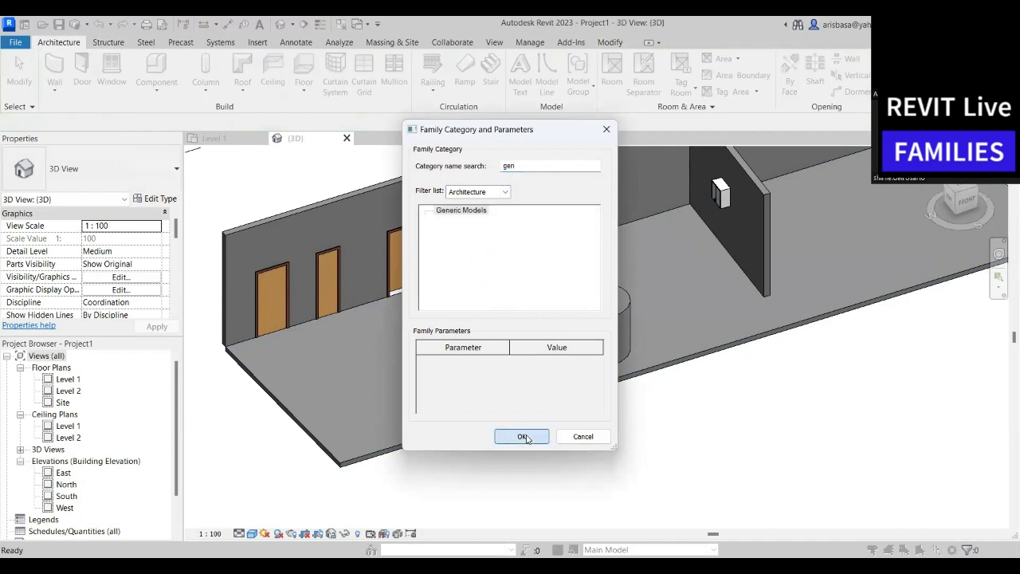
click(525, 319)
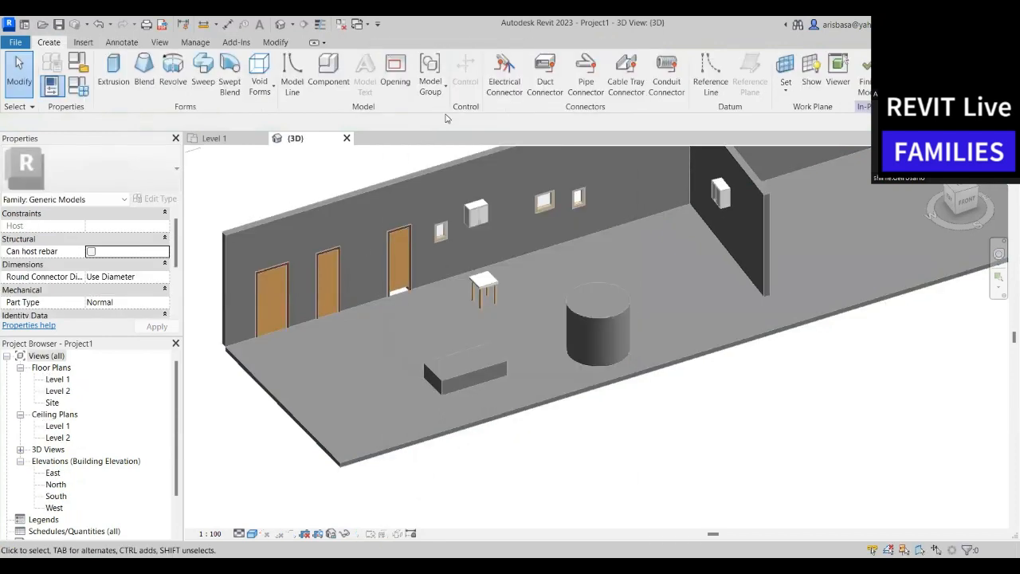
Create a 600 mm deep extrusion from a six-sided circumscribed polygon on the floor in front of the two leftmost doors
click(112, 75)
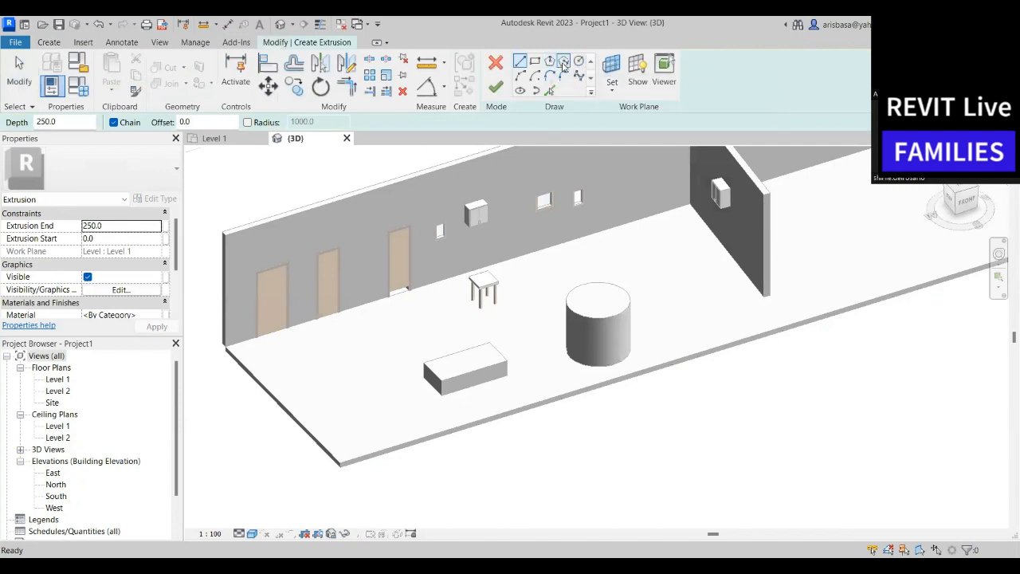
click(563, 63)
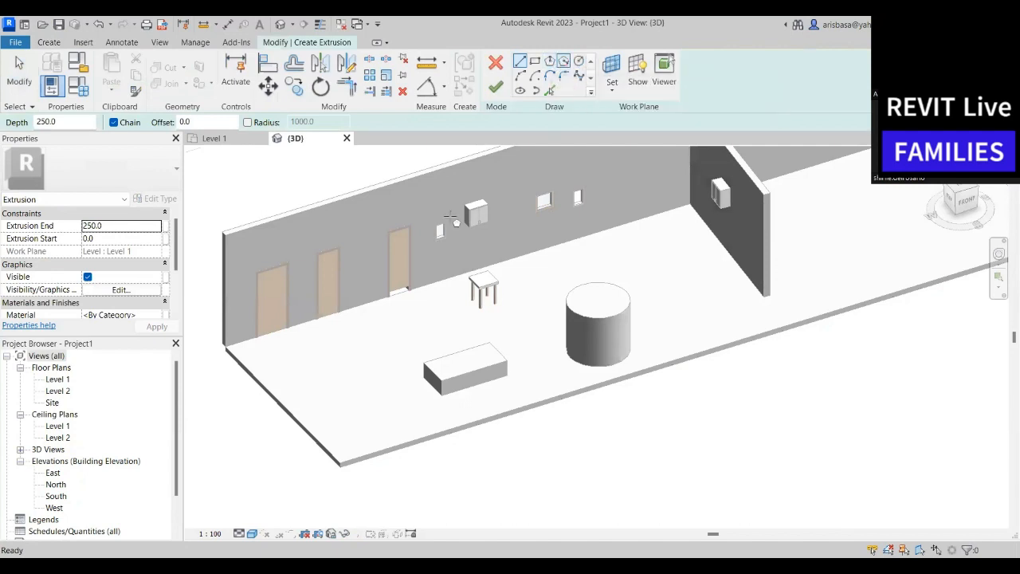
click(315, 367)
click(346, 381)
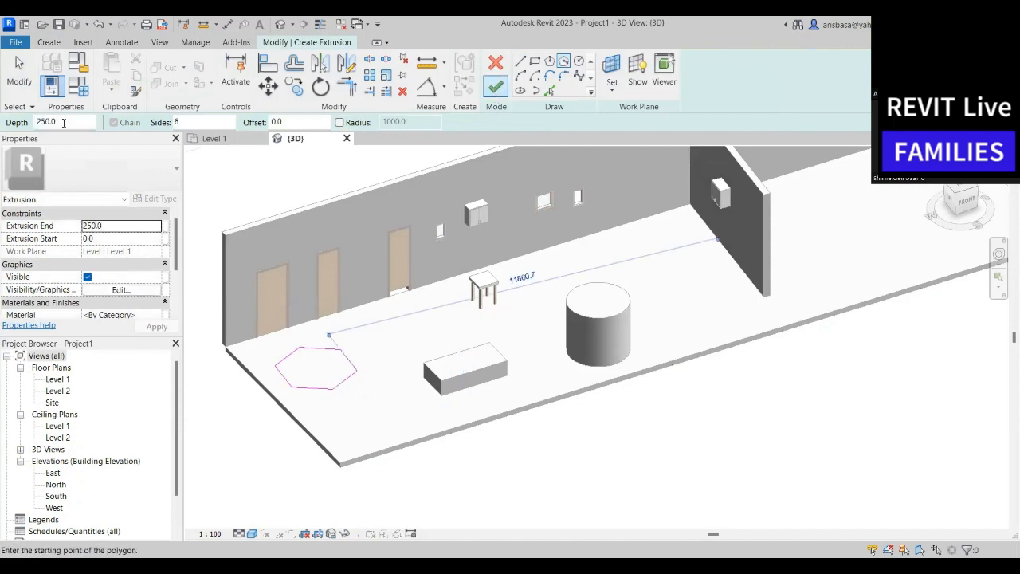
drag(67, 121, 5, 121)
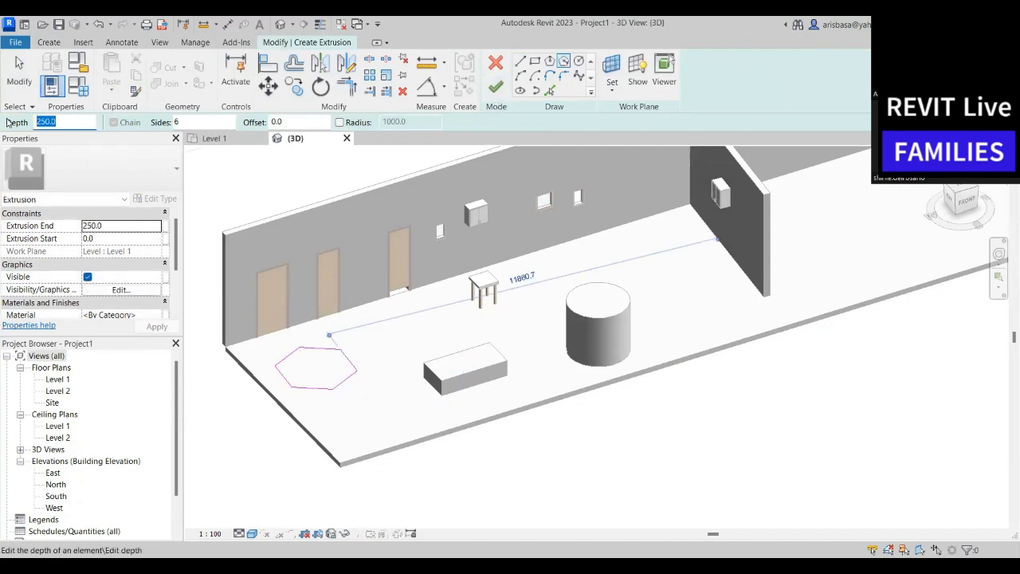
text(600)
click(496, 86)
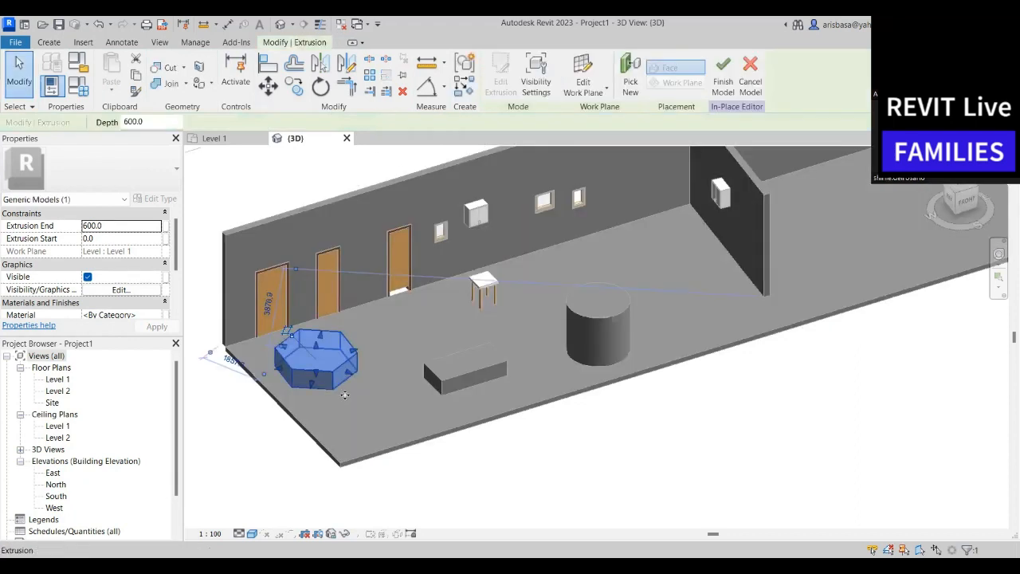
middle_drag(433, 455, 469, 448)
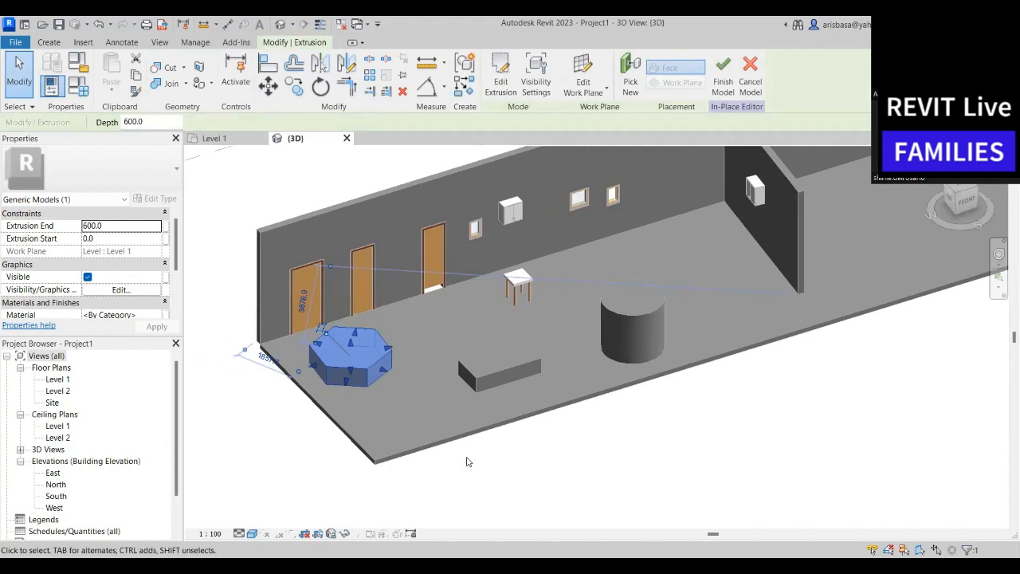
click(468, 462)
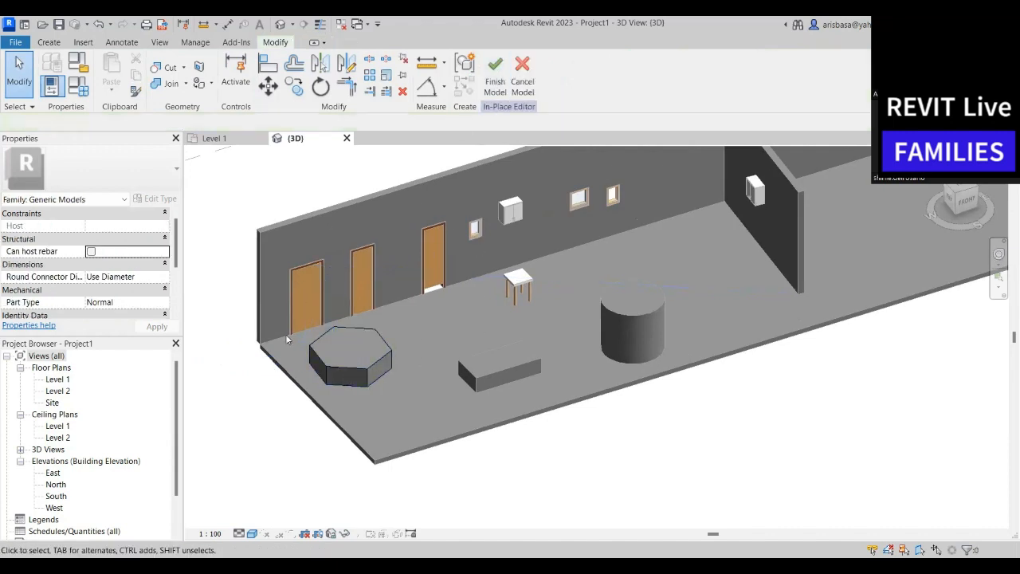
Finish the hexagonal in-place model and select it and the box-and-cylinder model in turn to compare them as separate families
click(494, 78)
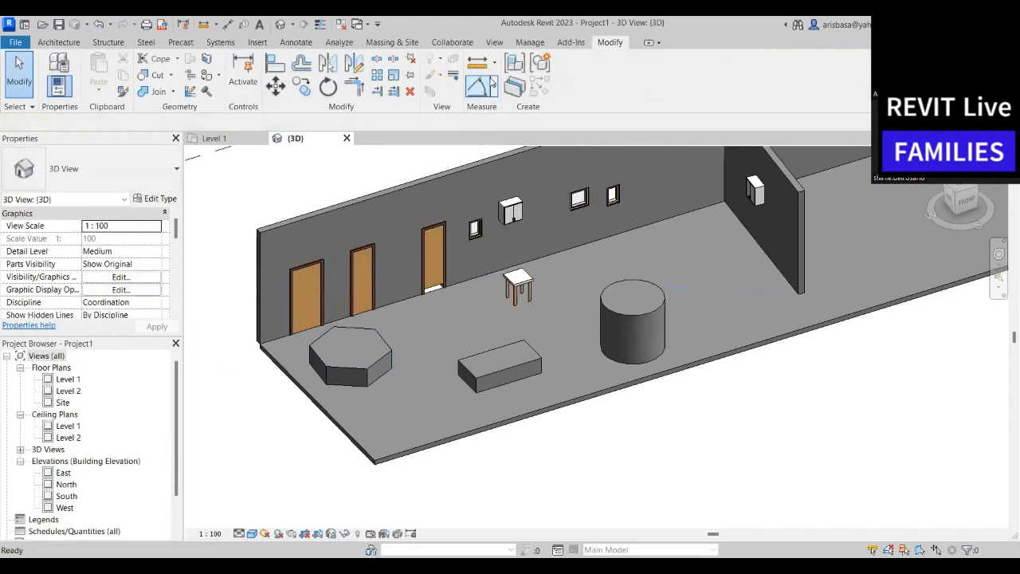
click(369, 358)
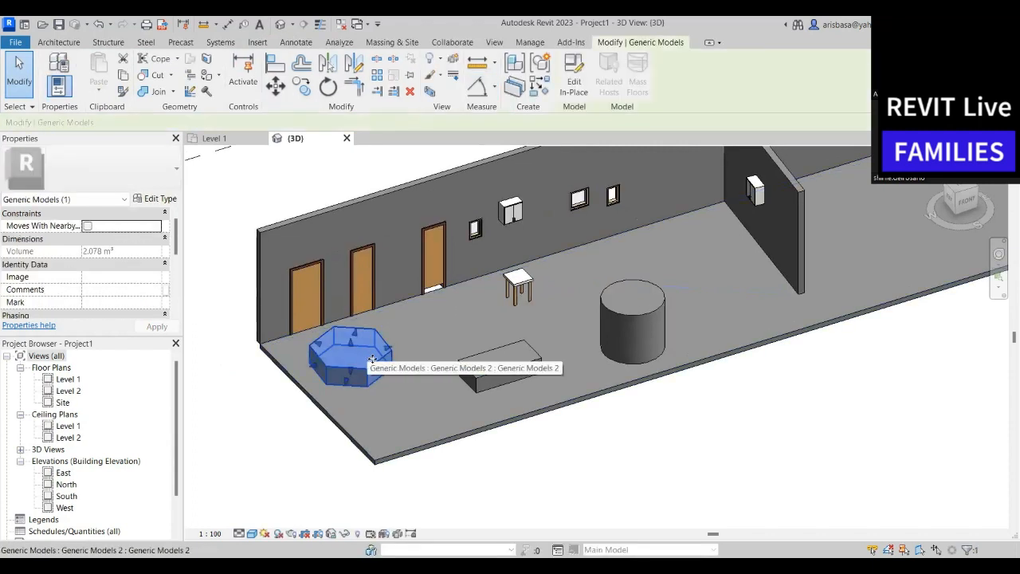
key(Escape)
click(496, 380)
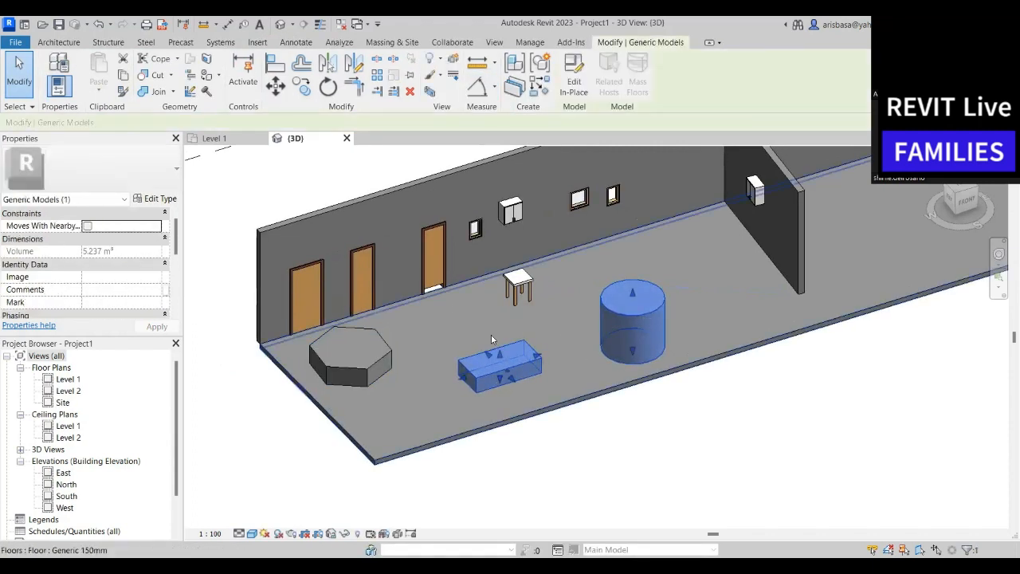
click(582, 456)
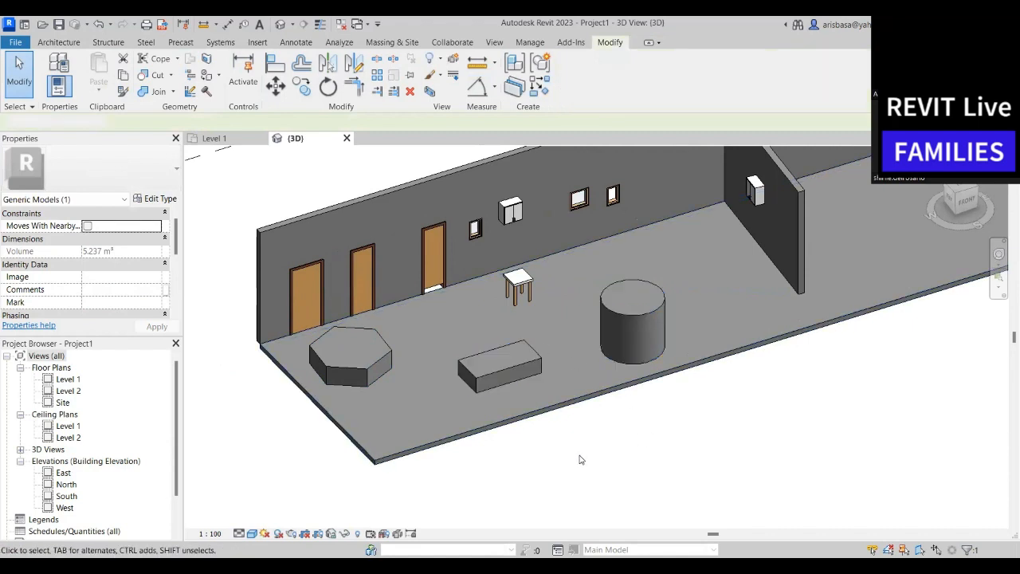
Edit the box-and-cylinder family in place, moving the box toward the cylinder and deleting the cylinder, and finish the model
click(531, 376)
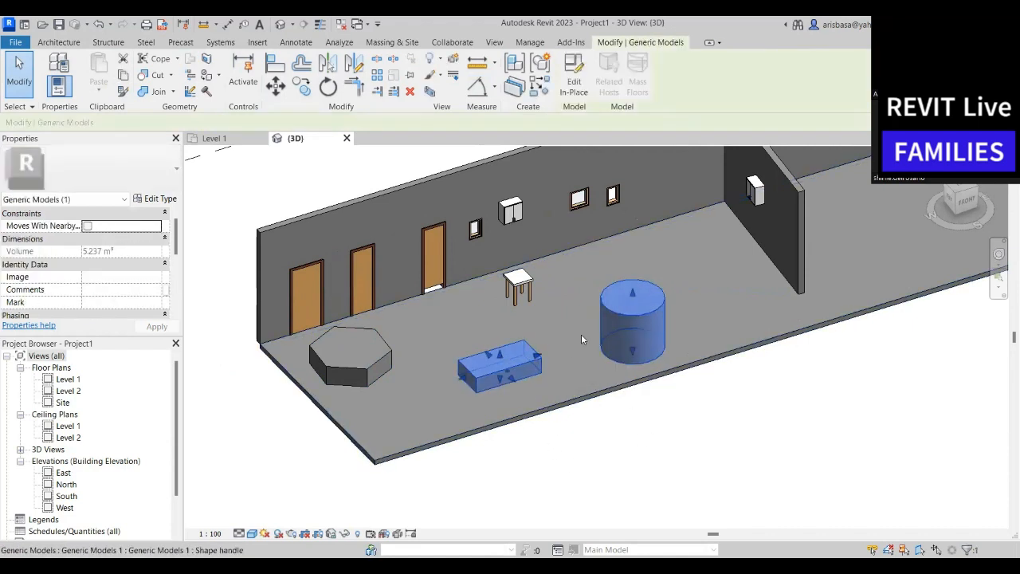
click(570, 88)
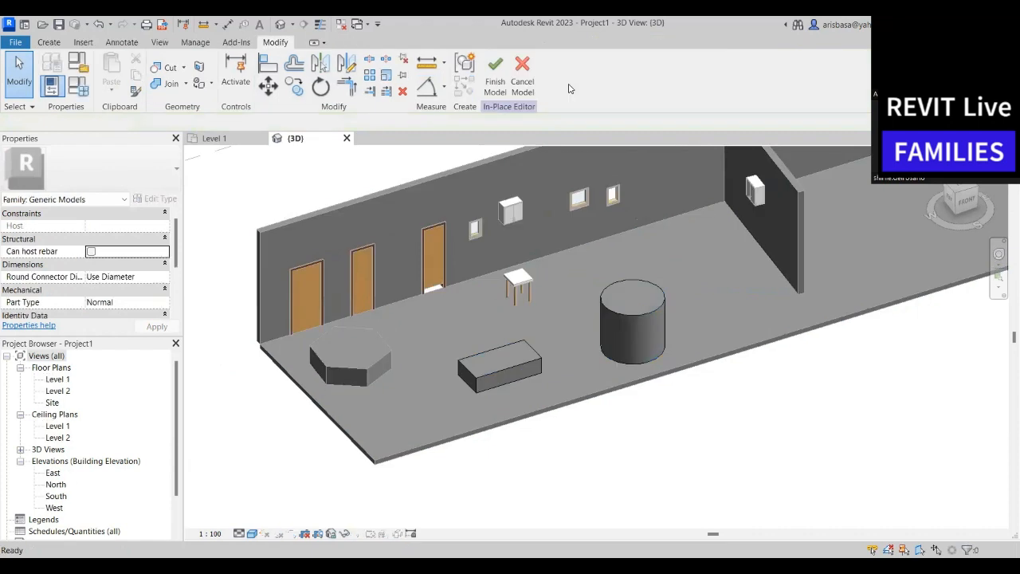
click(514, 376)
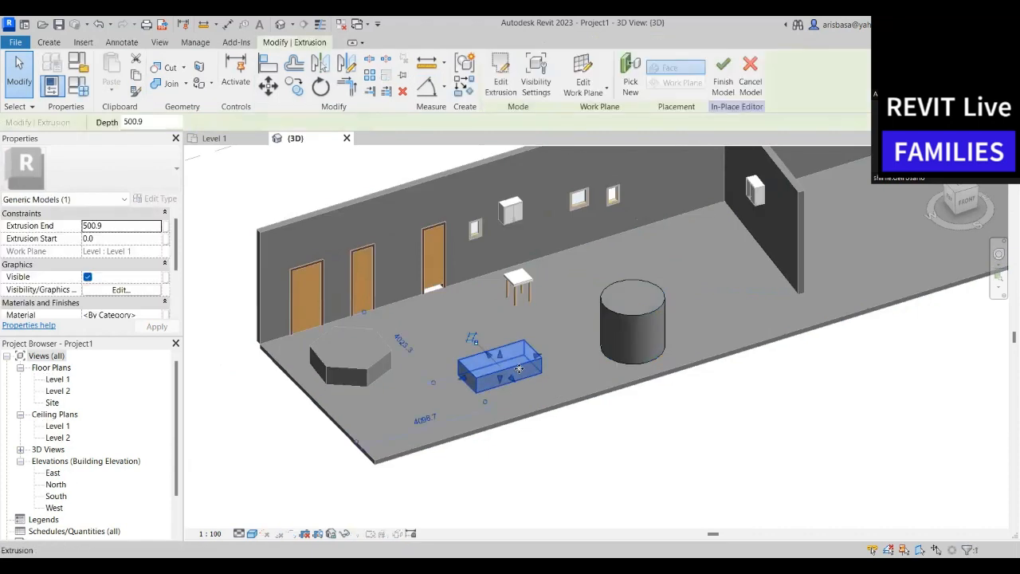
drag(514, 376, 572, 361)
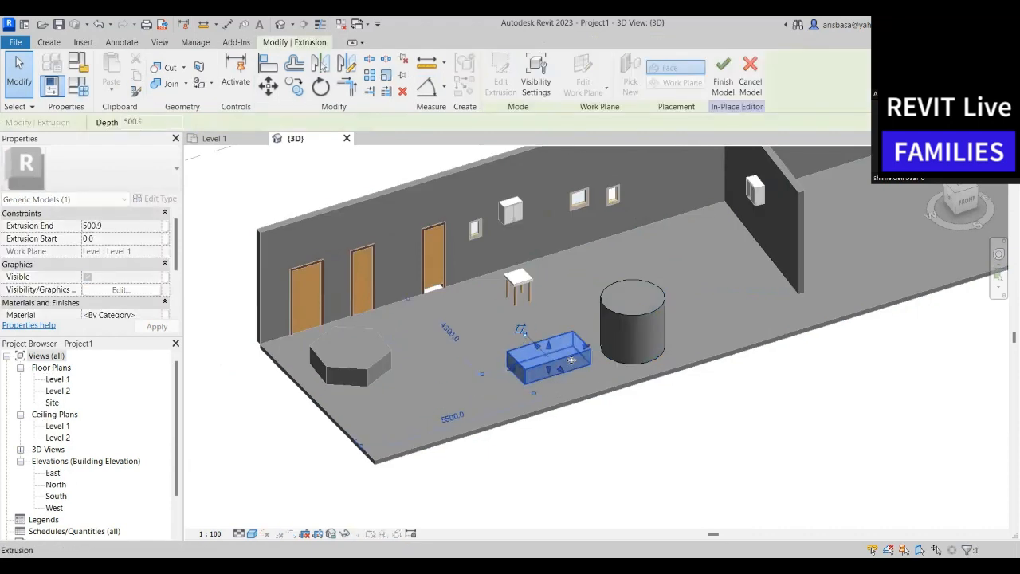
click(615, 435)
click(627, 308)
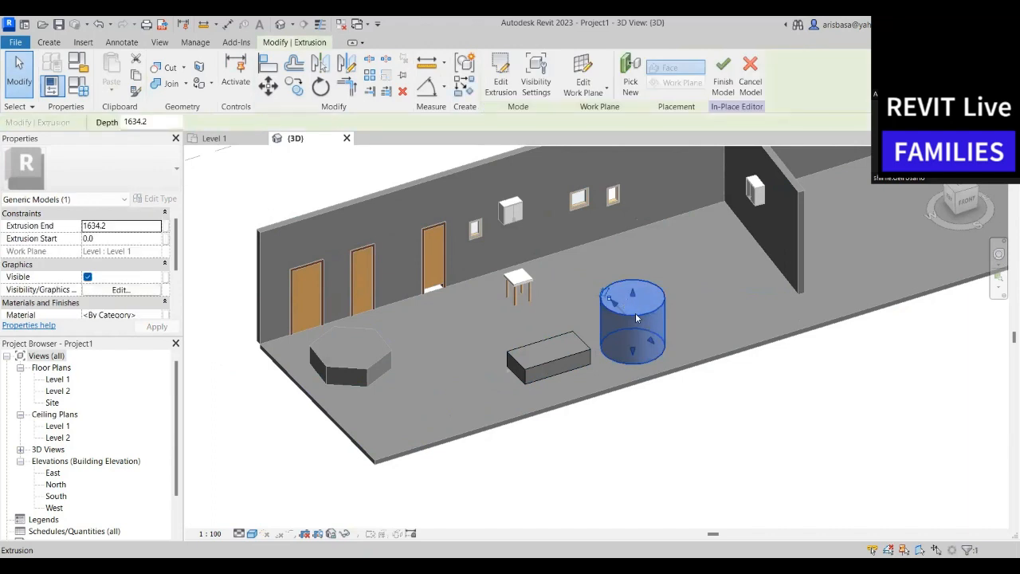
key(Delete)
click(495, 76)
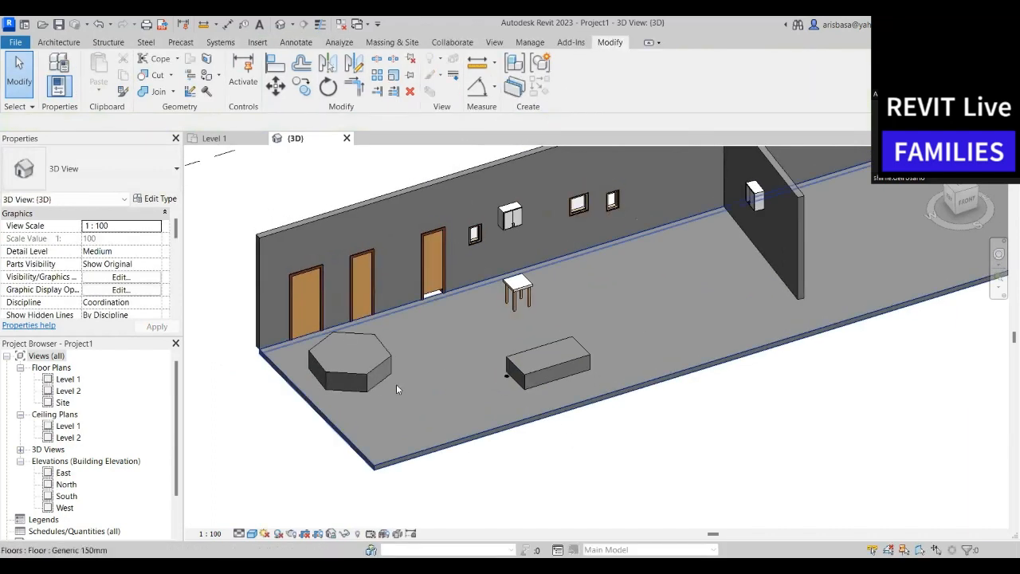
Select the hexagonal and box models in turn, and stretch the box toward the table with its shape handle
click(353, 365)
click(546, 362)
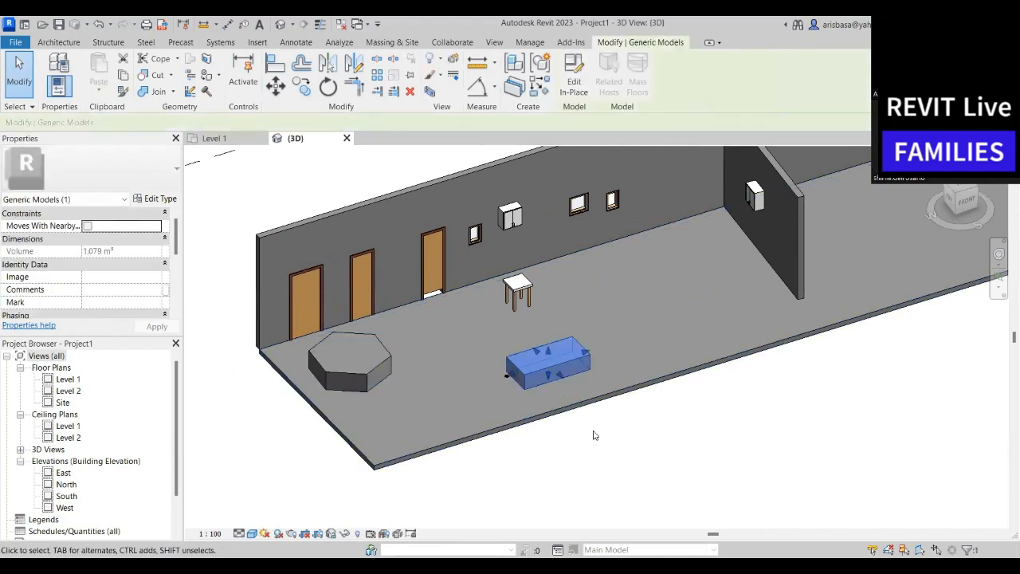
middle_drag(592, 433, 561, 429)
click(561, 425)
click(527, 365)
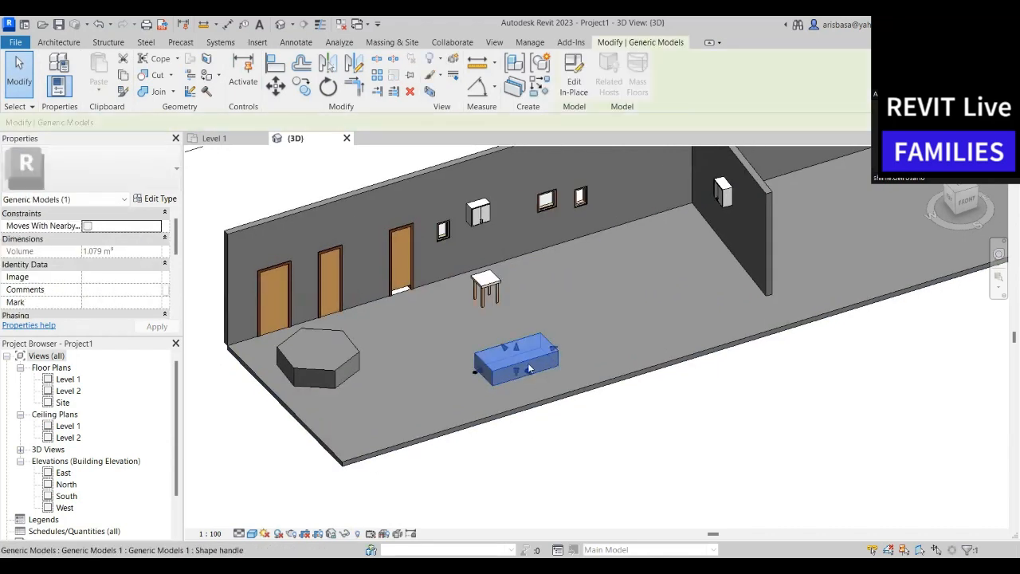
drag(479, 372, 418, 372)
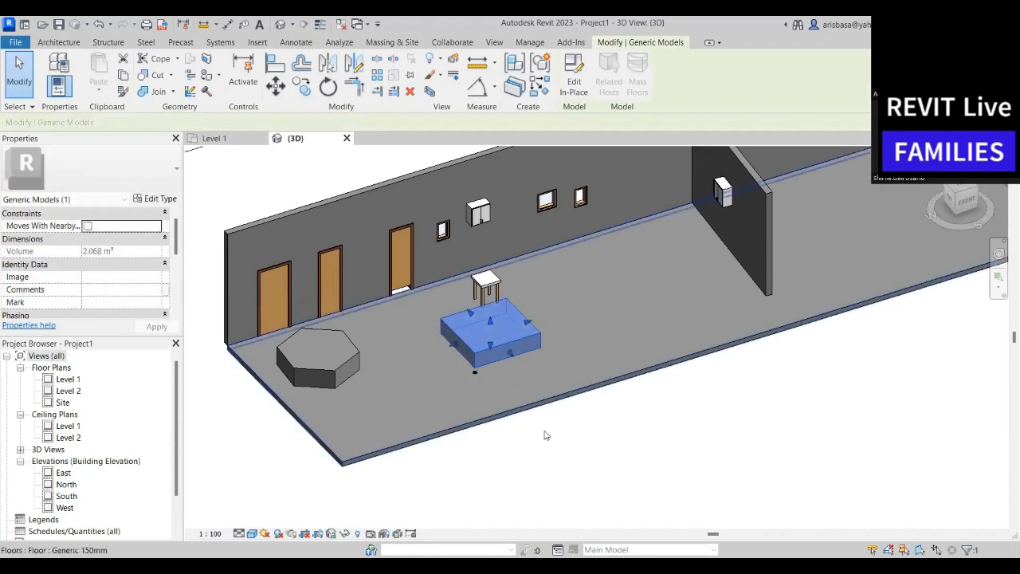
click(592, 452)
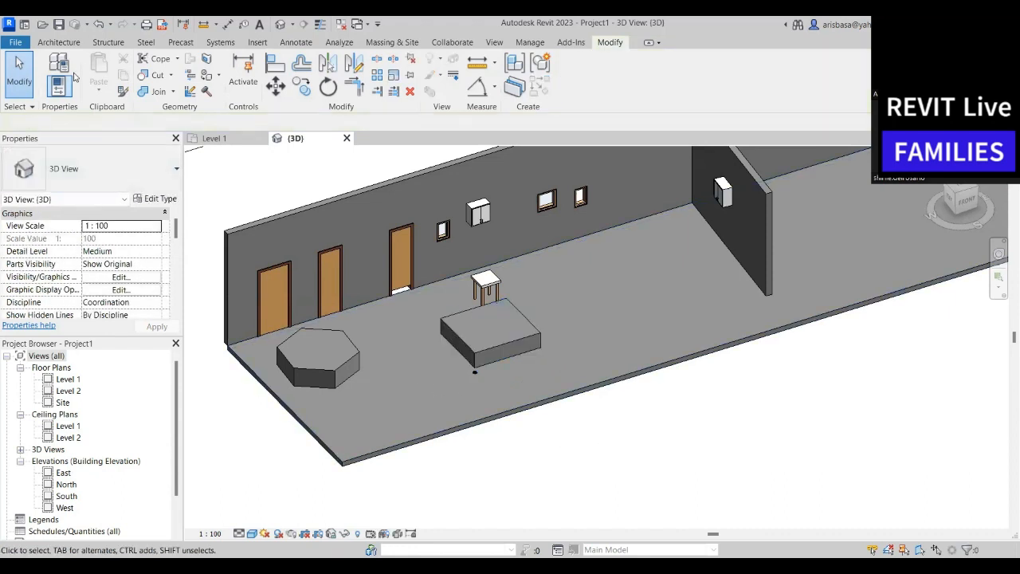
Start a new in-place model, search the categories for "ge", assign Generic Models and accept the name Generic Models 3
click(56, 43)
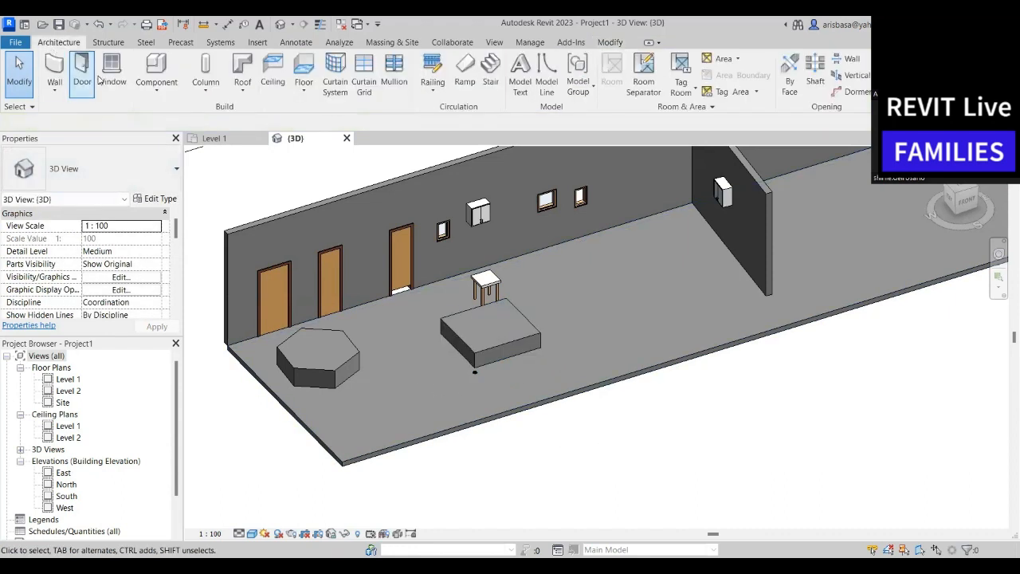
click(156, 89)
click(185, 149)
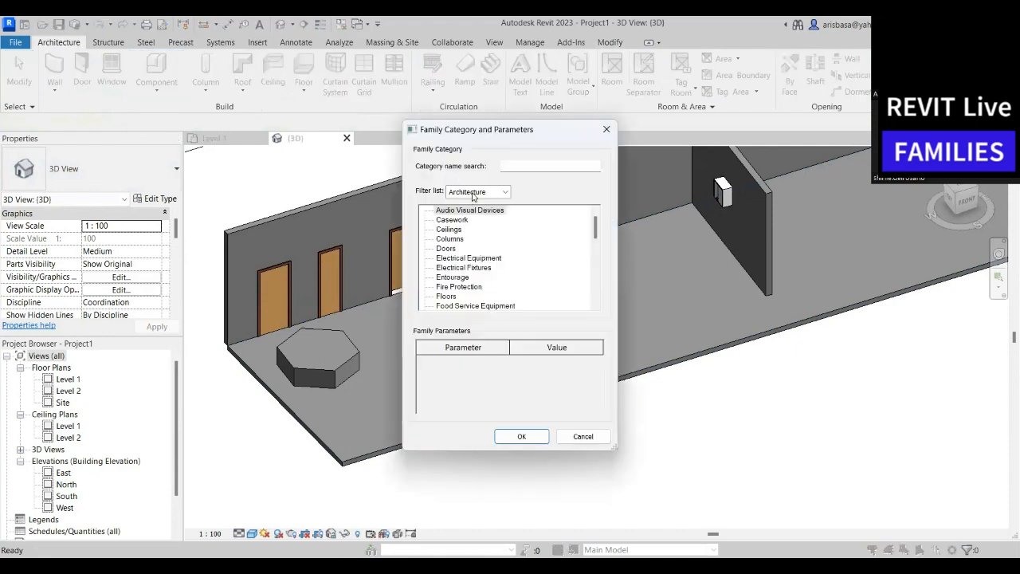
click(523, 167)
text(ge)
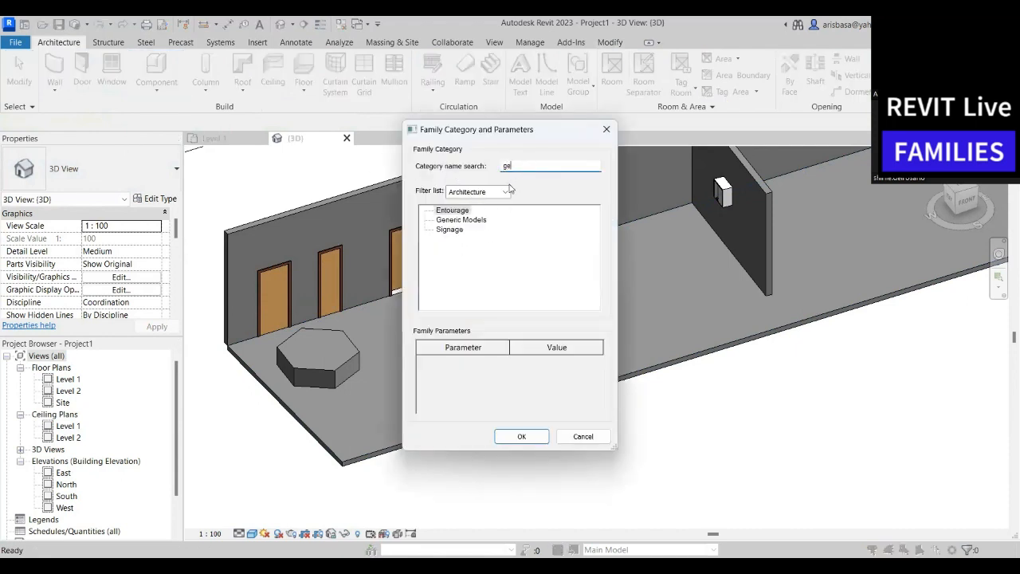
click(467, 221)
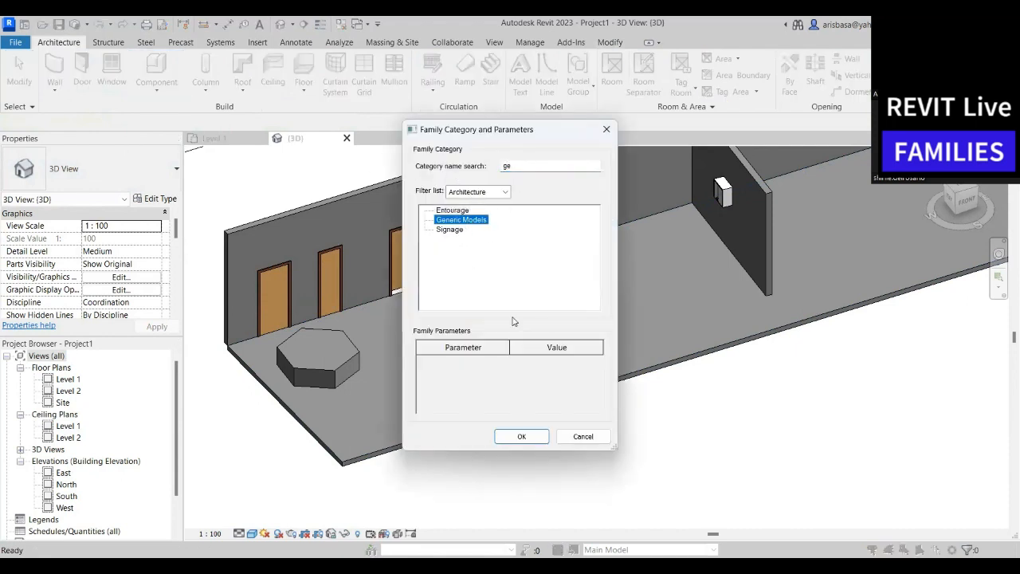
click(522, 441)
click(512, 315)
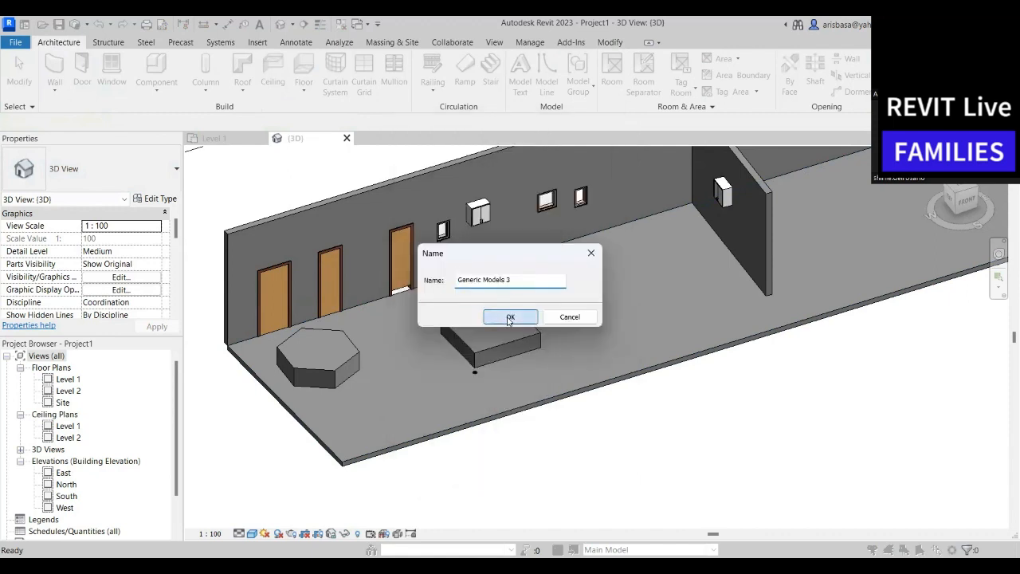
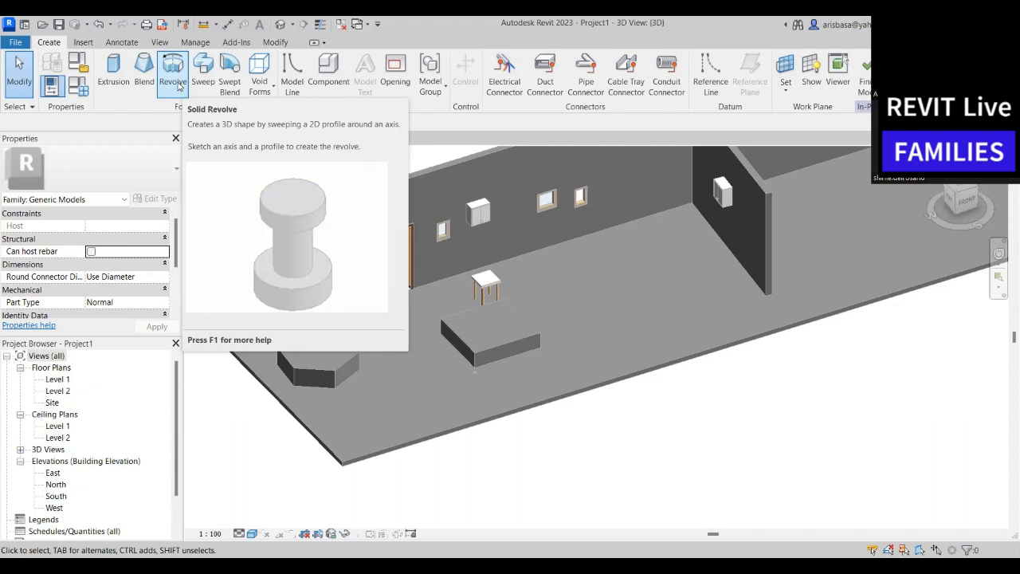
Set the work plane by picking the face of the long wall with the doors and windows
scroll(537, 313, down, 2)
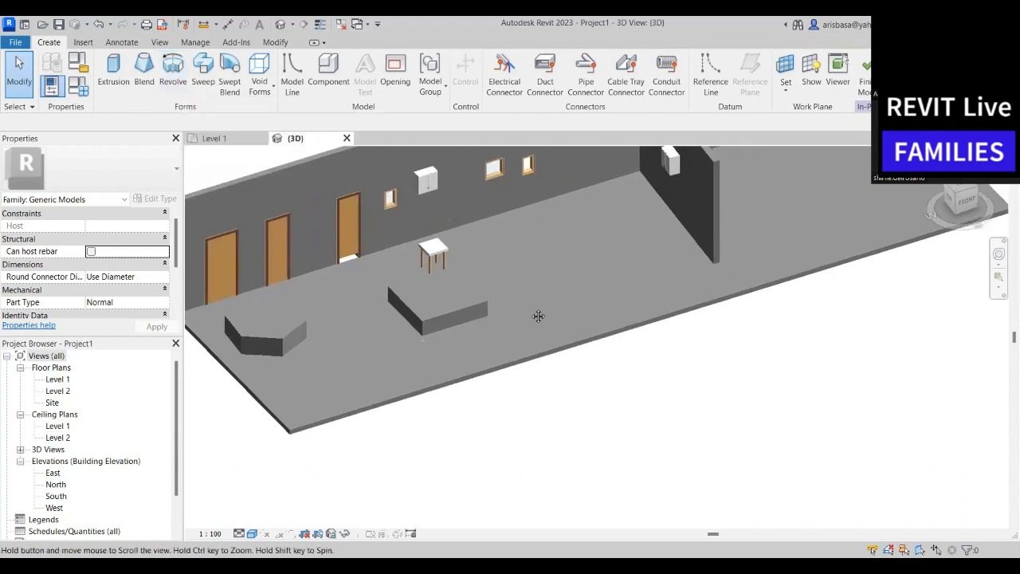
scroll(537, 312, down, 1)
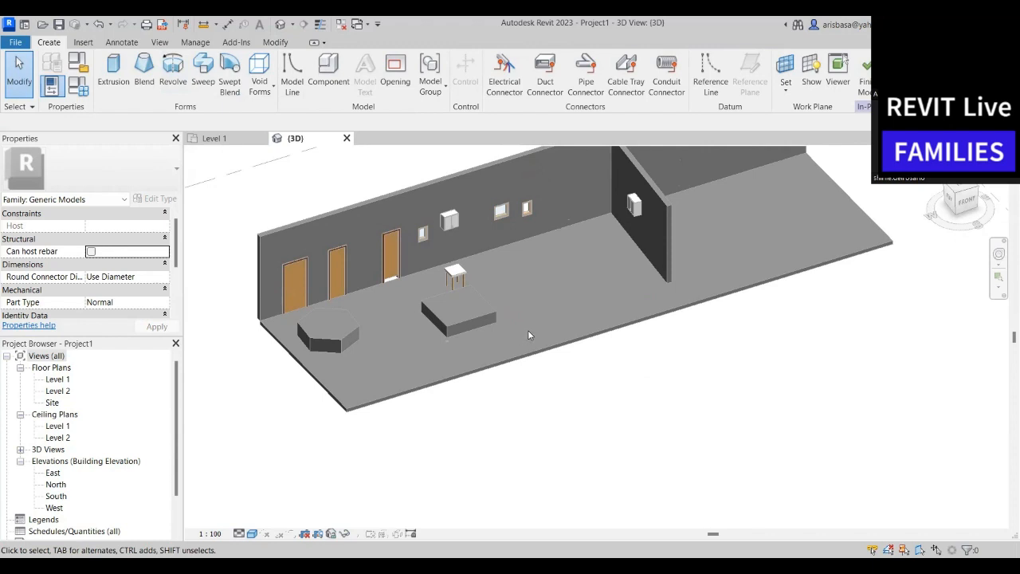
click(786, 93)
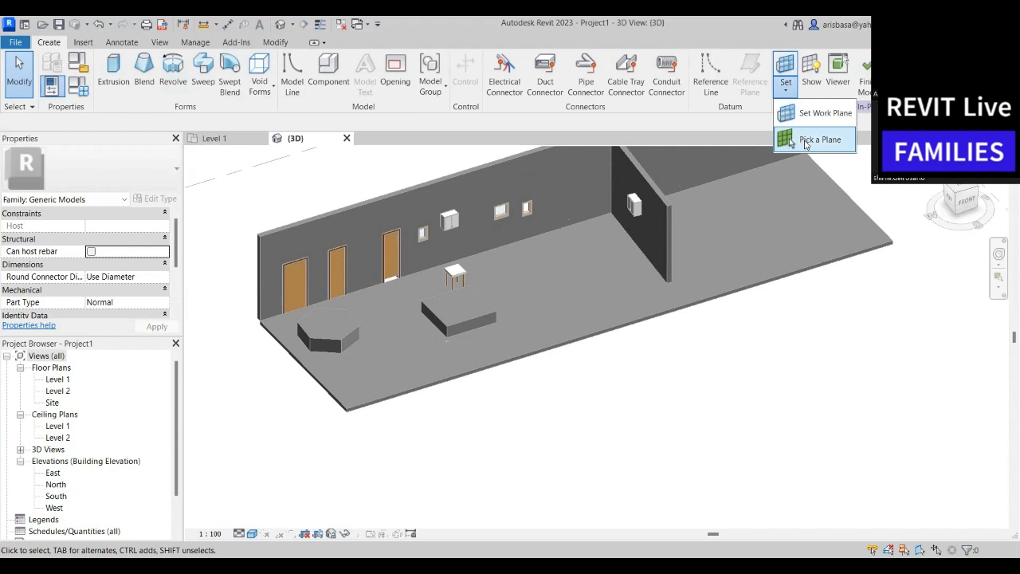
click(819, 140)
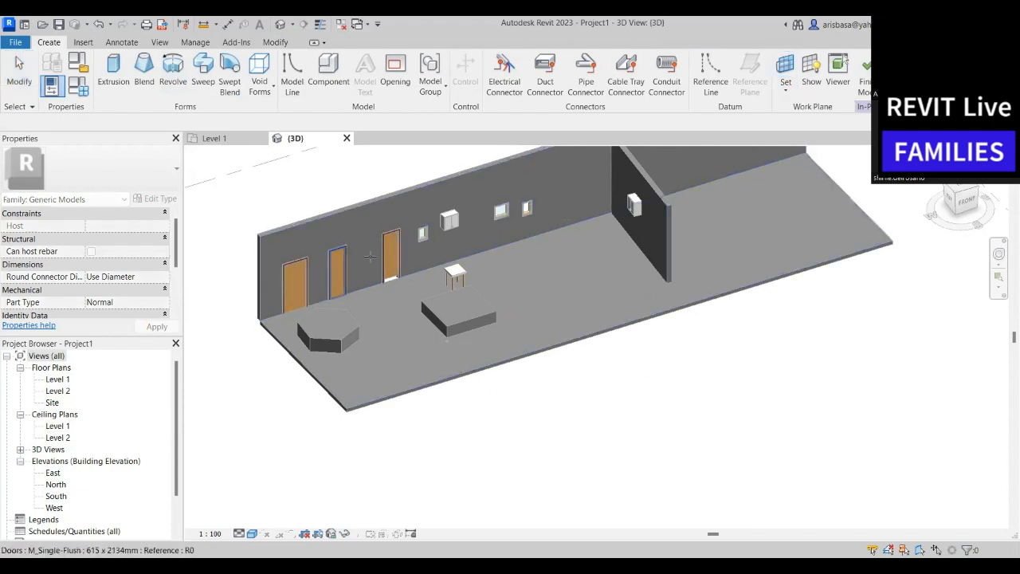
click(559, 207)
scroll(552, 212, up, 4)
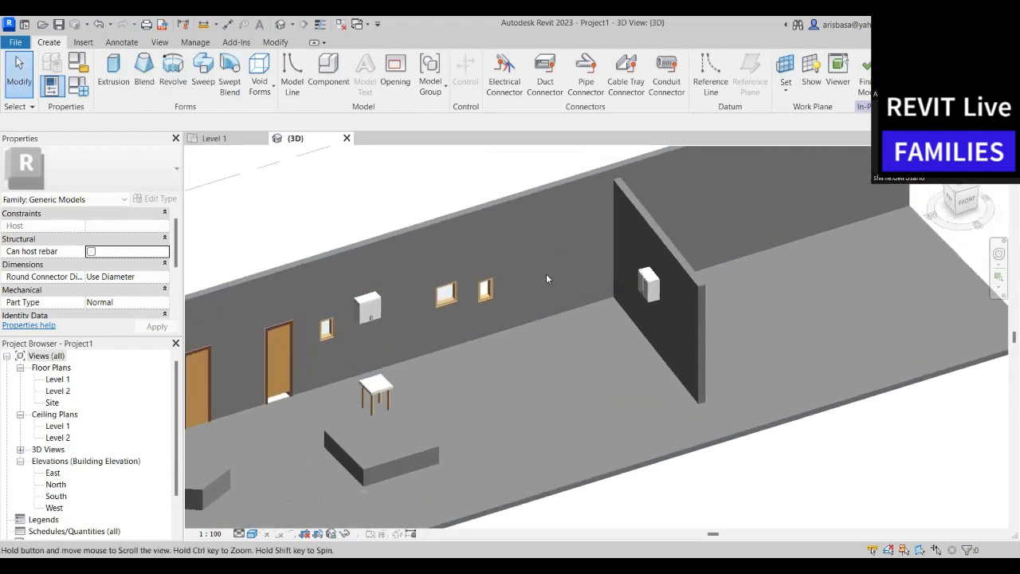
scroll(539, 280, up, 3)
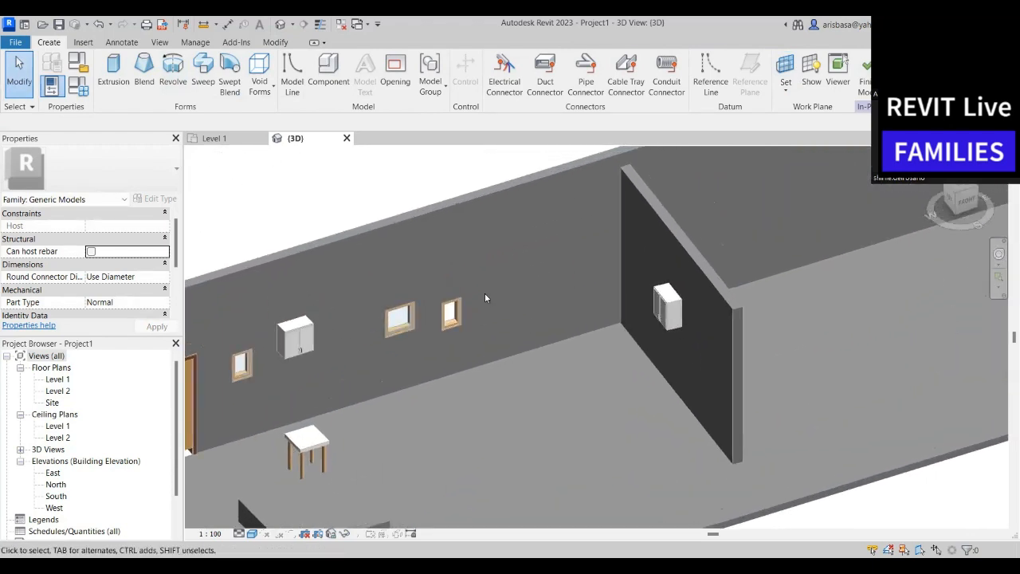
Draw a vertical model line on the long wall between the last window and the cross wall
click(292, 94)
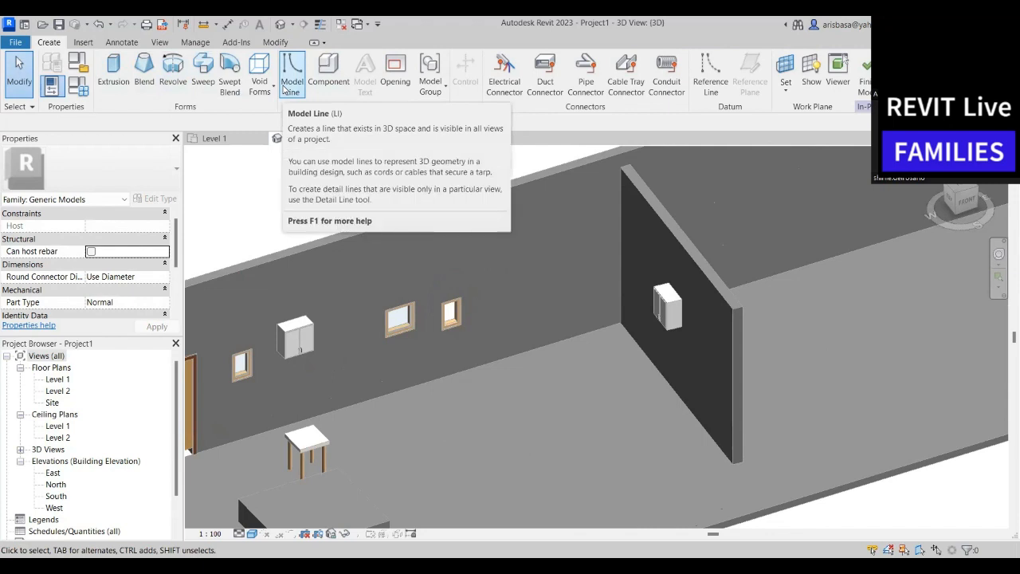
click(126, 44)
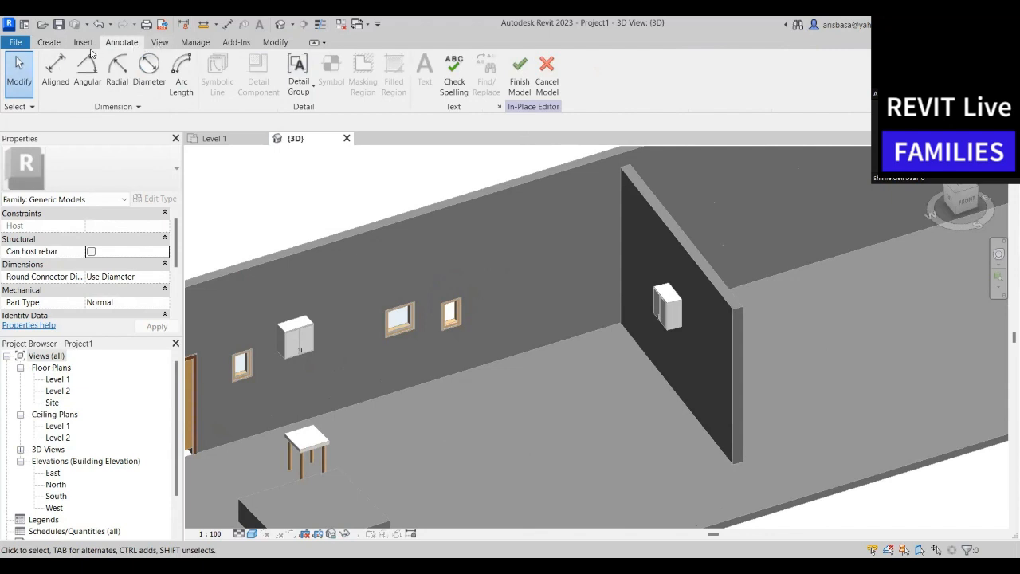
click(53, 46)
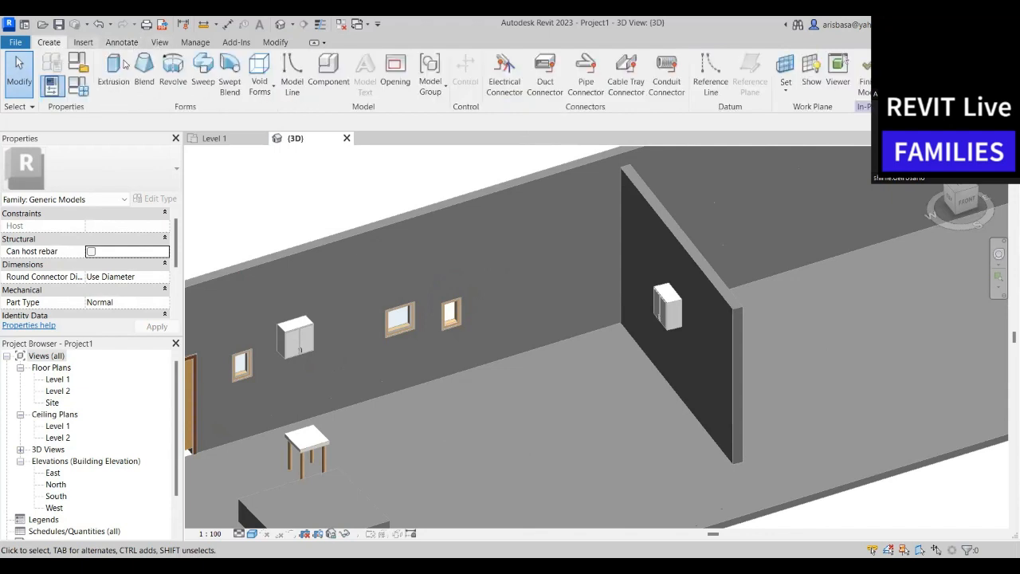
click(292, 72)
click(521, 271)
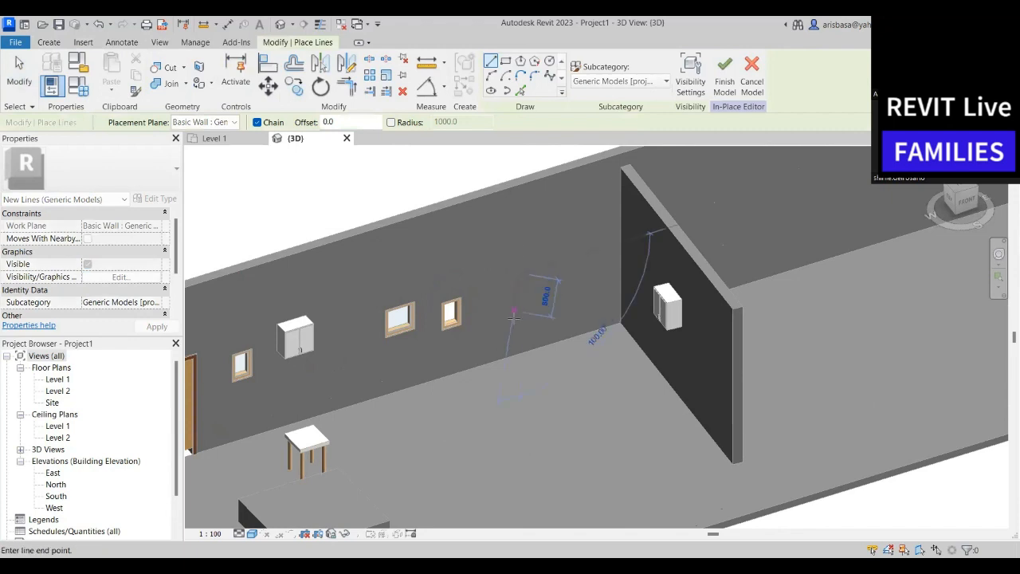
scroll(519, 317, up, 2)
scroll(519, 317, up, 2)
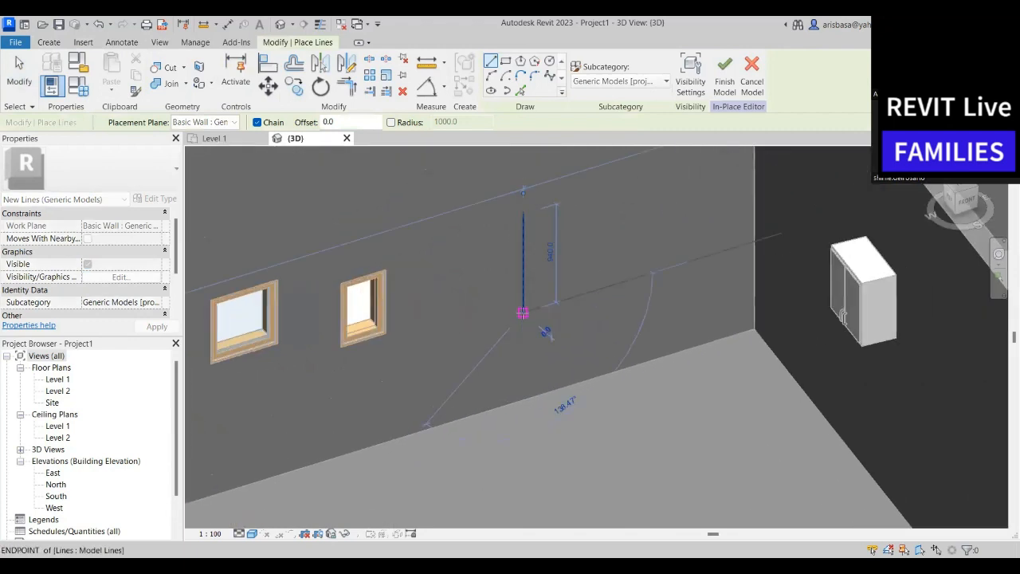
click(523, 311)
Continue the model lines from the vertical line's lower end into a closed outline with a jagged side facing the cross wall
scroll(550, 303, up, 1)
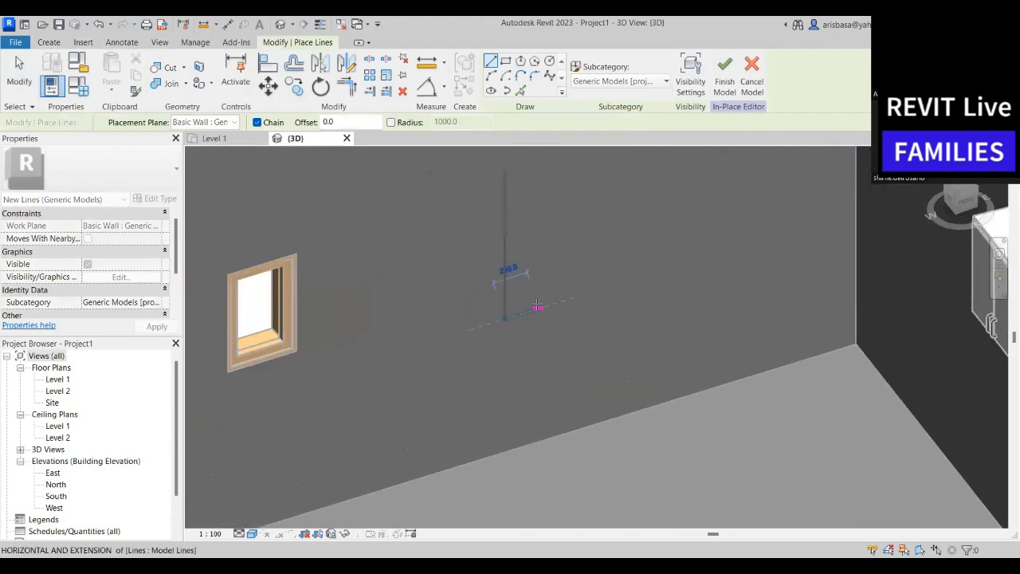
click(540, 307)
click(551, 259)
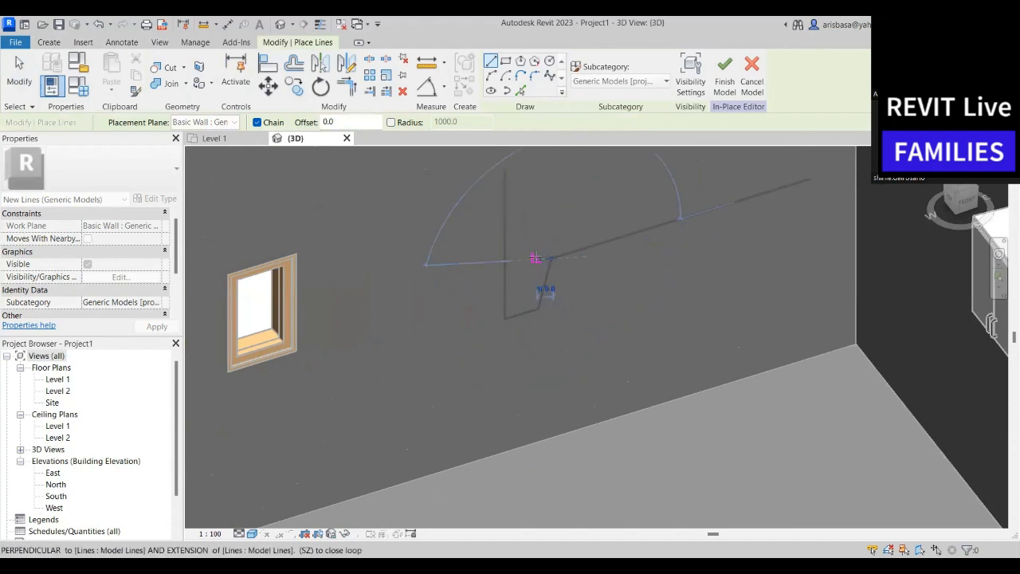
click(545, 230)
click(532, 210)
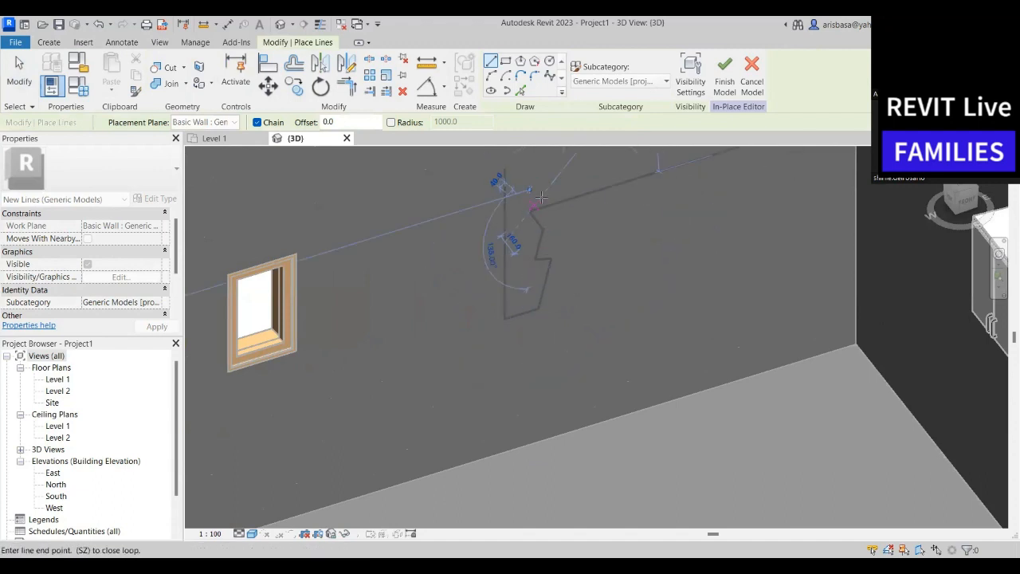
click(552, 184)
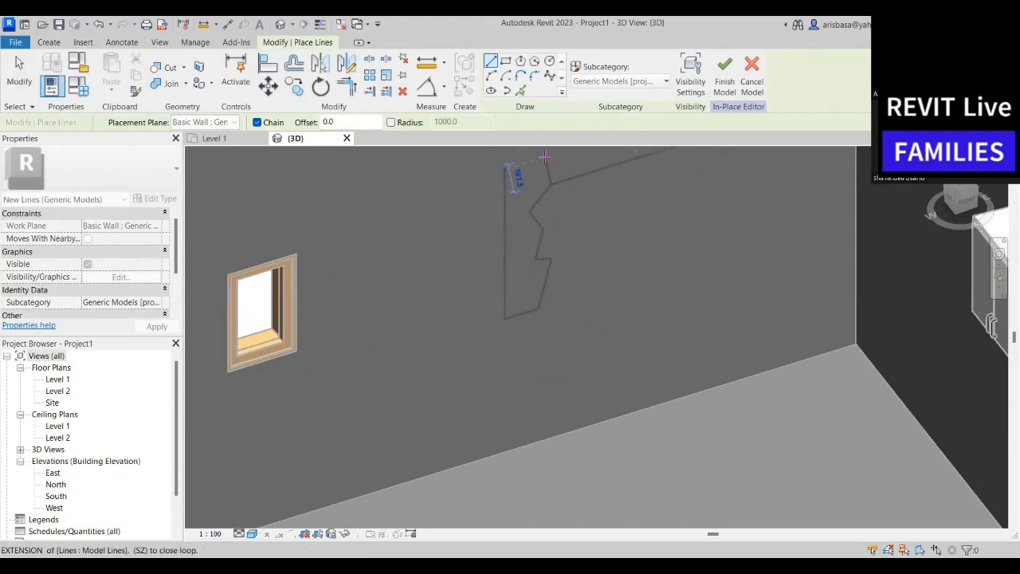
click(546, 157)
click(504, 168)
scroll(556, 280, down, 2)
middle_drag(556, 281, 543, 326)
End the line drawing and cancel the in-place model, discarding the jagged outline
key(Escape)
key(Escape)
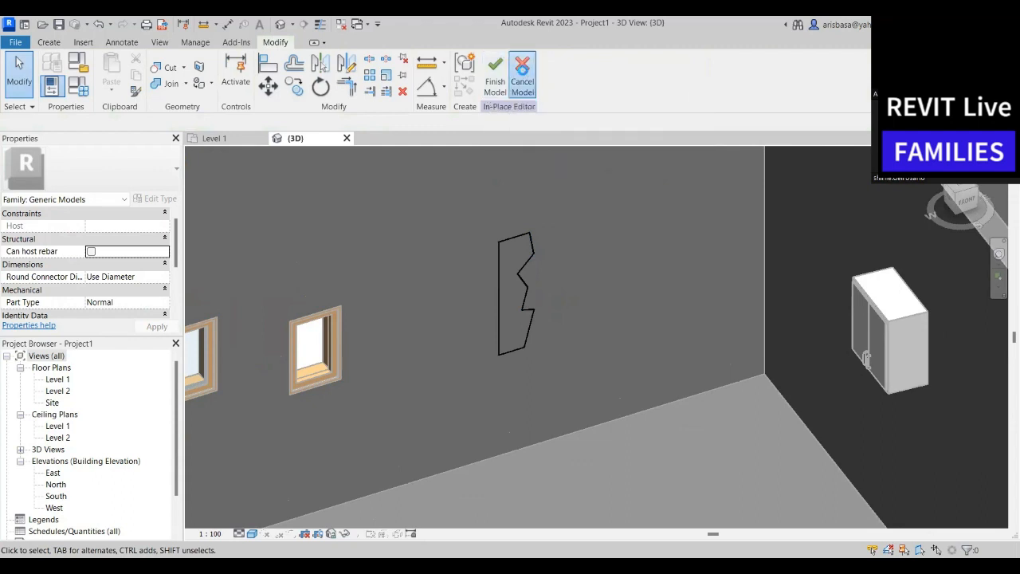
click(522, 76)
click(541, 310)
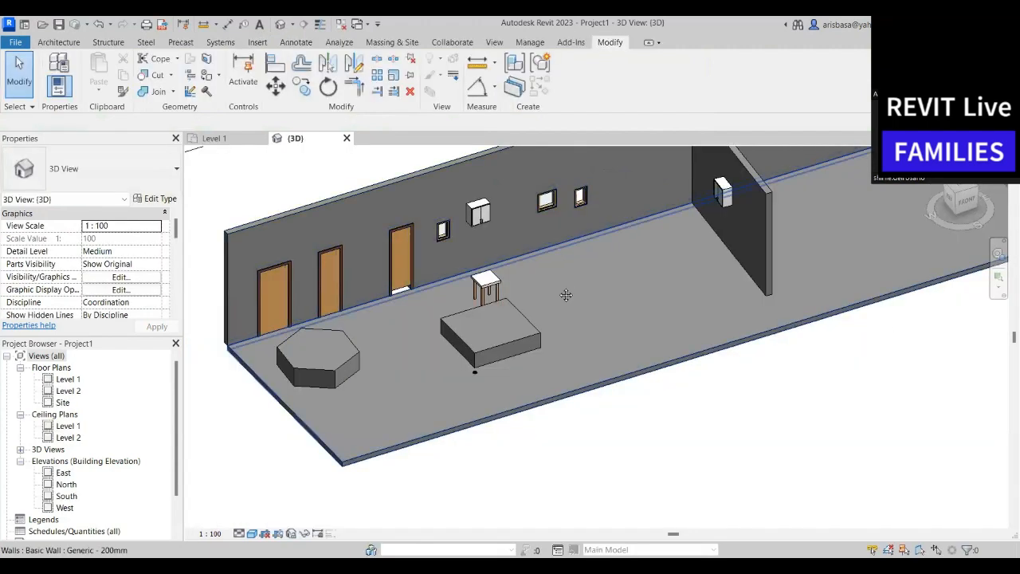
Create an in-place model in the Generic Models category, accept its default name, and start a Revolve
click(59, 42)
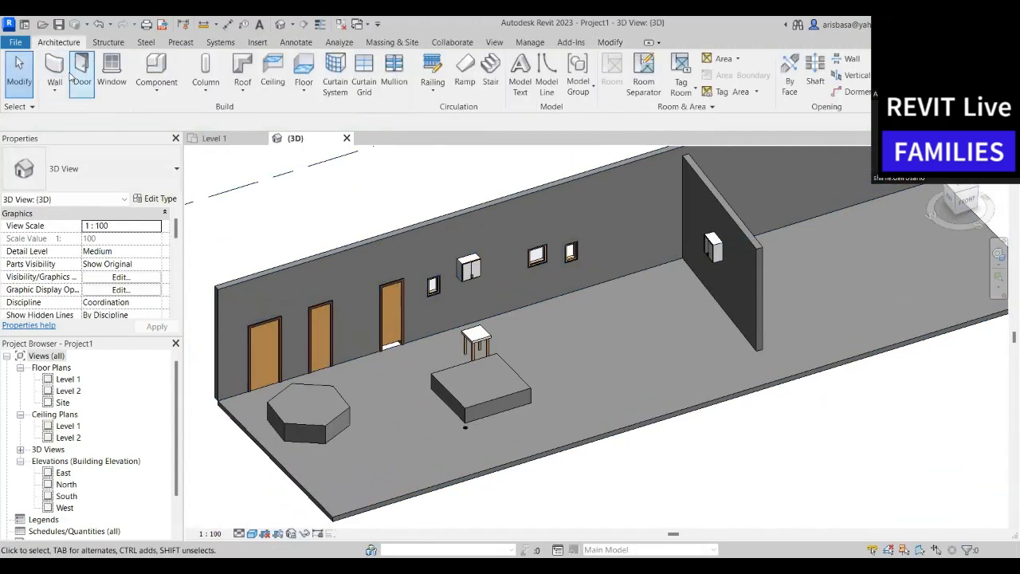
click(156, 86)
click(169, 144)
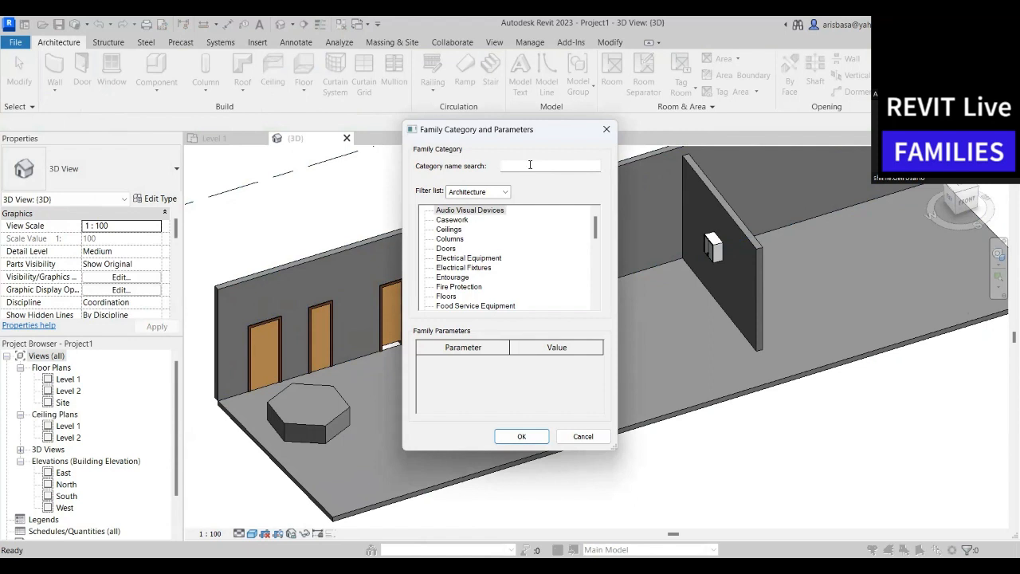
click(530, 166)
text(ge)
click(465, 221)
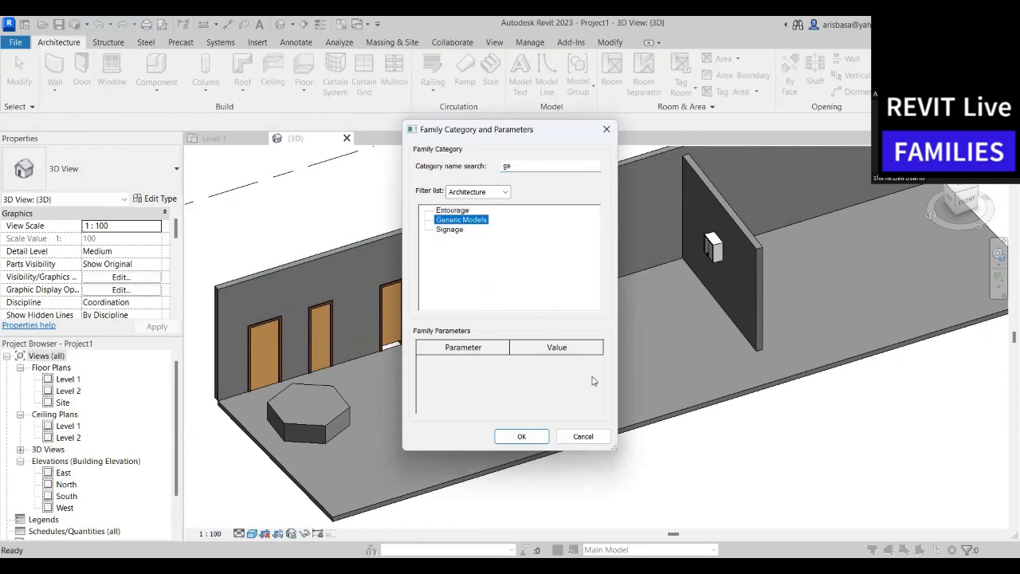
click(522, 438)
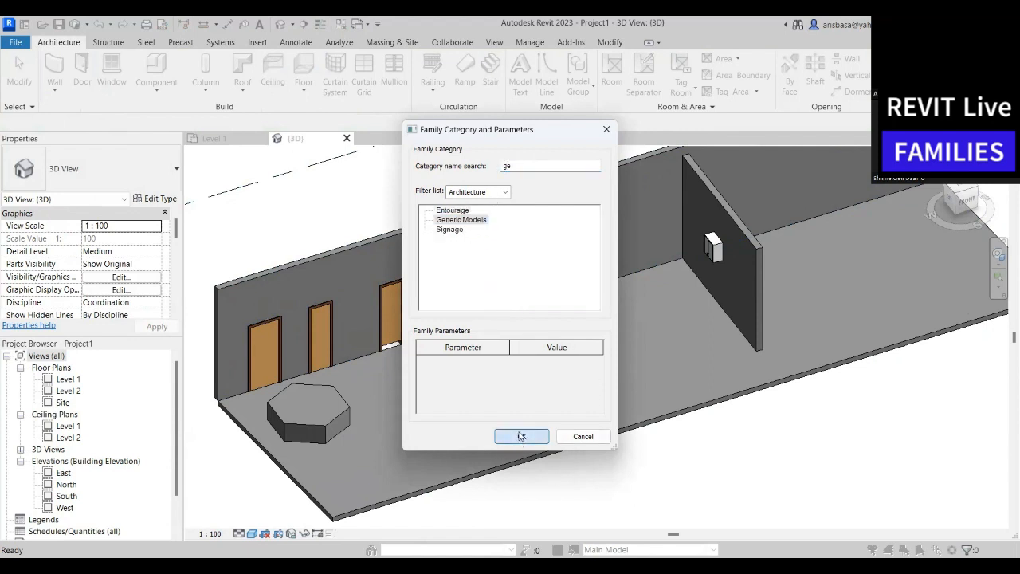
click(511, 317)
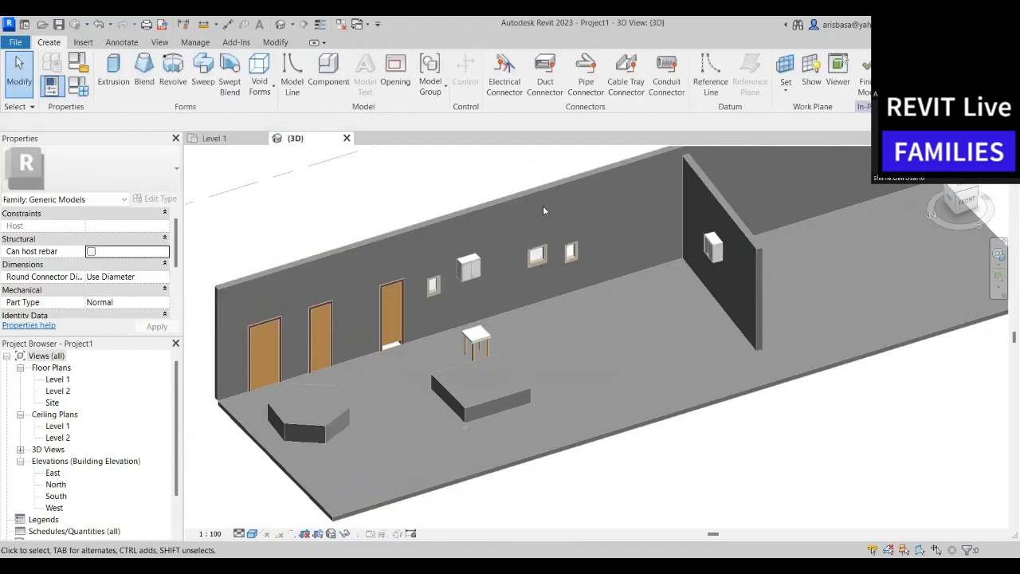
click(169, 84)
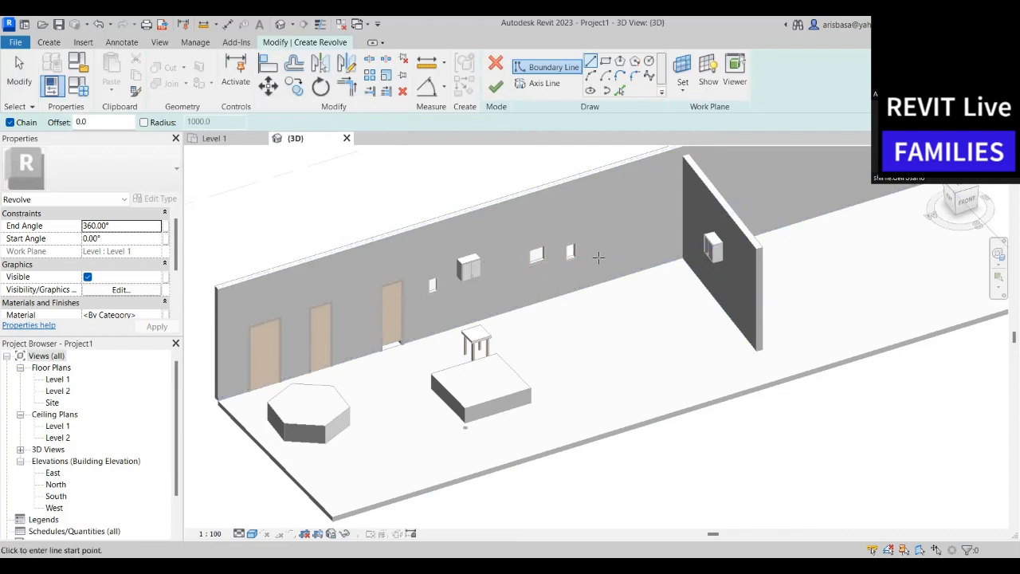
scroll(599, 254, up, 1)
scroll(600, 254, up, 1)
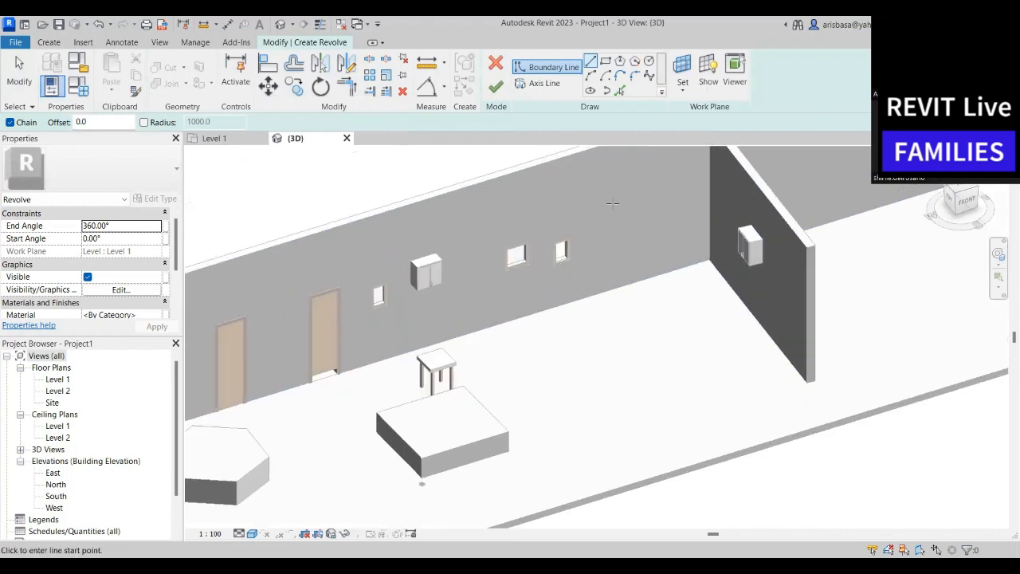
middle_drag(596, 200, 577, 236)
click(577, 233)
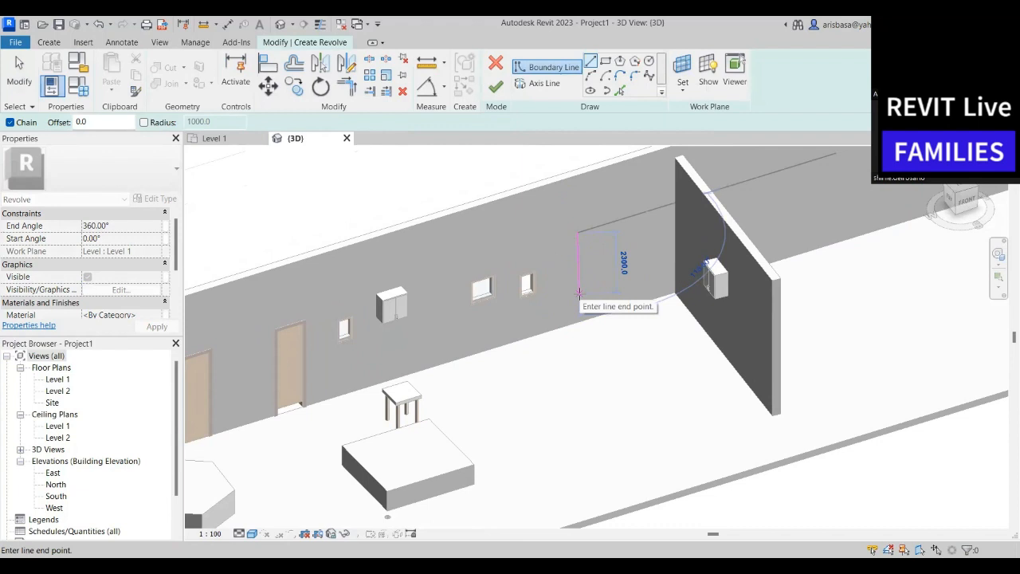
scroll(580, 292, up, 2)
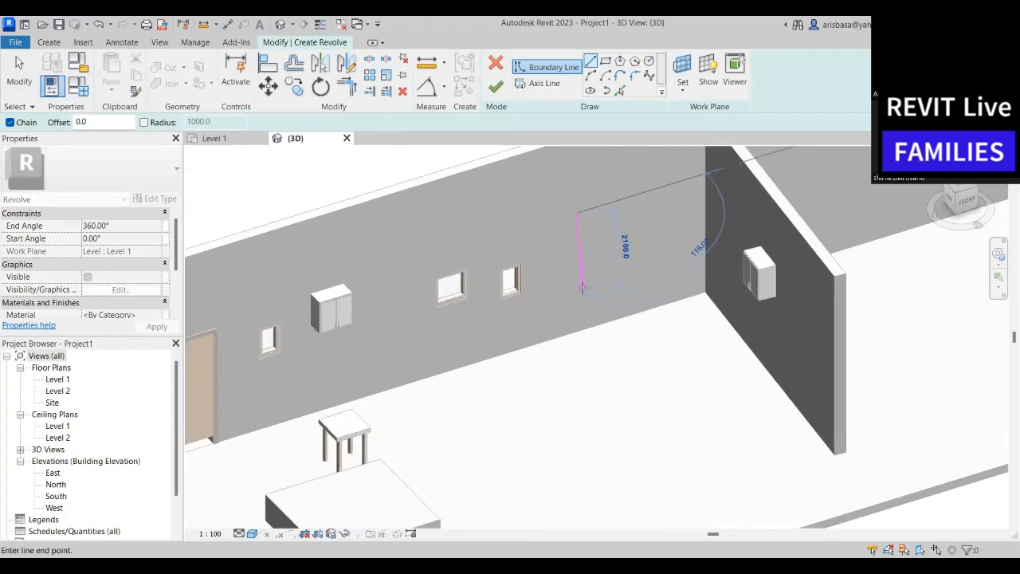
scroll(577, 286, up, 2)
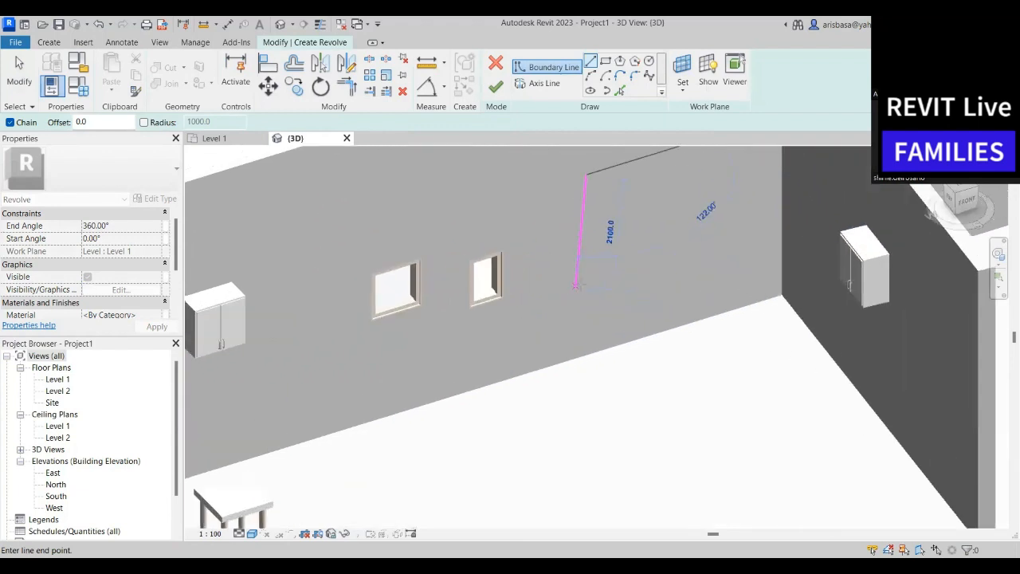
scroll(576, 284, down, 2)
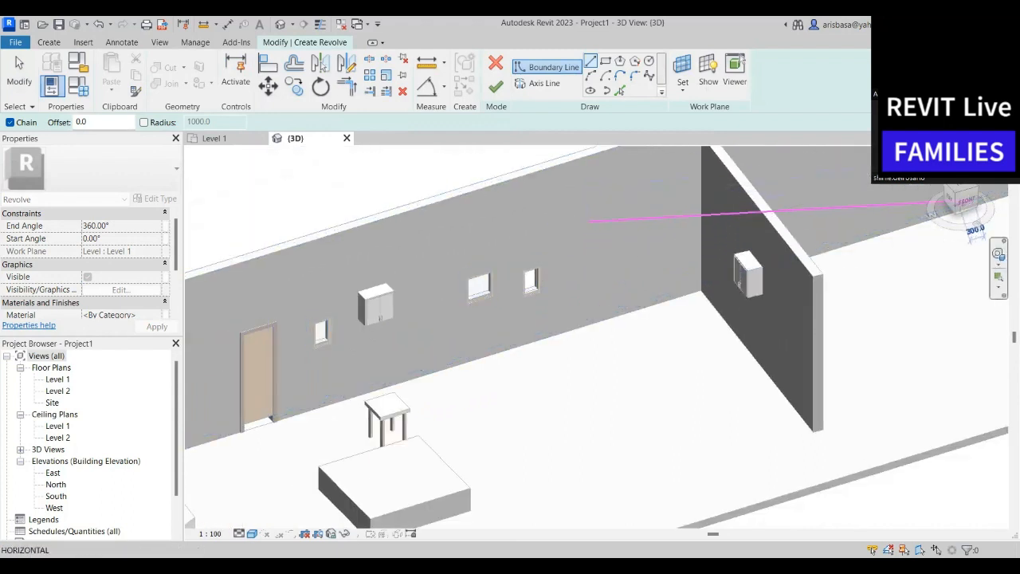
click(941, 209)
key(Escape)
key(Escape)
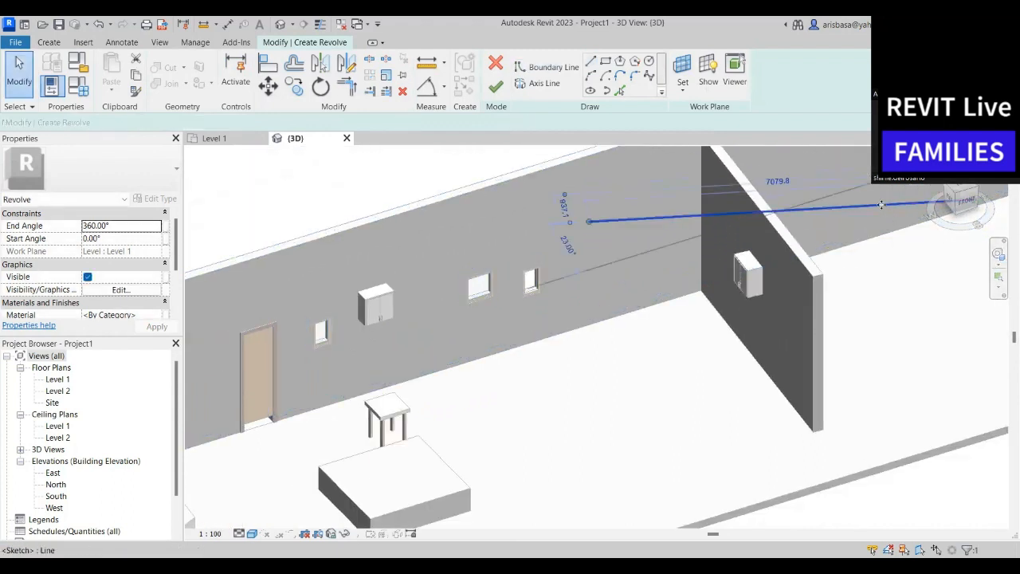
click(880, 205)
key(Delete)
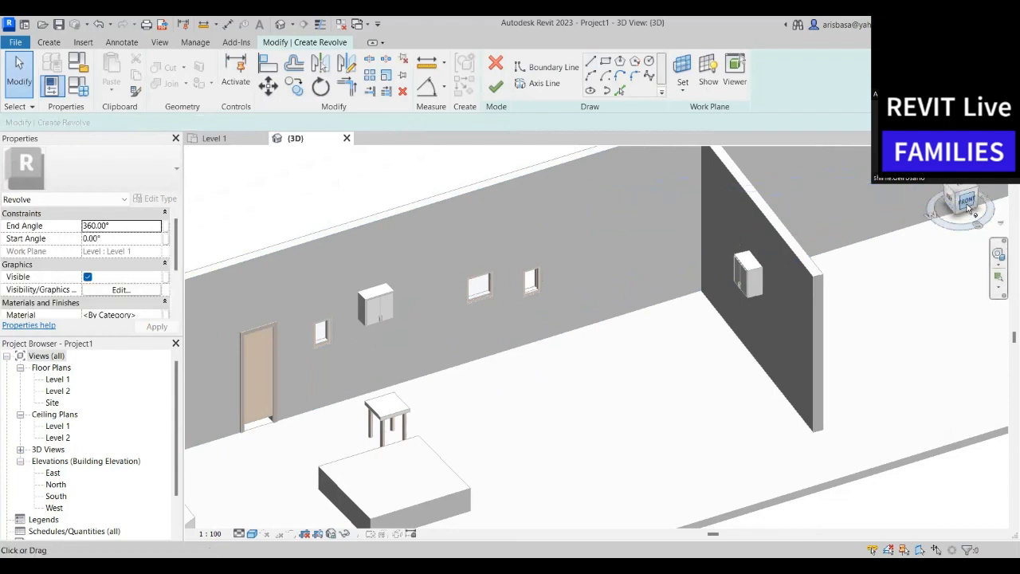
Orient the 3D view to the front, facing the long wall beside the cross wall
click(967, 204)
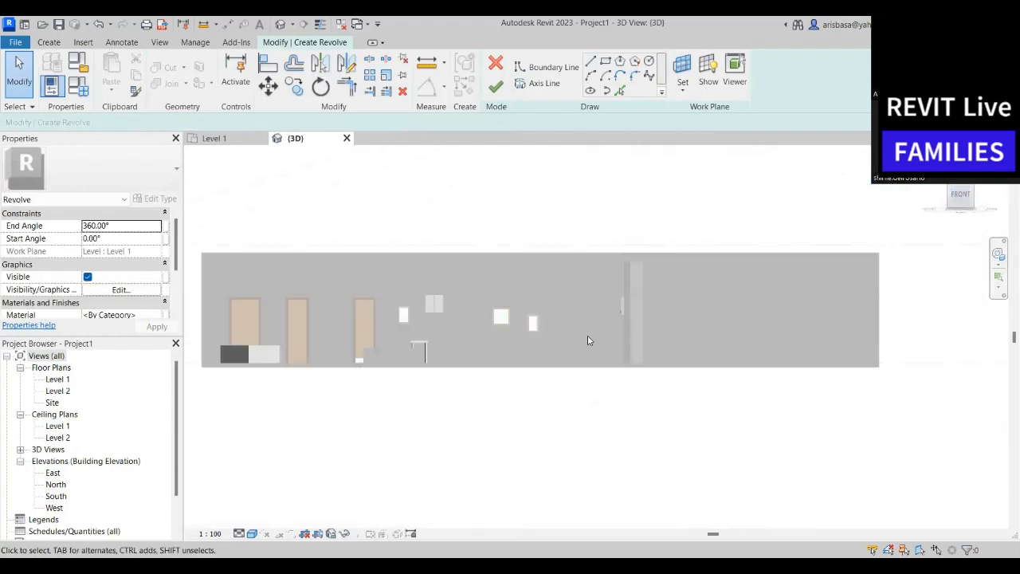
scroll(589, 340, up, 3)
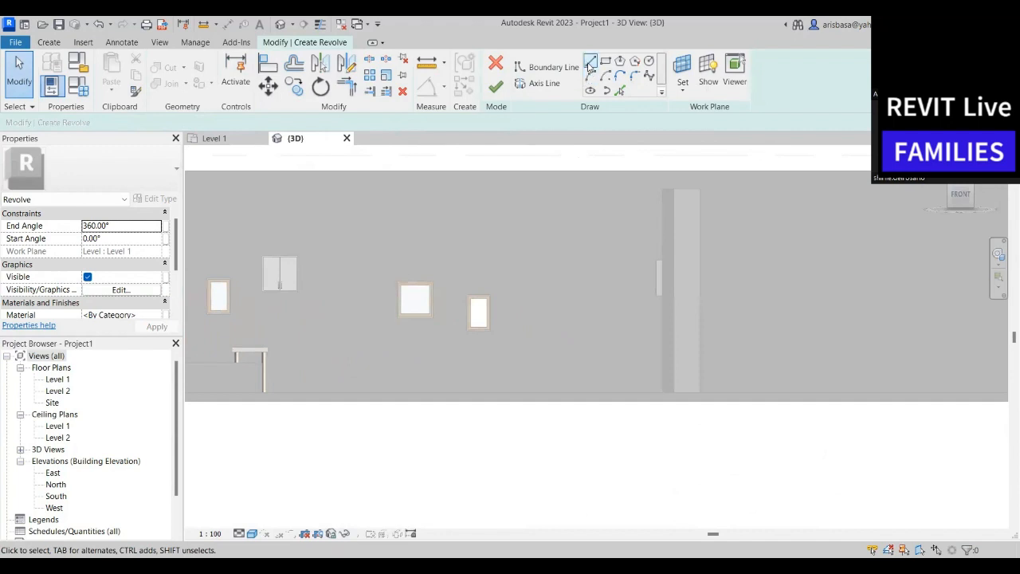
click(590, 61)
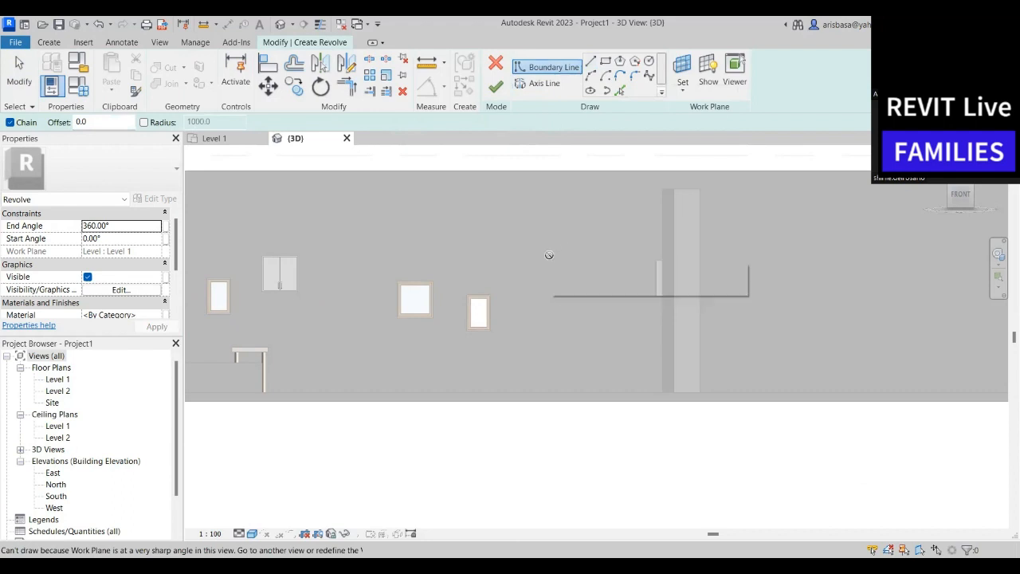
key(Escape)
key(Escape)
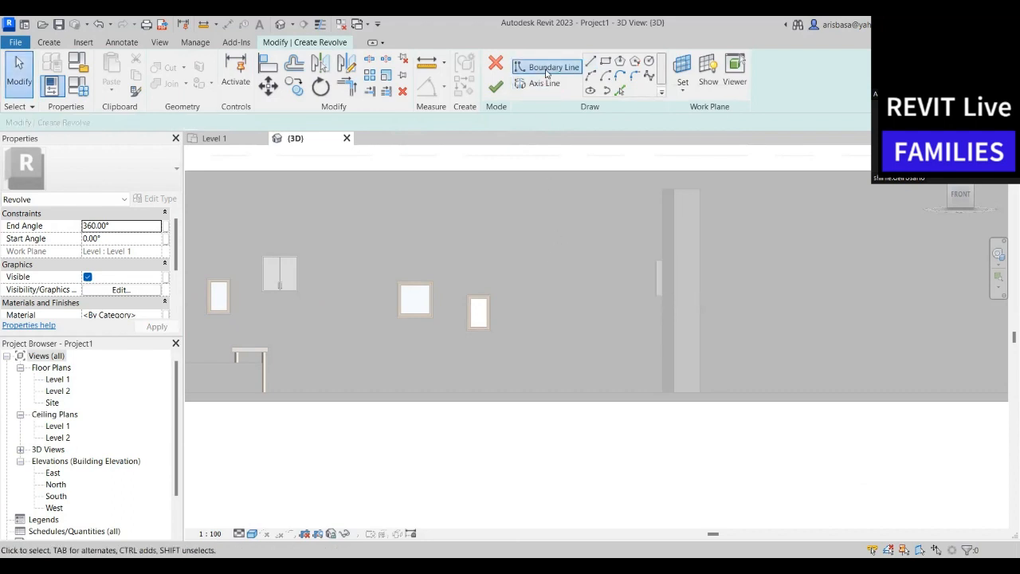
click(546, 71)
click(558, 267)
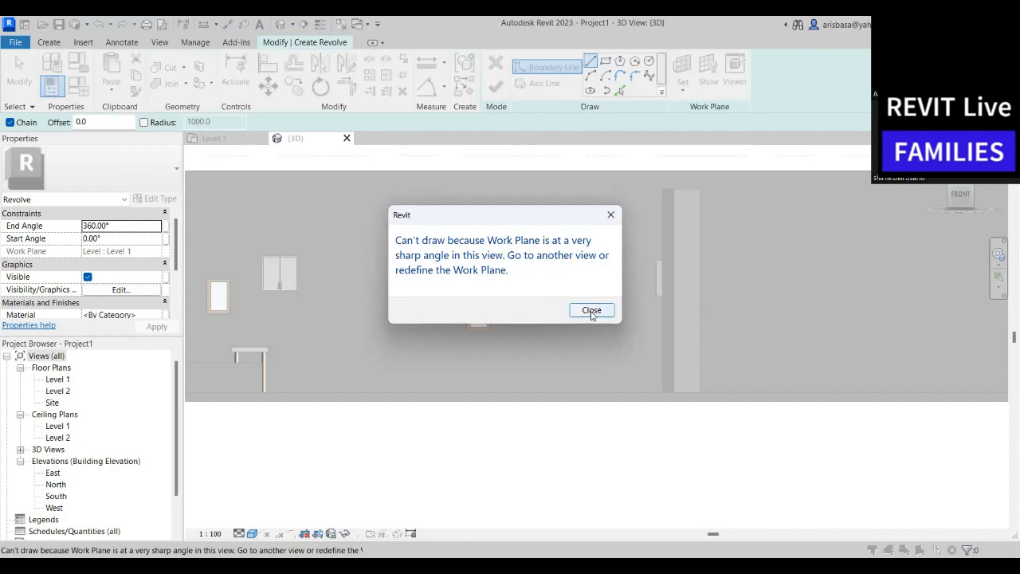
click(591, 310)
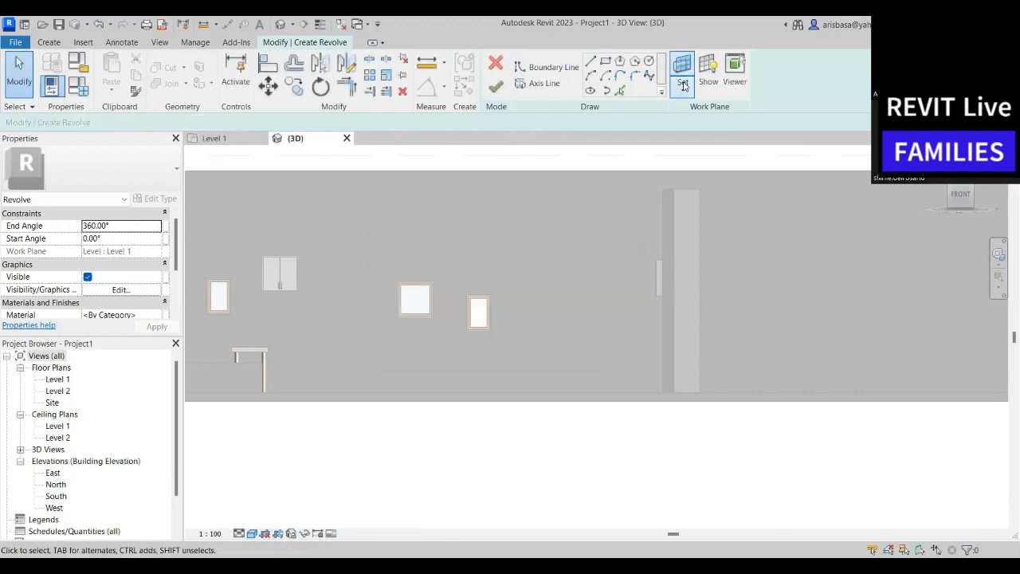
Set the revolve's work plane by picking the face of the long wall
click(682, 86)
click(695, 142)
click(569, 190)
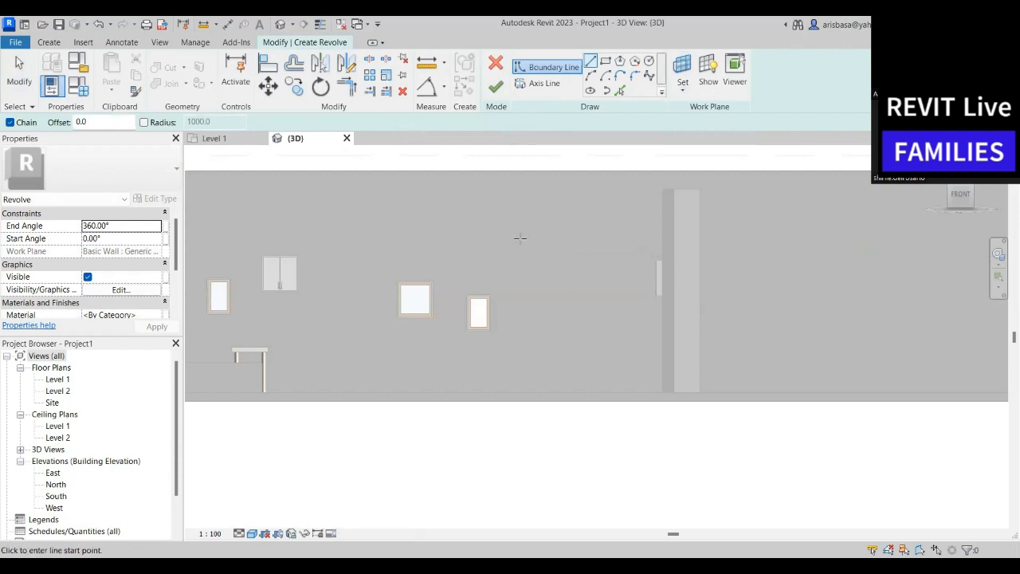
Draw a vertical boundary line about 1600 mm long beside the last window, with a base line about 300 mm and a short riser
click(520, 238)
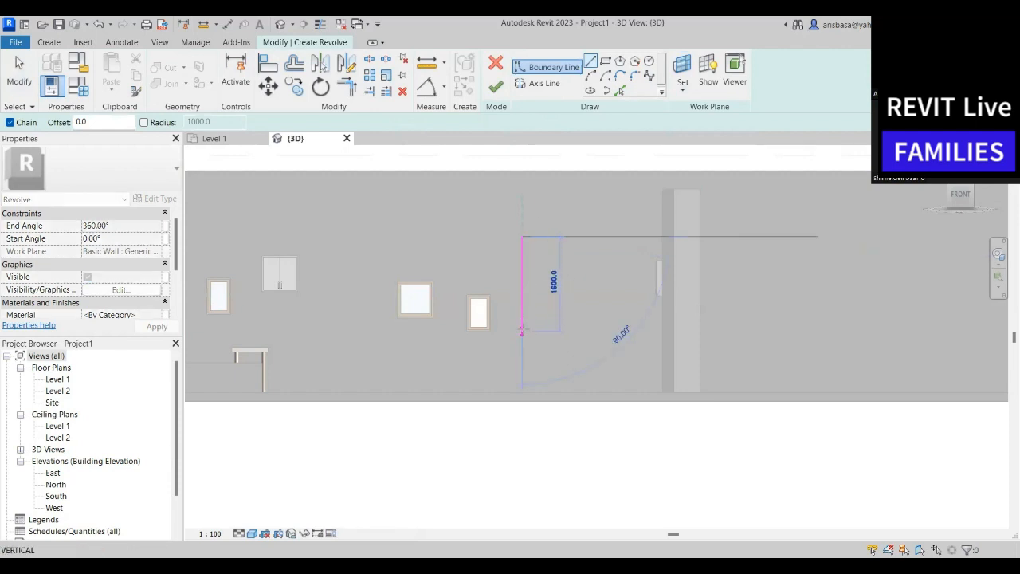
click(523, 330)
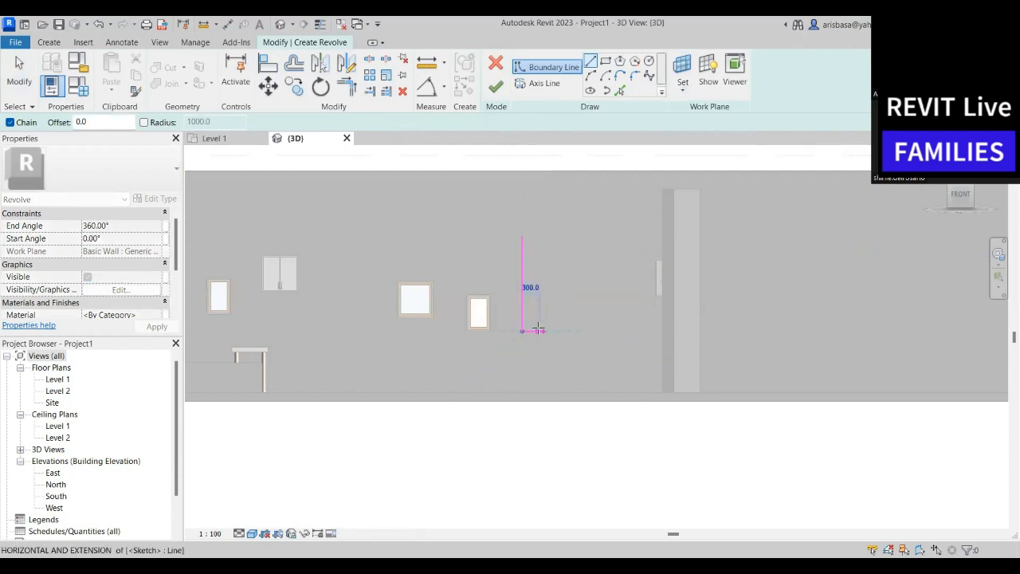
click(540, 330)
click(587, 170)
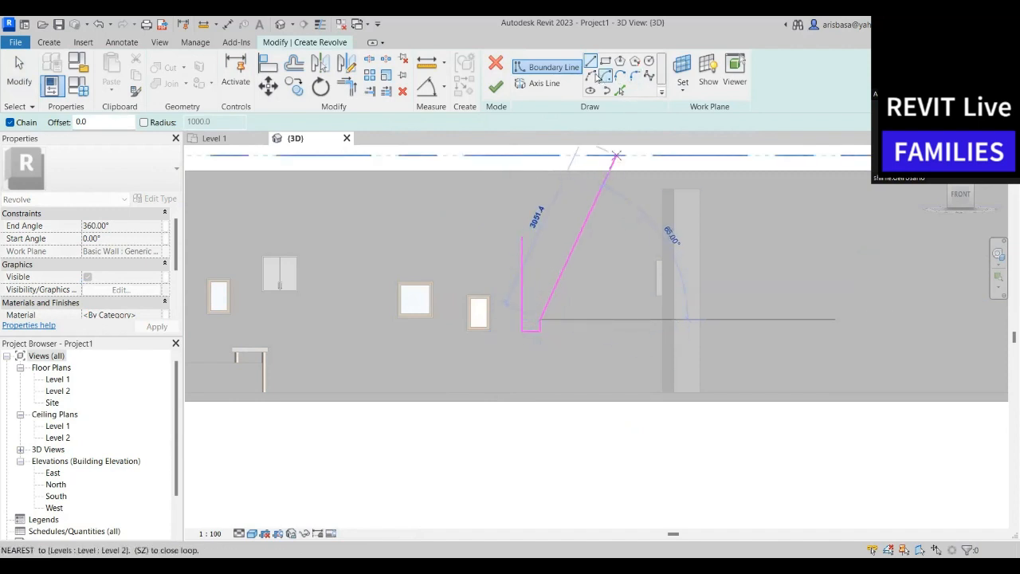
Continue the boundary up from the short riser with an outward-curving arc and a smaller bulging arc
click(591, 74)
key(ctrl+z)
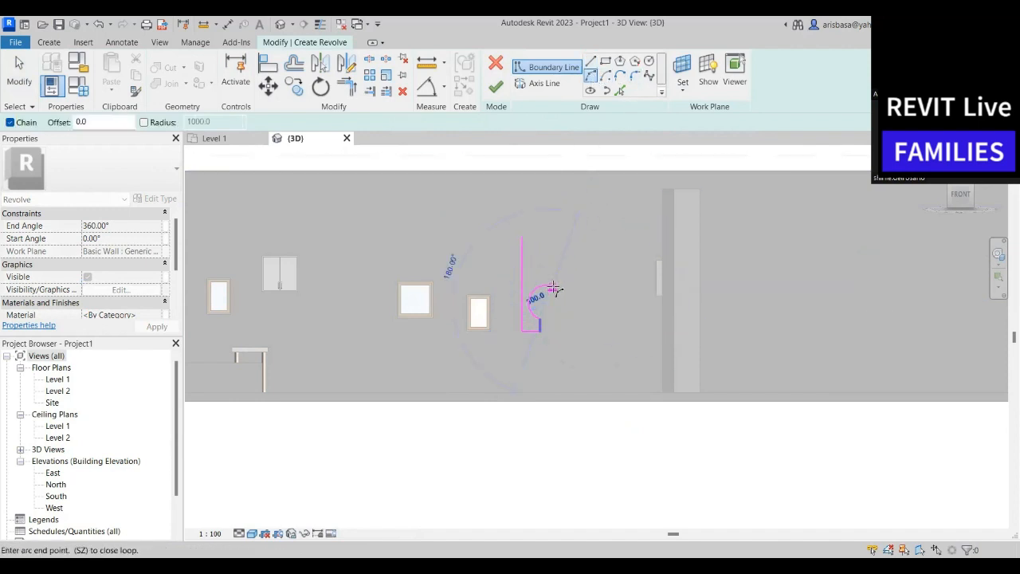
scroll(549, 295, up, 2)
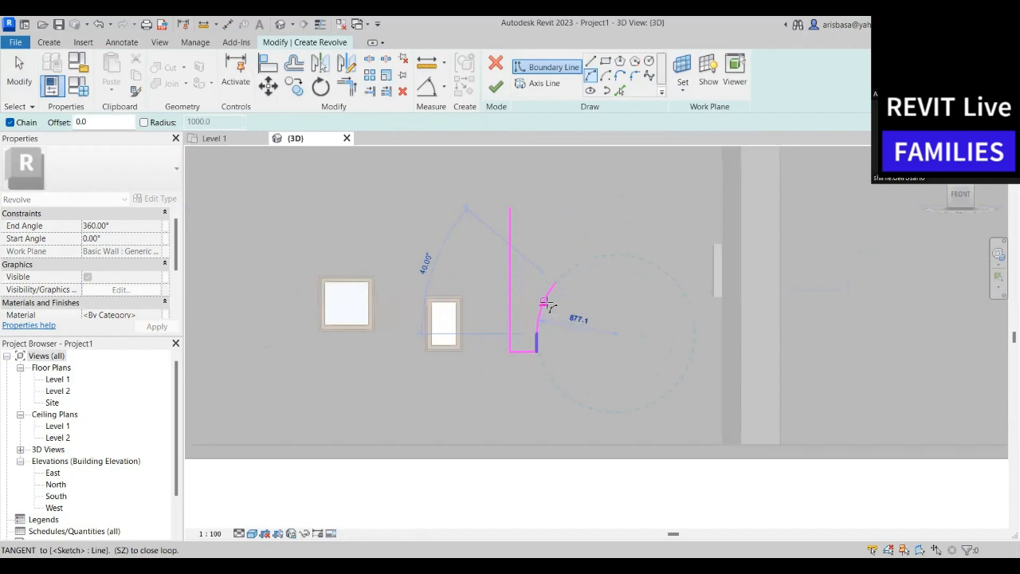
click(556, 281)
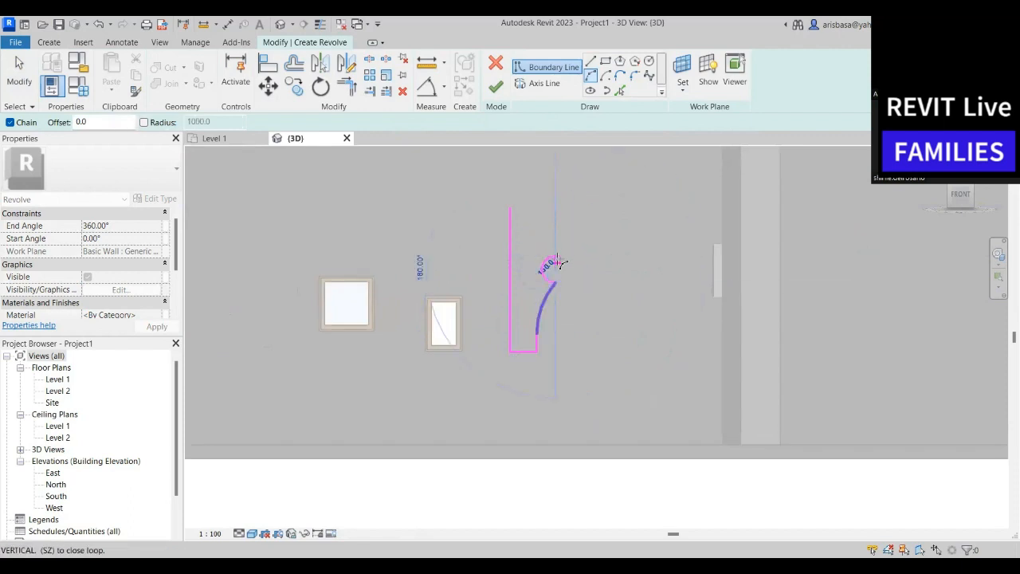
click(558, 249)
scroll(562, 250, up, 2)
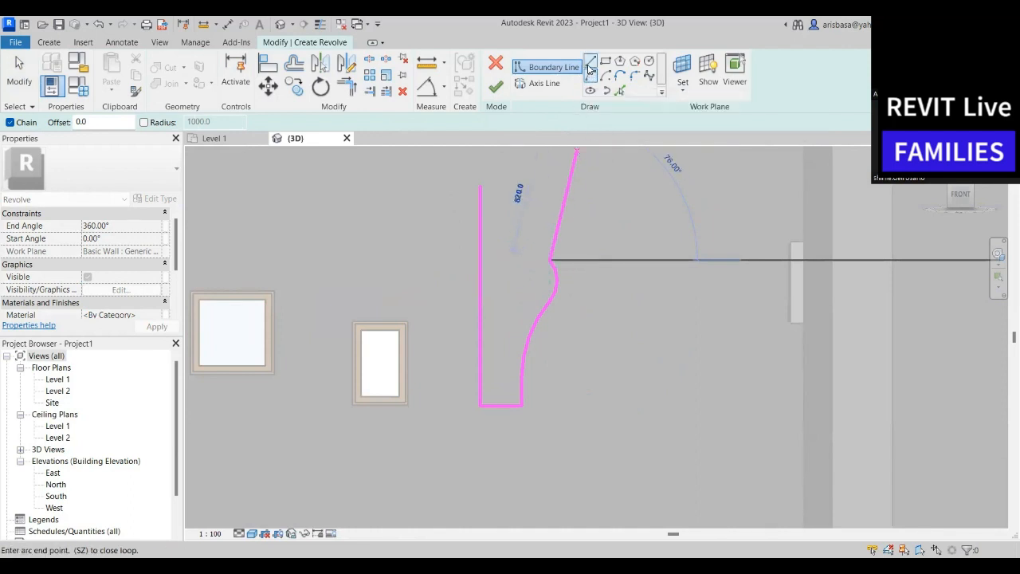
Add a short vertical line above the bulge and extend the boundary outward with a series of small rounded arcs
click(590, 61)
click(551, 243)
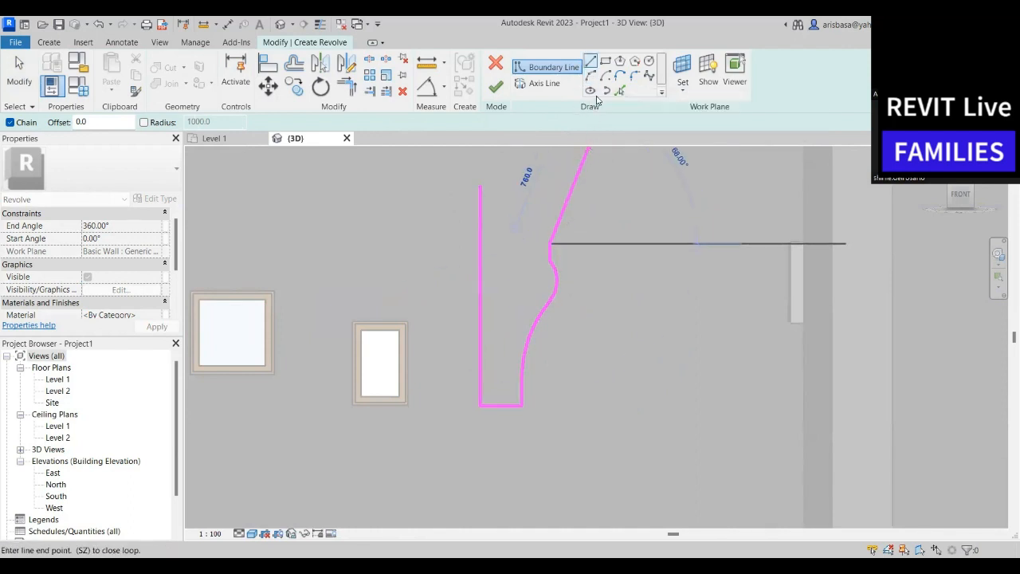
click(590, 76)
click(577, 228)
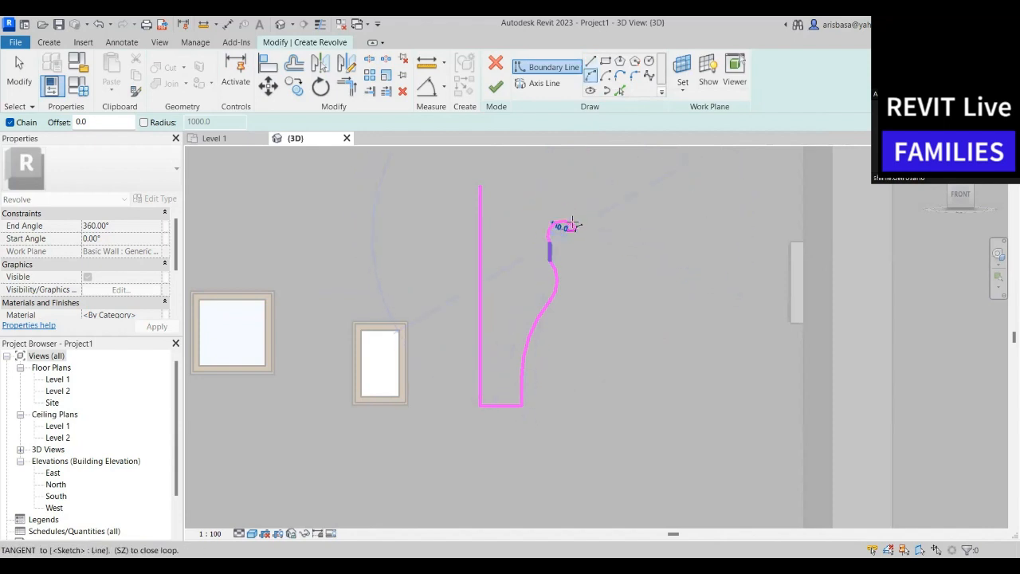
click(573, 226)
scroll(573, 226, up, 3)
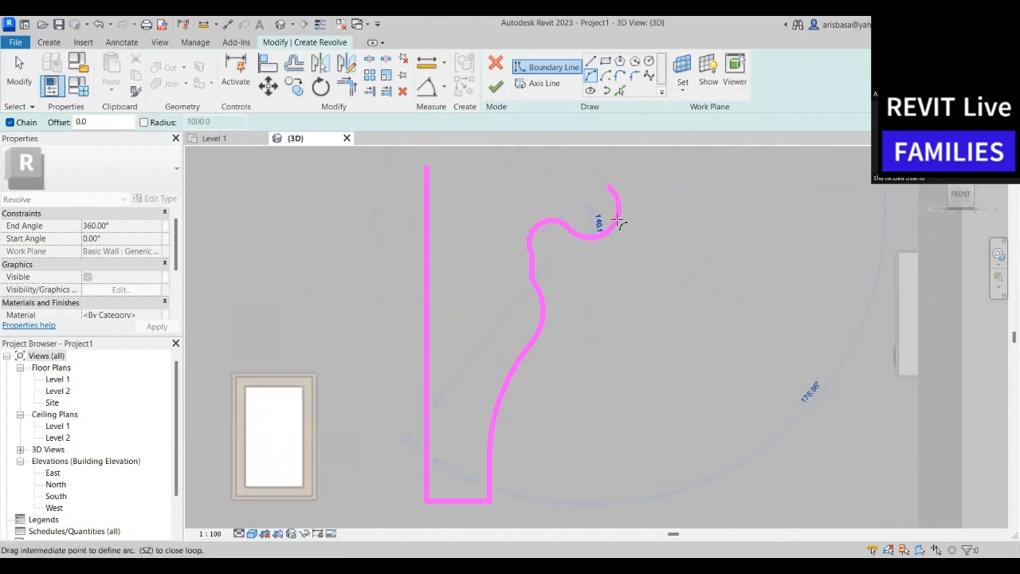
click(619, 223)
scroll(619, 227, down, 2)
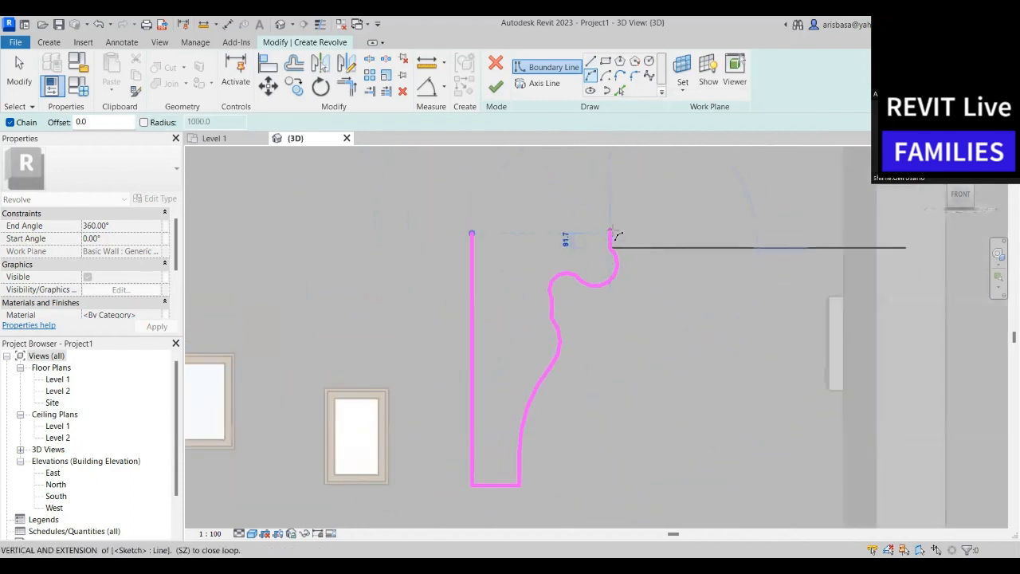
Close the boundary with a vertical line, a stepped top edge, and a final line to the long vertical line's upper end
click(590, 61)
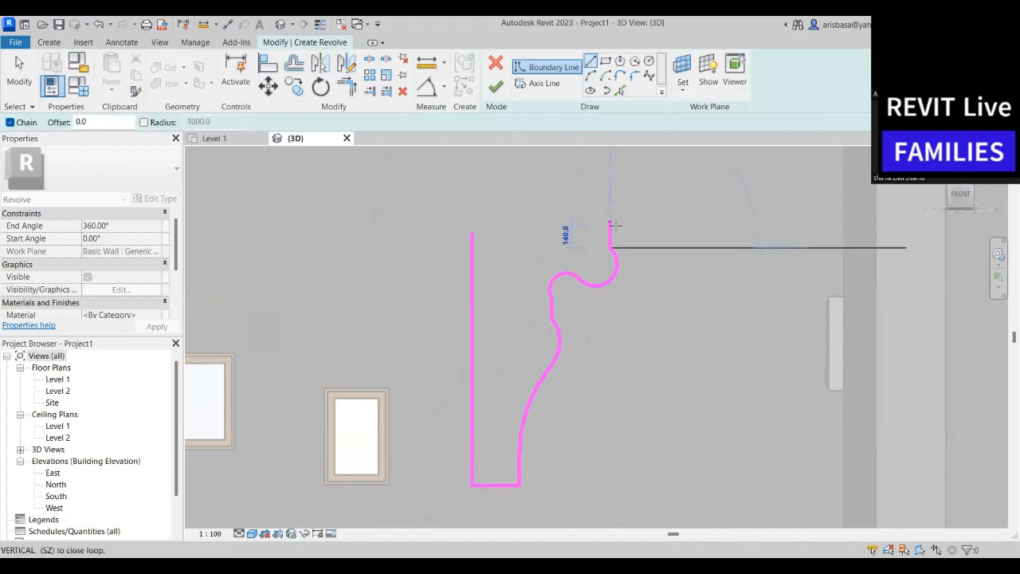
click(610, 182)
click(594, 182)
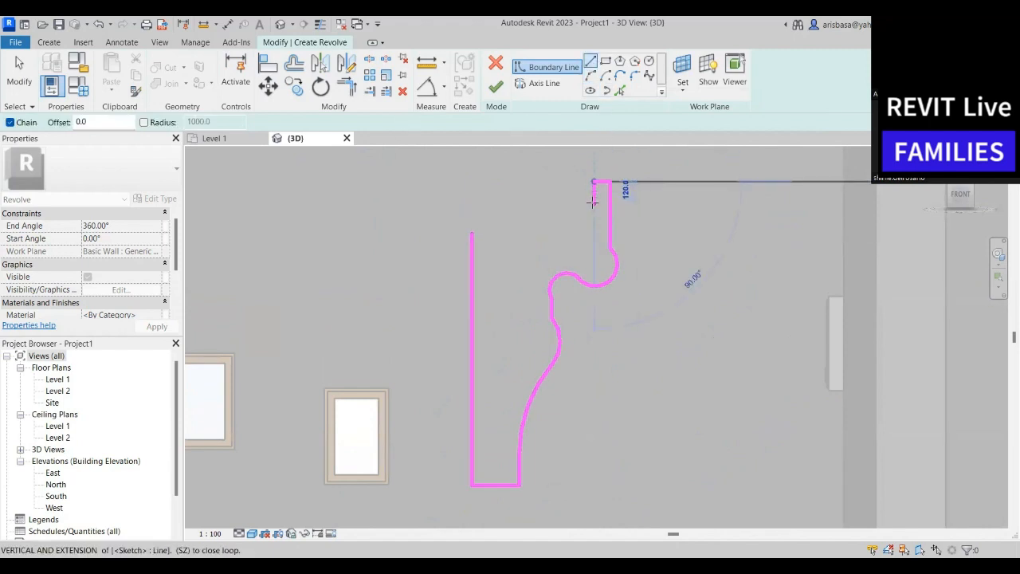
click(594, 202)
click(561, 202)
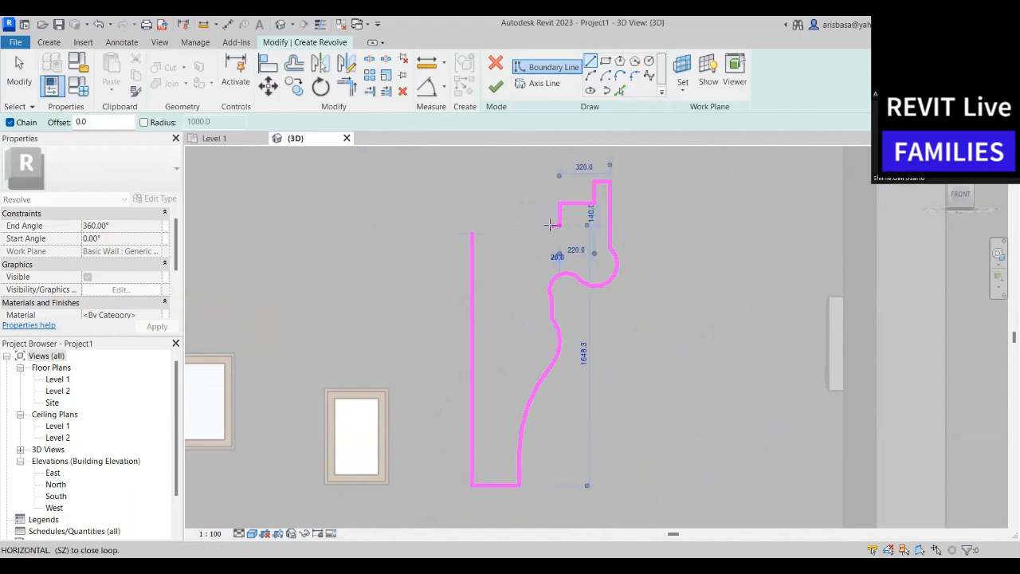
click(561, 226)
click(472, 225)
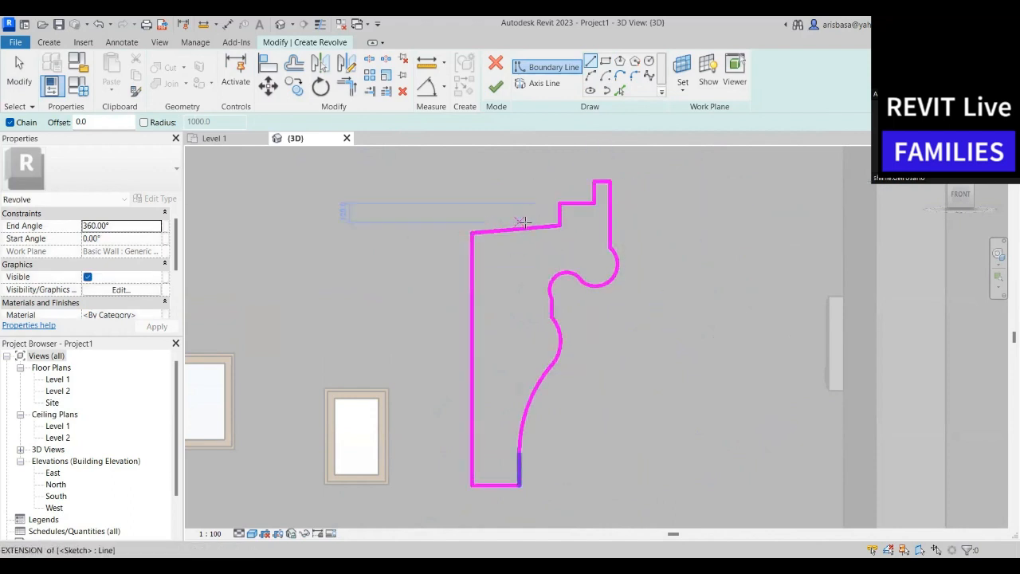
Draw the revolve's axis line along the profile's long vertical edge and finish the 360° revolve
key(Escape)
key(Escape)
scroll(591, 286, down, 2)
middle_drag(590, 289, 559, 322)
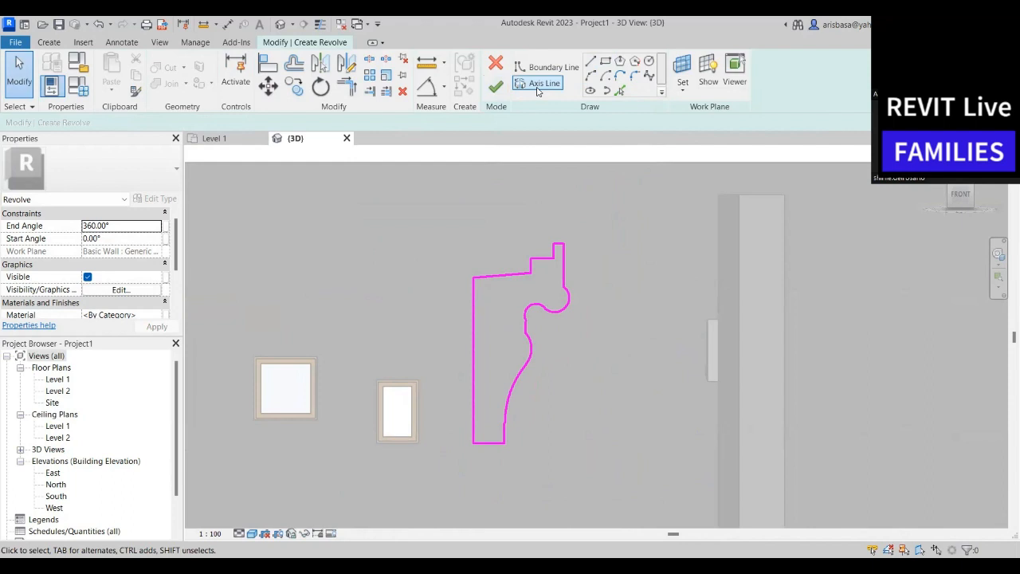
click(539, 84)
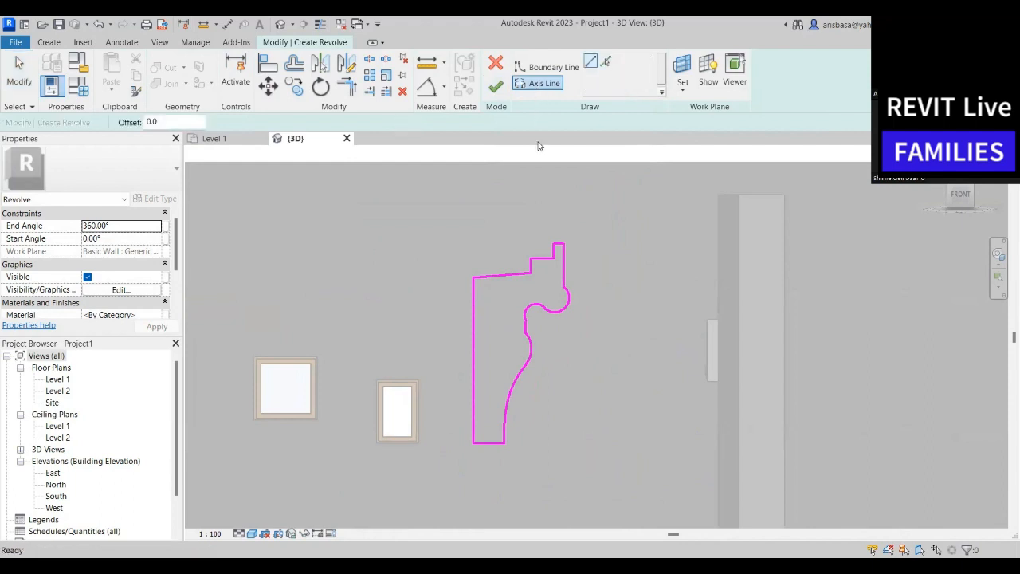
click(474, 277)
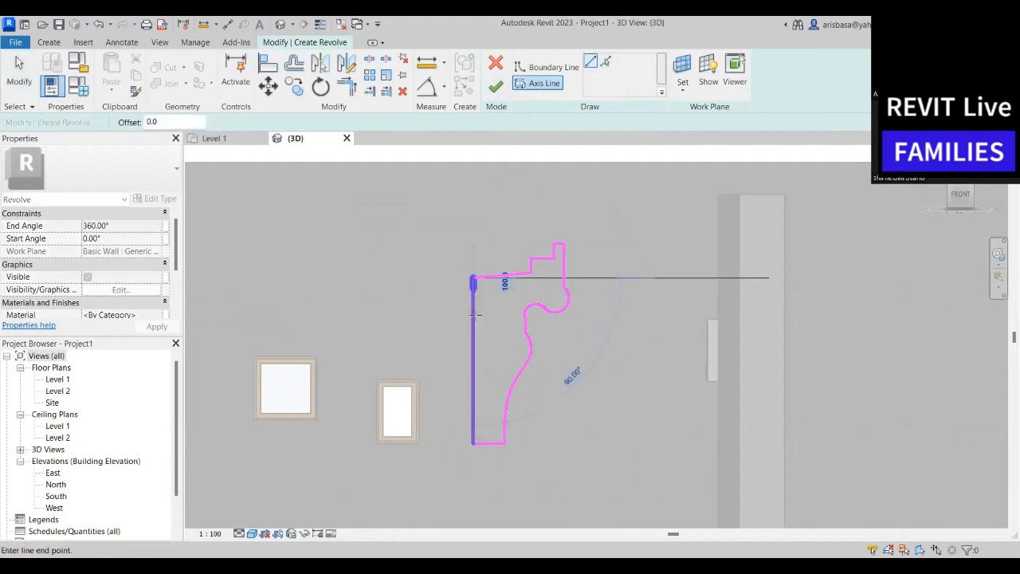
click(474, 443)
scroll(494, 342, down, 1)
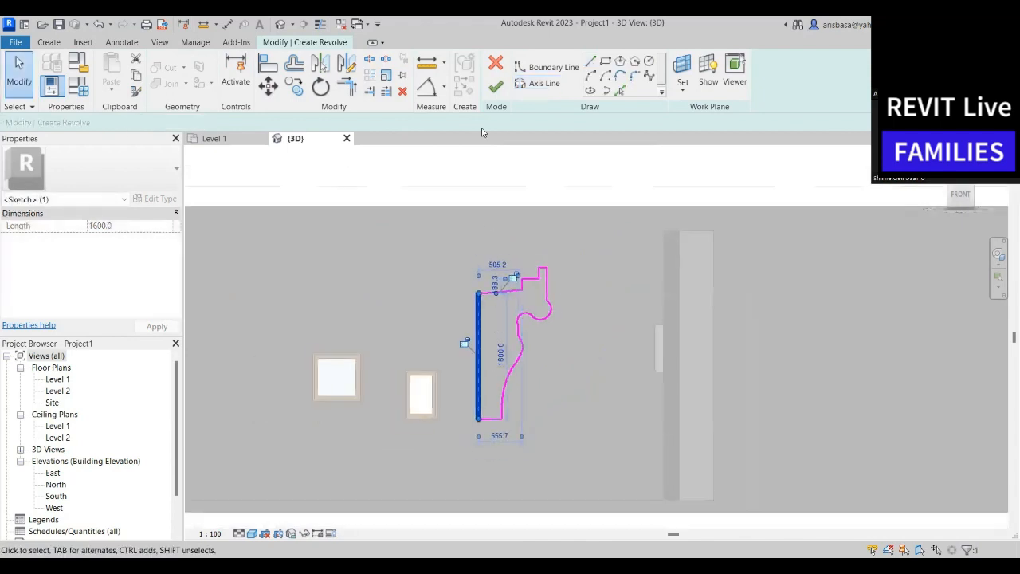
click(496, 90)
scroll(569, 294, down, 2)
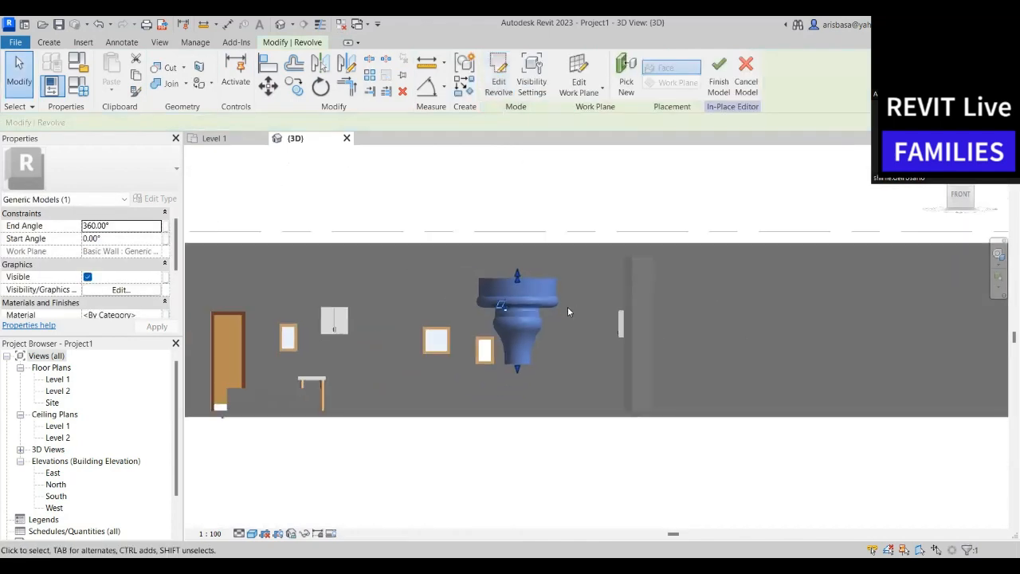
Inspect the revolved form on the long wall in 3D and finish the in-place model
middle_drag(567, 306, 548, 283)
scroll(584, 237, down, 1)
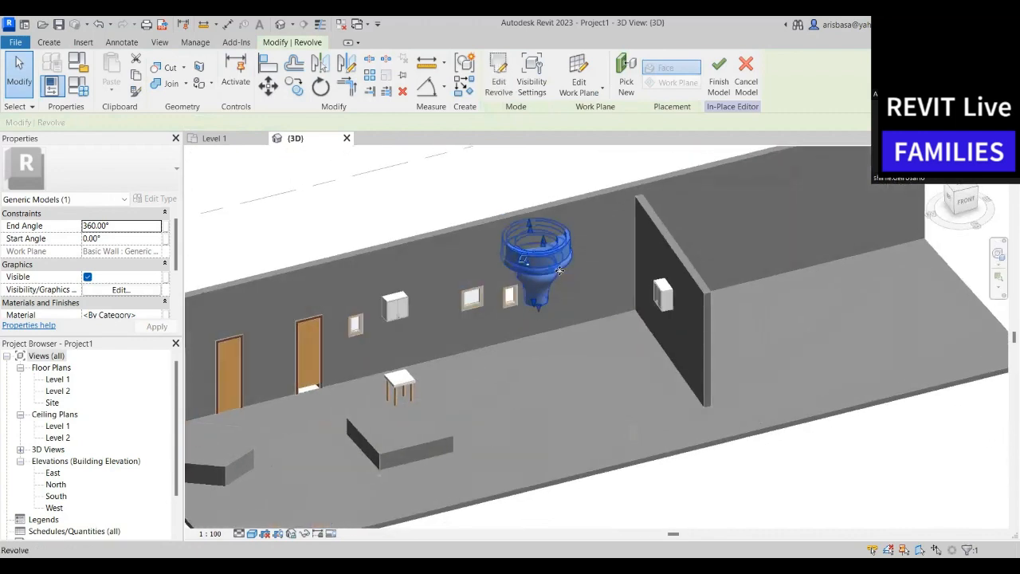
scroll(559, 271, up, 3)
drag(545, 272, 633, 378)
scroll(632, 379, down, 2)
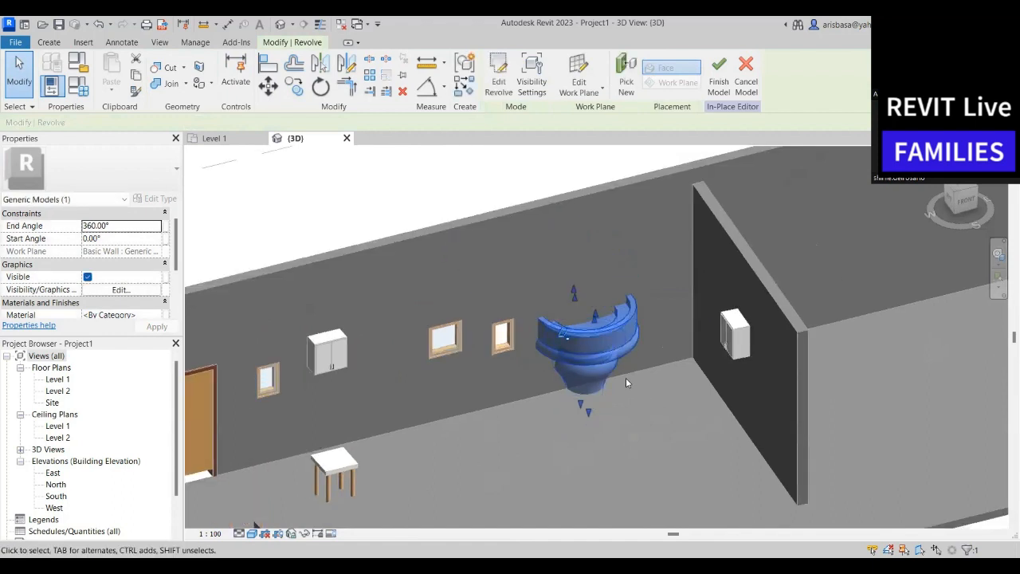
scroll(626, 383, down, 2)
click(719, 76)
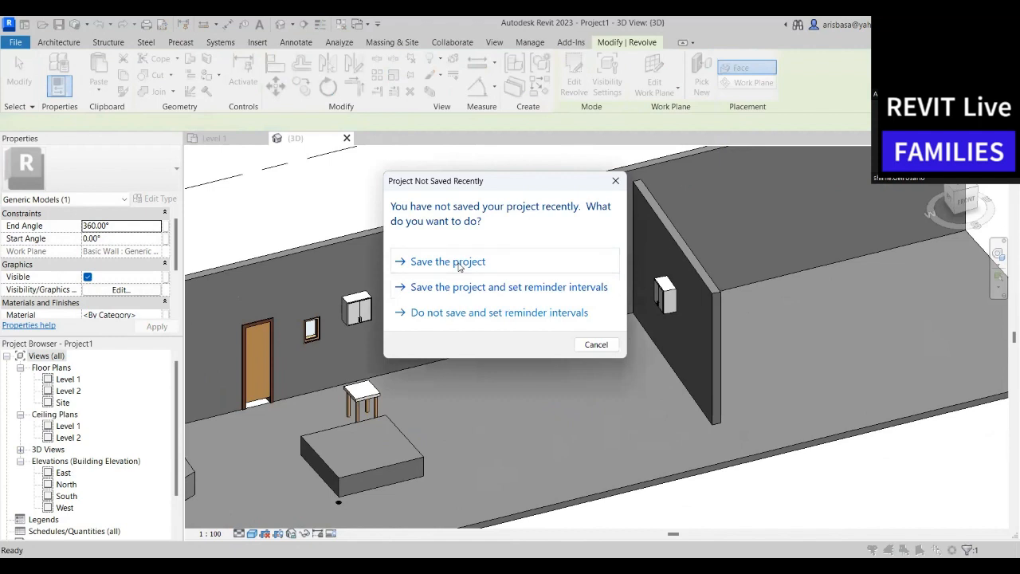
Save the project as REVIT FAMILY in the INFOCUS 2023 folder
click(479, 266)
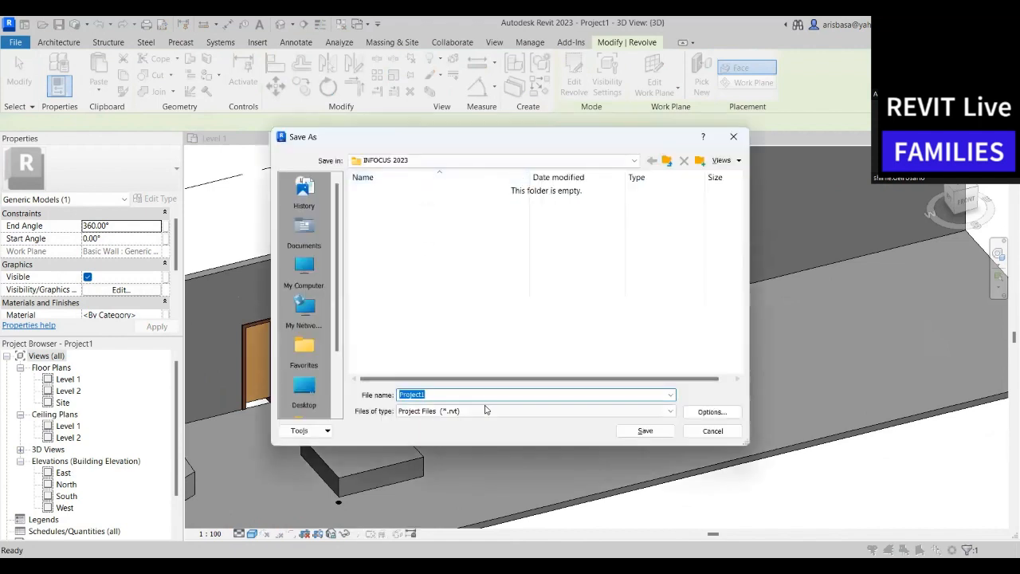
text(re)
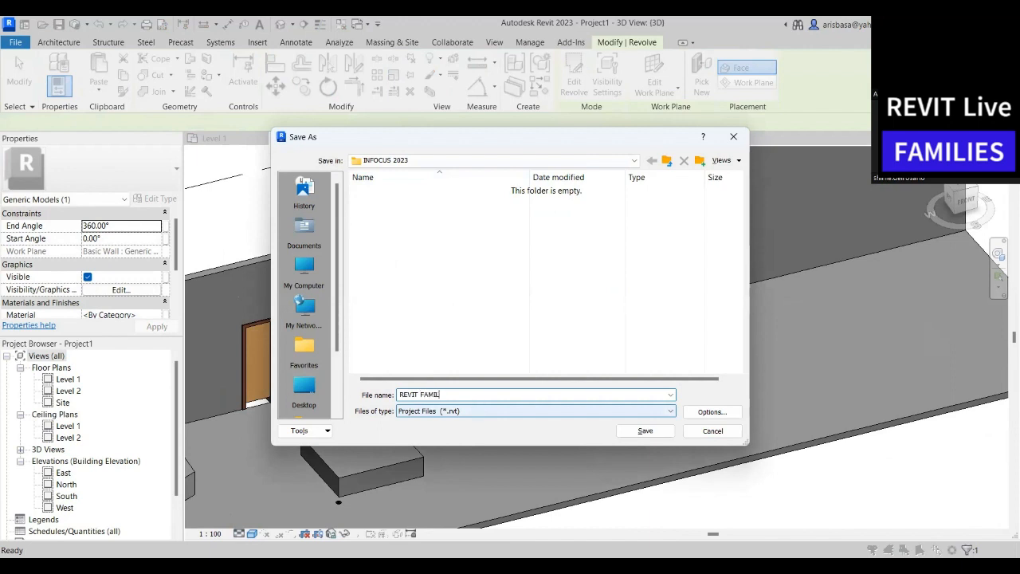
click(661, 437)
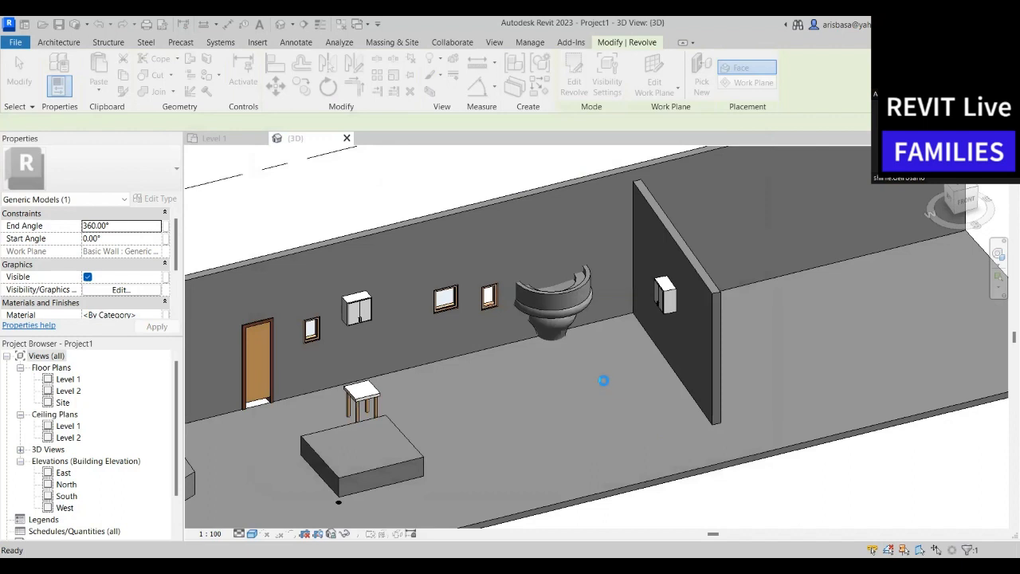
Open the Level 1 floor plan with the revolved model selected and shift the model along the long wall
click(553, 310)
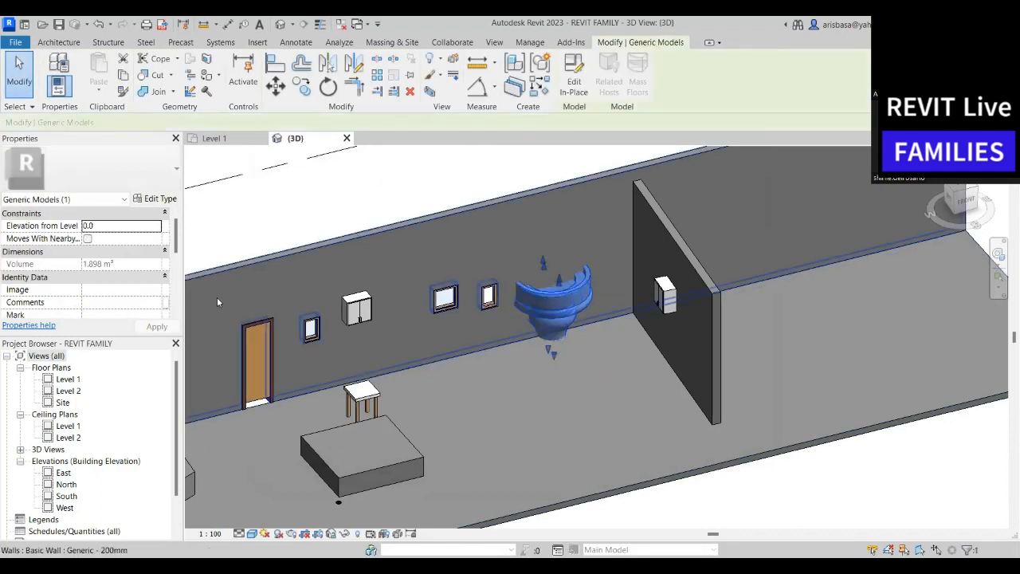
double_click(68, 380)
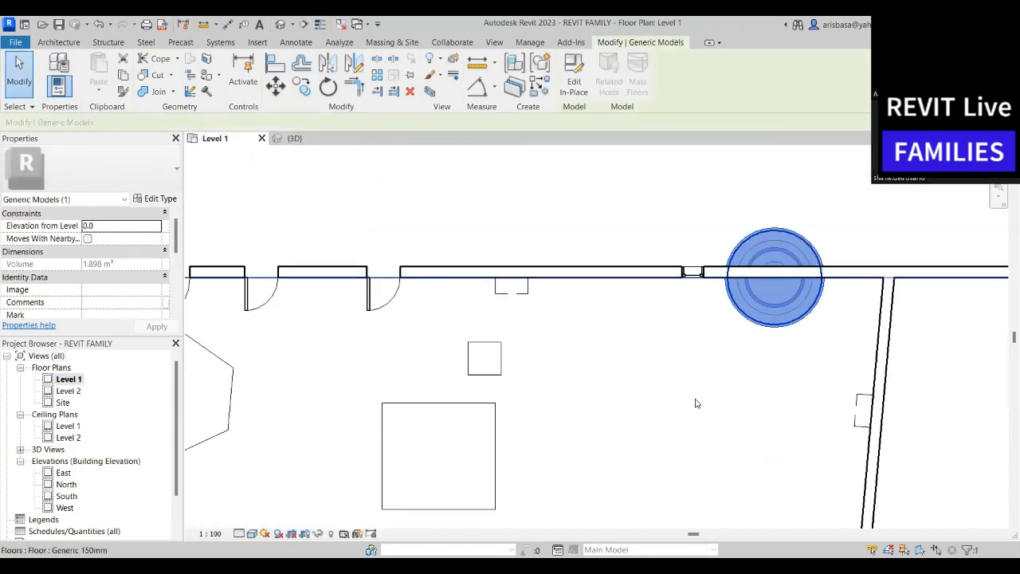
scroll(667, 367, down, 3)
drag(630, 263, 571, 317)
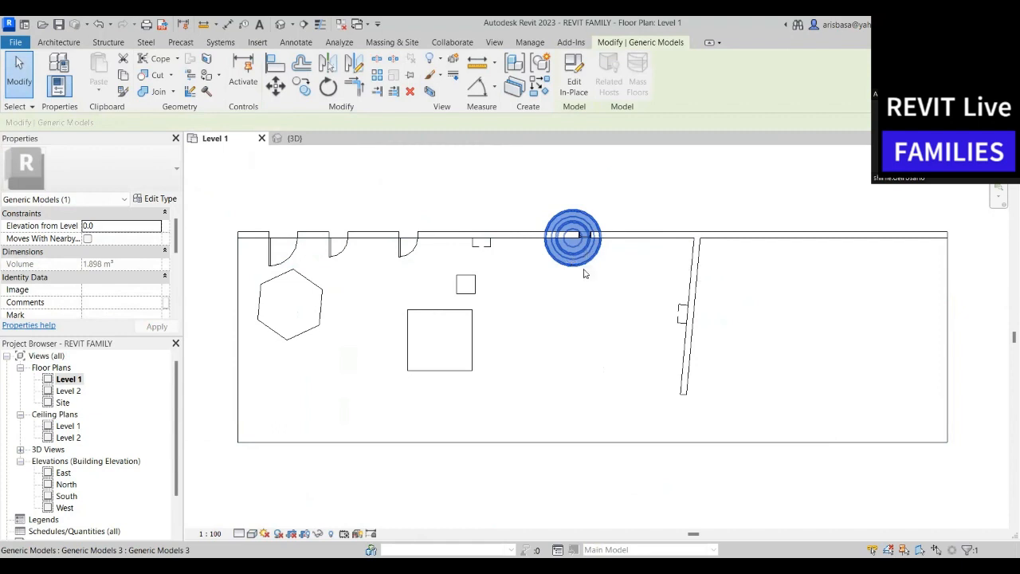
drag(578, 271, 549, 335)
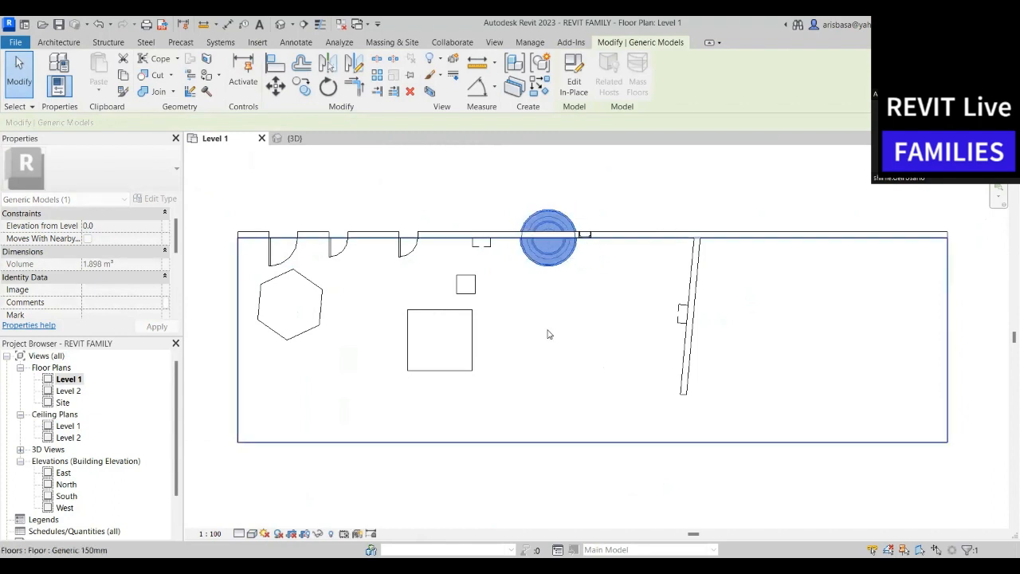
Copy the revolved model several times with Multiple on, including onto the open floor and across the floor's lower edge
click(301, 86)
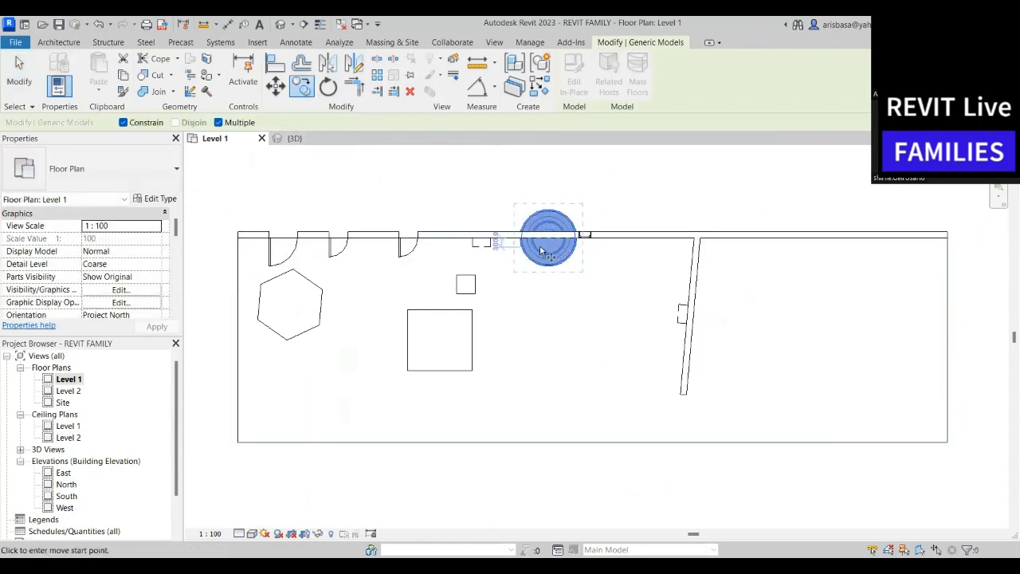
click(549, 245)
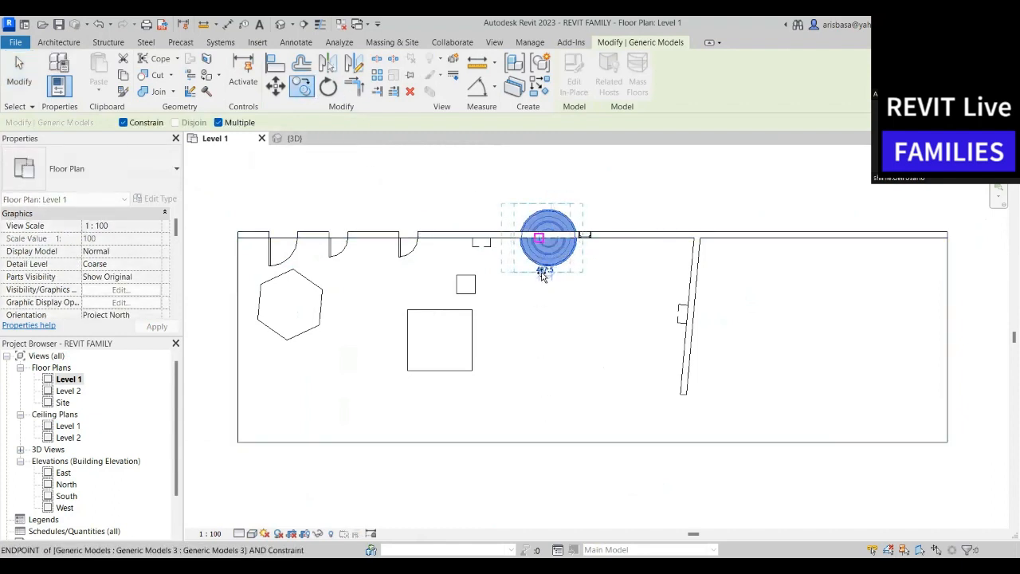
shift+click(557, 217)
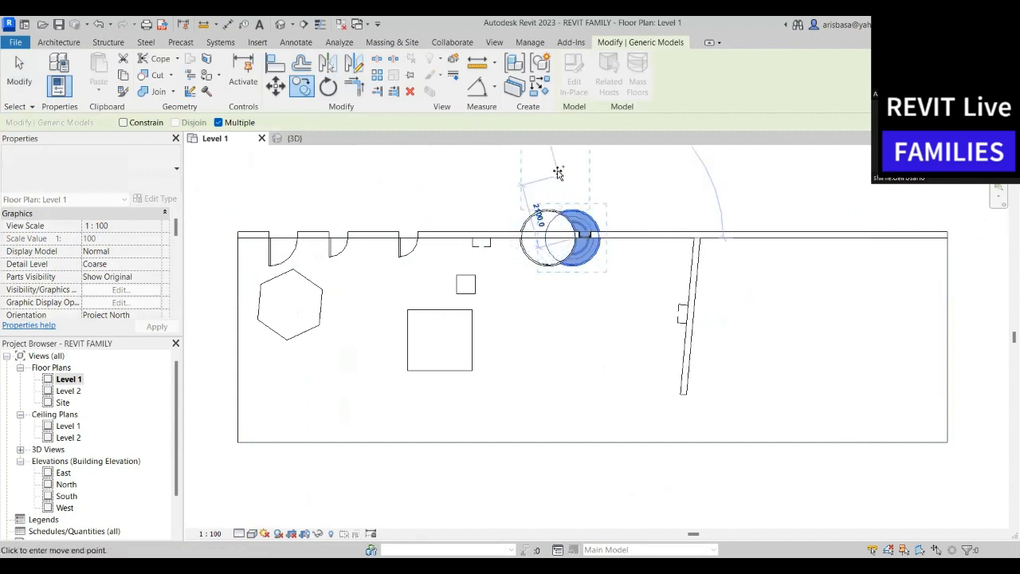
click(571, 356)
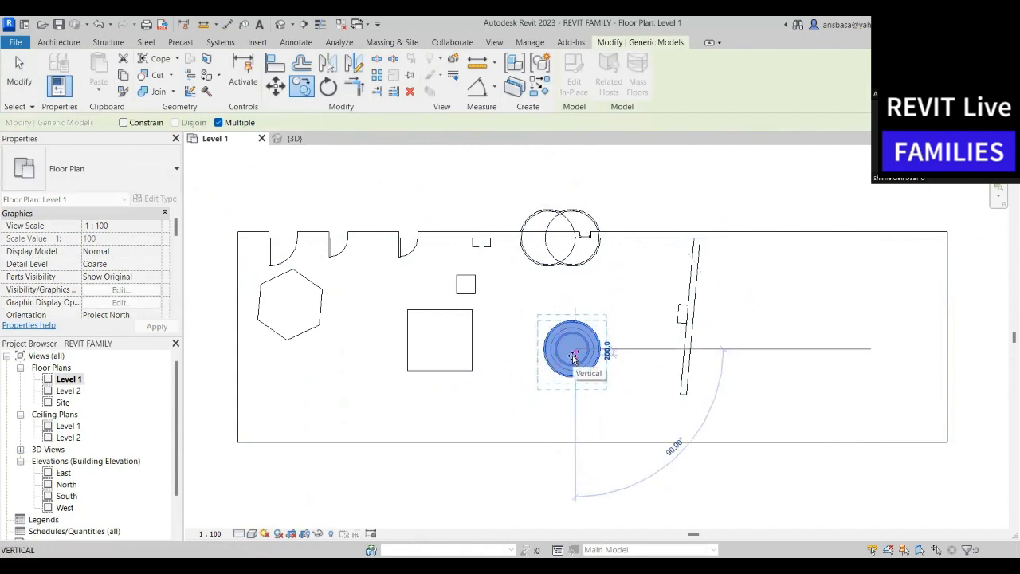
click(595, 397)
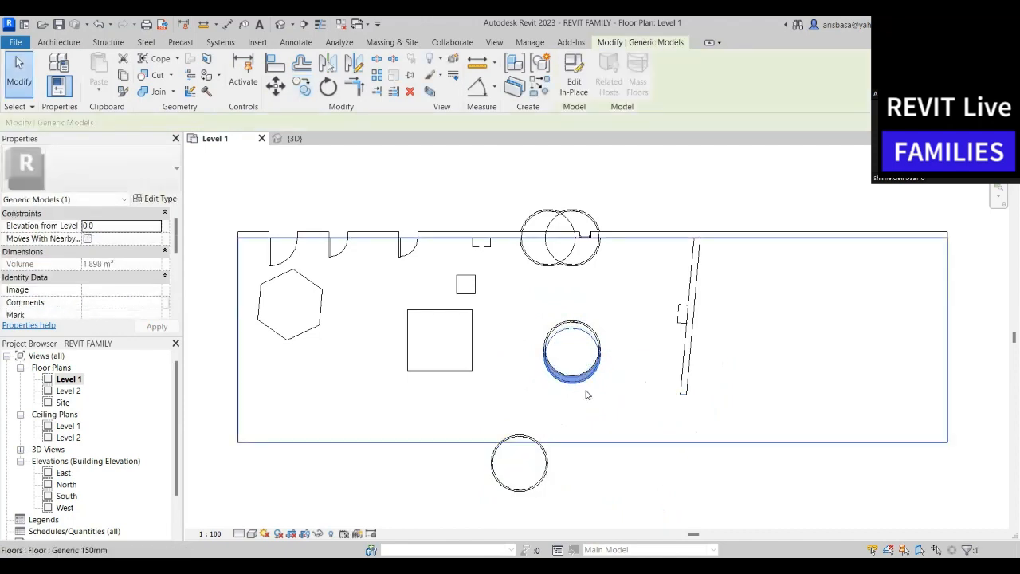
Delete the revolved models on the long wall and the overlapping copy, keeping one on the floor and one at its lower edge
click(587, 394)
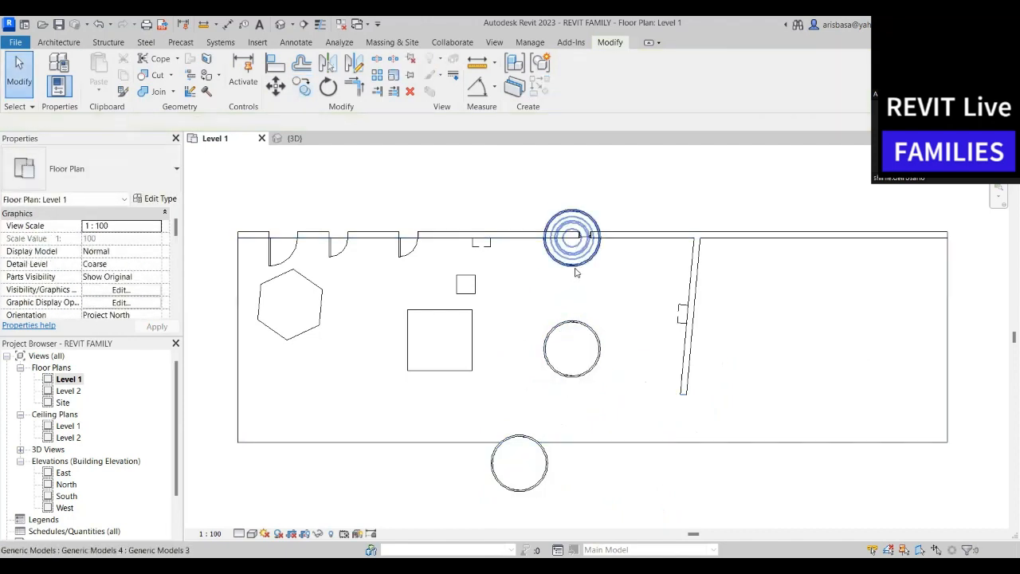
click(575, 269)
key(Delete)
middle_drag(579, 340, 574, 347)
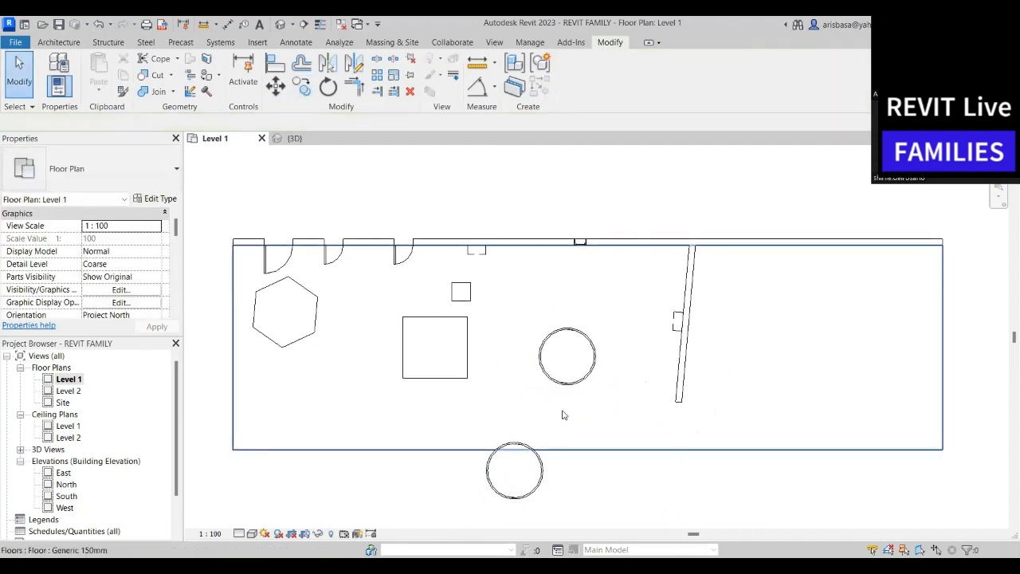
Draw a horizontal reference plane below the floor's lower edge on the Level 1 plan
middle_drag(569, 424, 584, 336)
scroll(586, 425, down, 1)
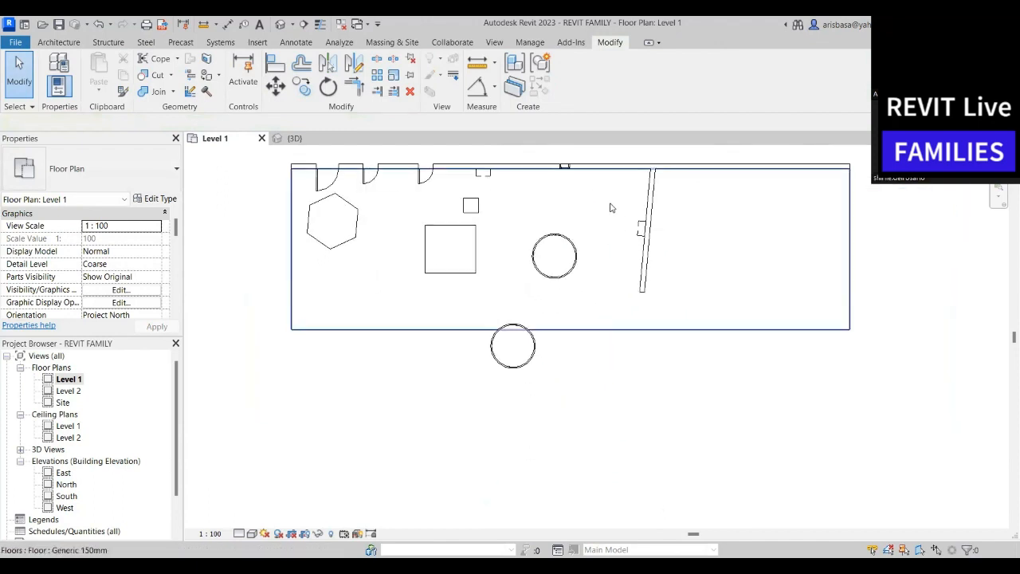
middle_drag(601, 186, 594, 230)
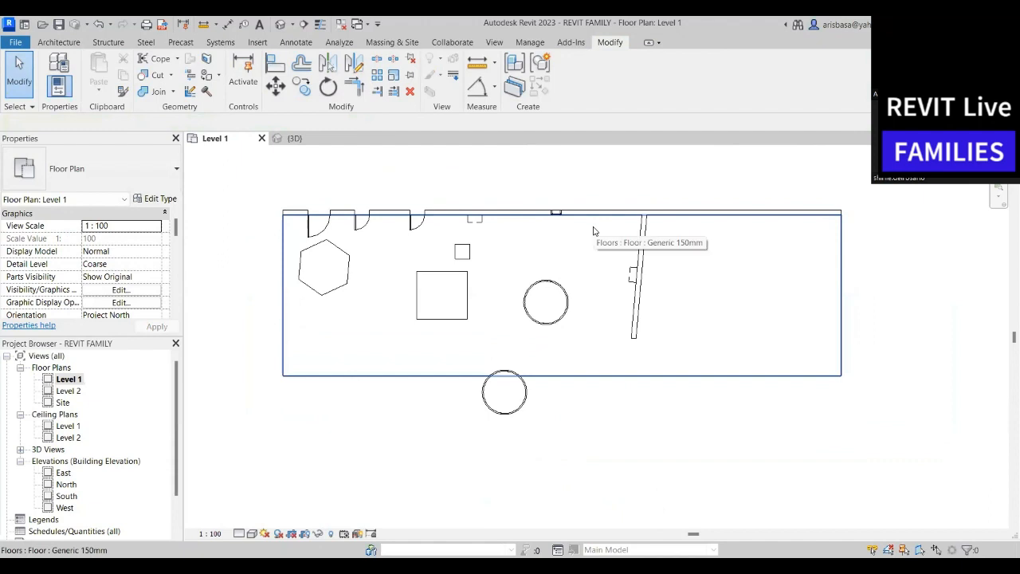
click(63, 42)
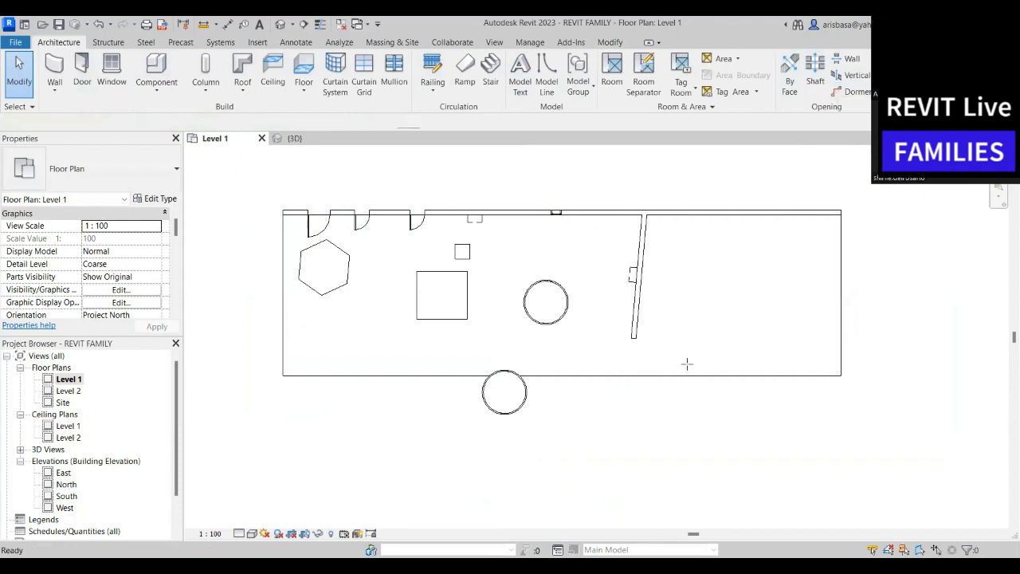
key(r)
key(p)
click(674, 443)
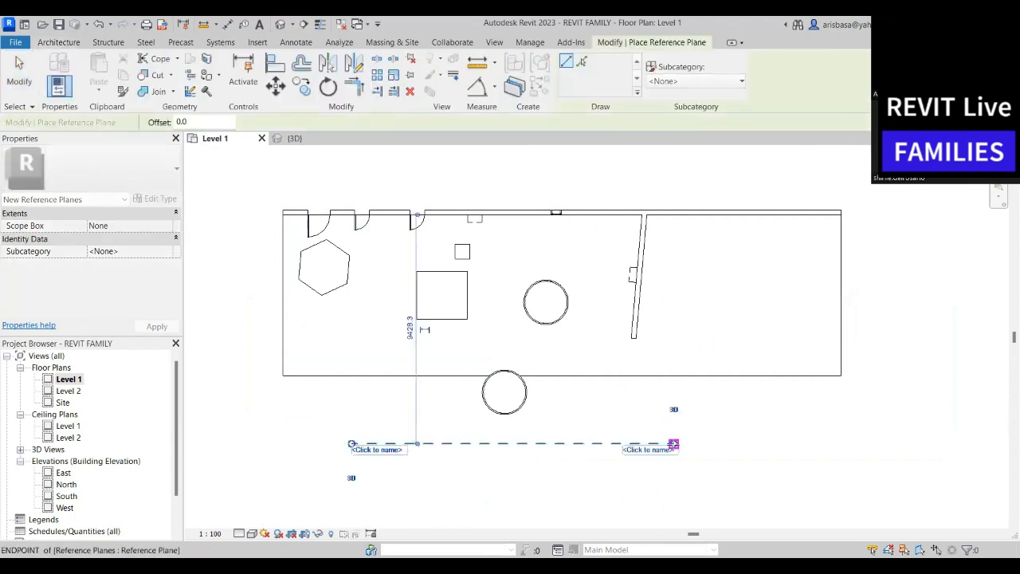
Draw a vertical reference plane from above the long wall down across the horizontal reference plane
click(525, 178)
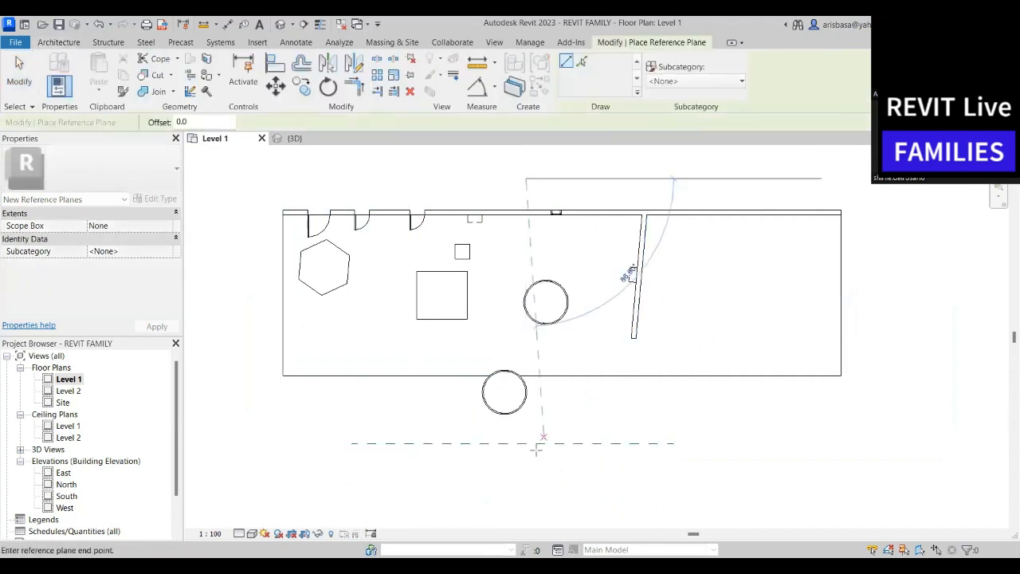
click(517, 477)
middle_drag(595, 487, 594, 448)
key(Escape)
key(Escape)
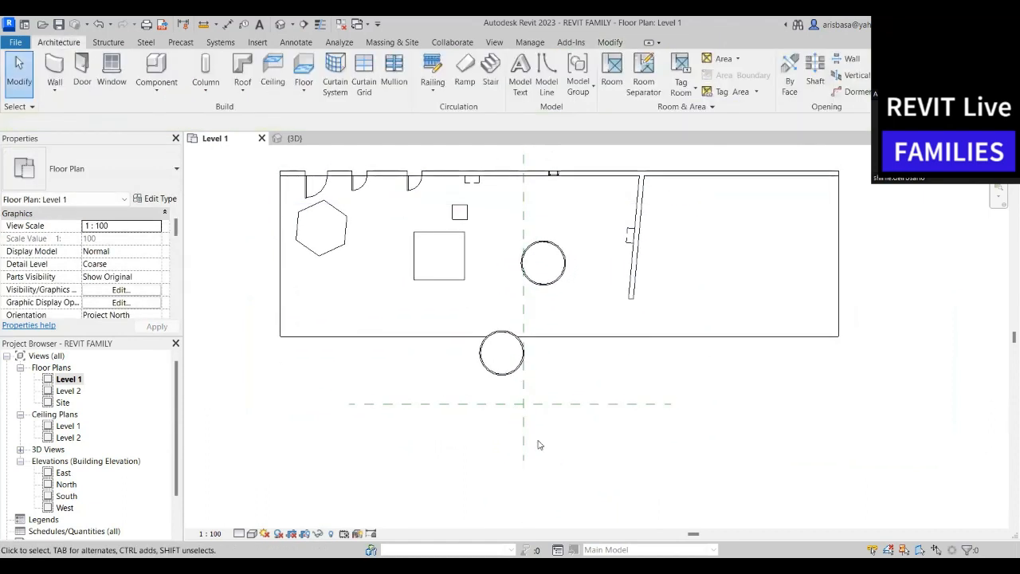
Name the horizontal reference plane as the first profile plane and the vertical one PROFILE 2
click(558, 406)
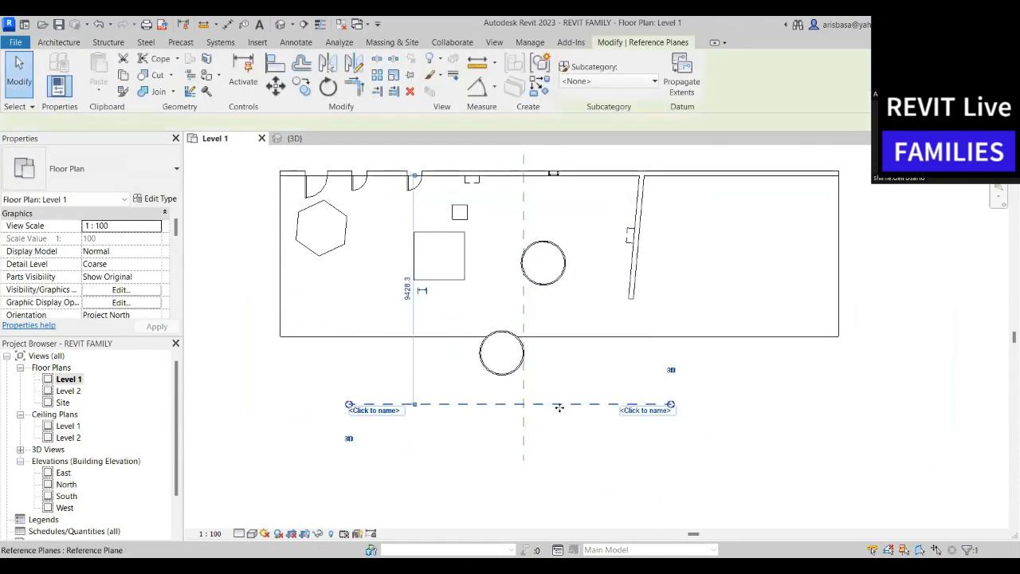
click(644, 412)
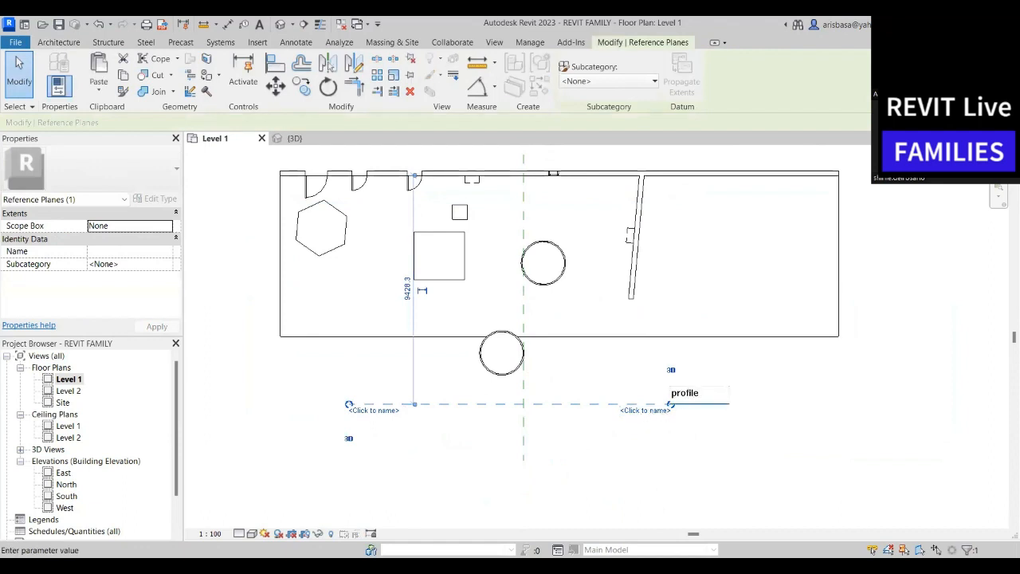
key(Return)
click(523, 437)
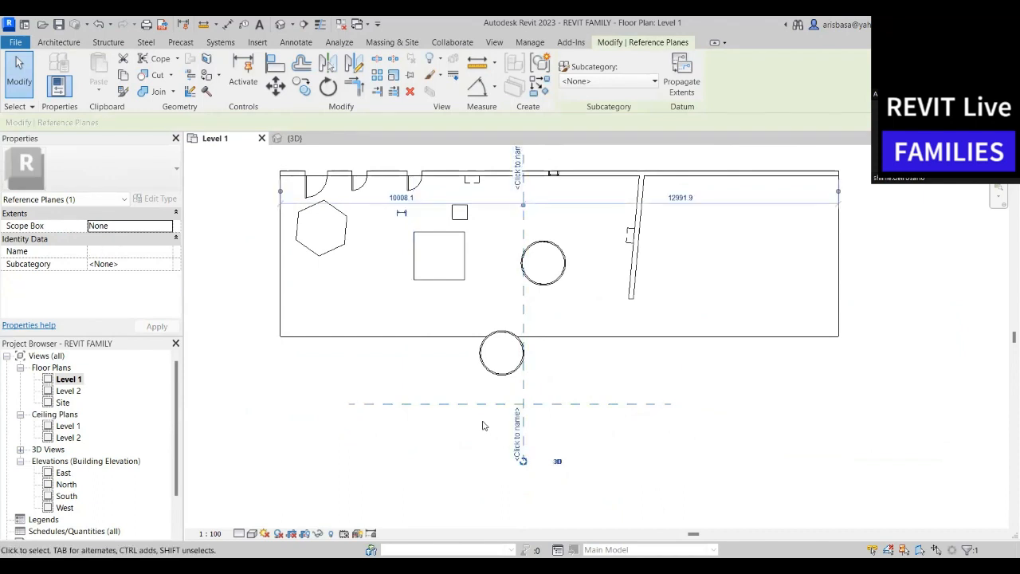
click(517, 445)
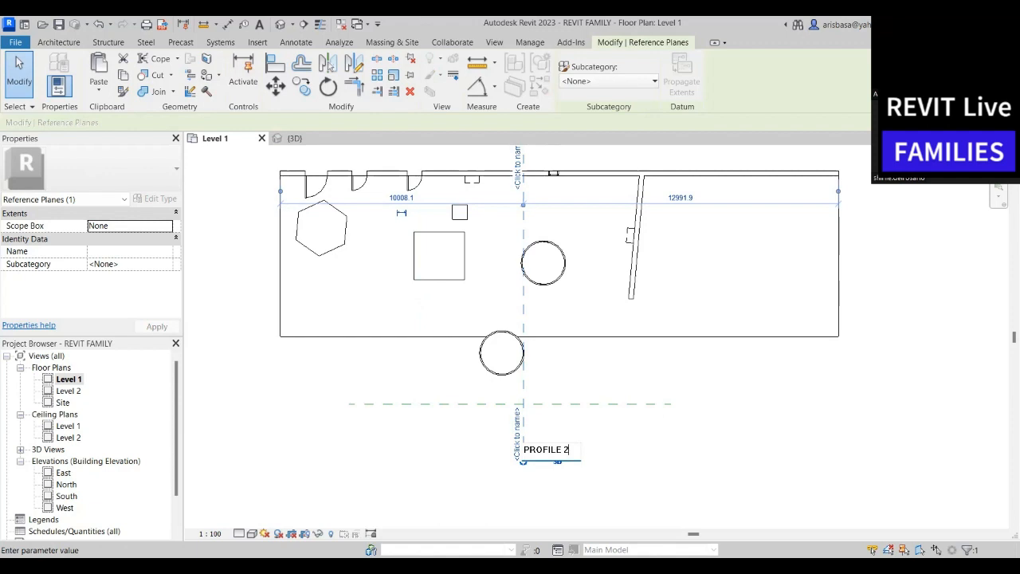
key(Return)
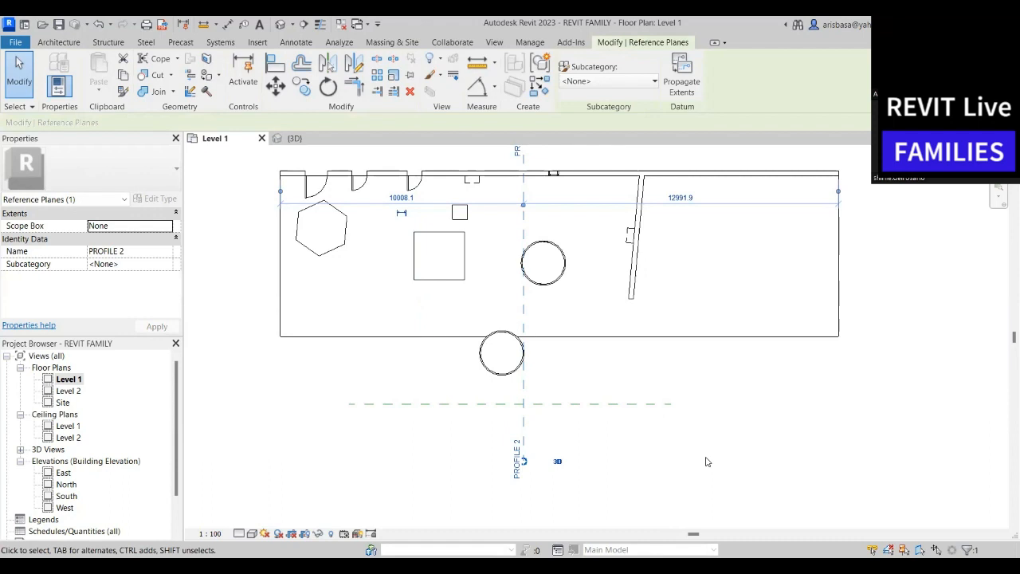
middle_drag(626, 467, 580, 472)
click(563, 473)
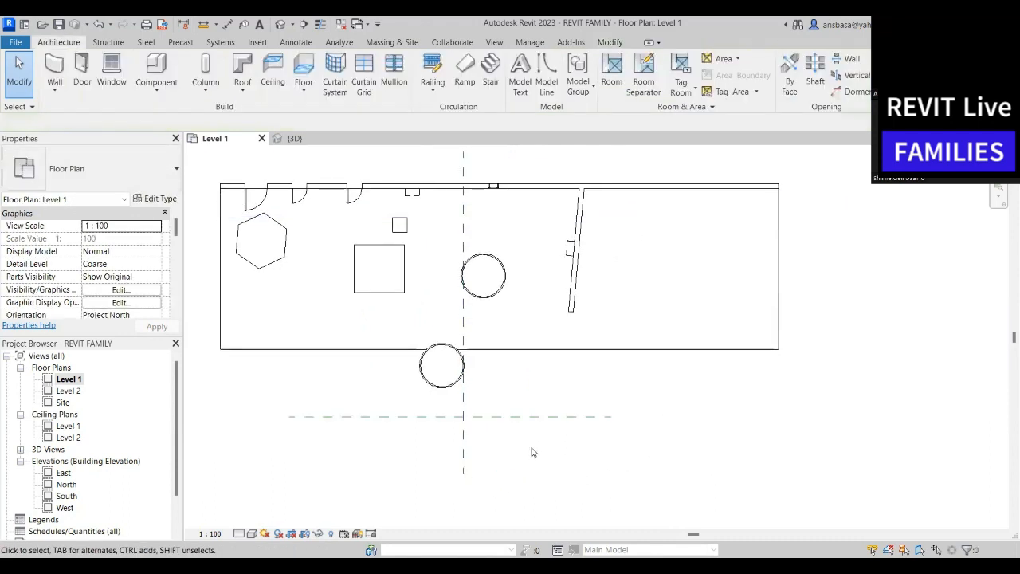
scroll(533, 452, down, 2)
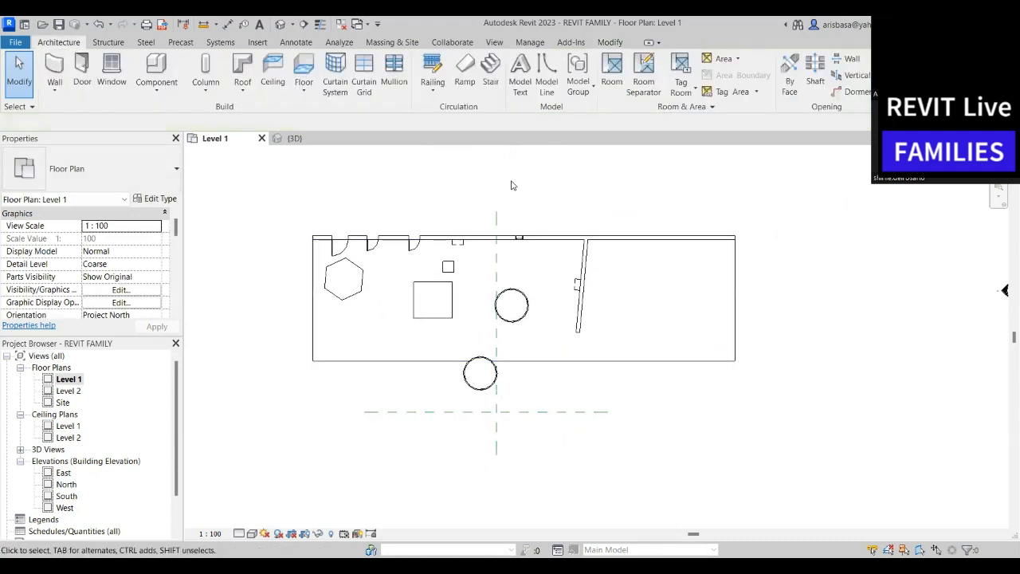
Switch from the Level 1 floor plan to the 3D view of the model
middle_drag(581, 439, 603, 437)
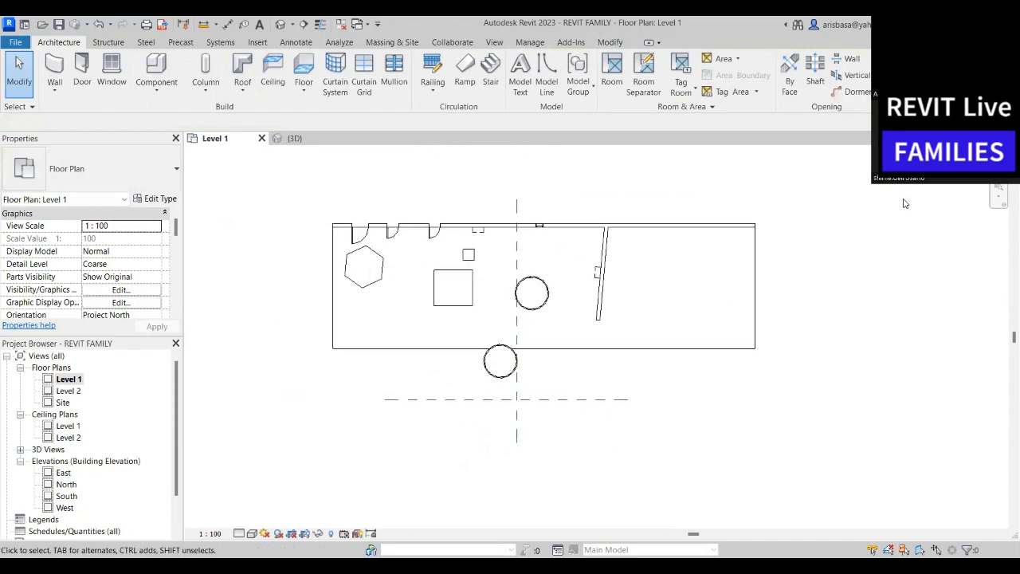
click(308, 139)
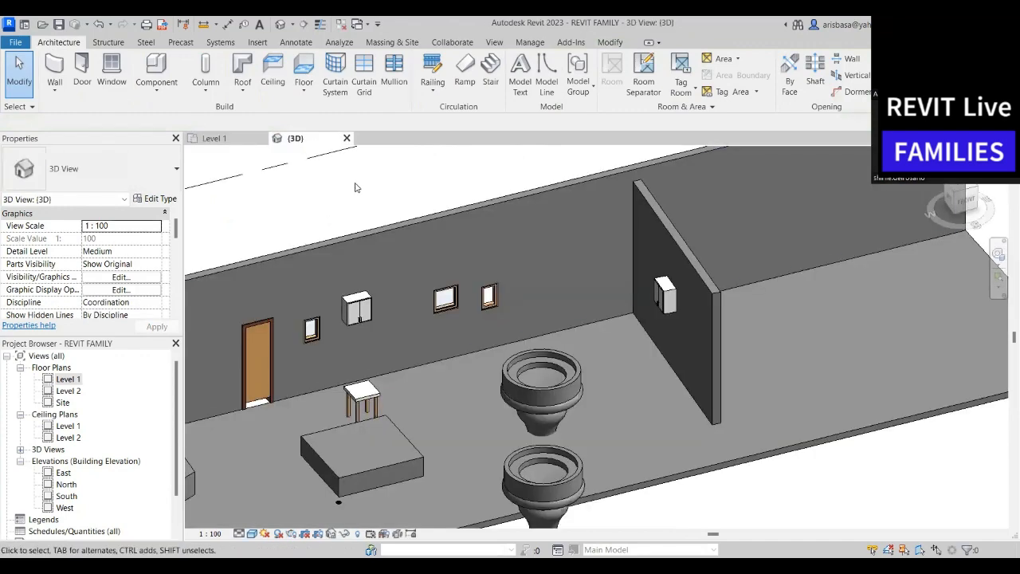
scroll(611, 376, down, 3)
middle_drag(655, 511, 557, 412)
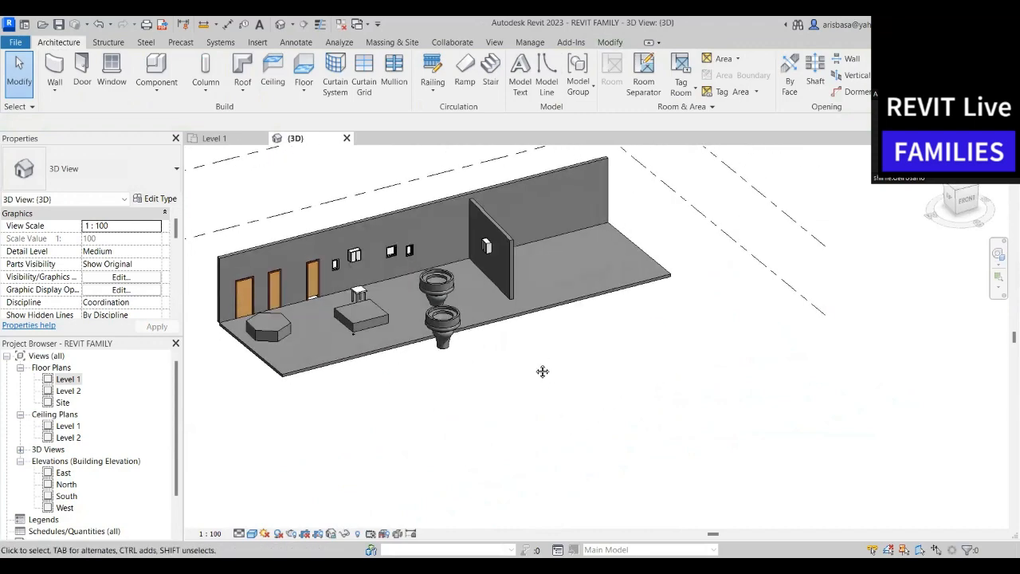
middle_drag(542, 371, 492, 440)
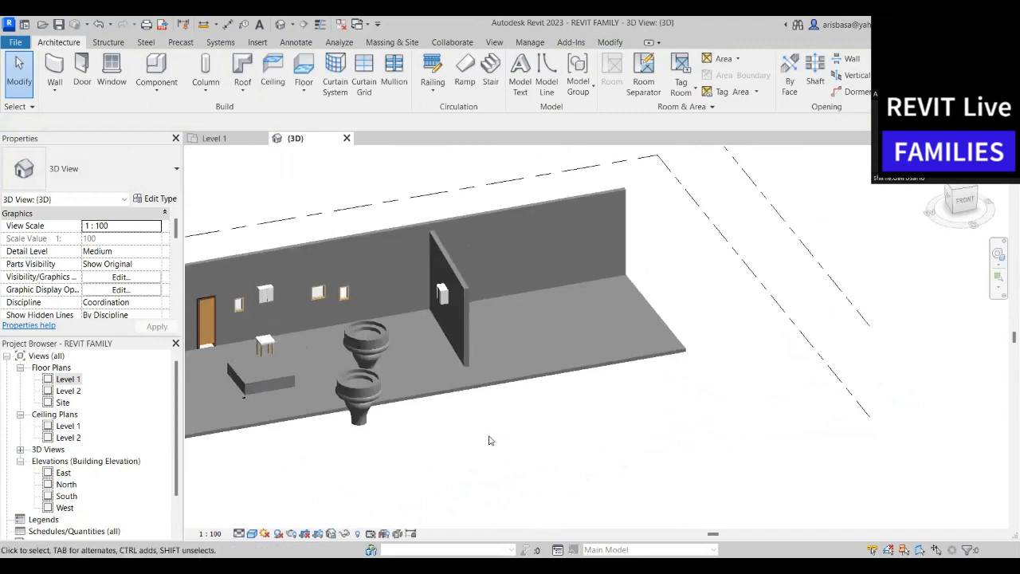
scroll(482, 415, up, 2)
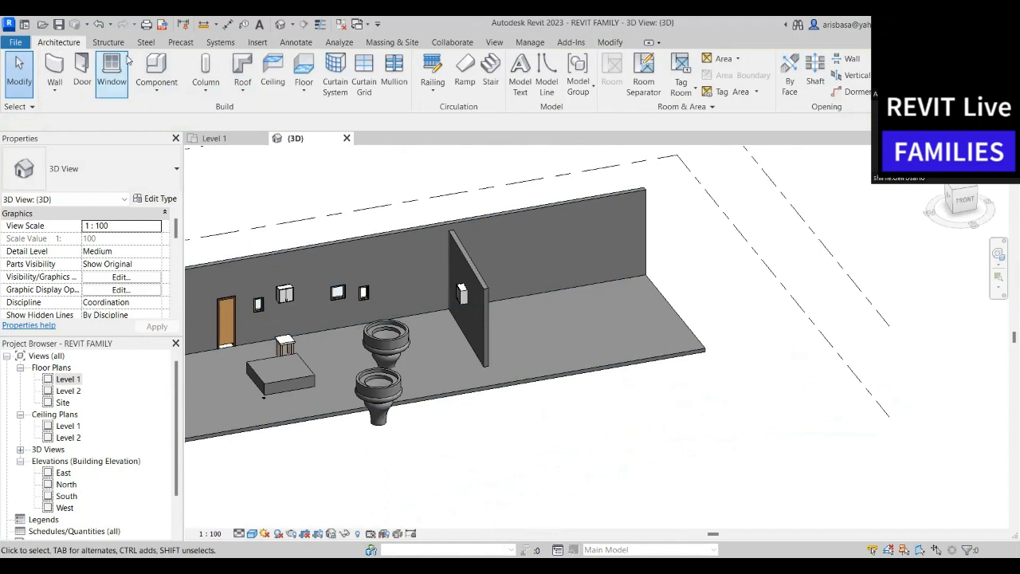
Create a new in-place model component in the Casework category
click(155, 68)
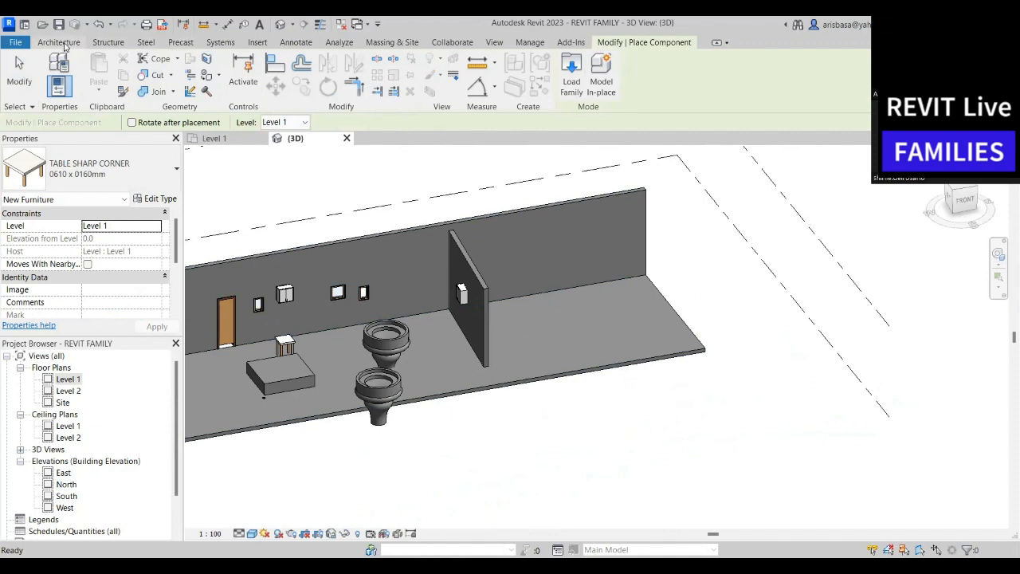
click(64, 45)
click(156, 87)
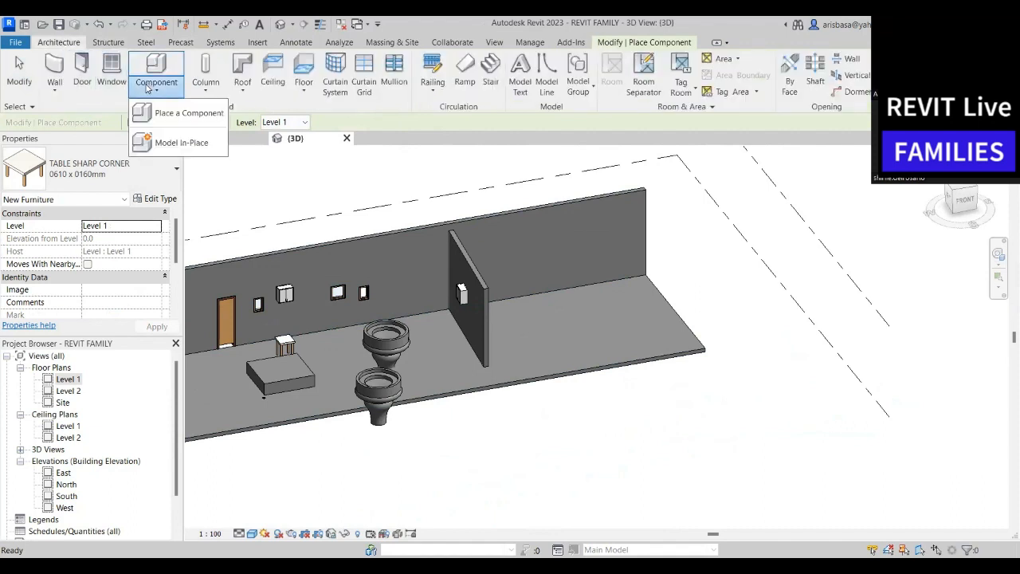
click(191, 147)
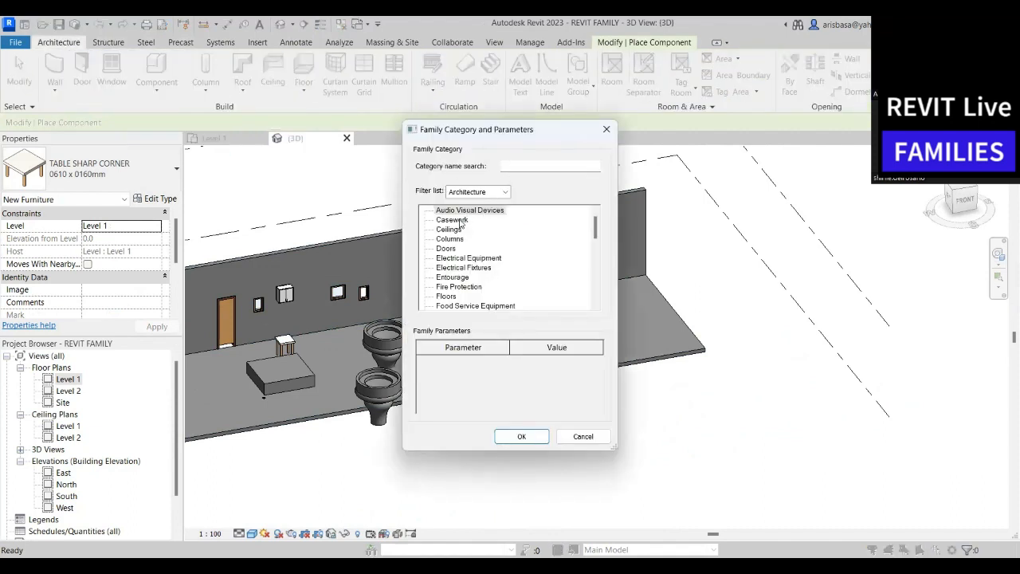
click(449, 230)
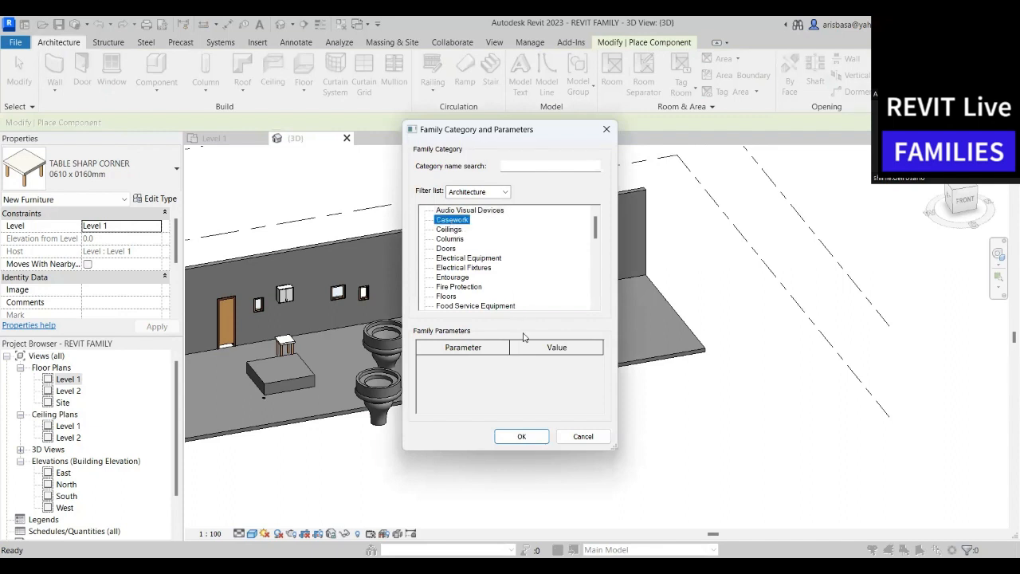
click(525, 437)
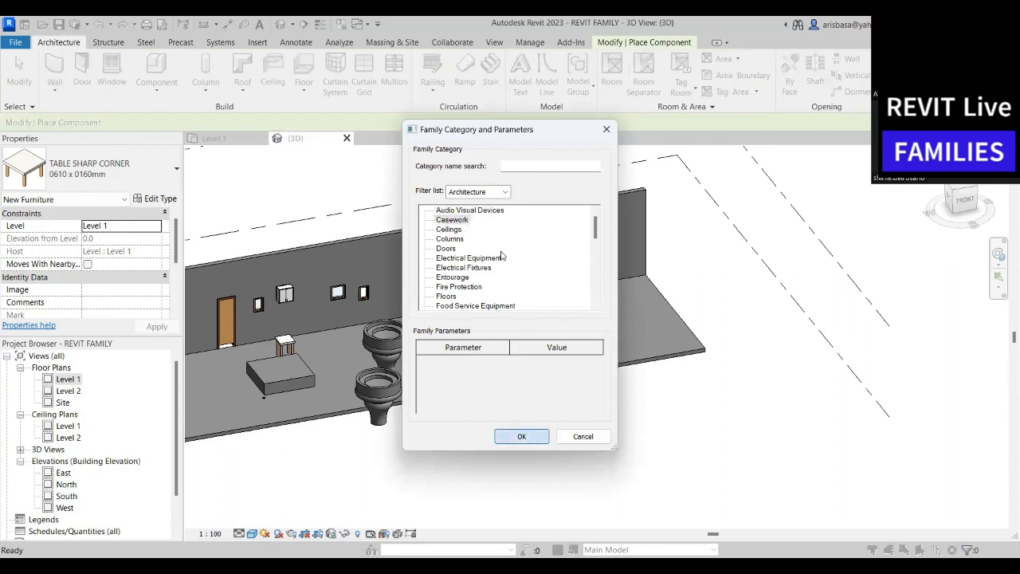
click(522, 317)
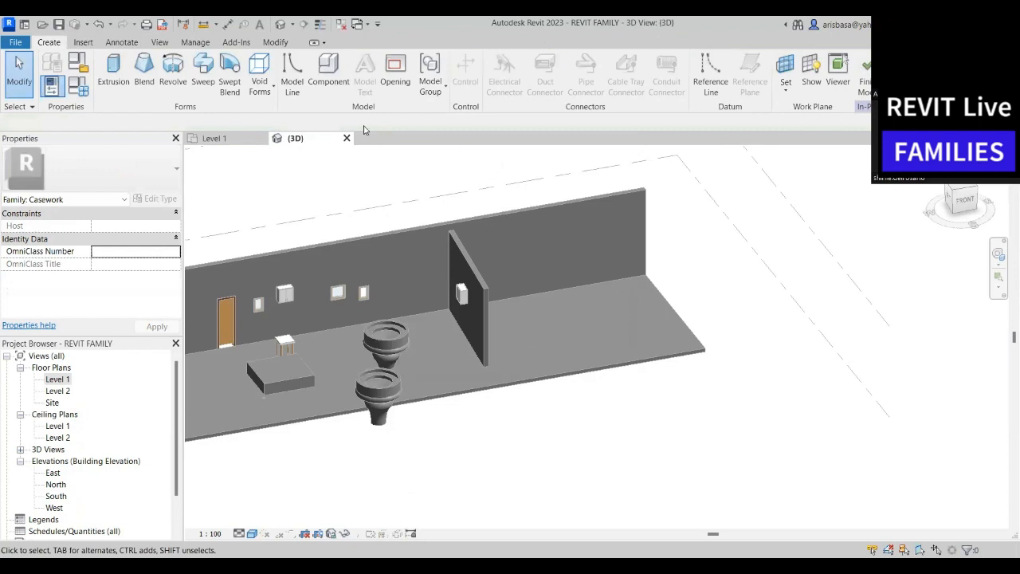
Start a Revolve and set its work plane to Reference Plane : profile
click(172, 82)
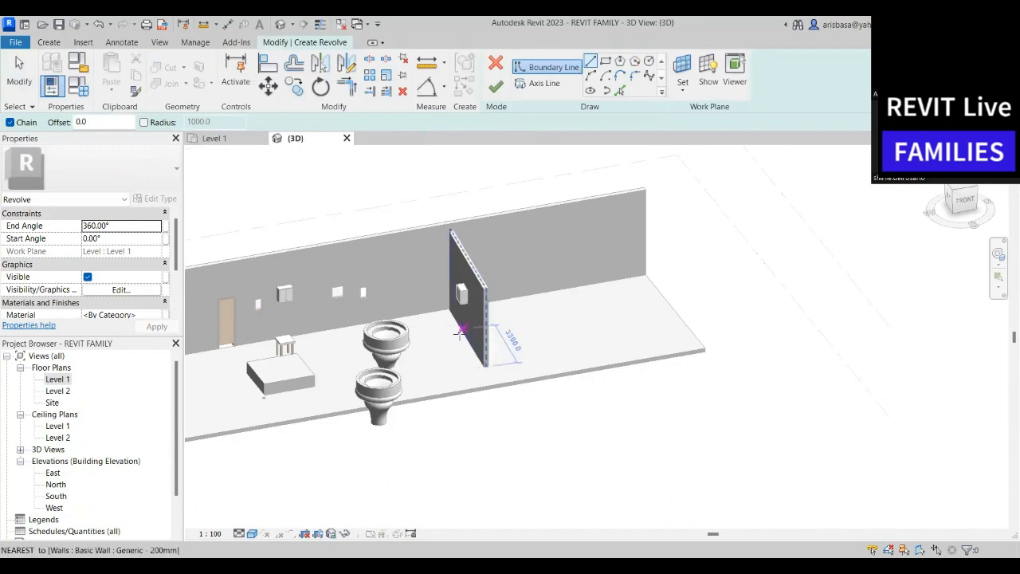
click(687, 92)
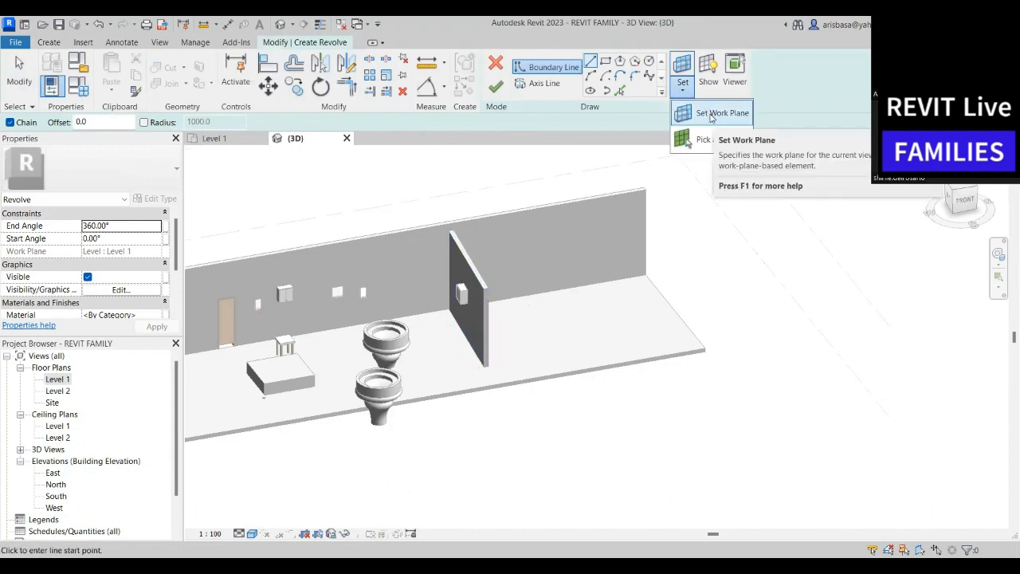
click(711, 114)
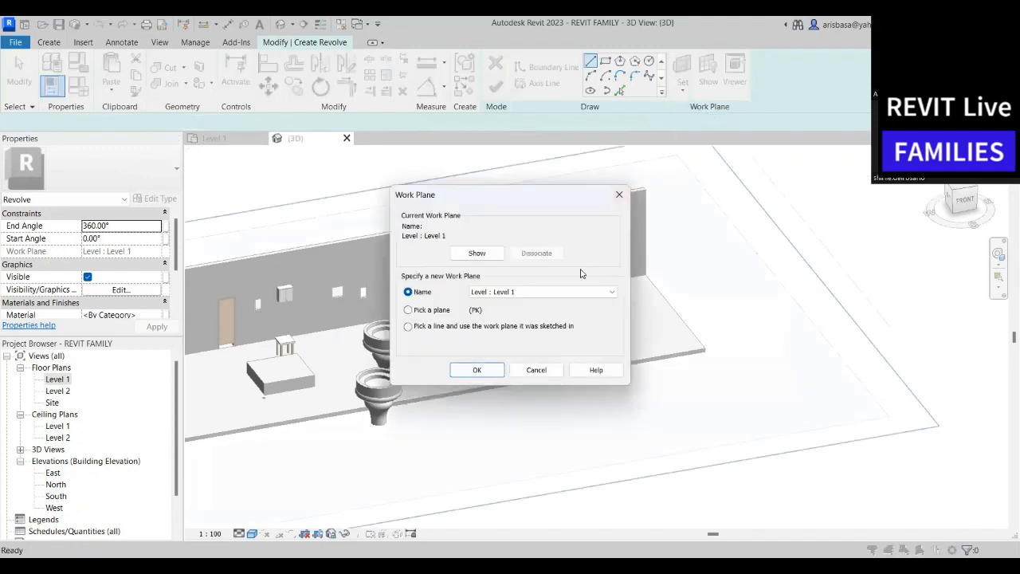
click(586, 297)
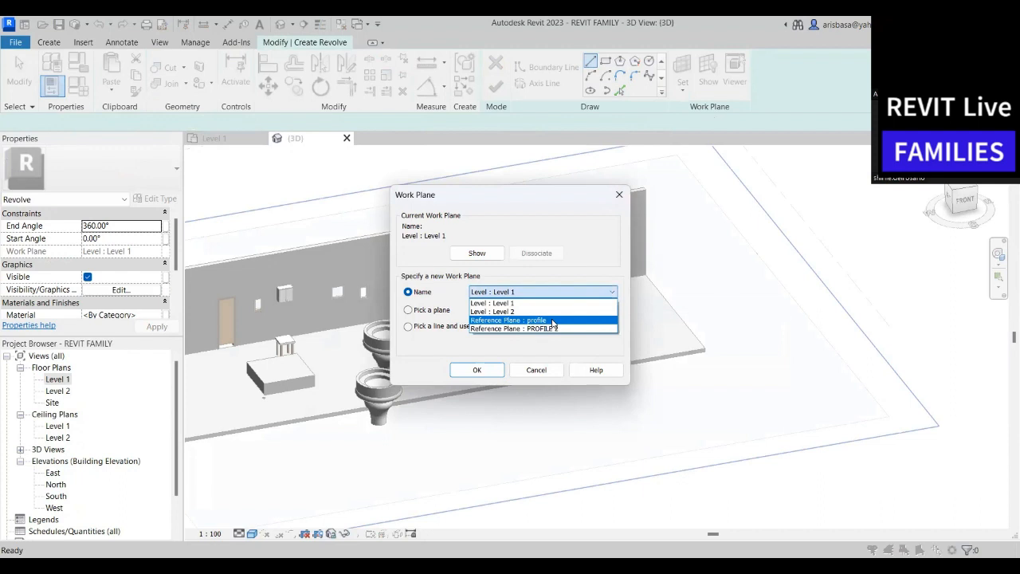
click(552, 320)
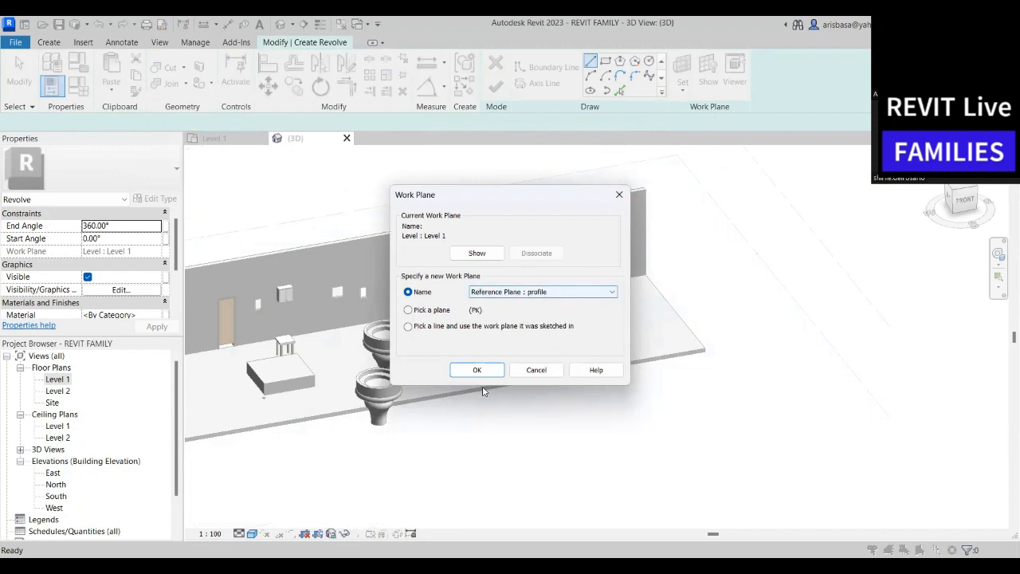
click(477, 370)
Show the active work plane in front of the floor in the 3D view
scroll(476, 426, down, 3)
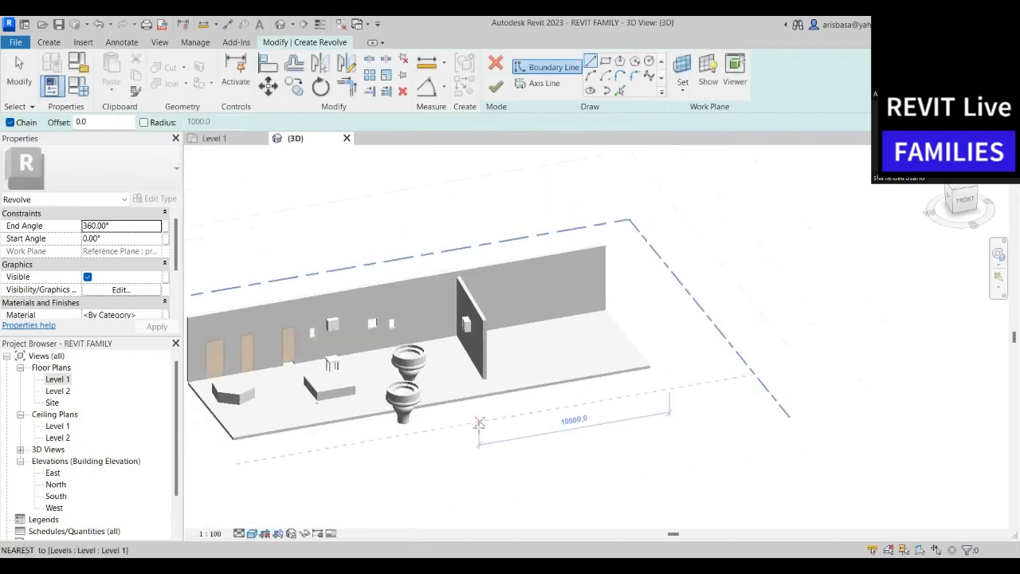
middle_drag(519, 415, 583, 353)
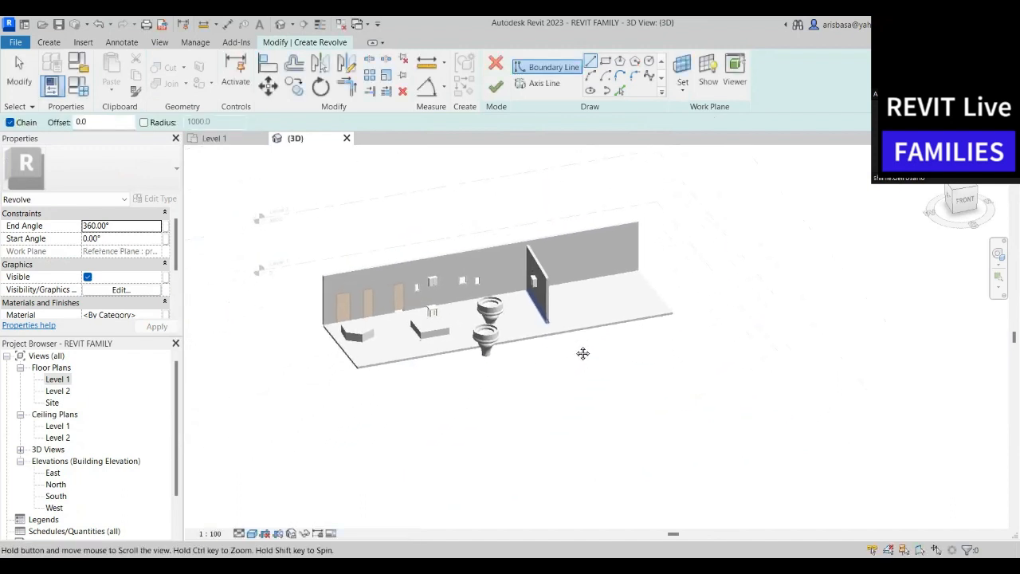
click(708, 79)
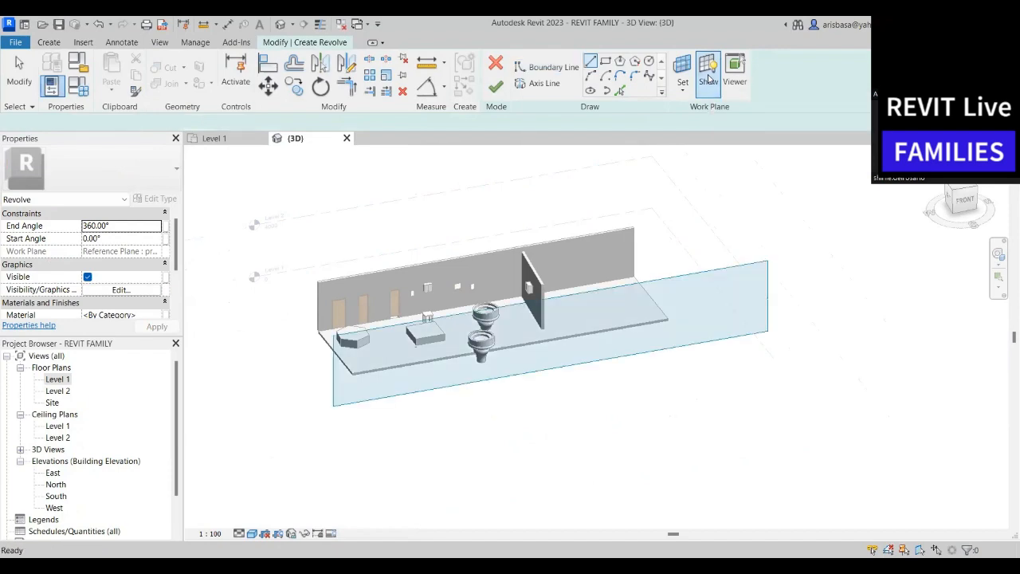
Sketch a long vertical boundary line on the work plane and a base line about 600 mm long from its lower end
scroll(499, 336, up, 2)
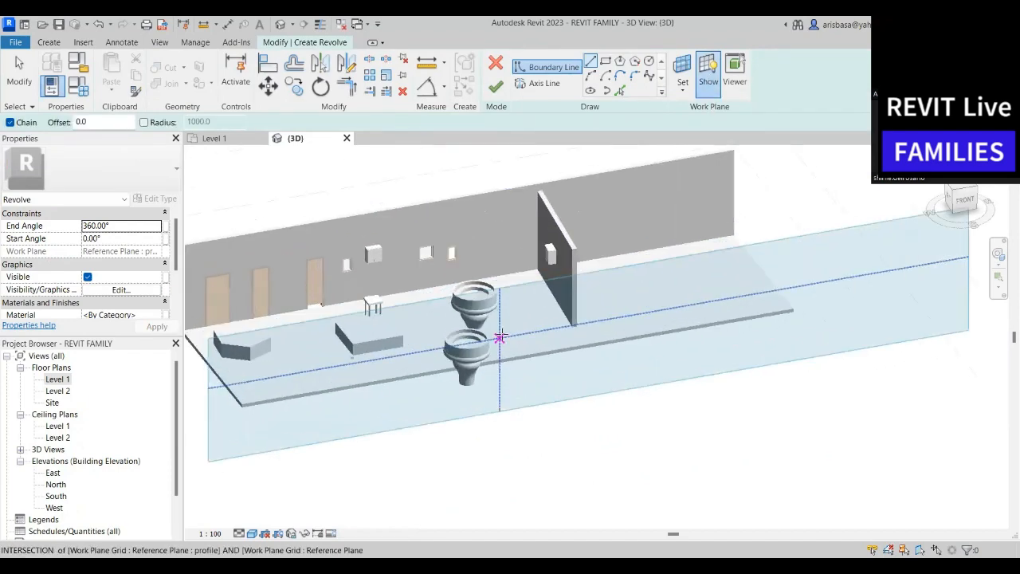
middle_drag(541, 344, 506, 378)
scroll(493, 368, up, 2)
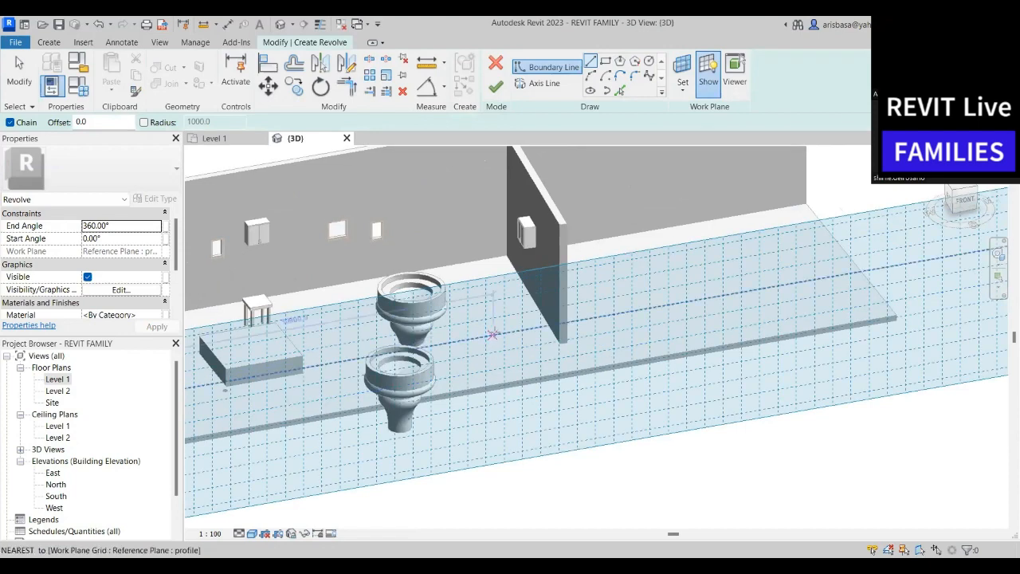
middle_drag(598, 340, 407, 366)
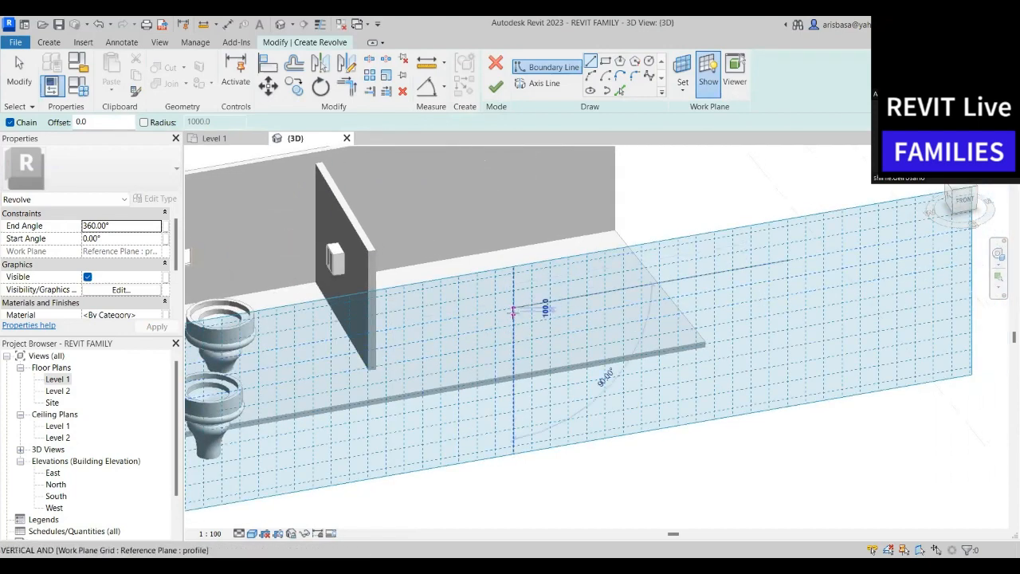
click(514, 308)
click(514, 439)
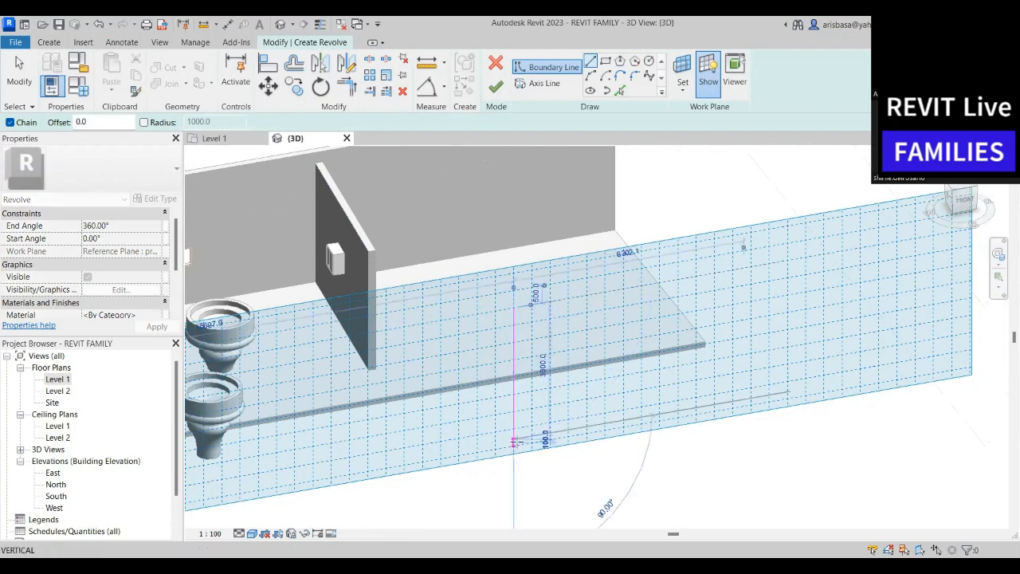
scroll(513, 438, up, 1)
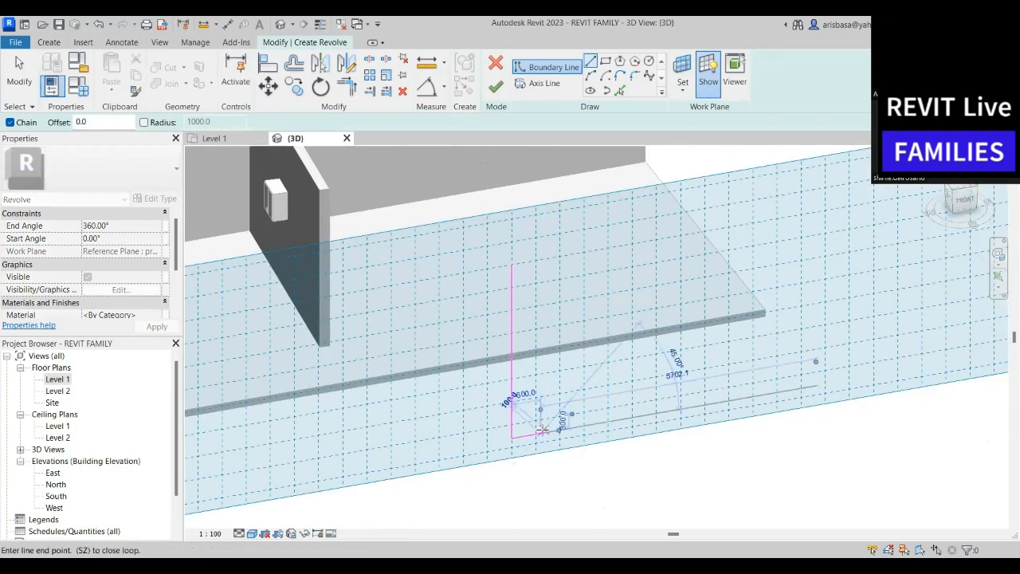
scroll(542, 433, up, 2)
click(541, 433)
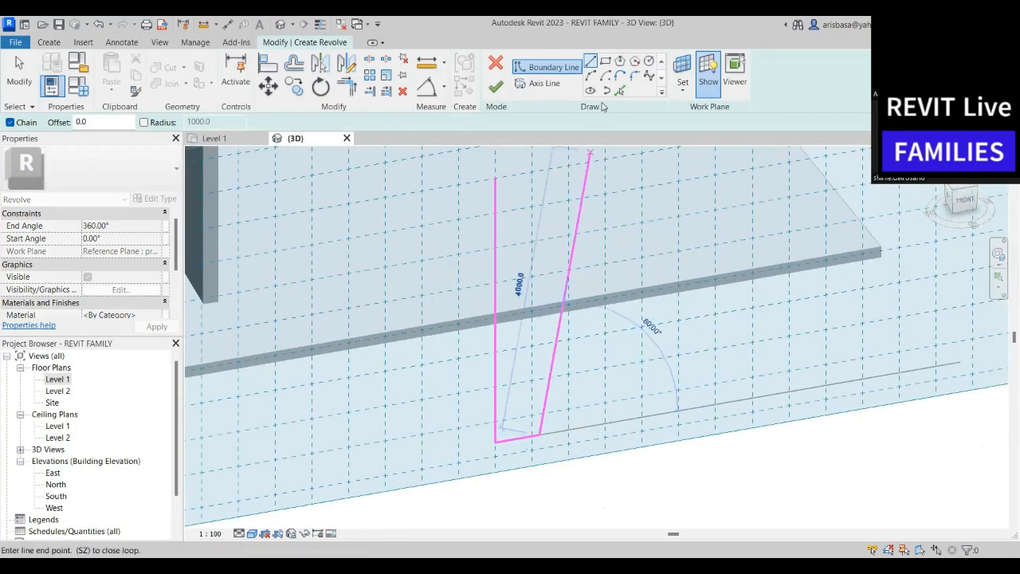
Continue the revolve boundary from the base line with an outward-bulging arc spanning about 2000 mm and a shallow concave arc above it
click(591, 75)
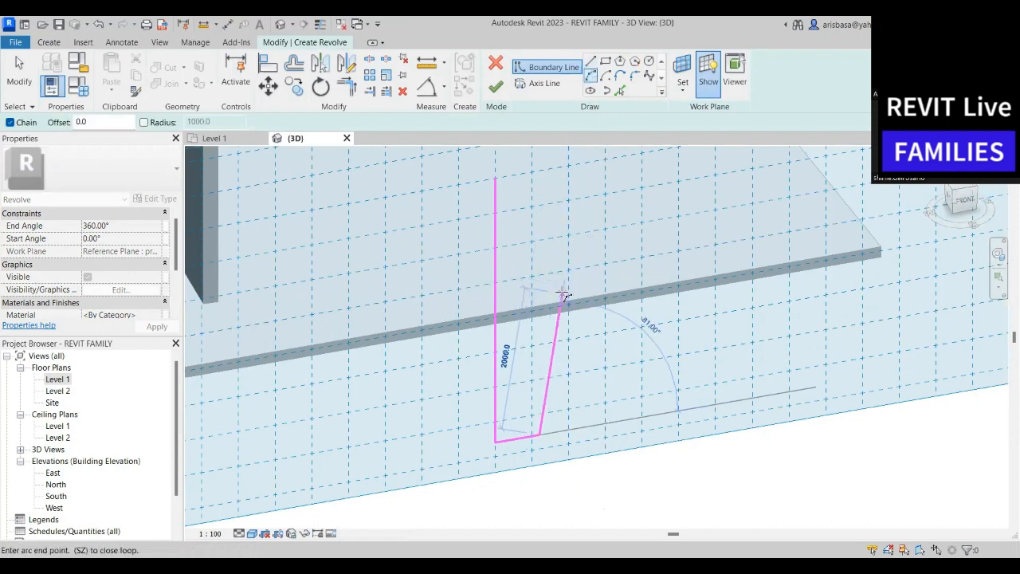
click(564, 297)
click(571, 363)
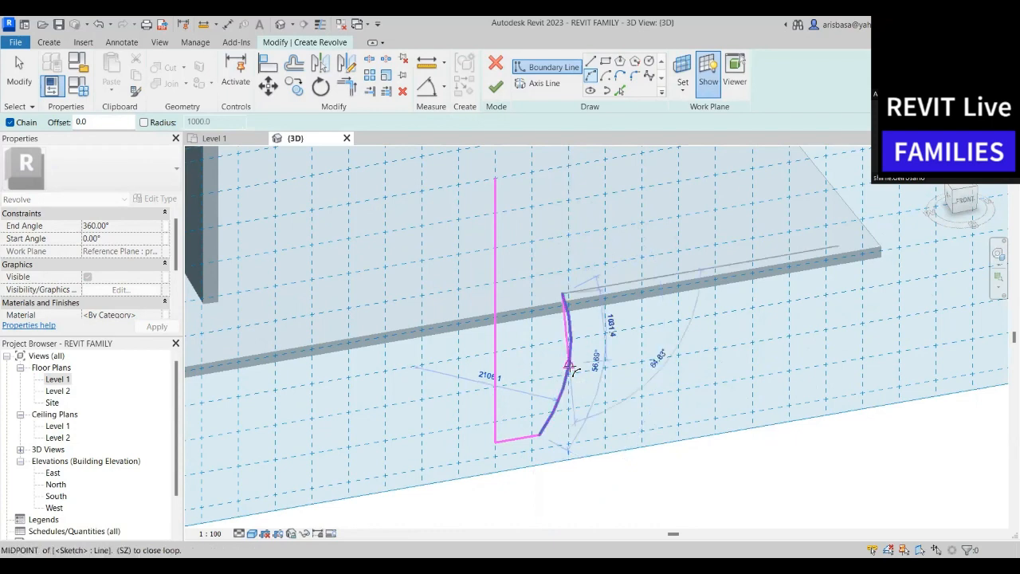
scroll(533, 261, up, 1)
click(532, 261)
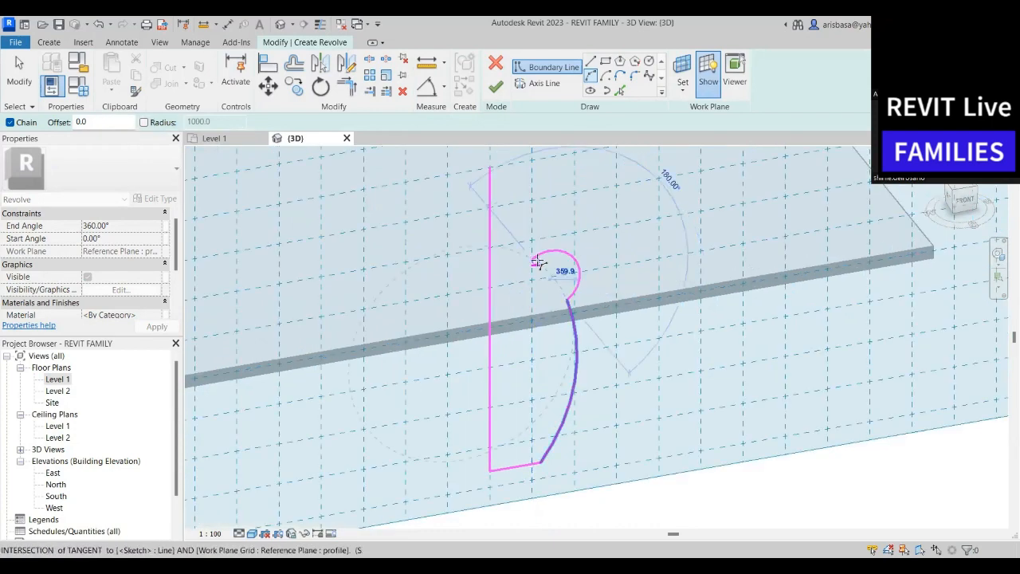
scroll(540, 273, up, 1)
scroll(541, 272, up, 2)
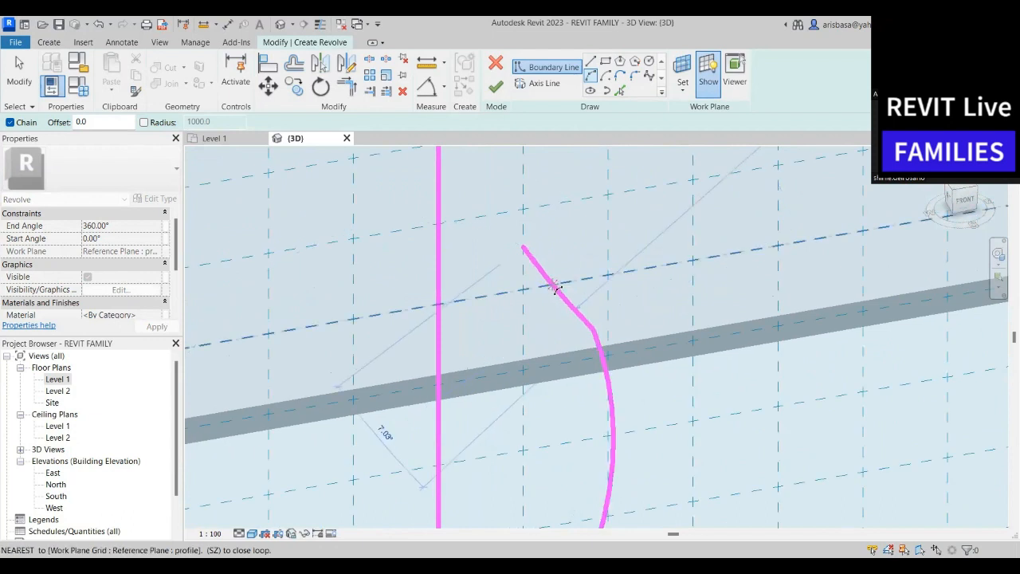
click(552, 290)
Extend the curved side of the boundary upward with a vertical line about 480 mm long
scroll(550, 244, down, 1)
middle_drag(557, 293, 547, 447)
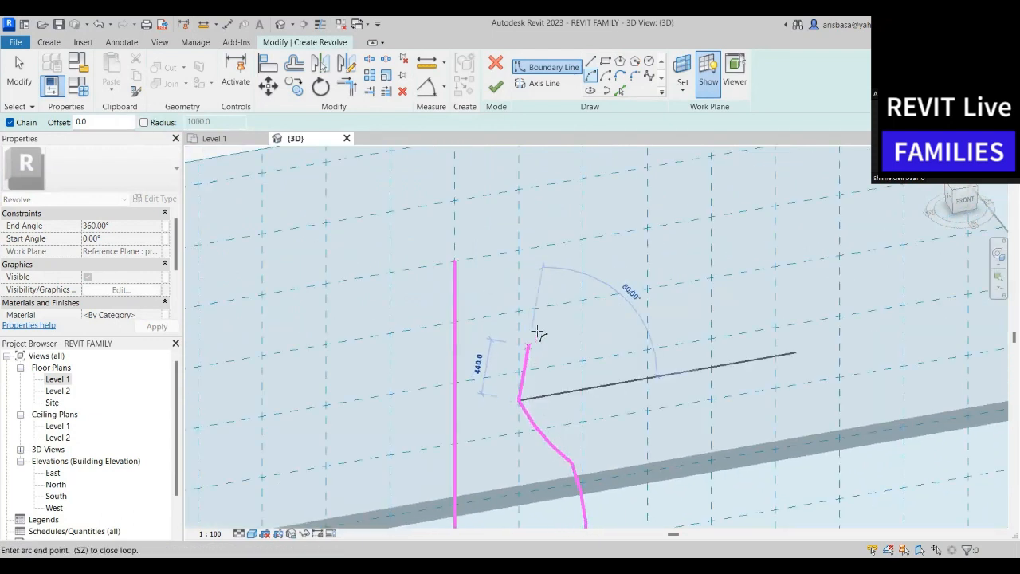
click(591, 62)
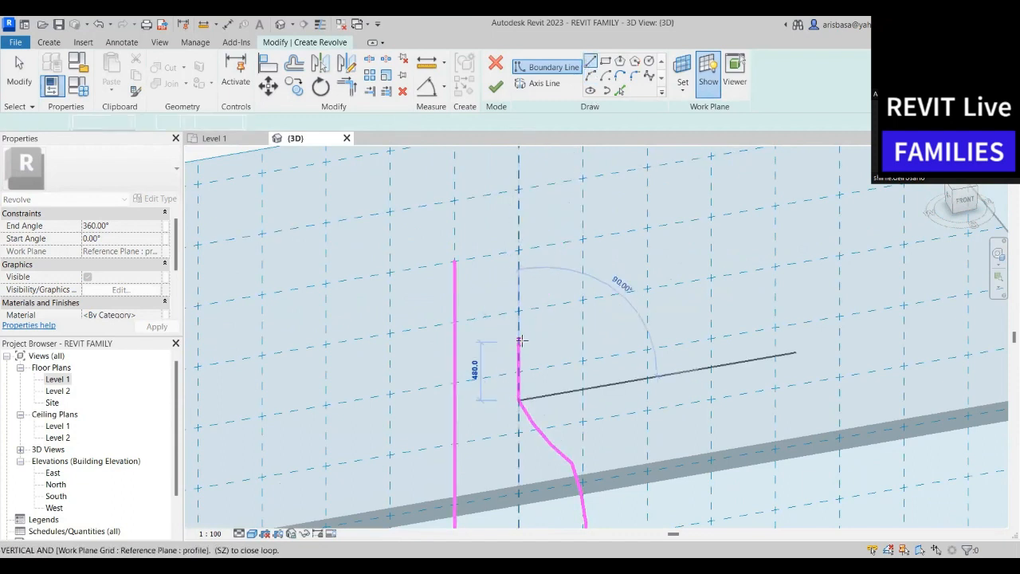
click(519, 340)
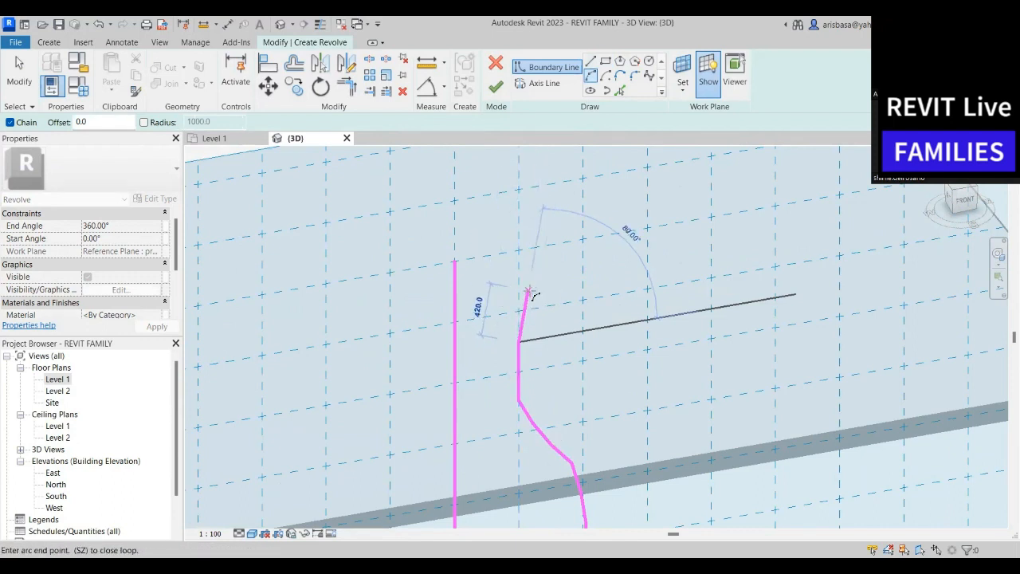
Add a shallow boundary arc spanning about 420 mm above the short vertical line, followed by a small outward-bulging arc
click(527, 290)
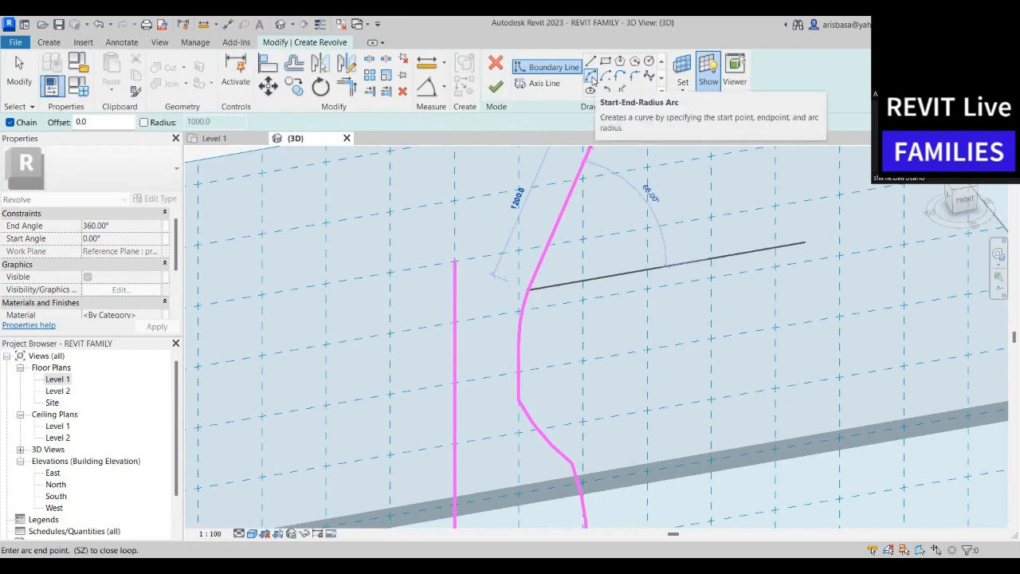
click(594, 77)
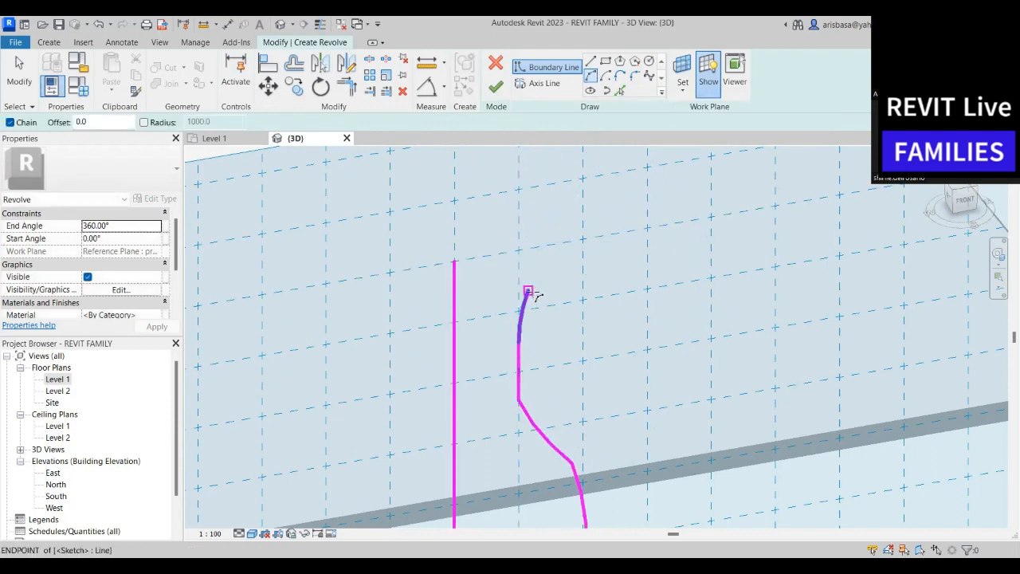
click(527, 290)
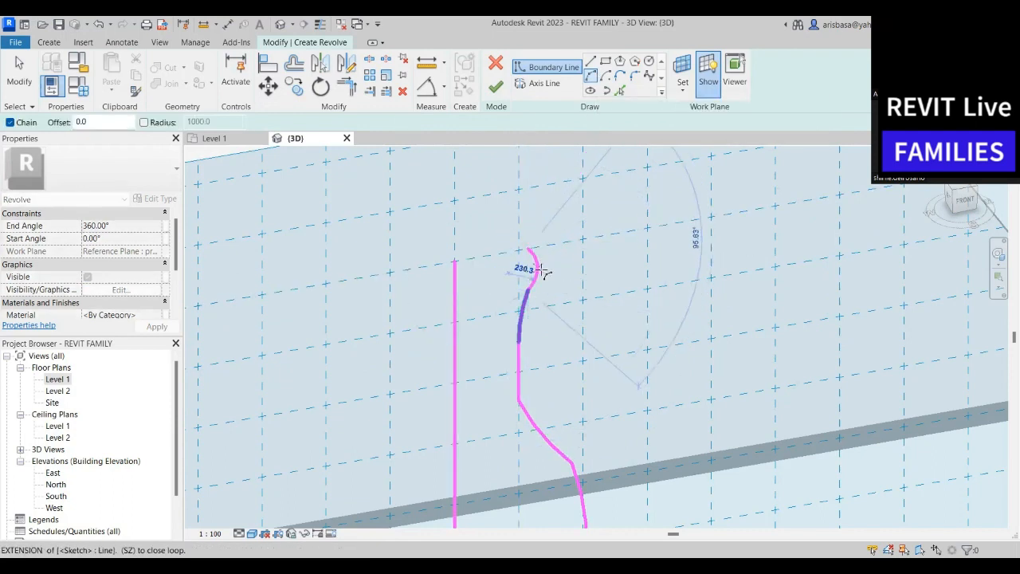
click(543, 272)
Round off the neck of the boundary with a convex arc curving back toward the long vertical line
scroll(526, 251, up, 2)
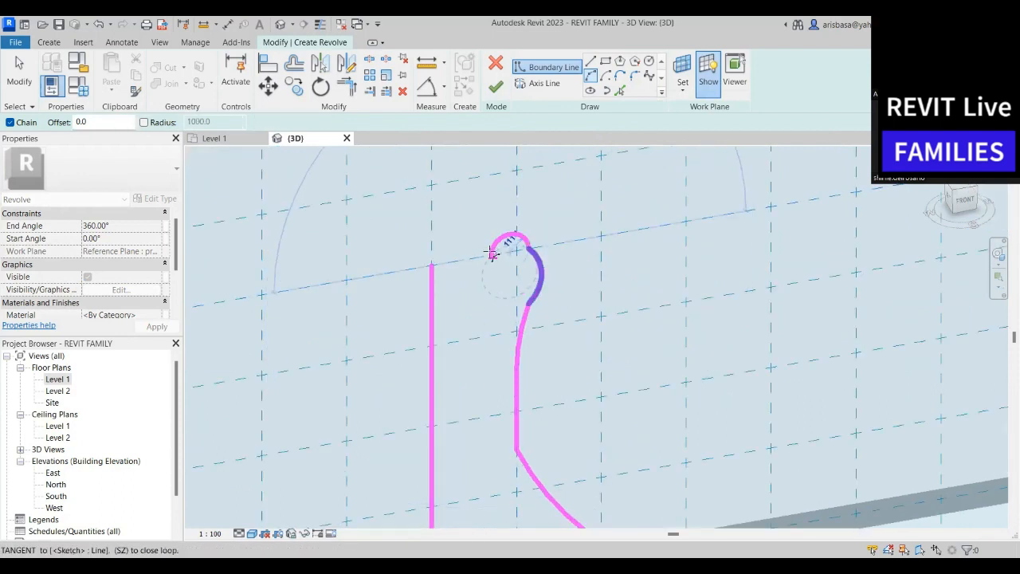
scroll(485, 255, up, 1)
scroll(518, 244, up, 2)
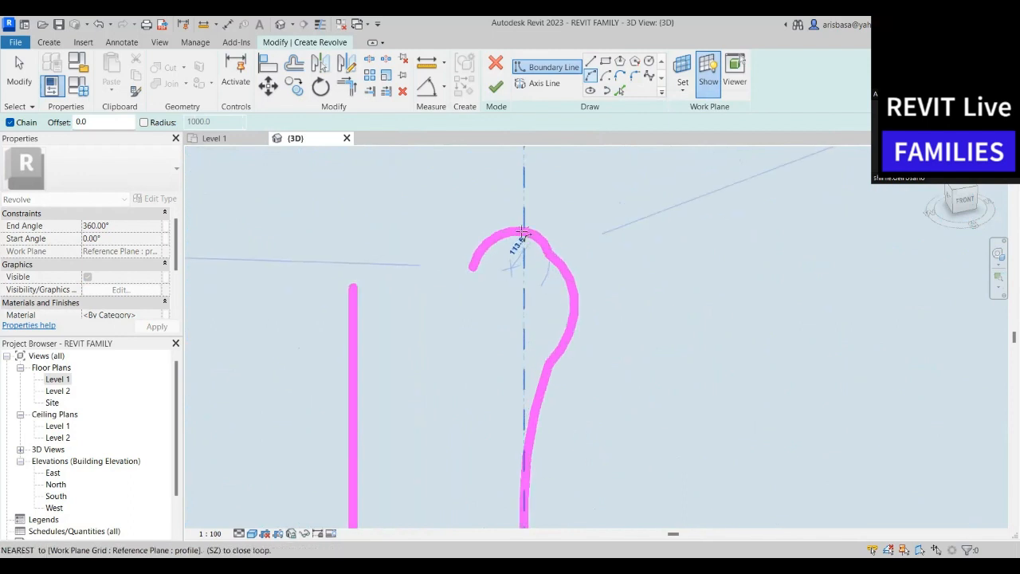
click(532, 250)
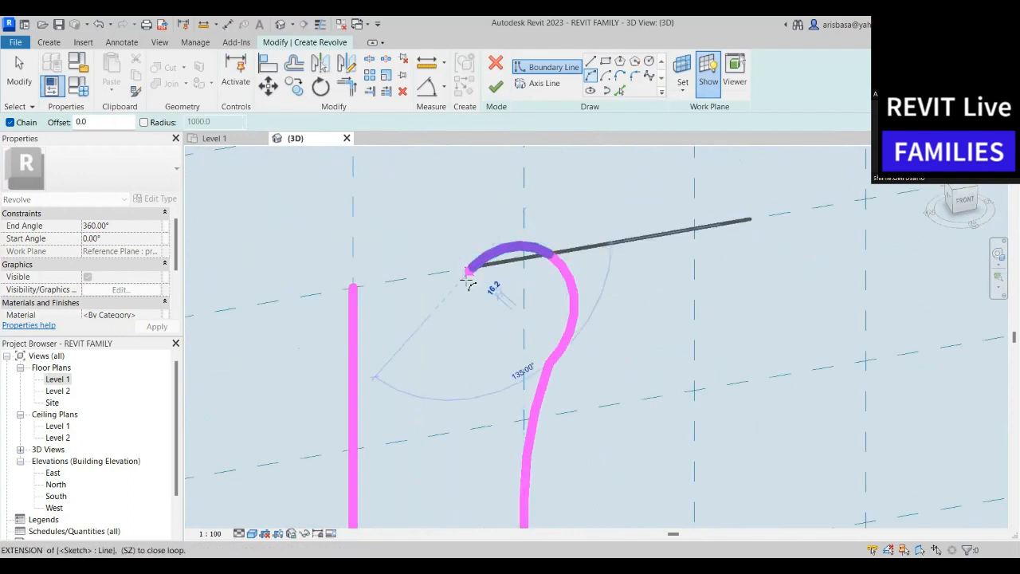
Close the boundary with a short downward line from the arc's end and a horizontal line about 350 mm long to the long vertical line
click(590, 64)
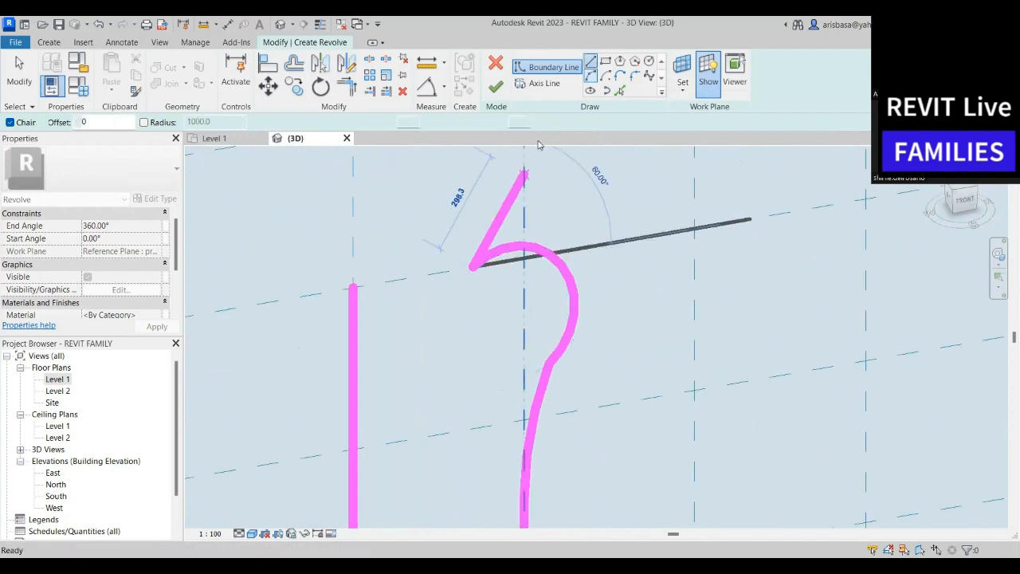
click(464, 320)
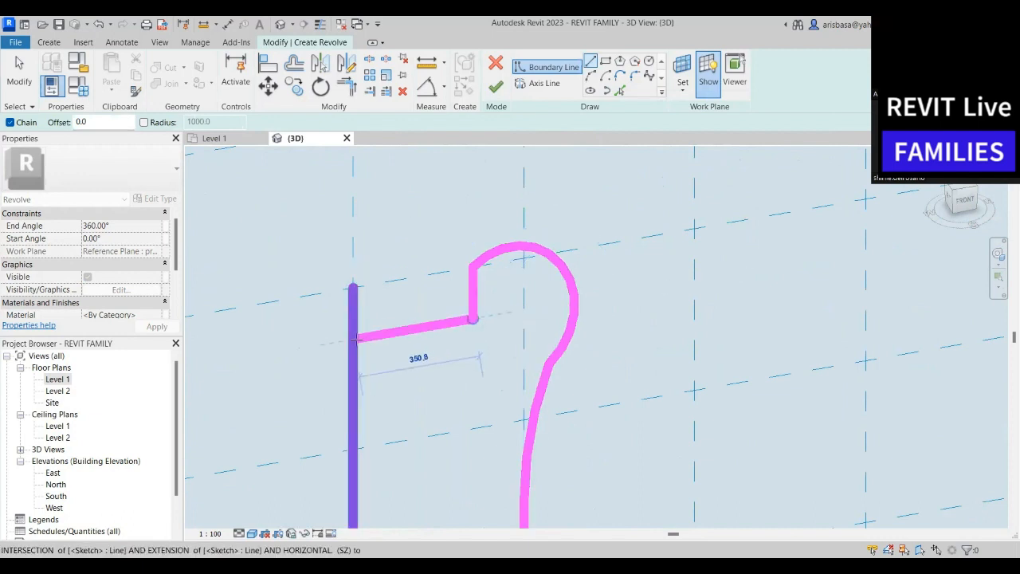
click(350, 341)
key(Escape)
key(Escape)
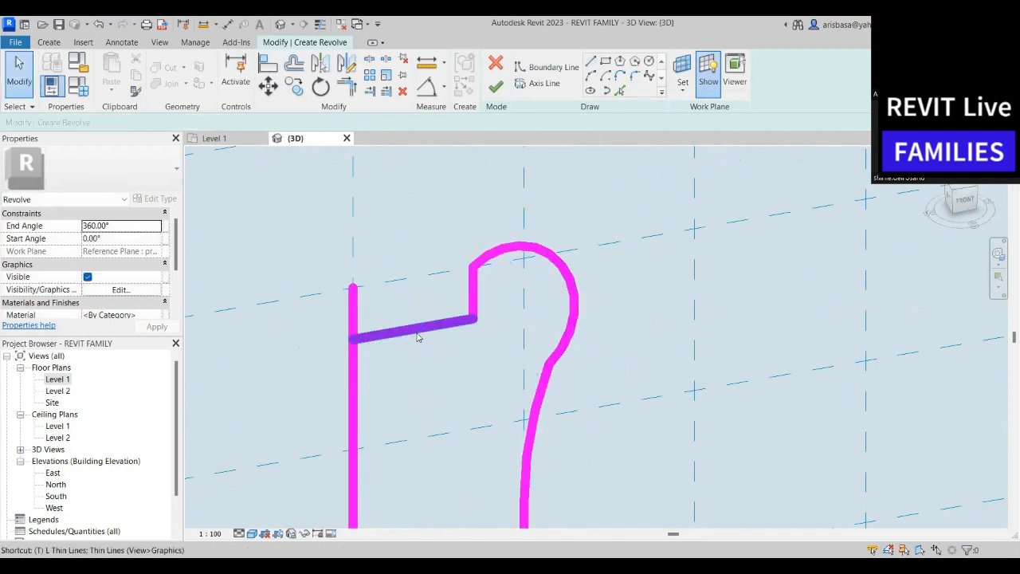
Trim the long vertical boundary line to a corner with the upper horizontal line
click(356, 388)
click(389, 333)
scroll(431, 329, down, 5)
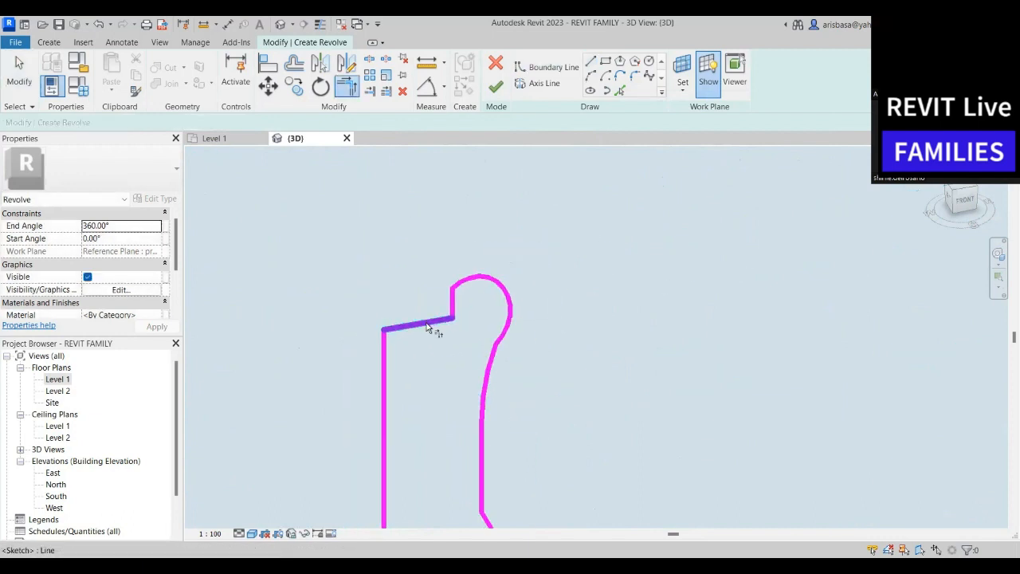
Draw a revolve axis about 3640 mm long along the straight vertical side of the boundary and finish the revolve
scroll(554, 258, down, 5)
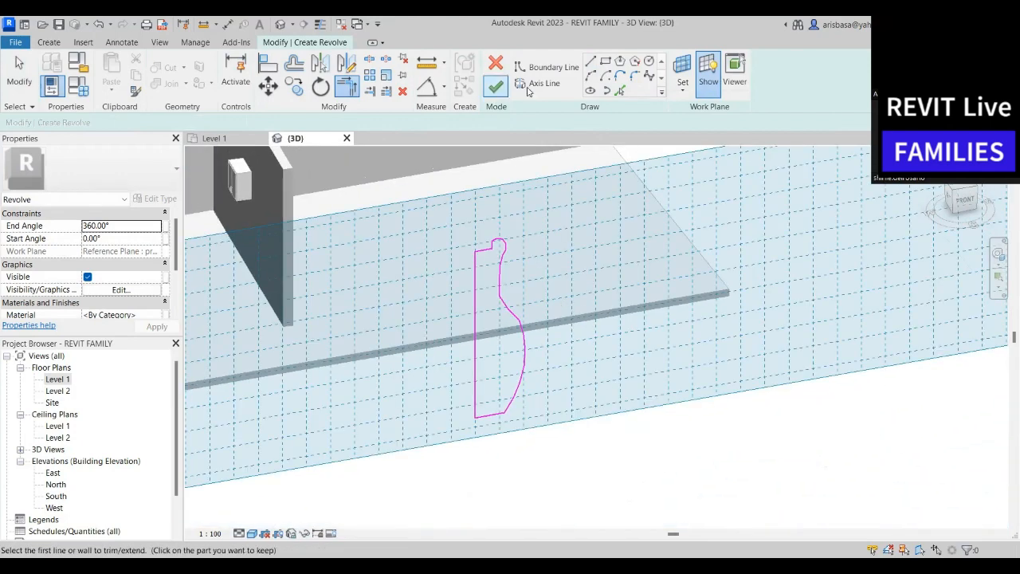
click(540, 83)
click(475, 249)
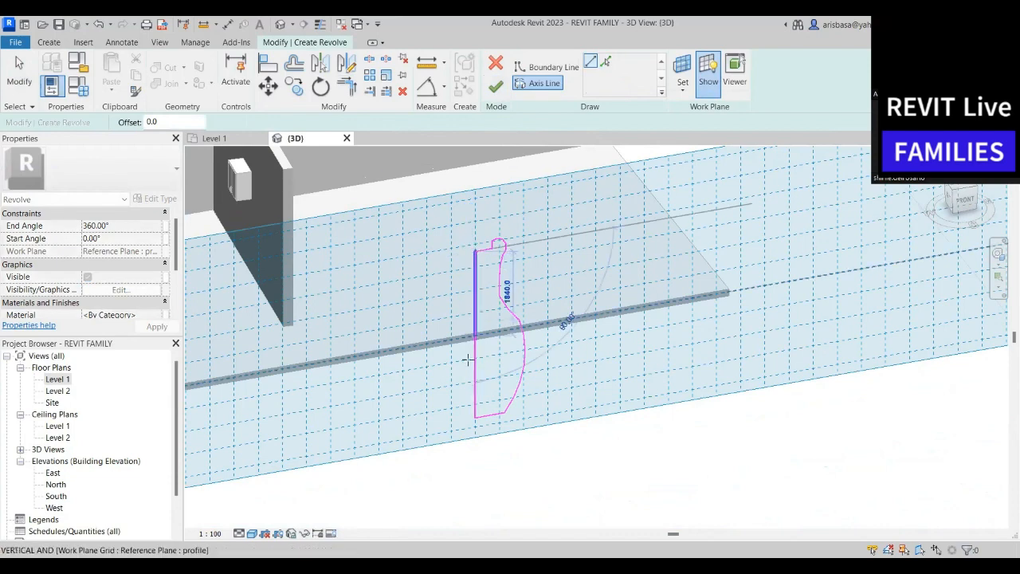
click(476, 417)
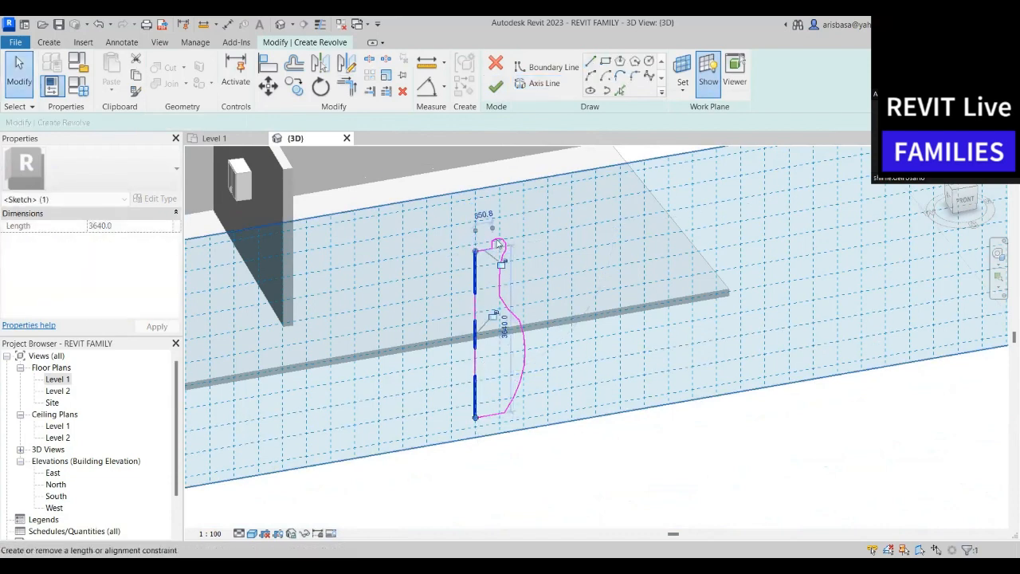
click(495, 89)
Examine the revolved vase from several angles and distances in the 3D view
scroll(596, 389, down, 1)
middle_drag(598, 390, 571, 387)
click(597, 390)
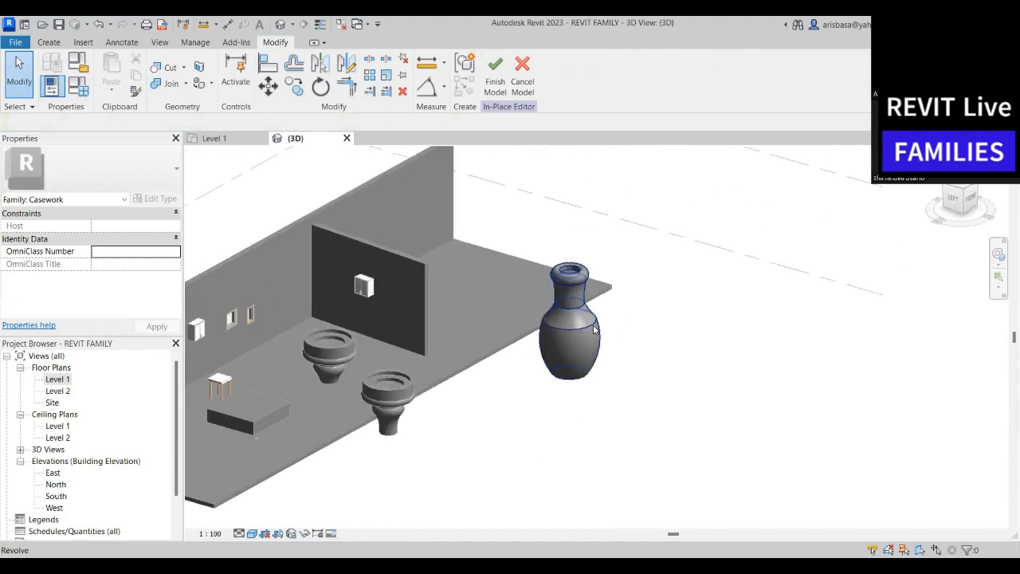
scroll(594, 329, up, 5)
middle_drag(646, 387, 614, 371)
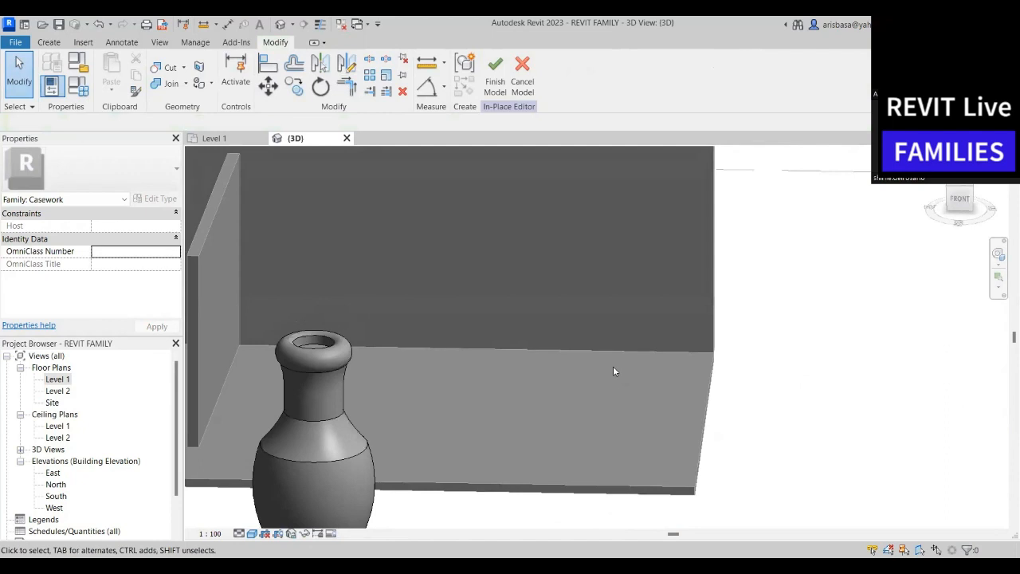
scroll(671, 360, down, 5)
middle_drag(542, 369, 655, 409)
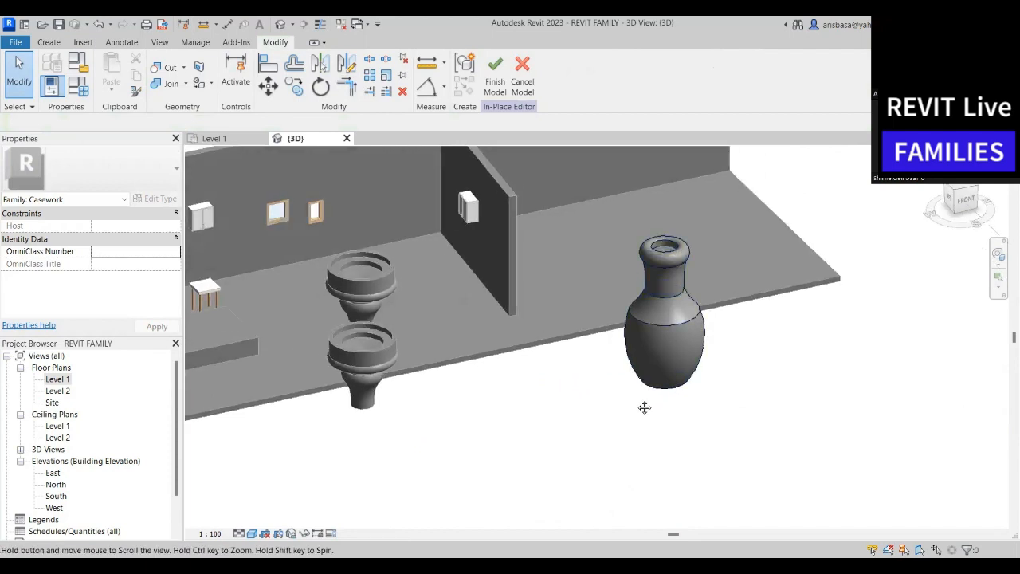
mouse_move(661, 401)
shift+middle_down()
mouse_move(771, 352)
mouse_move(678, 387)
mouse_move(690, 390)
mouse_move(657, 390)
shift+middle_up()
scroll(657, 384, up, 3)
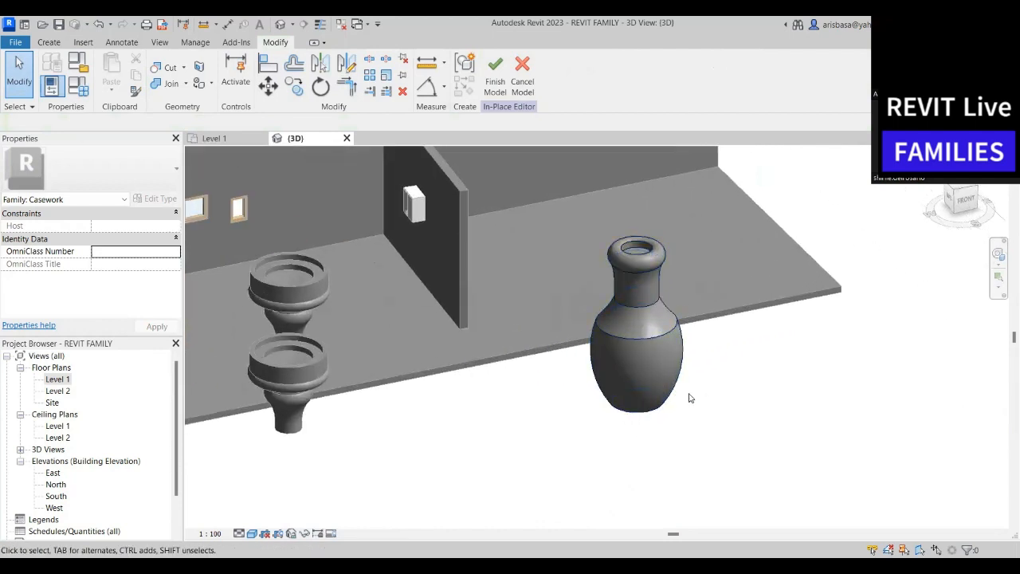
scroll(668, 395, down, 4)
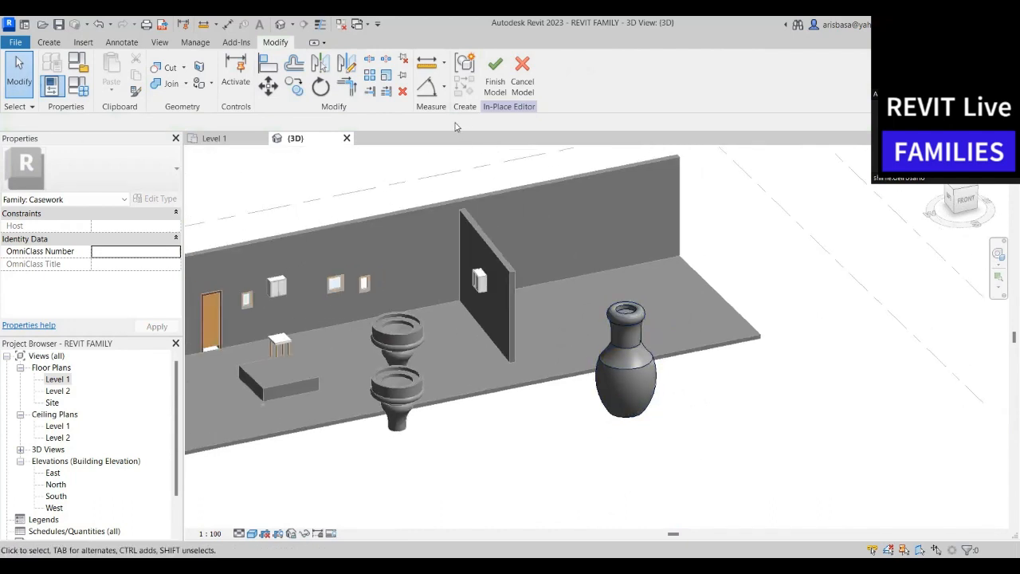
Finish the in-place Casework model of the vase
click(495, 86)
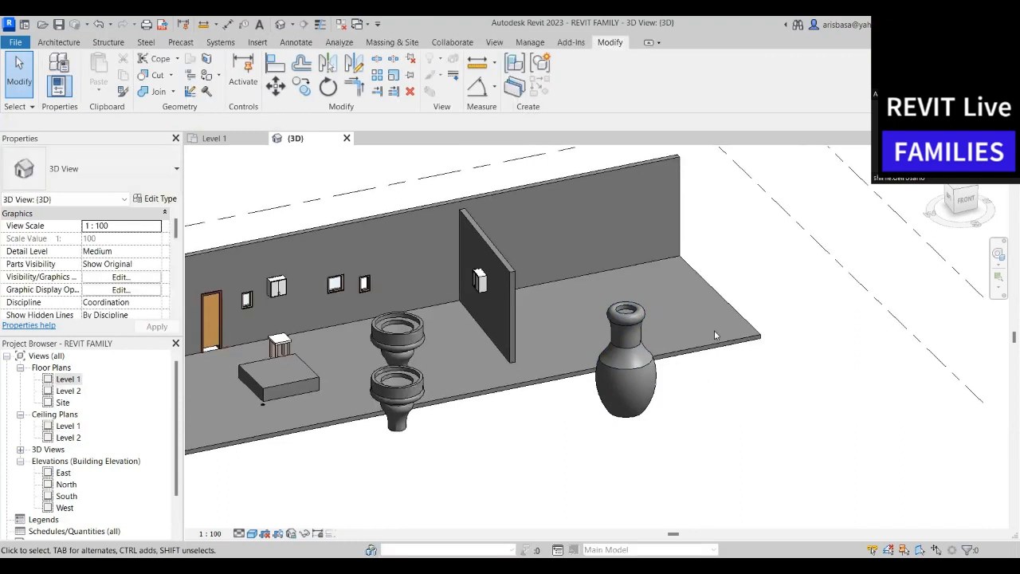
scroll(560, 417, down, 2)
middle_drag(567, 417, 623, 399)
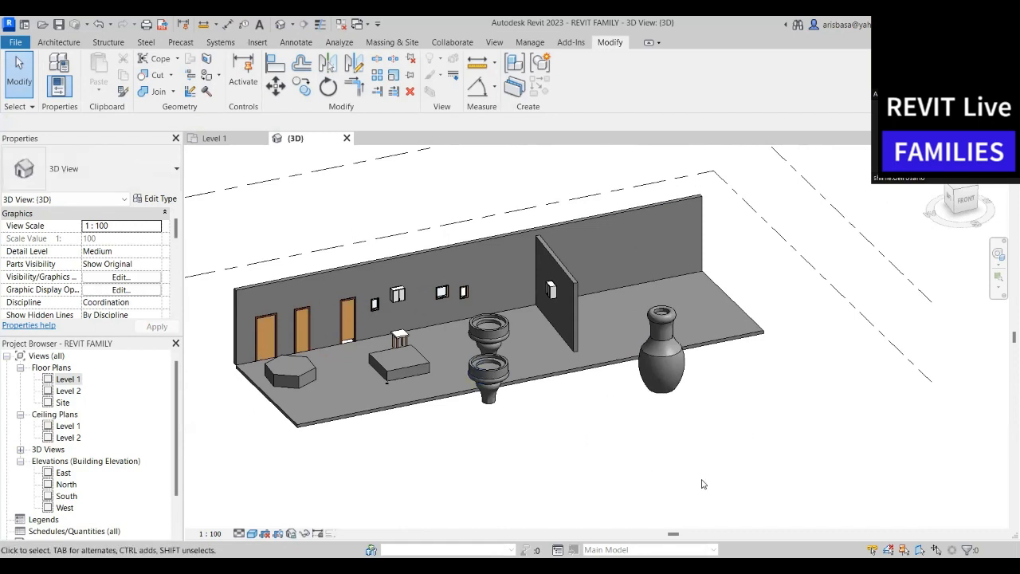
Start a new in-place model in the Casework category named Casework 2
click(70, 44)
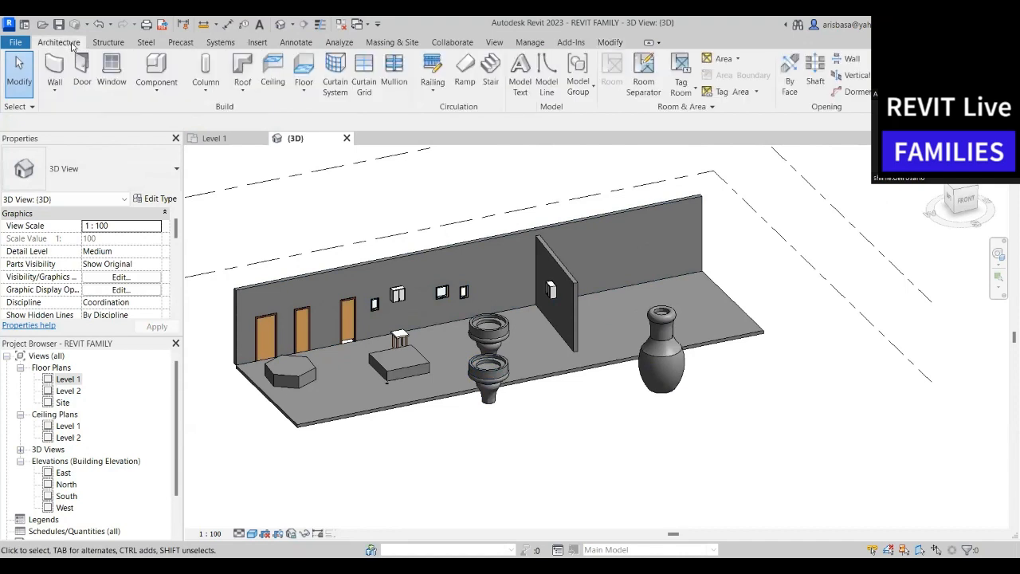
click(151, 98)
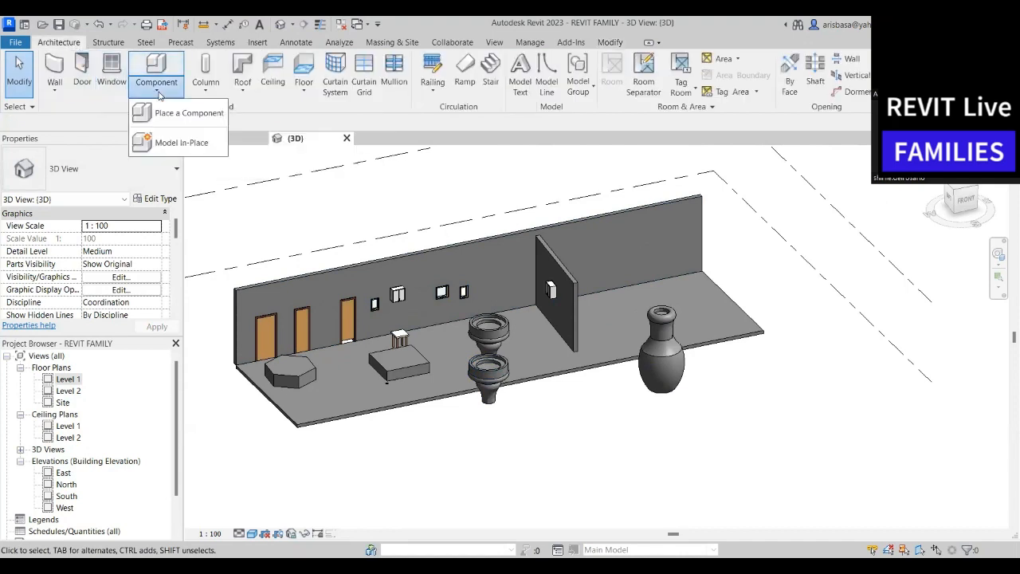
click(166, 141)
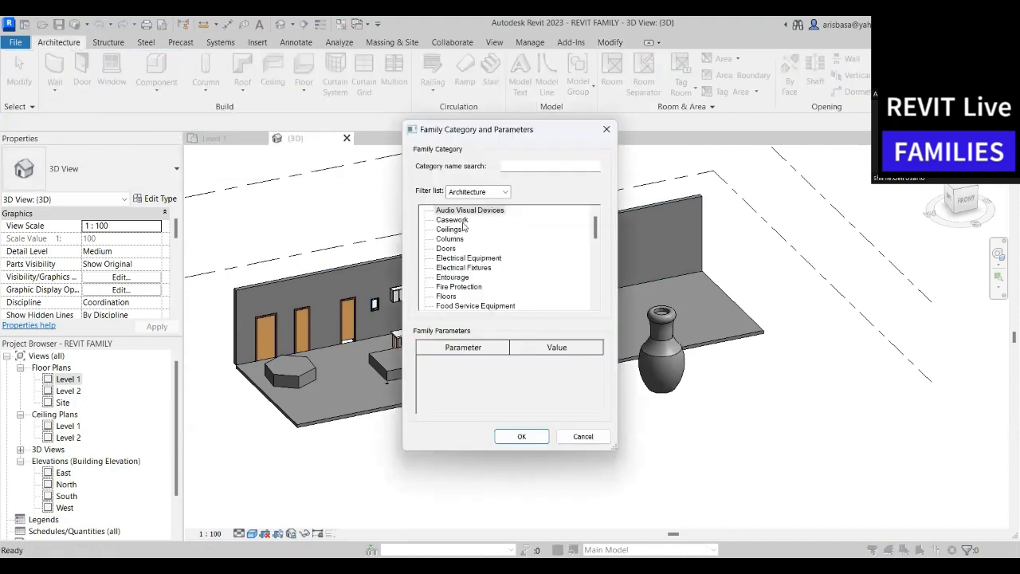
click(462, 221)
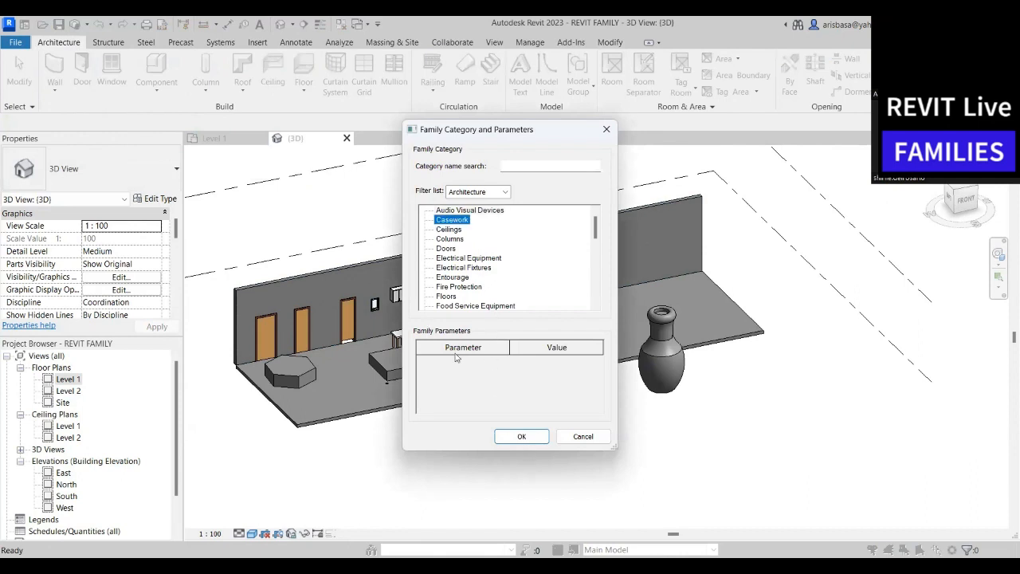
click(539, 442)
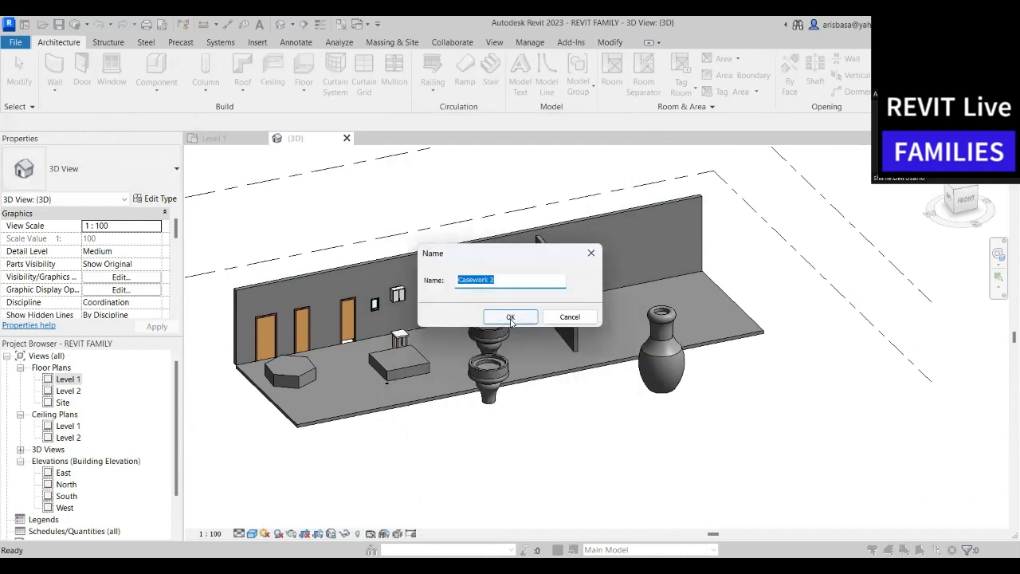
click(515, 315)
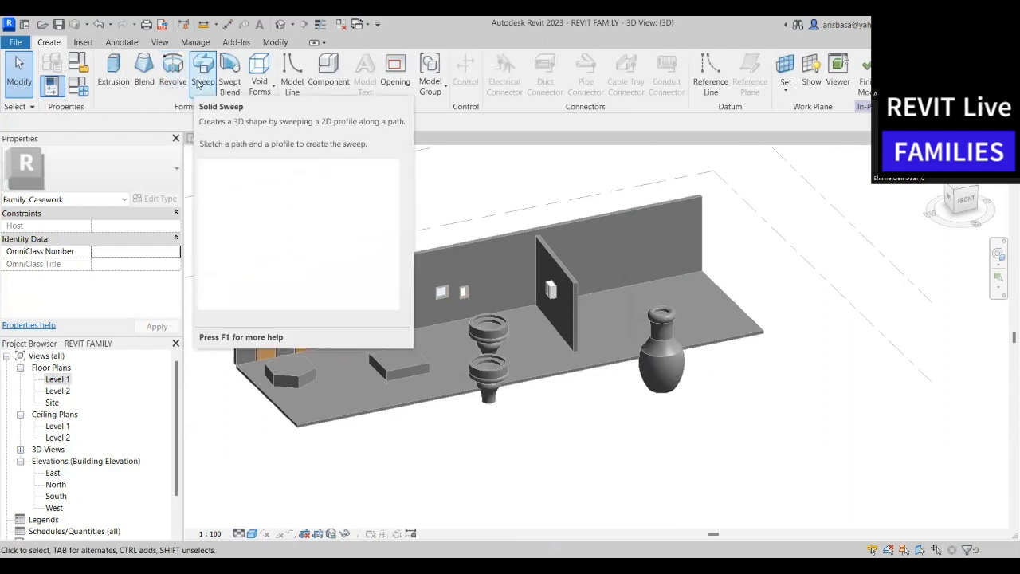
Start a solid Sweep with a sketched path and set its work plane to Level : Level 1
click(198, 82)
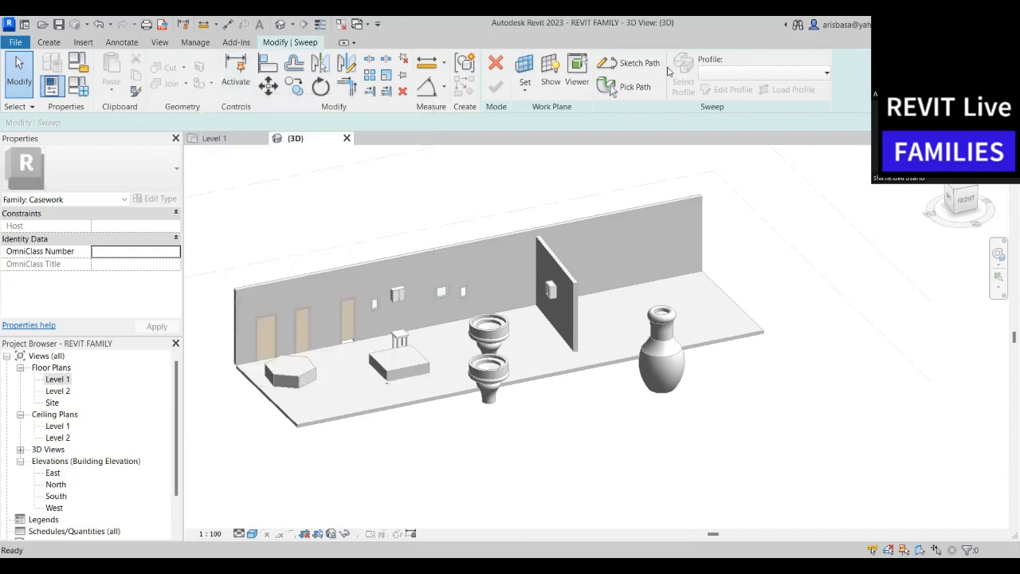
middle_drag(814, 228, 741, 218)
scroll(776, 221, down, 1)
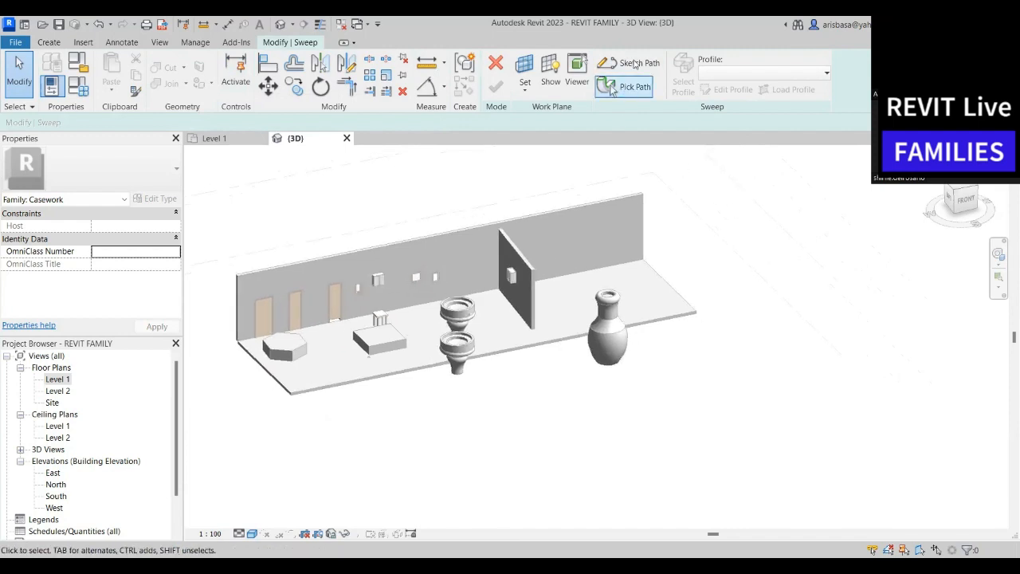
click(634, 64)
scroll(733, 327, down, 1)
middle_drag(733, 338, 694, 304)
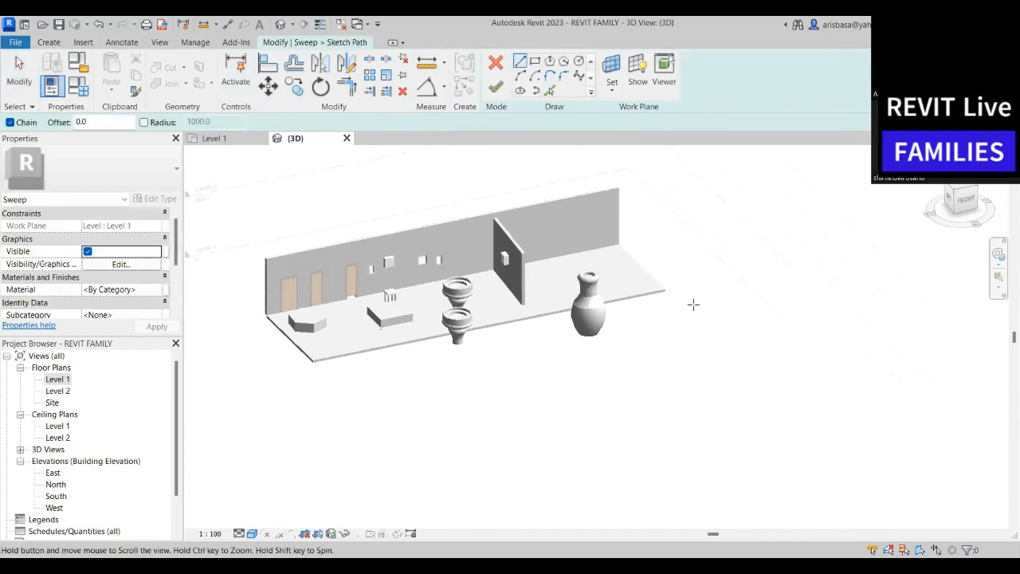
click(612, 83)
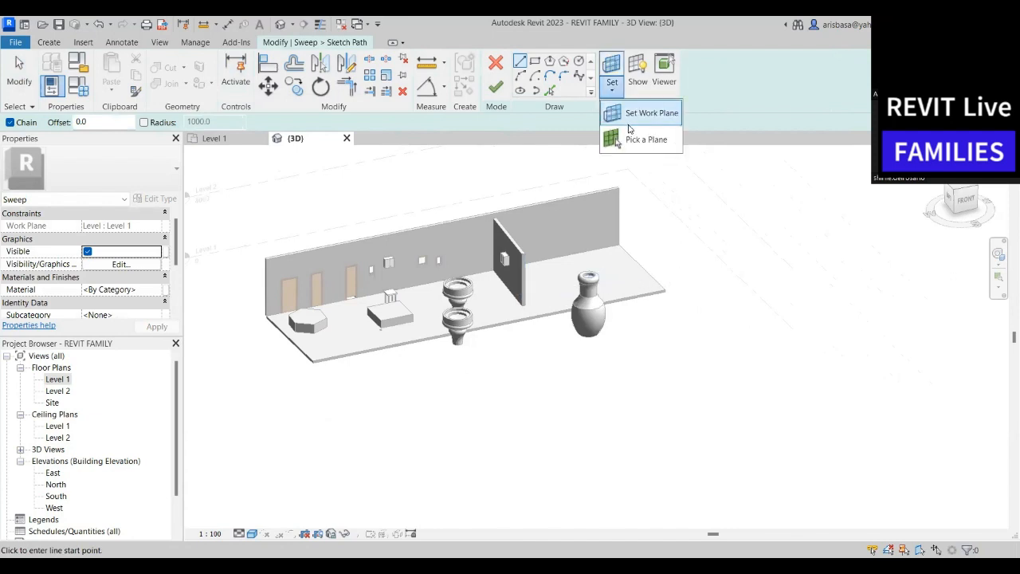
click(637, 121)
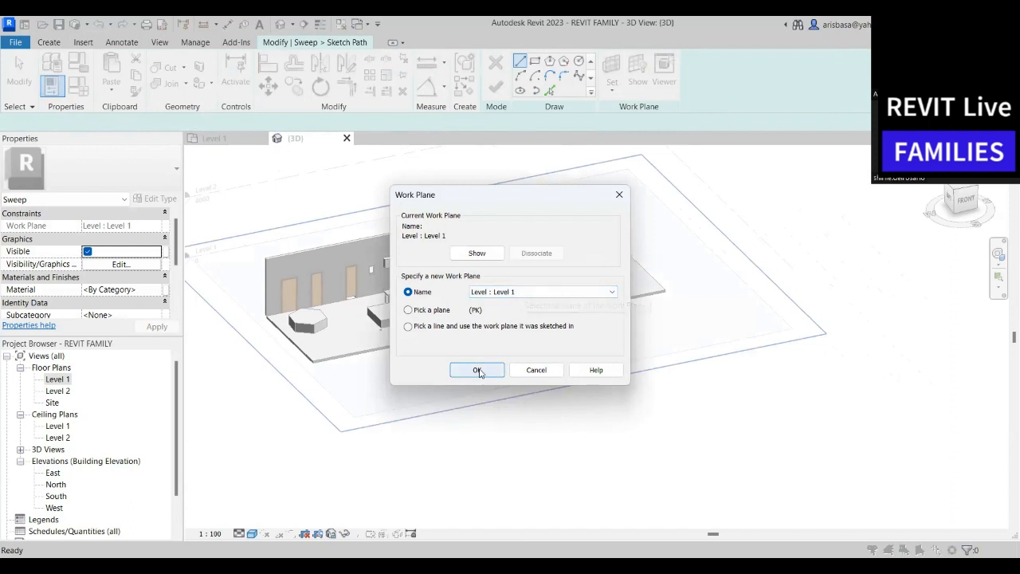
click(478, 369)
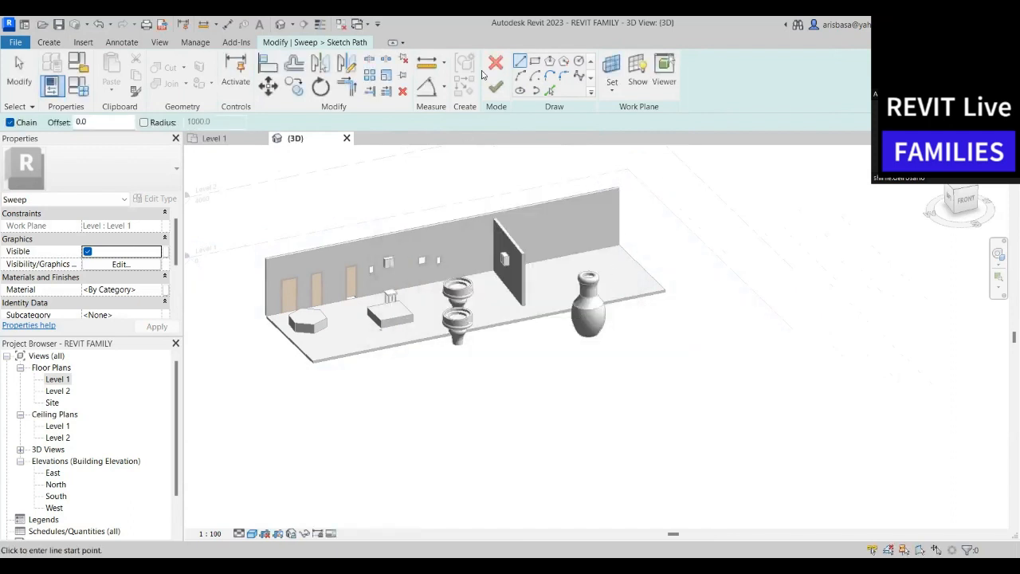
Sketch a winding four-point spline in front of the vase as the sweep path, keeping the Level : Level 1 work plane
click(578, 75)
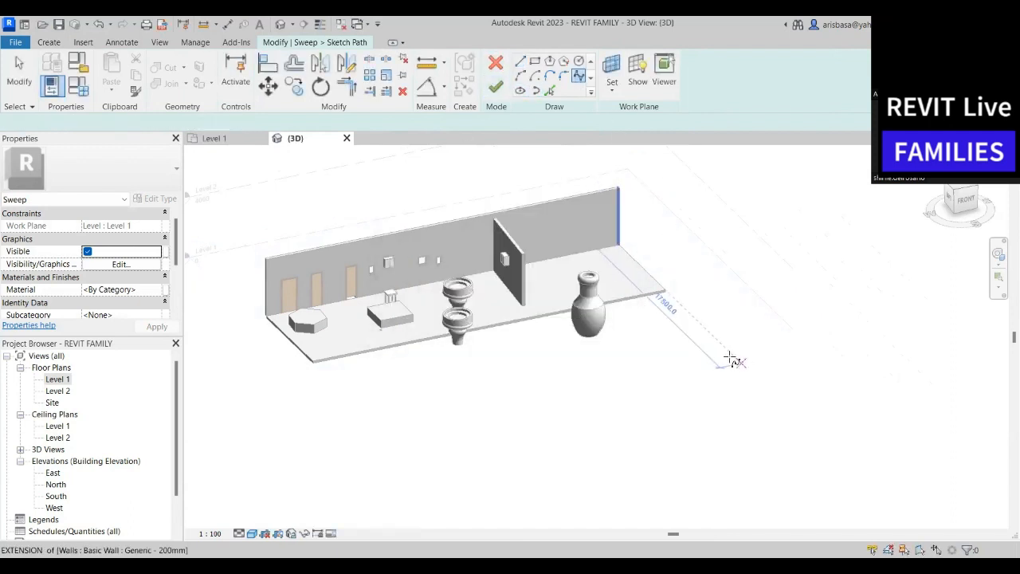
click(712, 329)
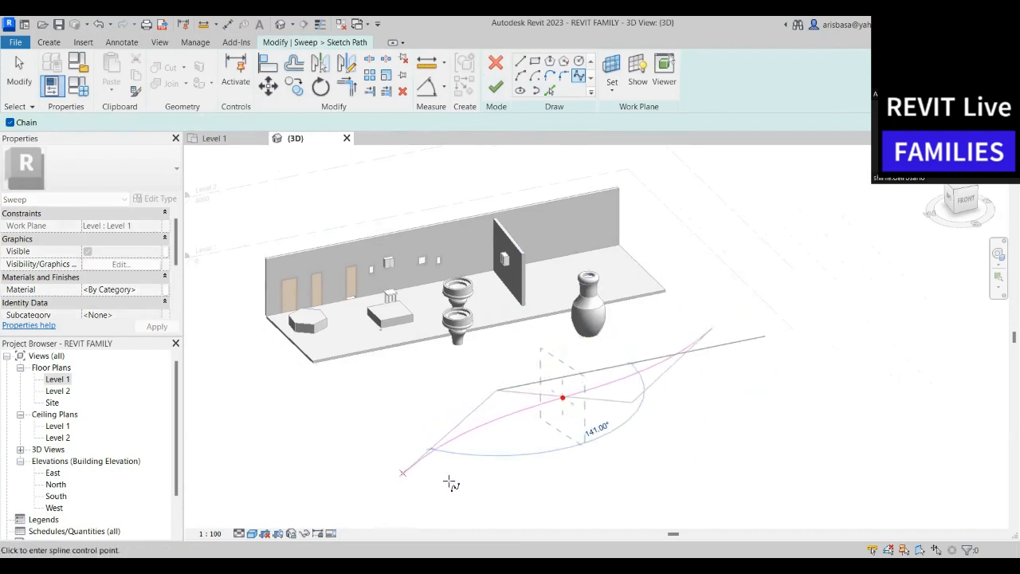
click(541, 476)
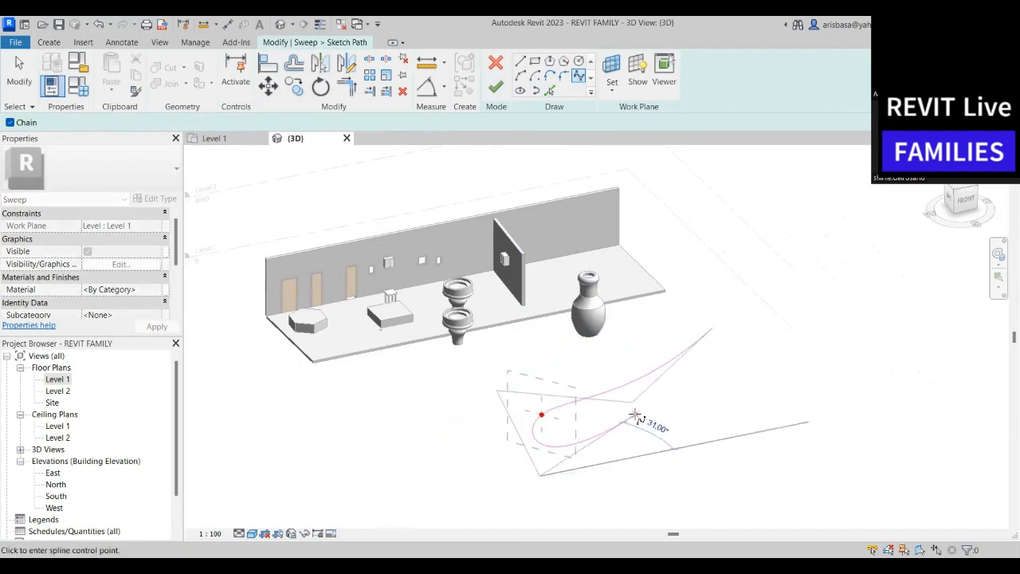
click(479, 488)
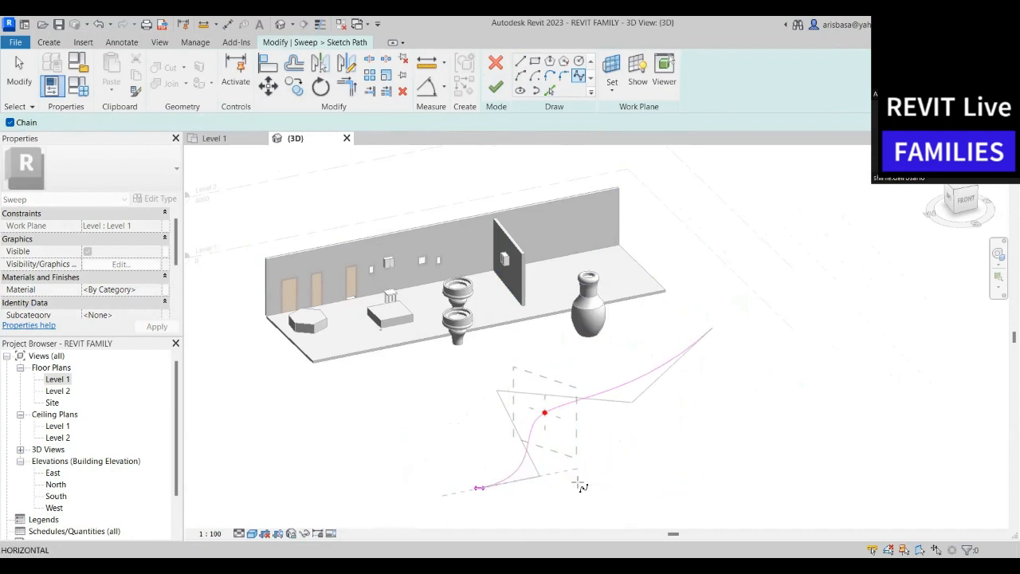
key(Escape)
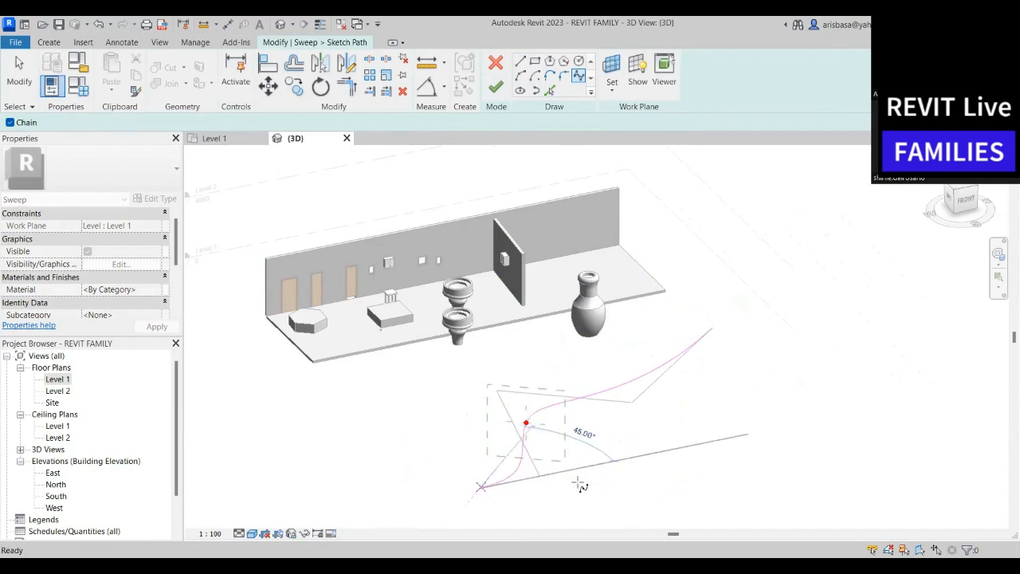
key(Return)
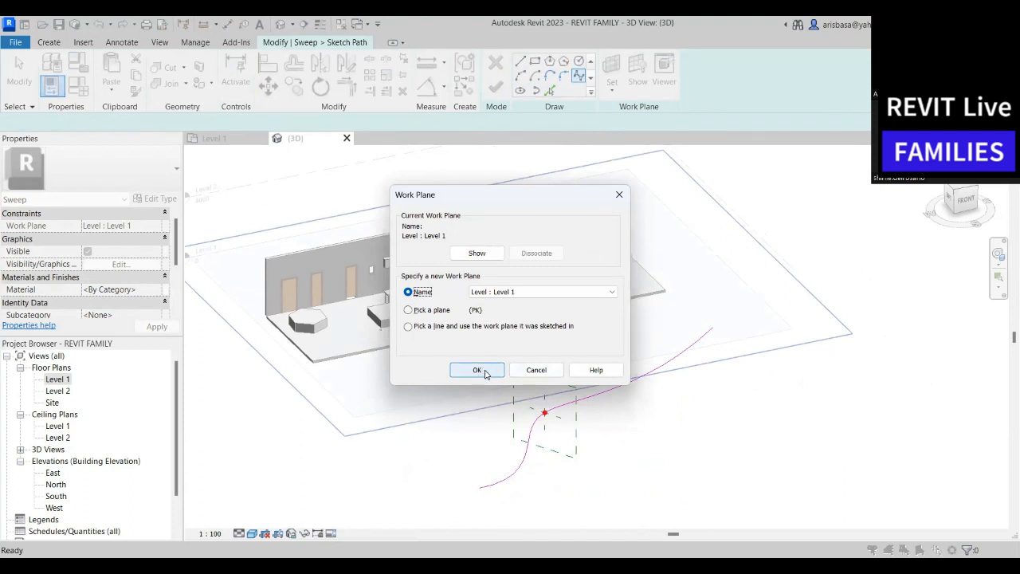
click(485, 372)
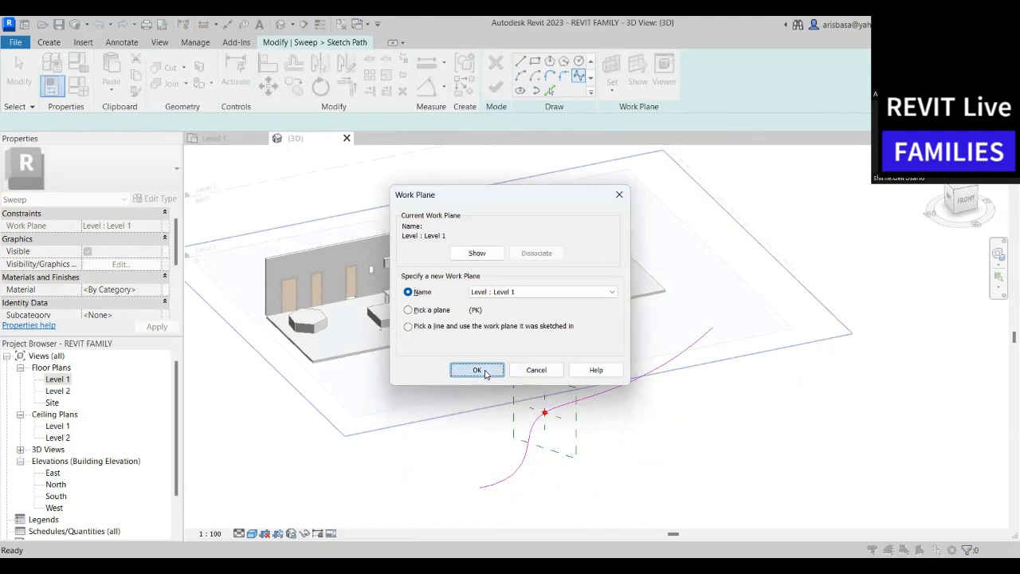
Finish the spline path sketch, declining to discard the sweep
scroll(626, 417, up, 1)
scroll(625, 420, down, 1)
middle_drag(631, 435, 631, 410)
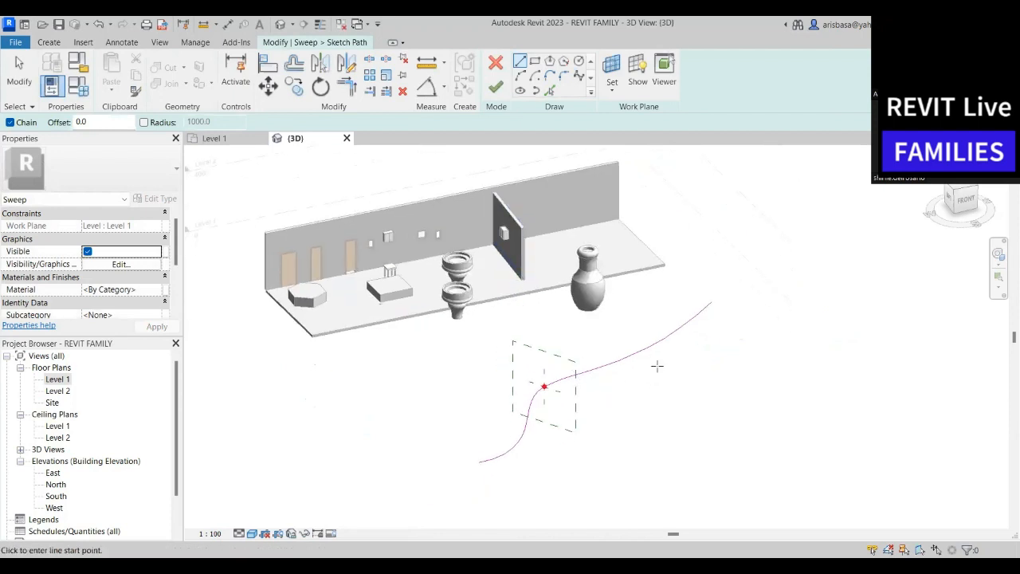
scroll(554, 375, up, 2)
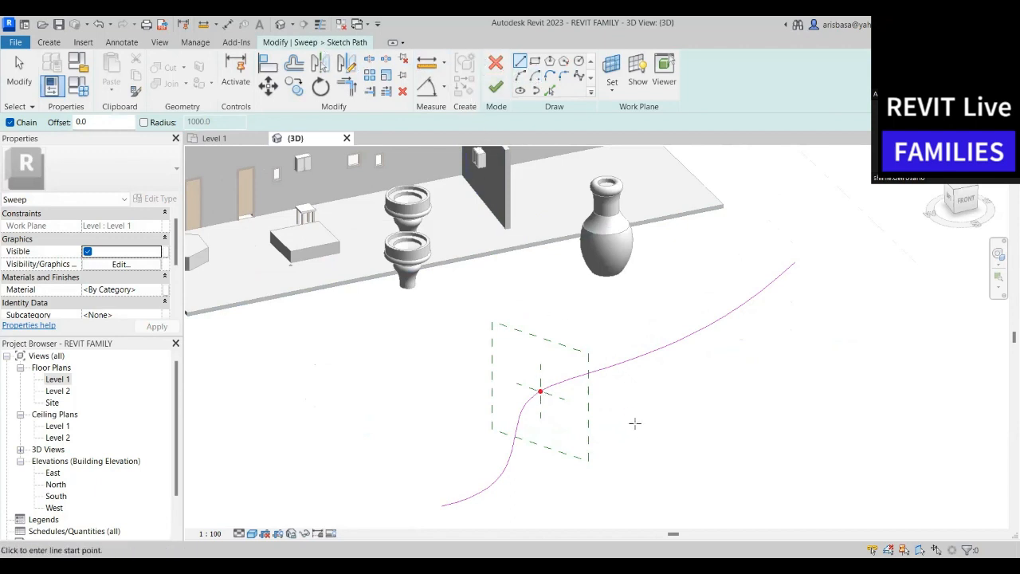
key(Escape)
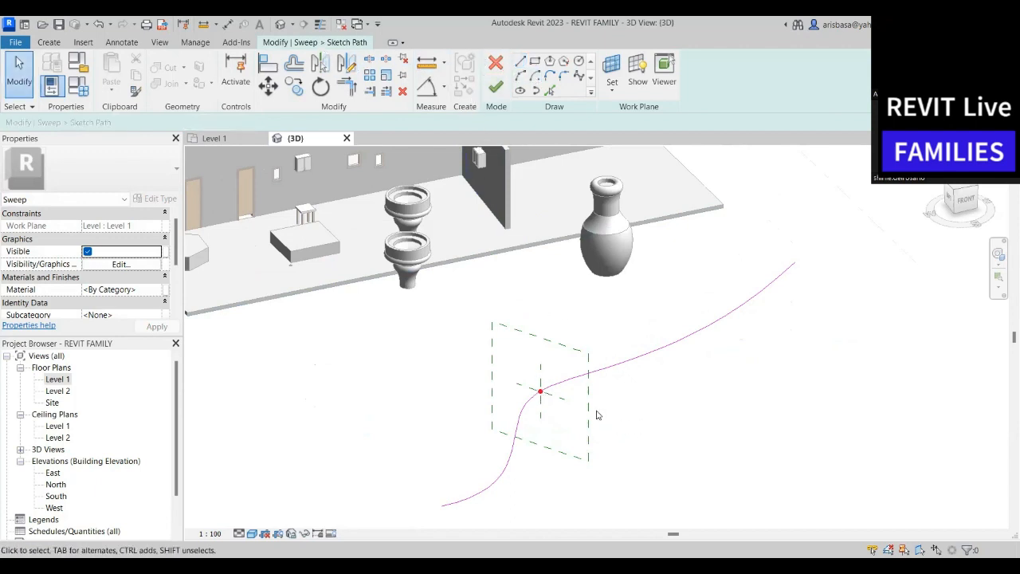
click(496, 64)
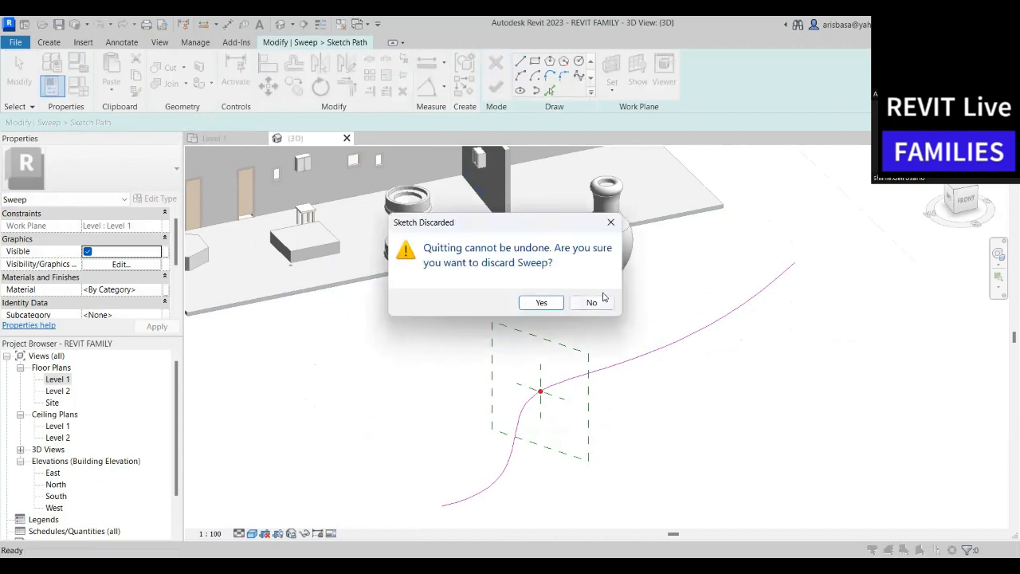
click(592, 303)
click(496, 87)
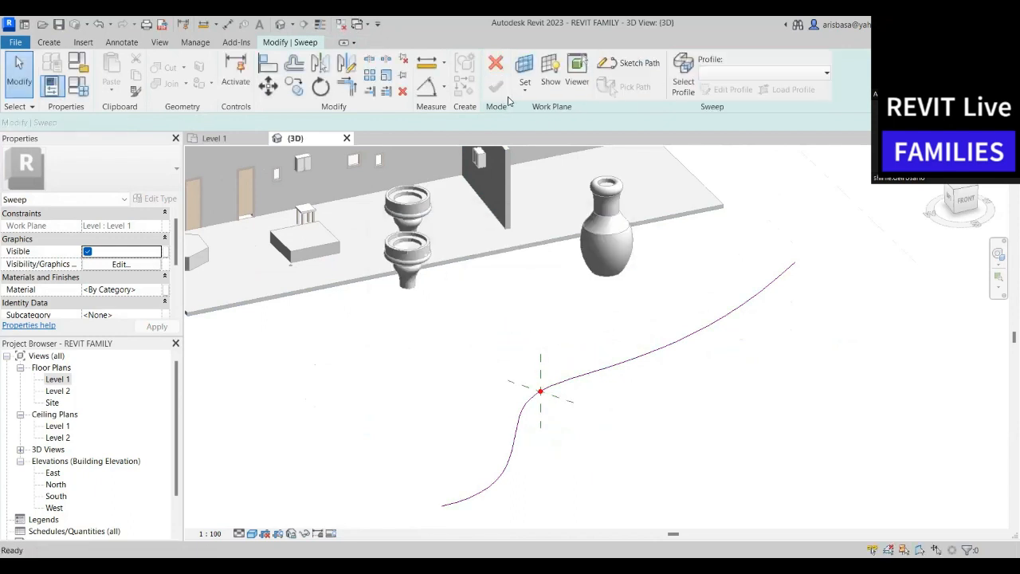
Edit the sweep profile and sketch a 6-sided polygon of about 700 mm radius centred on the path's profile plane
middle_drag(606, 387, 650, 362)
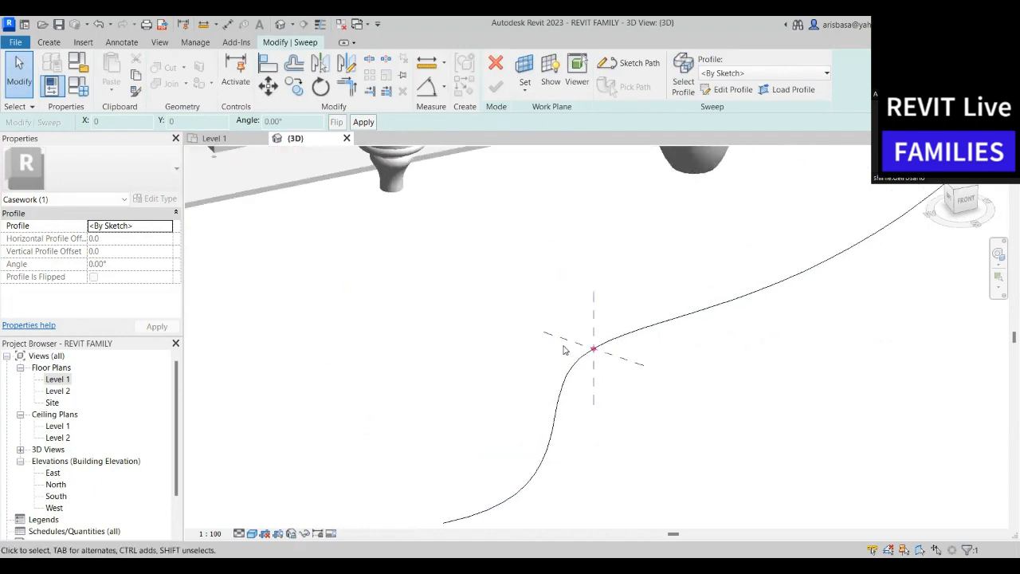
scroll(565, 346, up, 3)
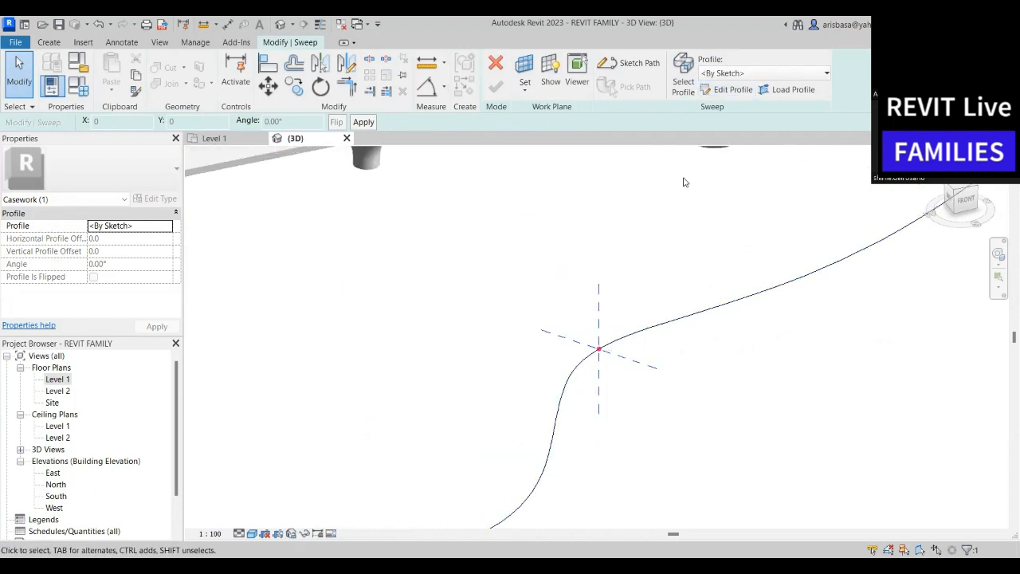
click(732, 90)
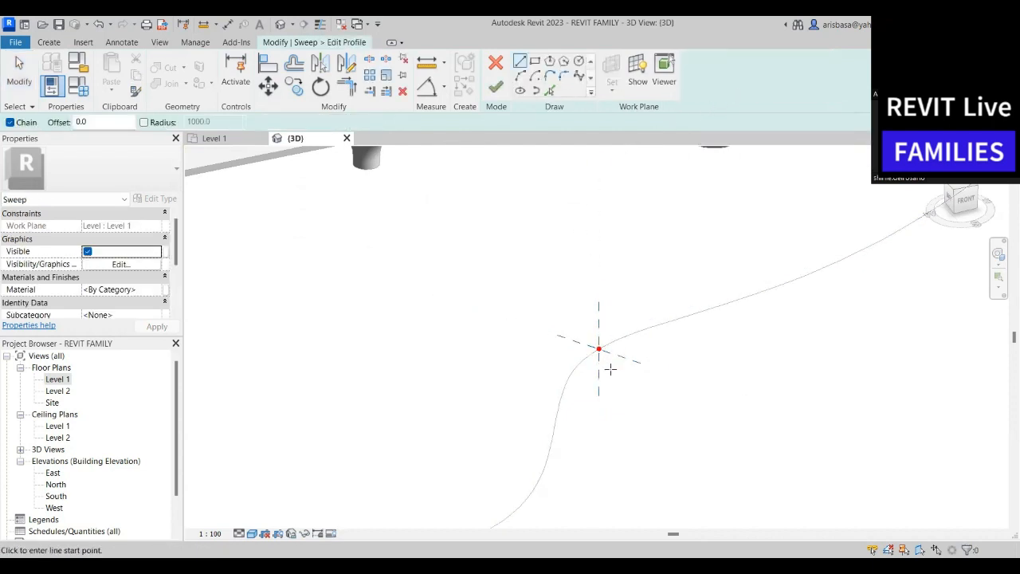
scroll(603, 351, up, 1)
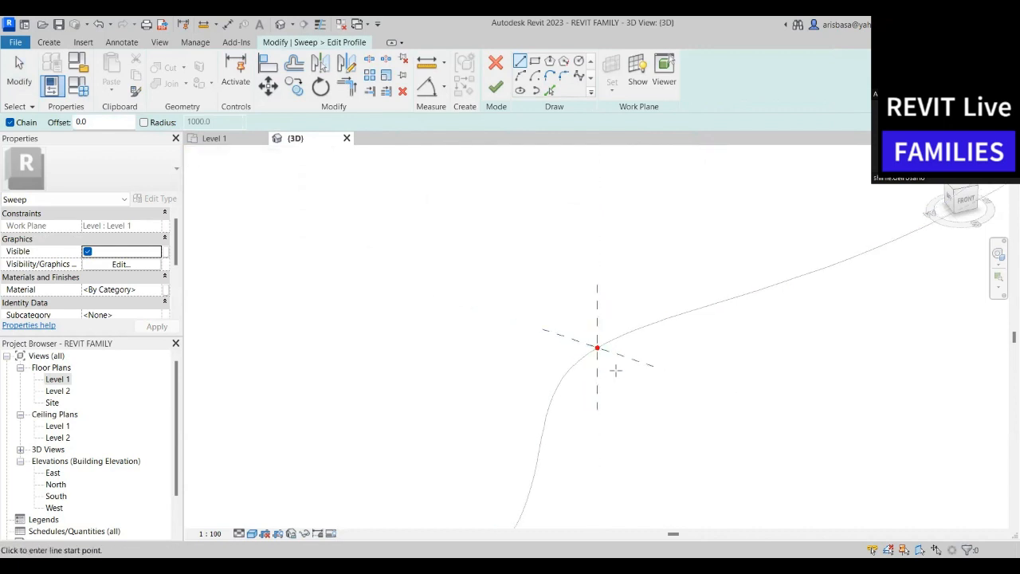
middle_drag(616, 370, 605, 354)
scroll(601, 357, up, 1)
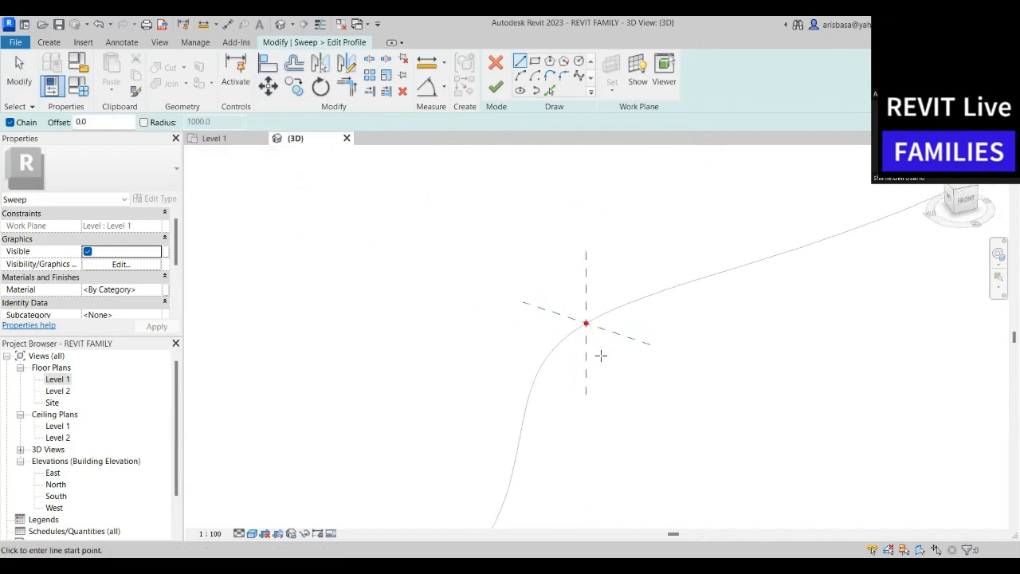
scroll(574, 176, down, 1)
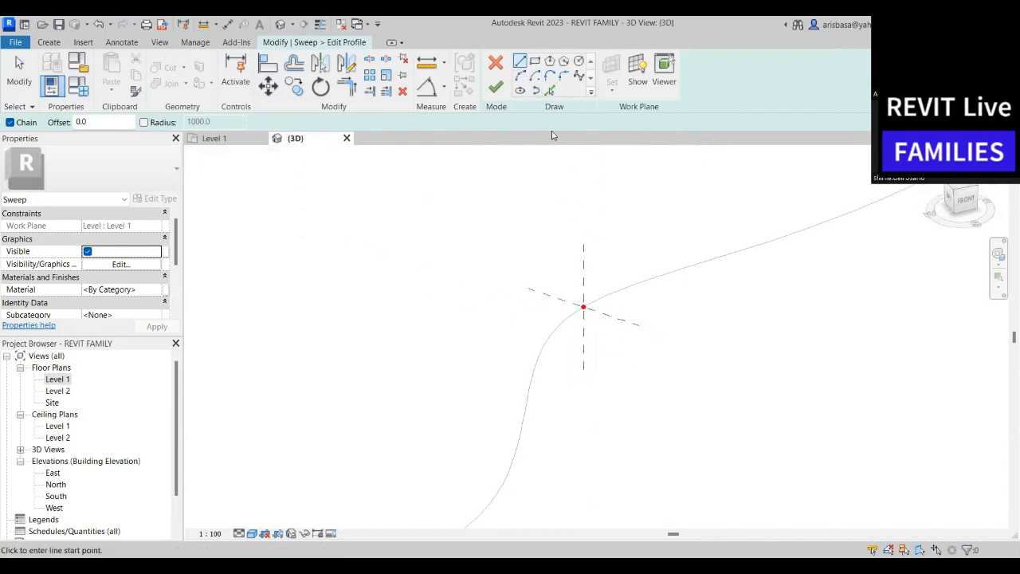
scroll(590, 328, down, 3)
scroll(582, 321, up, 2)
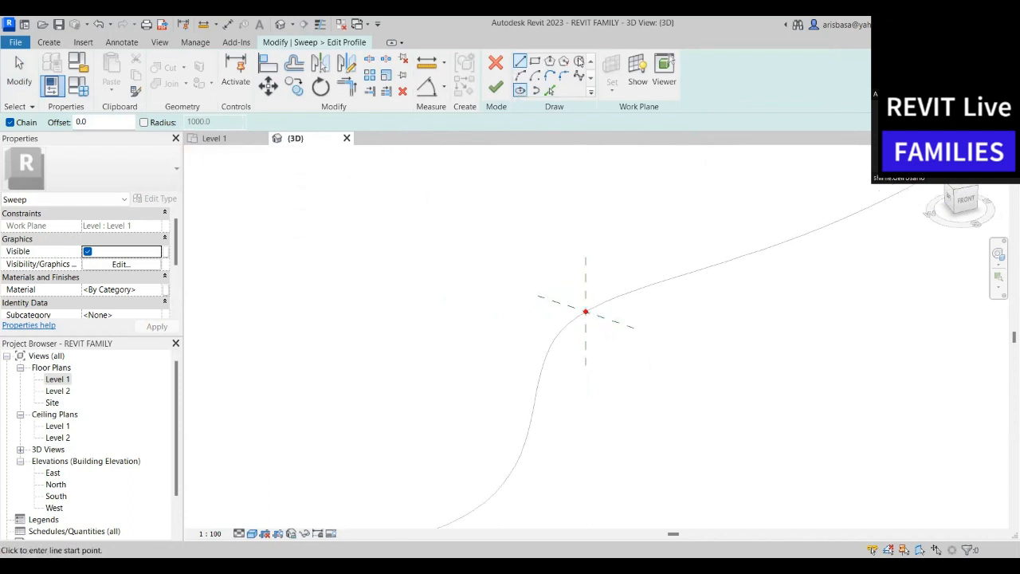
click(550, 61)
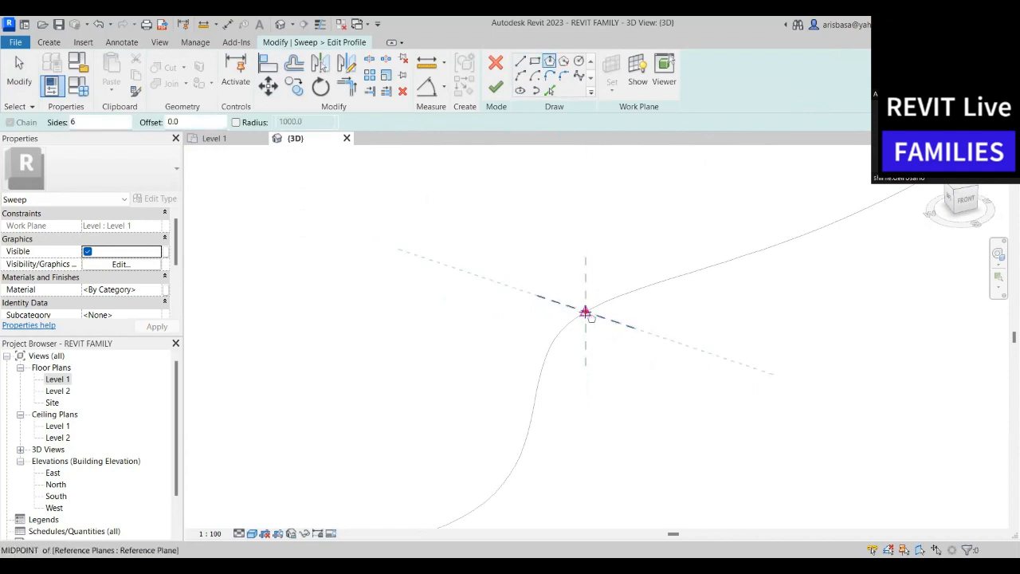
click(586, 313)
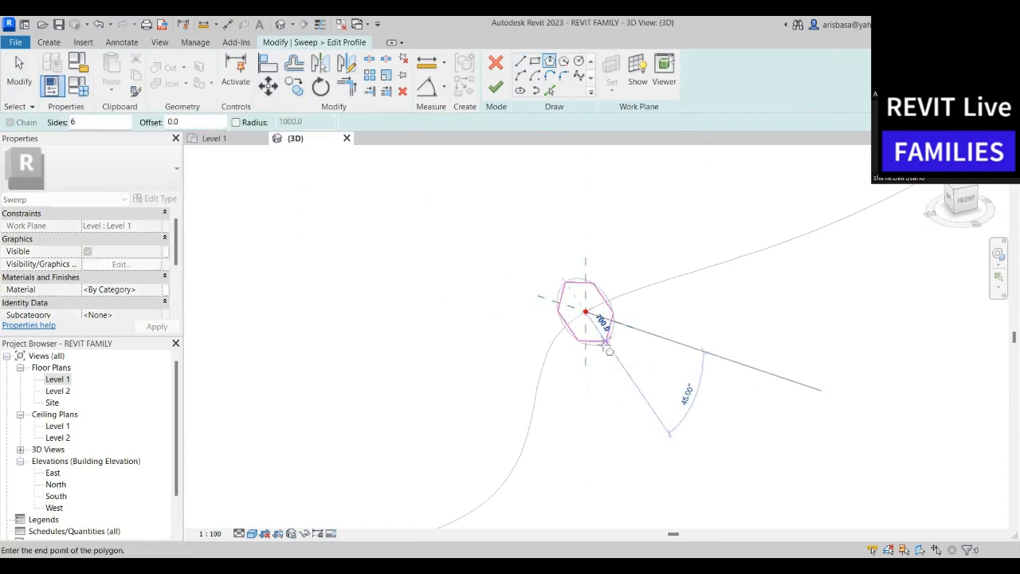
click(605, 348)
scroll(629, 403, down, 3)
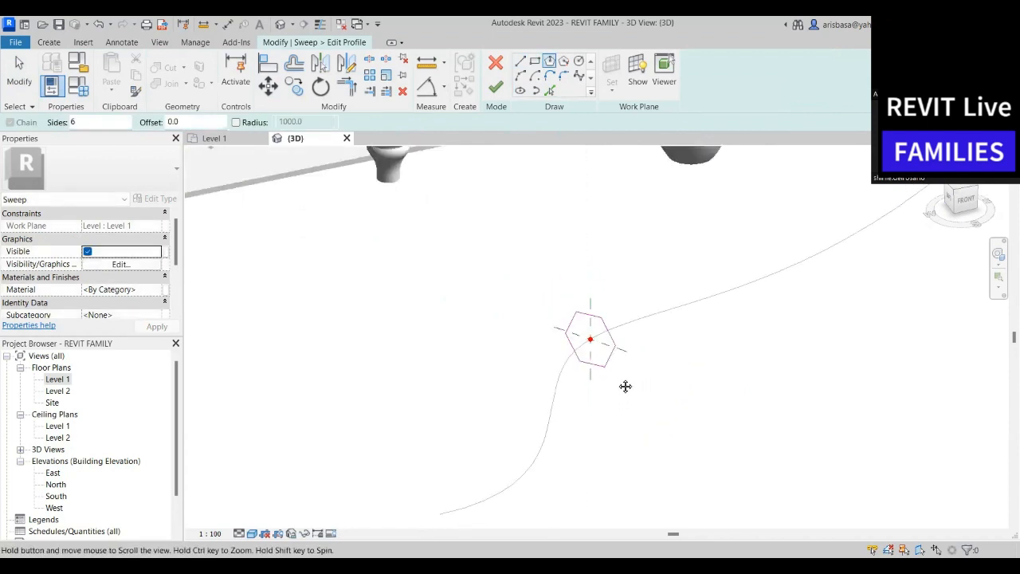
middle_drag(624, 388, 630, 298)
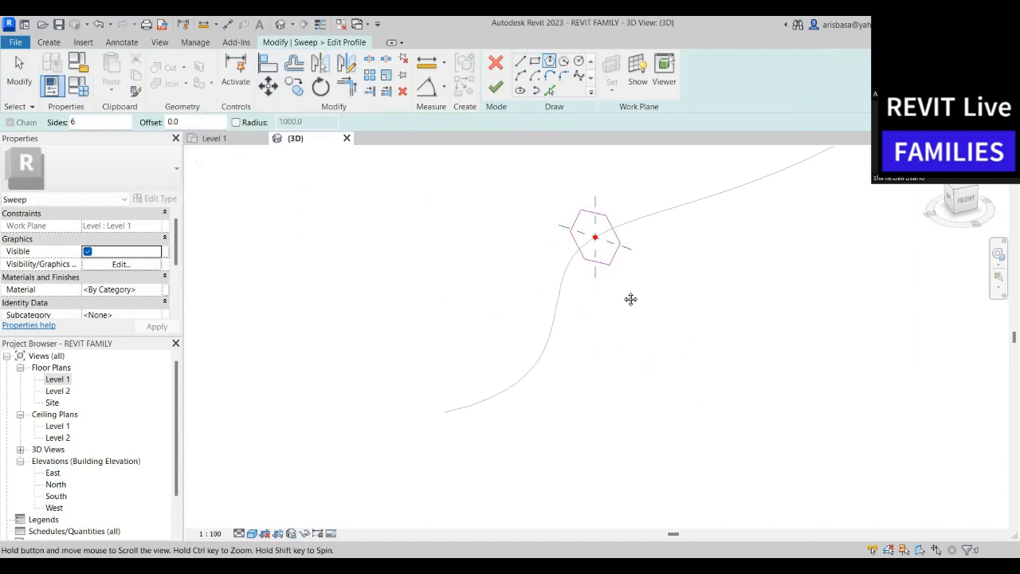
Finish the hexagonal profile sketch and generate the sweep along the spline path
click(496, 87)
scroll(709, 276, down, 2)
middle_drag(708, 275, 625, 309)
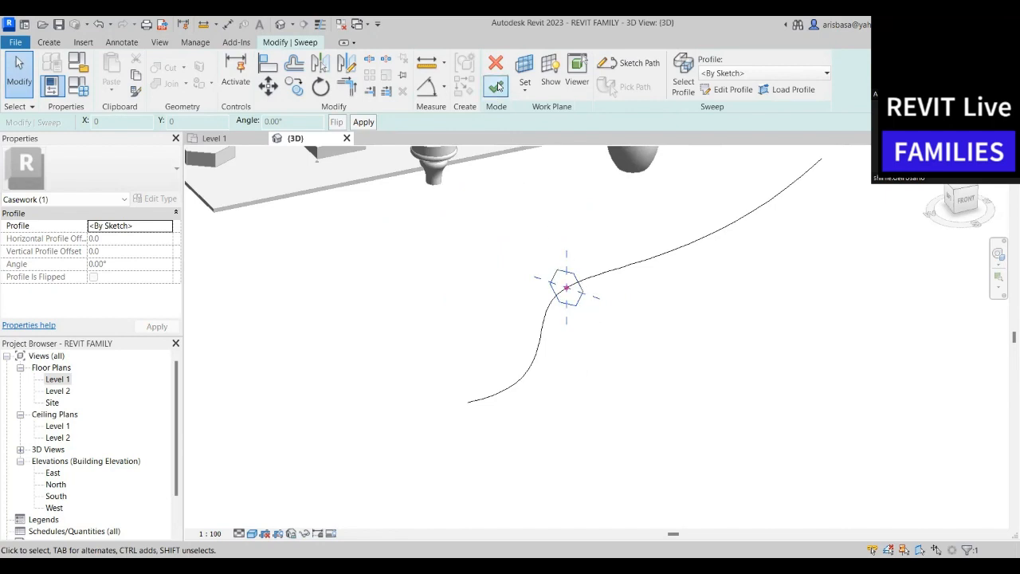
click(496, 86)
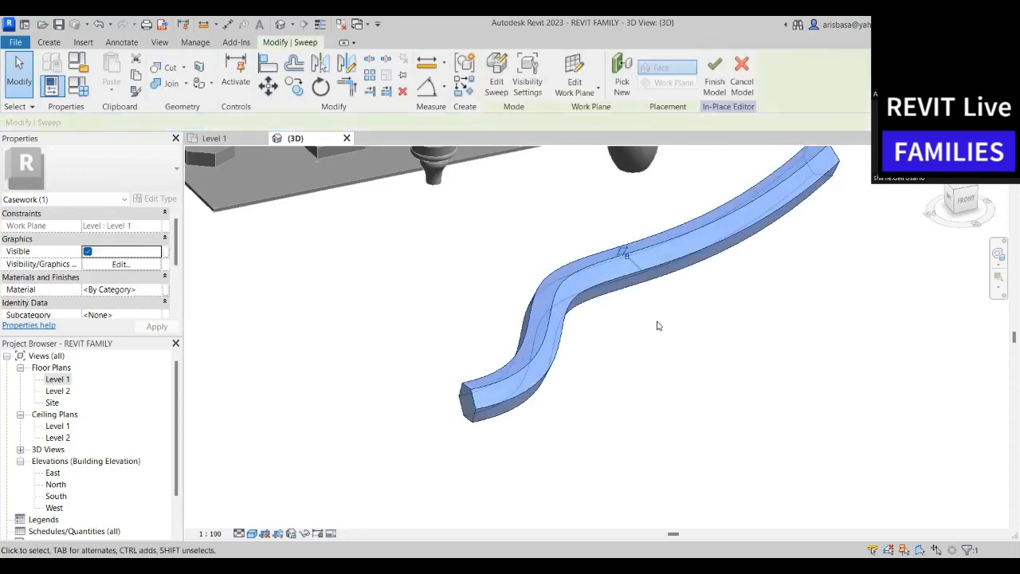
Deselect the sweep and finish its in-place Casework model
scroll(658, 418, down, 1)
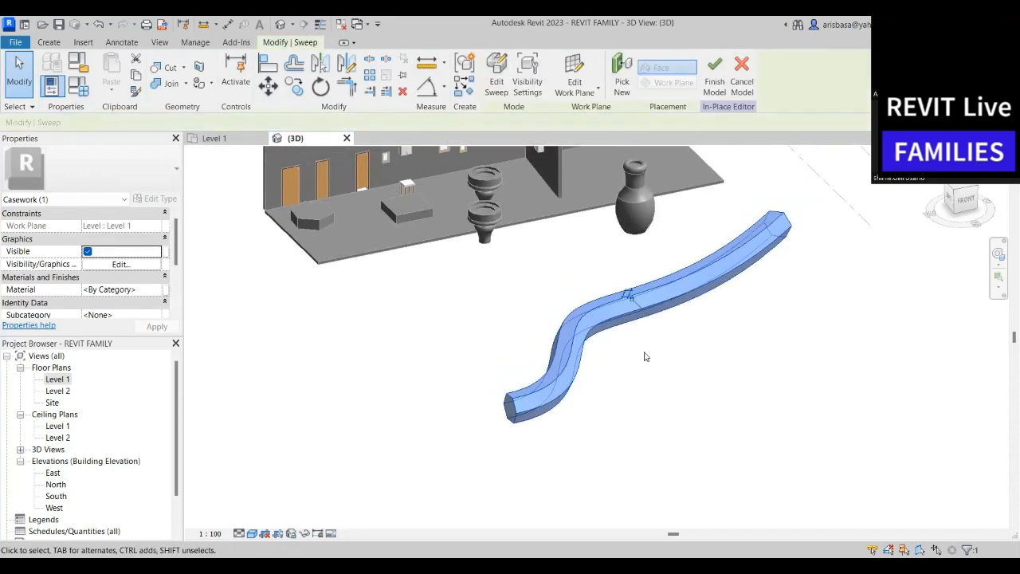
shift+middle_drag(646, 356, 672, 367)
click(669, 363)
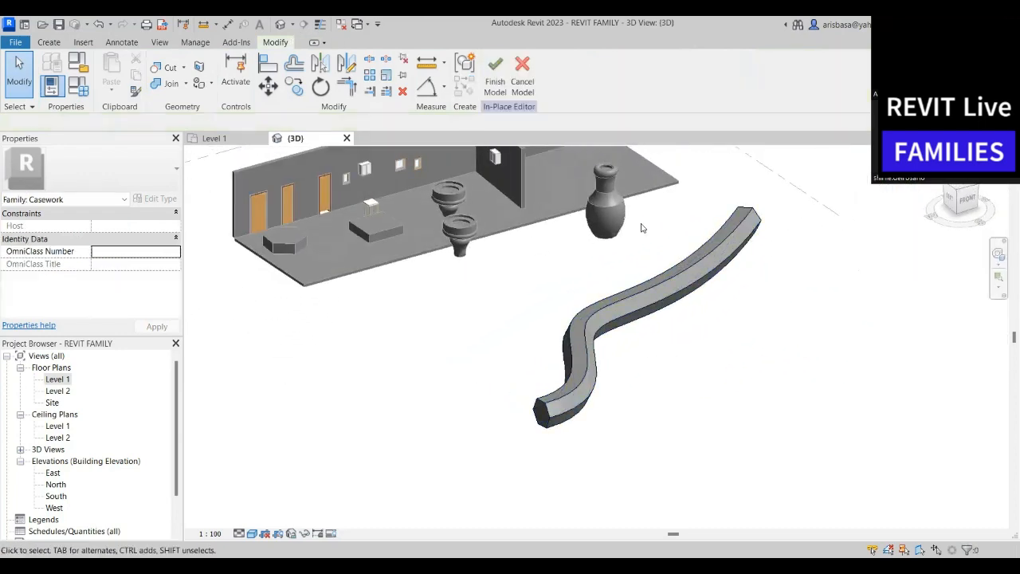
click(496, 79)
mouse_move(696, 389)
middle_down()
mouse_move(709, 409)
mouse_move(712, 388)
middle_up()
middle_drag(476, 392, 521, 403)
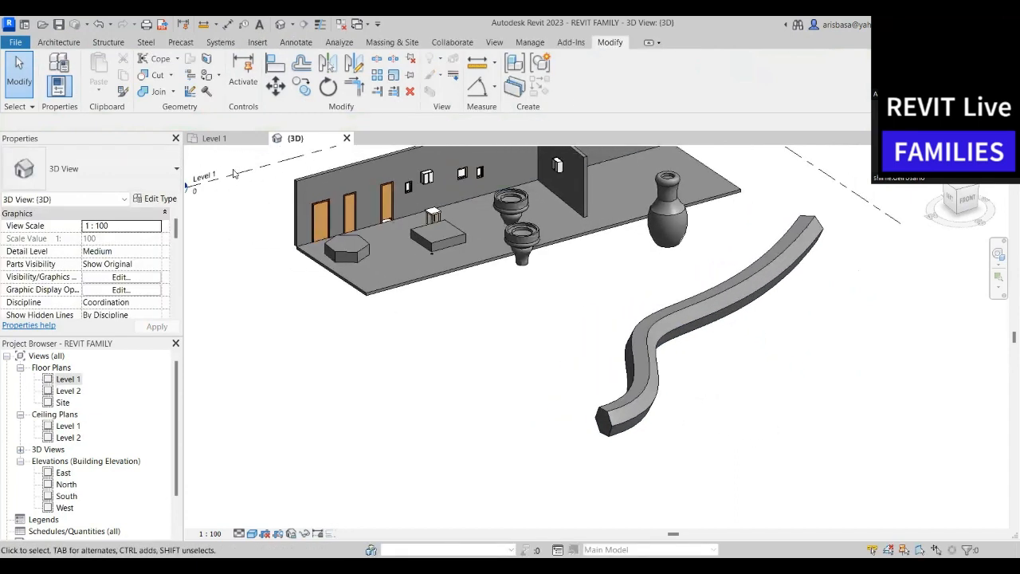
Start another new in-place model in the Casework category, accepting its default name
click(59, 42)
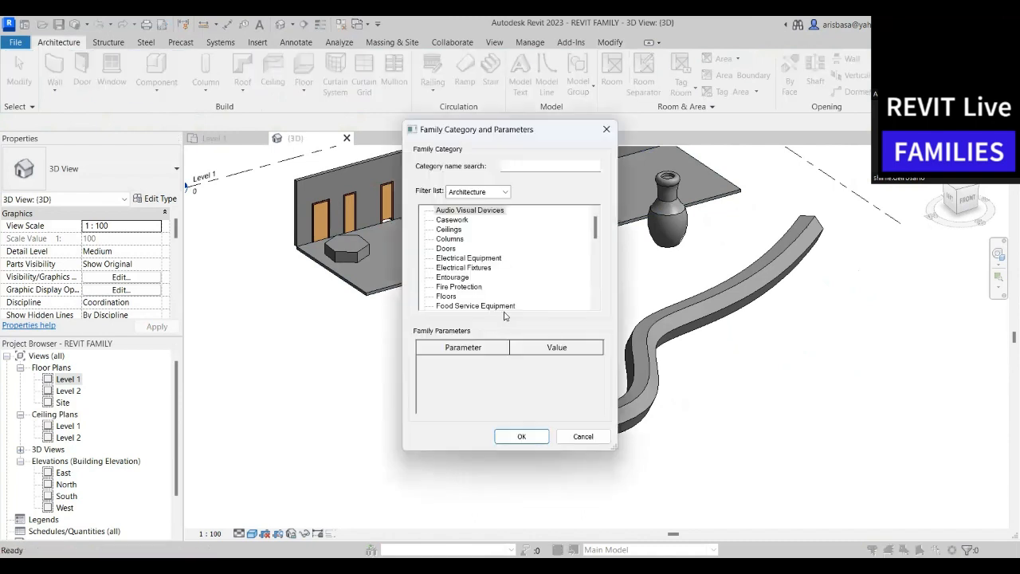
click(458, 218)
click(521, 436)
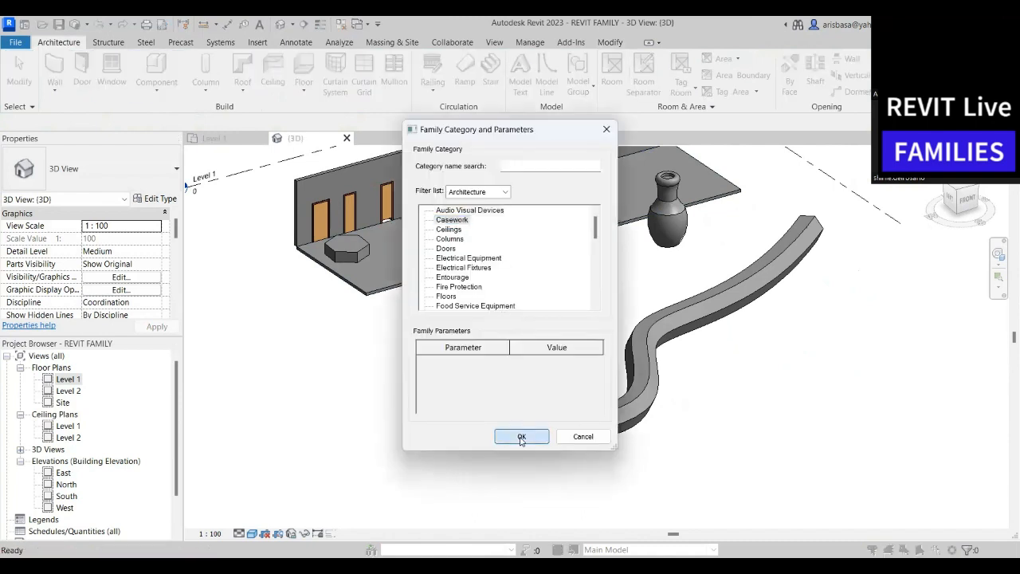
click(510, 316)
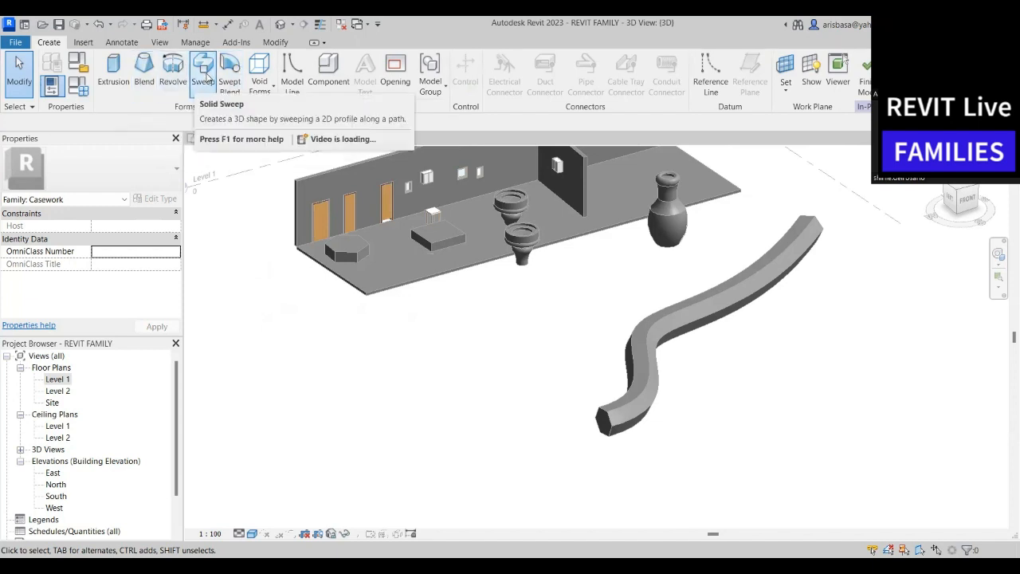
Start a solid Blend and show its work plane grid on Level 1
click(143, 79)
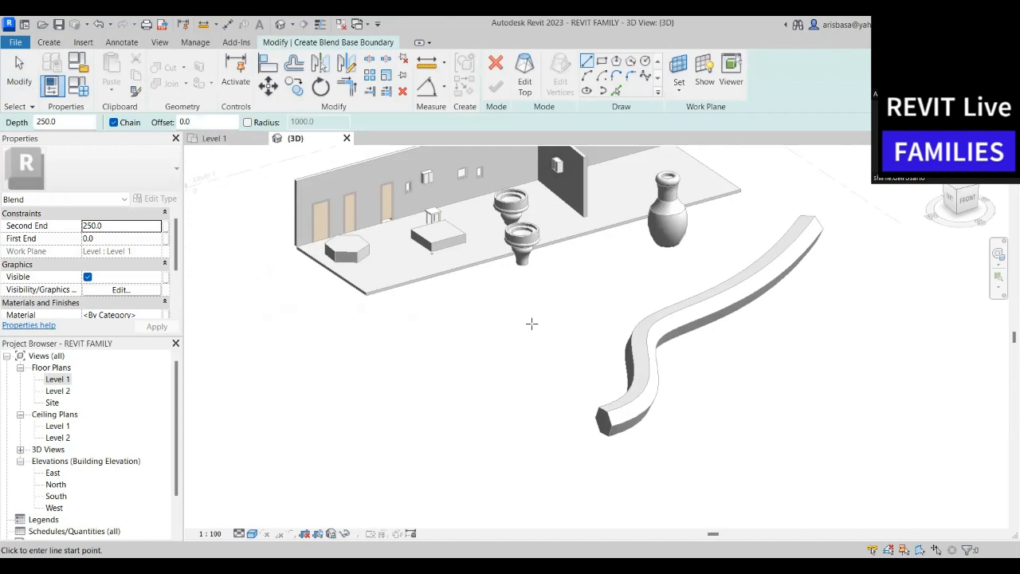
click(706, 80)
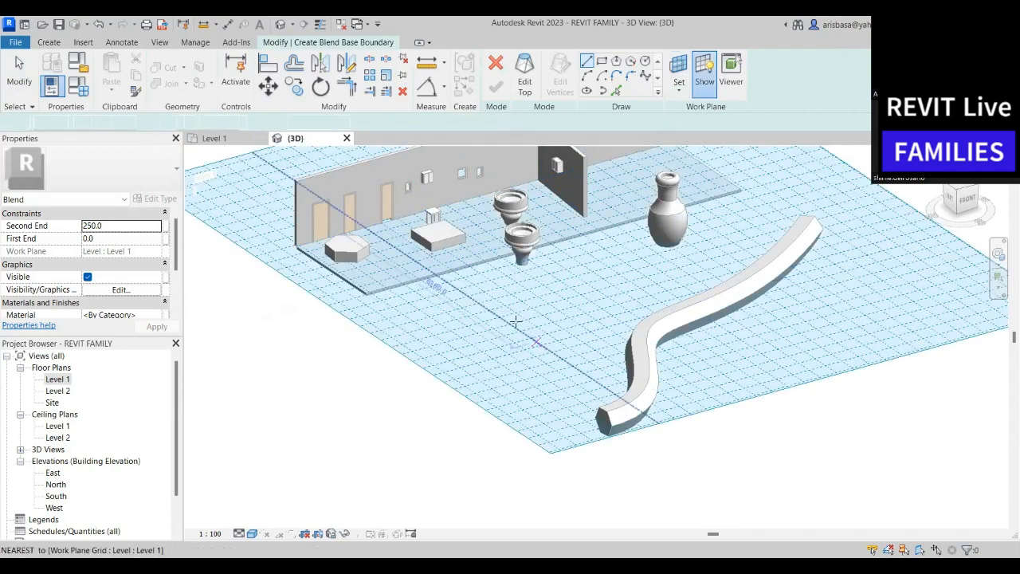
mouse_move(533, 358)
middle_down()
mouse_move(441, 417)
mouse_move(429, 439)
middle_up()
scroll(407, 404, up, 2)
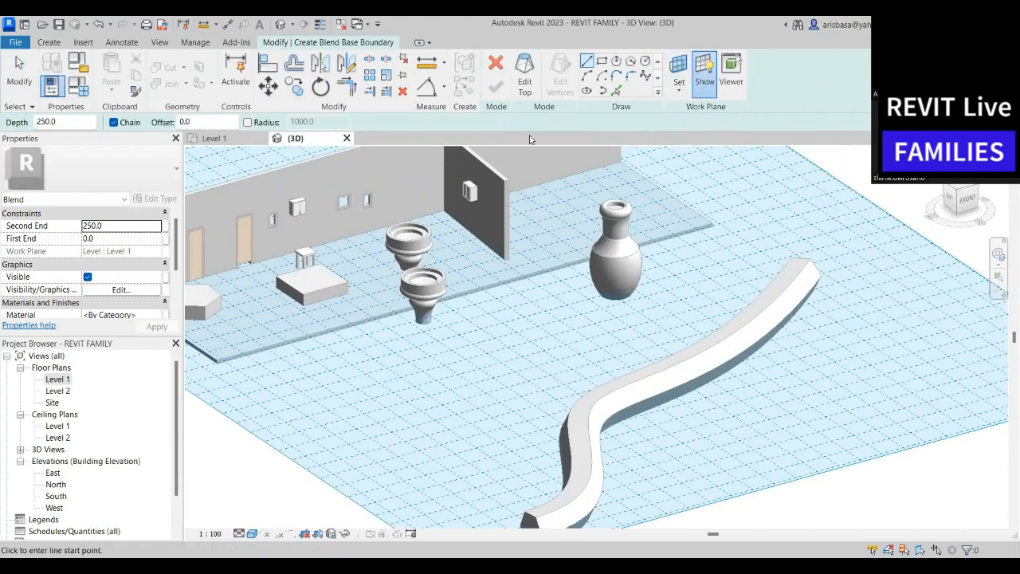
Sketch the blend's base boundary as a circle of about 1400 mm radius and set the second end to 1000
click(645, 62)
click(377, 424)
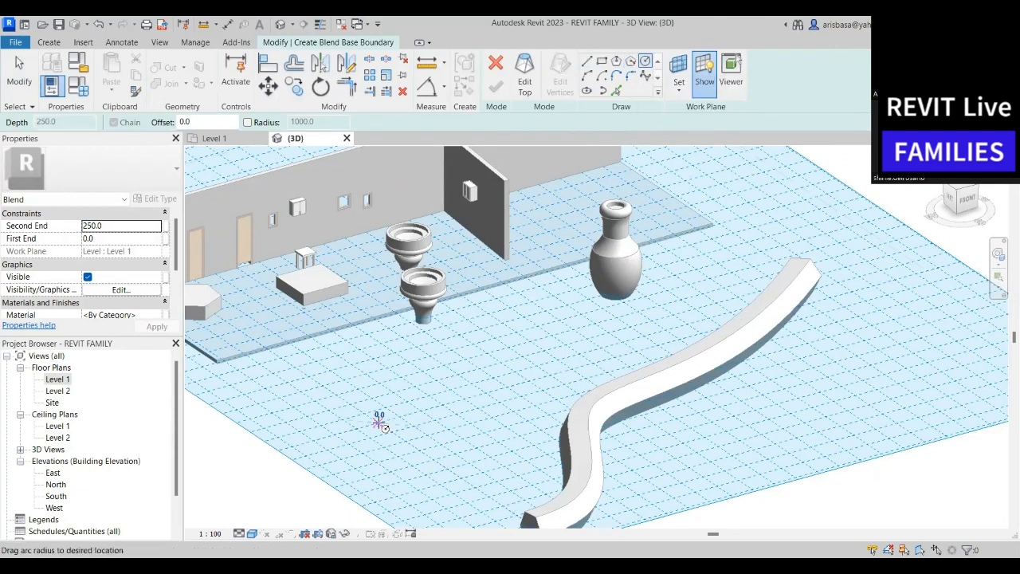
click(351, 415)
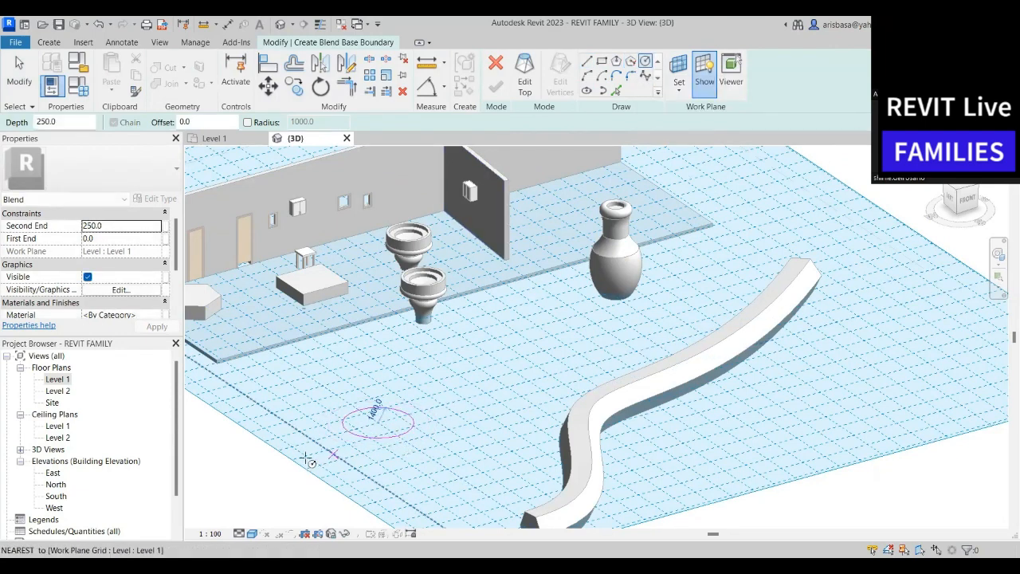
click(111, 226)
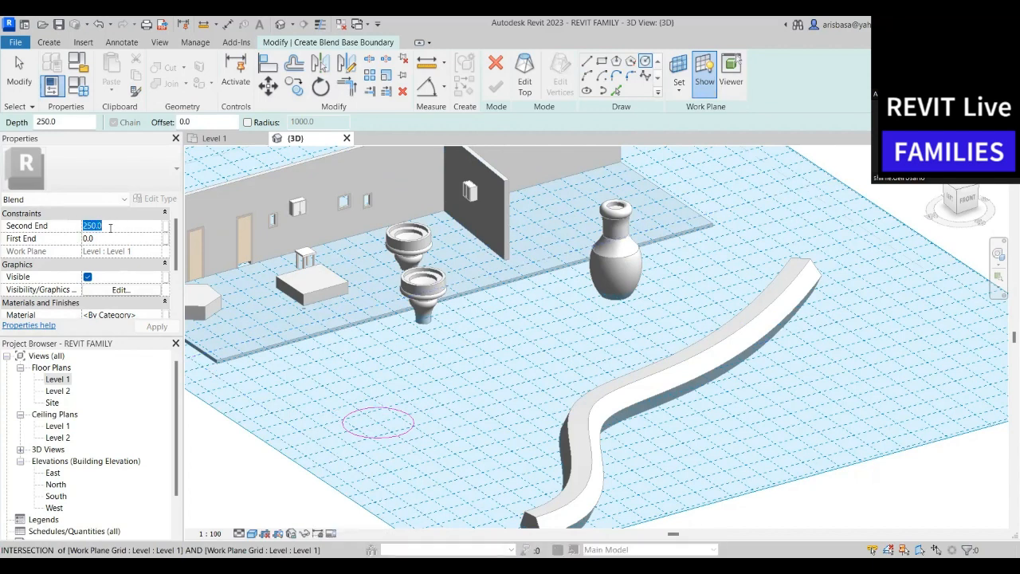
text(1000)
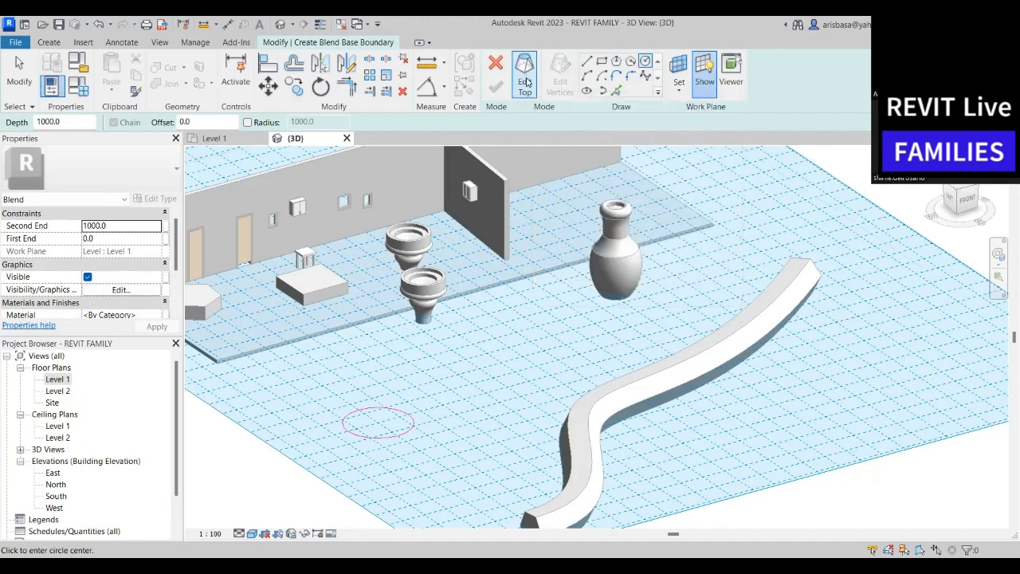
Sketch the top boundary as an 8-sided polygon of about 900 mm radius, concentric with the base circle, and finish the blend
click(525, 80)
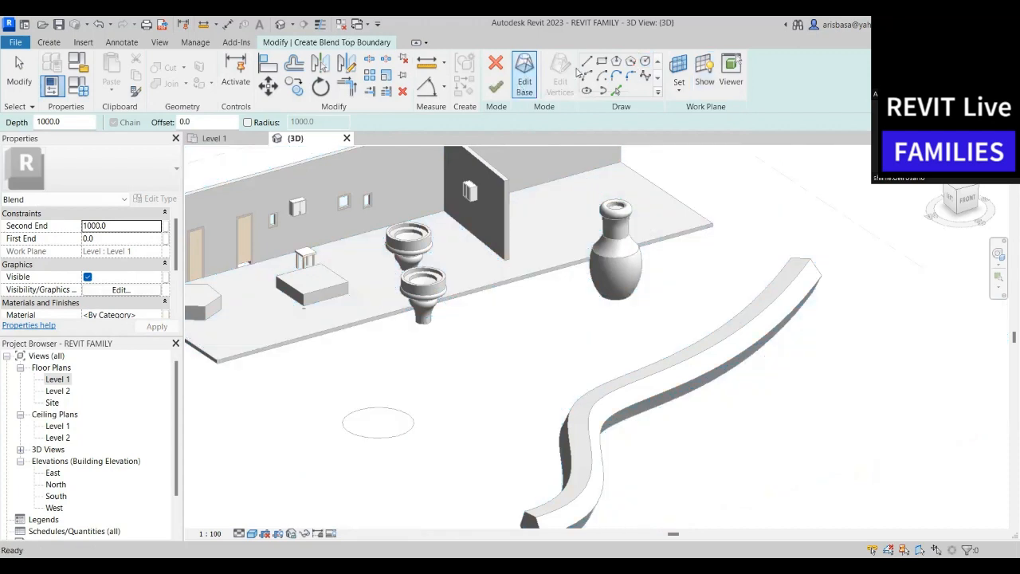
click(616, 62)
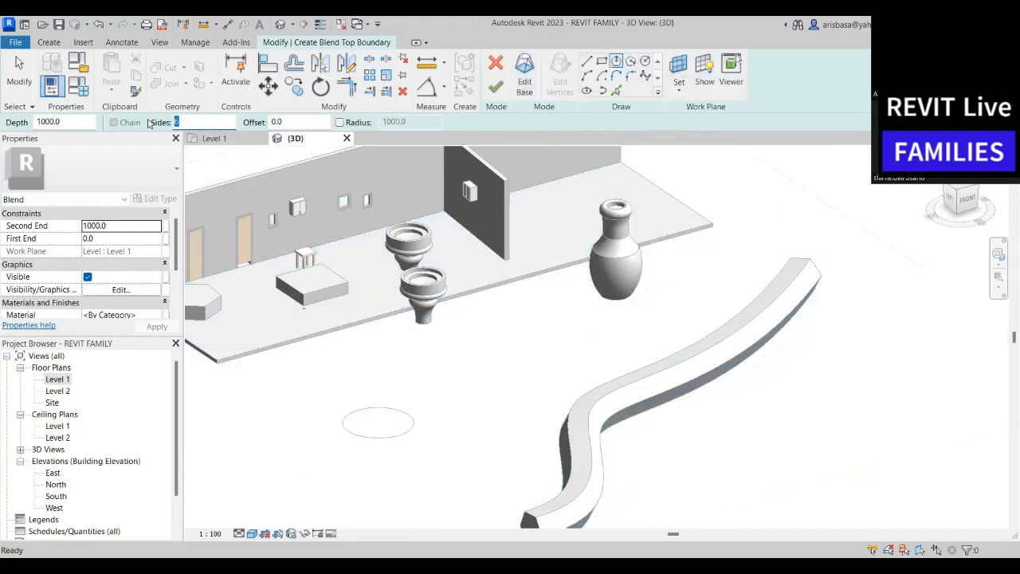
text(8)
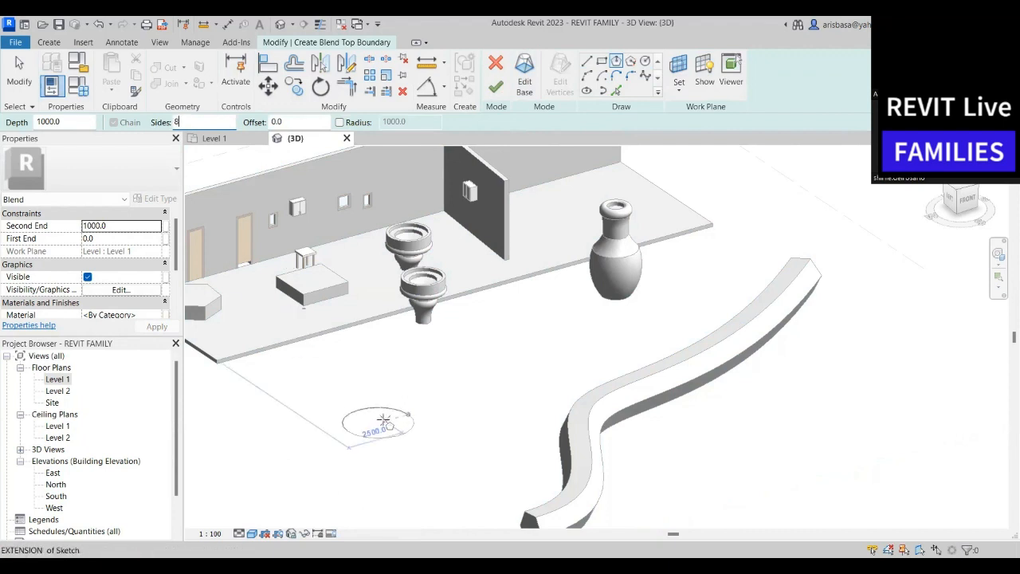
scroll(375, 421, up, 3)
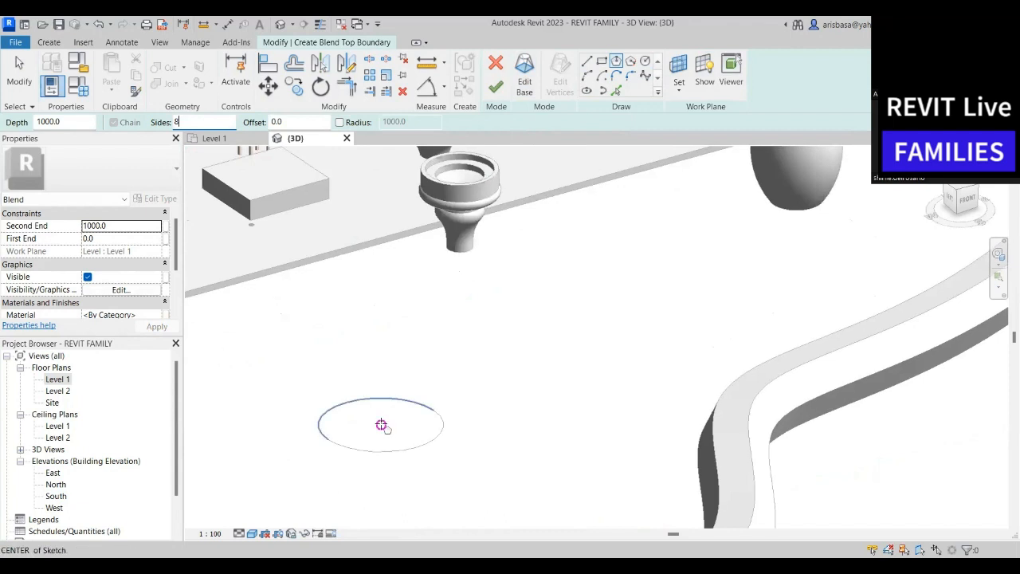
click(381, 422)
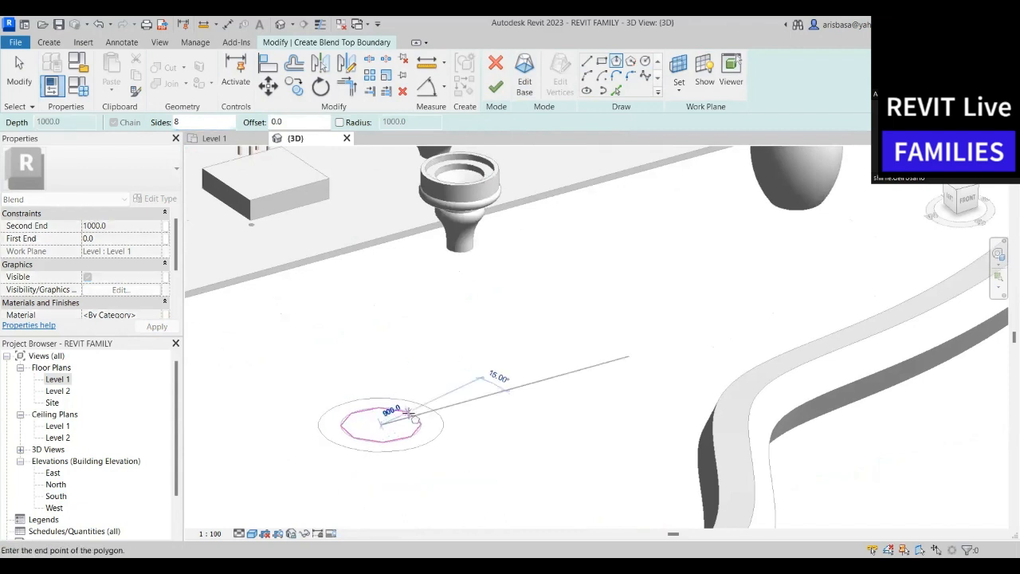
click(407, 412)
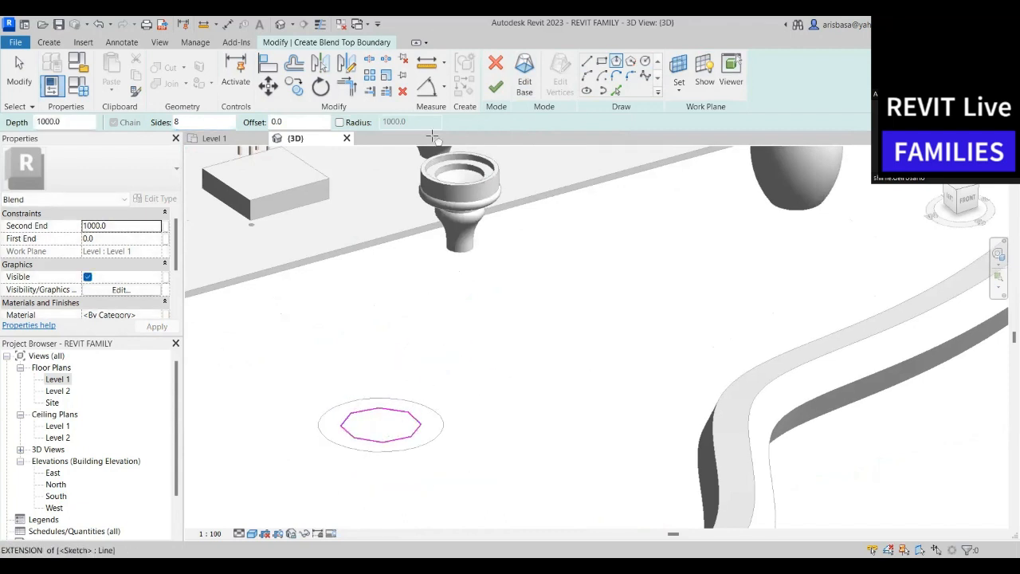
click(496, 86)
Stretch the blend's top face upward to make the solid noticeably taller, and deselect it
middle_drag(480, 430, 448, 461)
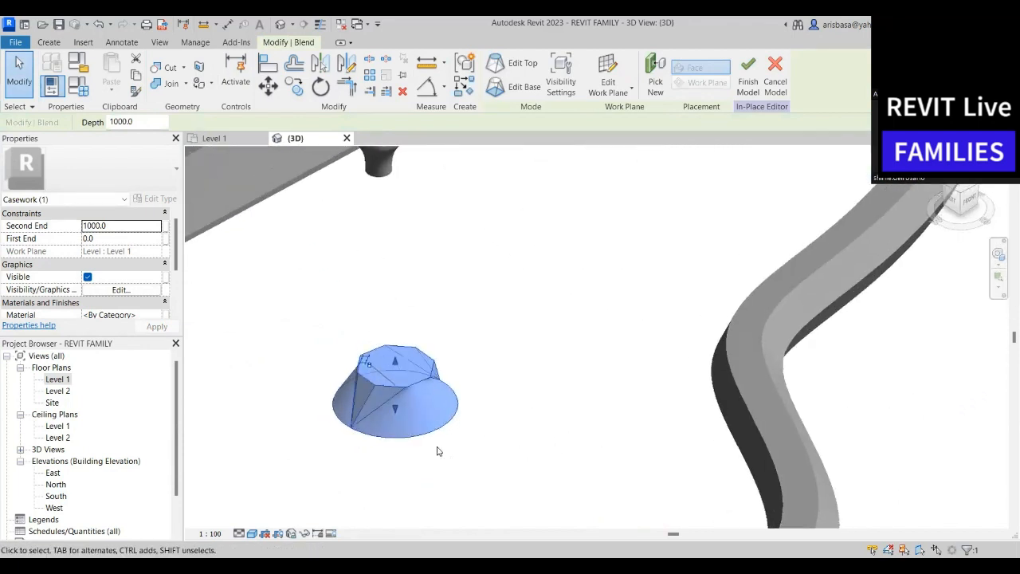
click(440, 451)
scroll(402, 411, up, 1)
click(380, 390)
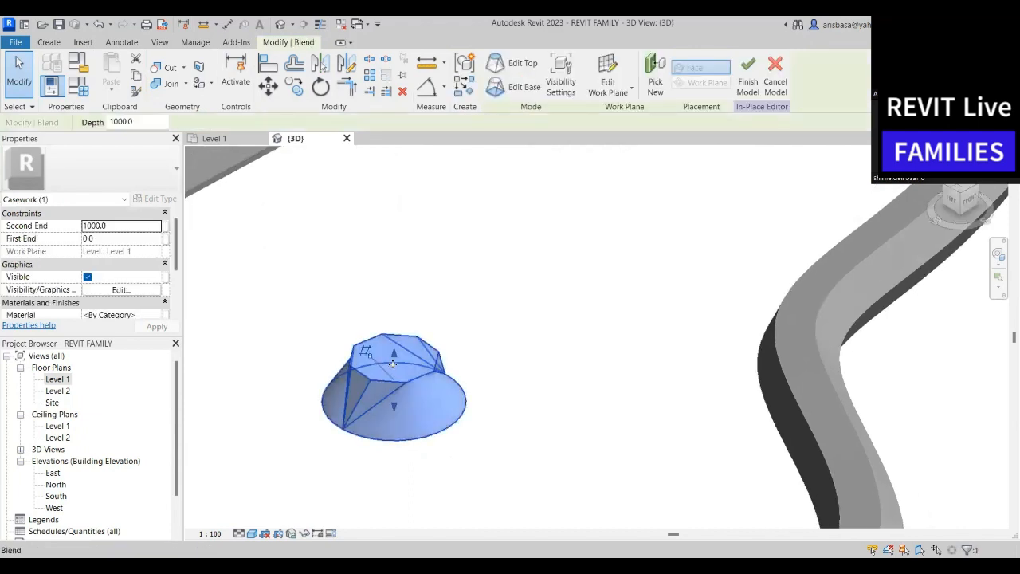
drag(395, 352, 395, 267)
click(511, 367)
click(406, 274)
click(532, 402)
scroll(511, 411, down, 1)
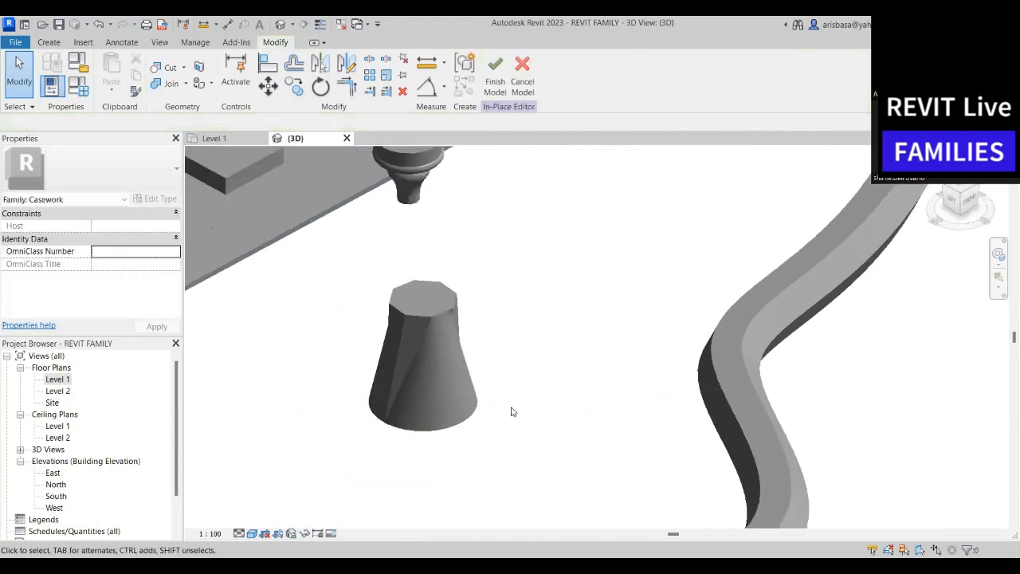
Check the stretched blend from other angles and finish its in-place Casework model
shift+middle_drag(512, 410, 431, 440)
scroll(505, 433, down, 2)
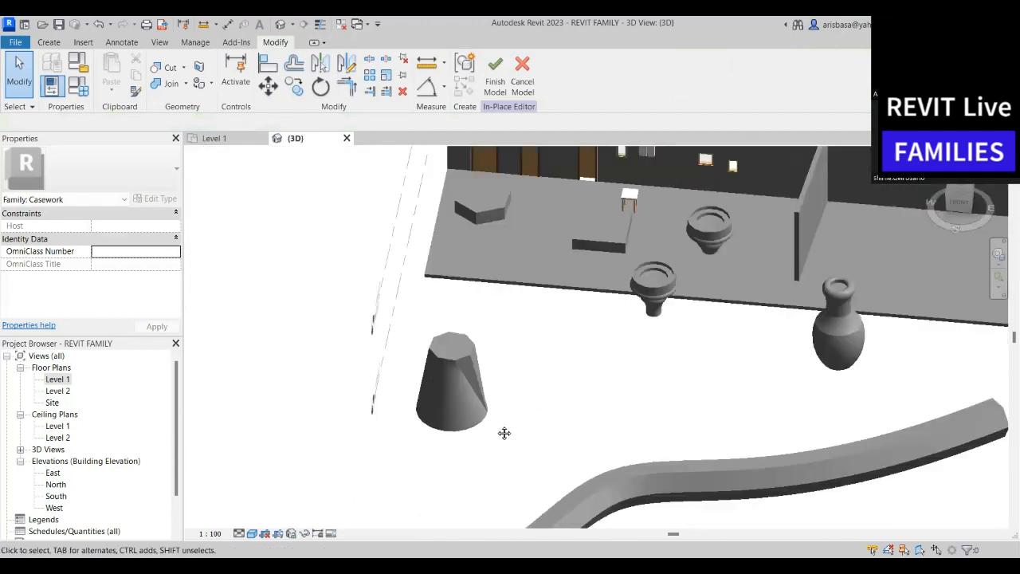
shift+middle_drag(506, 433, 411, 424)
click(496, 75)
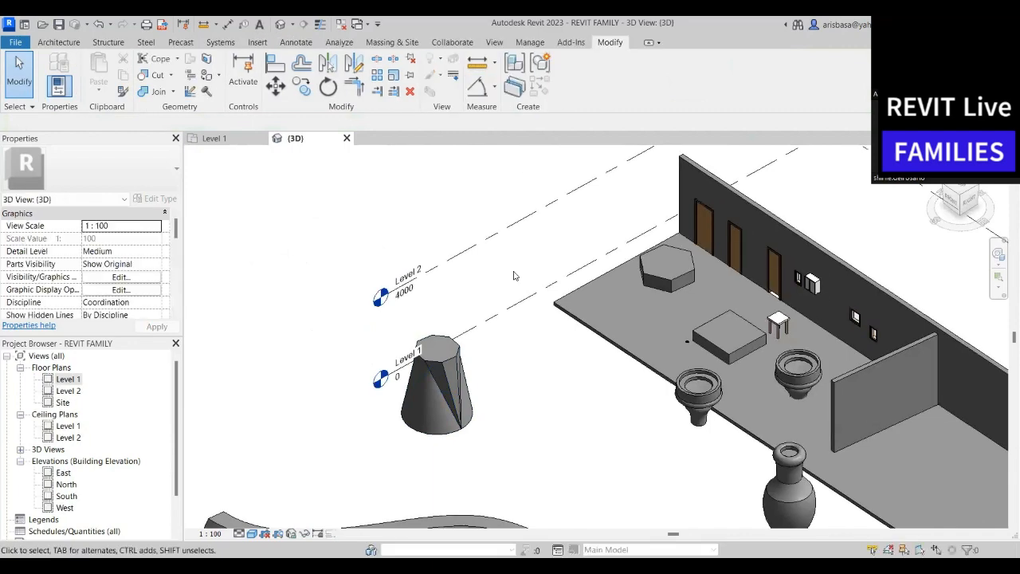
shift+middle_drag(478, 423, 415, 383)
Start another new in-place model in the Casework category for the swept form, accepting its default name
click(58, 41)
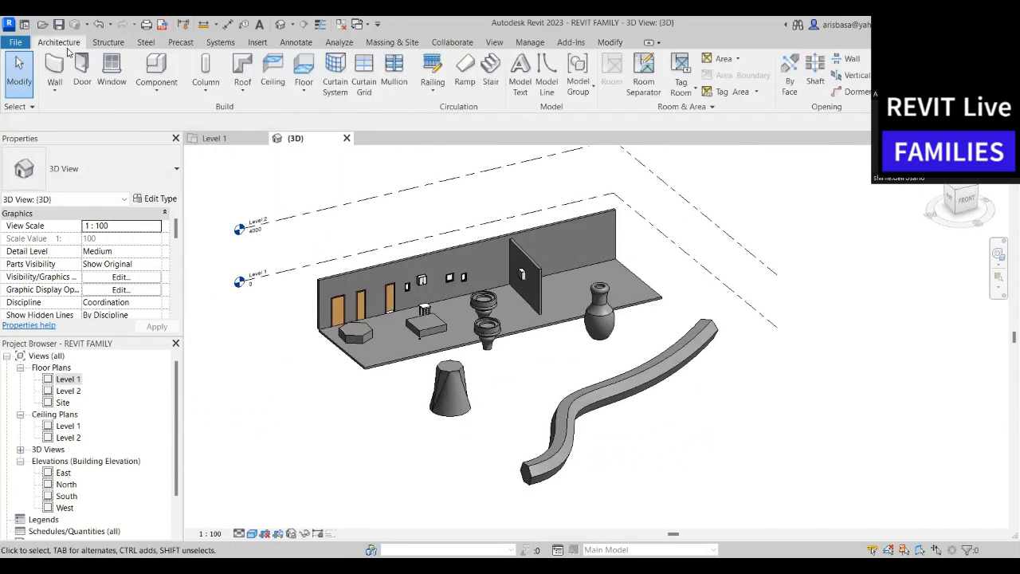
click(150, 85)
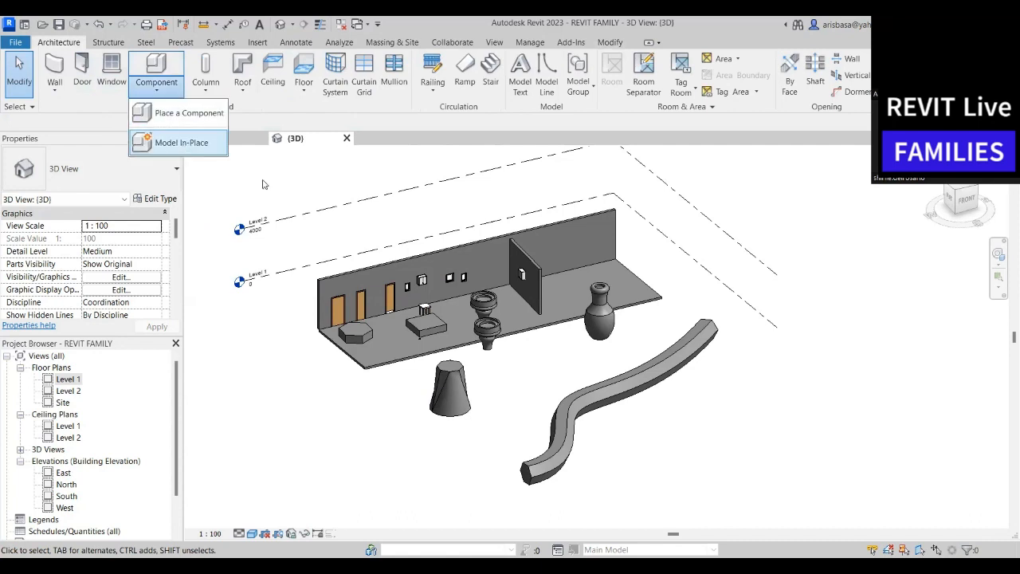
click(182, 143)
click(452, 219)
click(522, 437)
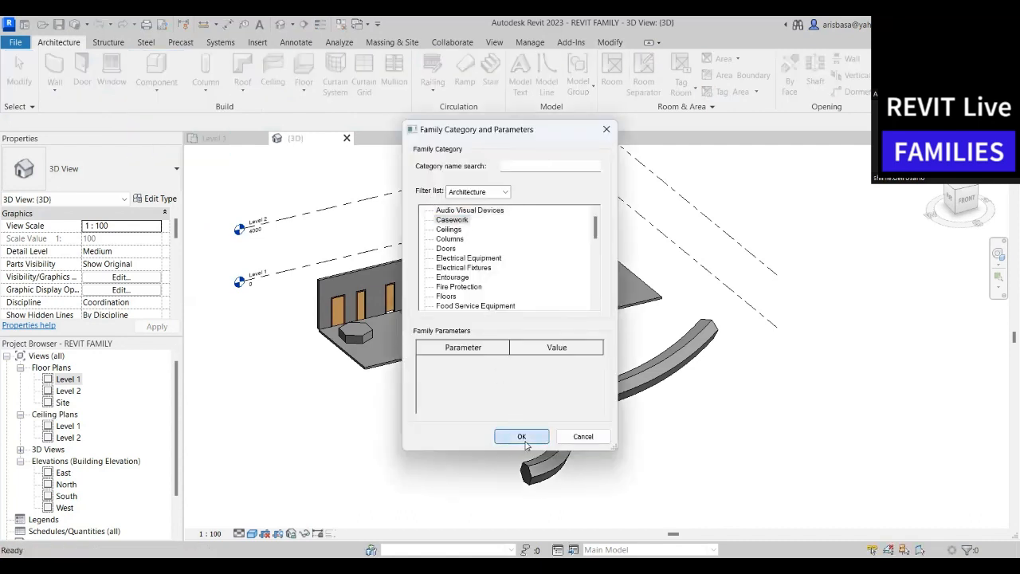
key(Return)
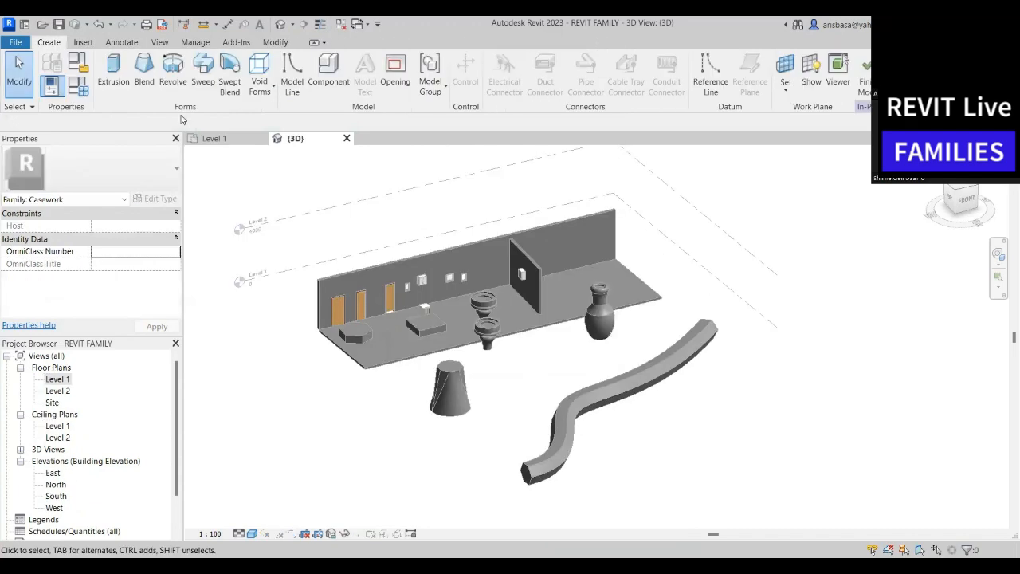
Start a Swept Blend and sketch its path as a single arc of about 12373 mm radius and 77° beside the hexagonal sweep
click(231, 90)
middle_drag(545, 349, 468, 330)
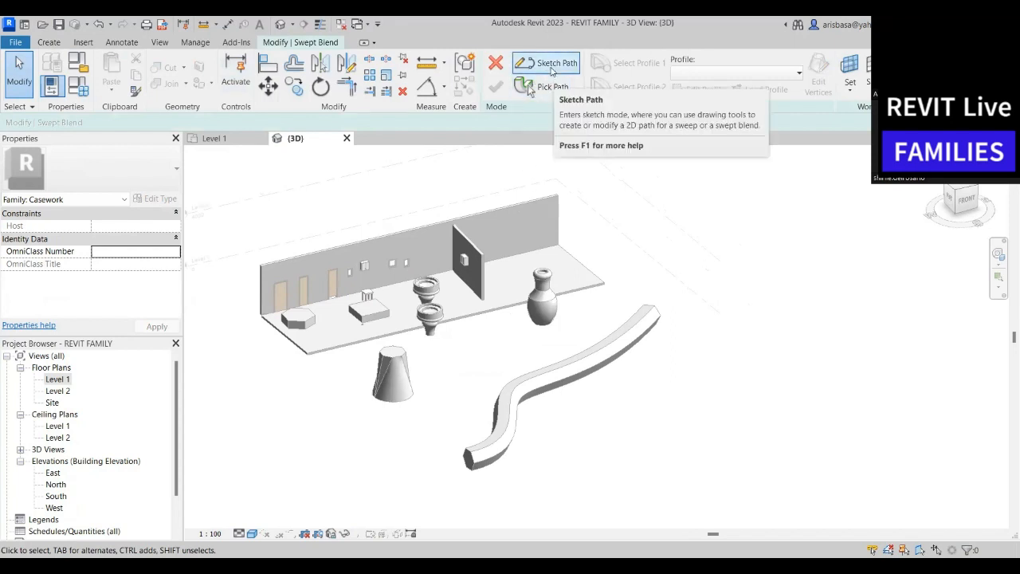
click(556, 71)
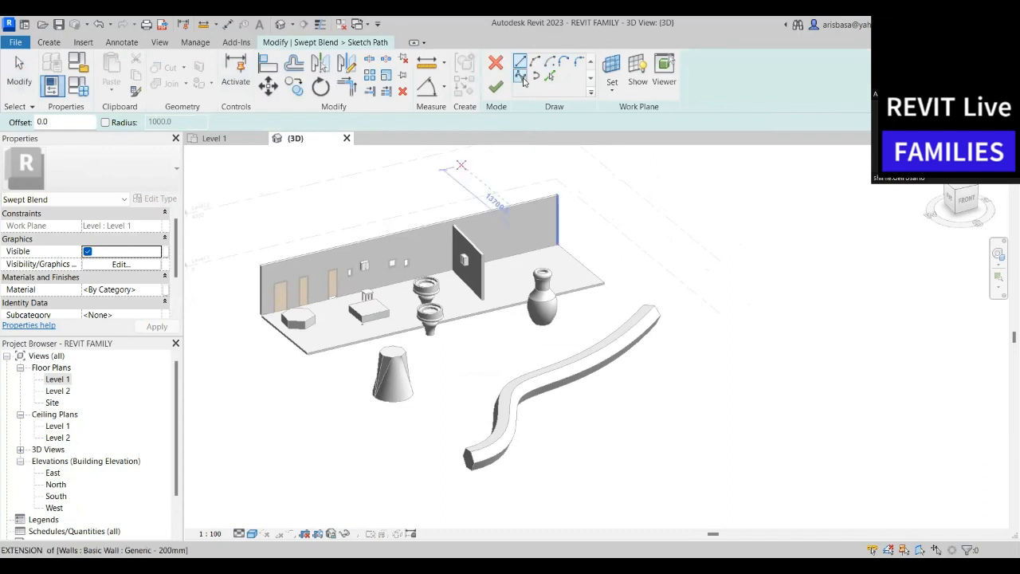
click(534, 61)
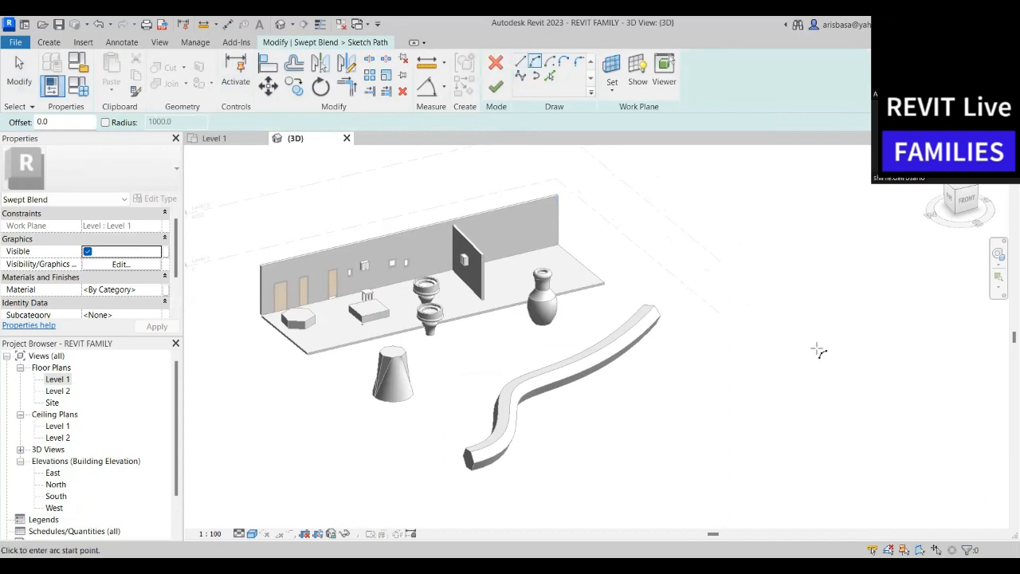
click(814, 341)
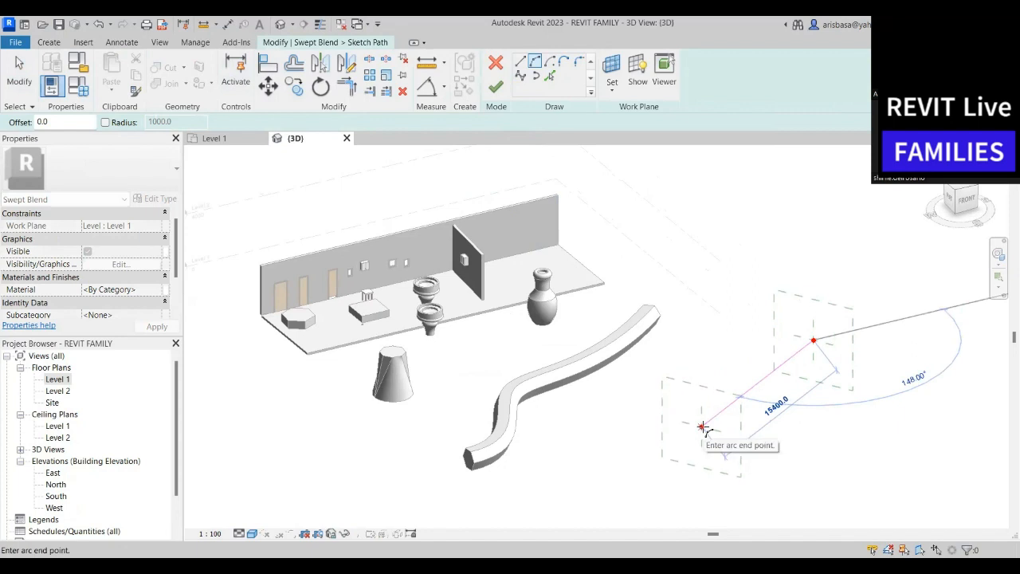
click(702, 426)
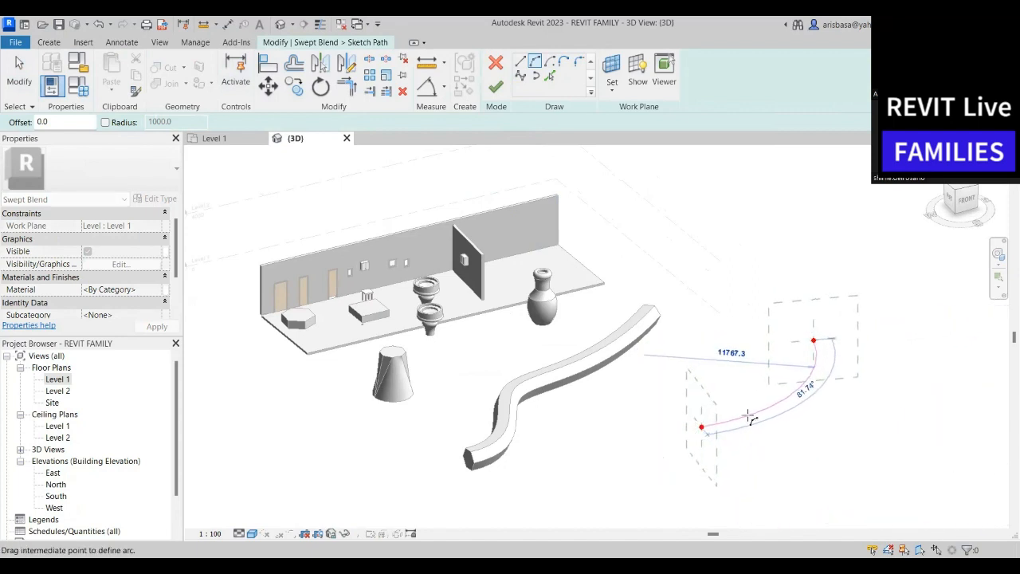
click(751, 415)
middle_drag(765, 447, 588, 375)
scroll(599, 367, up, 2)
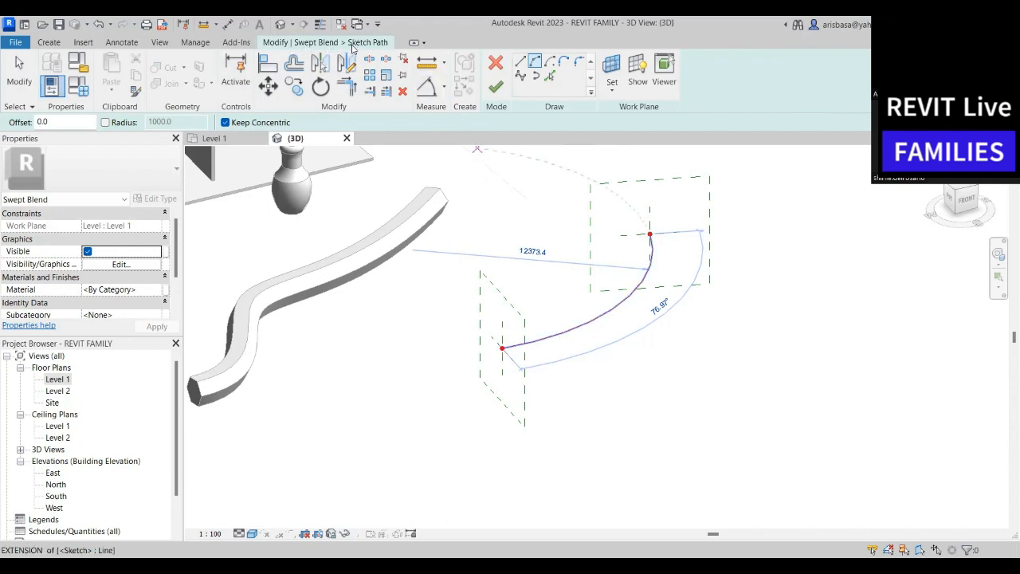
click(492, 90)
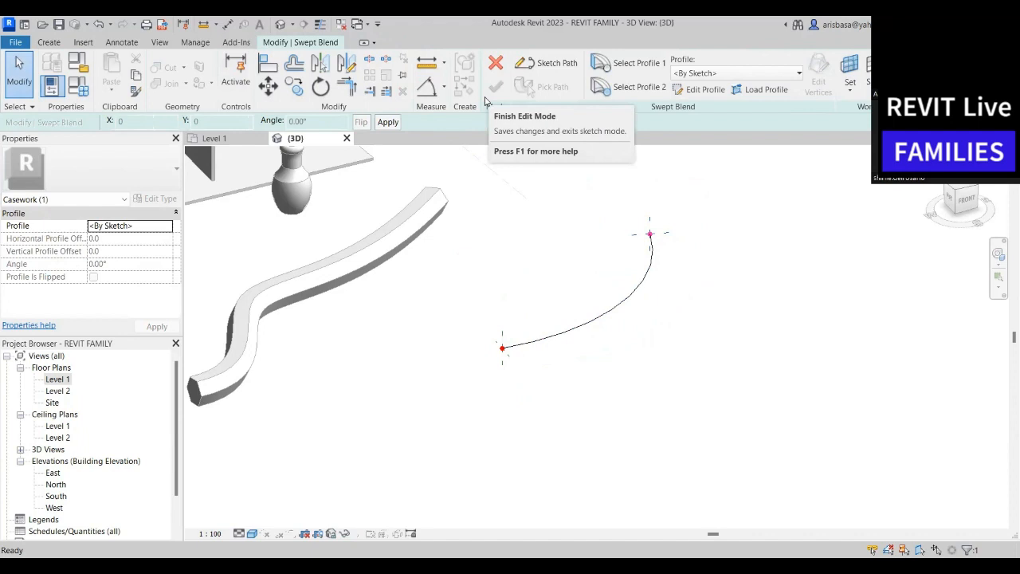
Edit the profile at the arc path's start point and sketch a circle of about 980 mm radius centred on that point
click(638, 88)
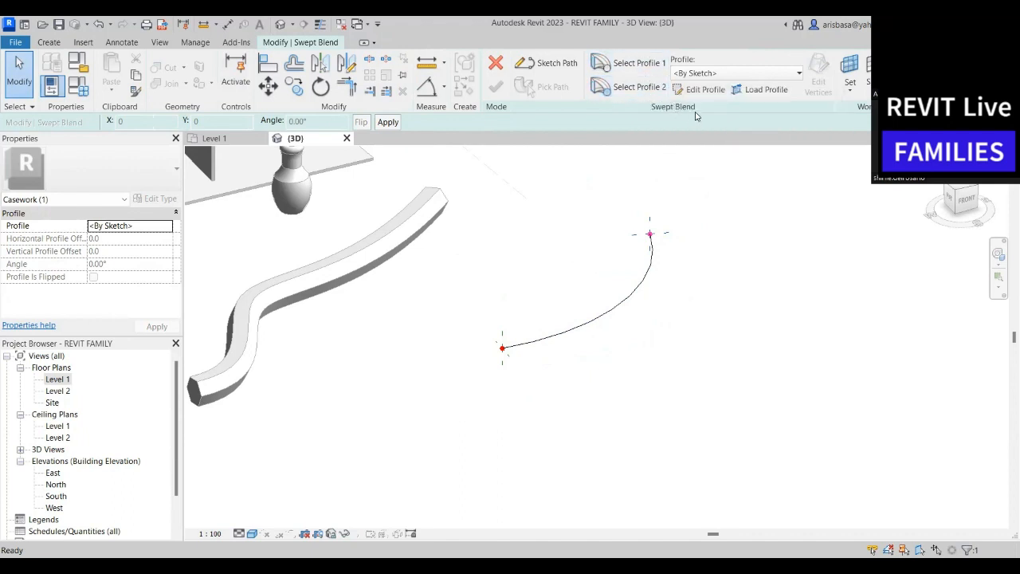
scroll(494, 379, up, 2)
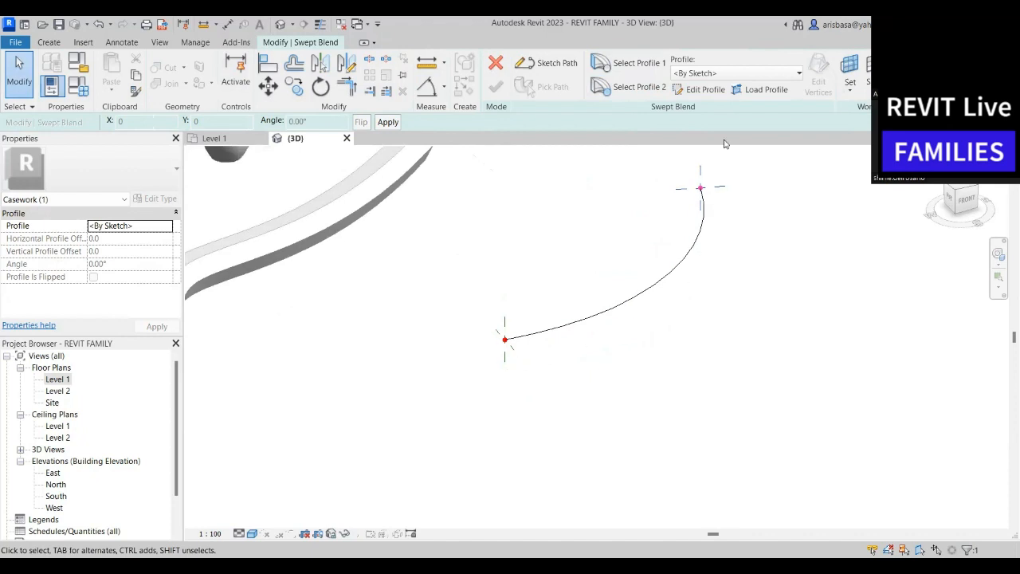
mouse_move(714, 196)
shift+middle_down()
mouse_move(669, 287)
mouse_move(667, 244)
shift+middle_up()
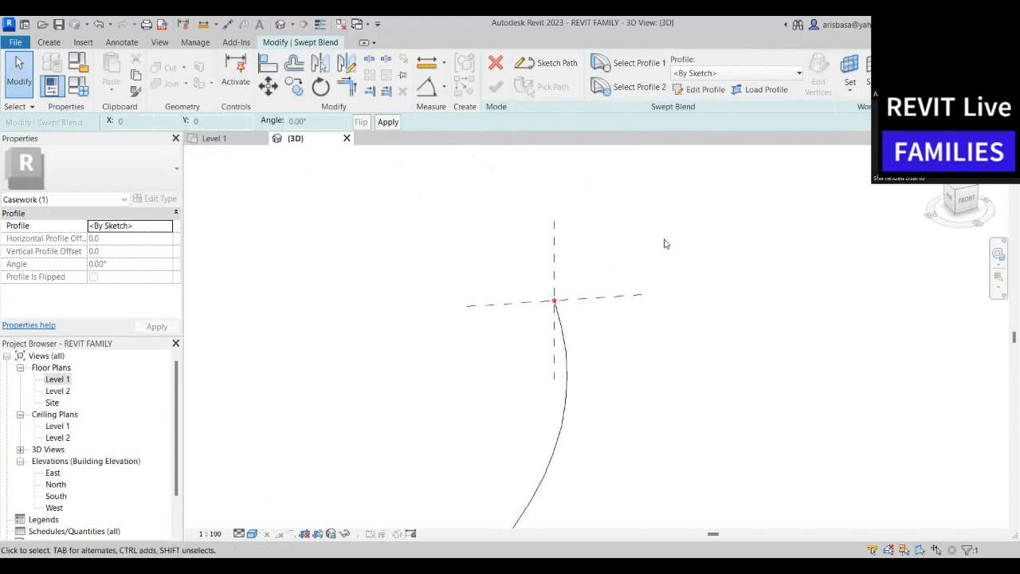
click(701, 91)
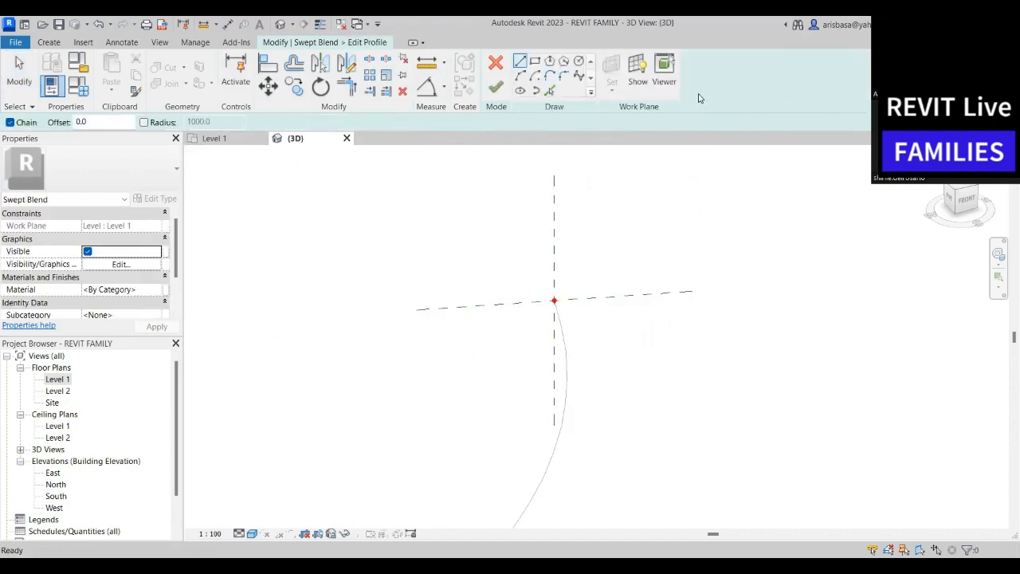
scroll(694, 171, down, 2)
scroll(635, 314, down, 3)
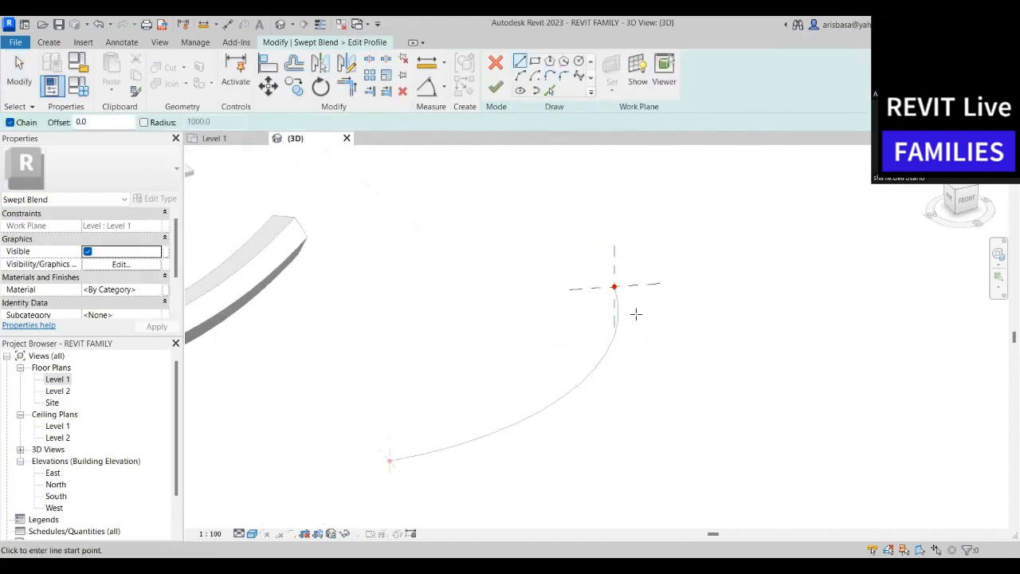
scroll(635, 314, up, 3)
middle_drag(629, 253, 647, 196)
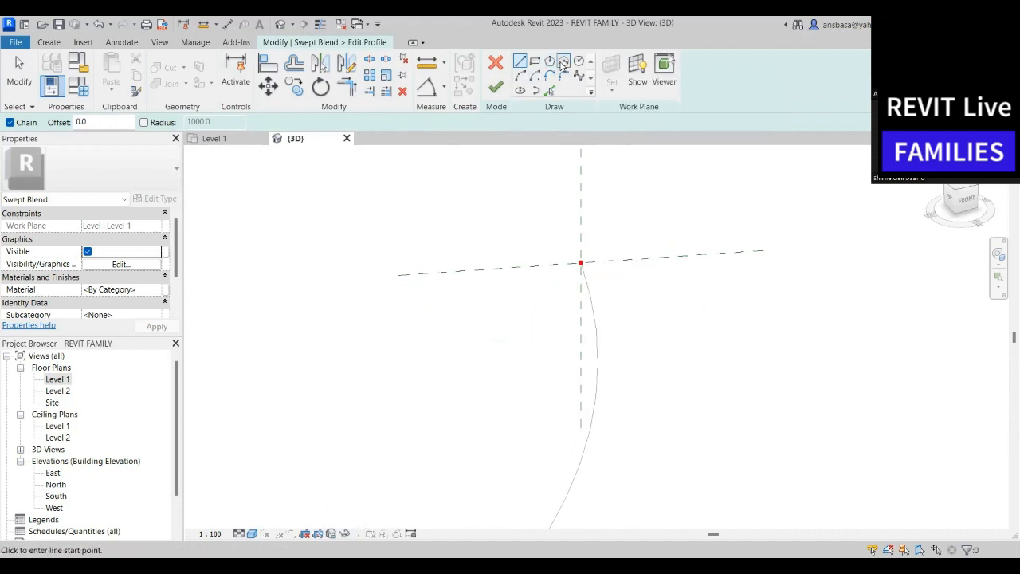
click(579, 62)
click(584, 264)
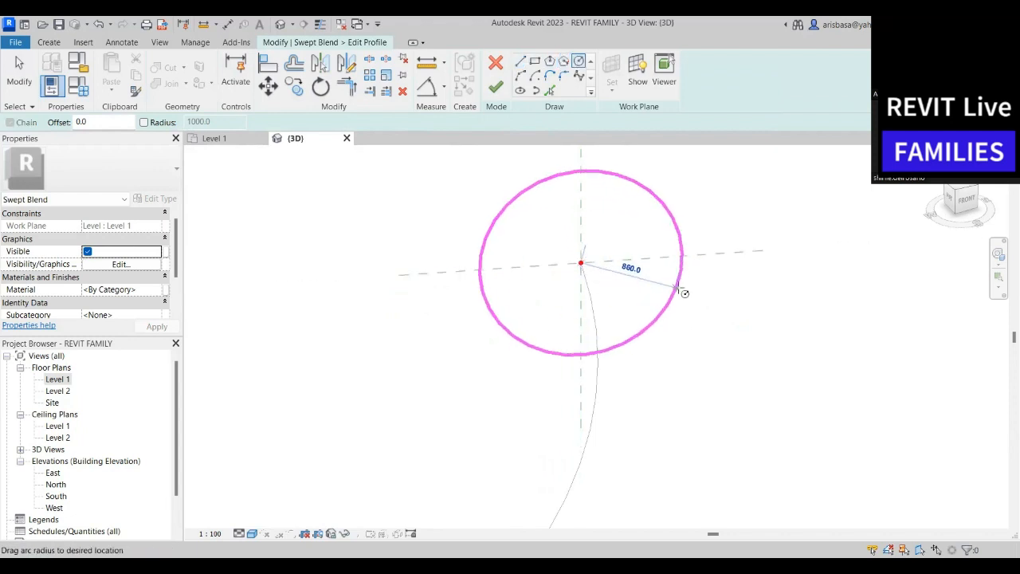
click(695, 290)
scroll(622, 311, down, 2)
scroll(630, 299, down, 3)
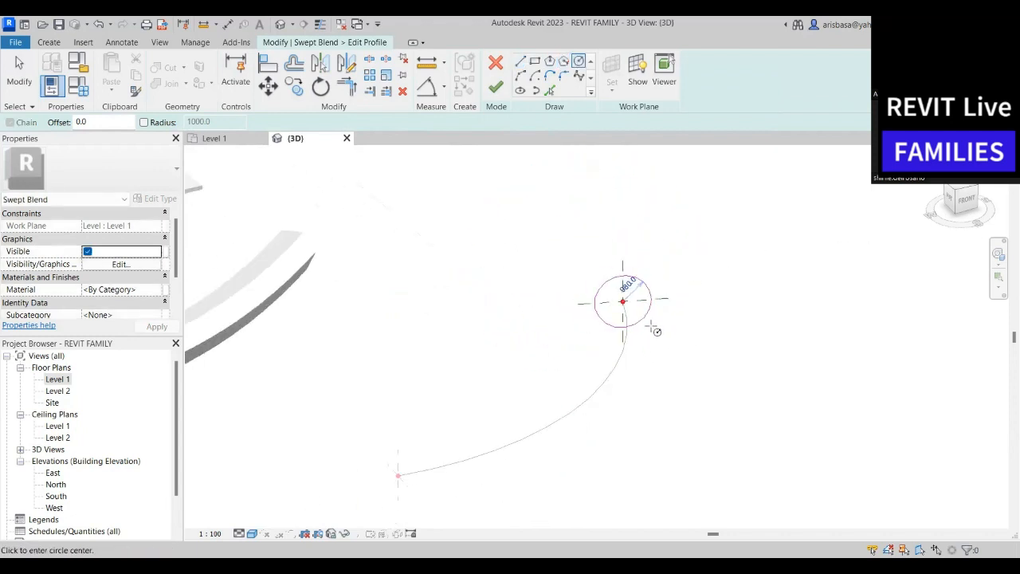
middle_drag(659, 342, 674, 284)
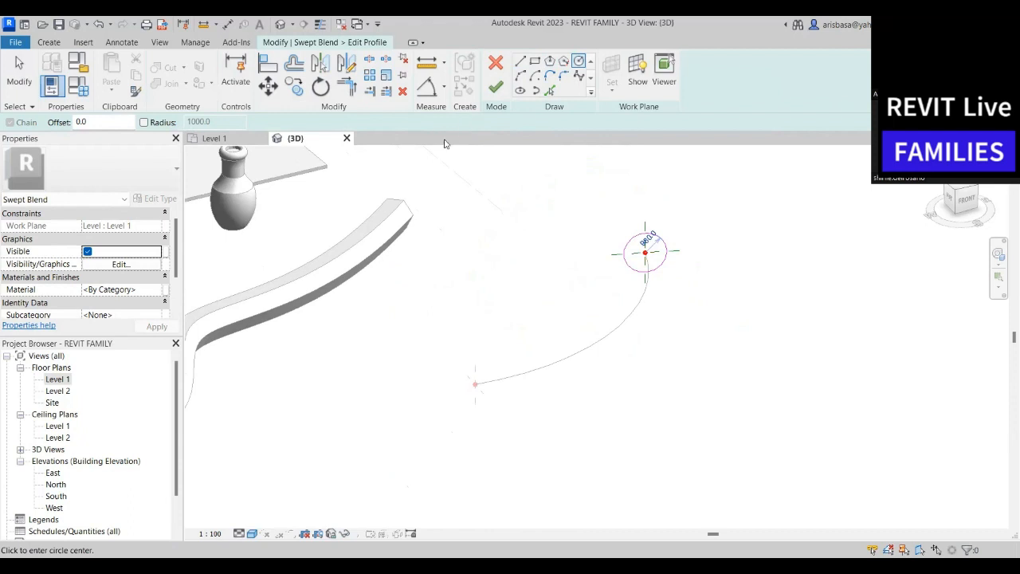
Finish the circular profile and complete a second profile at the arc's other end: a centred ellipse with semi-axes of about 3000 and 700 mm
click(495, 88)
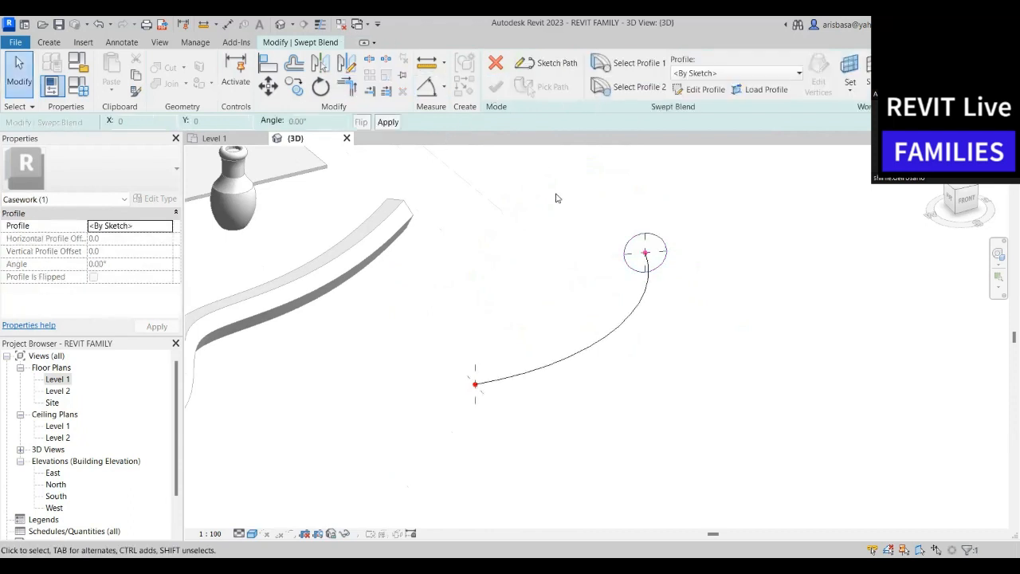
click(629, 92)
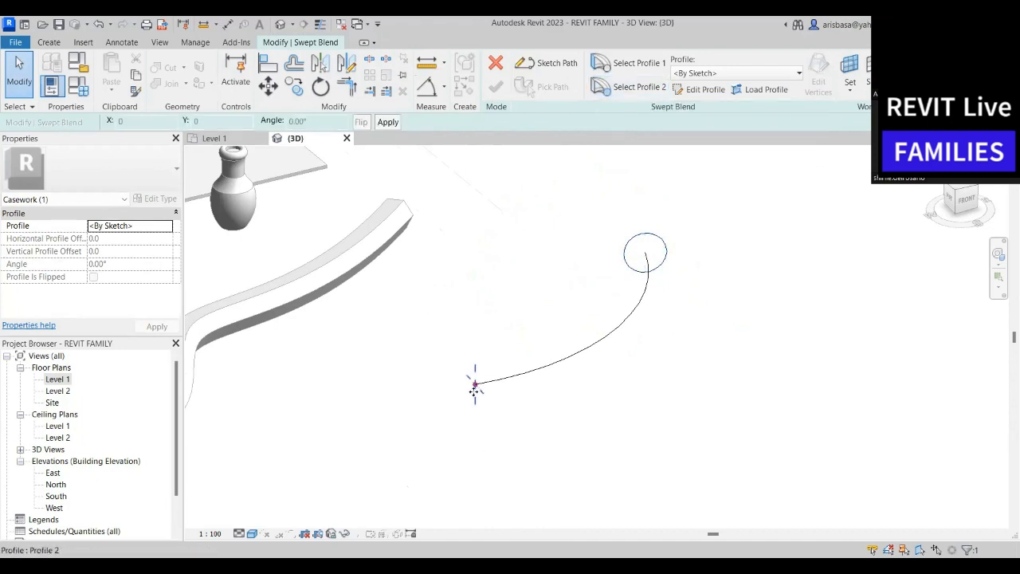
click(699, 90)
scroll(475, 388, up, 2)
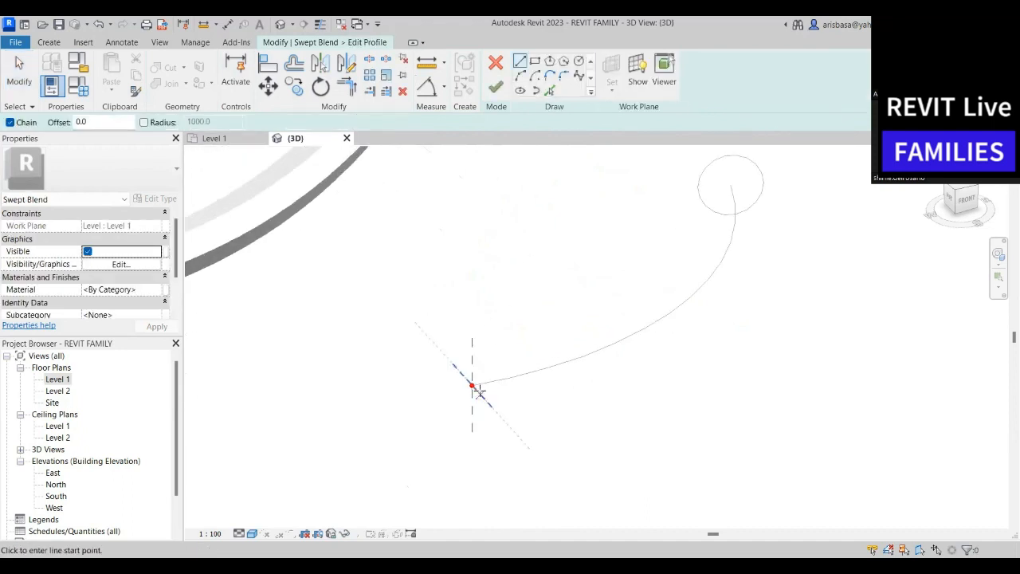
scroll(490, 406, up, 1)
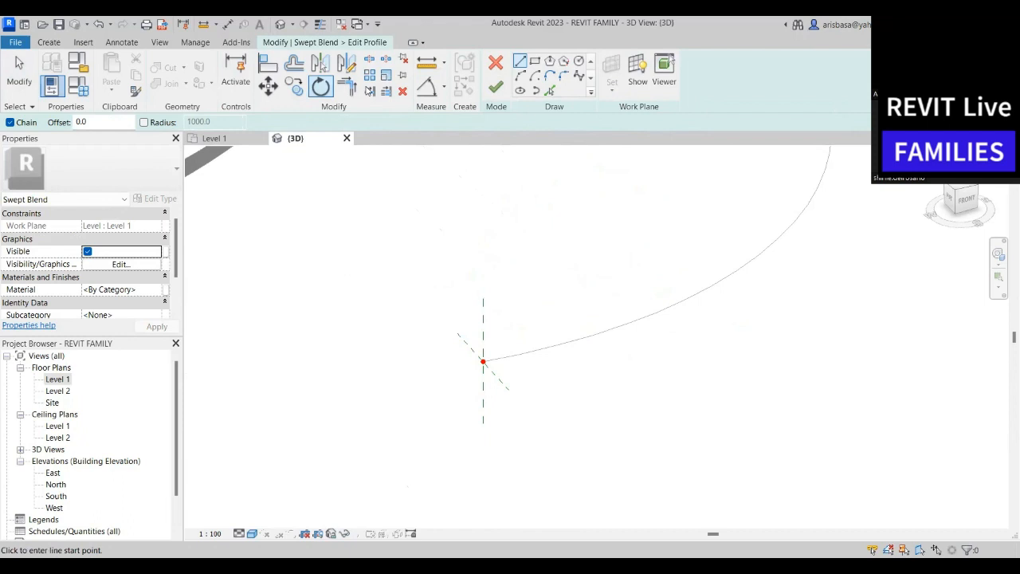
click(520, 90)
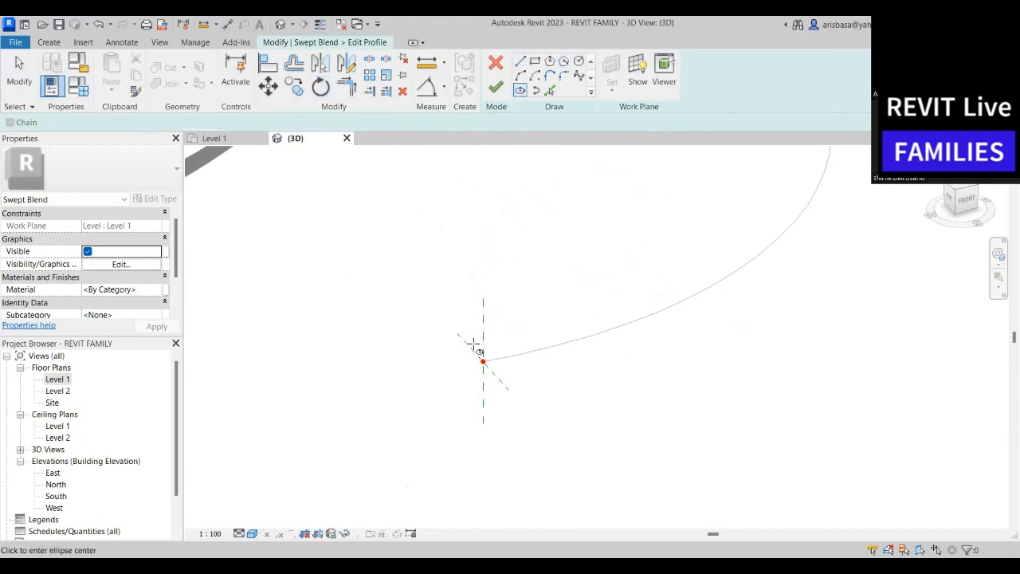
click(483, 361)
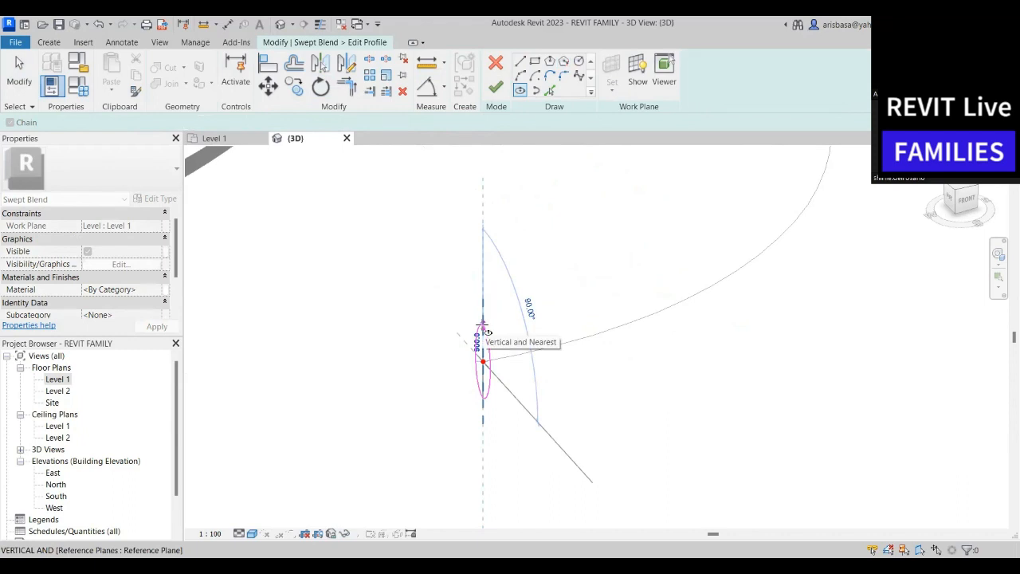
click(483, 327)
click(532, 383)
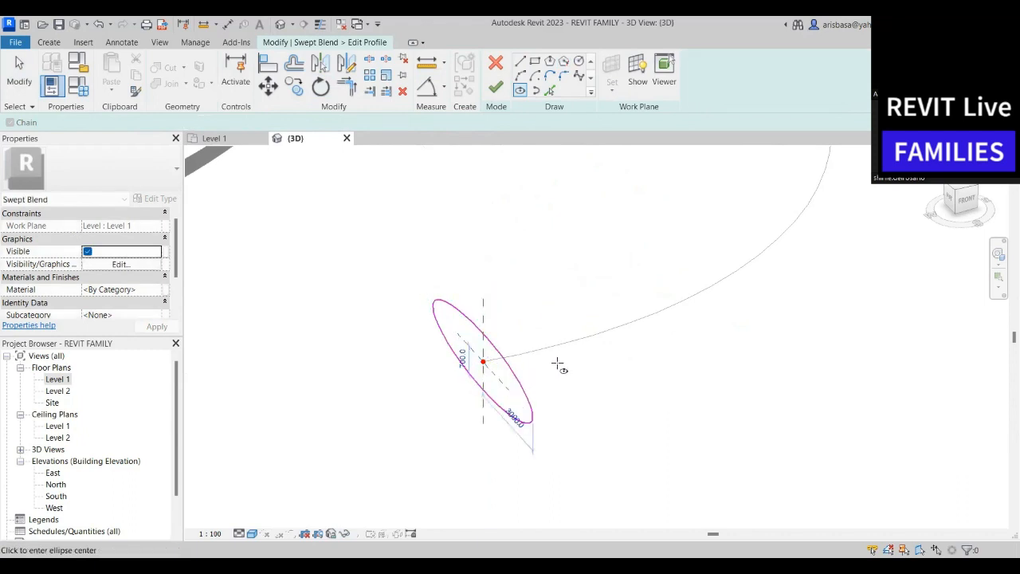
scroll(558, 365, down, 4)
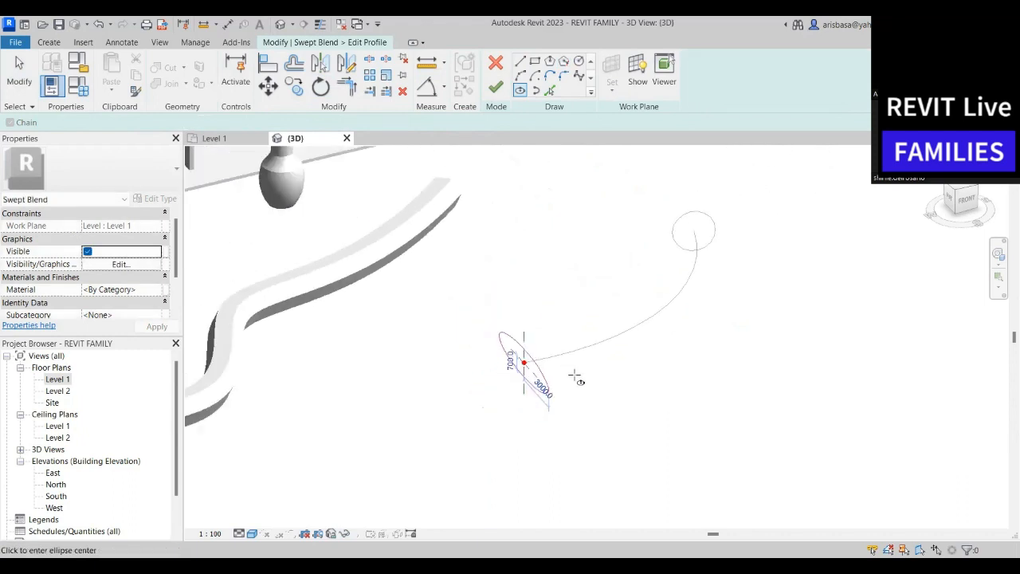
click(498, 90)
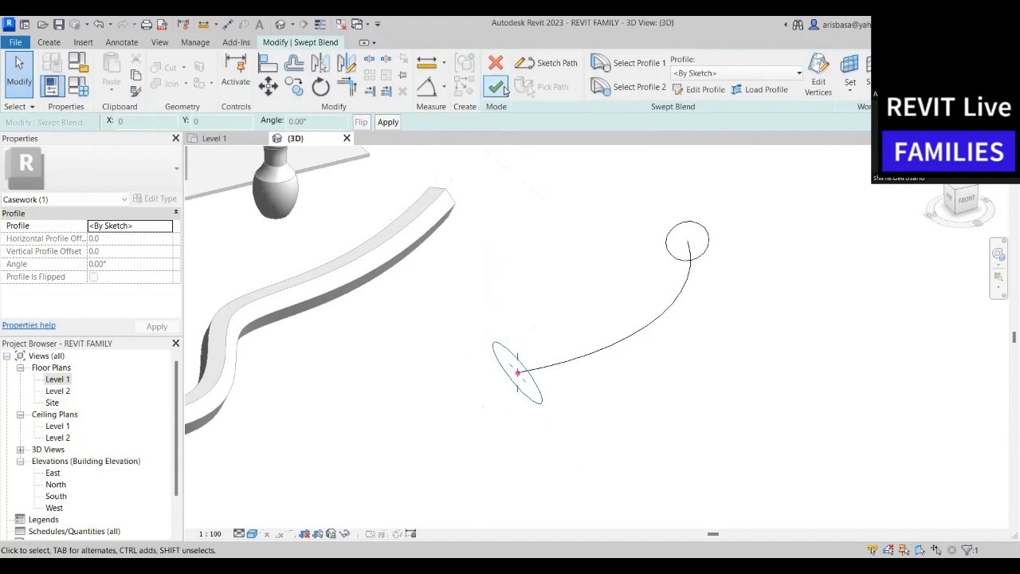
Finish the horn-shaped swept blend and complete its in-place casework model
click(501, 90)
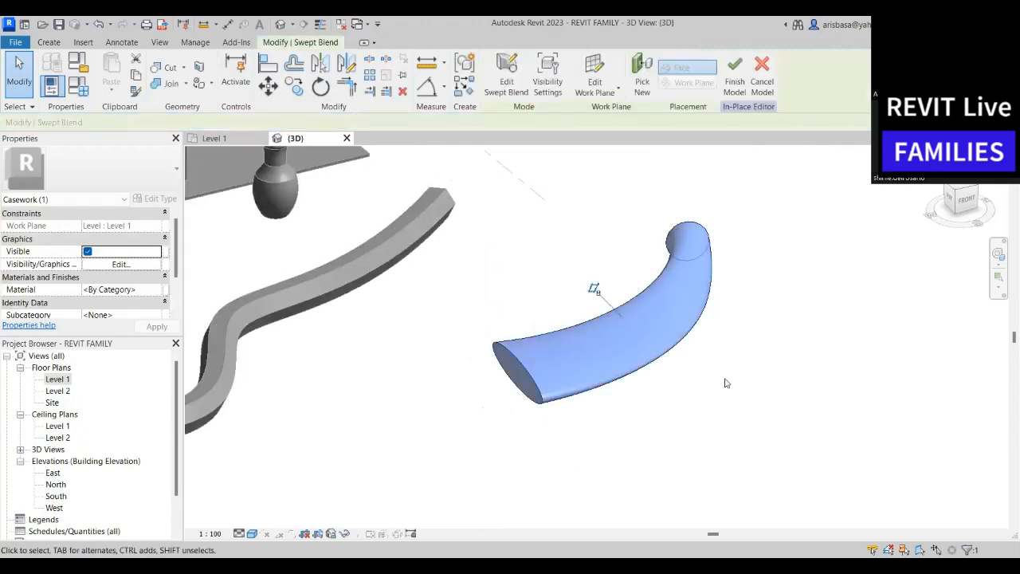
shift+middle_drag(709, 408, 715, 372)
click(735, 80)
scroll(685, 423, down, 2)
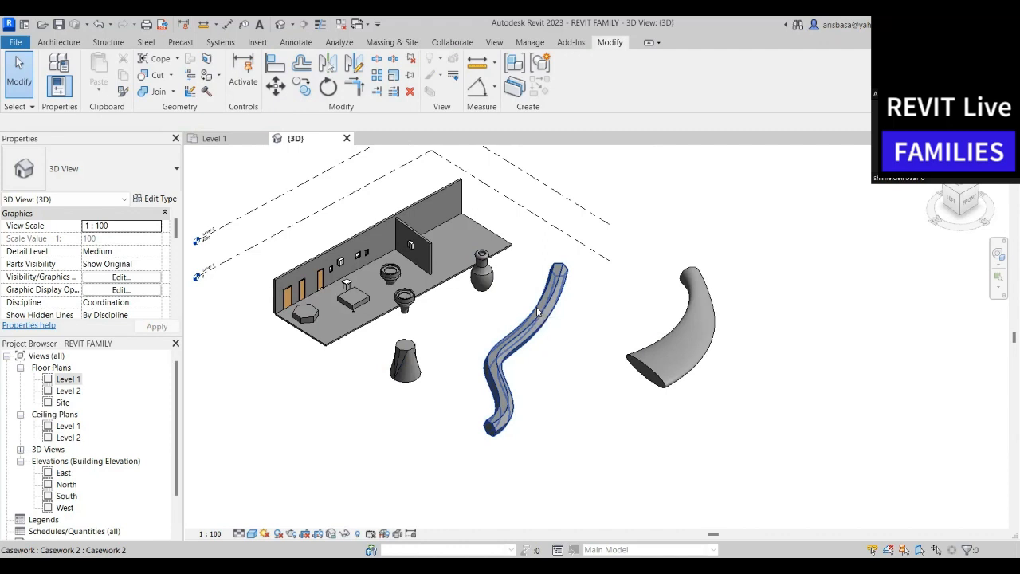
middle_drag(604, 345, 570, 366)
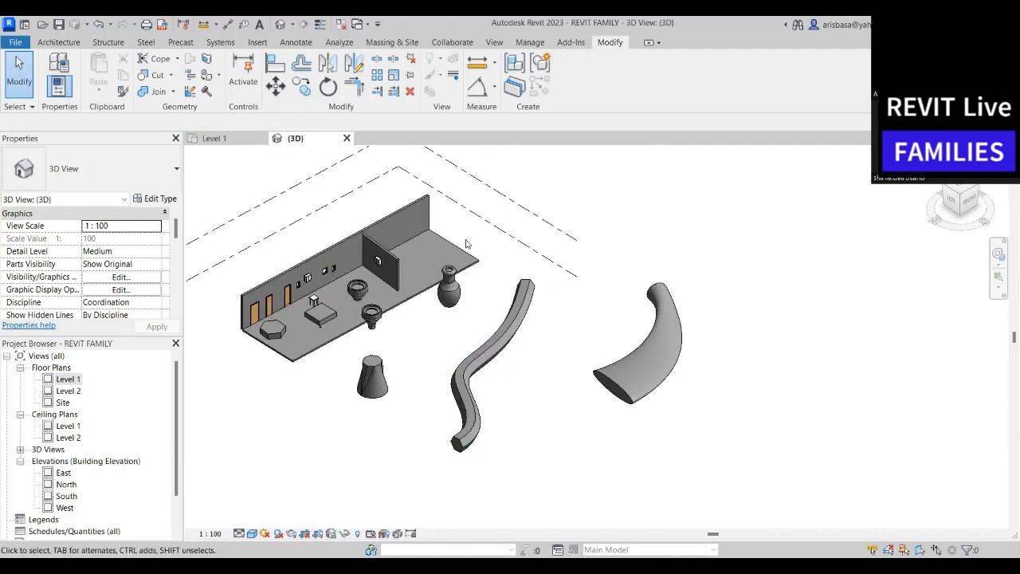
Start a new in-place model in the Casework category with the name Casework 5
click(57, 42)
click(156, 89)
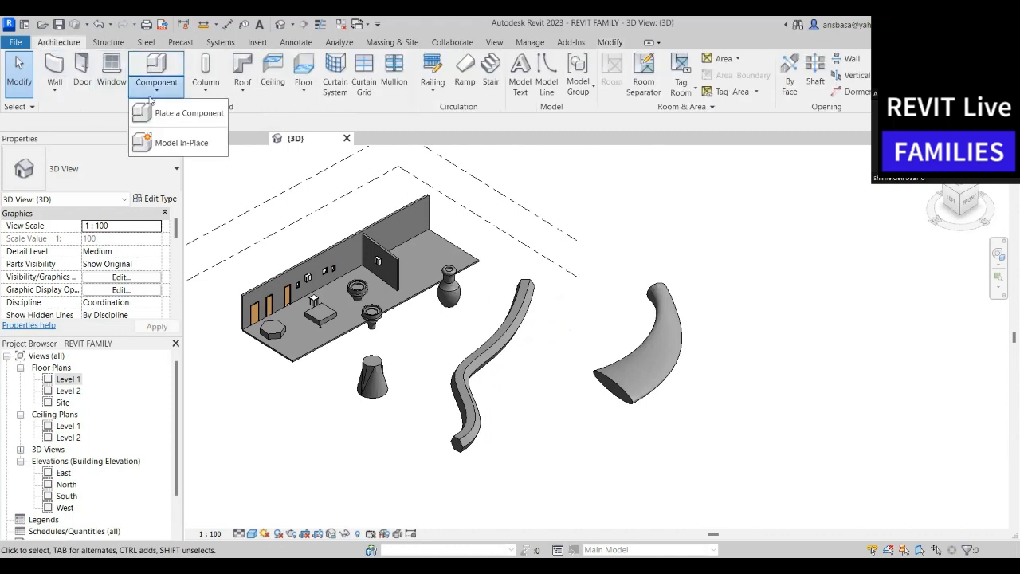
click(188, 145)
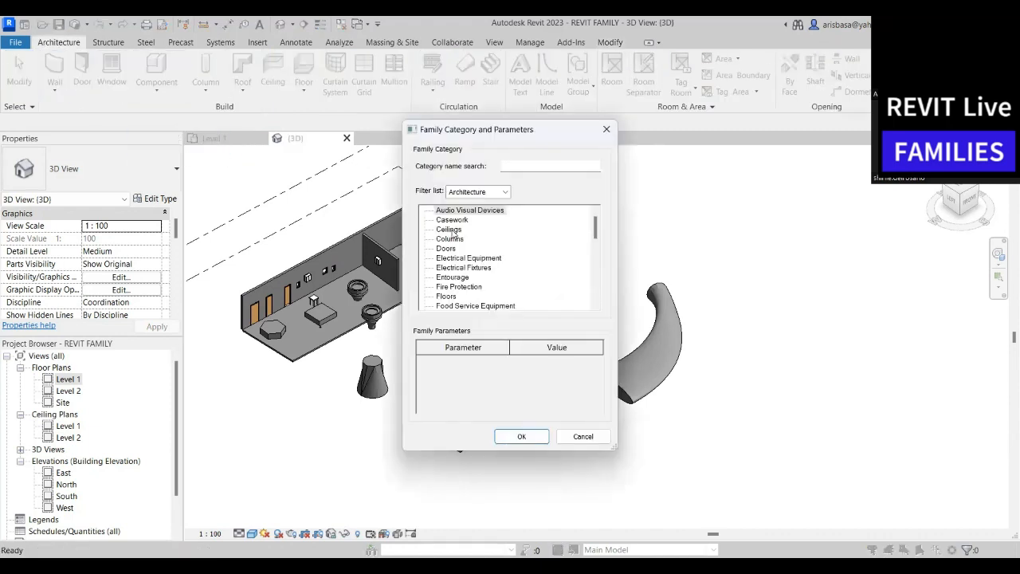
click(455, 221)
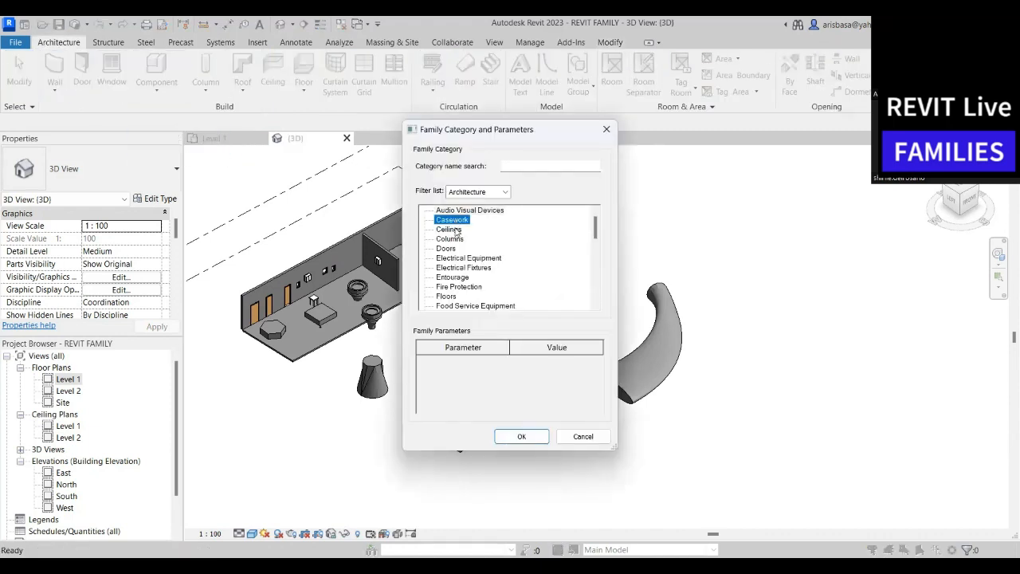
click(525, 441)
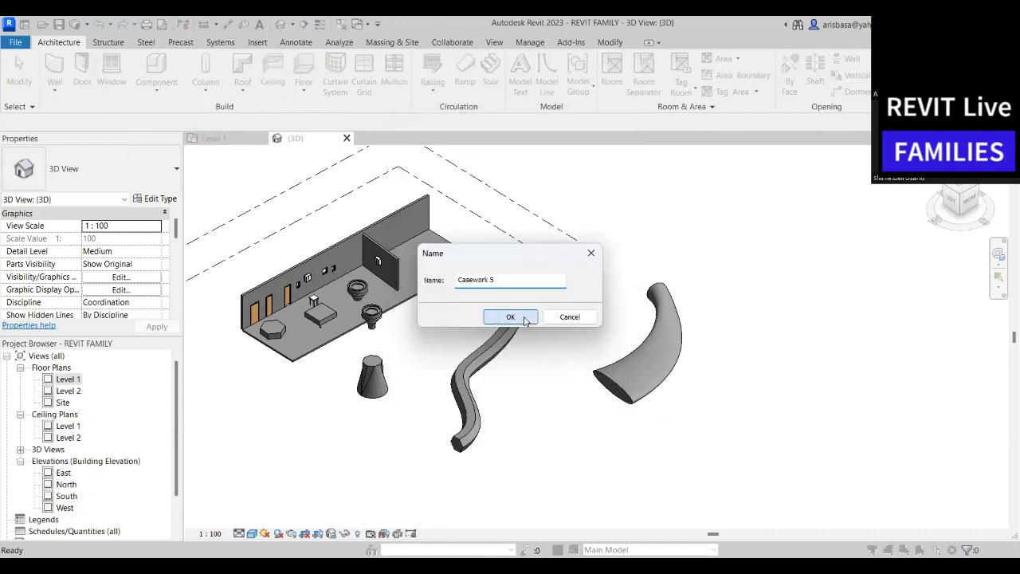
click(522, 318)
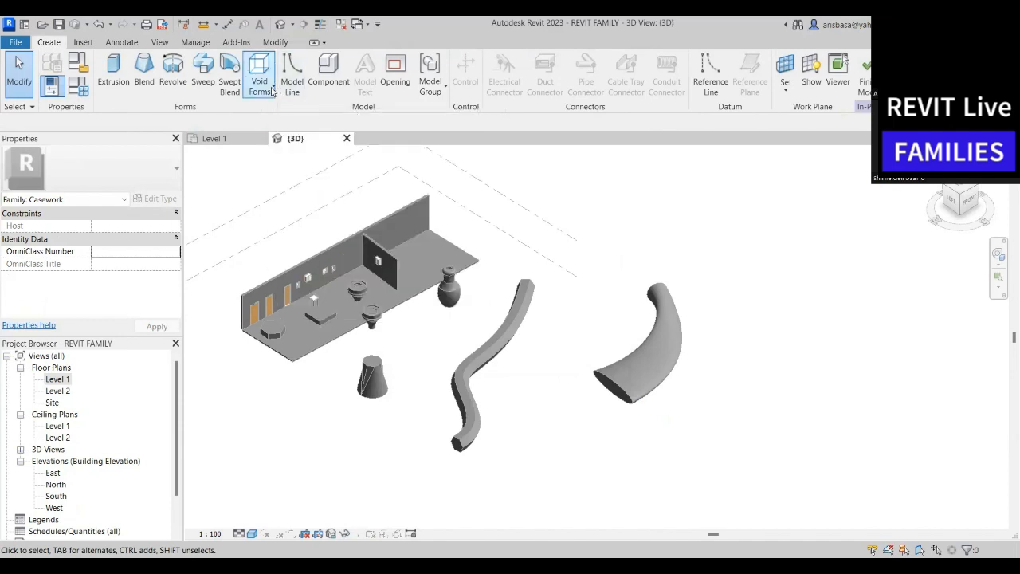
click(264, 87)
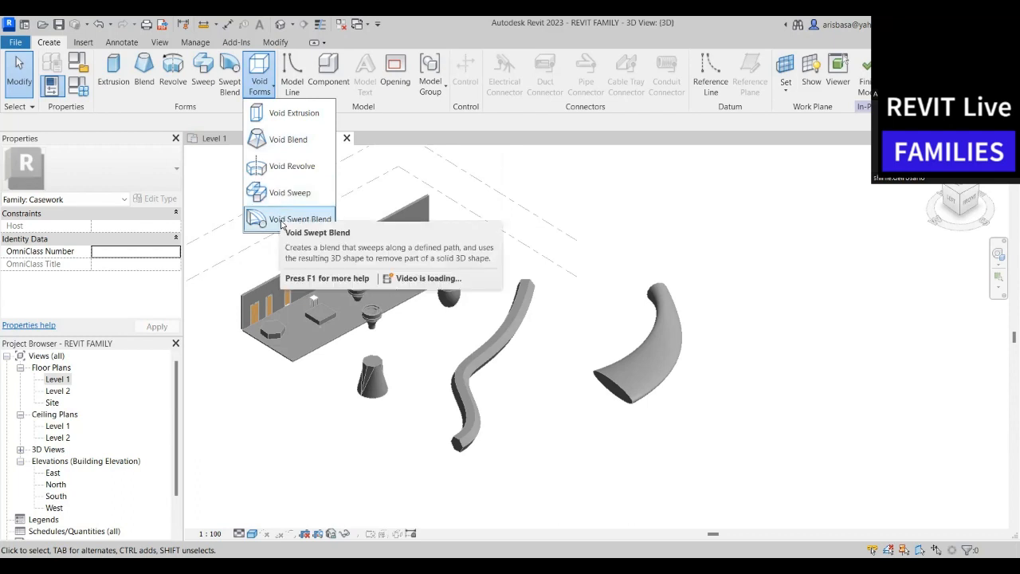
click(522, 201)
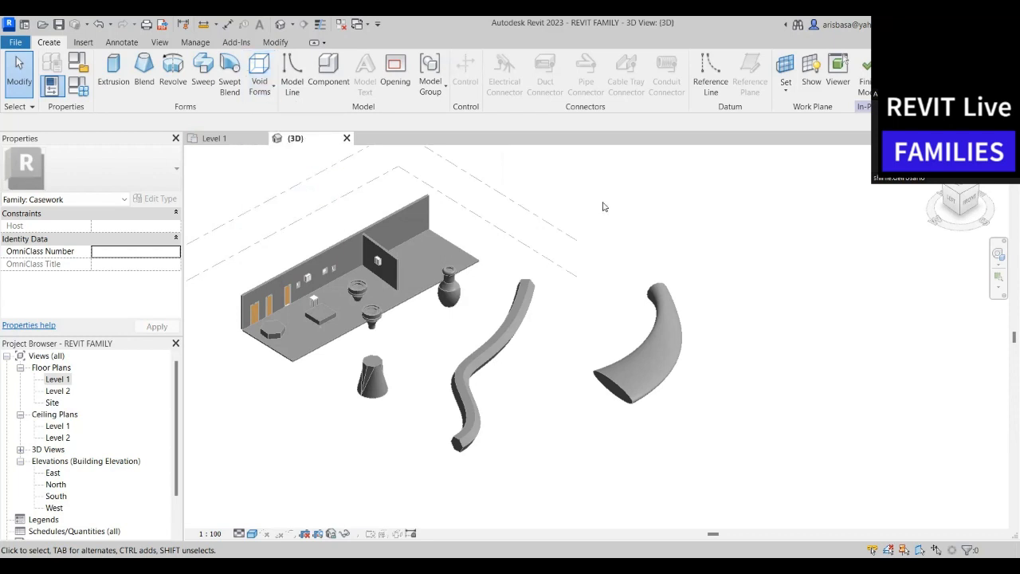
Create a void extrusion from two circles on the Level 1 work plane near the horn's wide end, the smaller about 700 mm in radius
shift+middle_drag(602, 314, 574, 337)
scroll(574, 337, up, 2)
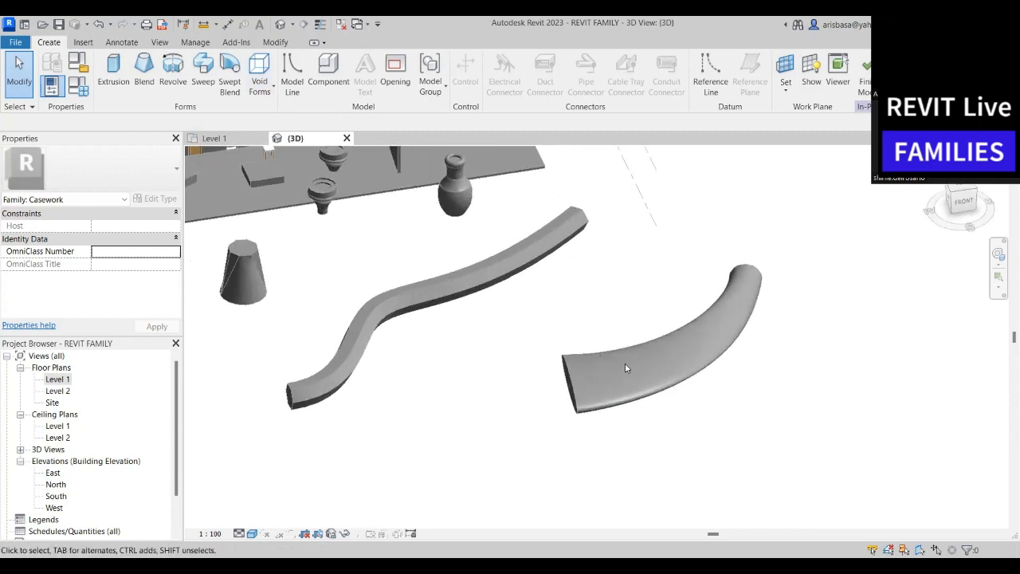
middle_drag(599, 303, 468, 284)
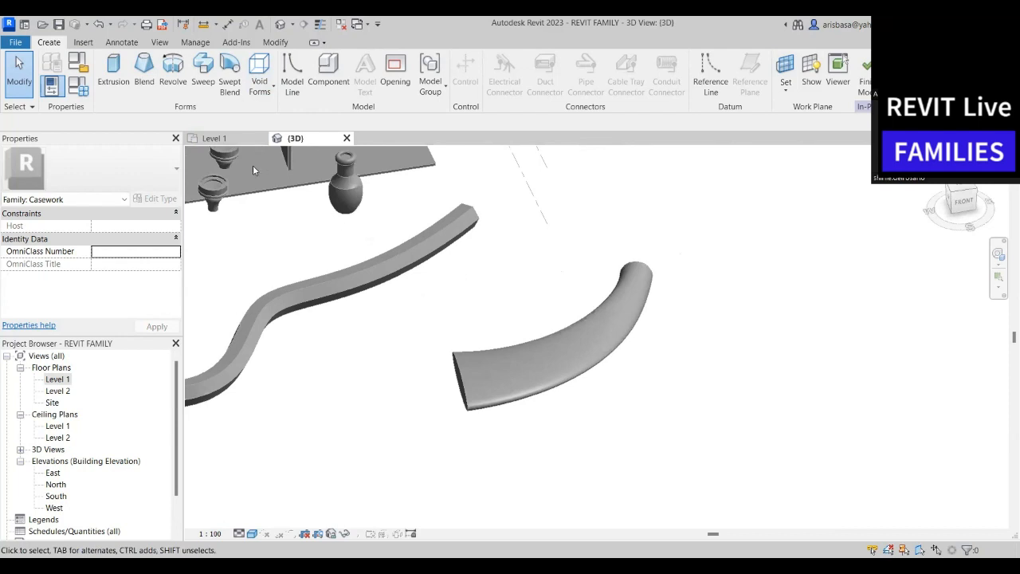
click(259, 80)
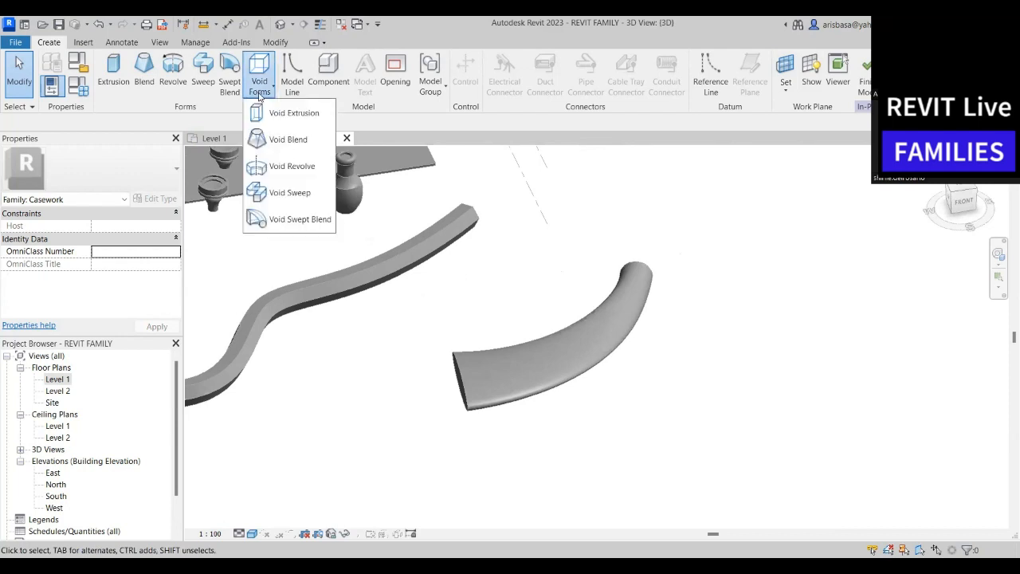
click(273, 117)
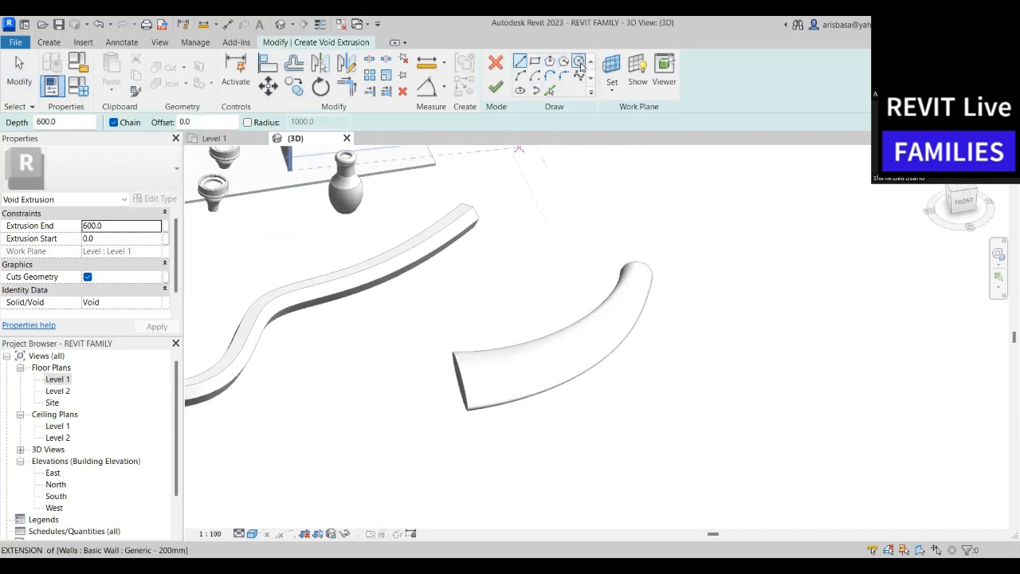
click(580, 63)
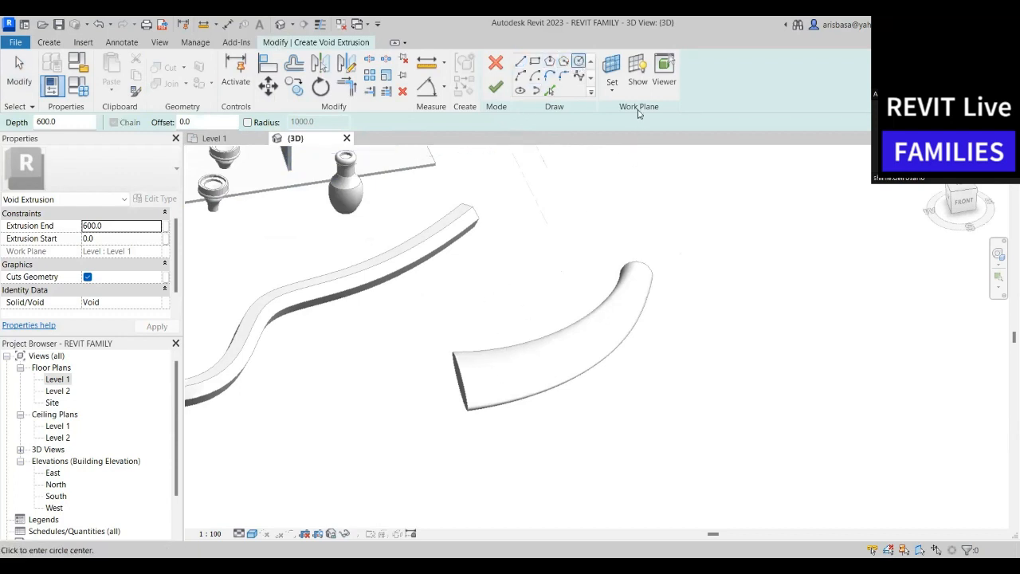
click(637, 72)
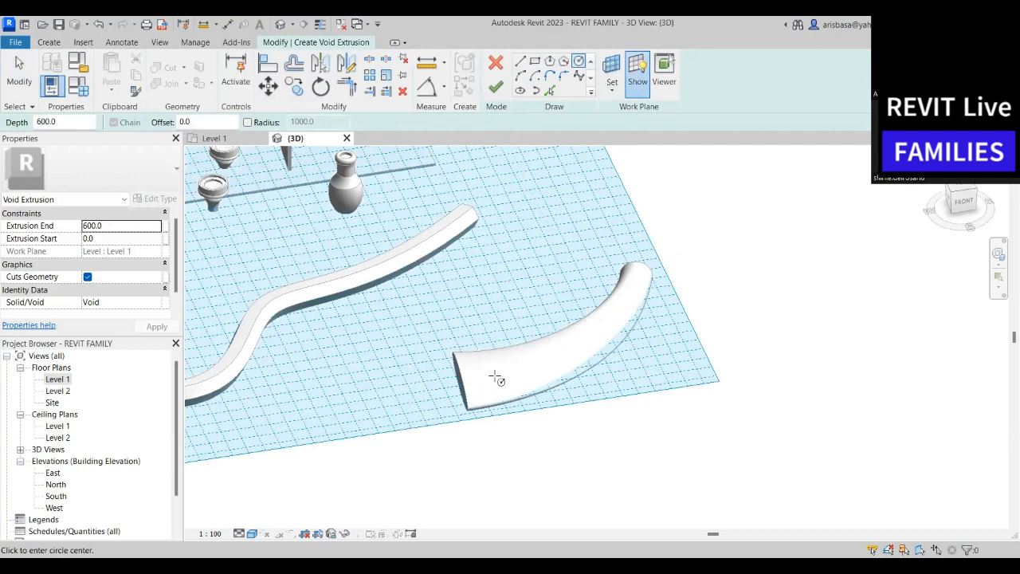
click(490, 377)
click(505, 379)
click(535, 365)
click(544, 366)
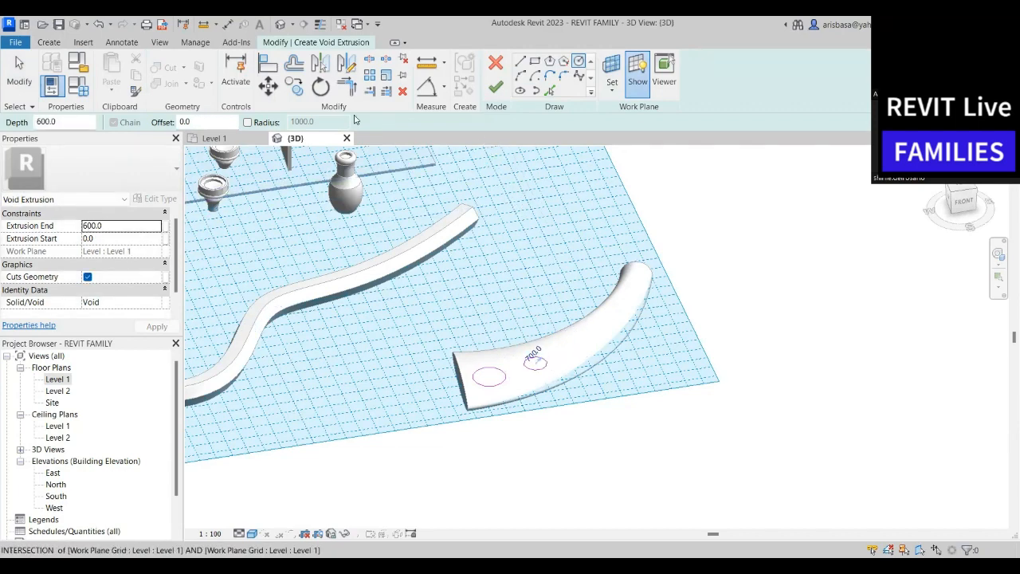
click(496, 86)
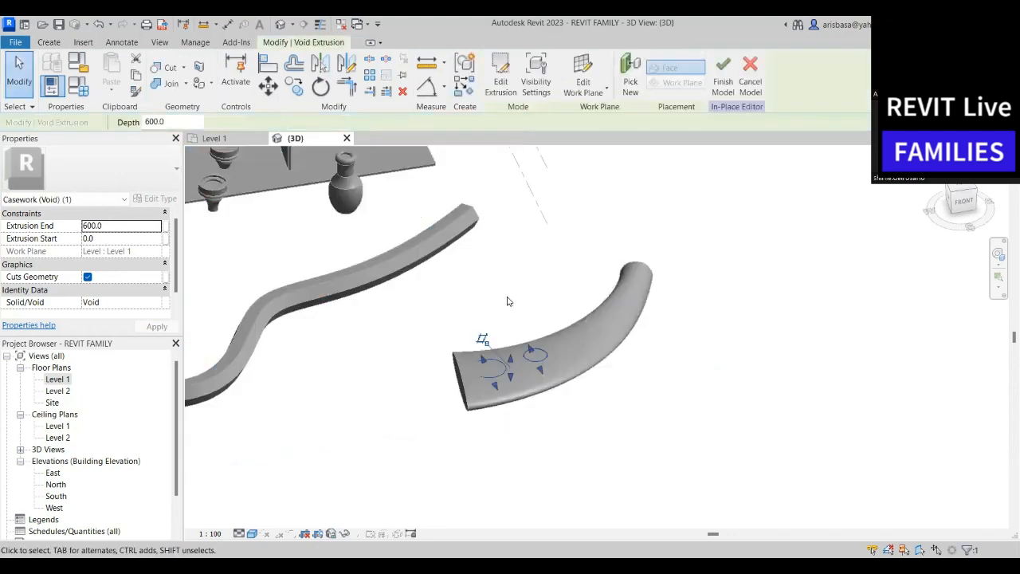
Stretch the two void cylinders through the horn, to an extrusion end of 4000 and an extrusion start of about -3125
drag(512, 360, 516, 313)
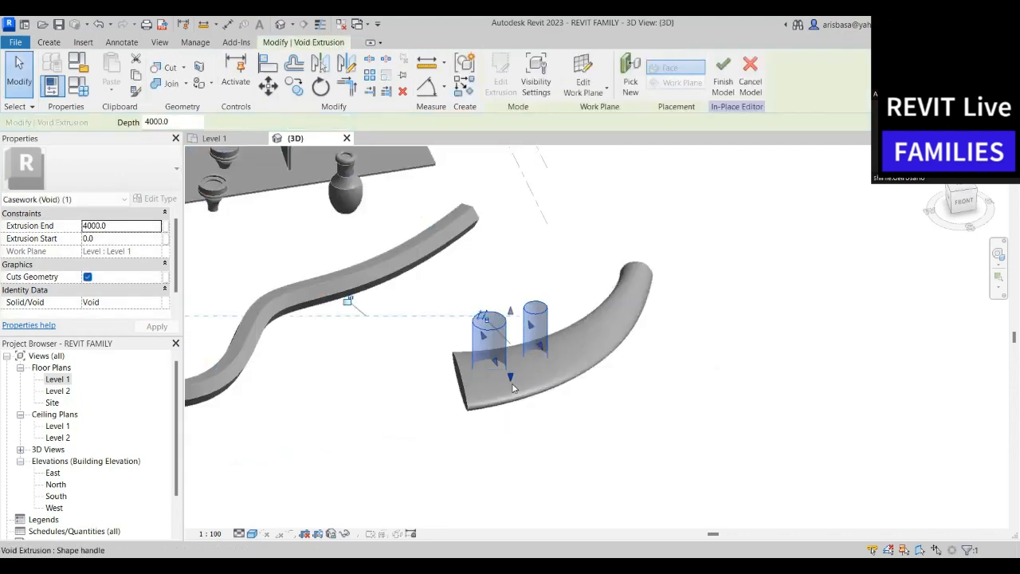
drag(513, 383, 514, 435)
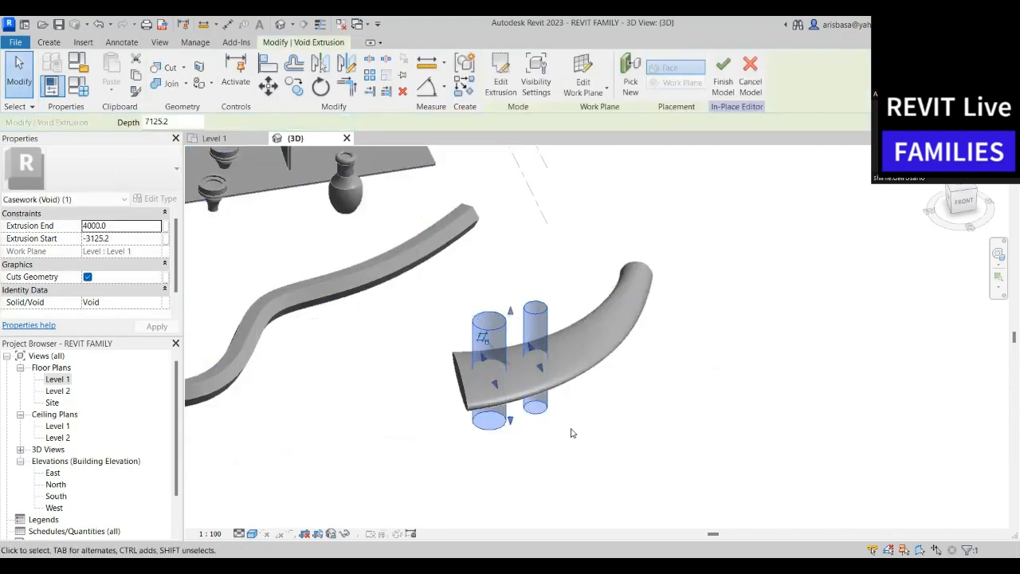
scroll(562, 443, down, 1)
shift+middle_drag(565, 449, 597, 417)
scroll(598, 411, up, 1)
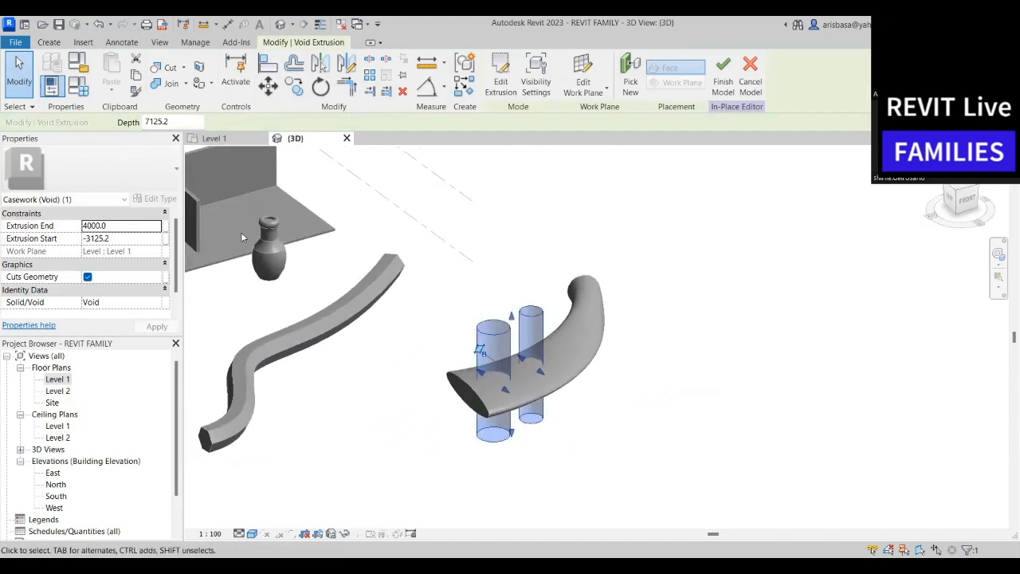
Try to cut the horn with the void cylinders and finish the model, and quit the in-place family, discarding its changes
click(167, 72)
shift+middle_drag(603, 417, 569, 264)
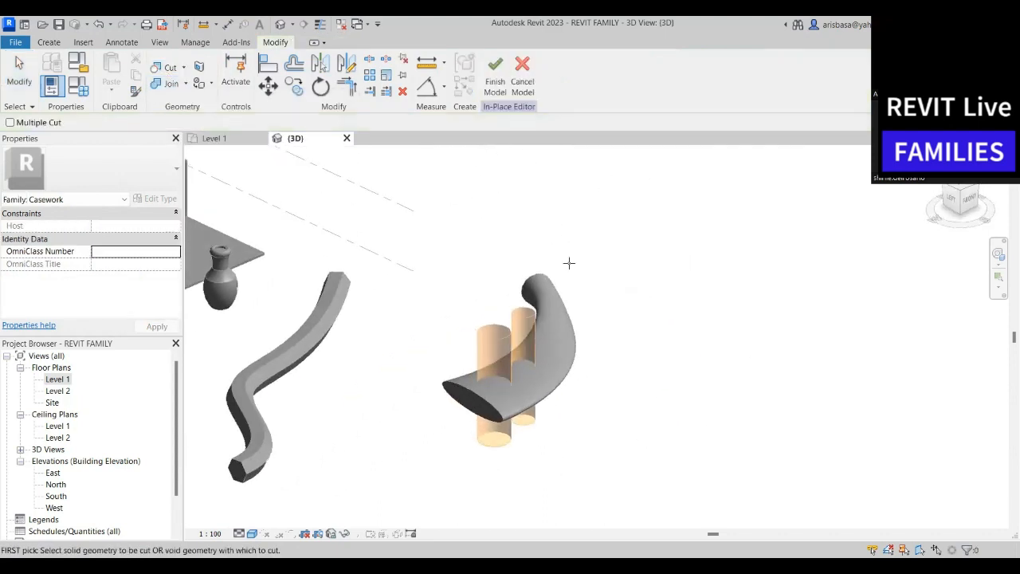
click(495, 88)
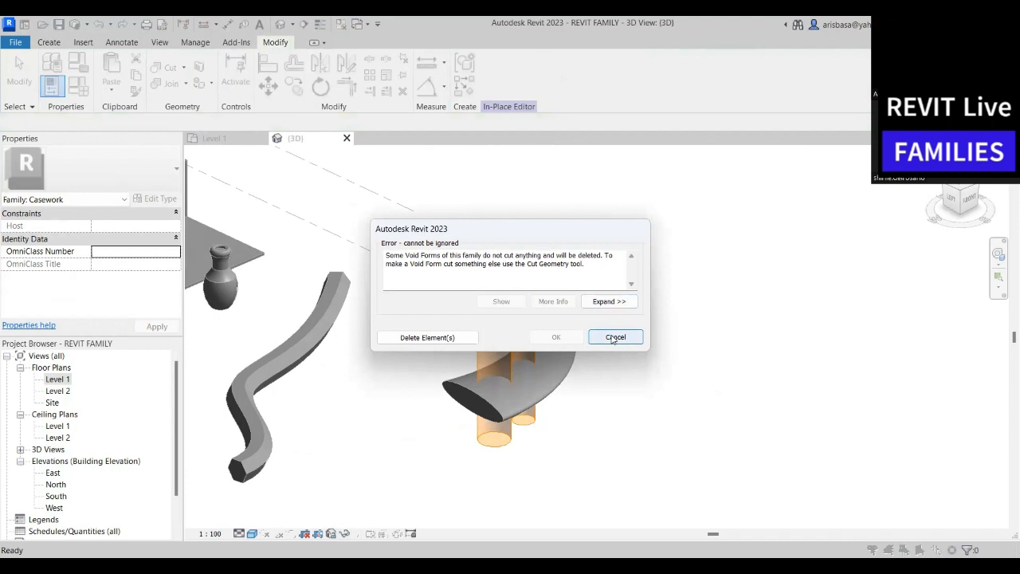
click(614, 337)
shift+middle_drag(542, 351, 538, 432)
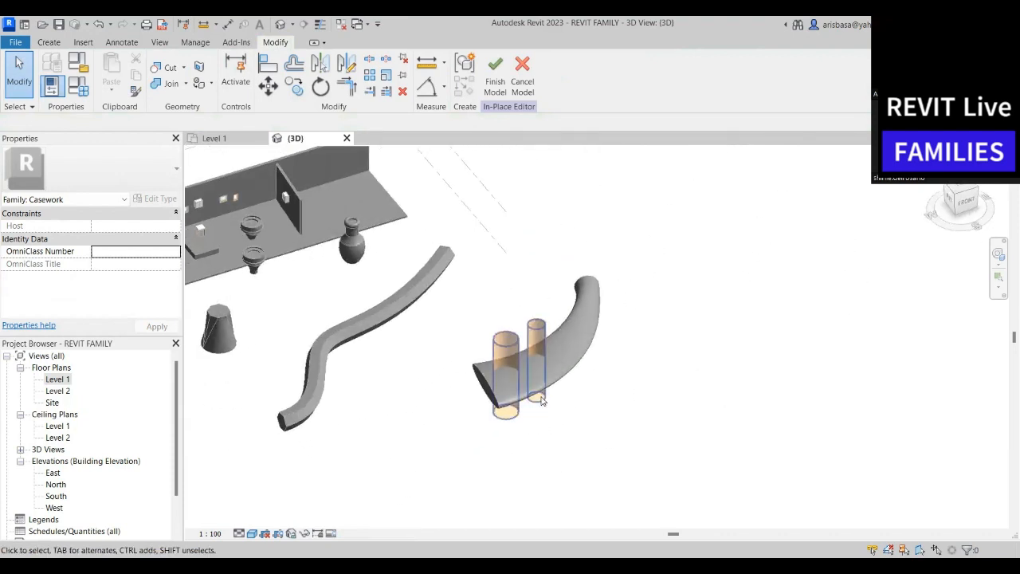
click(523, 82)
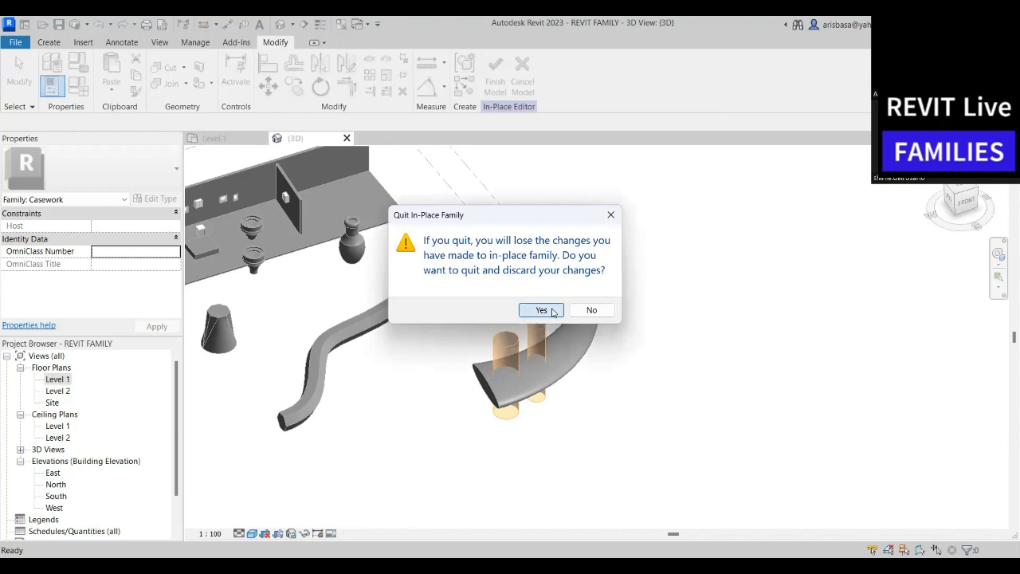
click(542, 310)
Open the existing horn-shaped casework for in-place editing
click(658, 375)
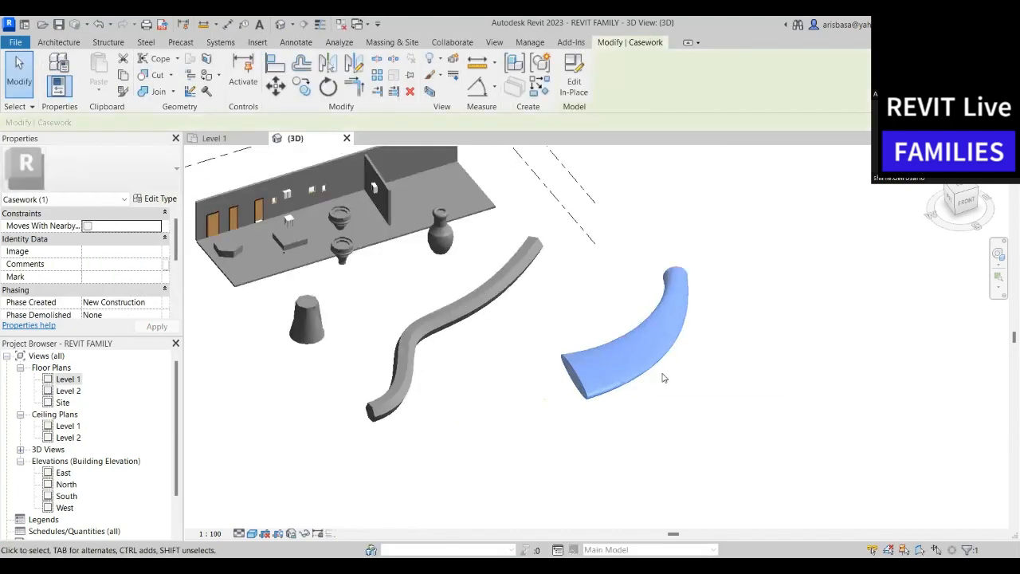
scroll(664, 378, up, 2)
click(574, 80)
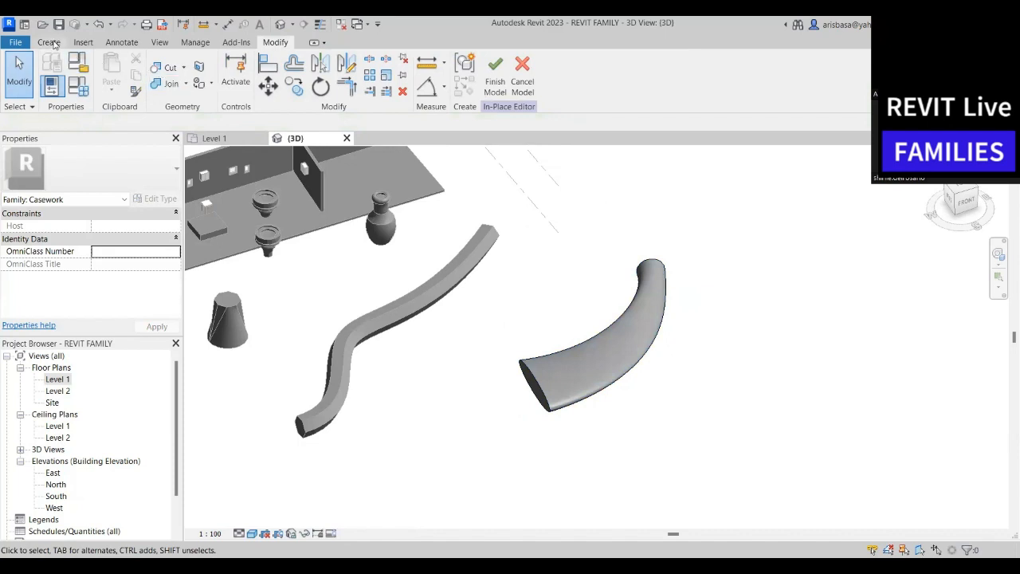
Create a void extrusion from three circles along the horn on Level 1, the first about 900 mm and the third about 600 mm in radius
click(51, 42)
click(266, 92)
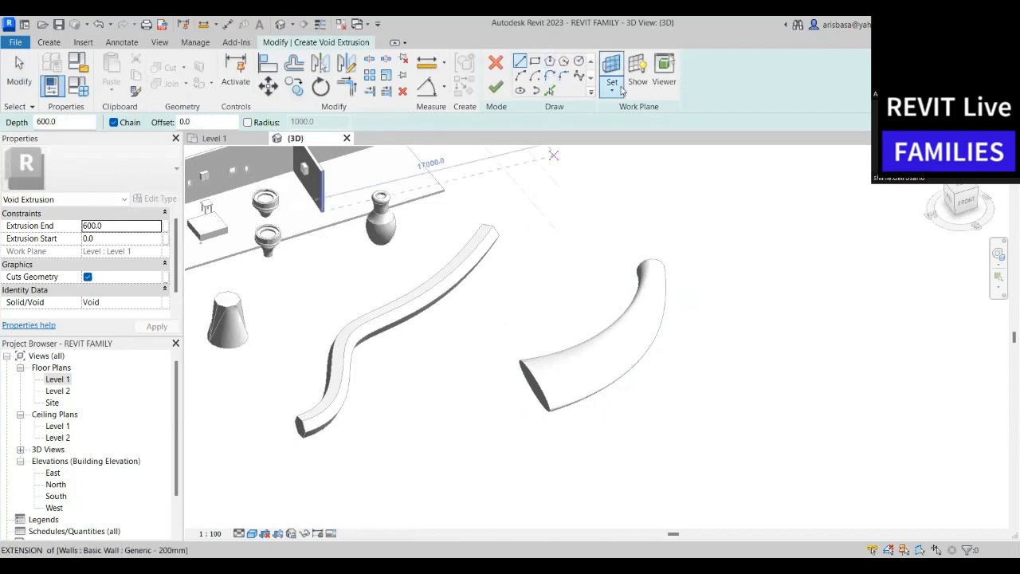
click(638, 72)
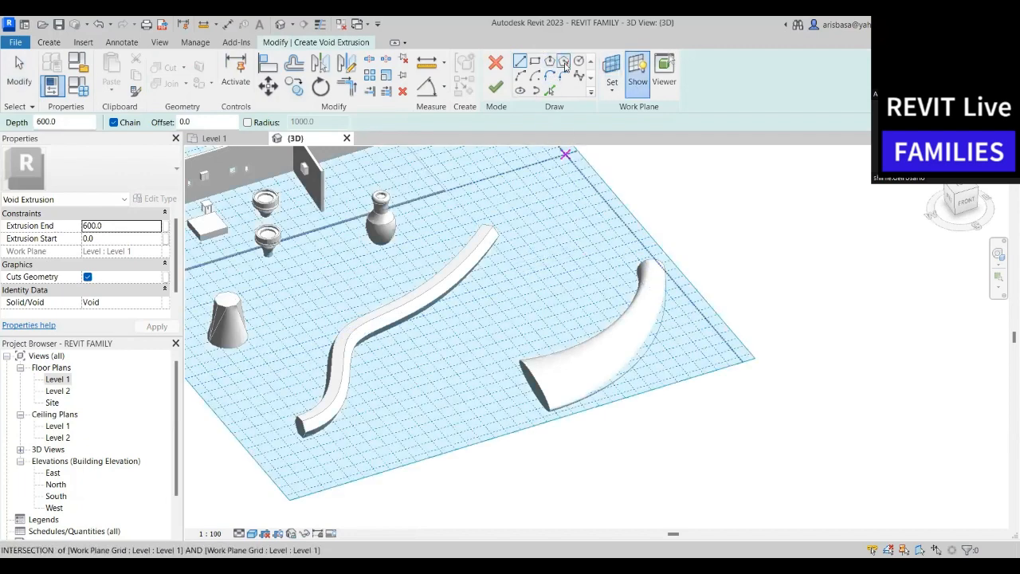
click(579, 61)
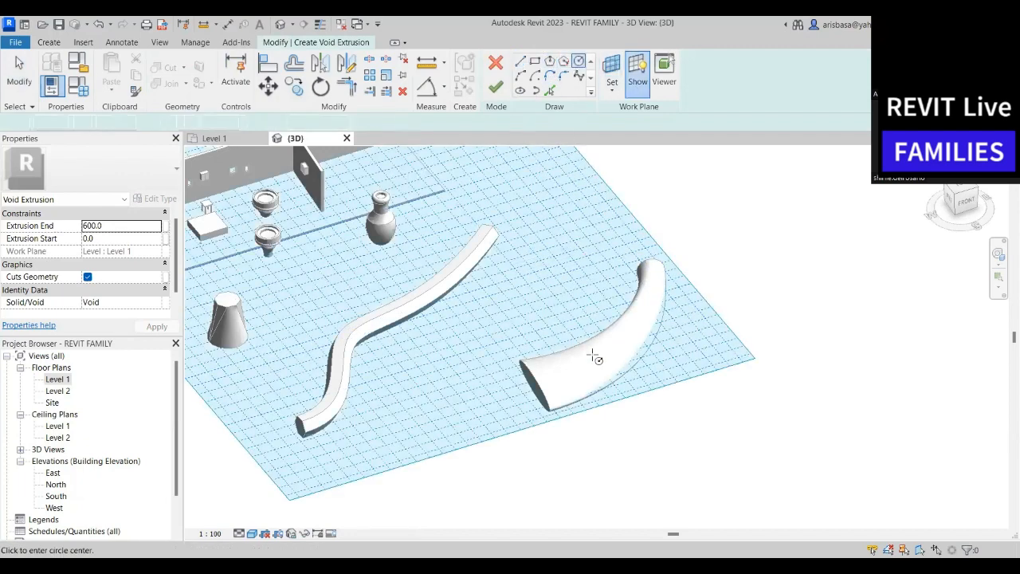
click(559, 382)
scroll(582, 369, up, 2)
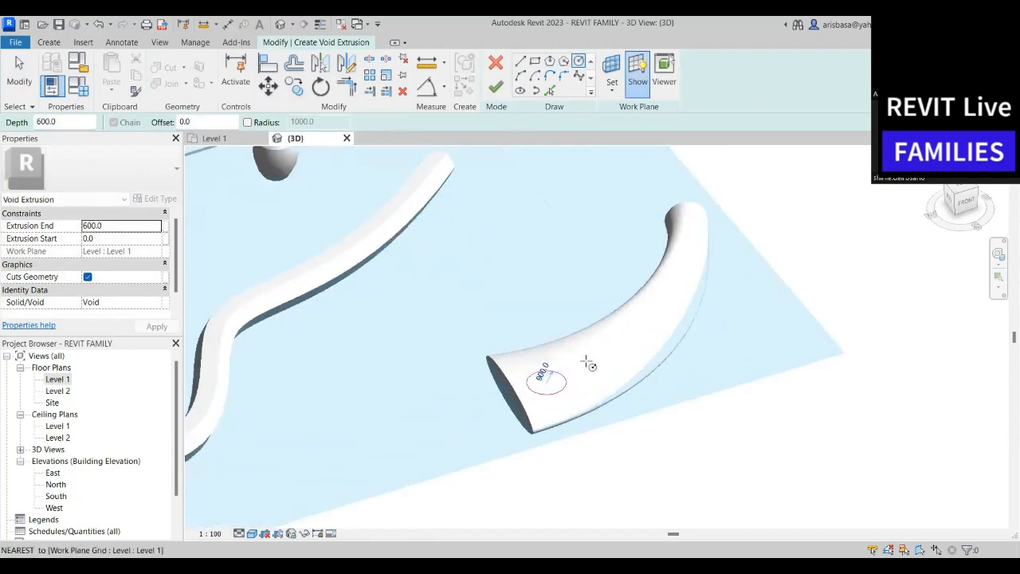
click(590, 365)
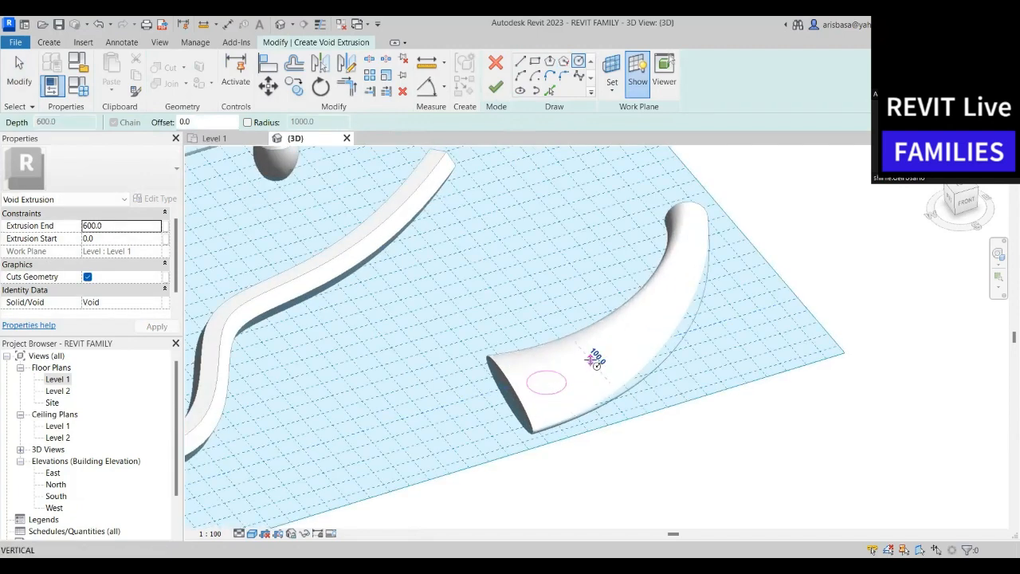
click(636, 333)
click(643, 341)
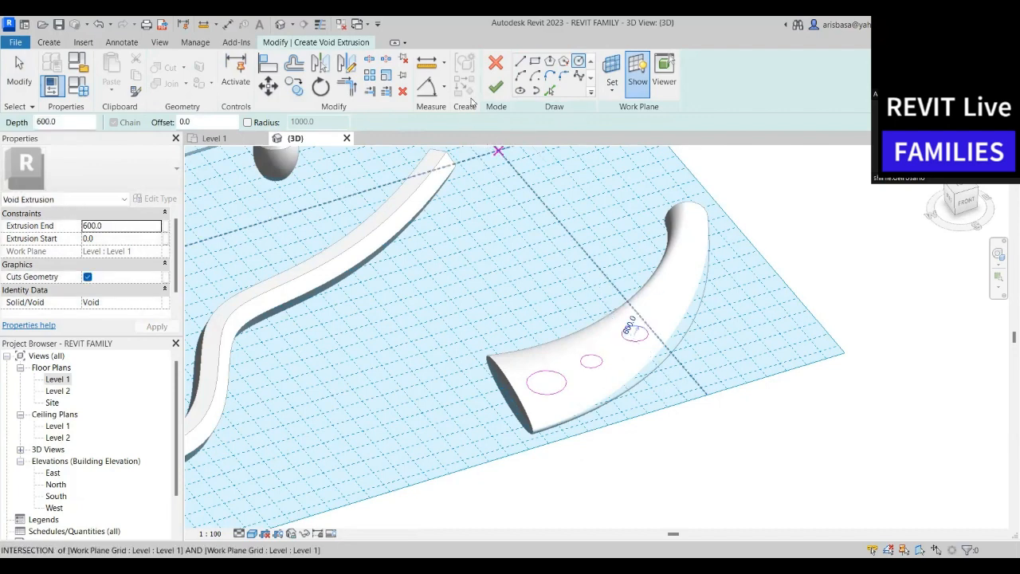
click(498, 89)
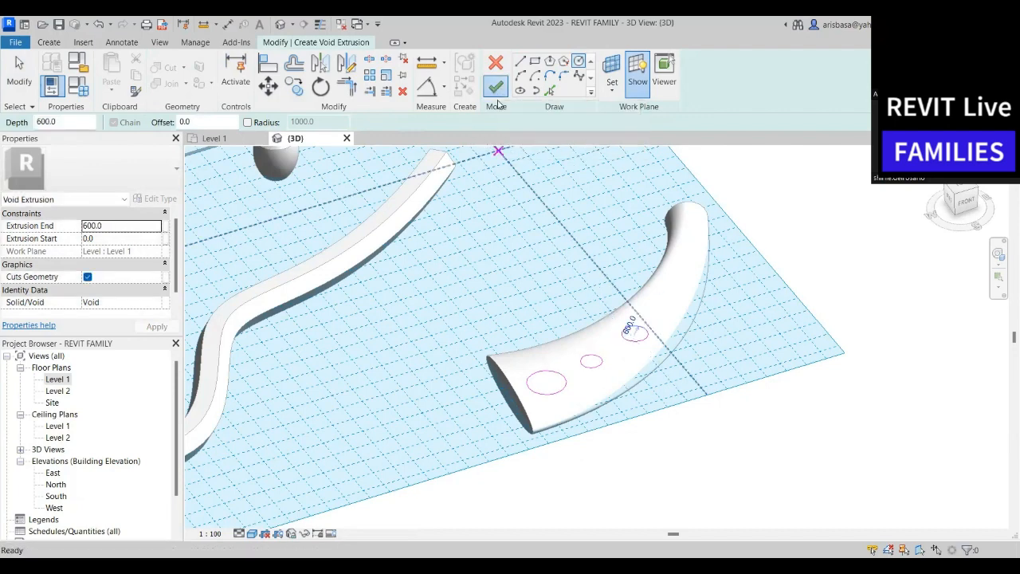
Stretch the three void cylinders through the horn, to an extrusion end of about 3718 and an extrusion start of about -3271
drag(588, 346, 588, 292)
drag(588, 366, 597, 439)
middle_drag(622, 445, 609, 420)
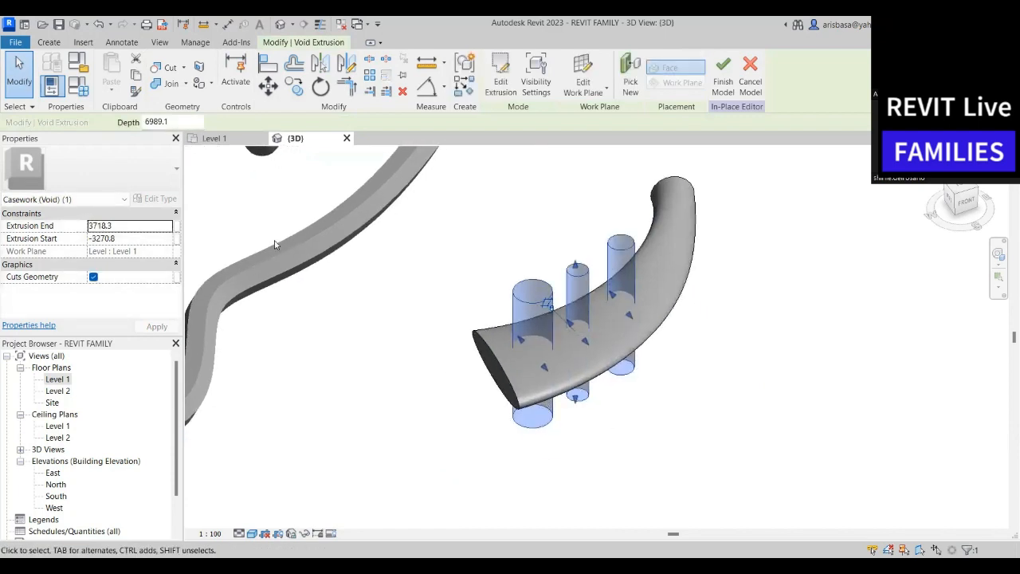
Cut the horn with the three void cylinders and finish the in-place model
click(166, 69)
shift+middle_drag(608, 380, 620, 359)
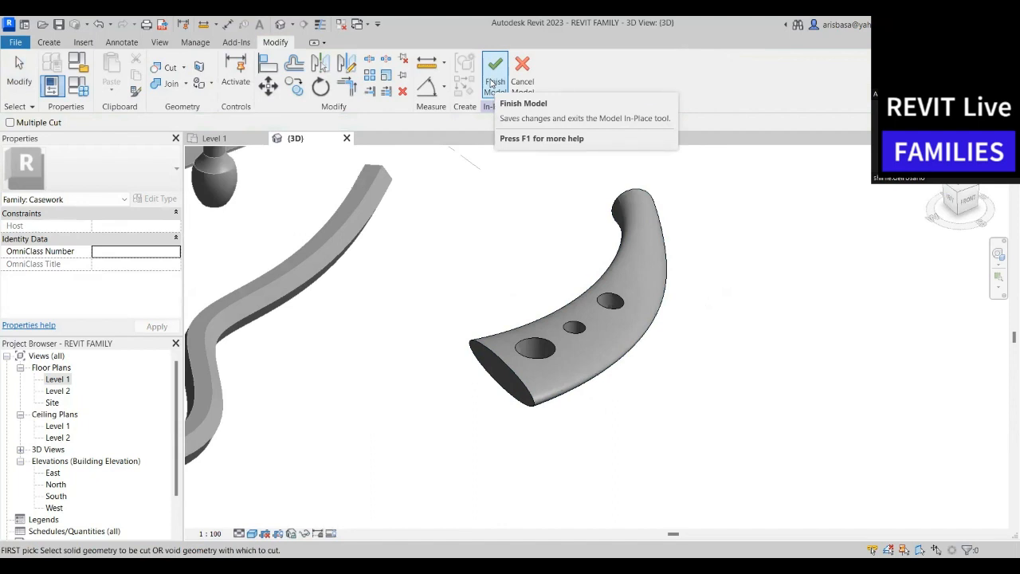
click(493, 82)
Move the perforated horn closer, to just beside the curved hexagonal sweep
shift+middle_drag(661, 343, 601, 382)
click(600, 382)
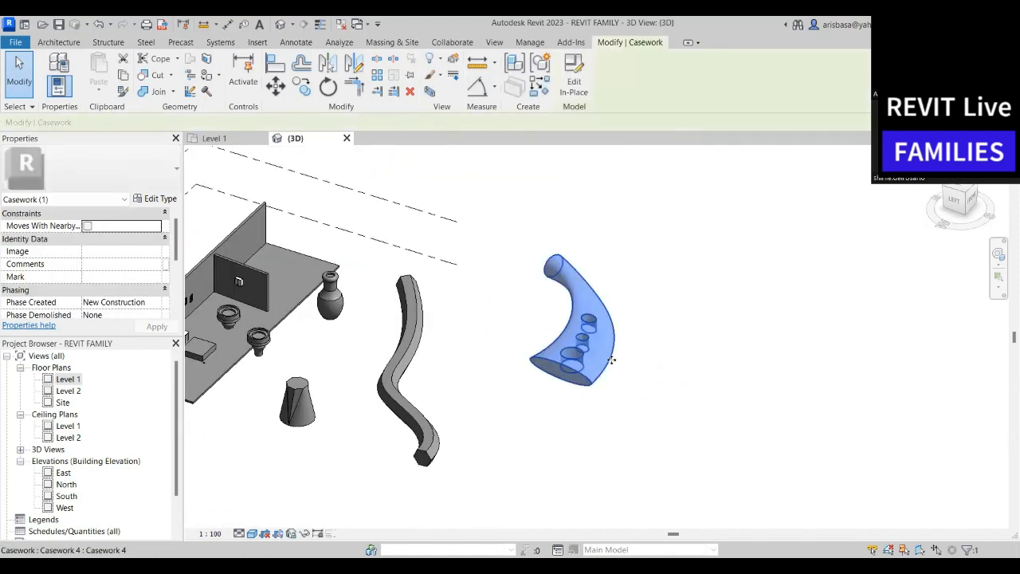
drag(600, 381, 507, 382)
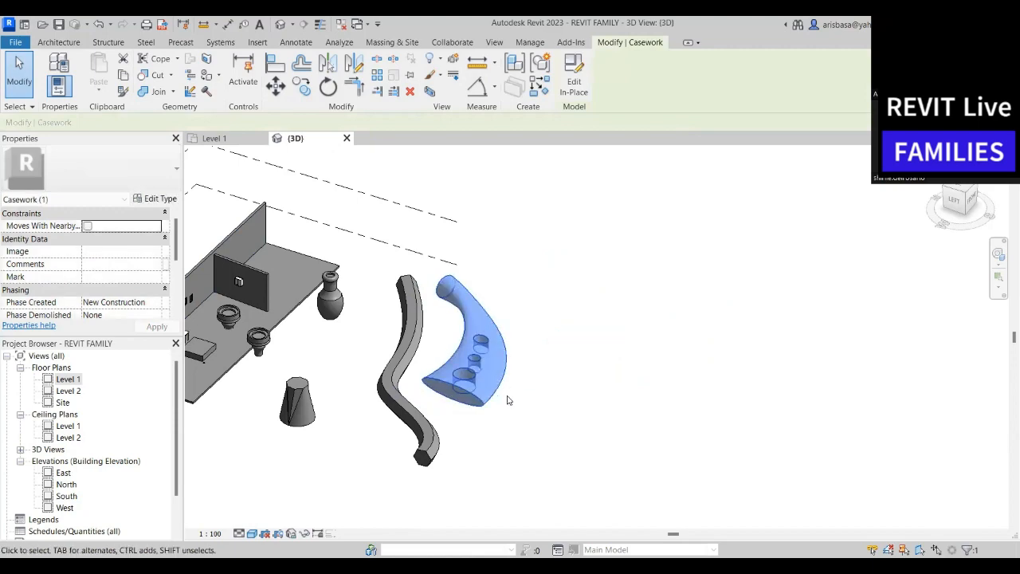
scroll(511, 399, down, 2)
click(528, 418)
Save the project with the finished horn placed among the other in-place models
shift+middle_drag(542, 422, 472, 405)
scroll(519, 382, up, 2)
middle_drag(630, 435, 803, 487)
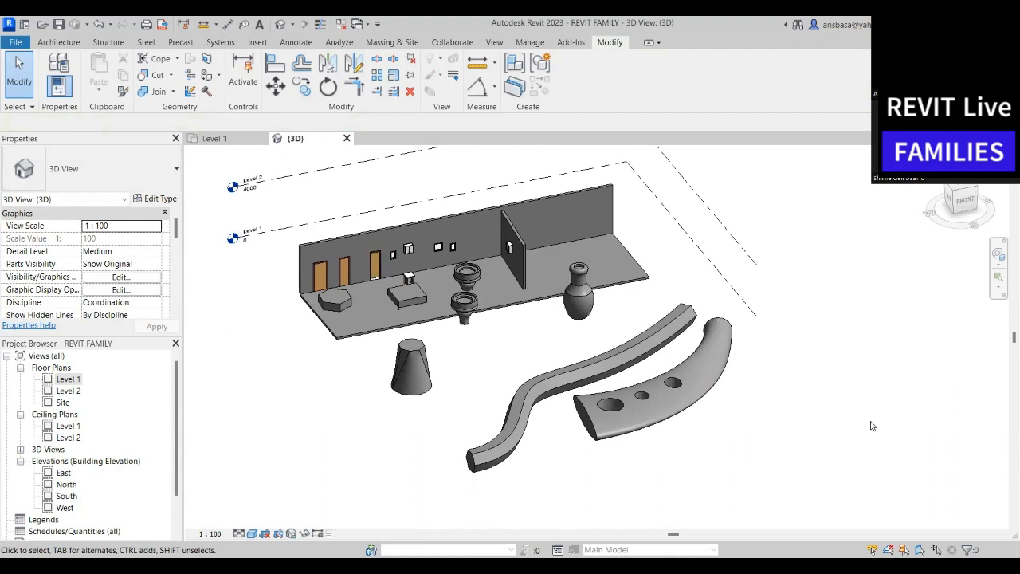
middle_drag(811, 354, 742, 391)
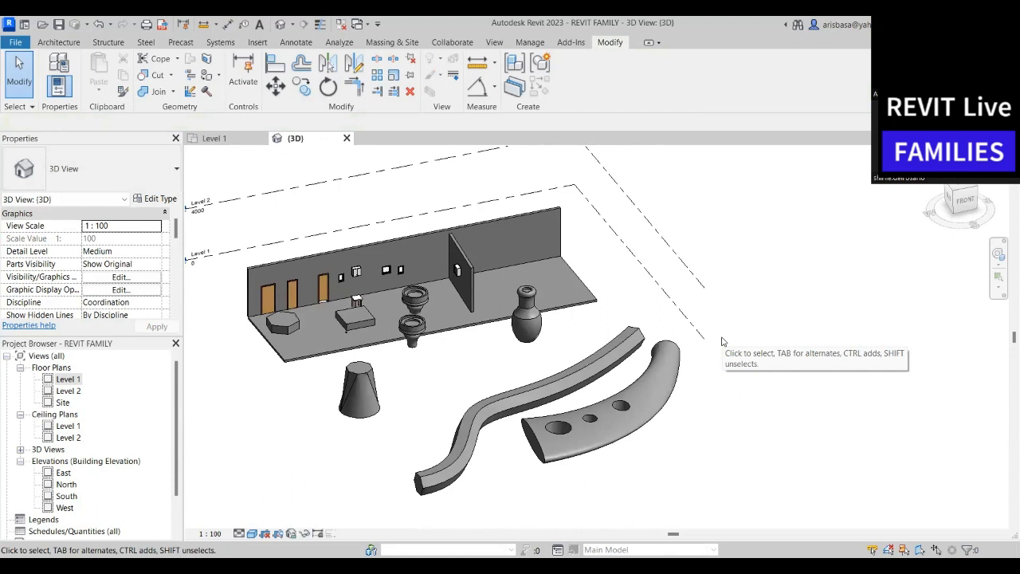
scroll(723, 341, up, 2)
shift+middle_drag(722, 342, 789, 319)
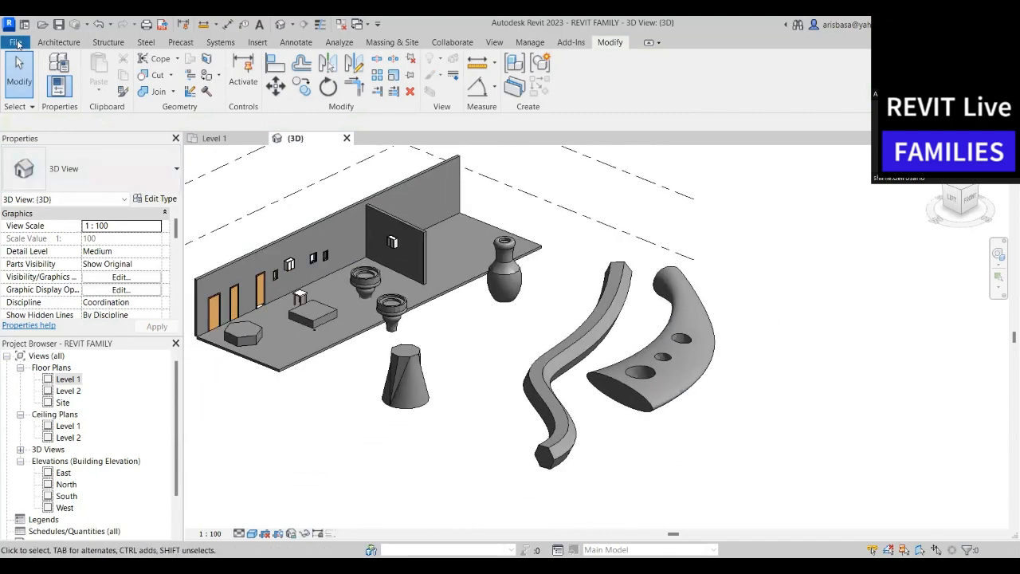
click(17, 43)
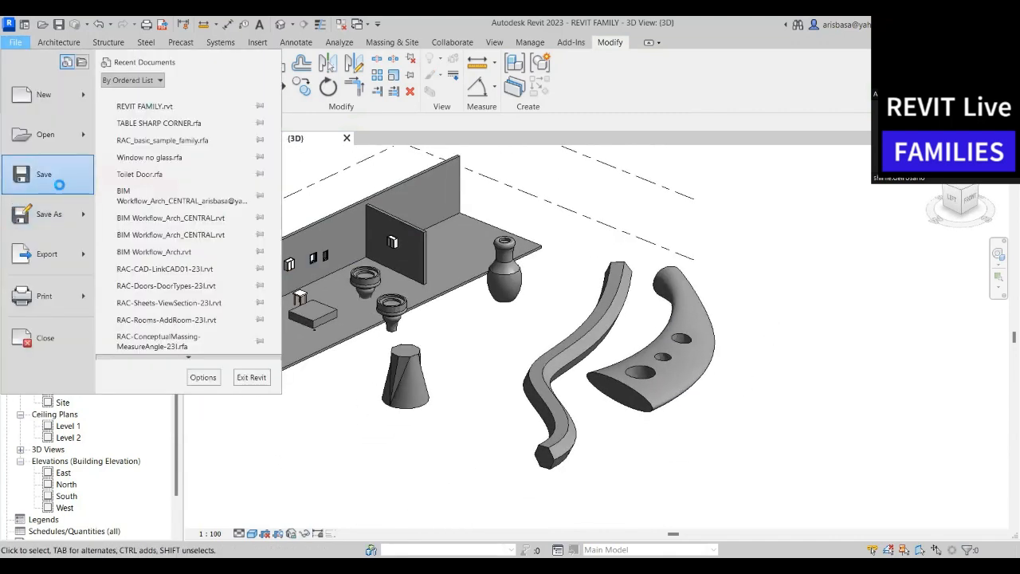
click(59, 185)
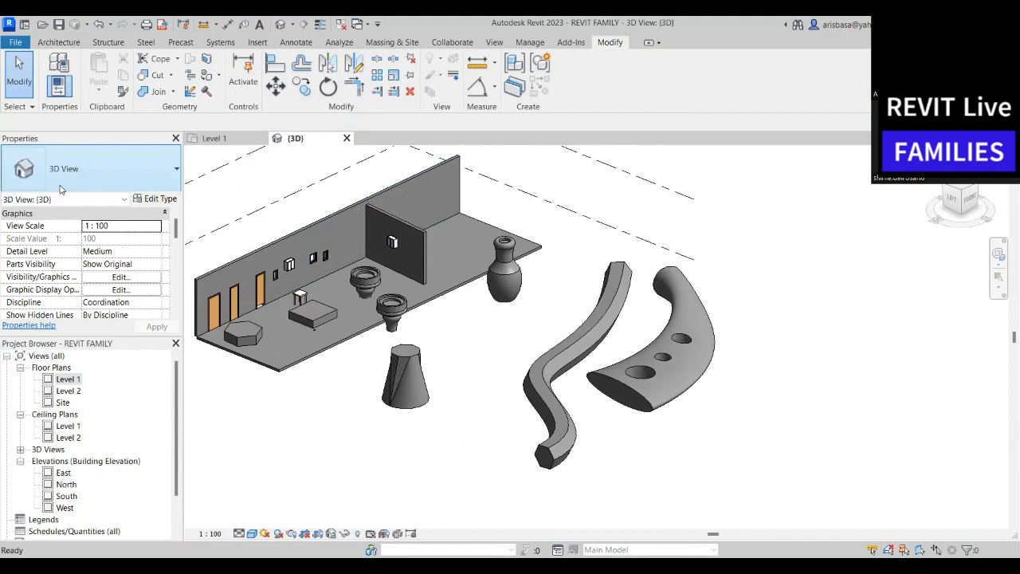
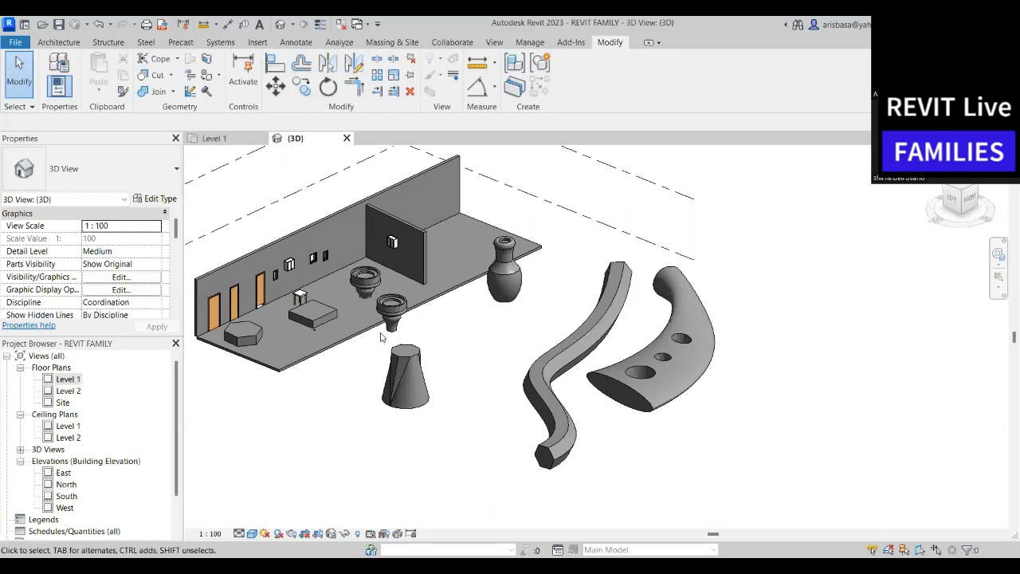
middle_drag(483, 392, 466, 408)
scroll(545, 368, down, 1)
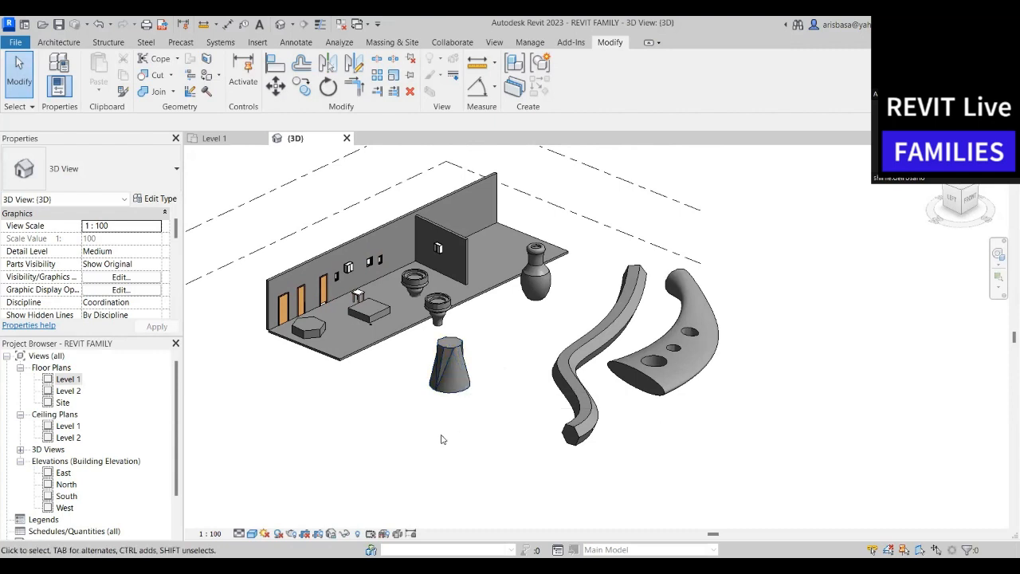
middle_drag(502, 389, 493, 368)
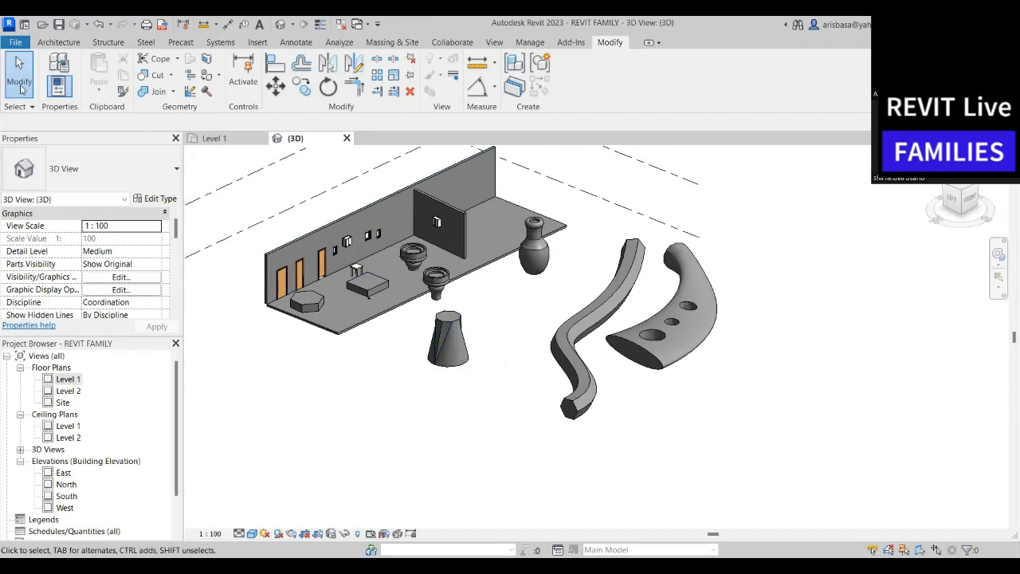
Create a new family from the Metric Furniture template in the English templates folder
click(25, 25)
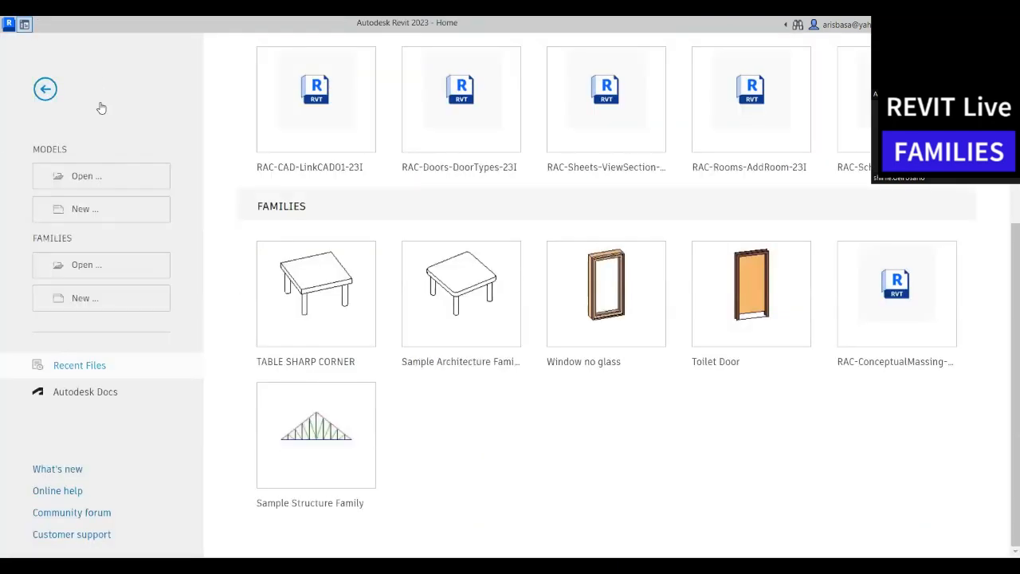
click(97, 303)
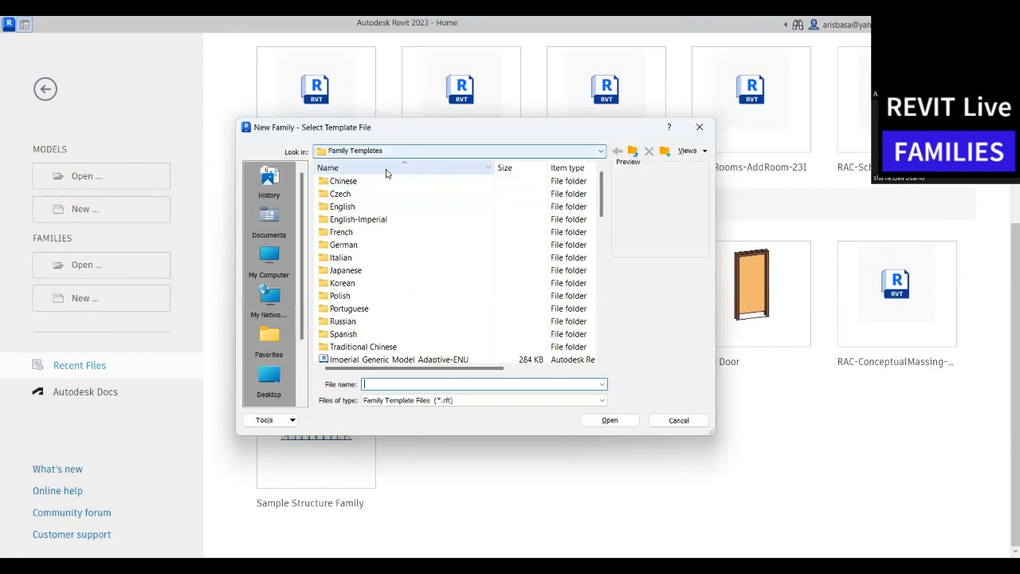
double_click(348, 208)
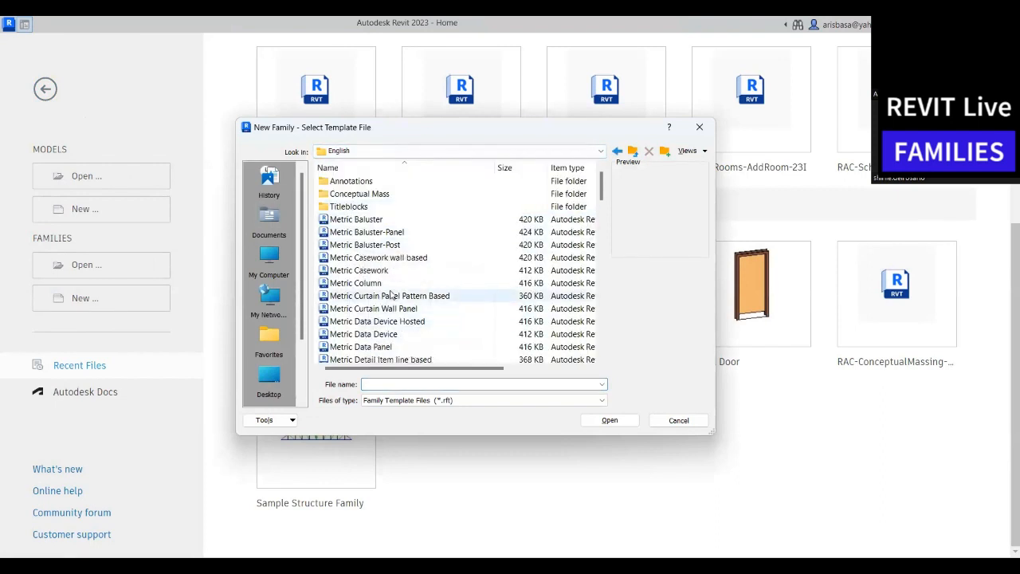
scroll(392, 299, down, 1)
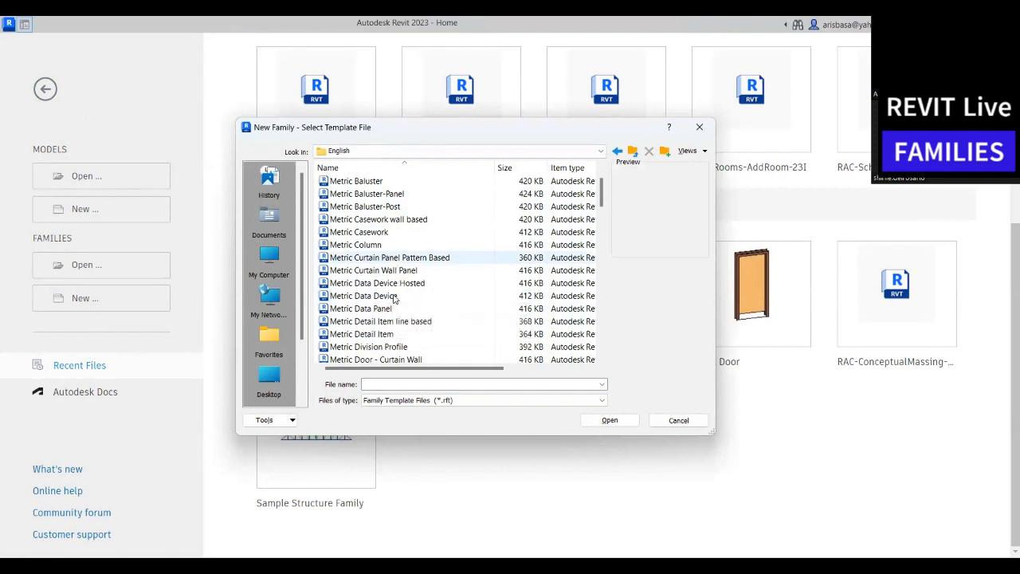
scroll(416, 302, down, 1)
scroll(416, 303, down, 2)
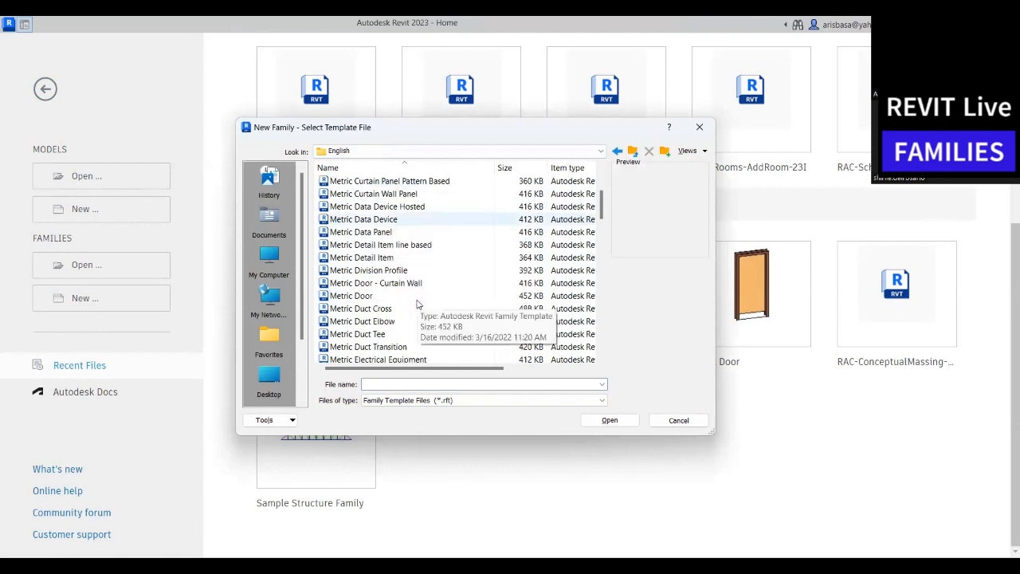
scroll(395, 299, down, 2)
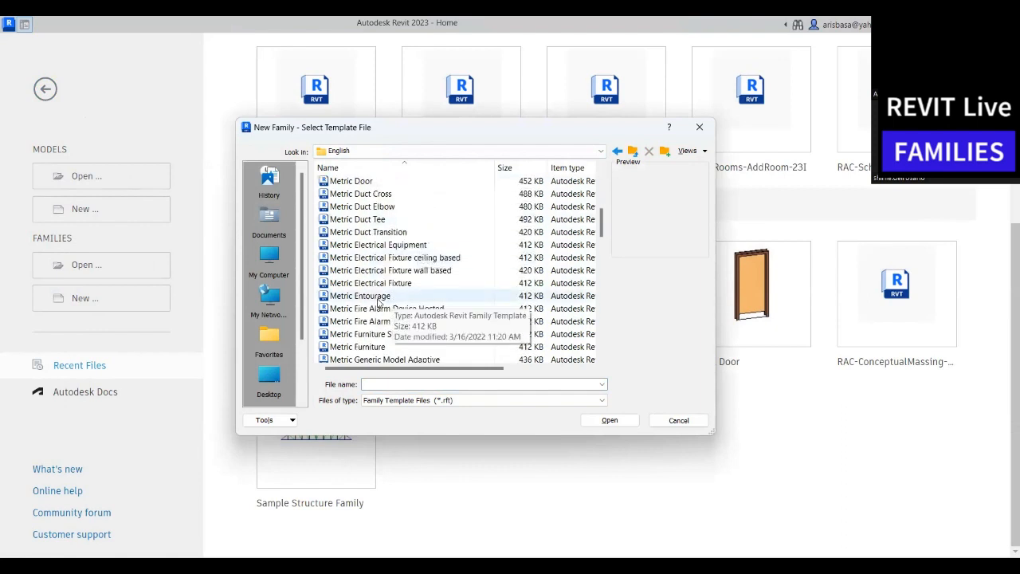
scroll(369, 339, down, 1)
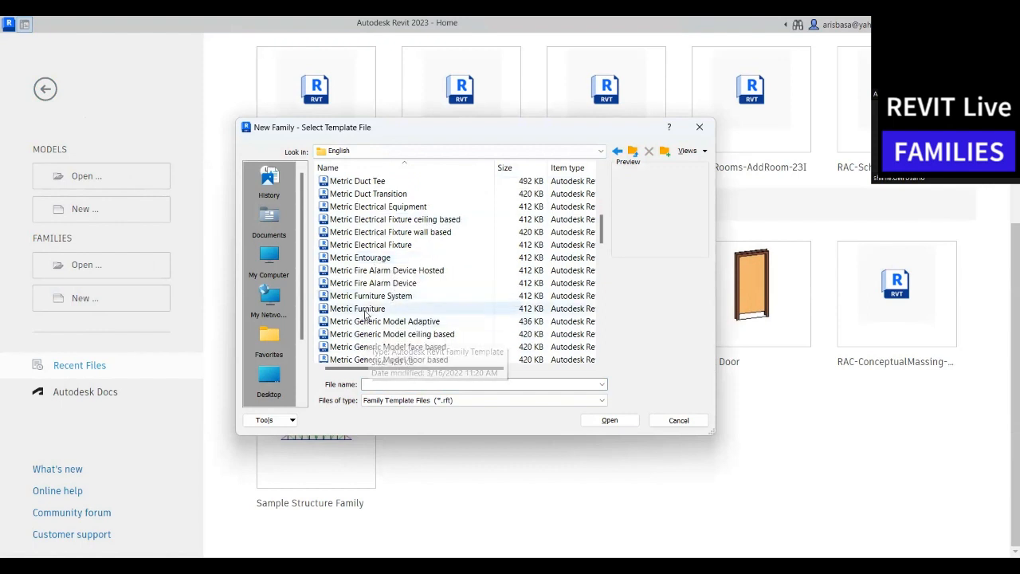
click(357, 309)
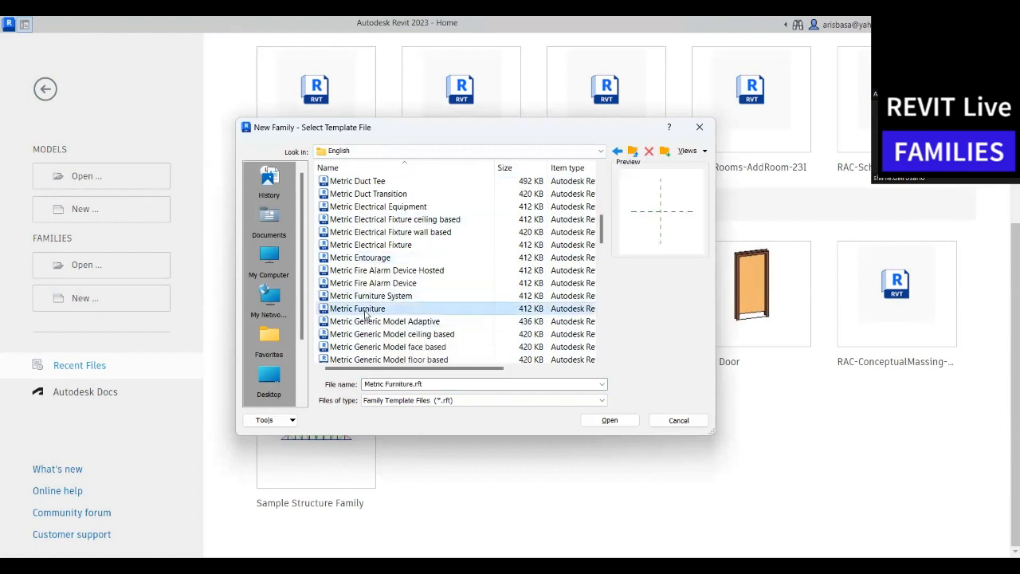
click(612, 422)
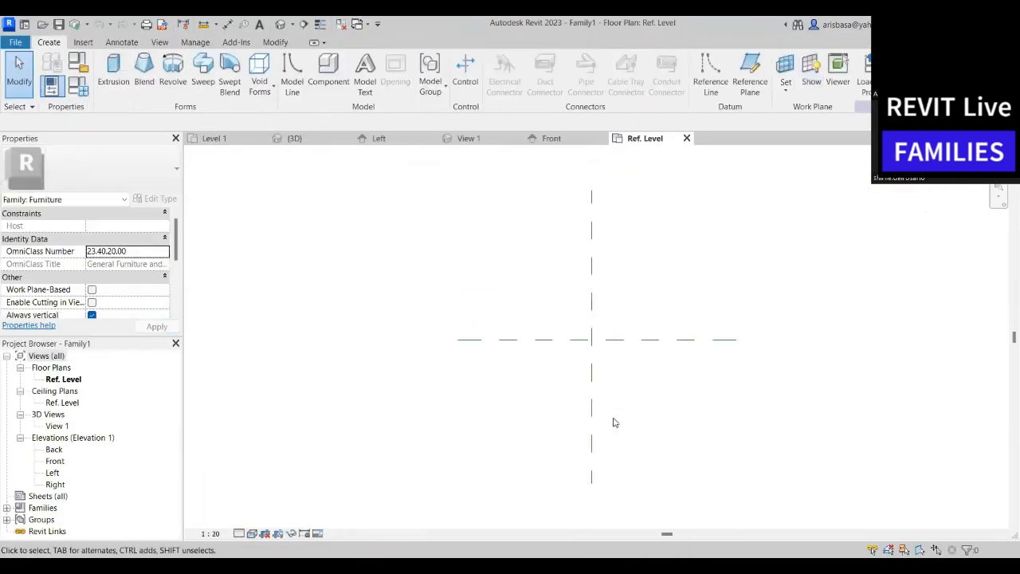
Inspect the Center (Left/Right) and Center (Front/Back) reference planes in the Ref. Level plan
middle_drag(609, 340, 492, 318)
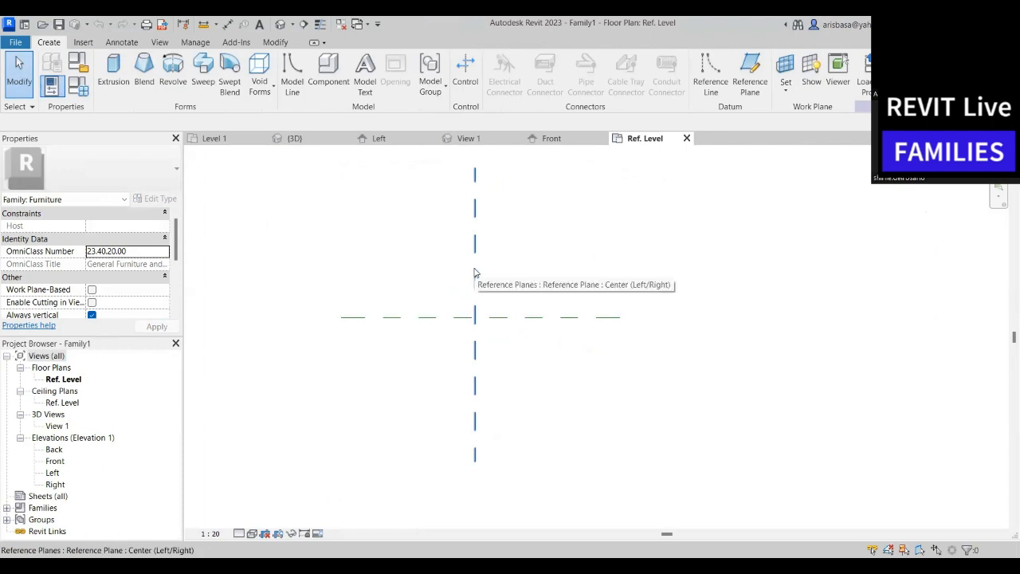
click(474, 273)
click(521, 321)
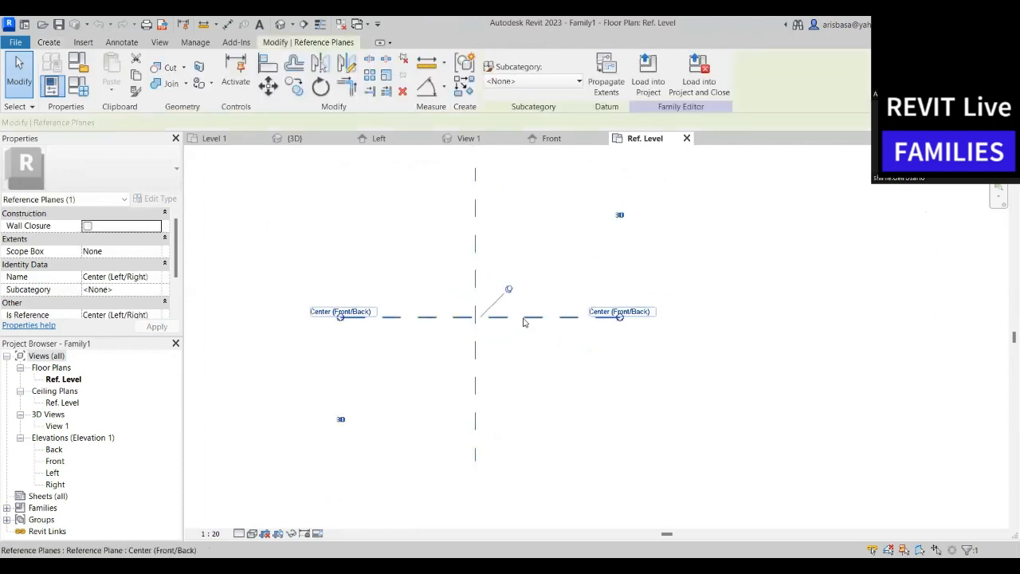
middle_drag(542, 364, 537, 362)
click(538, 360)
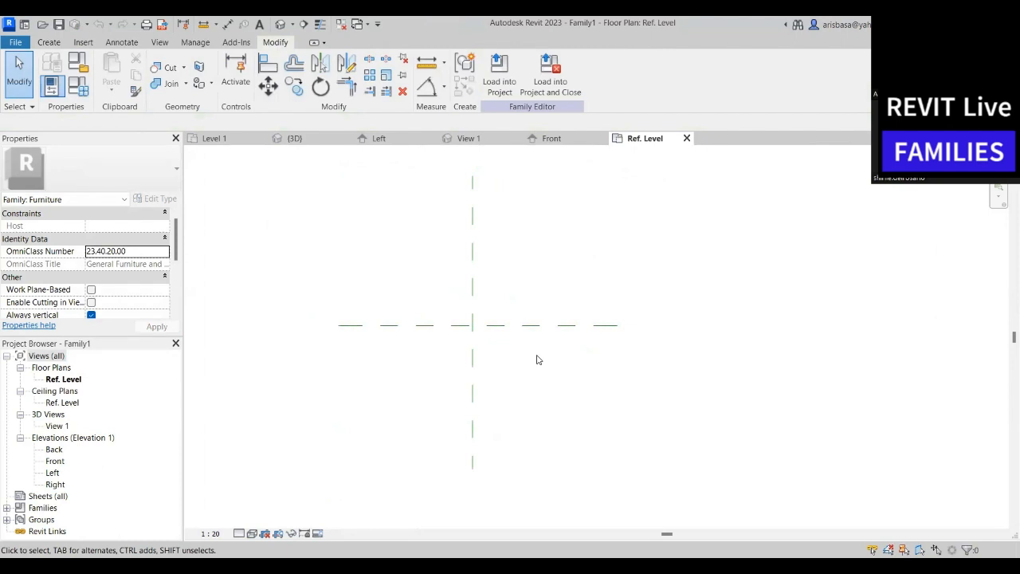
scroll(556, 364, down, 1)
middle_drag(560, 370, 555, 359)
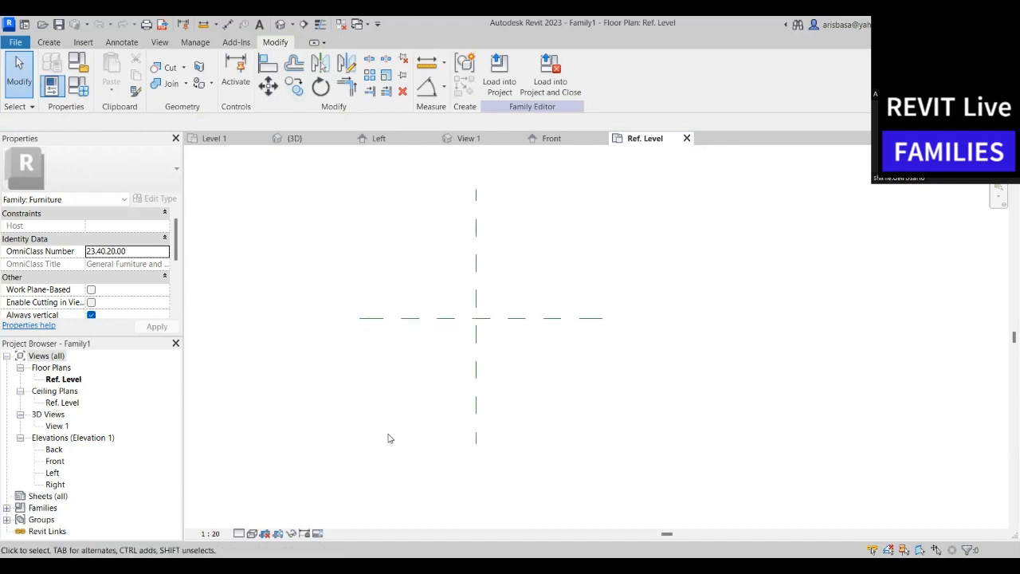
Set the Ref. Level view to the Hidden Line visual style and Fine detail level
click(254, 533)
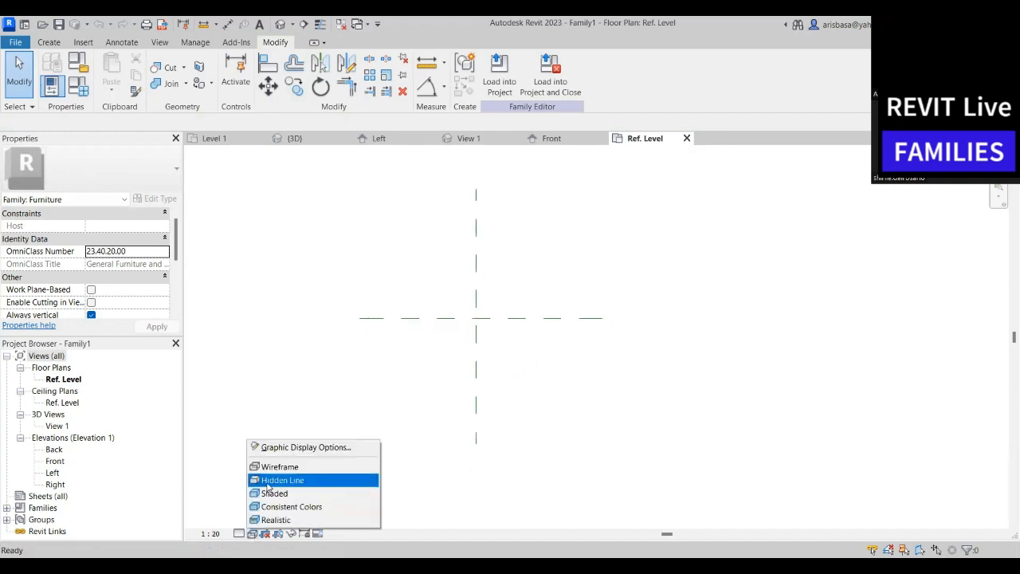
click(271, 481)
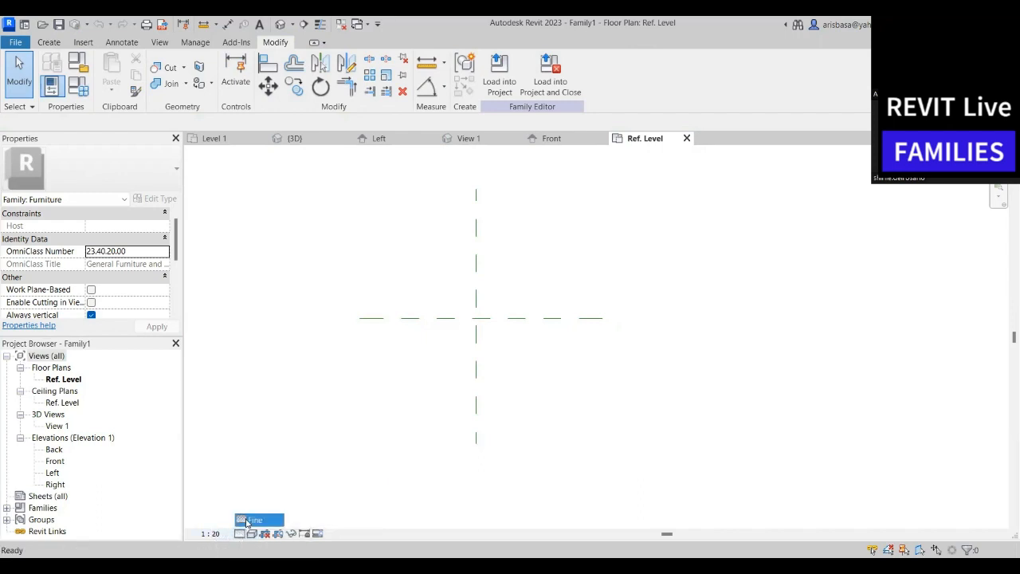
middle_drag(378, 389, 351, 380)
middle_drag(484, 365, 492, 376)
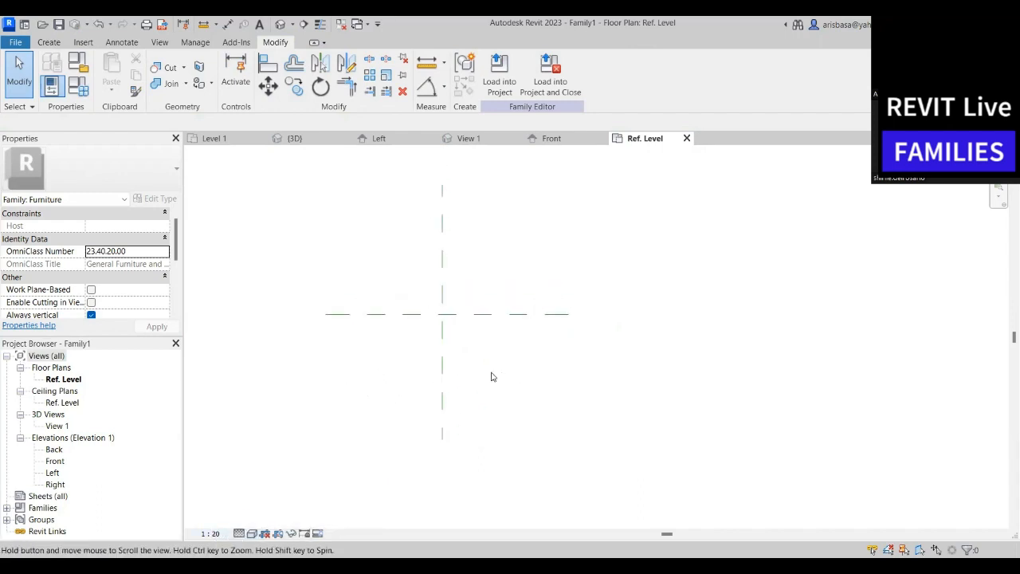
Draw a vertical reference plane left of the Center (Left/Right) plane and set its distance from it to 300
click(48, 44)
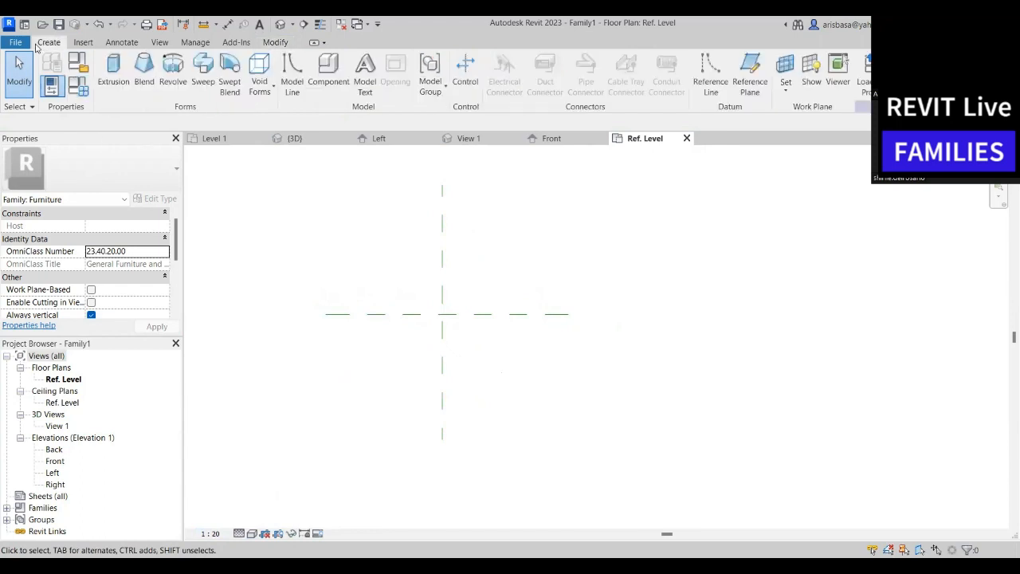
middle_drag(379, 290, 382, 297)
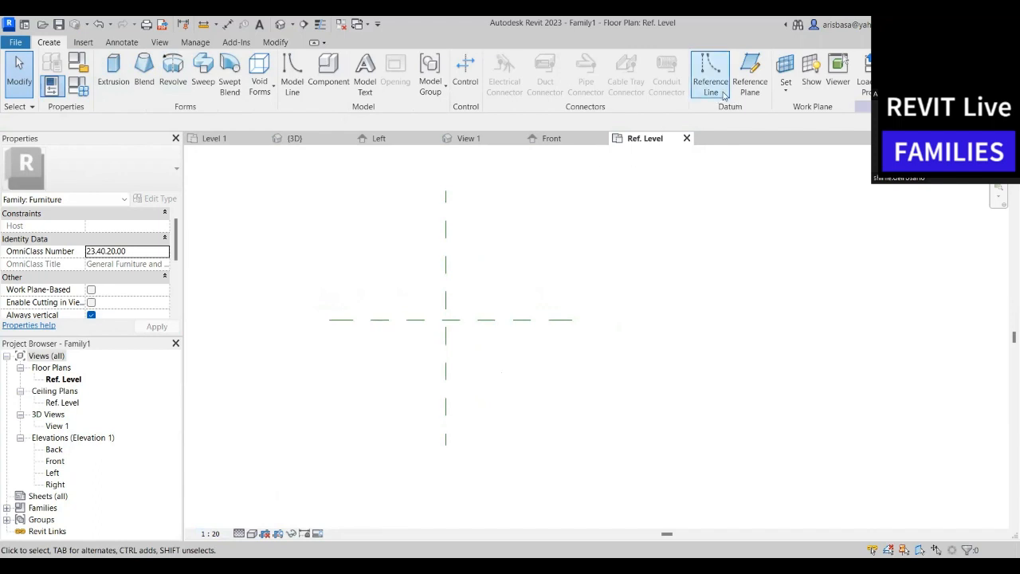
click(759, 94)
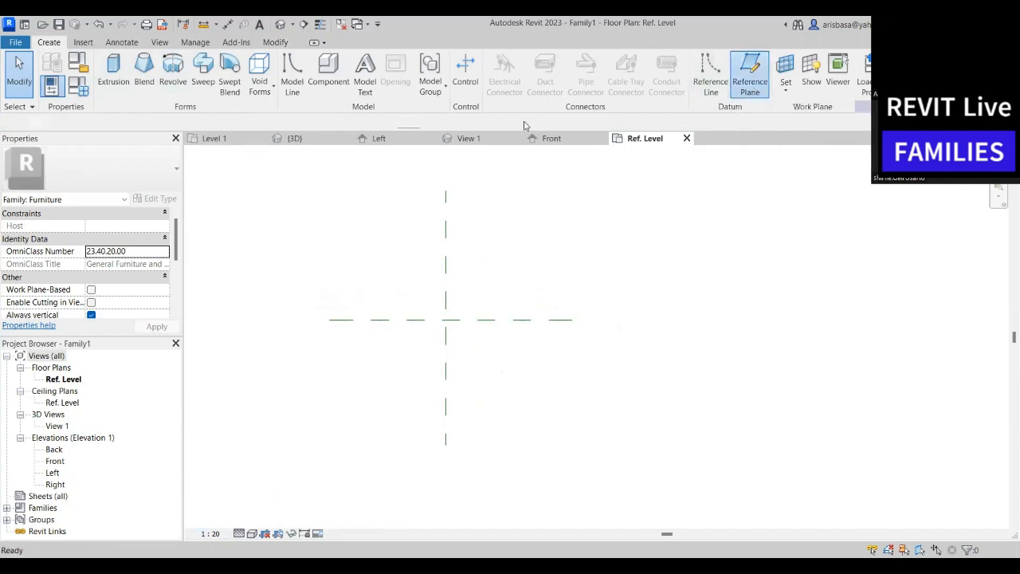
click(356, 219)
click(357, 432)
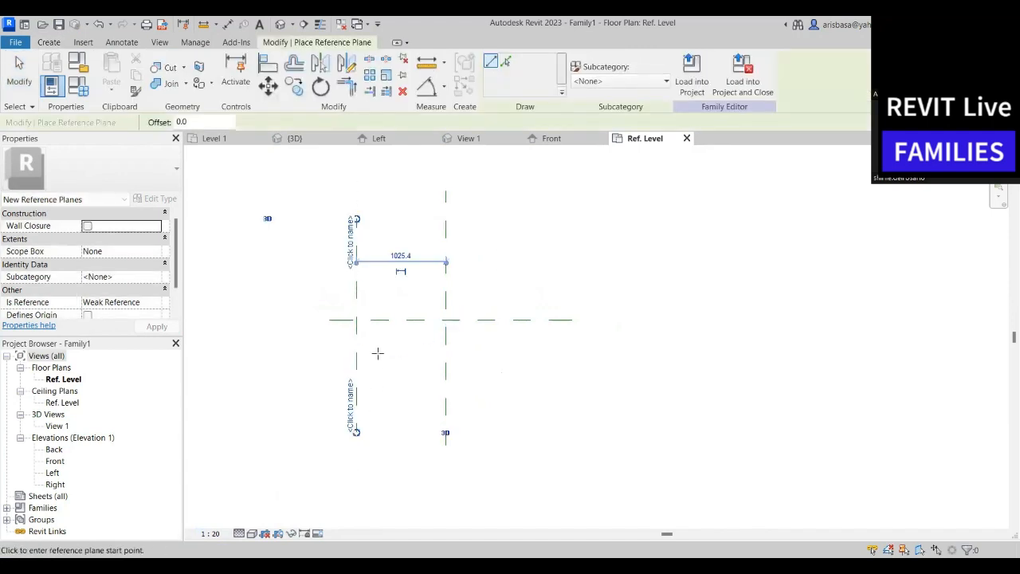
scroll(389, 274, up, 1)
click(403, 252)
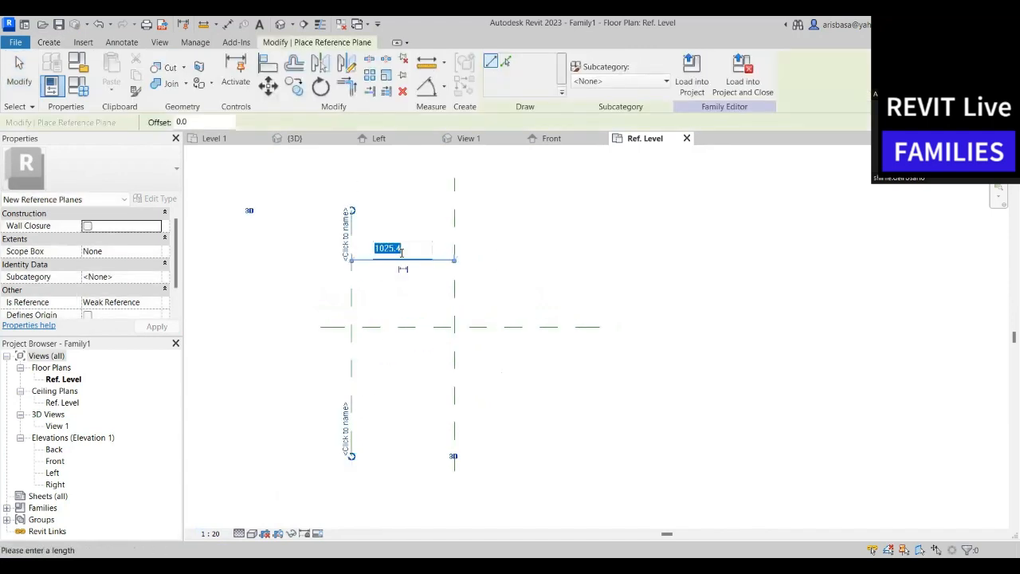
text(300)
key(Return)
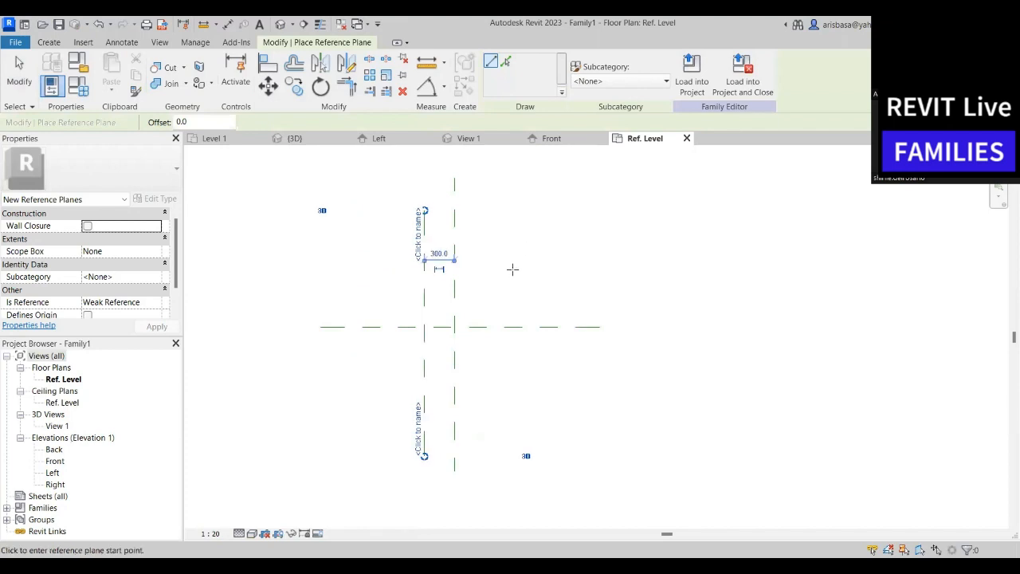
Draw a vertical reference plane right of the Center (Left/Right) plane and set its distance from it to 400
click(496, 221)
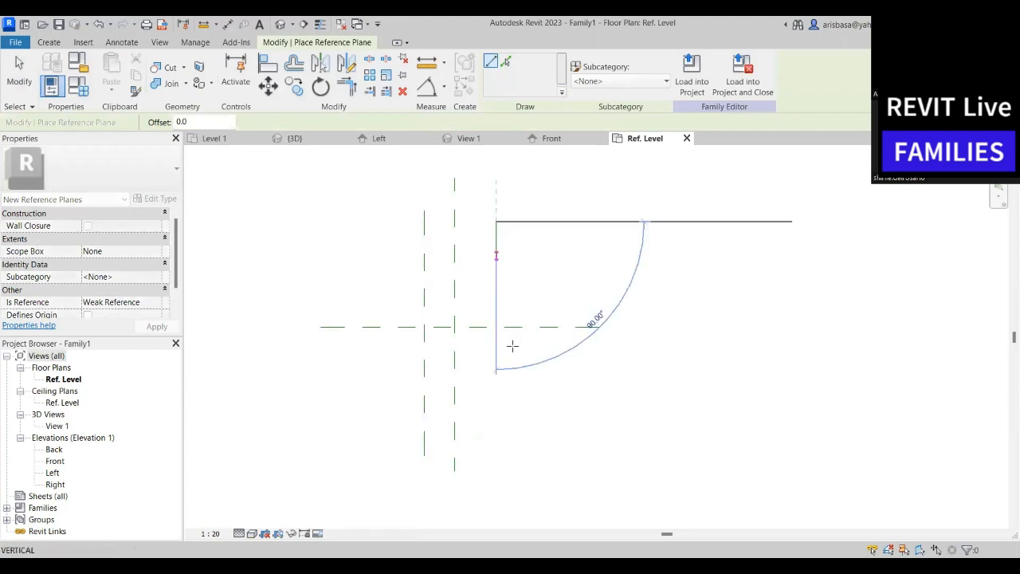
click(491, 432)
scroll(537, 396, up, 2)
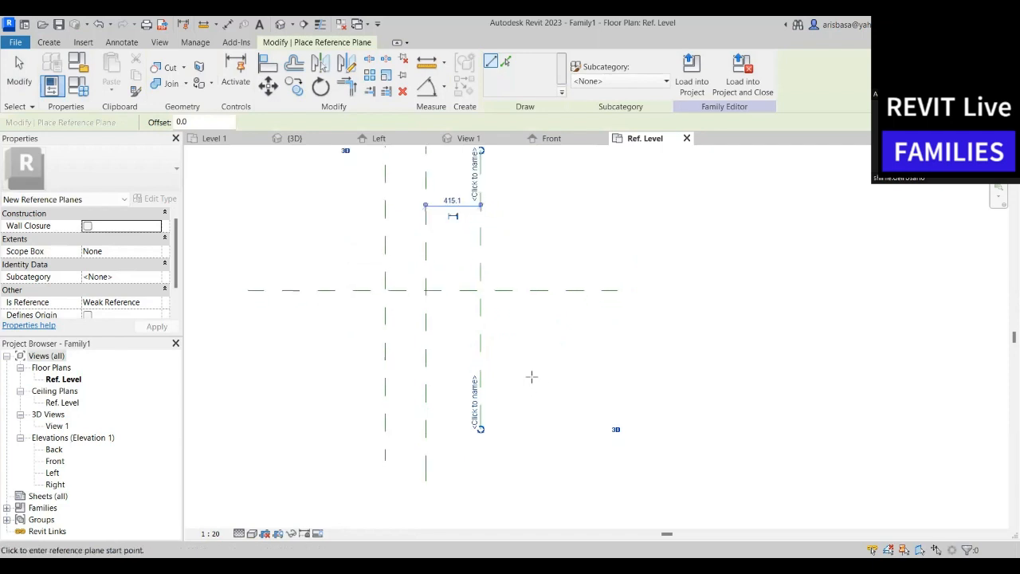
click(451, 202)
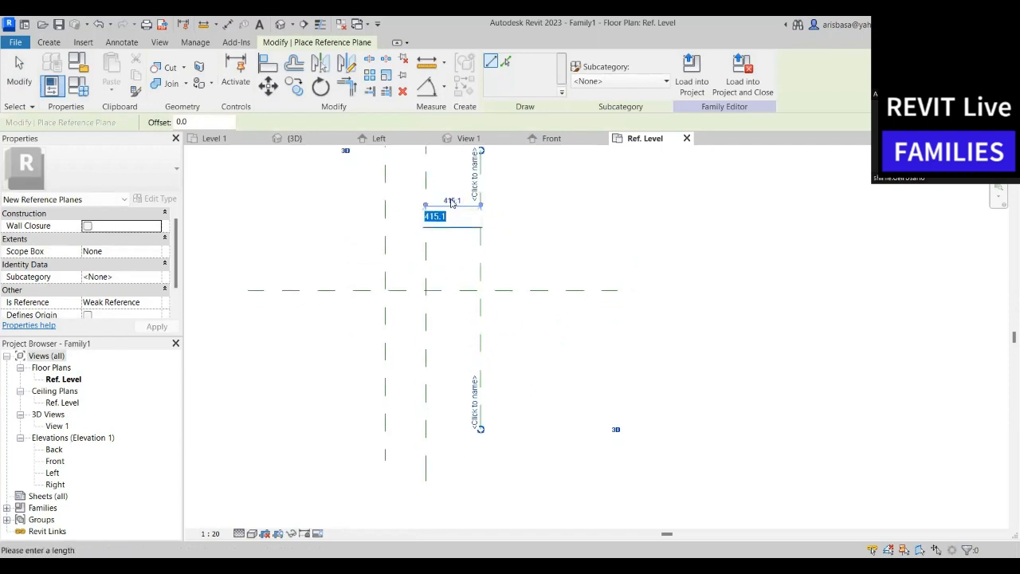
text(400)
key(Return)
scroll(510, 292, down, 2)
key(Escape)
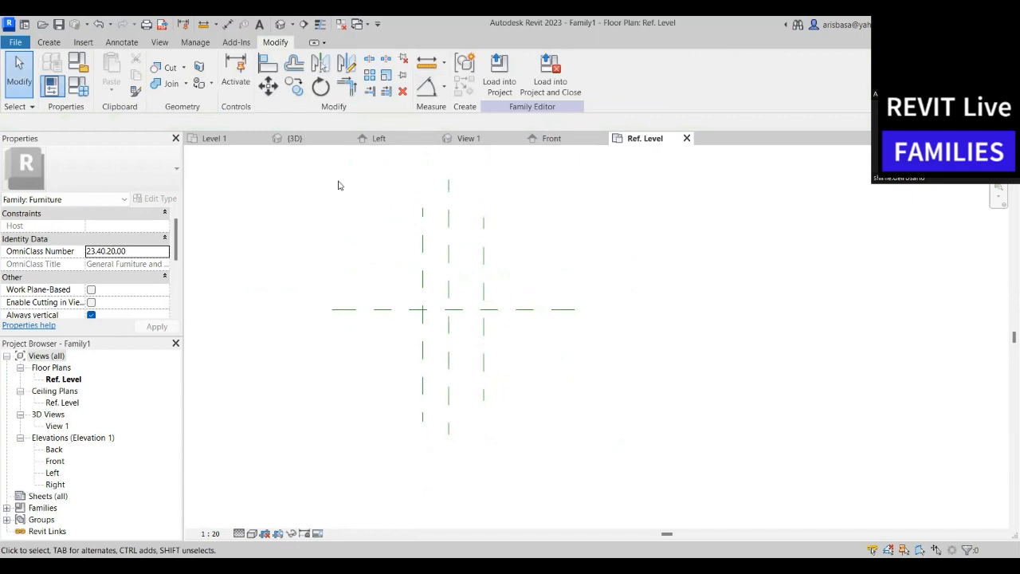
Draw two horizontal reference planes, one about 404 below and one about 300 above the Center (Front/Back) plane
click(50, 42)
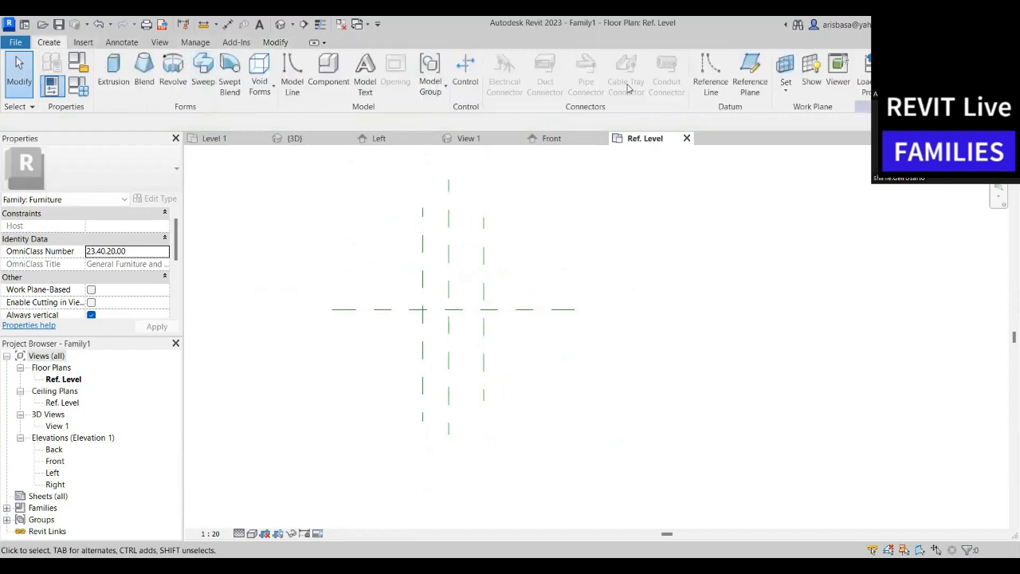
click(379, 344)
click(548, 344)
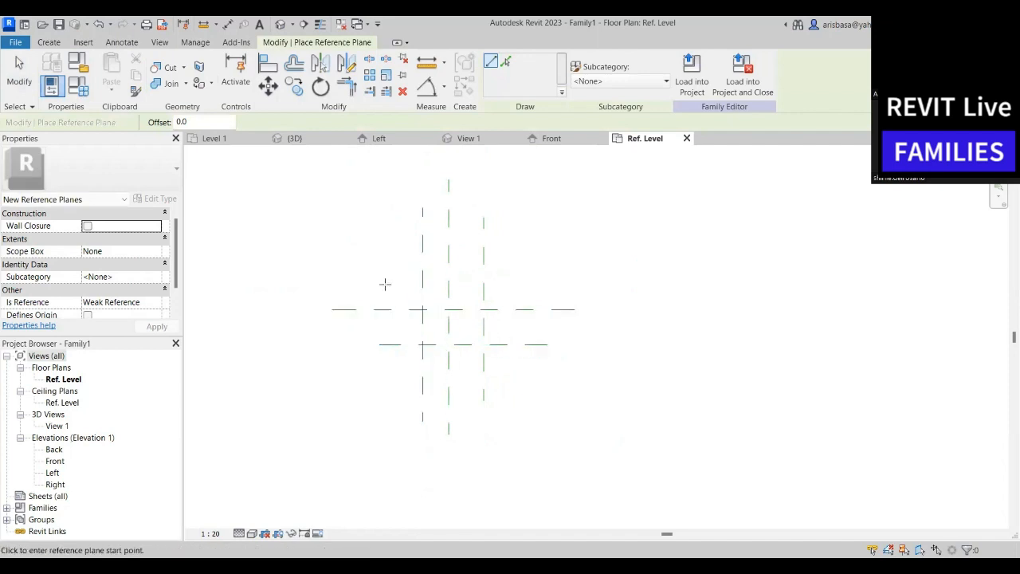
click(379, 283)
click(538, 283)
key(Escape)
key(Escape)
Place one continuous aligned dimension string across the three vertical reference planes
scroll(506, 347, up, 3)
middle_drag(509, 350, 499, 407)
scroll(485, 366, up, 1)
middle_drag(517, 236, 519, 250)
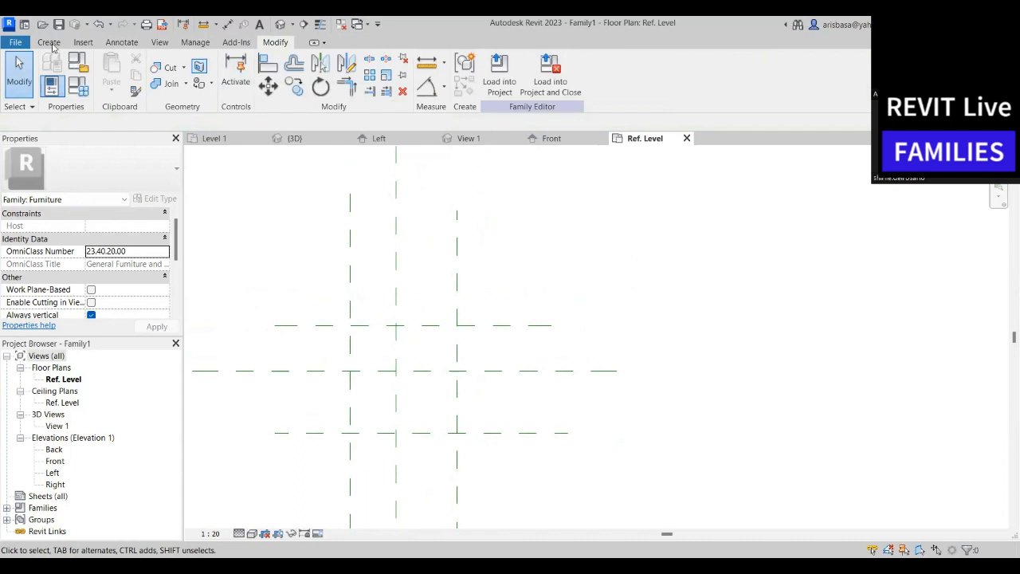
click(444, 86)
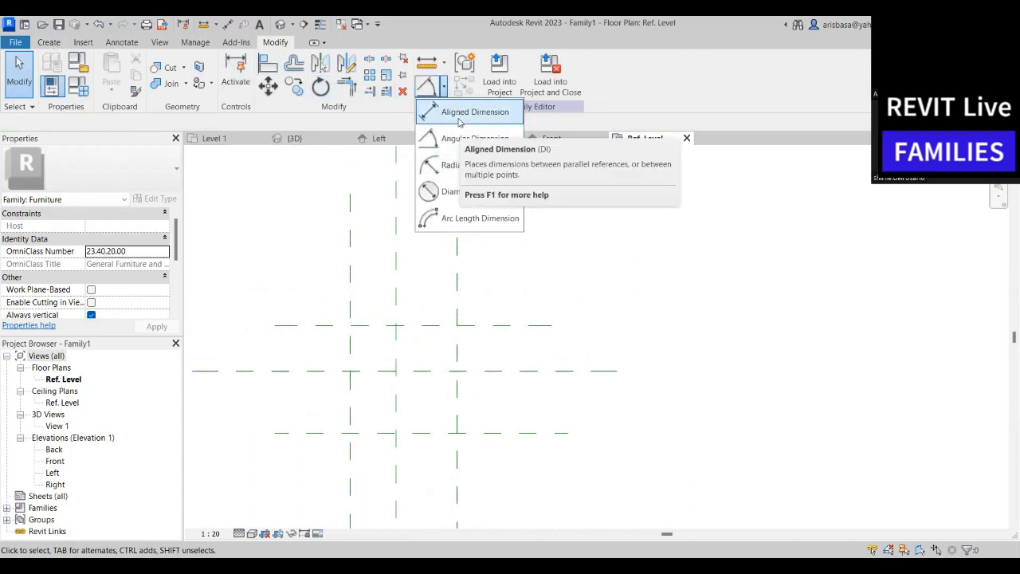
click(460, 114)
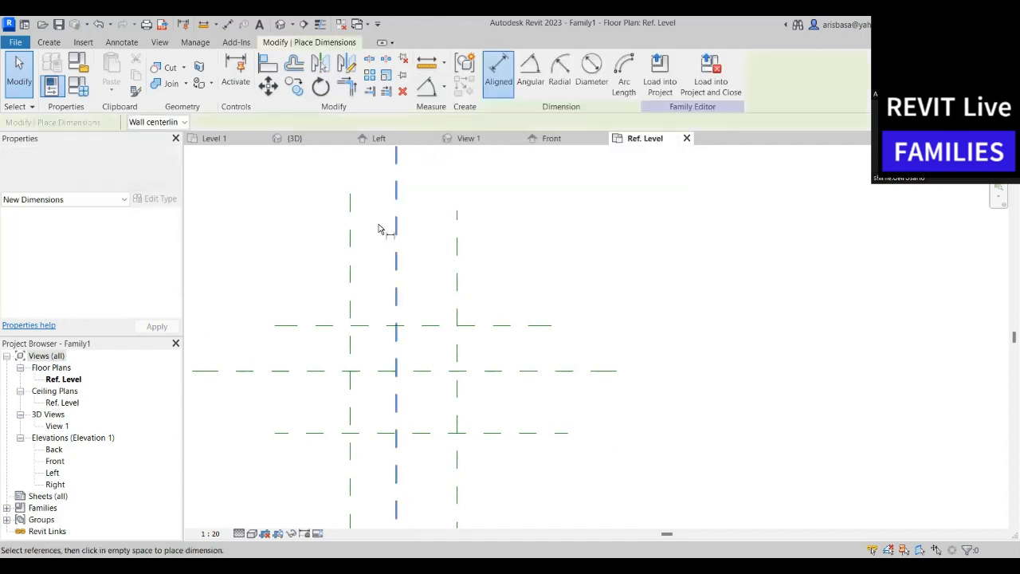
click(350, 302)
click(396, 304)
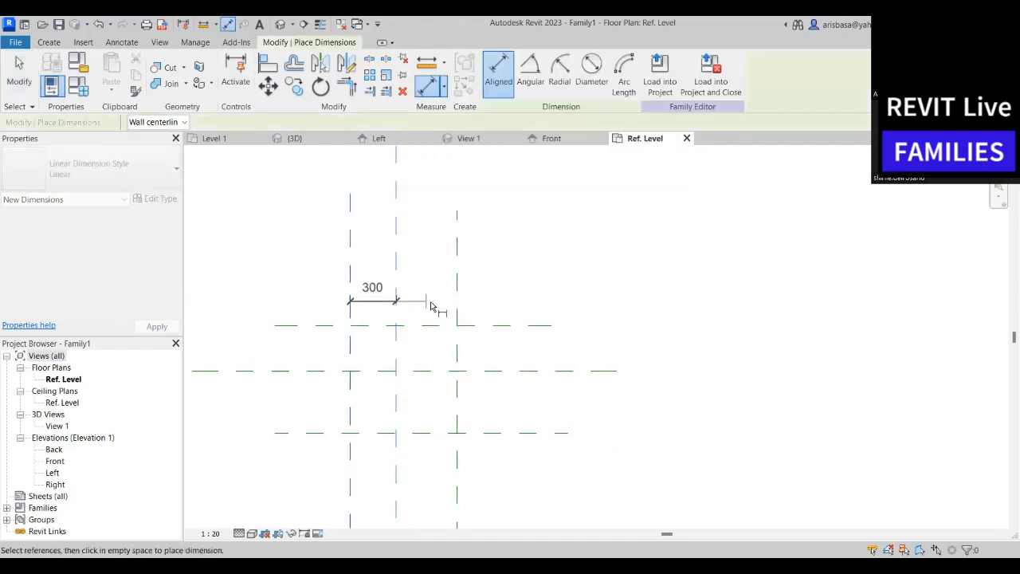
click(457, 305)
click(515, 305)
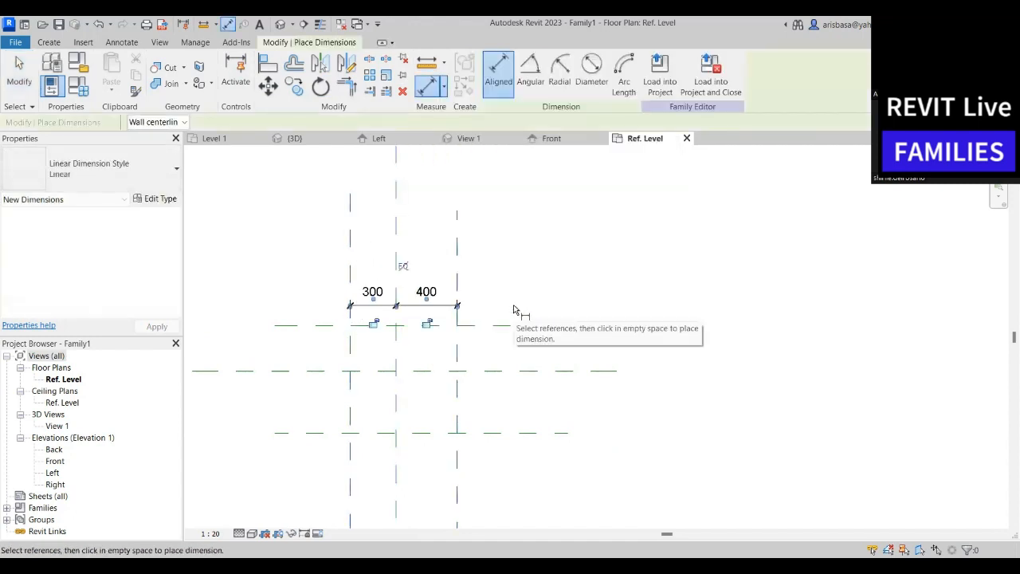
Apply the equality constraint to the dimension string across the vertical planes
scroll(495, 271, up, 2)
middle_drag(491, 284, 579, 255)
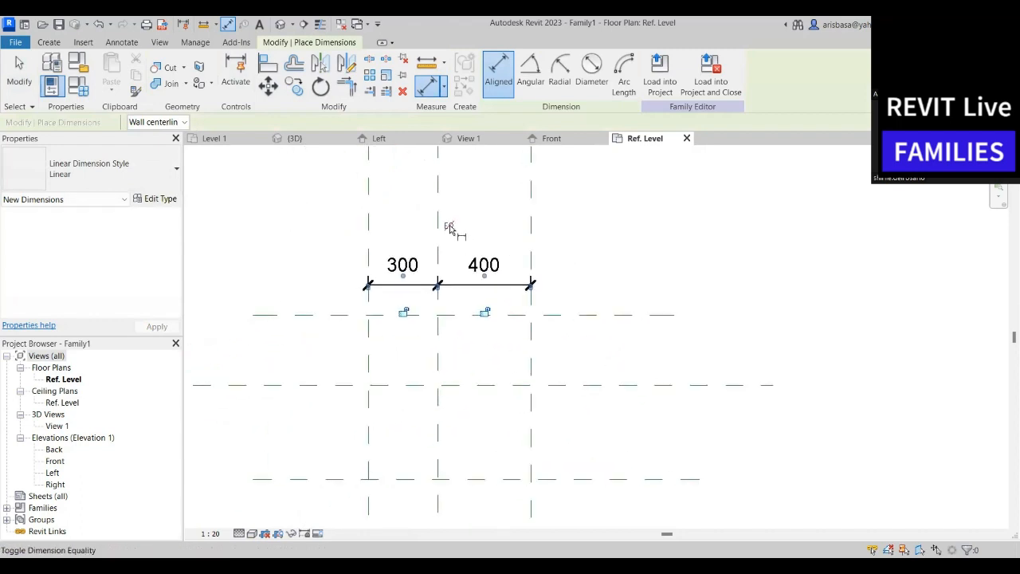
click(449, 228)
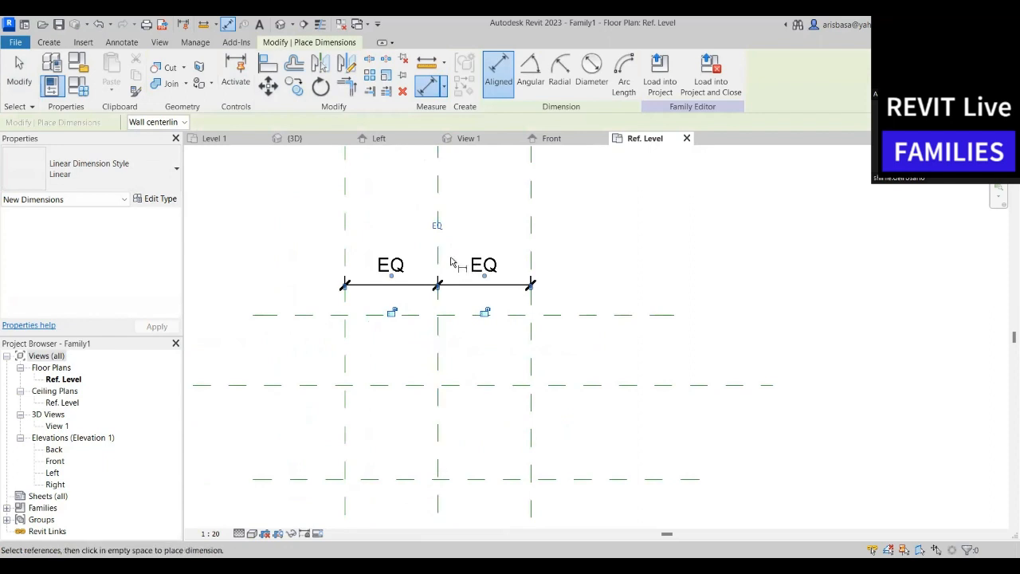
scroll(633, 262, down, 2)
middle_drag(634, 268, 620, 294)
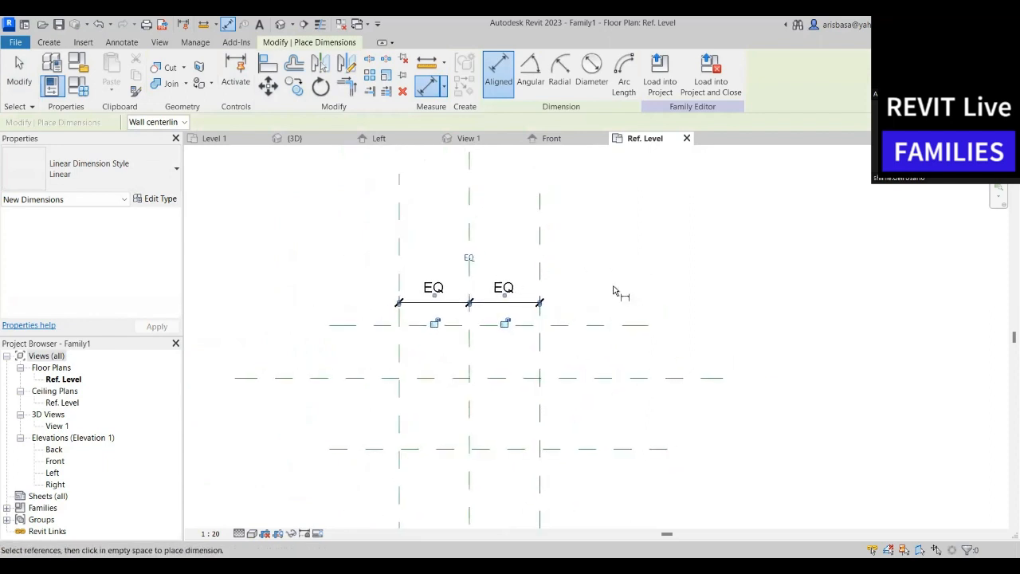
key(Escape)
key(Escape)
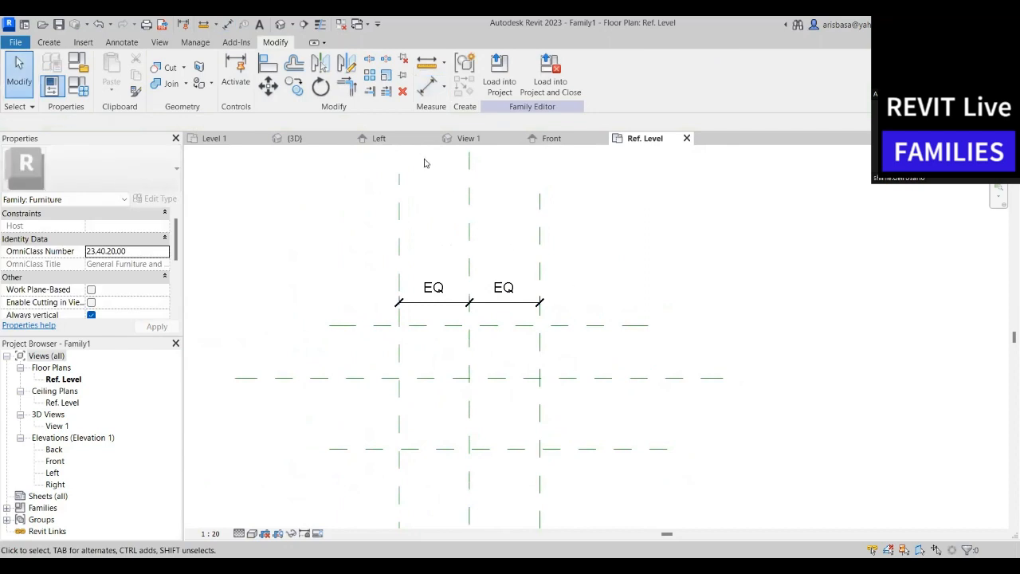
Add an overall aligned dimension between the two outer vertical reference planes, above the EQ string
click(428, 89)
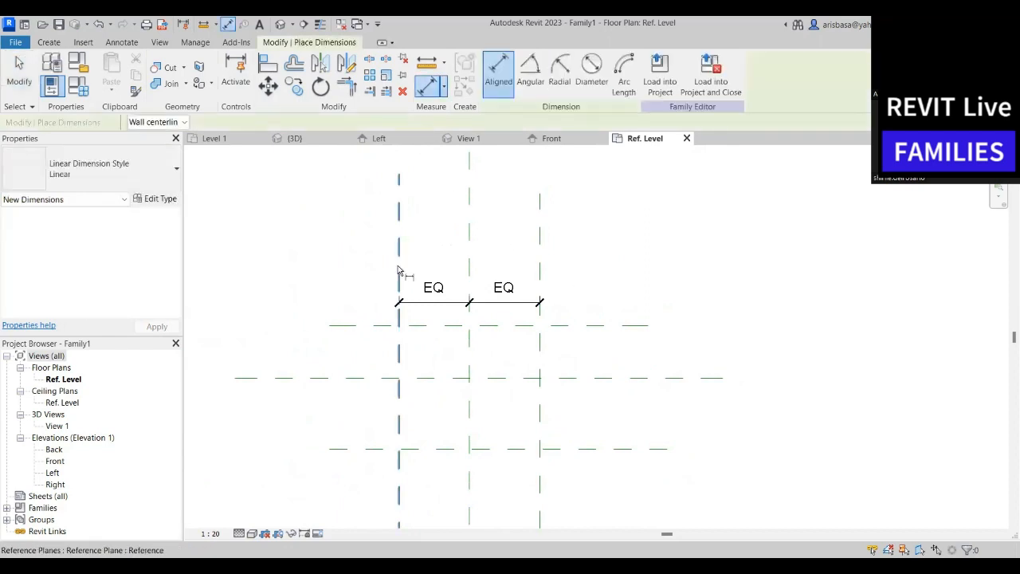
click(401, 269)
click(542, 270)
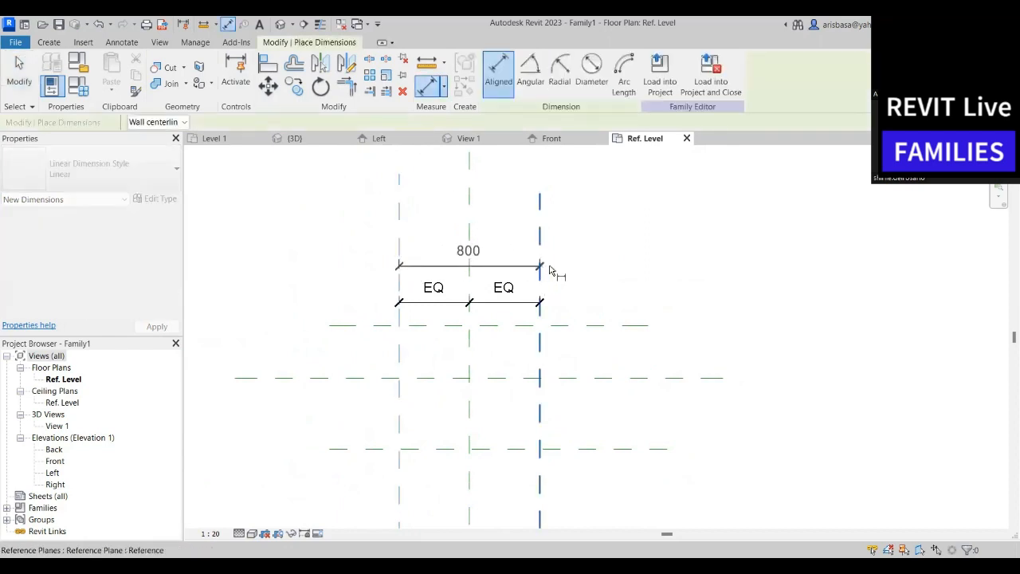
click(603, 271)
key(Escape)
key(Escape)
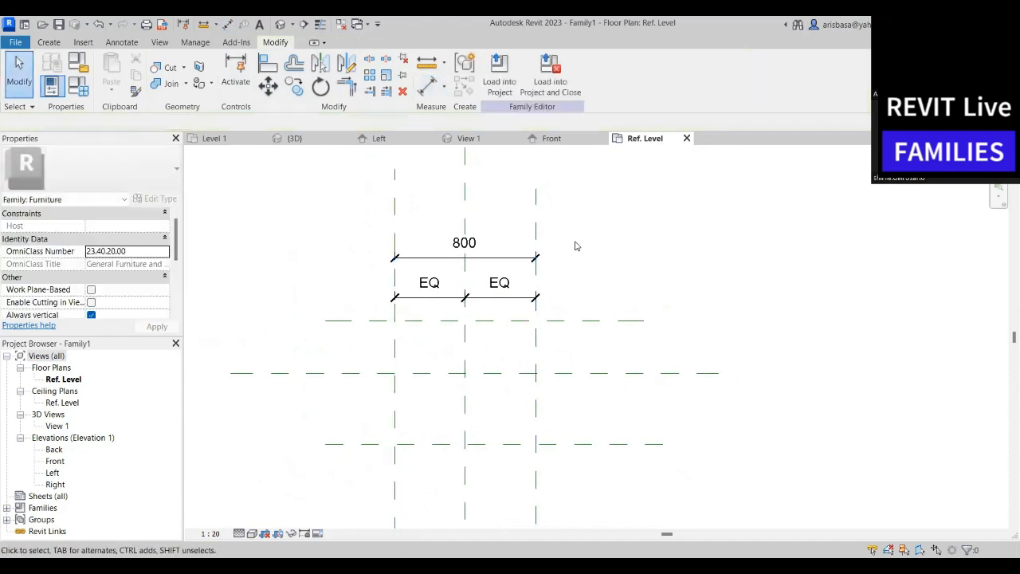
Move the left vertical reference plane inward to 380 from the center plane, giving an overall width of 760
scroll(566, 241, down, 2)
scroll(545, 247, up, 2)
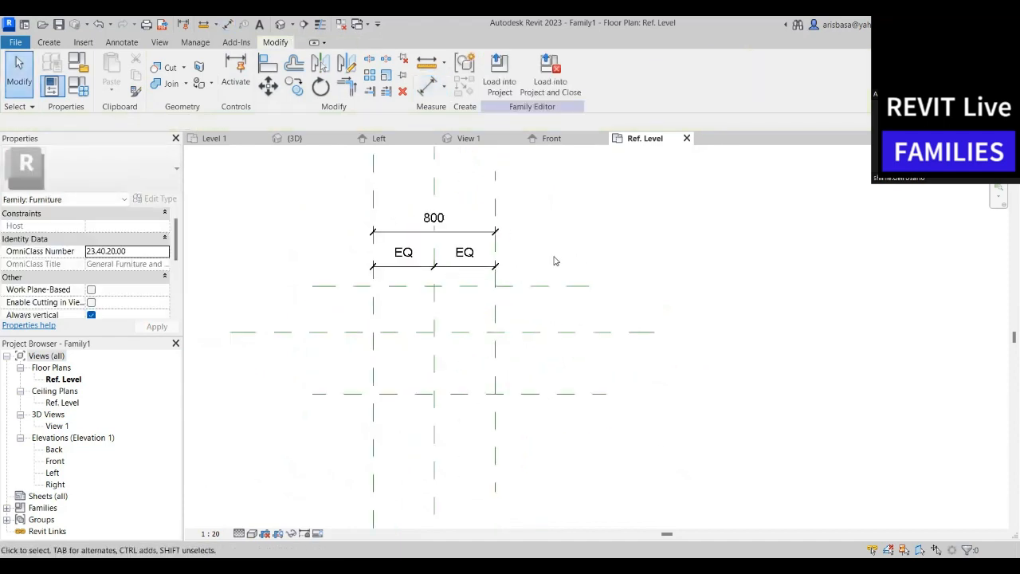
middle_drag(553, 257, 540, 267)
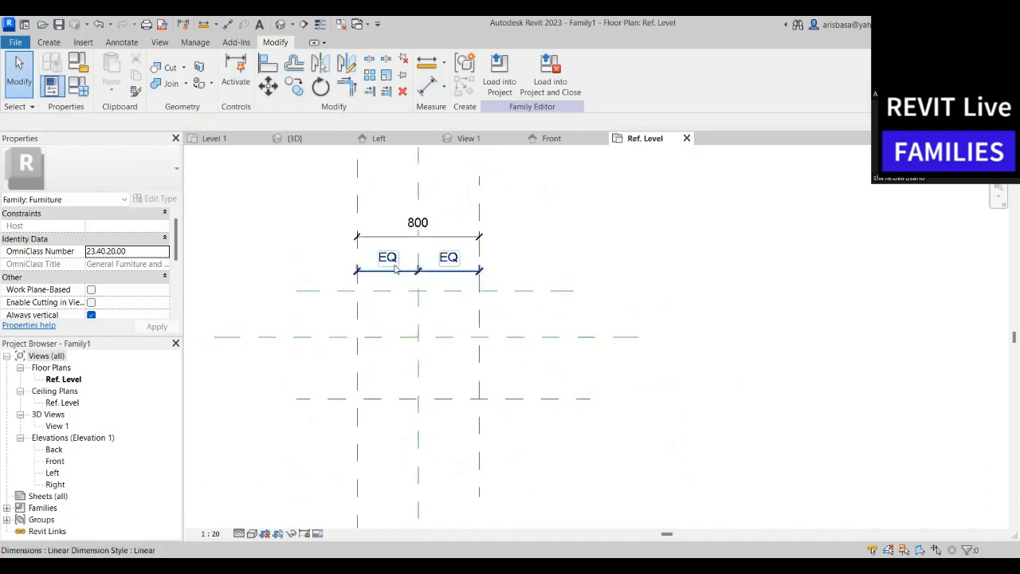
click(358, 204)
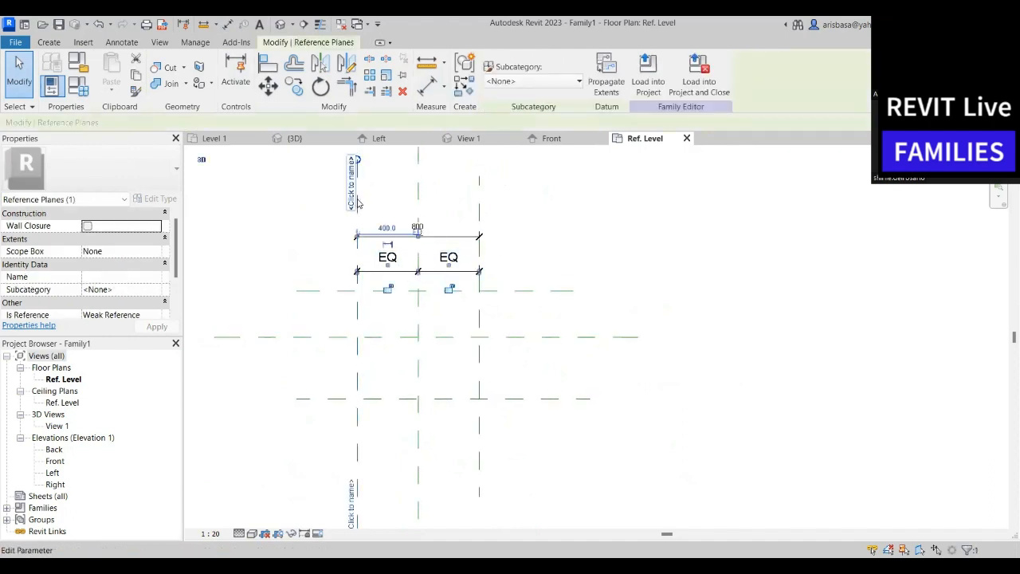
mouse_move(355, 224)
mouse_down()
mouse_move(311, 226)
mouse_move(373, 225)
mouse_move(314, 223)
mouse_move(358, 227)
mouse_up()
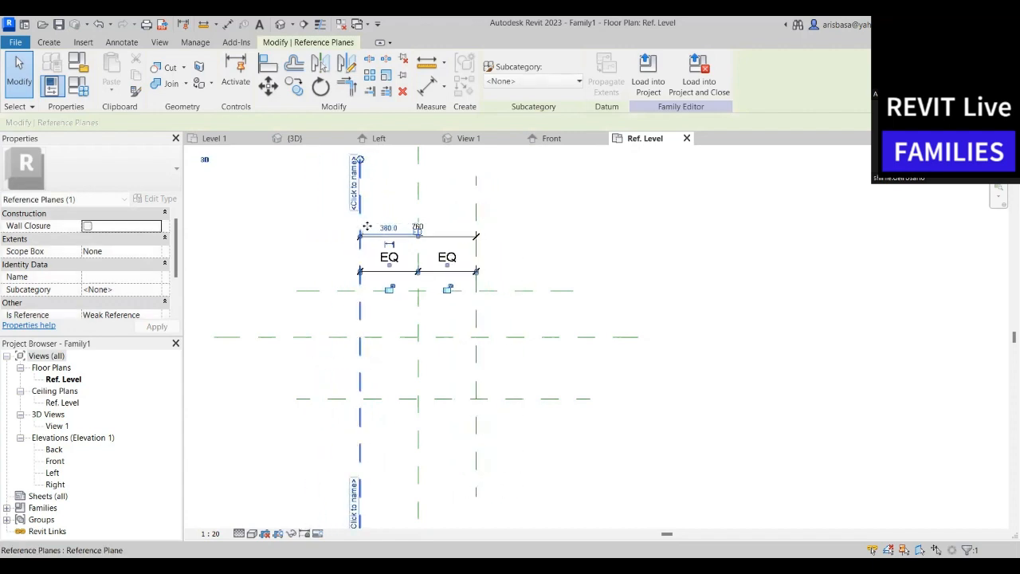
scroll(404, 231, up, 3)
click(434, 229)
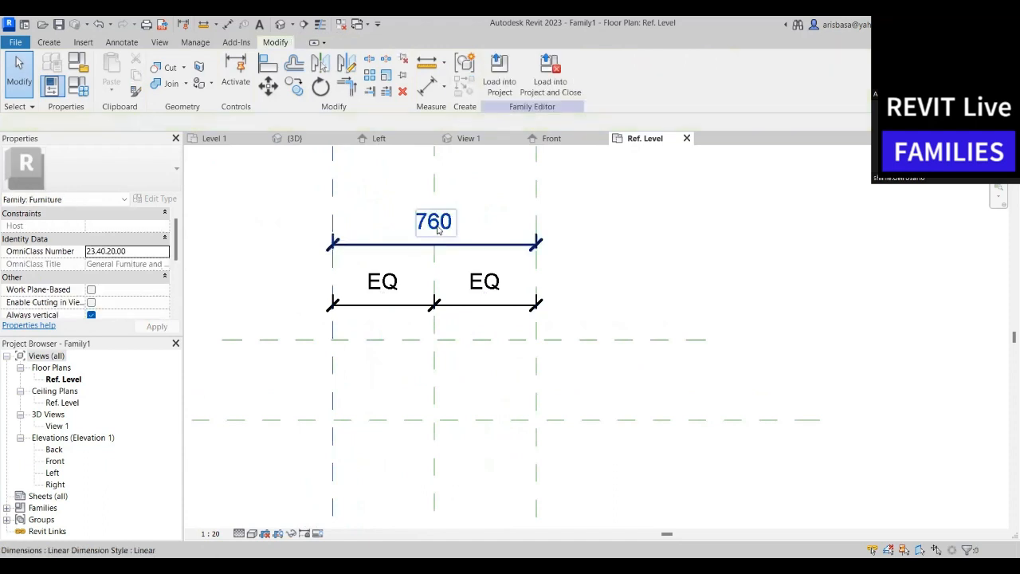
click(597, 246)
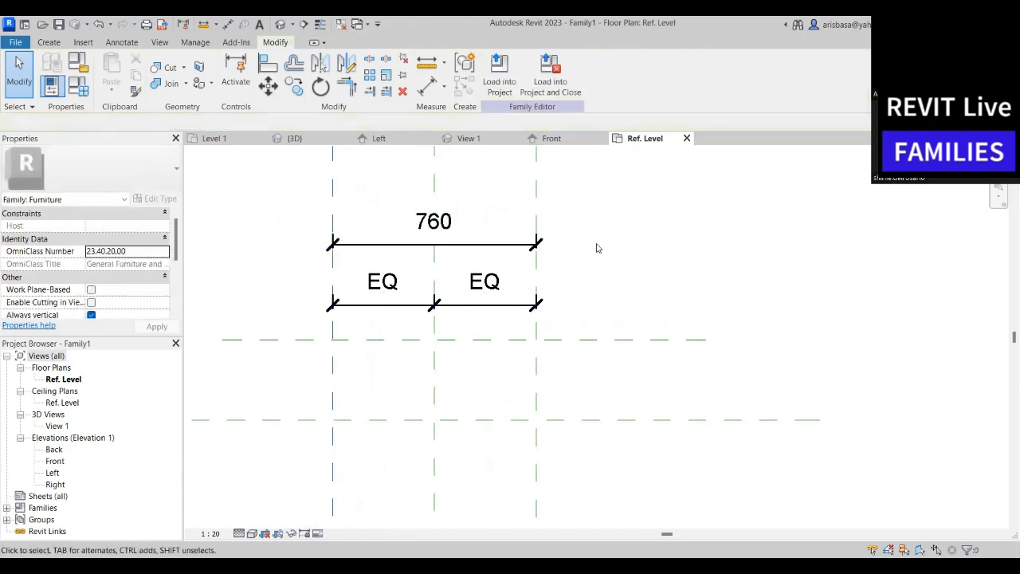
Dimension the three horizontal reference planes in one aligned string left of the vertical planes and make its spans equal
scroll(597, 248, down, 2)
middle_drag(598, 256, 519, 251)
scroll(535, 253, down, 2)
scroll(531, 250, down, 1)
scroll(504, 237, up, 2)
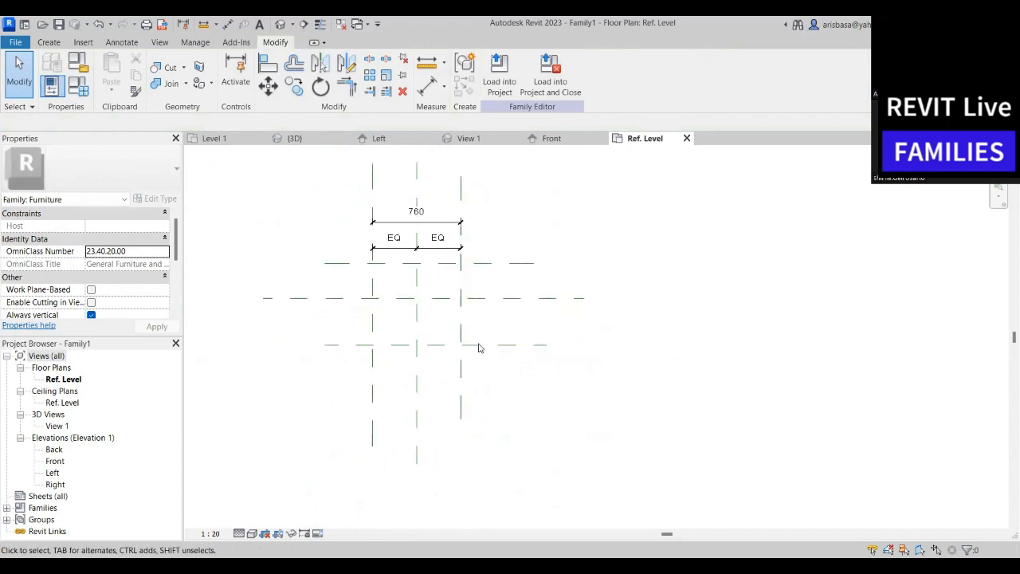
click(424, 86)
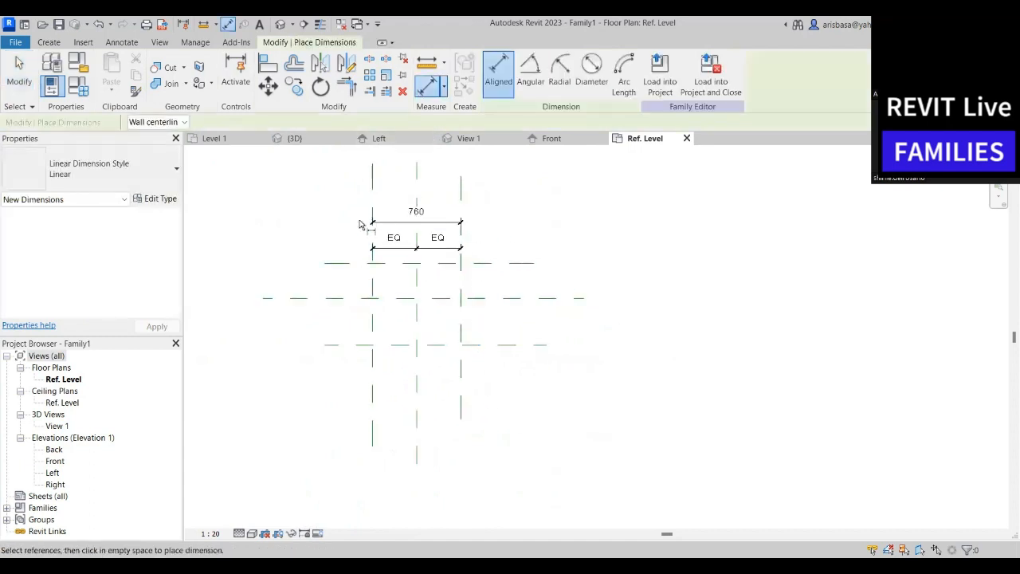
click(348, 263)
click(349, 298)
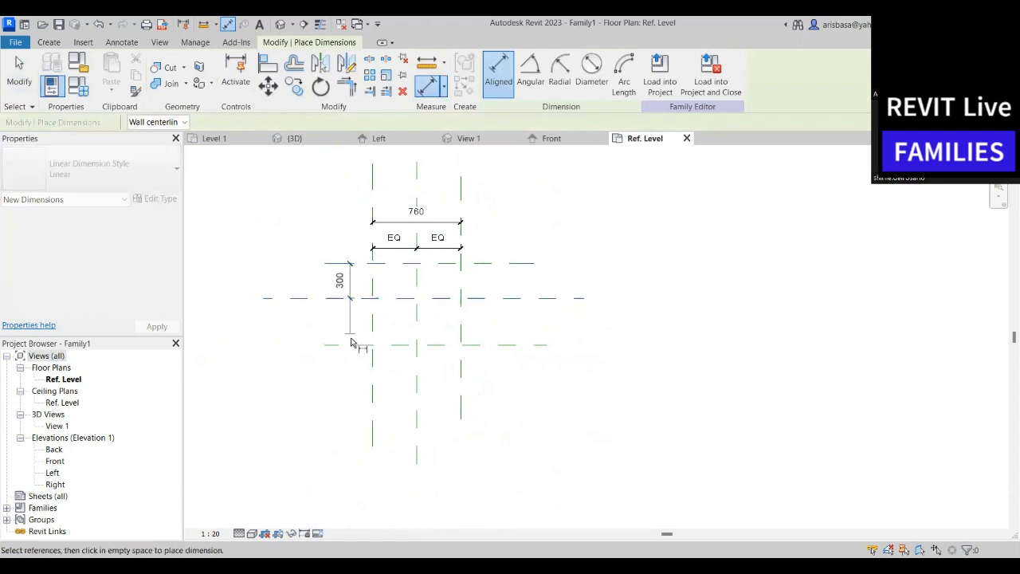
click(348, 345)
click(339, 379)
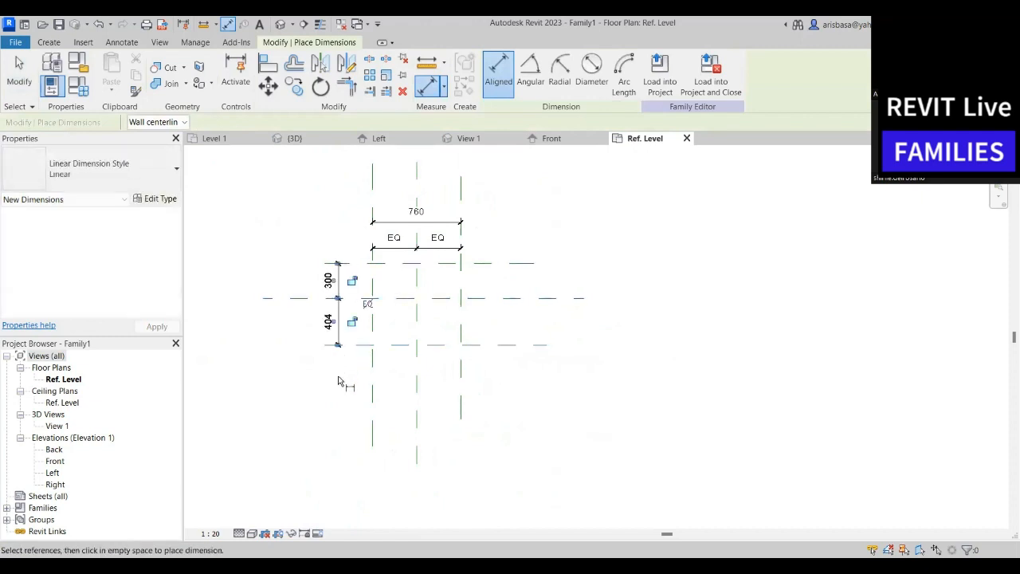
click(368, 306)
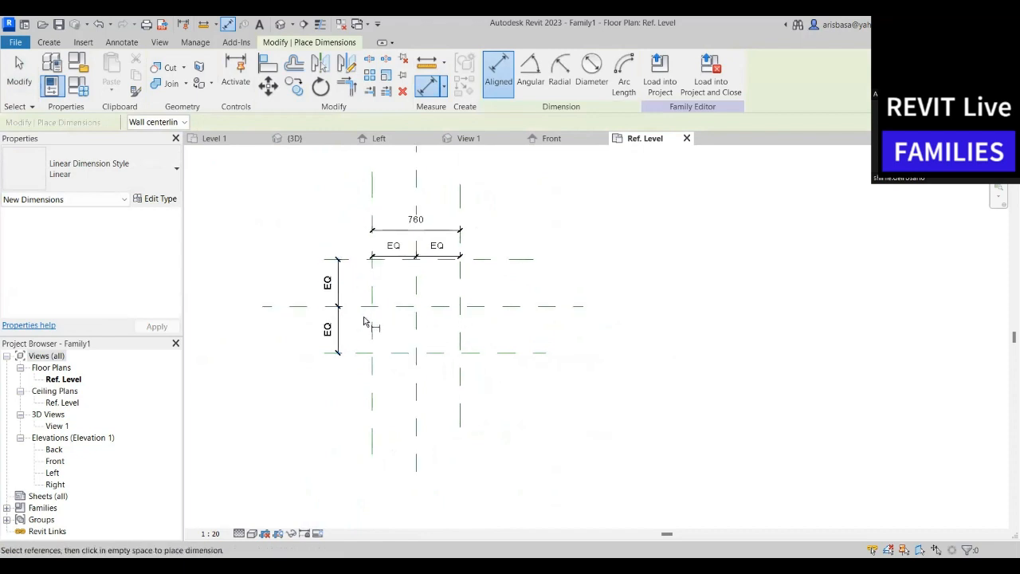
key(Escape)
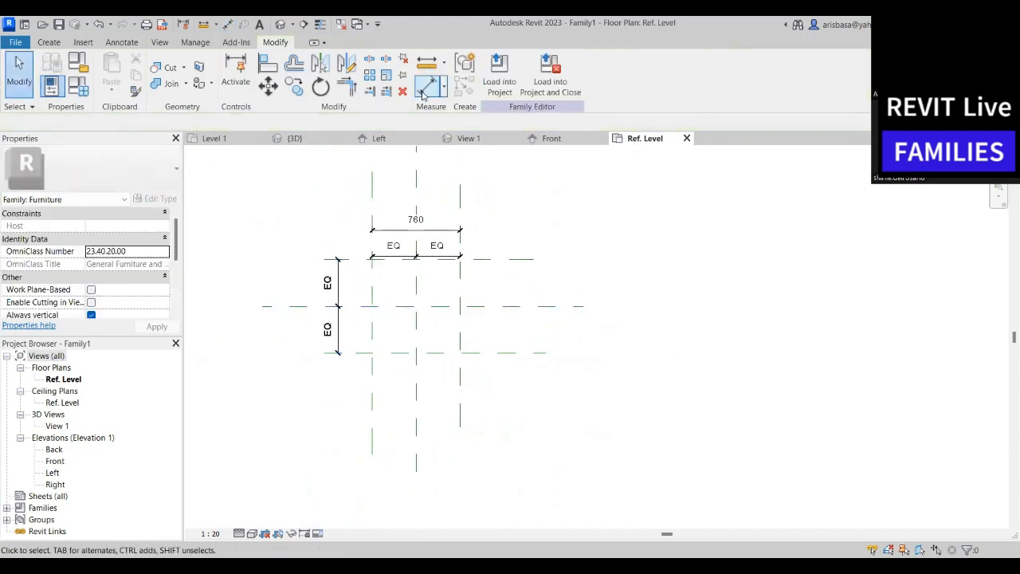
Add an overall aligned dimension between the two outer horizontal reference planes, left of their EQ string
click(351, 353)
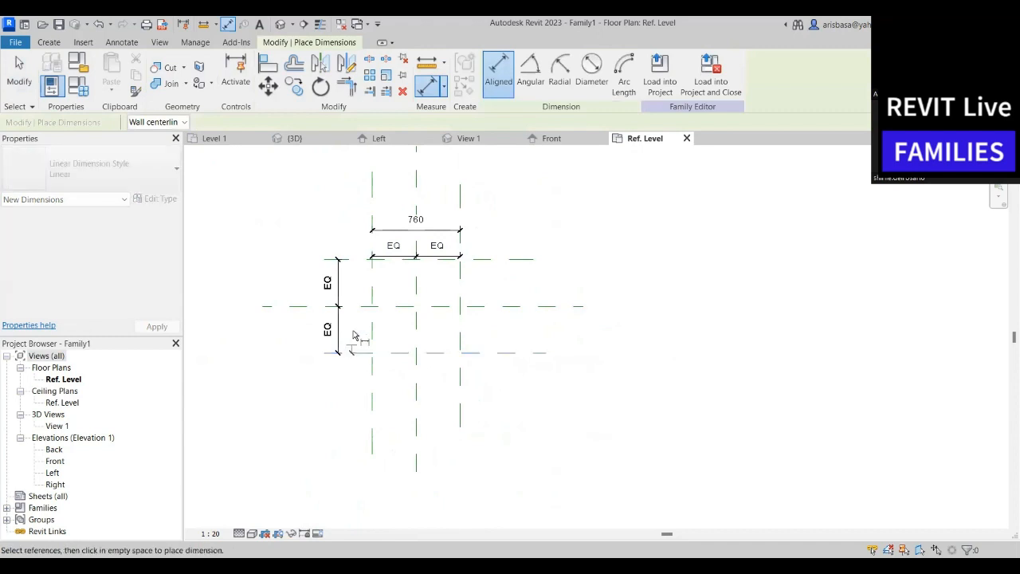
click(354, 259)
click(303, 247)
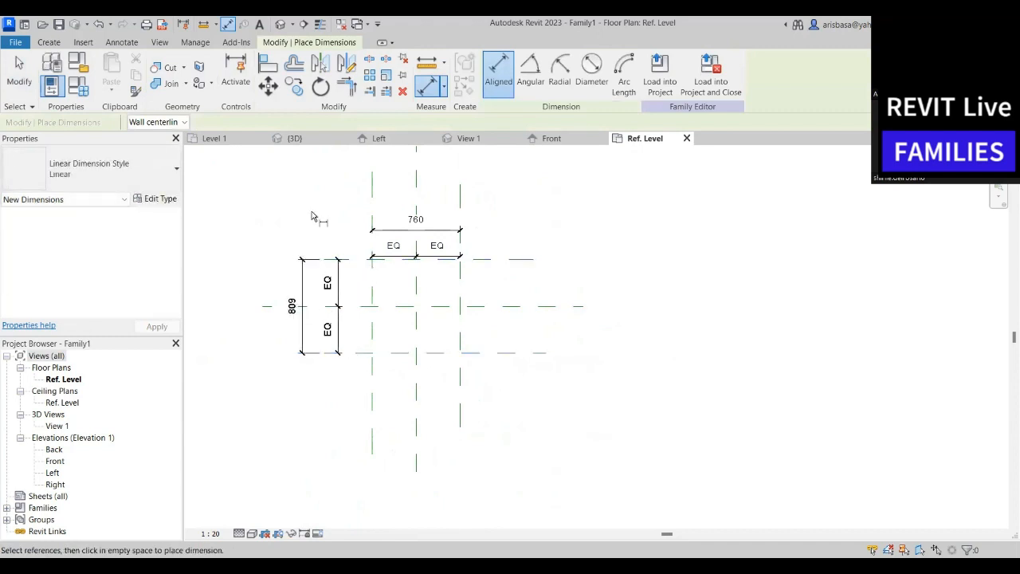
key(Escape)
key(Escape)
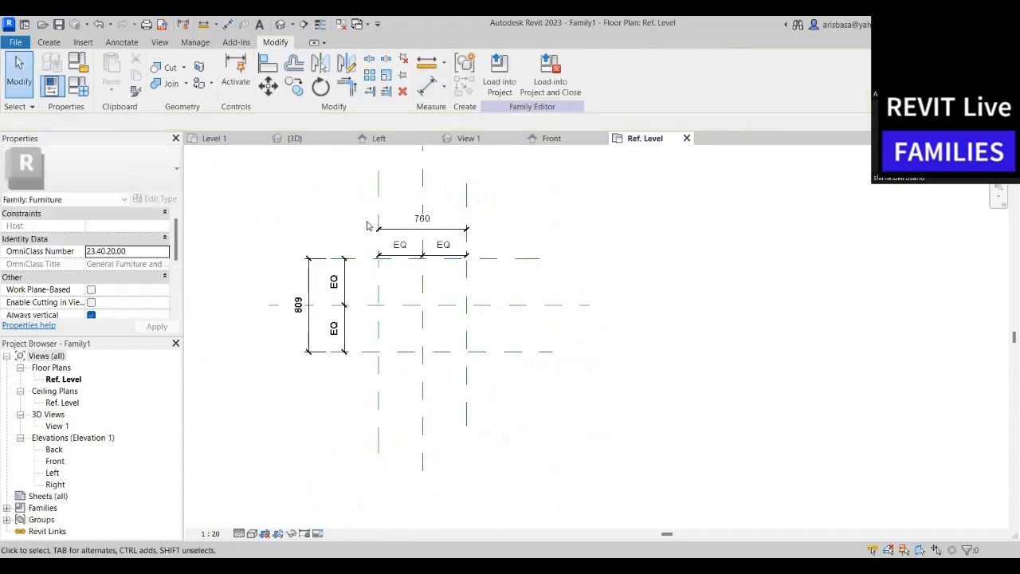
Move the EQ dimension string of the vertical planes up, closer to the overall width dimension
scroll(421, 241, up, 3)
click(440, 267)
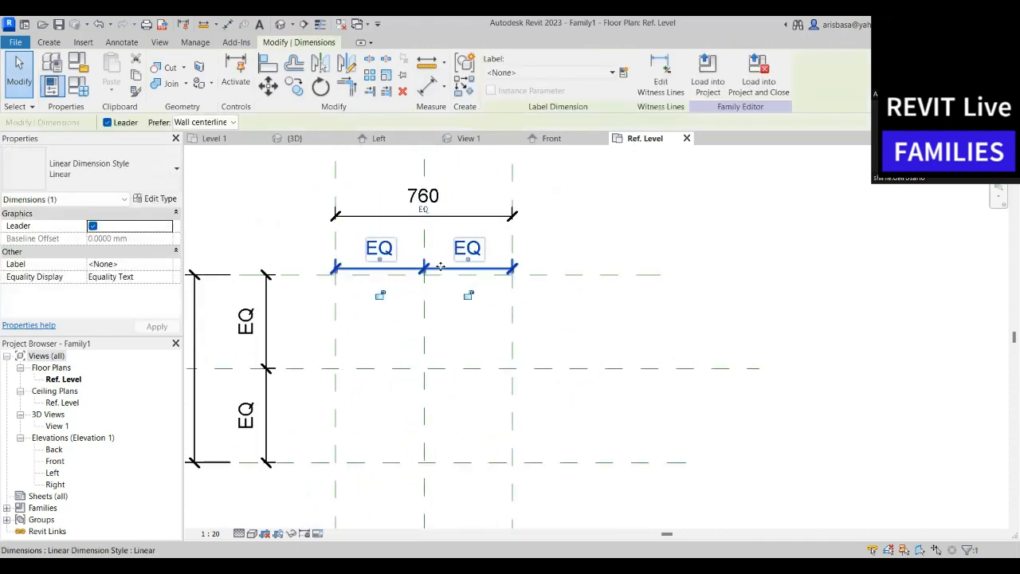
drag(440, 267, 481, 249)
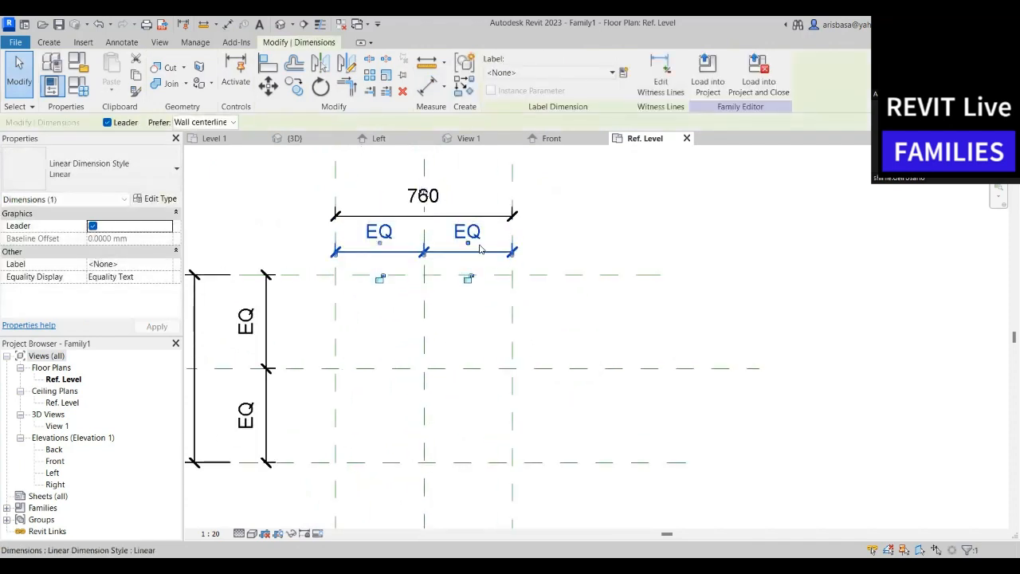
click(626, 244)
scroll(619, 262, down, 2)
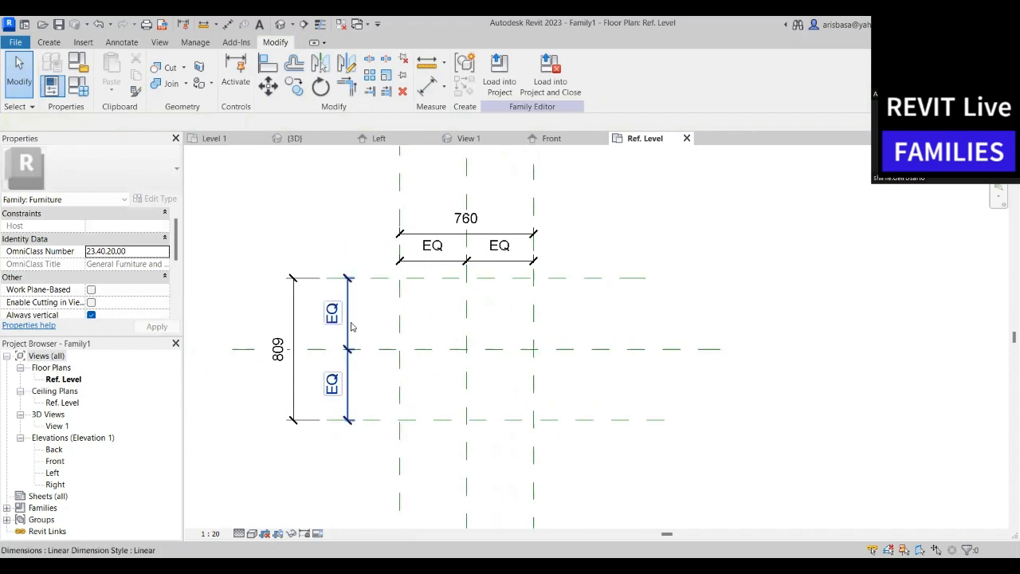
middle_drag(655, 309, 647, 321)
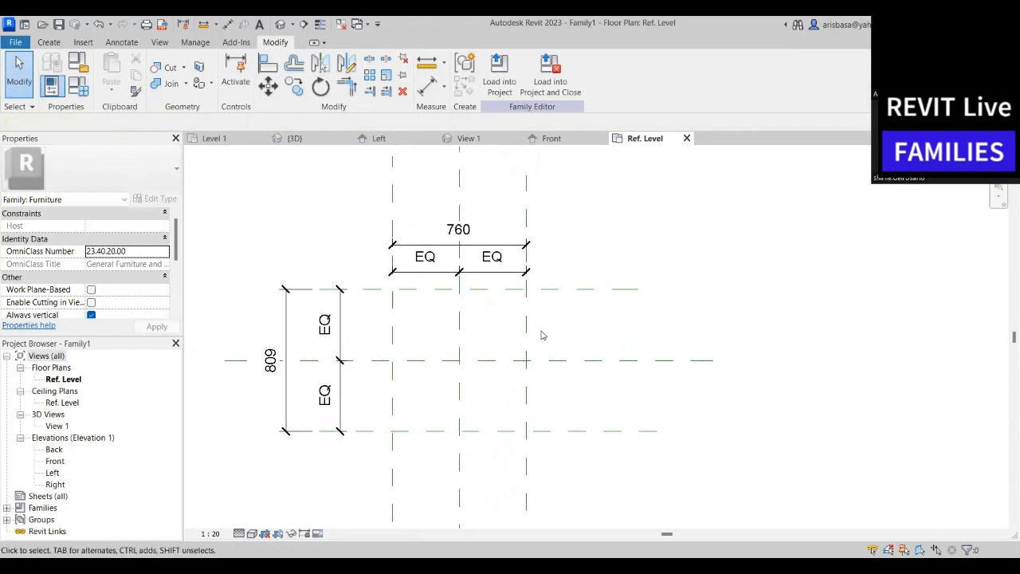
middle_drag(541, 335, 499, 333)
scroll(510, 331, down, 1)
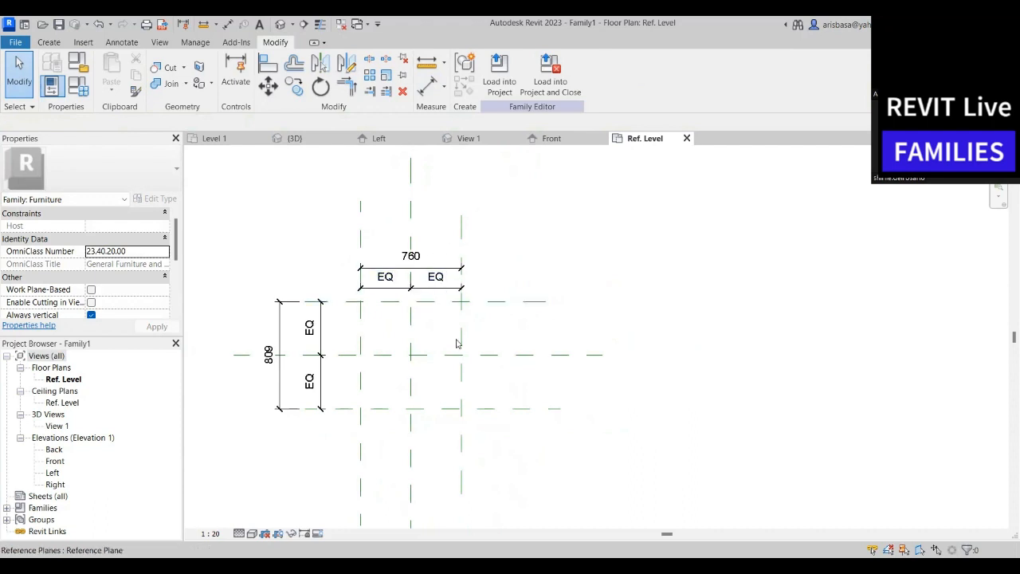
middle_drag(562, 334, 581, 338)
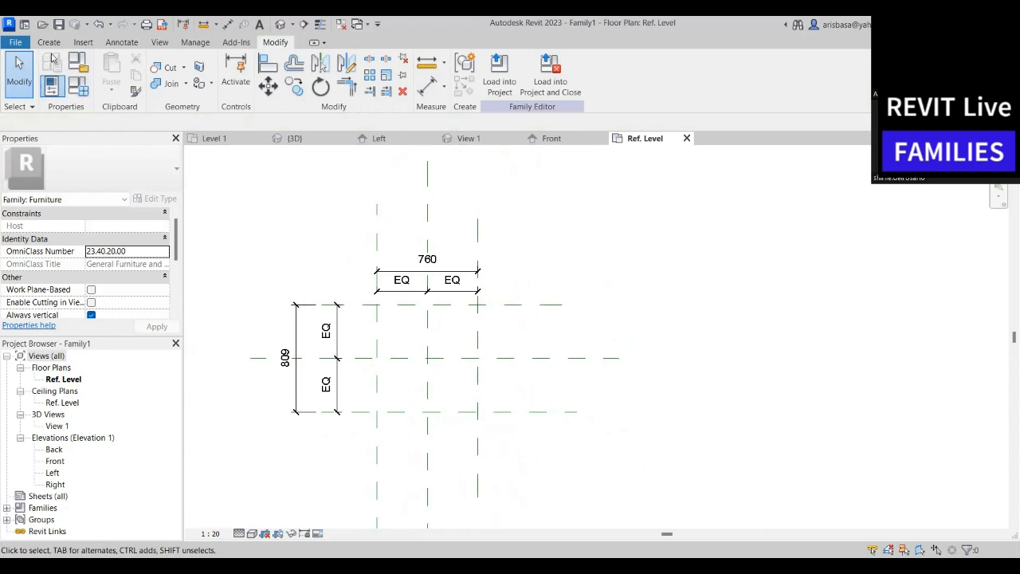
Start an extrusion and sketch a rectangle about 580 by 660 mm just inside the outer reference planes
click(50, 43)
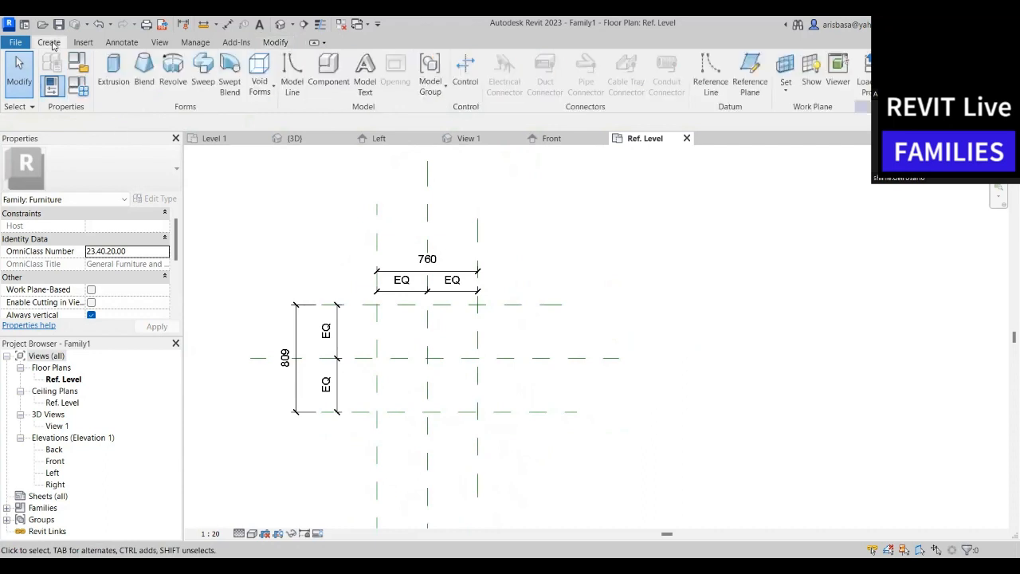
click(113, 71)
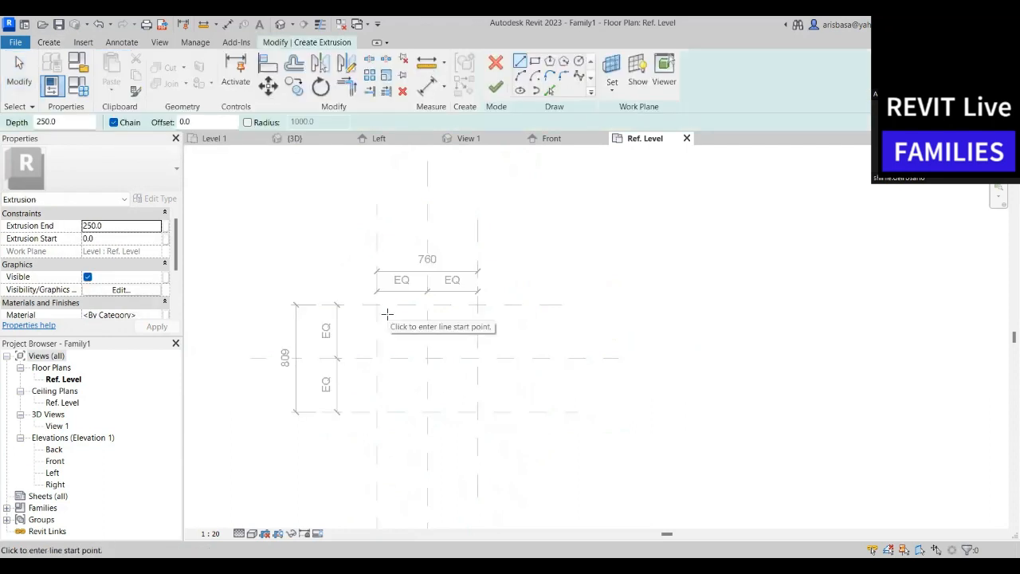
click(535, 61)
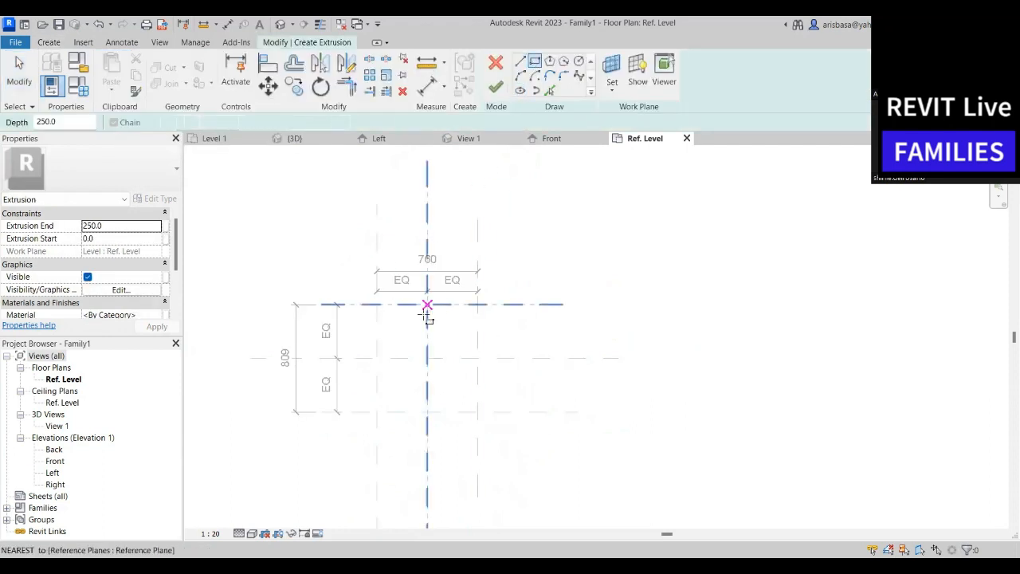
scroll(391, 319, up, 1)
middle_drag(392, 319, 390, 279)
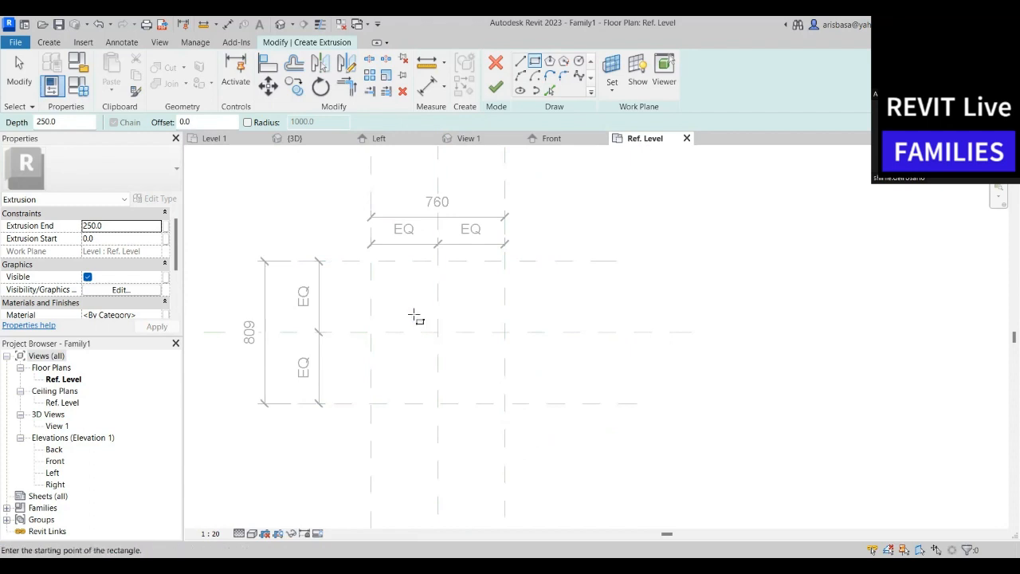
click(383, 273)
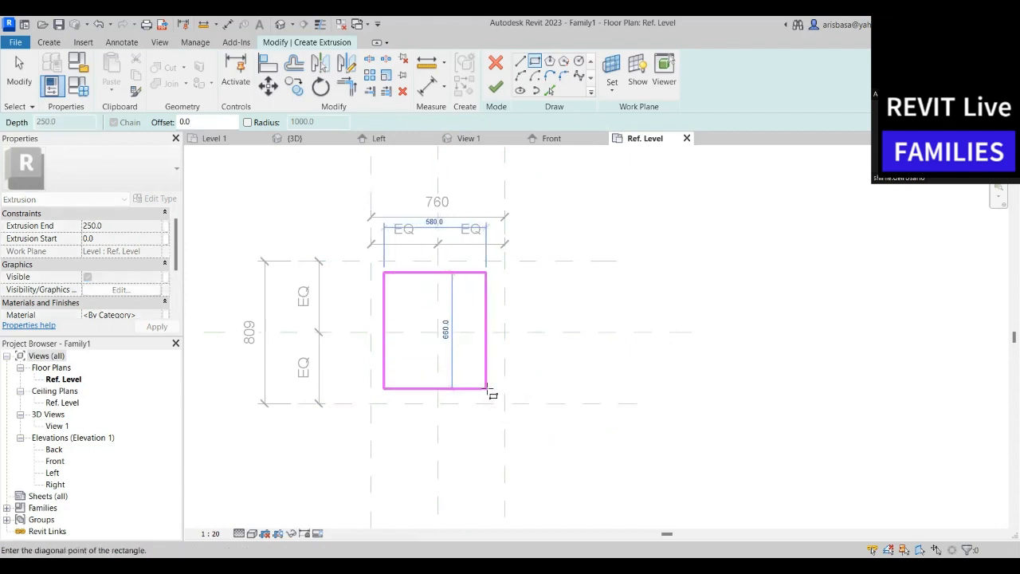
click(490, 389)
middle_drag(561, 371, 540, 382)
key(Escape)
scroll(449, 306, up, 3)
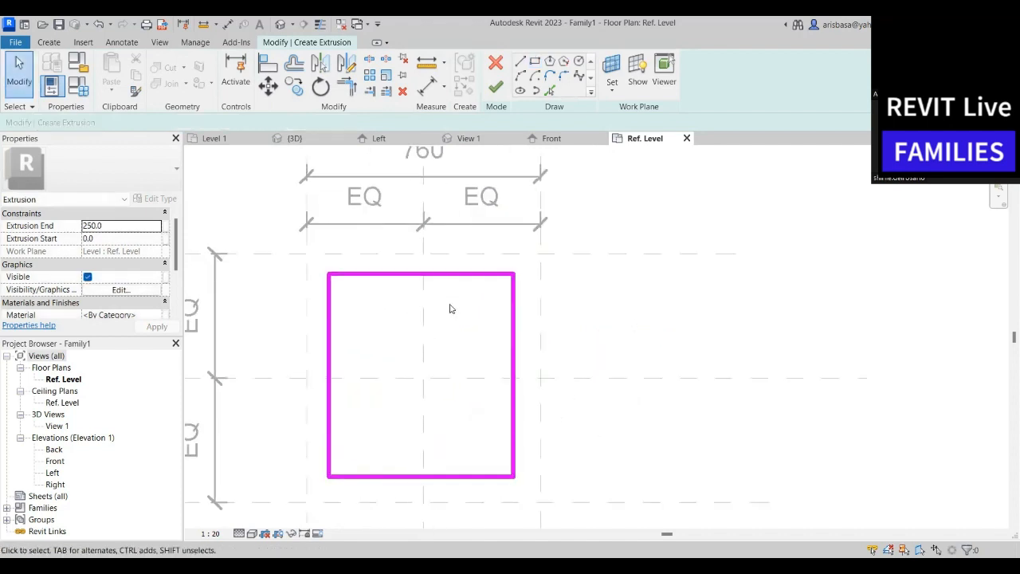
middle_drag(448, 305, 460, 331)
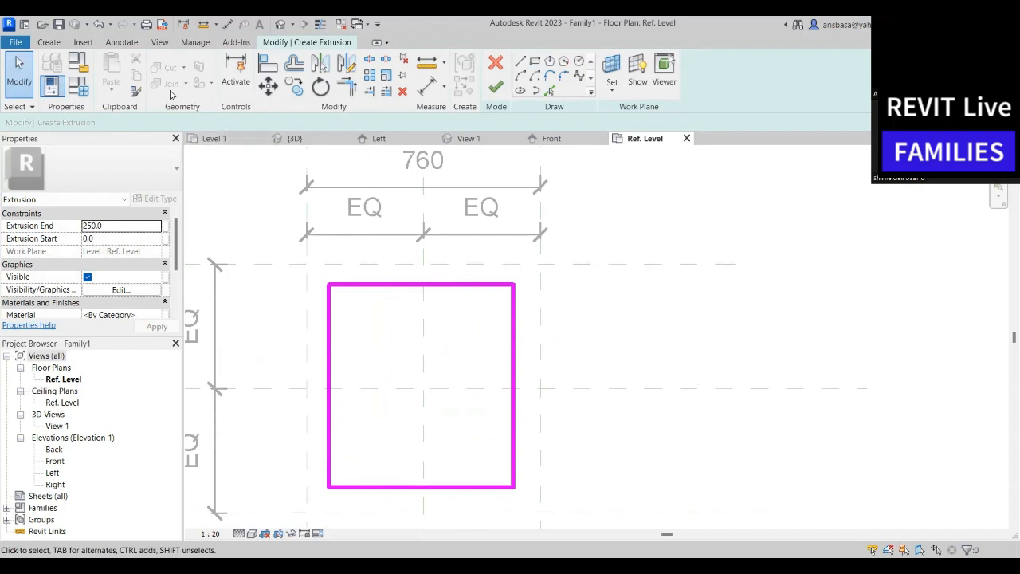
Align the rectangle's upper and left edges to the adjacent outer reference planes and lock both alignments
click(268, 64)
click(377, 266)
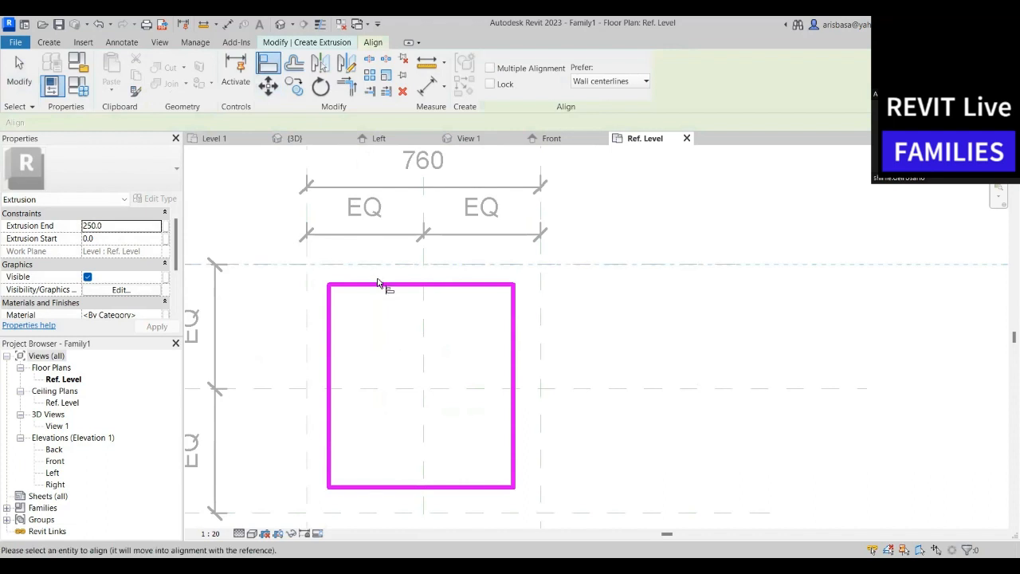
click(379, 286)
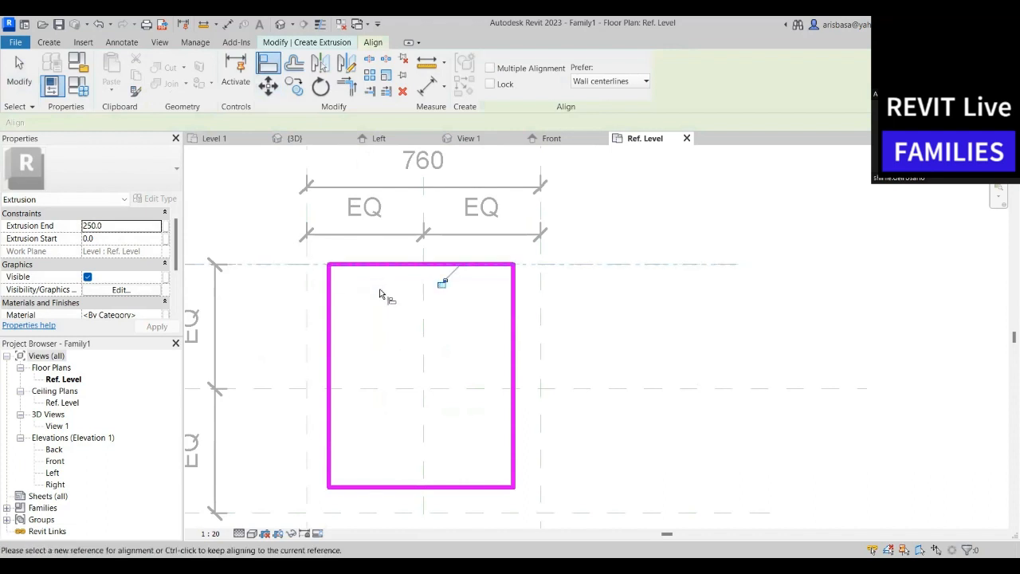
click(443, 285)
scroll(446, 291, down, 2)
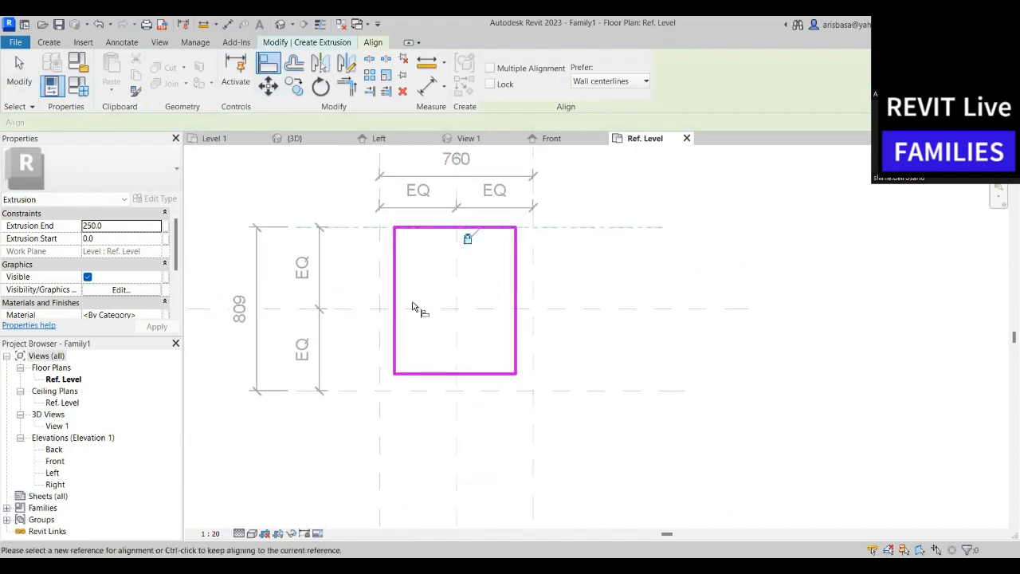
click(379, 297)
click(395, 298)
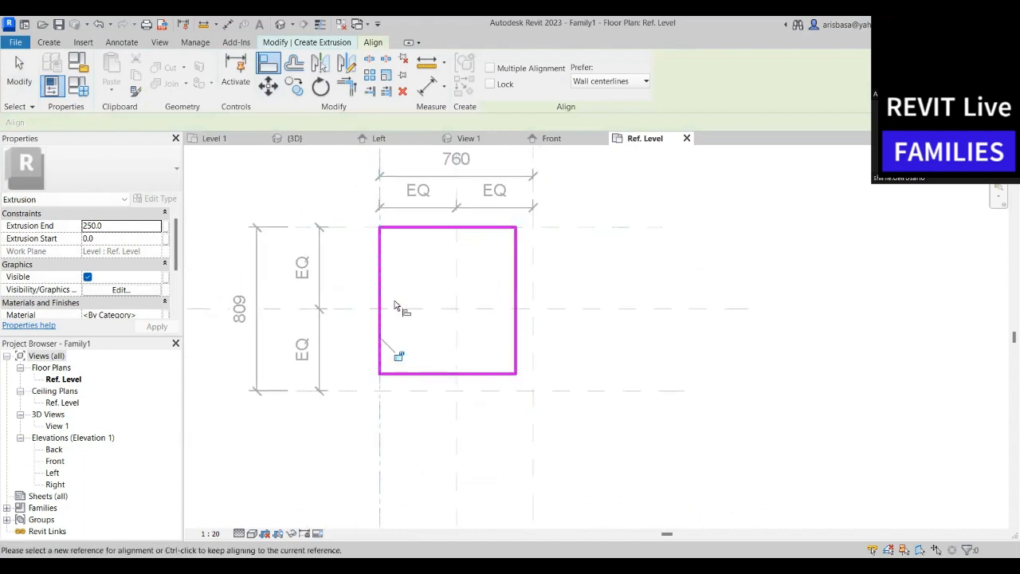
click(398, 356)
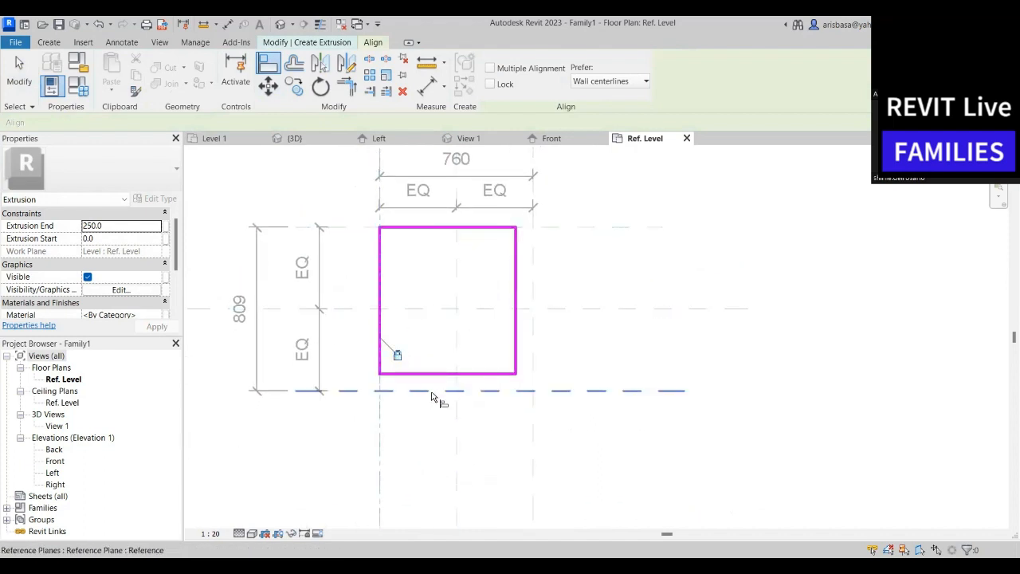
Align the rectangle's lower and right edges to the adjacent outer reference planes and lock both alignments
click(432, 394)
click(440, 375)
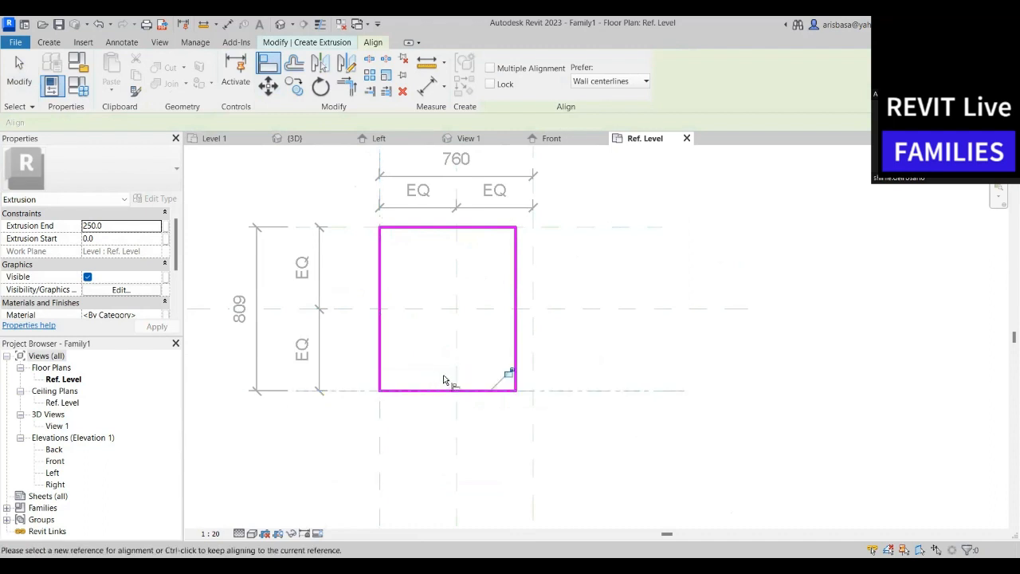
click(508, 373)
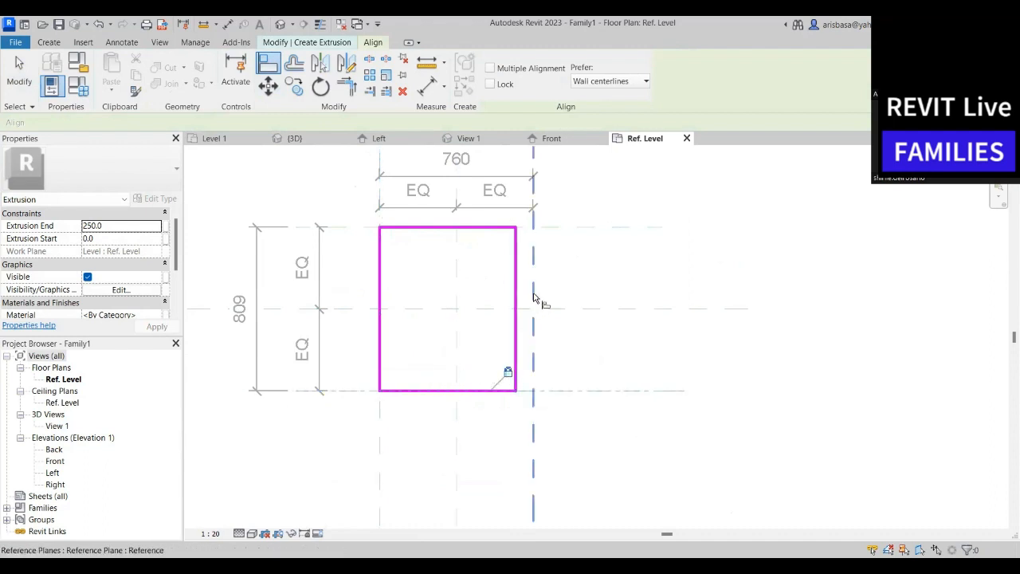
click(532, 297)
click(520, 306)
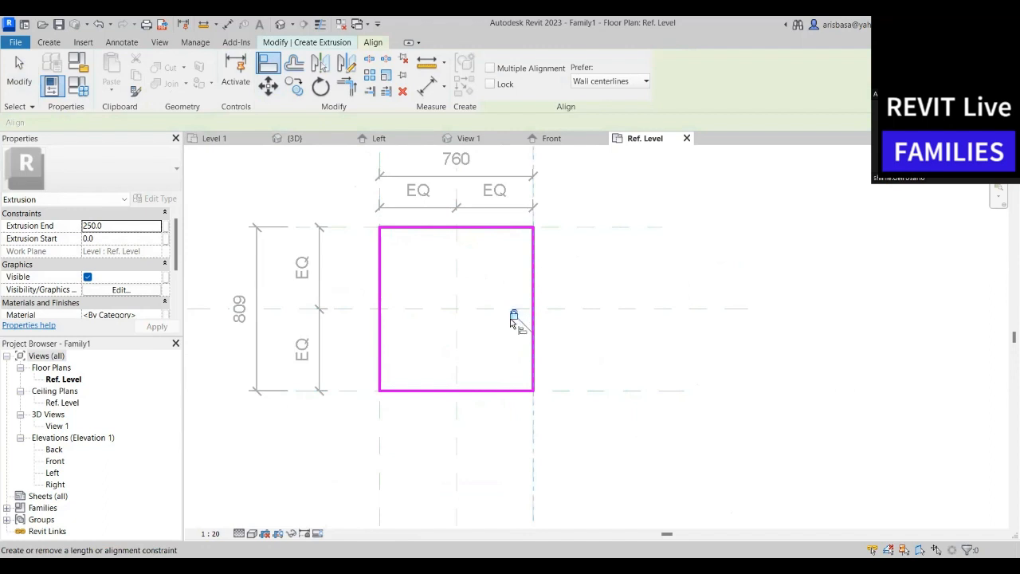
Finish the extrusion sketch with a depth of 250 and deselect the resulting solid
scroll(532, 323, down, 1)
middle_drag(581, 330, 482, 337)
scroll(550, 362, down, 1)
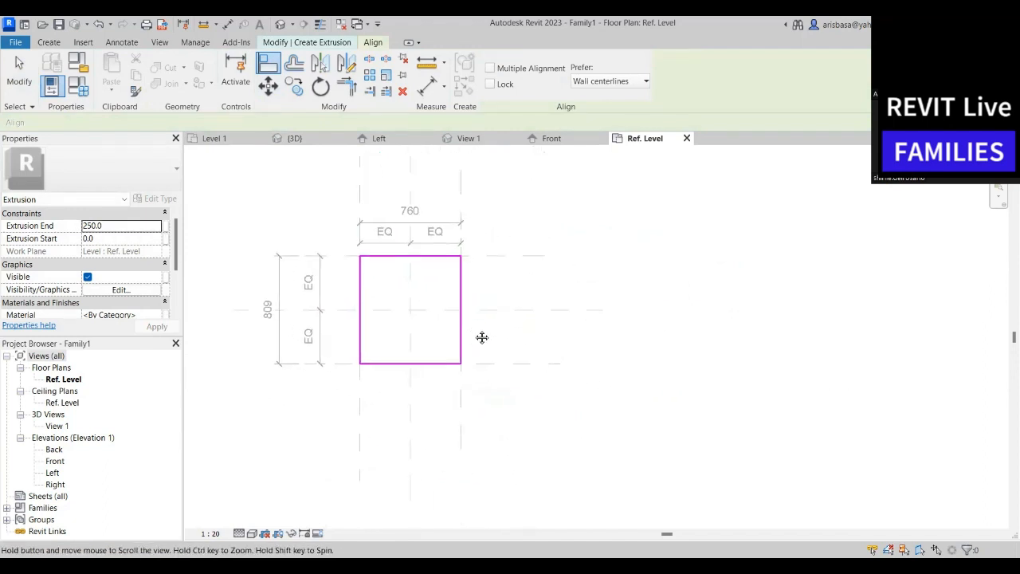
scroll(510, 295, up, 1)
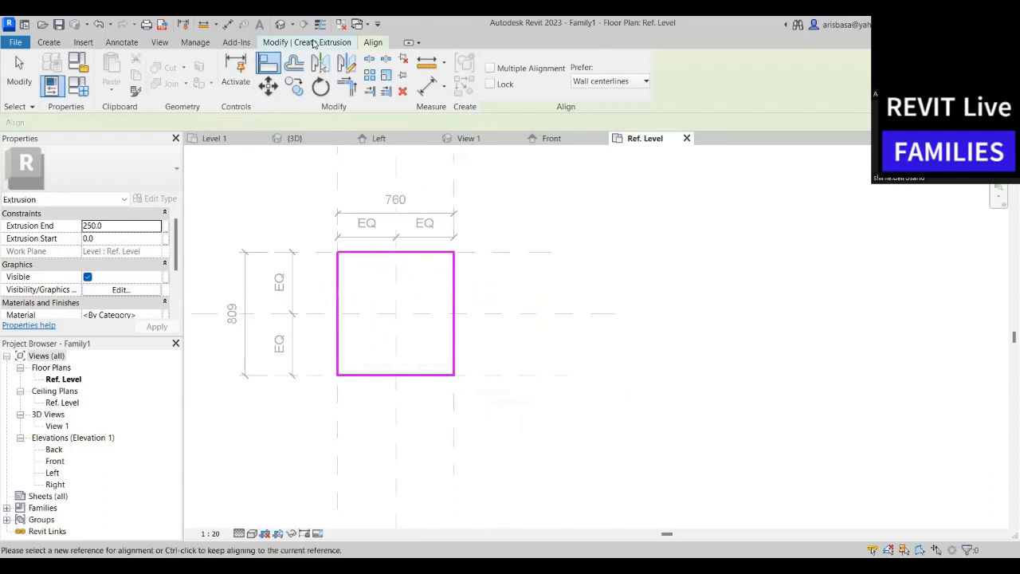
click(314, 42)
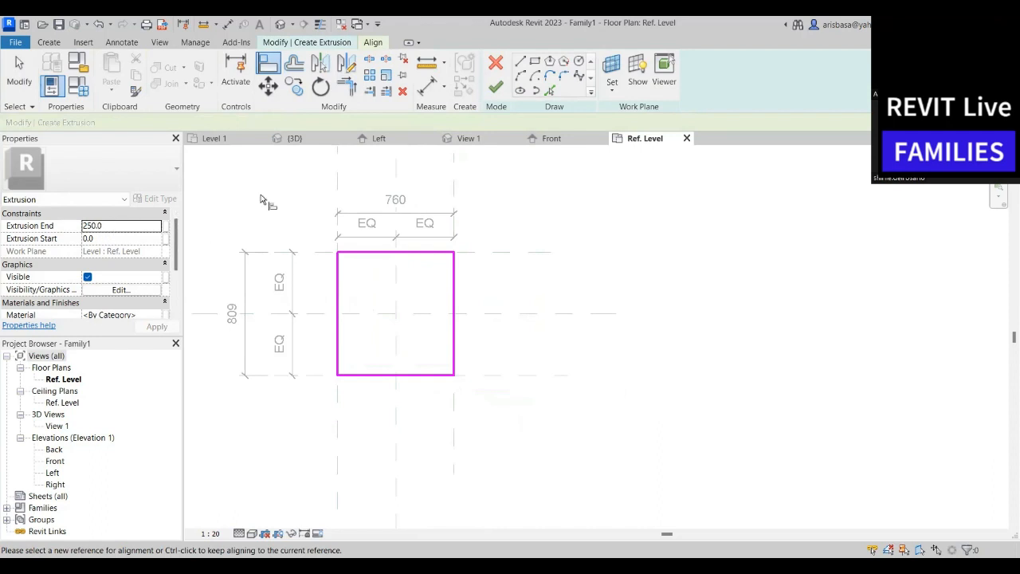
click(496, 88)
scroll(590, 240, down, 1)
middle_drag(585, 295, 594, 332)
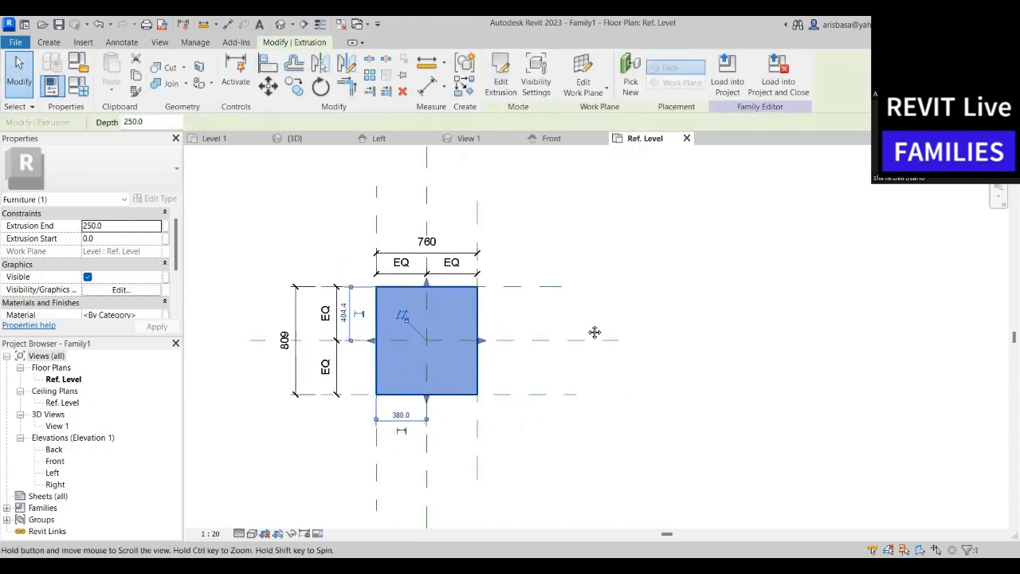
click(588, 319)
scroll(586, 312, down, 1)
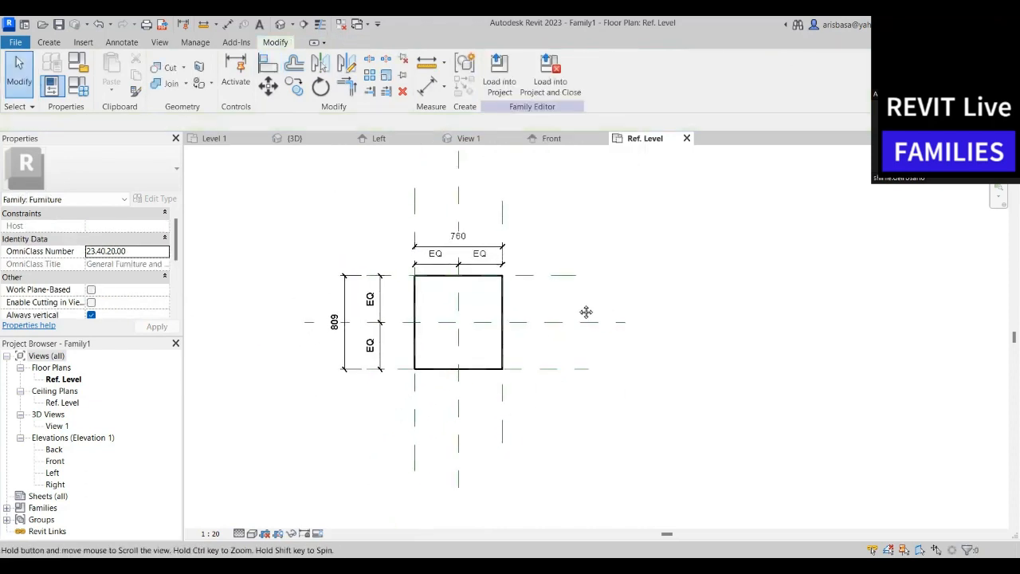
Flex the extrusion by moving the right reference plane outward to an overall width of 1040 and the lower plane down to an overall depth of 960
scroll(586, 312, up, 2)
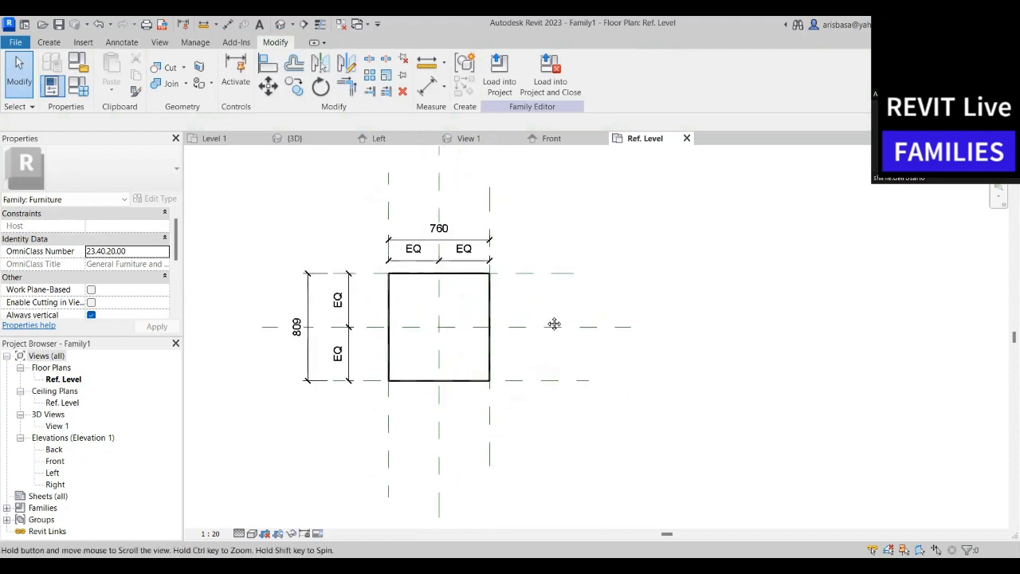
click(492, 207)
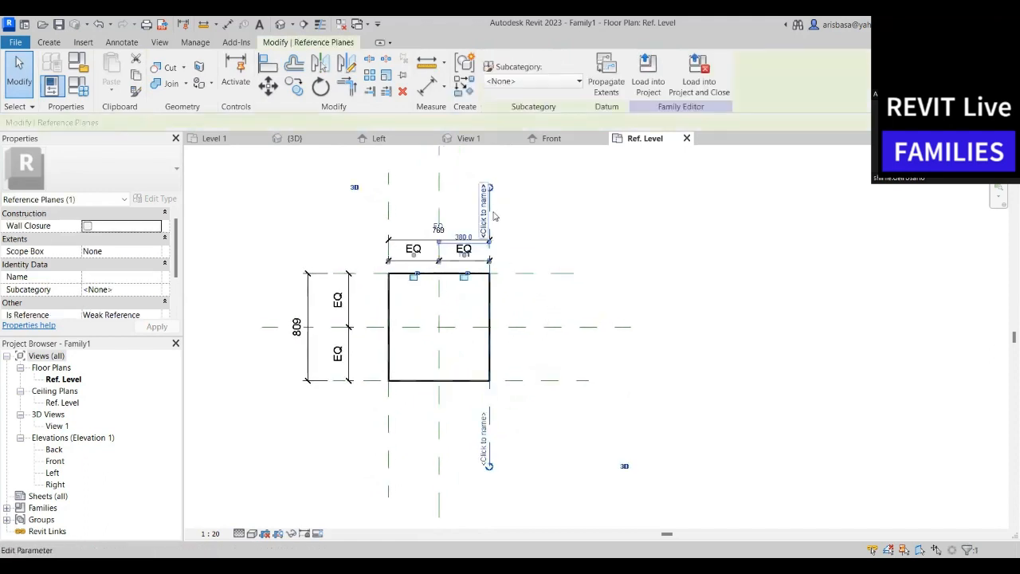
drag(493, 209, 515, 200)
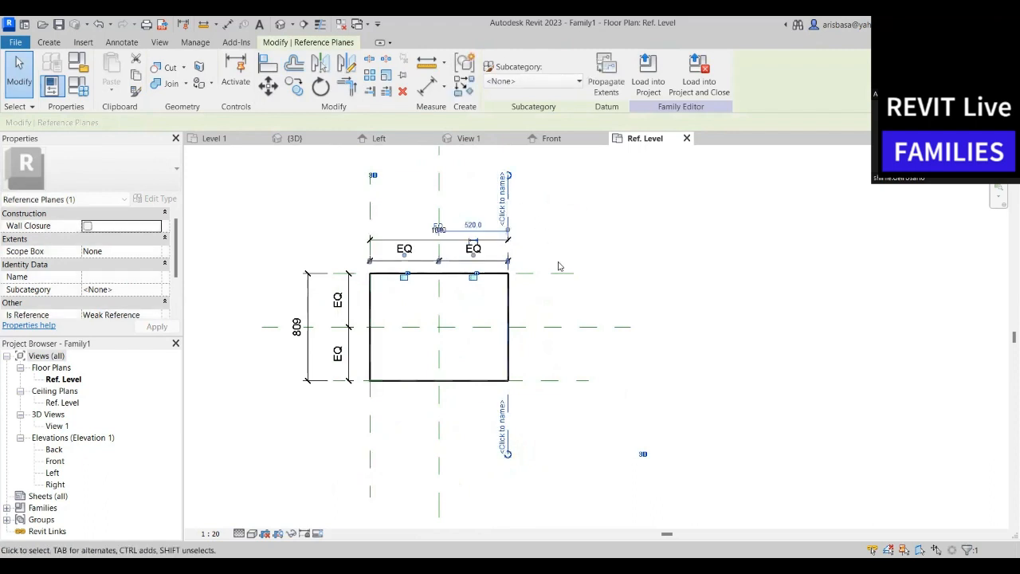
click(568, 382)
mouse_move(526, 384)
mouse_down()
mouse_move(528, 423)
mouse_move(528, 391)
mouse_up()
click(683, 314)
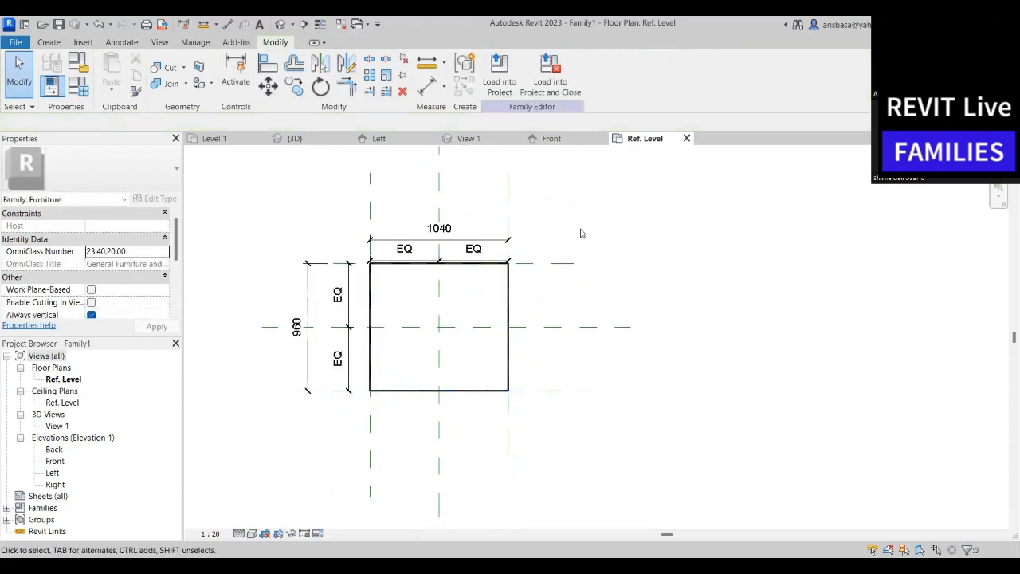
Move the right vertical reference plane inward to an overall width of 920
click(512, 198)
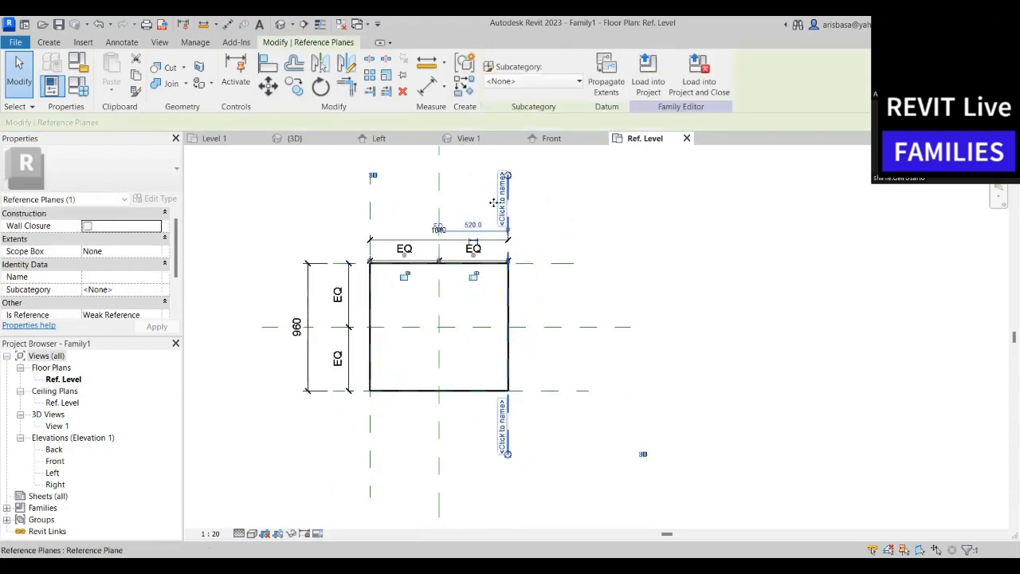
drag(495, 202, 501, 202)
click(618, 279)
middle_drag(597, 309, 566, 333)
scroll(545, 294, up, 2)
scroll(556, 303, down, 2)
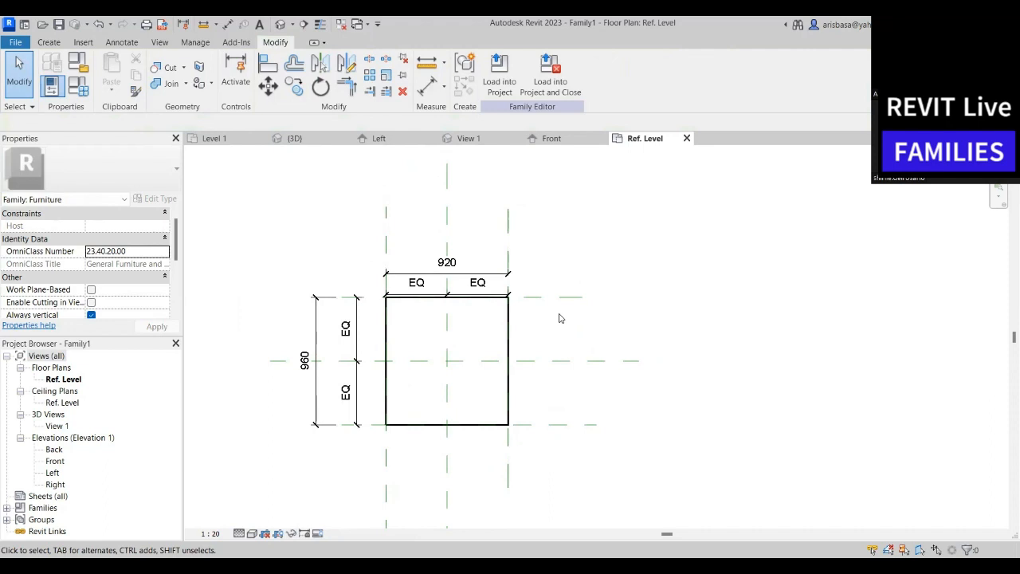
Label the overall width dimension with a new family type parameter named Length, grouped under Dimensions
click(471, 275)
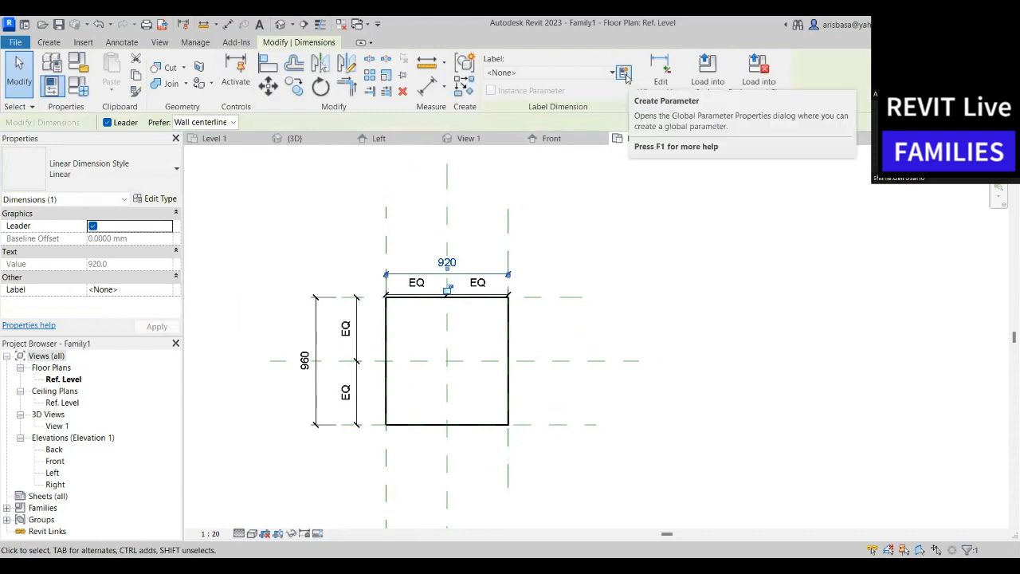
click(632, 283)
click(472, 276)
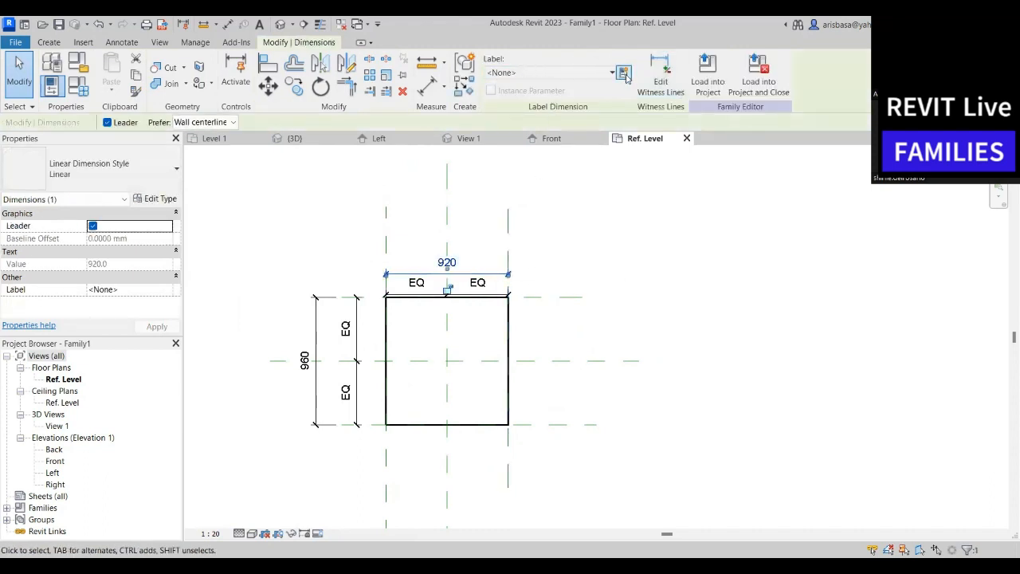
click(624, 73)
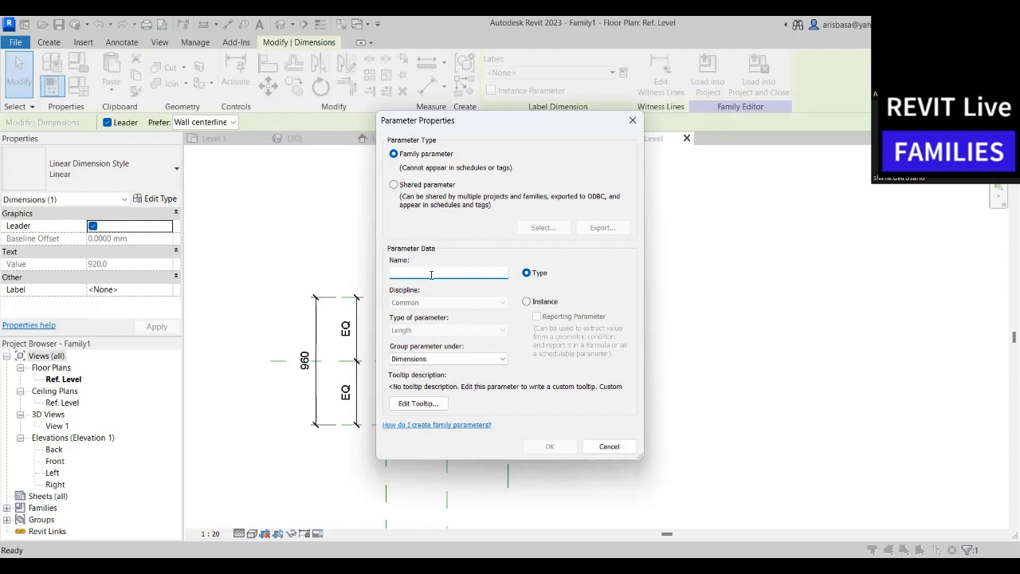
text(Length)
click(549, 446)
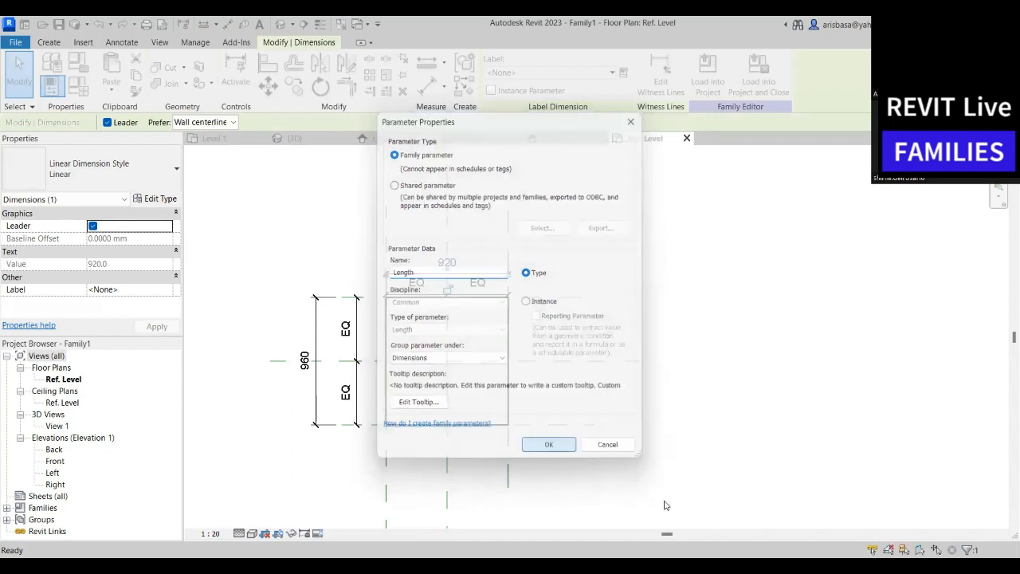
scroll(479, 295, up, 2)
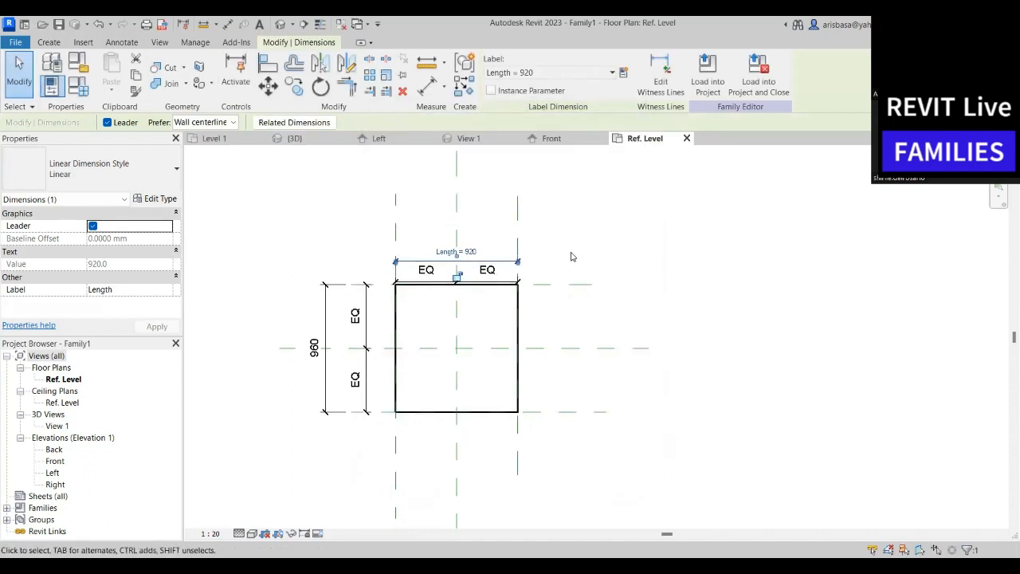
Label the overall vertical dimension in the plan with a new family type parameter named Width, grouped under Dimensions
scroll(468, 296, up, 1)
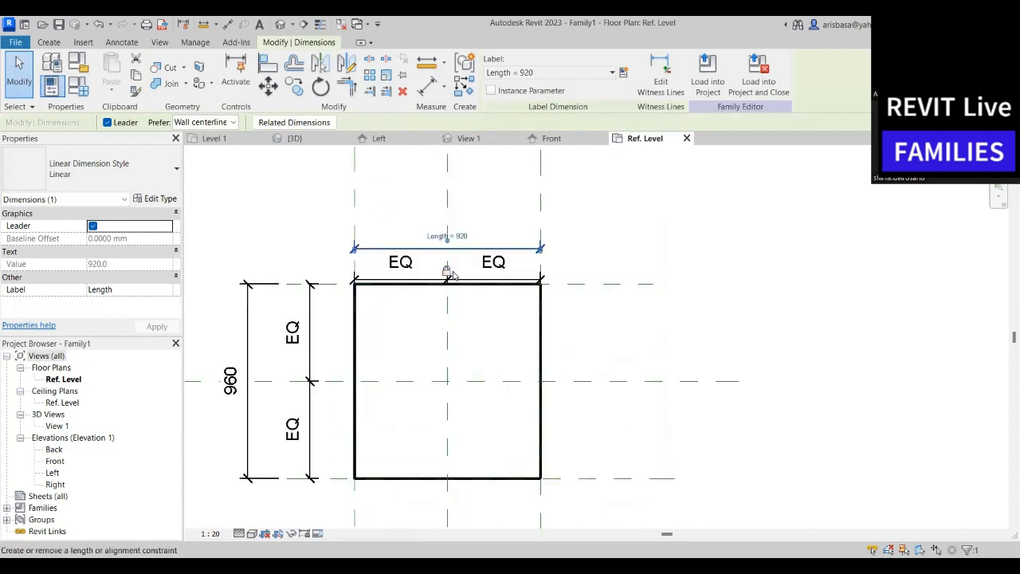
click(624, 256)
scroll(630, 299, down, 1)
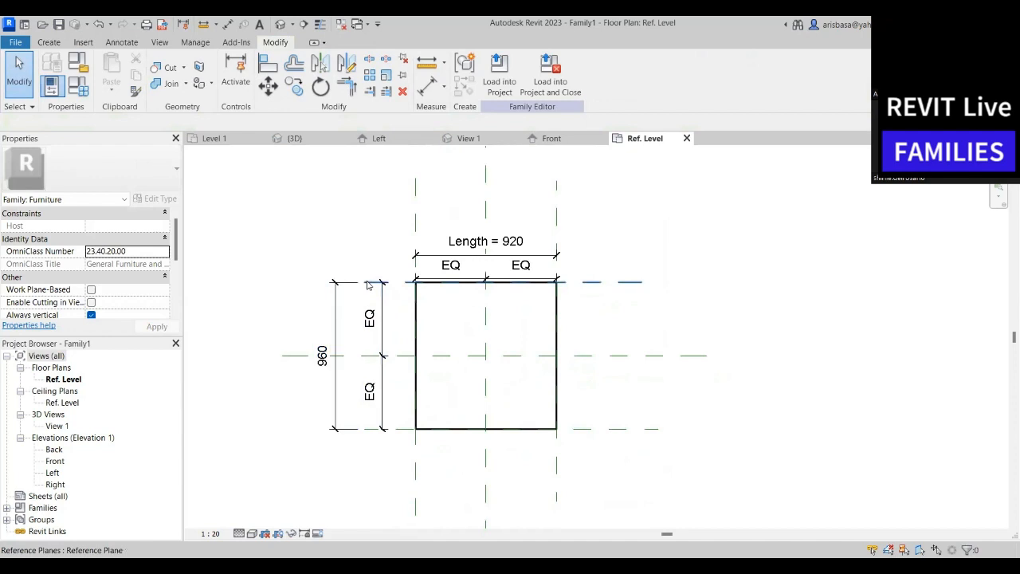
click(347, 302)
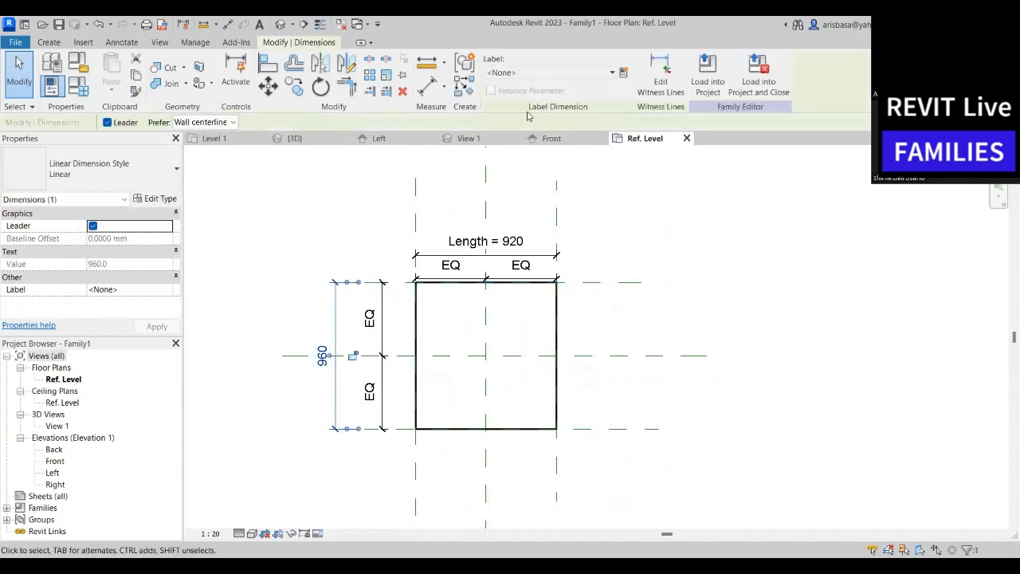
click(625, 73)
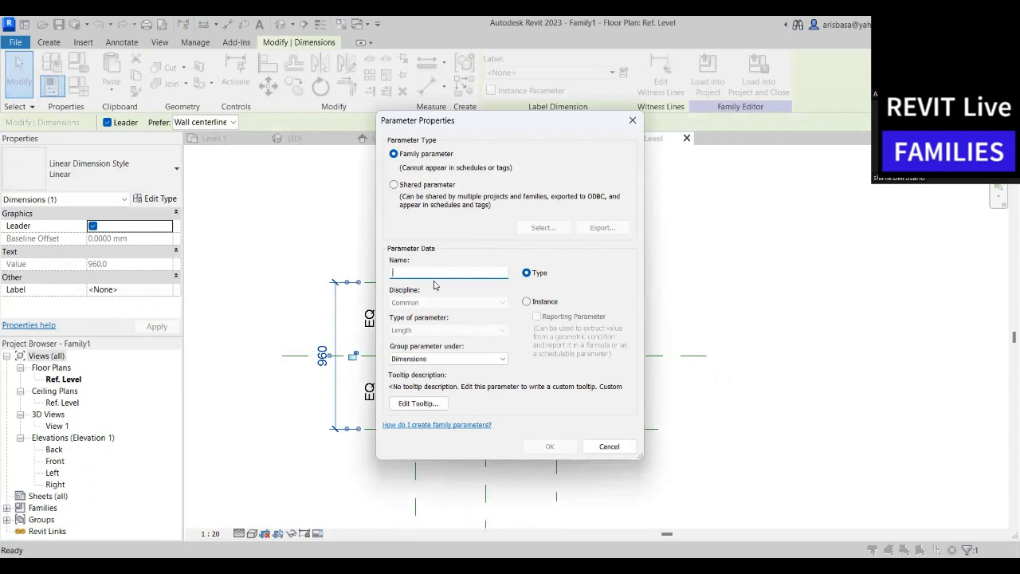
text(Width)
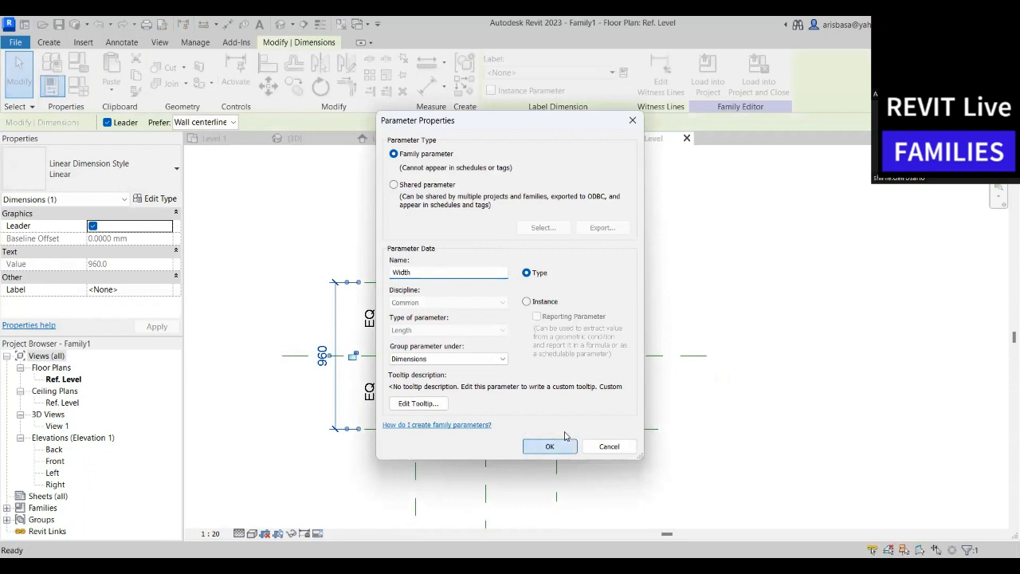
key(Return)
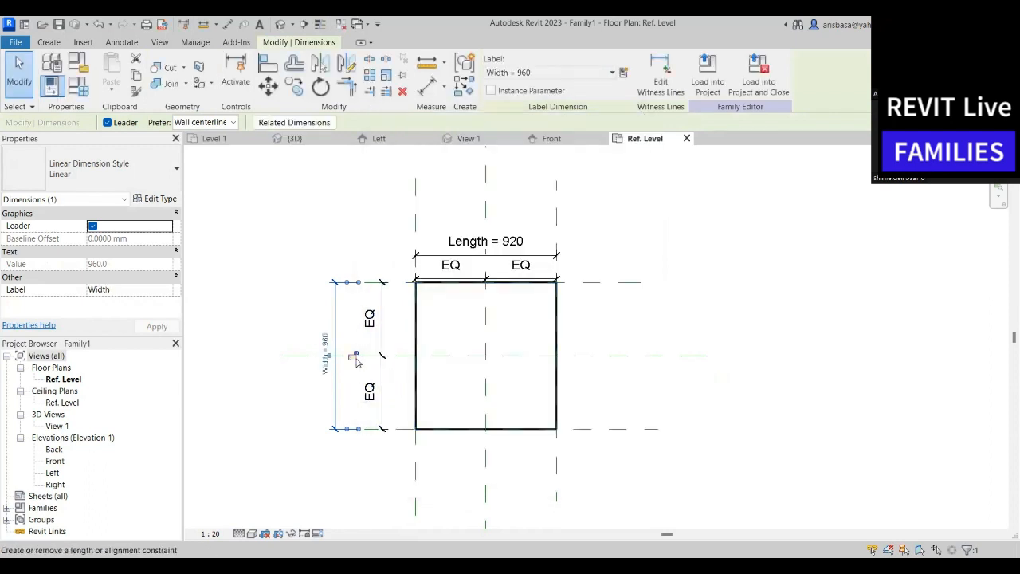
mouse_move(662, 343)
middle_down()
mouse_move(656, 357)
mouse_move(599, 319)
middle_up()
click(646, 339)
scroll(646, 343, down, 2)
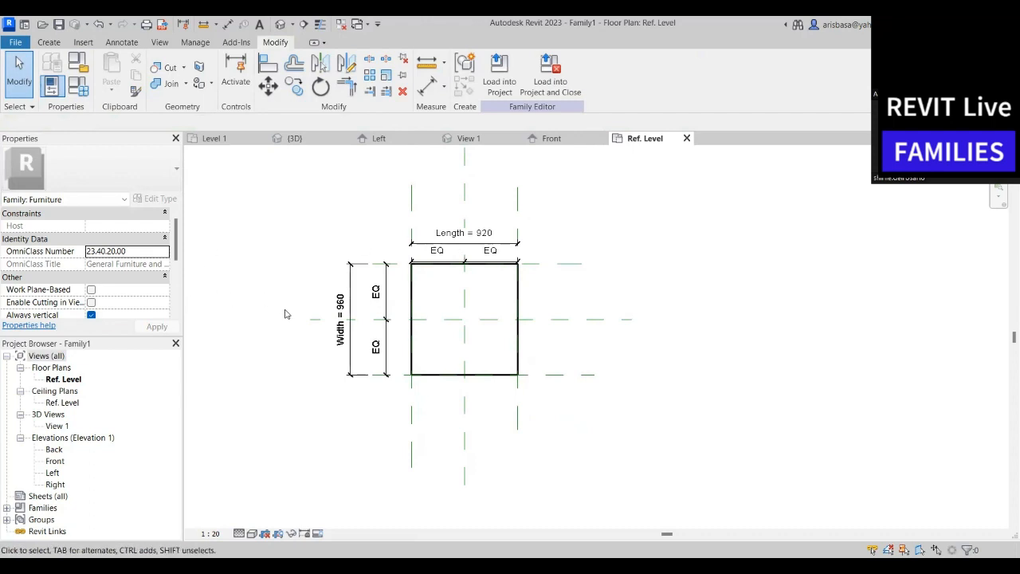
Open the Front elevation of the family at the extrusion
double_click(53, 462)
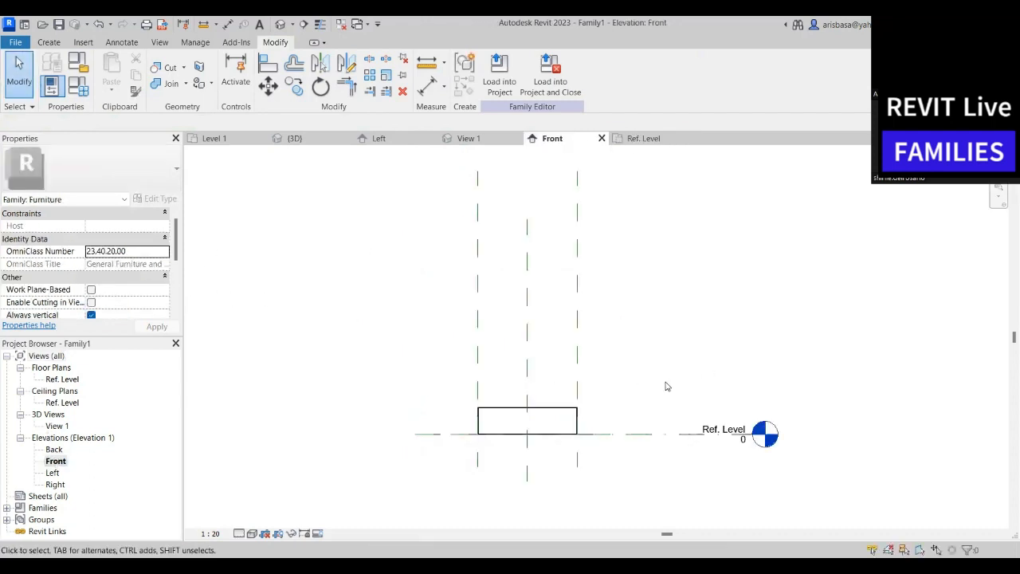
middle_drag(537, 405, 475, 383)
scroll(450, 342, up, 2)
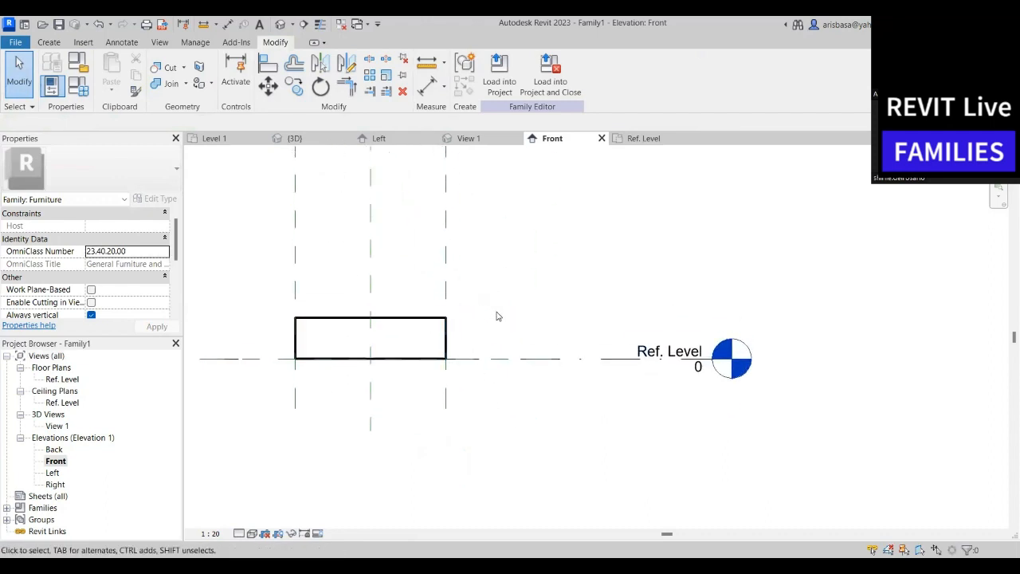
middle_drag(496, 317, 508, 315)
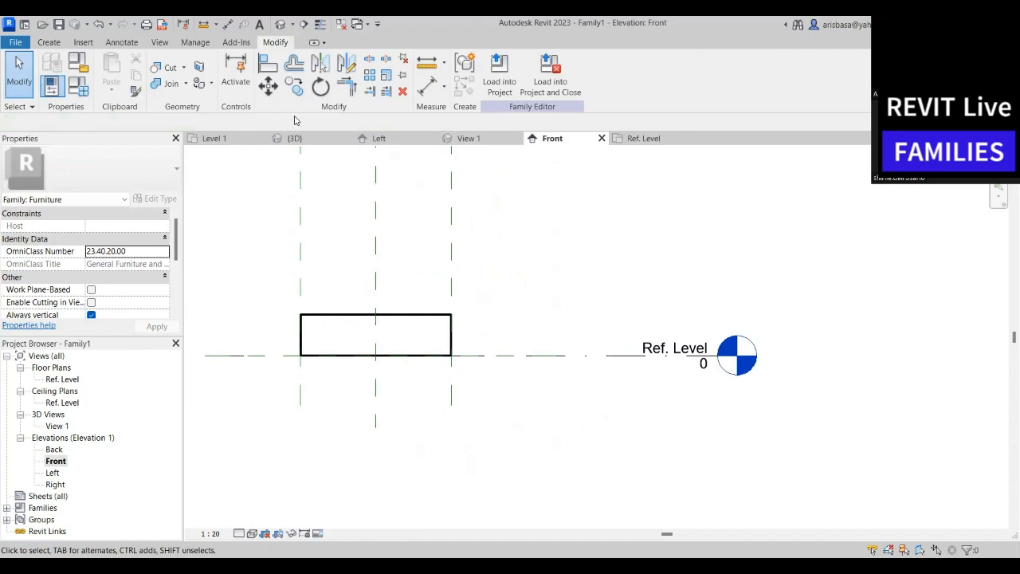
Place an aligned dimension between the extrusion's top edge and the Ref. Level line, to the right of the solid
click(428, 84)
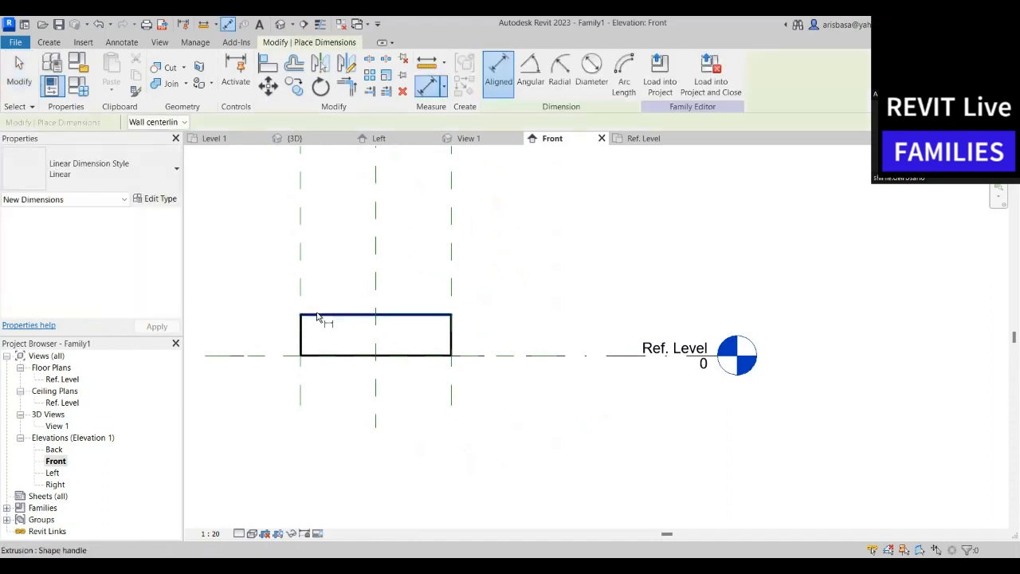
click(430, 315)
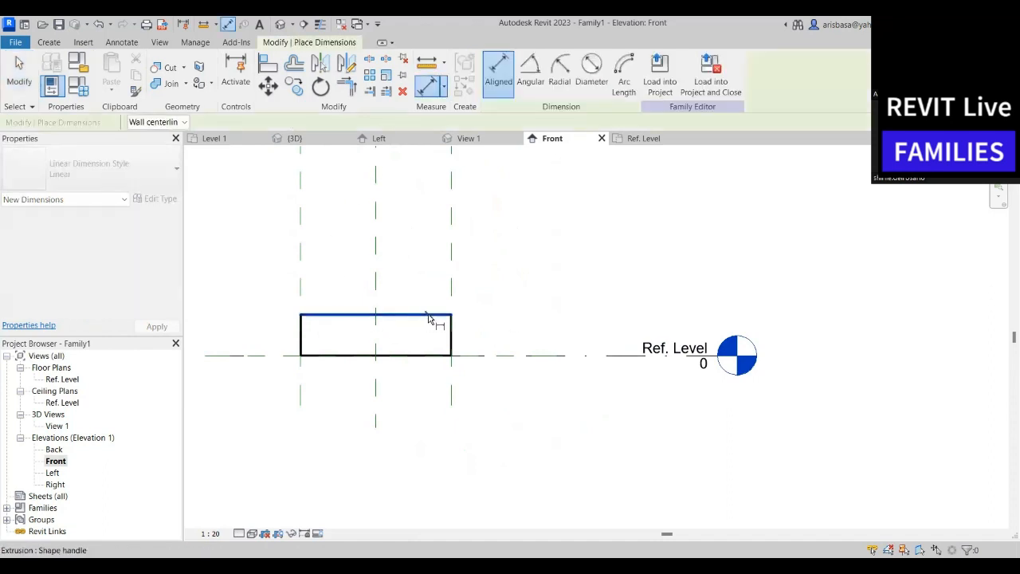
click(455, 355)
click(524, 299)
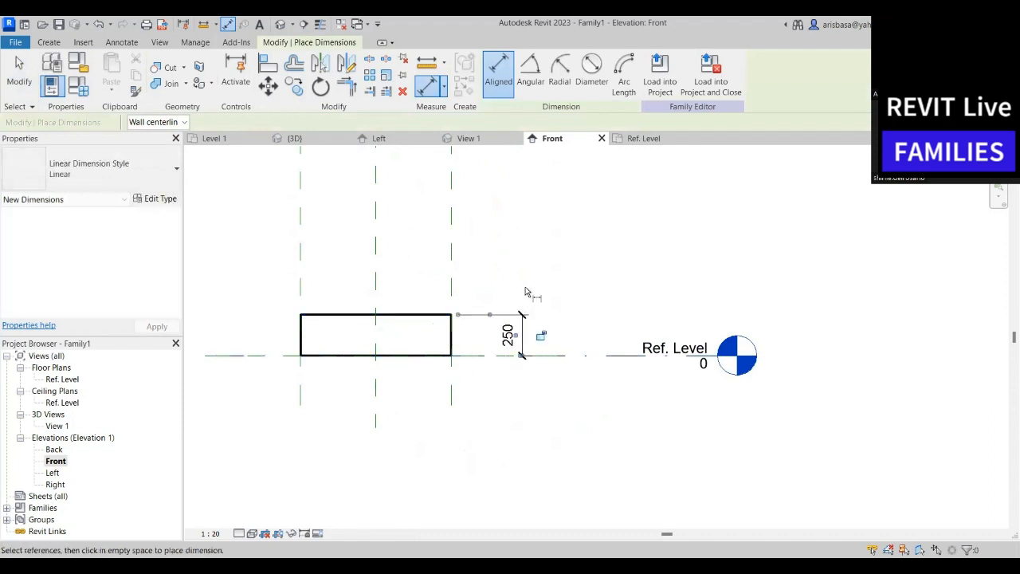
middle_drag(525, 292, 540, 281)
key(Escape)
key(Escape)
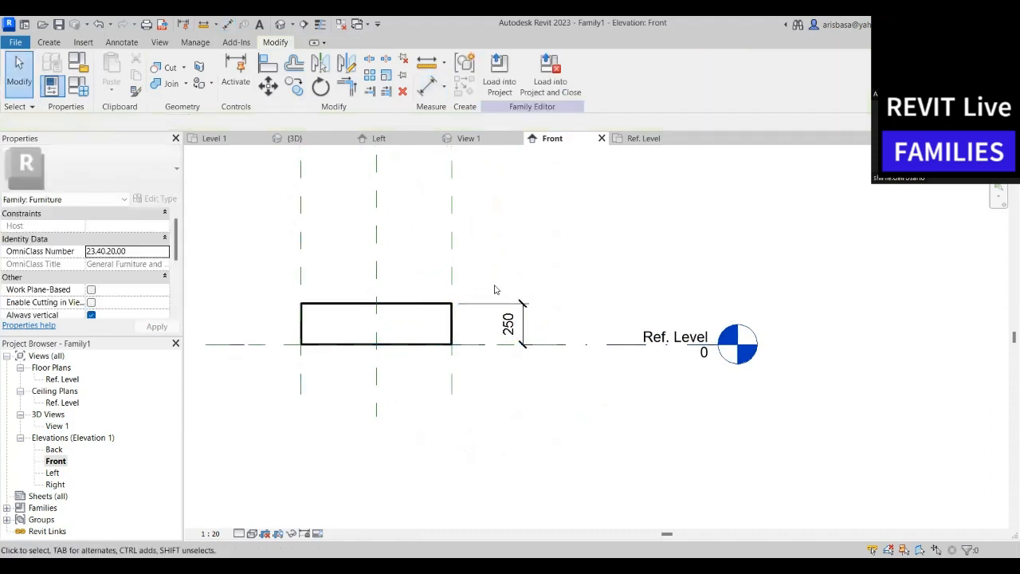
Delete the height dimension attached directly to the extrusion's top edge
scroll(448, 304, up, 2)
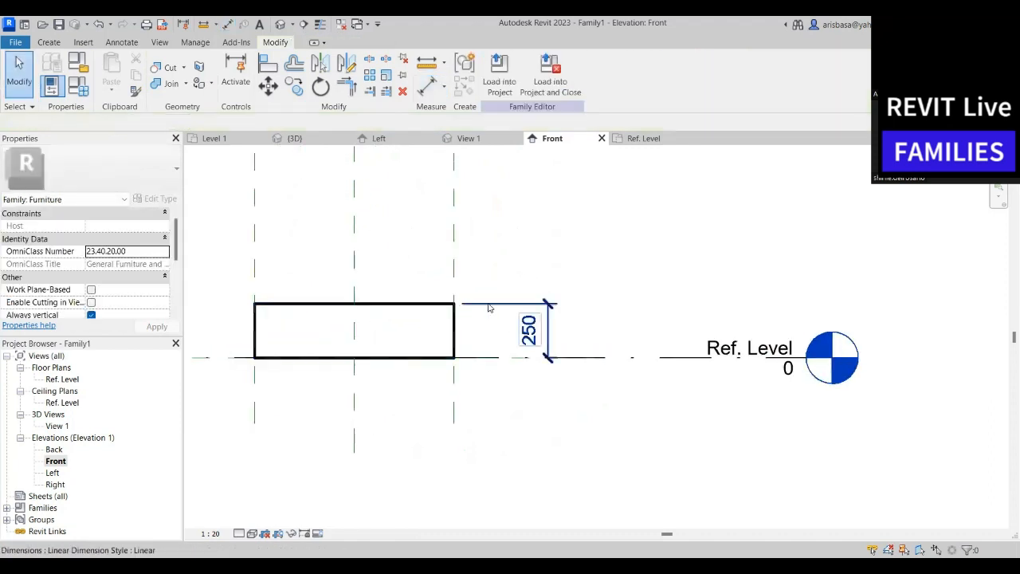
click(486, 304)
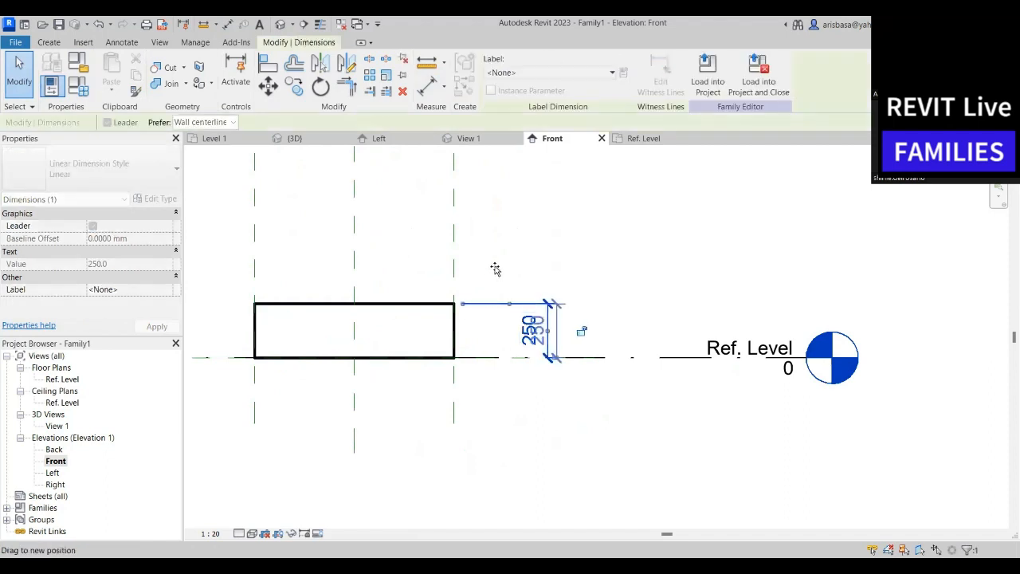
click(485, 283)
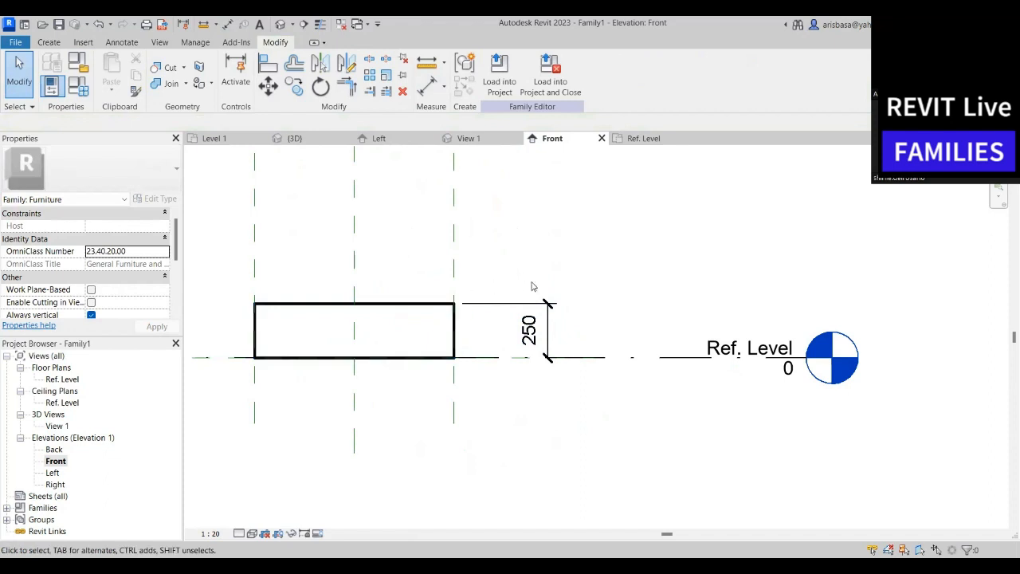
scroll(512, 254, down, 1)
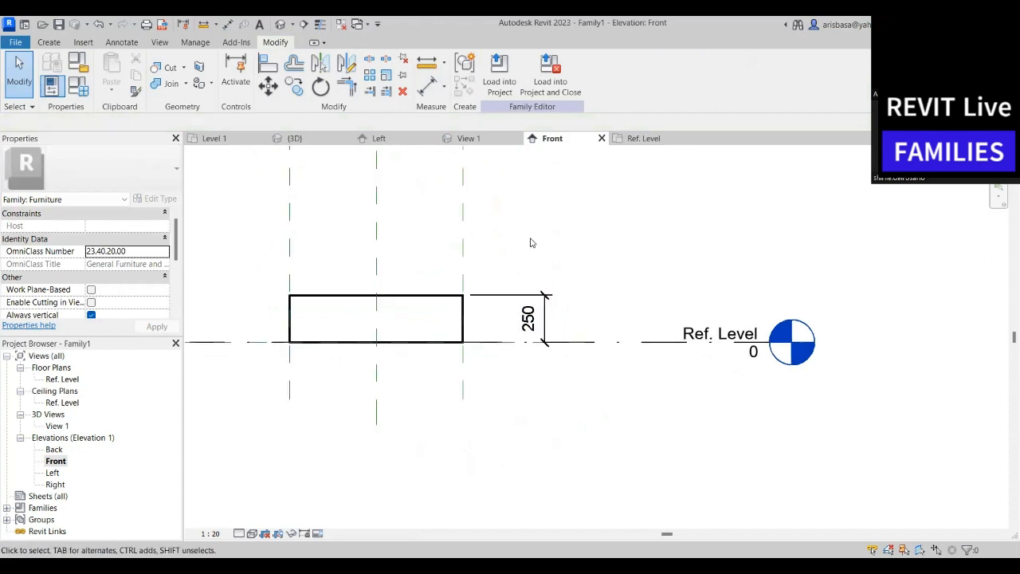
scroll(531, 241, down, 1)
middle_drag(535, 250, 545, 275)
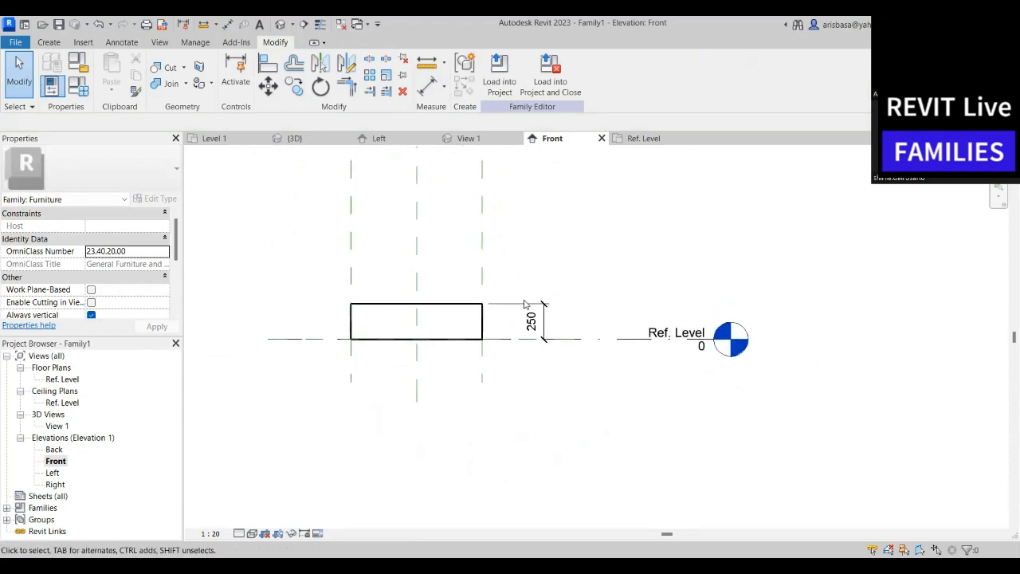
click(523, 303)
key(Delete)
Draw a horizontal reference plane above the extrusion, about 444 mm above Ref. Level and extending past both side planes
middle_drag(547, 260, 542, 279)
click(47, 41)
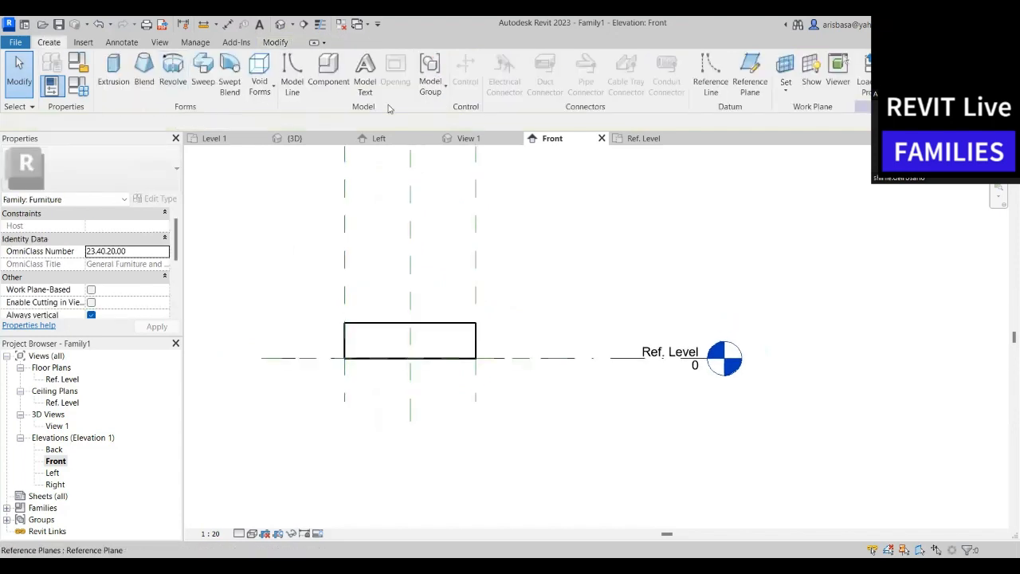
click(750, 73)
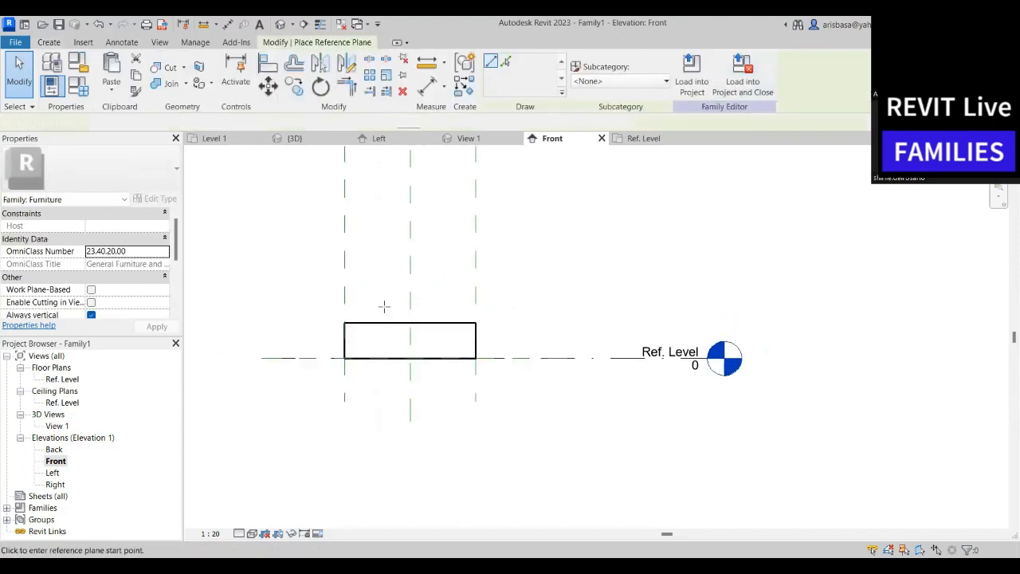
click(310, 295)
click(532, 295)
middle_drag(613, 273, 614, 278)
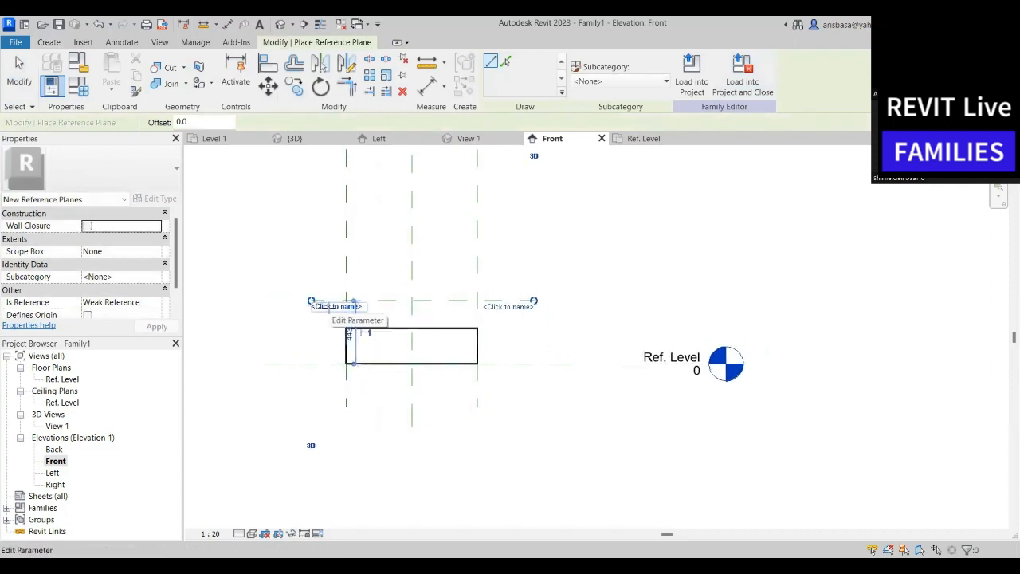
Name the new horizontal reference plane height and finish placing reference planes
click(327, 307)
text(hei)
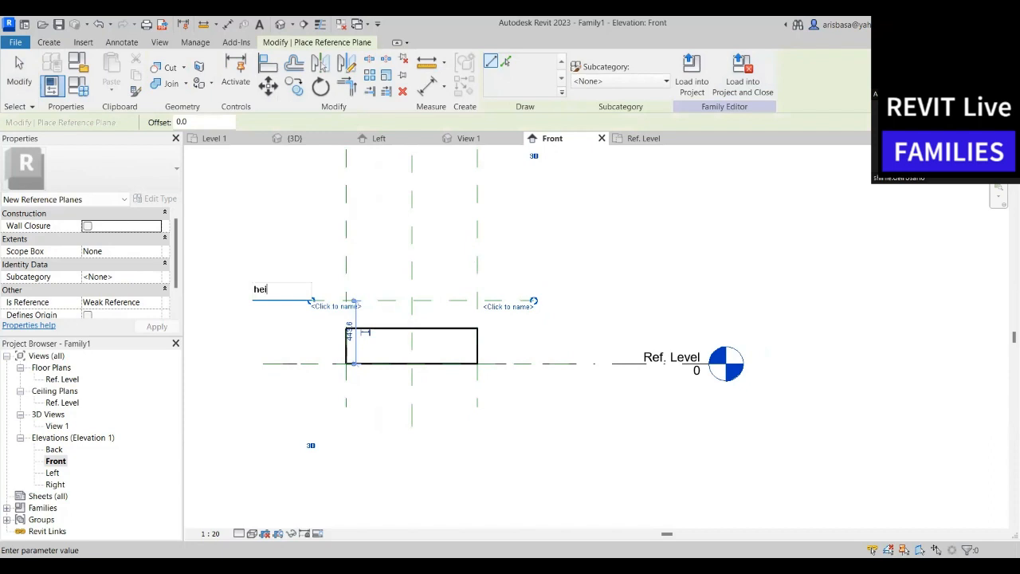
text(ght)
click(588, 249)
middle_drag(563, 295, 564, 304)
key(Escape)
key(Escape)
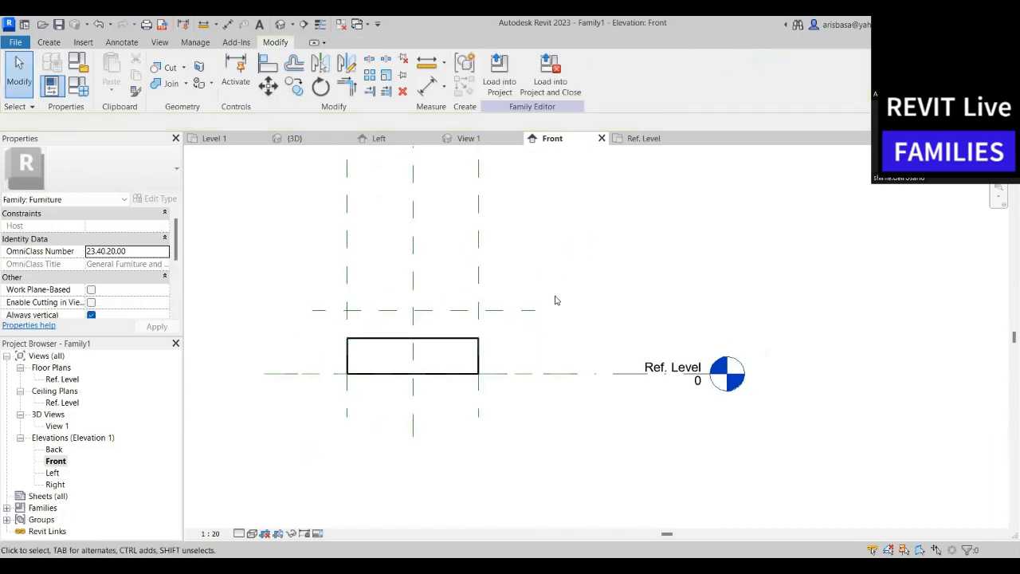
Stretch the extrusion's top face up to the height reference plane
click(440, 341)
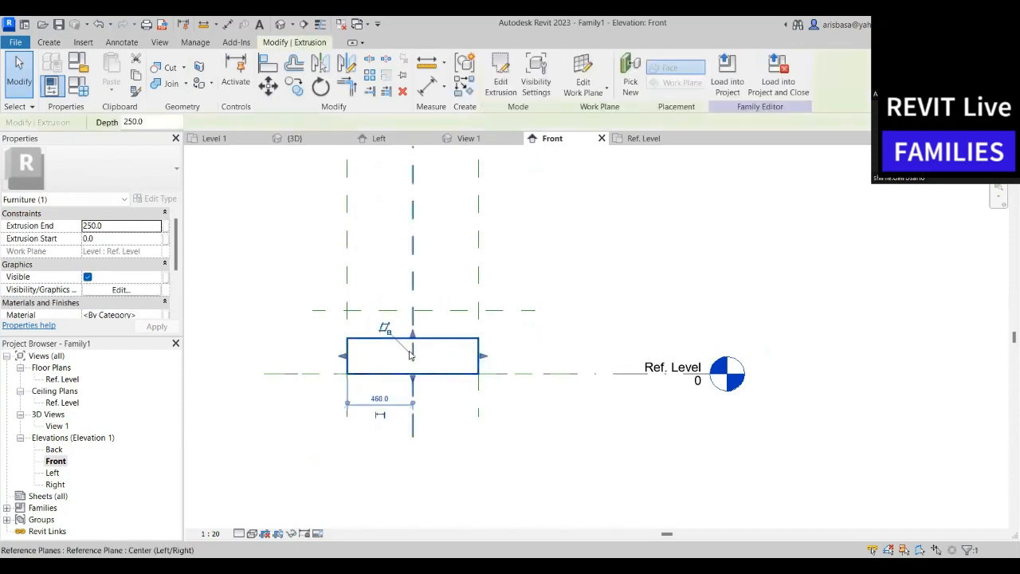
scroll(447, 351, up, 2)
middle_drag(437, 355, 511, 340)
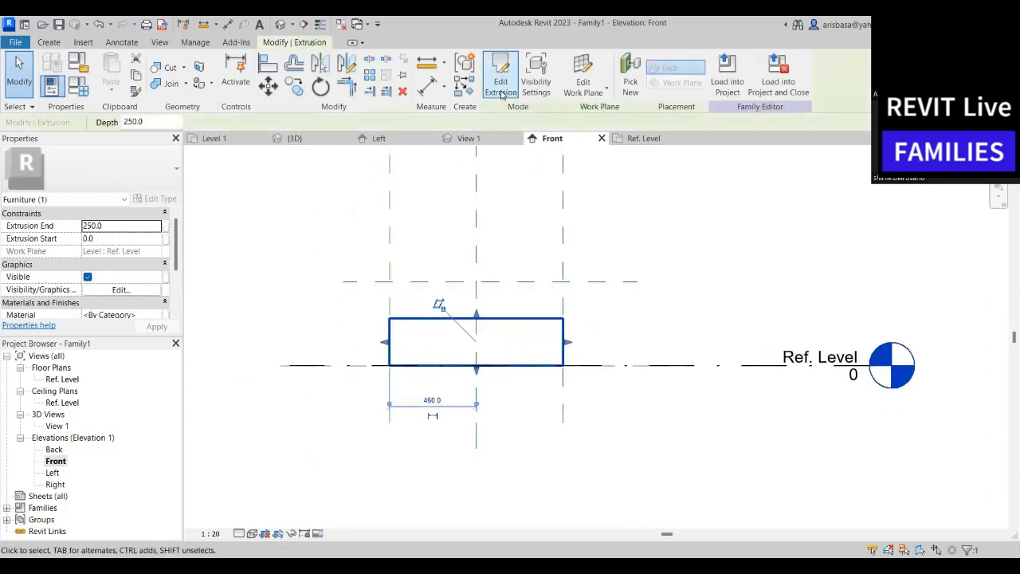
click(501, 86)
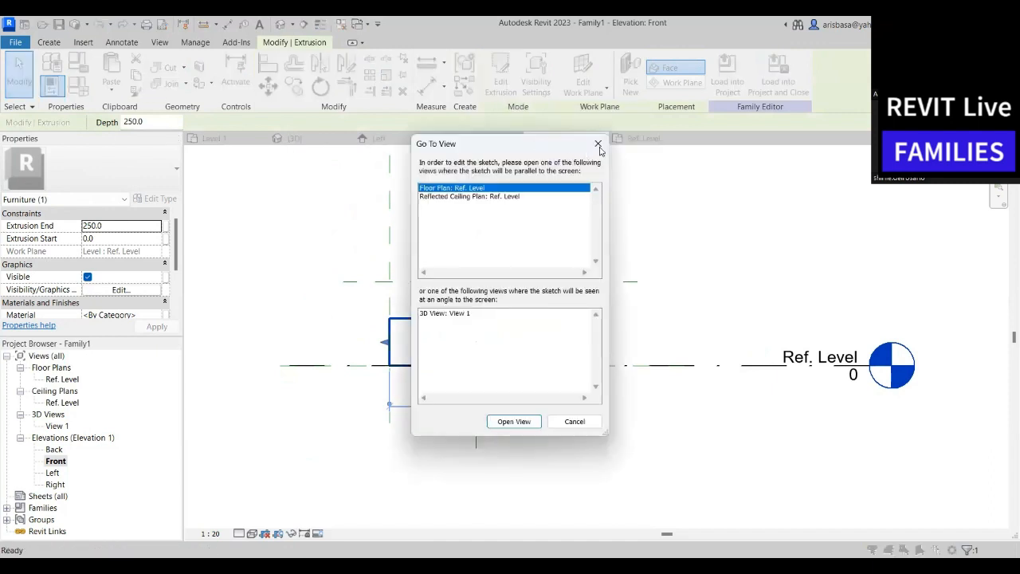
click(604, 146)
drag(477, 315, 475, 280)
click(619, 308)
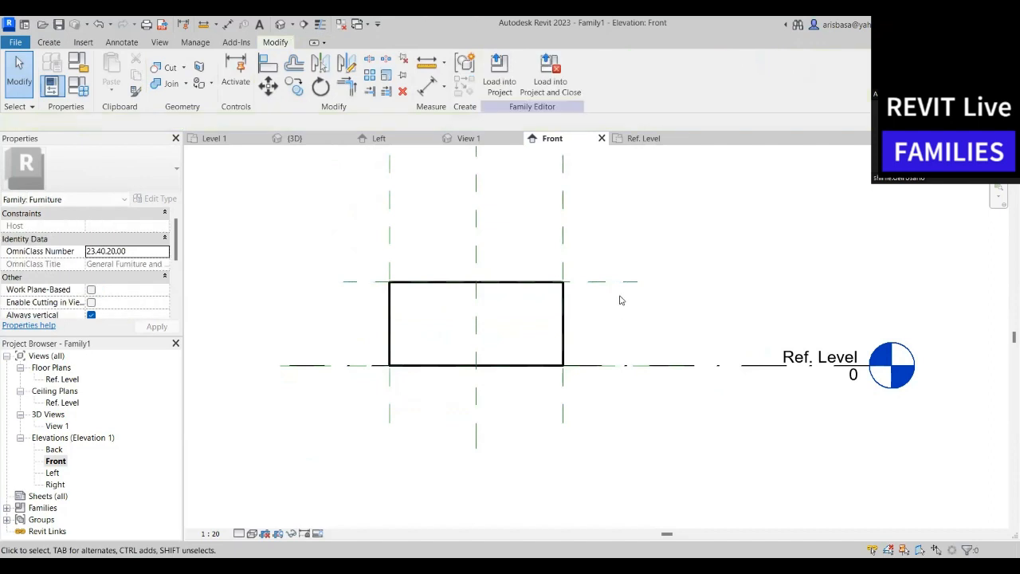
Try to flex the extrusion by moving the height reference plane up to about 760 mm above Ref. Level
scroll(496, 320, down, 2)
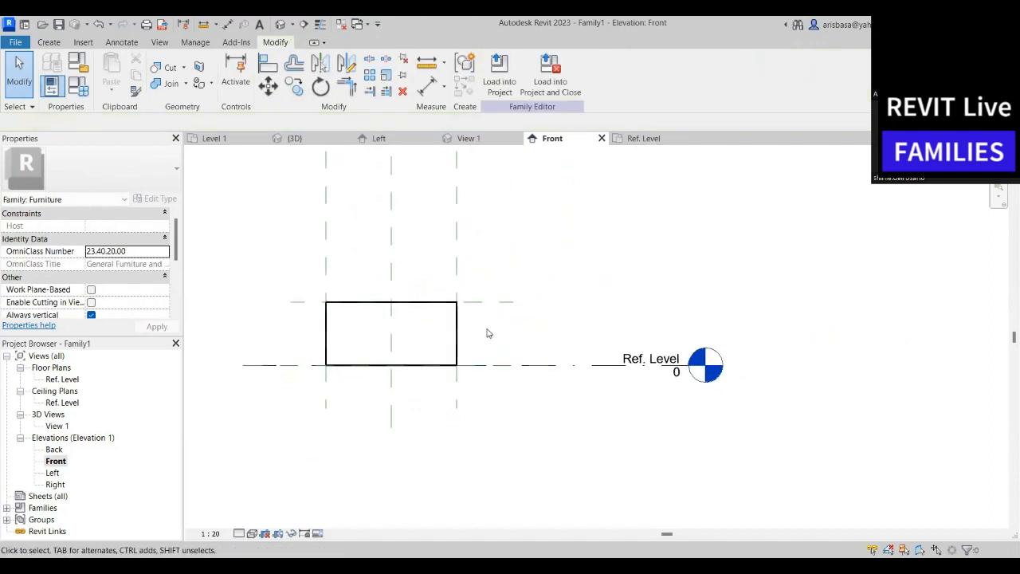
middle_drag(485, 332, 464, 334)
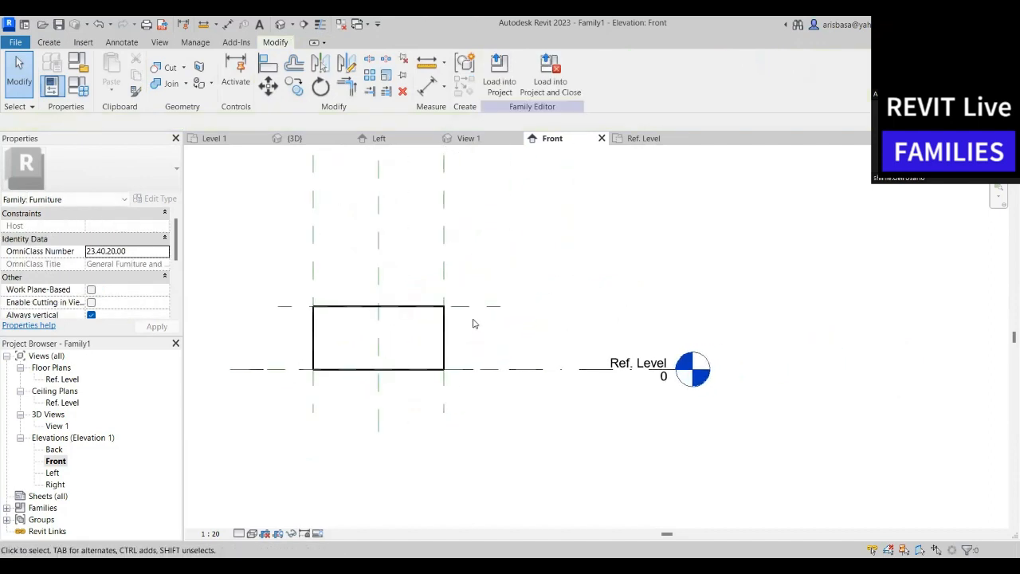
click(476, 306)
drag(477, 306, 481, 261)
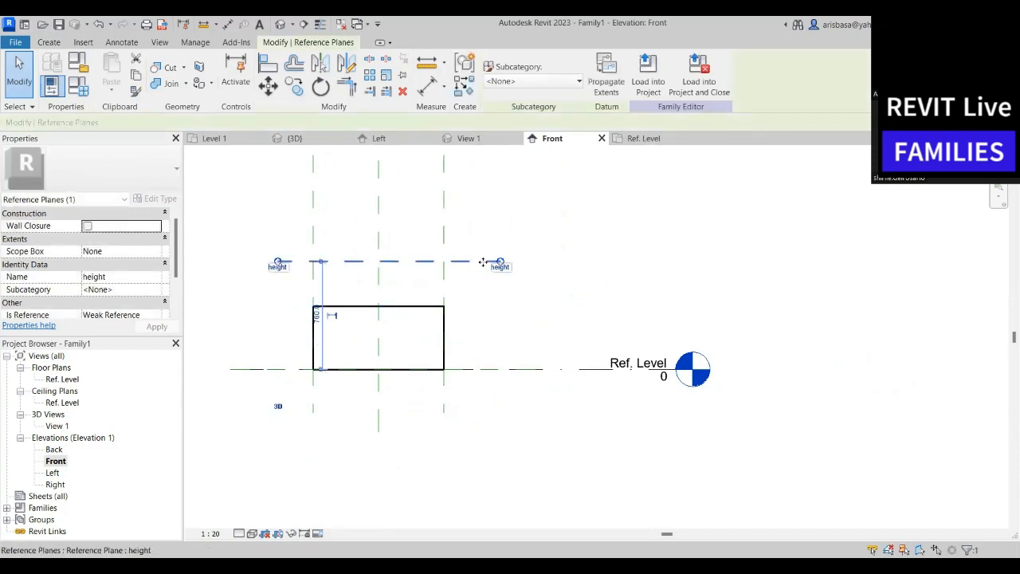
click(468, 289)
middle_drag(472, 371, 503, 353)
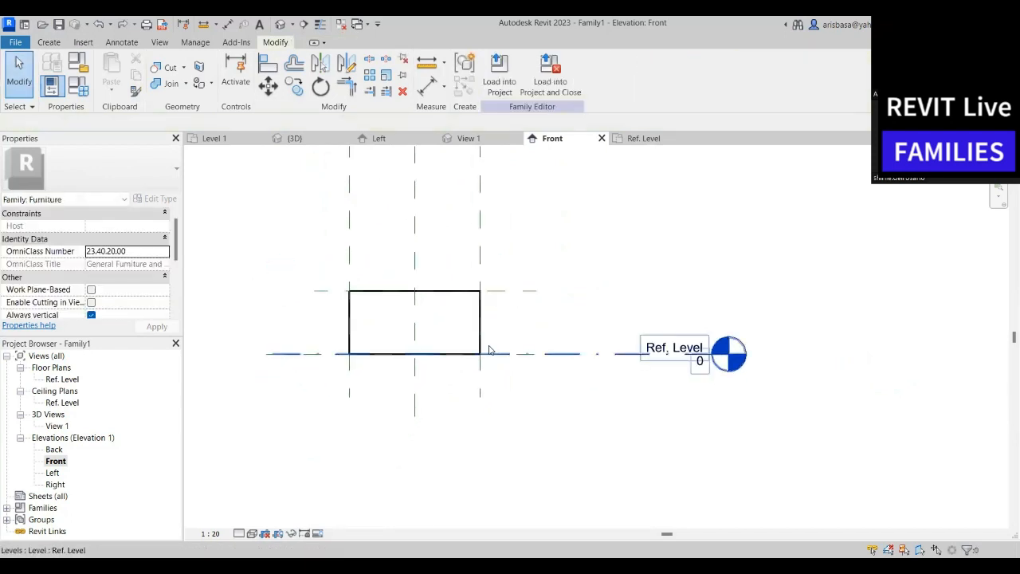
Place an aligned dimension between the height reference plane and Ref. Level, to the right of the extrusion
click(428, 85)
click(499, 291)
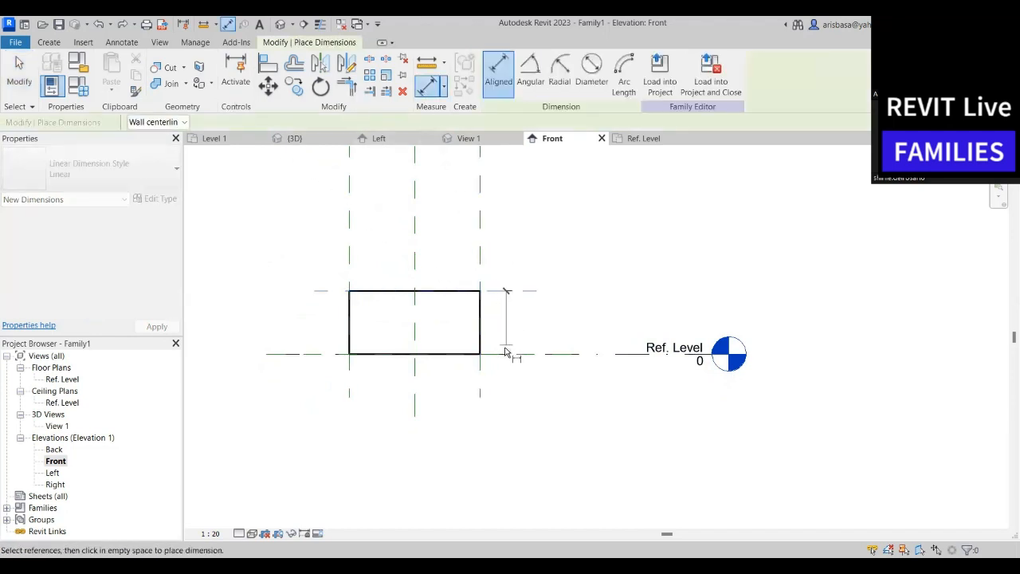
click(517, 353)
click(549, 316)
middle_drag(563, 326, 560, 292)
key(Escape)
key(Escape)
Finish placing the vertical dimension and label it with a new family type parameter named height
click(523, 316)
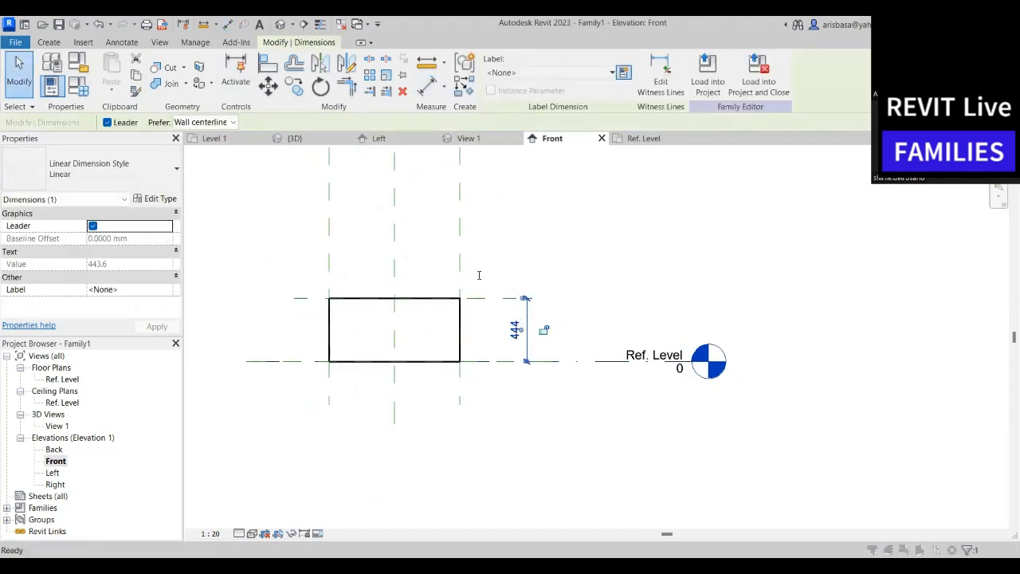
text(height)
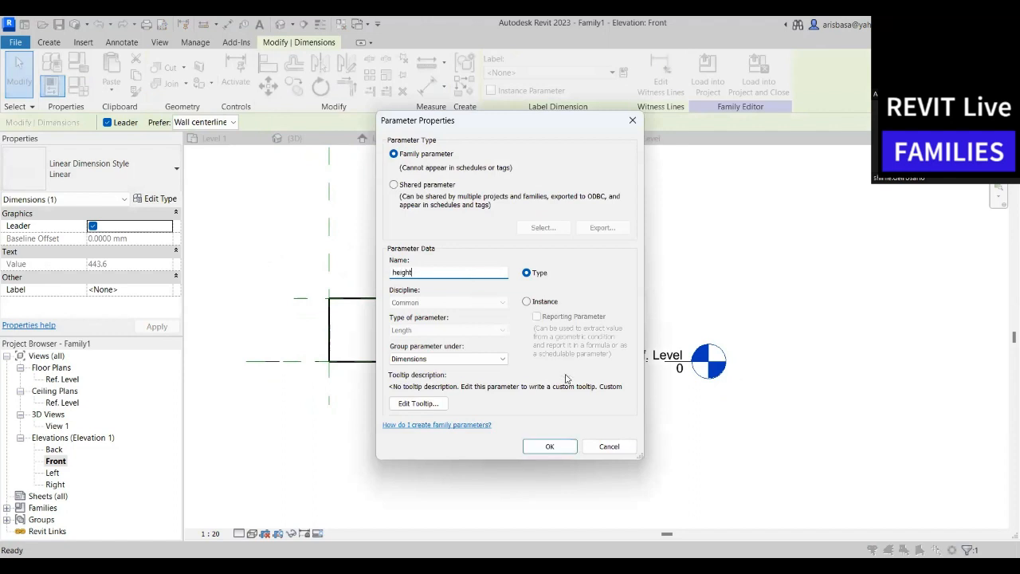
click(549, 447)
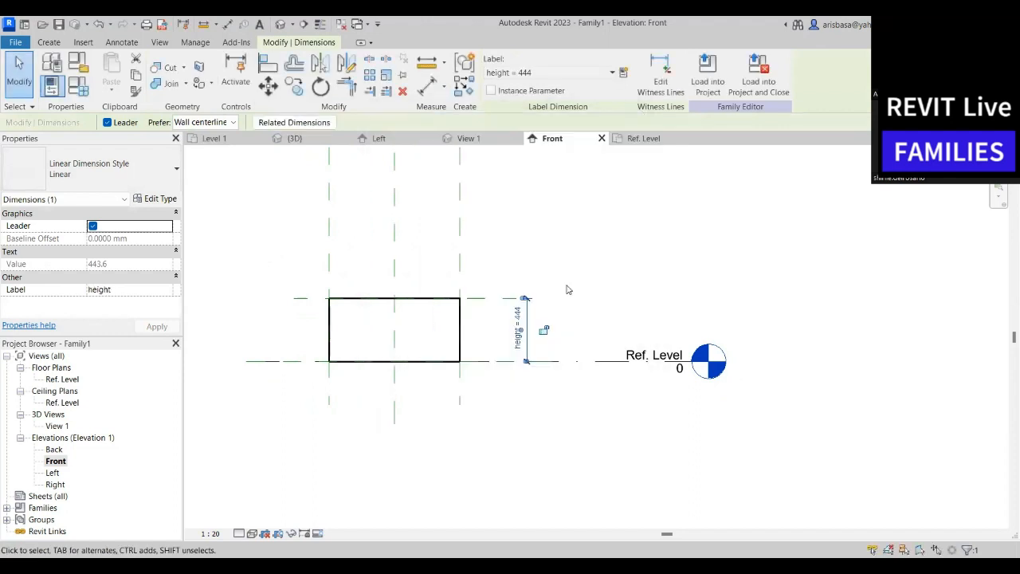
mouse_move(575, 311)
middle_down()
mouse_move(574, 330)
mouse_move(565, 328)
middle_up()
click(565, 328)
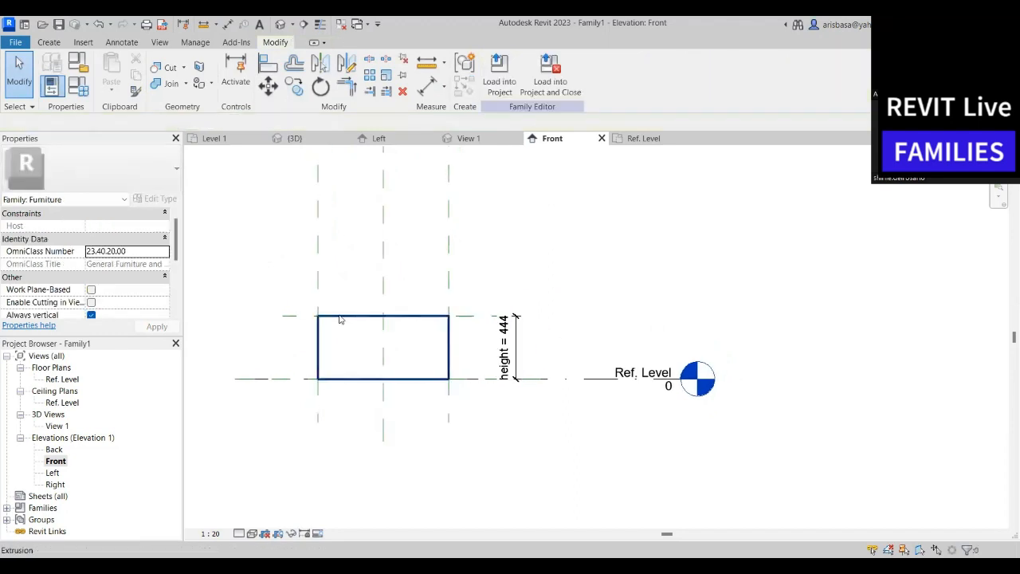
Try to move the height reference plane up to about 860 mm above Ref. Level
click(302, 316)
drag(308, 316, 313, 257)
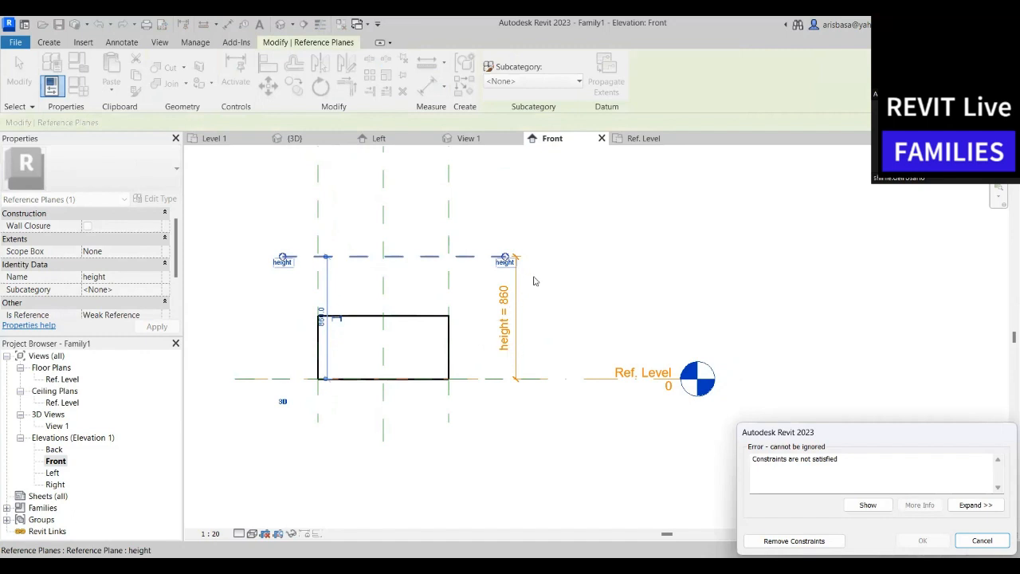
key(Escape)
click(469, 317)
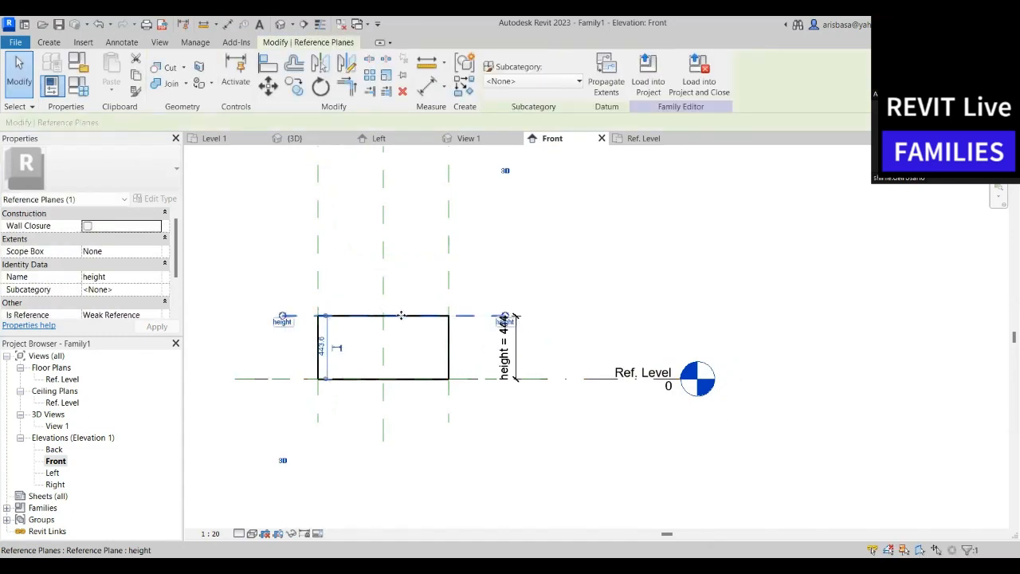
scroll(401, 315, up, 2)
middle_drag(542, 364, 566, 364)
click(556, 337)
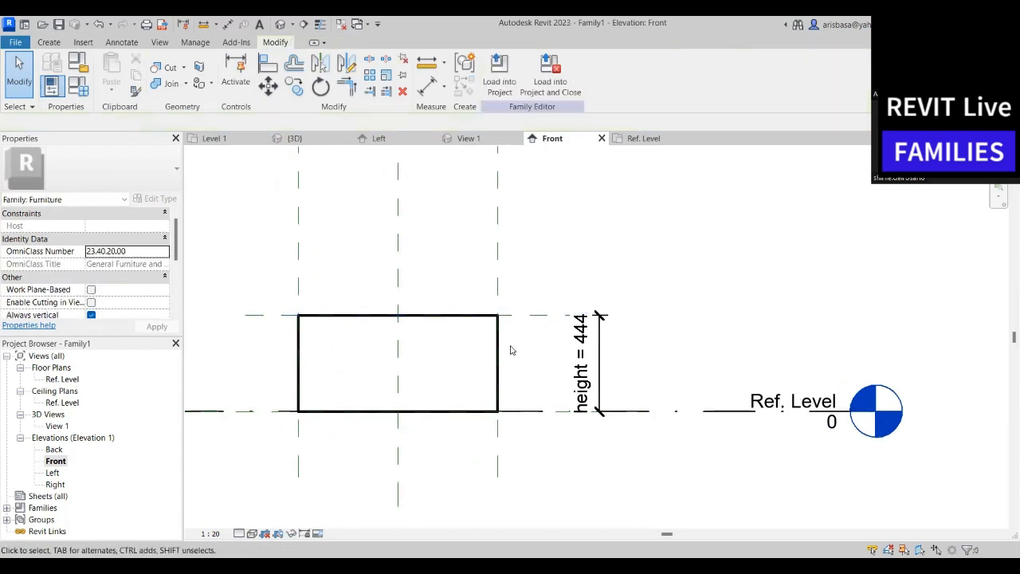
Move the height reference plane up to about 620 mm above Ref. Level
click(582, 351)
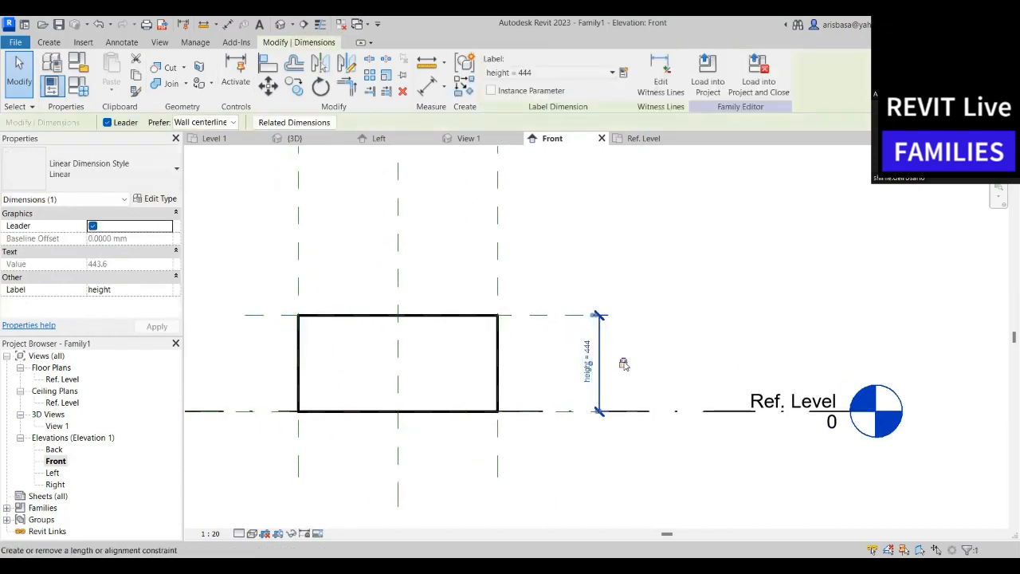
click(544, 339)
click(535, 316)
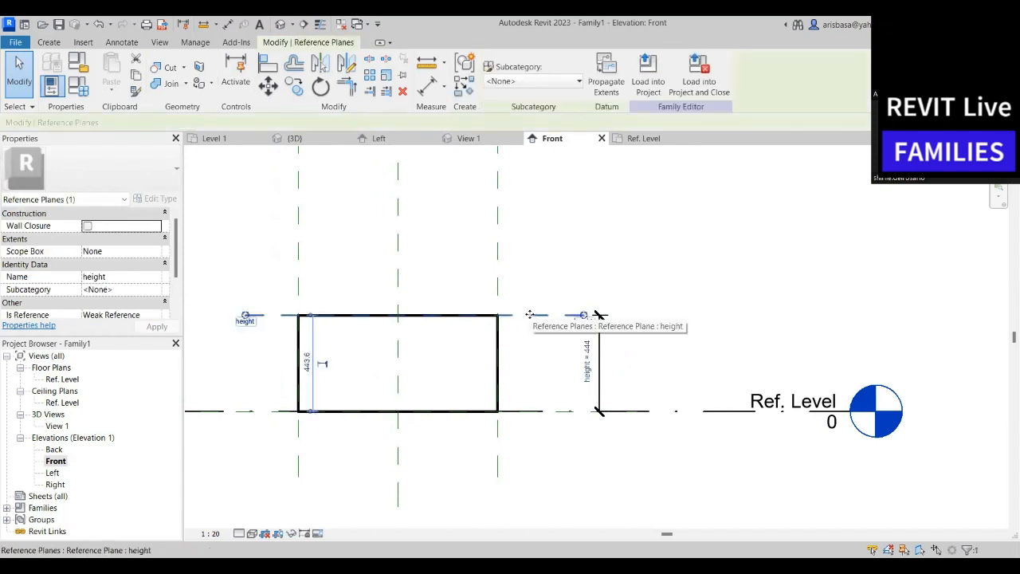
drag(535, 316, 531, 278)
click(520, 317)
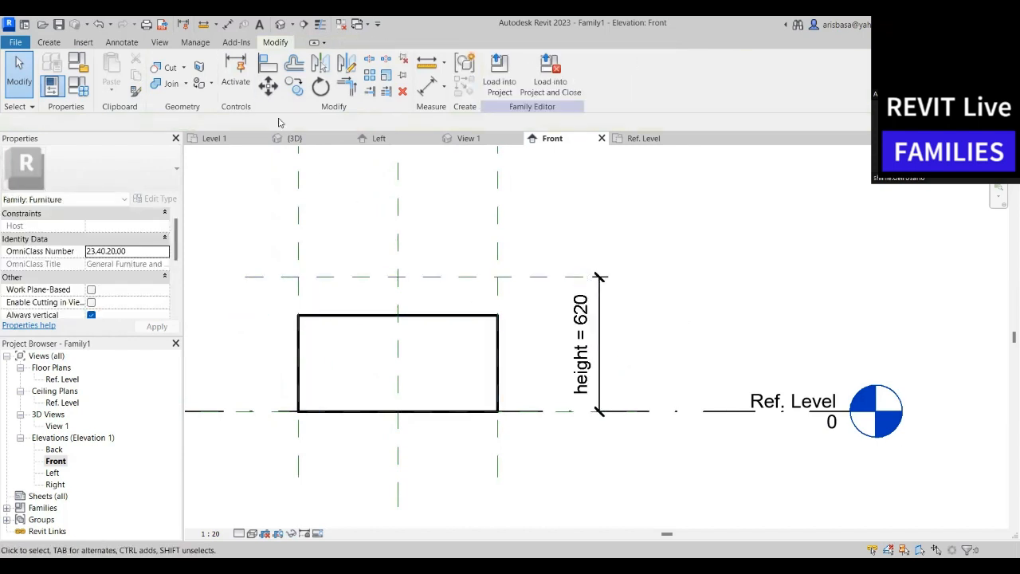
Align the extrusion's top face to the height reference plane and lock the alignment
click(268, 64)
click(356, 278)
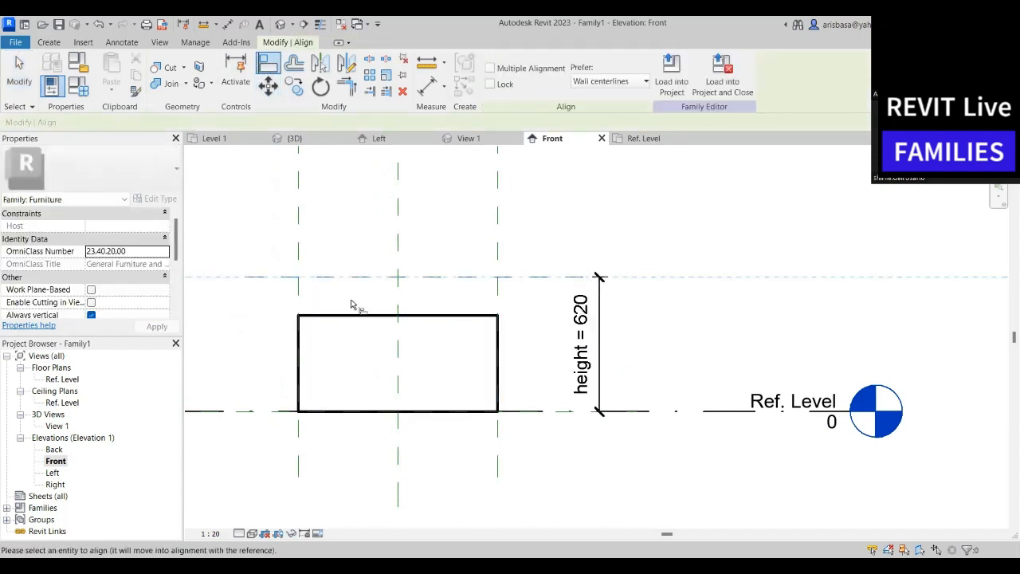
click(352, 316)
middle_drag(504, 321, 511, 333)
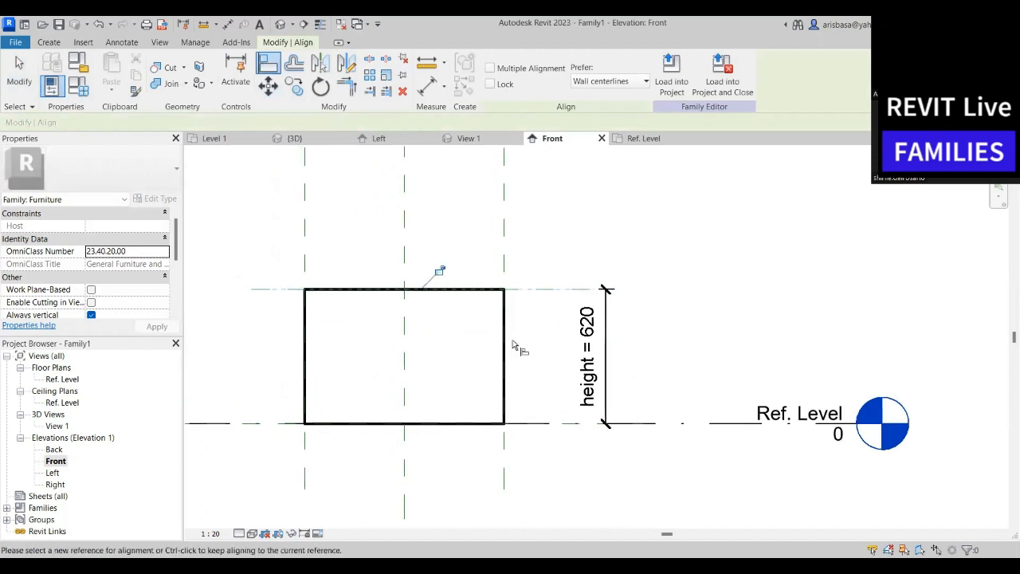
click(442, 272)
key(Escape)
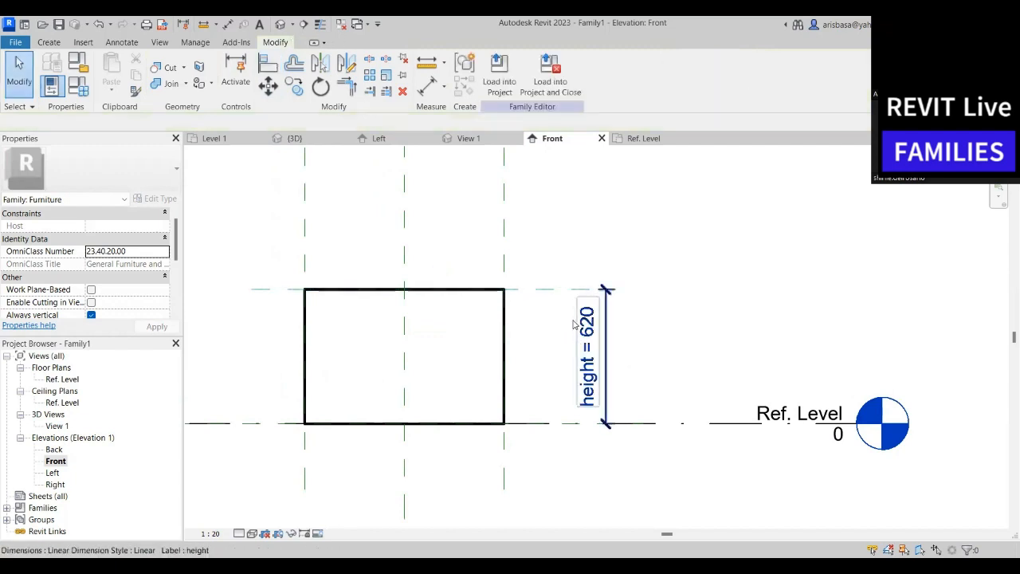
Test the locked top face by shifting the height reference plane and returning it, and inspect the height dimension
scroll(550, 315, down, 1)
click(556, 303)
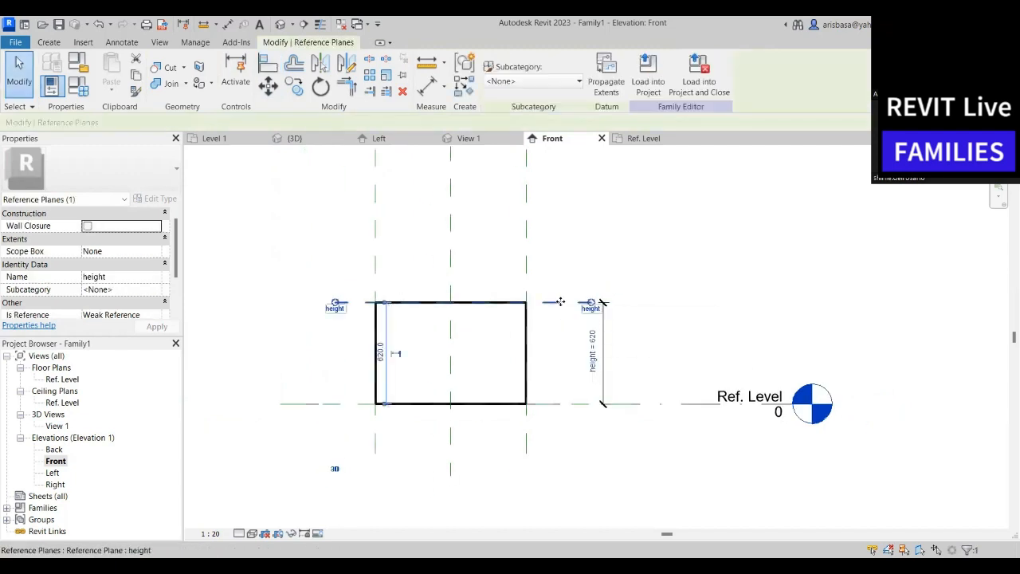
mouse_move(561, 303)
mouse_down()
mouse_move(563, 230)
mouse_move(562, 303)
mouse_up()
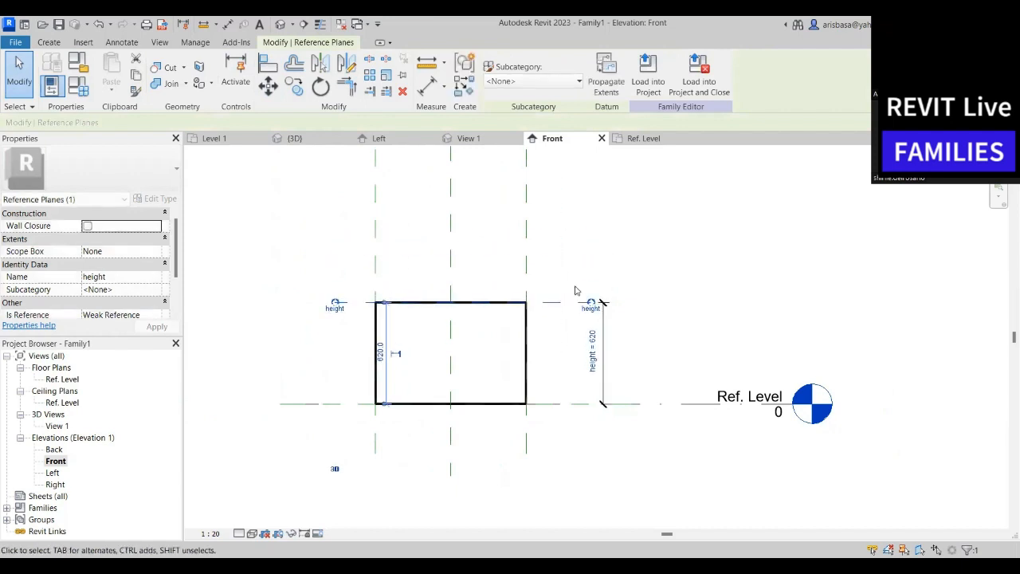
click(588, 327)
click(608, 361)
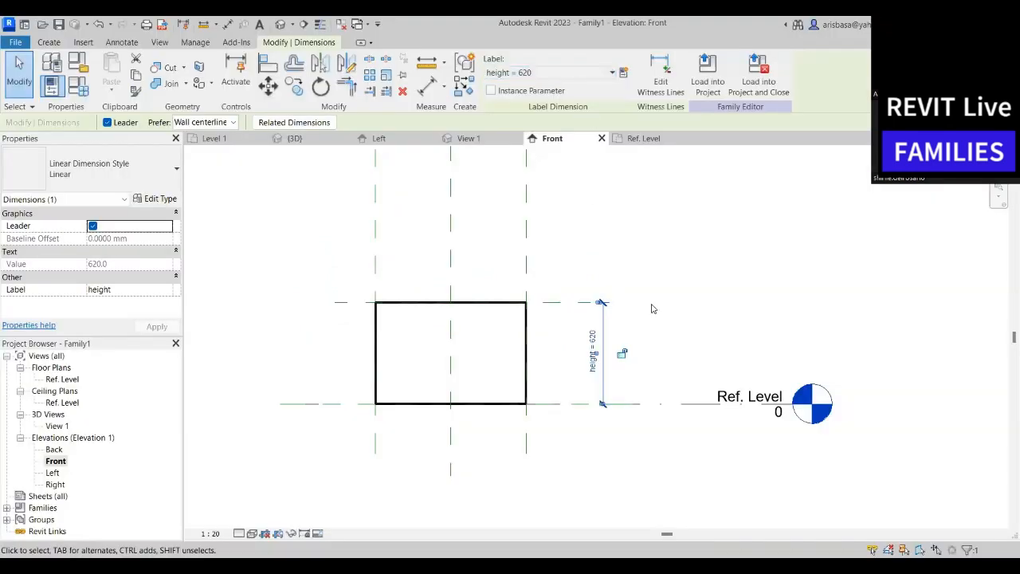
middle_drag(666, 334, 623, 331)
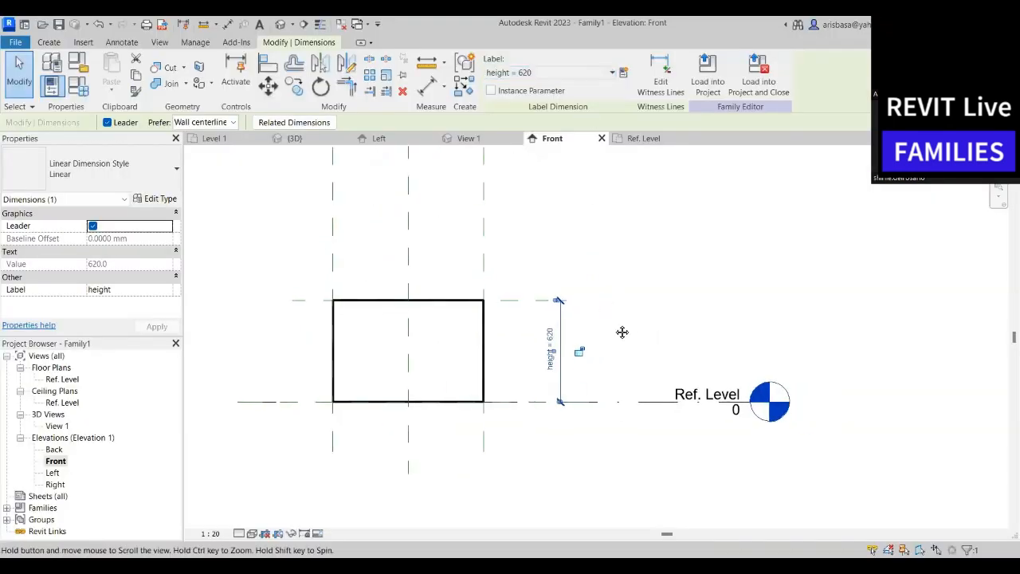
click(625, 333)
scroll(507, 335, down, 3)
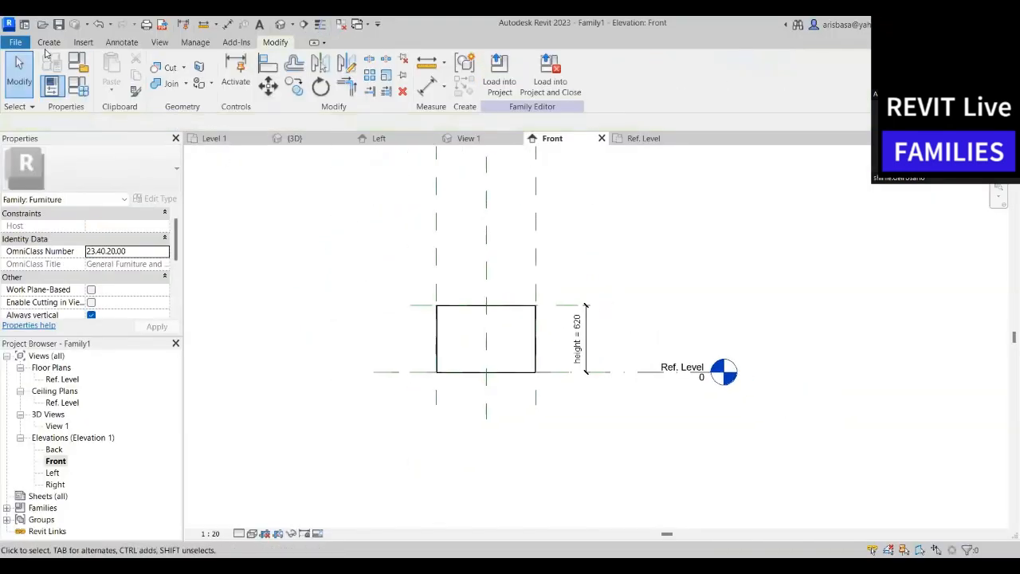
Save the family as BOX in the INFOCUS 2023 folder
click(16, 42)
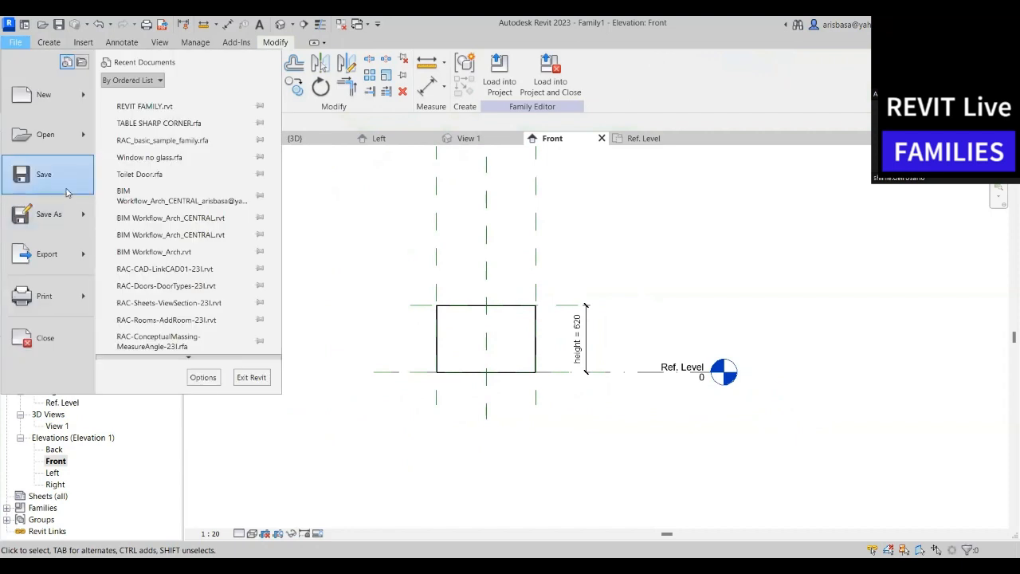
mouse_move(68, 212)
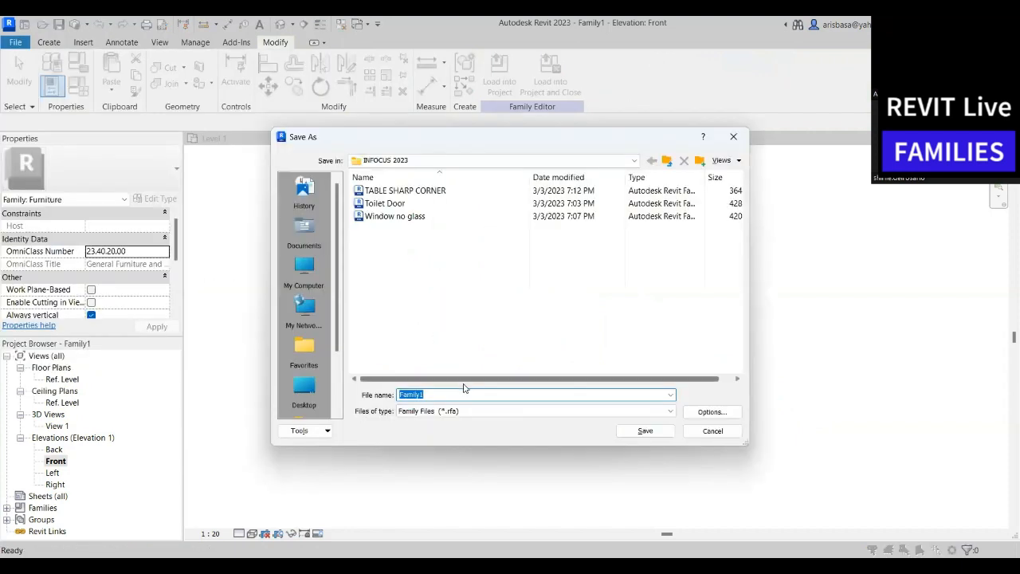
text(BOX)
click(647, 433)
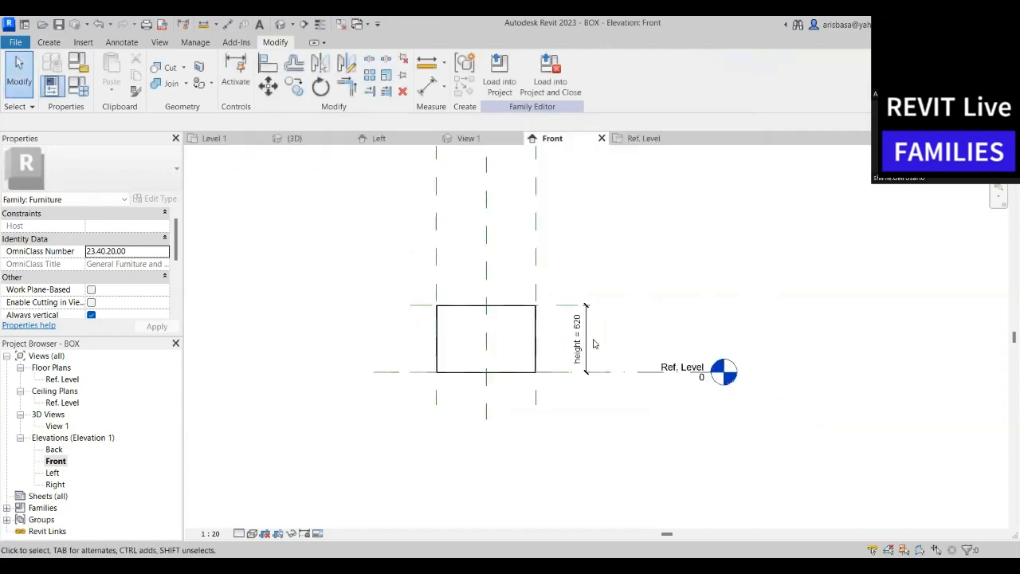
Load the BOX family into the REVIT FAMILY project, closing the family, and place one instance on Level 1 near the large square block
middle_drag(591, 310, 584, 323)
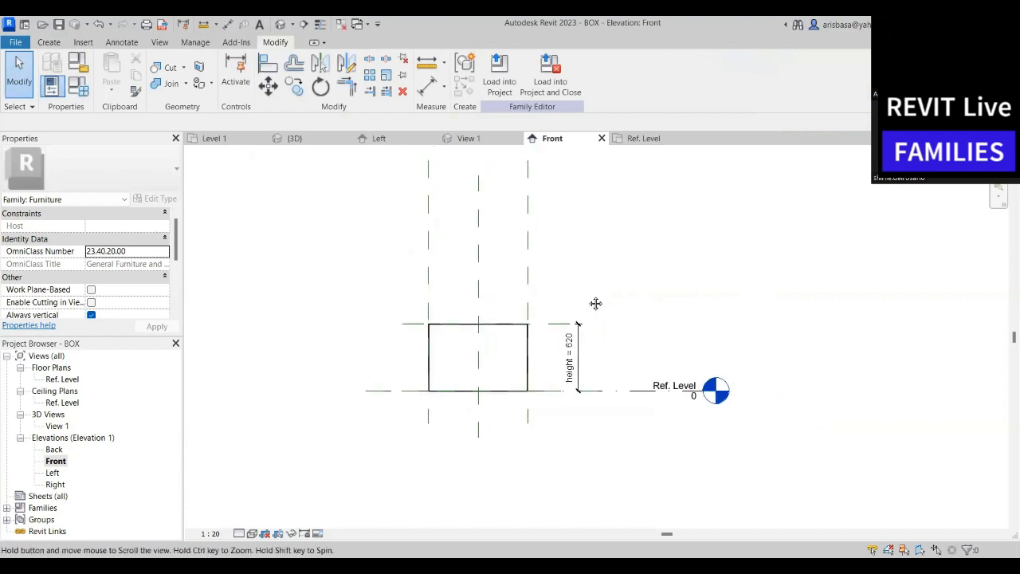
click(550, 88)
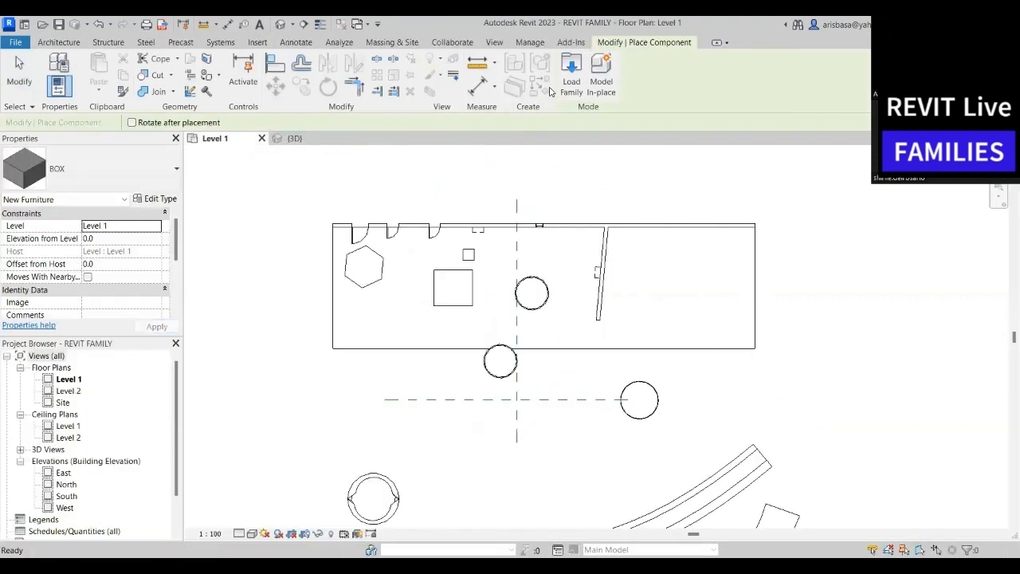
mouse_move(454, 377)
middle_down()
mouse_move(519, 300)
mouse_move(457, 369)
middle_up()
click(444, 291)
key(Escape)
In the project's 3D view, move the placed BOX away from the large block toward the floor's near corner
click(295, 139)
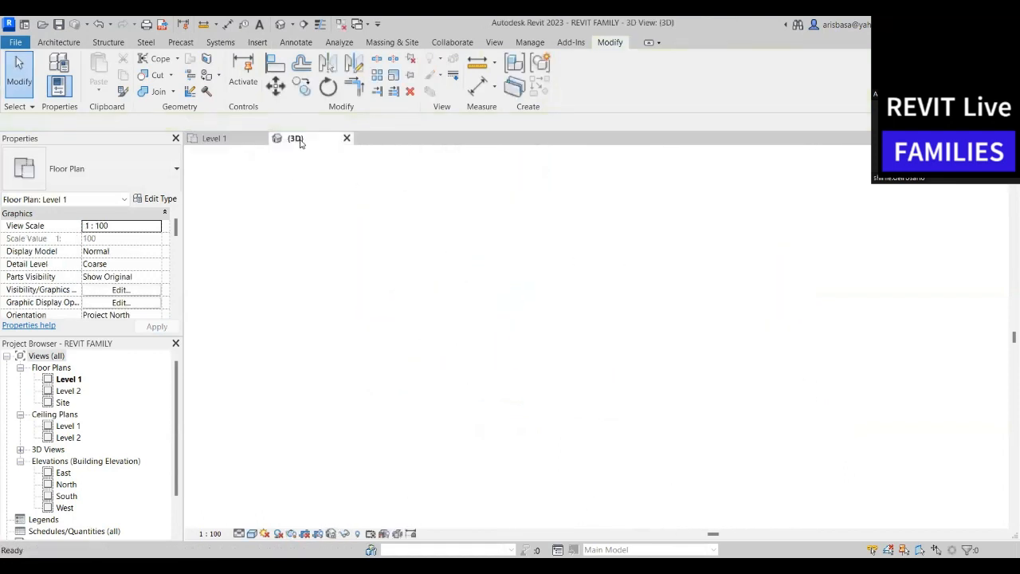
scroll(374, 375, up, 5)
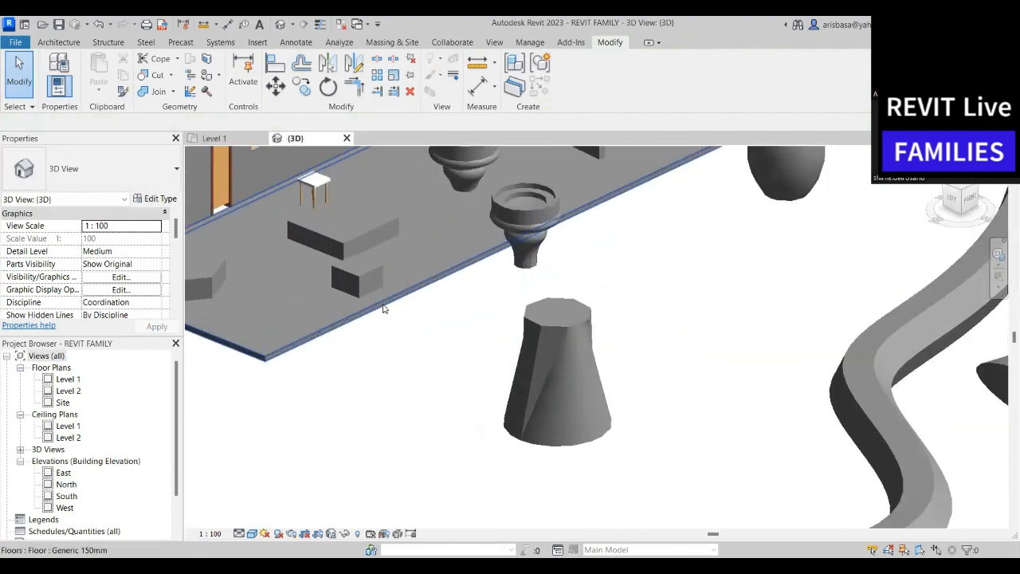
click(374, 279)
scroll(373, 276, up, 2)
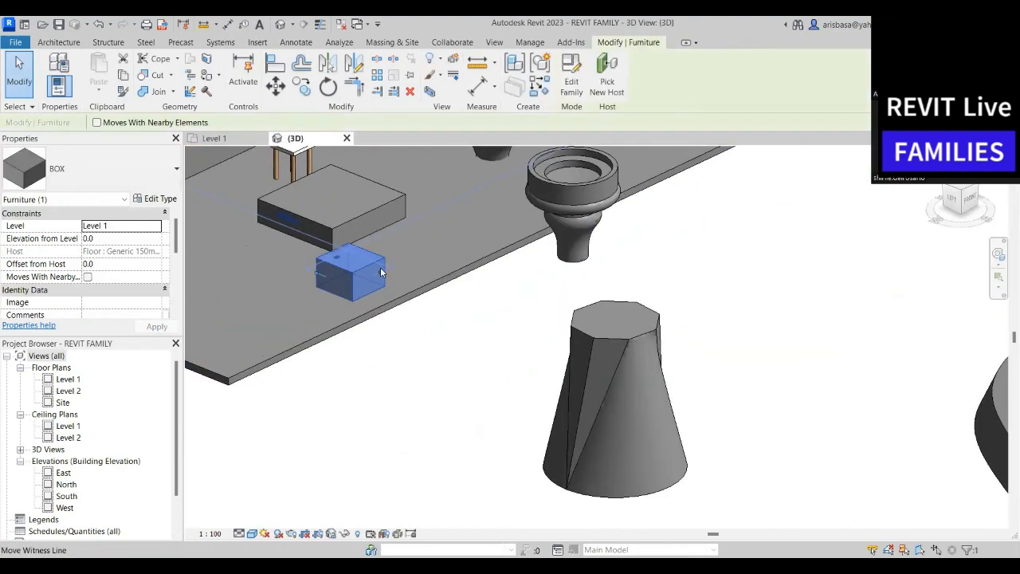
drag(381, 267, 301, 307)
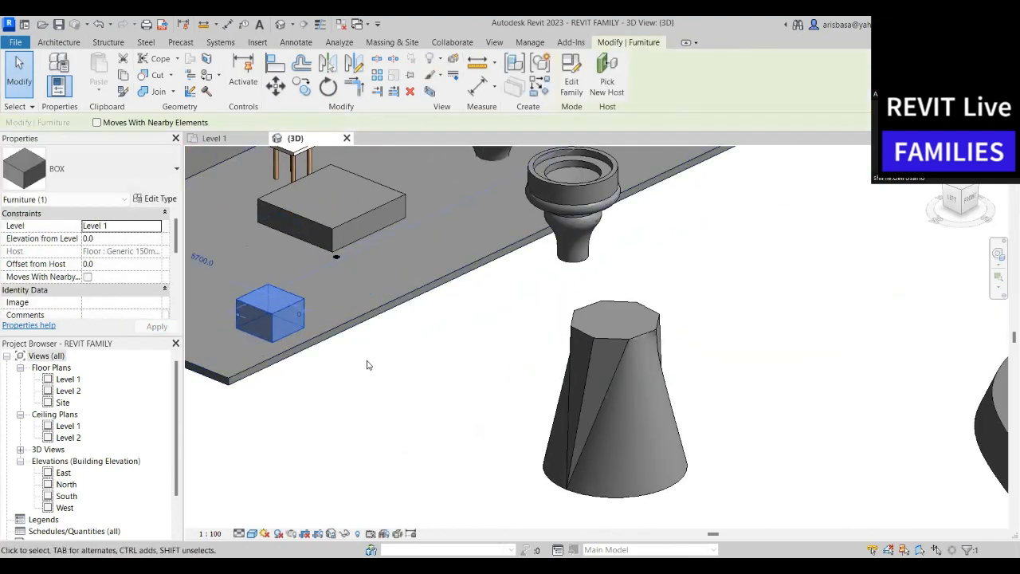
middle_drag(352, 387, 444, 385)
click(444, 385)
Duplicate the placed box's family type as BOX 2
click(357, 311)
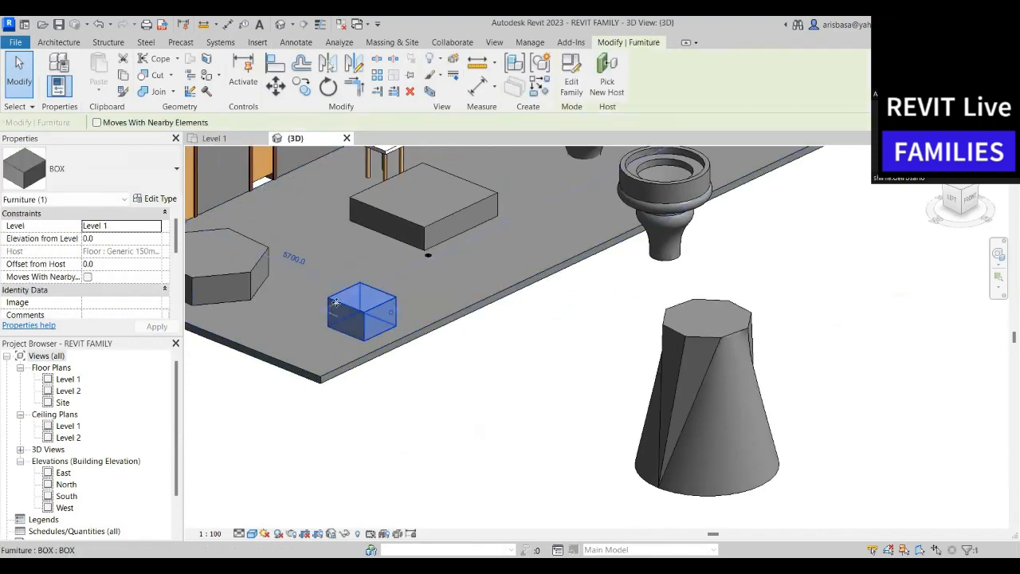
click(161, 200)
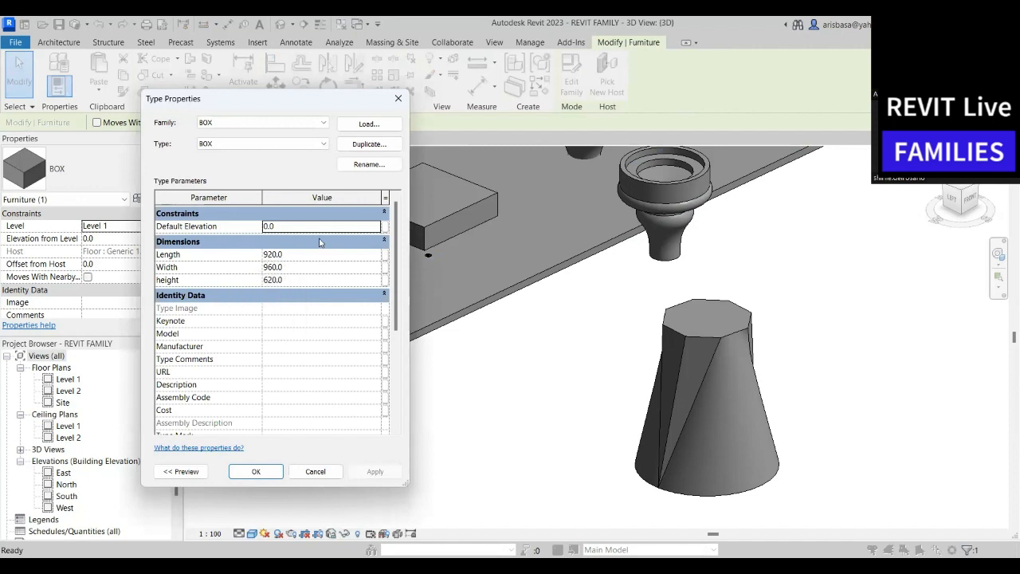
click(382, 146)
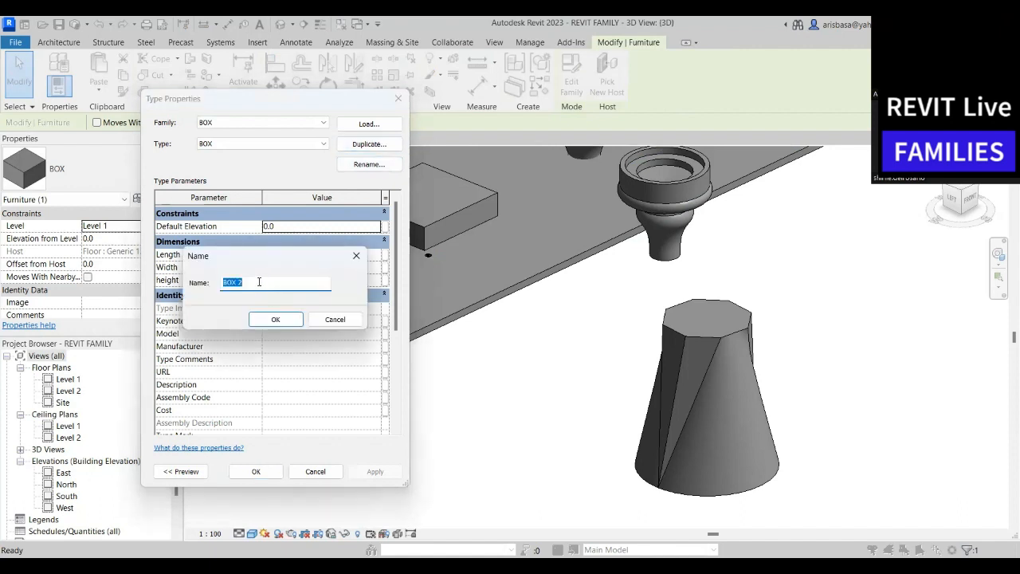
click(276, 320)
Set the BOX 2 type's Length to 600, Width to 600 and height to 400, and apply the changes
click(296, 255)
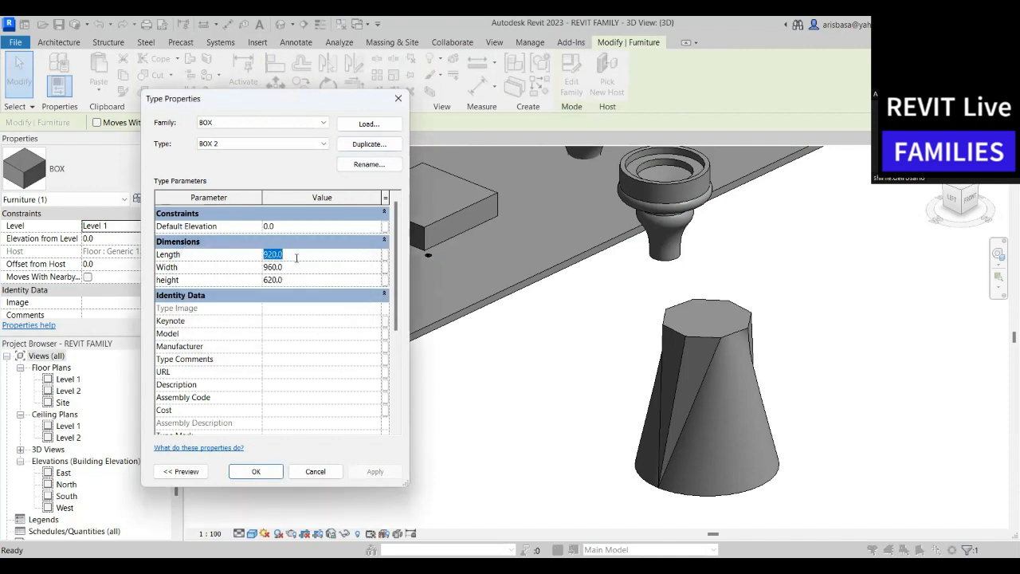
text(600)
click(294, 268)
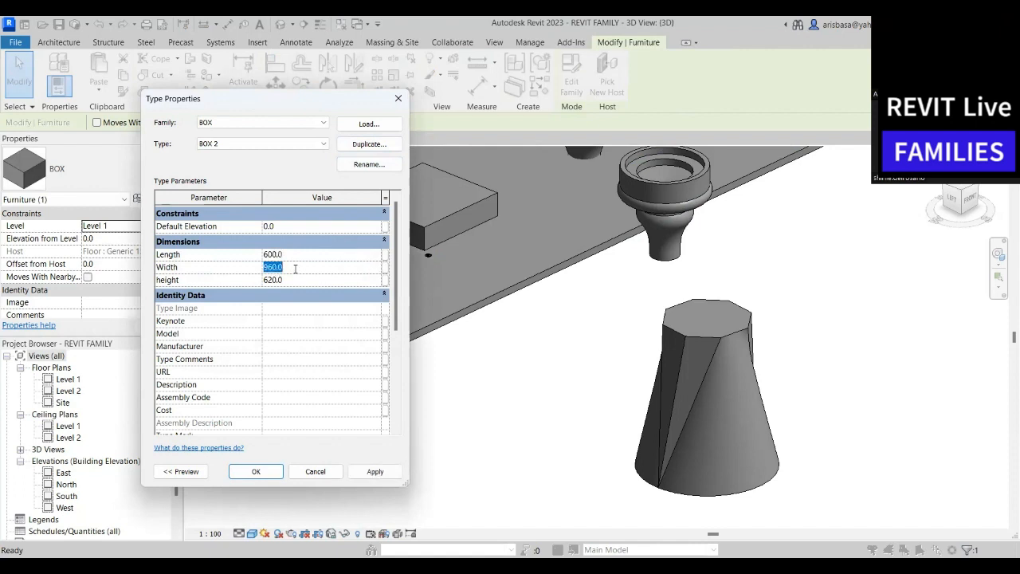
text(6)
click(300, 281)
text(400)
drag(297, 89, 313, 73)
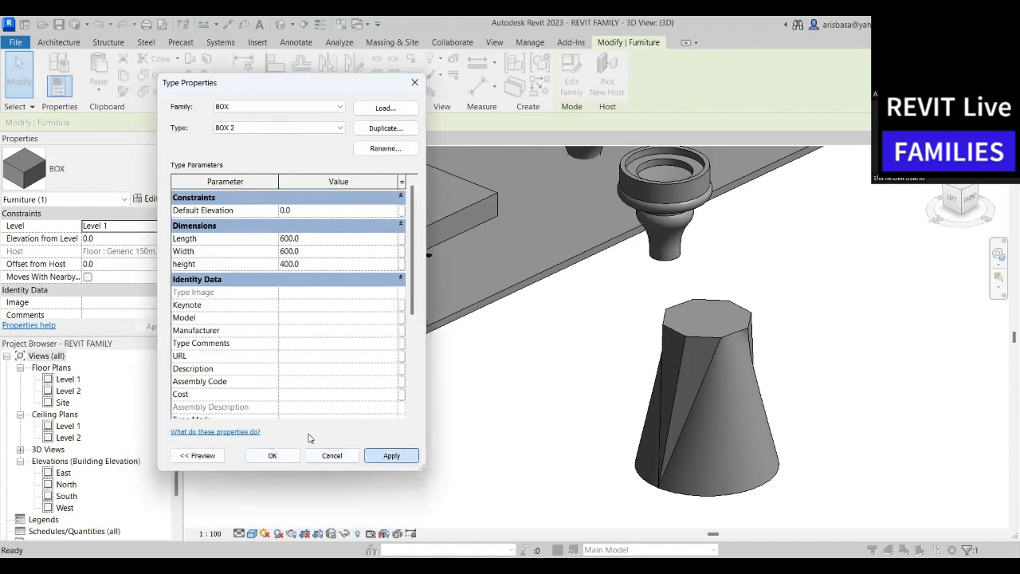
click(391, 456)
click(273, 456)
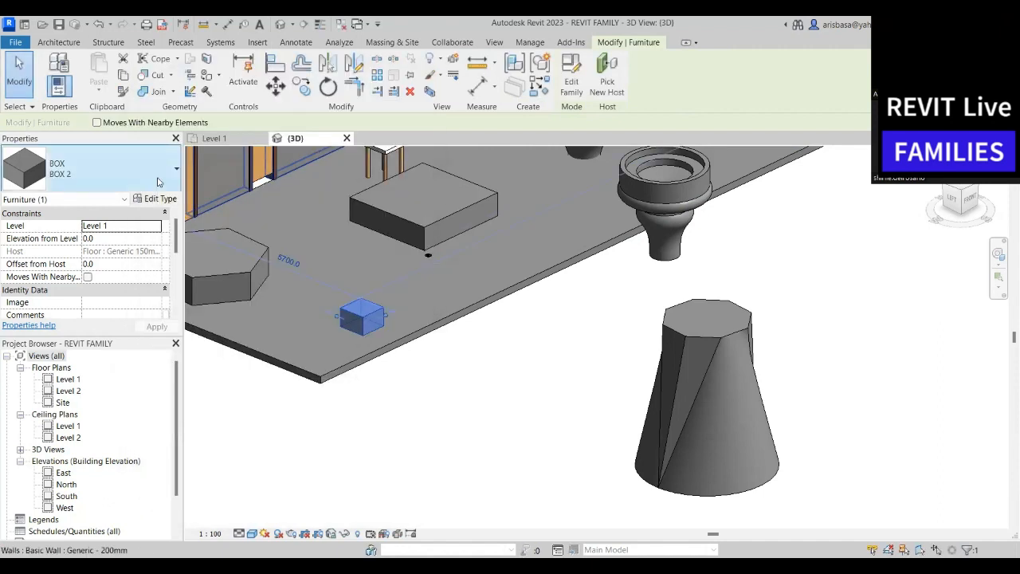
Duplicate the selected box's BOX 2 family type as BOX 3 - 750 x 250 x 1000
click(157, 182)
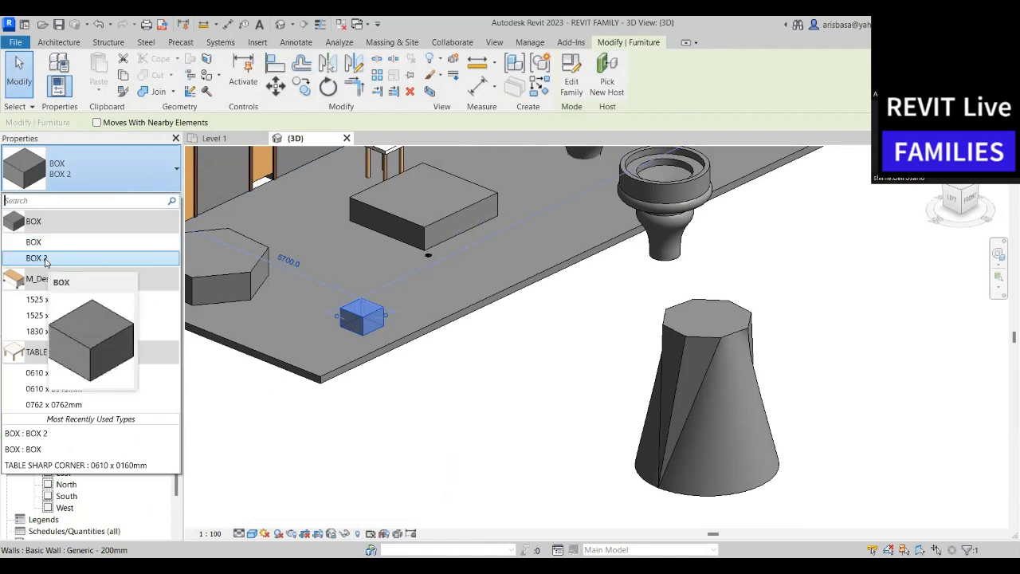
click(451, 128)
click(158, 202)
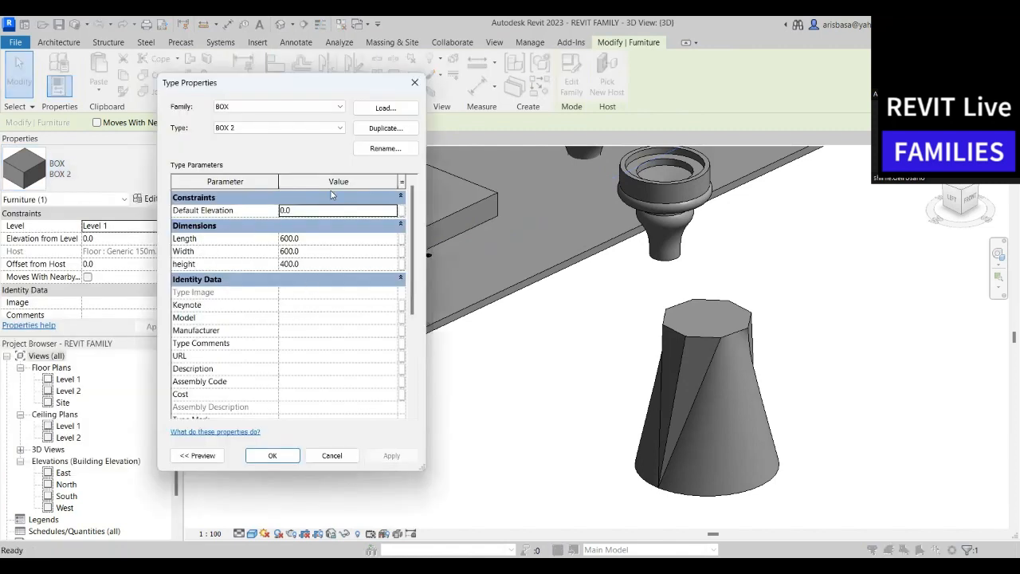
click(390, 131)
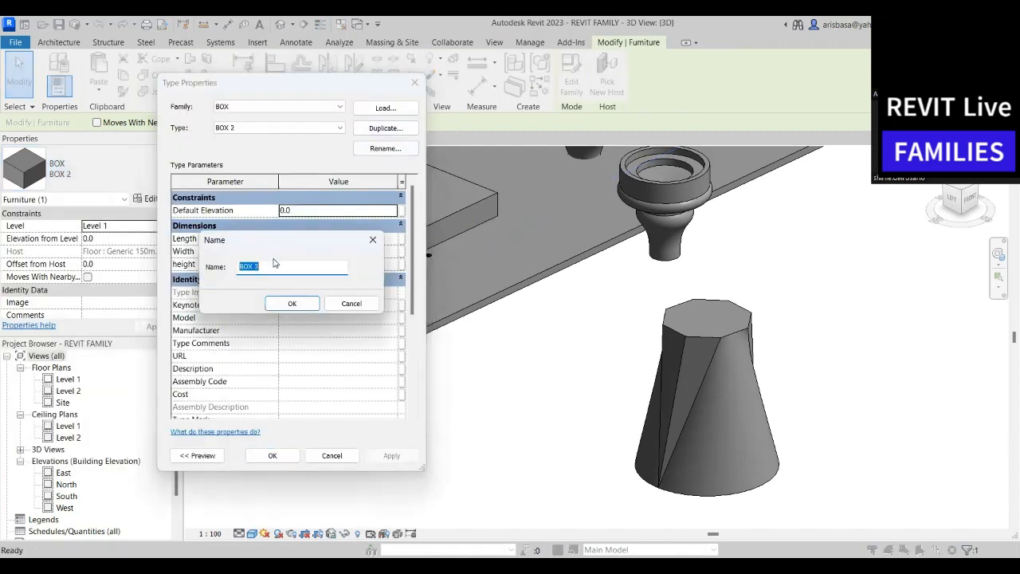
click(275, 269)
click(311, 302)
Set the BOX 3 type's Length to 750, Width to 250 and height to 1000, and apply the changes
click(318, 238)
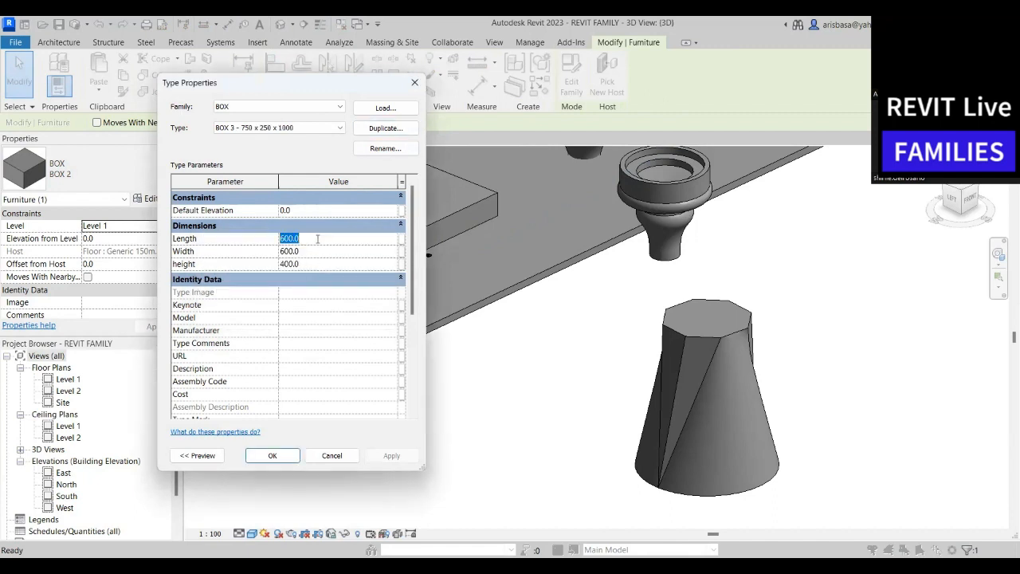
text(750)
click(311, 253)
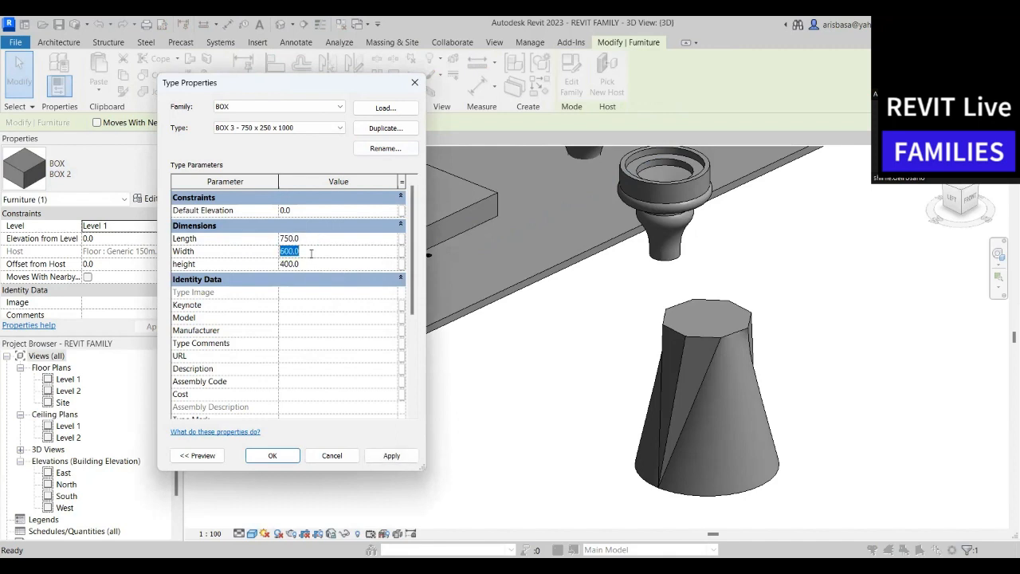
text(250)
click(320, 266)
text(1)
click(391, 455)
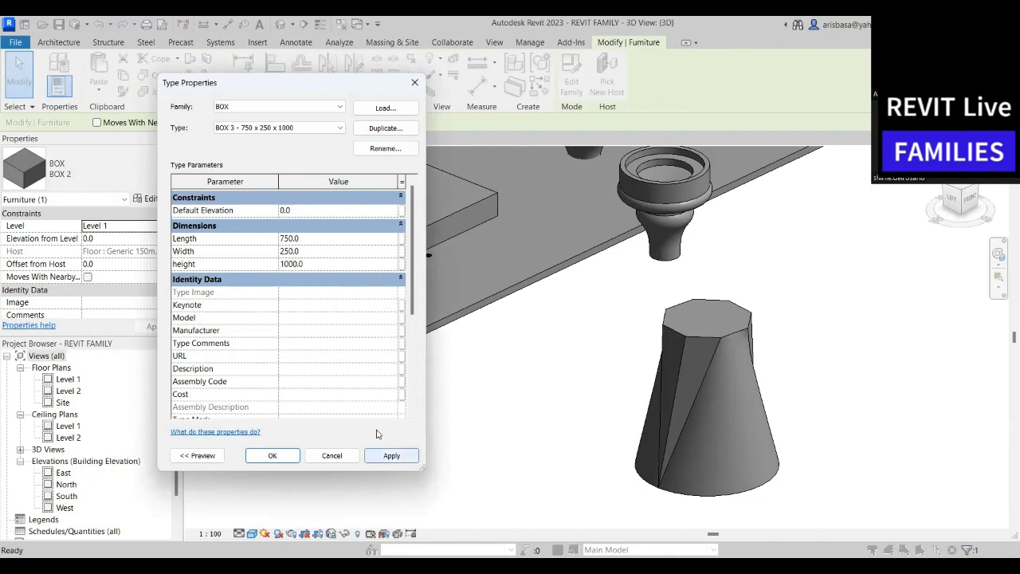
key(Return)
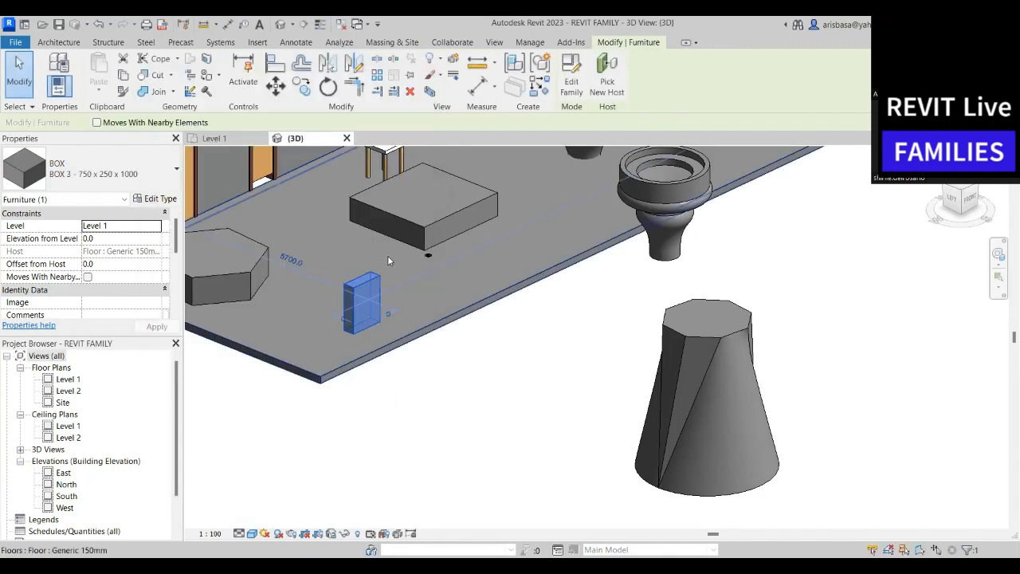
Copy the BOX 3 instance twice in a row along the floor's front edge, using multiple copy
scroll(406, 342, up, 5)
click(472, 407)
scroll(472, 407, down, 3)
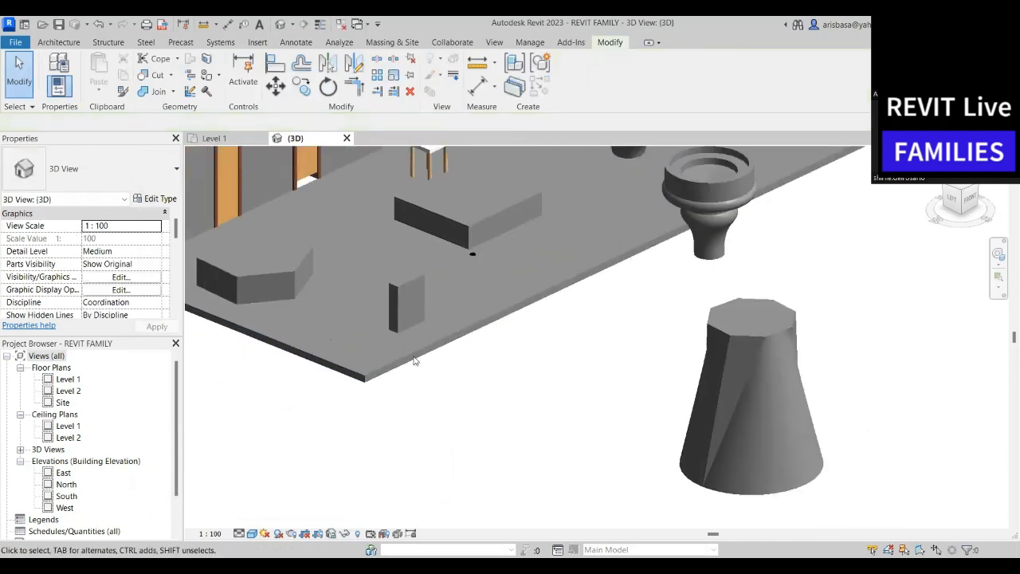
click(408, 296)
click(302, 86)
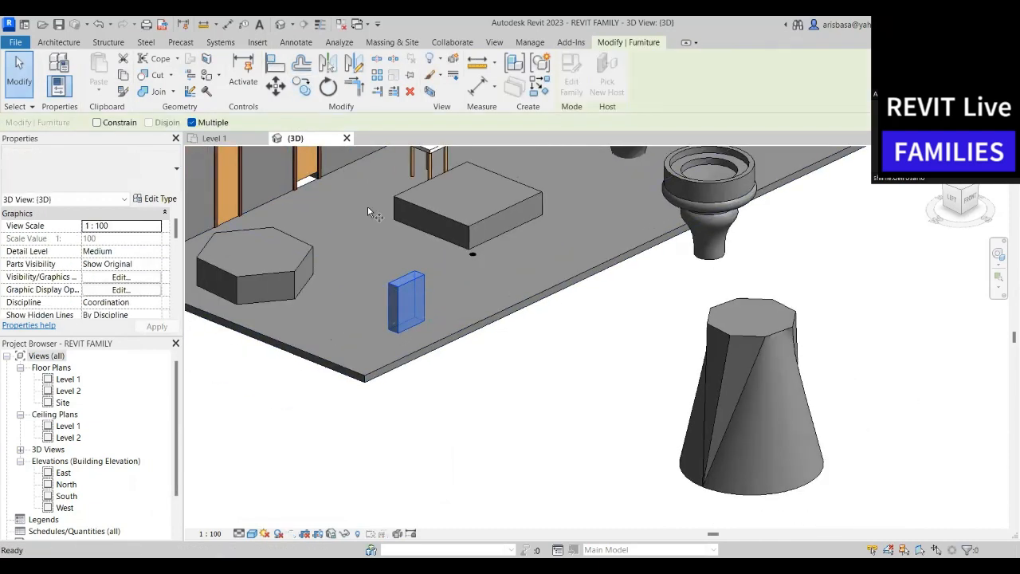
click(419, 327)
click(474, 309)
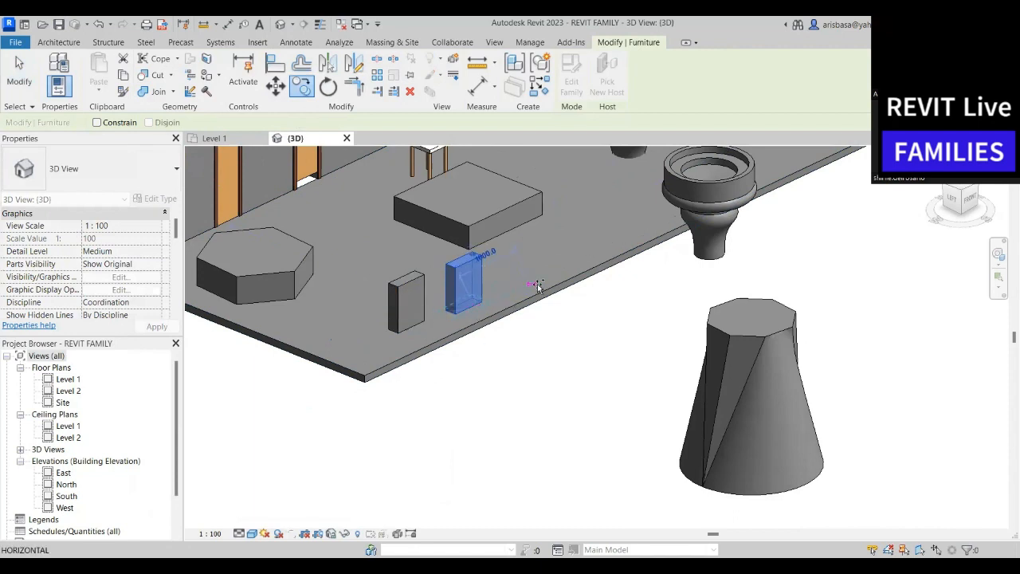
click(533, 283)
key(Escape)
key(Escape)
Change the middle box copy to type BOX 2 and the copy farthest from the original to type BOX
click(468, 264)
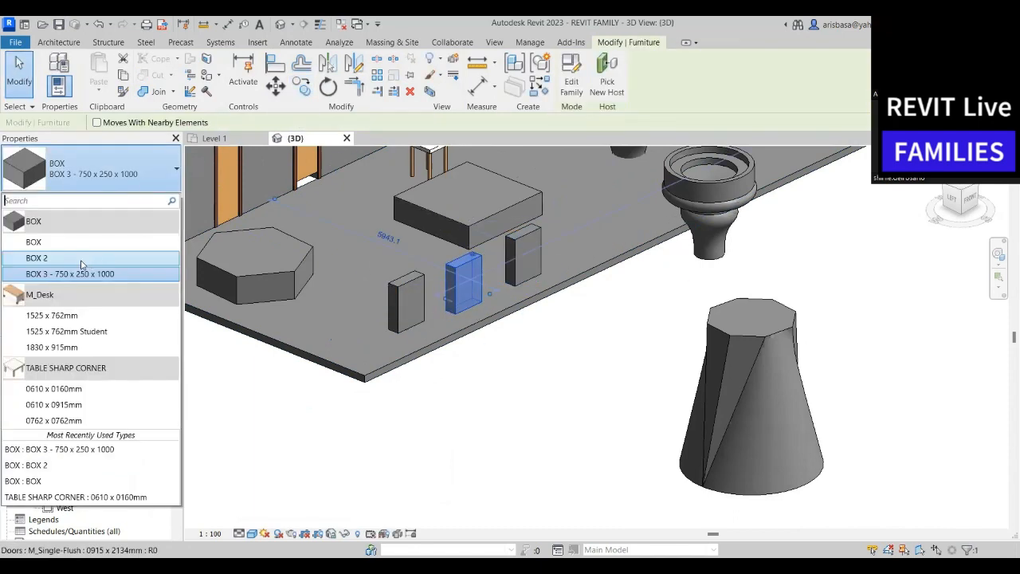
click(81, 265)
key(Escape)
click(523, 254)
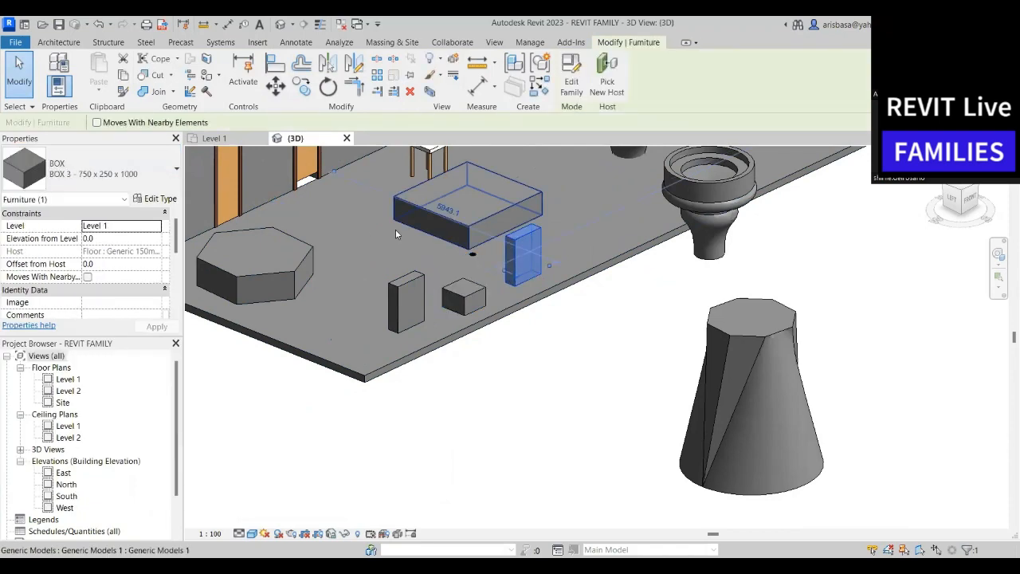
click(161, 184)
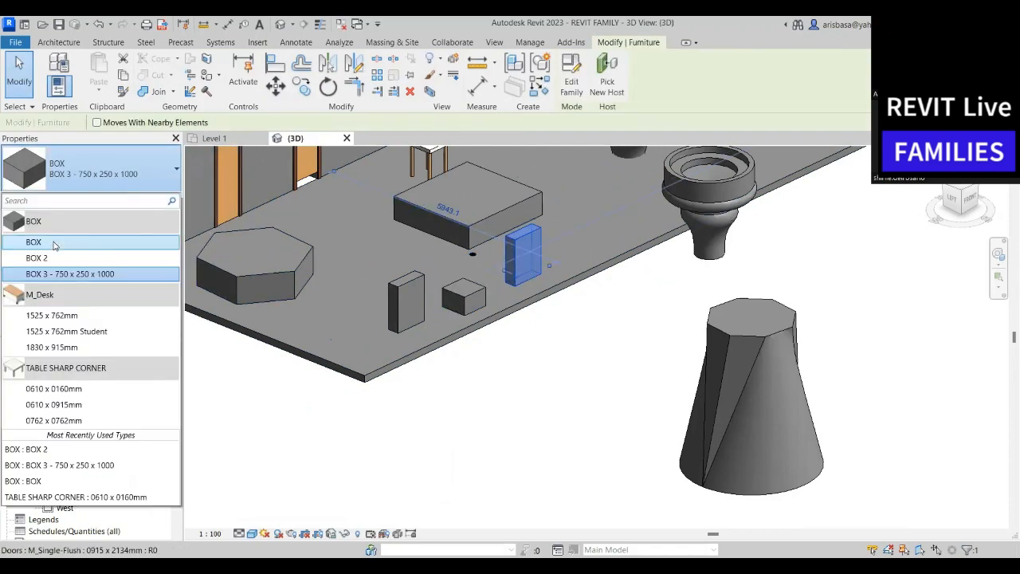
click(53, 243)
click(551, 319)
Examine the three placed boxes one by one to compare their types and sizes
scroll(553, 327, down, 2)
middle_drag(558, 345, 447, 396)
scroll(454, 387, up, 1)
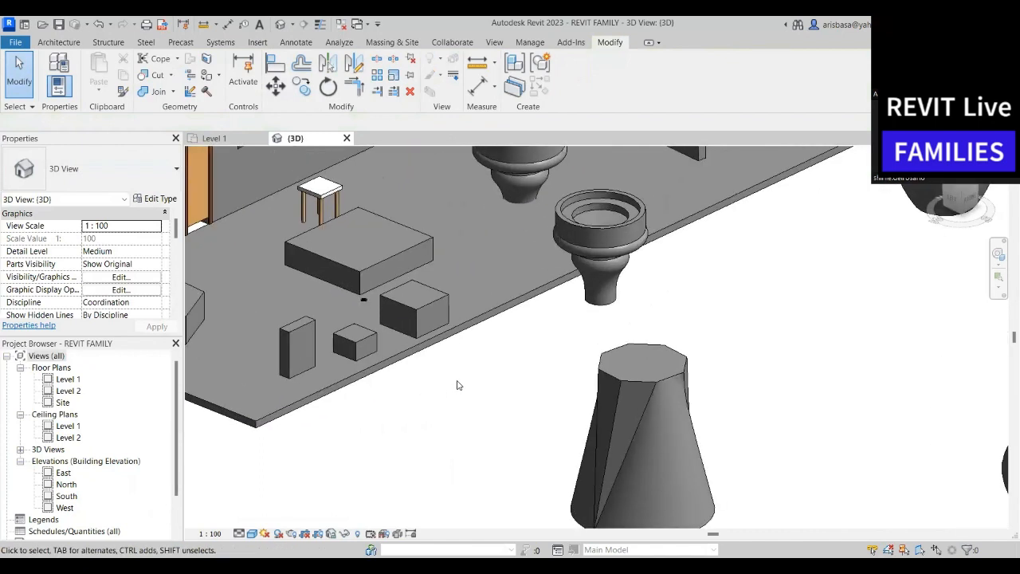
click(413, 308)
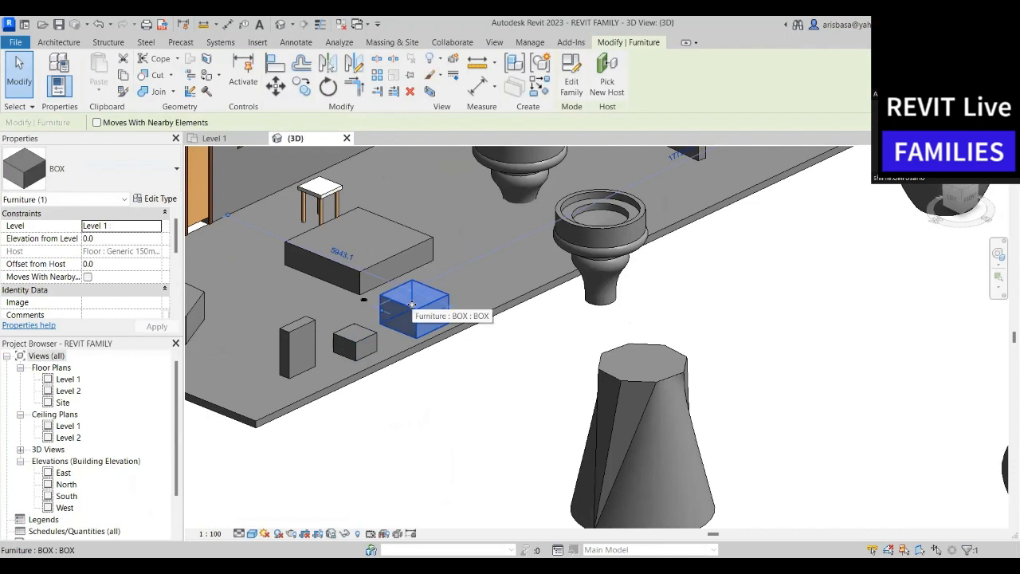
click(357, 341)
click(298, 346)
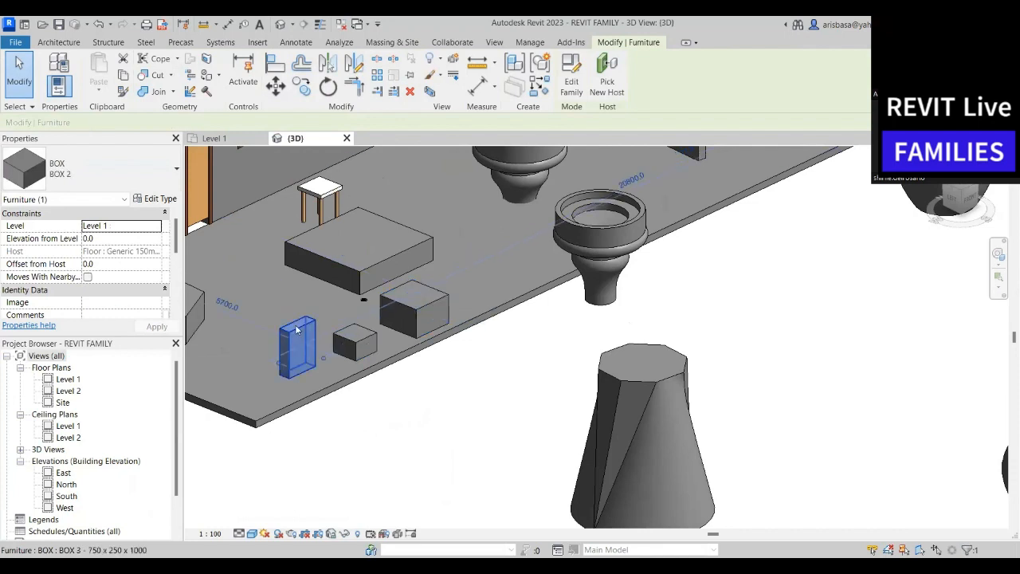
middle_drag(391, 406, 406, 403)
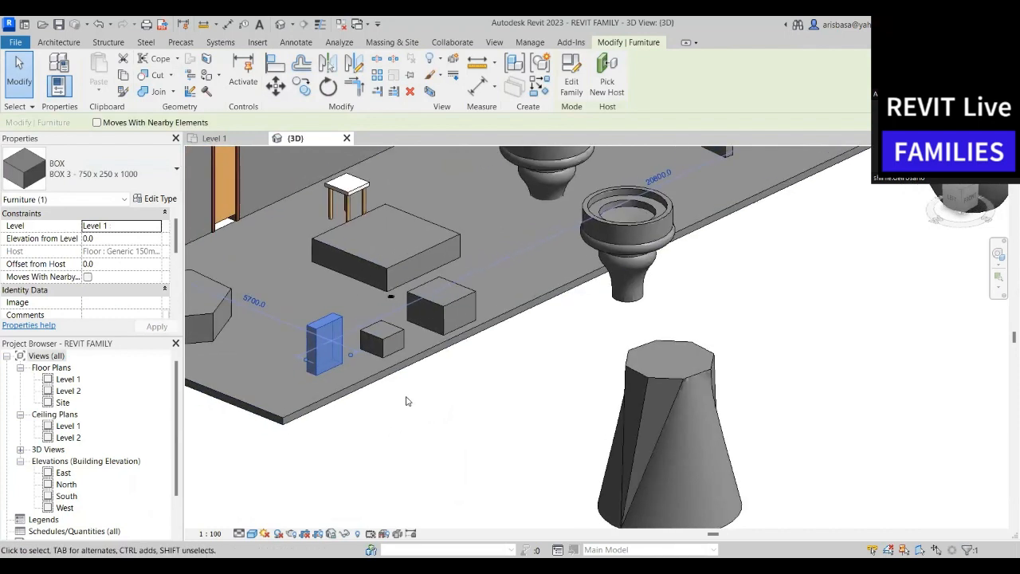
click(407, 401)
Examine the TABLE SHARP CORNER instance's top and legs, comparing its construction with the placed boxes
scroll(356, 209, up, 5)
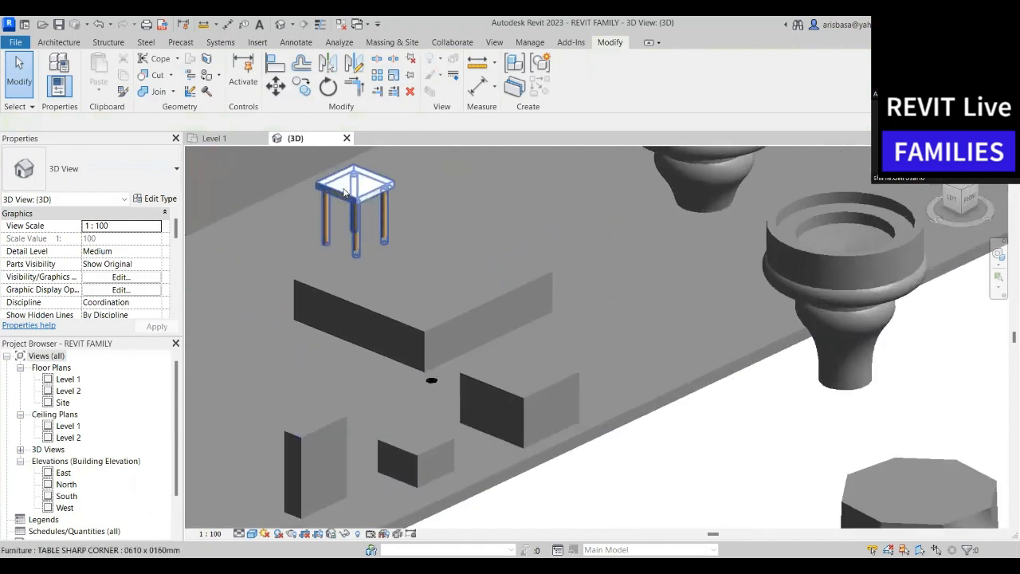
click(357, 209)
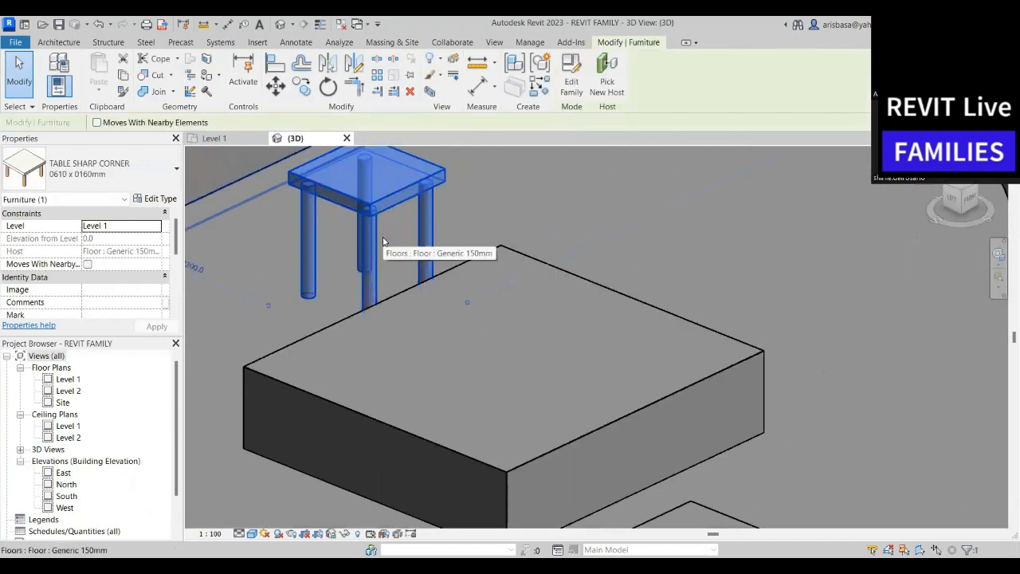
shift+middle_drag(388, 233, 322, 244)
scroll(323, 243, up, 3)
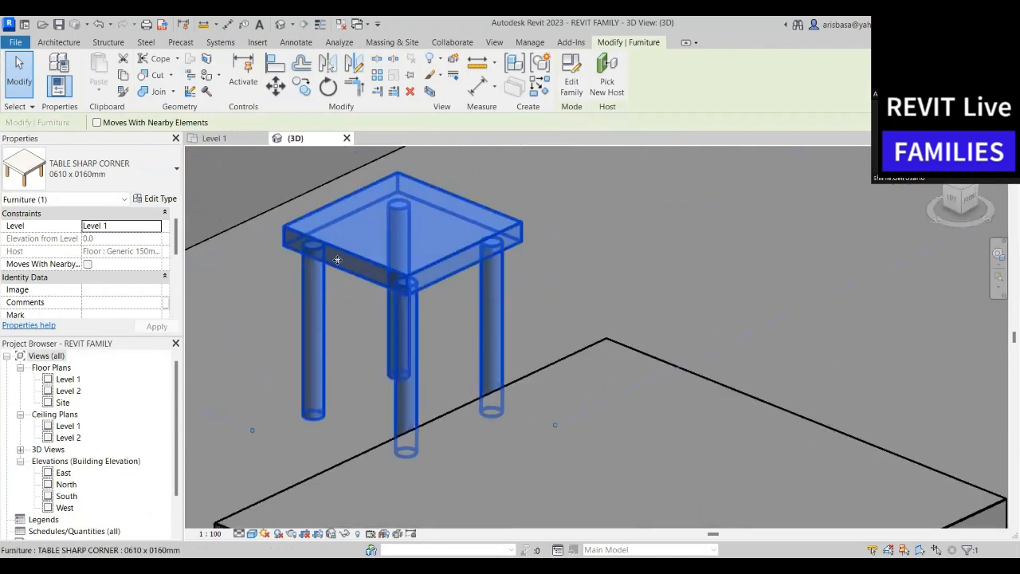
scroll(343, 275, down, 5)
middle_drag(348, 325, 279, 136)
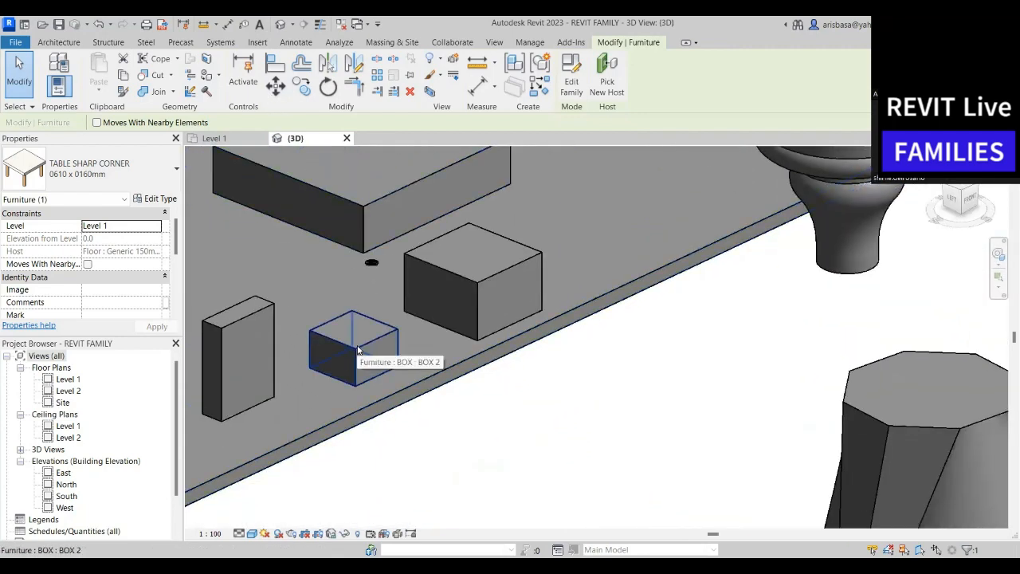
middle_drag(361, 318, 527, 494)
scroll(448, 236, up, 3)
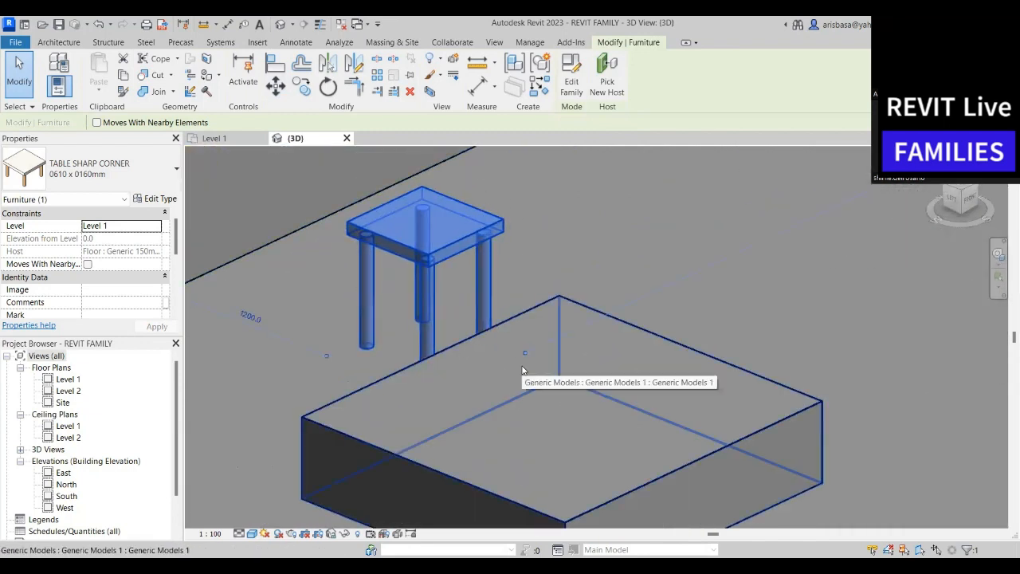
key(Escape)
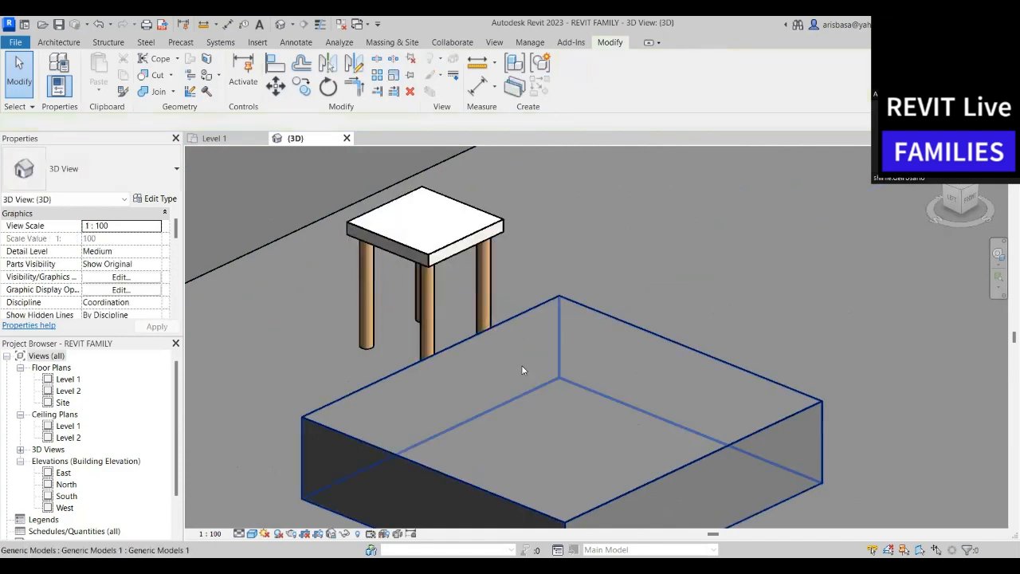
scroll(545, 394, down, 5)
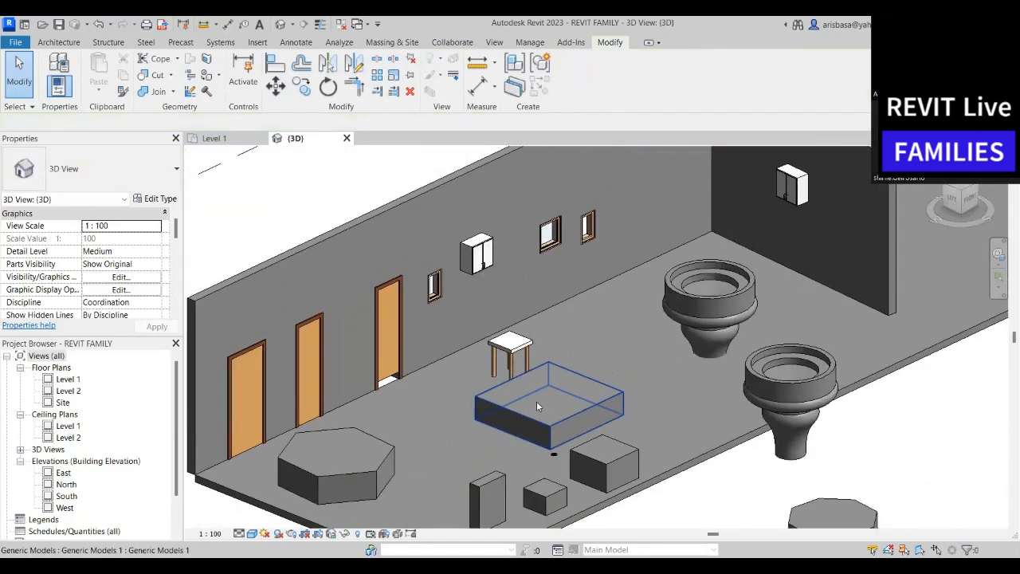
middle_drag(536, 401, 484, 311)
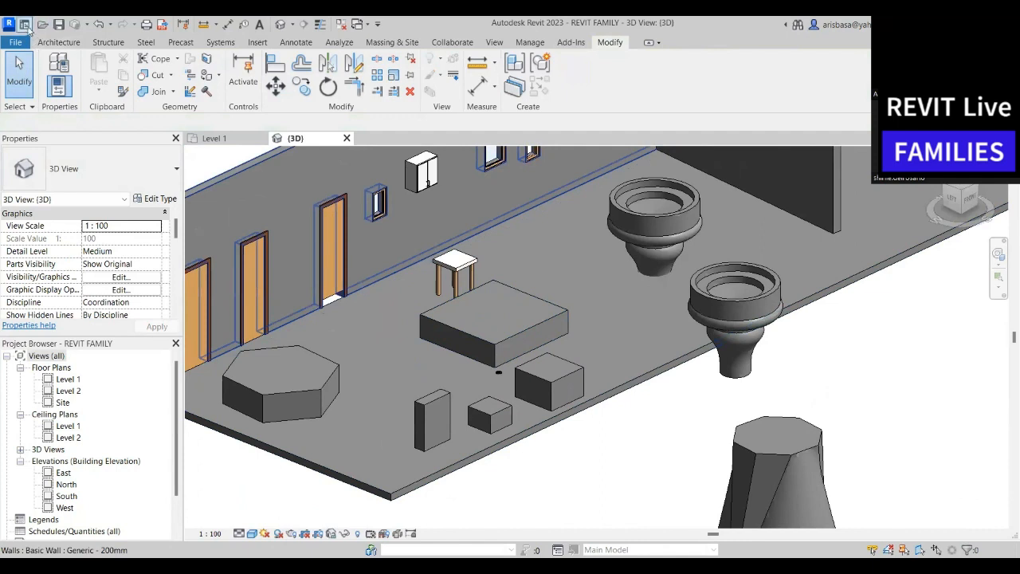
Create a new family from the Metric Furniture template in the English templates folder
click(25, 25)
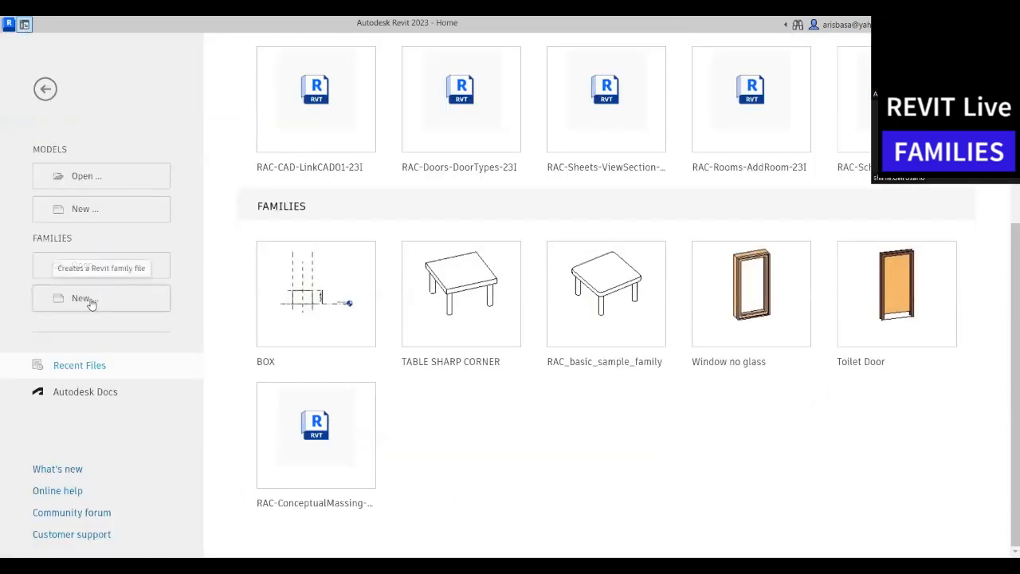
click(91, 301)
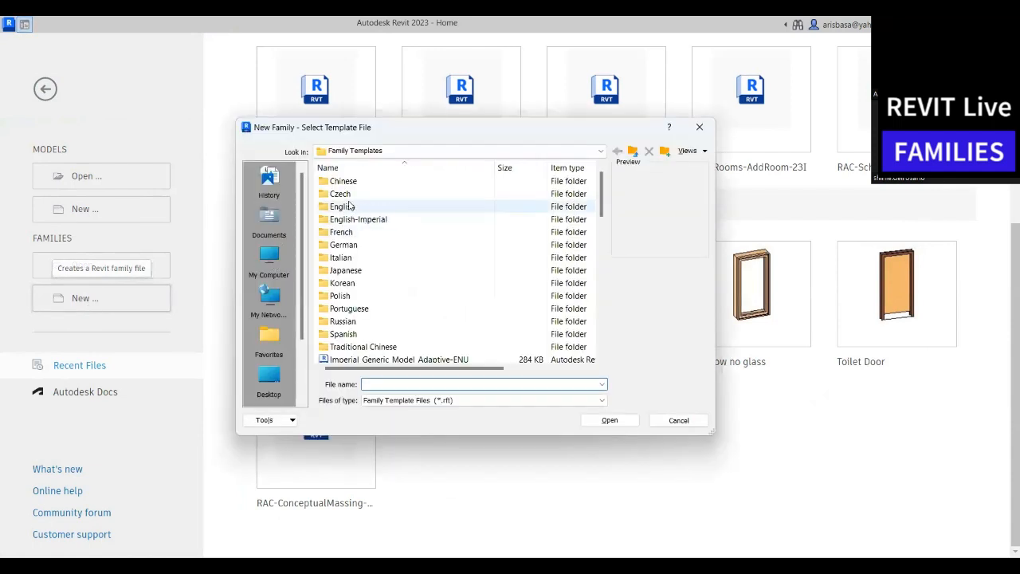
double_click(345, 206)
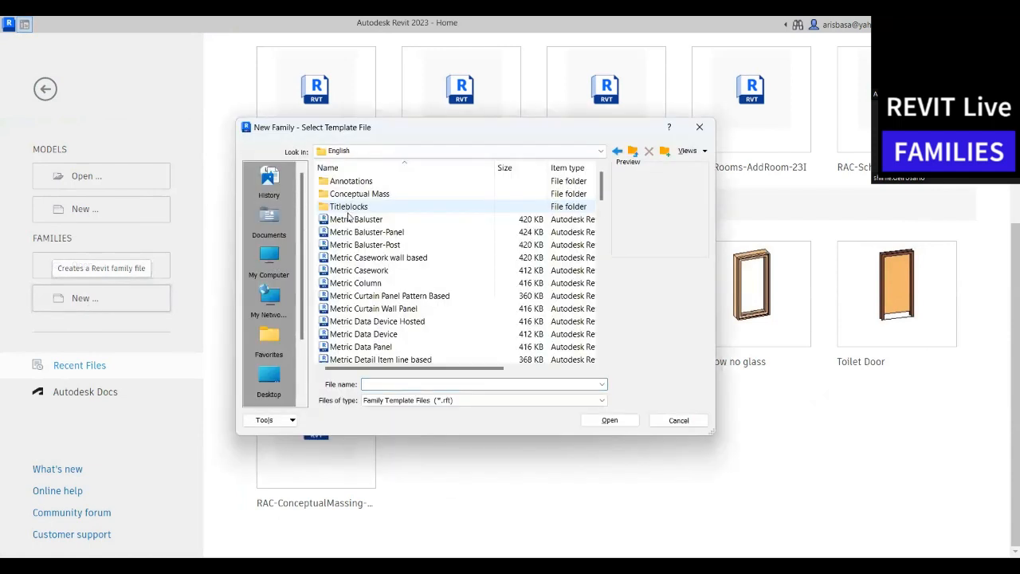
scroll(382, 315, down, 3)
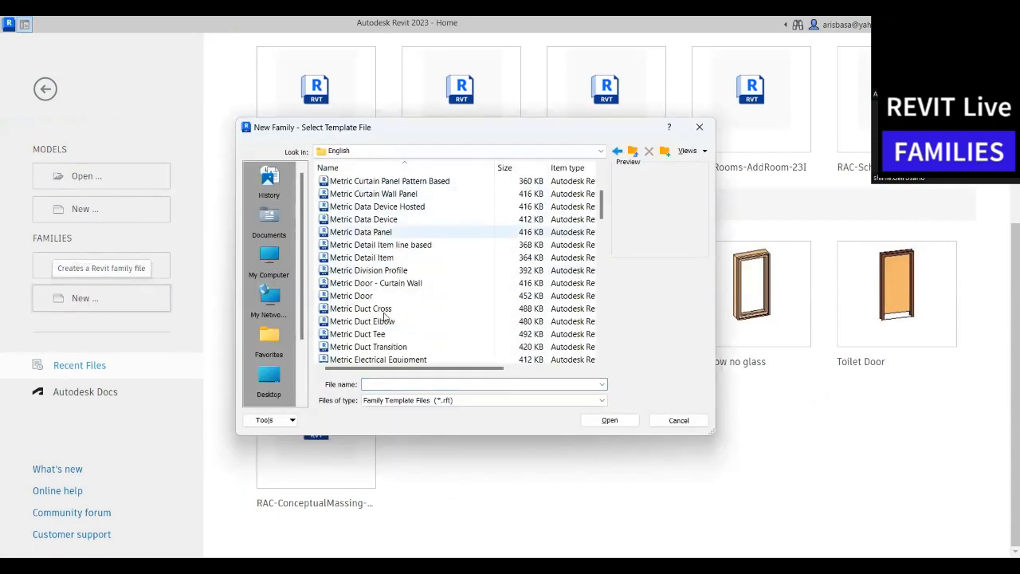
scroll(383, 317, down, 2)
scroll(384, 317, down, 2)
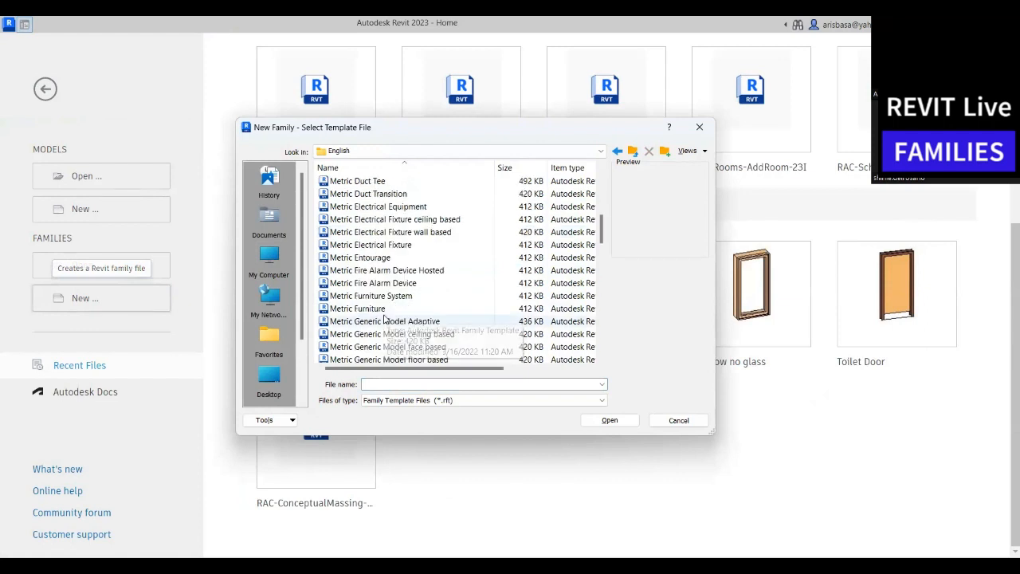
click(384, 310)
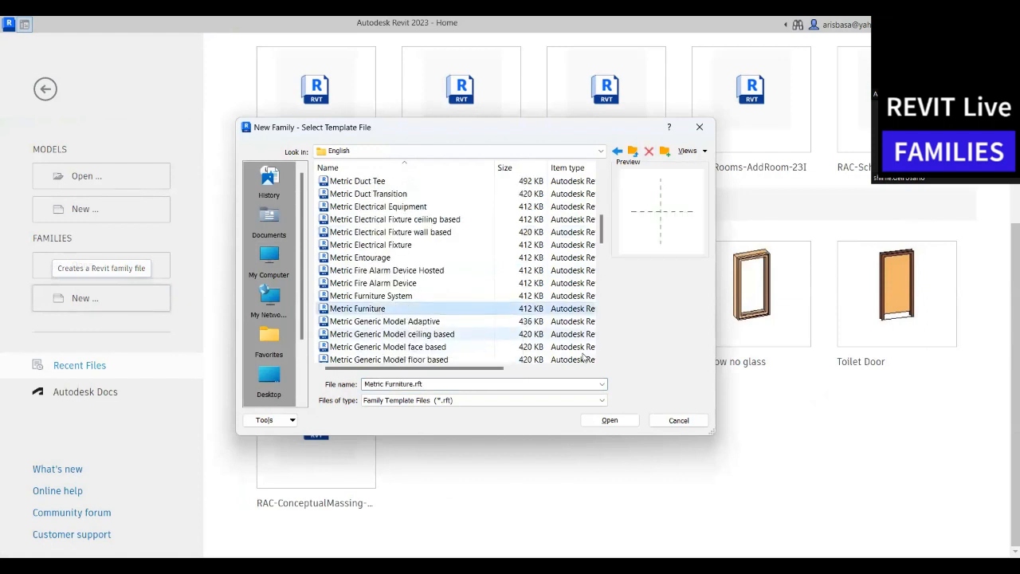
click(625, 424)
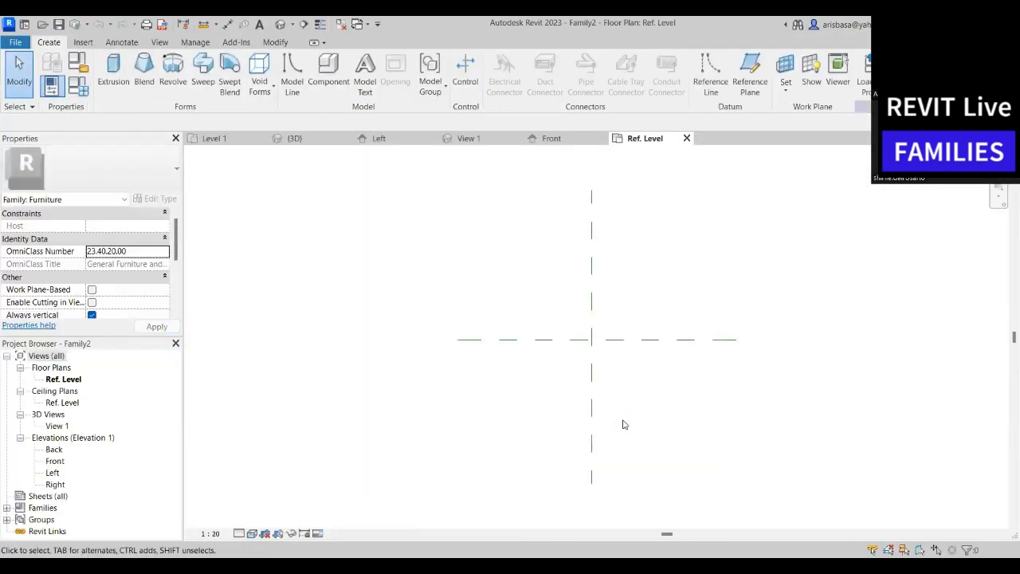
middle_drag(636, 429, 499, 376)
scroll(491, 337, down, 1)
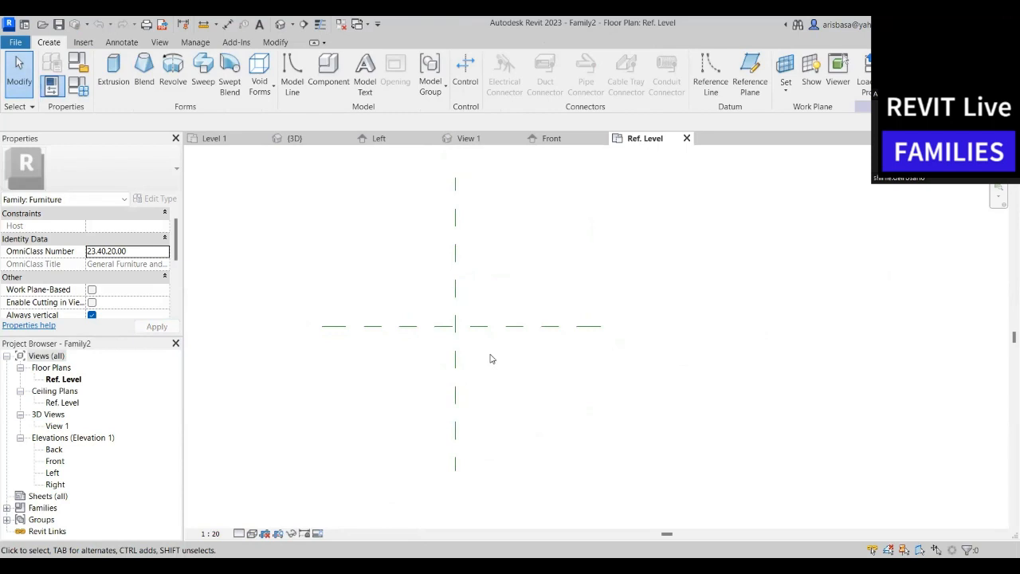
mouse_move(505, 346)
middle_down()
mouse_move(513, 338)
mouse_move(501, 353)
middle_up()
scroll(506, 333, down, 1)
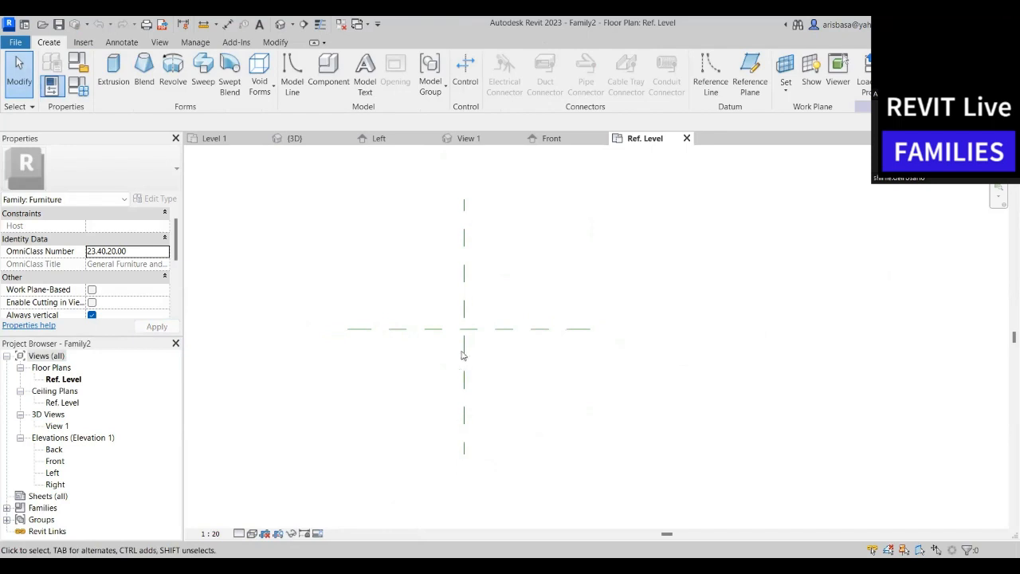
middle_drag(335, 429, 335, 437)
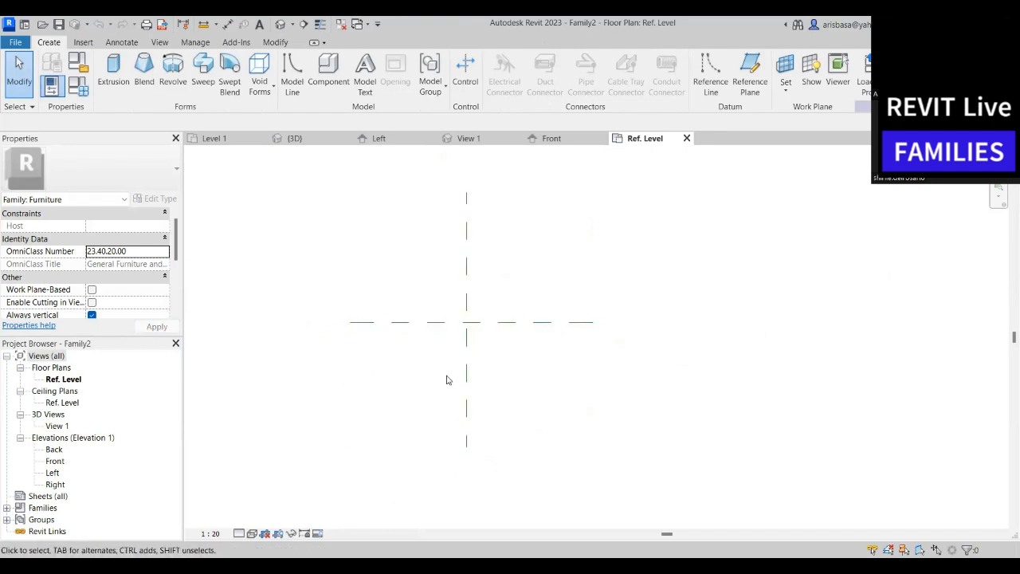
Draw two vertical reference planes, one about 591 mm and one 600 mm to either side of the Center (Left/Right) plane
middle_drag(510, 385, 498, 404)
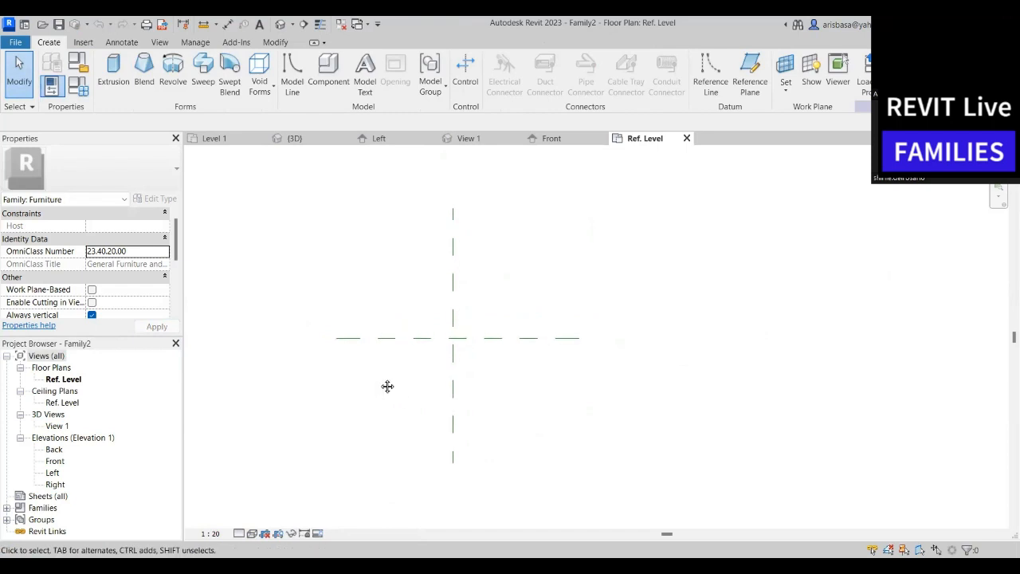
middle_drag(387, 385, 390, 356)
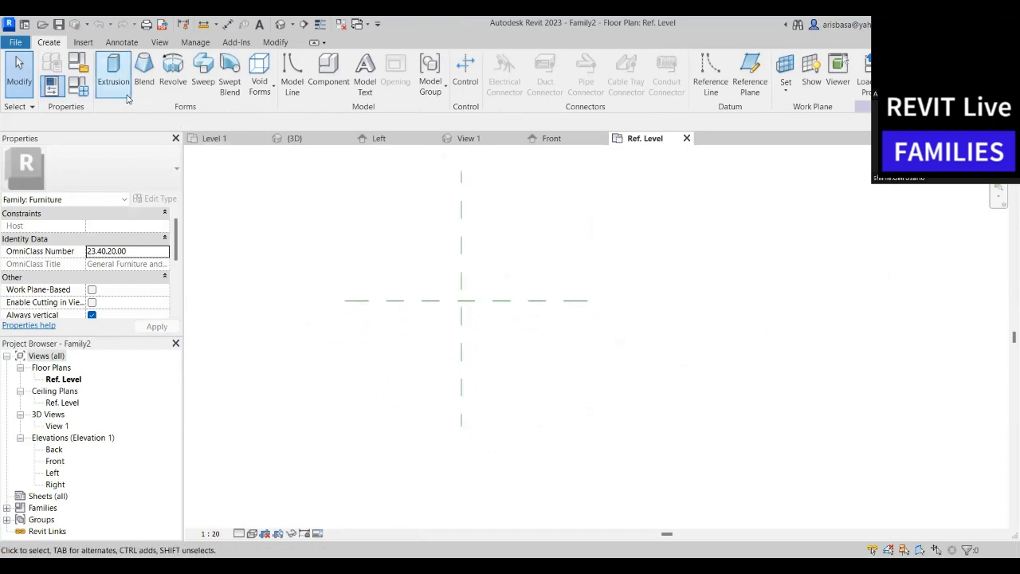
click(750, 84)
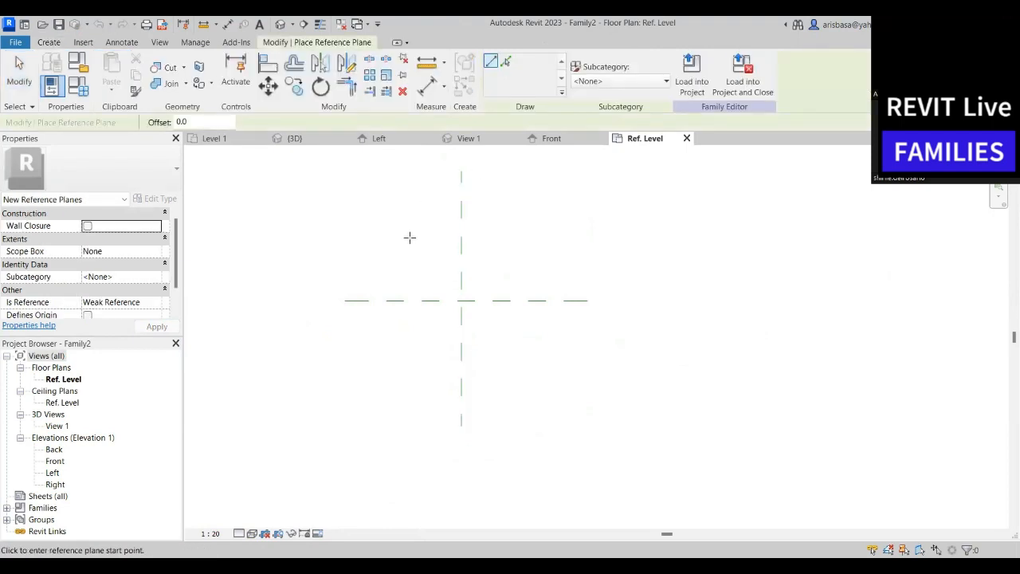
click(409, 238)
click(410, 377)
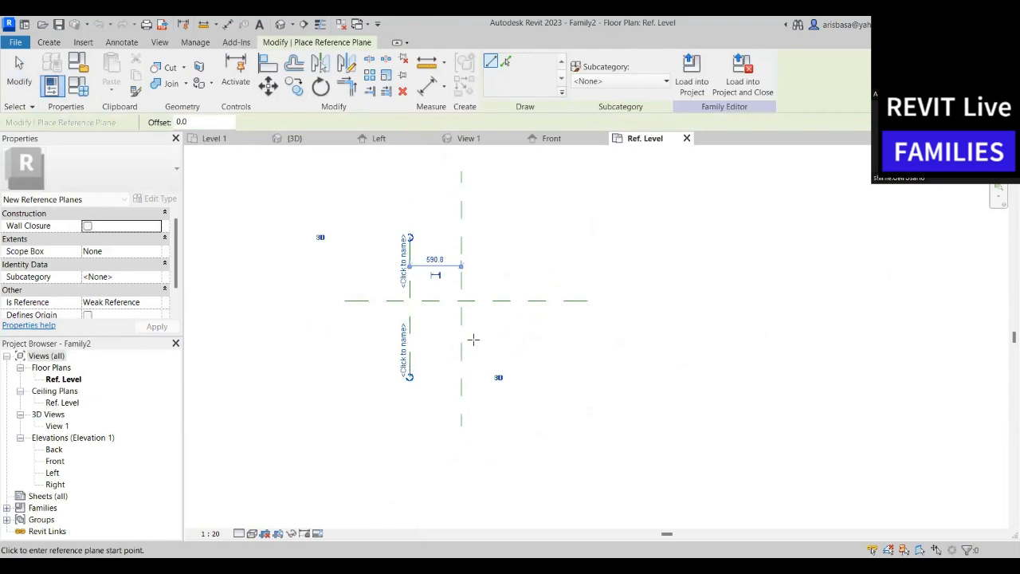
click(513, 237)
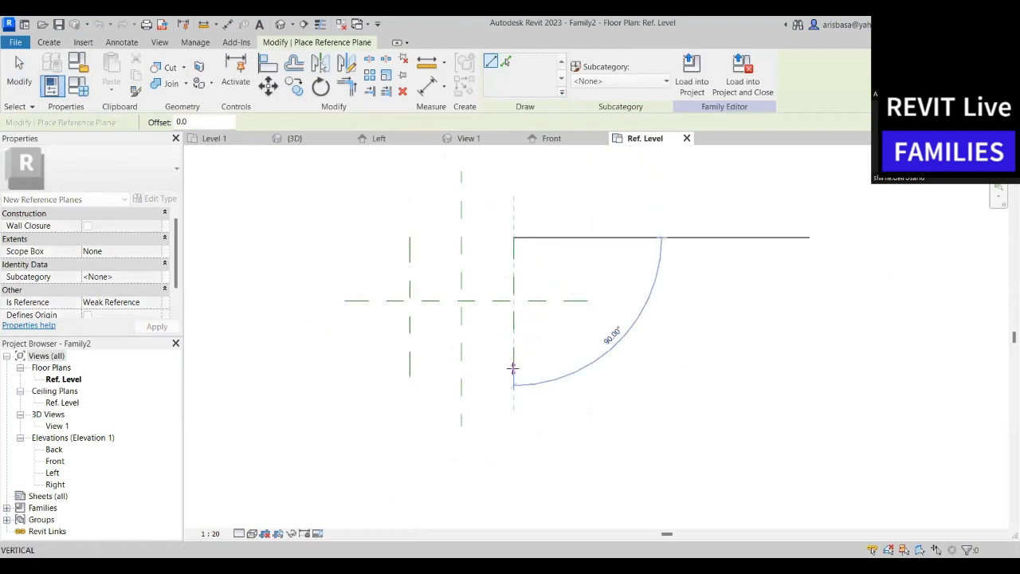
click(513, 367)
Draw two horizontal reference planes, one about 523 mm behind and one about 553 mm in front of the Center (Front/Back) plane
click(377, 253)
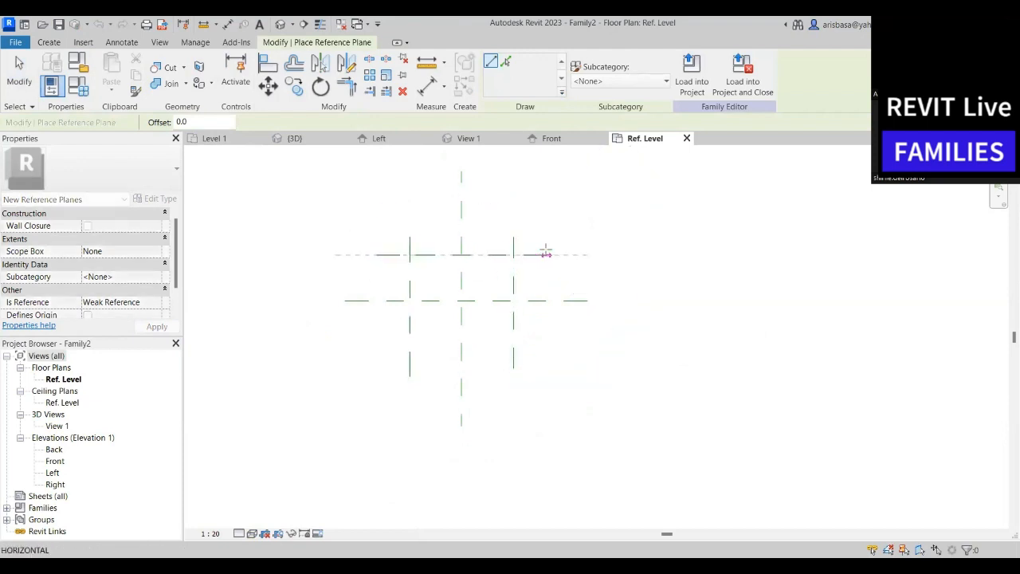
click(546, 254)
click(399, 346)
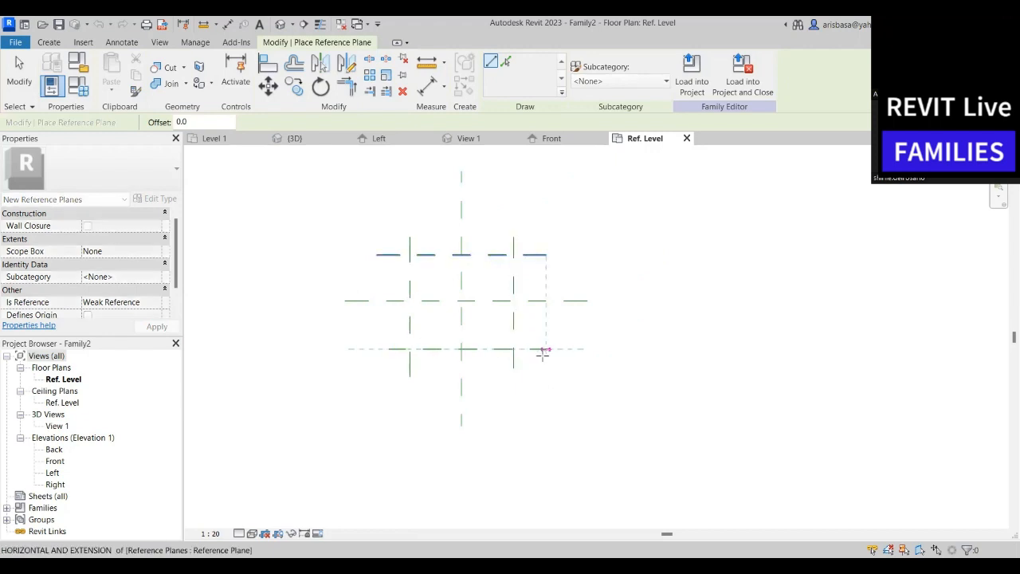
click(546, 349)
middle_drag(545, 390, 541, 400)
key(Escape)
key(Escape)
Set both outer vertical reference planes to a distance of 300 mm from the Center (Left/Right) plane
scroll(471, 287, up, 3)
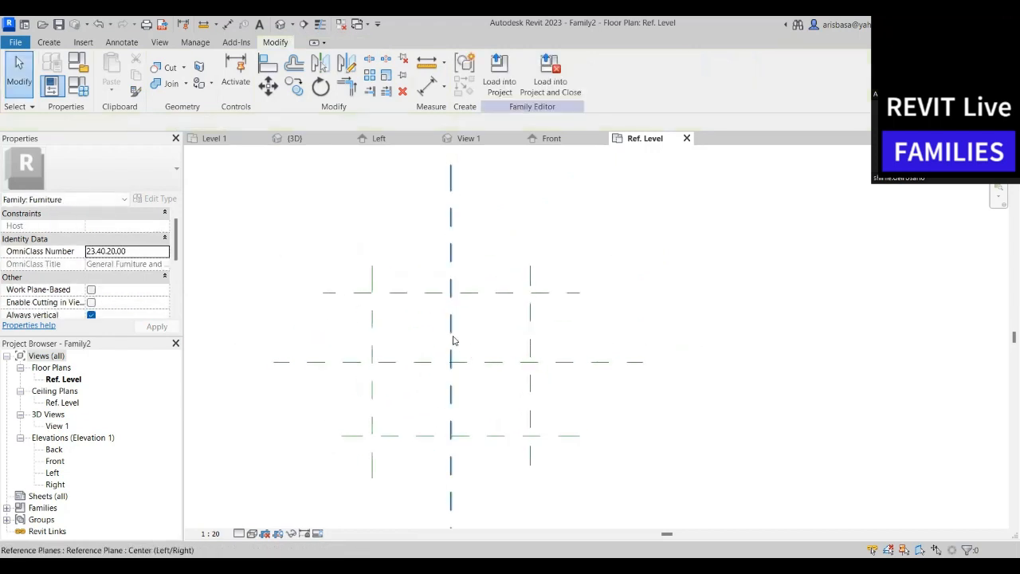
click(373, 325)
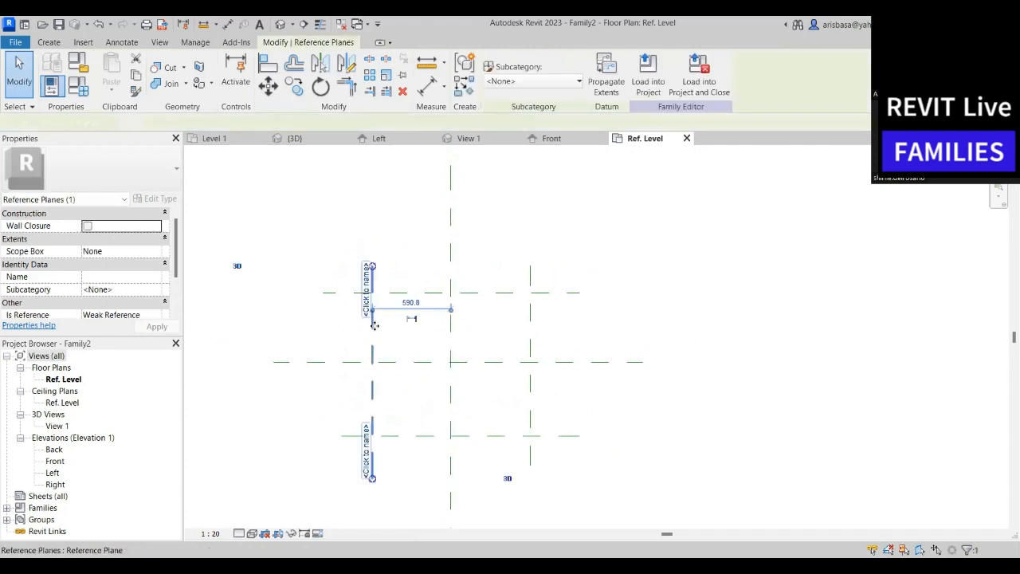
click(406, 302)
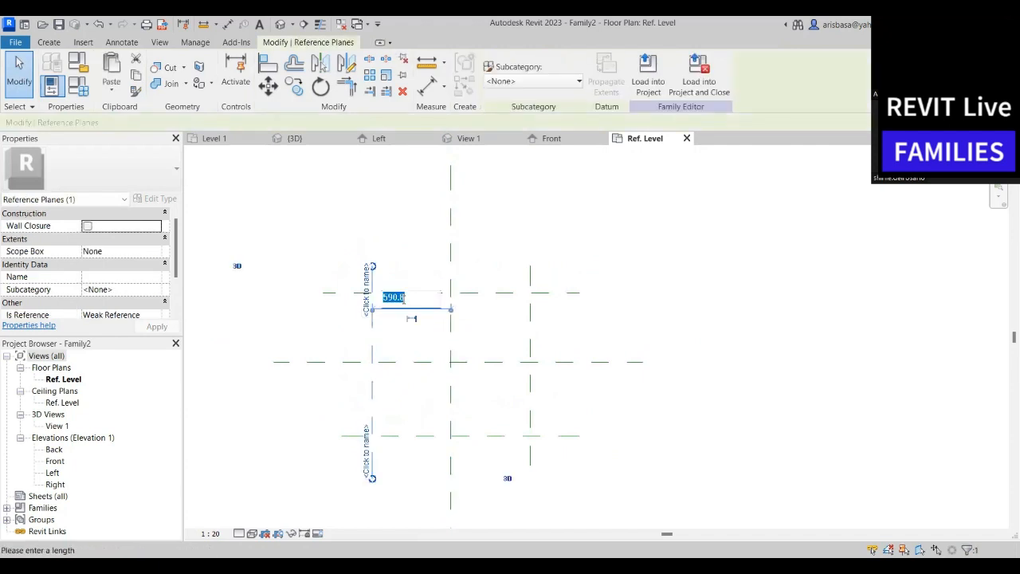
text(300)
key(Return)
click(530, 319)
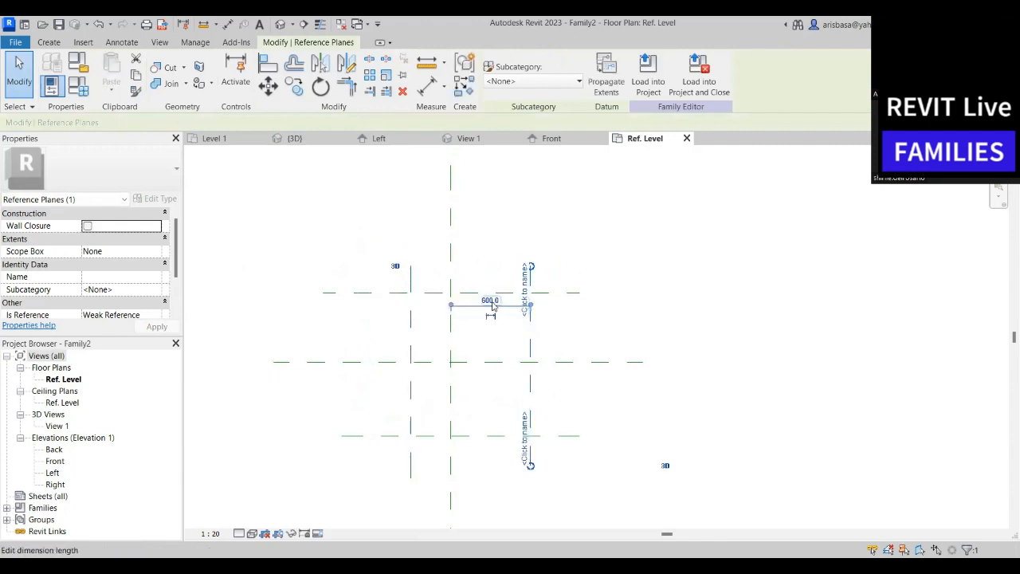
click(491, 302)
text(300)
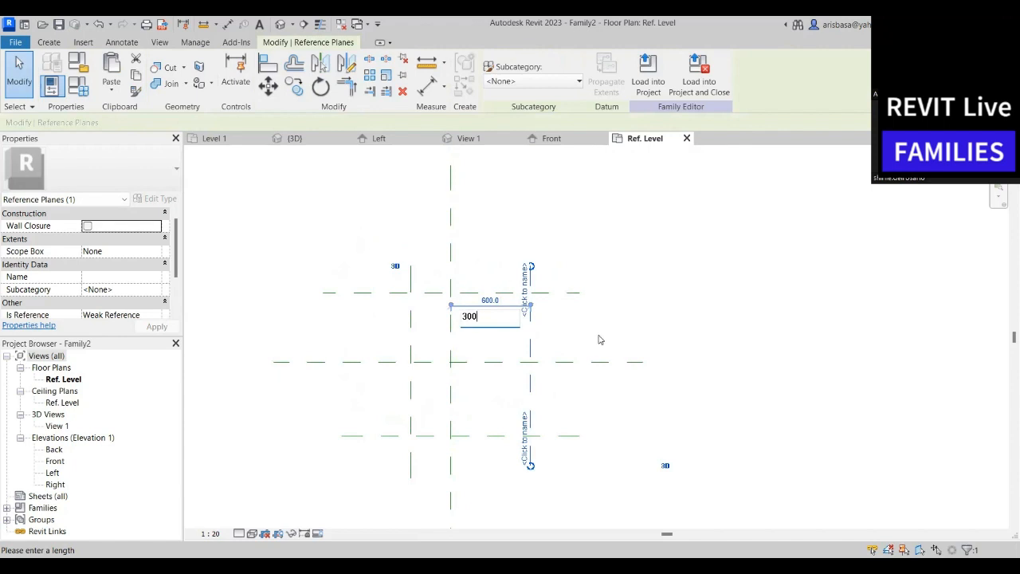
key(Return)
Set the front and back reference planes to a distance of 300 mm from the Center (Front/Back) plane
scroll(598, 336, down, 2)
middle_drag(596, 334, 561, 268)
click(514, 354)
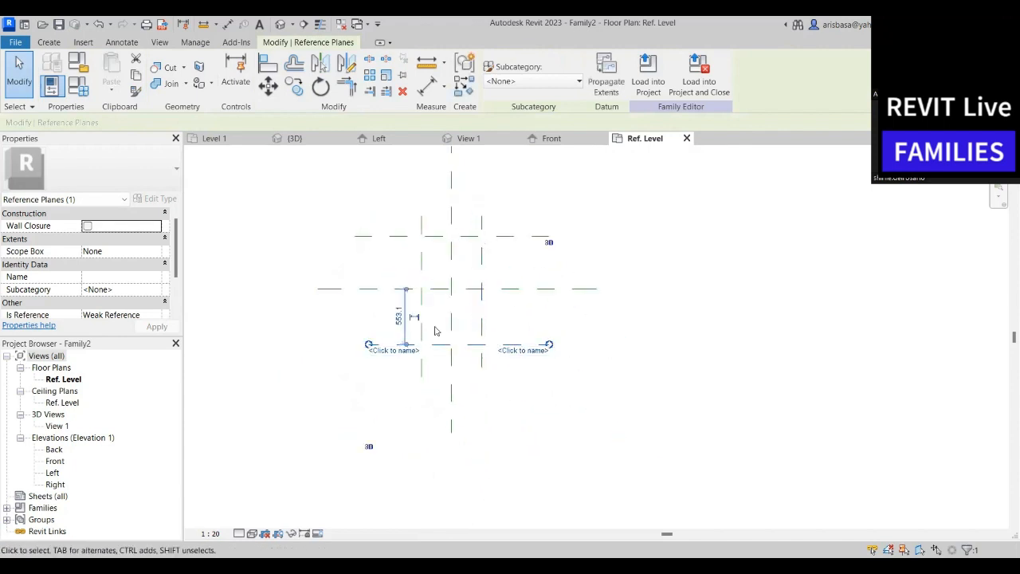
click(397, 317)
text(300)
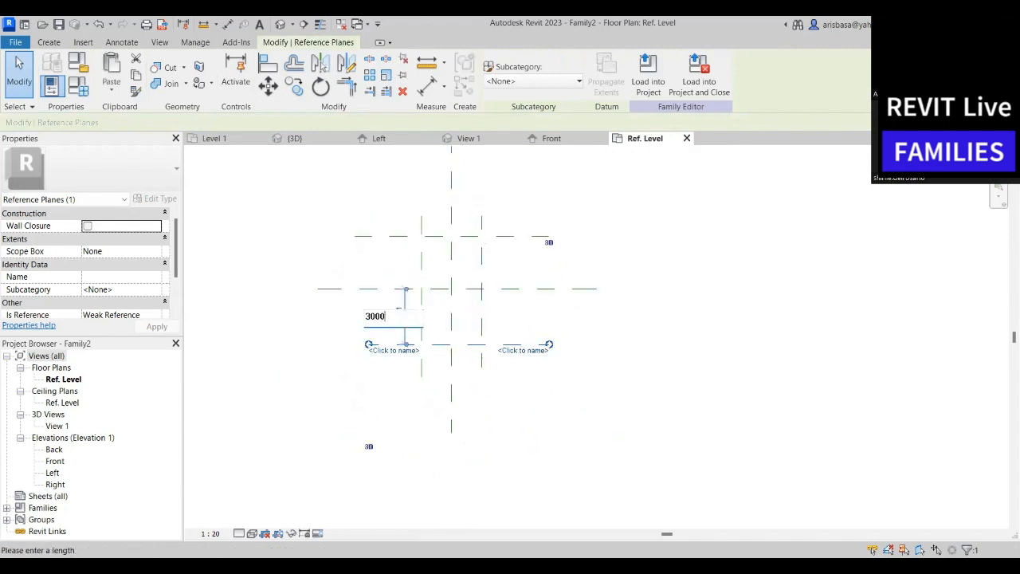
key(Return)
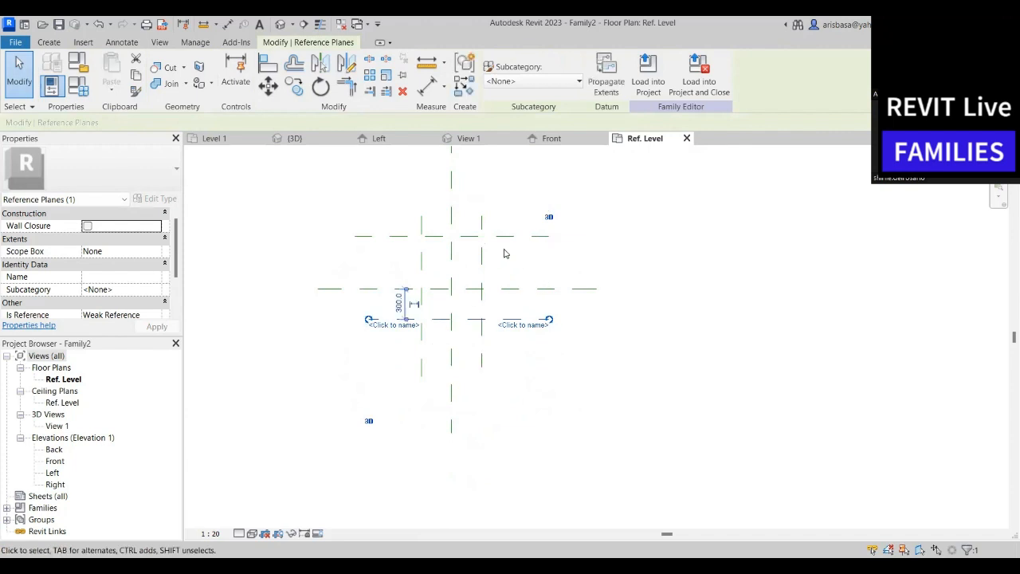
click(510, 236)
click(387, 265)
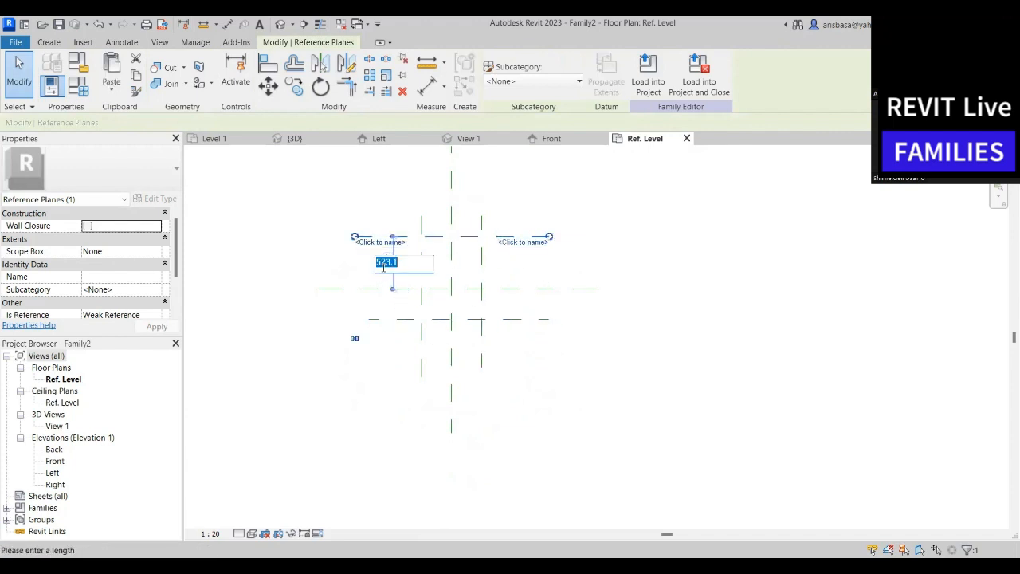
text(300)
key(Return)
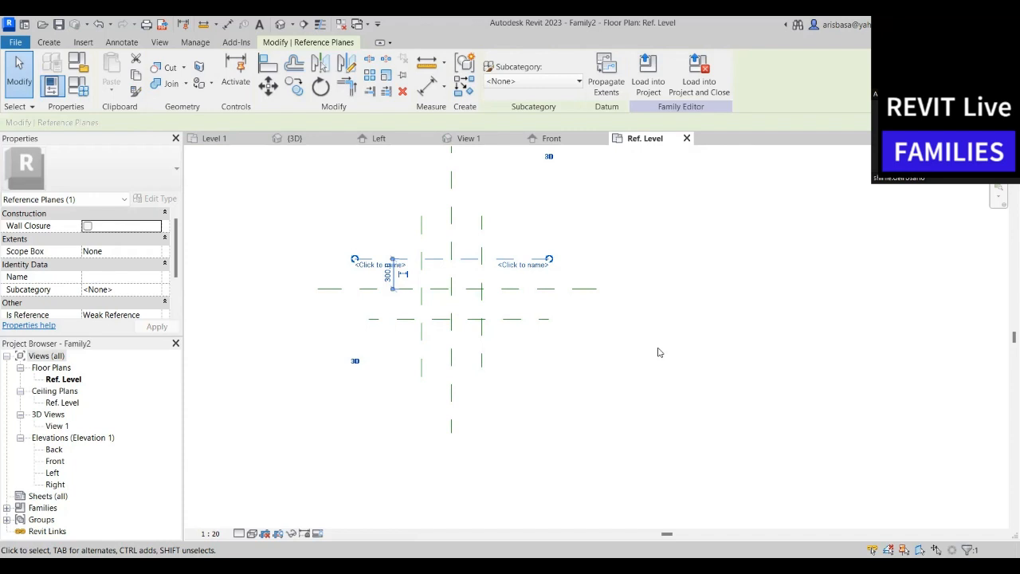
click(658, 352)
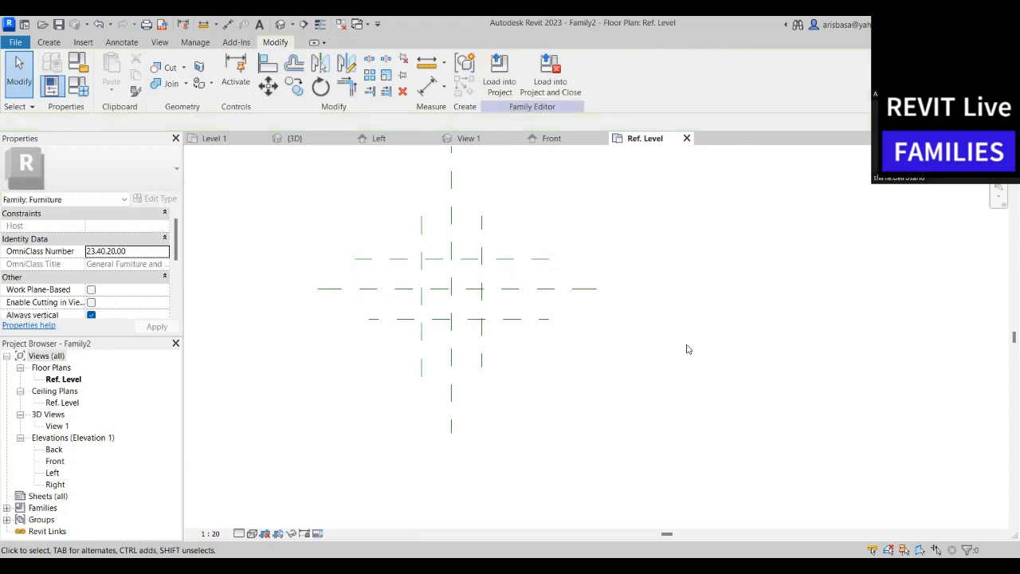
Dimension the three vertical reference planes in one continuous aligned string and constrain the segments to be equal
scroll(598, 342, up, 3)
middle_drag(493, 373, 461, 398)
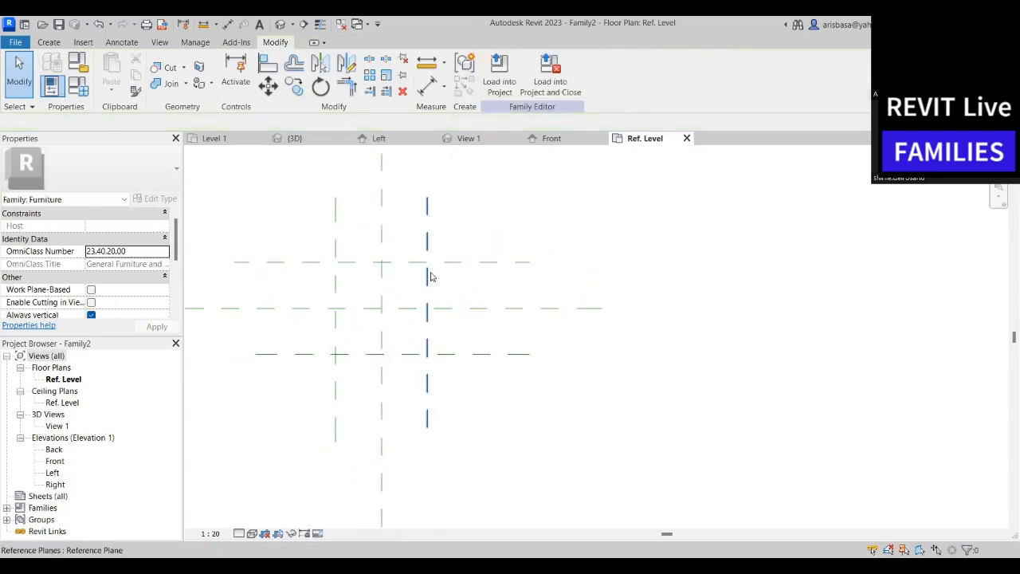
click(426, 92)
click(335, 245)
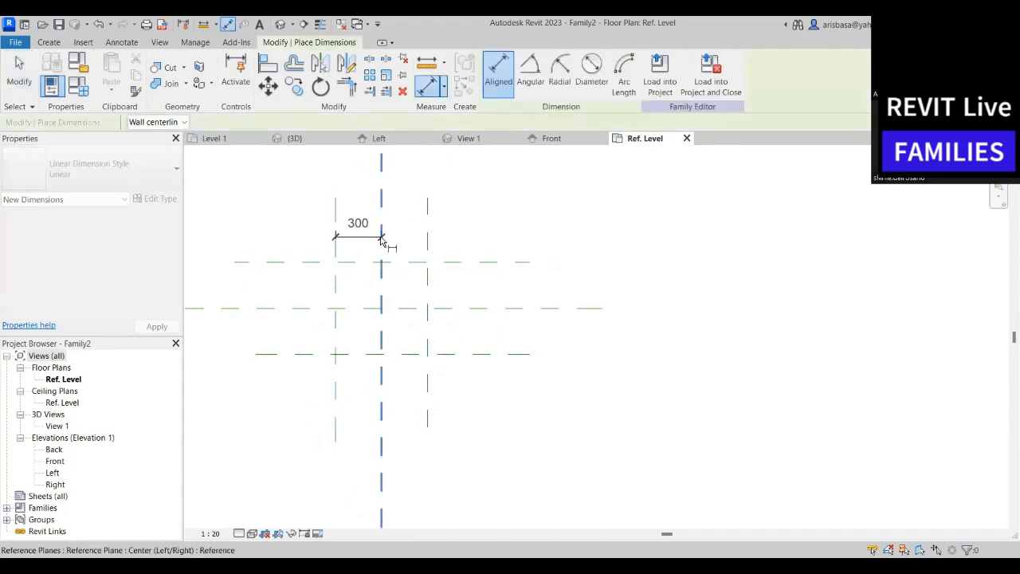
click(381, 239)
click(428, 239)
click(476, 248)
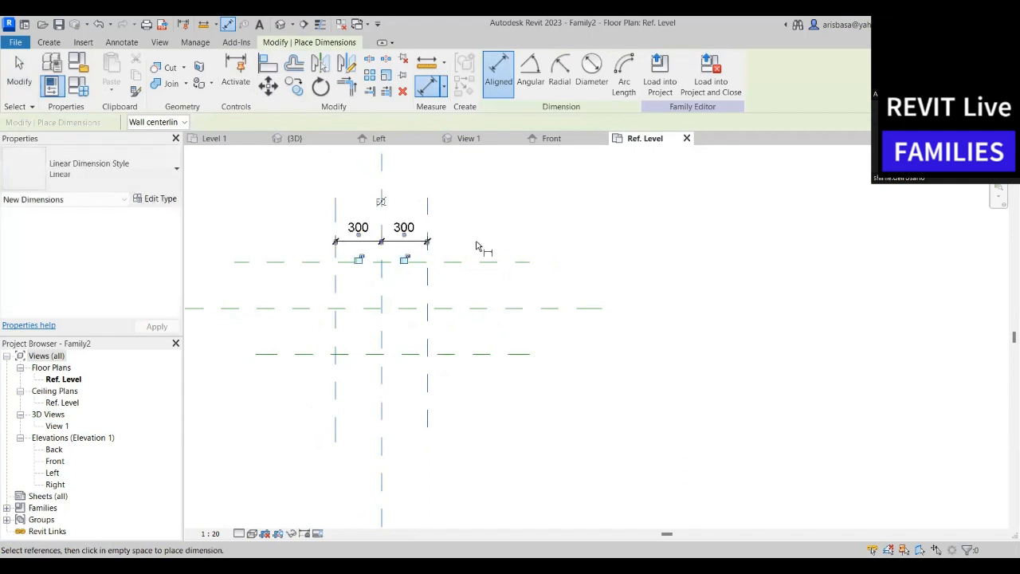
click(381, 202)
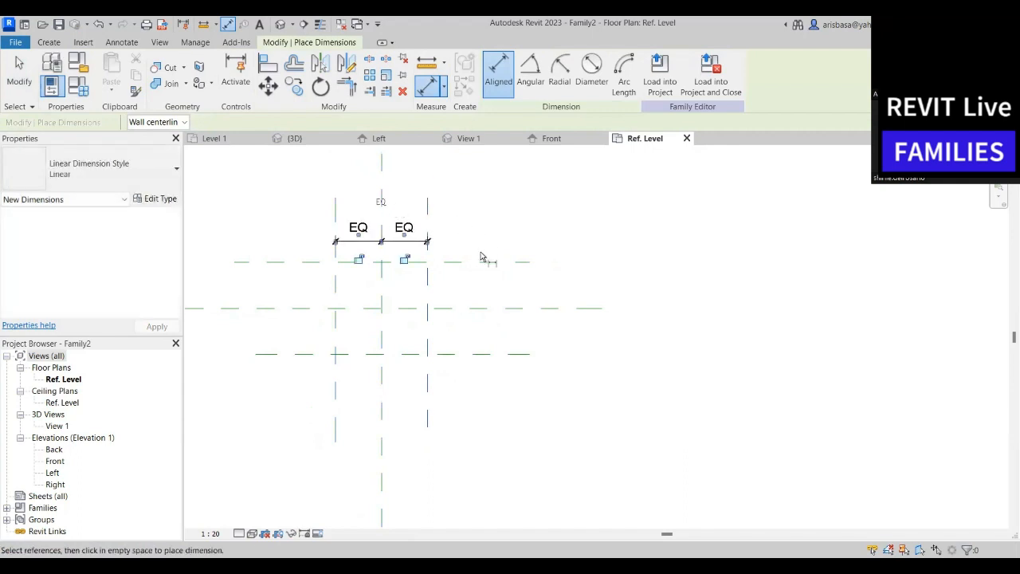
Add an overall aligned dimension between the two outer vertical reference planes, beyond the equality dimension
click(335, 220)
click(426, 226)
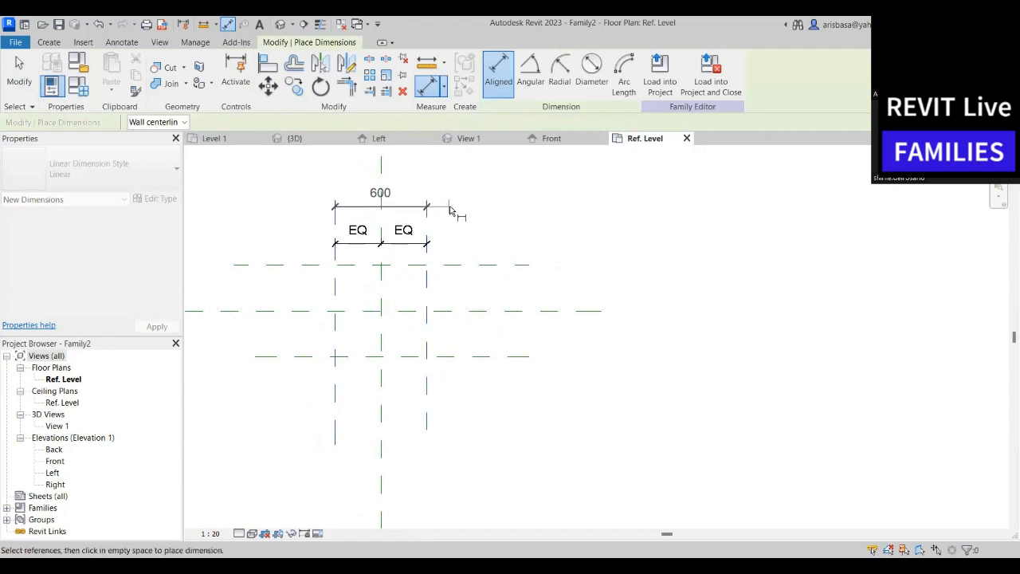
click(456, 209)
mouse_move(472, 254)
middle_down()
mouse_move(474, 263)
mouse_move(477, 235)
middle_up()
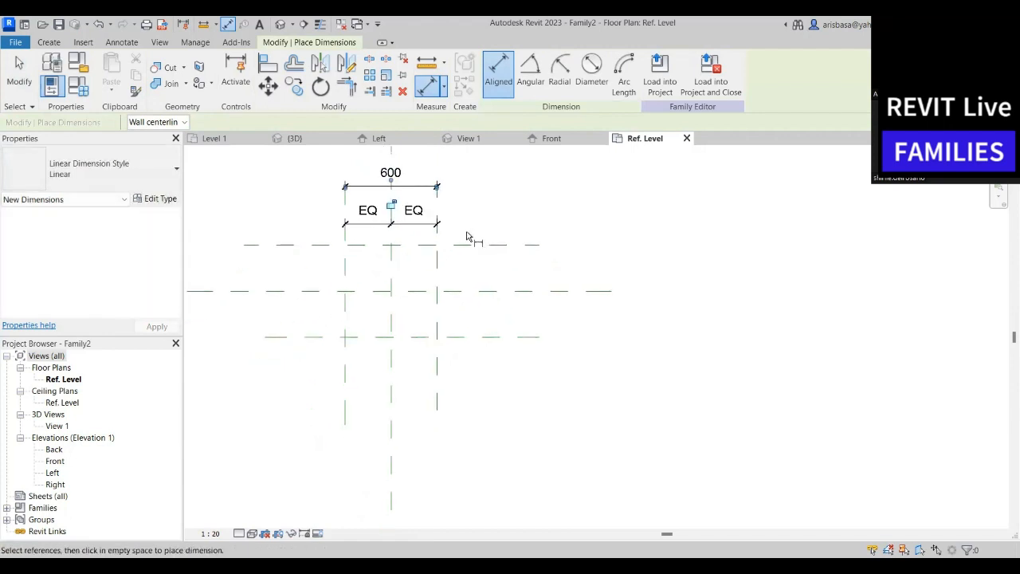
Dimension the three horizontal reference planes in one continuous aligned string and constrain the segments to be equal
scroll(478, 264, down, 2)
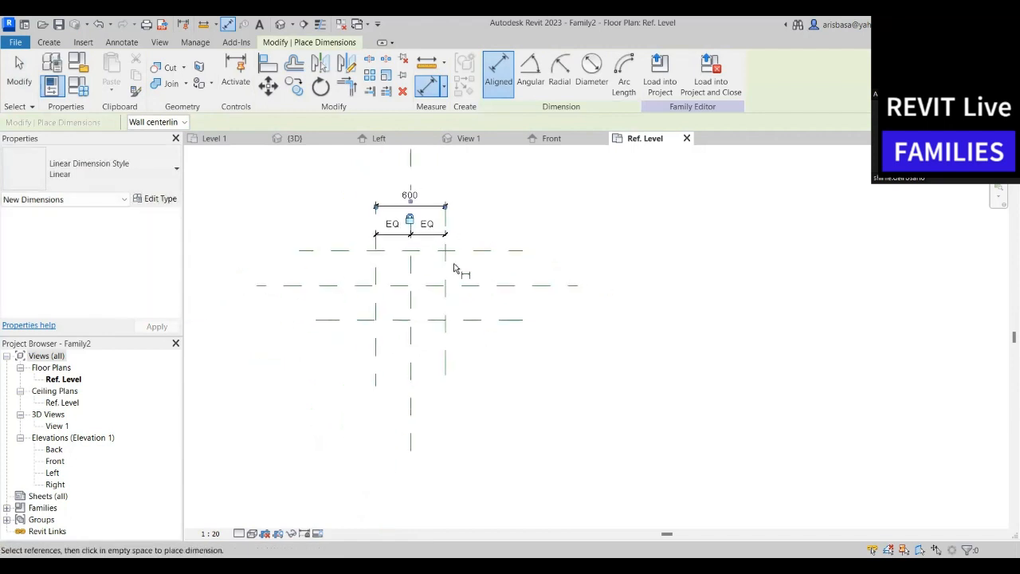
click(352, 322)
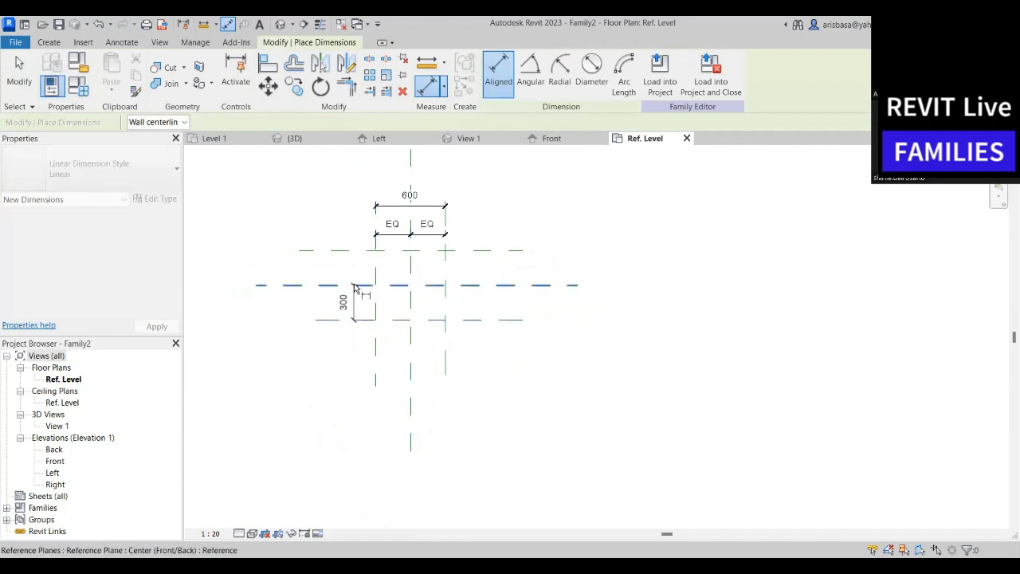
click(346, 285)
click(346, 251)
click(344, 227)
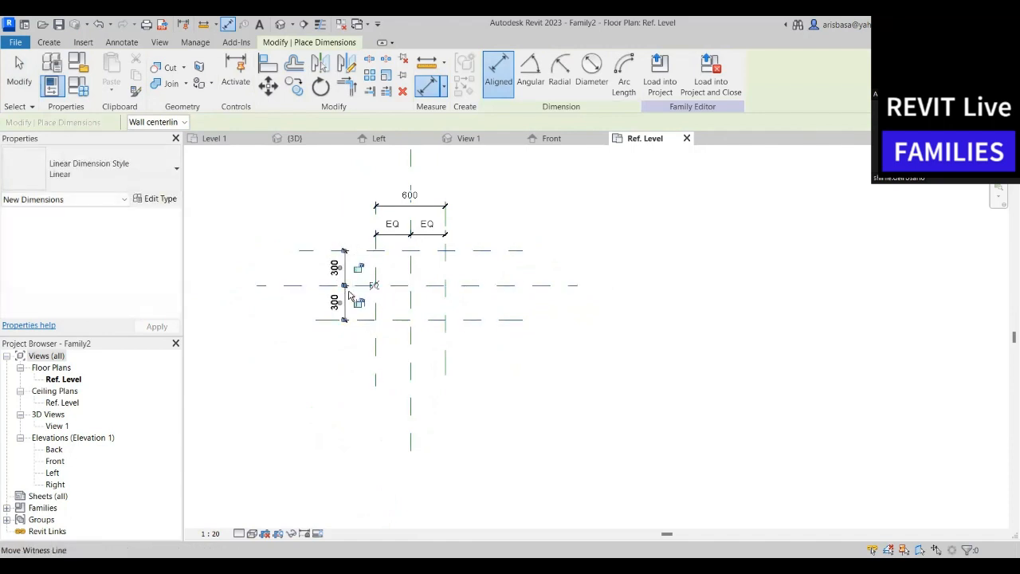
click(372, 286)
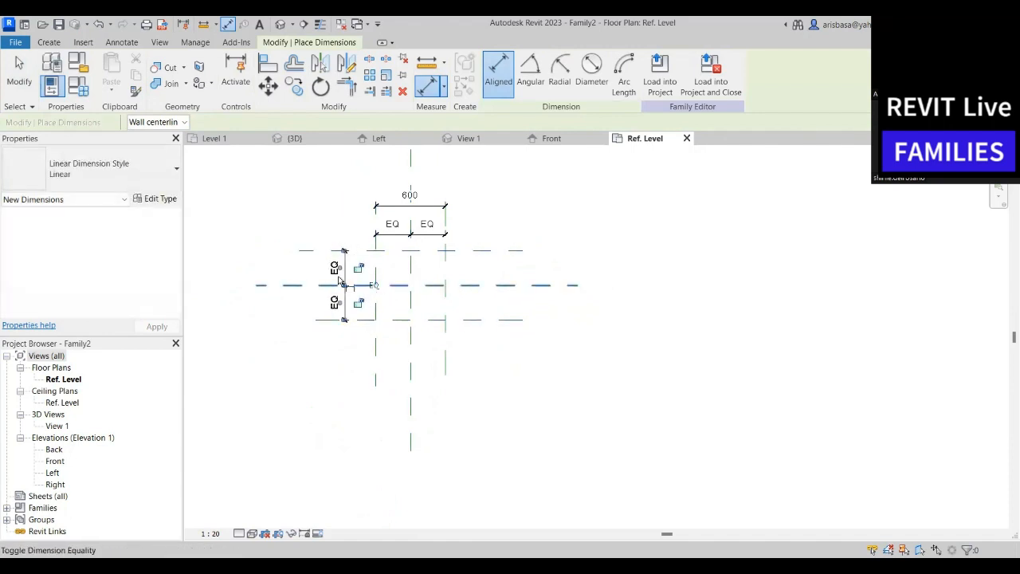
Add an overall aligned dimension between the front and back reference planes, outside the equality dimension
click(322, 320)
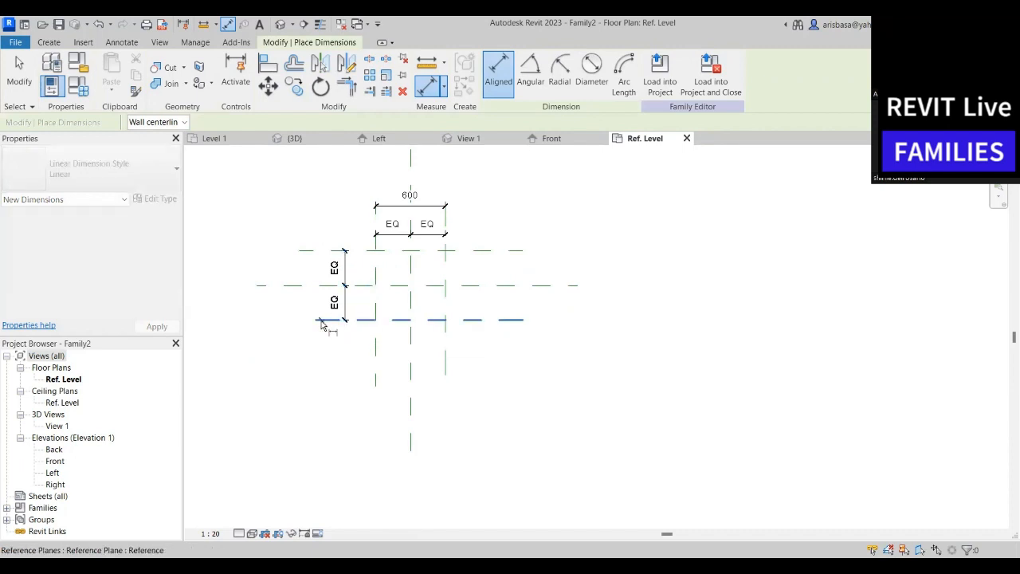
click(317, 251)
click(317, 222)
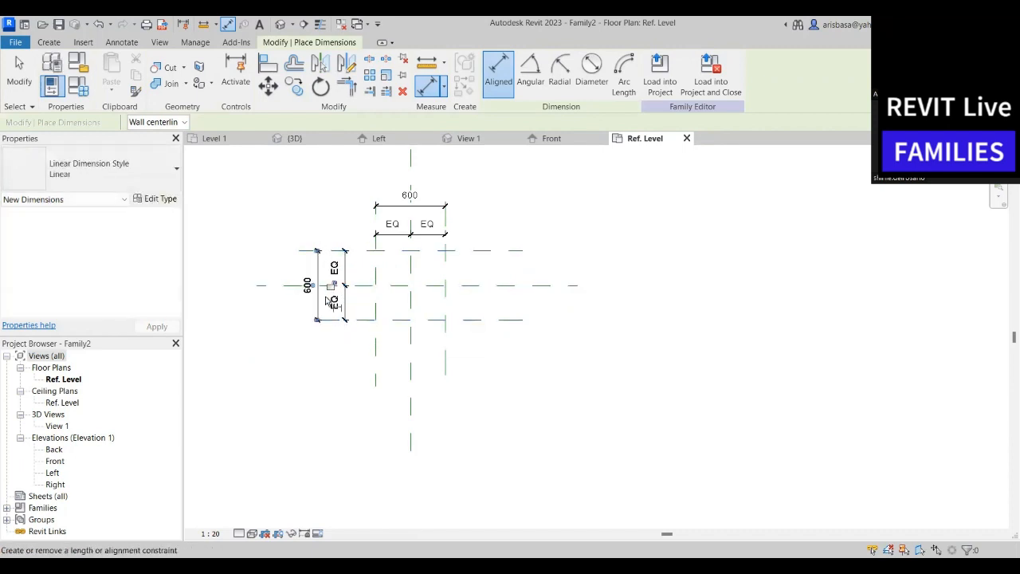
key(Escape)
key(Escape)
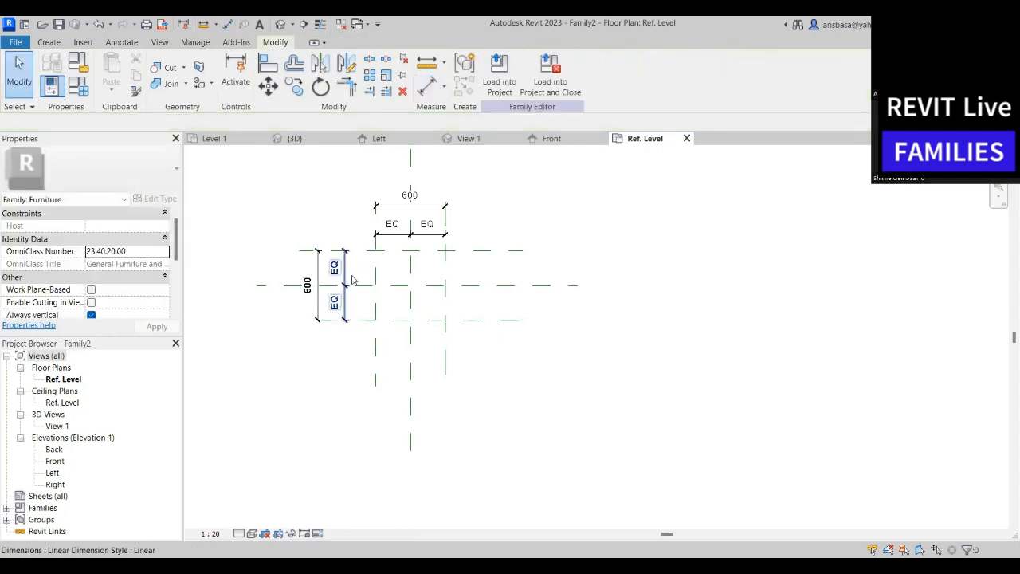
middle_drag(503, 330, 492, 372)
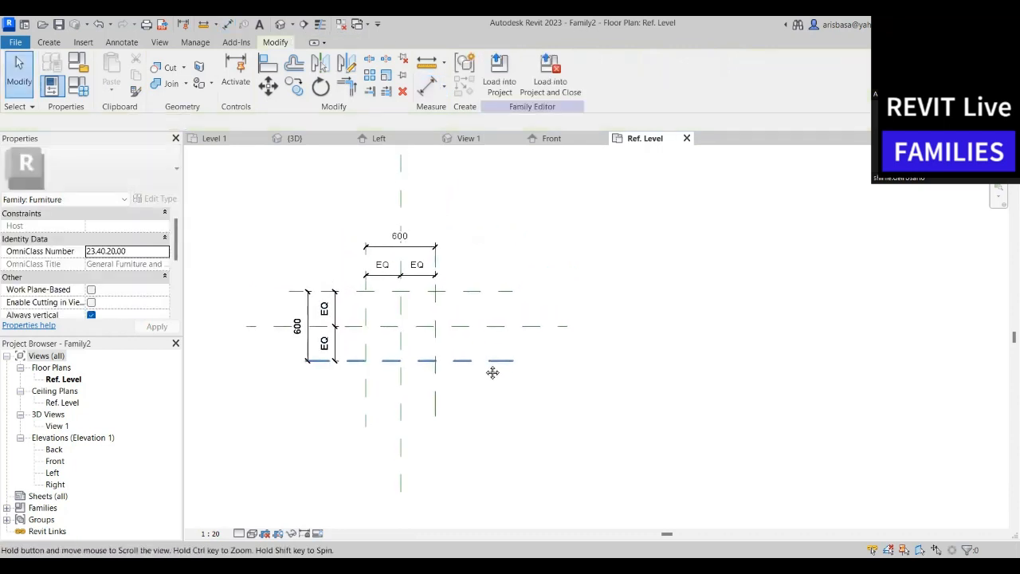
scroll(455, 301, up, 1)
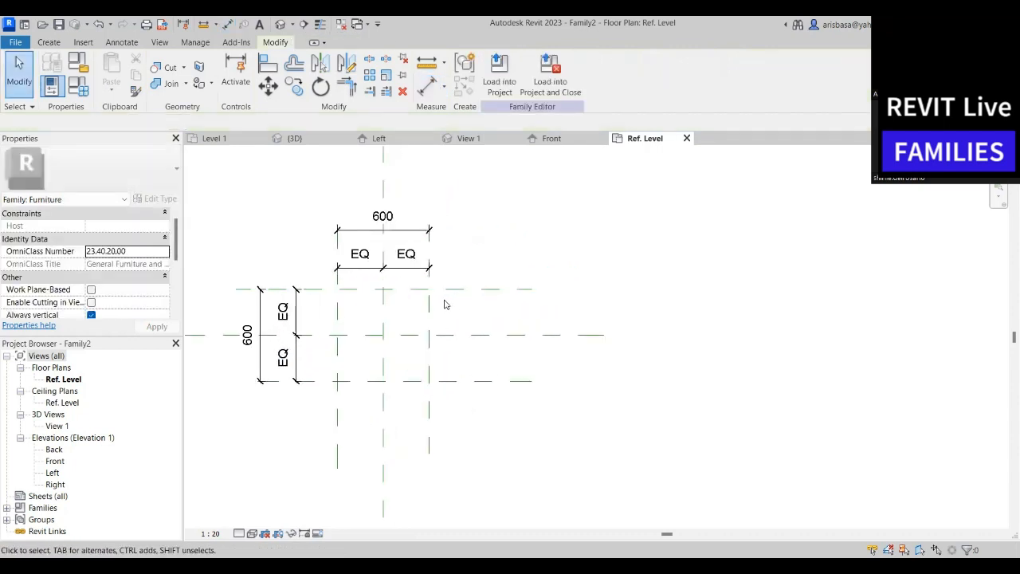
scroll(444, 301, down, 1)
scroll(437, 306, up, 1)
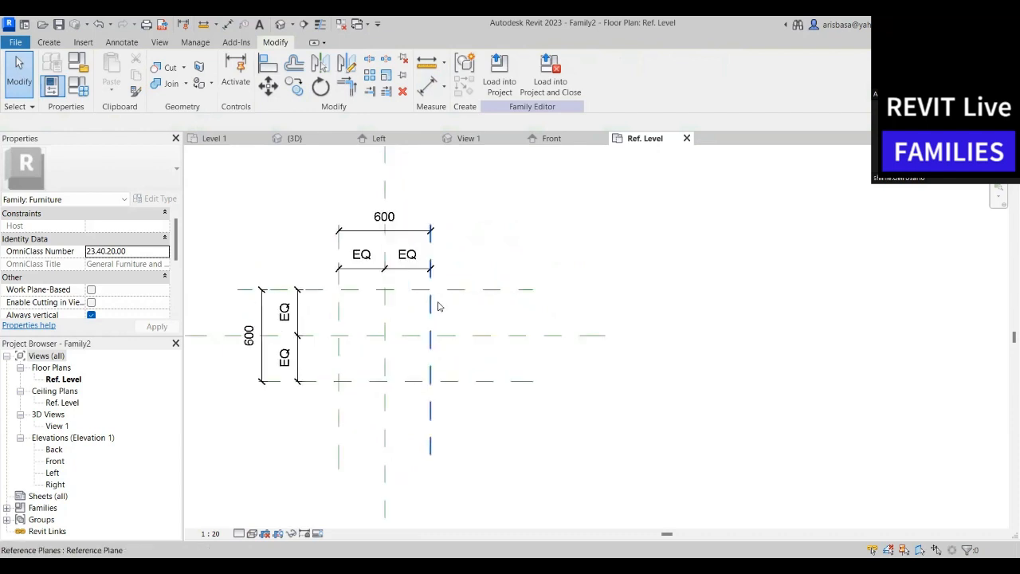
scroll(438, 306, up, 1)
middle_drag(412, 355, 455, 326)
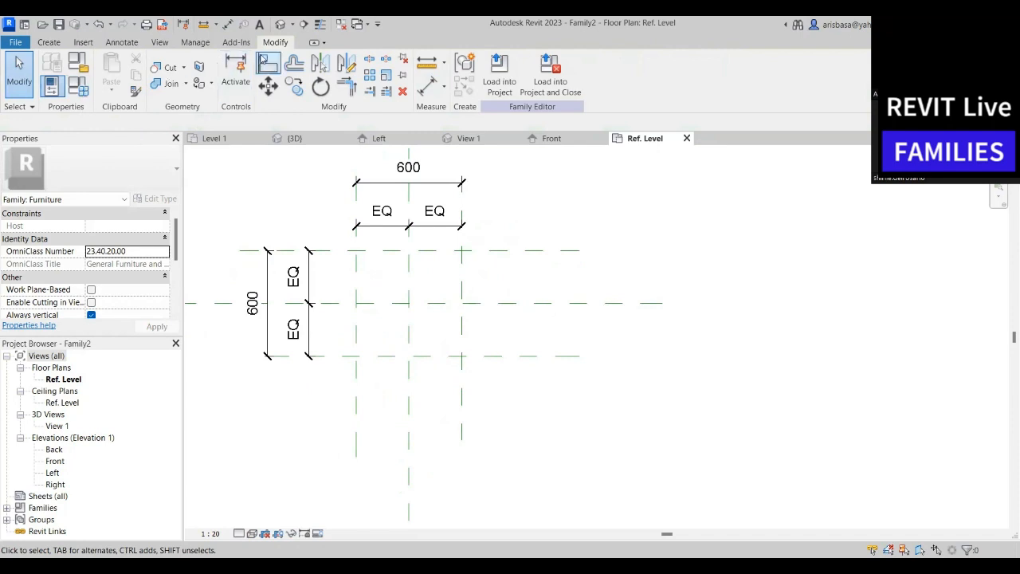
Start an extrusion and sketch a rectangle about 480 by 500 mm inside the outer reference planes
click(48, 44)
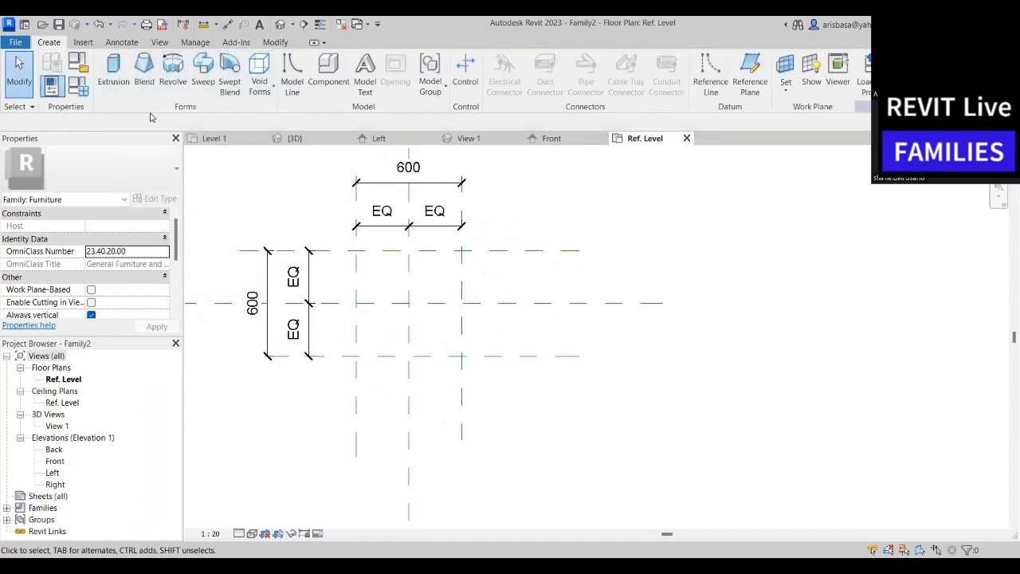
click(114, 83)
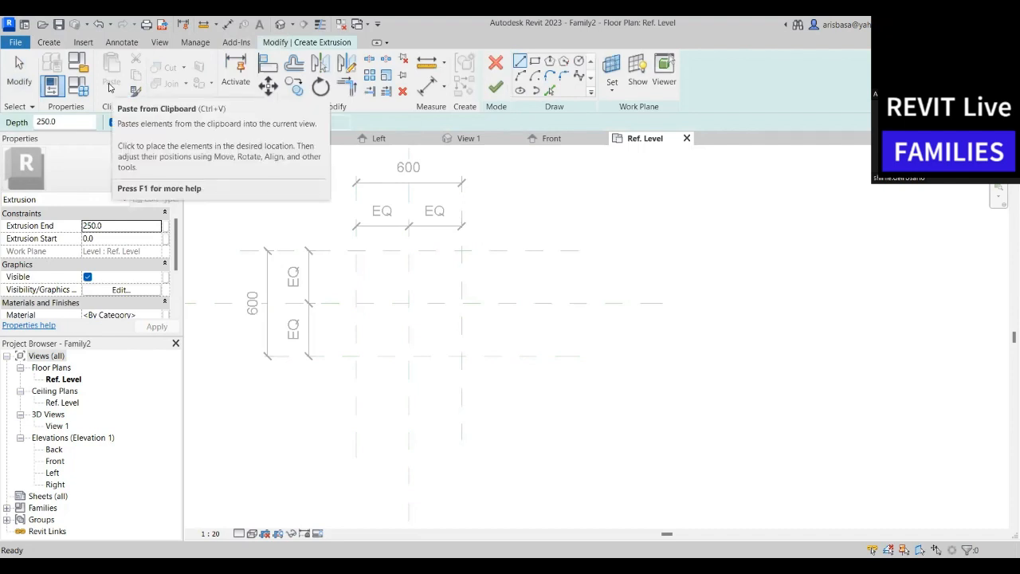
click(536, 64)
click(364, 260)
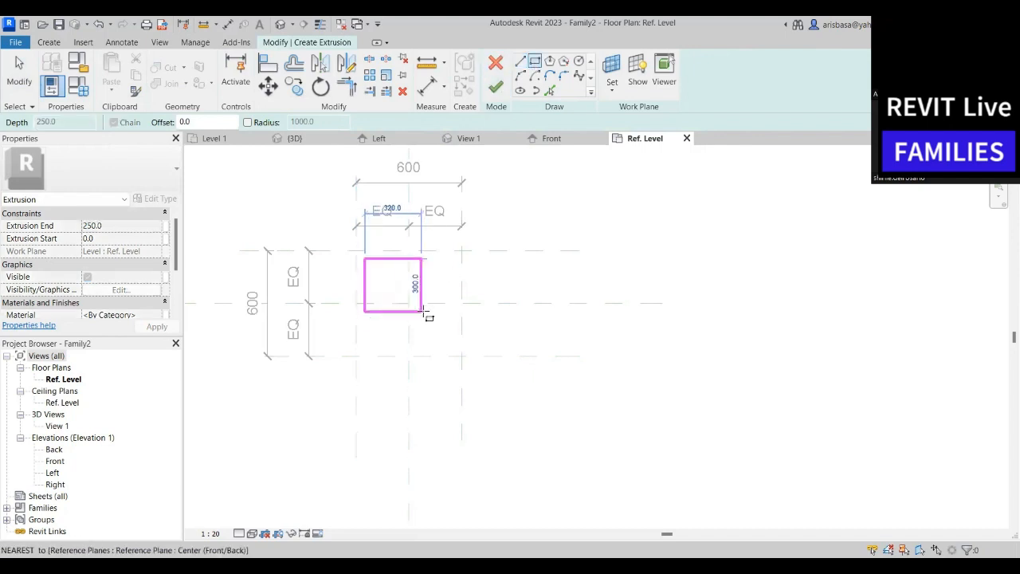
click(451, 348)
scroll(452, 351, up, 2)
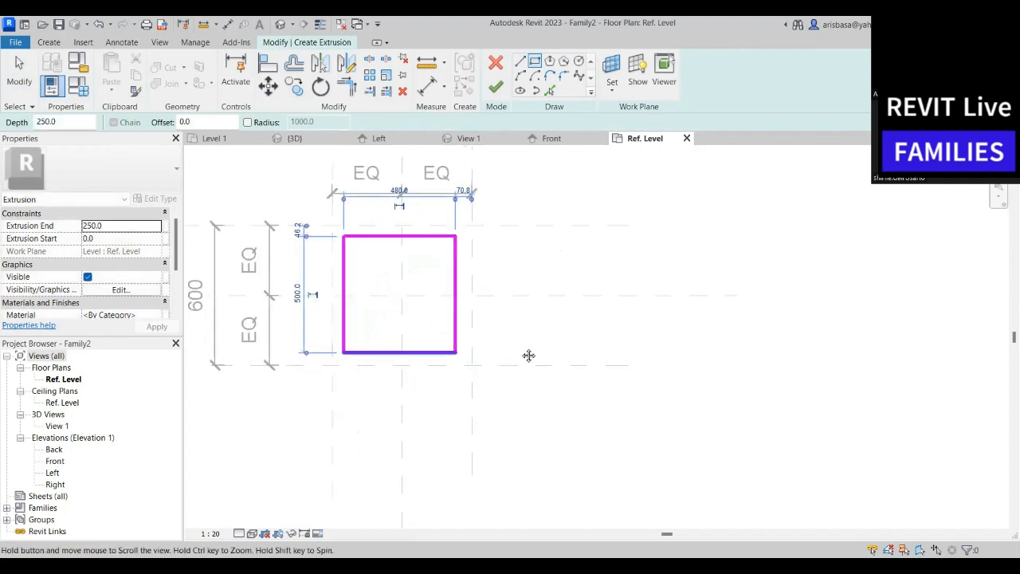
Turn on thin line display and finish the rectangular extrusion sketch with a 250 mm depth
click(318, 25)
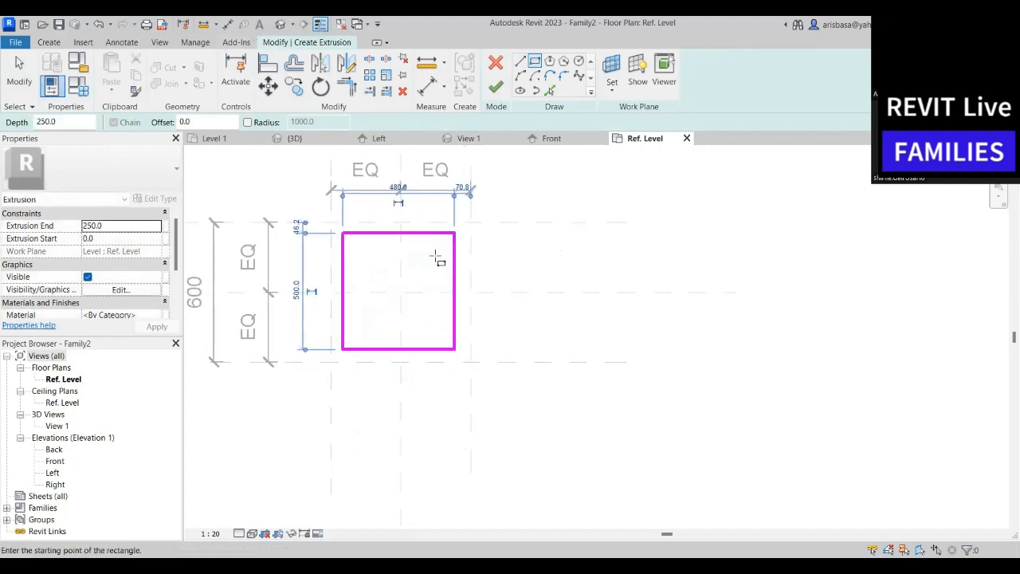
scroll(414, 264, up, 2)
middle_drag(401, 274, 406, 306)
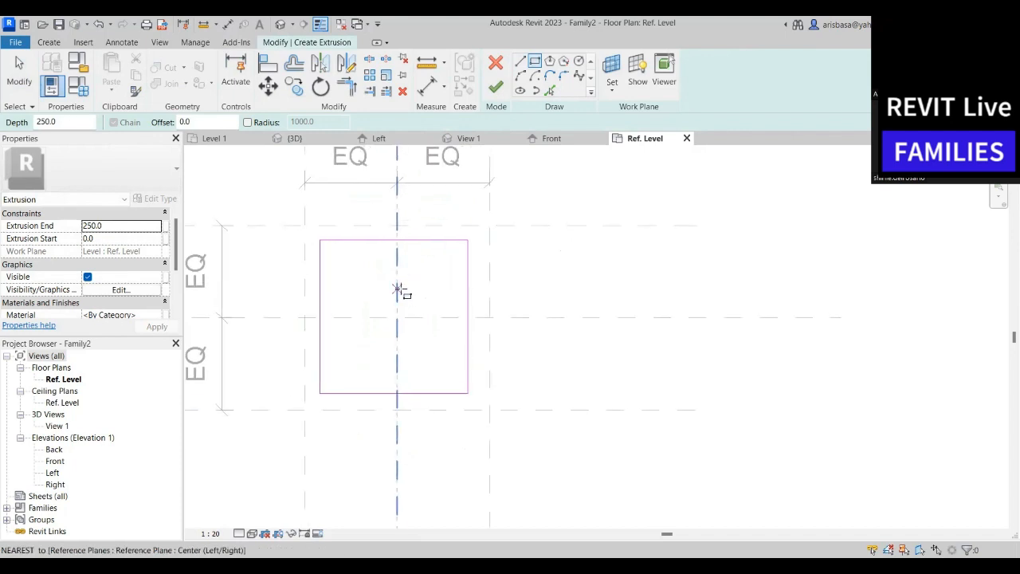
key(Escape)
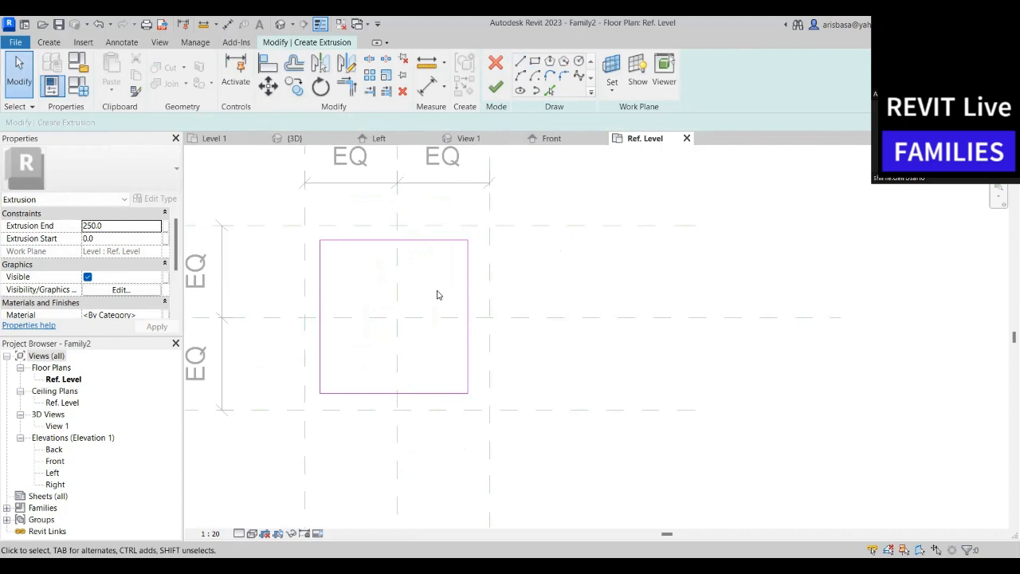
click(496, 86)
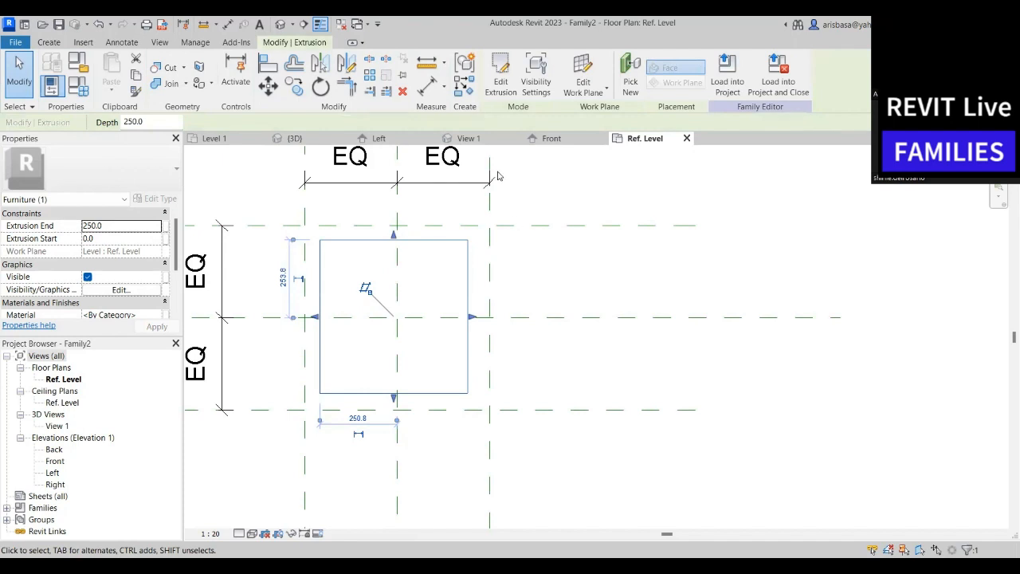
Edit the extrusion's sketch and align its back and left edges to the matching outer reference planes, locking each alignment
click(499, 80)
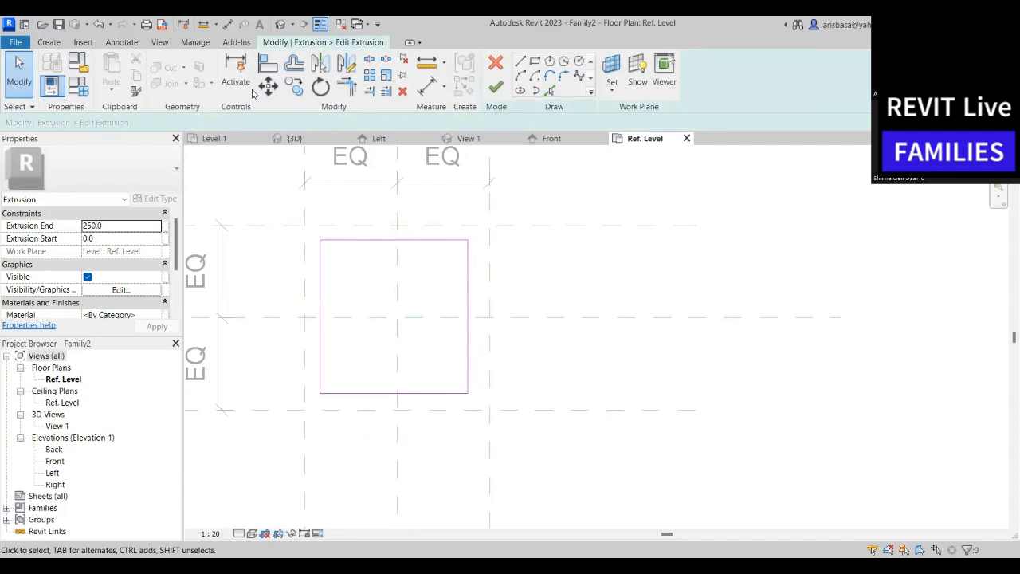
click(270, 69)
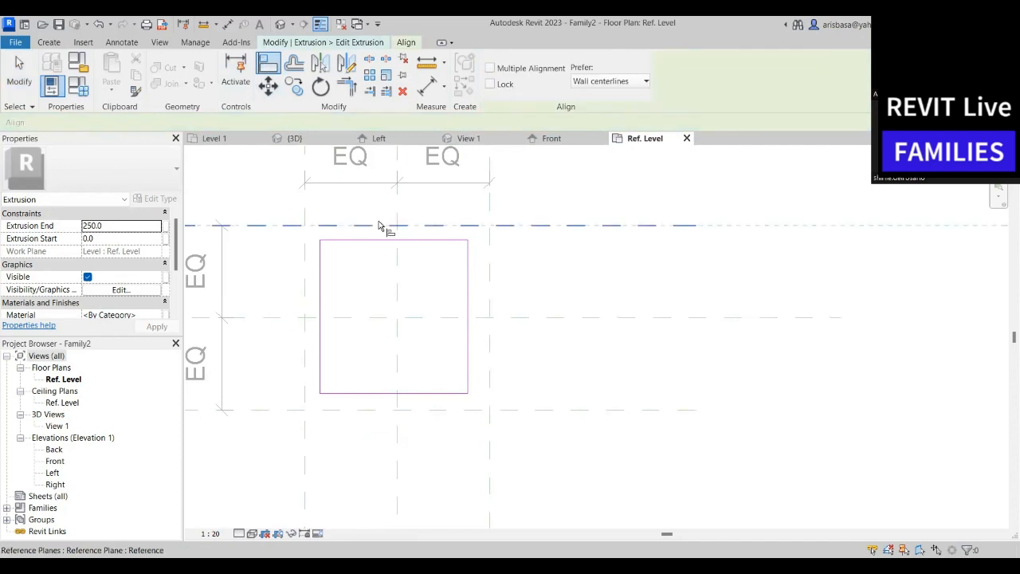
click(380, 225)
click(383, 240)
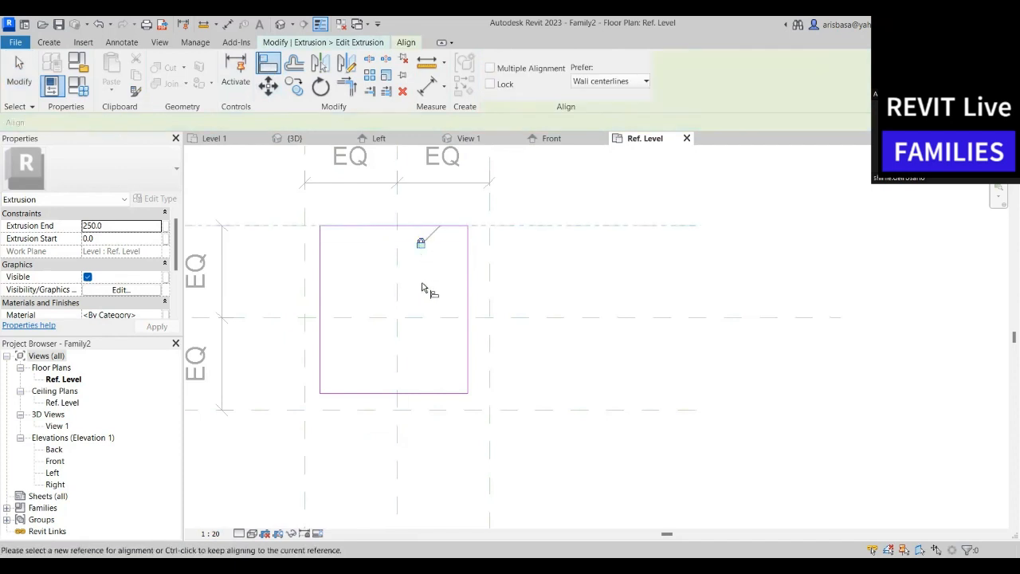
click(308, 292)
click(319, 295)
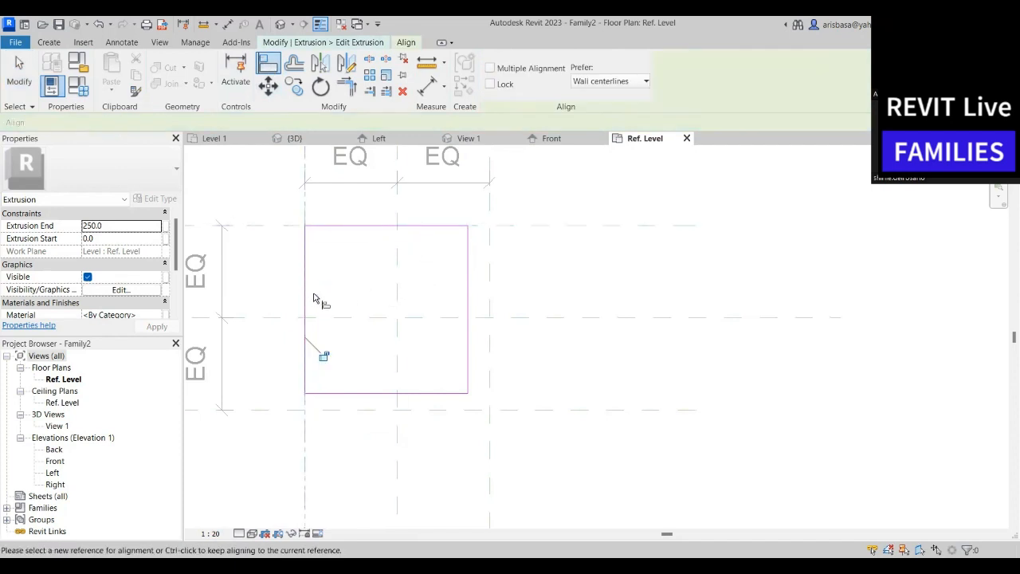
Align and lock the sketch's front and right edges to their outer reference planes, and finish editing the extrusion
middle_drag(344, 317, 344, 288)
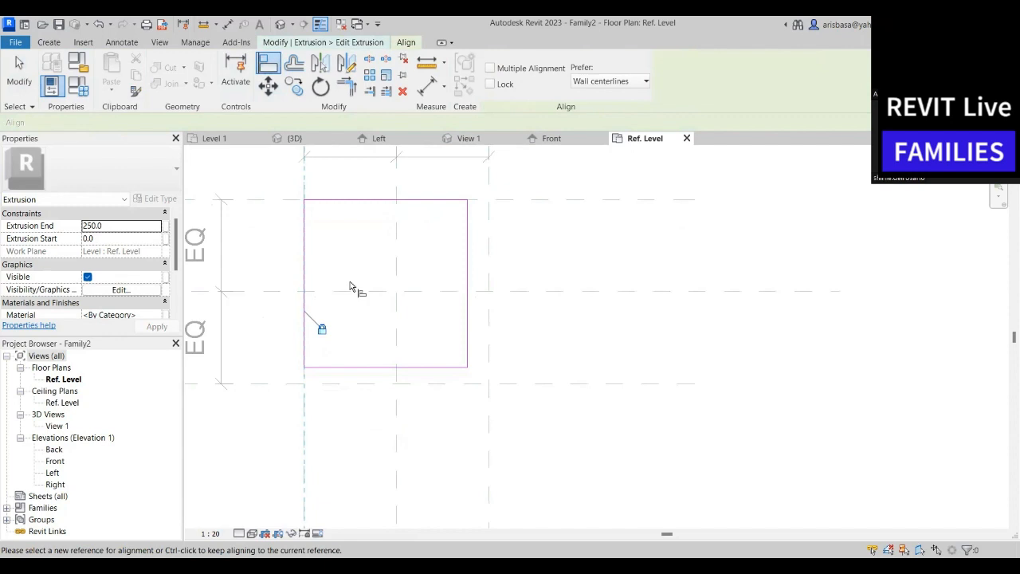
click(360, 384)
click(389, 368)
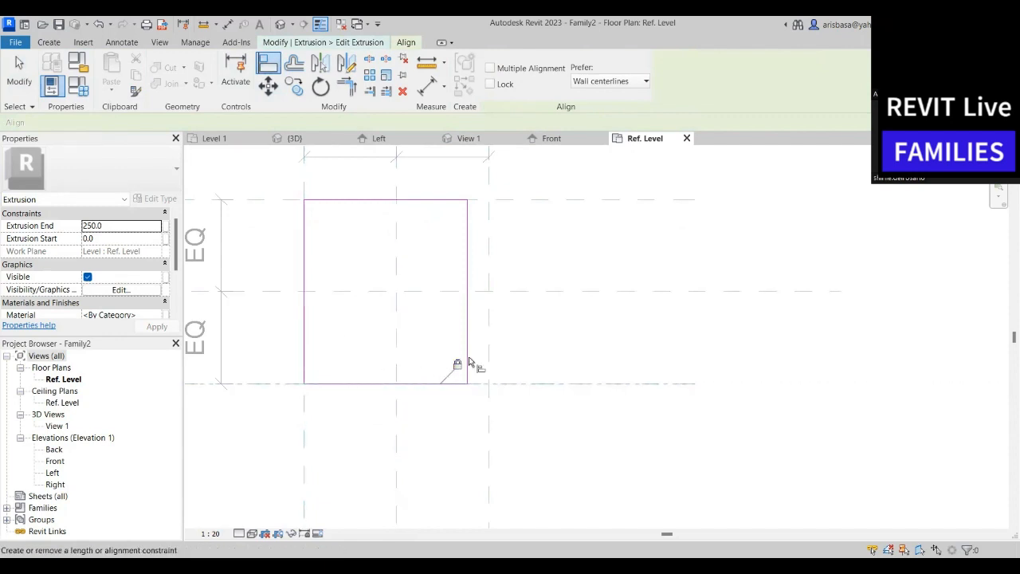
click(490, 278)
click(467, 285)
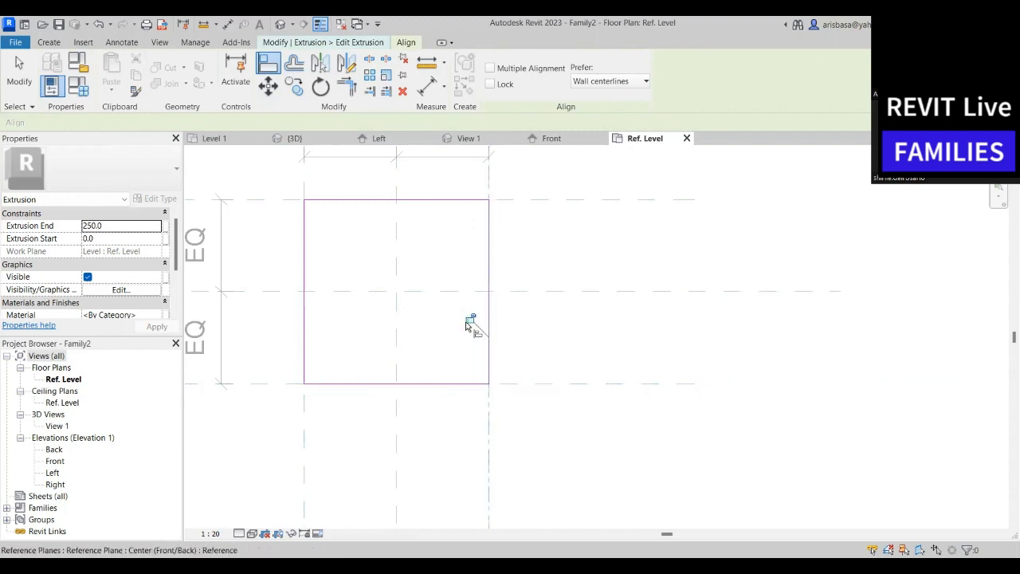
scroll(482, 313, down, 2)
middle_drag(492, 348, 486, 376)
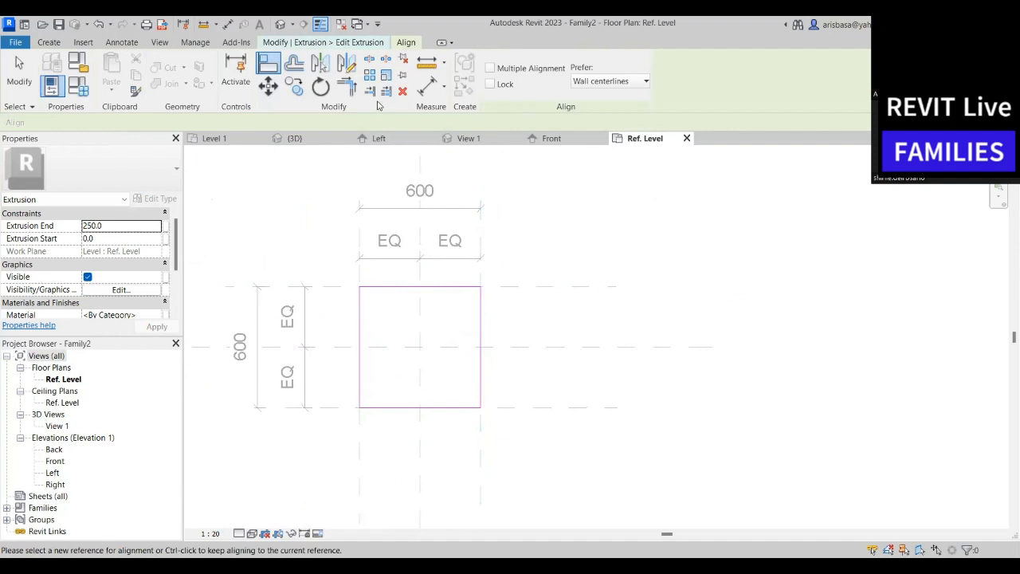
click(340, 42)
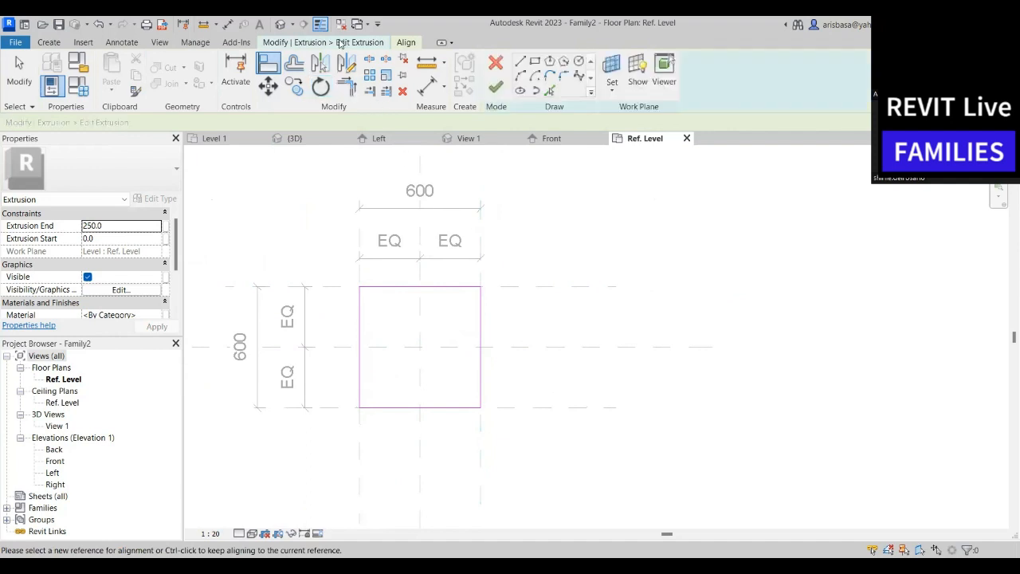
click(496, 89)
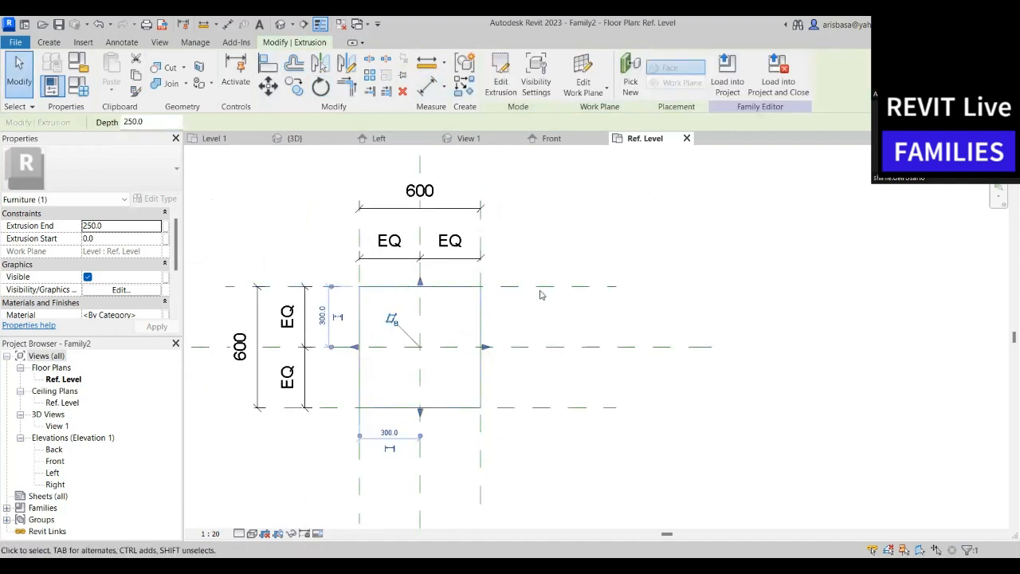
Select the extrusion in plan to examine its start and end constraints, and clear the selection
scroll(542, 319, down, 2)
click(534, 296)
scroll(538, 297, up, 2)
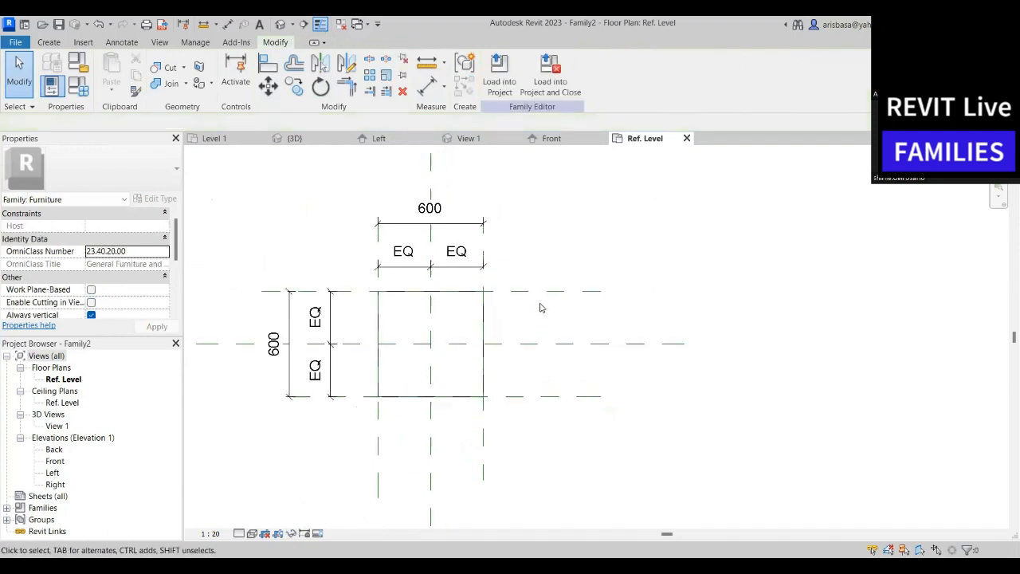
middle_drag(531, 354, 556, 342)
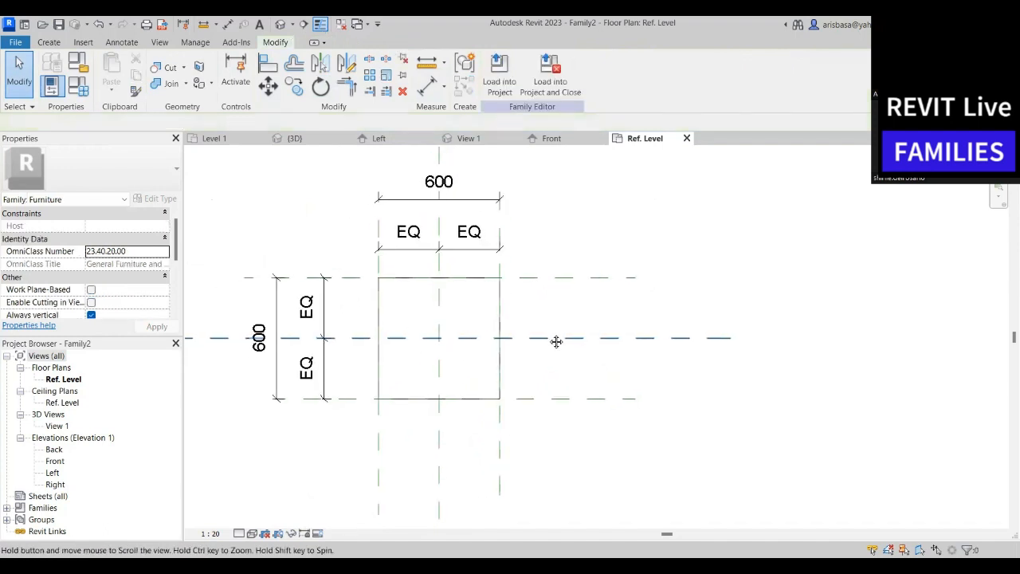
click(496, 301)
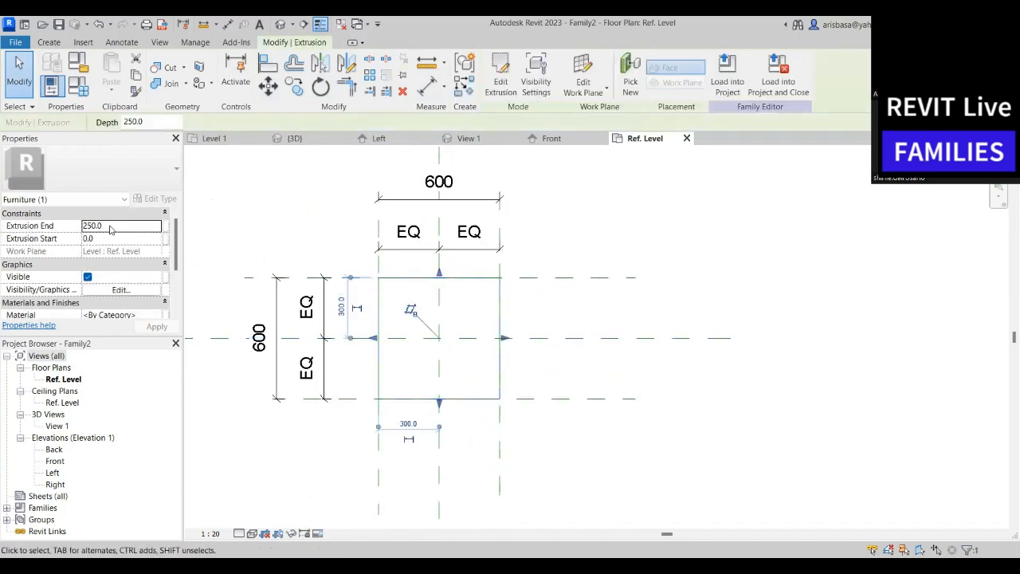
click(596, 310)
scroll(589, 310, down, 2)
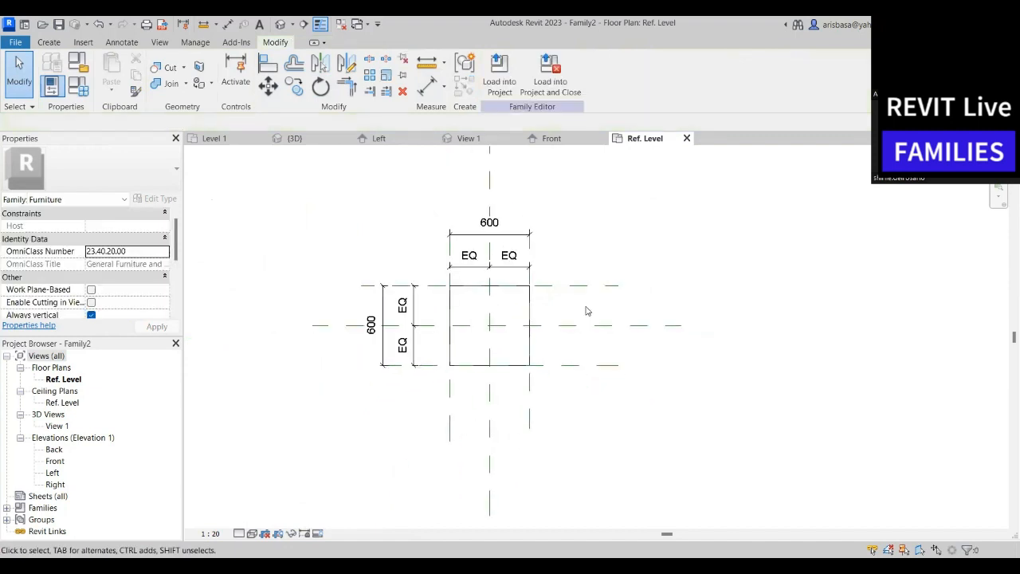
middle_drag(583, 312, 582, 311)
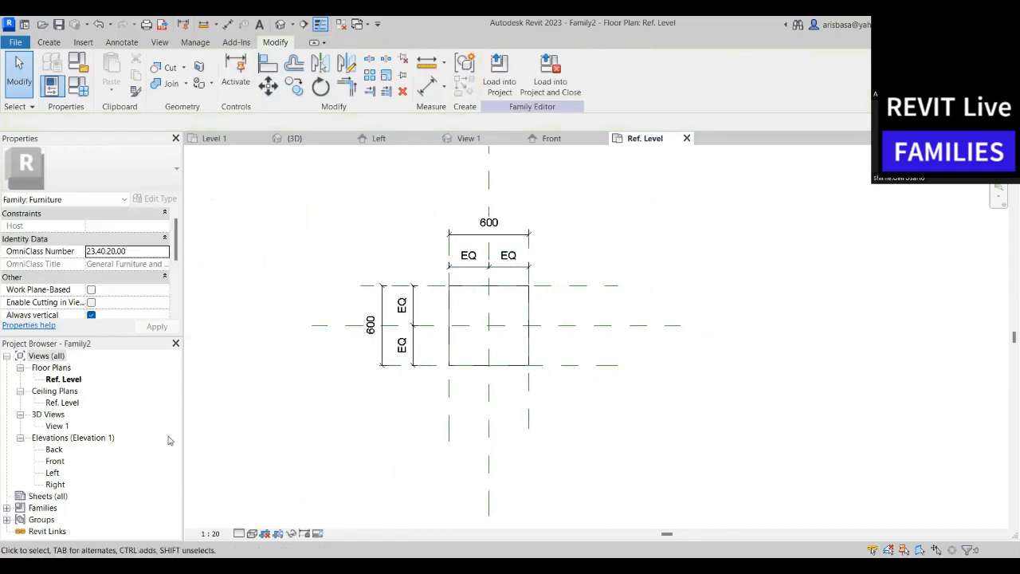
Open the Front elevation and examine the extrusion's height relative to the Ref. Level
double_click(54, 461)
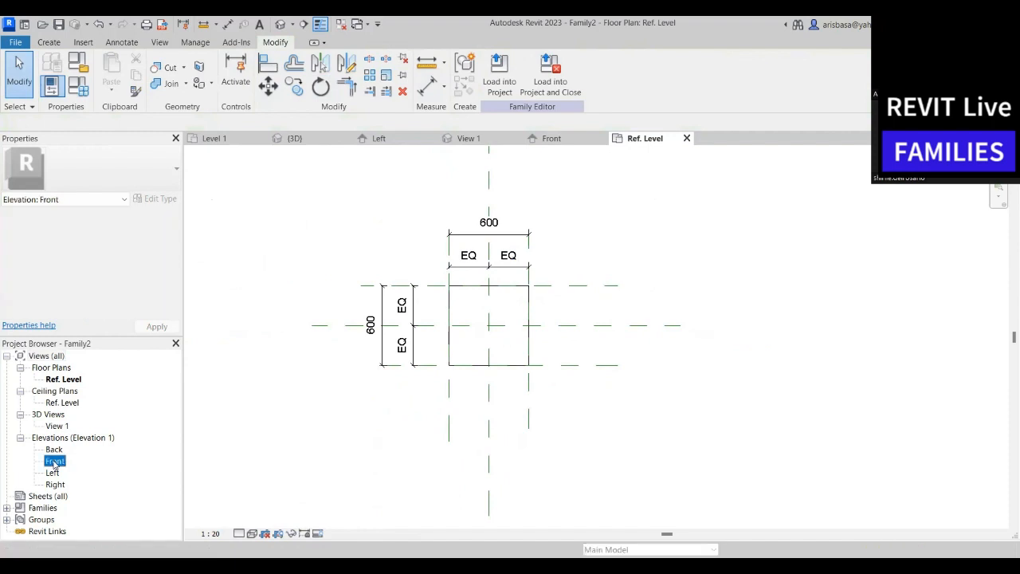
middle_drag(530, 326, 498, 241)
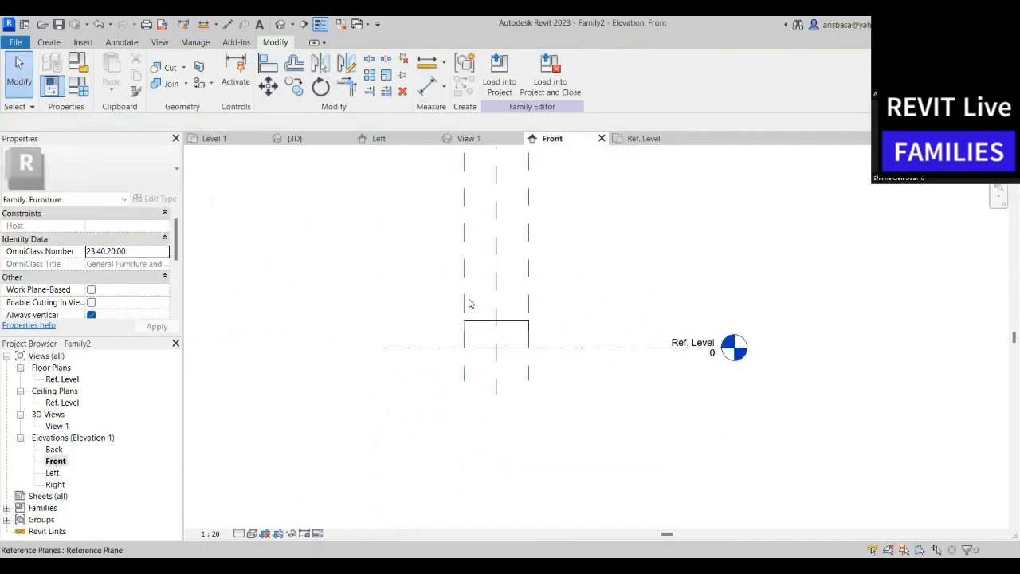
scroll(472, 300, up, 2)
scroll(496, 336, up, 1)
middle_drag(495, 334, 434, 264)
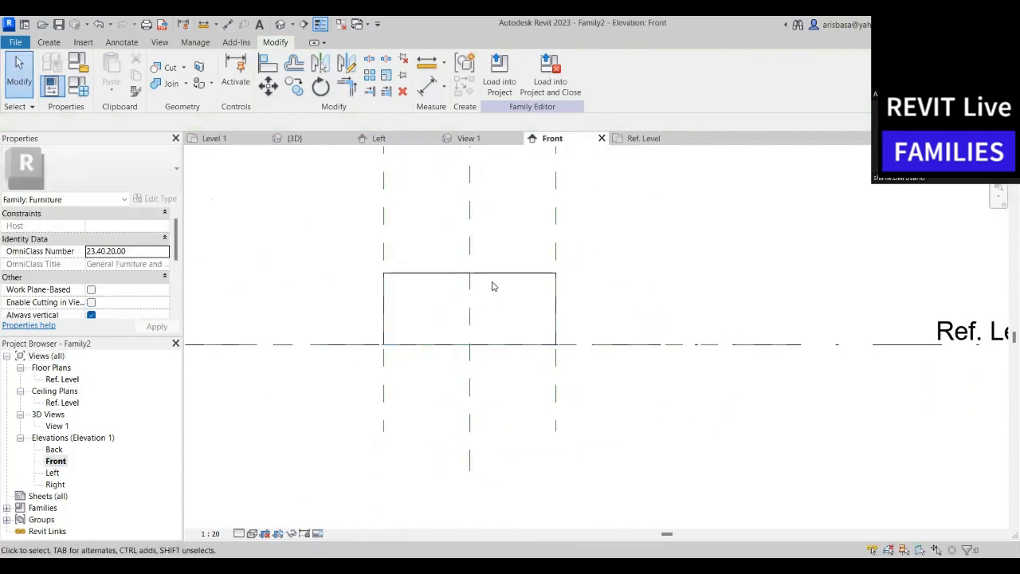
click(497, 279)
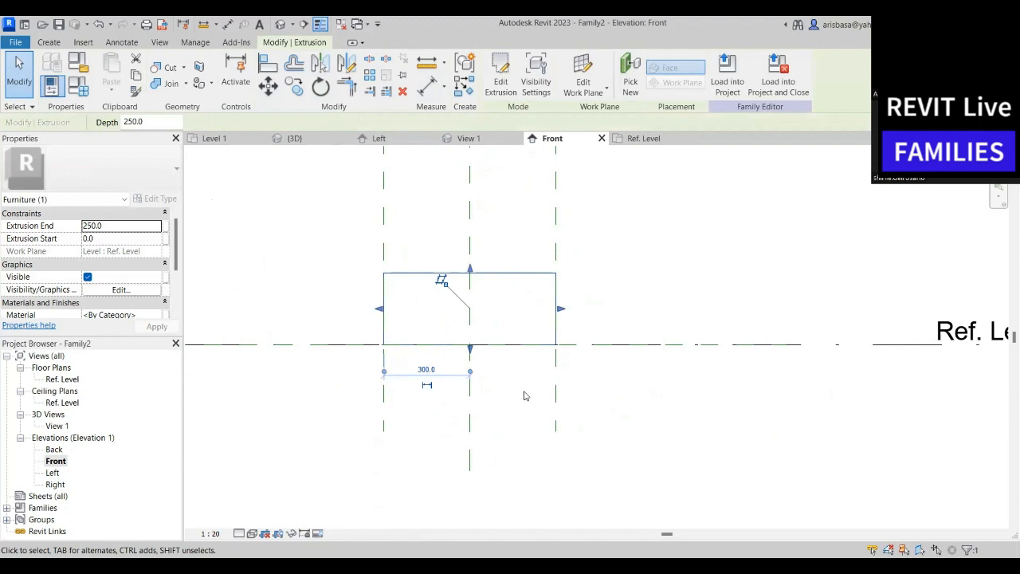
scroll(734, 334, down, 2)
middle_drag(734, 335, 497, 353)
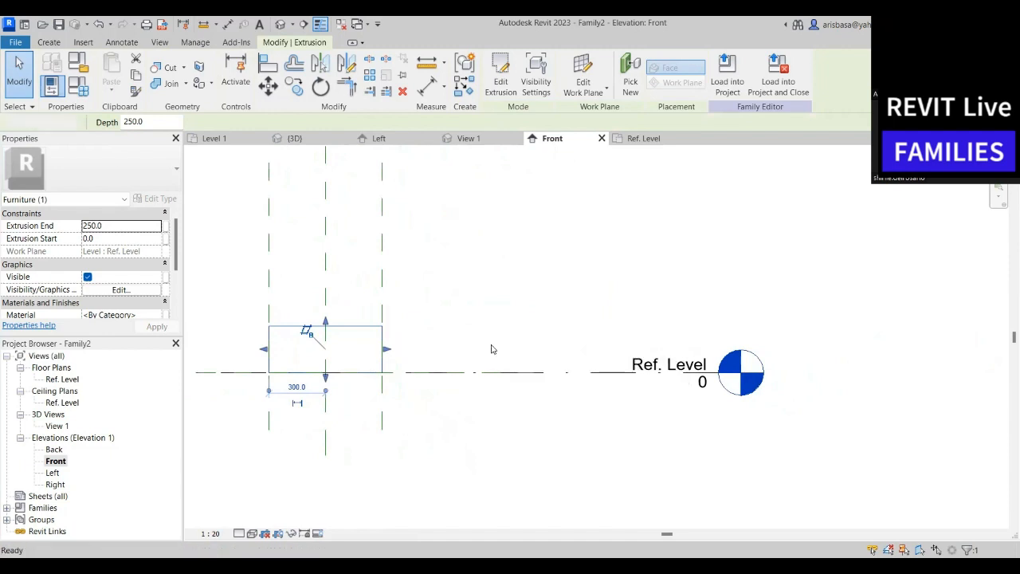
click(491, 349)
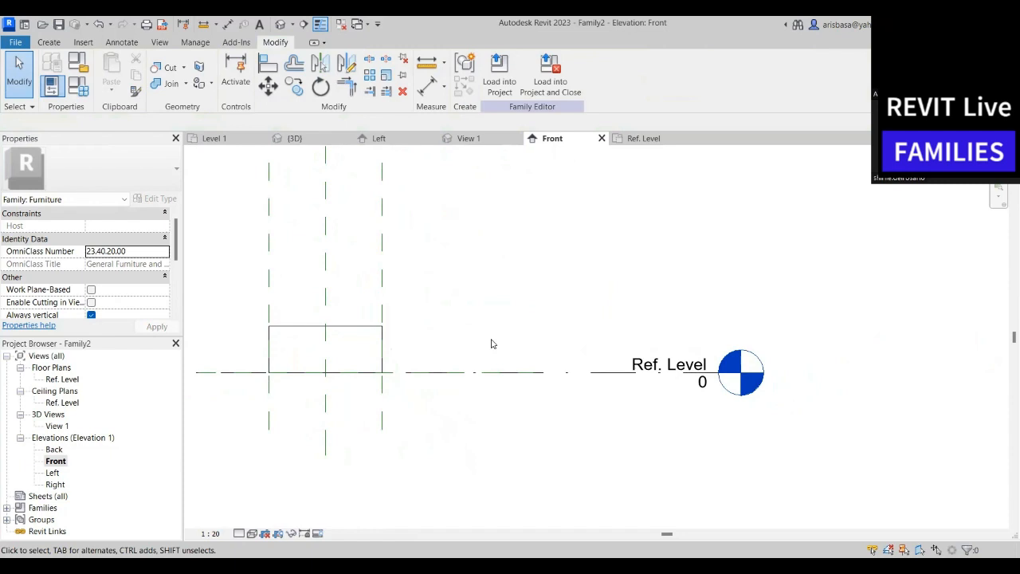
middle_drag(474, 336, 493, 304)
Draw a horizontal reference plane about 501 mm above the Ref. Level, over the extrusion, and name it TOP
click(49, 42)
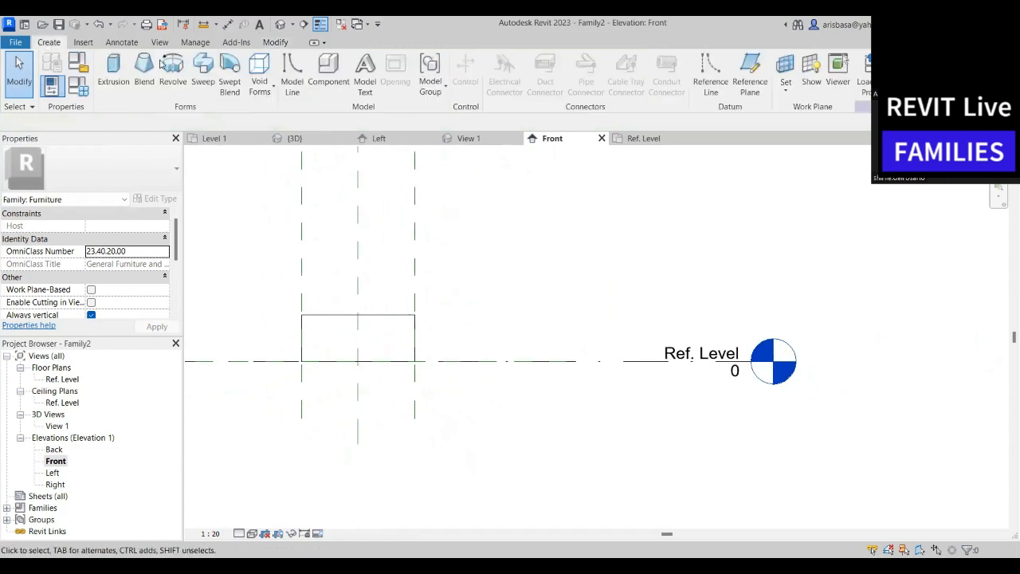
click(749, 86)
click(273, 268)
click(500, 267)
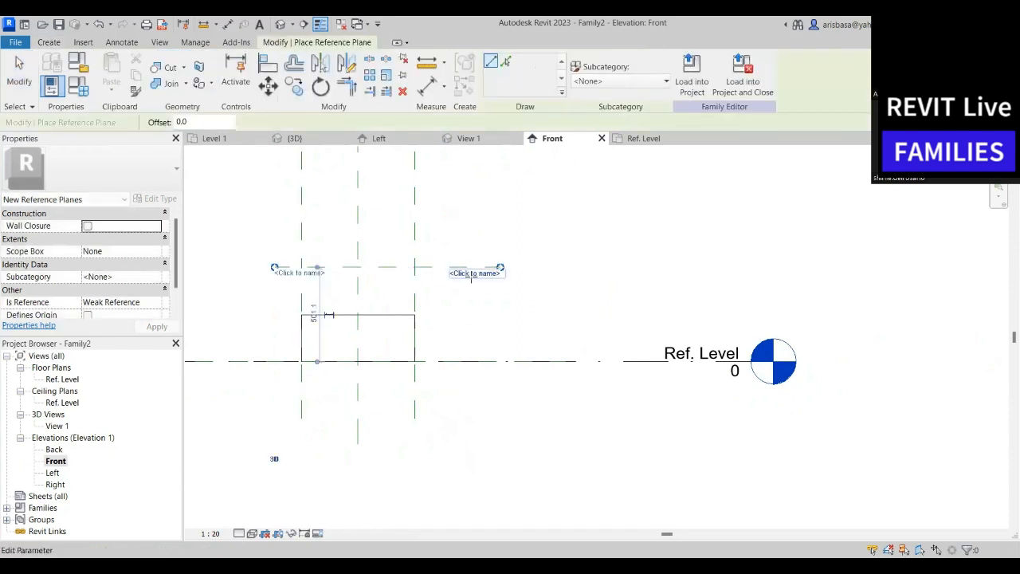
click(480, 274)
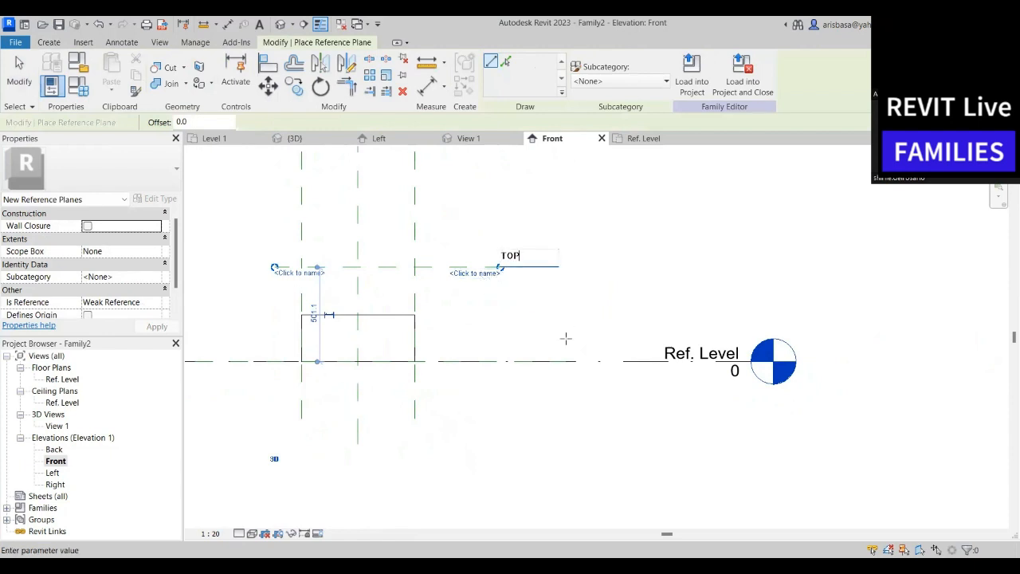
text(TOP)
key(Return)
middle_drag(540, 298, 551, 310)
key(Escape)
key(Escape)
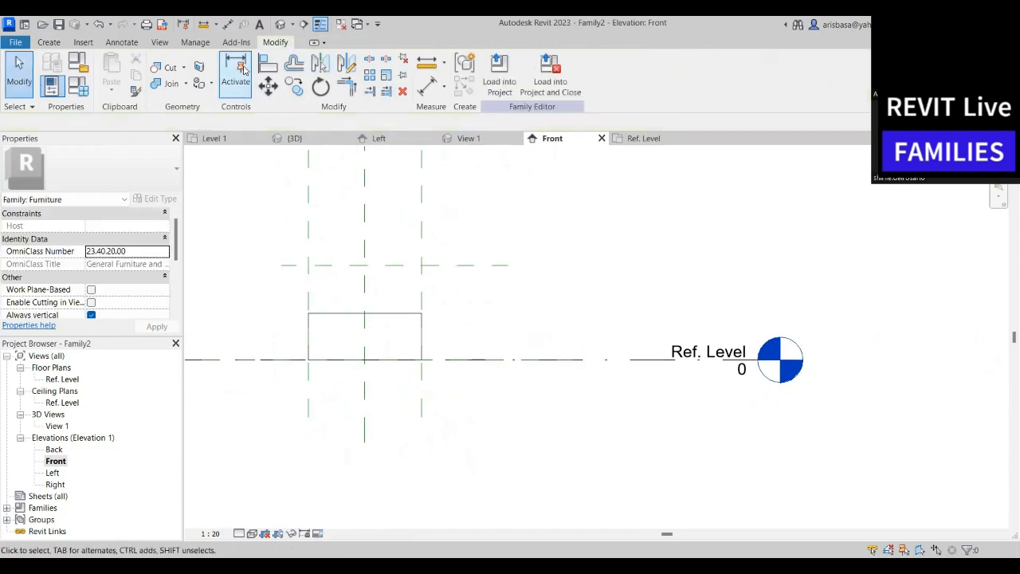
Draw a horizontal reference plane about 60 mm below the TOP plane, spanning the same width above the extrusion
click(48, 43)
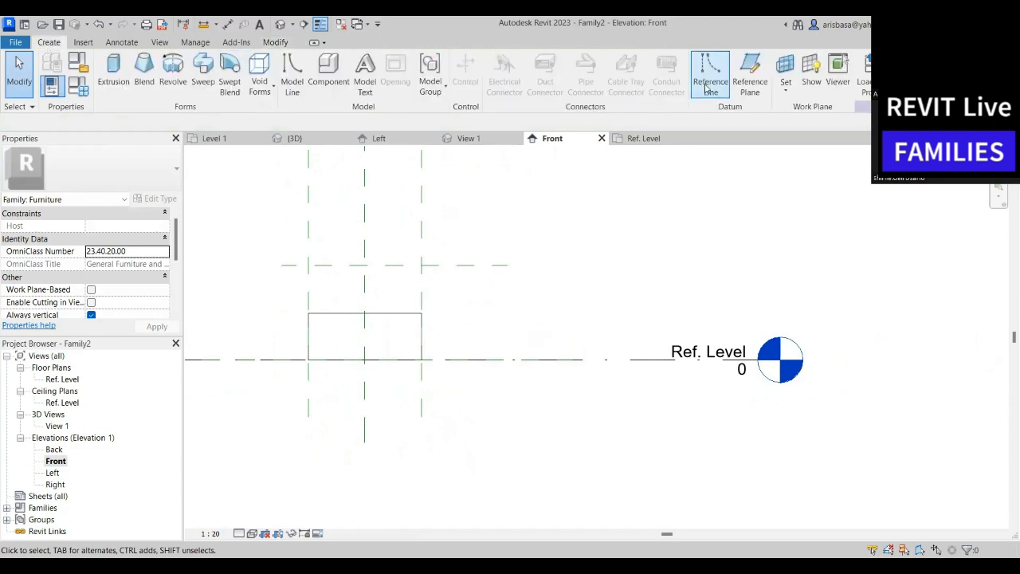
click(752, 88)
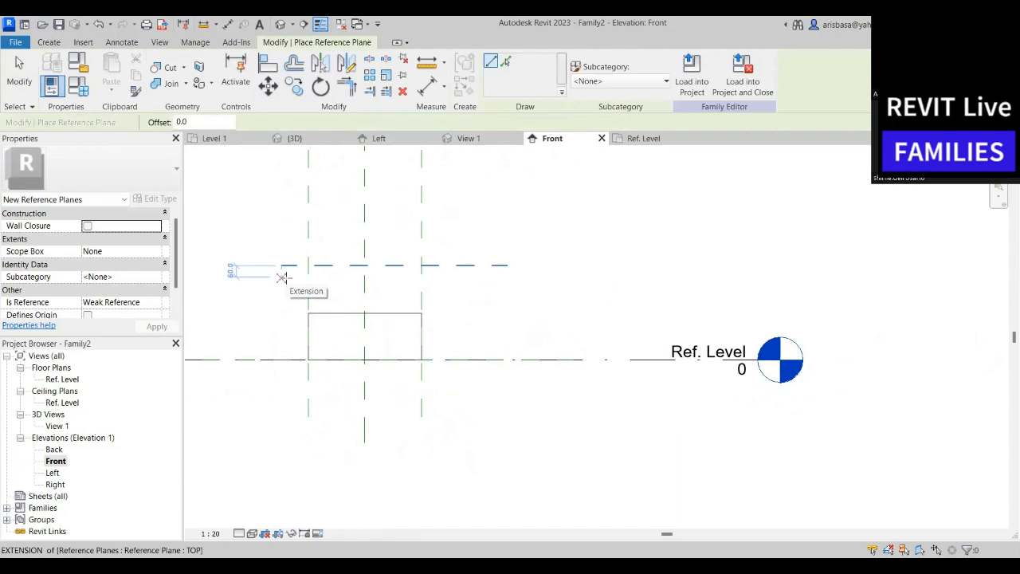
click(282, 278)
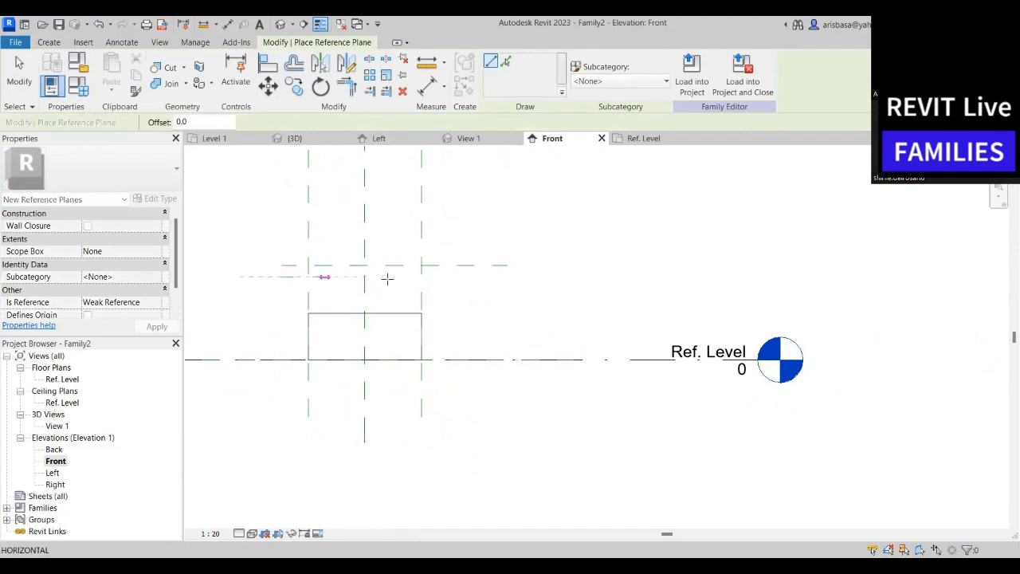
click(506, 279)
middle_drag(496, 319, 506, 333)
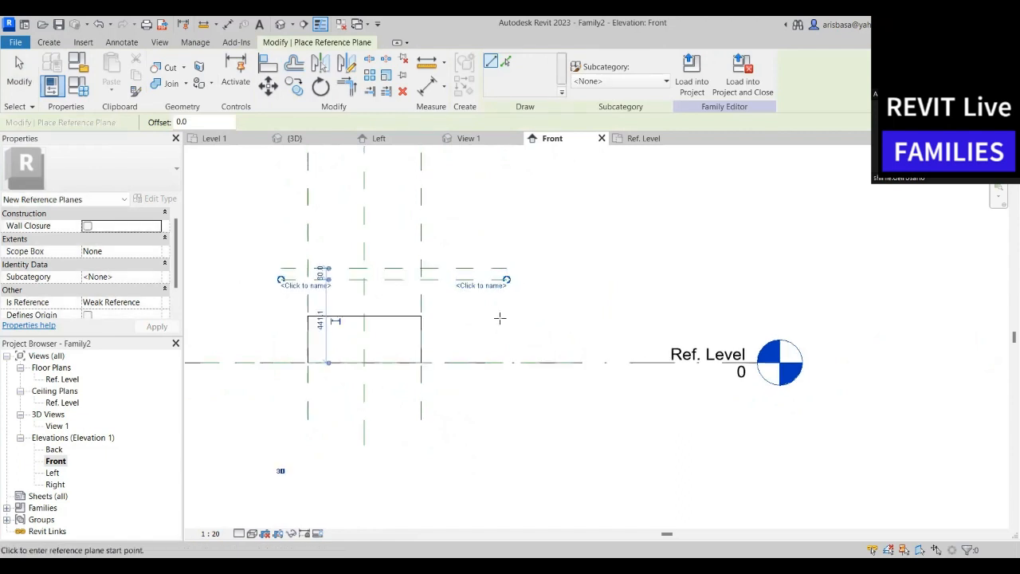
key(Escape)
key(Escape)
Align the extrusion's top face to the TOP reference plane
scroll(376, 327, up, 3)
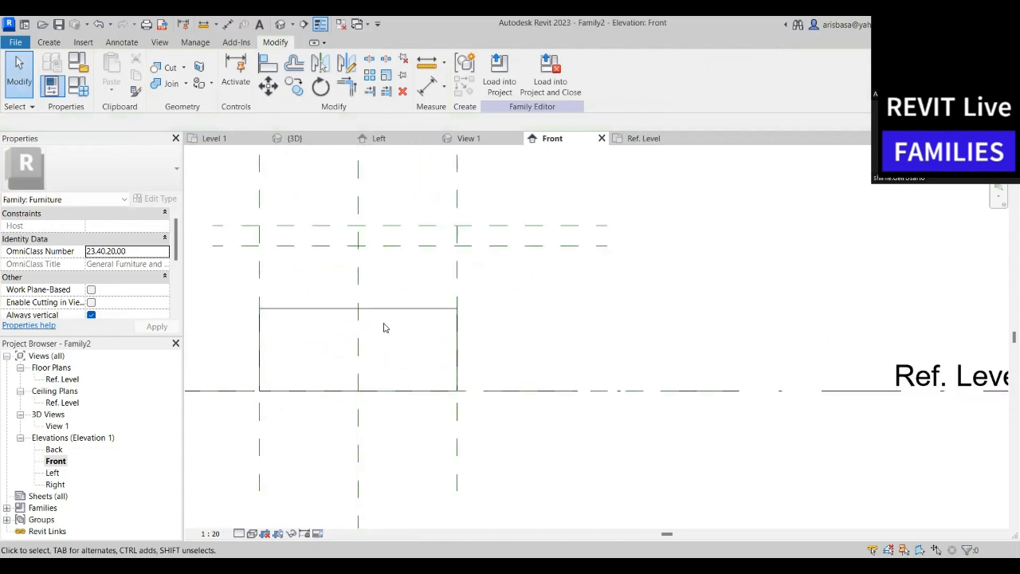
middle_drag(383, 326, 478, 325)
click(479, 313)
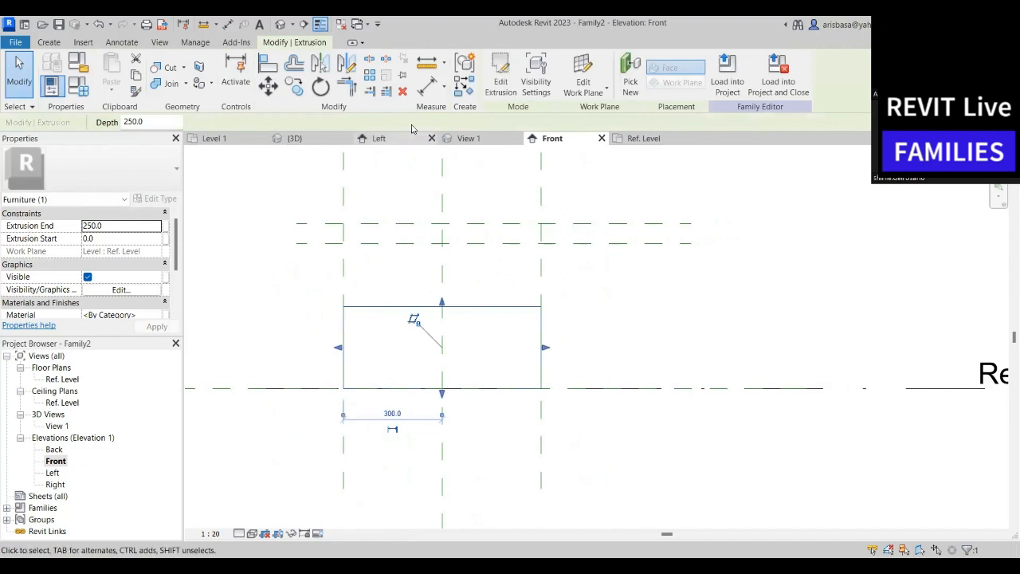
click(270, 73)
click(415, 225)
click(417, 313)
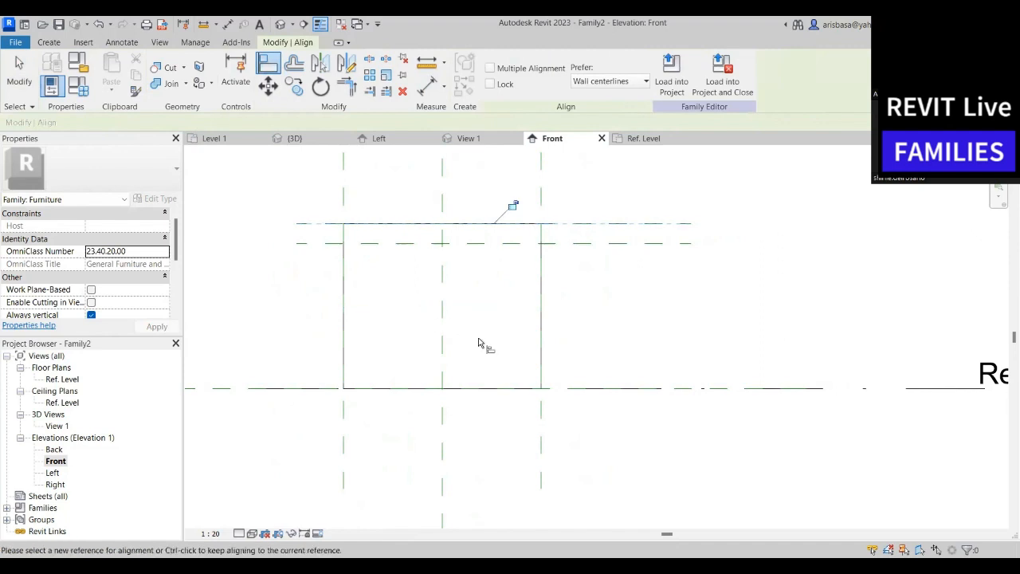
Align the extrusion's bottom face to the reference plane just below TOP
middle_drag(478, 342, 446, 374)
scroll(448, 362, down, 3)
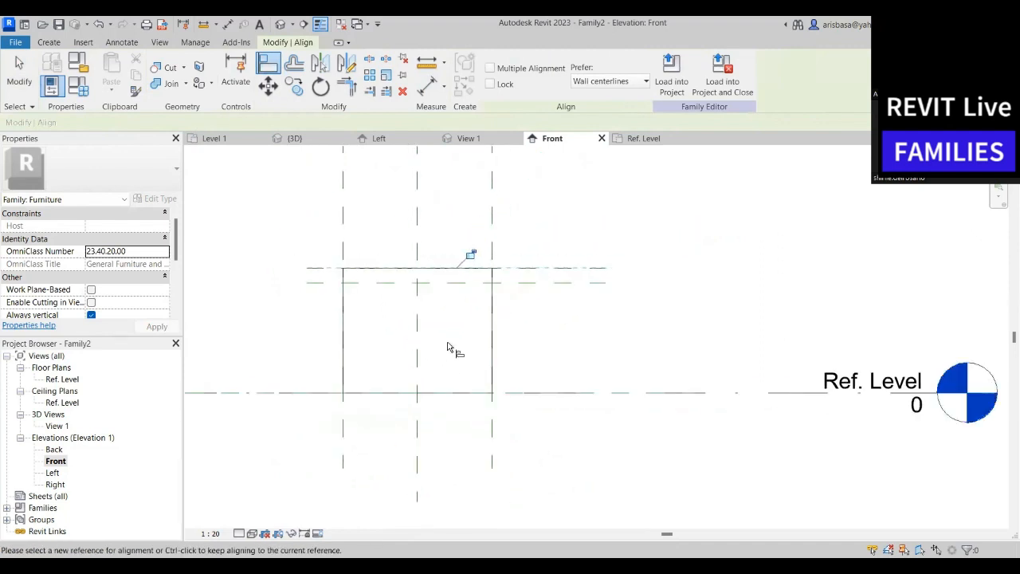
click(427, 281)
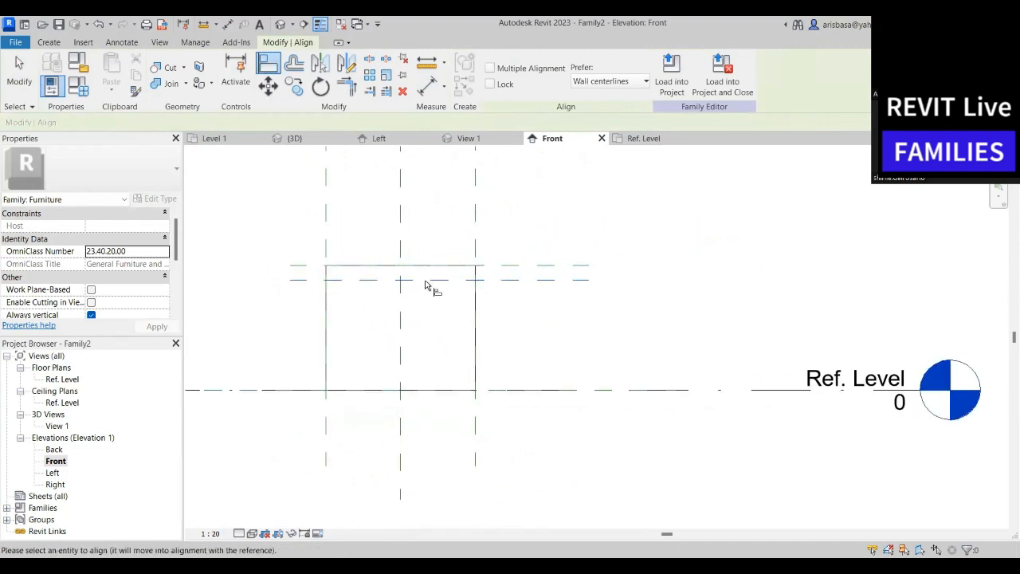
click(416, 391)
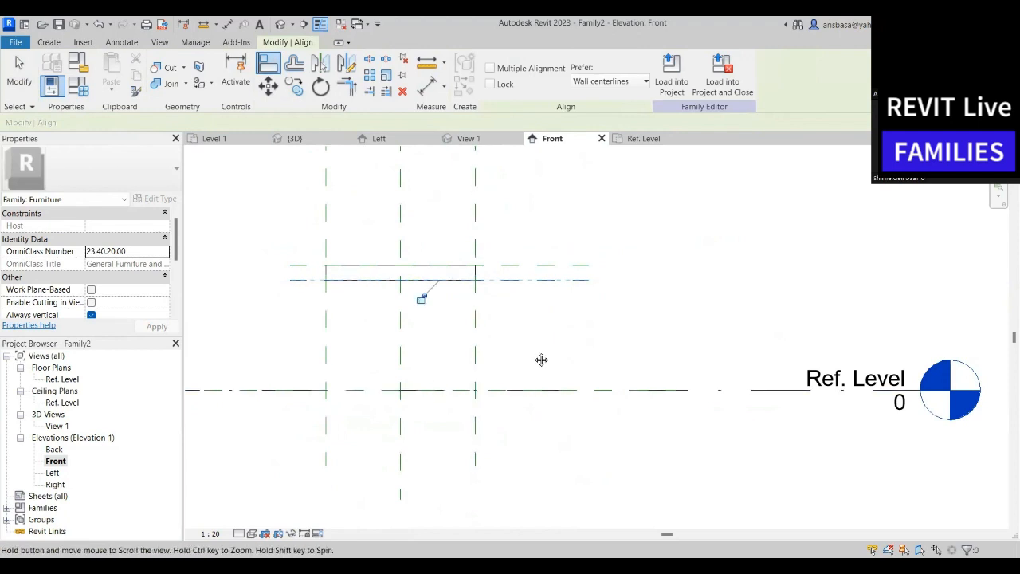
middle_drag(542, 358, 504, 335)
key(Escape)
scroll(522, 348, down, 2)
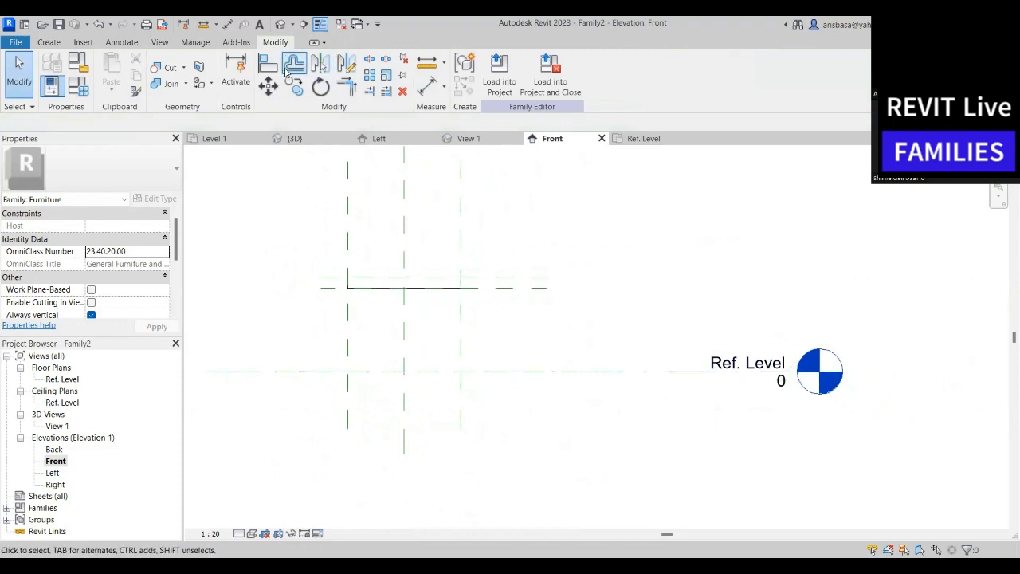
Add an aligned dimension from the TOP reference plane to the Ref. Level, placed beside the extrusion
click(423, 94)
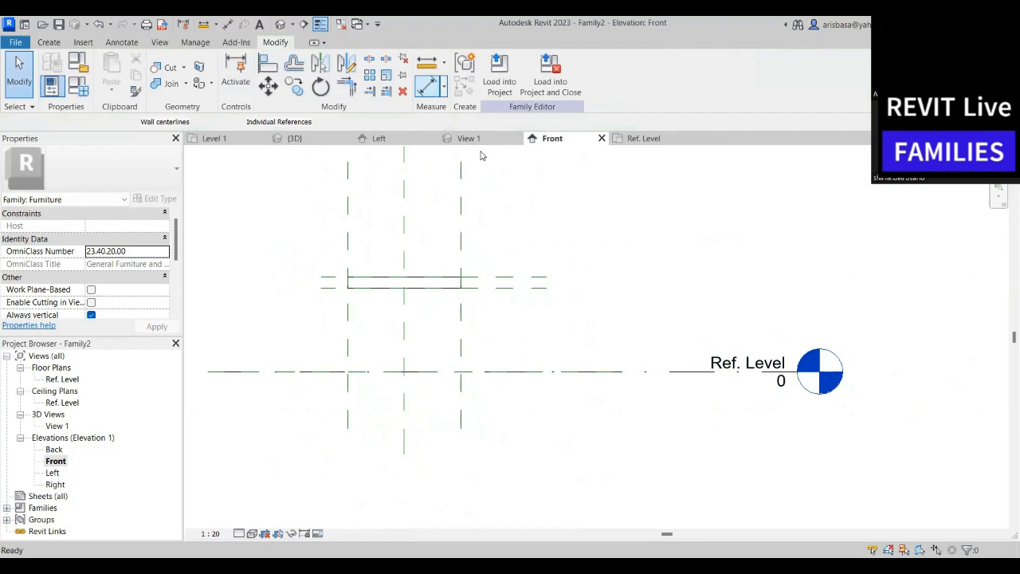
click(511, 280)
click(509, 371)
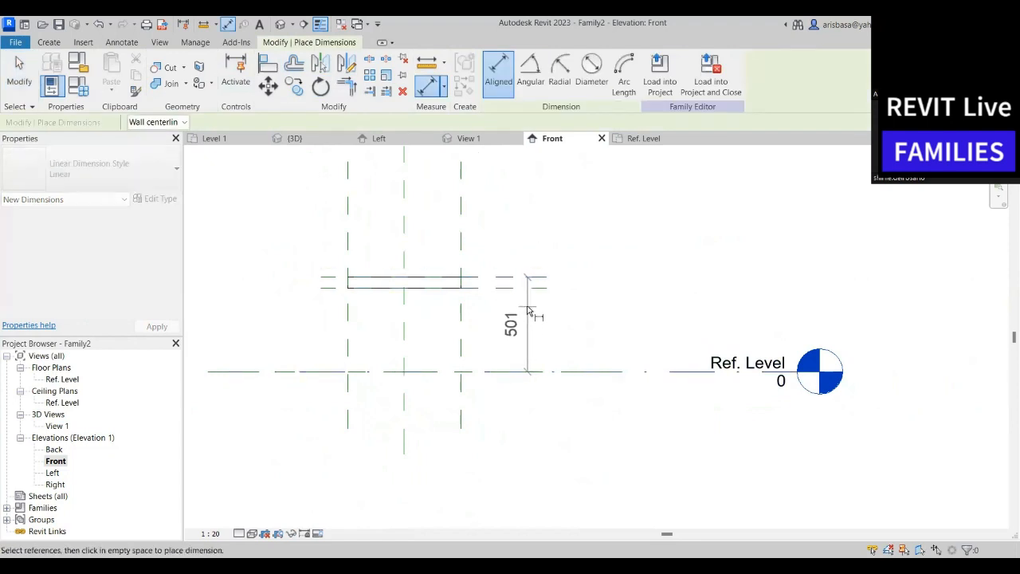
click(526, 315)
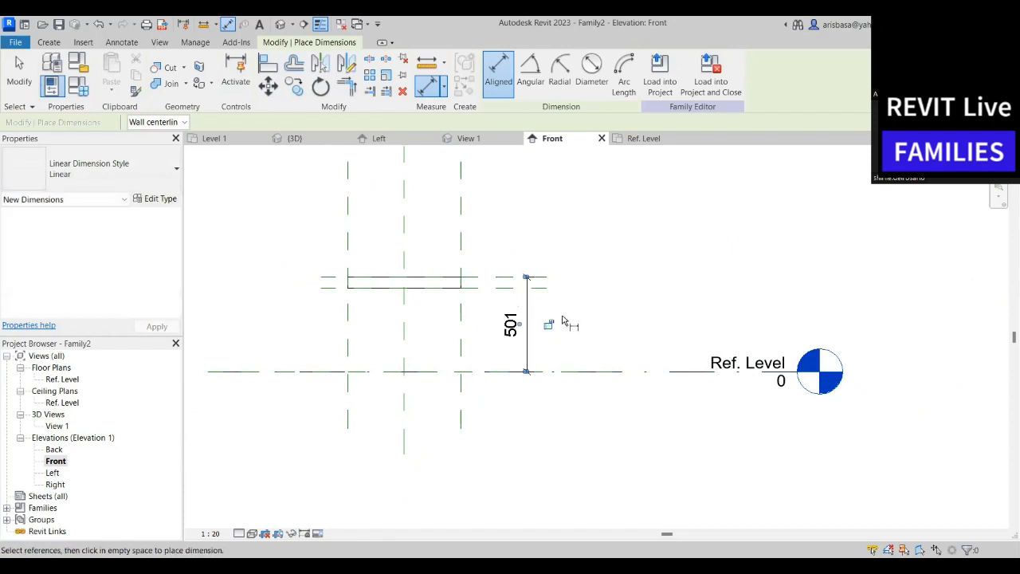
middle_drag(555, 323, 550, 318)
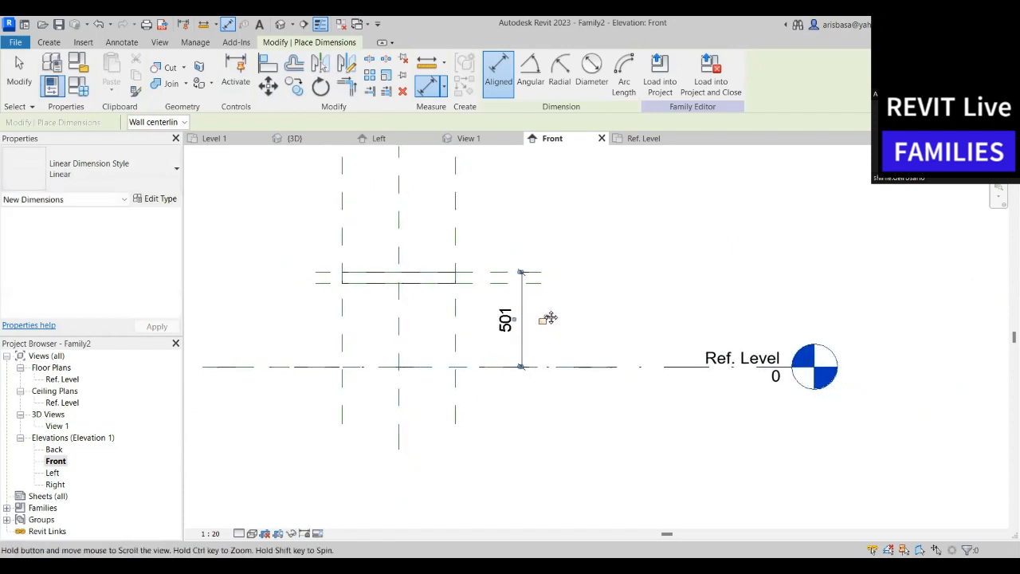
scroll(549, 316, up, 3)
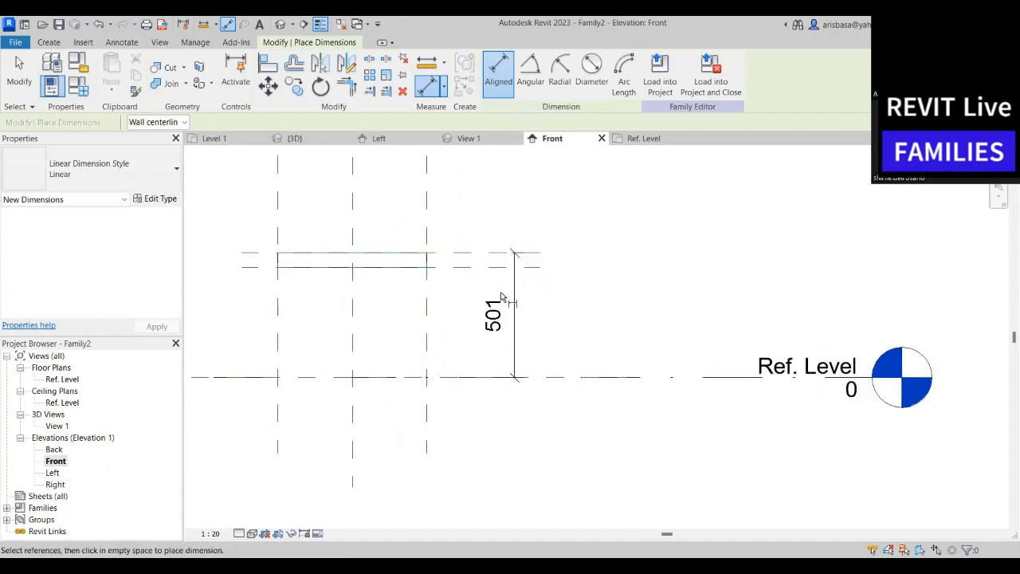
key(Escape)
key(Escape)
Try a continuous dimension through the TOP plane, the plane below it and the Ref. Level, and undo it
scroll(448, 285, up, 2)
middle_drag(451, 288, 474, 308)
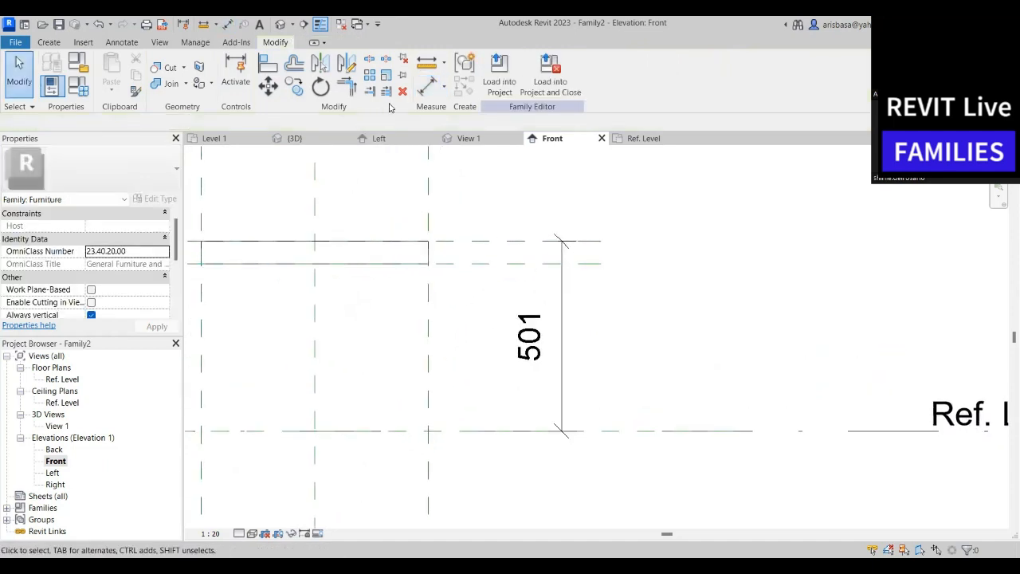
click(428, 85)
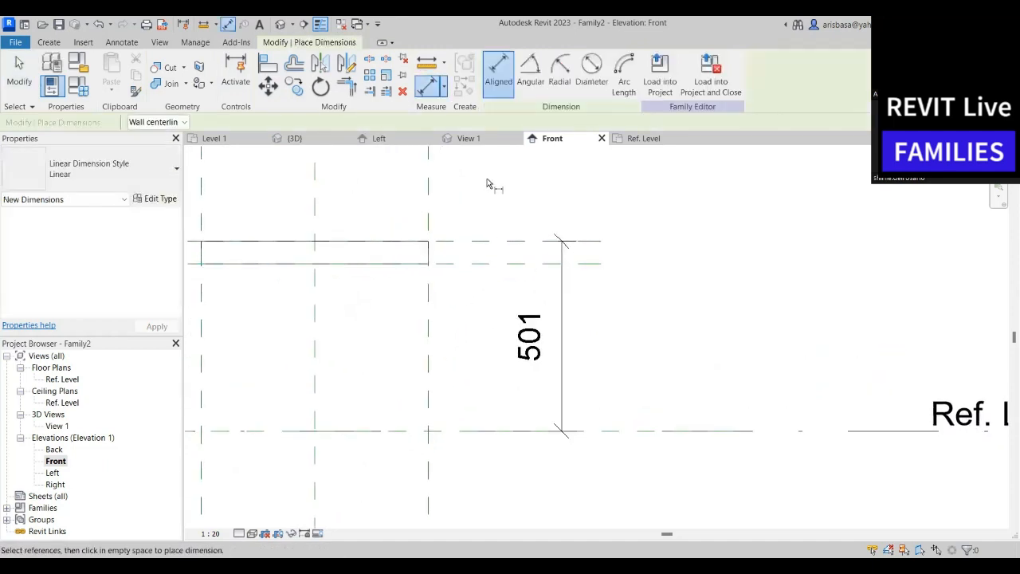
click(467, 243)
click(468, 264)
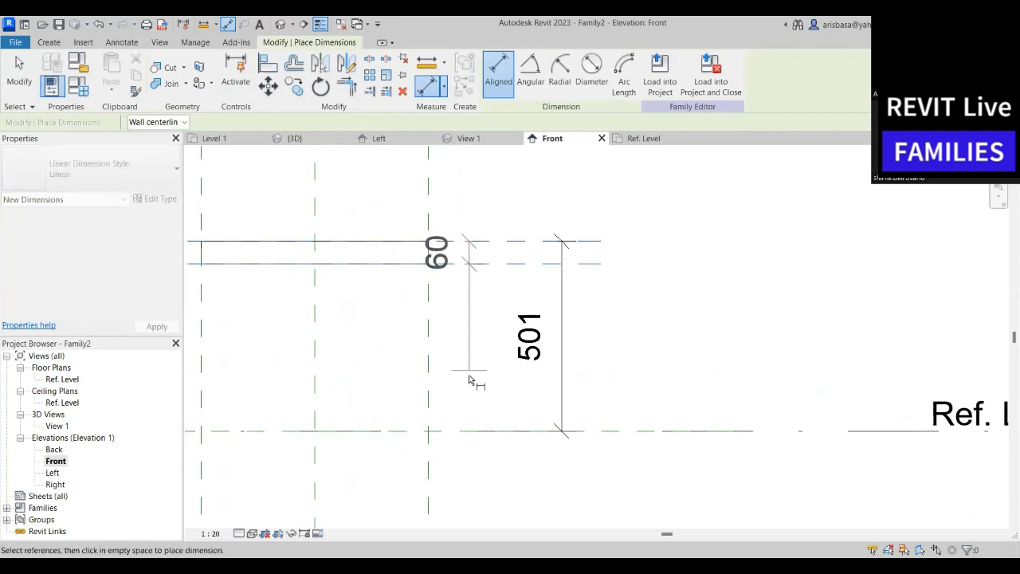
click(470, 431)
middle_drag(471, 435, 467, 408)
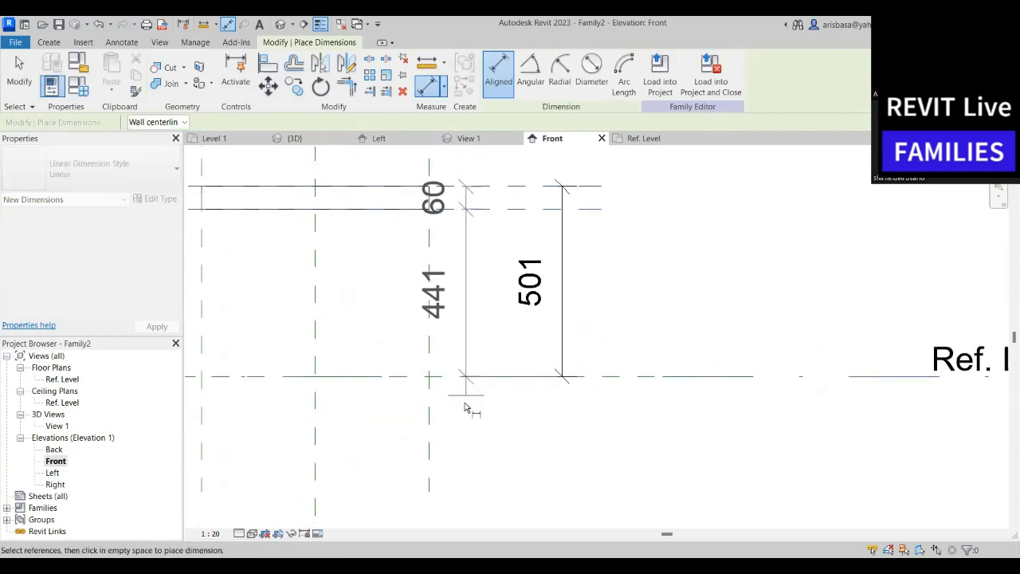
click(467, 411)
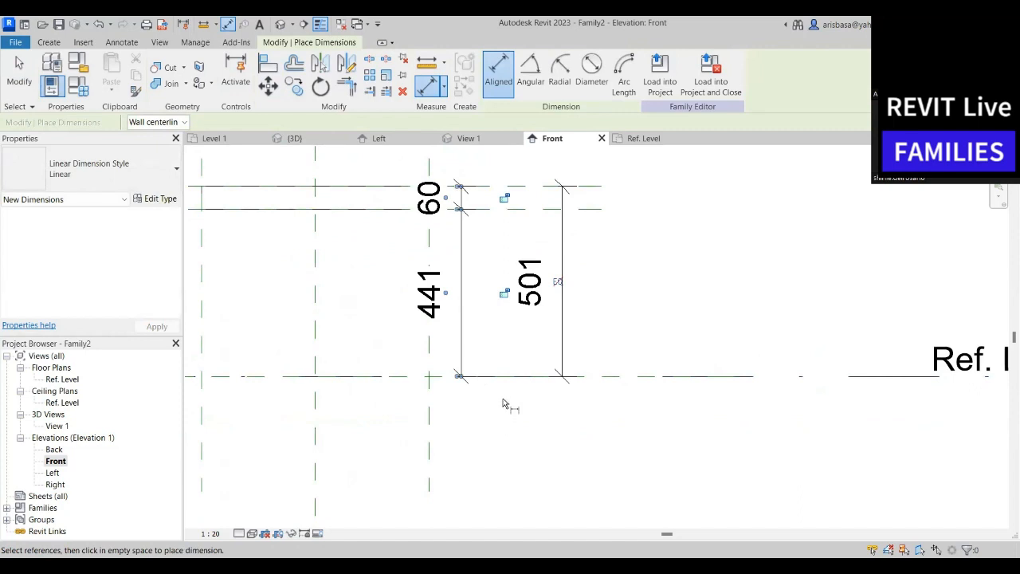
middle_drag(515, 408, 517, 421)
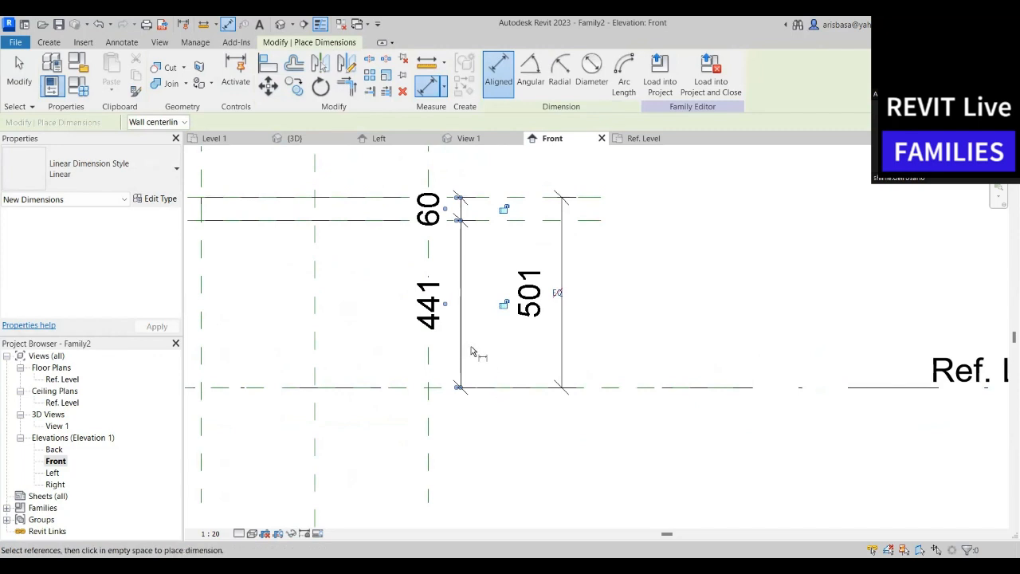
key(ctrl+z)
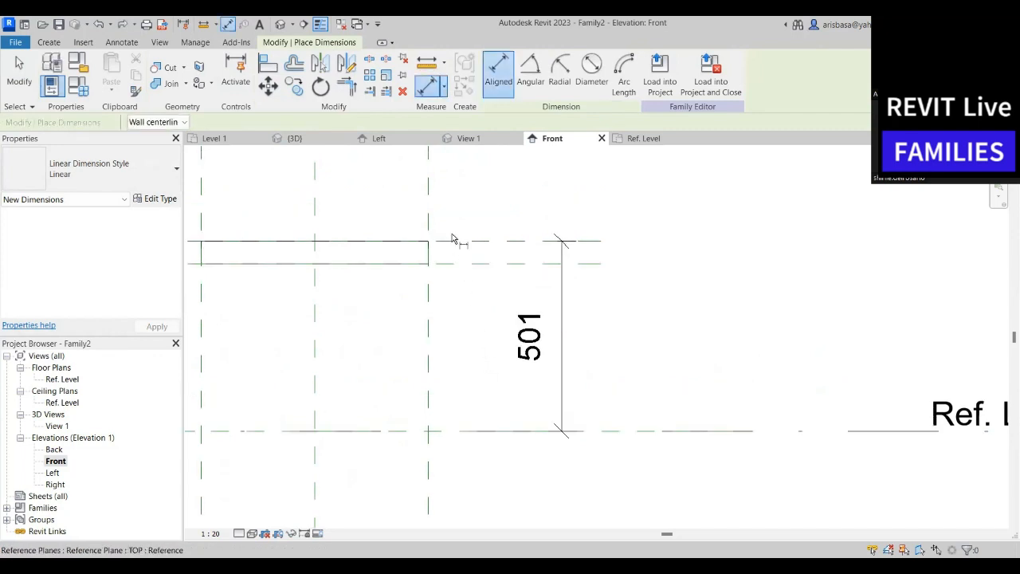
Dimension the gap between the TOP plane and the plane just below it, and lock that dimension
click(457, 241)
click(463, 264)
click(467, 296)
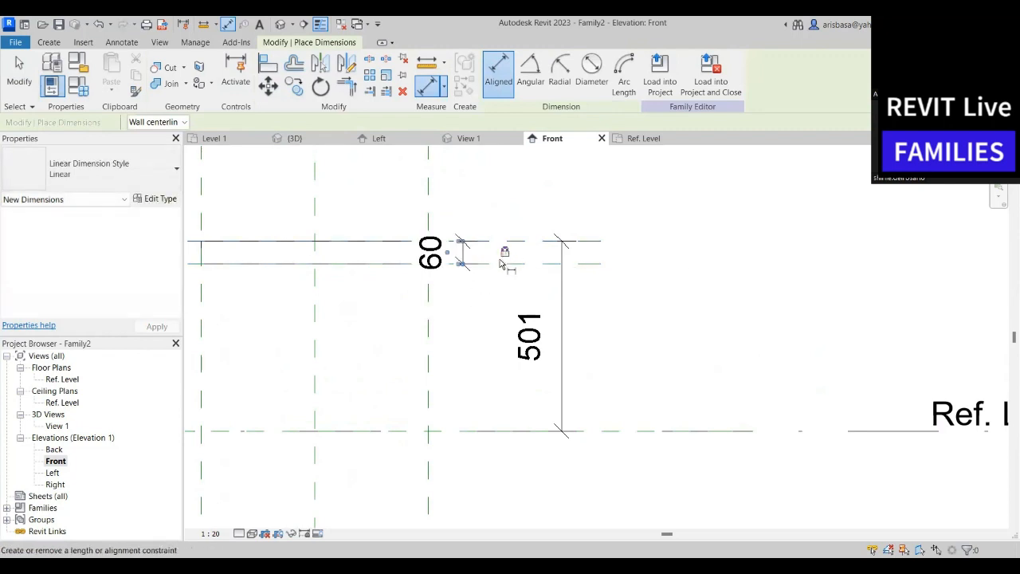
scroll(482, 287, down, 2)
middle_drag(478, 298, 482, 304)
key(Escape)
key(Escape)
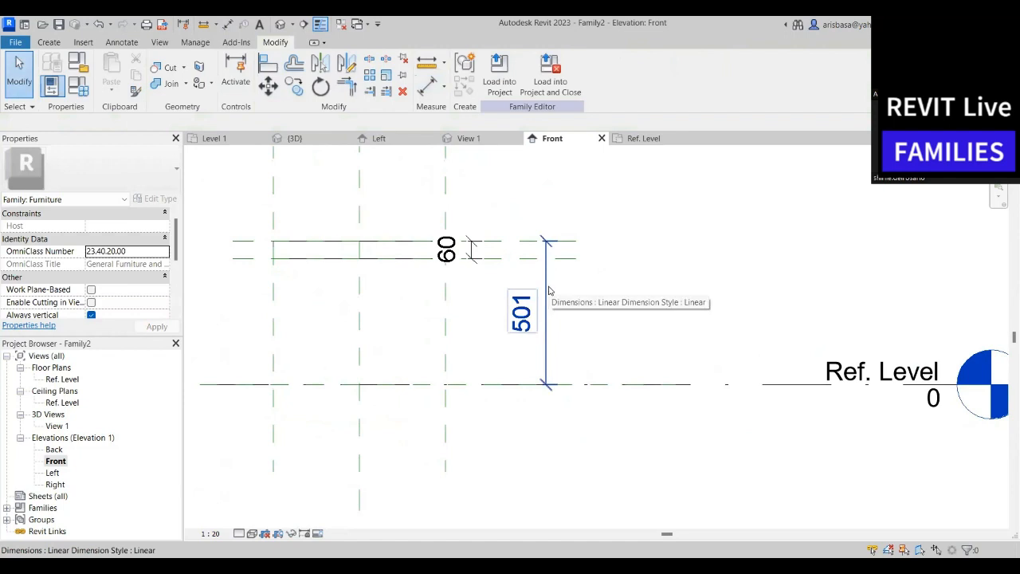
Examine the overall height dimension and the extrusion's start and end constraints, and clear the selection
click(549, 290)
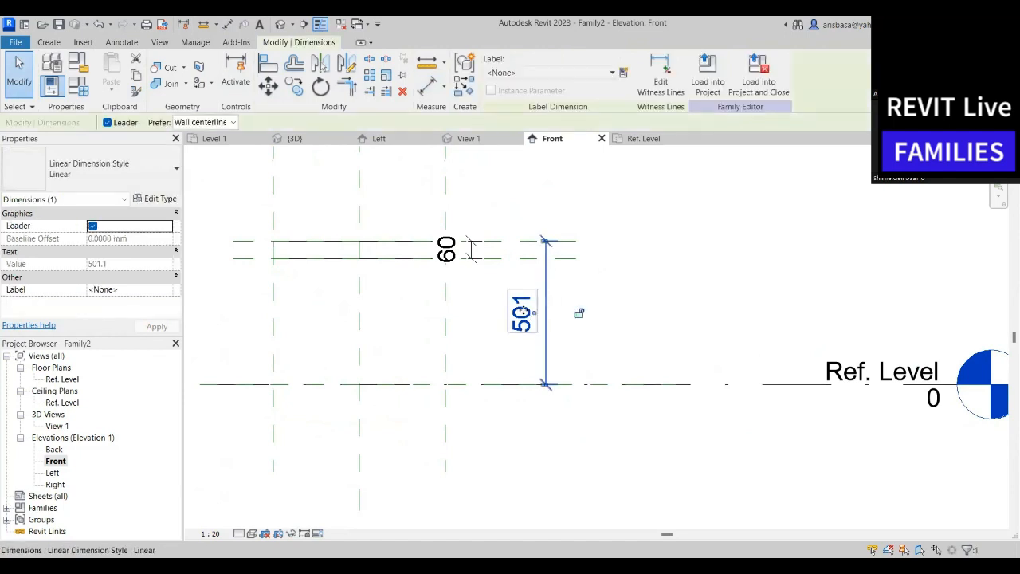
click(585, 307)
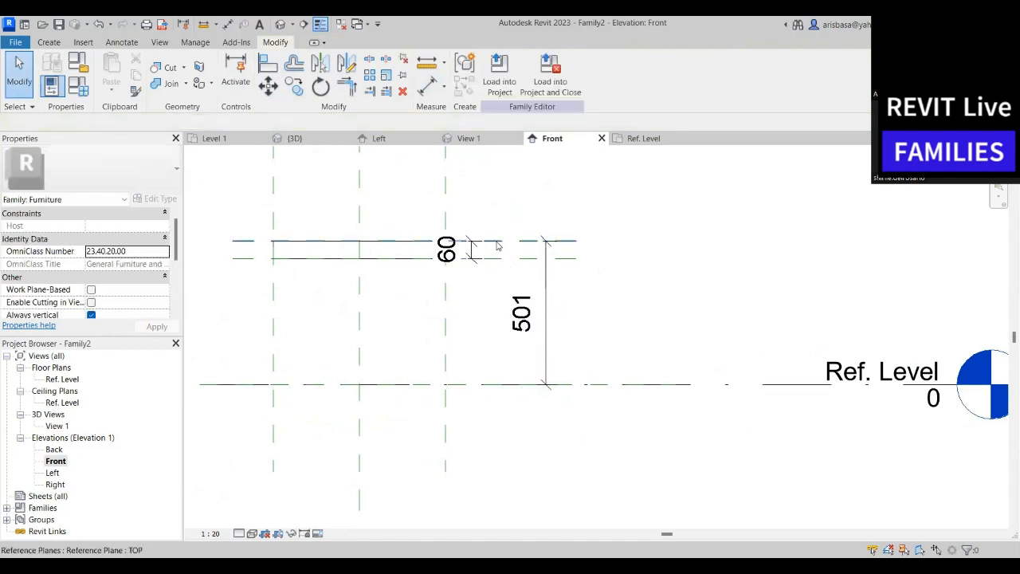
scroll(571, 296, down, 2)
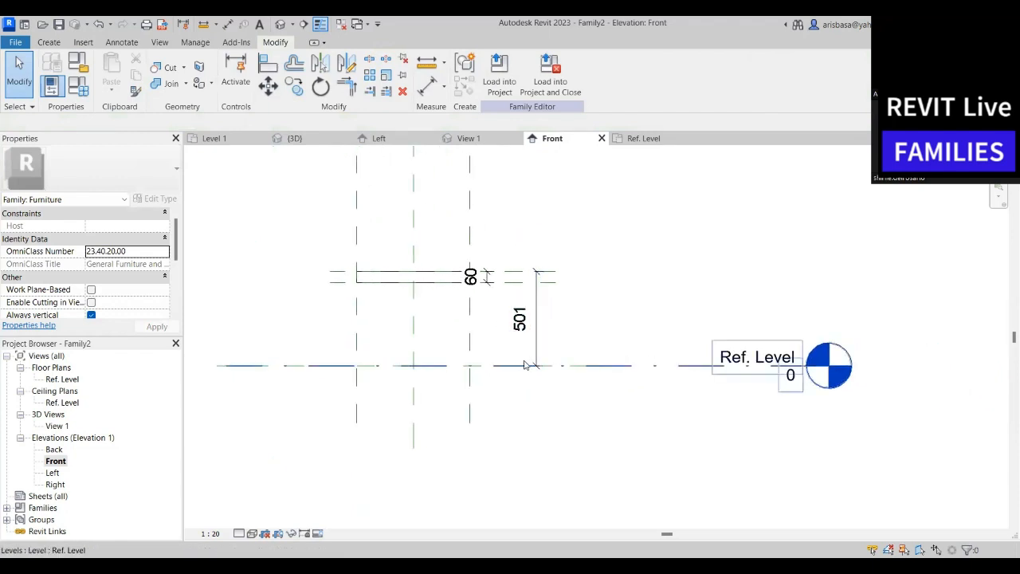
scroll(538, 348, up, 1)
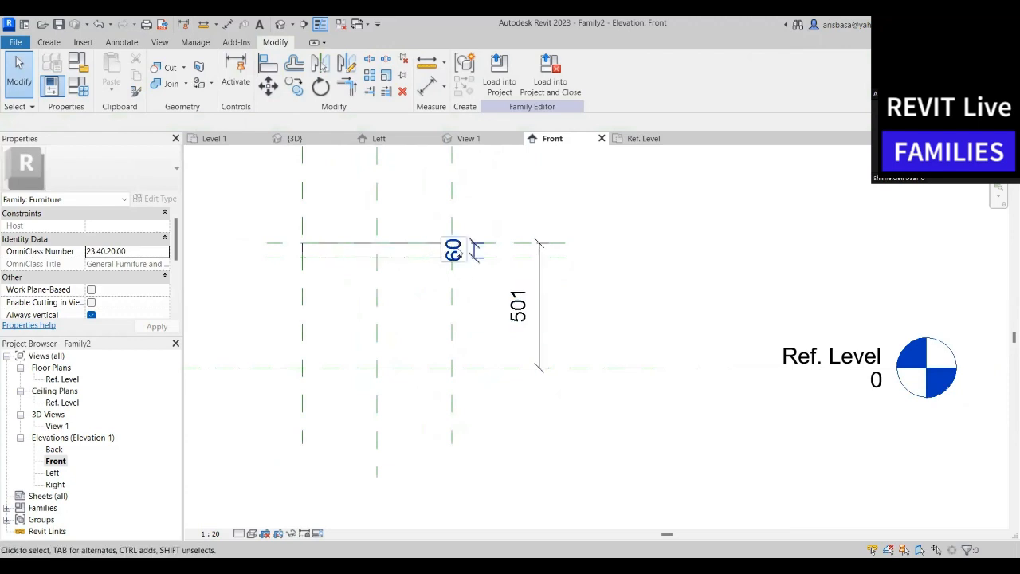
click(405, 247)
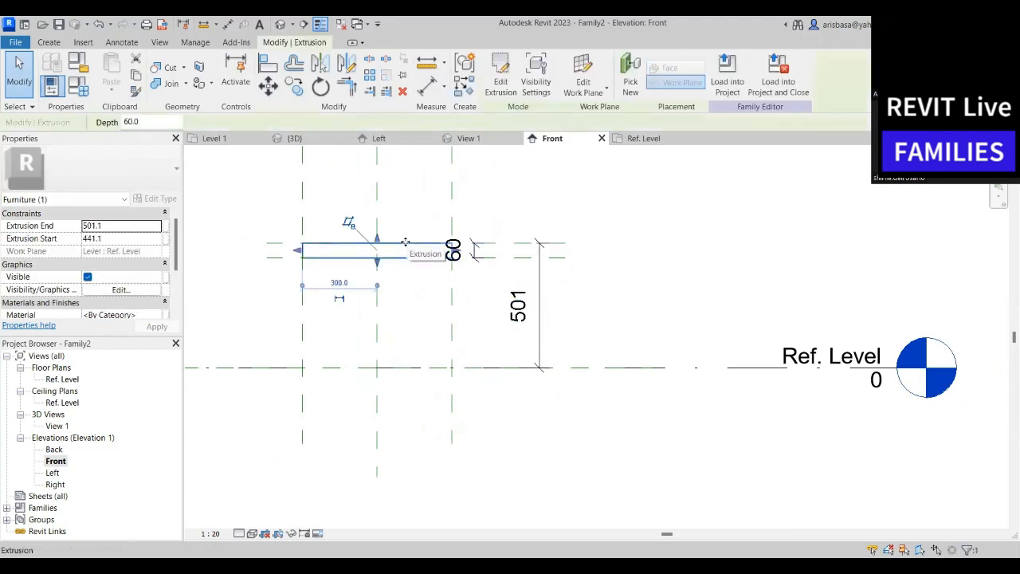
scroll(350, 252, up, 3)
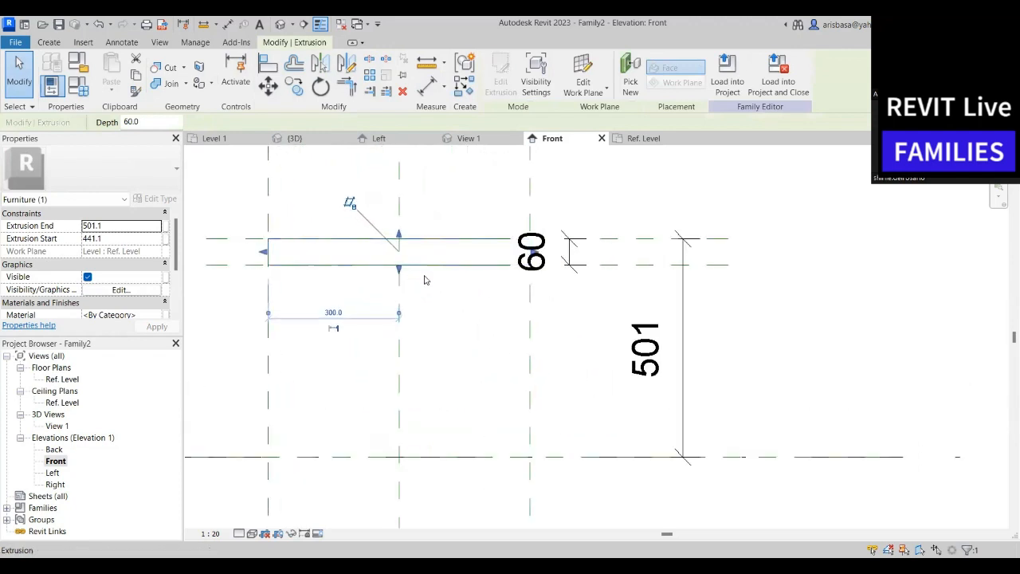
click(466, 305)
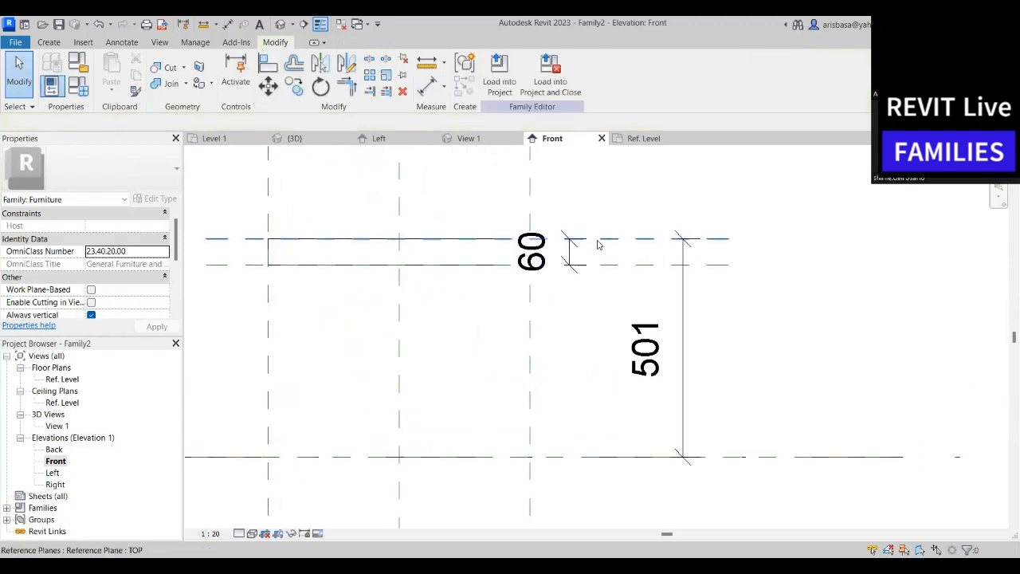
Pull the extrusion's top face down to an end of 478.1, realign it to the TOP plane and lock the alignment
click(417, 265)
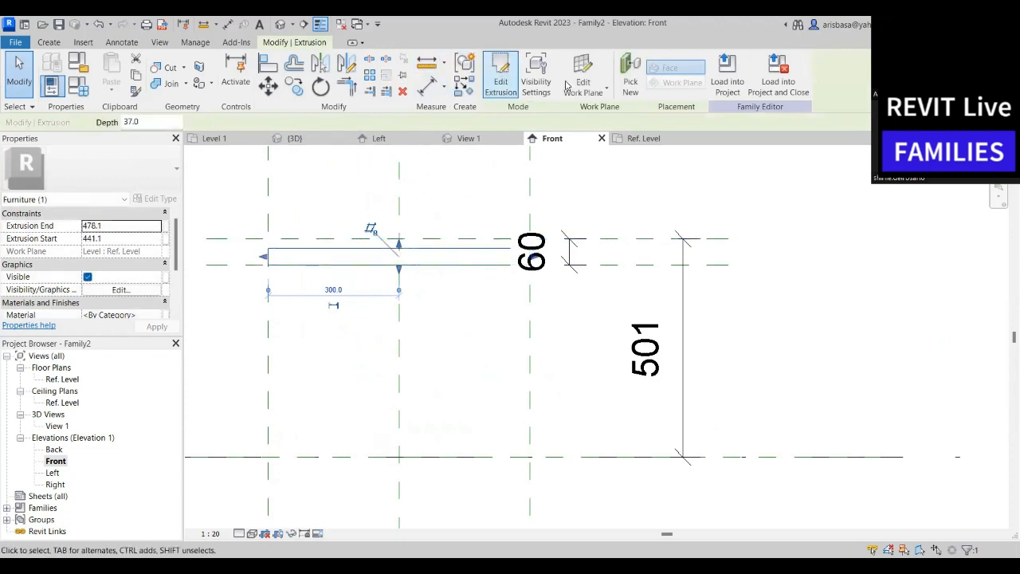
click(268, 64)
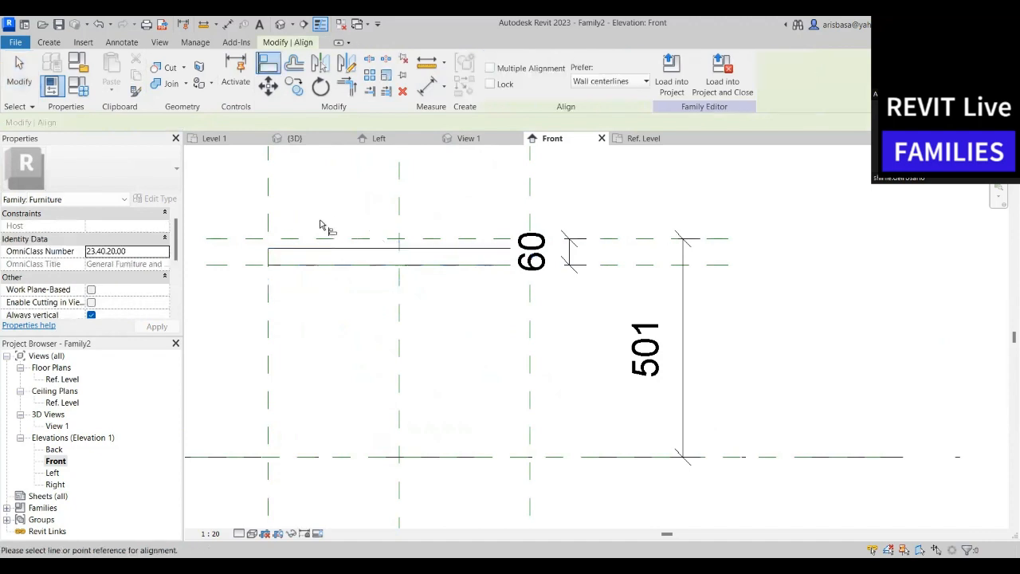
click(327, 239)
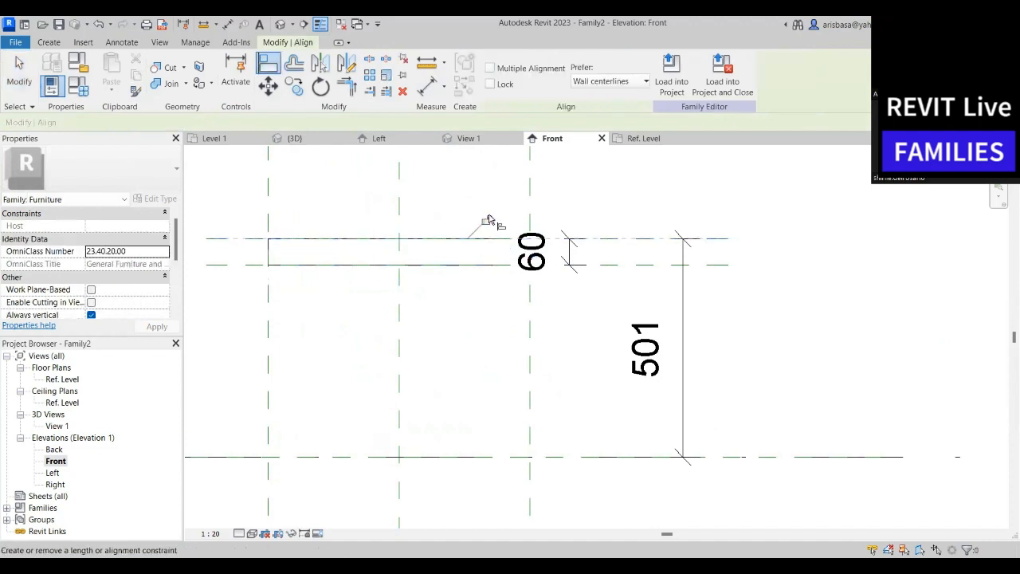
middle_drag(342, 309, 359, 316)
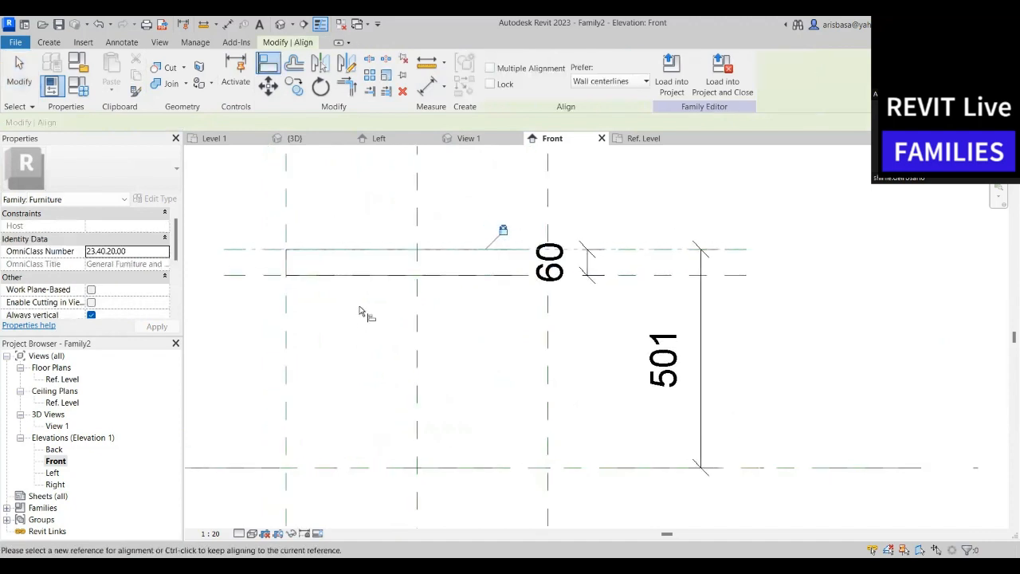
key(Escape)
Pull the extrusion's bottom face up to a start of 468.4 and realign it to the reference plane below TOP
click(372, 276)
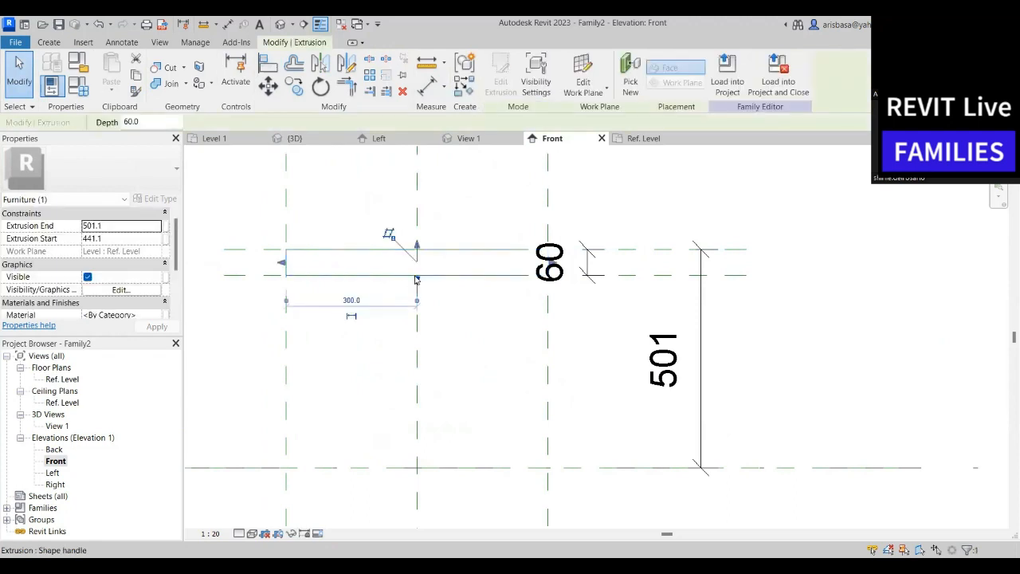
drag(415, 280, 415, 269)
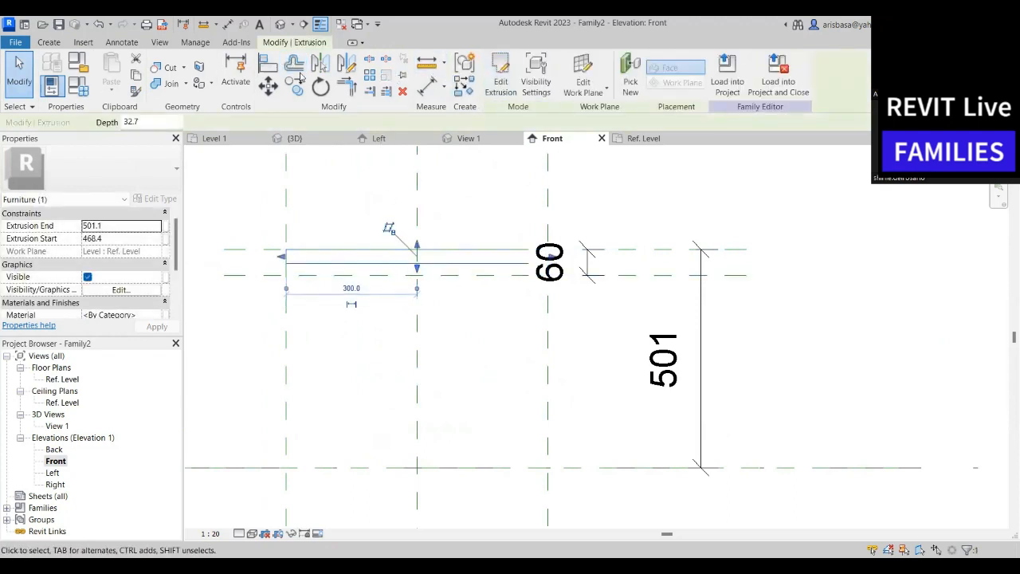
click(268, 63)
click(365, 278)
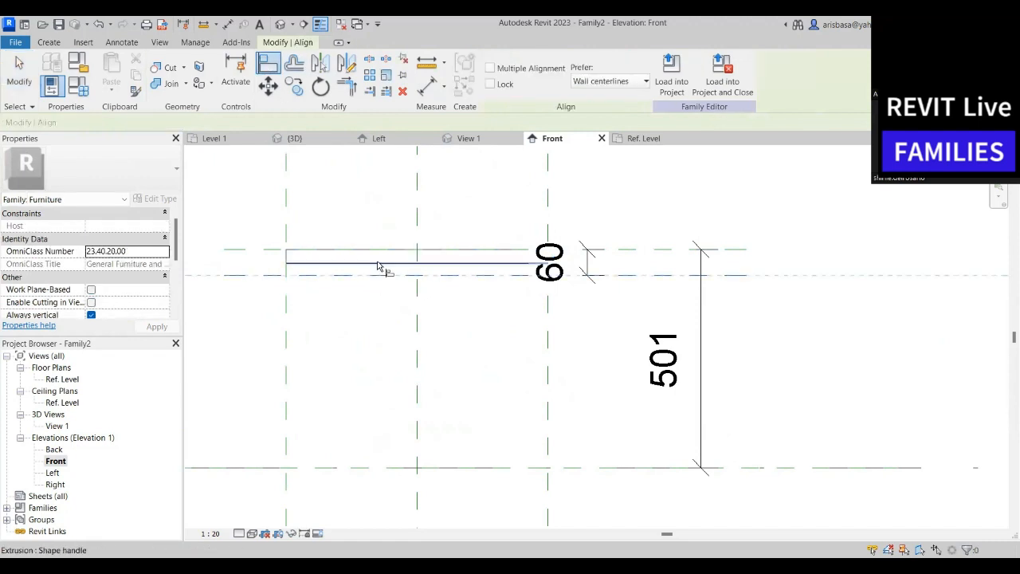
Align the extrusion's bottom face to the lower horizontal reference plane in the front elevation and lock the alignment
click(383, 265)
scroll(437, 335, down, 1)
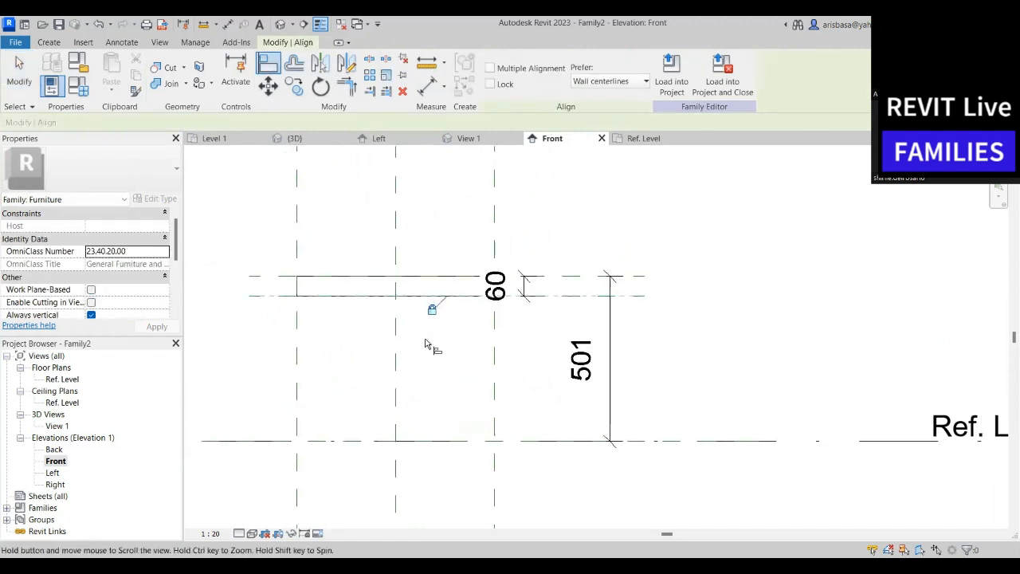
key(Escape)
key(Escape)
scroll(397, 328, down, 1)
scroll(395, 327, up, 1)
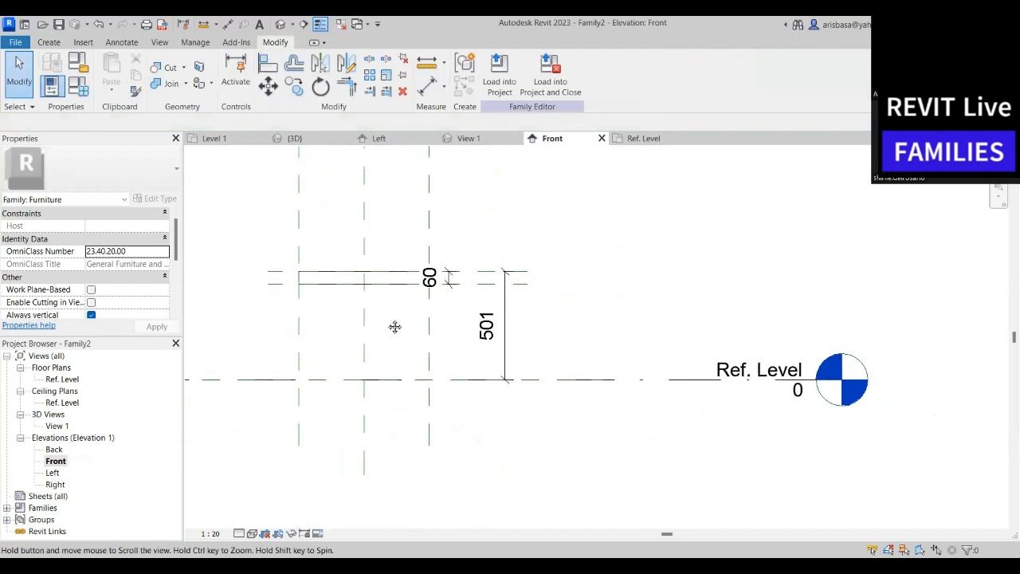
Lock the 60 mm thickness dimension between the two horizontal reference planes
scroll(451, 288, up, 1)
click(455, 291)
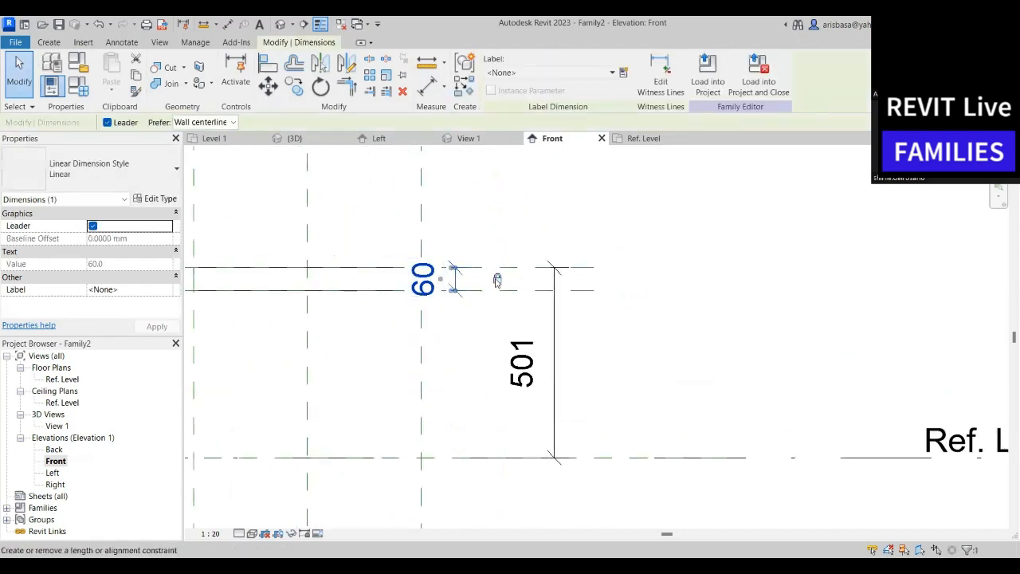
scroll(442, 331, down, 1)
click(542, 346)
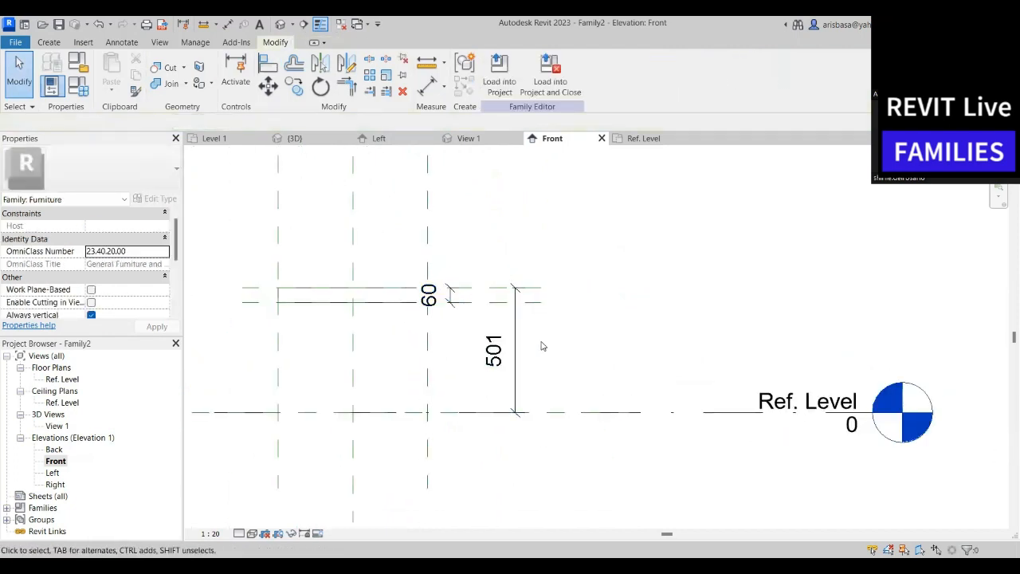
scroll(552, 335, down, 1)
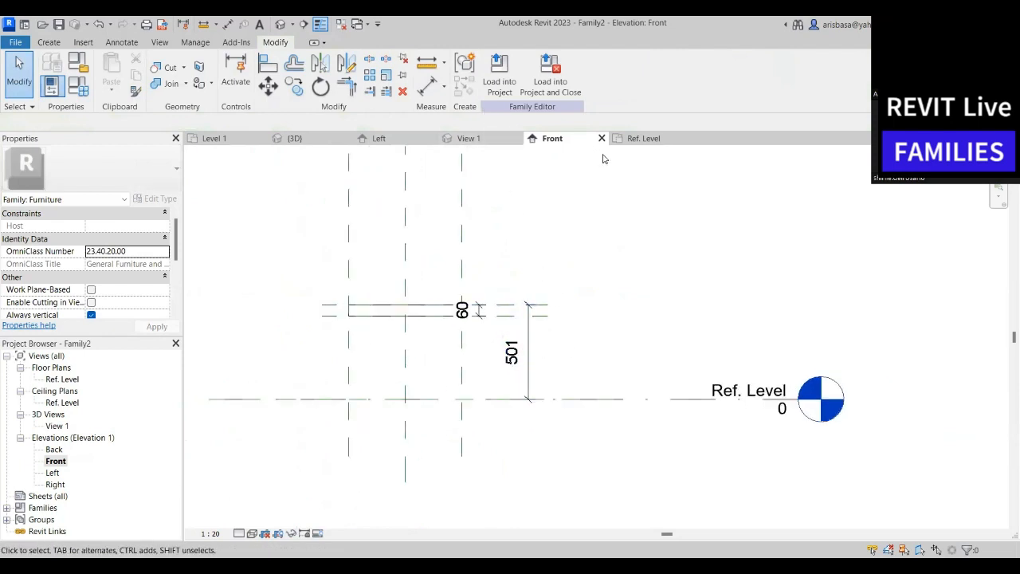
In the Ref. Level floor plan, try to move the vertical reference plane along the square's right edge outward
click(641, 139)
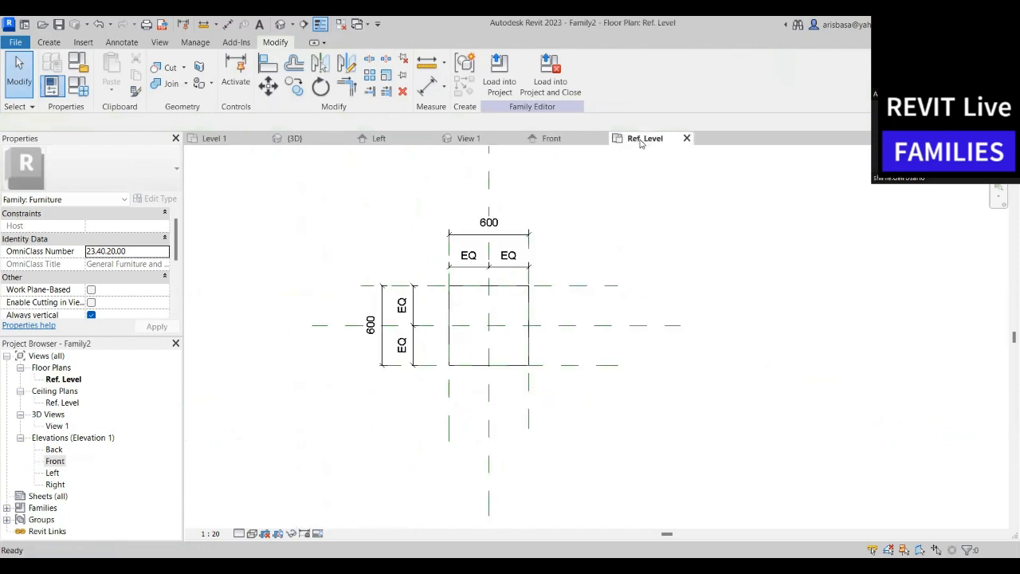
middle_drag(575, 235, 561, 262)
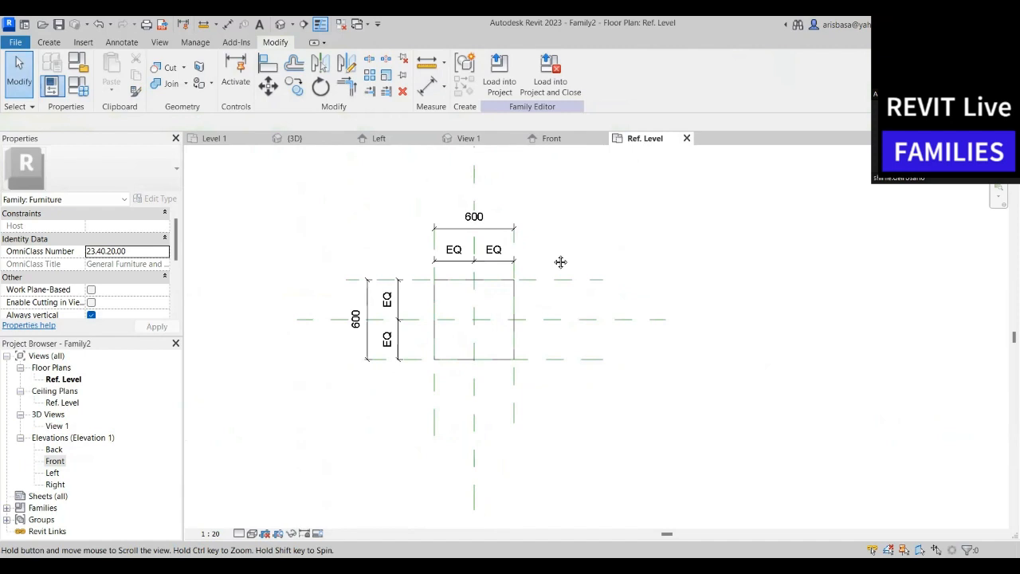
scroll(540, 275, up, 3)
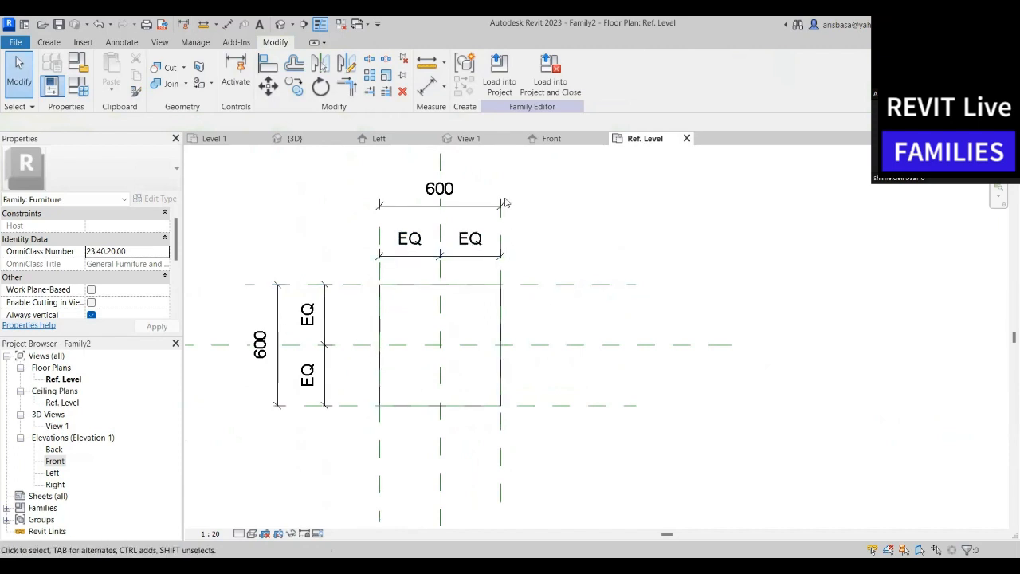
scroll(519, 290, down, 3)
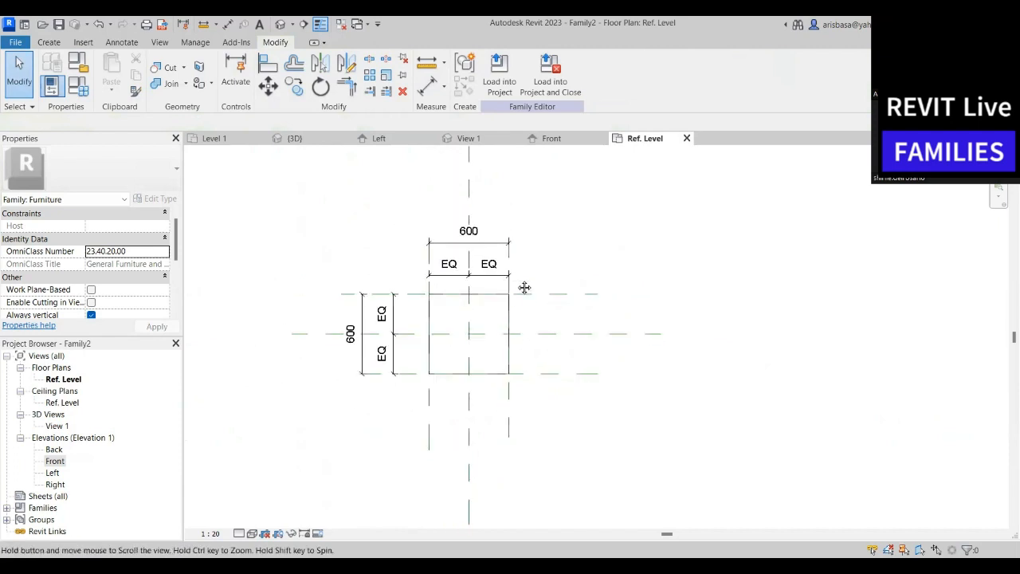
click(510, 361)
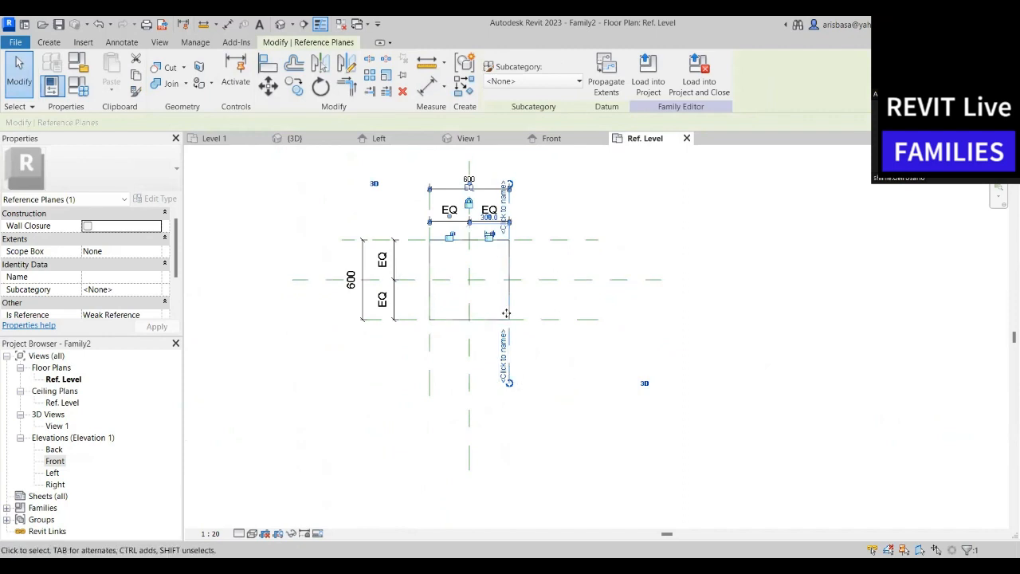
scroll(515, 375, up, 2)
scroll(514, 381, up, 1)
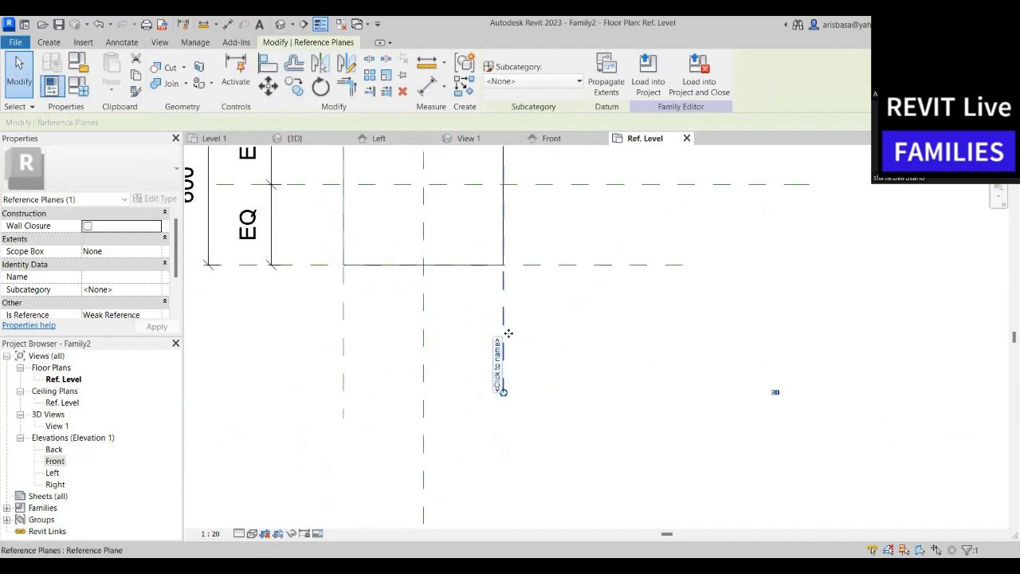
scroll(505, 319, down, 2)
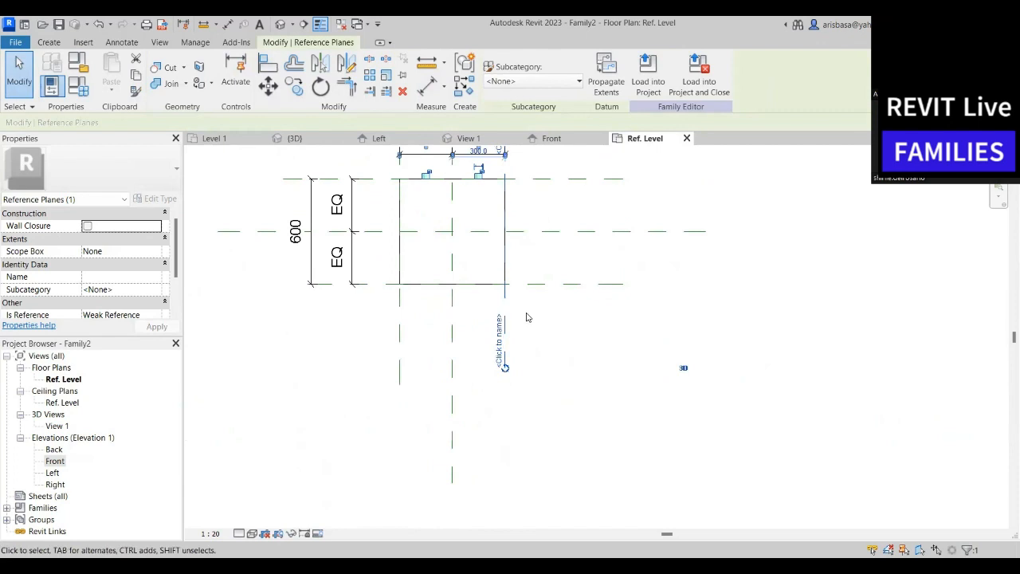
middle_drag(529, 316, 523, 361)
drag(493, 341, 520, 343)
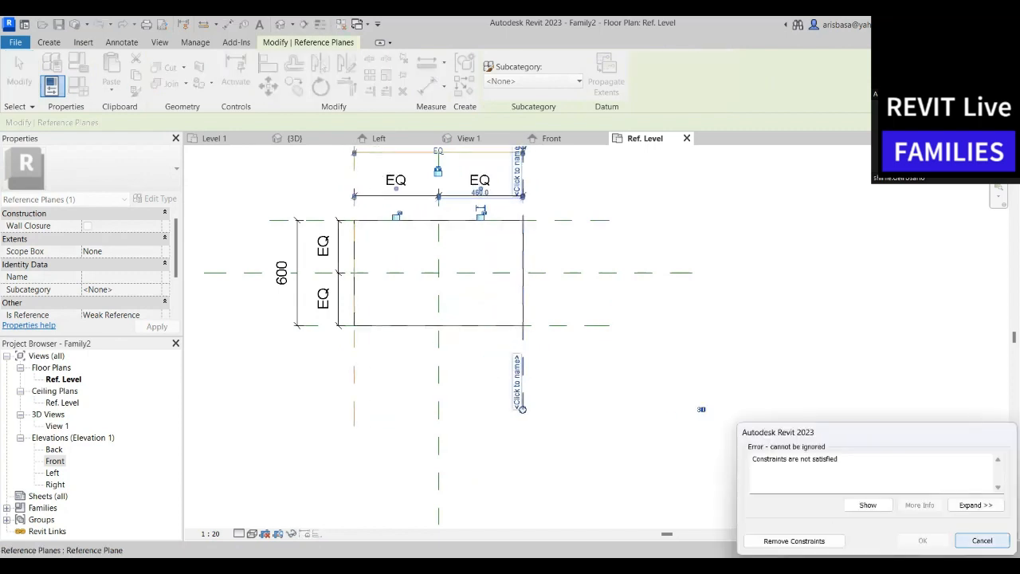
Move the horizontal reference plane along the square's lower edge in plan to make the overall vertical dimension 560 mm
click(533, 327)
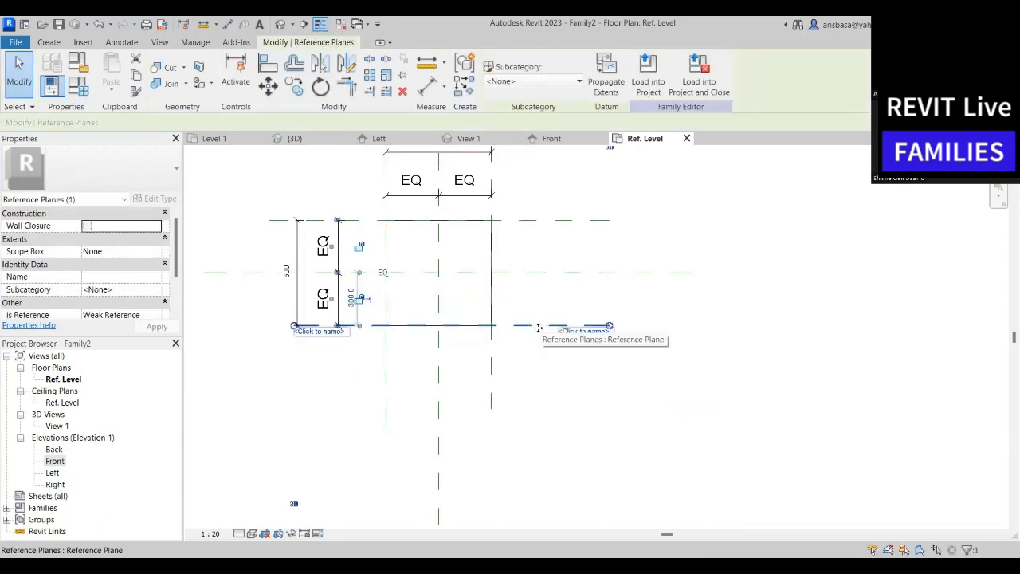
mouse_move(533, 326)
mouse_down()
mouse_move(528, 359)
mouse_move(531, 330)
mouse_up()
click(527, 365)
scroll(526, 342, down, 3)
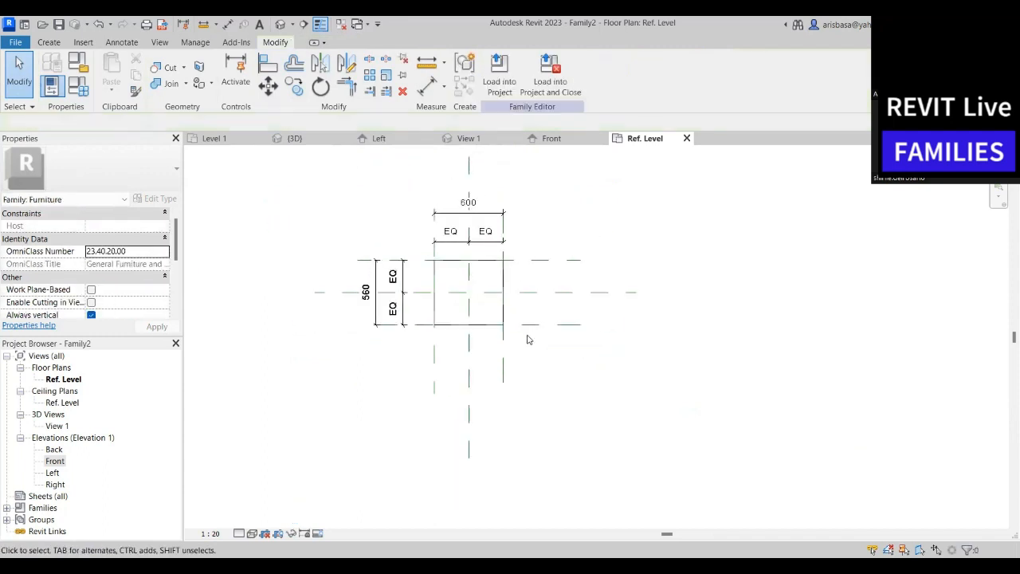
In the front elevation, raise the TOP reference plane to 720 mm above Ref. Level, and undo the move
click(554, 138)
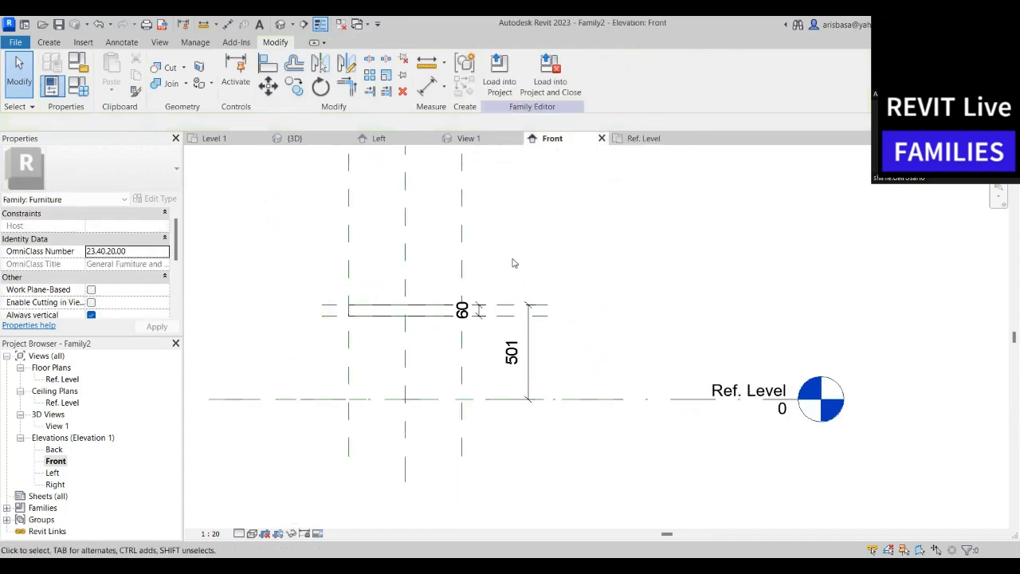
click(328, 309)
scroll(329, 309, down, 1)
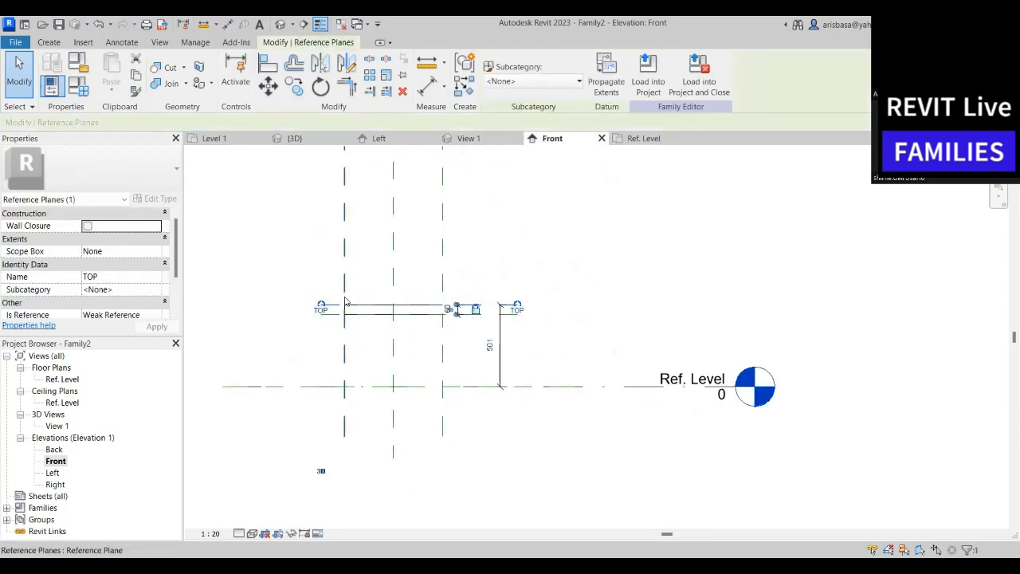
drag(338, 297, 342, 266)
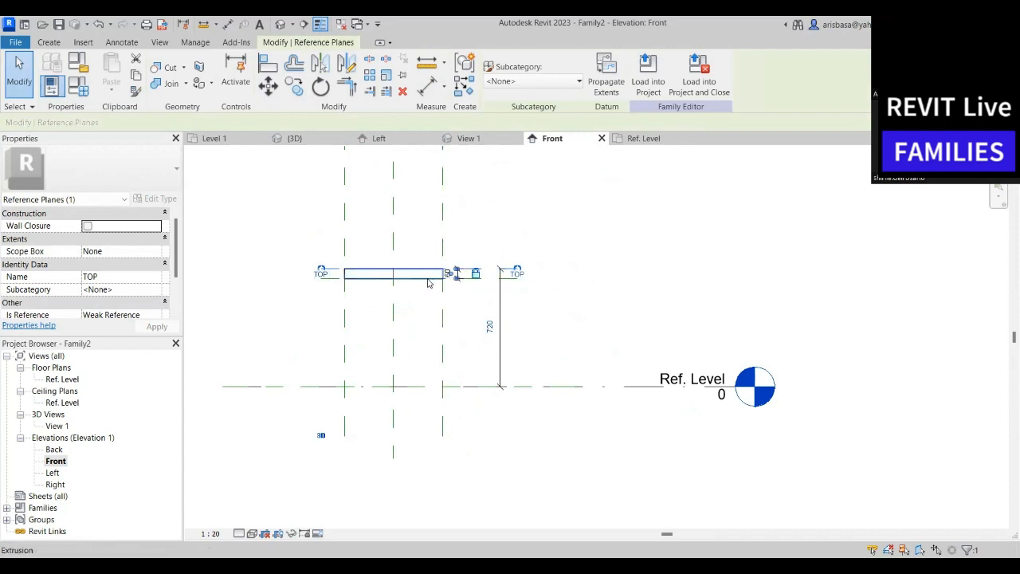
key(ctrl+z)
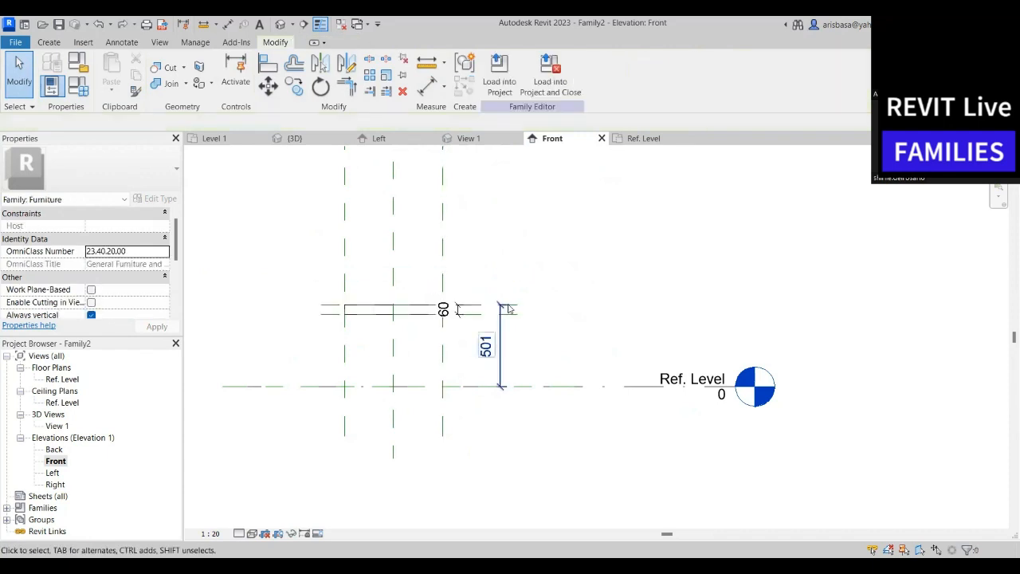
middle_drag(555, 348, 550, 367)
scroll(549, 319, down, 1)
middle_drag(548, 311, 535, 321)
scroll(525, 323, up, 2)
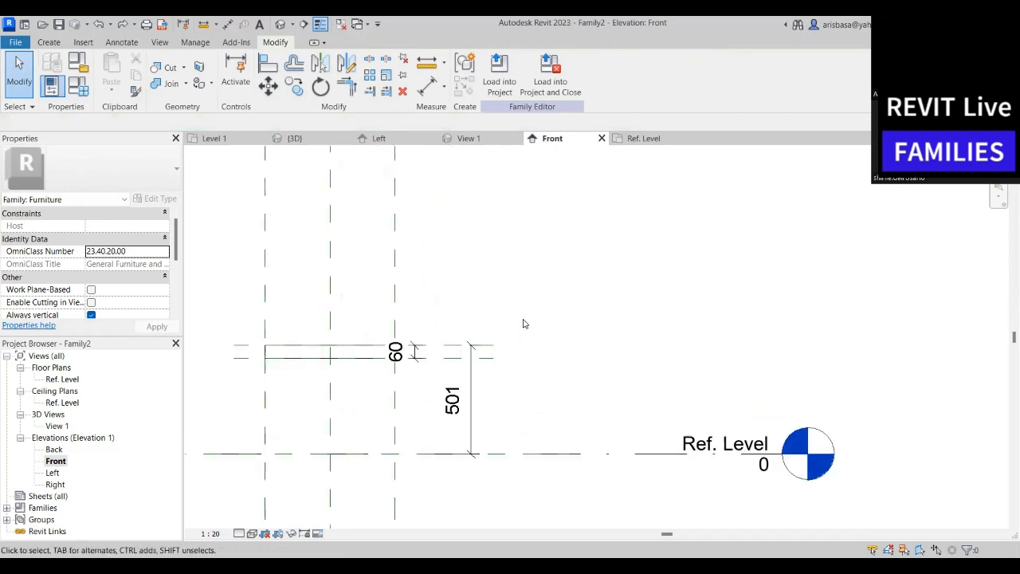
middle_drag(514, 357, 531, 358)
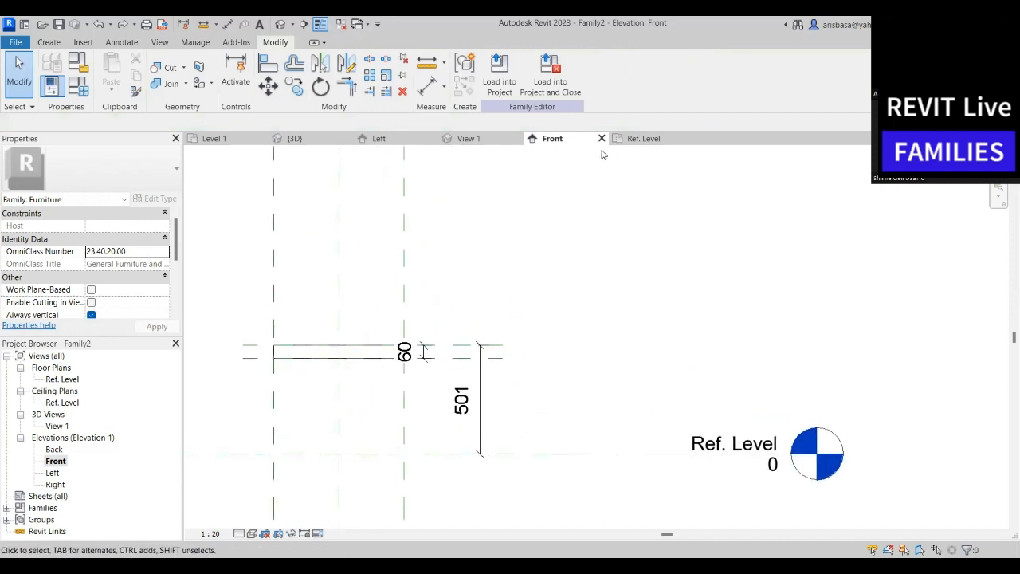
In the Ref. Level floor plan, label the overall horizontal dimension with a new family type parameter named Length
click(640, 139)
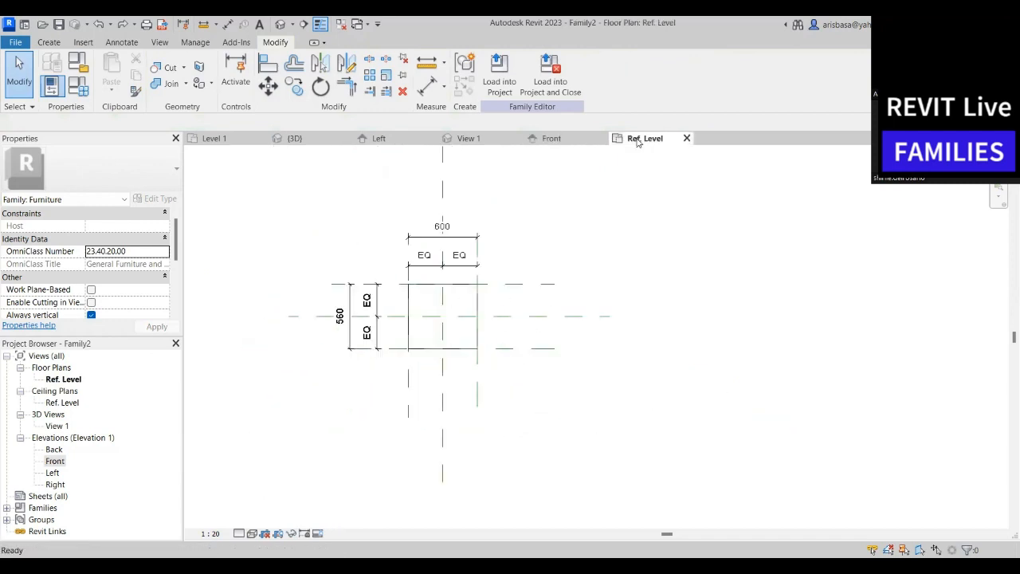
click(453, 237)
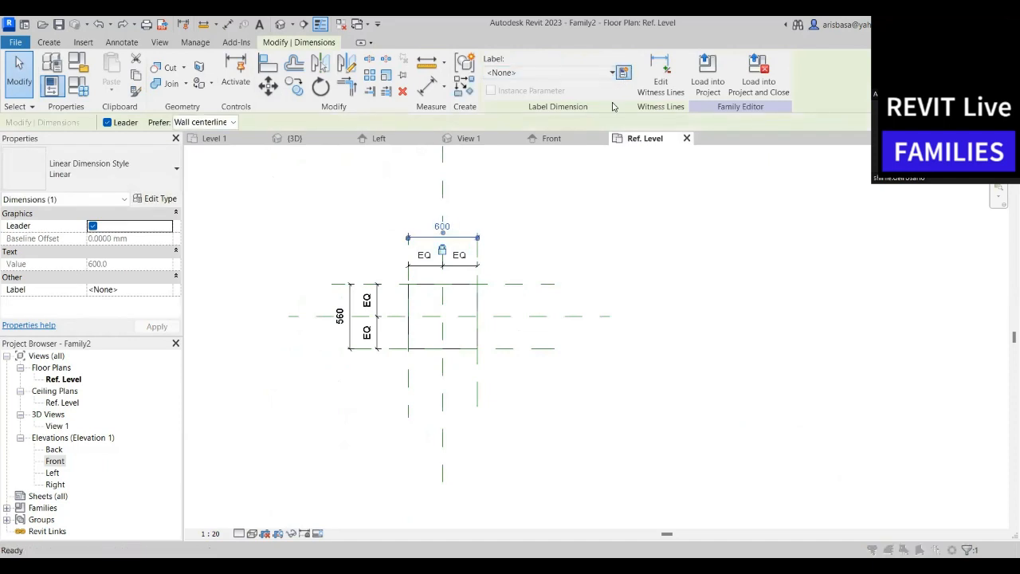
click(624, 71)
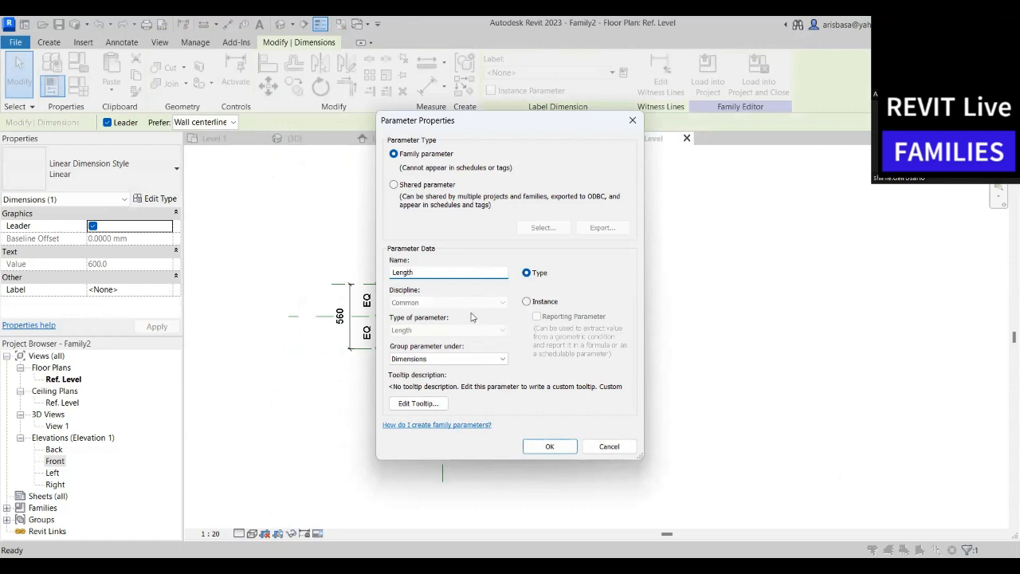
click(548, 445)
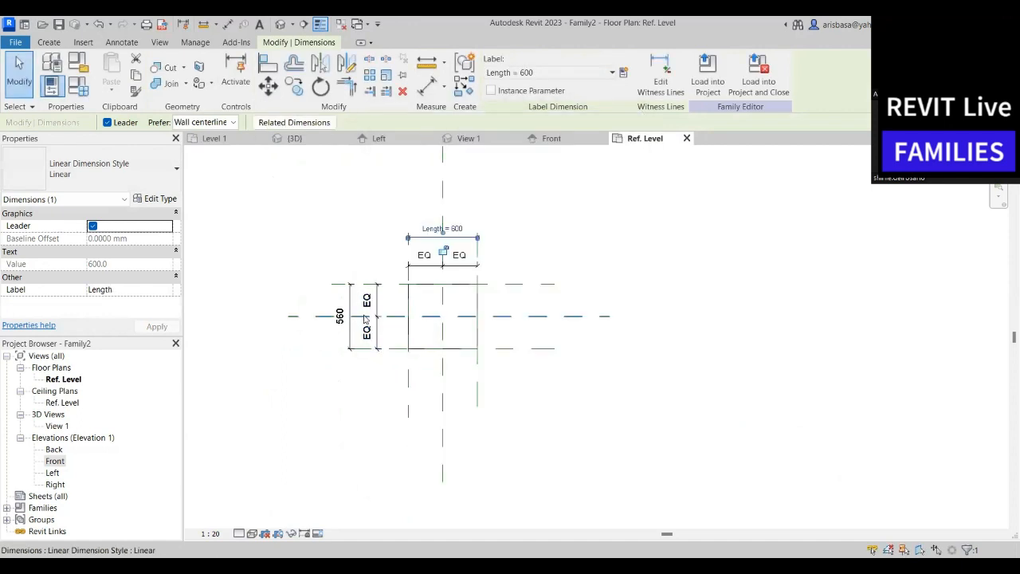
Label the overall vertical dimension in plan with a new family type parameter named Width
click(340, 316)
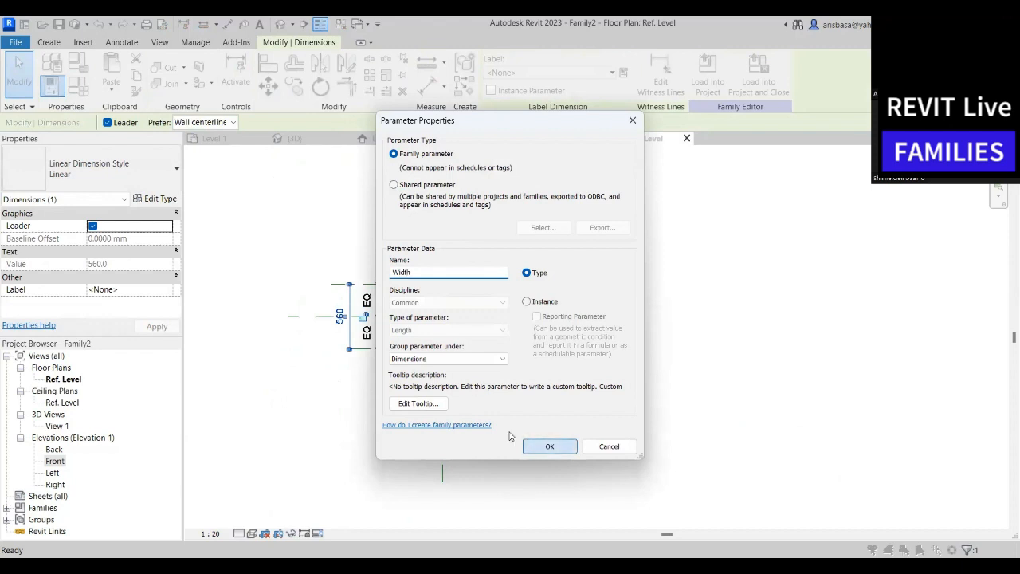
key(Return)
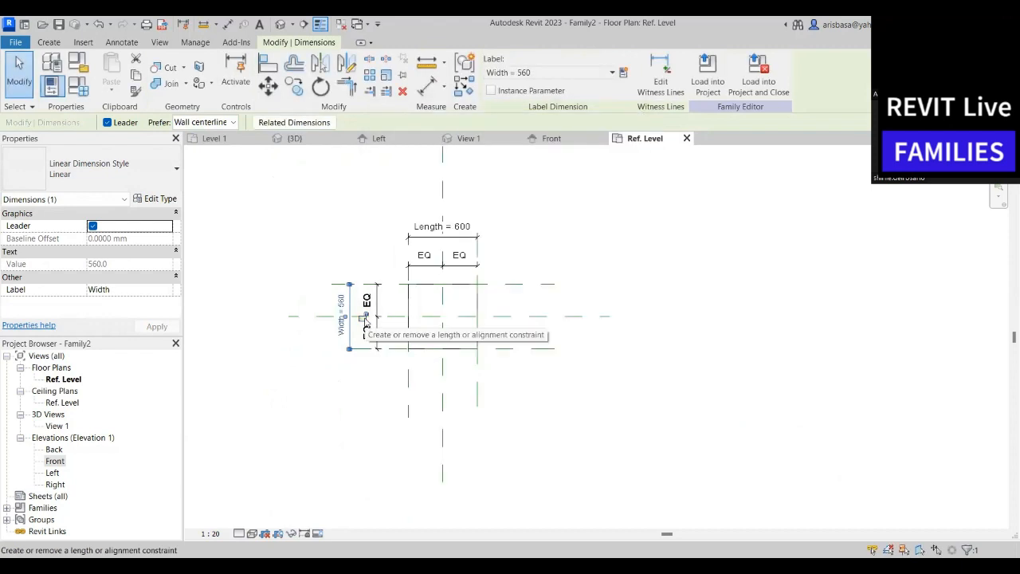
click(441, 239)
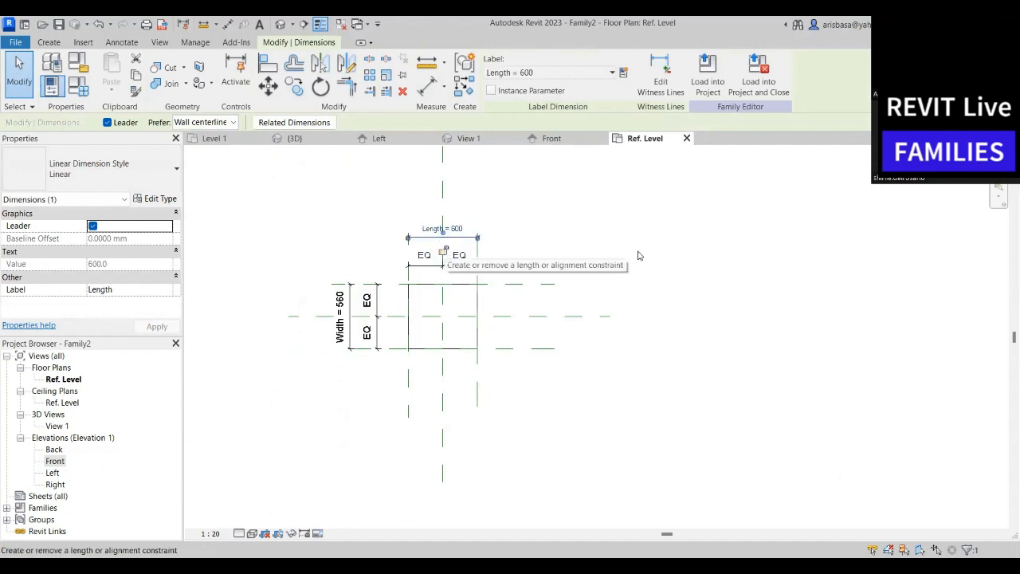
middle_drag(593, 261, 579, 275)
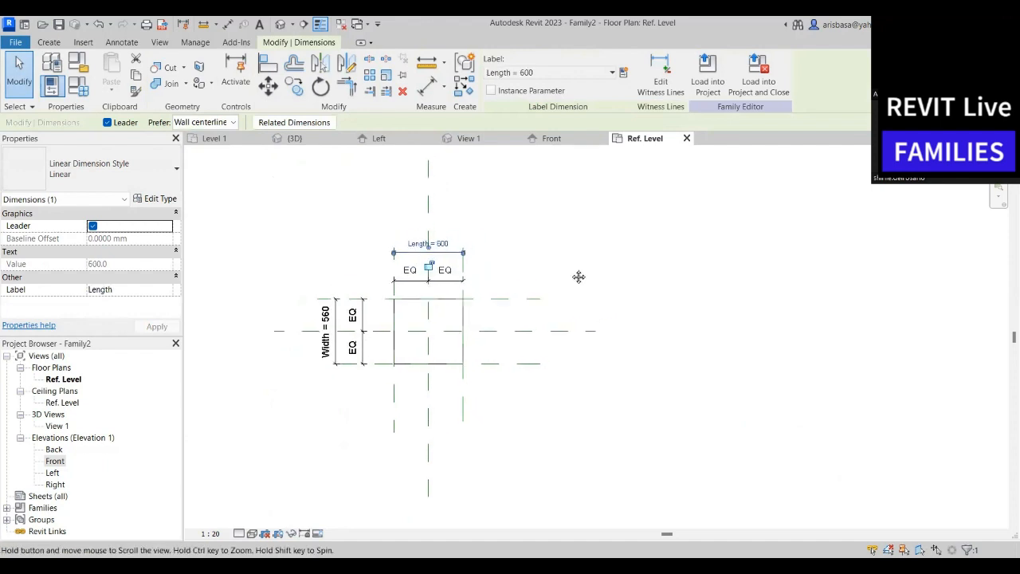
In the front elevation, label the dimension from Ref. Level to the TOP plane with a new type parameter named Height
click(551, 139)
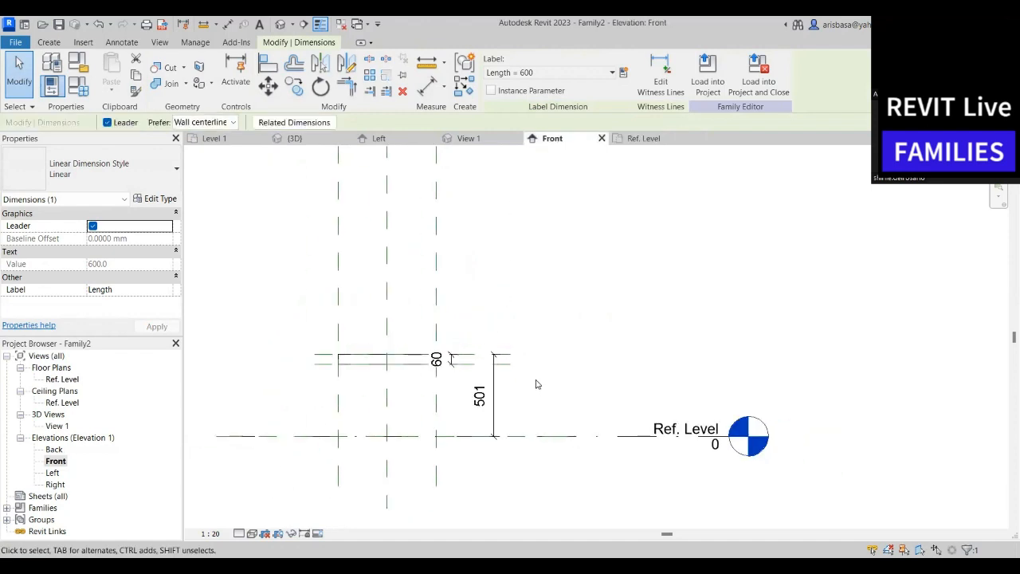
middle_drag(536, 384, 532, 323)
click(488, 335)
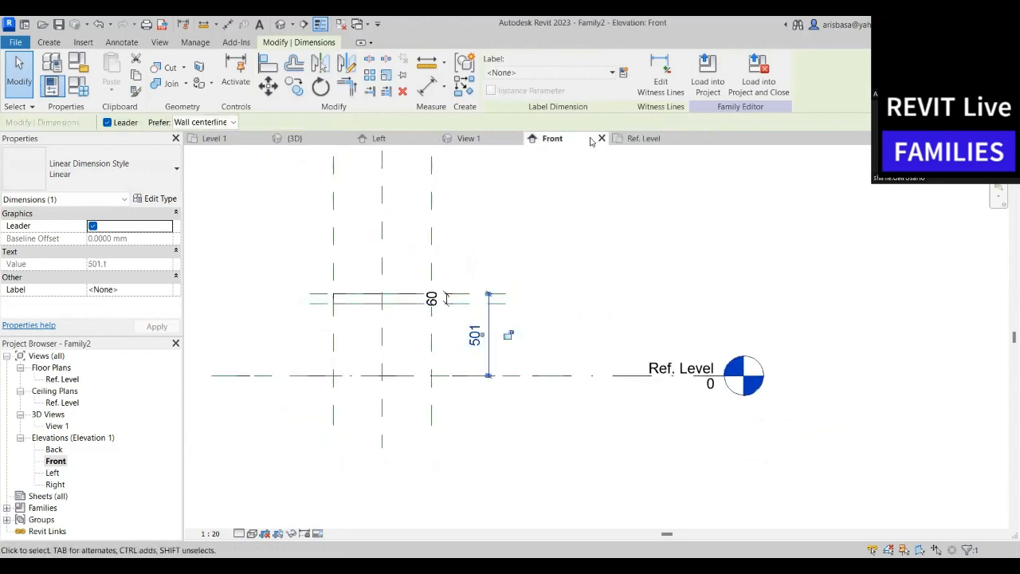
click(623, 73)
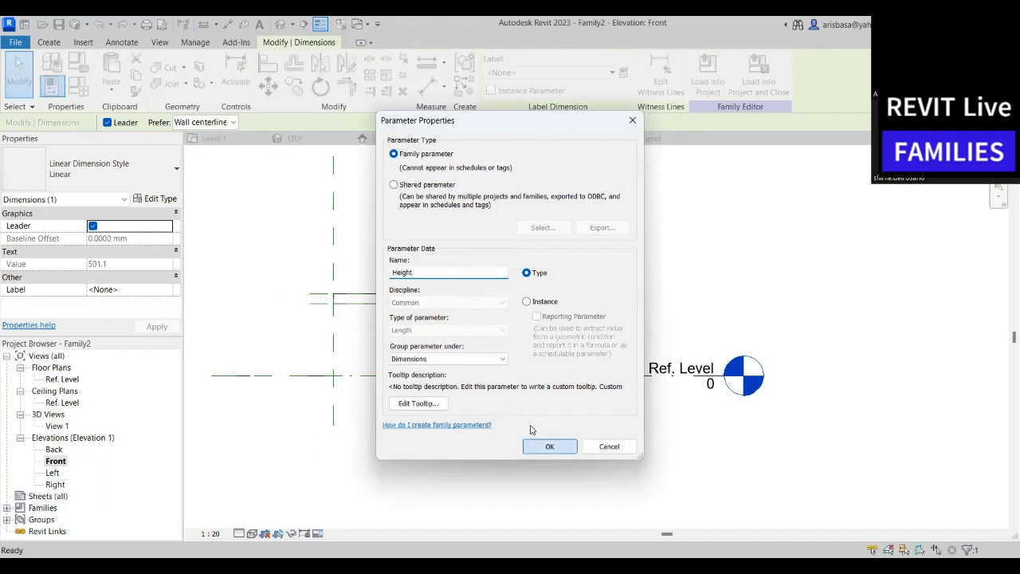
click(544, 447)
scroll(624, 322, down, 2)
middle_drag(624, 324, 649, 283)
click(547, 369)
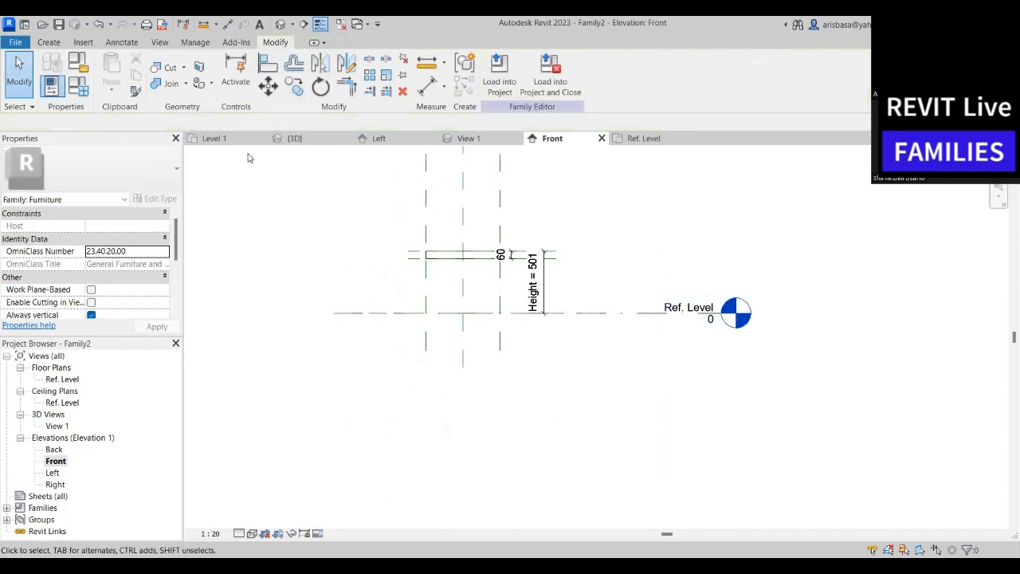
Check the extrusion in the View 1 3D view and return to the Ref. Level floor plan
click(469, 138)
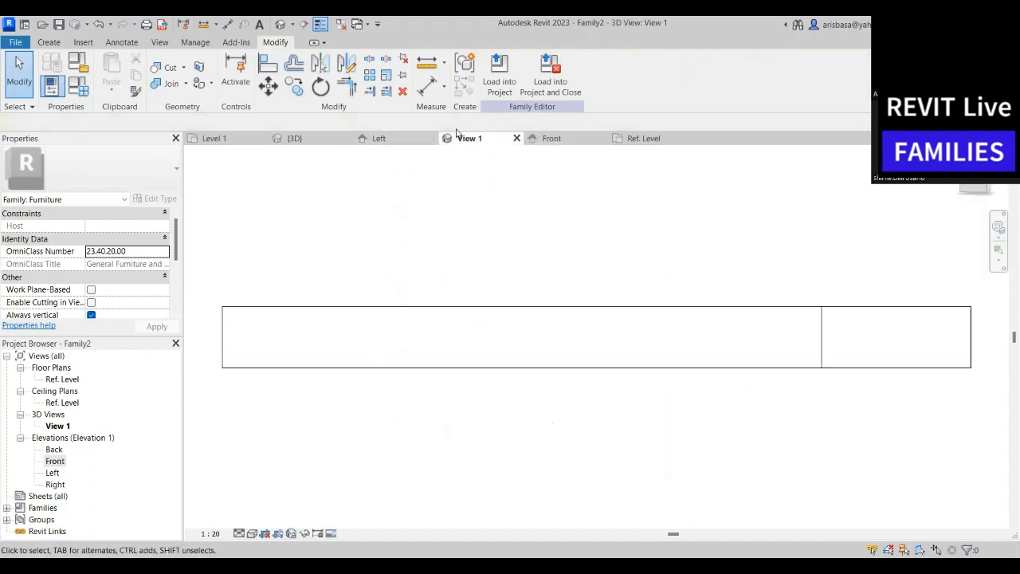
click(644, 138)
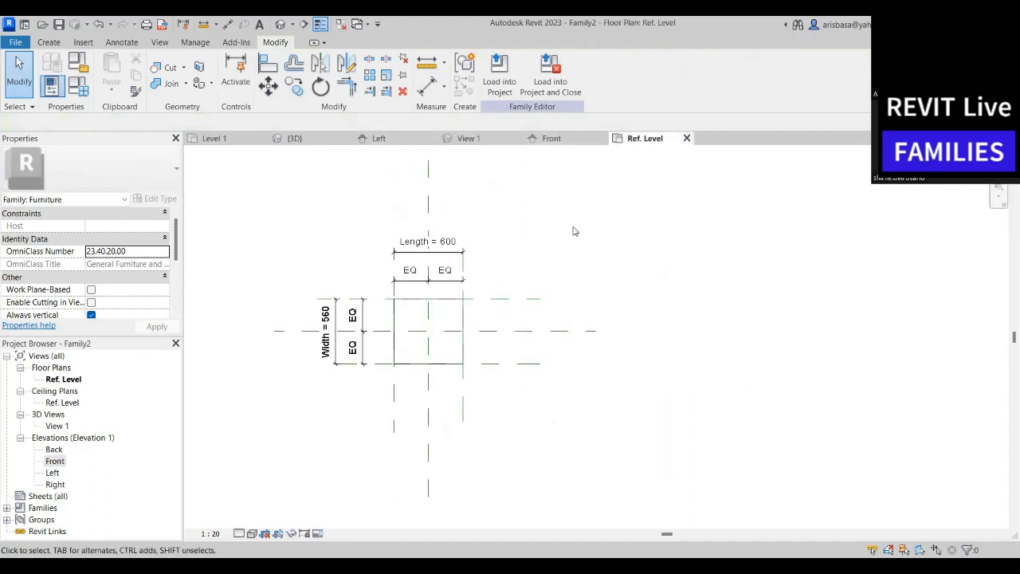
Examine the extrusion's outline against the surrounding reference planes in the Ref. Level floor plan
scroll(408, 371, up, 2)
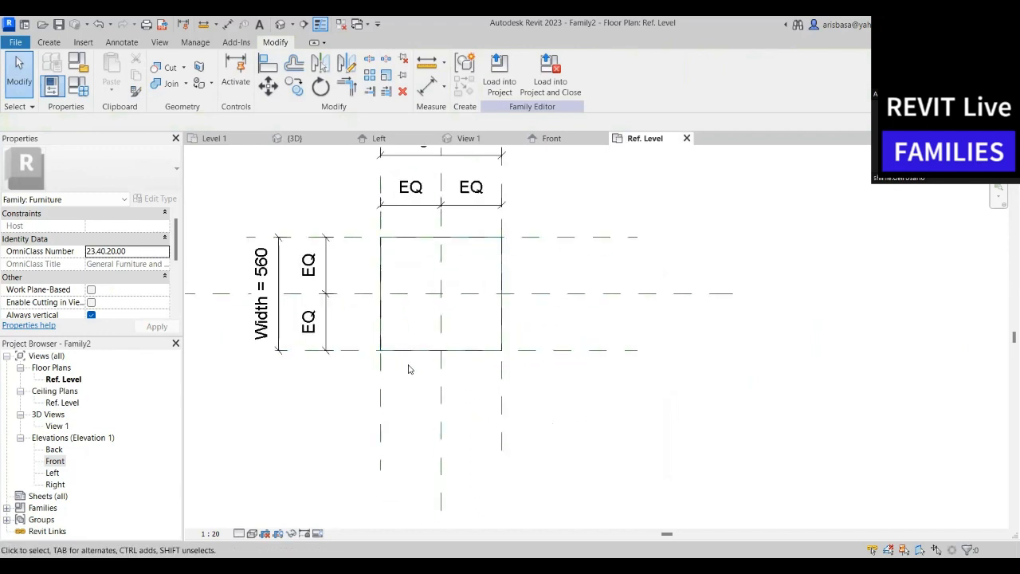
middle_drag(413, 404, 400, 446)
scroll(383, 411, down, 1)
middle_drag(392, 383, 389, 357)
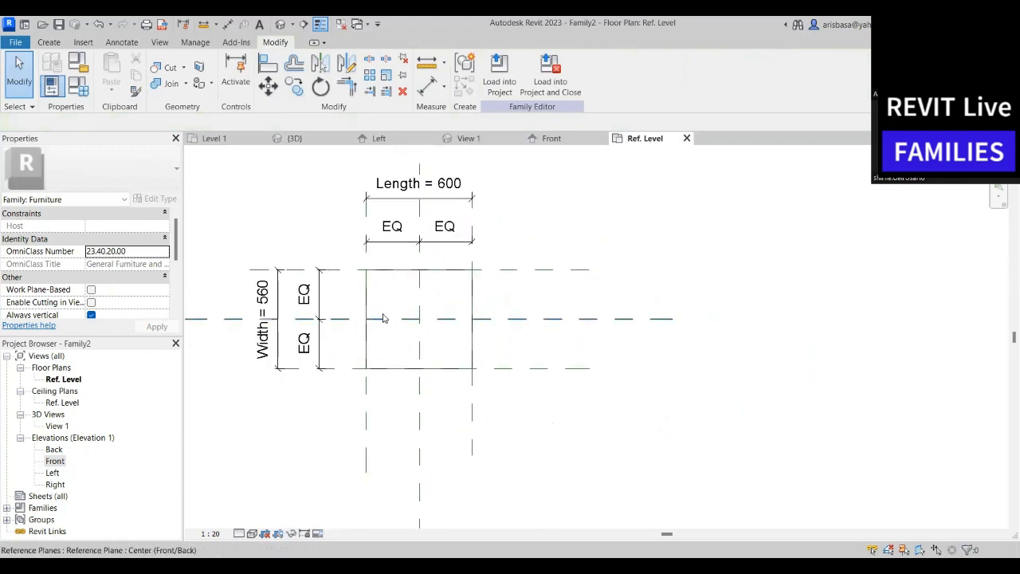
scroll(383, 318, up, 2)
scroll(368, 254, up, 2)
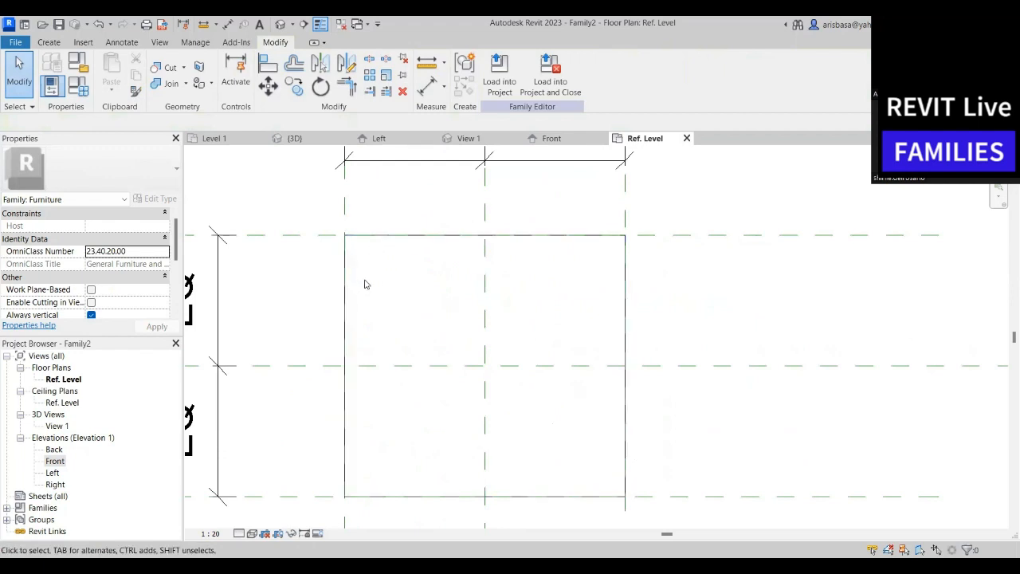
scroll(351, 268, down, 3)
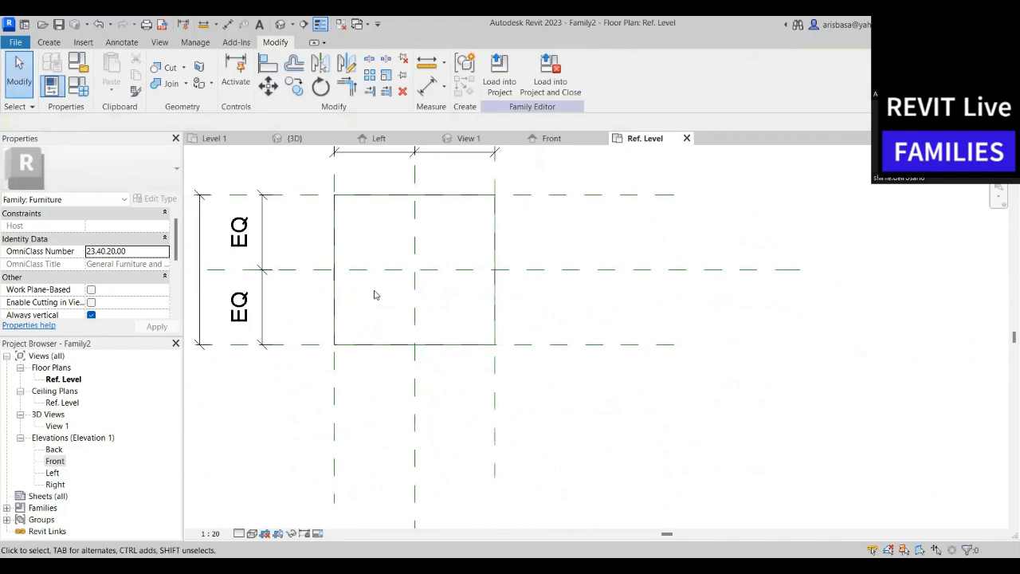
click(335, 251)
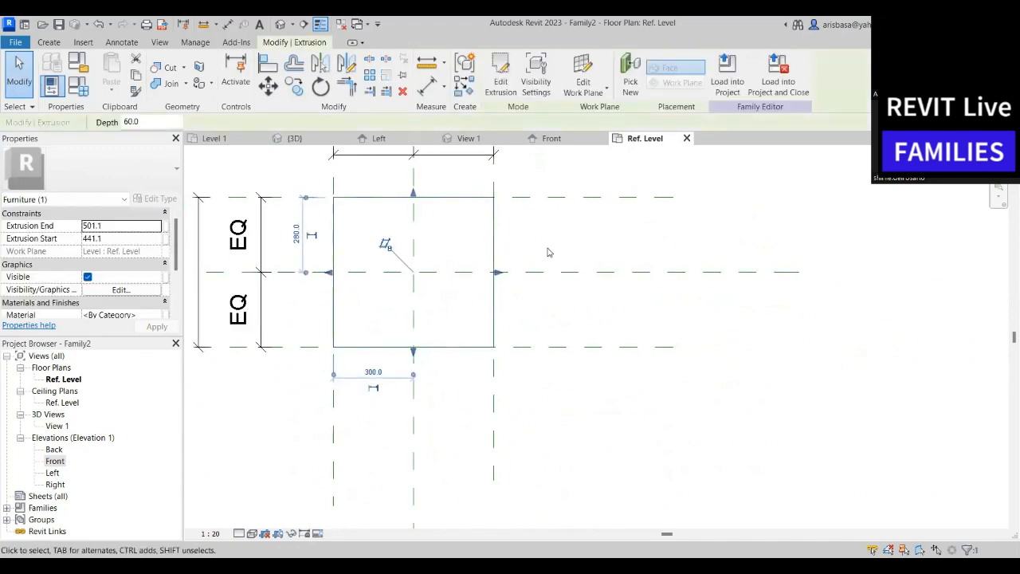
click(514, 255)
middle_drag(359, 302, 369, 348)
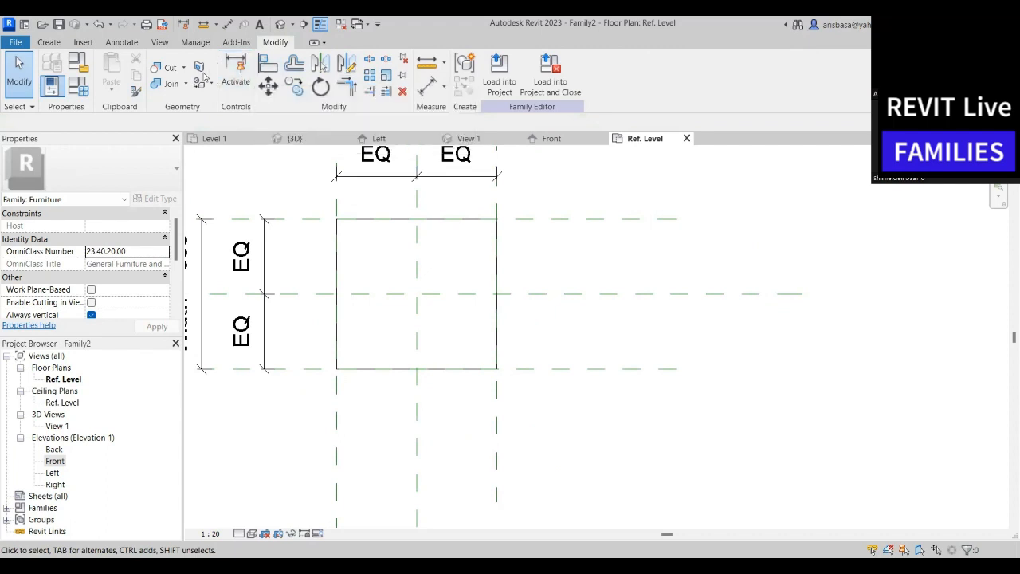
Draw a horizontal reference plane inside the extrusion's upper edge and set its offset from that edge to 50
click(49, 42)
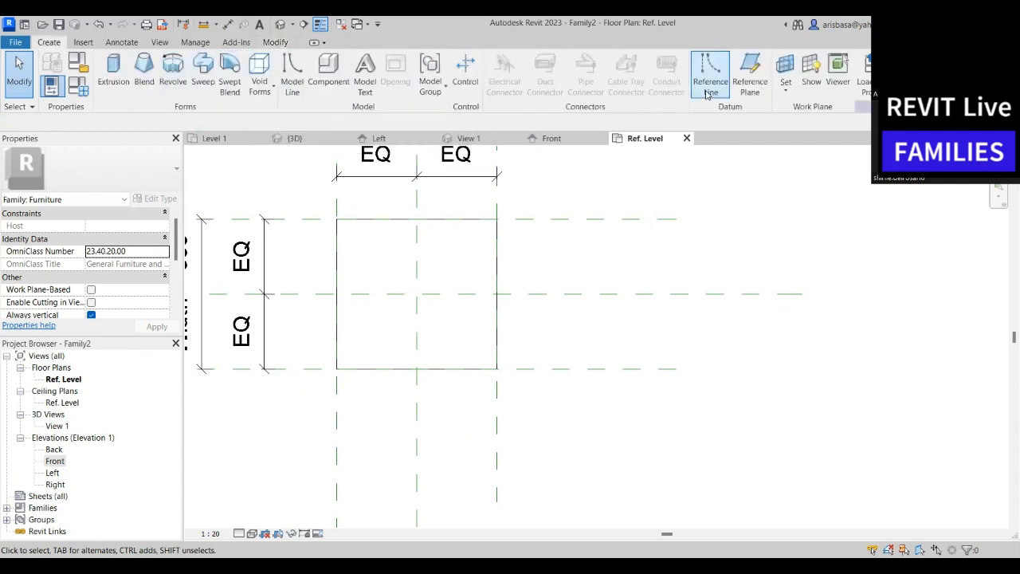
click(308, 236)
click(556, 237)
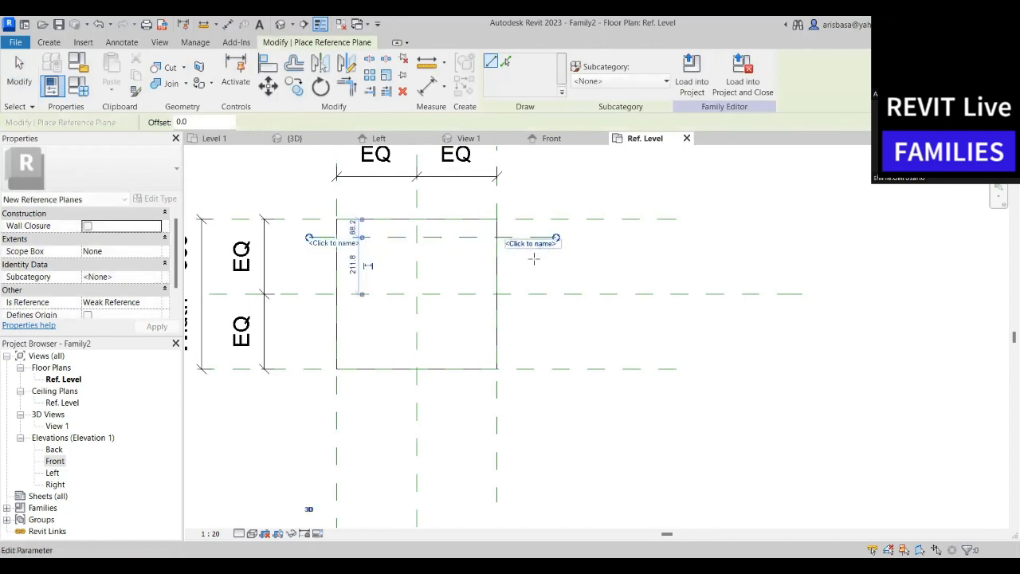
click(350, 232)
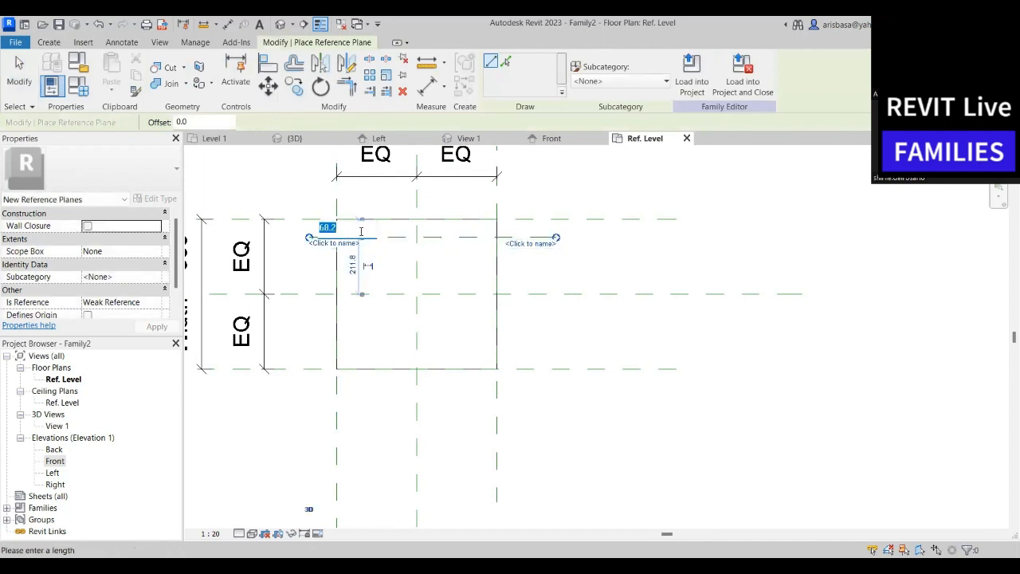
text(50)
key(Return)
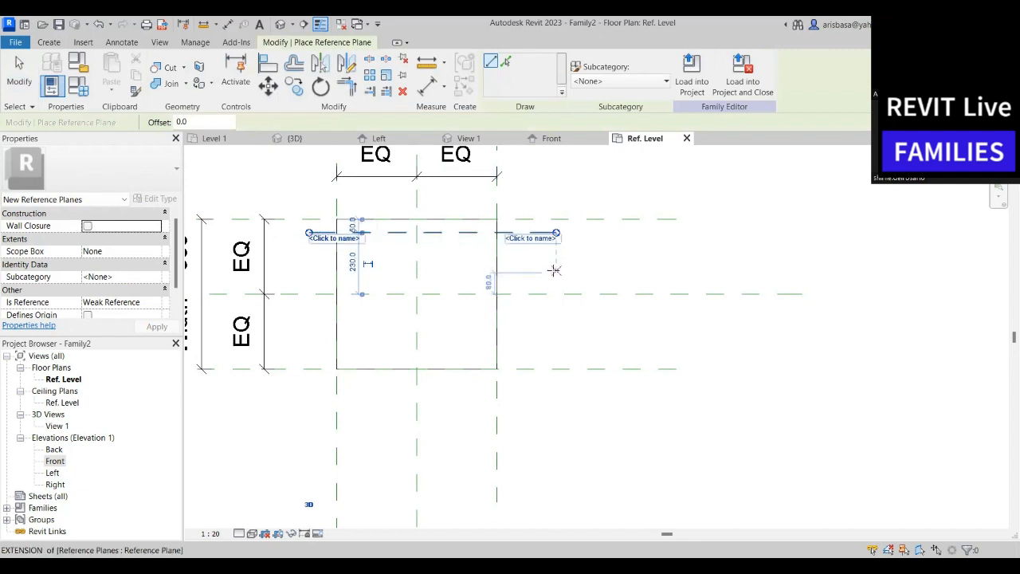
Draw a horizontal reference plane inside the extrusion's lower edge and set its distance from that edge to 50
middle_drag(529, 285, 536, 281)
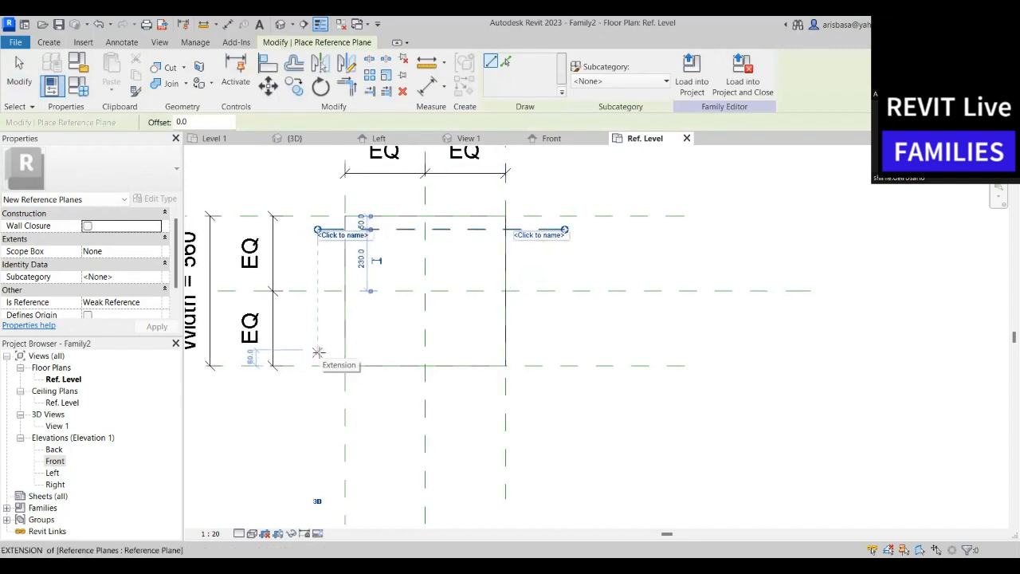
click(318, 351)
click(549, 350)
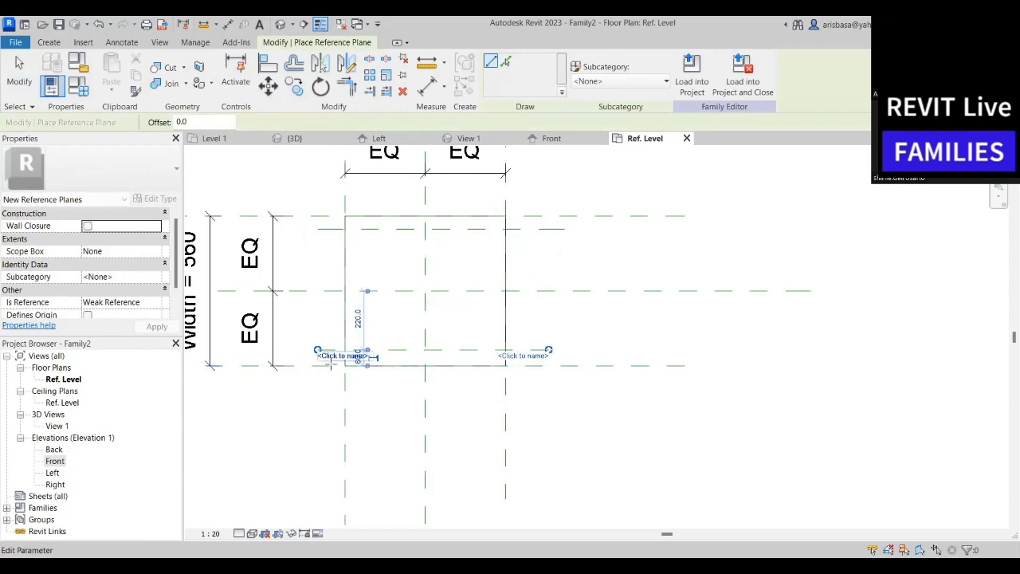
key(Escape)
key(Escape)
scroll(347, 364, up, 2)
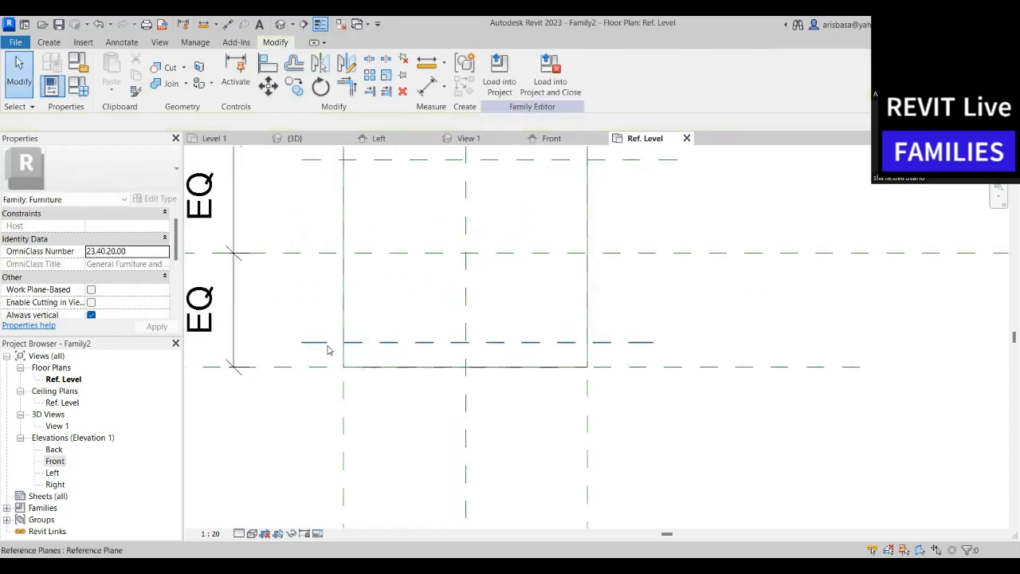
click(331, 349)
click(366, 354)
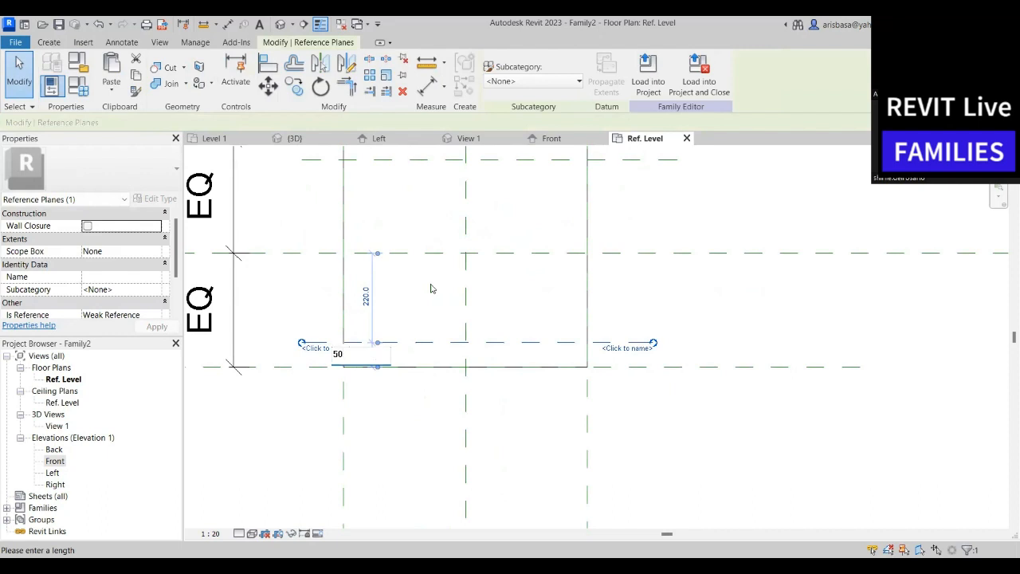
text(50)
key(Return)
scroll(606, 410, down, 2)
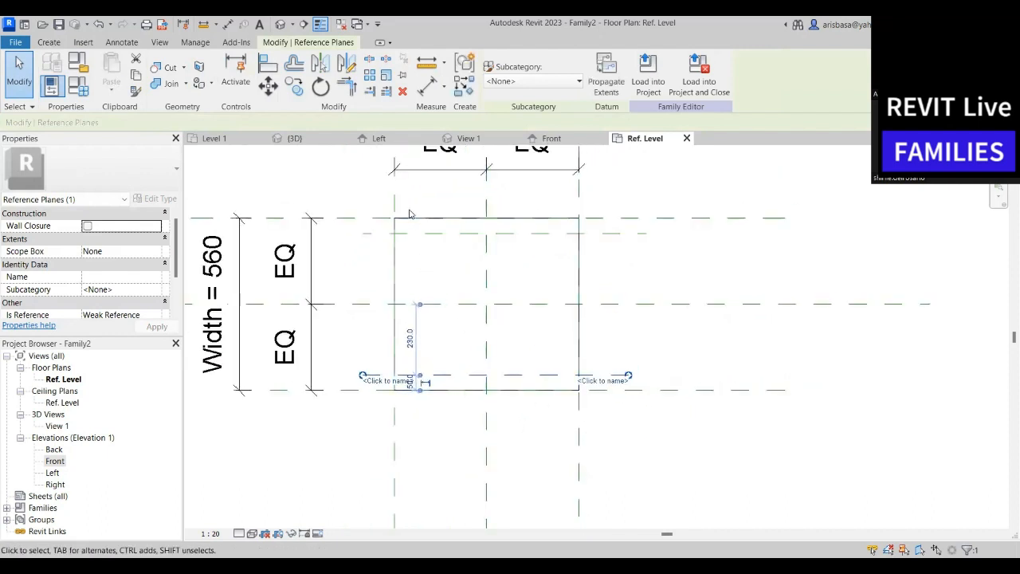
Draw a vertical reference plane inside the extrusion's left edge and set its distance from that edge to 50
click(44, 44)
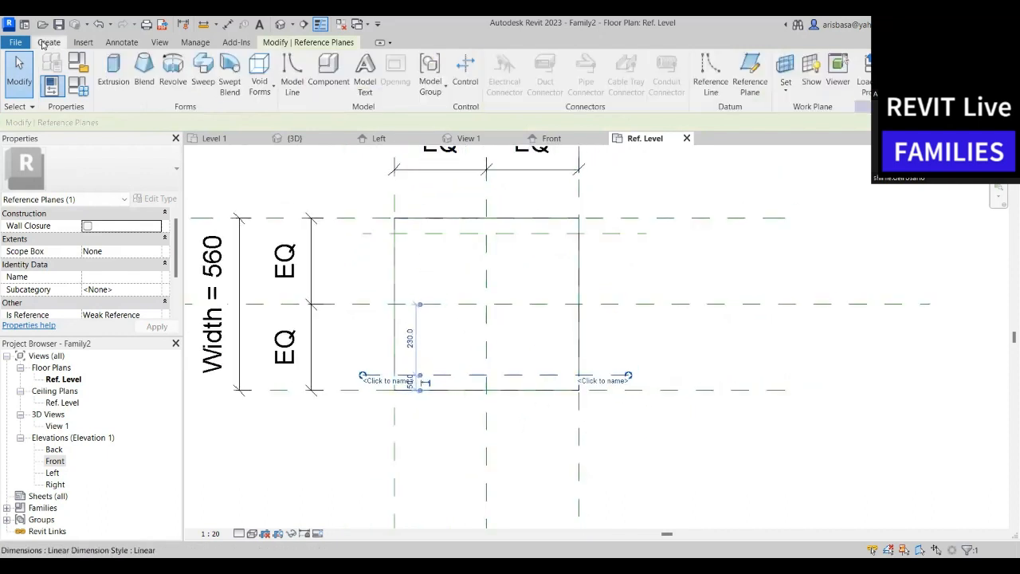
click(749, 75)
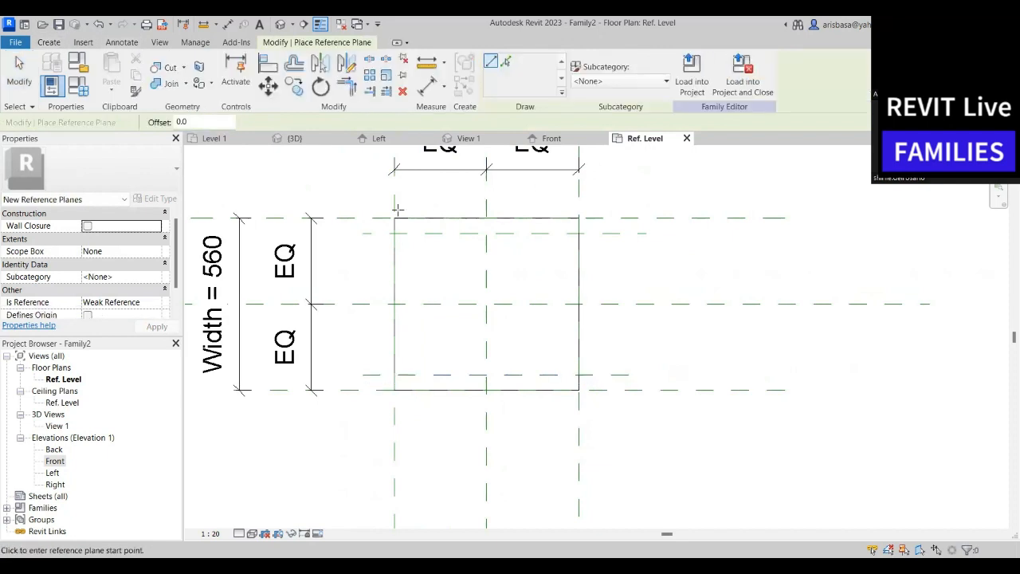
click(411, 205)
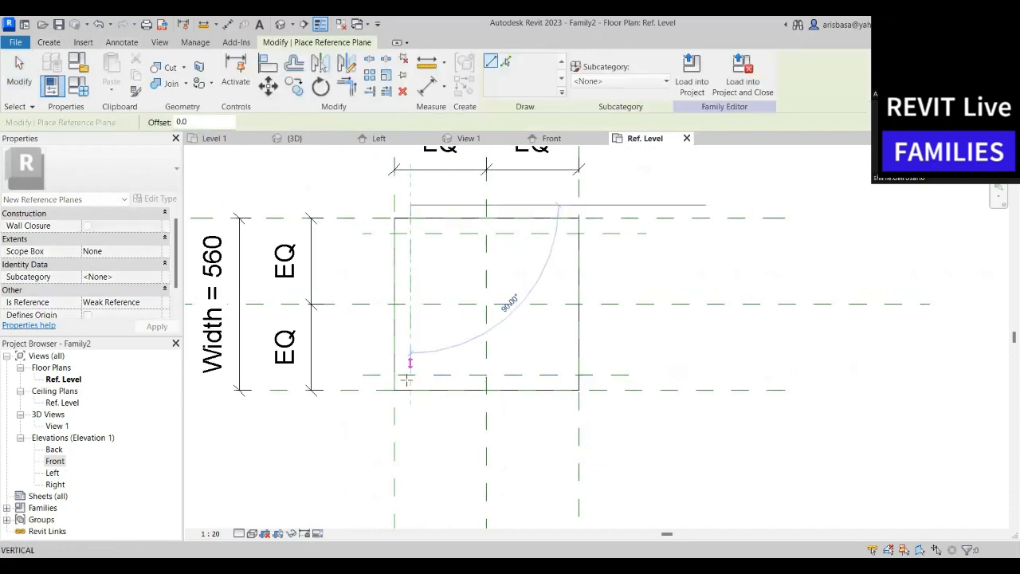
click(410, 424)
scroll(410, 251, up, 3)
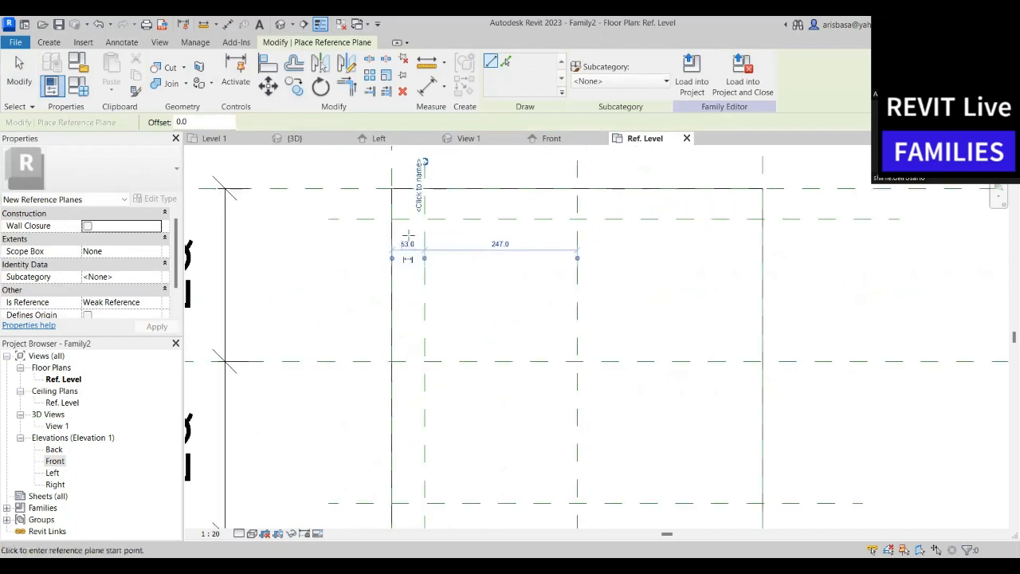
click(410, 242)
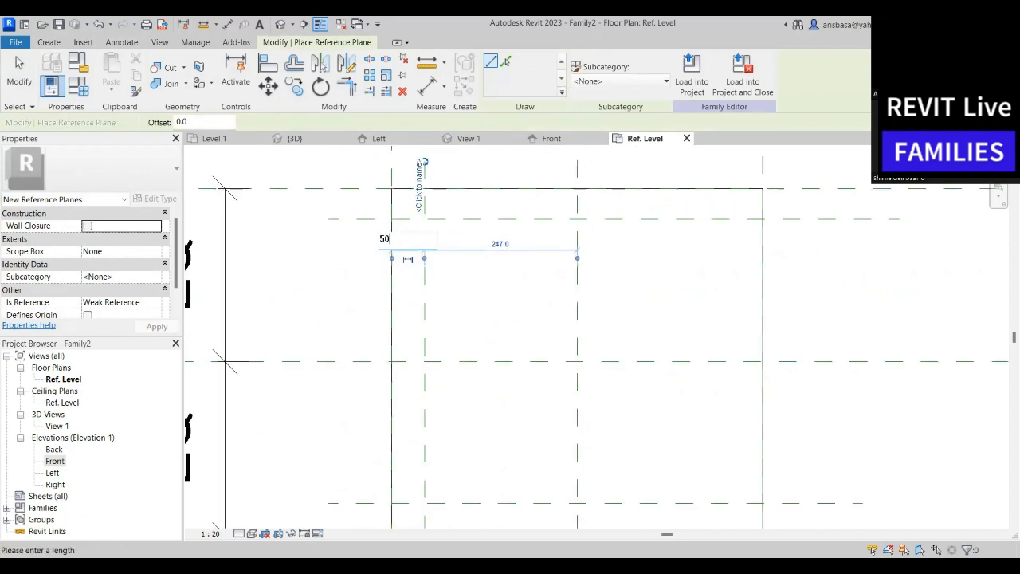
key(Return)
Draw a vertical reference plane inside the extrusion's right edge, set 50 from that edge, and finish placing reference planes
scroll(682, 276, down, 2)
middle_drag(681, 279, 562, 282)
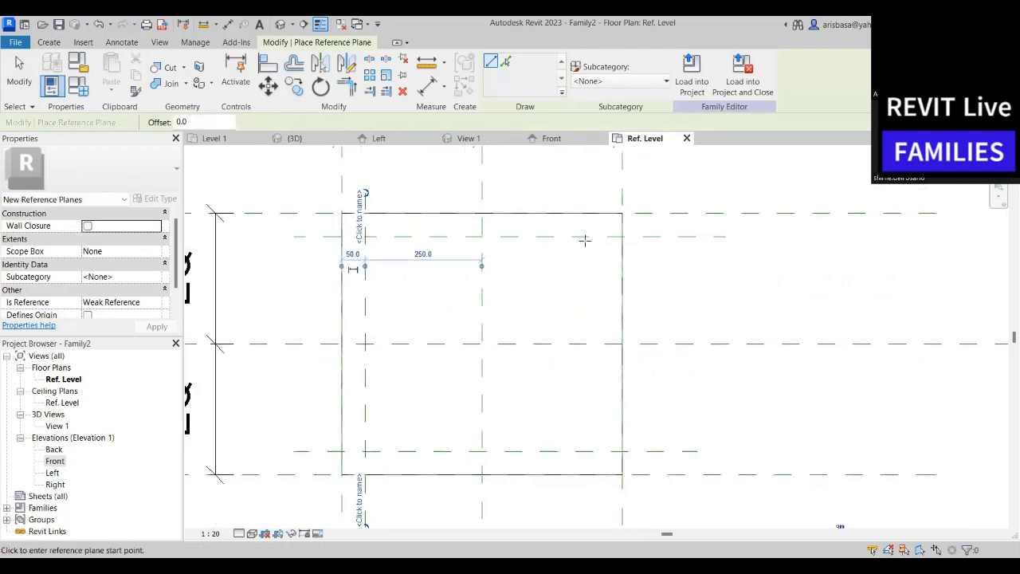
click(595, 194)
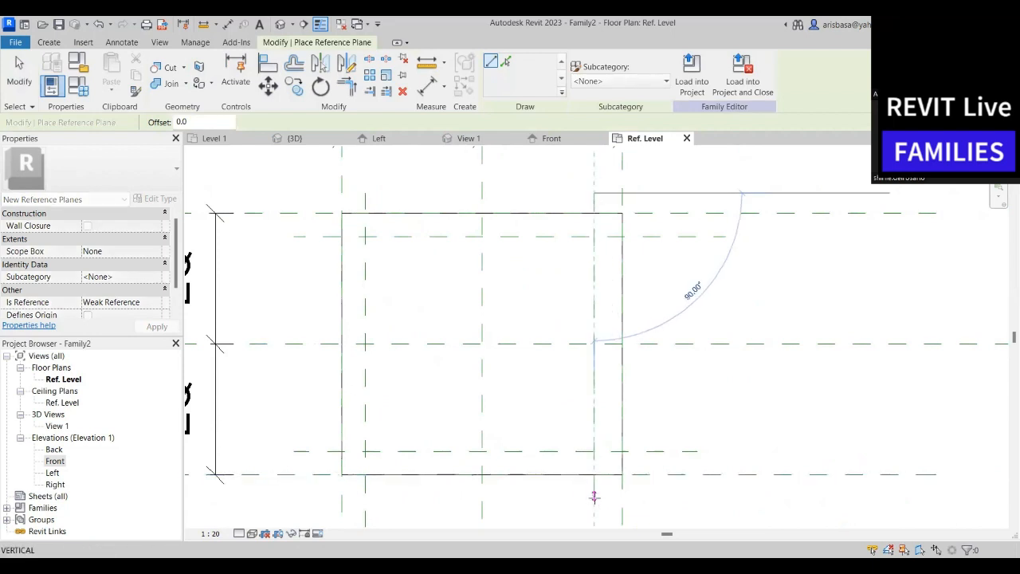
click(594, 497)
click(610, 248)
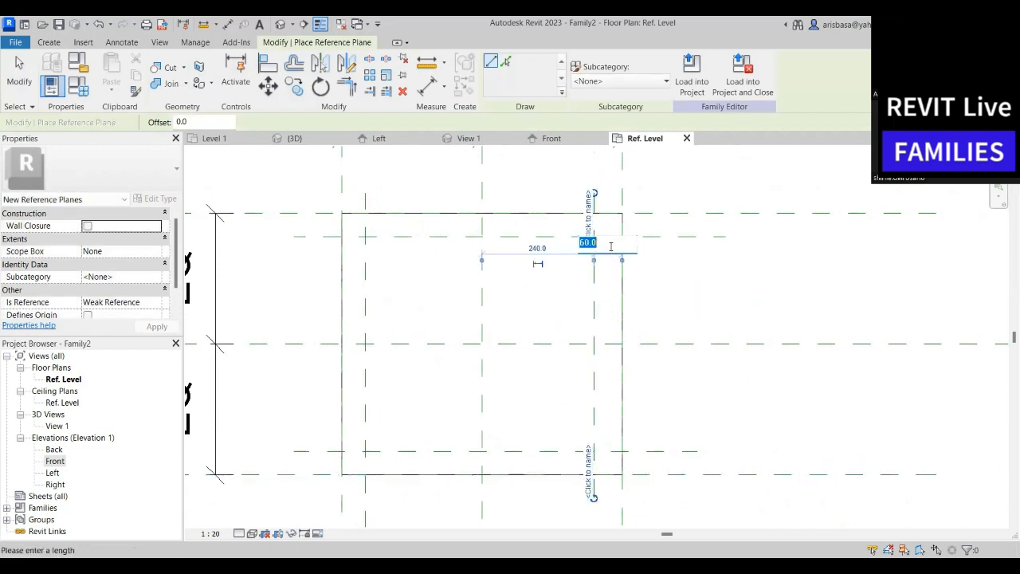
text(50)
key(Return)
scroll(701, 265, down, 2)
middle_drag(701, 265, 675, 278)
key(Escape)
key(Escape)
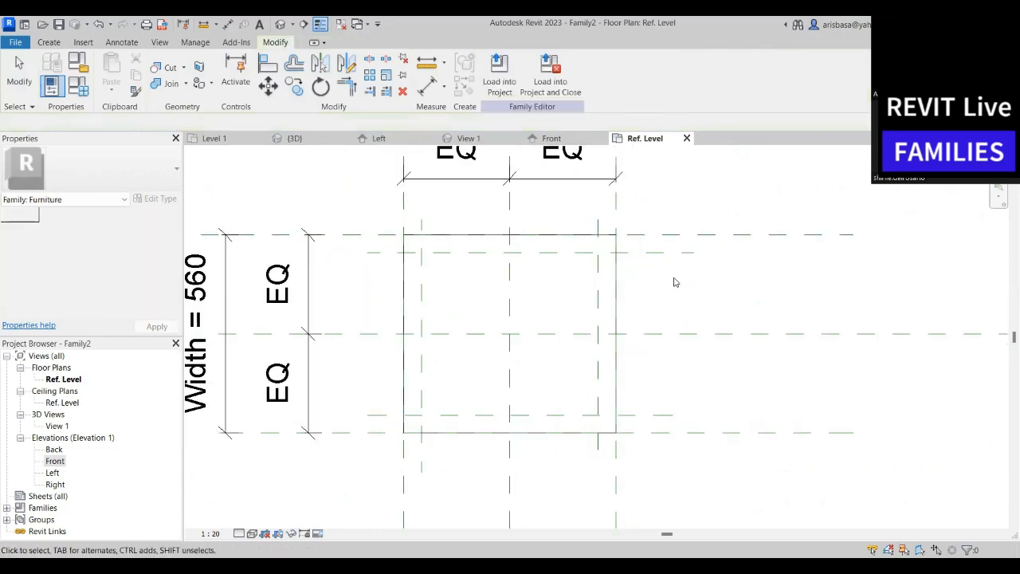
Check the extrusion's thickness and the Height dimension in the front elevation, and return to the Ref. Level plan
scroll(551, 426, up, 5)
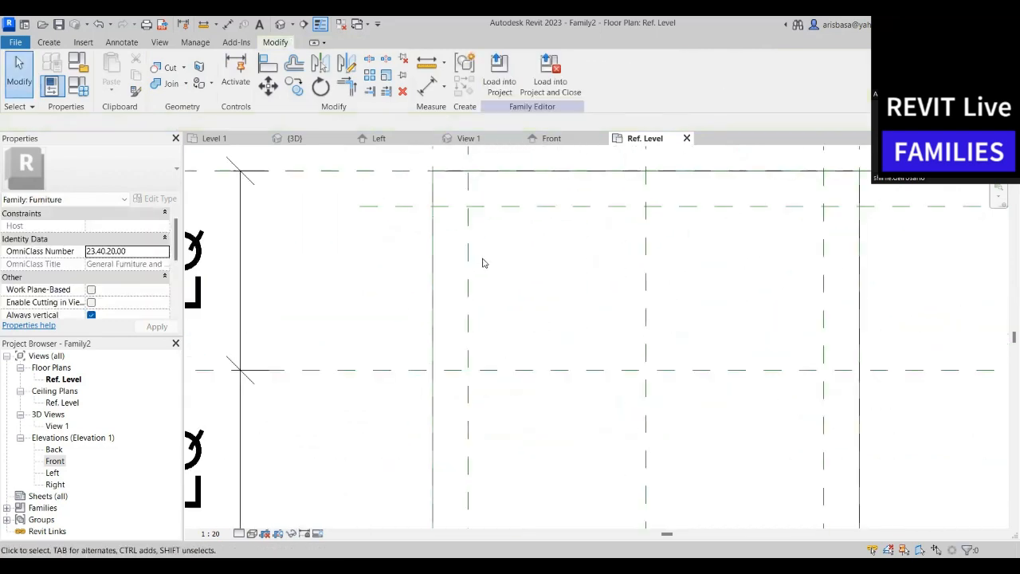
middle_drag(487, 279, 499, 373)
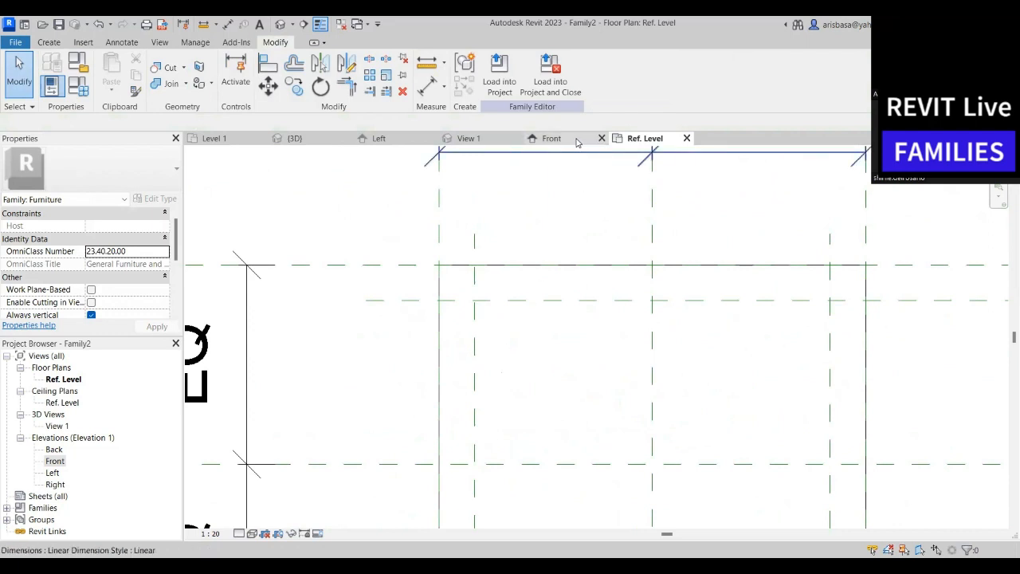
click(577, 142)
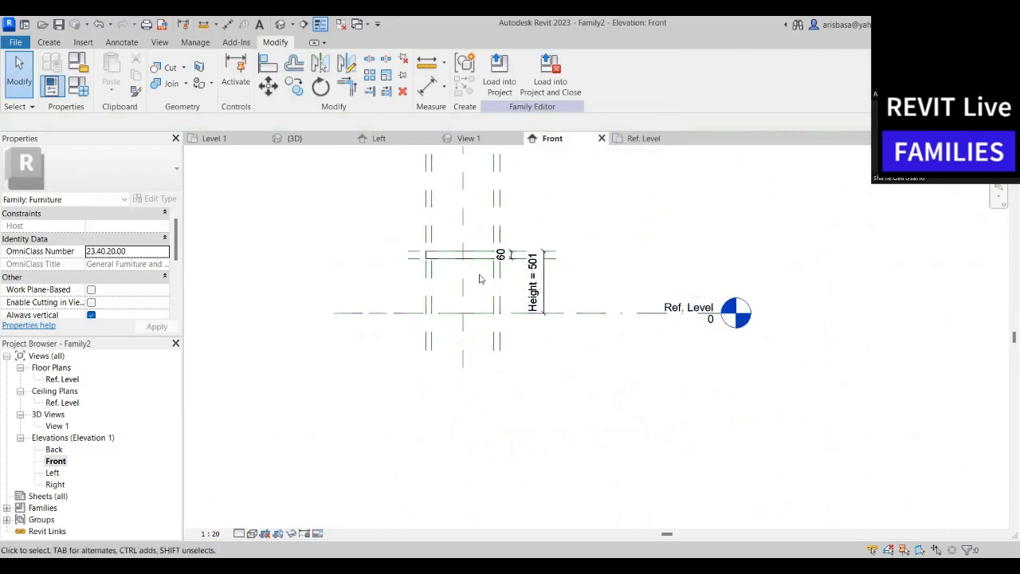
scroll(502, 263, up, 3)
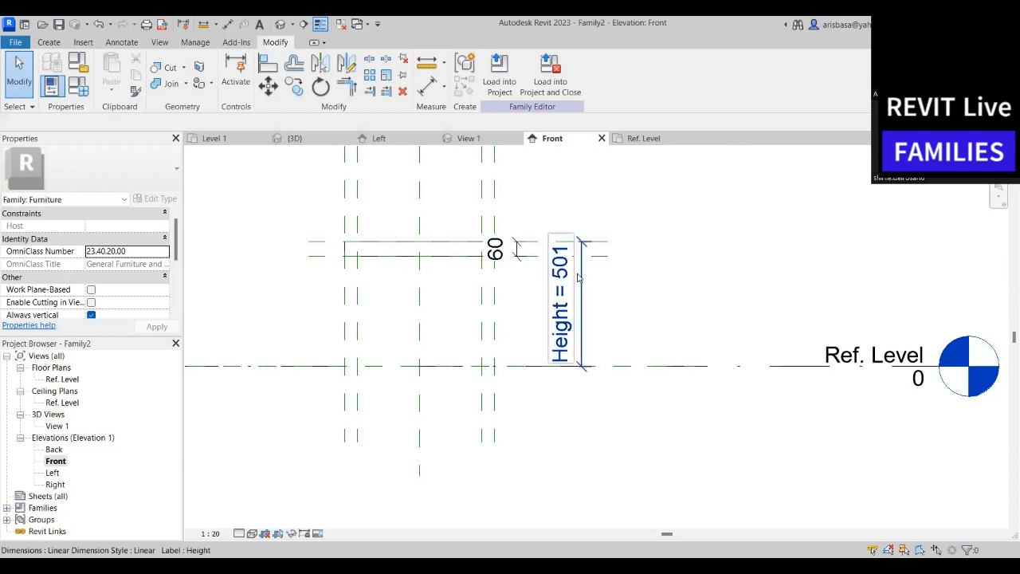
click(644, 139)
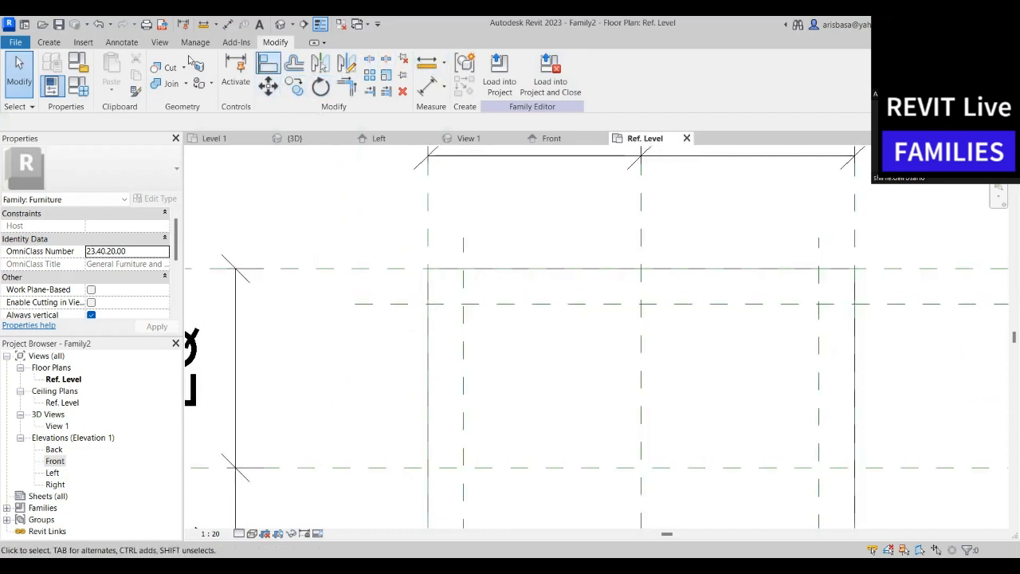
Start an extrusion with a depth of 441 and sketch a rectangle about 35 x 35 inside the upper-left corner reference planes
click(48, 42)
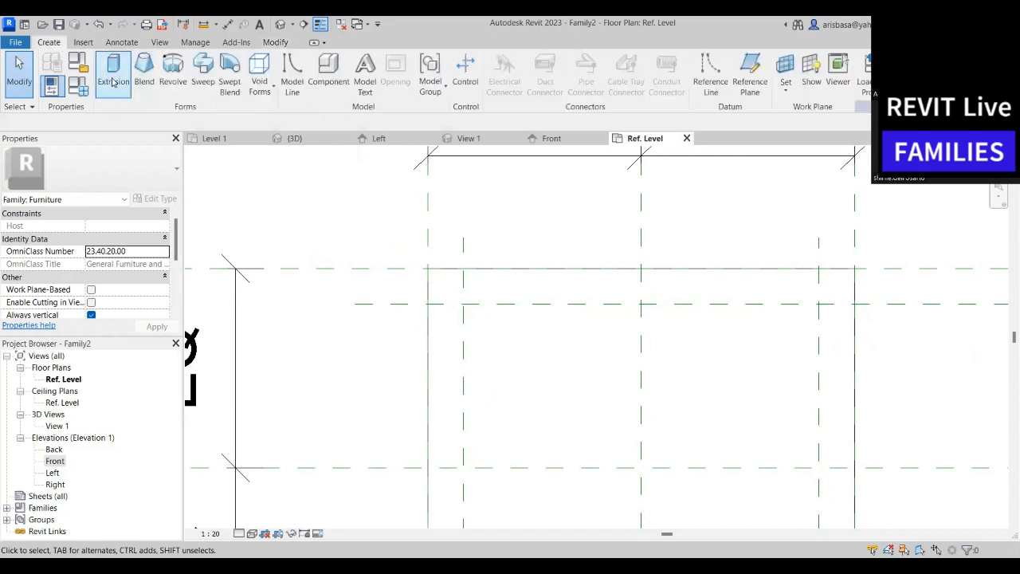
click(113, 82)
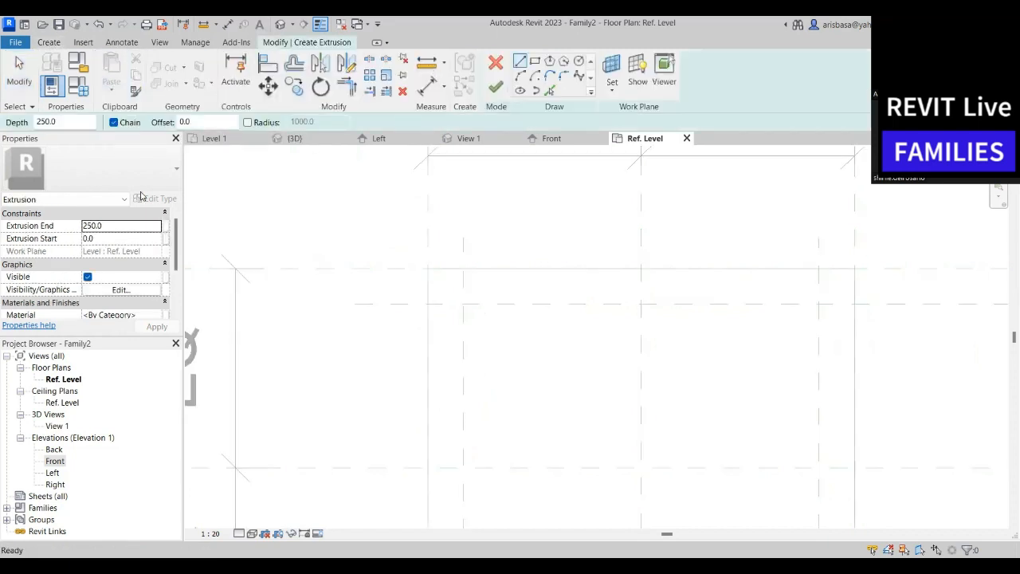
drag(62, 123, 39, 127)
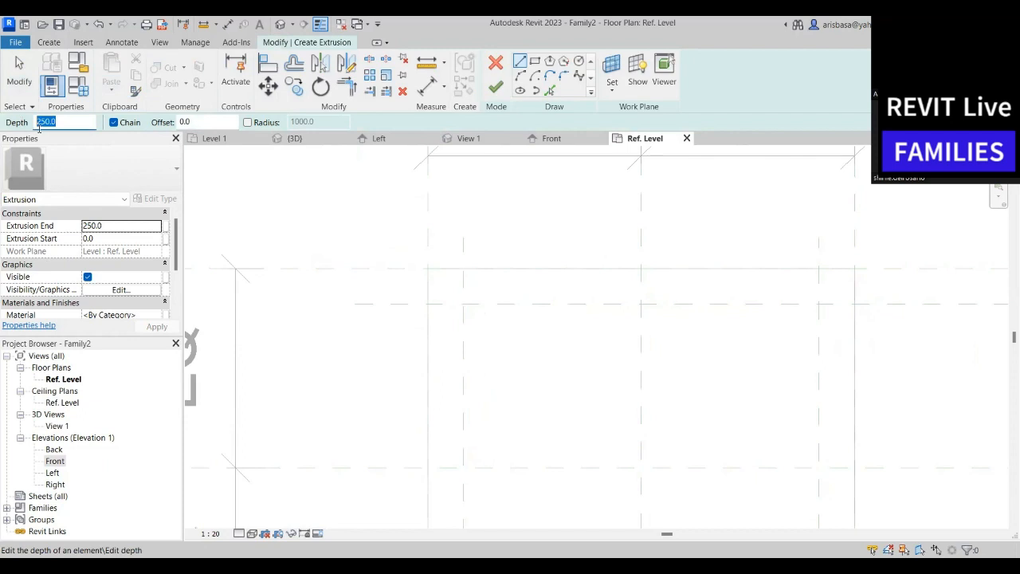
text(441)
key(Return)
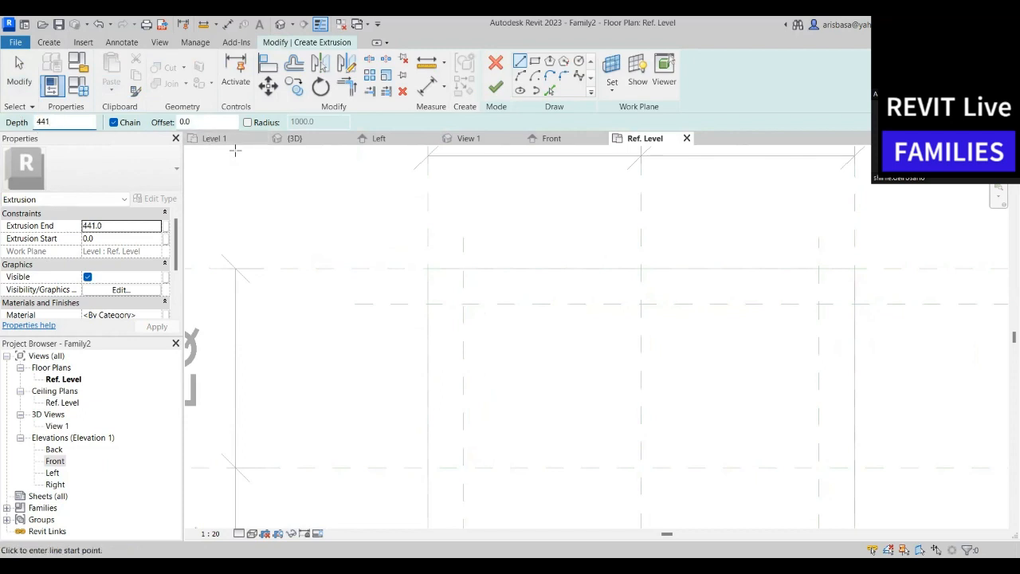
click(535, 63)
scroll(437, 279, up, 3)
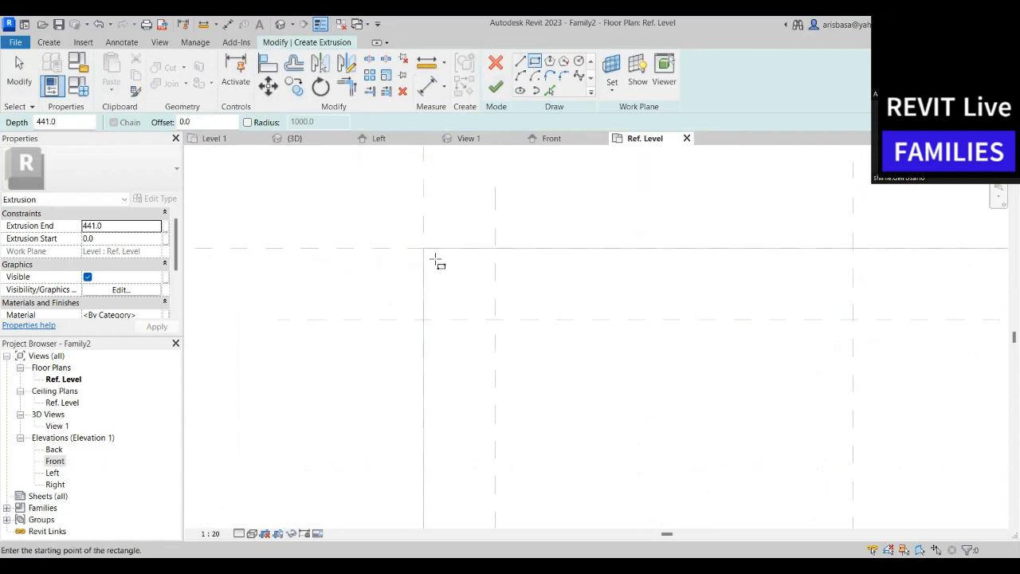
click(434, 258)
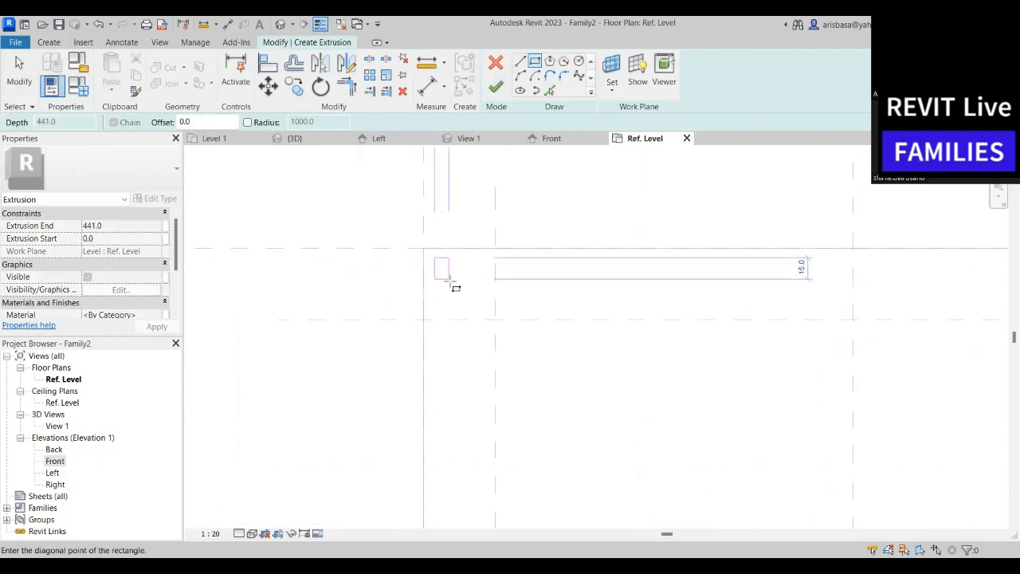
click(485, 311)
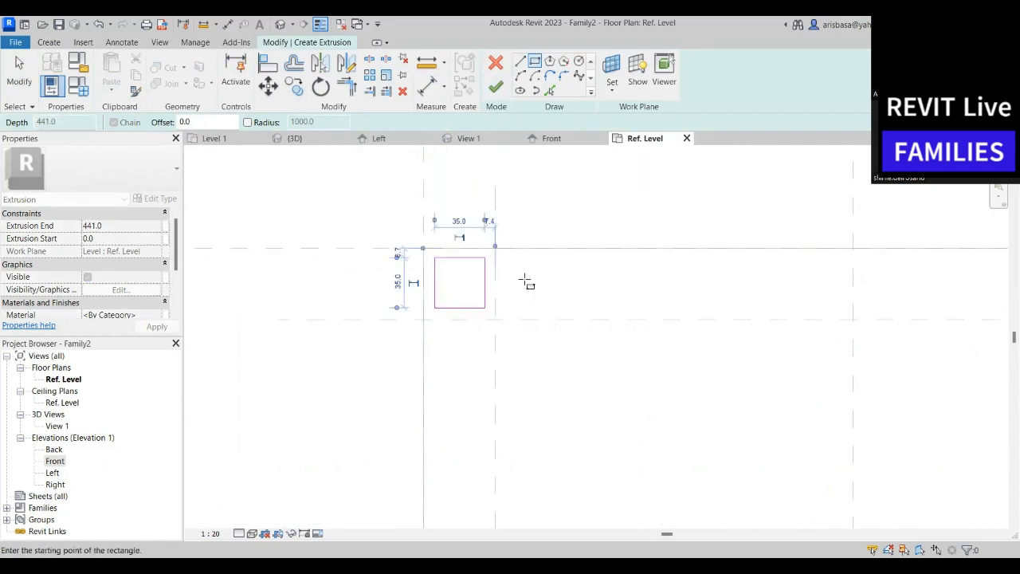
middle_drag(526, 282, 533, 307)
key(Escape)
Align the corner rectangle's upper and left edges to the upper and left outer reference planes and lock both alignments
scroll(444, 282, up, 3)
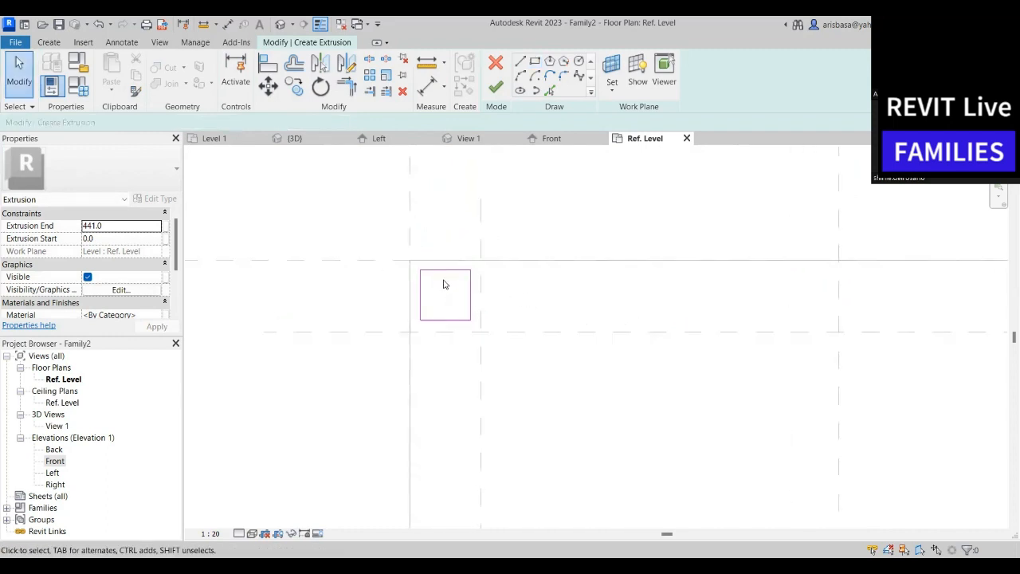
middle_drag(425, 296, 394, 282)
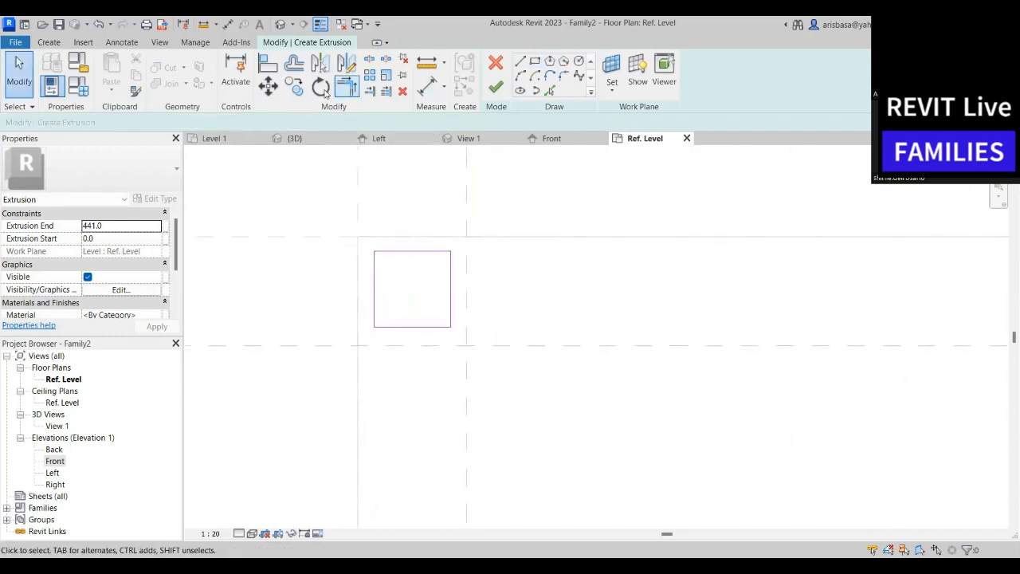
click(267, 67)
click(404, 238)
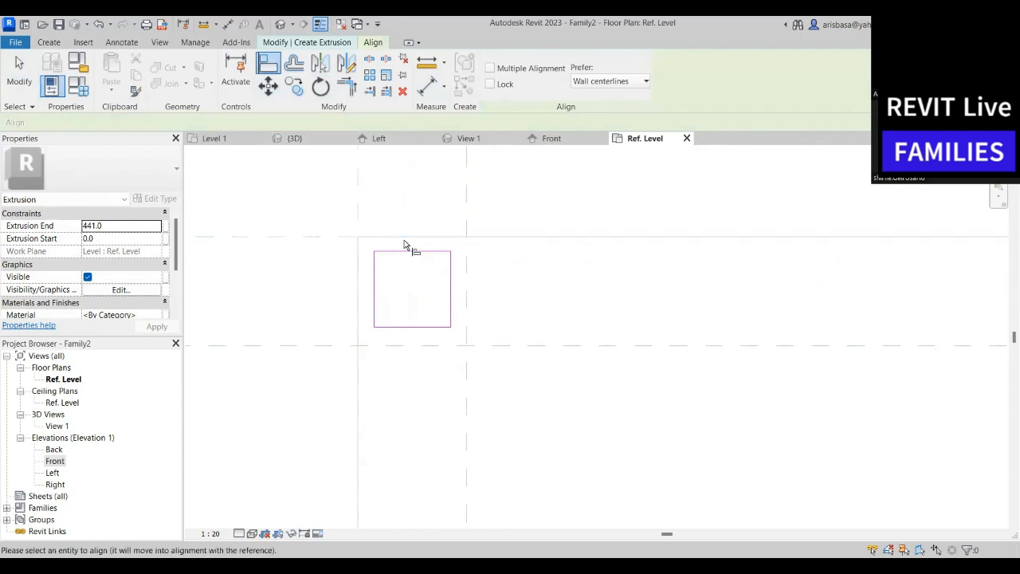
click(404, 252)
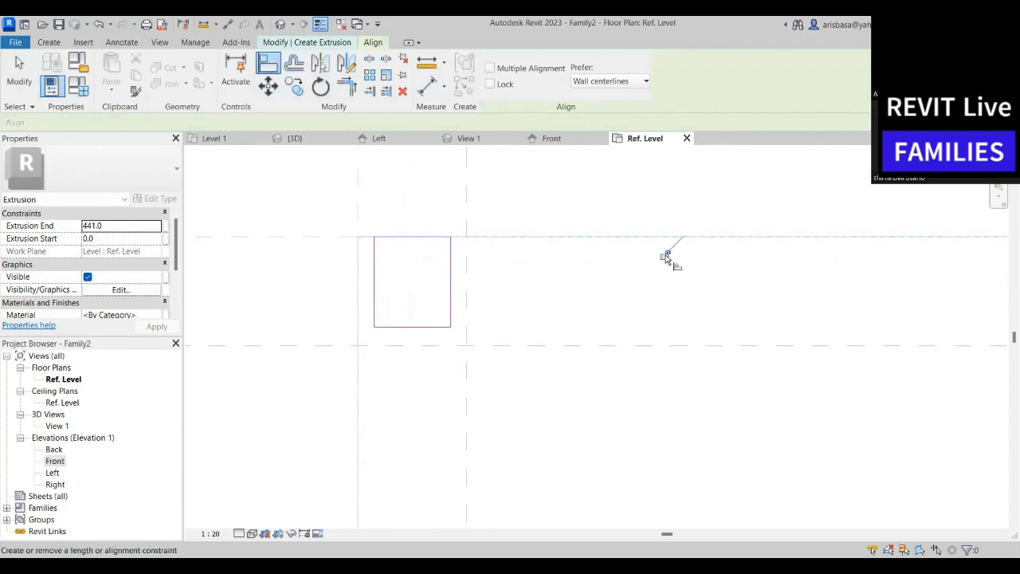
click(358, 298)
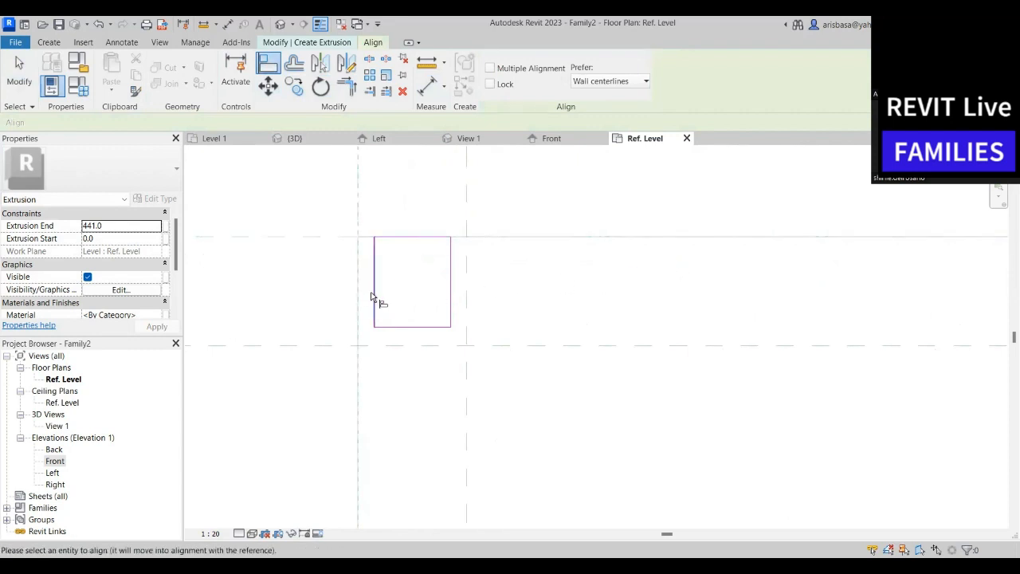
click(374, 296)
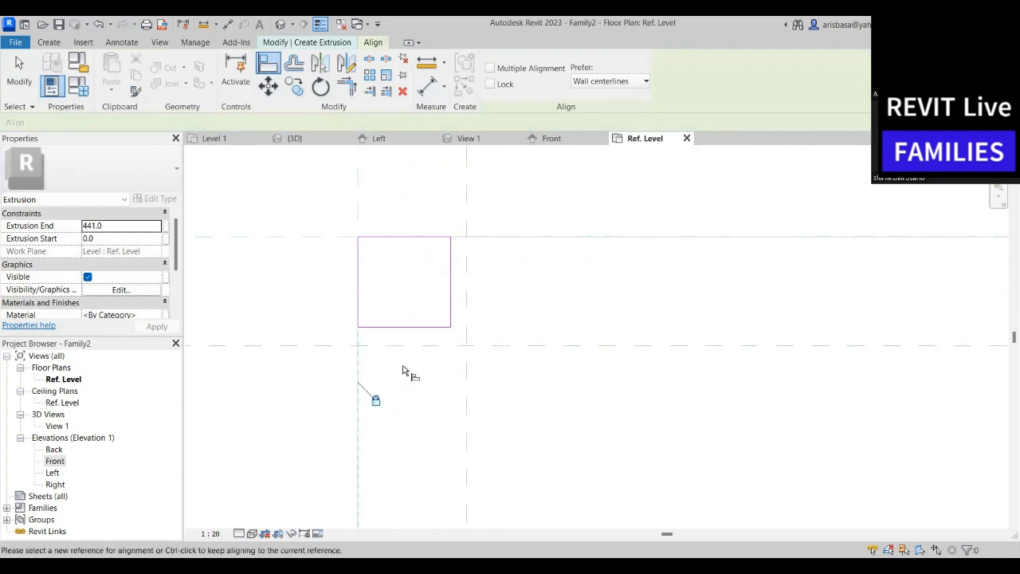
Align and lock the upper-left rectangle's lower and right edges to the inner 50-offset reference planes, and finish aligning
click(423, 346)
click(423, 326)
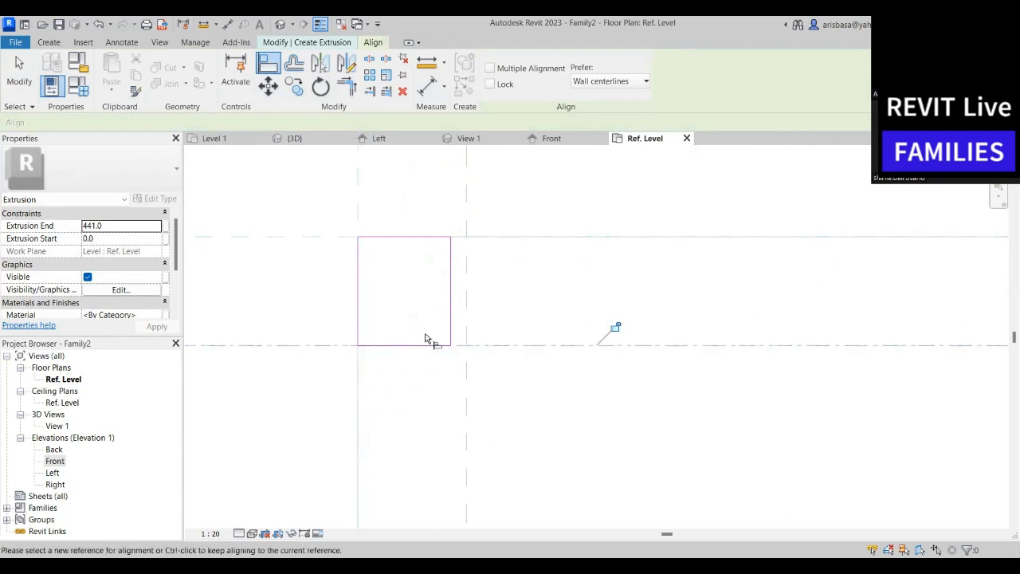
click(467, 299)
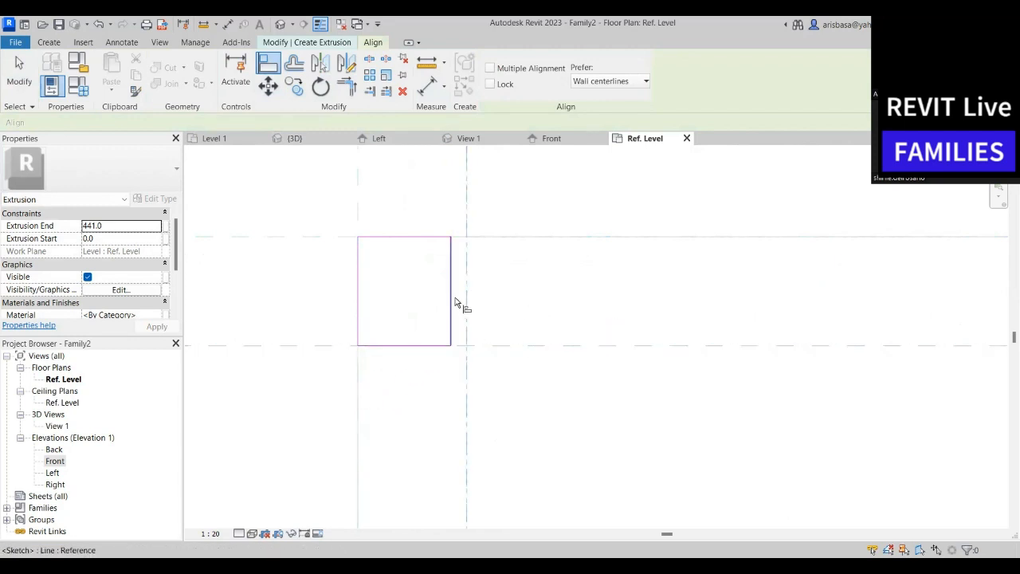
click(451, 307)
scroll(471, 315, down, 3)
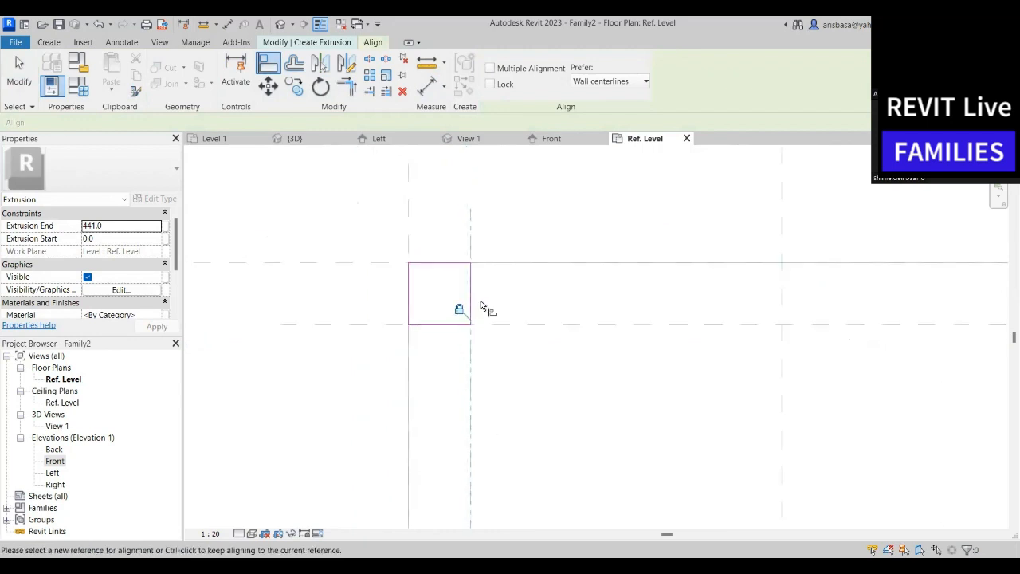
middle_drag(472, 307, 401, 246)
scroll(454, 287, down, 2)
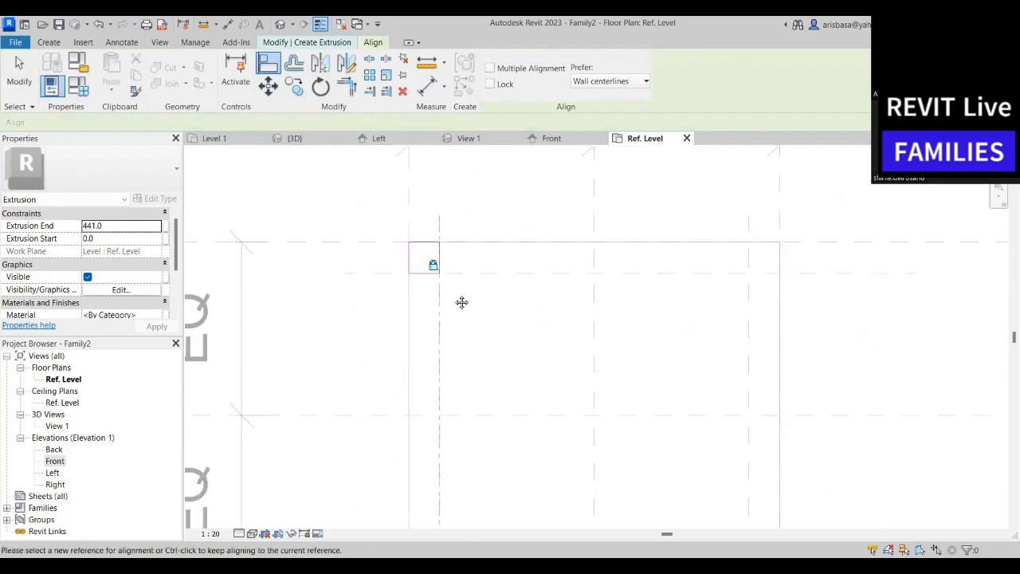
middle_drag(460, 300, 367, 302)
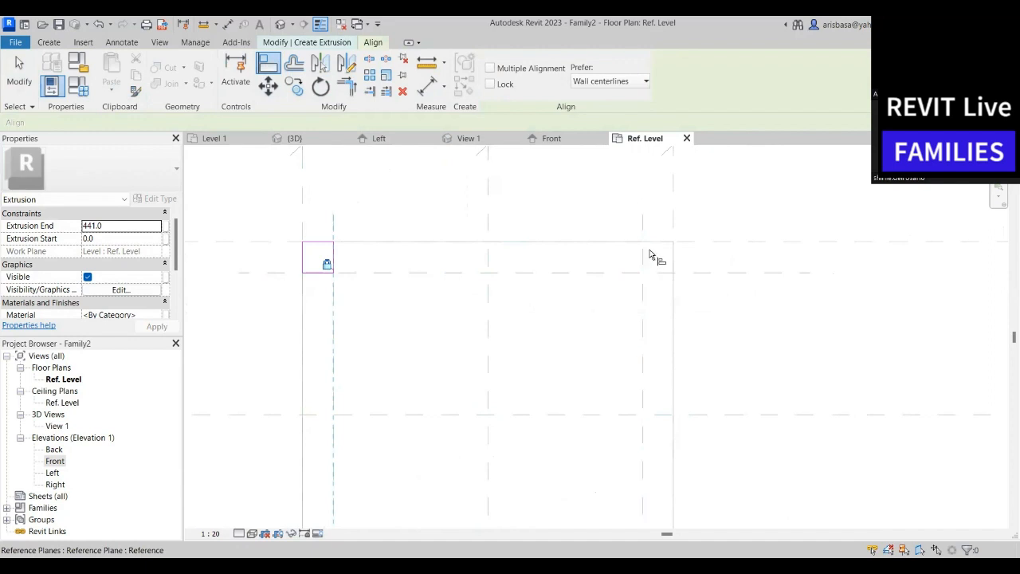
key(Escape)
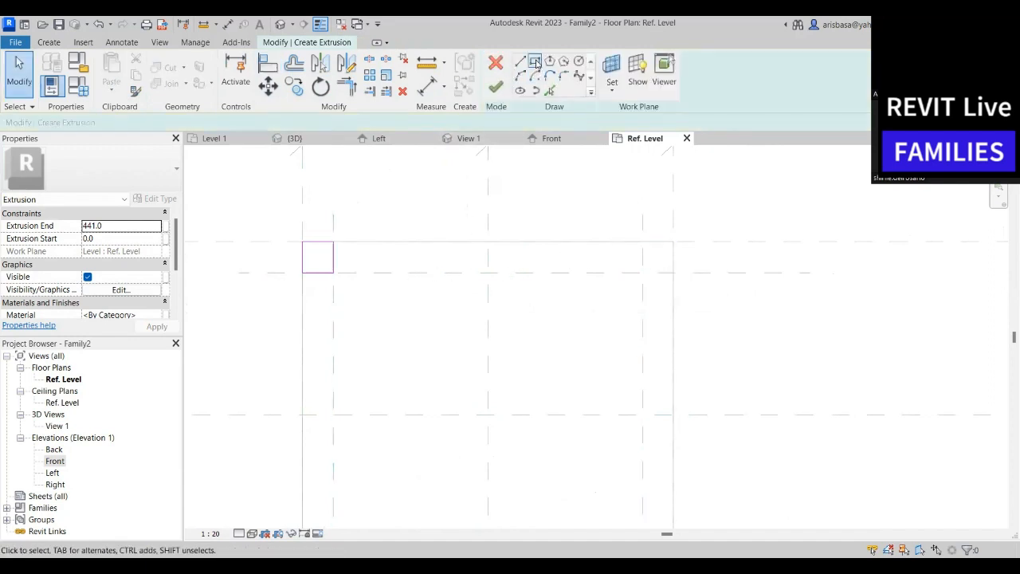
Sketch a second rectangle about 35 x 35 inside the upper-right corner reference planes of the same extrusion sketch
click(536, 63)
middle_drag(309, 241, 649, 247)
click(644, 247)
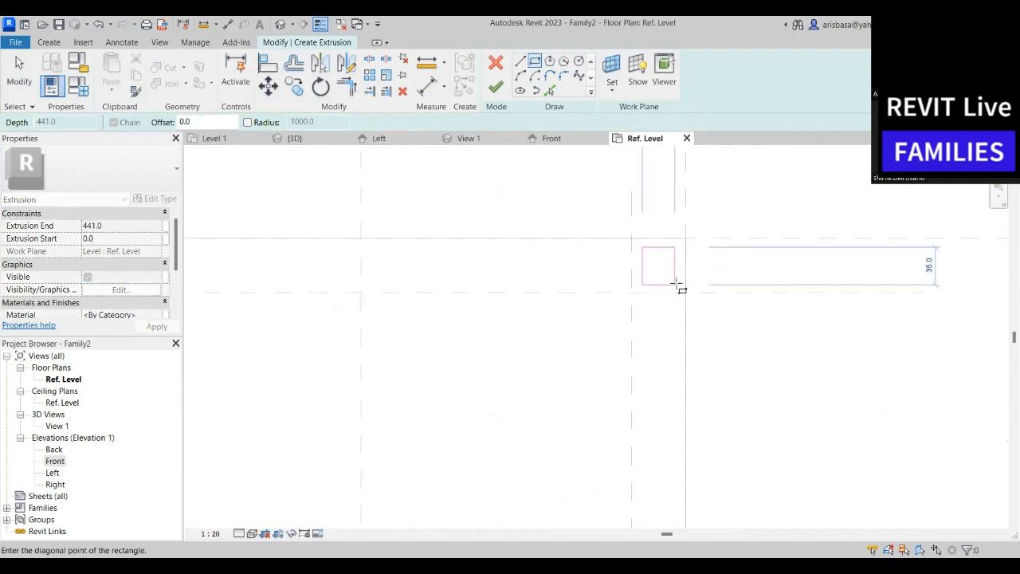
click(680, 285)
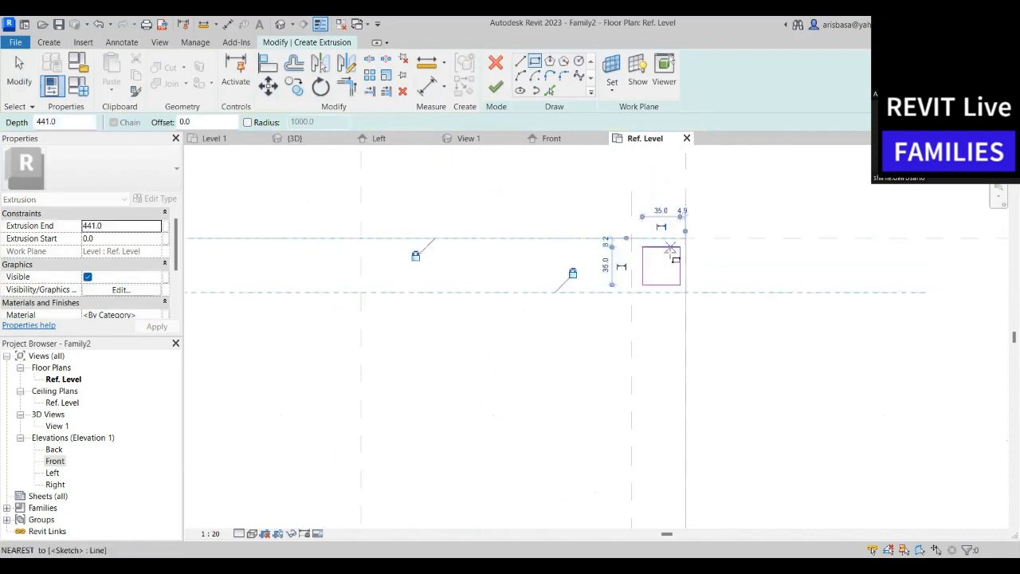
scroll(664, 261, up, 1)
middle_drag(655, 264, 496, 264)
key(Escape)
scroll(558, 282, up, 1)
scroll(574, 239, up, 1)
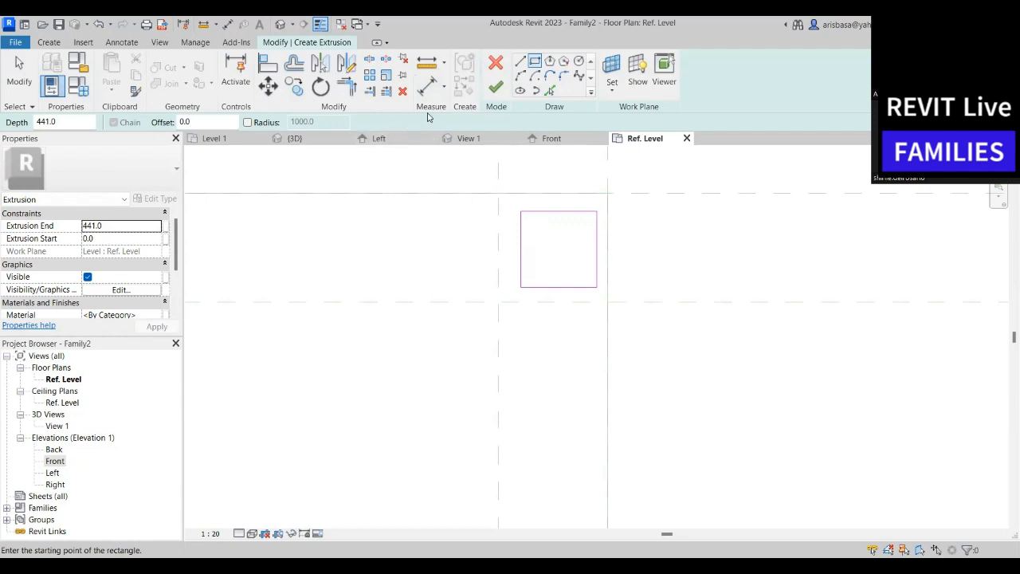
click(268, 63)
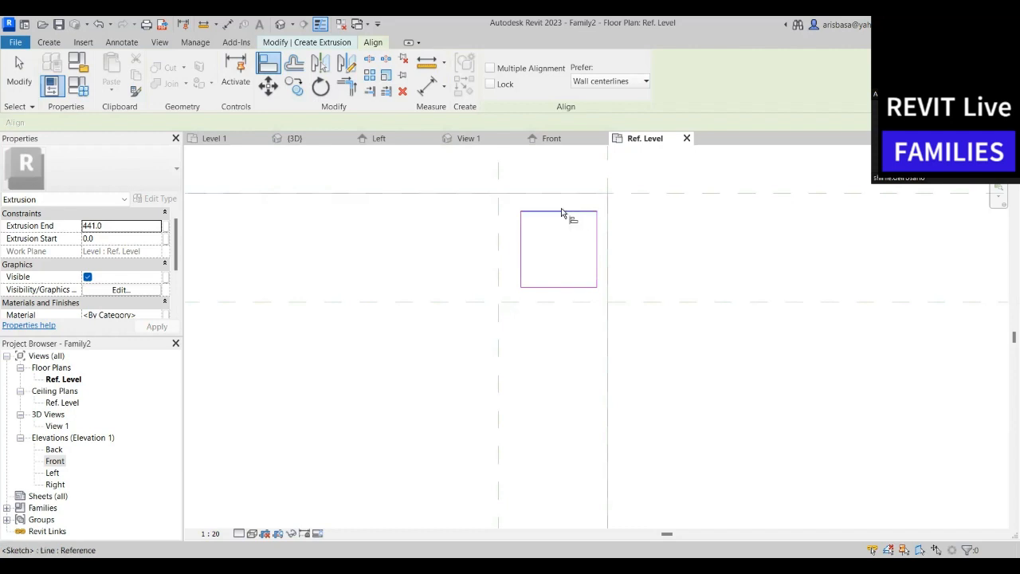
click(567, 212)
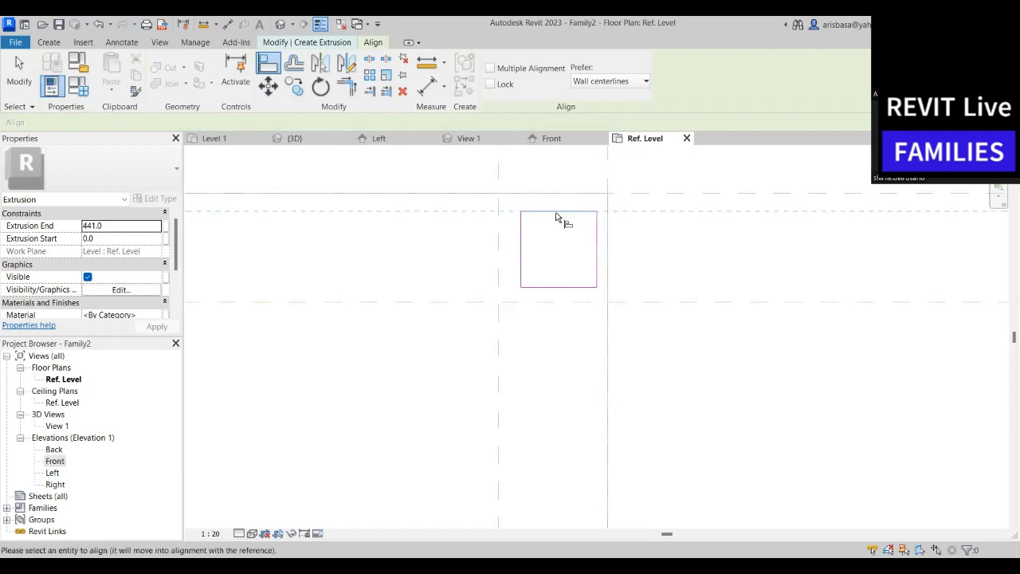
key(Escape)
key(Escape)
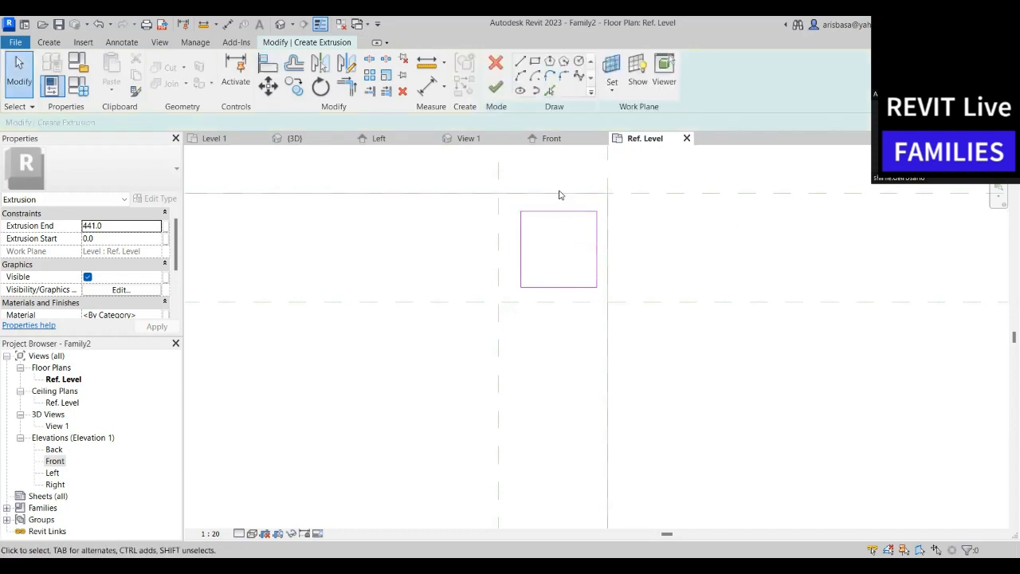
Align the upper-right rectangle's upper edge to the upper outer reference plane and lock the alignment
click(268, 64)
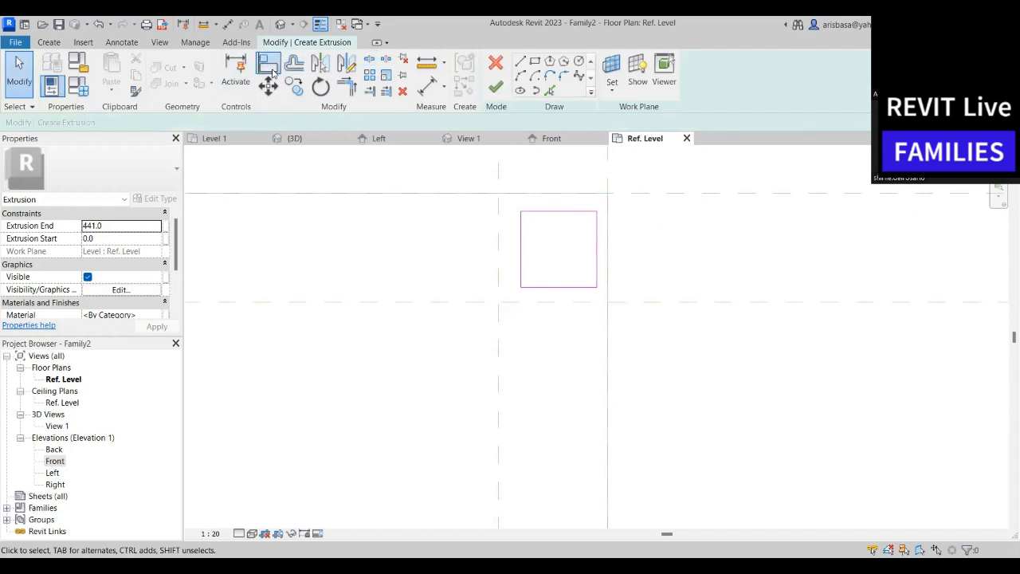
click(542, 212)
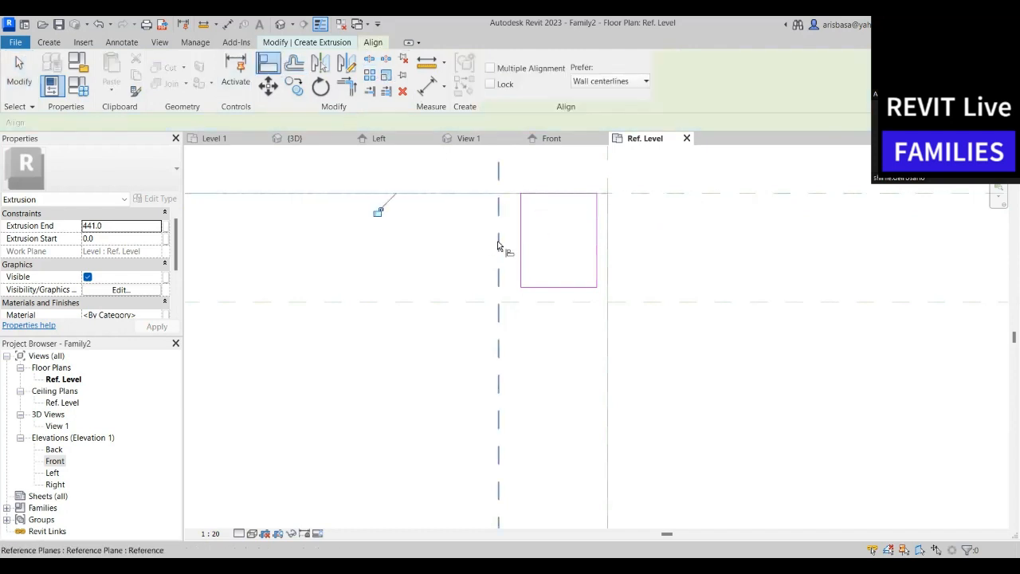
click(499, 239)
key(Escape)
key(Escape)
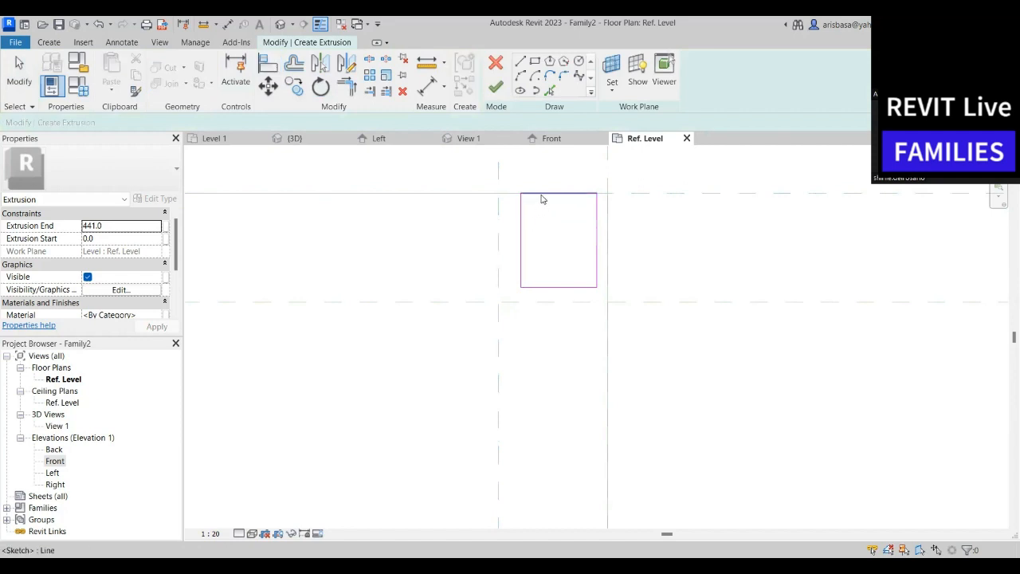
click(542, 195)
click(376, 212)
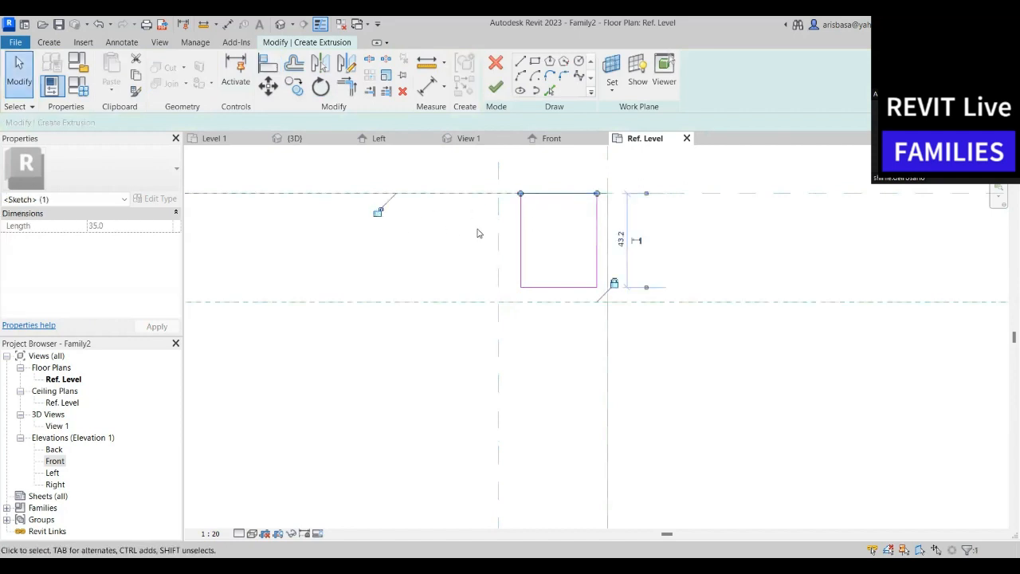
click(268, 86)
click(377, 211)
Align the upper-right rectangle's left edge to the inner vertical reference plane and lock the alignment
click(268, 69)
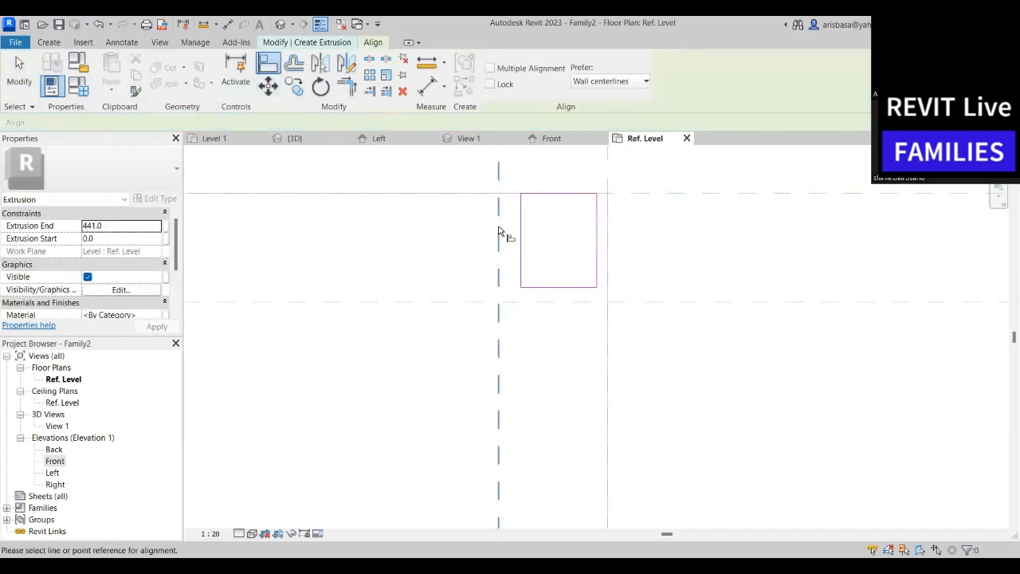
click(522, 249)
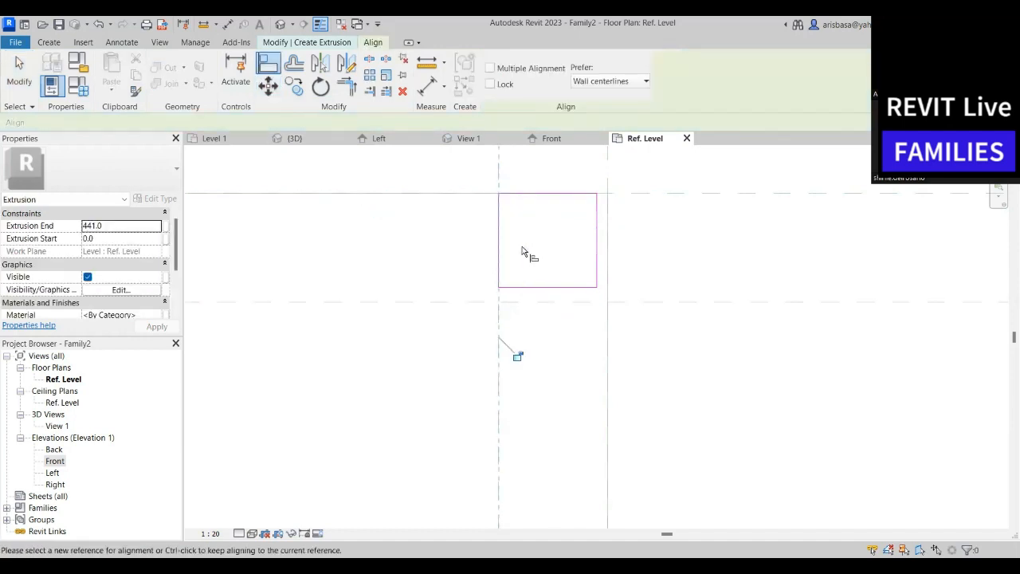
click(517, 355)
Align the upper-right rectangle's lower edge to the inner horizontal plane and its right edge to the outer plane, locking both
click(555, 302)
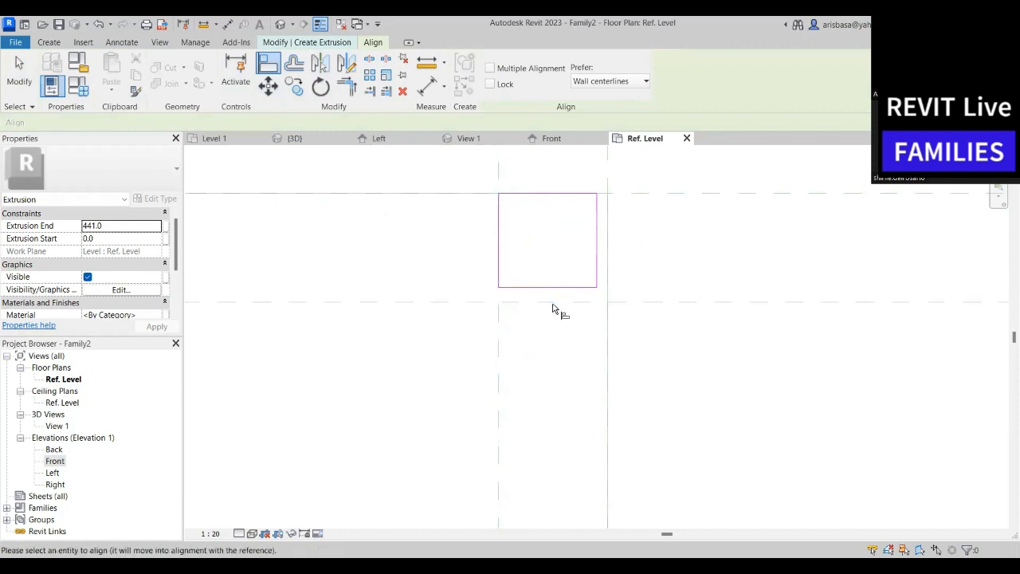
click(558, 287)
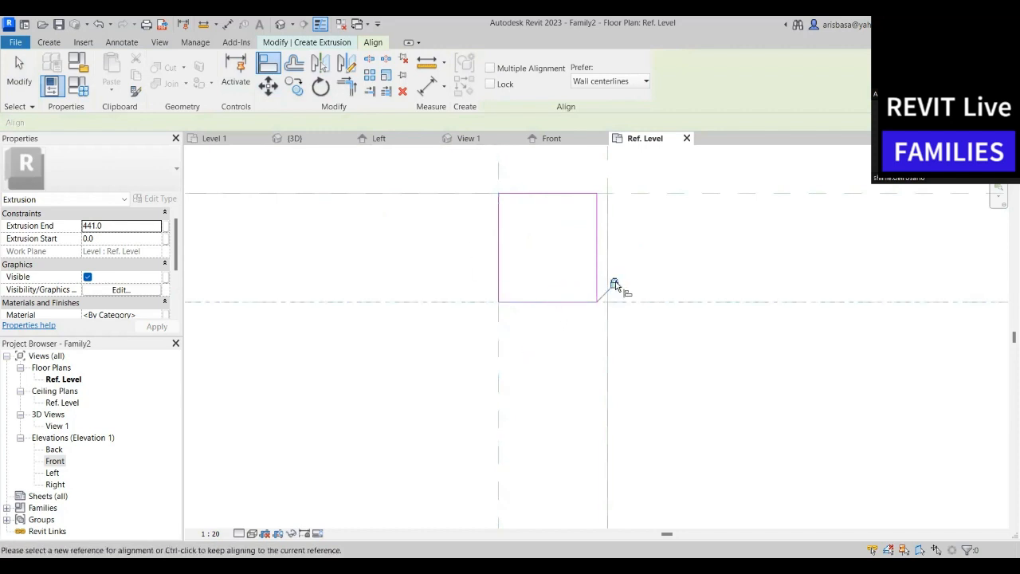
click(608, 252)
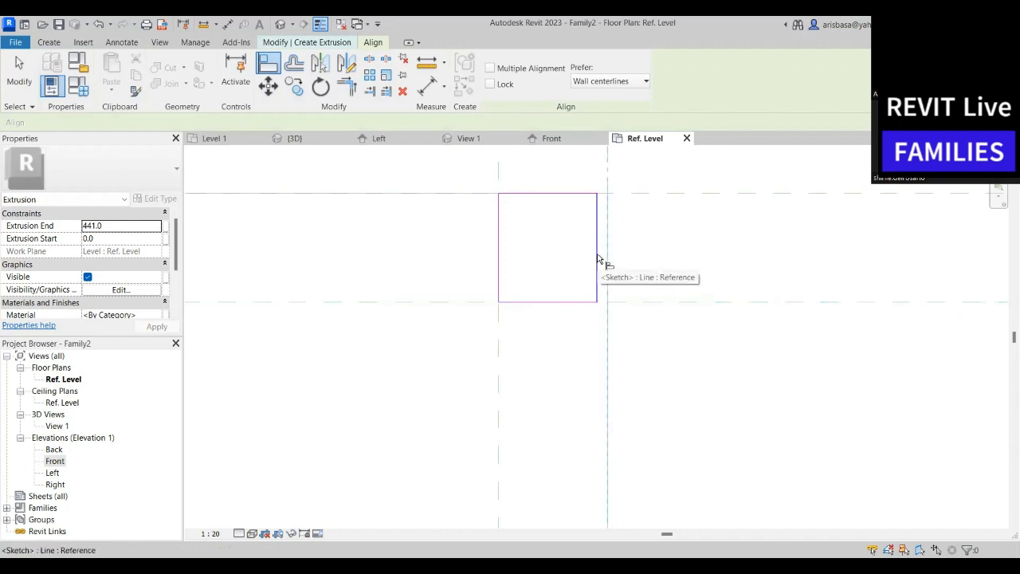
click(597, 259)
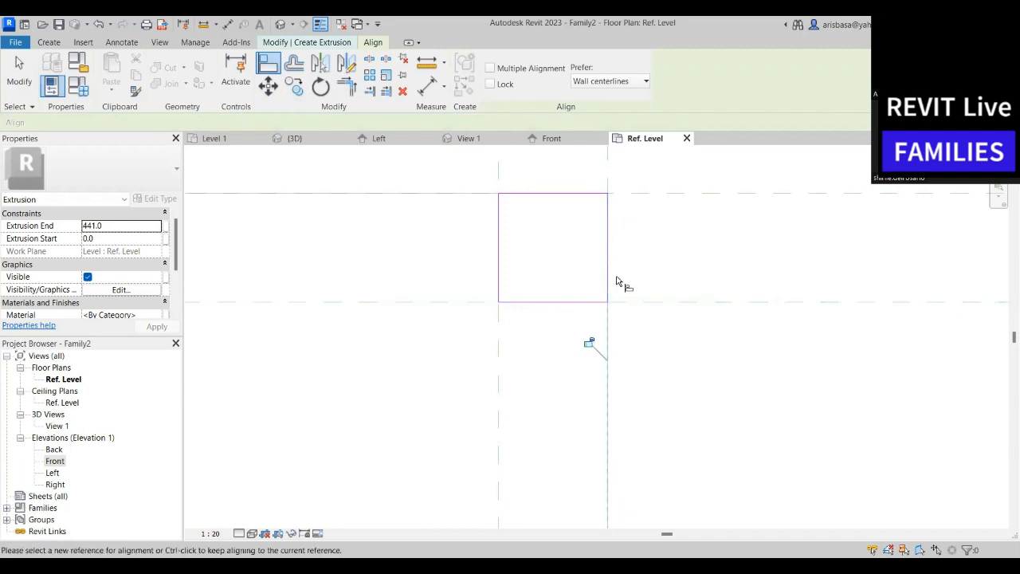
click(593, 343)
Sketch a third rectangle about 35 x 35 inside the lower-left corner reference planes of the same extrusion sketch
scroll(645, 315, down, 5)
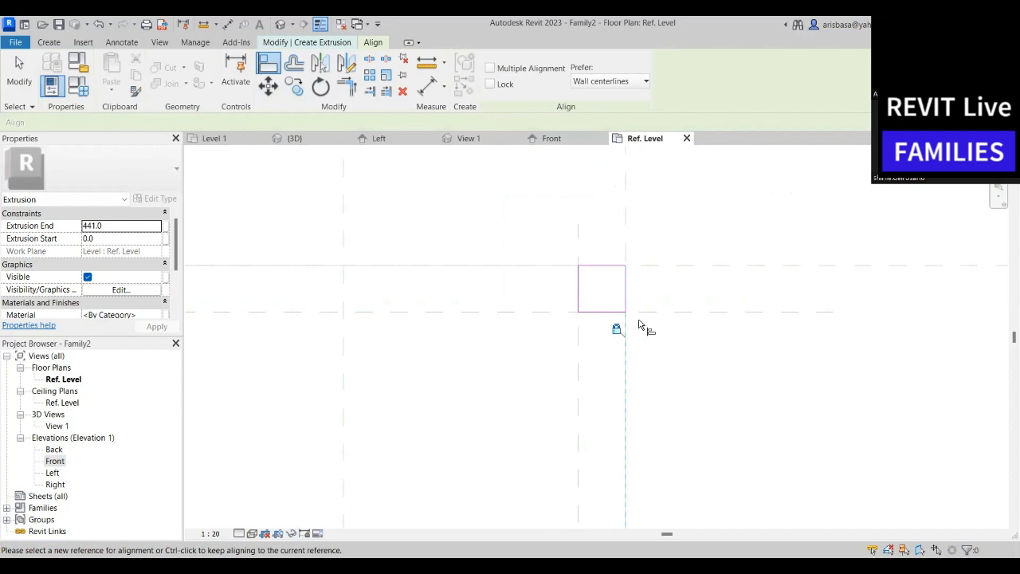
scroll(532, 257, down, 8)
middle_drag(658, 315, 638, 346)
scroll(632, 337, up, 1)
scroll(621, 286, up, 1)
mouse_move(620, 280)
middle_down()
mouse_move(626, 289)
mouse_move(637, 271)
middle_up()
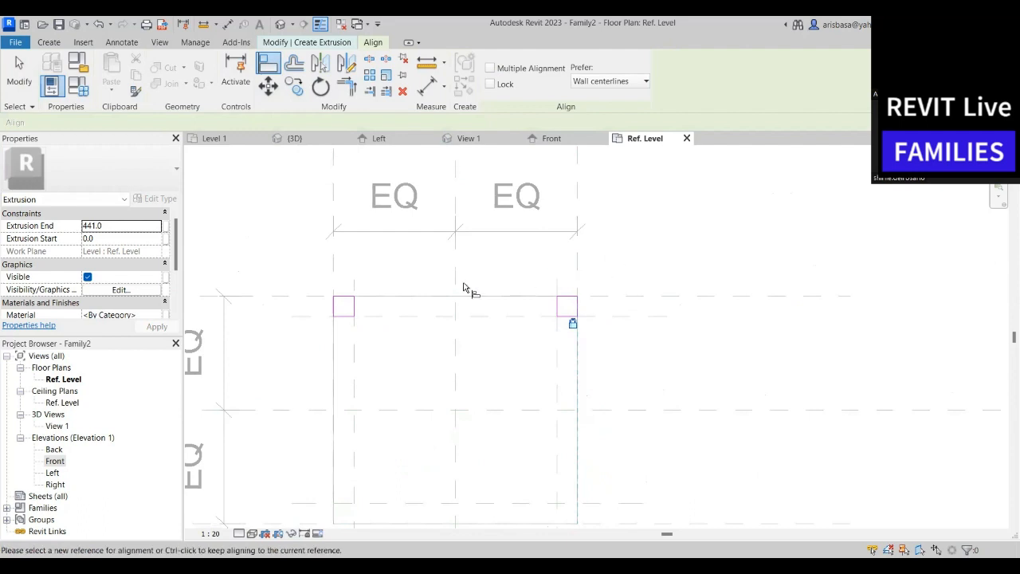
middle_drag(621, 346, 626, 244)
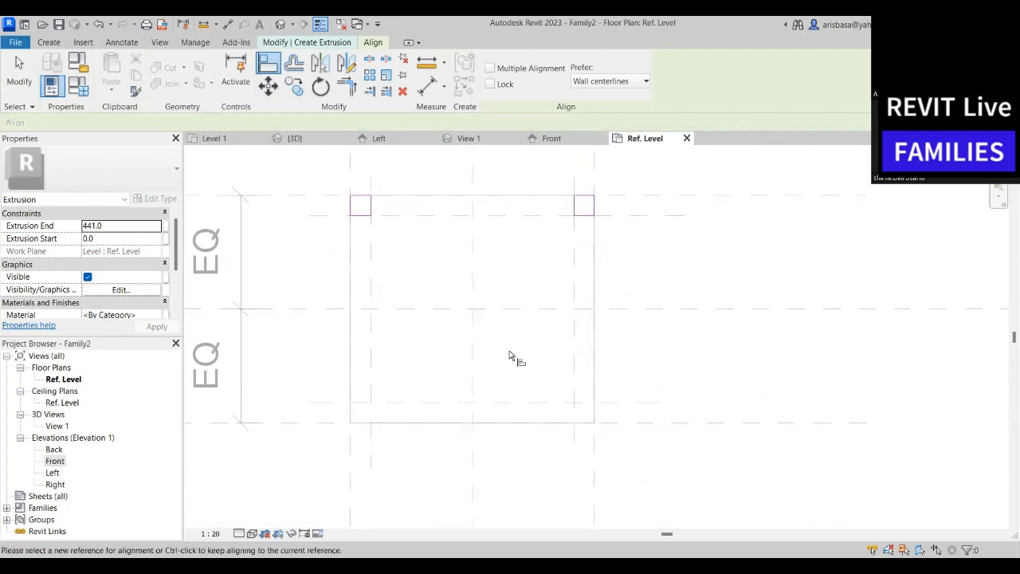
middle_drag(434, 372, 456, 283)
scroll(399, 359, up, 2)
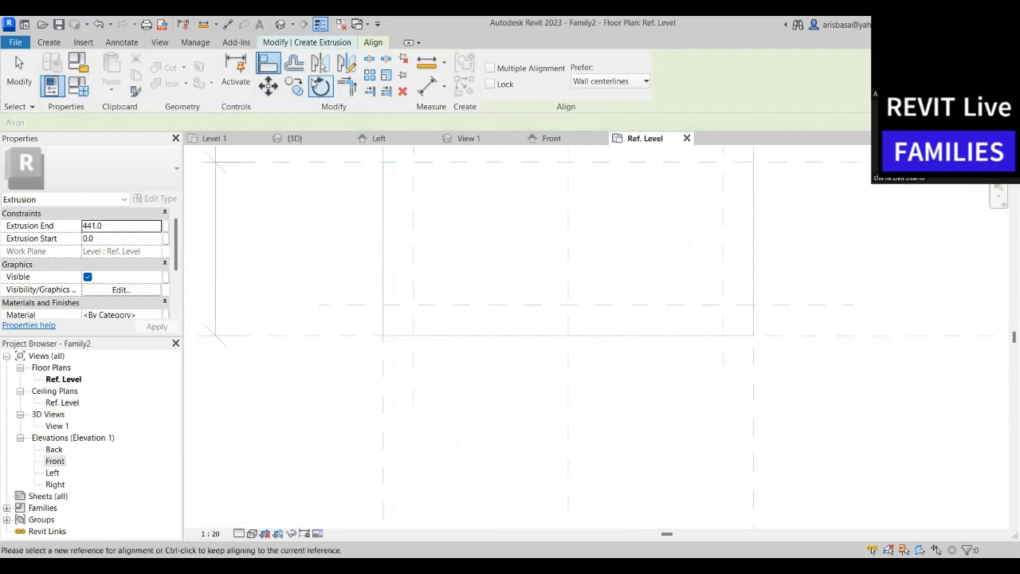
click(47, 43)
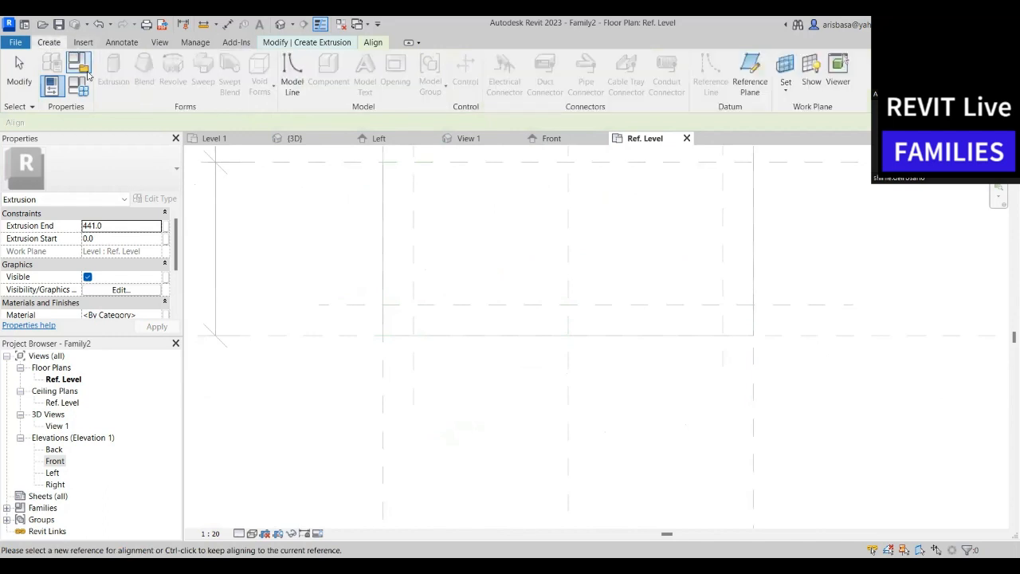
key(Escape)
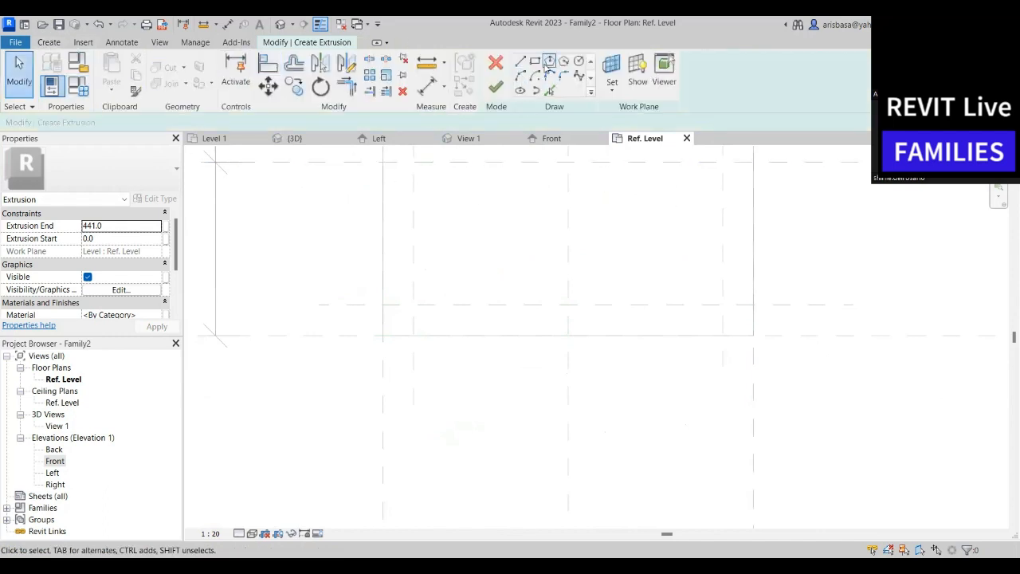
click(535, 62)
scroll(398, 313, up, 2)
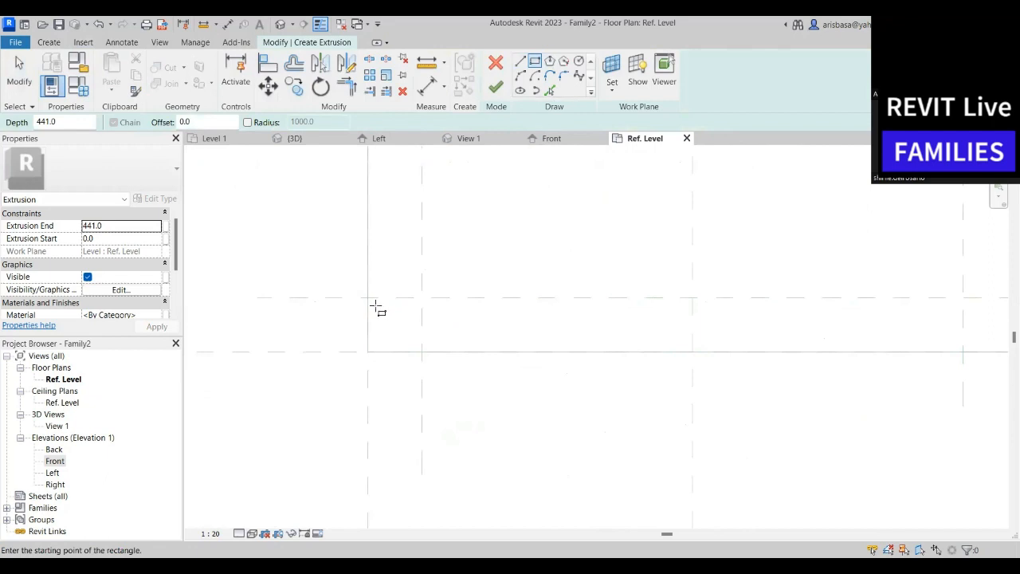
click(376, 307)
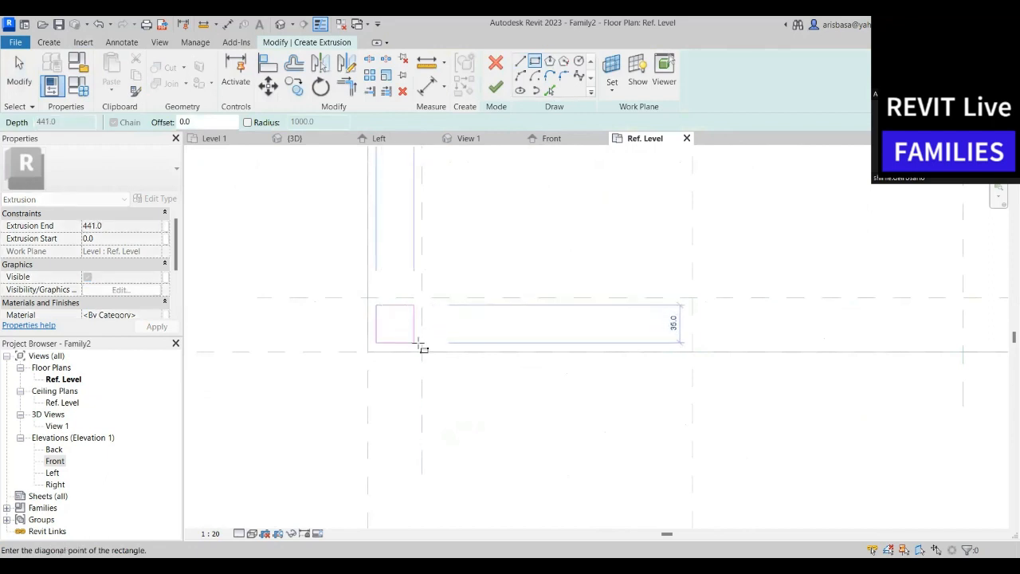
click(415, 344)
scroll(397, 265, up, 2)
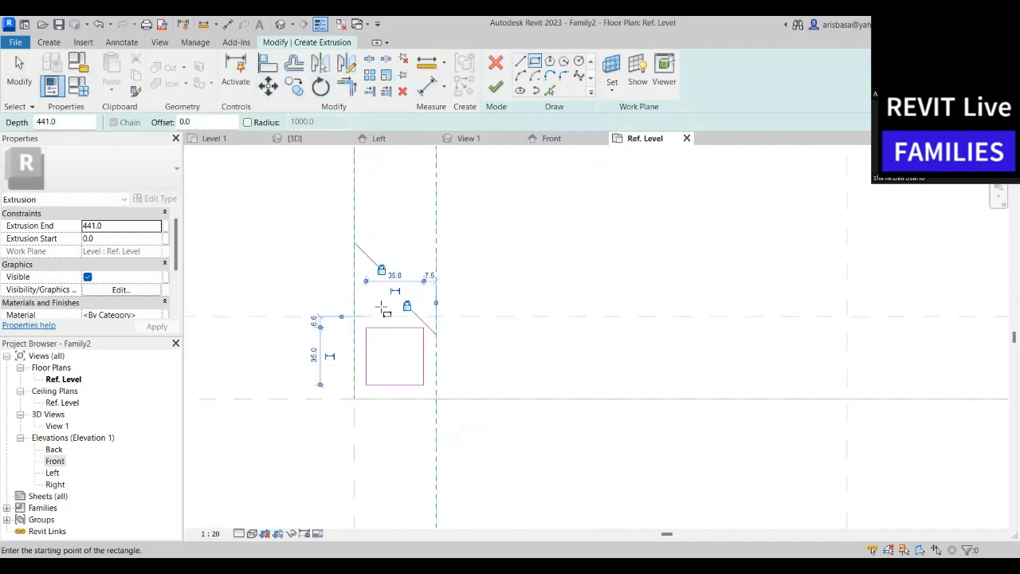
key(Escape)
key(Escape)
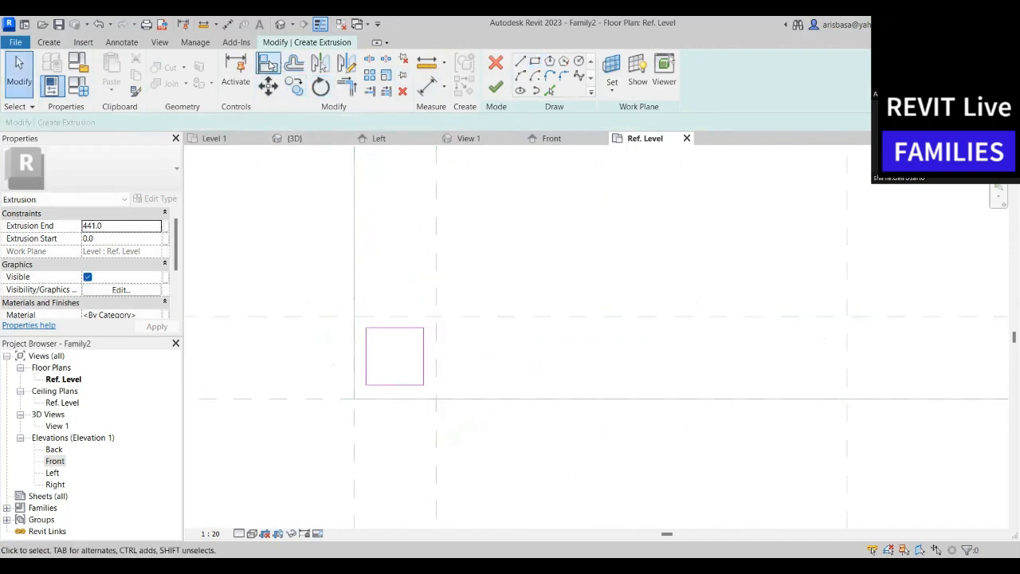
Align the lower-left rectangle's upper edge to the inner plane and its left edge to the outer plane, locking both
click(270, 66)
click(391, 316)
click(394, 328)
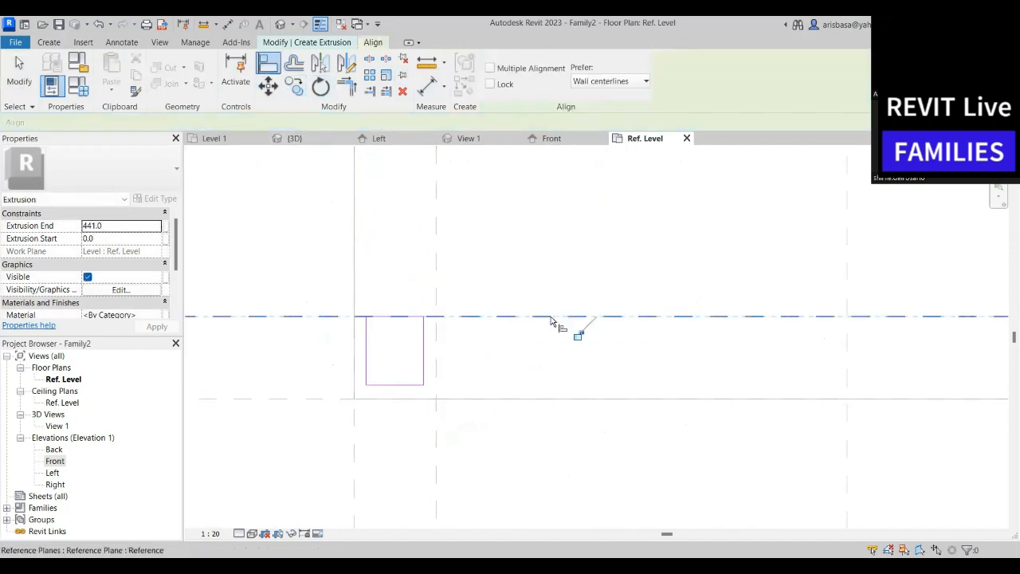
click(355, 359)
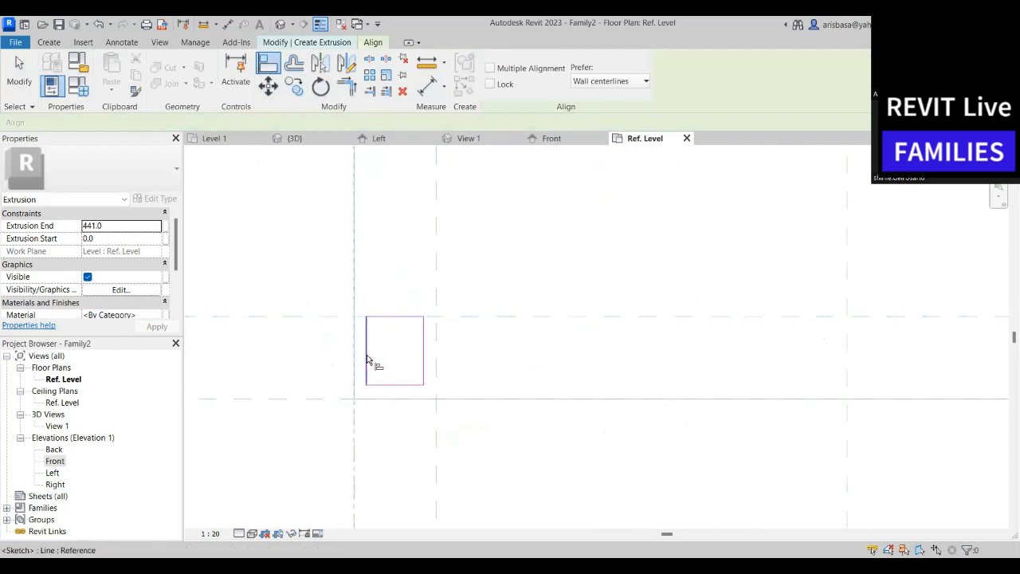
click(367, 359)
Align and lock the lower-left rectangle's lower edge to the outer plane and its right edge to the inner plane
click(389, 398)
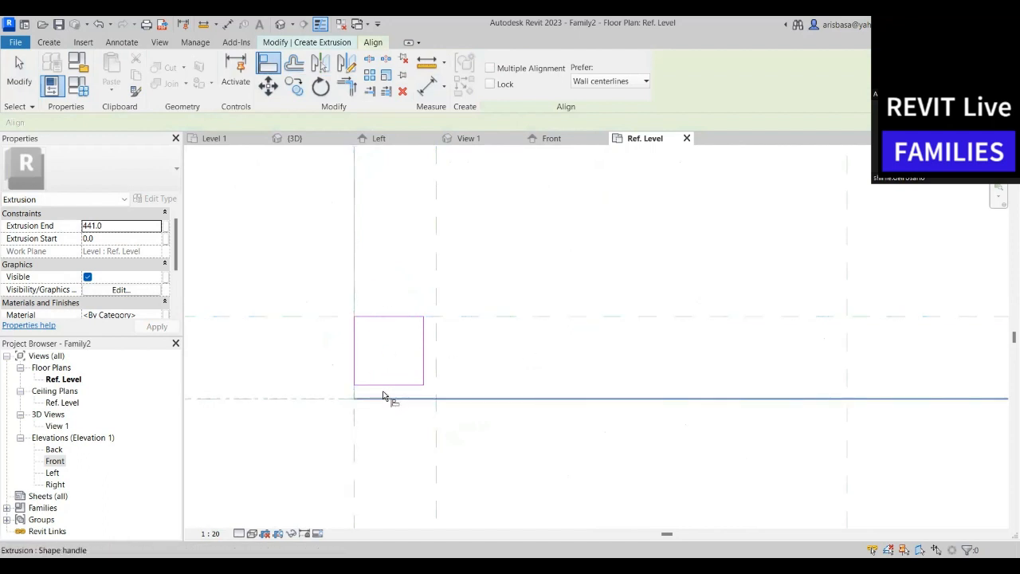
click(393, 384)
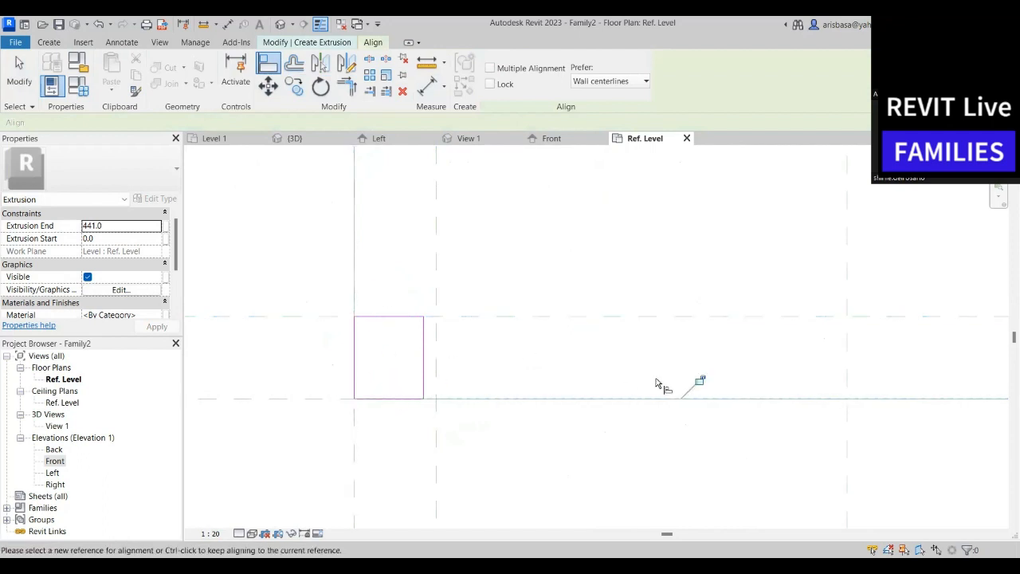
click(436, 360)
click(425, 375)
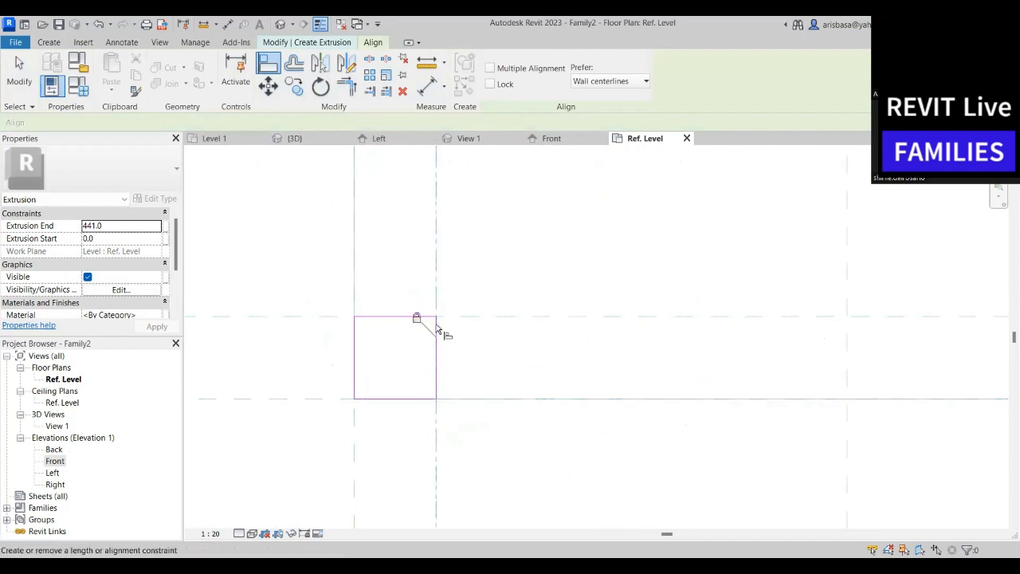
Sketch a fourth rectangle about 30 x 30 inside the lower-right corner reference planes of the extrusion sketch
scroll(604, 333, down, 2)
middle_drag(604, 332, 279, 357)
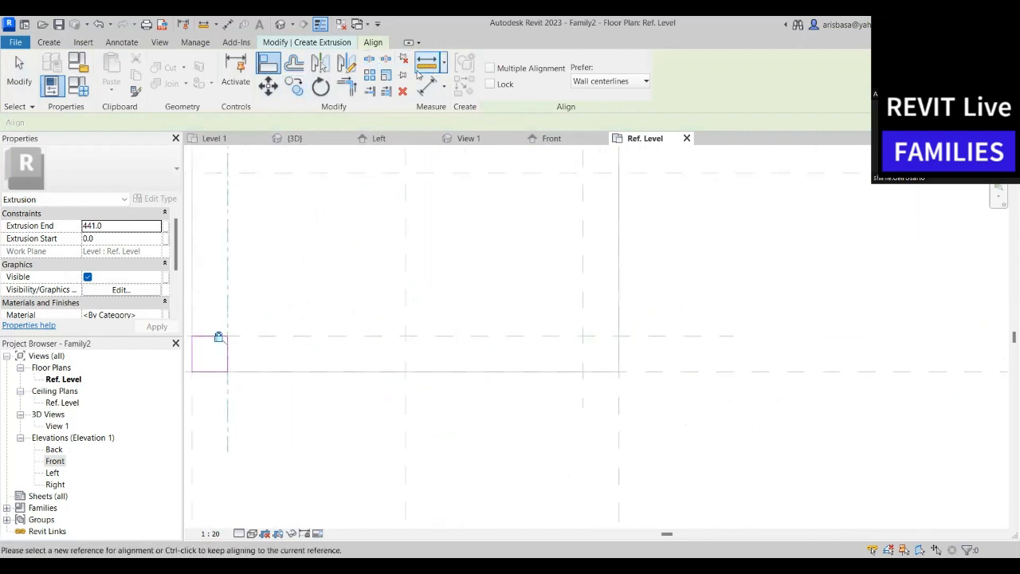
scroll(443, 258, down, 1)
middle_drag(462, 295, 462, 307)
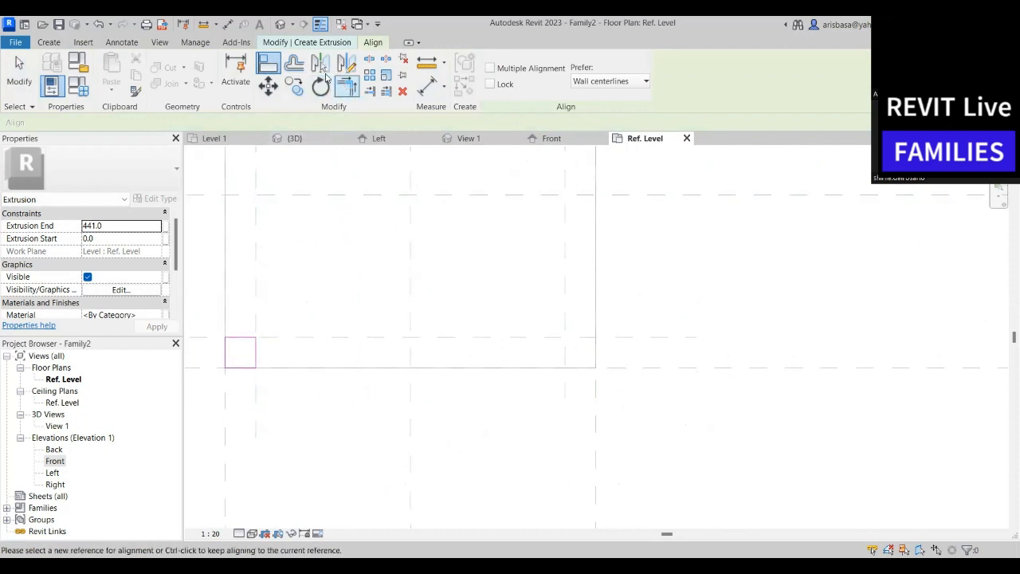
scroll(392, 256, down, 1)
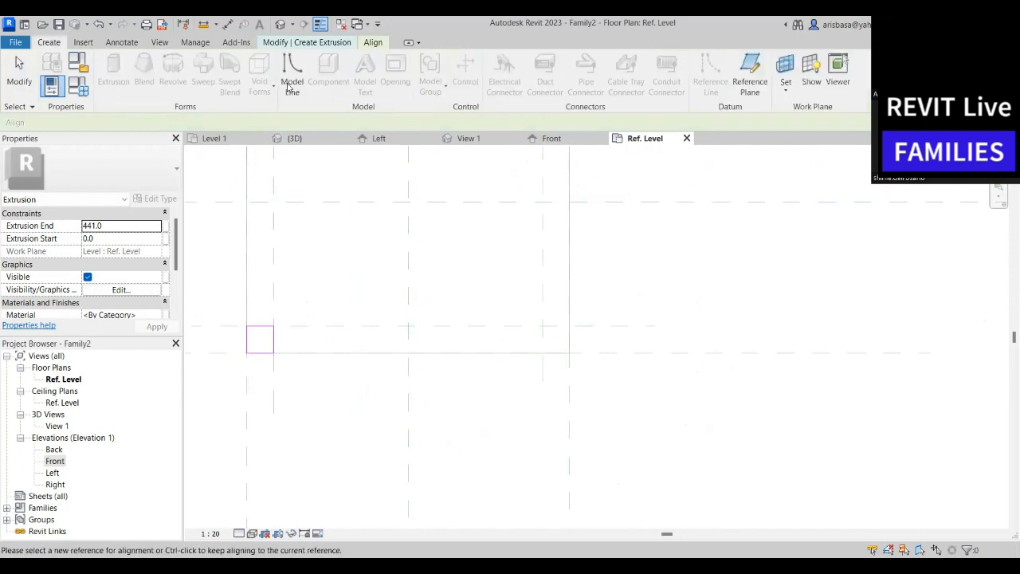
key(Escape)
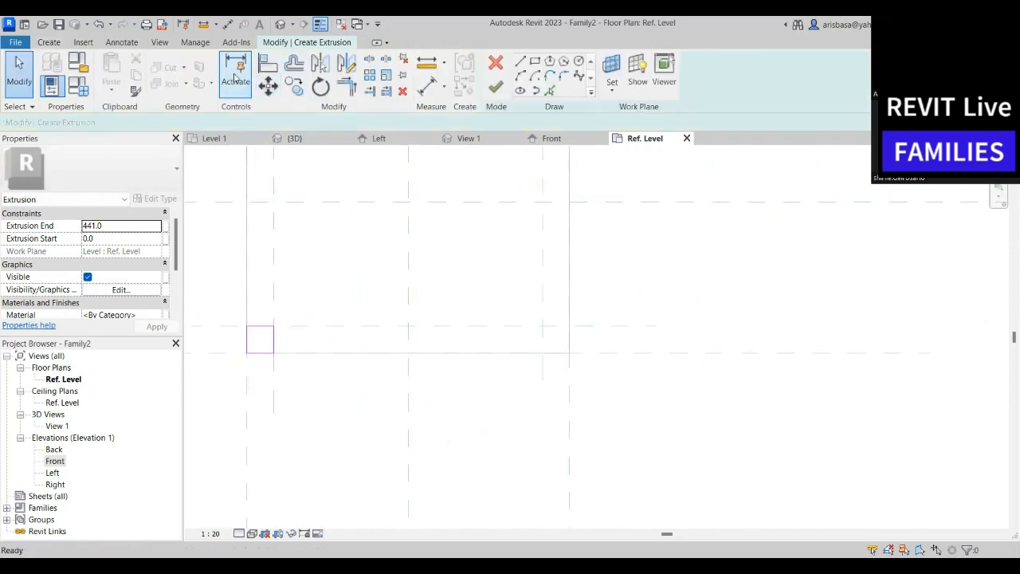
click(535, 62)
scroll(553, 323, up, 2)
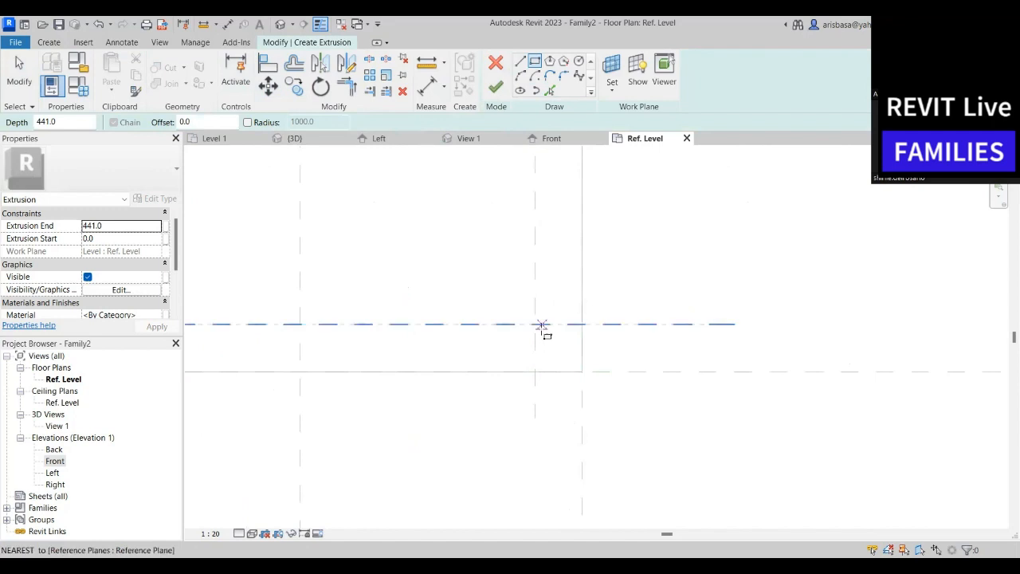
click(543, 335)
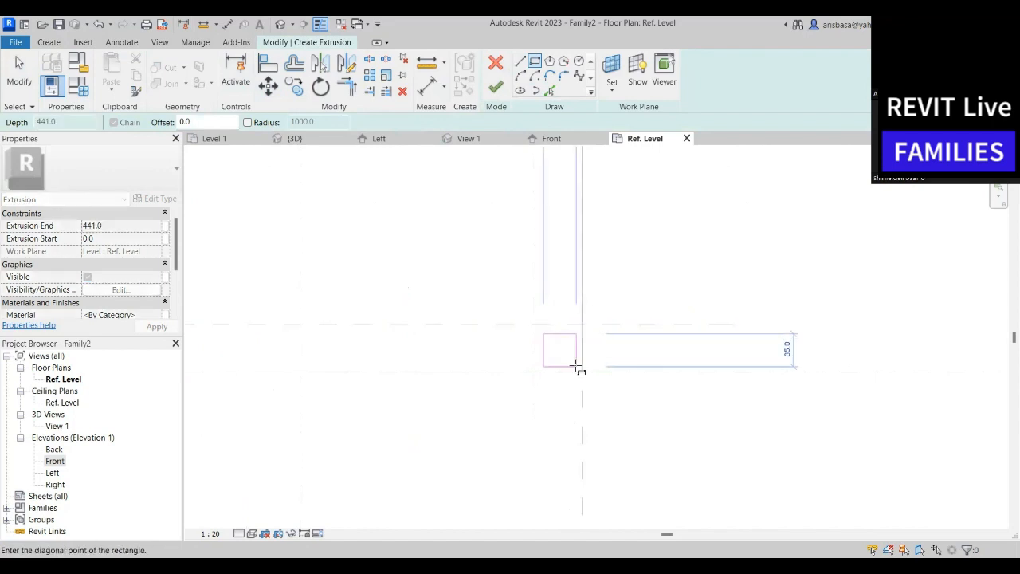
click(572, 363)
scroll(573, 362, up, 2)
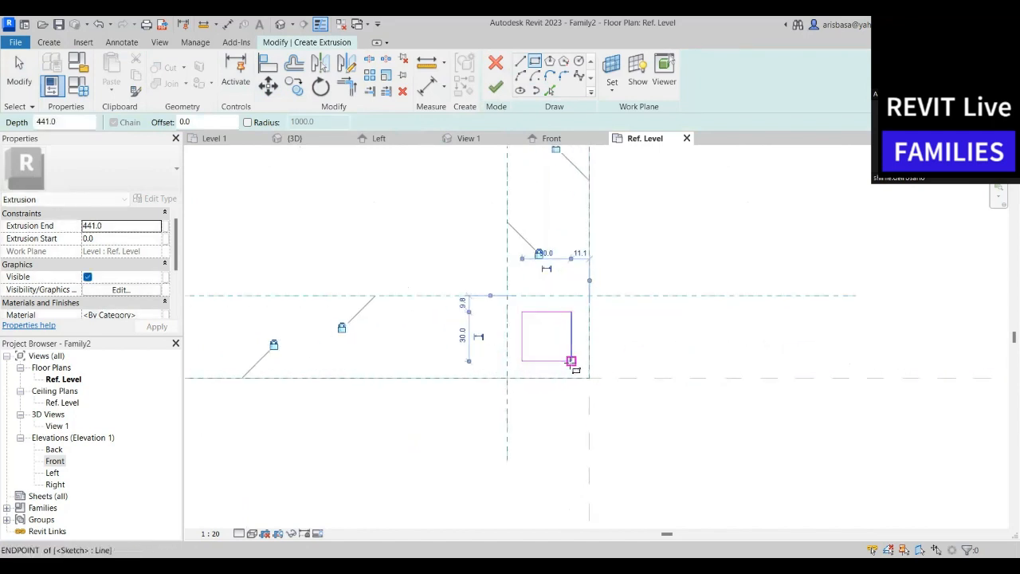
Align the lower-right rectangle's left and upper edges to the inner reference planes and lock the upper alignment
click(267, 67)
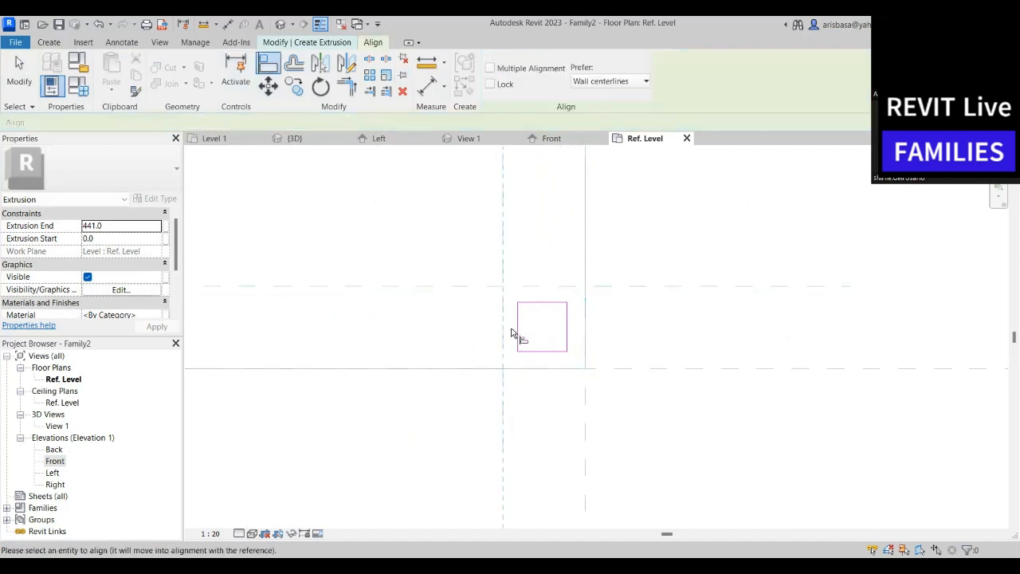
click(536, 289)
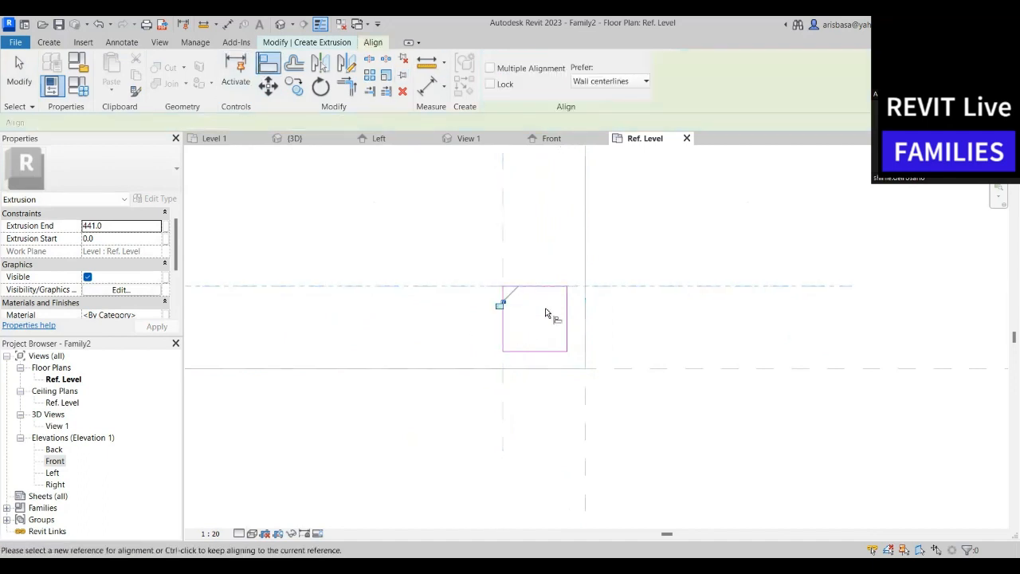
click(499, 304)
Move the lower-right rectangle's left edge about 9 away from the inner vertical reference plane, towards the rectangle's inside
click(504, 339)
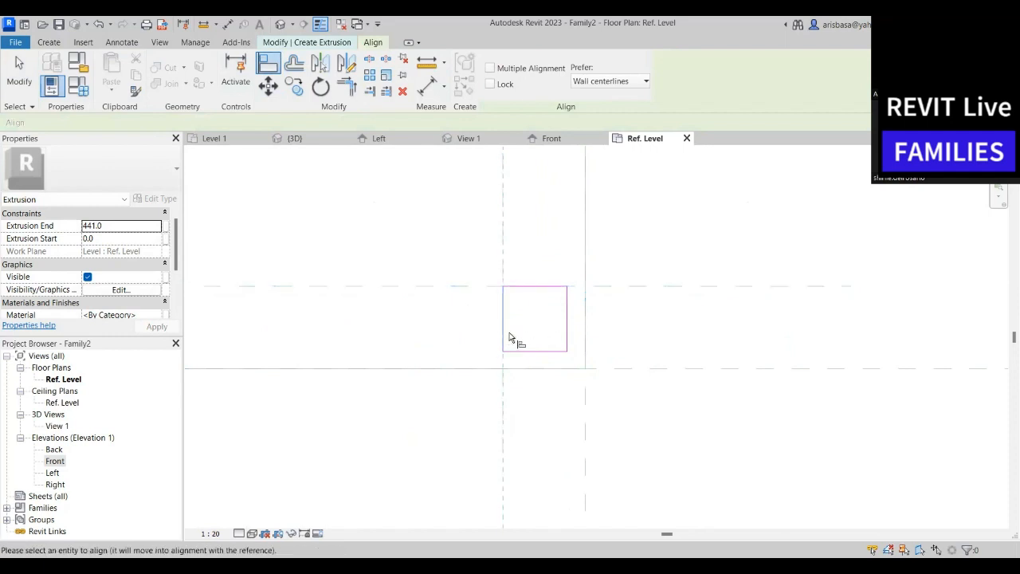
key(Escape)
key(Escape)
click(504, 335)
drag(504, 334, 520, 330)
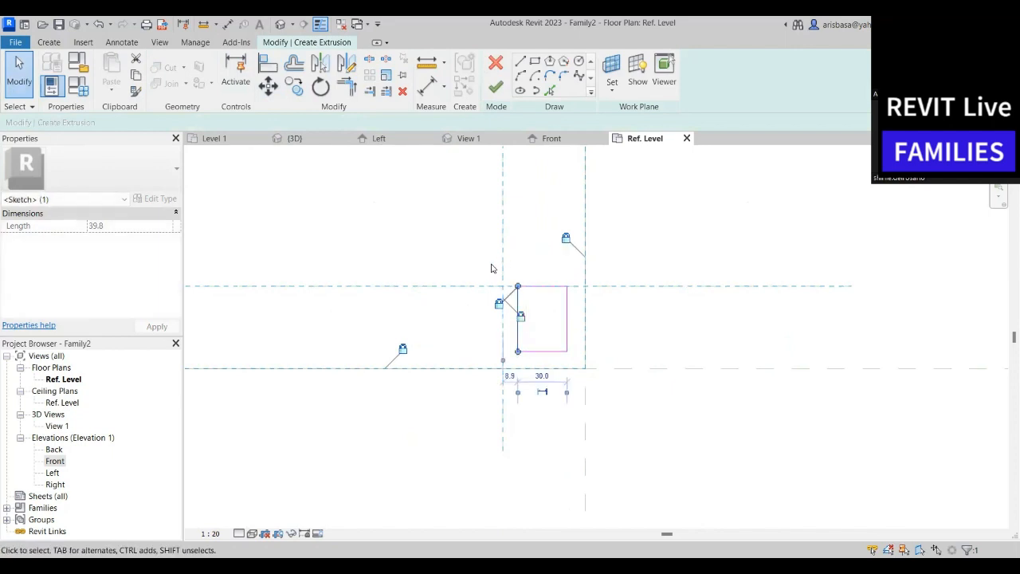
click(507, 311)
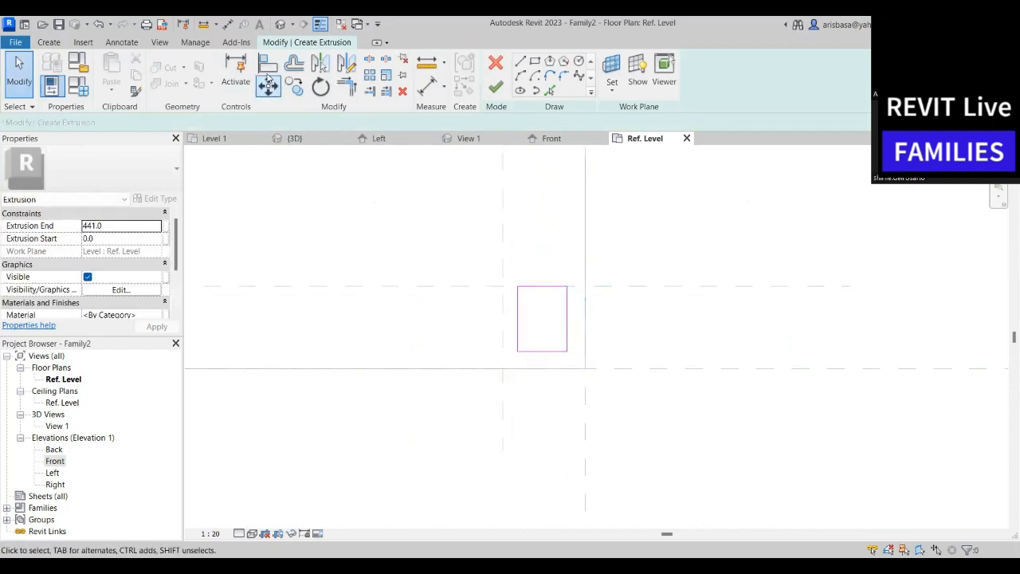
Align and lock the lower-right rectangle's left edge to the inner vertical plane and its right and lower edges to the outer planes
click(269, 77)
click(504, 334)
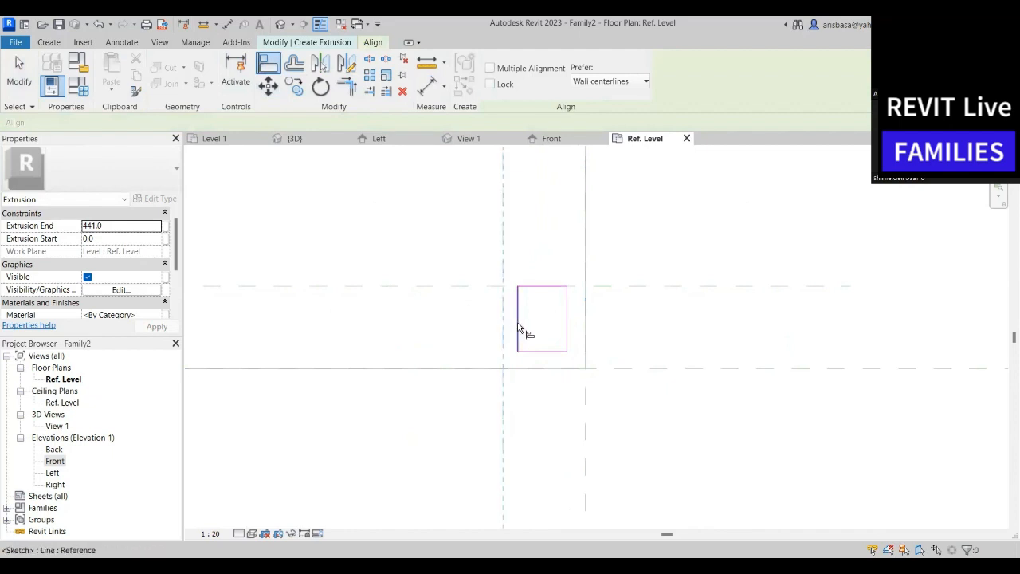
click(519, 327)
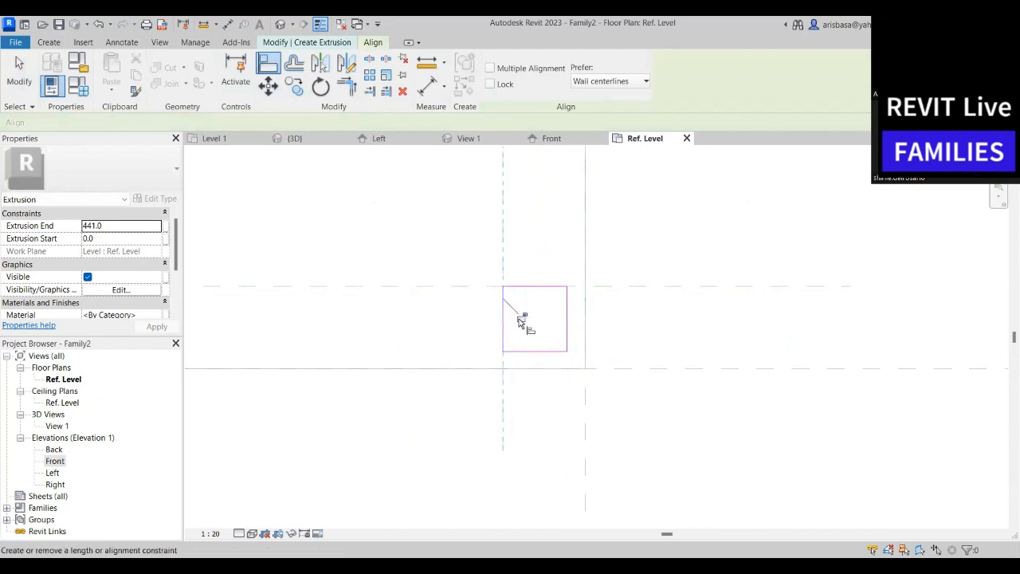
click(569, 323)
click(567, 370)
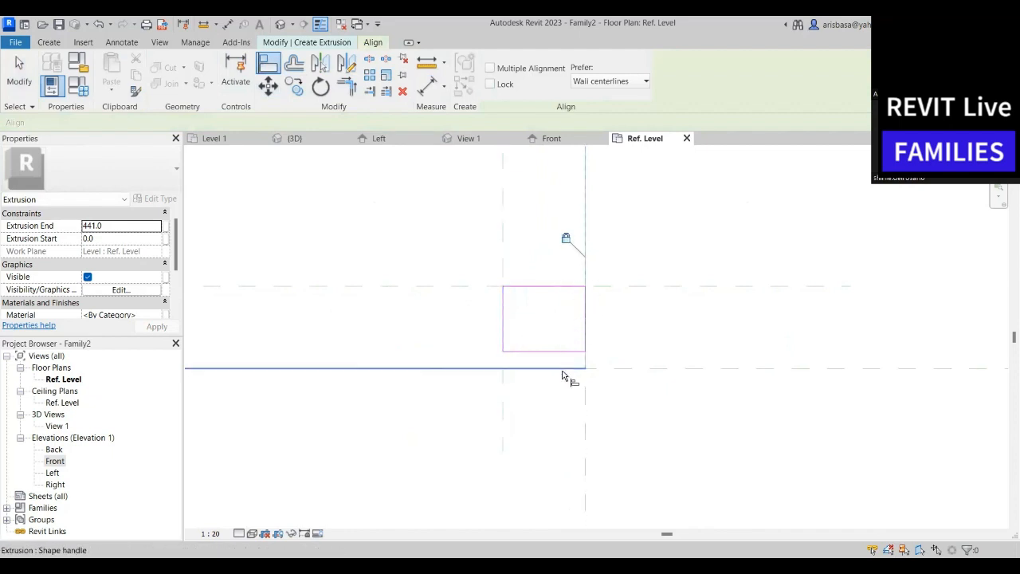
click(558, 354)
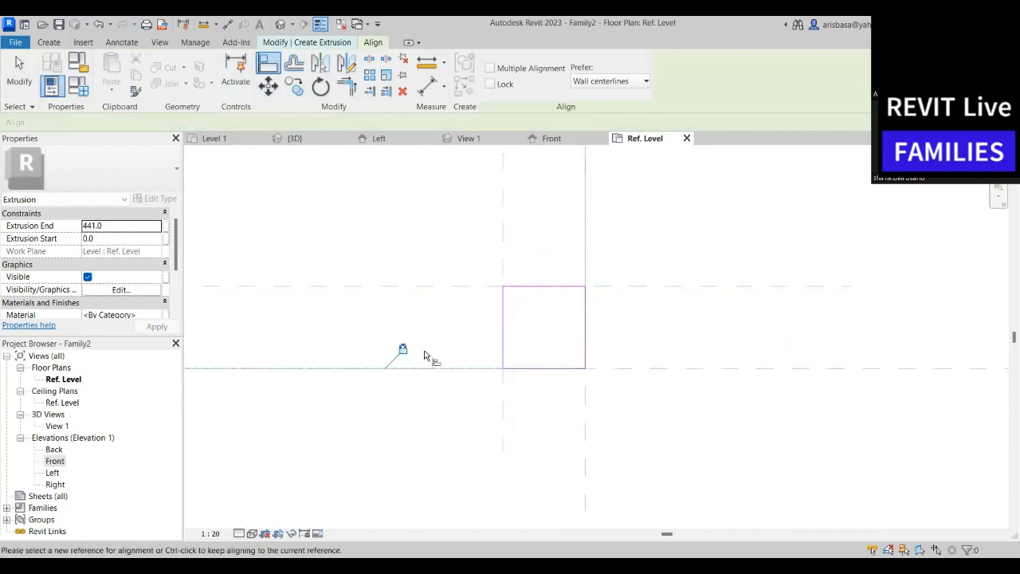
scroll(608, 340, down, 4)
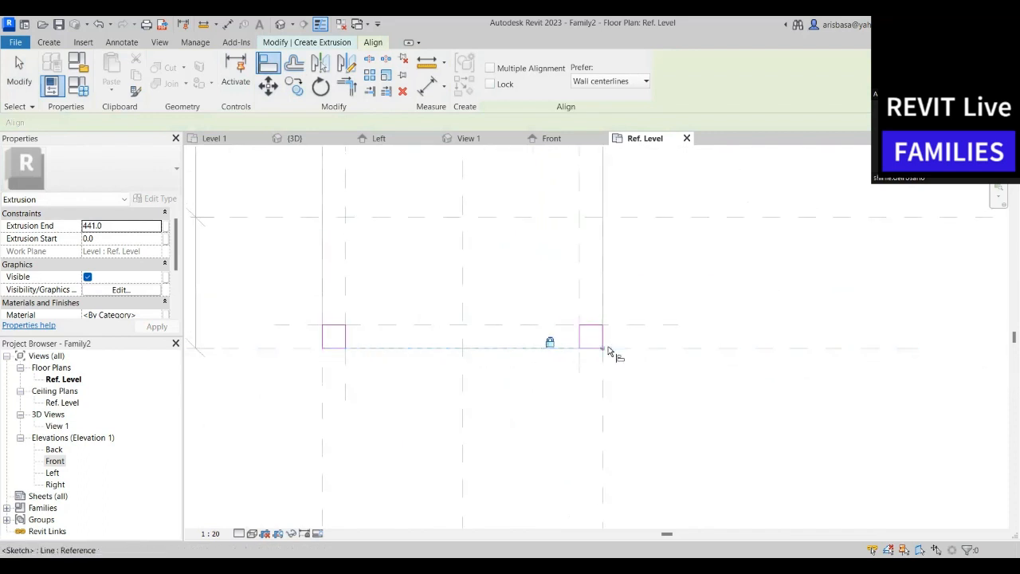
Finish the sketch of the four corner rectangles as an extrusion and clear the selection
key(Escape)
click(495, 91)
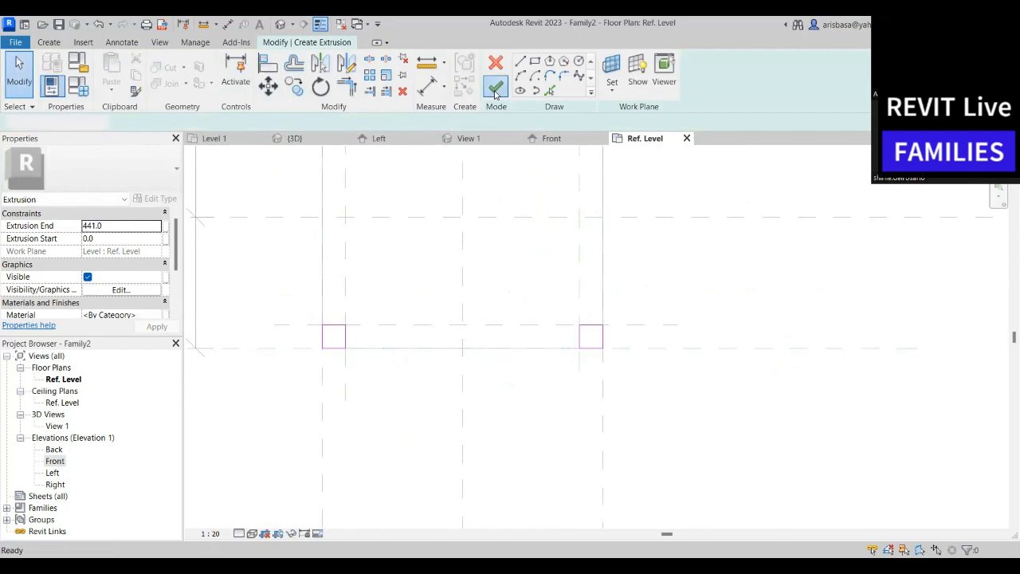
scroll(523, 317, down, 2)
middle_drag(523, 322, 517, 407)
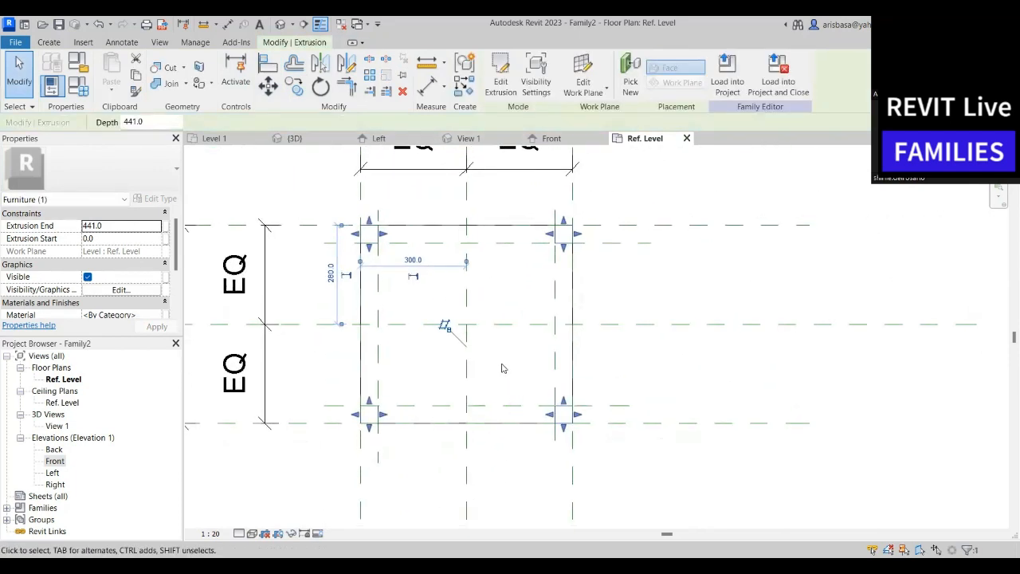
middle_drag(504, 368, 502, 416)
key(Escape)
Add a locked aligned dimension between the outer and inner left vertical reference planes above the upper-left corner
scroll(379, 260, up, 2)
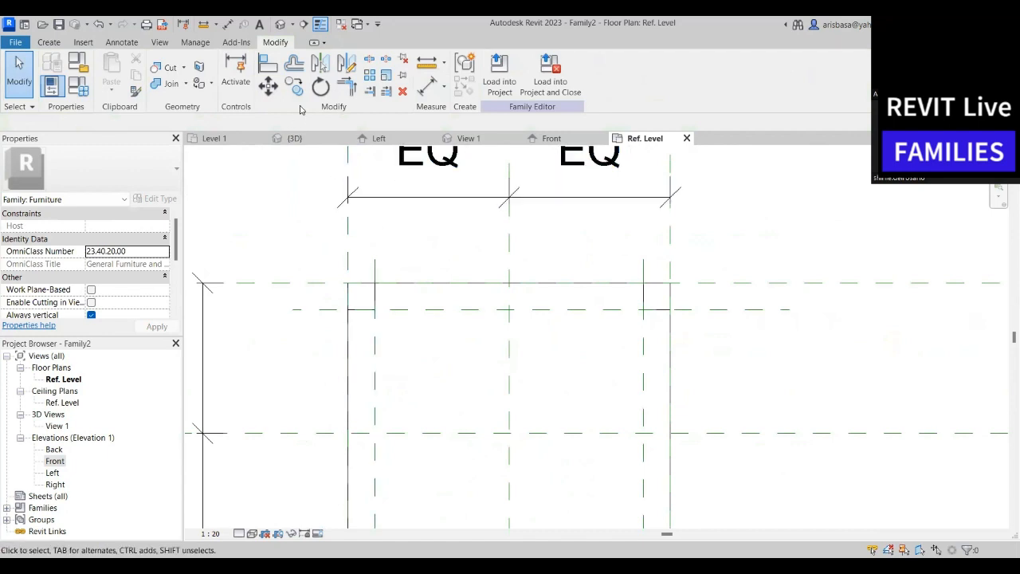
click(425, 86)
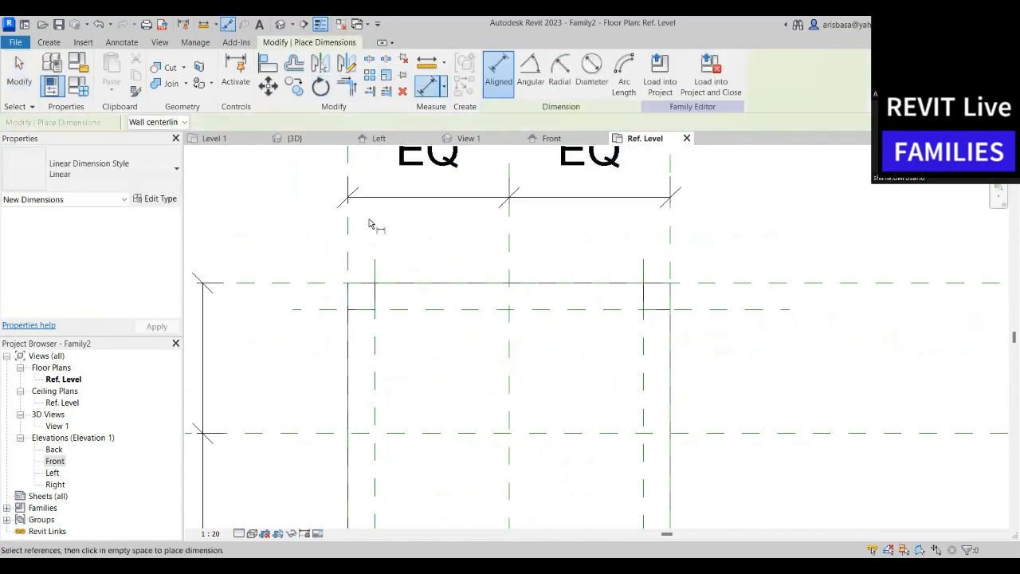
click(349, 263)
click(375, 263)
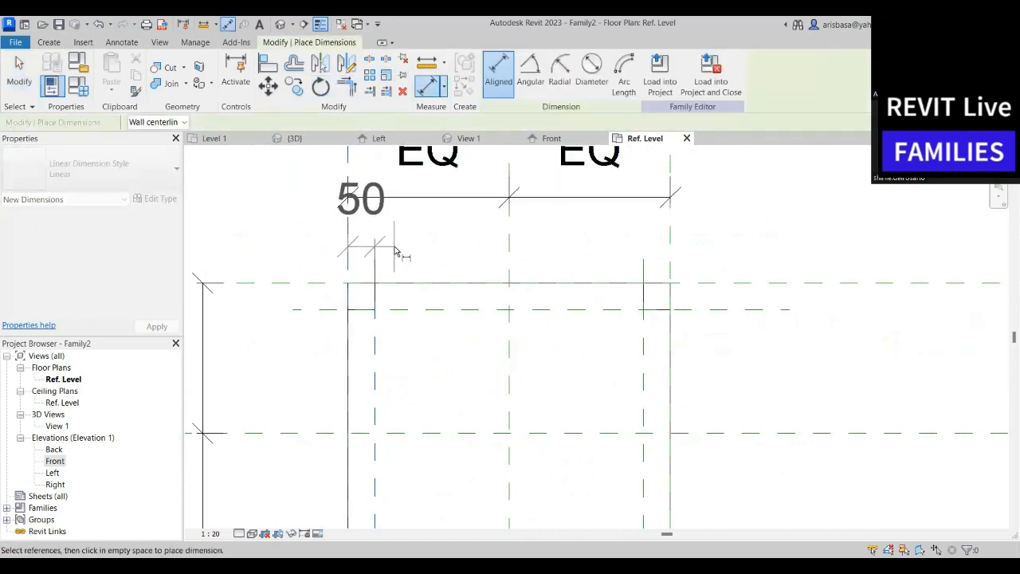
click(399, 247)
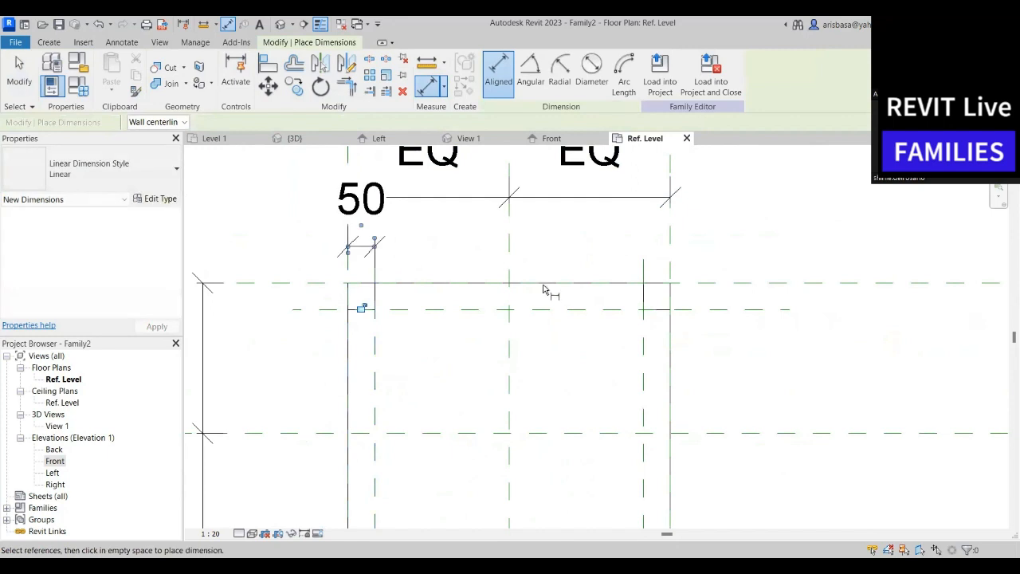
click(365, 310)
Add a locked aligned dimension between the inner and outer right vertical reference planes above the upper-right corner
click(644, 269)
click(668, 269)
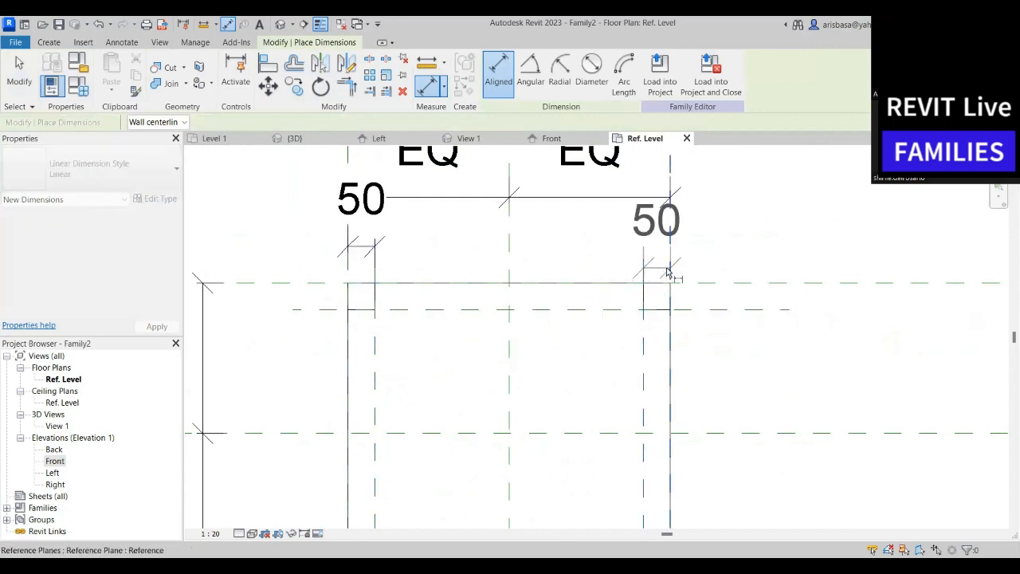
click(705, 256)
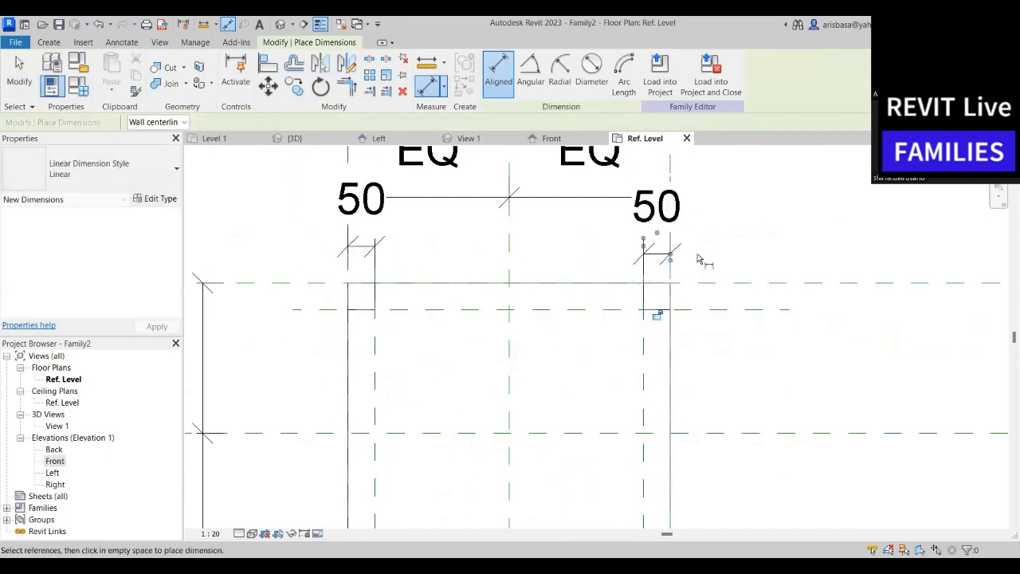
click(659, 319)
Add a locked aligned dimension between the two upper horizontal reference planes beside the upper-left corner
scroll(560, 346, down, 2)
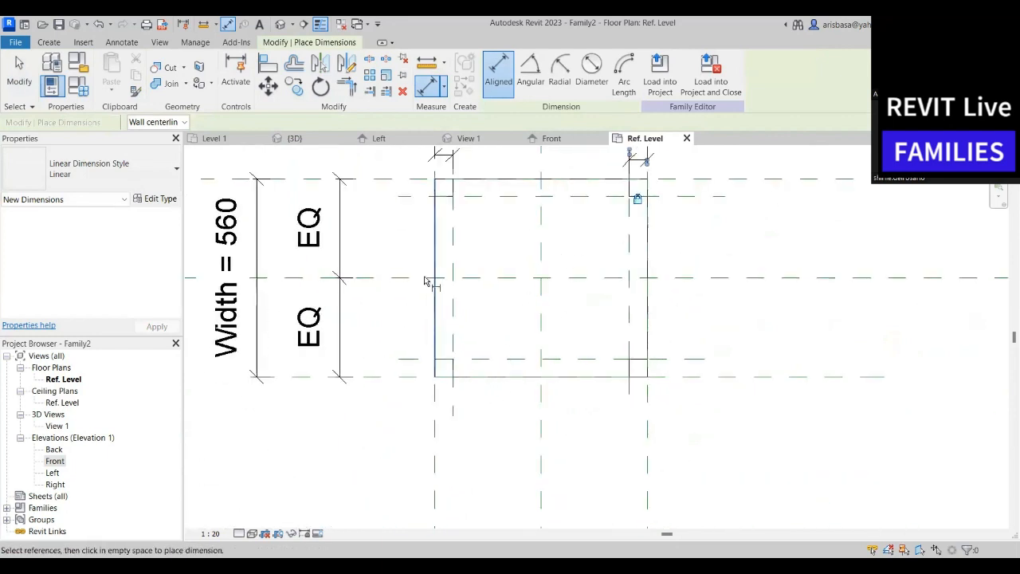
middle_drag(425, 281, 416, 384)
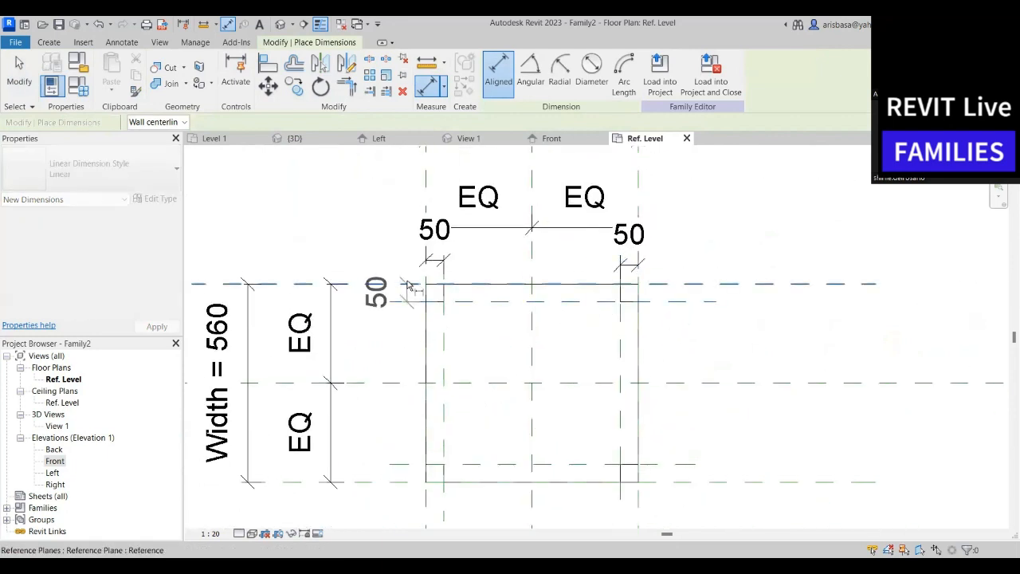
click(392, 292)
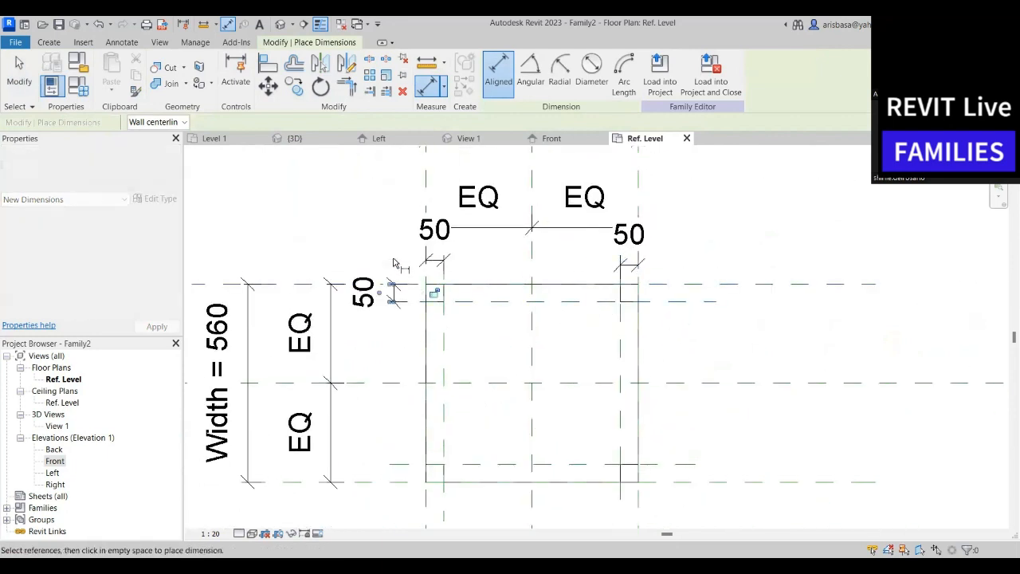
Try to place and lock a second dimension between the two upper horizontal reference planes beside the upper-right corner
click(670, 303)
click(670, 285)
click(676, 264)
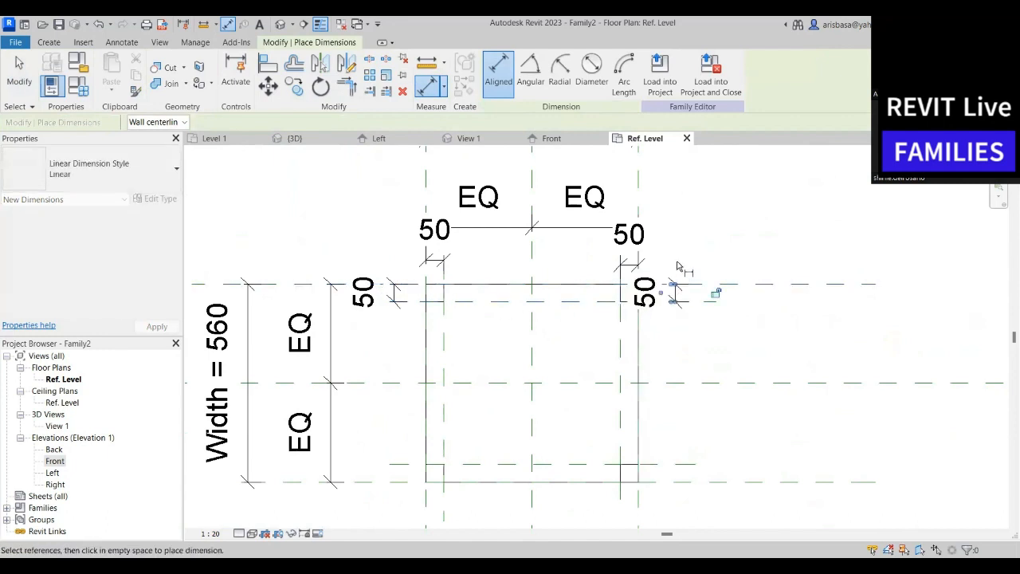
click(717, 294)
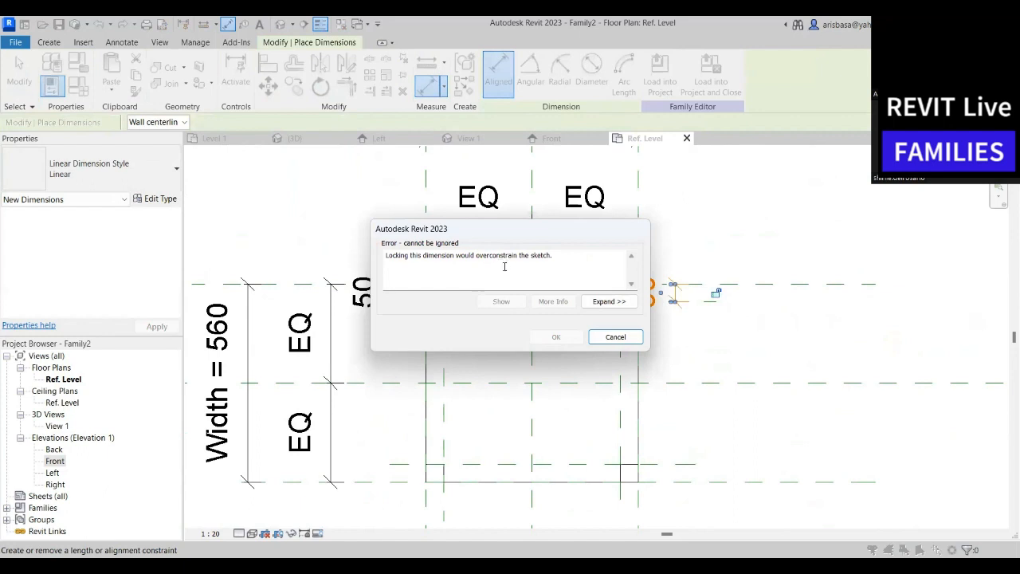
click(615, 337)
Delete the redundant dimension beside the upper-right corner
scroll(677, 310, up, 2)
key(Escape)
key(Escape)
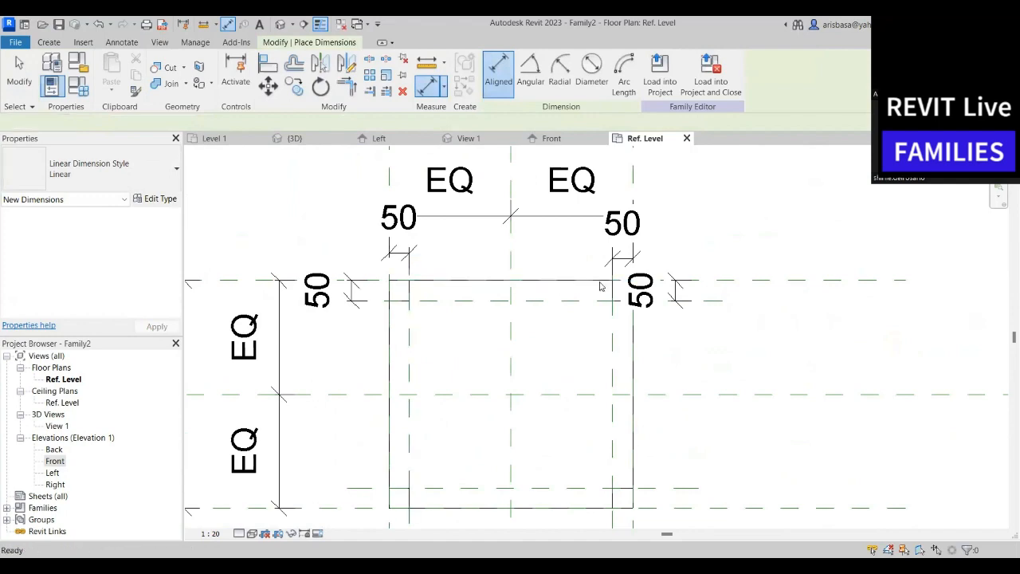
click(654, 297)
key(Delete)
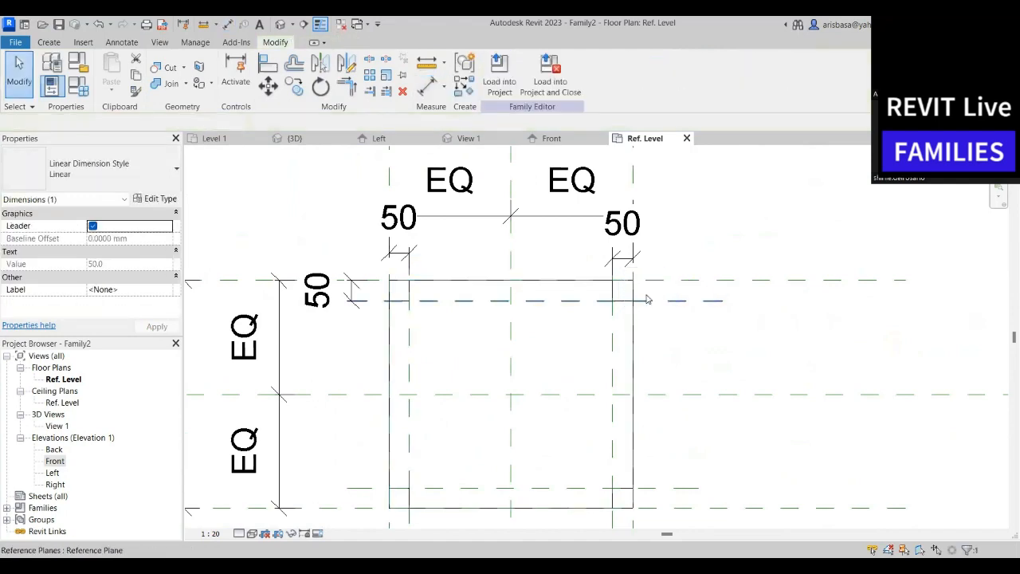
Add a locked aligned dimension between the two lower horizontal reference planes beside the lower-left corner
scroll(642, 313, down, 1)
scroll(643, 313, down, 1)
middle_drag(660, 316, 663, 255)
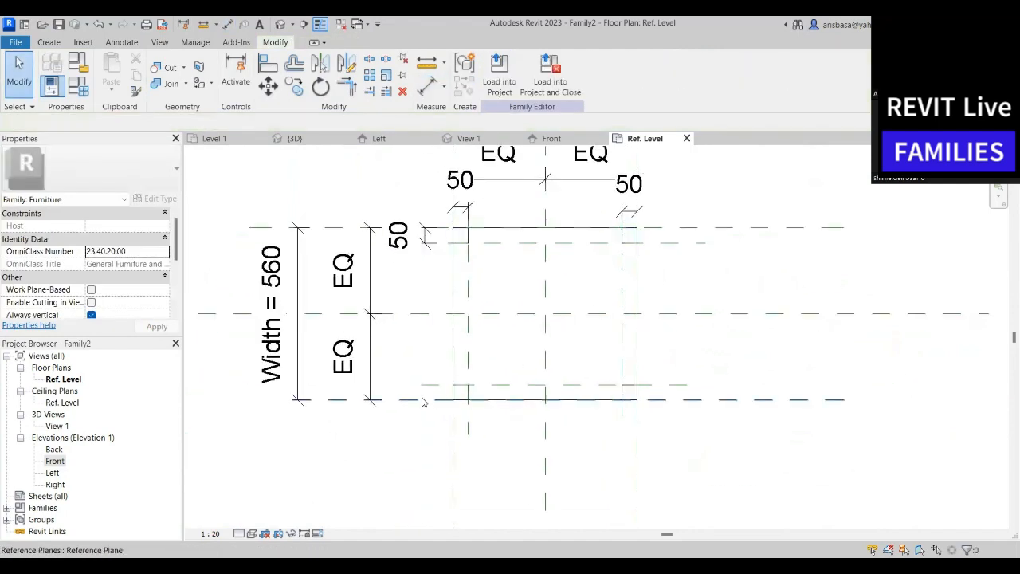
middle_drag(428, 407, 434, 414)
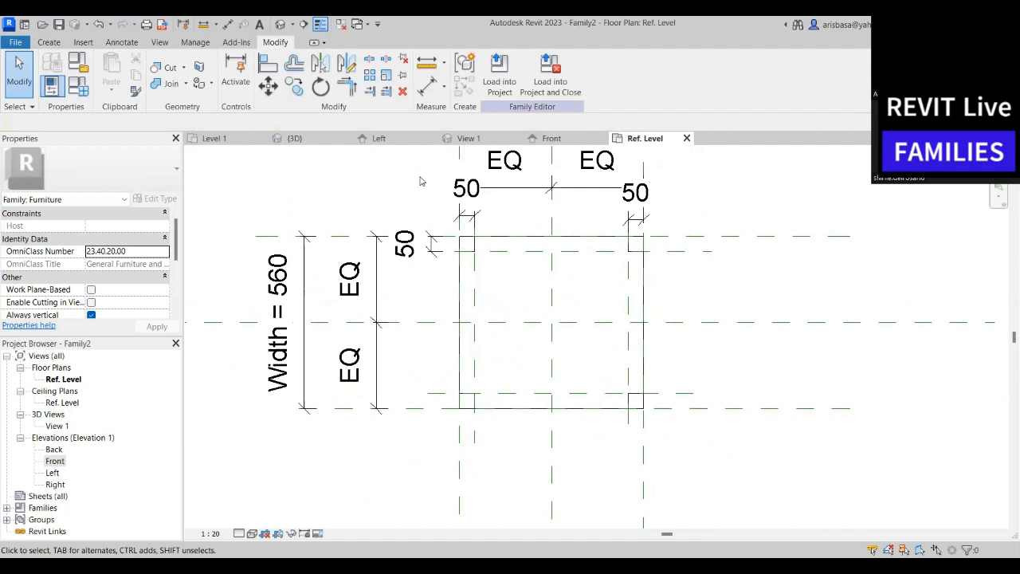
click(428, 85)
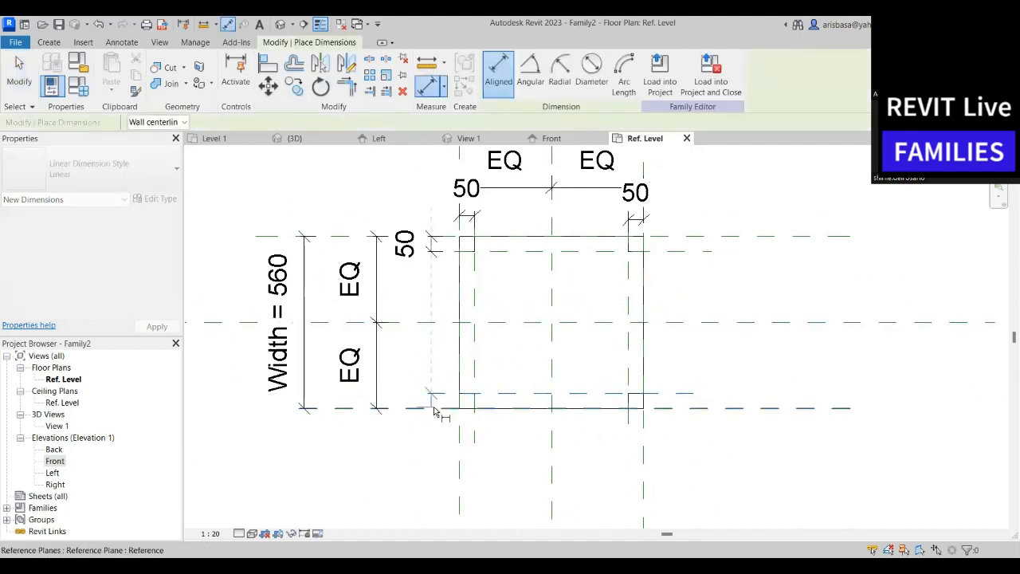
click(435, 408)
click(423, 432)
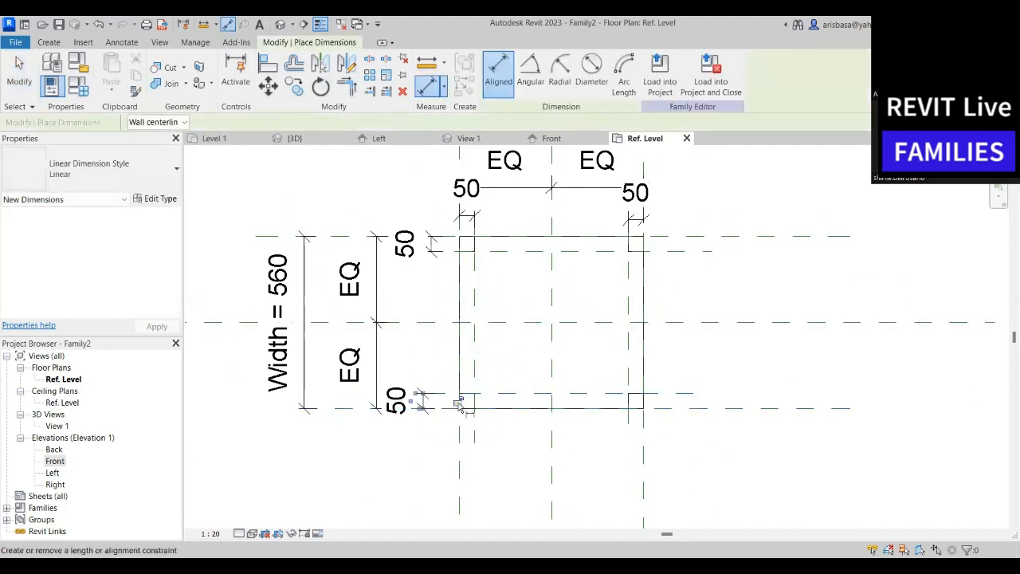
Examine the corner legs and their dimensions in the Ref. Level plan, the View 1 3D view and the Front elevation
scroll(697, 347, down, 3)
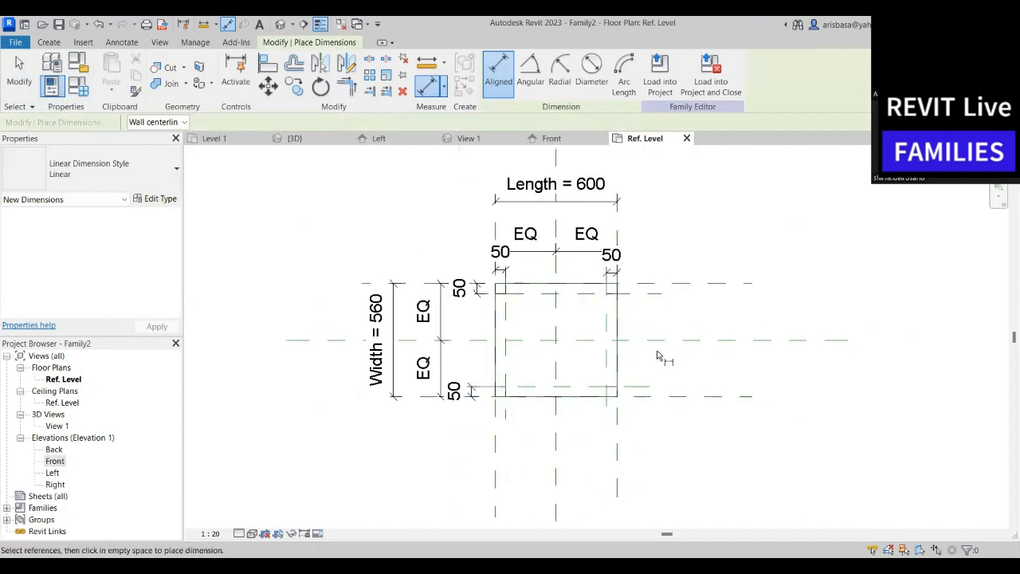
middle_drag(664, 363, 638, 350)
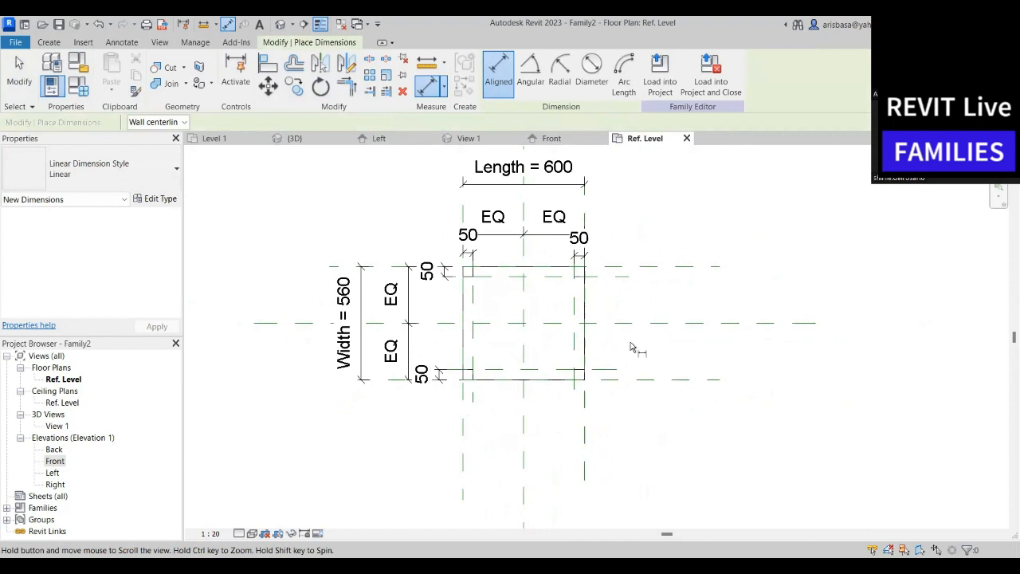
click(470, 139)
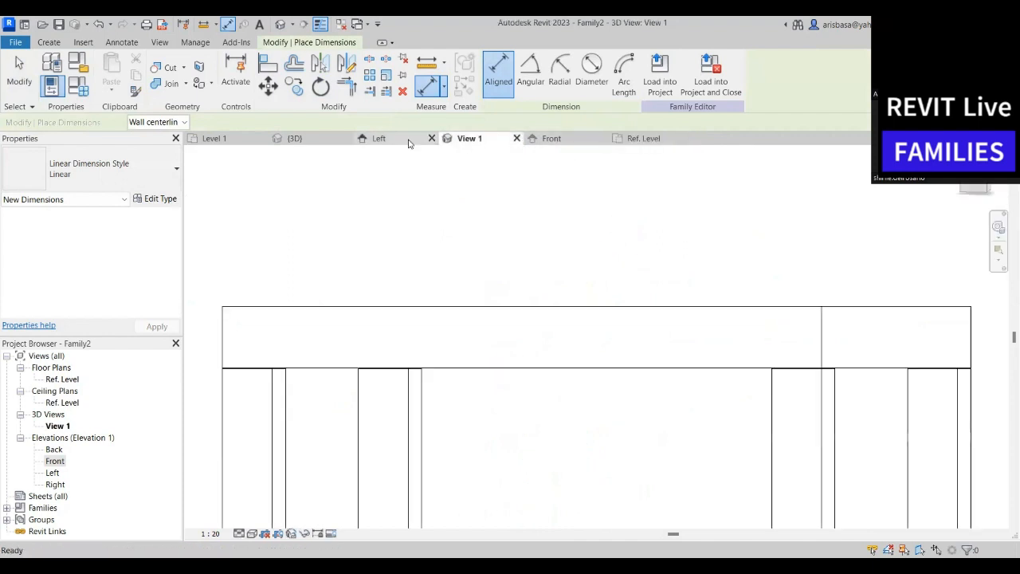
click(552, 138)
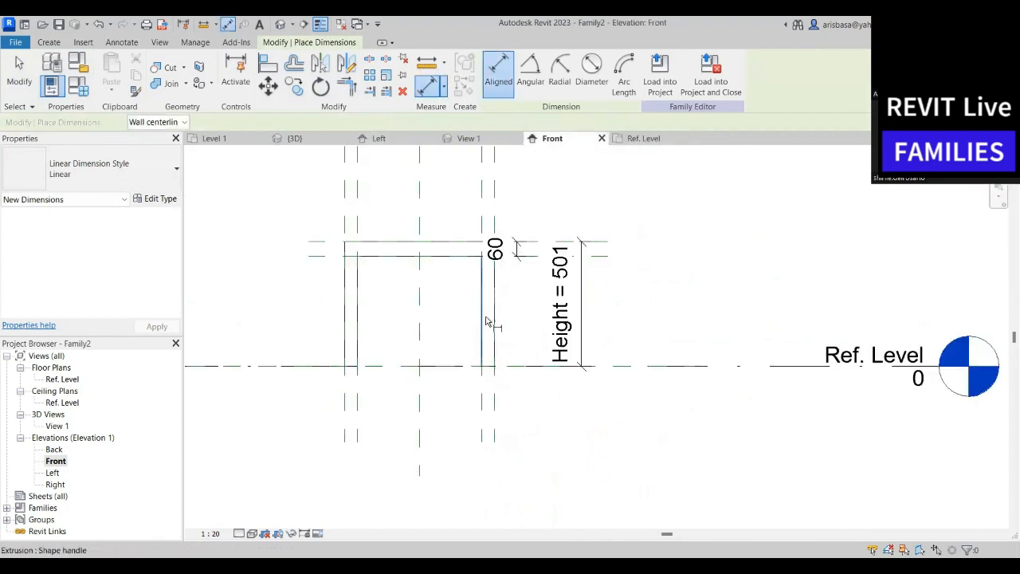
middle_drag(403, 323, 417, 343)
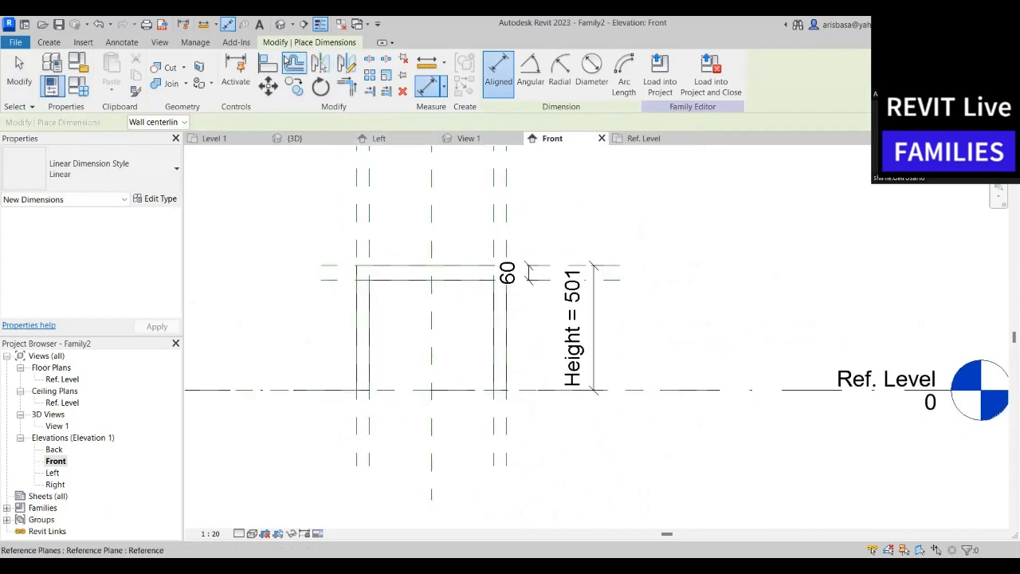
key(Escape)
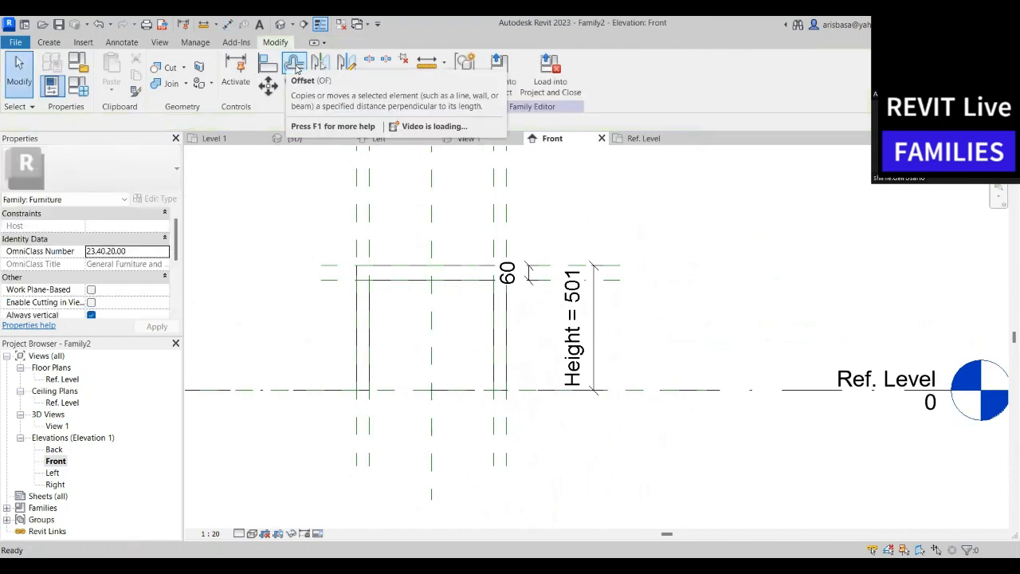
click(482, 140)
click(634, 139)
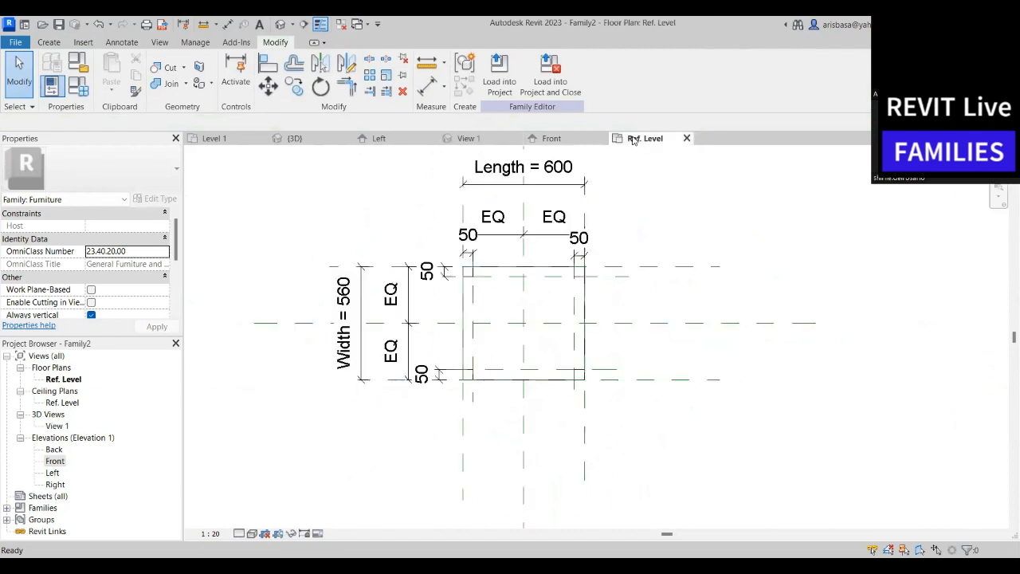
click(558, 139)
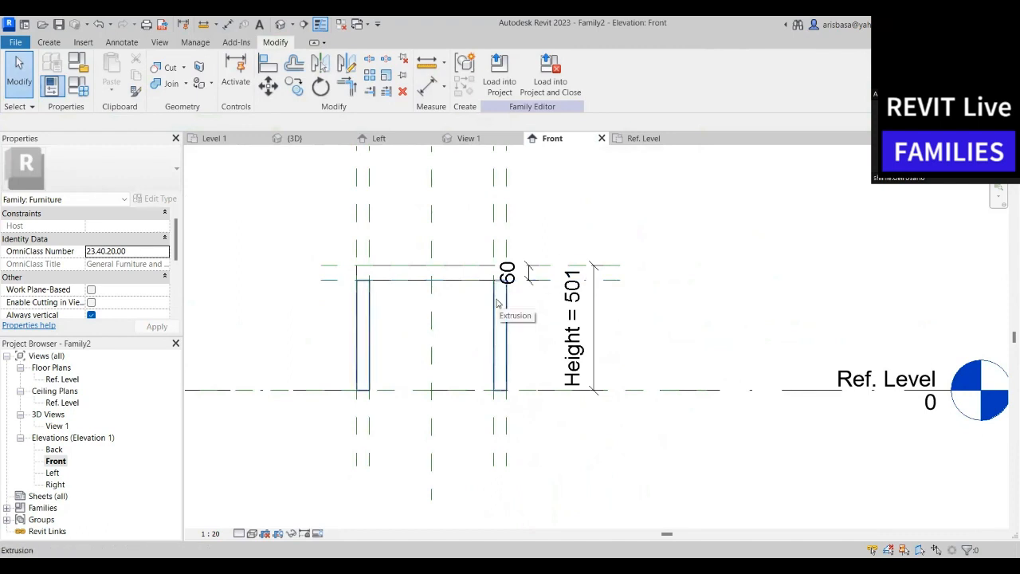
Shorten the leg extrusion in the Front elevation so its top sits below the tabletop's underside
click(497, 305)
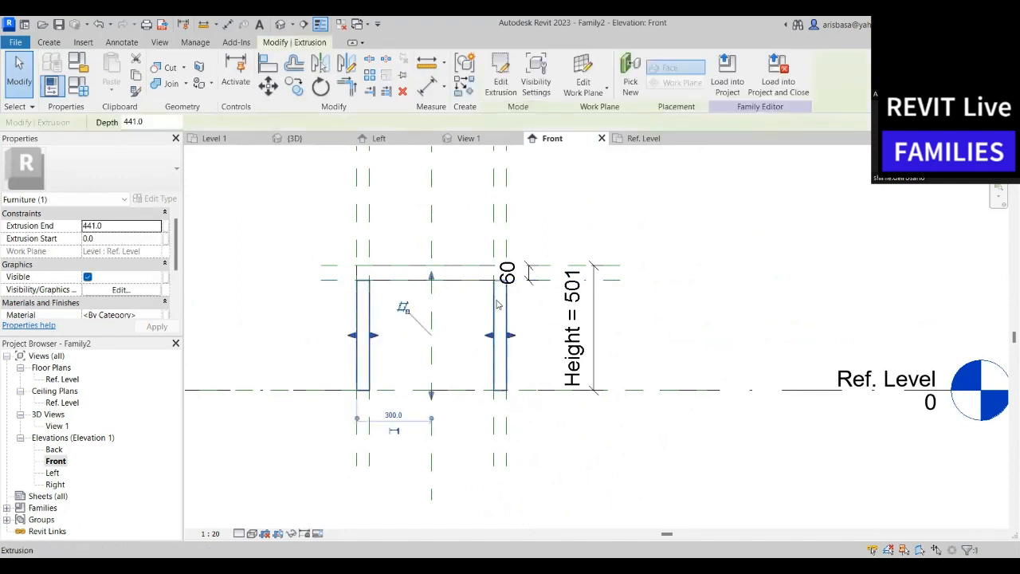
scroll(493, 299, up, 2)
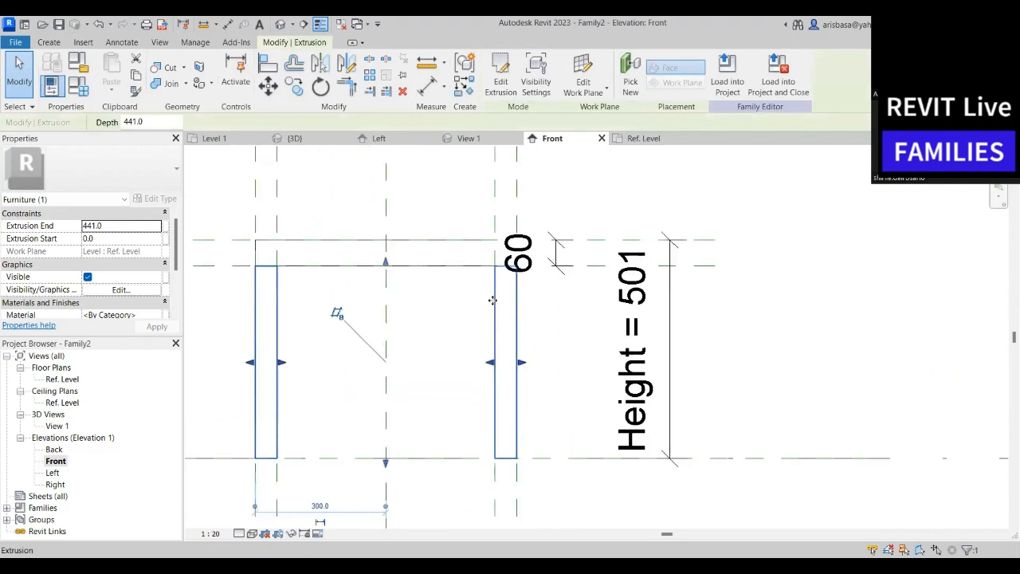
scroll(274, 282, up, 3)
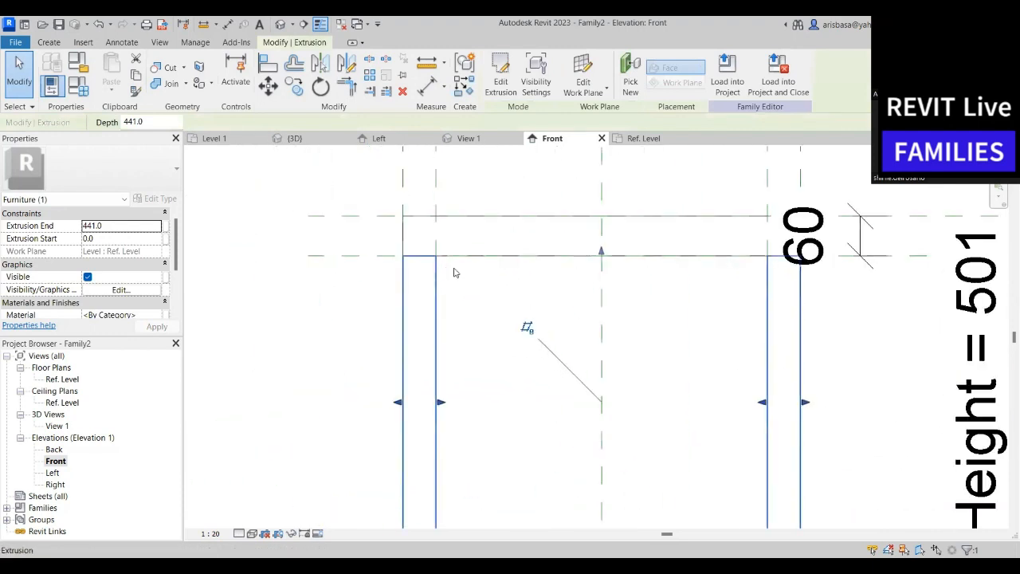
scroll(397, 253, down, 1)
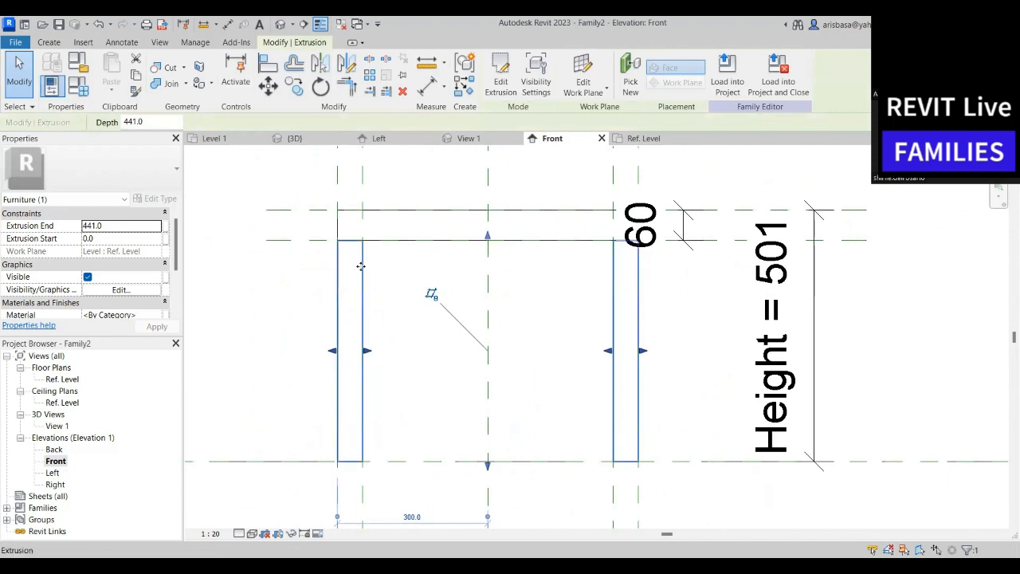
drag(487, 236, 482, 255)
click(445, 264)
Align the leg tops with the tabletop's underside and lock the alignment
scroll(440, 267, up, 2)
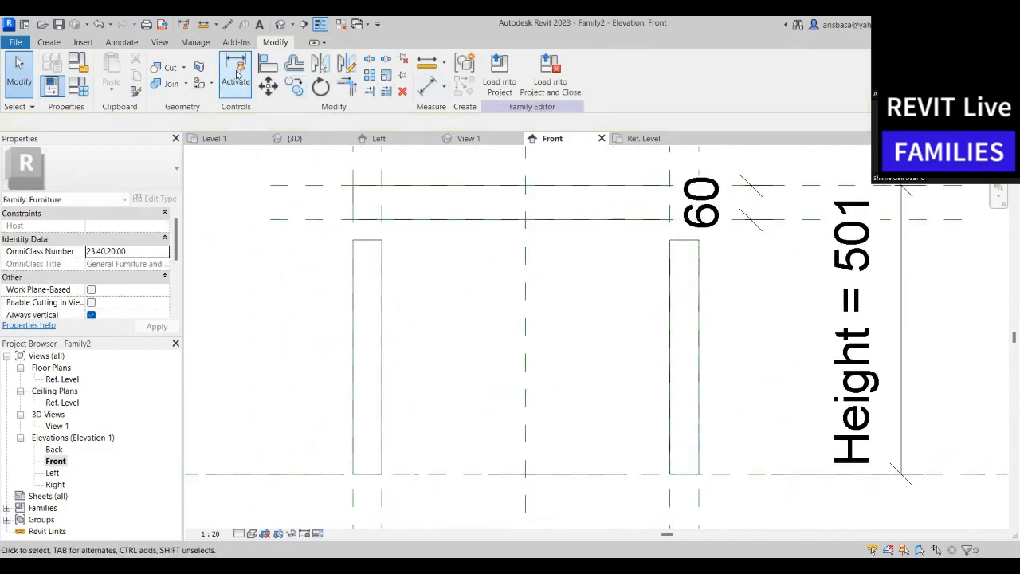
click(268, 64)
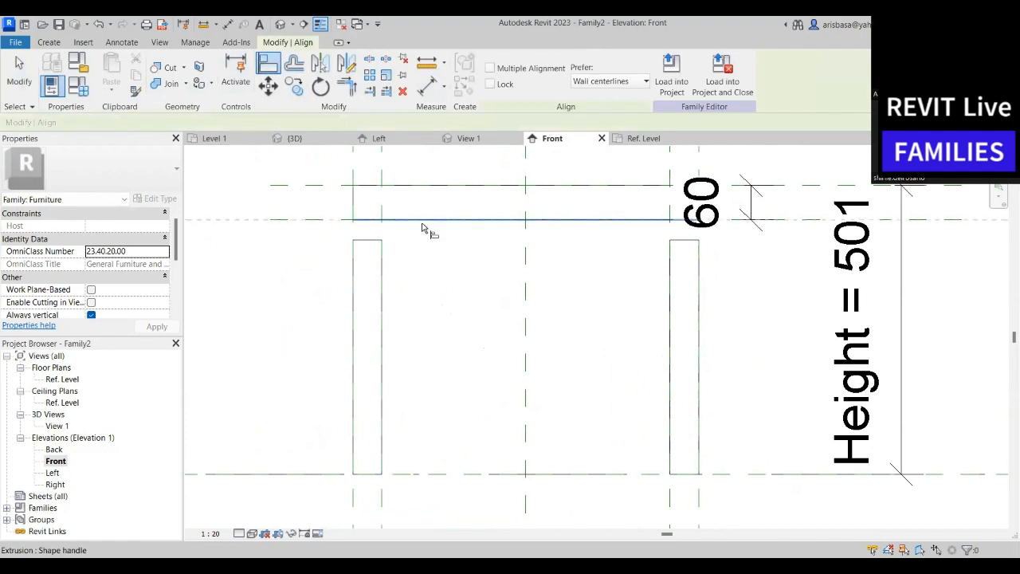
click(422, 226)
click(391, 241)
scroll(423, 253, down, 2)
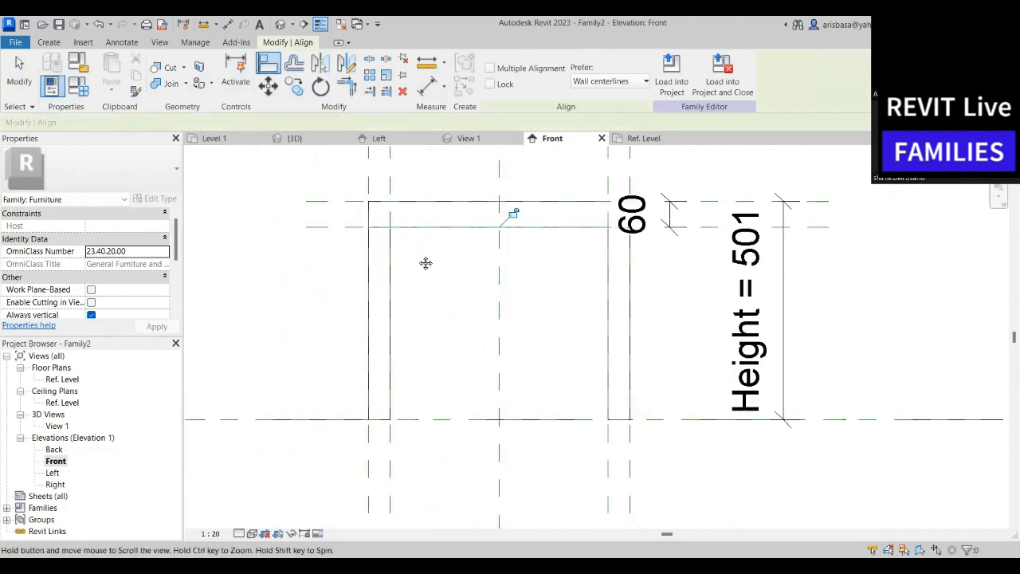
middle_drag(425, 263, 427, 269)
scroll(534, 263, down, 2)
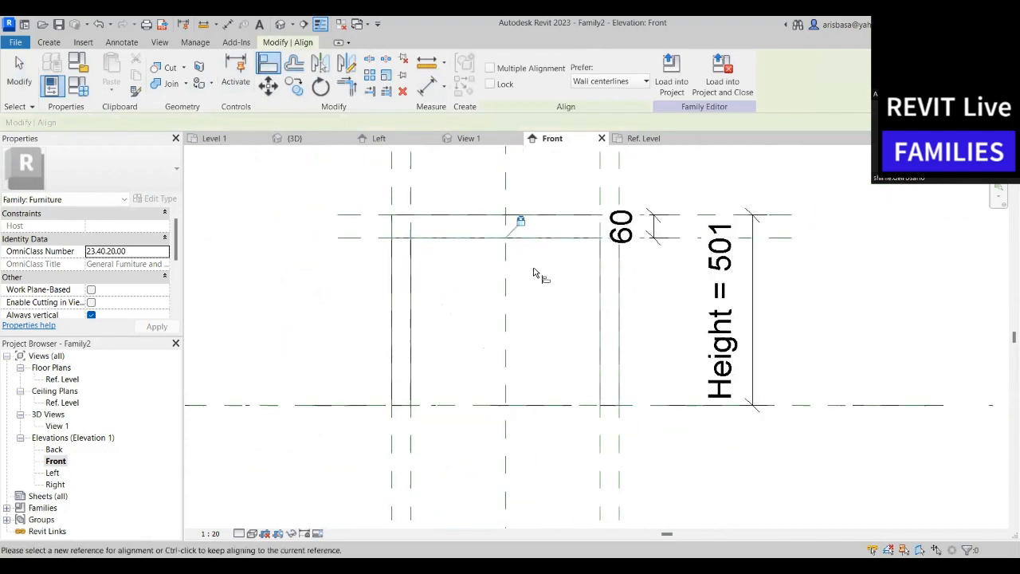
key(Escape)
Flex the table height by moving the TOP reference plane up to 800, then down to about 440
scroll(478, 287, down, 2)
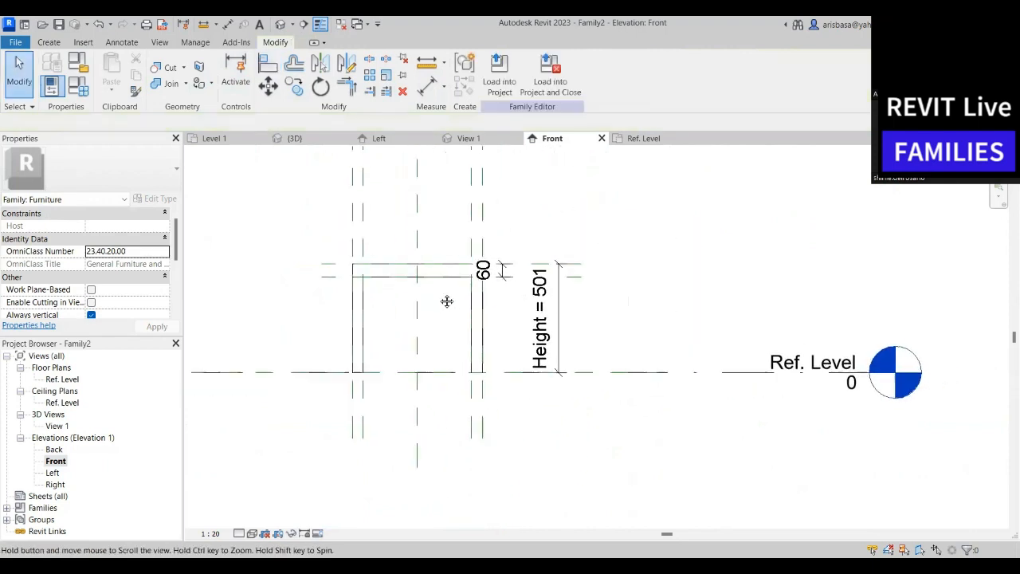
scroll(545, 266, up, 1)
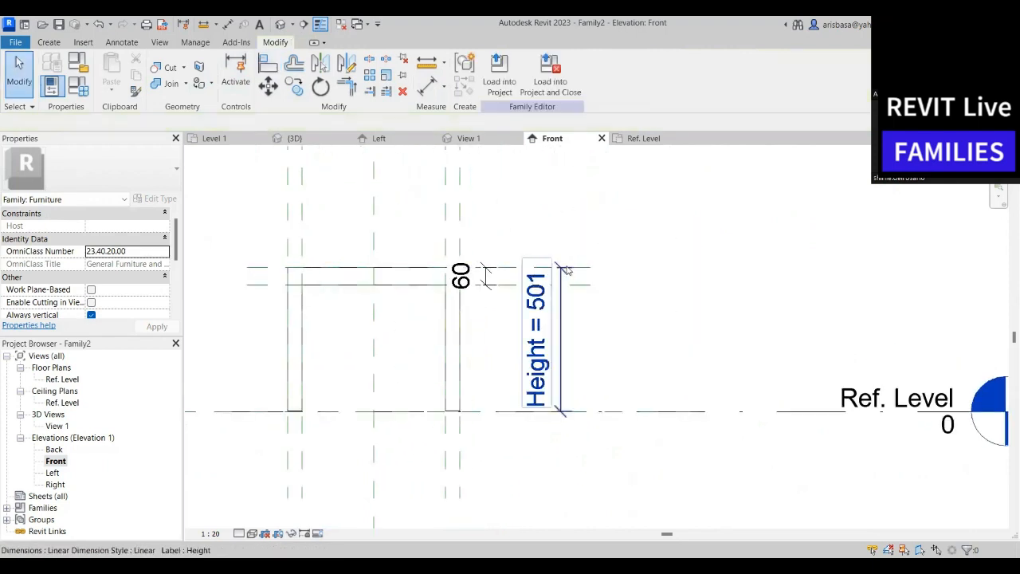
click(588, 271)
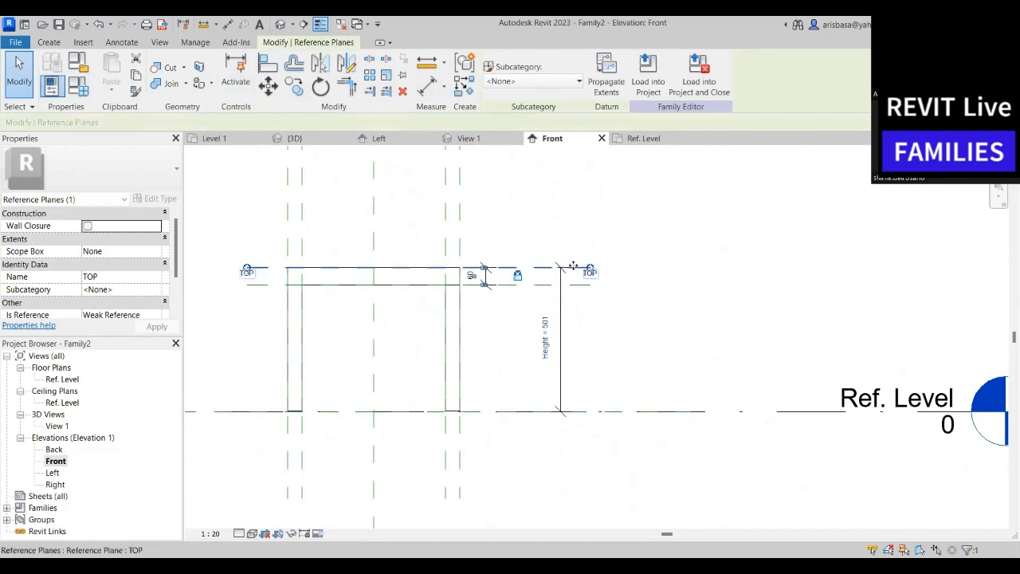
drag(576, 194, 576, 185)
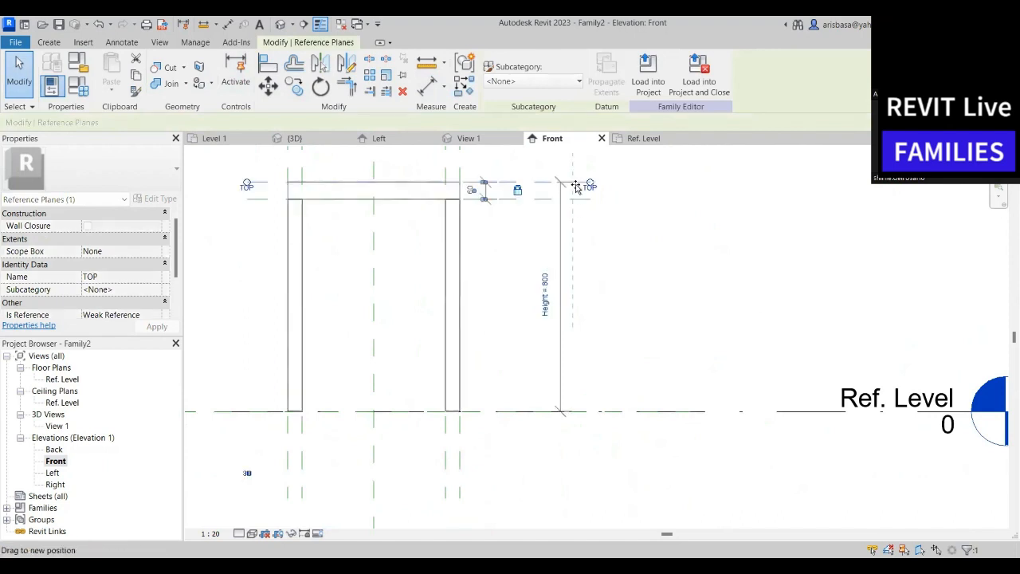
drag(576, 226, 579, 283)
click(613, 228)
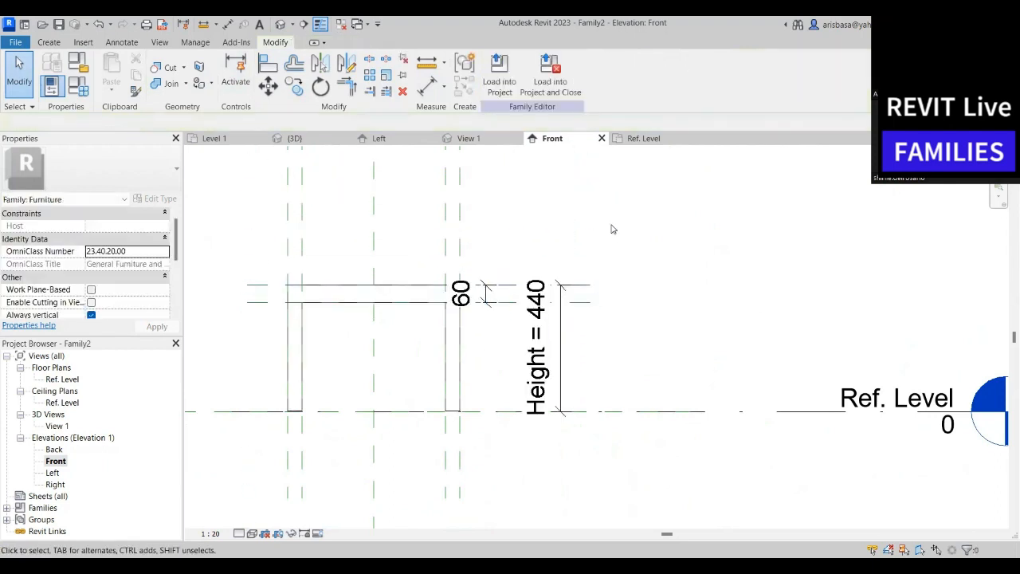
Flex the table's length in the Ref. Level plan by moving the right outer reference plane inward to about 526
click(632, 141)
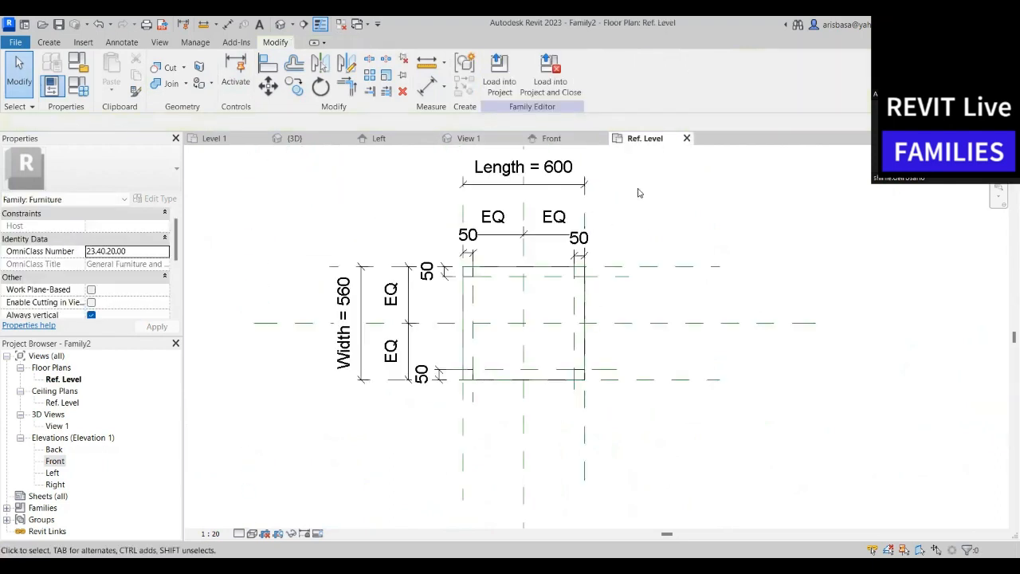
scroll(599, 321, up, 2)
middle_drag(599, 321, 634, 267)
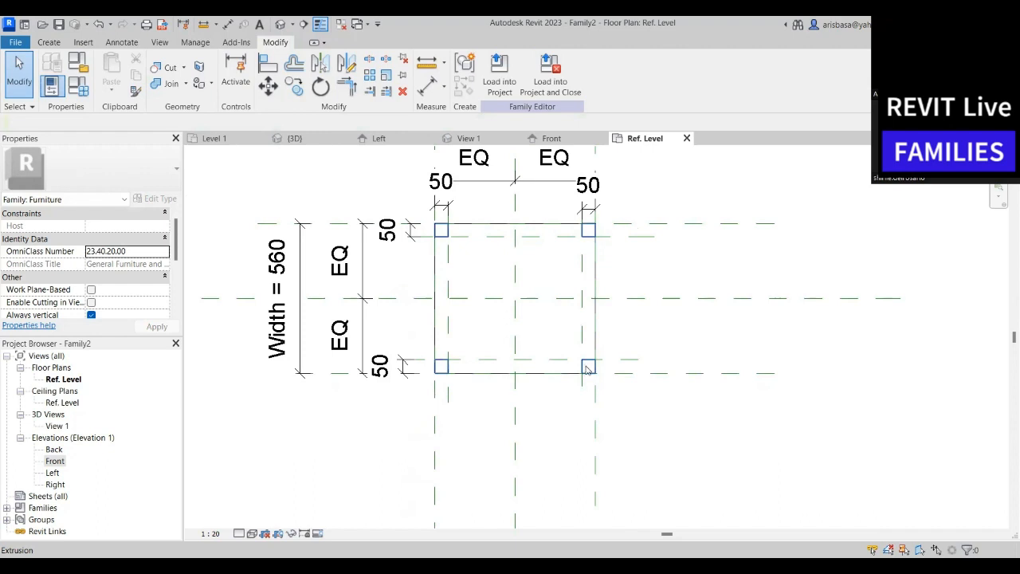
click(596, 409)
scroll(613, 417, down, 1)
middle_drag(612, 417, 586, 337)
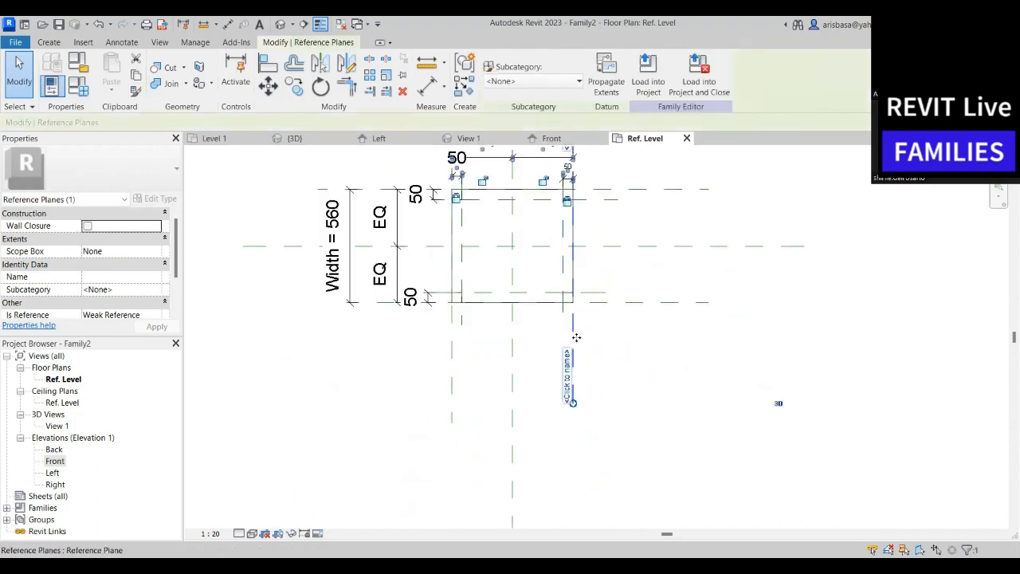
drag(623, 336, 582, 332)
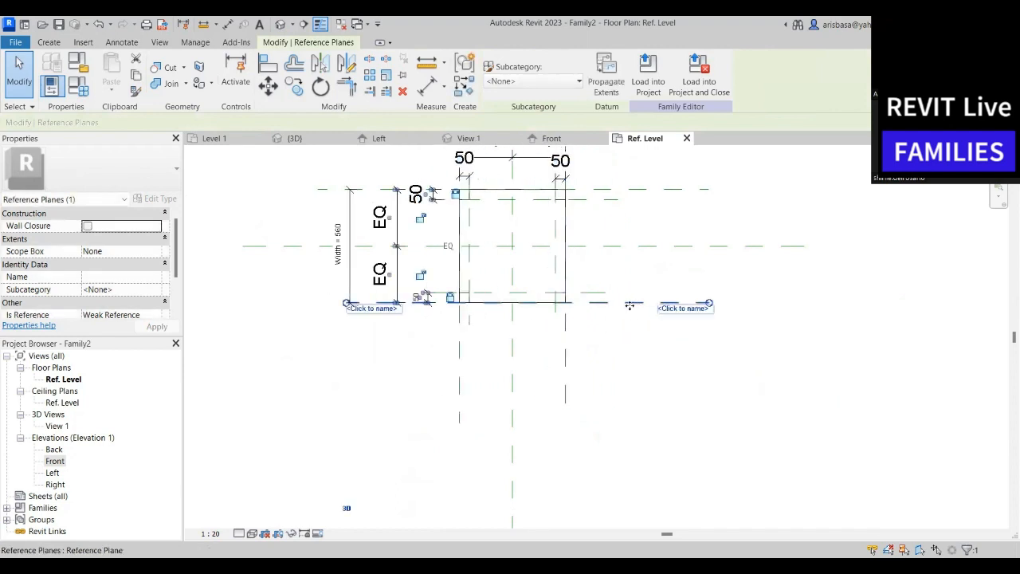
Flex the table's width by moving the lower outer reference plane inward to about 471
mouse_move(633, 306)
mouse_down()
mouse_move(624, 358)
mouse_move(614, 287)
mouse_move(617, 297)
mouse_up()
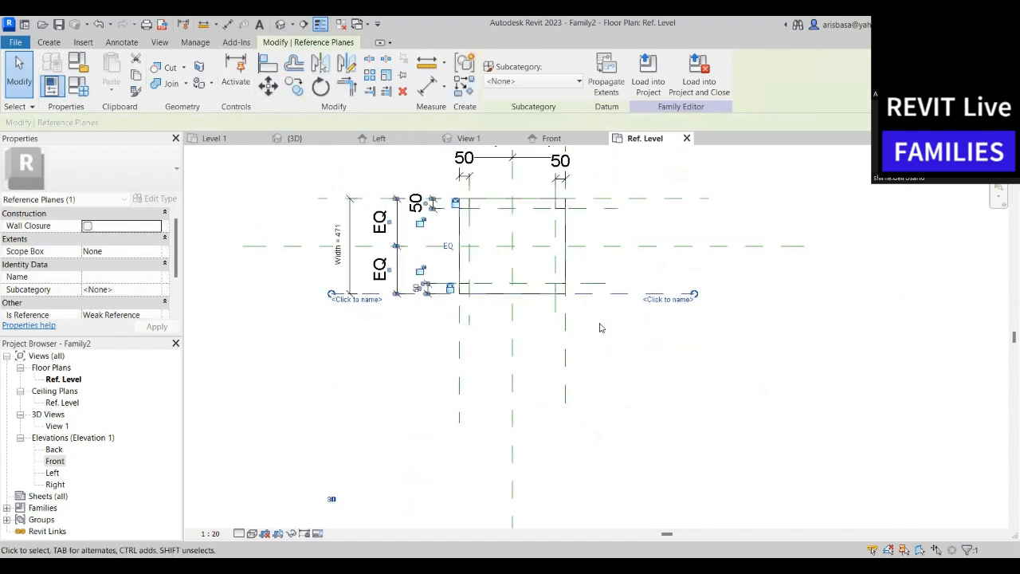
click(602, 328)
middle_drag(579, 357, 569, 420)
scroll(569, 390, up, 1)
middle_drag(570, 382, 575, 409)
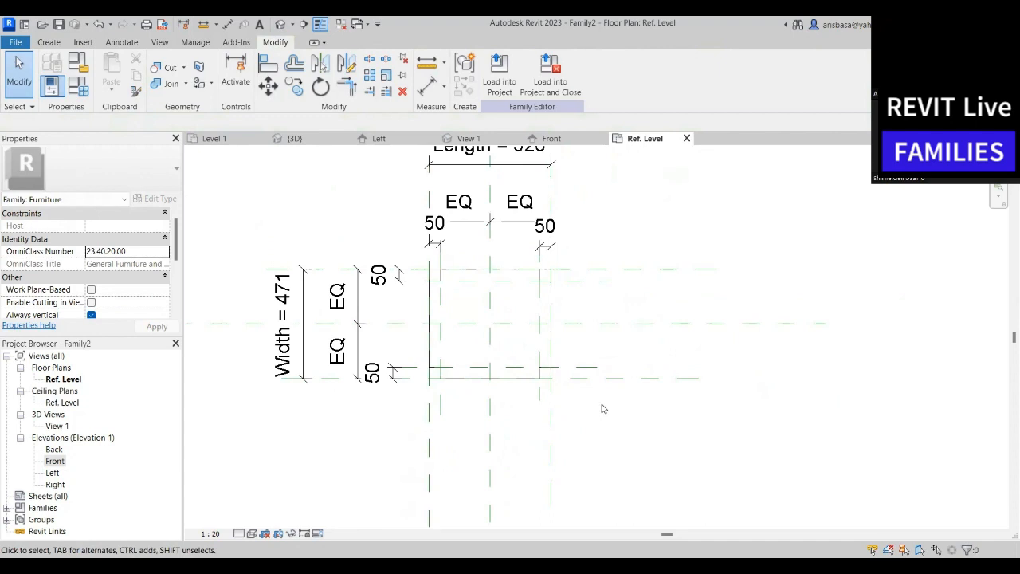
scroll(574, 391, down, 2)
mouse_move(596, 287)
middle_down()
mouse_move(608, 330)
mouse_move(602, 340)
middle_up()
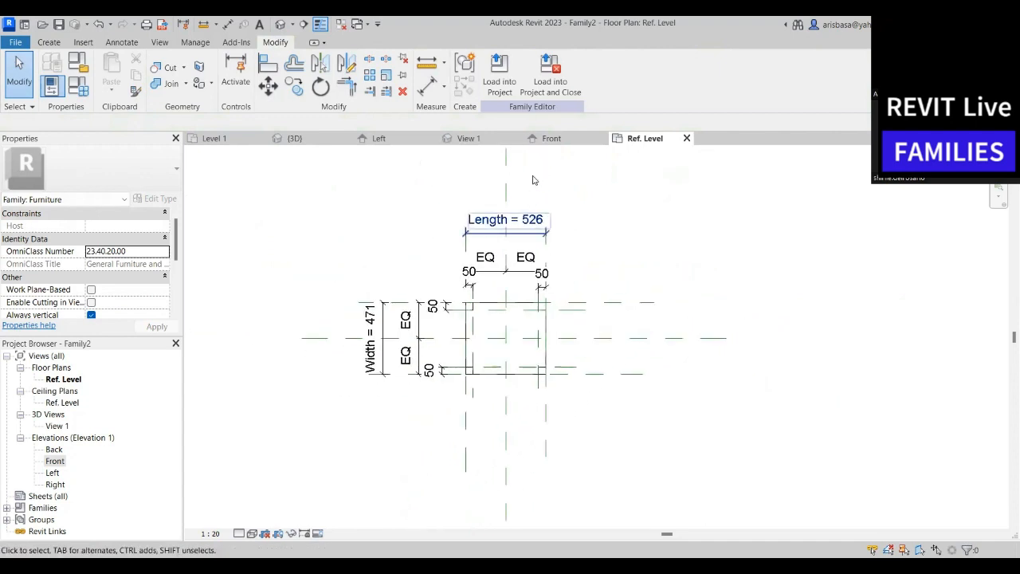
Save the family as "Table with 4 Legs" in the INFOCUS 2023 folder
click(544, 92)
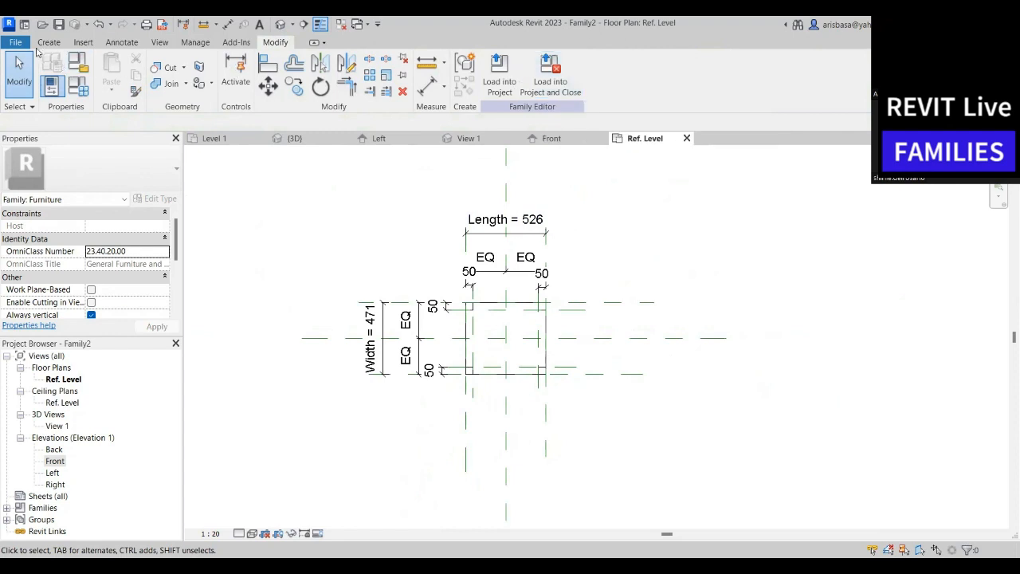
click(16, 43)
mouse_move(64, 213)
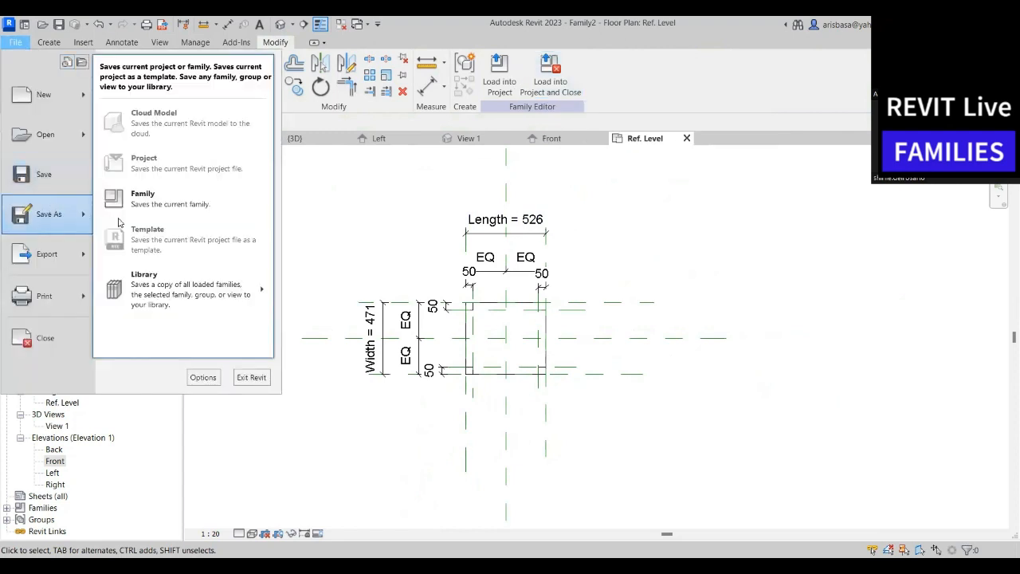
click(152, 204)
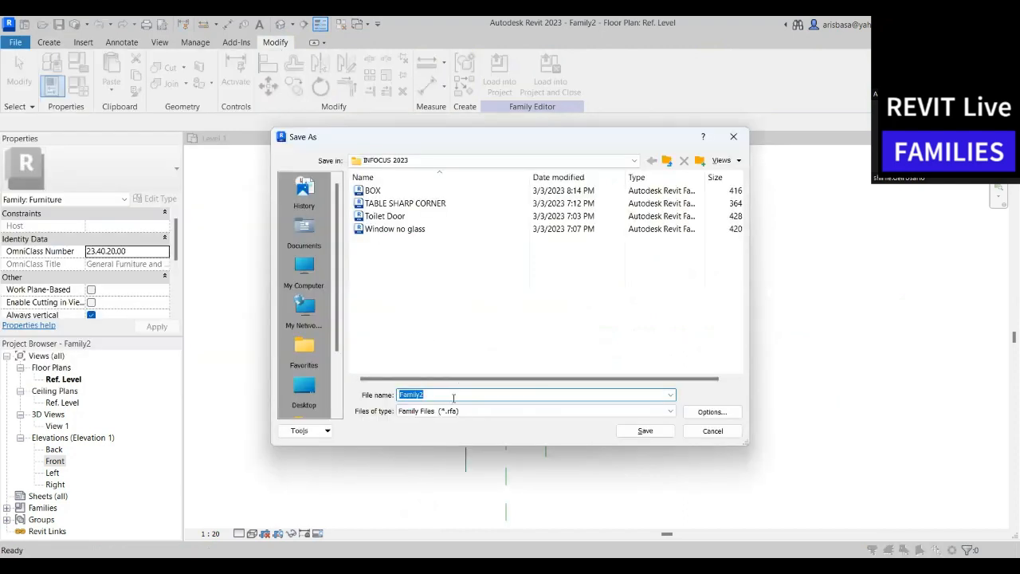
text(Tab)
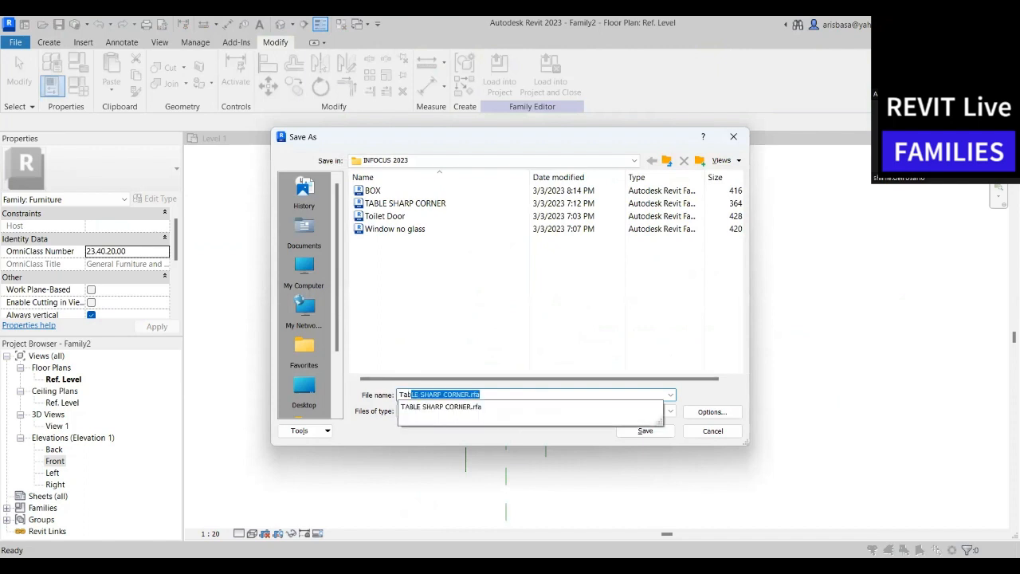
text(b)
key(BackSpace)
text(le with 4 e)
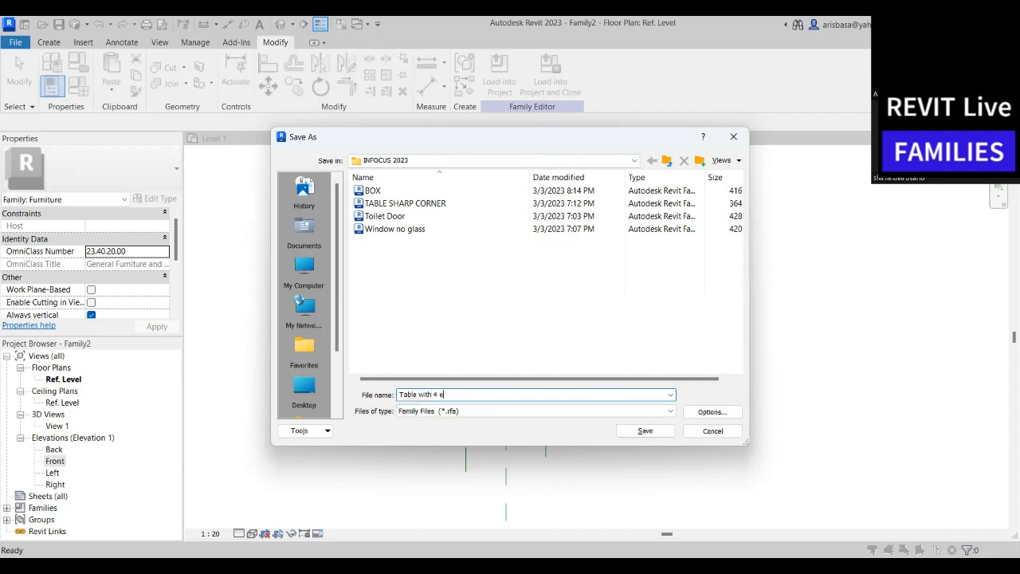
text(===)
key(BackSpace)
key(BackSpace)
key(BackSpace)
text(Legs)
click(646, 431)
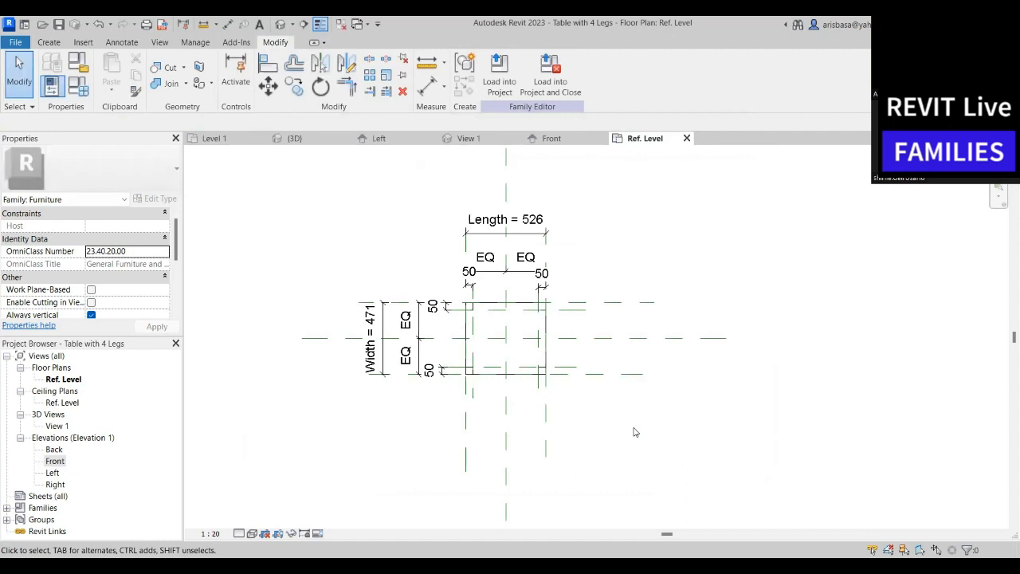
Load the finished table family into the REVIT FAMILY project and close the family
middle_drag(601, 410, 560, 412)
scroll(559, 409, down, 1)
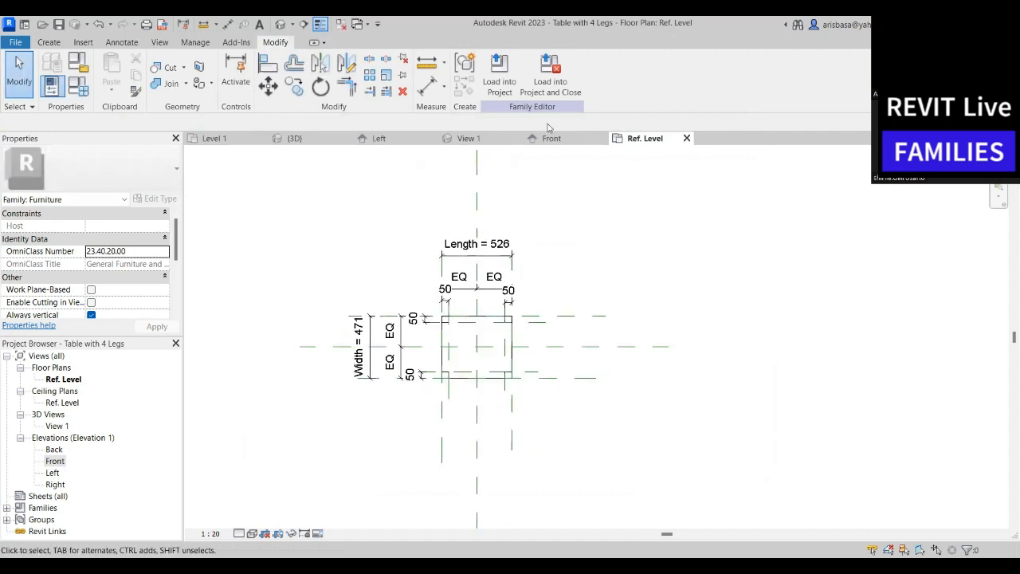
click(548, 87)
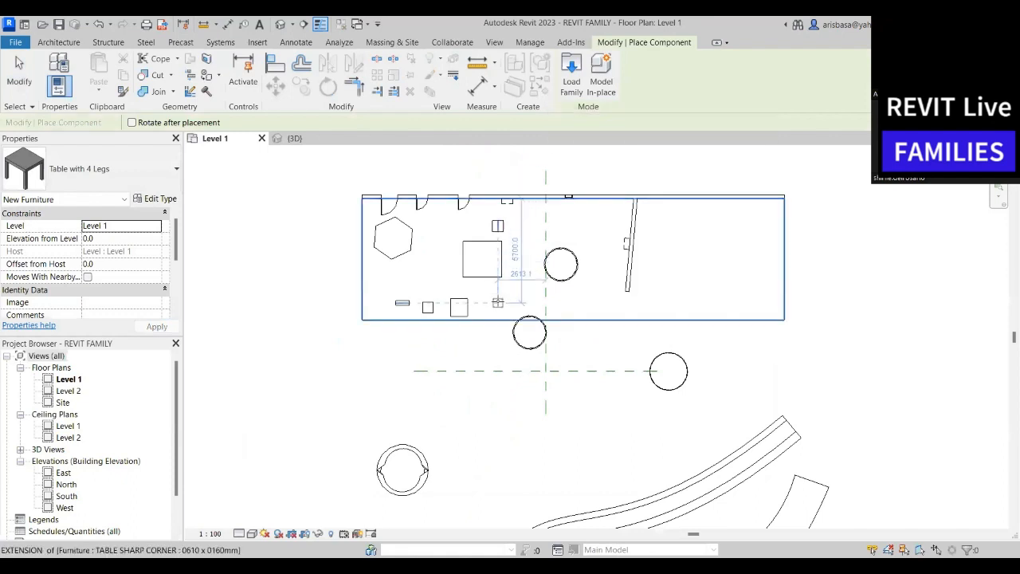
Place four instances of Table with 4 Legs in a row on Level 1, beside the existing square tables
scroll(499, 303, up, 2)
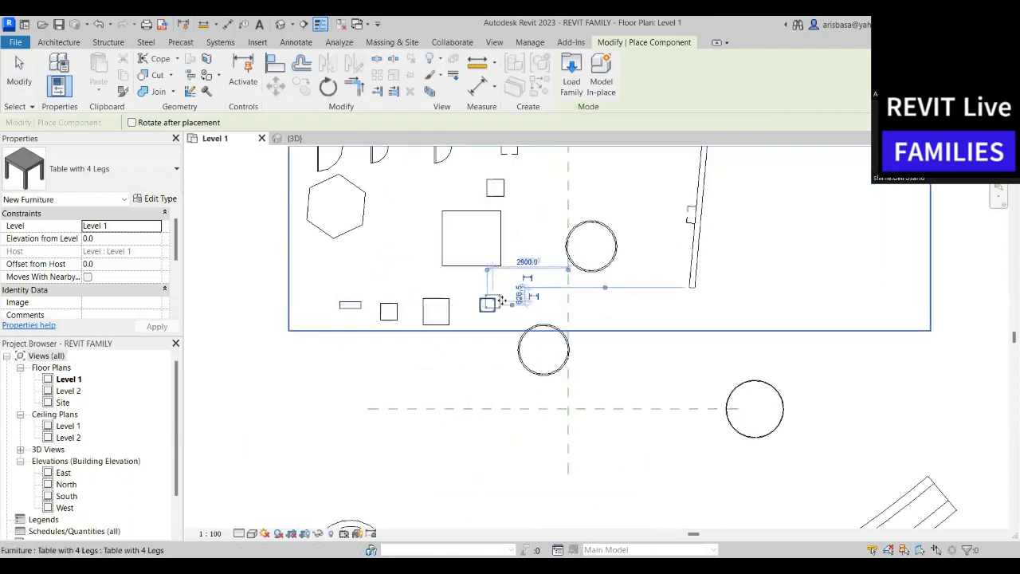
scroll(494, 305, up, 2)
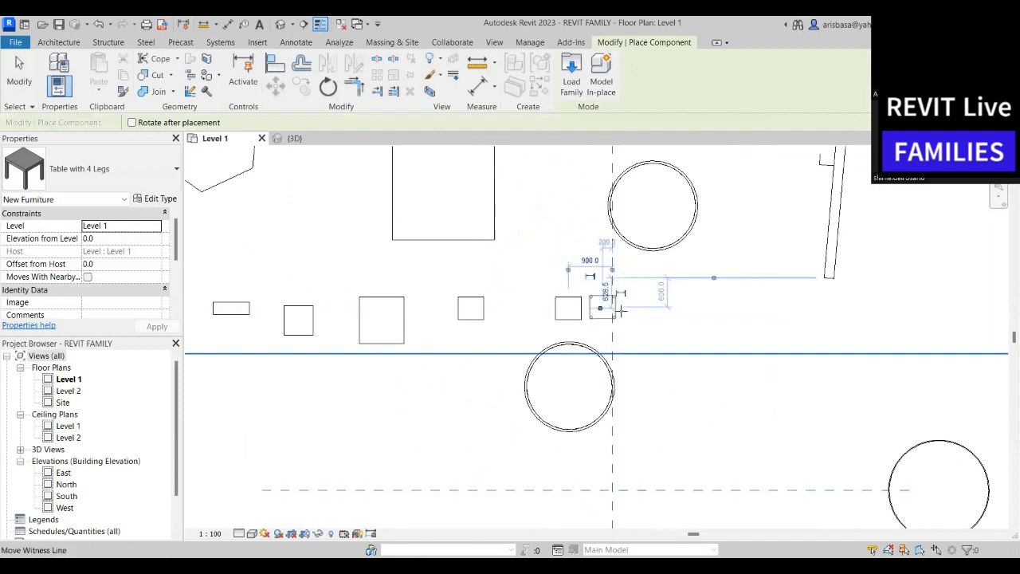
click(663, 309)
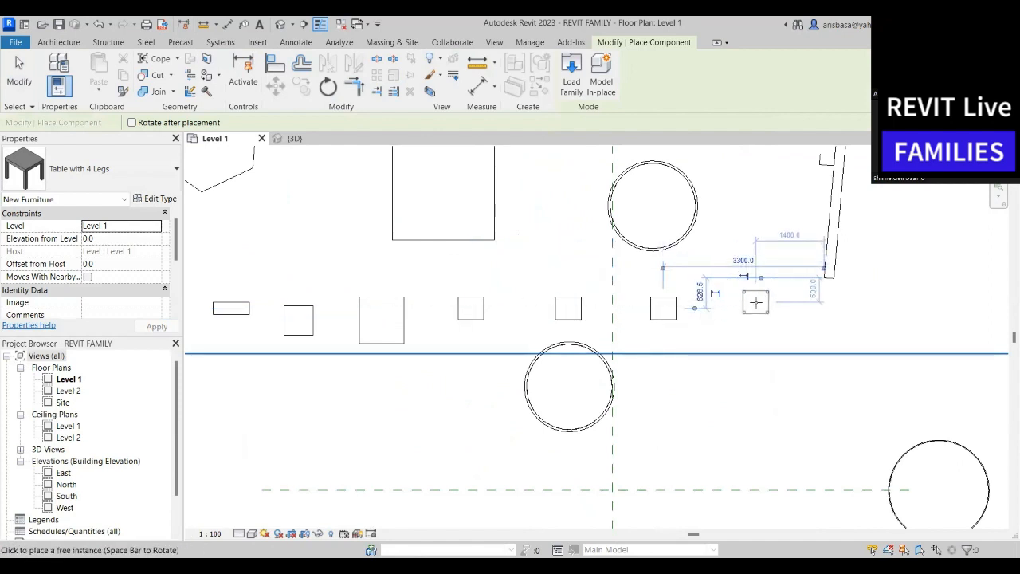
click(755, 311)
key(Escape)
key(Escape)
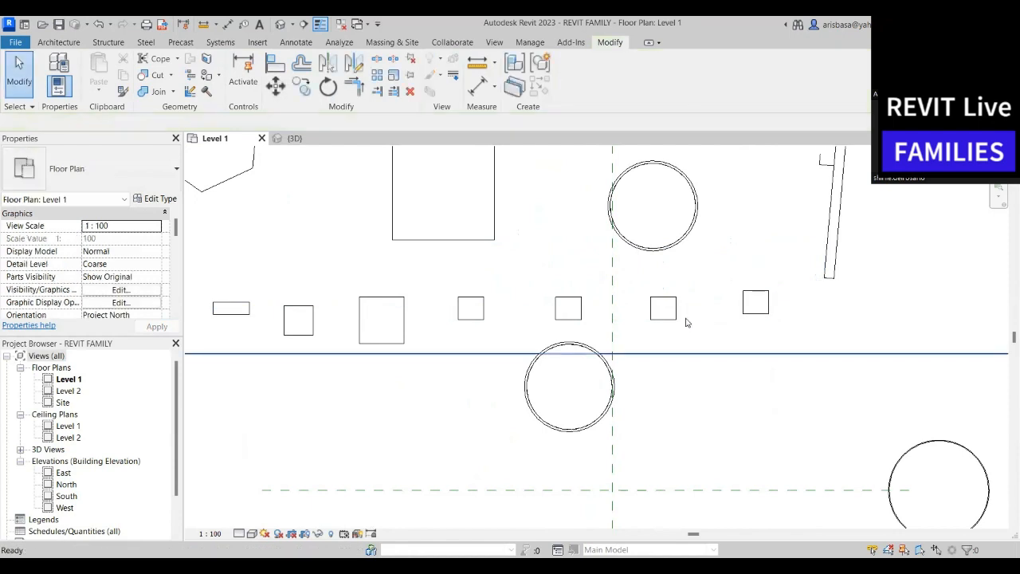
Duplicate the type of the first Table with 4 Legs in the row as "Table with 4 Legs - 600 x 600"
middle_drag(512, 318, 423, 321)
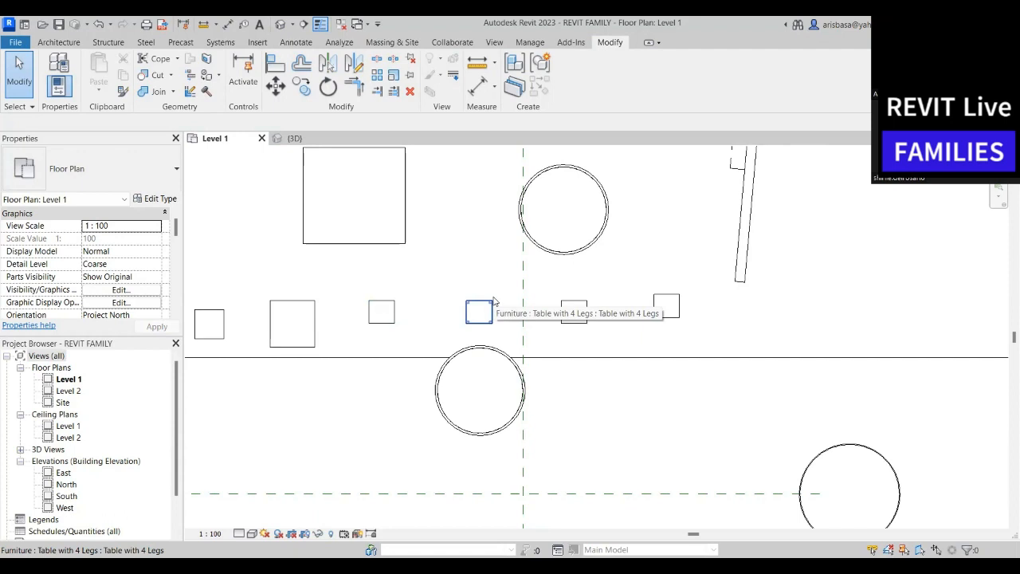
click(382, 318)
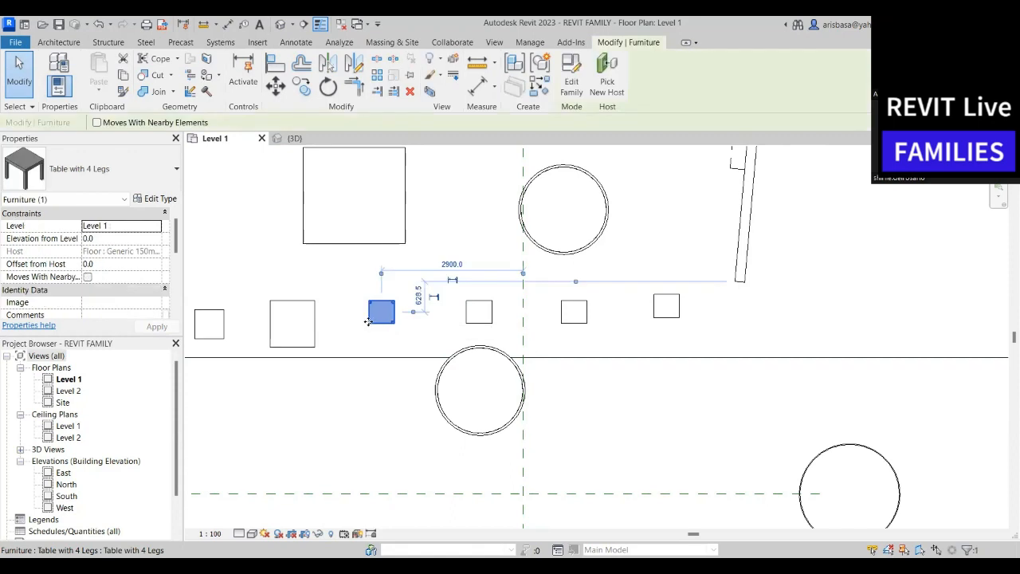
click(152, 198)
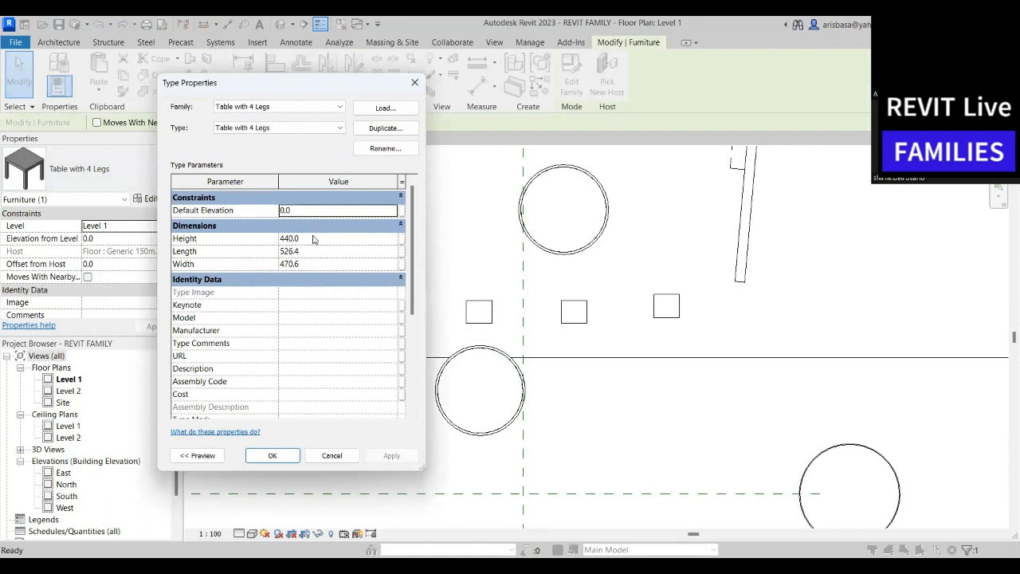
click(394, 130)
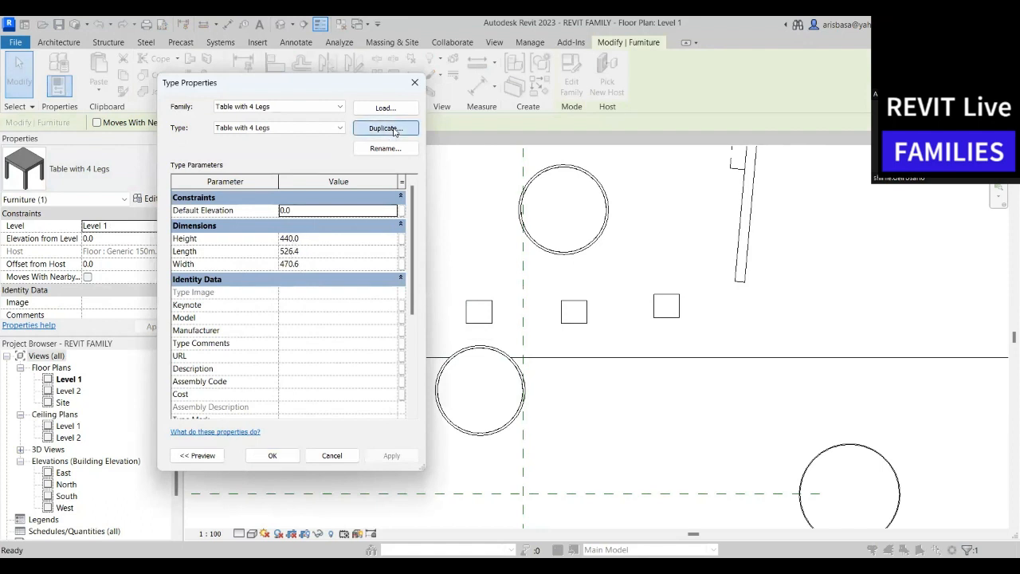
click(311, 267)
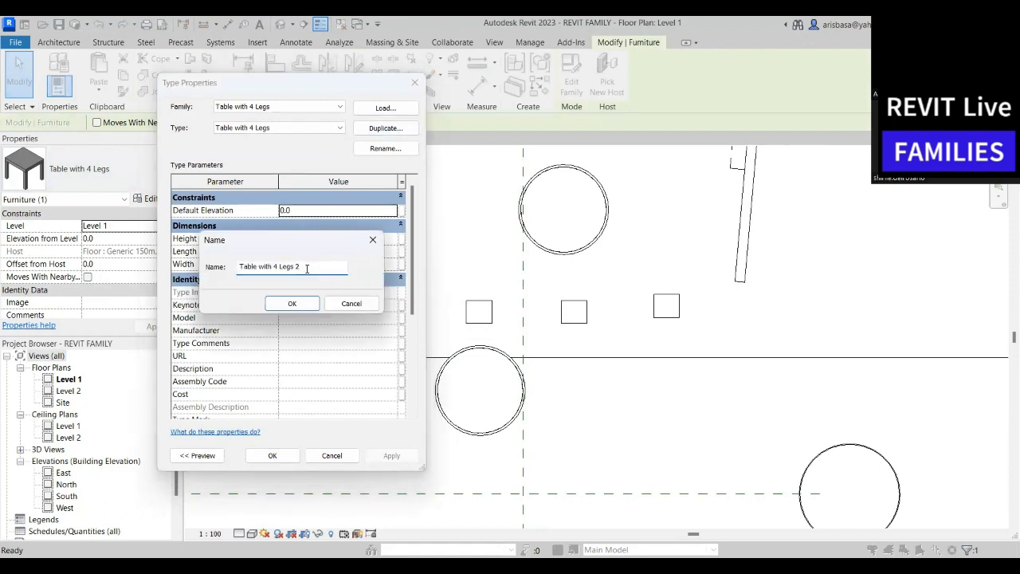
key(BackSpace)
text(- 600 x 600)
click(302, 311)
Set the 600 x 600 table type's height to 450, length to 600 and width to 600, and apply it
click(310, 241)
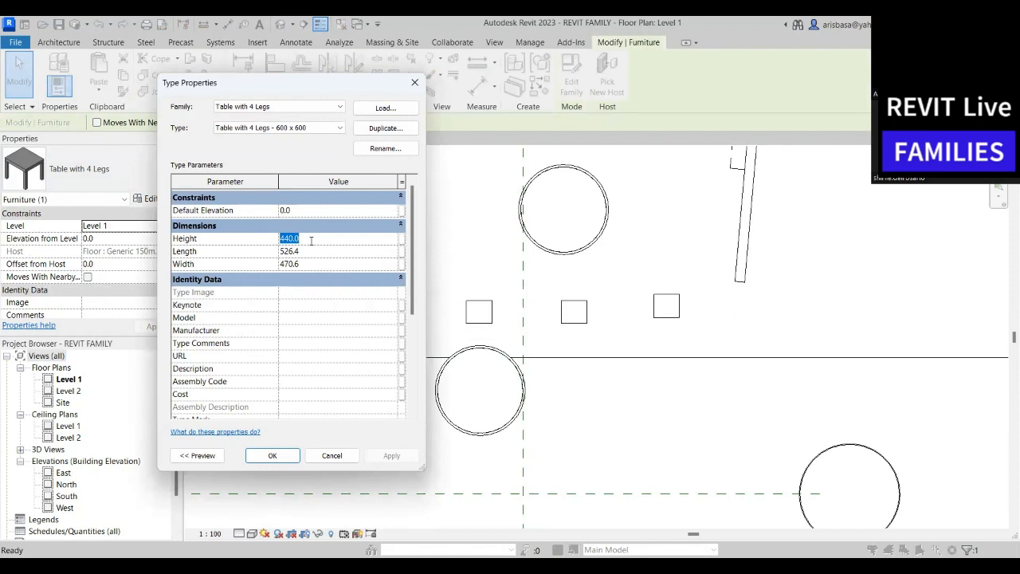
text(450)
click(310, 255)
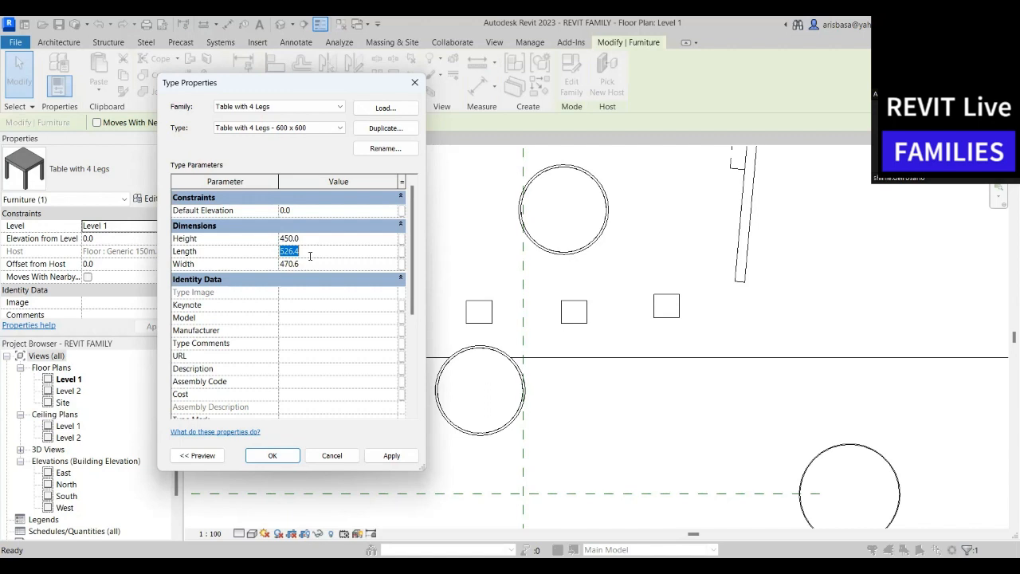
text(600)
click(313, 263)
text(600)
click(392, 455)
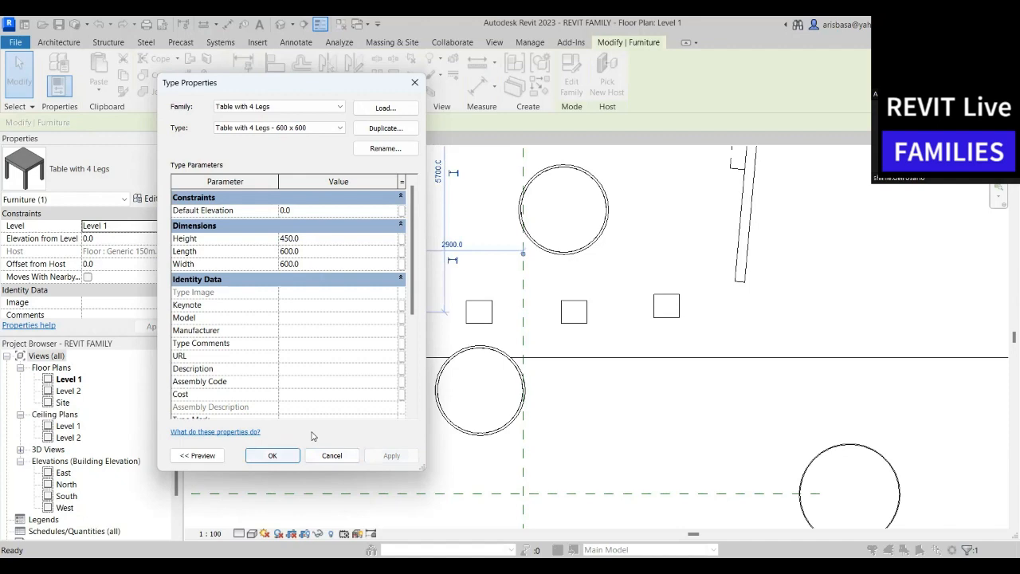
click(272, 455)
scroll(398, 319, up, 4)
click(459, 365)
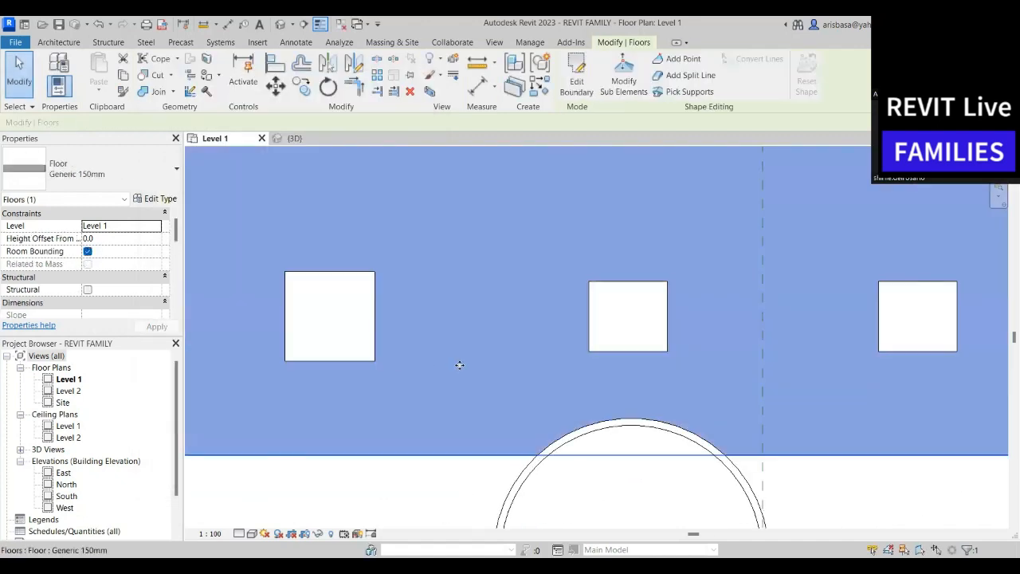
scroll(459, 365, down, 3)
key(Escape)
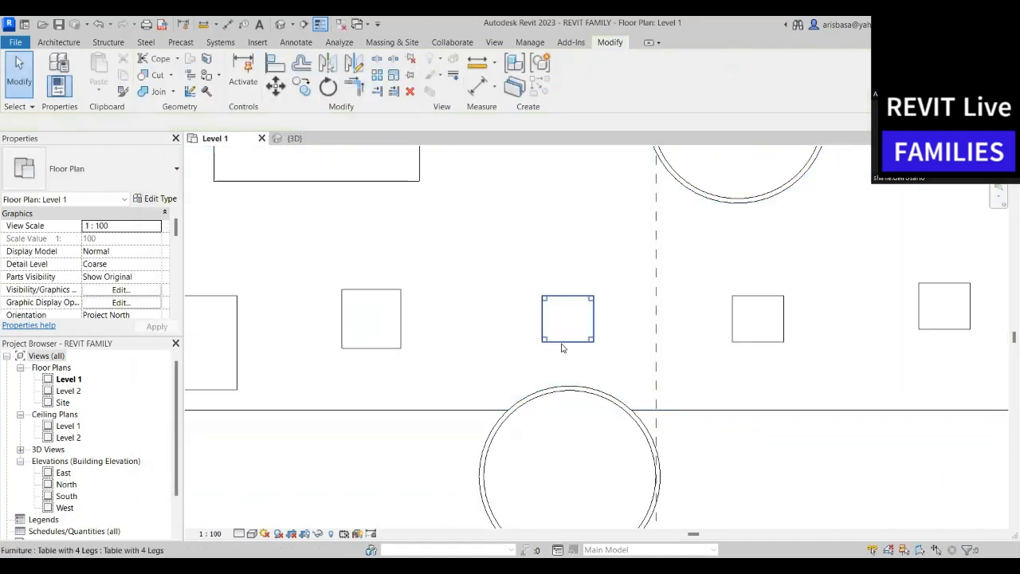
Duplicate the type of the second Table with 4 Legs in the row as "Table with 4 Legs - 600 x 900 x 750"
click(561, 347)
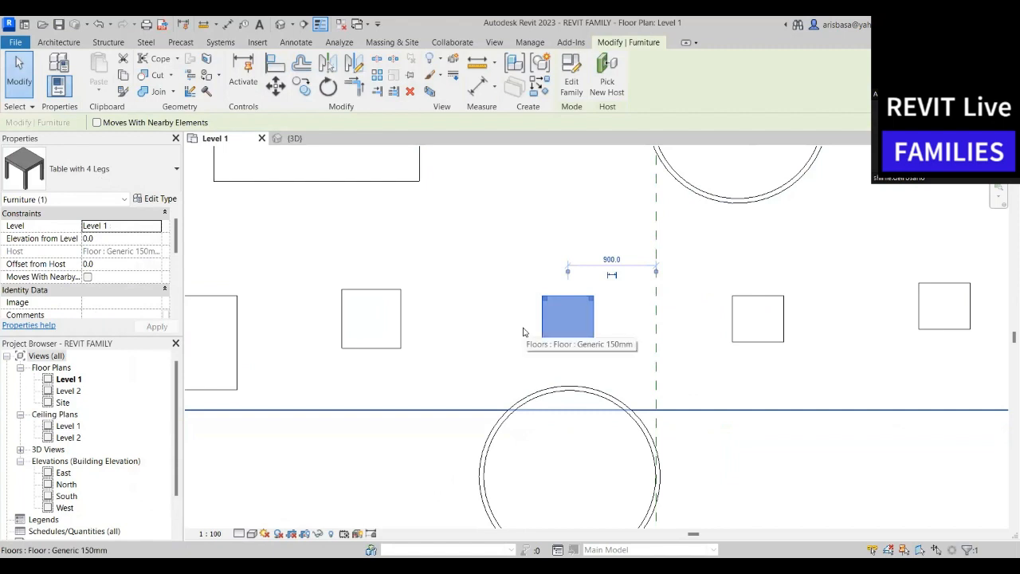
click(157, 201)
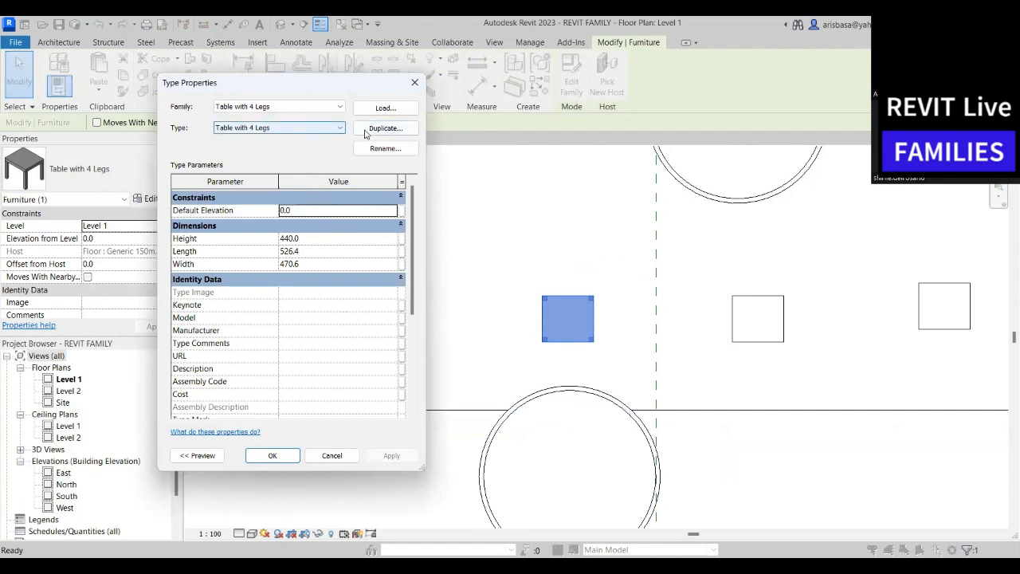
click(374, 132)
click(313, 269)
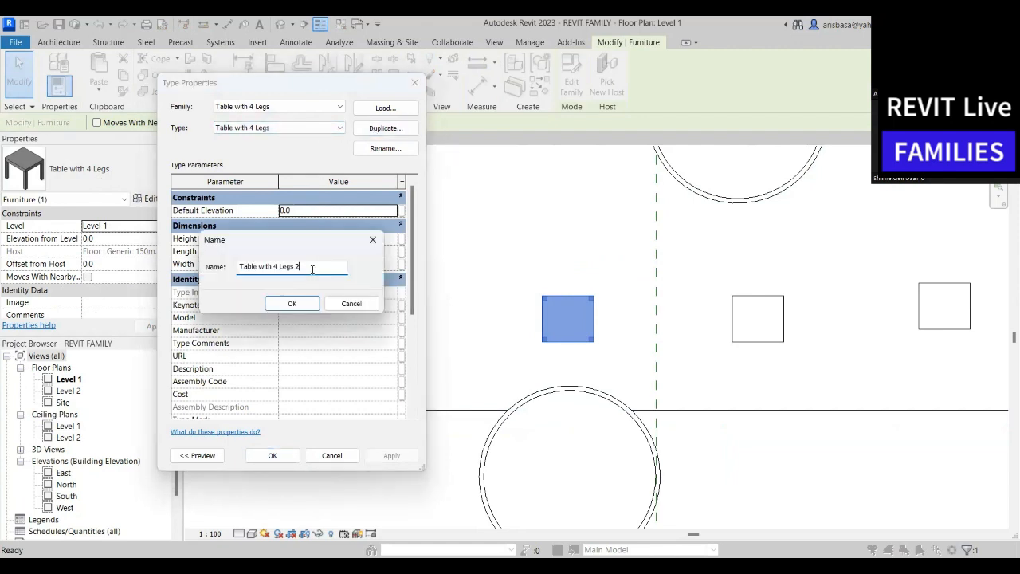
key(BackSpace)
key(BackSpace)
text(- 600 x 900)
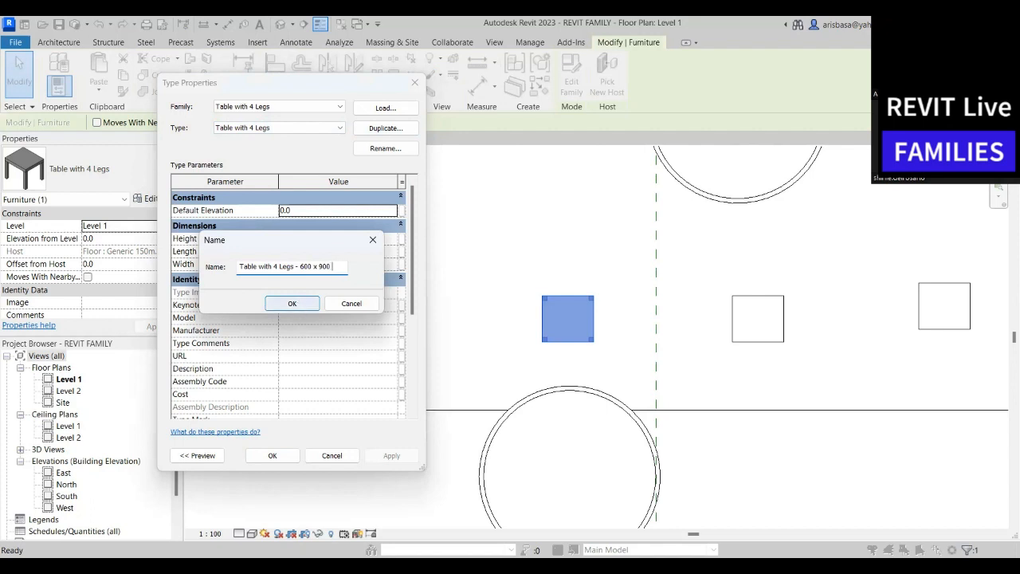
text( x 750)
click(293, 305)
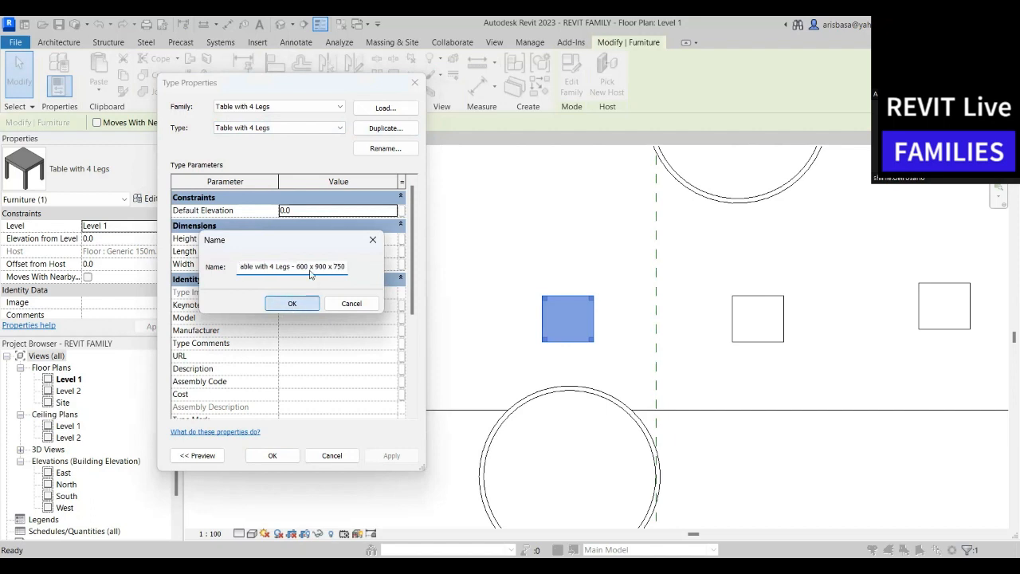
Set the 600 x 900 x 750 table type's height to 750, length to 900 and width to 600, and apply it
click(310, 238)
text(750)
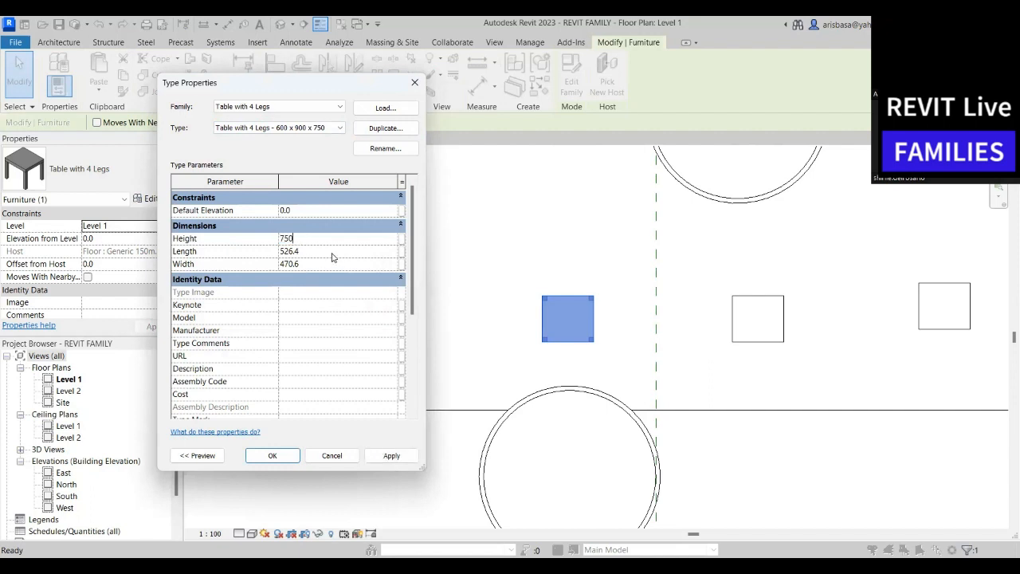
click(333, 253)
text(900)
click(319, 267)
text(600)
click(381, 454)
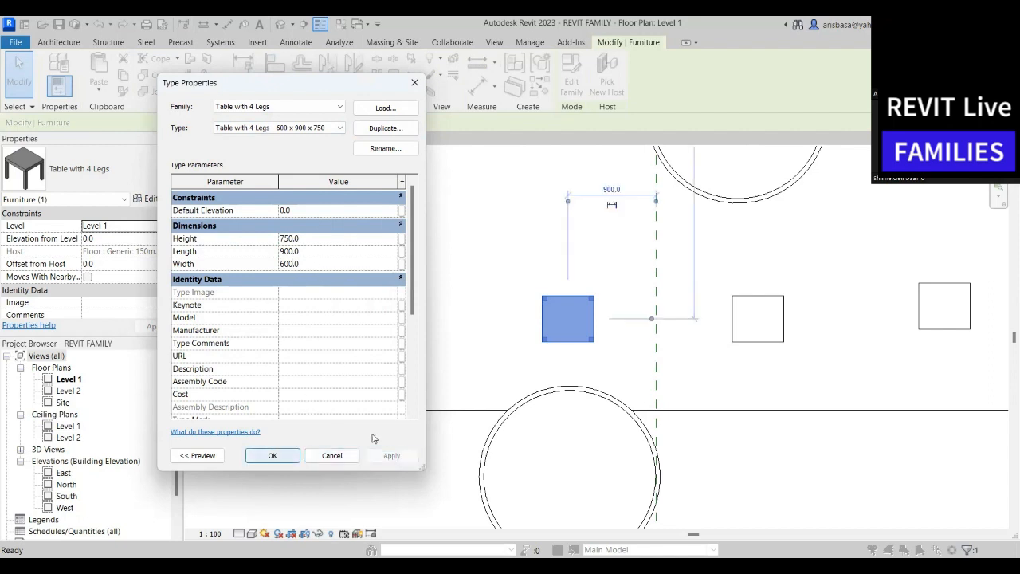
key(Return)
scroll(466, 340, down, 3)
middle_drag(471, 348, 413, 331)
key(Escape)
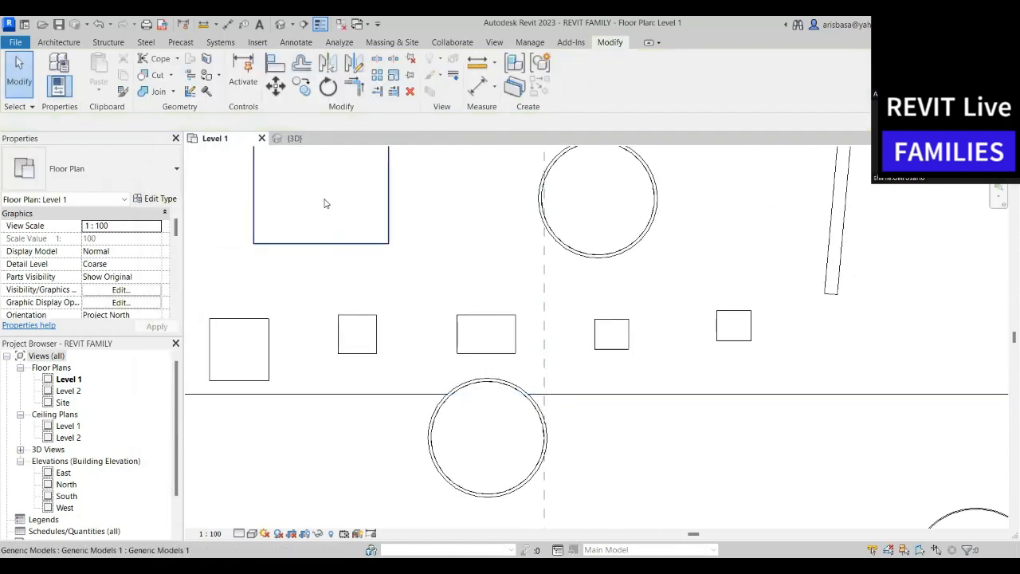
Inspect the 600 x 600 and 600 x 900 x 750 tables side by side in the 3D view
click(325, 139)
scroll(526, 359, up, 2)
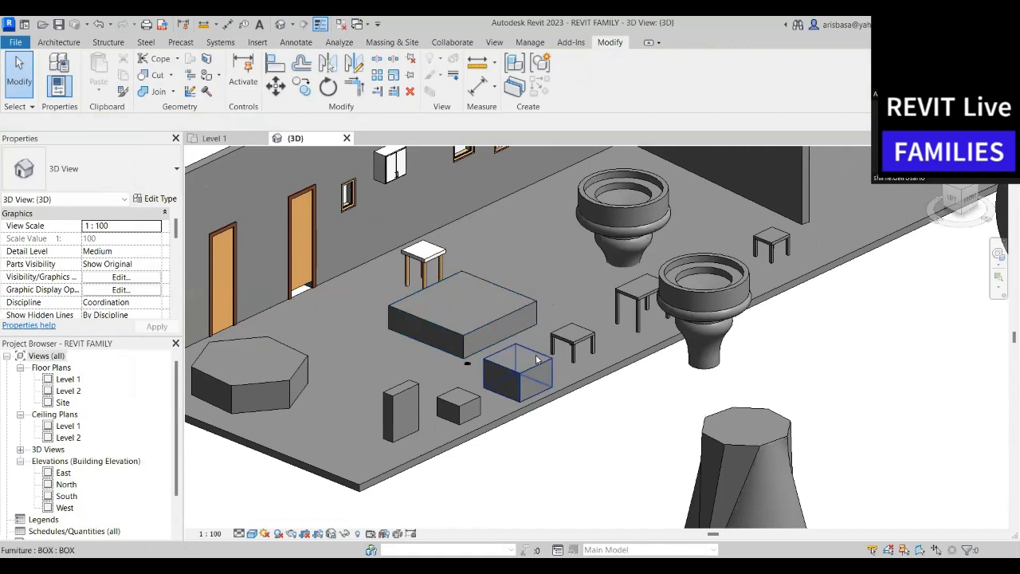
shift+middle_drag(537, 360, 558, 368)
scroll(542, 435, up, 3)
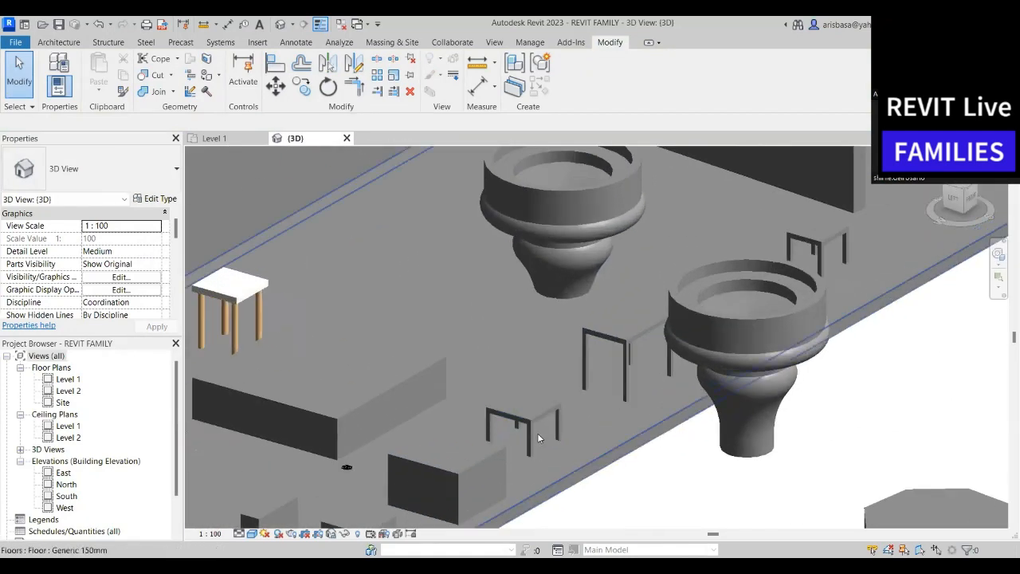
scroll(537, 437, up, 3)
shift+middle_drag(532, 426, 447, 358)
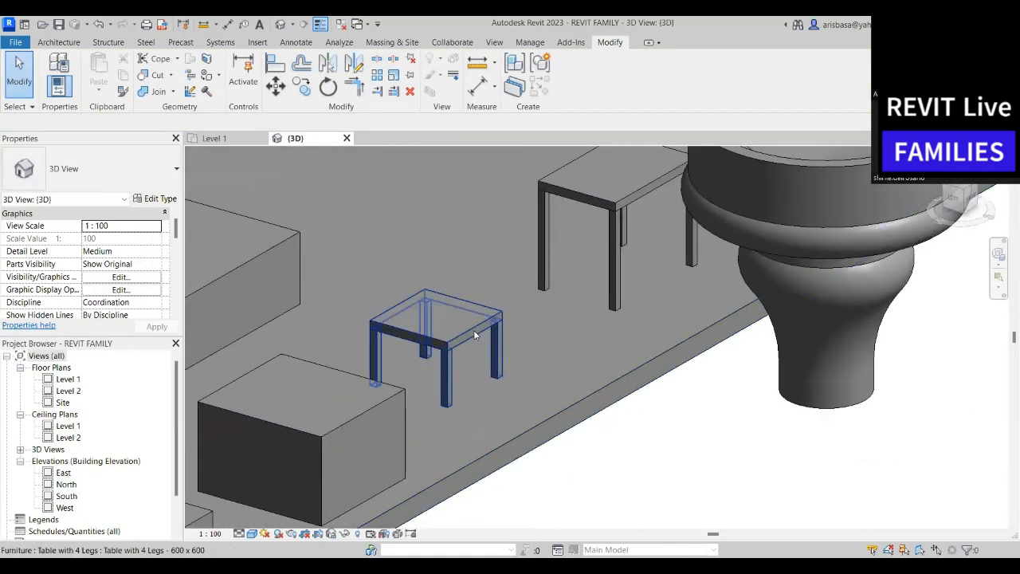
click(476, 335)
click(611, 259)
scroll(598, 279, down, 2)
middle_drag(599, 281, 558, 287)
drag(562, 255, 525, 287)
click(583, 431)
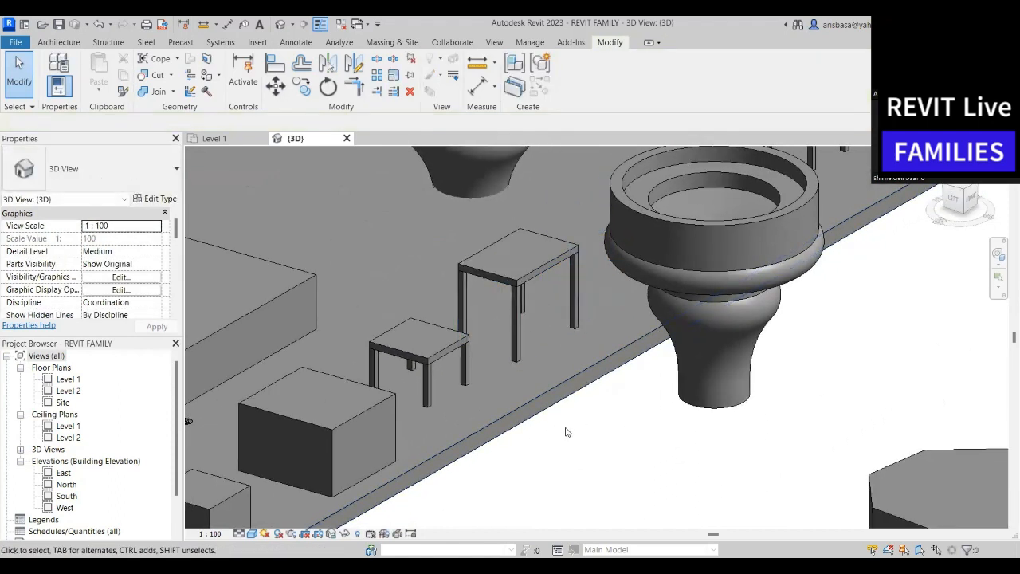
Examine the legs and top of the 600 x 900 x 750 table up close and compare its proportions with the smaller table
shift+middle_drag(513, 439, 456, 440)
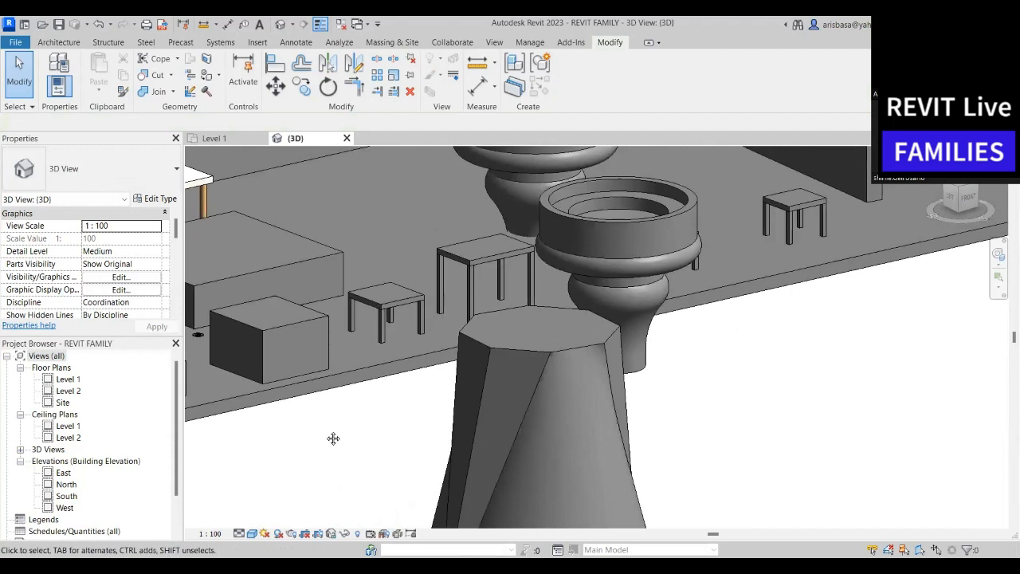
shift+middle_drag(333, 438, 334, 440)
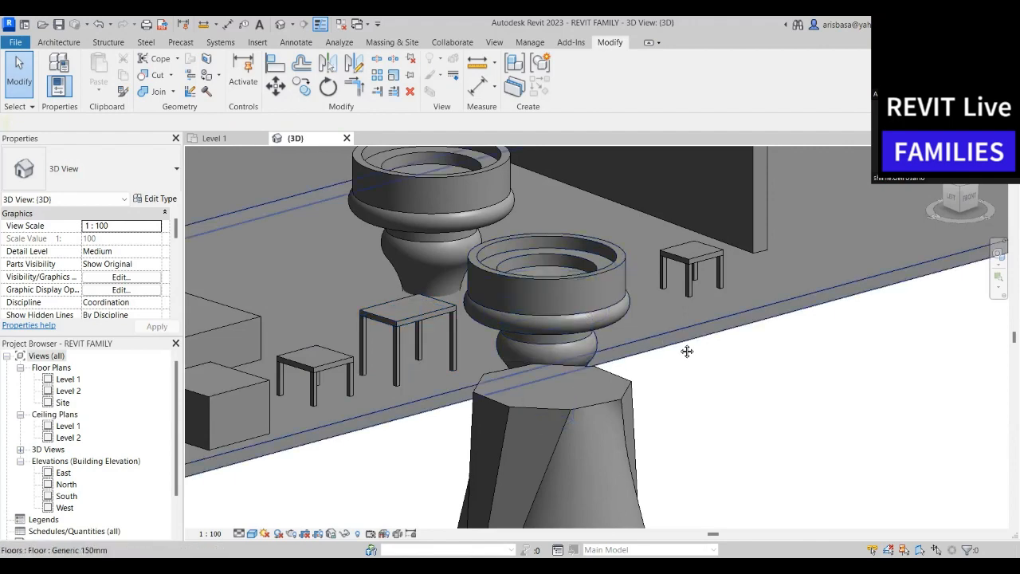
mouse_move(688, 351)
shift+middle_down()
mouse_move(709, 337)
mouse_move(700, 337)
shift+middle_up()
scroll(447, 319, up, 6)
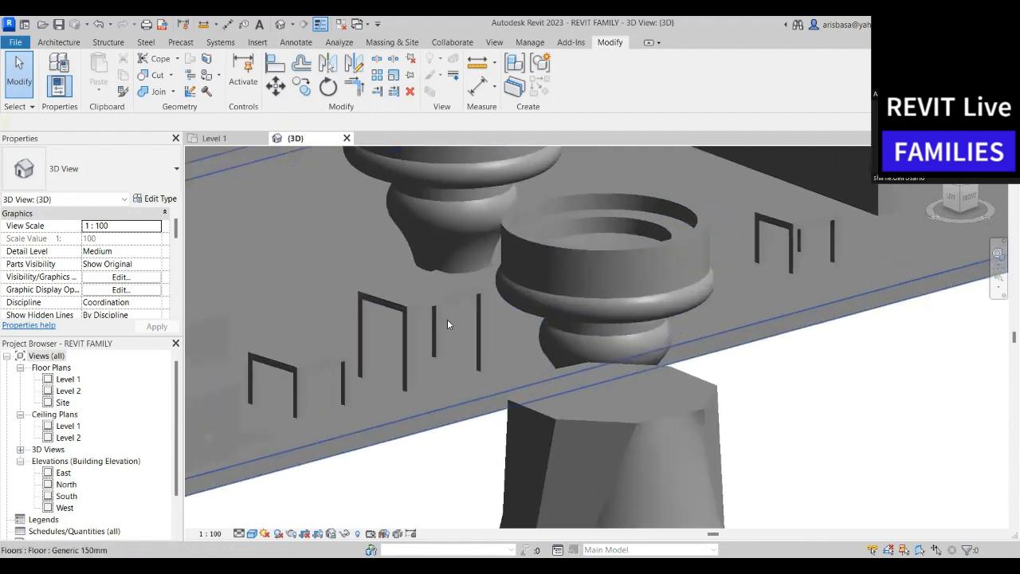
middle_drag(423, 302, 432, 280)
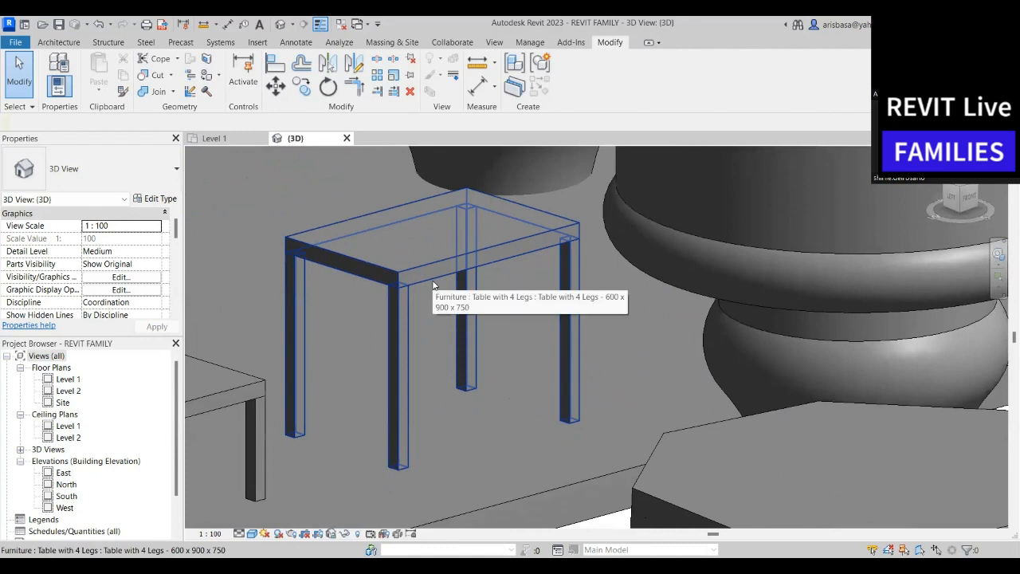
scroll(403, 320, up, 3)
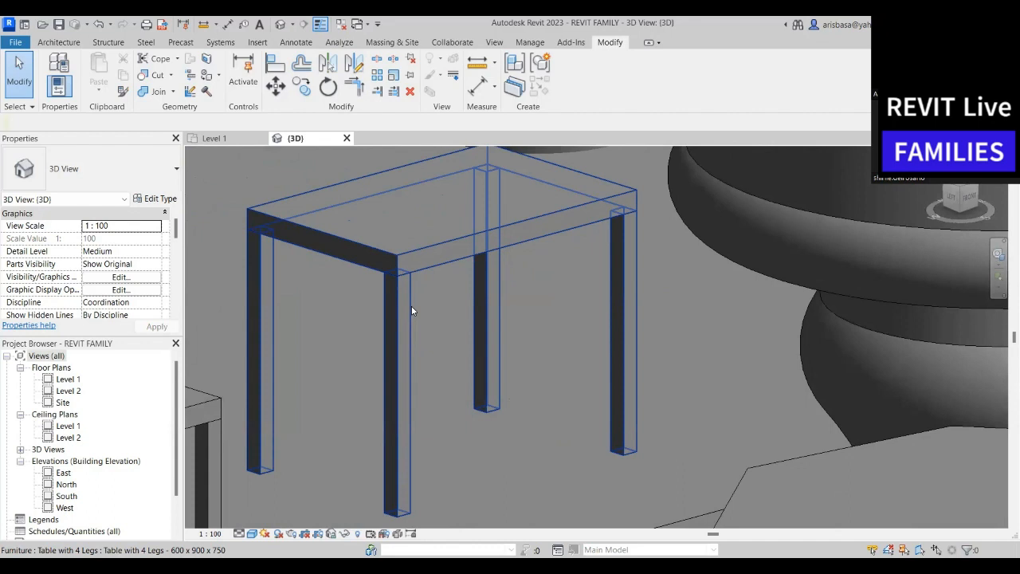
scroll(166, 254, down, 1)
scroll(307, 279, down, 2)
middle_drag(394, 331, 604, 311)
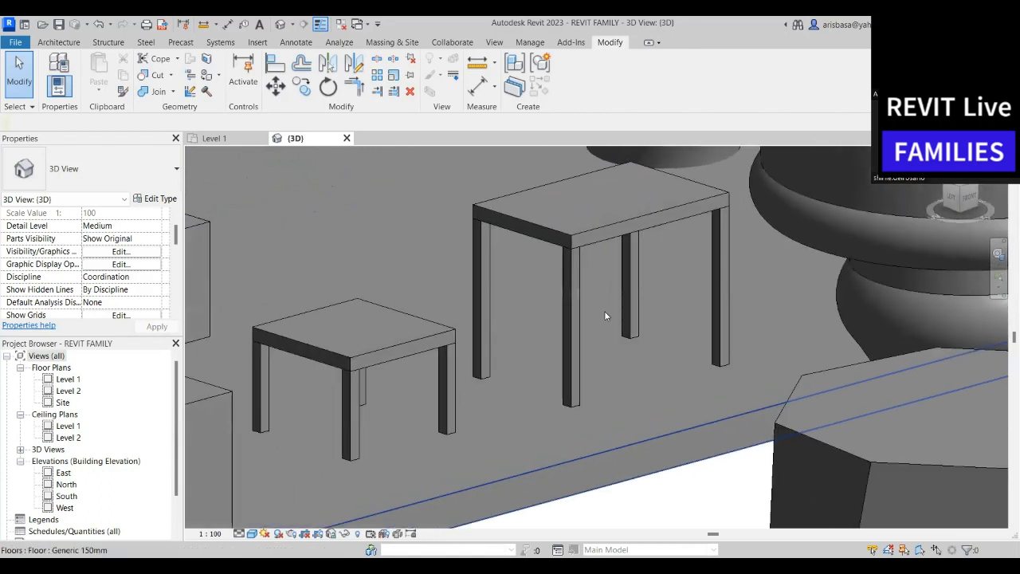
scroll(605, 312, down, 1)
middle_drag(619, 347, 602, 366)
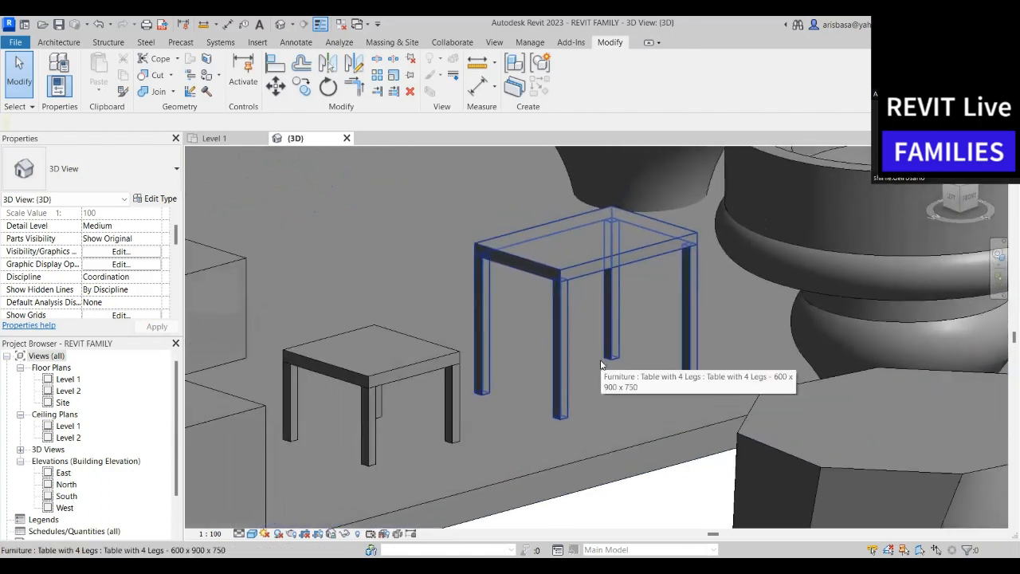
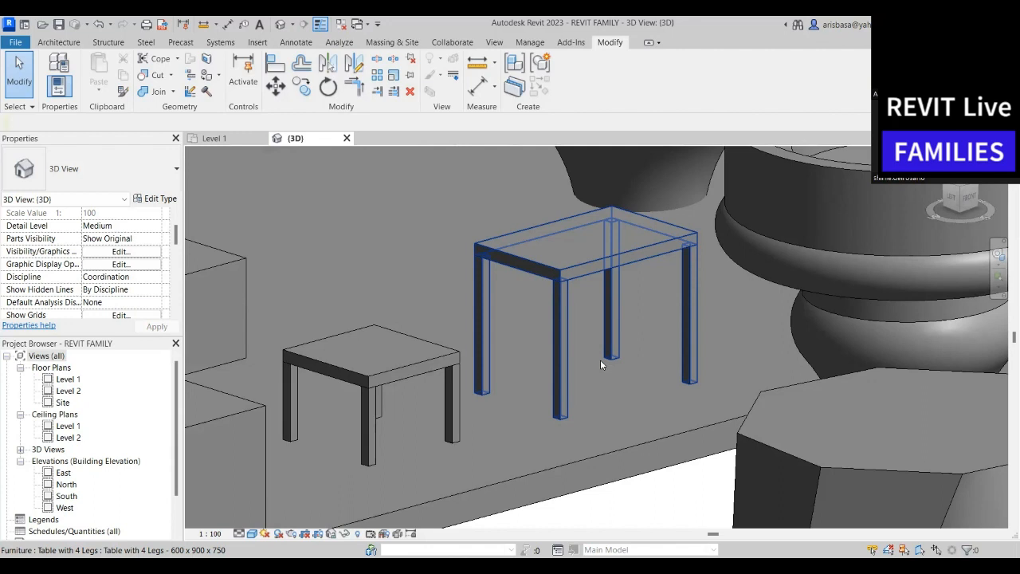
key(Escape)
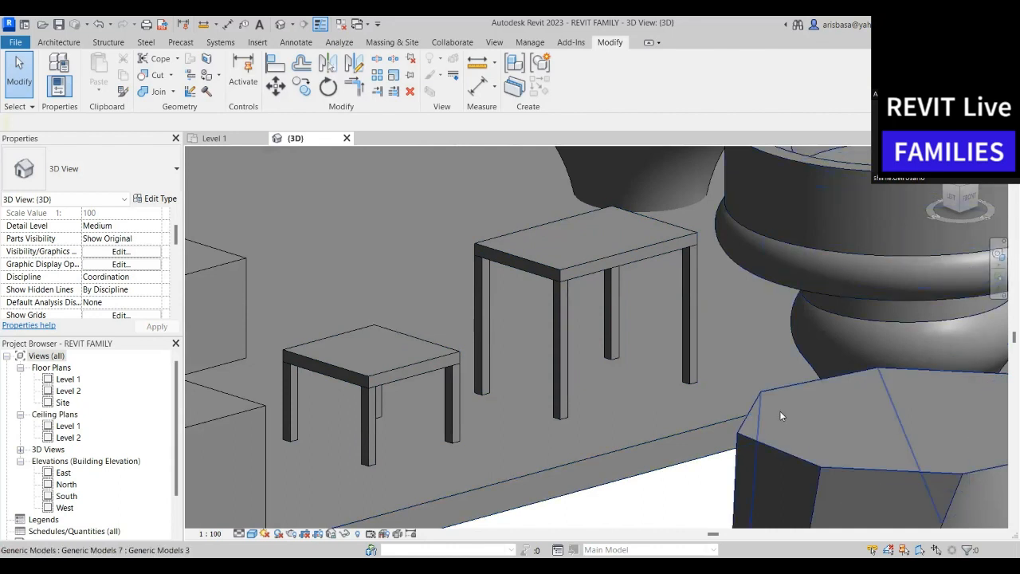
Open the family of the 600 x 900 x 750 table for editing
middle_drag(645, 435, 560, 403)
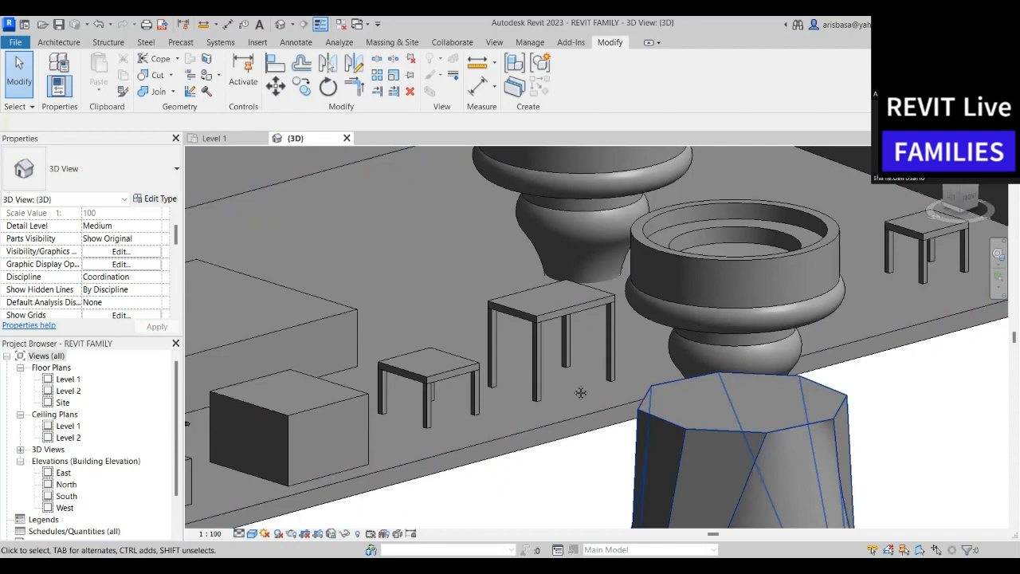
scroll(566, 397, down, 2)
scroll(526, 437, up, 4)
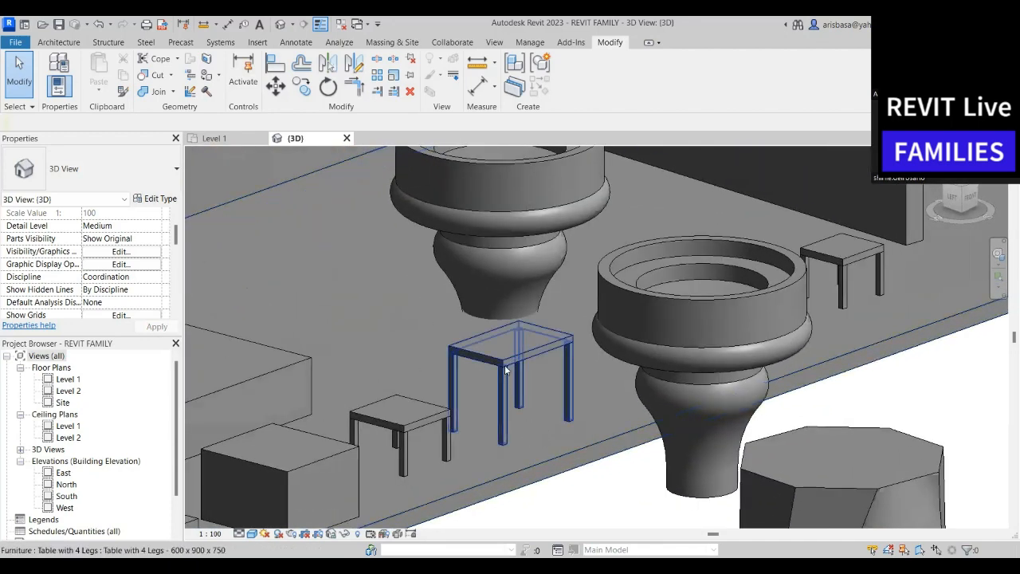
click(508, 371)
scroll(508, 369, up, 3)
scroll(508, 369, up, 3)
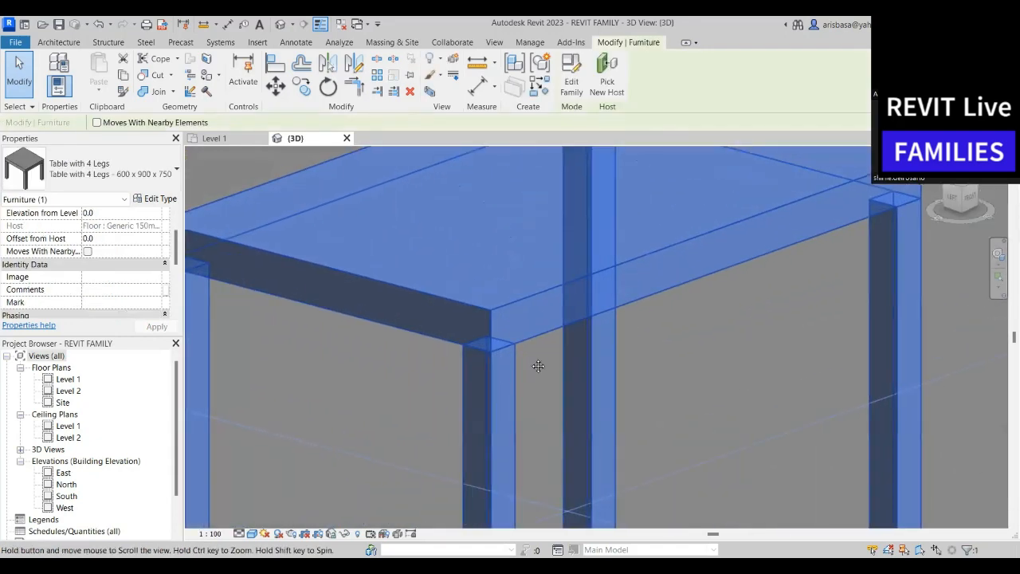
scroll(510, 366, down, 2)
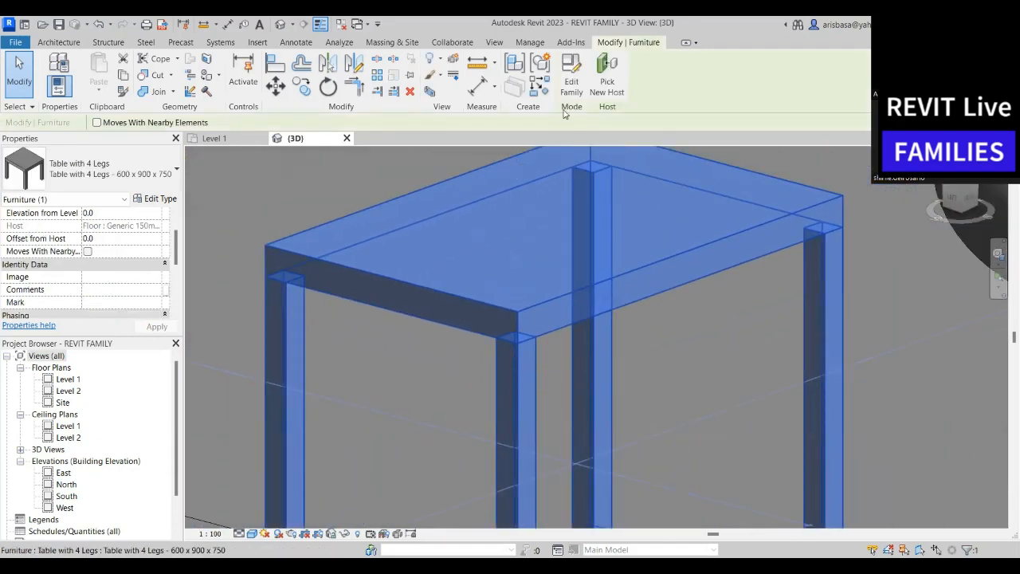
click(565, 90)
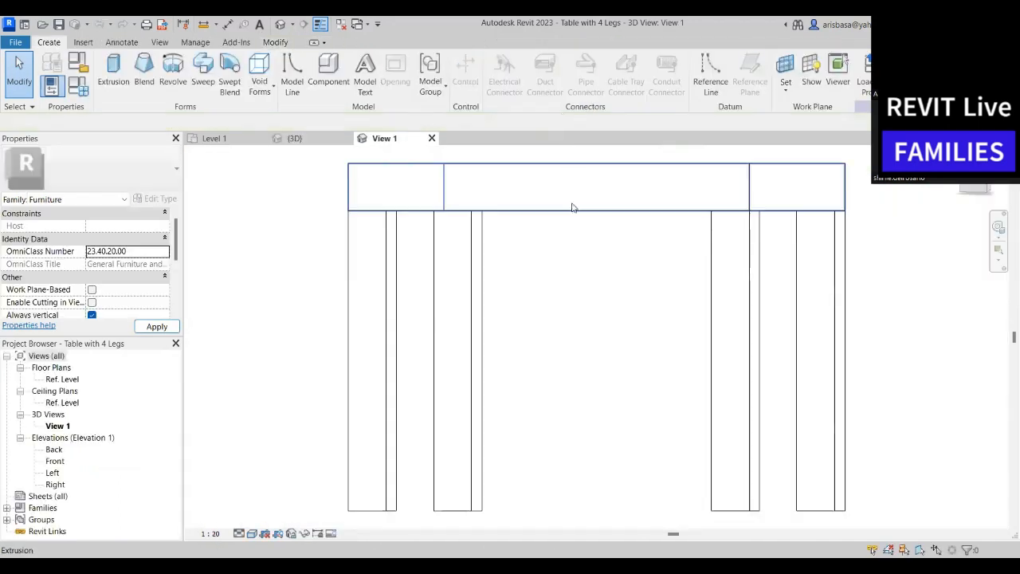
Join the geometry of the tabletop and the four-leg extrusion in the family's 3D view
shift+middle_drag(556, 249, 433, 342)
scroll(535, 308, up, 2)
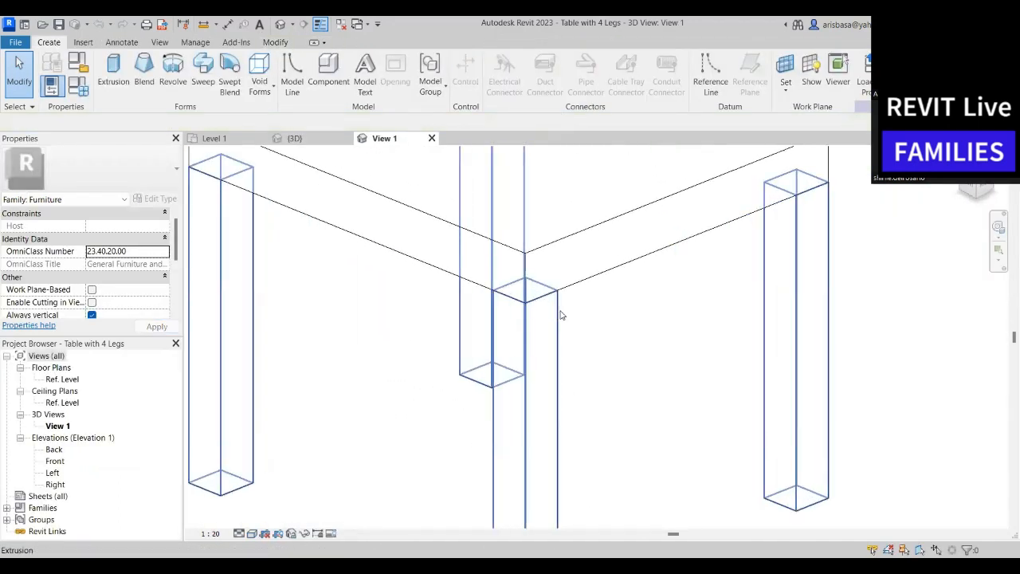
shift+middle_drag(563, 313, 602, 311)
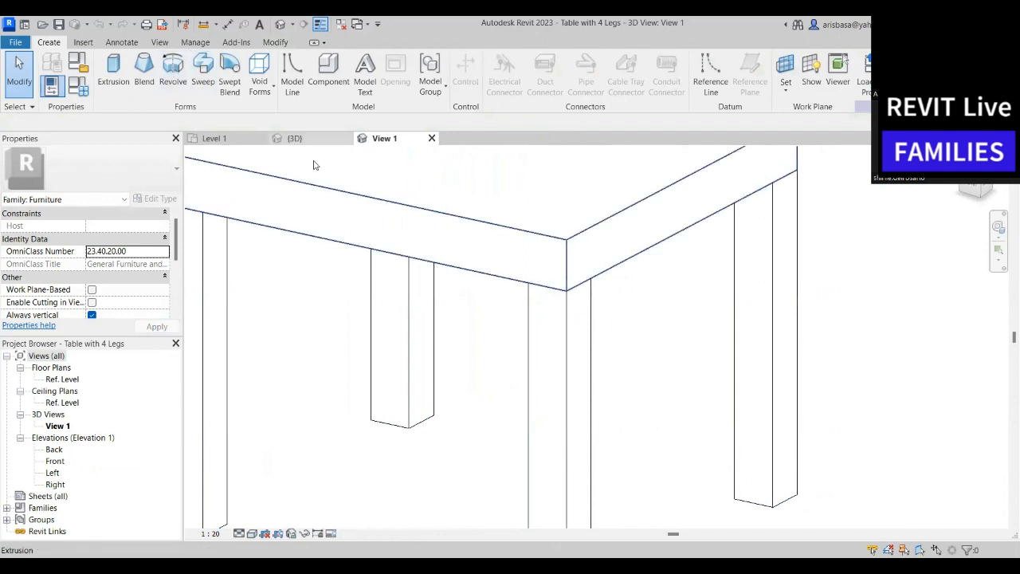
click(556, 308)
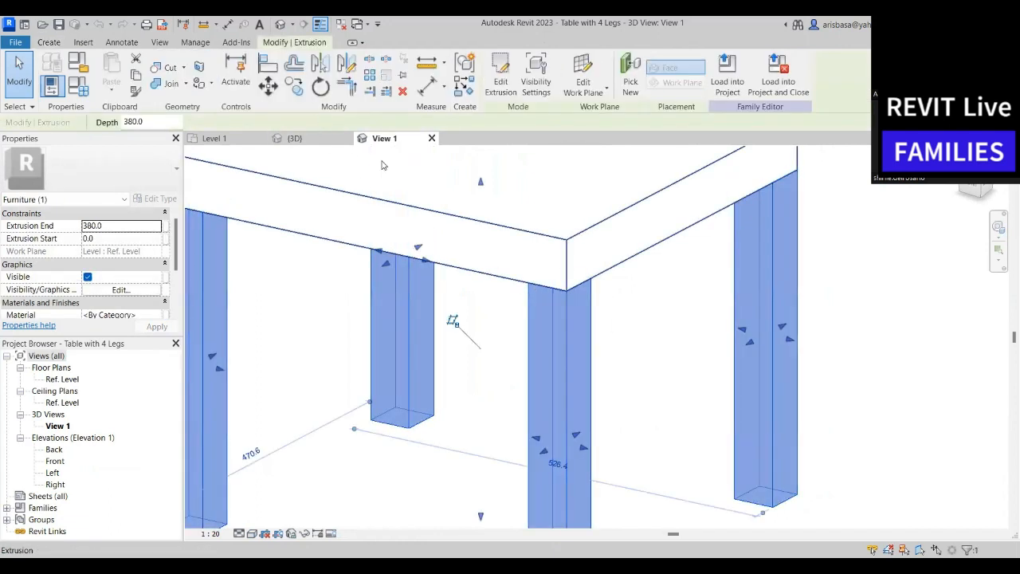
click(167, 84)
click(514, 252)
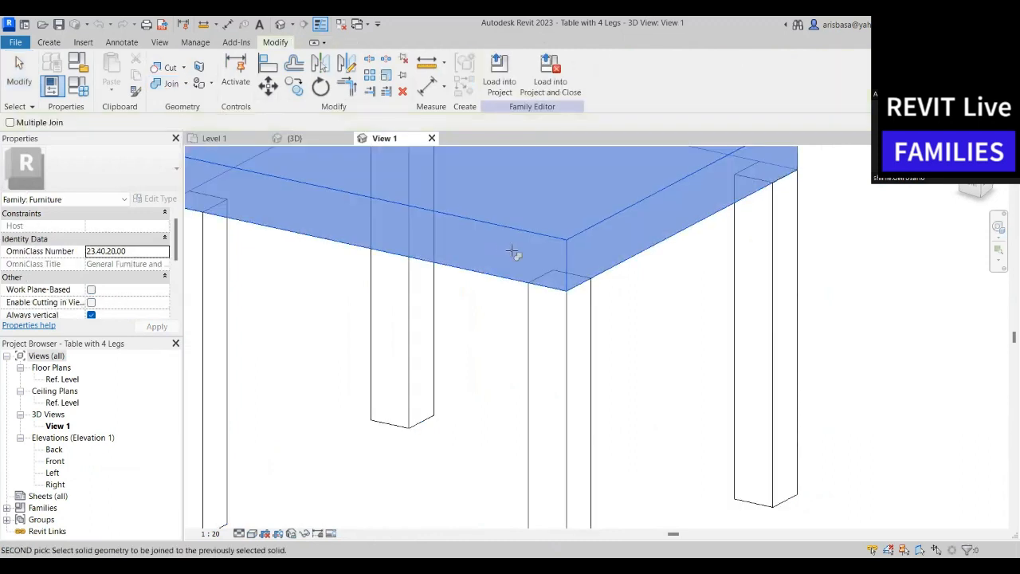
click(588, 303)
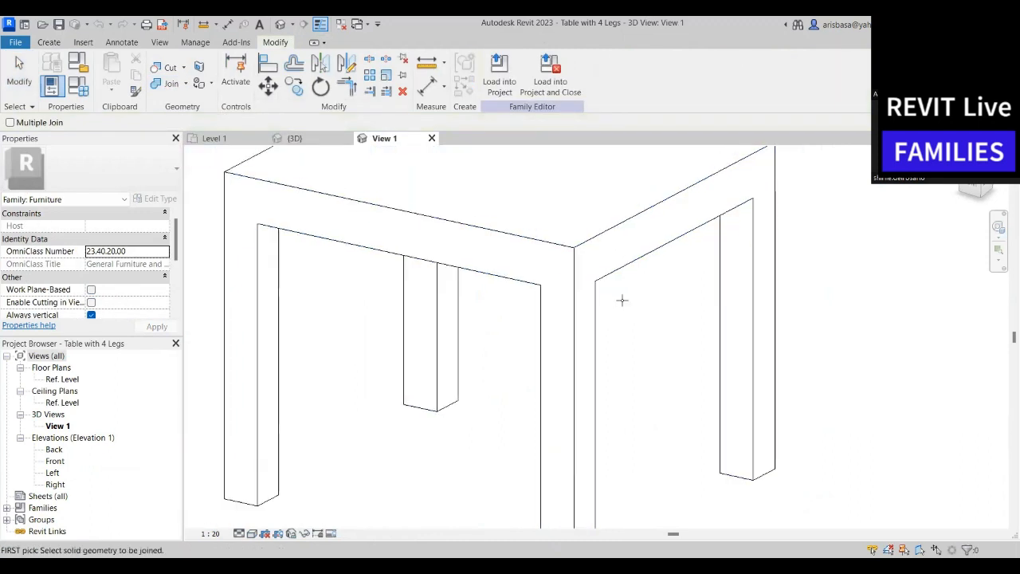
scroll(623, 301, down, 1)
key(Escape)
Open the material selection for the tabletop extrusion and search the project materials for "wood"
scroll(592, 303, up, 3)
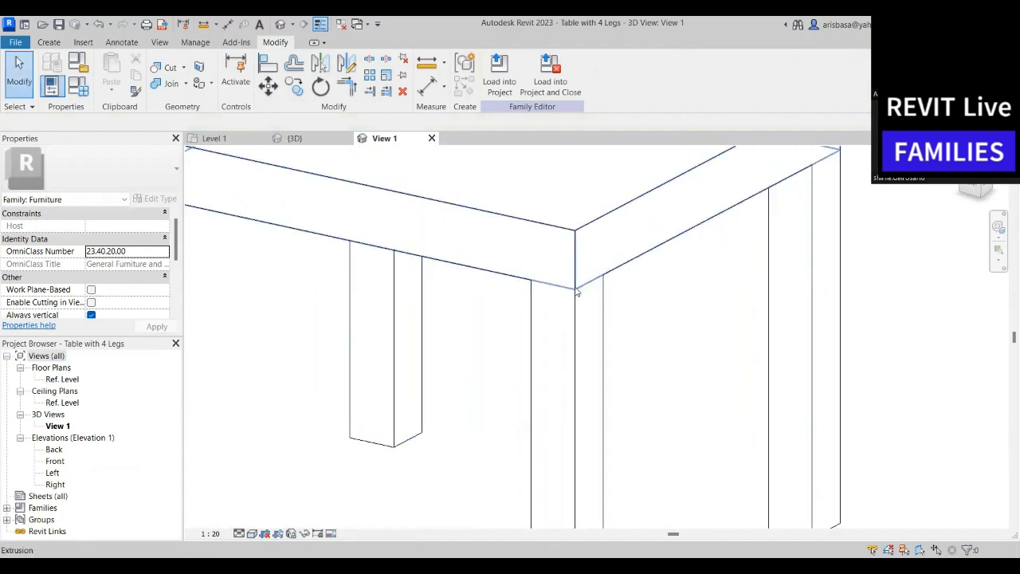
scroll(578, 293, down, 5)
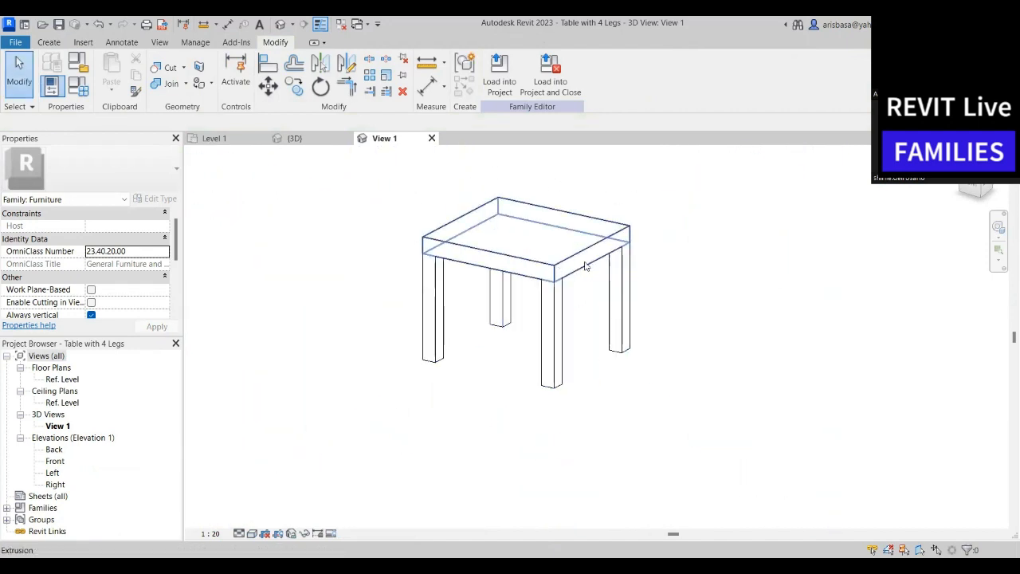
scroll(584, 291, up, 4)
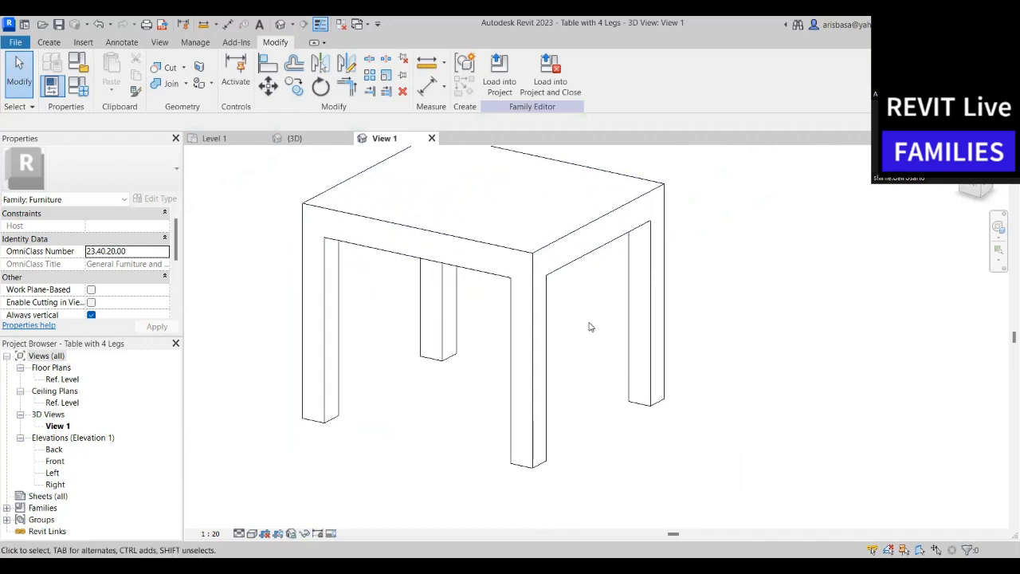
middle_drag(590, 323, 591, 316)
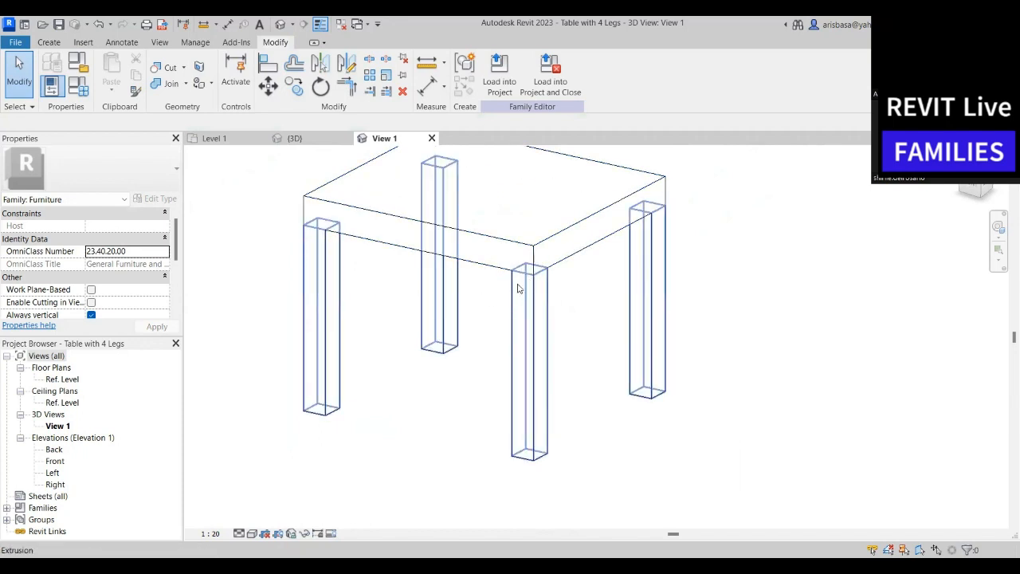
click(478, 267)
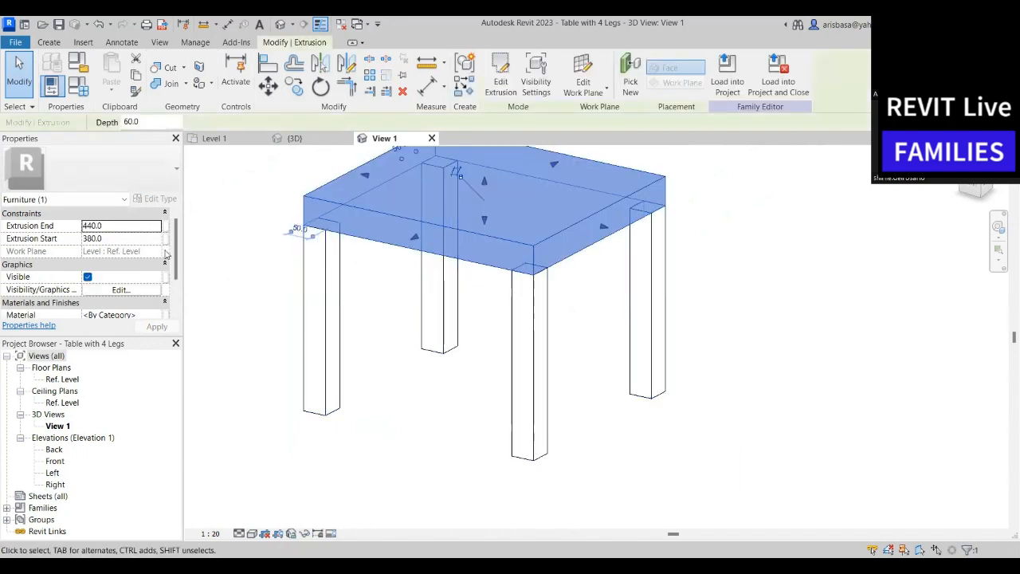
scroll(144, 271, down, 2)
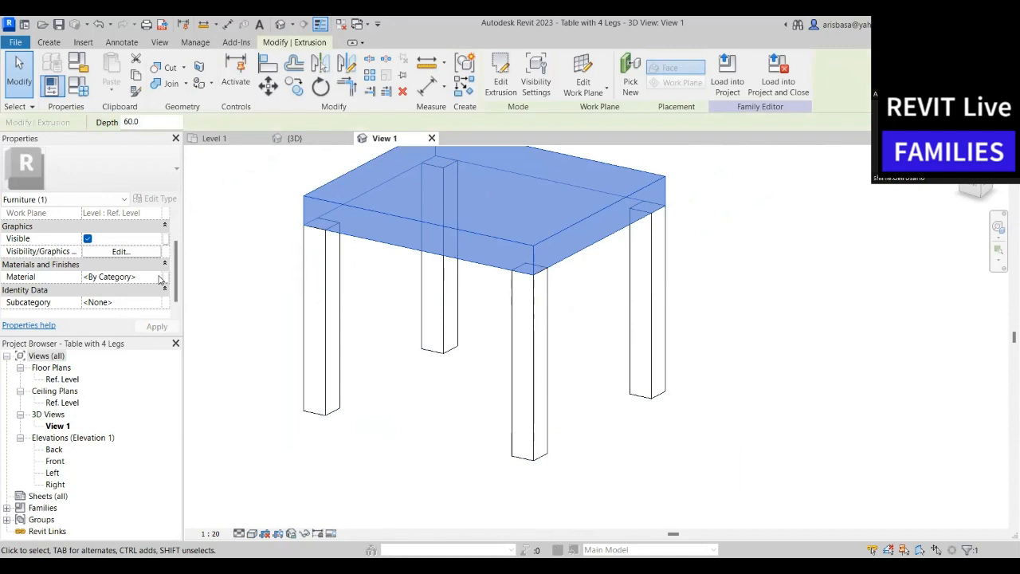
click(159, 278)
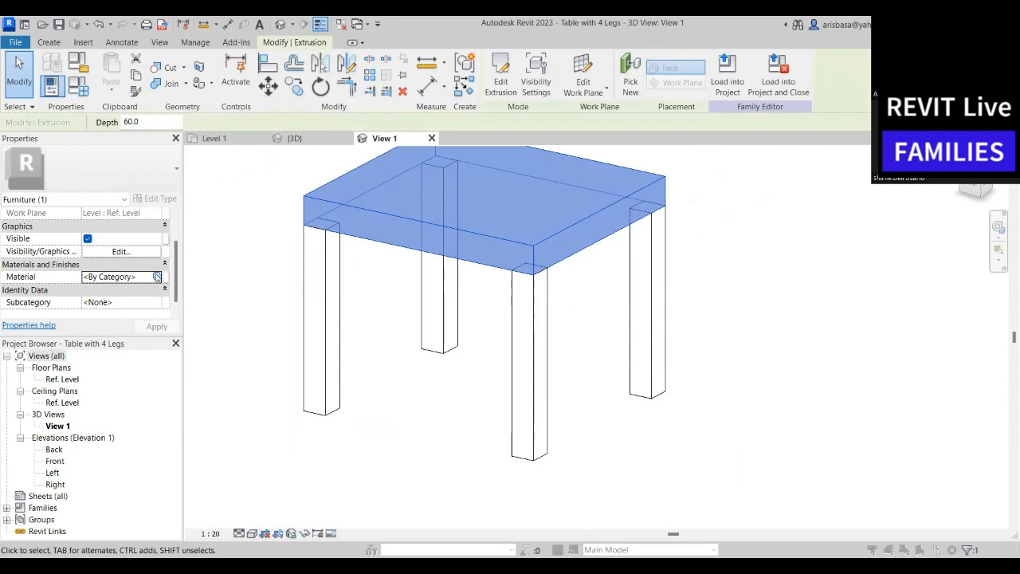
click(157, 276)
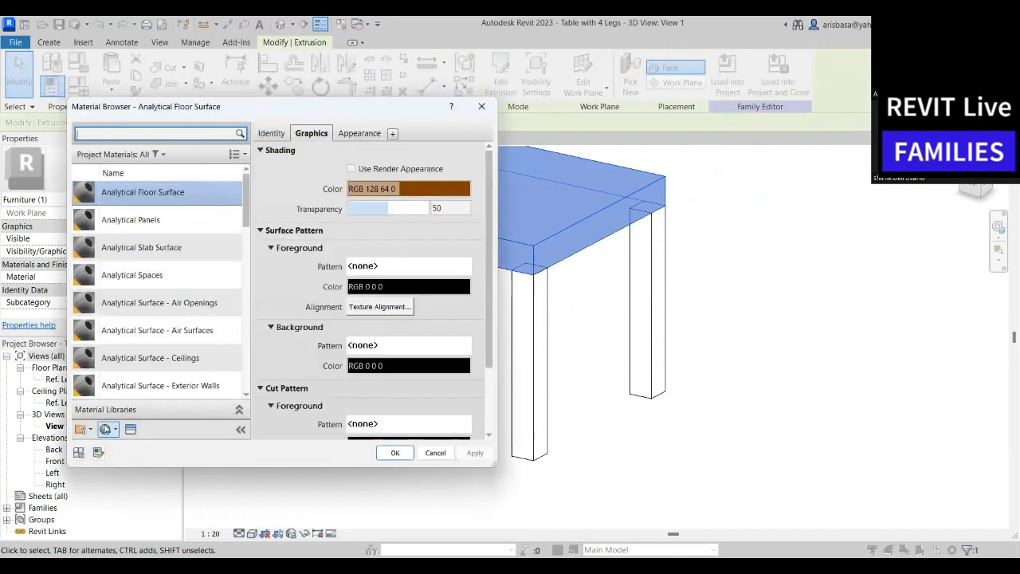
click(131, 429)
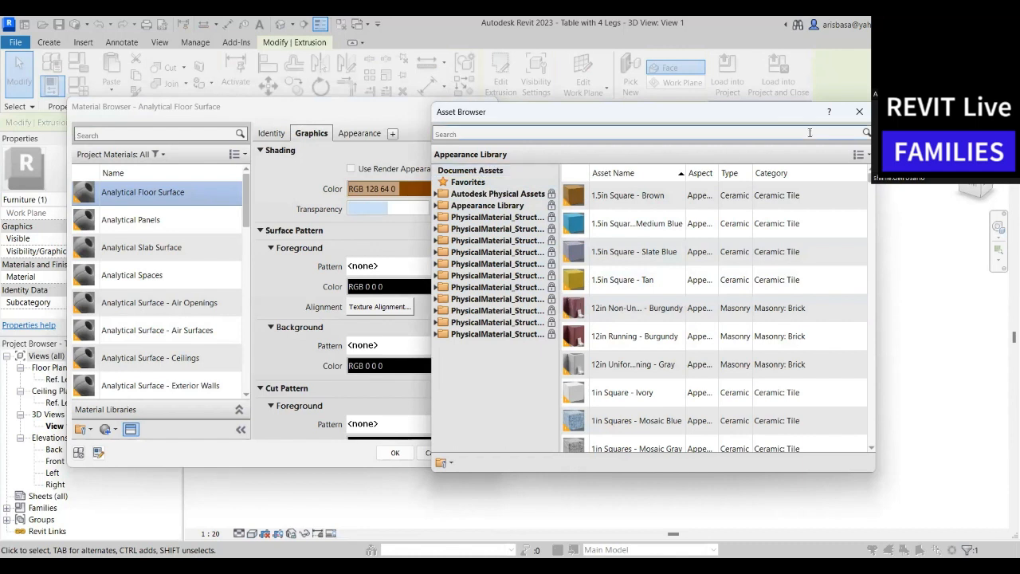
click(860, 112)
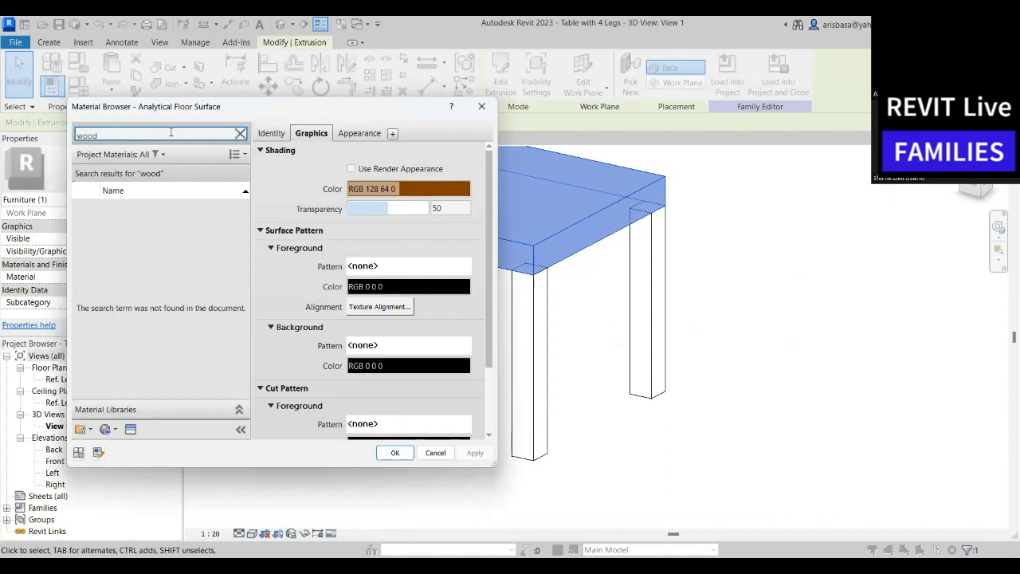
Search the appearance assets for "wood" and replace the Analytical Floor Surface material's appearance with Beechwood - Galliano
click(130, 430)
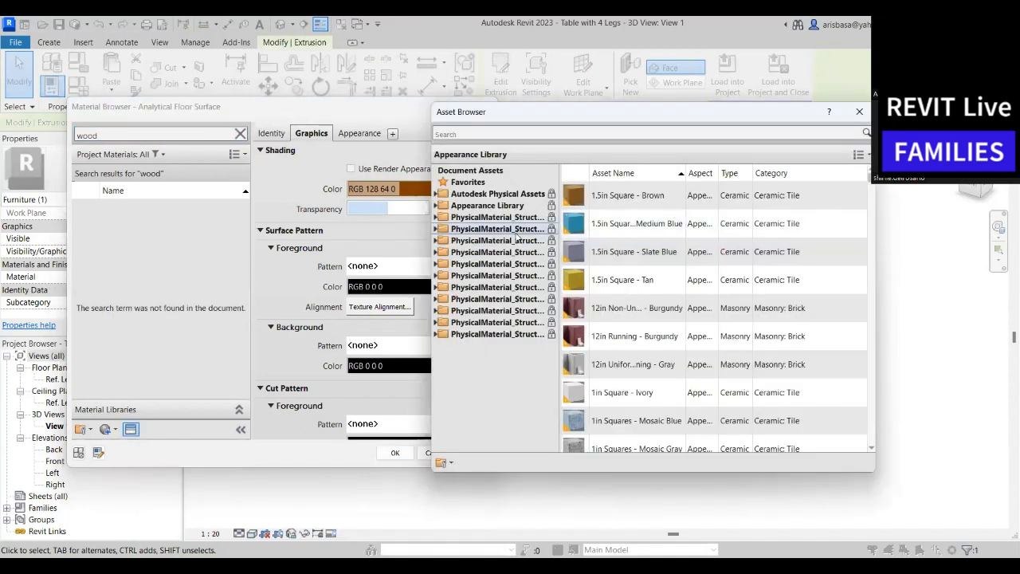
click(510, 133)
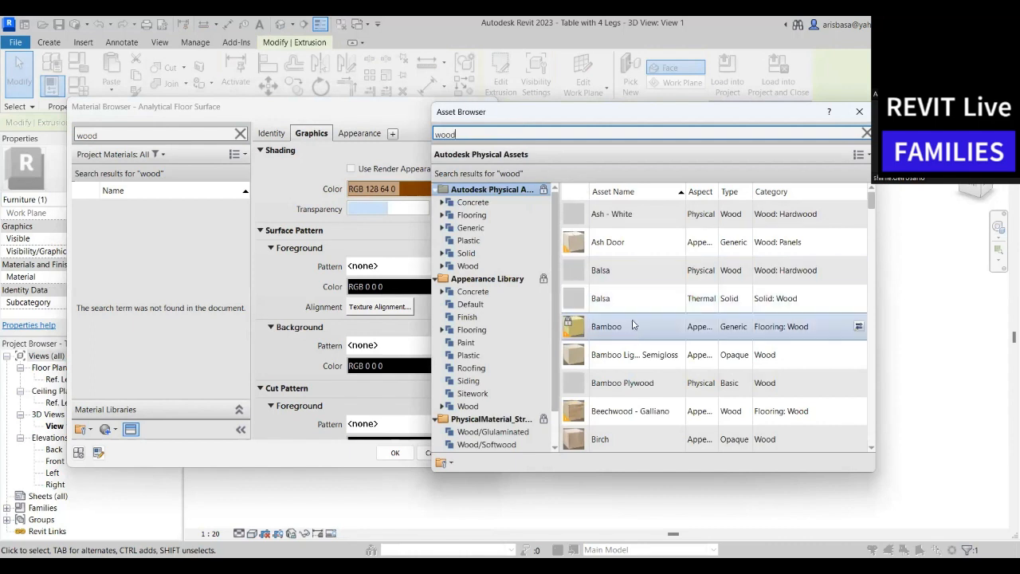
click(630, 355)
click(617, 411)
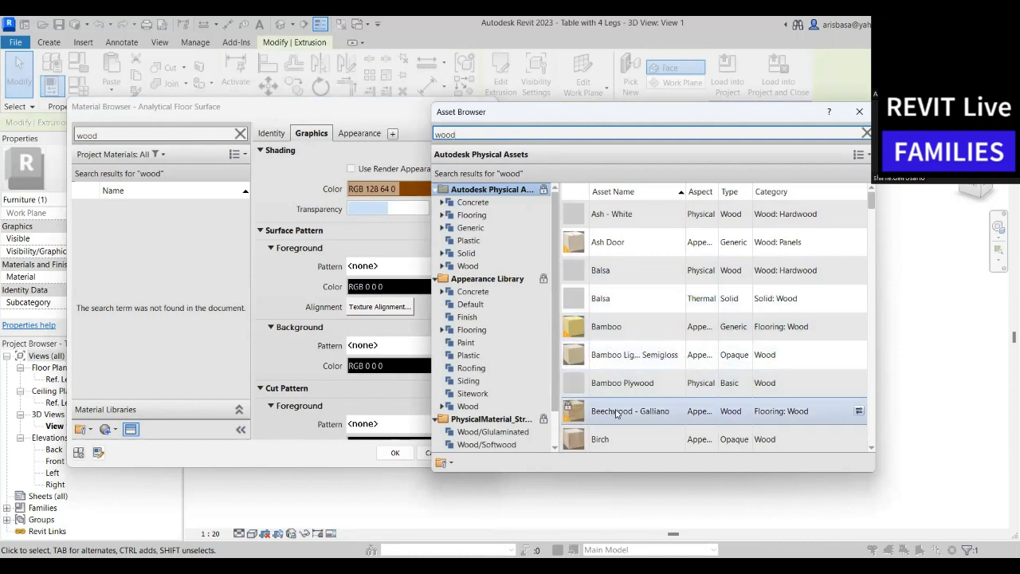
click(858, 410)
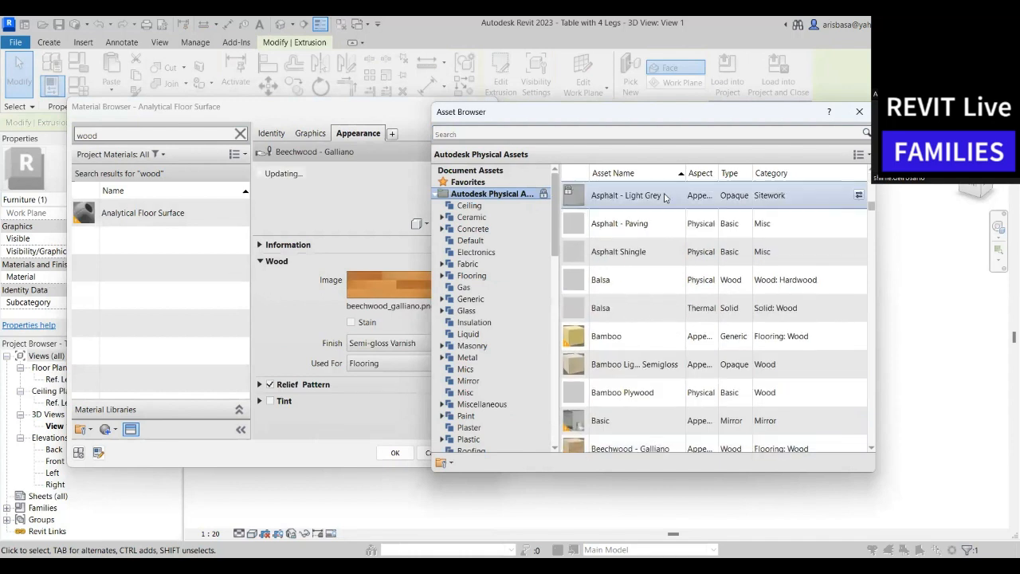
click(860, 112)
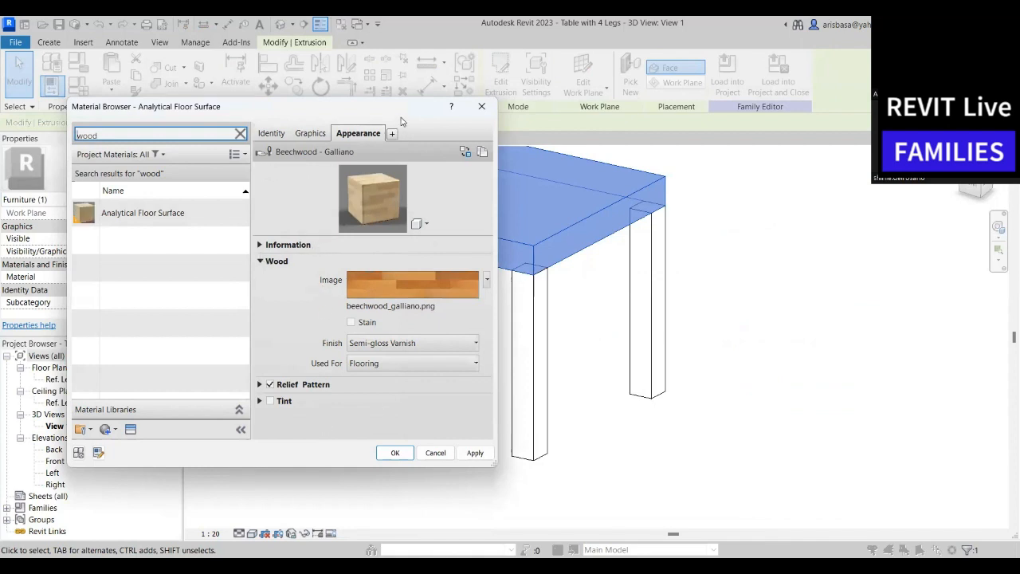
Apply the Analytical Floor Surface material with its beechwood appearance to the tabletop extrusion
click(472, 447)
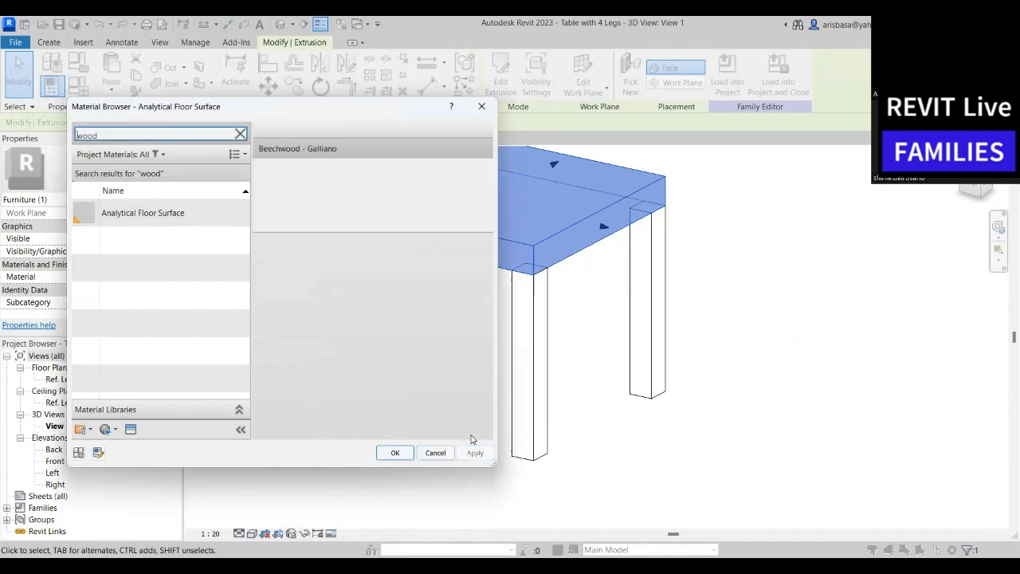
click(395, 452)
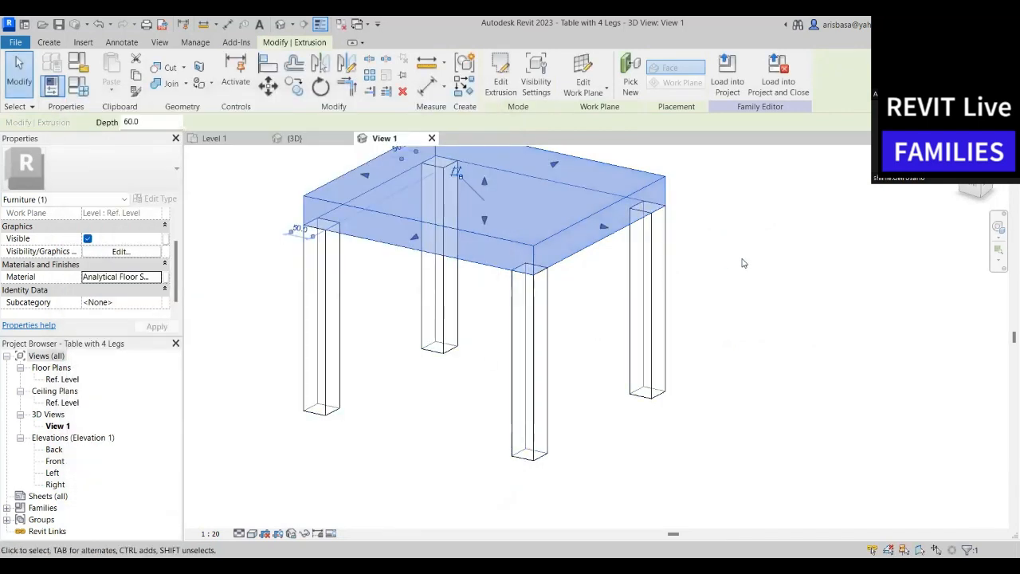
click(397, 307)
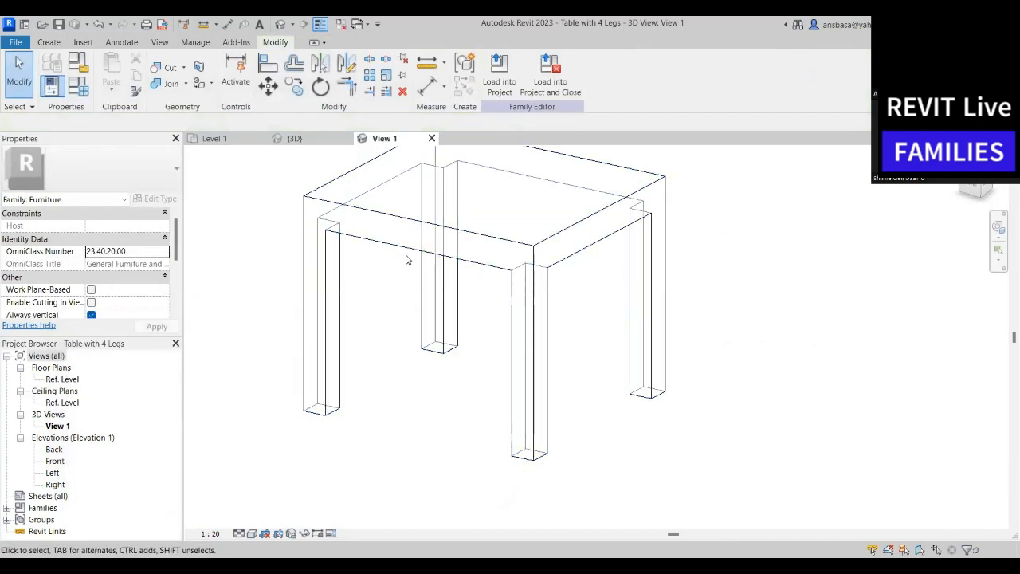
Set the family's 3D view to the Realistic visual style and check the wood finish on the table
click(251, 533)
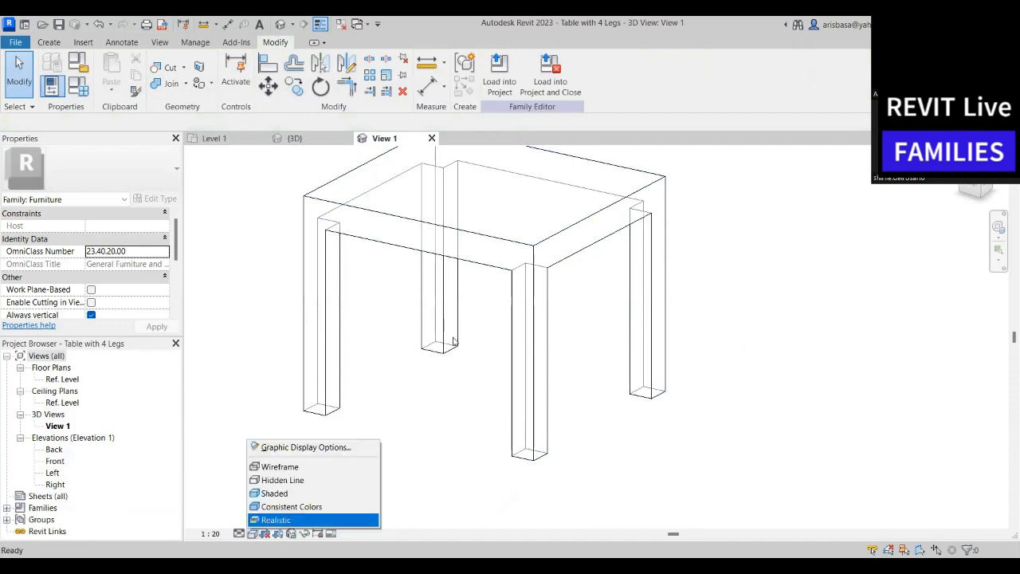
key(Return)
scroll(797, 290, down, 3)
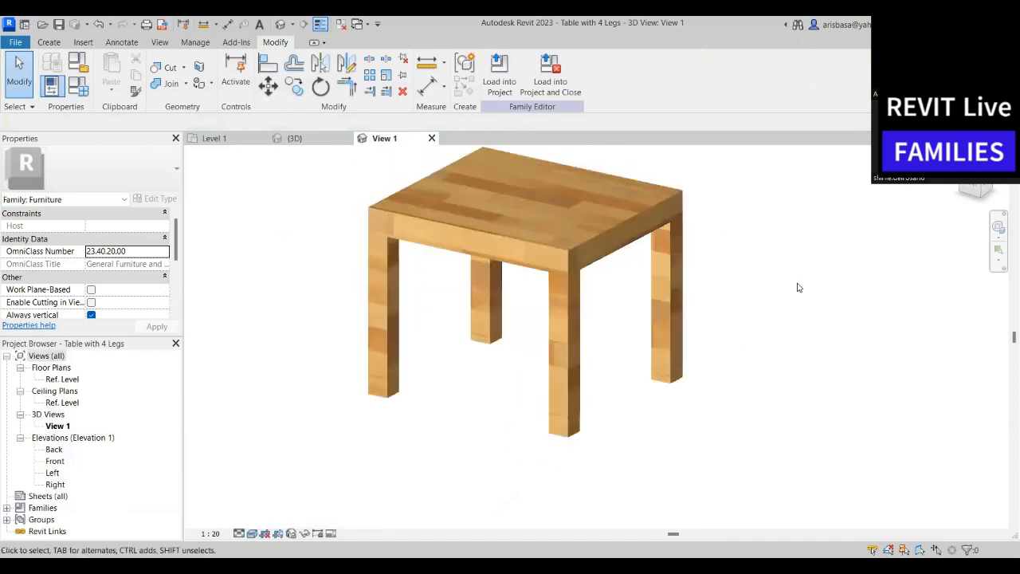
shift+middle_drag(773, 318, 687, 321)
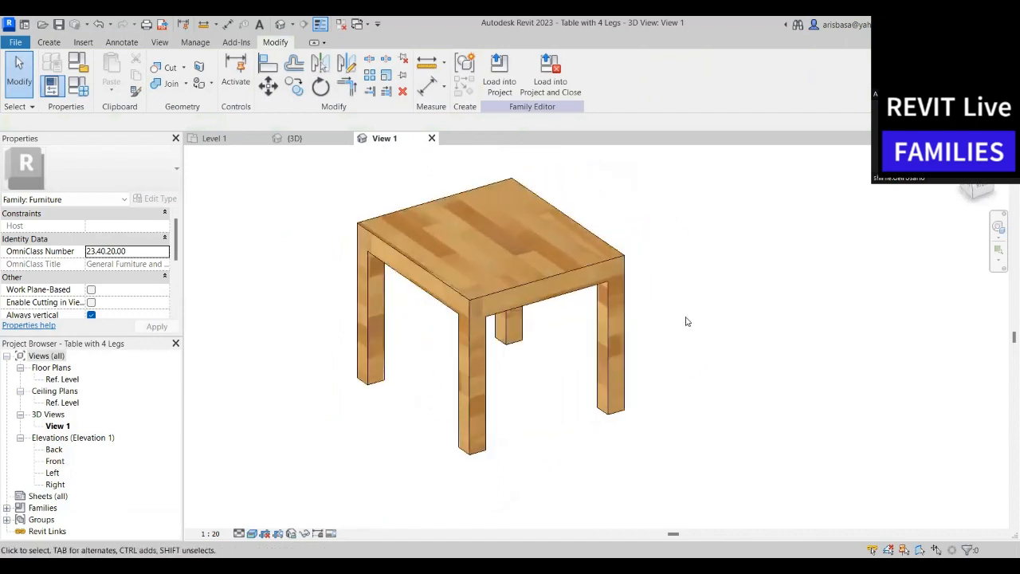
Load the saved table family into the project, overwriting the existing version and its parameter values, and save the project
click(544, 99)
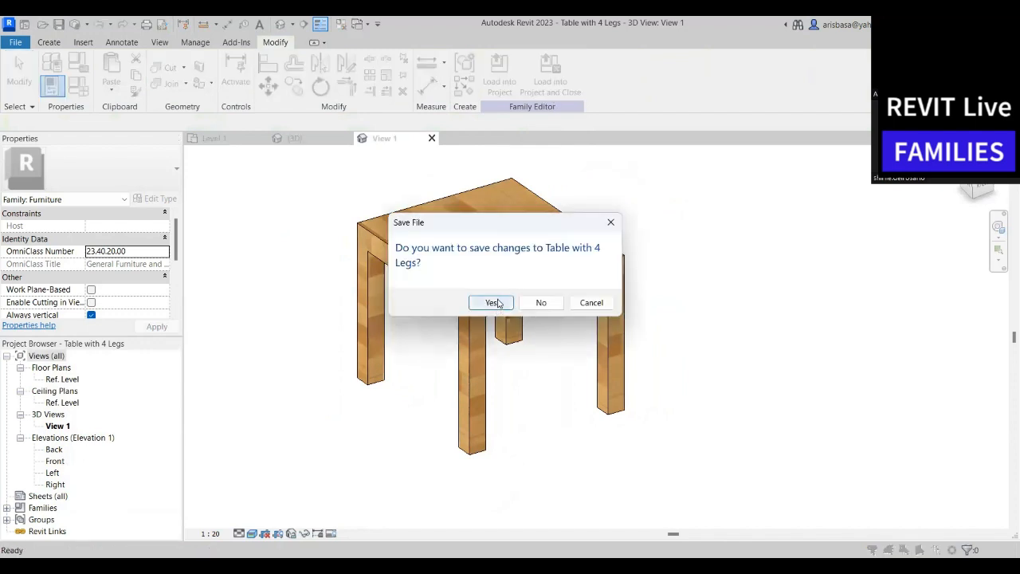
click(497, 306)
click(492, 306)
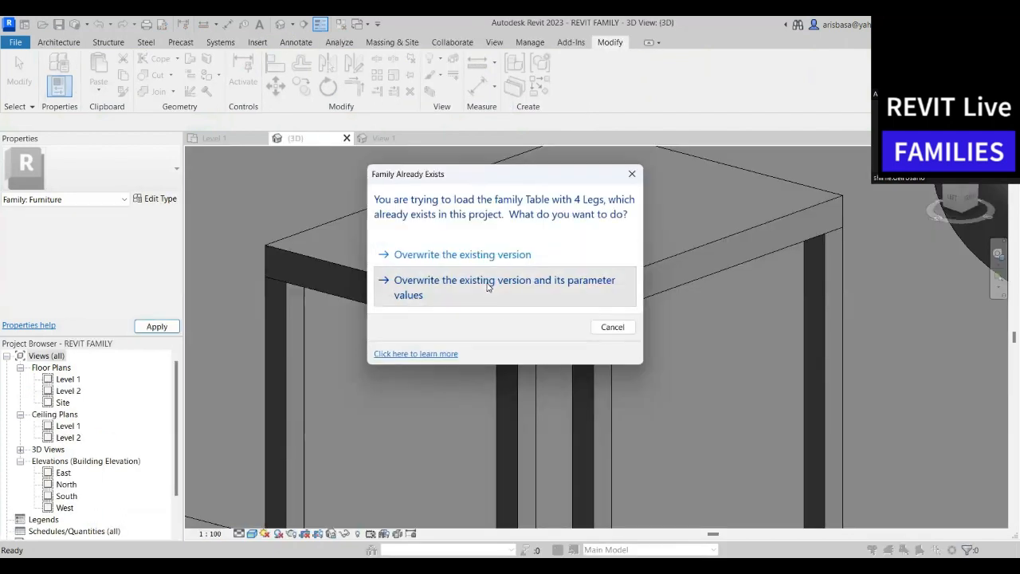
click(488, 287)
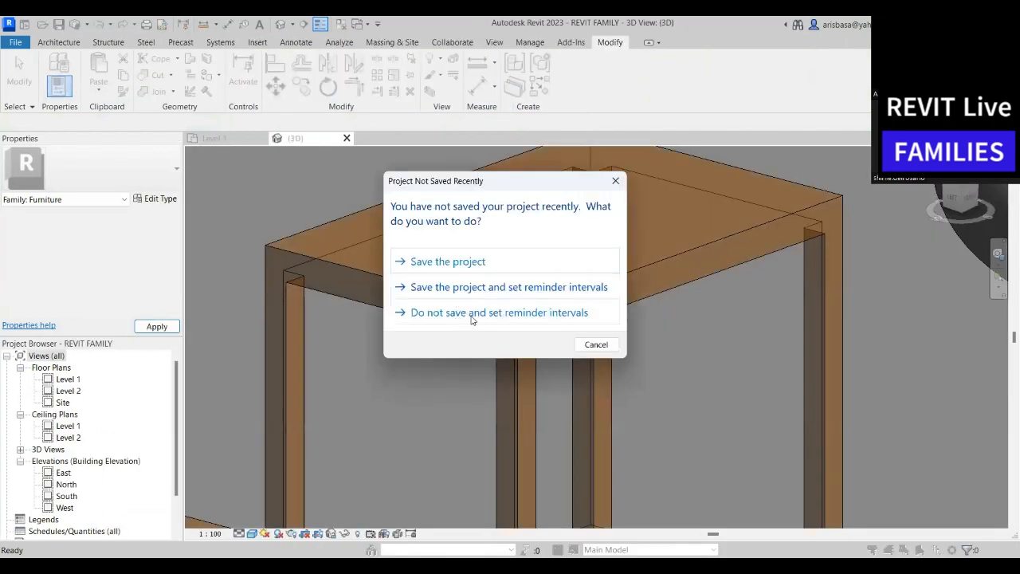
click(452, 268)
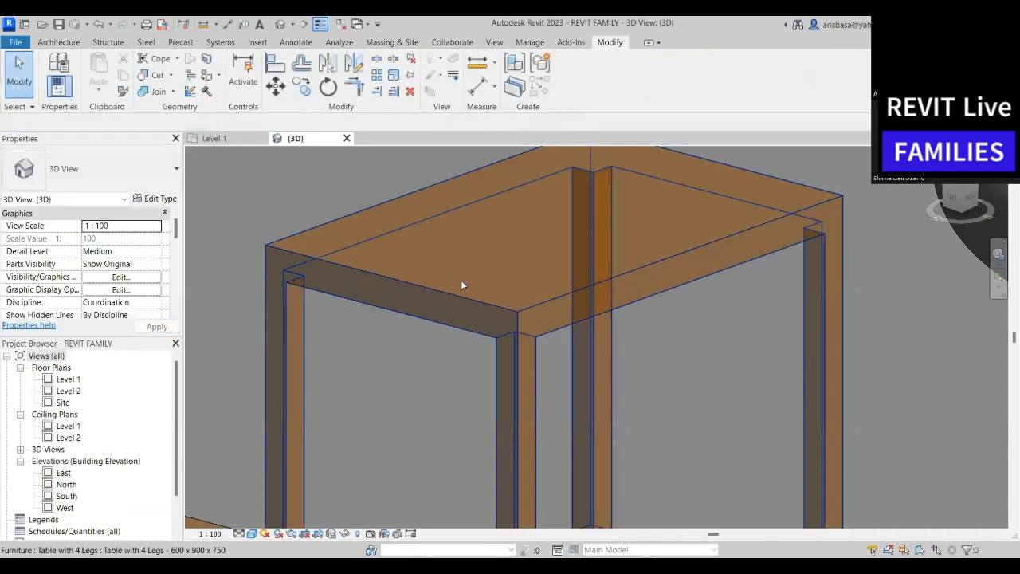
Examine the finish and joined geometry of the 600 x 900 x 750 and 600 x 600 tables in the project's 3D view
scroll(455, 383, down, 2)
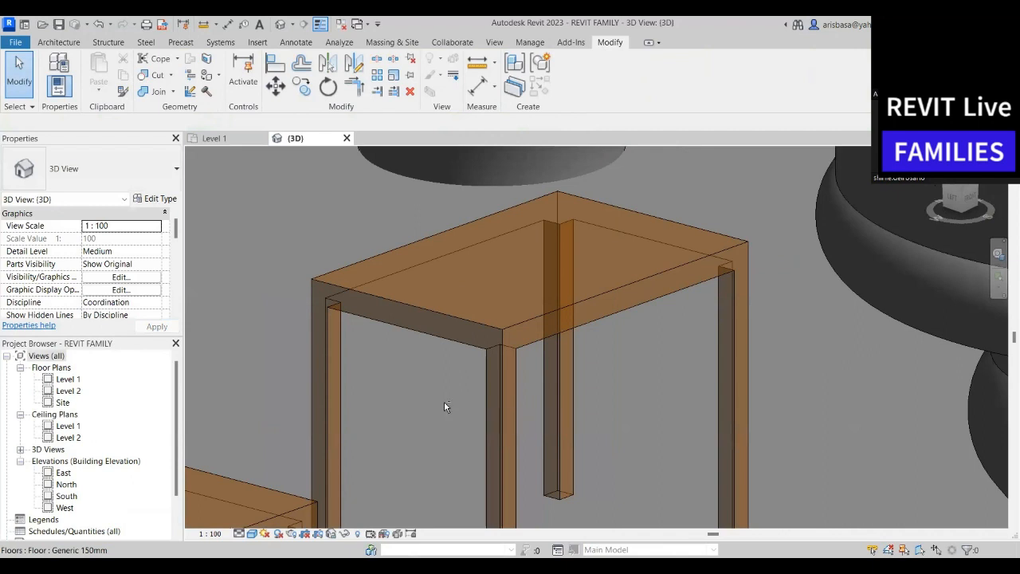
scroll(444, 405, up, 5)
scroll(437, 428, down, 4)
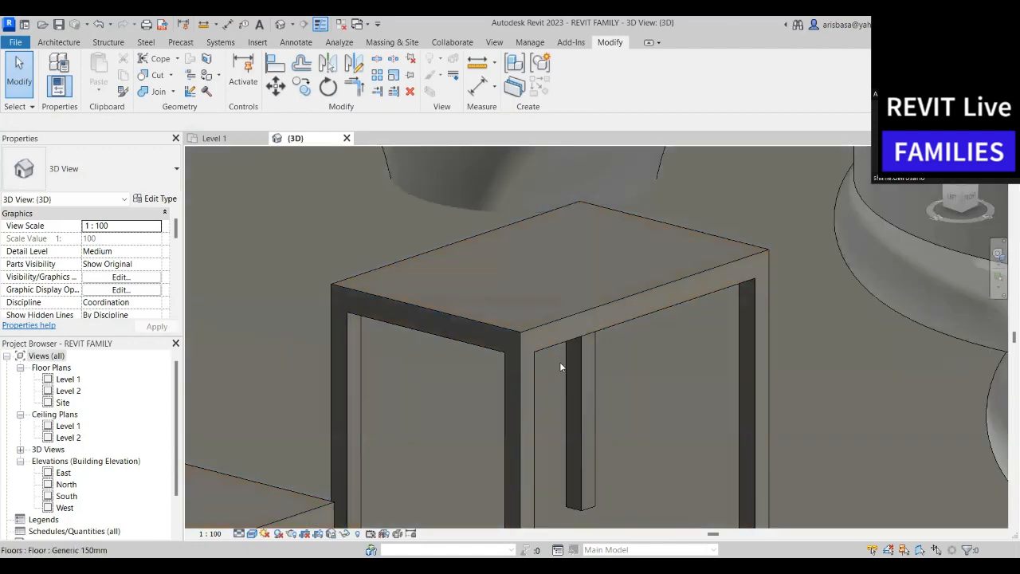
scroll(491, 390, down, 8)
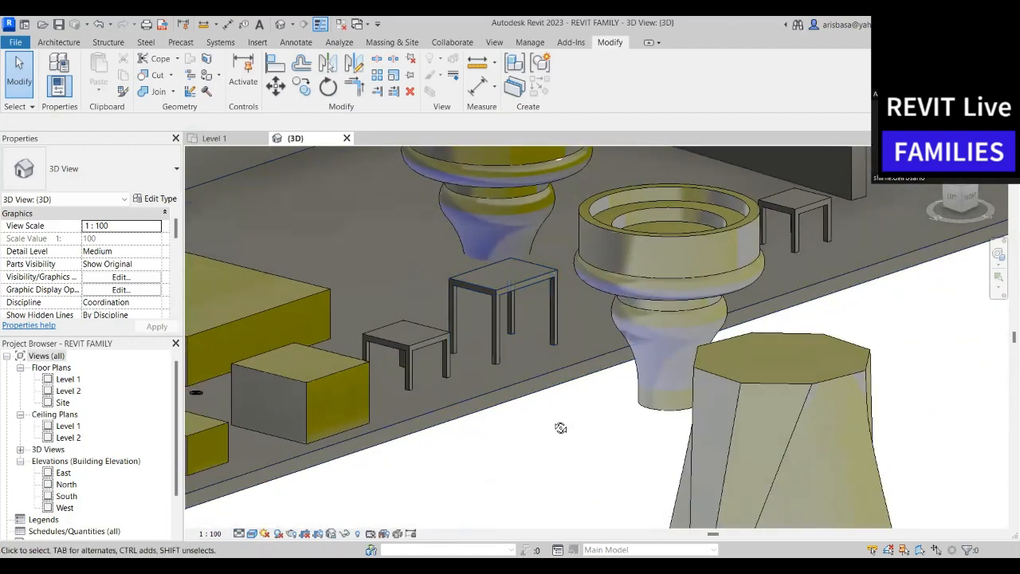
shift+middle_drag(561, 428, 681, 432)
scroll(644, 376, up, 6)
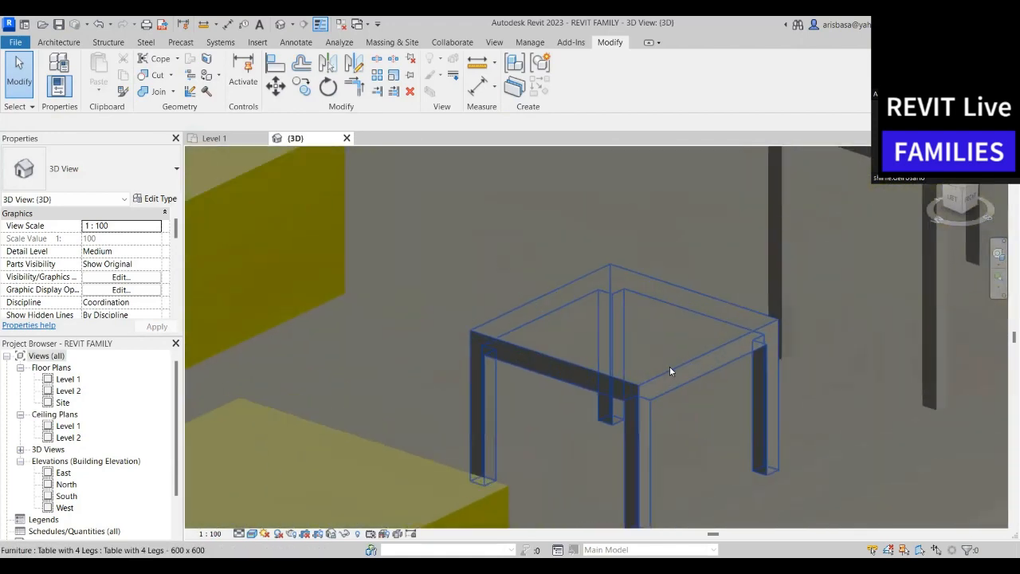
scroll(638, 428, up, 4)
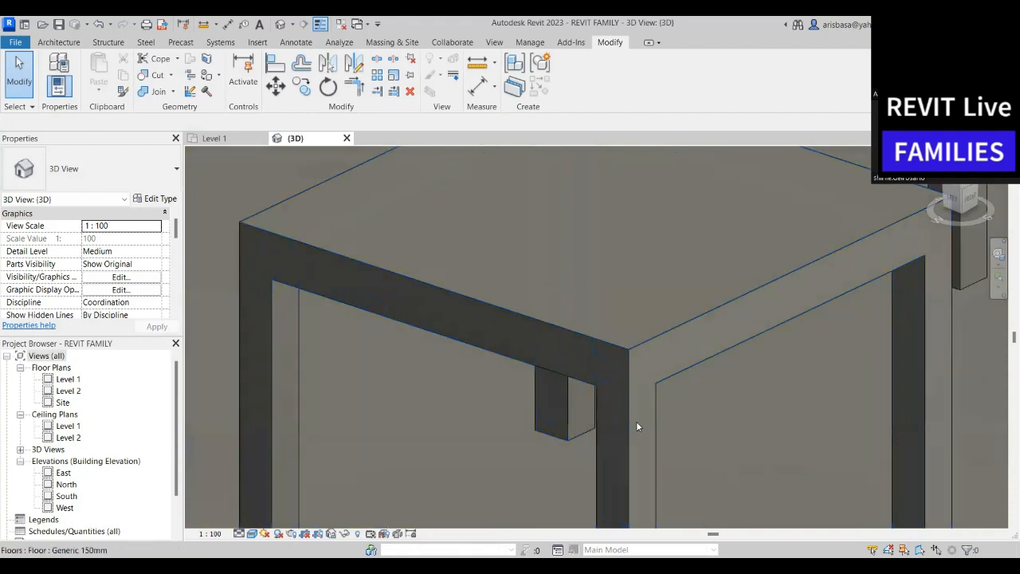
Try moving the 600 x 600 table out past the floor's outer edge
click(648, 355)
scroll(640, 353, down, 8)
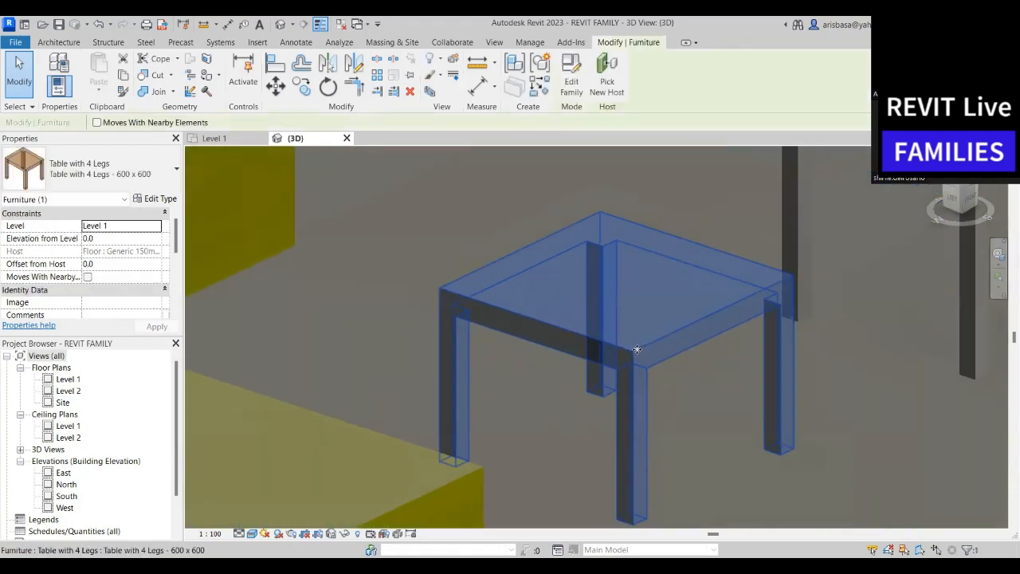
middle_drag(592, 376, 563, 354)
drag(583, 341, 631, 439)
click(682, 421)
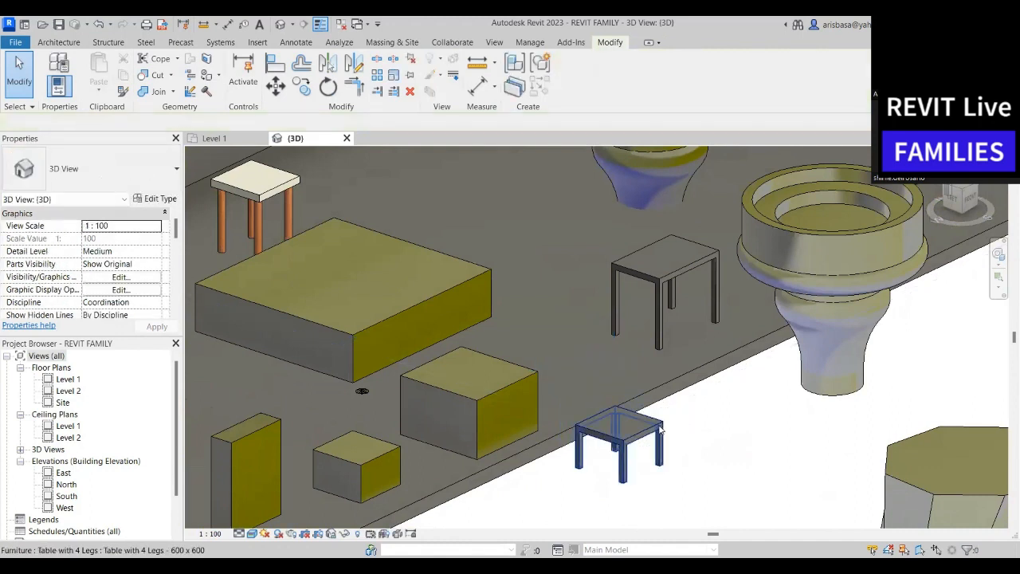
Review the type parameters of the Table with 4 Legs - 600 x 600 type and close them without changes
scroll(660, 429, up, 3)
click(649, 435)
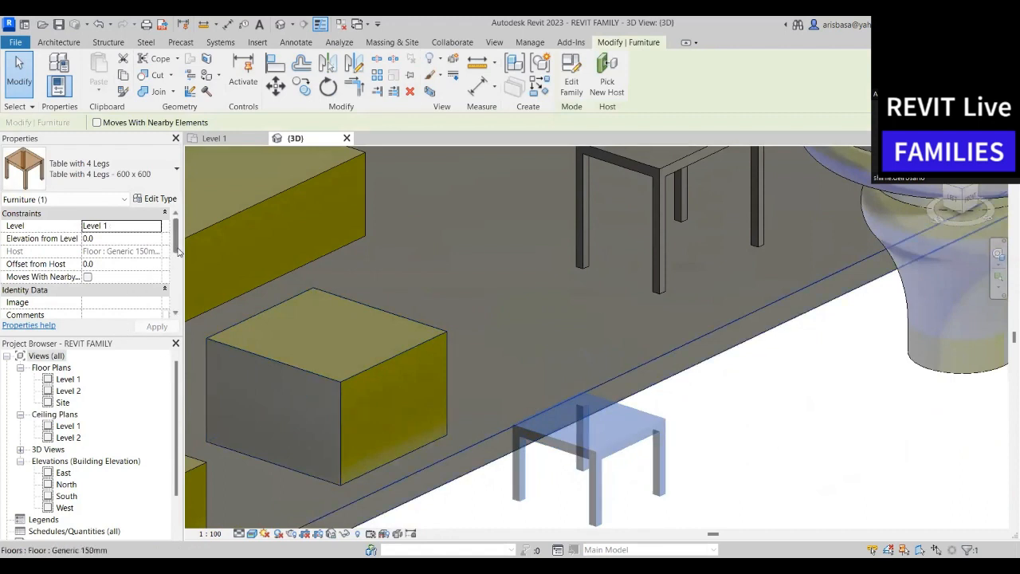
mouse_move(177, 252)
mouse_down()
mouse_move(176, 311)
mouse_move(176, 255)
mouse_up()
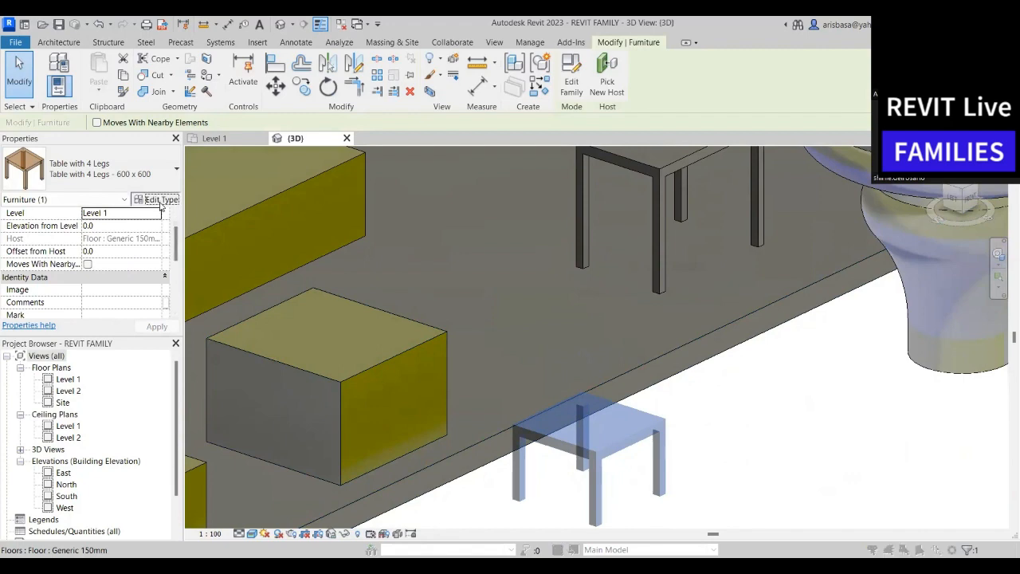
click(159, 200)
scroll(311, 303, down, 5)
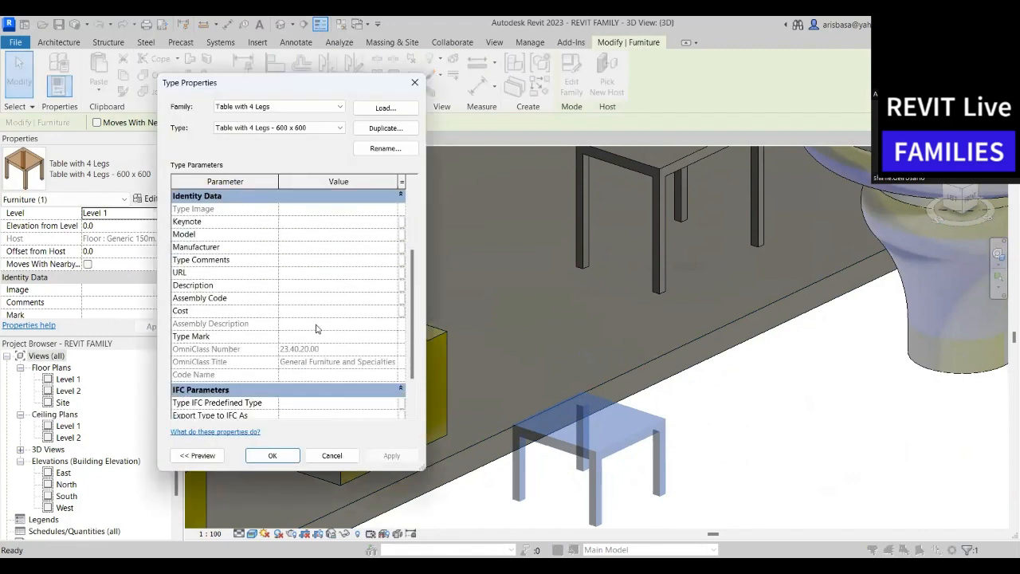
scroll(316, 327, up, 5)
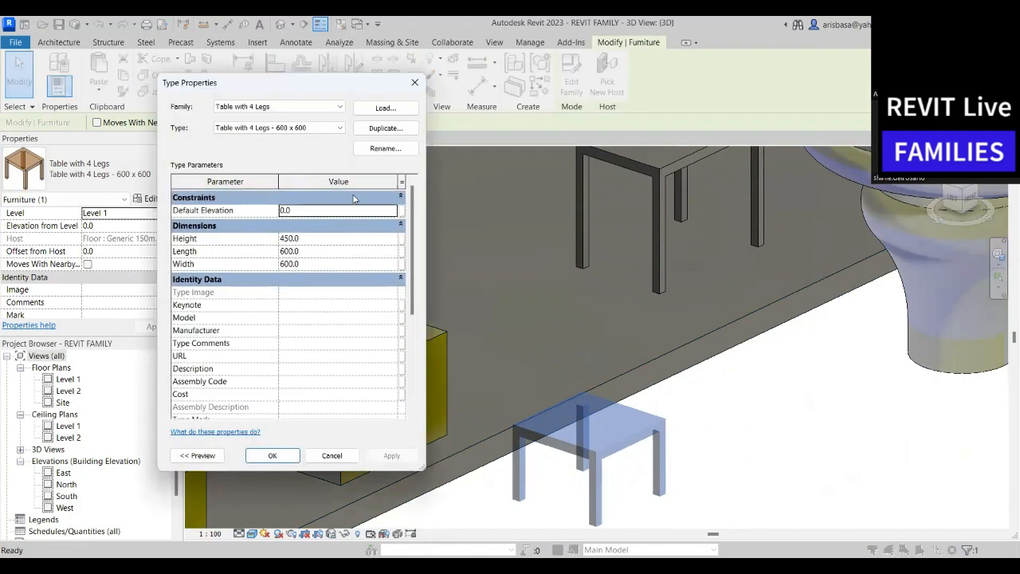
click(414, 83)
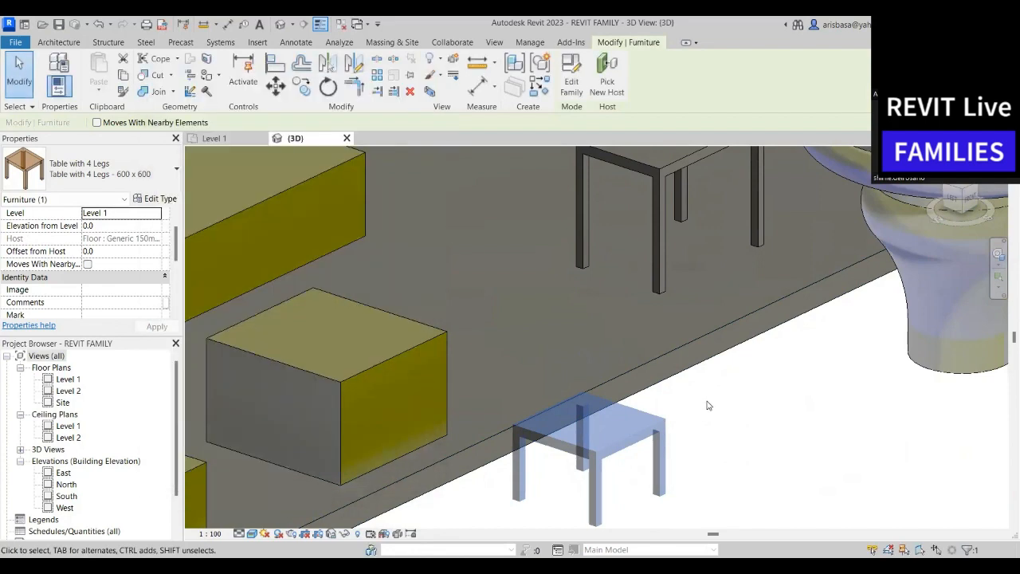
Open the placed 600 x 600 table's family for editing and view the whole table in 3D
click(707, 406)
click(597, 433)
click(571, 75)
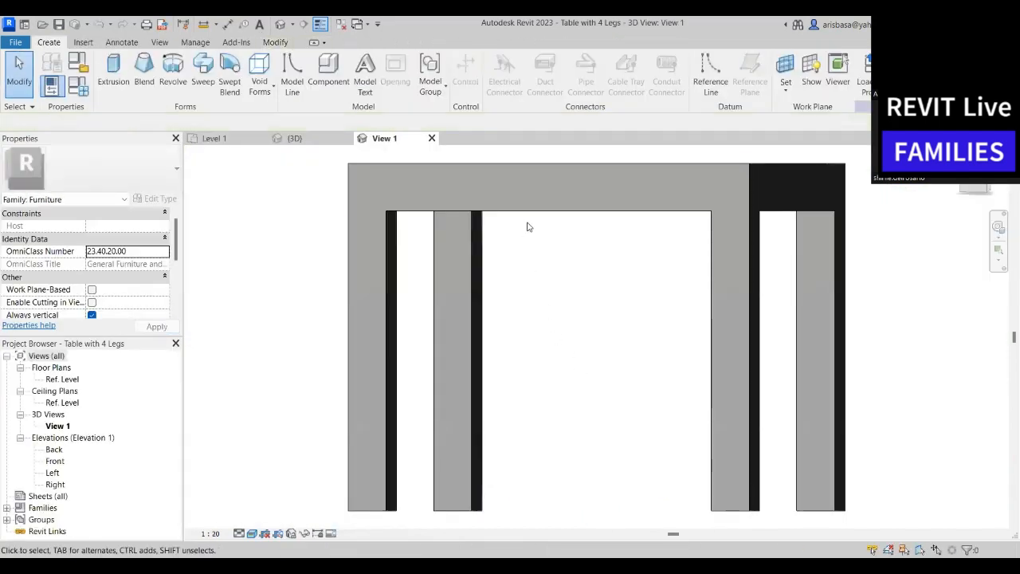
scroll(540, 241, down, 3)
shift+middle_drag(540, 241, 478, 356)
middle_drag(647, 346, 580, 383)
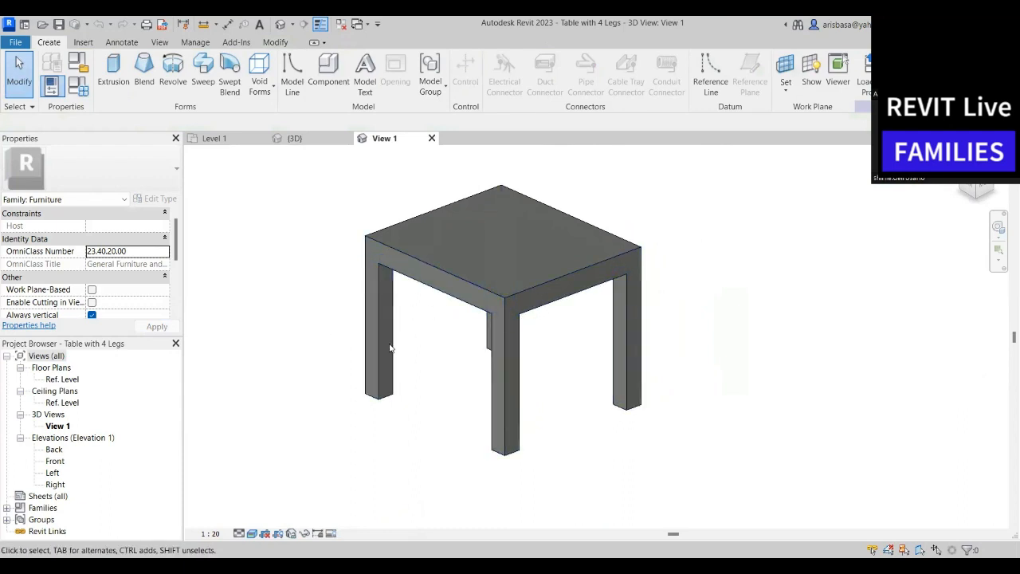
Inspect the properties of the tabletop extrusion, the leg extrusion and the furniture family itself
scroll(504, 331, up, 4)
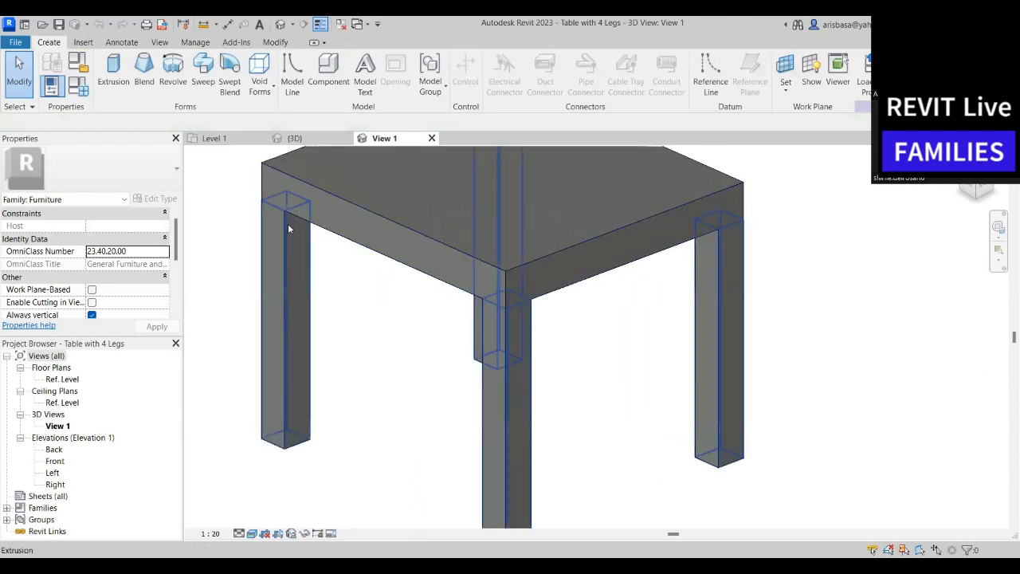
scroll(158, 265, down, 3)
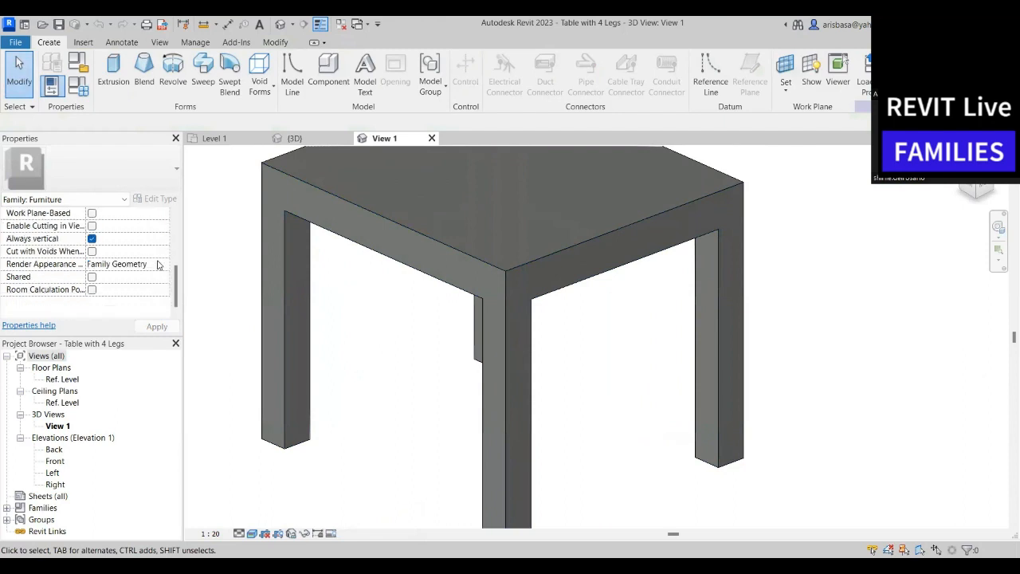
click(426, 245)
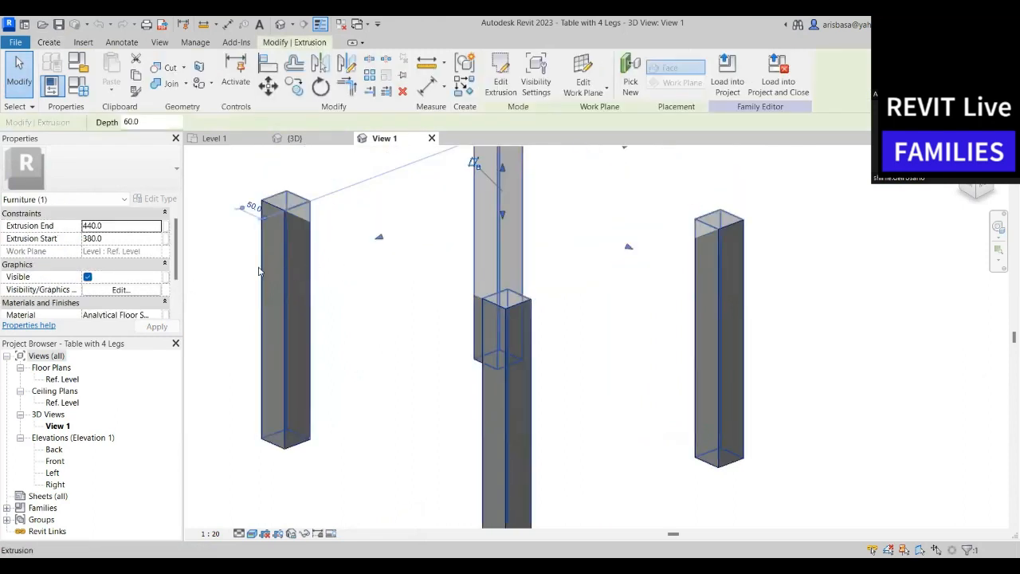
click(390, 321)
scroll(168, 300, down, 5)
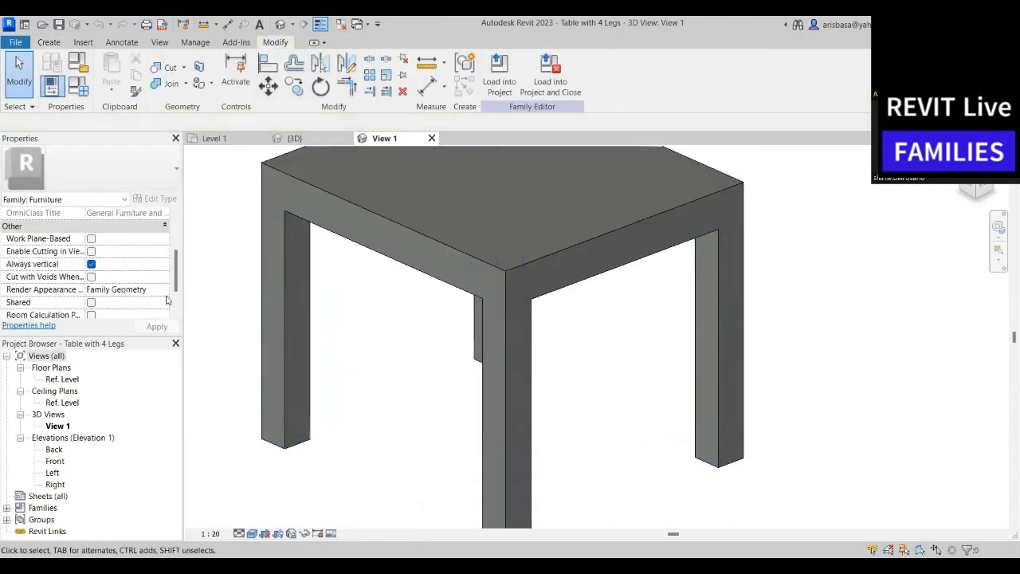
scroll(322, 337, down, 3)
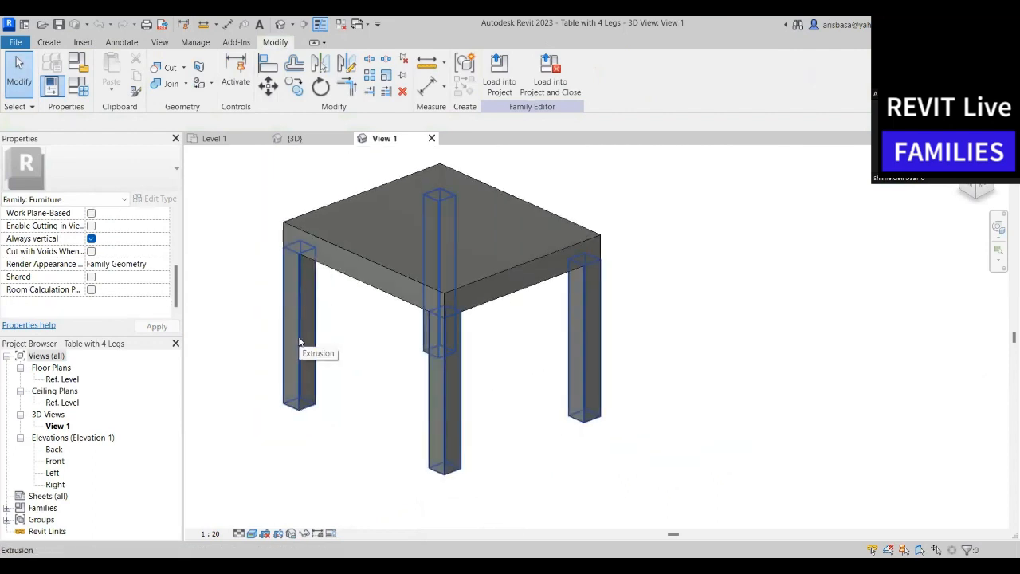
click(298, 337)
click(243, 303)
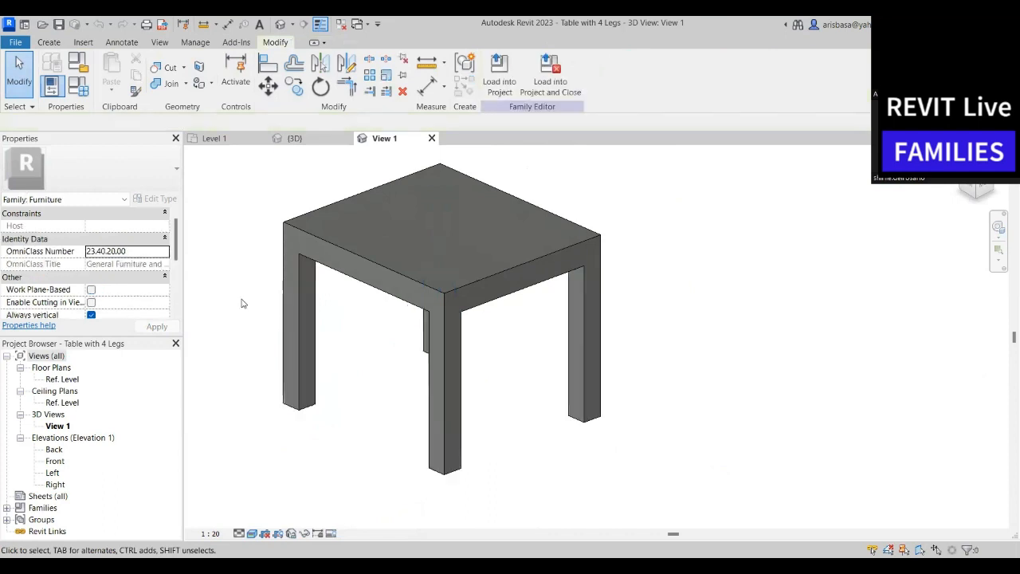
scroll(169, 296, down, 3)
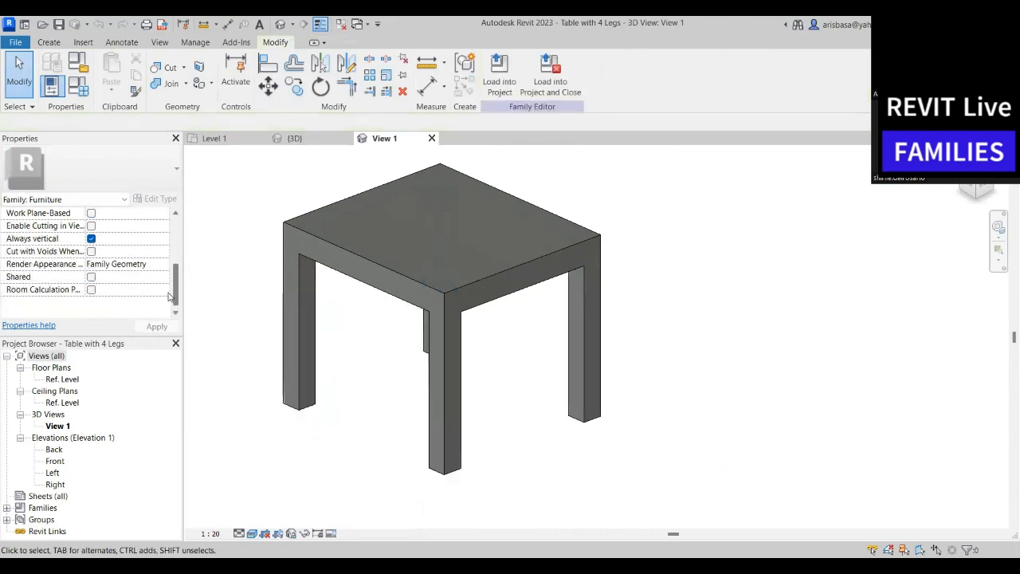
scroll(167, 303, up, 3)
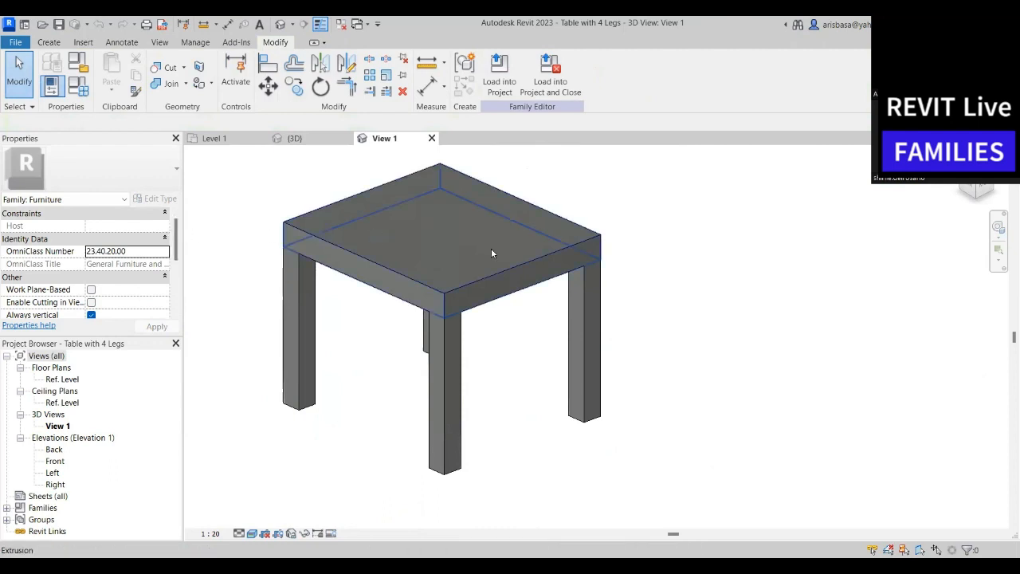
Recheck the tabletop extrusion's constraints and assigned material
scroll(585, 346, down, 2)
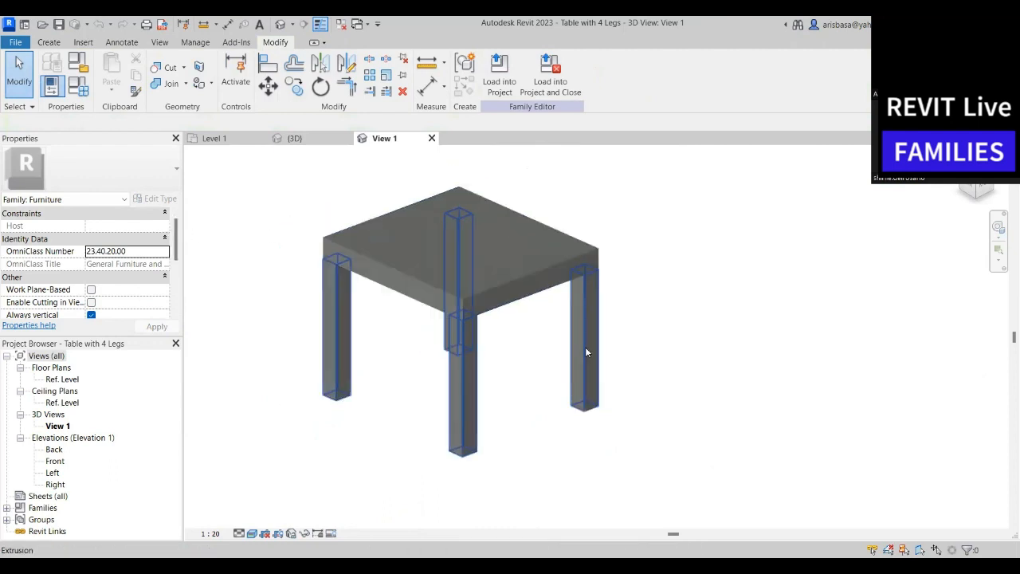
click(532, 287)
click(680, 257)
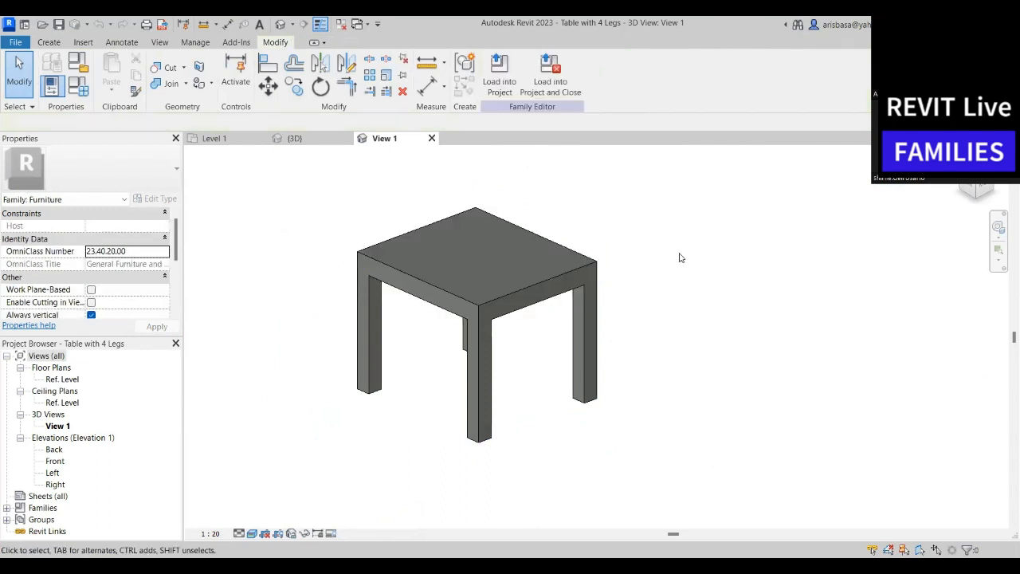
click(556, 260)
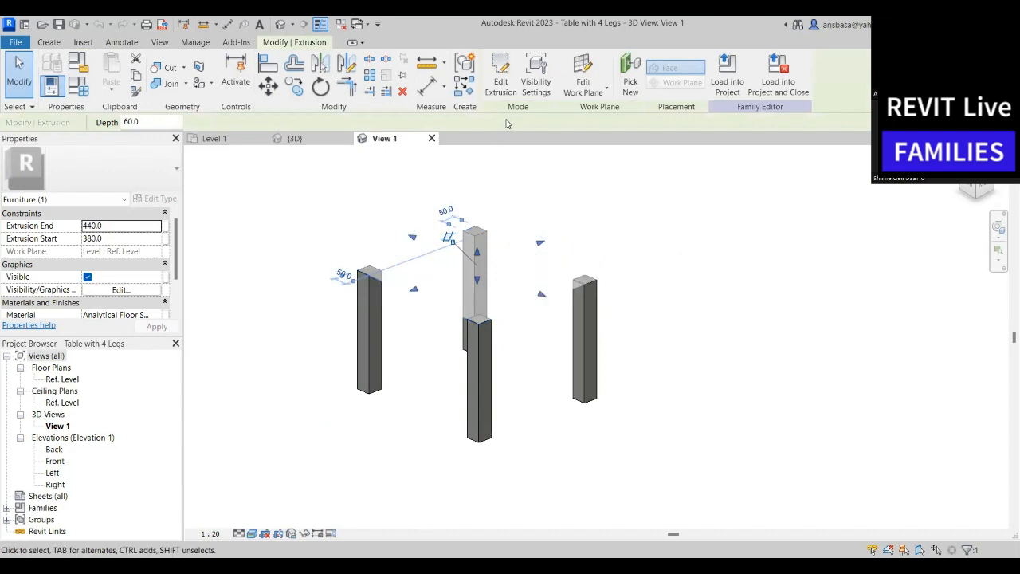
click(661, 197)
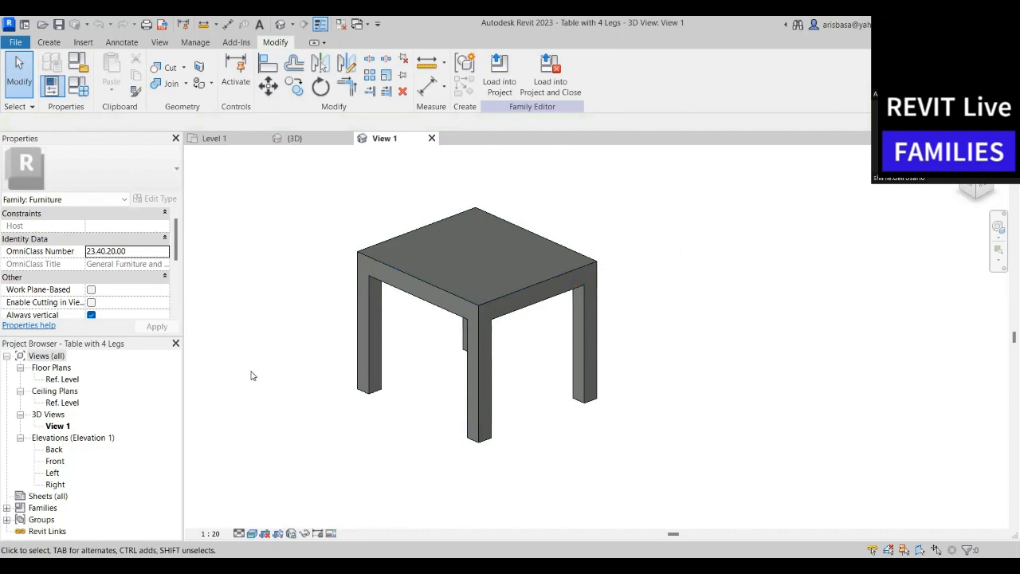
Review the family's general properties and close the table family without changes
scroll(155, 301, down, 2)
scroll(147, 294, down, 1)
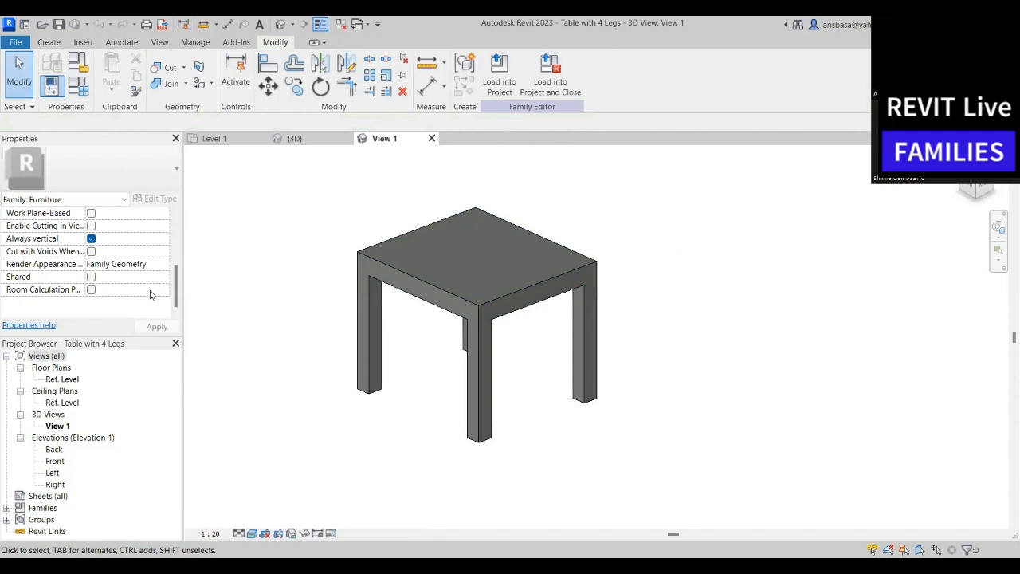
scroll(150, 294, up, 3)
scroll(150, 295, down, 2)
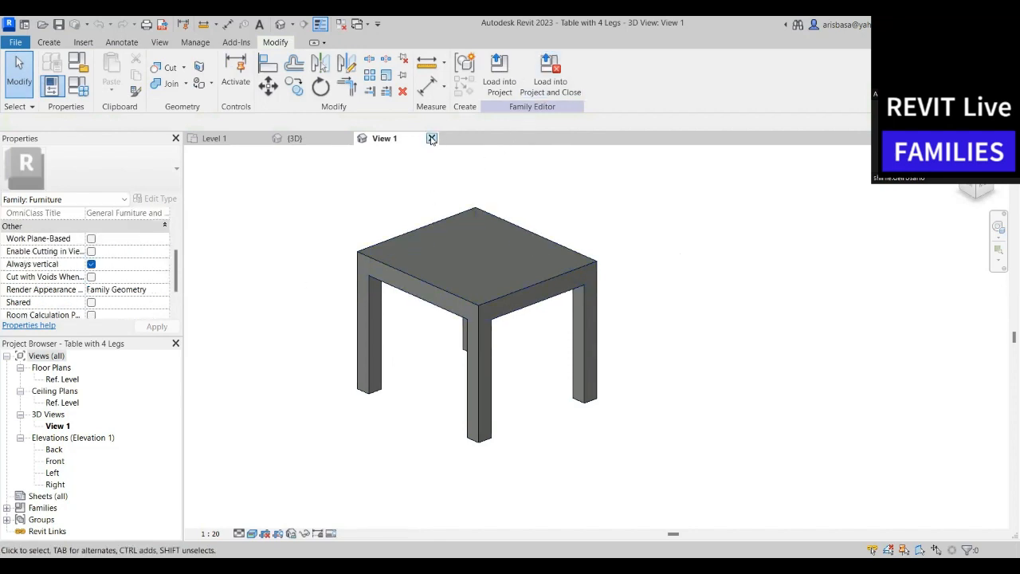
click(431, 139)
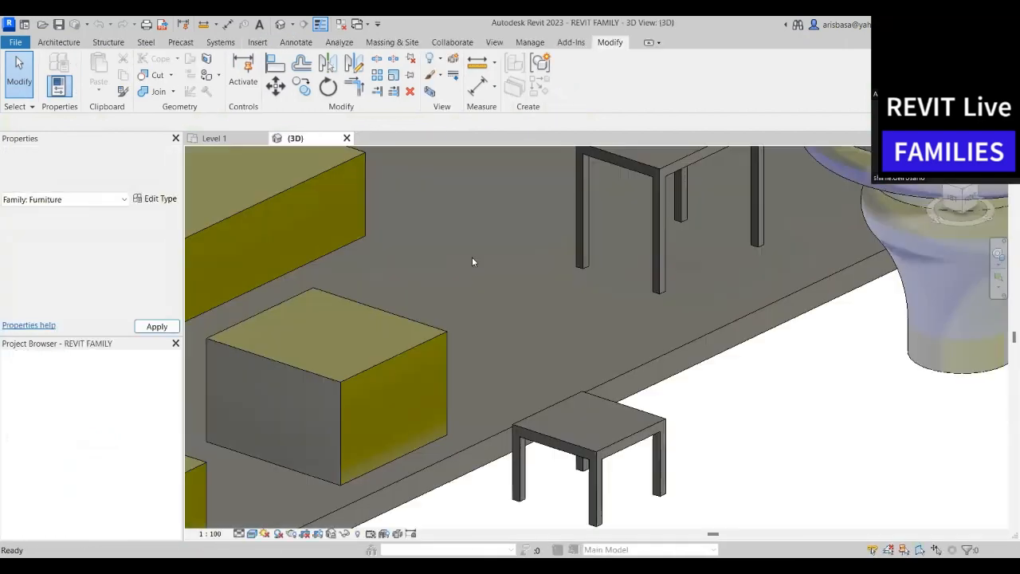
Undo the small table's move and the last family load in the project, and check both tables
scroll(534, 267, down, 3)
middle_drag(538, 276, 512, 345)
scroll(533, 334, up, 5)
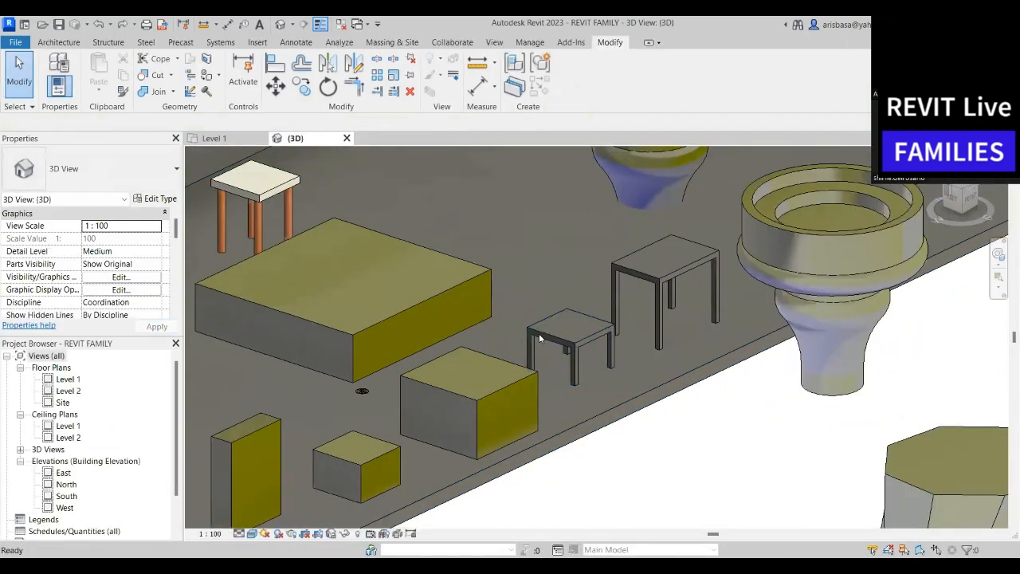
scroll(578, 331, up, 2)
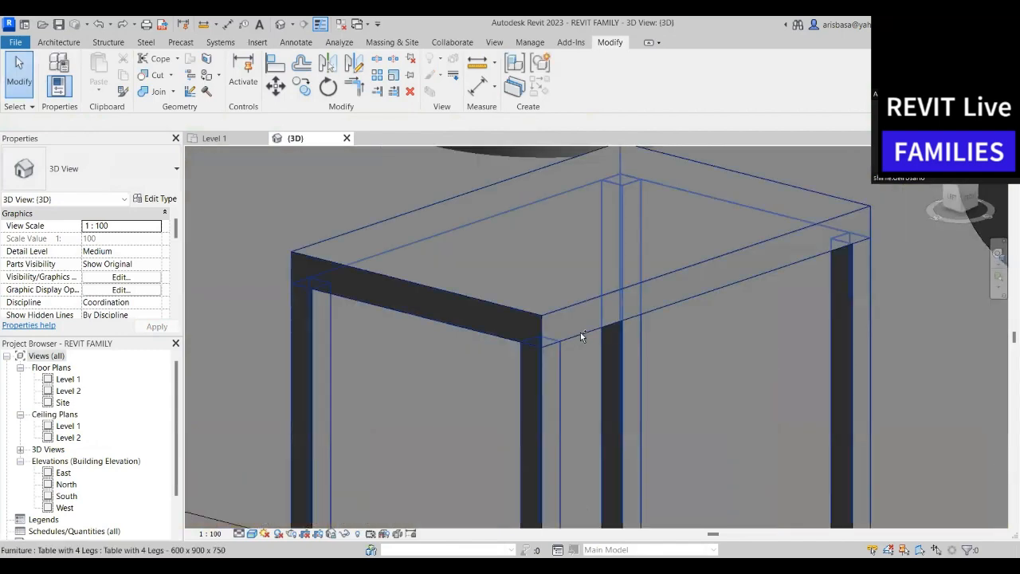
scroll(580, 332, down, 3)
scroll(581, 330, down, 3)
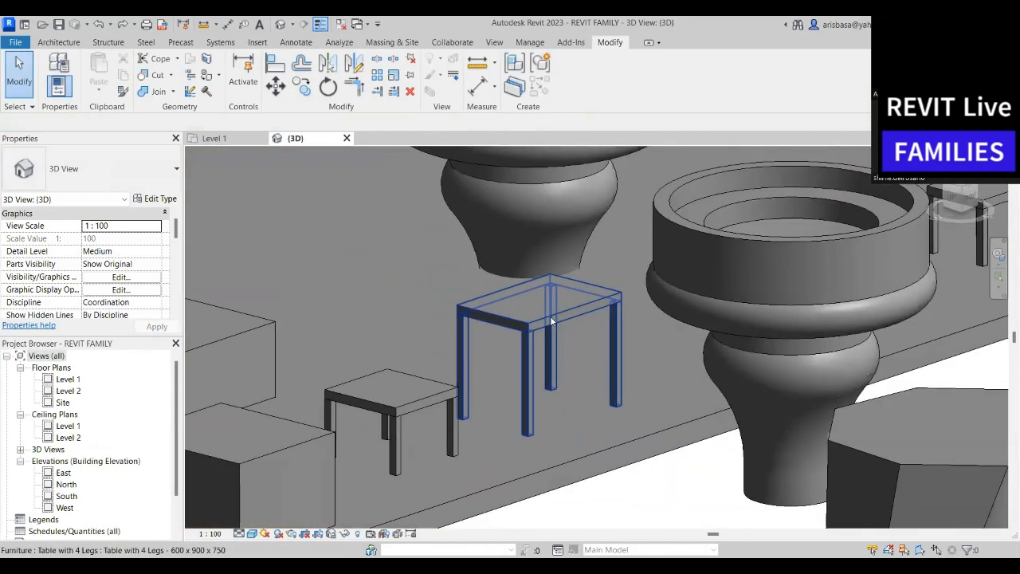
Reopen the Table with 4 Legs family for editing from the 600 x 600 table and view it in 3D
scroll(573, 329, up, 2)
click(395, 395)
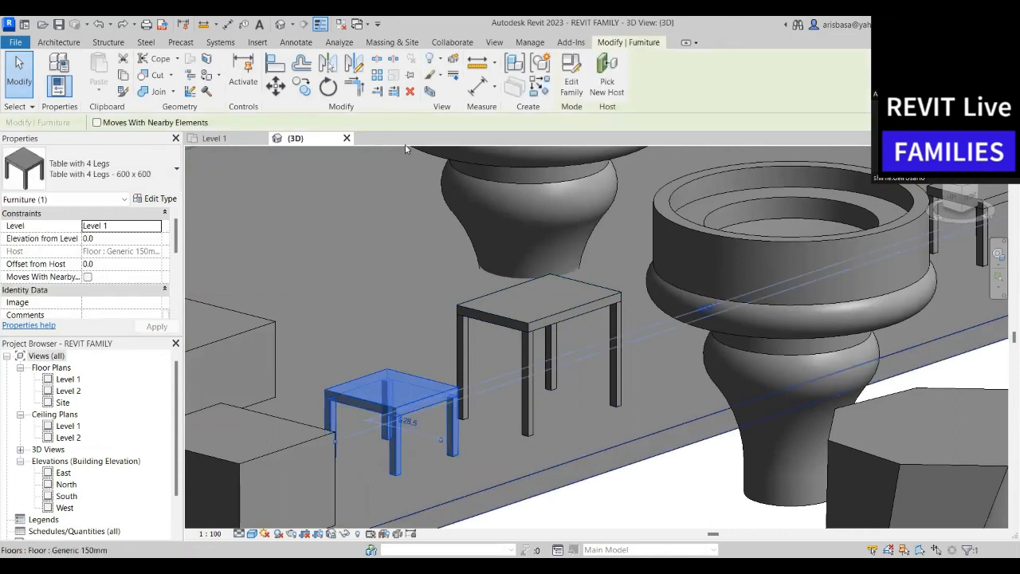
click(572, 80)
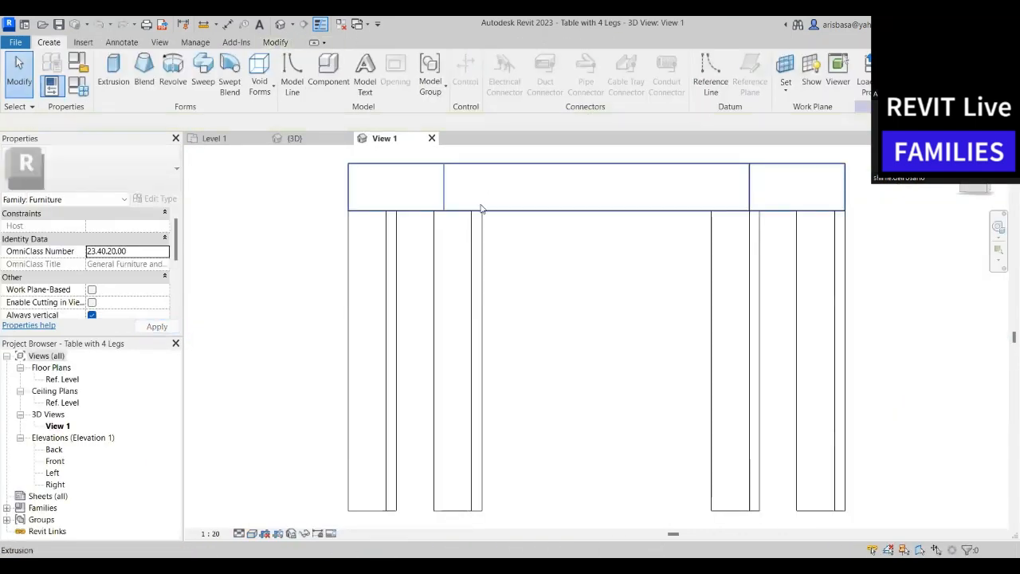
shift+middle_drag(502, 241, 492, 326)
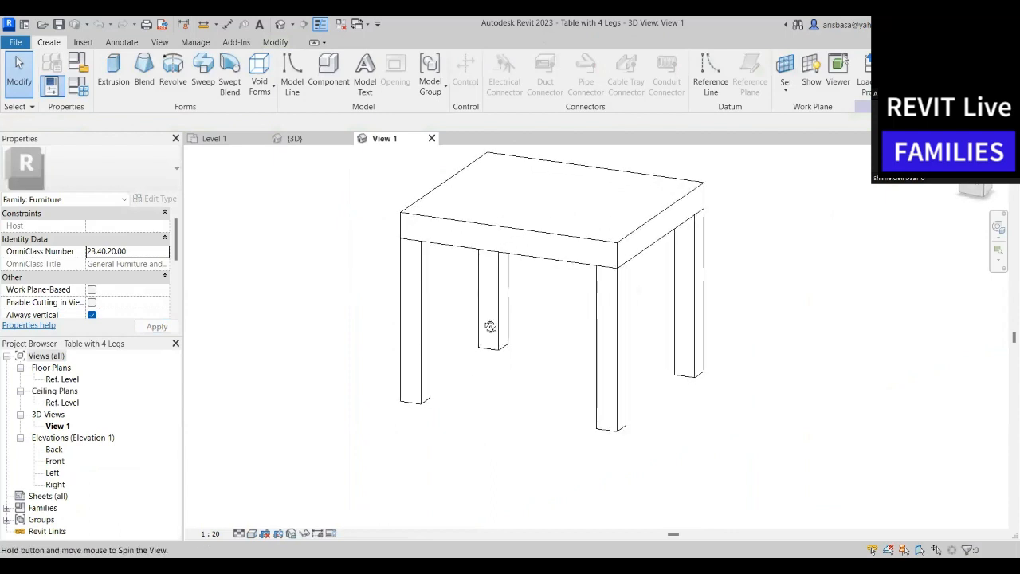
Review the family's general properties and check the tabletop extrusion's constraints and assigned material
scroll(125, 269, down, 2)
scroll(125, 264, up, 2)
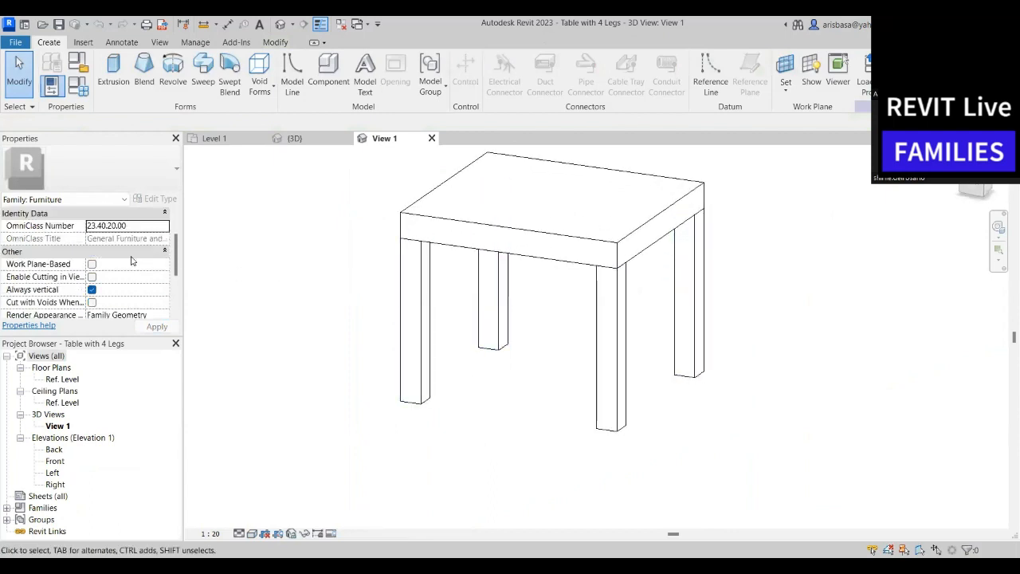
click(467, 242)
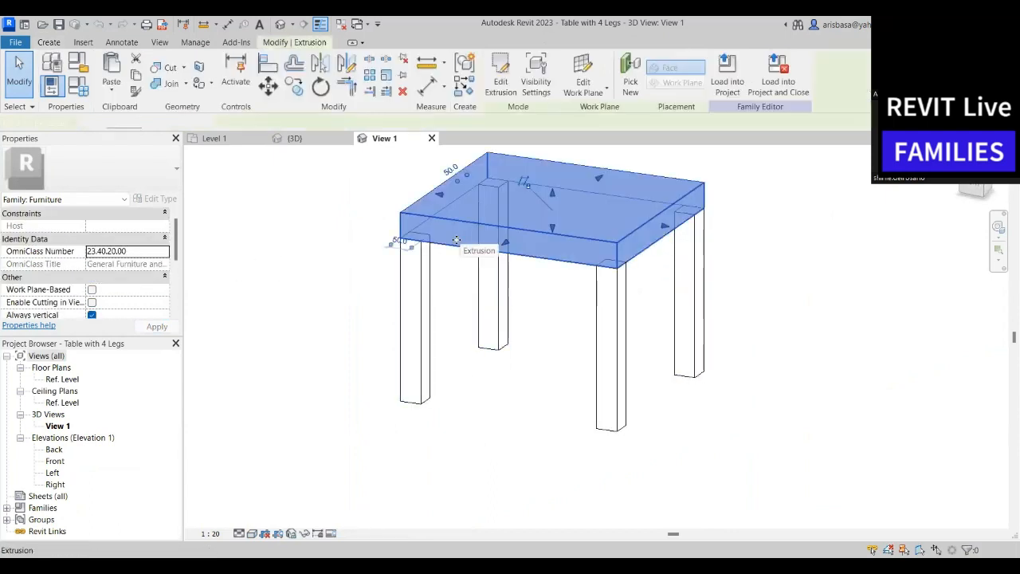
scroll(149, 271, down, 2)
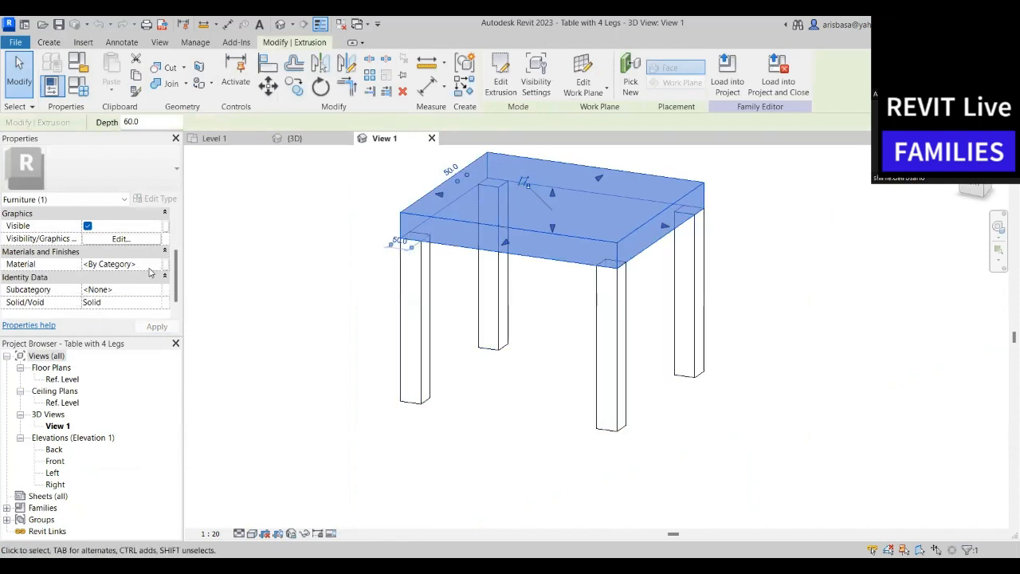
click(294, 267)
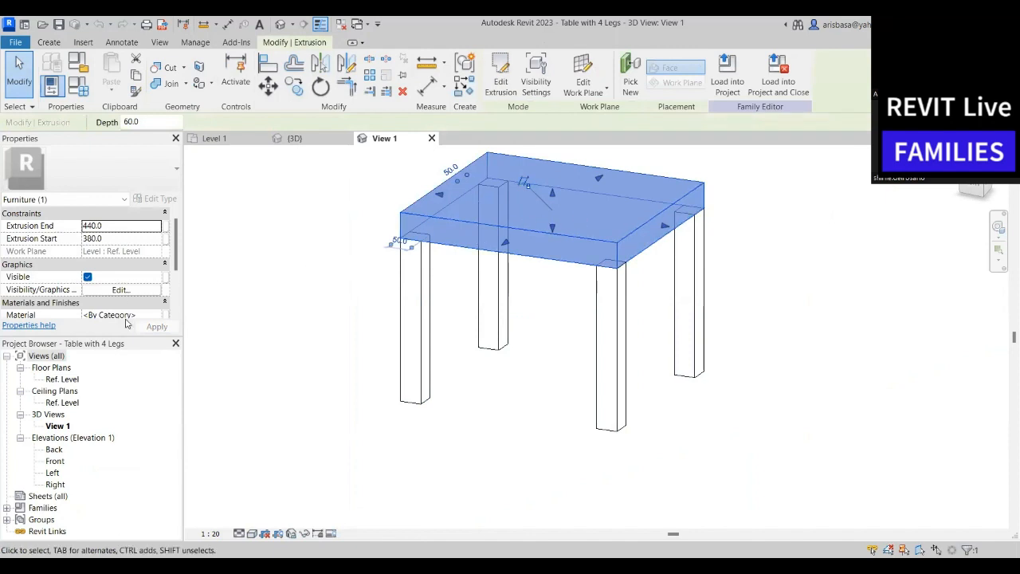
click(256, 293)
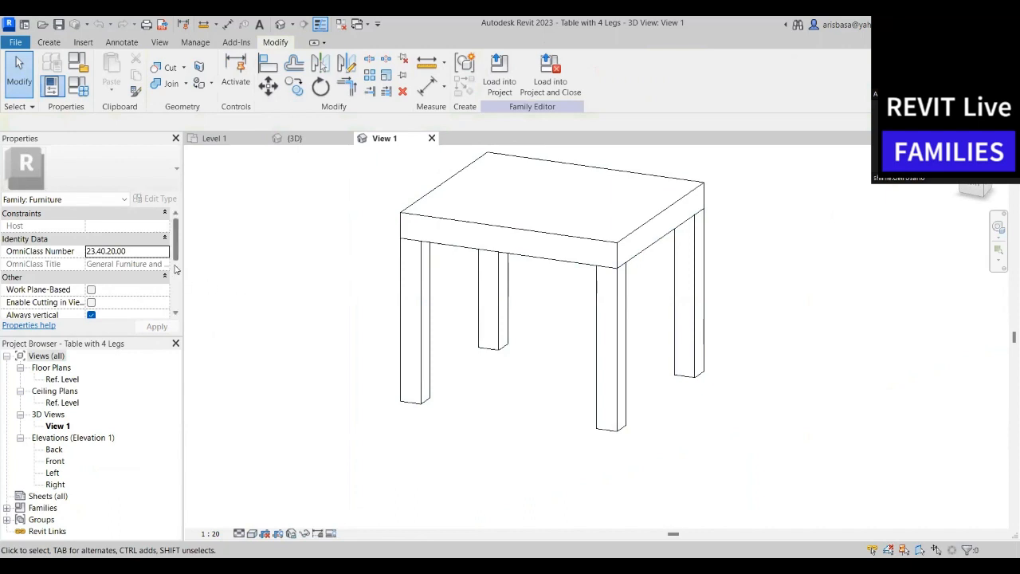
drag(177, 260, 177, 291)
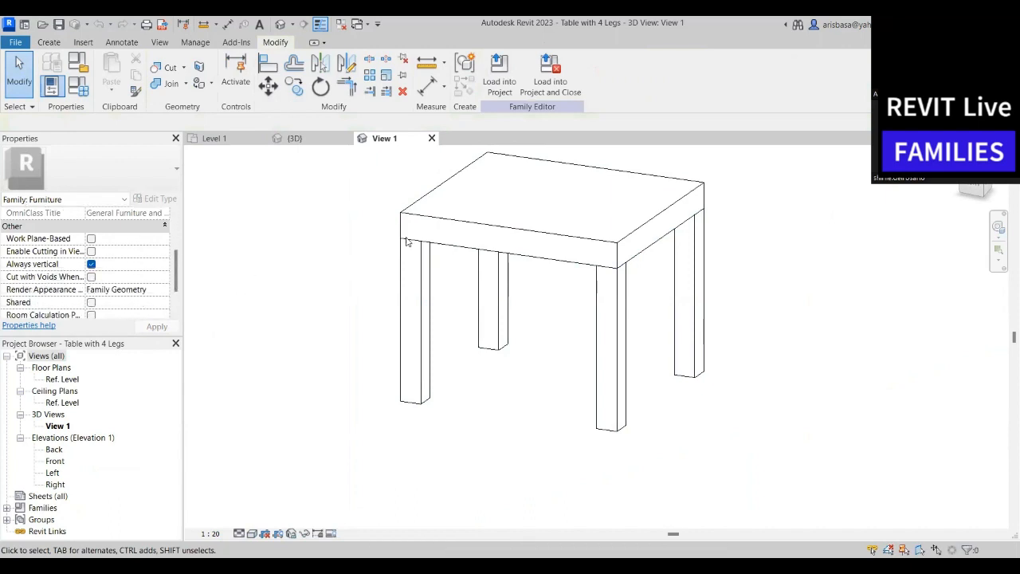
Join the tabletop's geometry with the legs
click(159, 86)
click(439, 235)
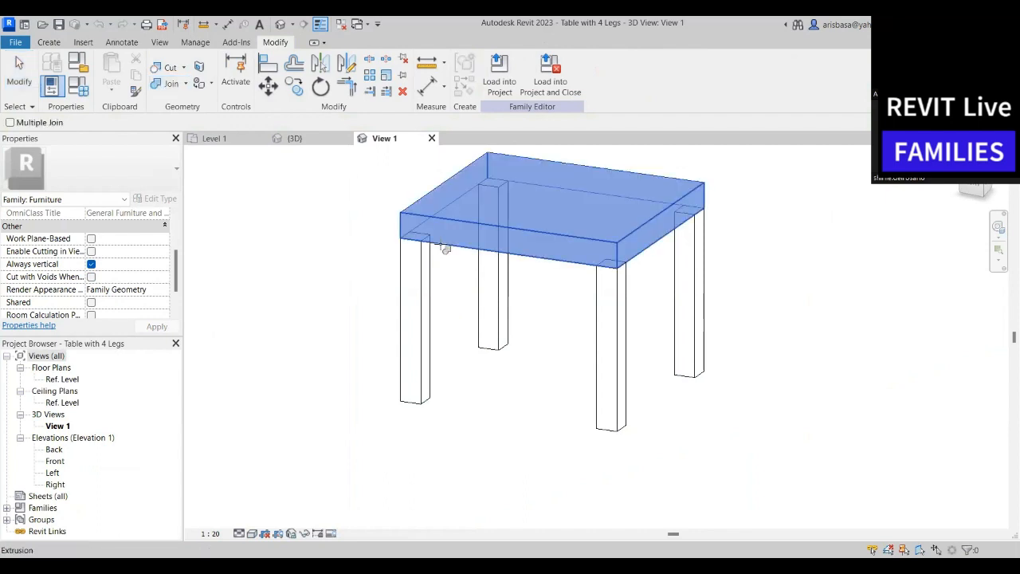
click(410, 261)
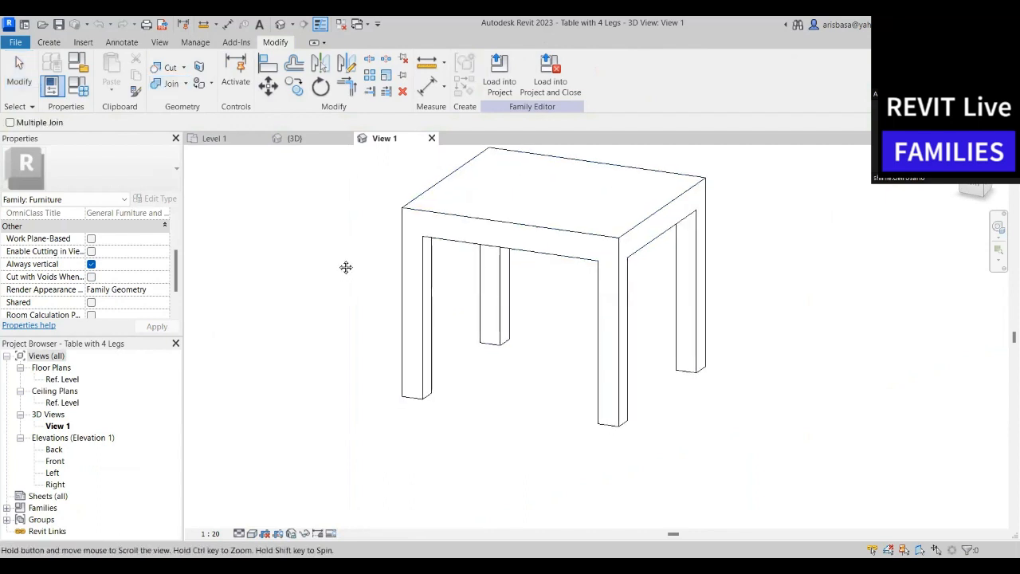
key(Escape)
Open the tabletop's material assignment and search the appearance asset library for wood
click(411, 227)
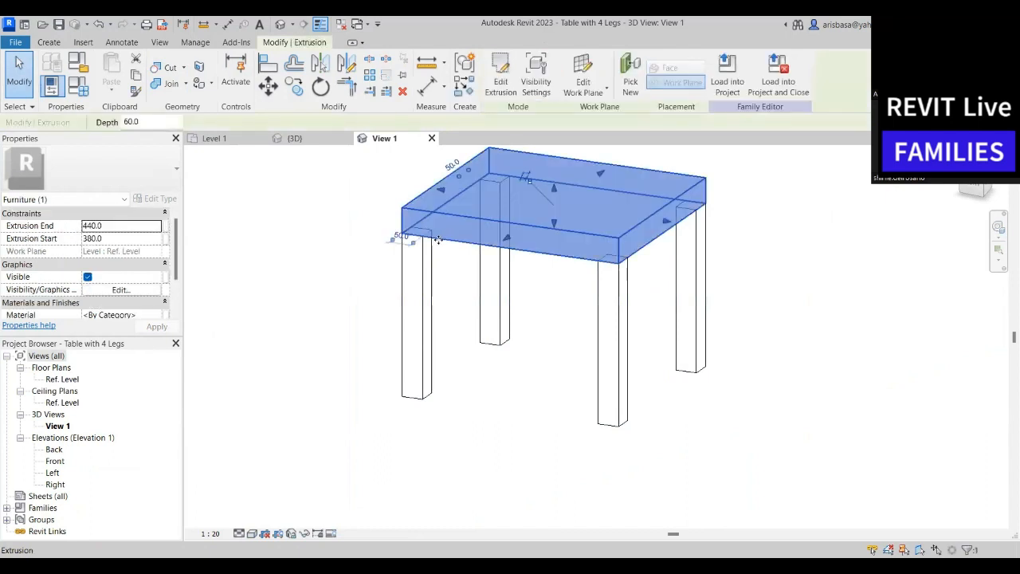
click(159, 264)
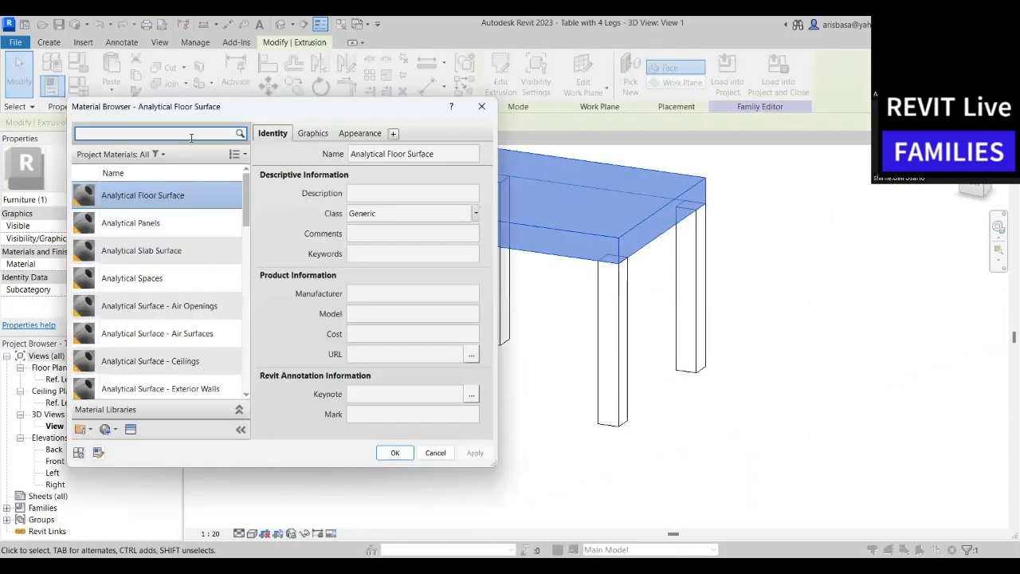
click(133, 431)
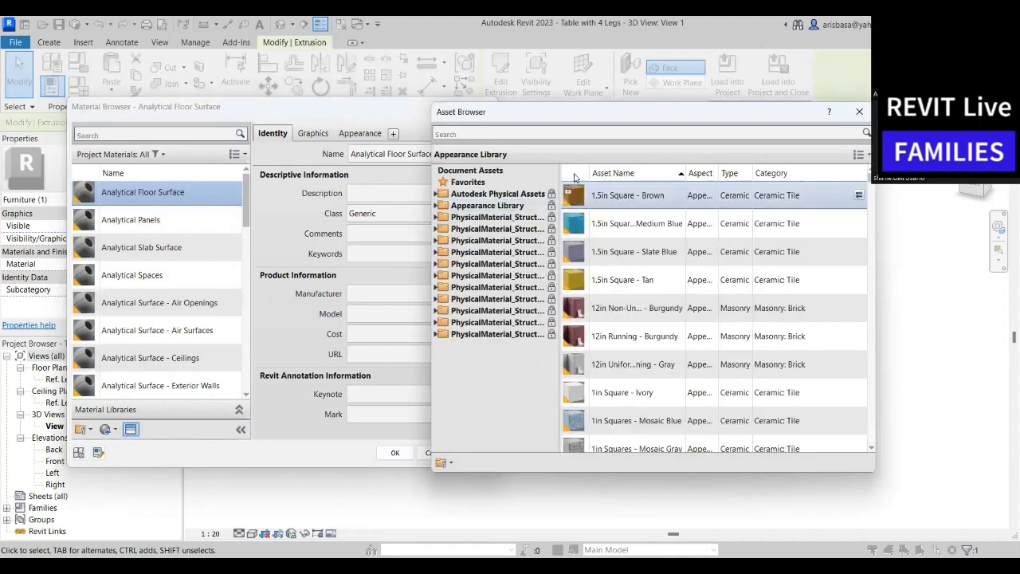
click(575, 134)
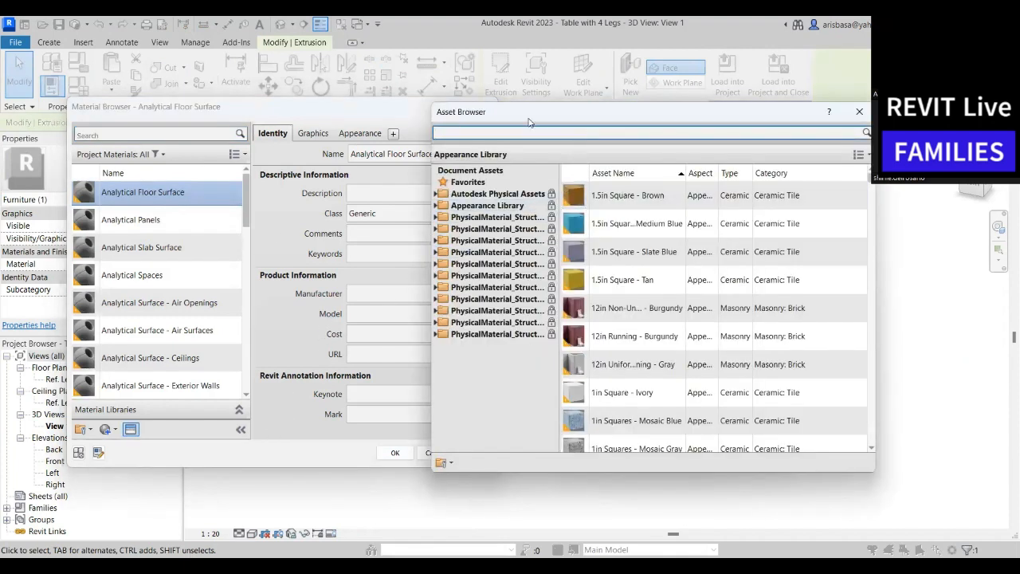
key(Return)
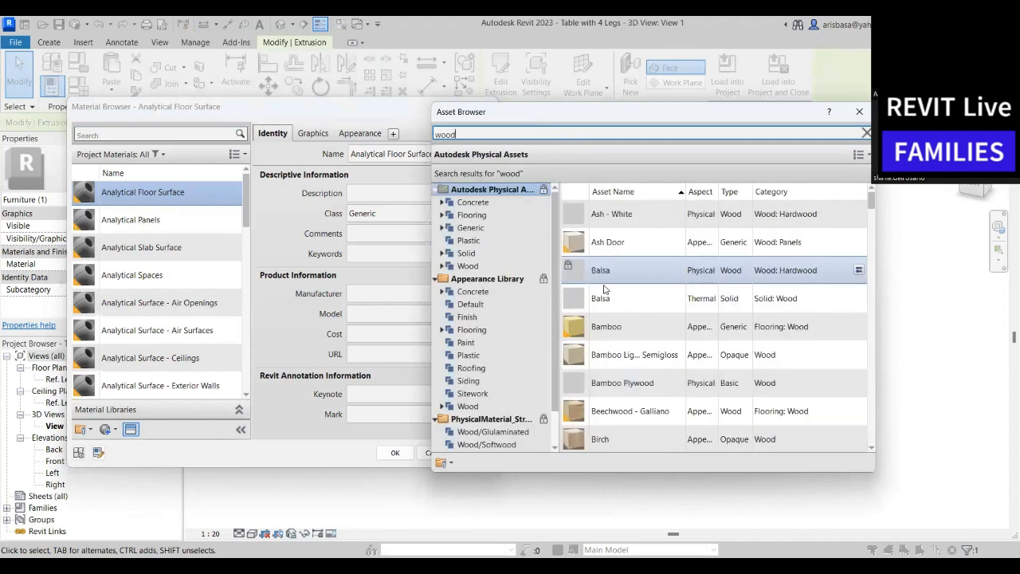
Replace the Analytical Floor Surface appearance with Beechwood - Galliano, assign it to the tabletop, and view the table in a realistic visual style
click(866, 413)
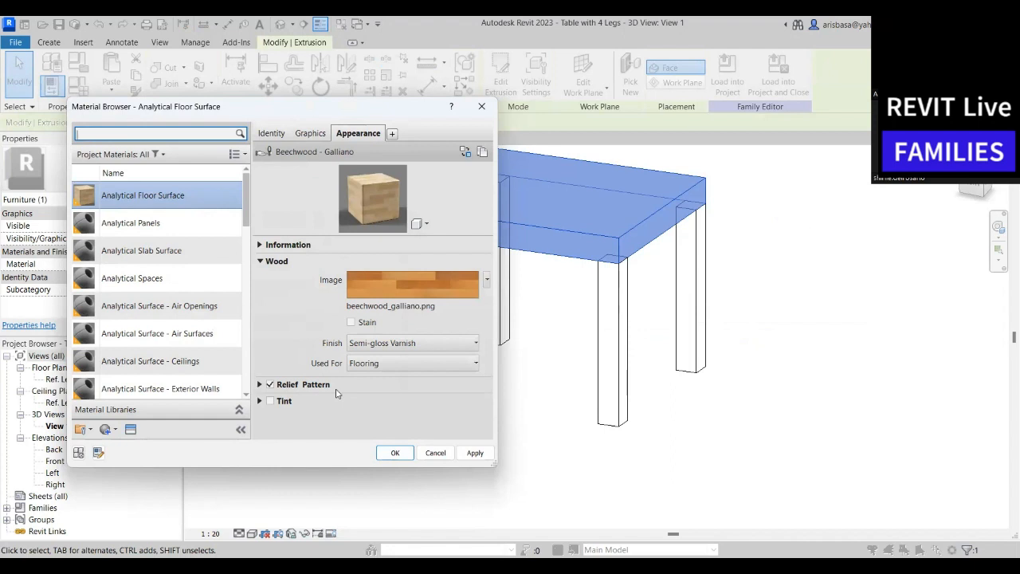
click(461, 448)
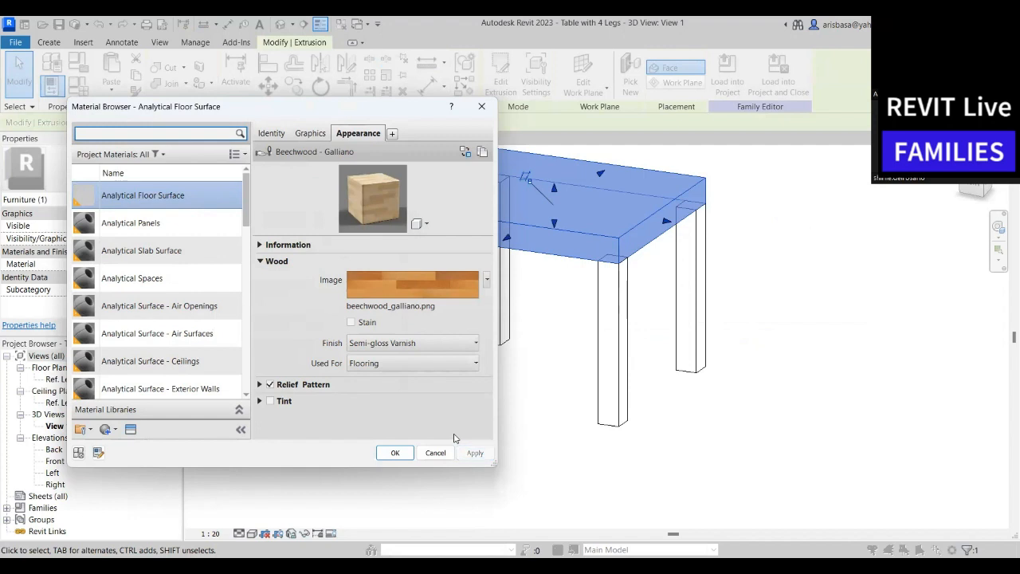
key(Return)
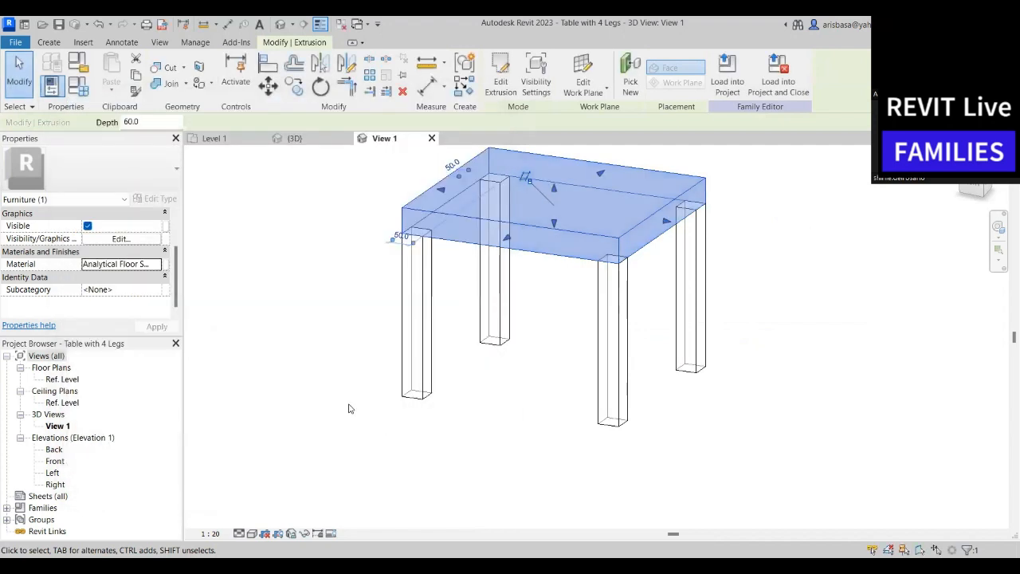
click(459, 425)
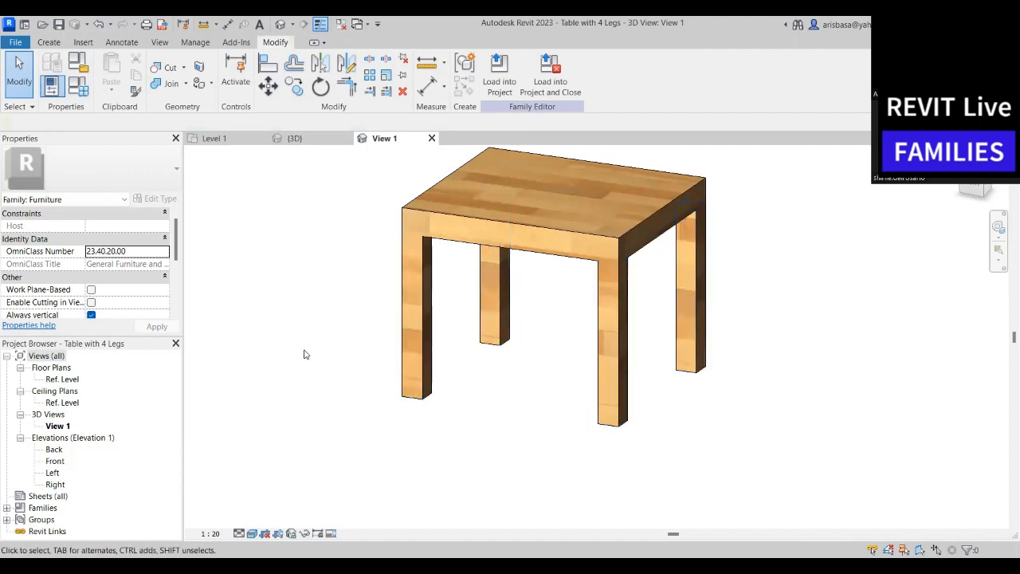
shift+middle_drag(319, 374, 295, 393)
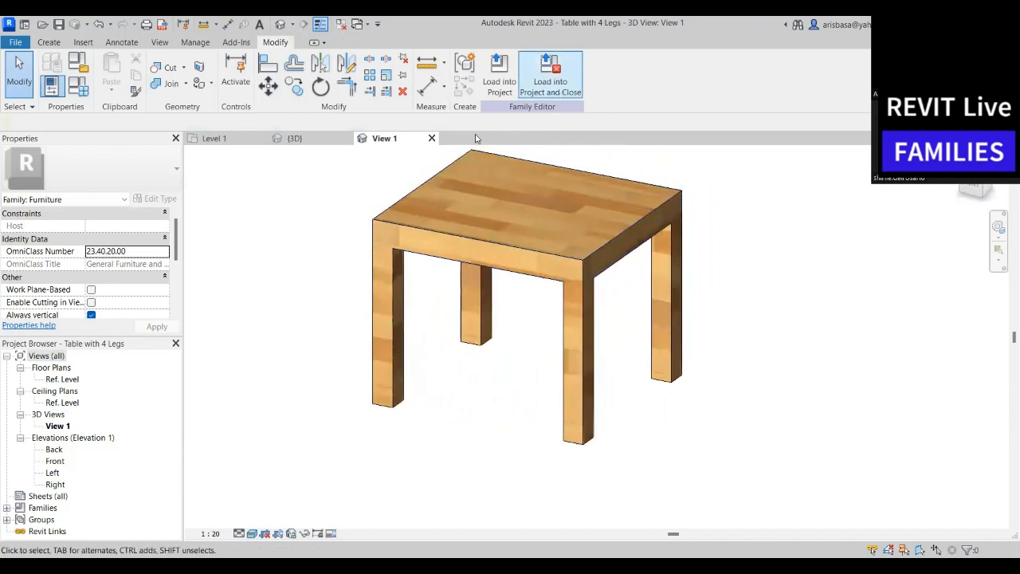
Save the family over the existing Table with 4 Legs.rfa and load it into the project, overwriting the existing version and its parameter values
click(57, 25)
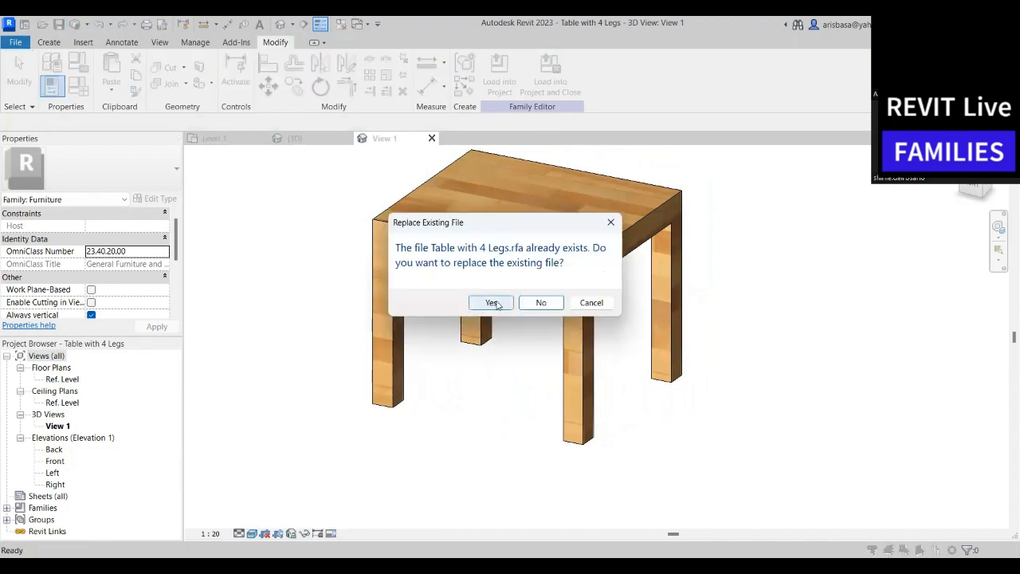
click(492, 303)
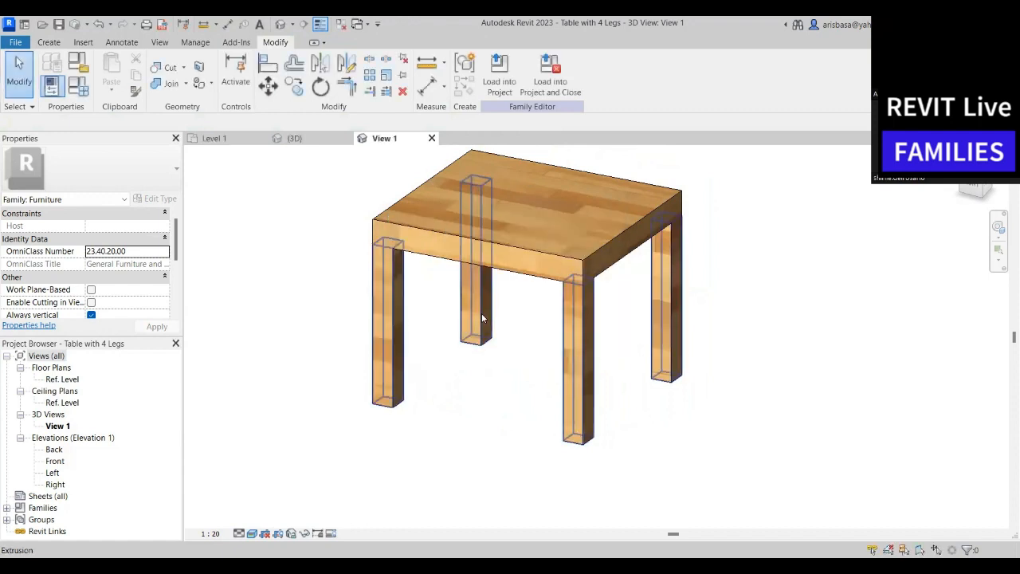
scroll(119, 306, down, 3)
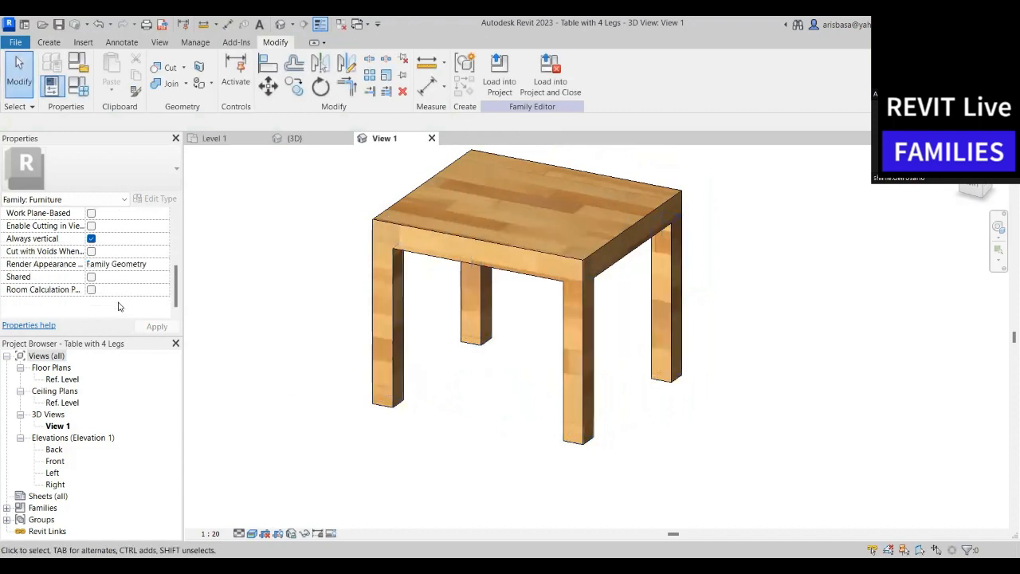
scroll(317, 300, up, 3)
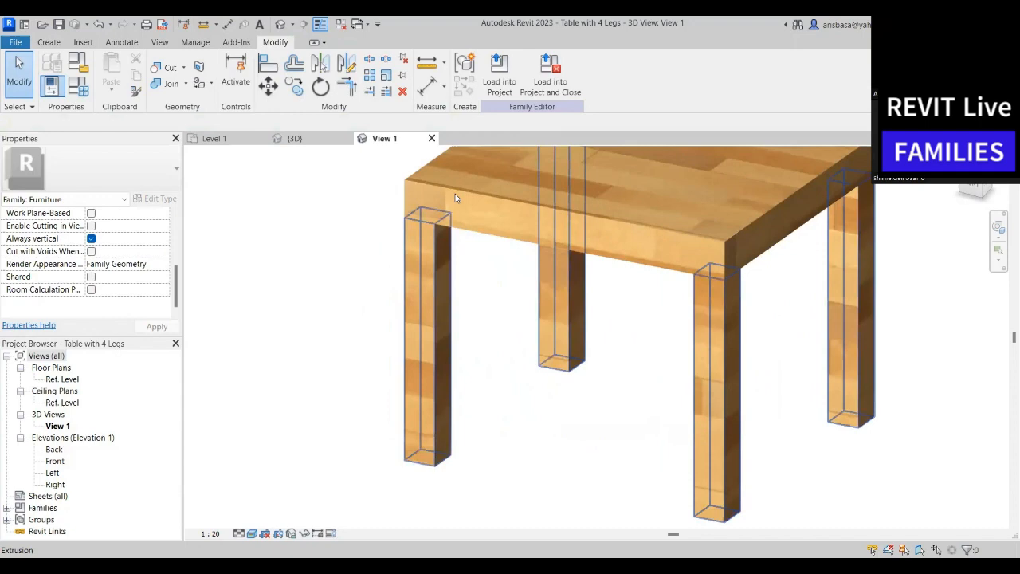
click(550, 87)
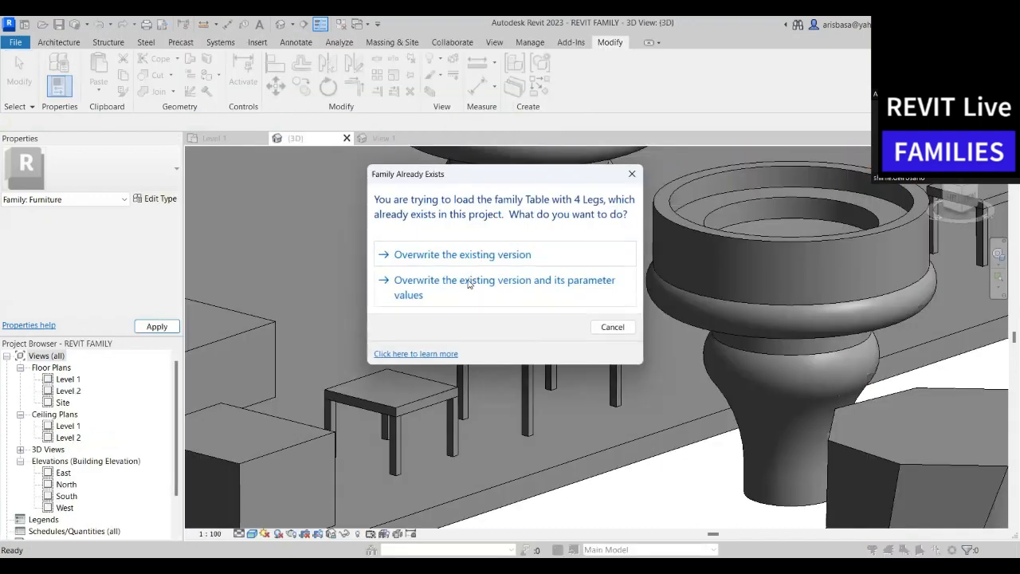
click(469, 284)
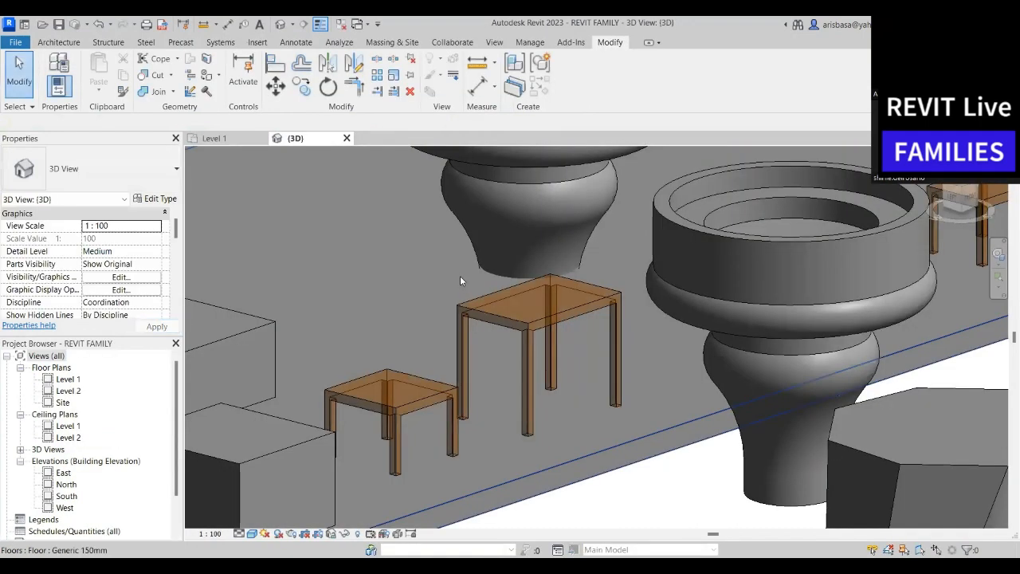
Move the small 600 x 600 table off the floor slab and show the project's 3D view in a realistic visual style
scroll(470, 363, down, 3)
scroll(470, 362, down, 2)
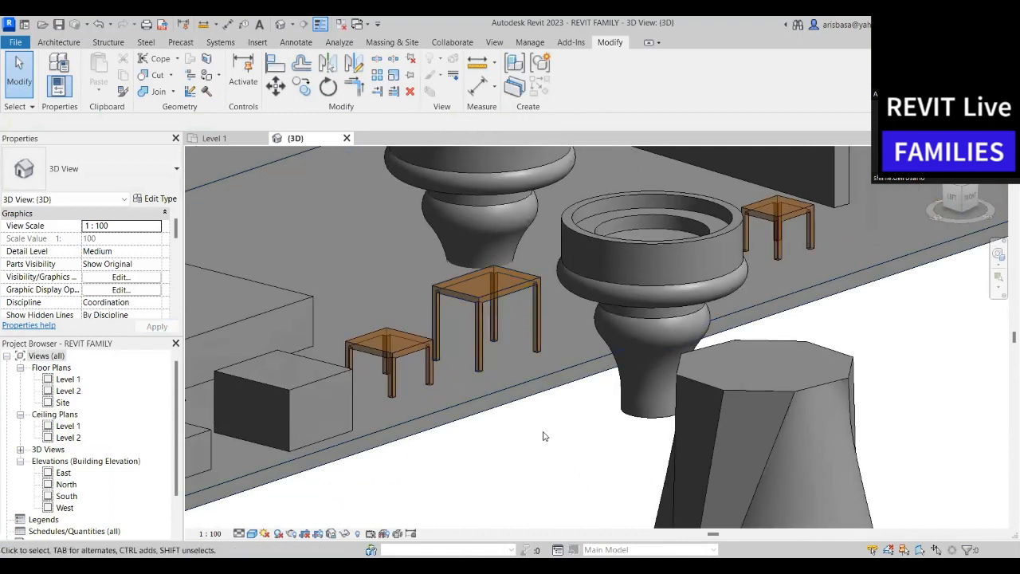
click(405, 355)
drag(428, 365, 554, 439)
key(Escape)
middle_drag(558, 437, 540, 386)
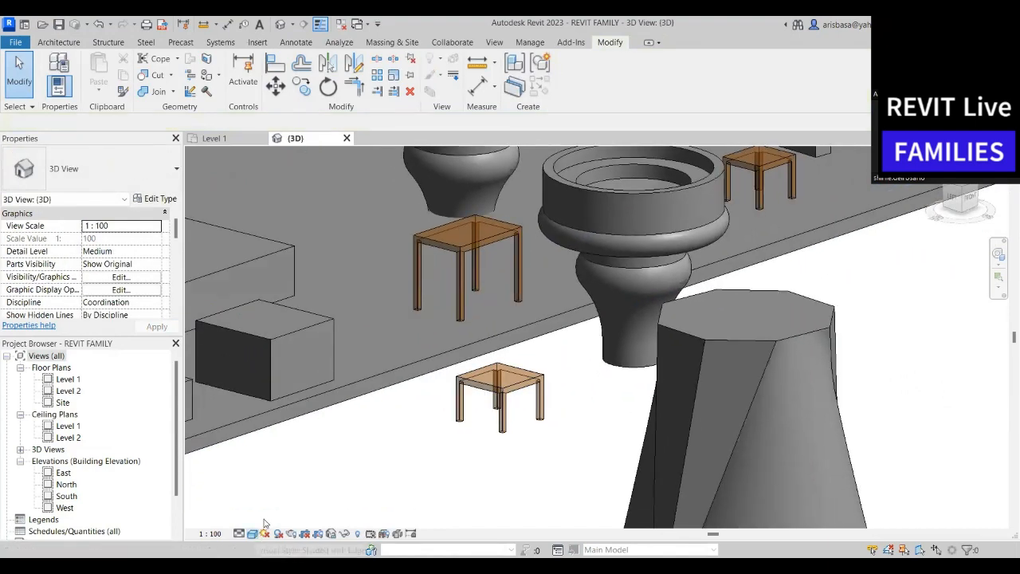
shift+middle_drag(546, 399, 531, 425)
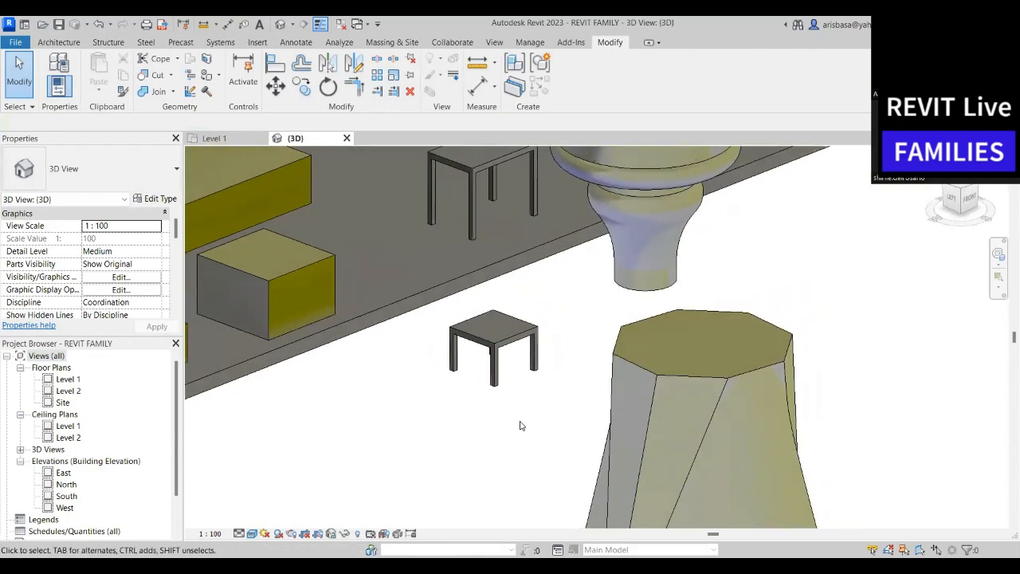
Reopen the Table with 4 Legs family for editing from the moved 600 x 600 table and view it in 3D from above
click(495, 335)
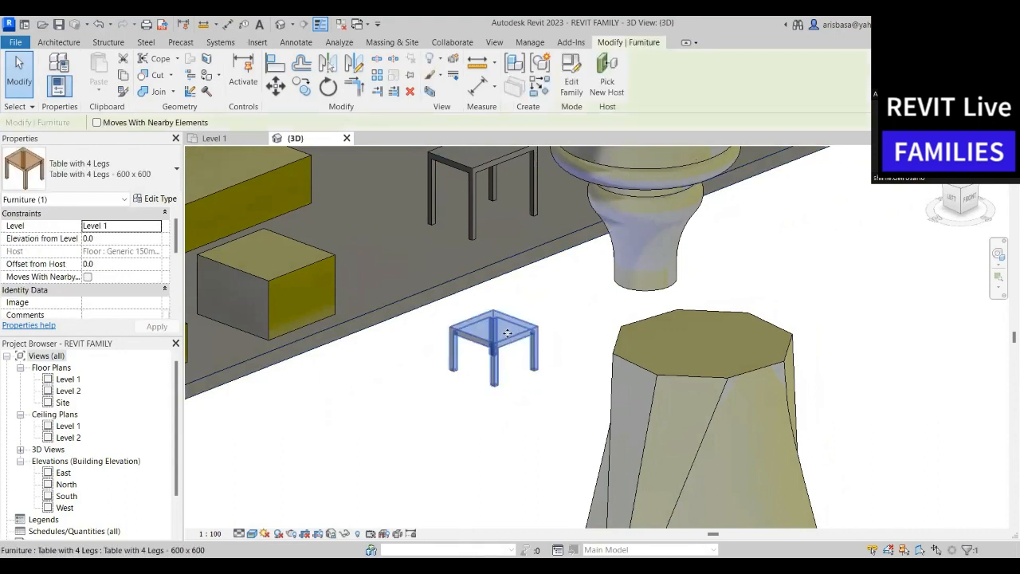
click(571, 84)
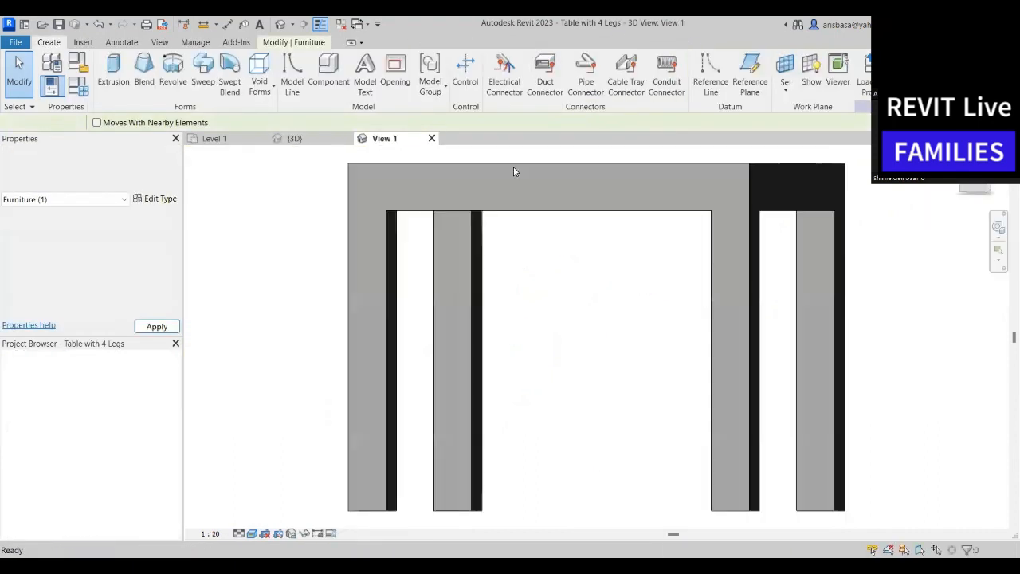
shift+middle_drag(534, 287, 441, 401)
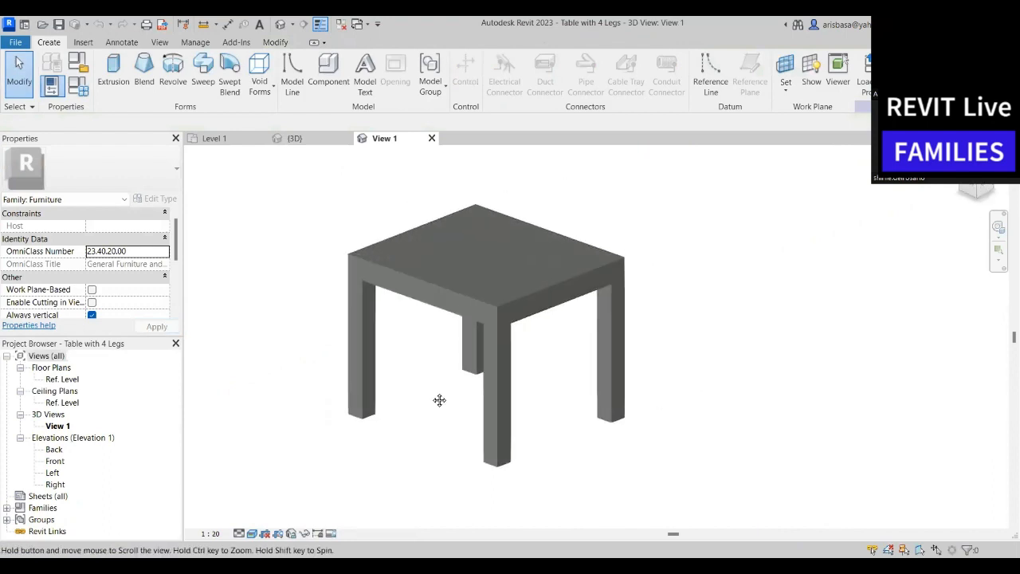
Open the tabletop extrusion's material assignment, look through the project materials and create a new material
click(479, 309)
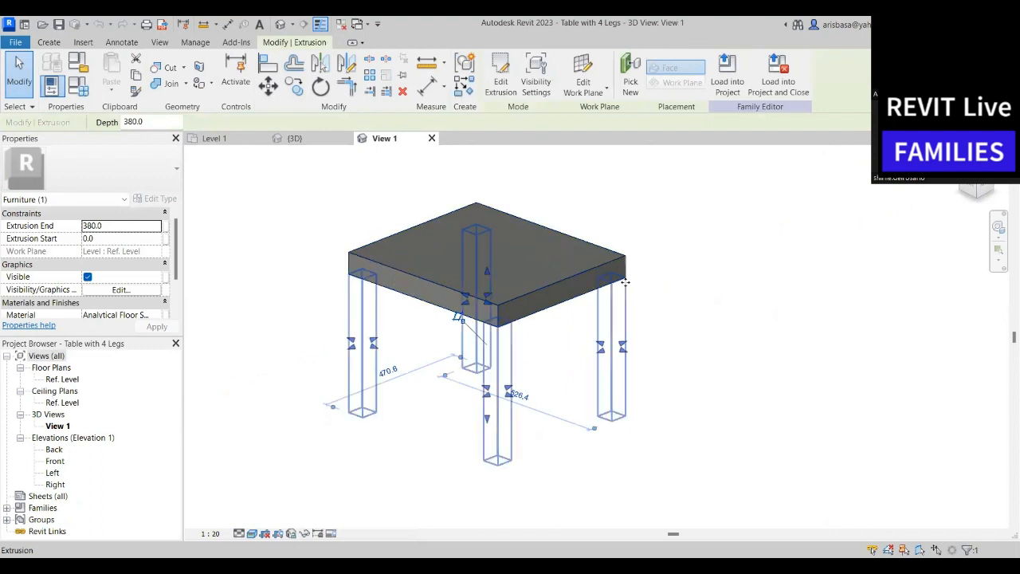
click(683, 257)
click(587, 256)
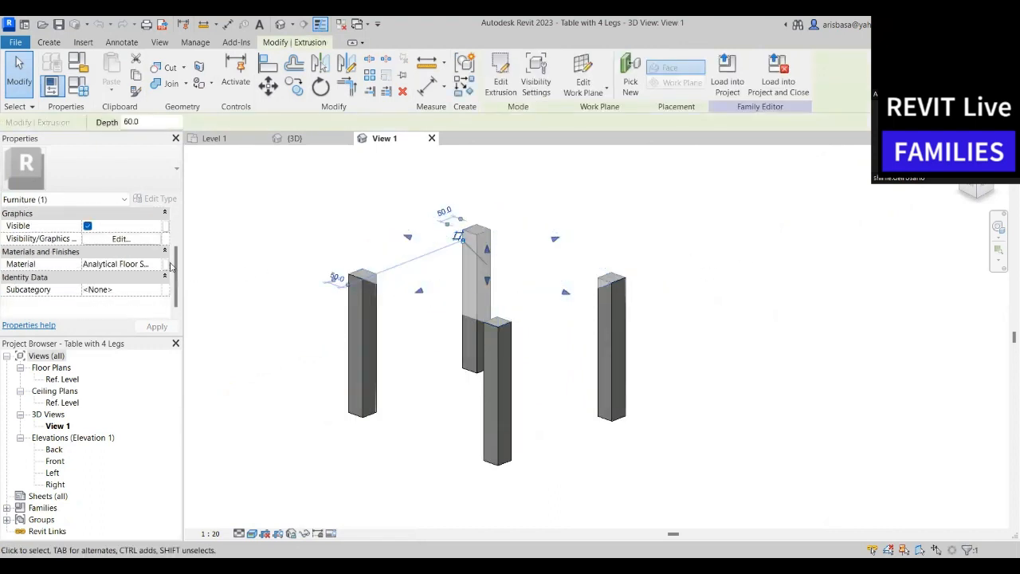
click(152, 267)
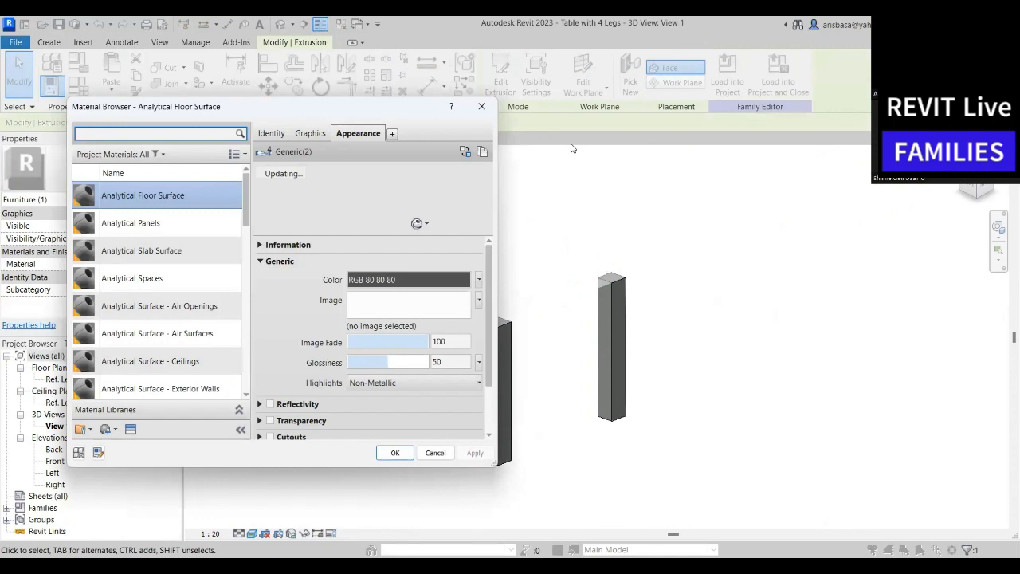
scroll(252, 289, down, 7)
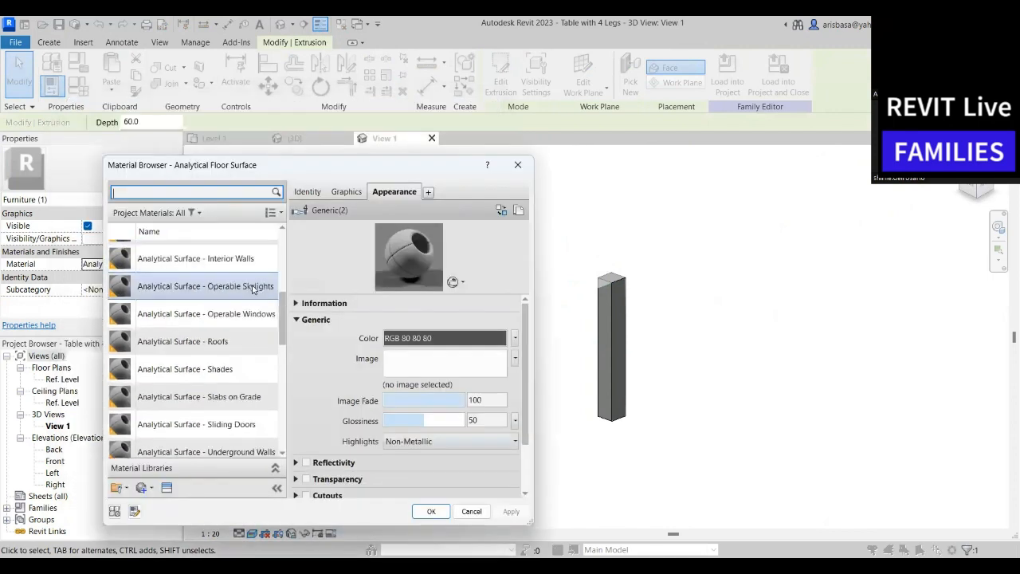
scroll(254, 288, up, 3)
scroll(254, 288, down, 3)
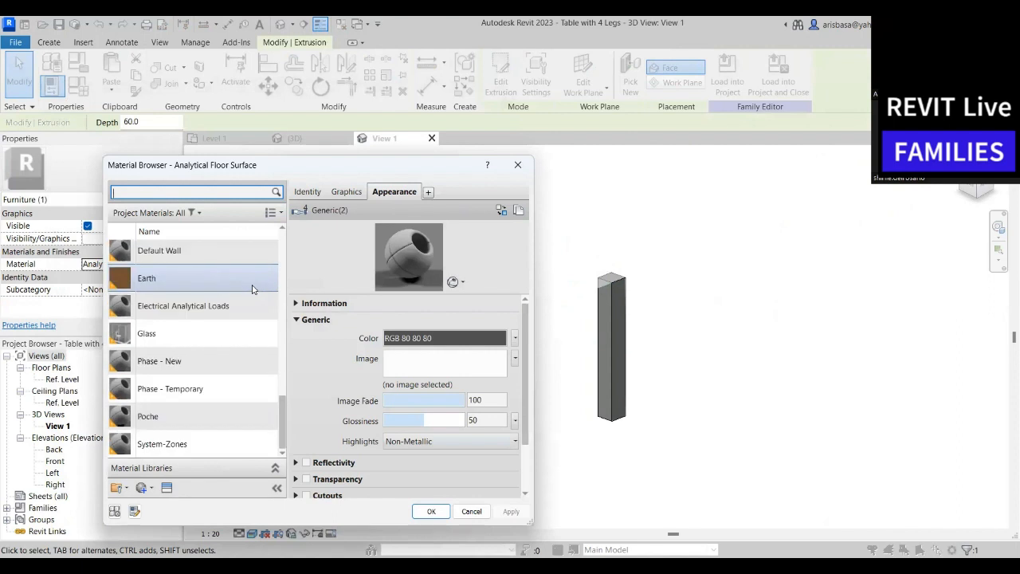
scroll(239, 351, up, 6)
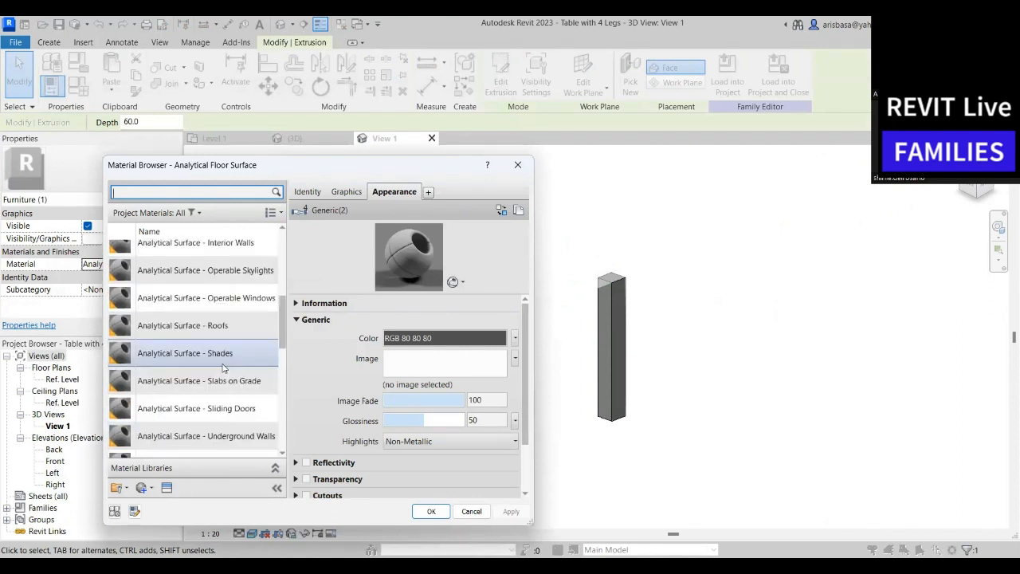
scroll(240, 327, up, 1)
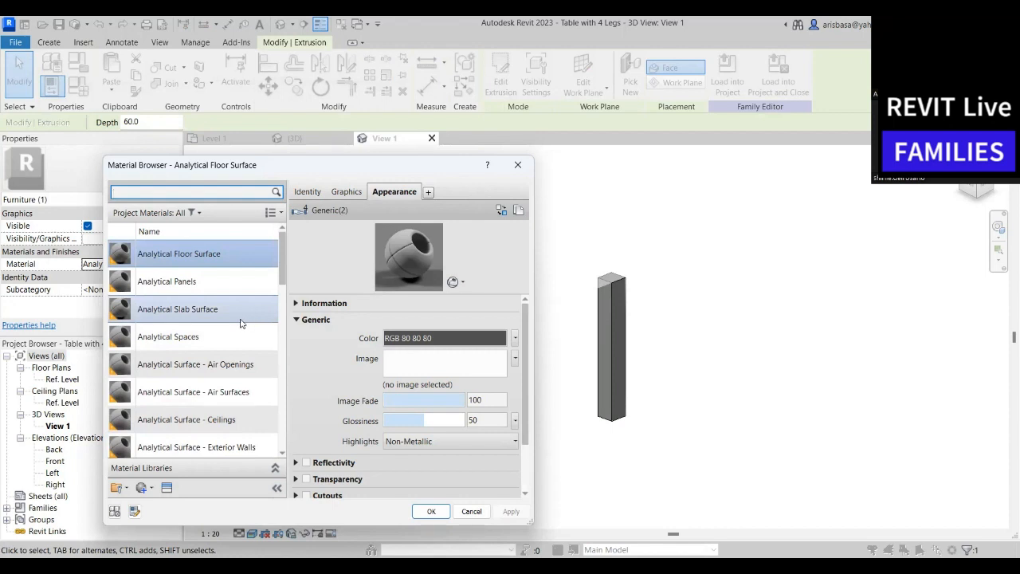
scroll(246, 327, down, 7)
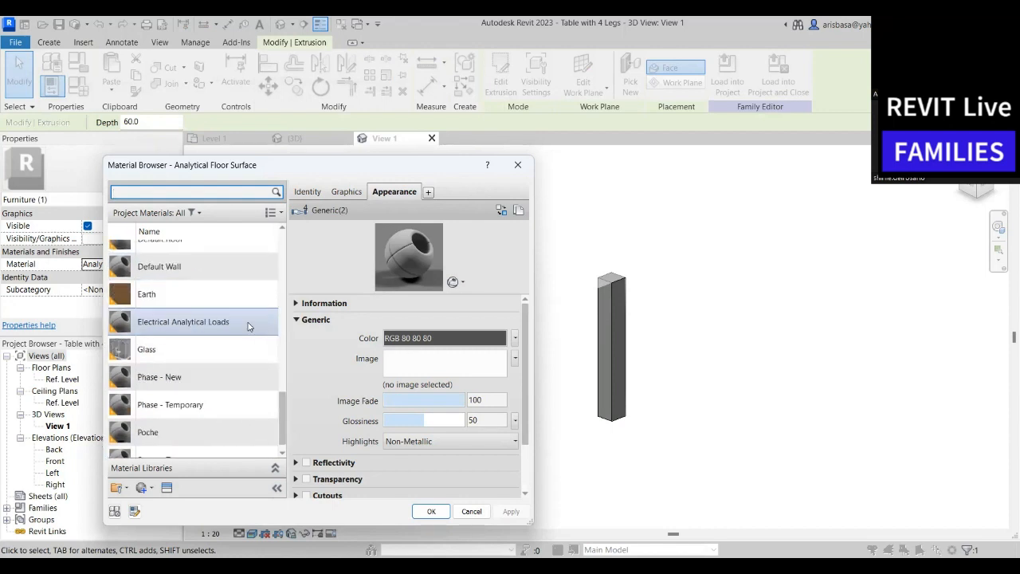
click(142, 488)
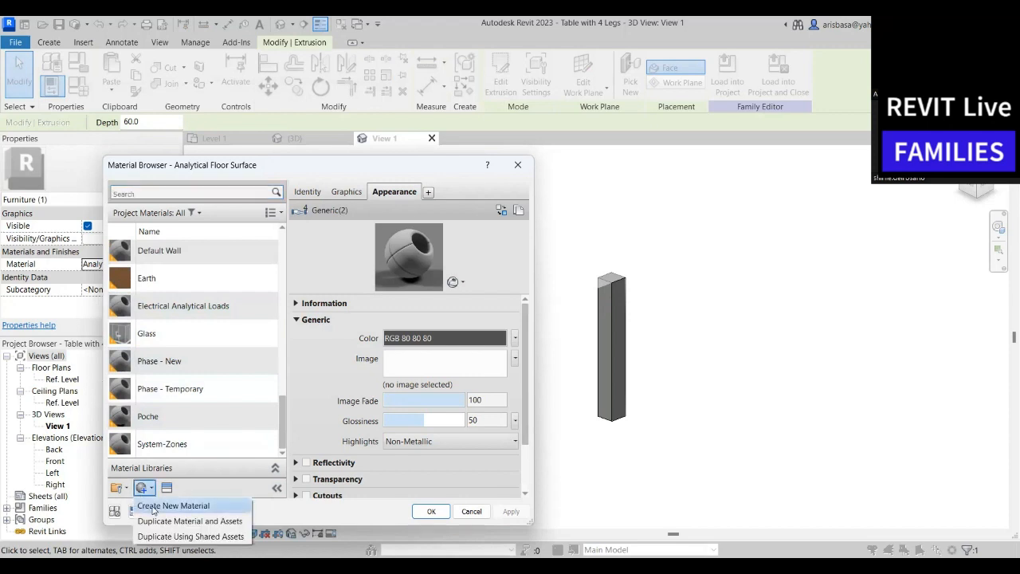
click(152, 505)
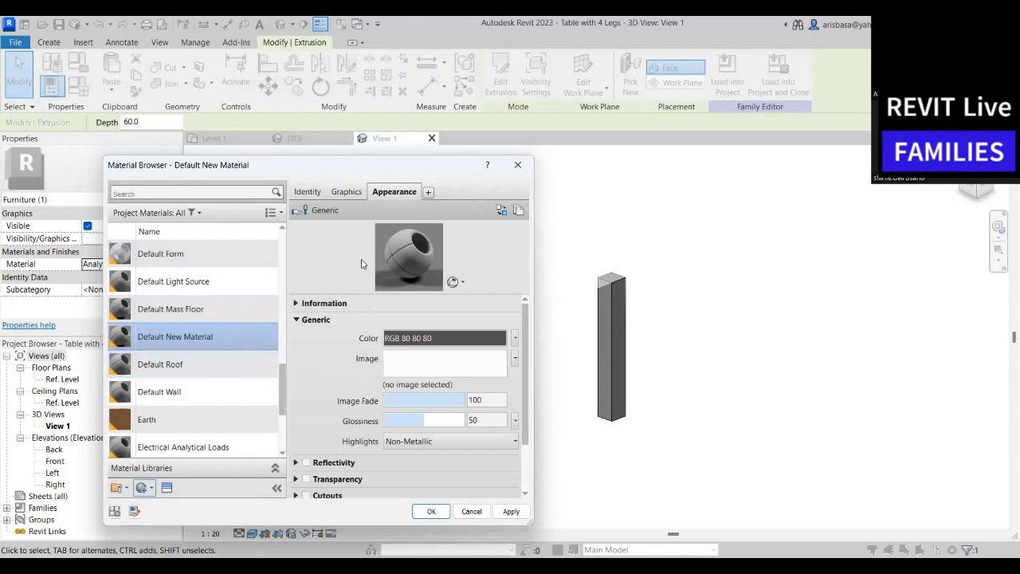
Search the appearance assets for "wood" and replace the new material's appearance with Beechwood - Galliano
click(163, 491)
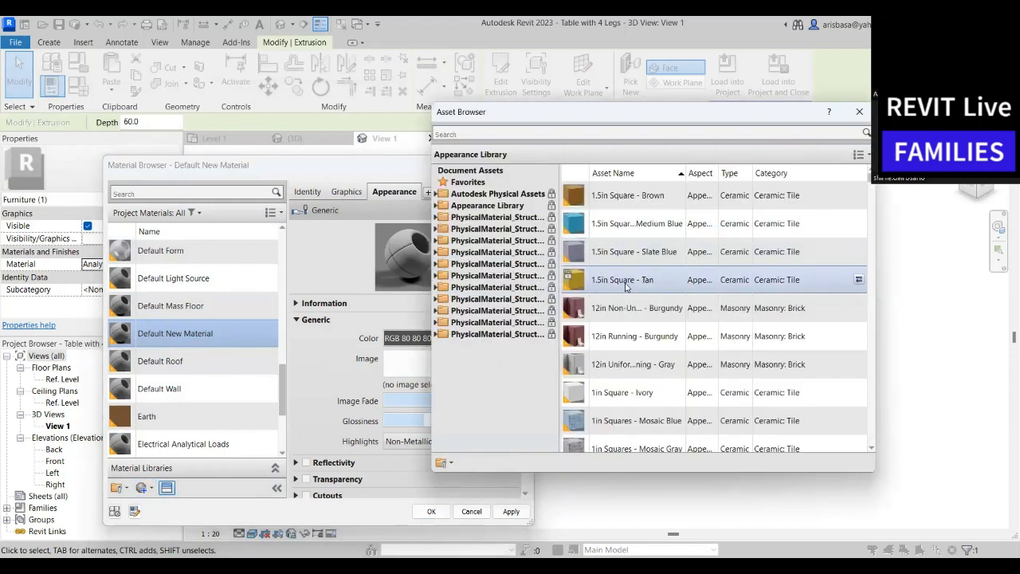
click(584, 134)
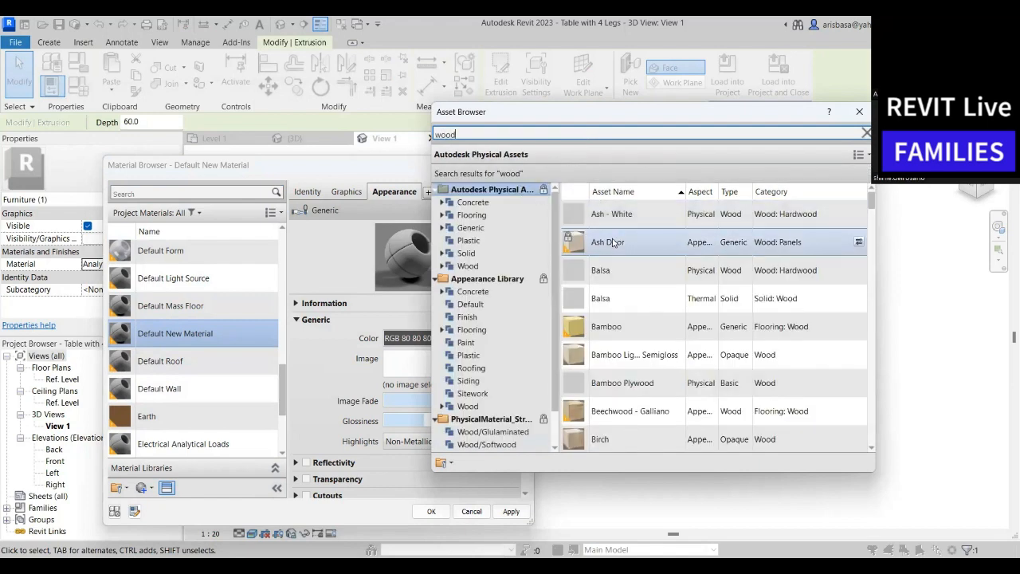
click(859, 410)
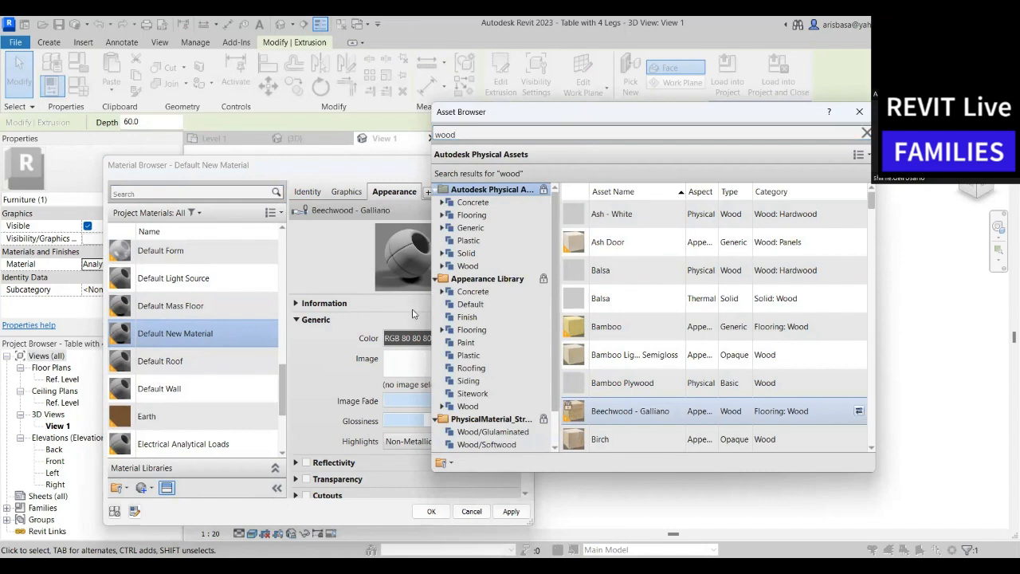
drag(700, 119, 612, 73)
click(771, 65)
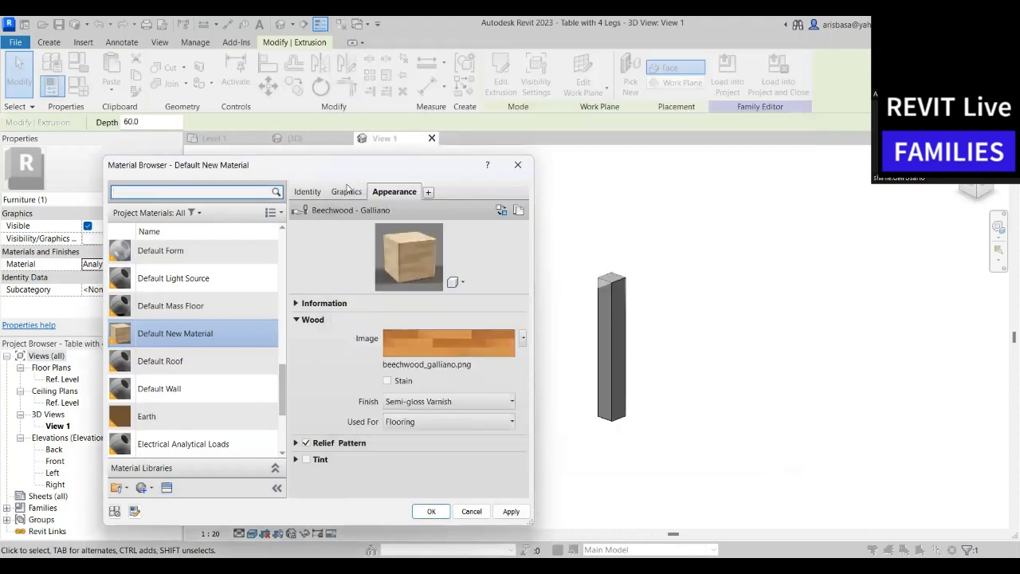
Turn on Use Render Appearance for the new material's shading, review its properties and apply it to the table
click(347, 192)
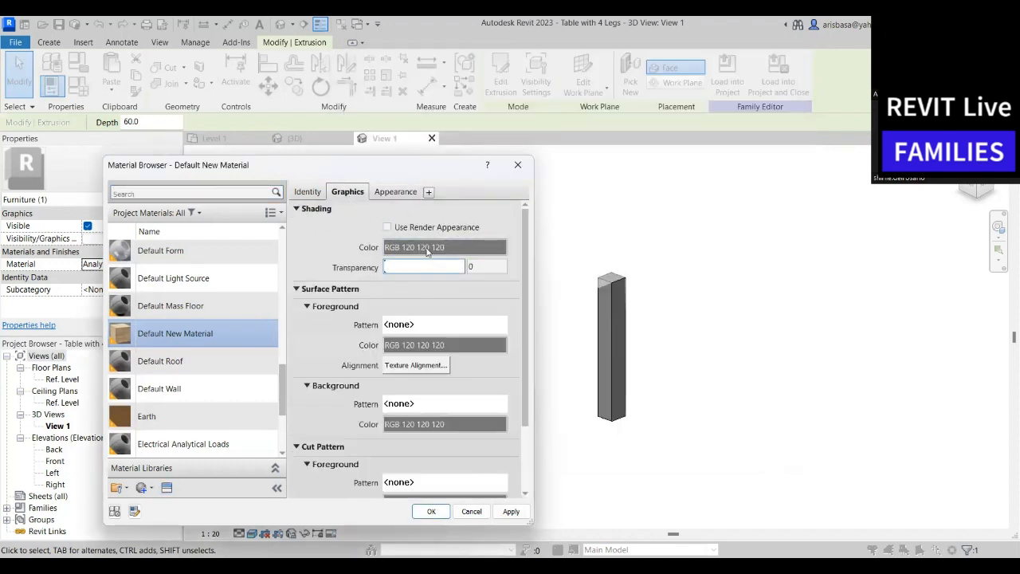
click(388, 227)
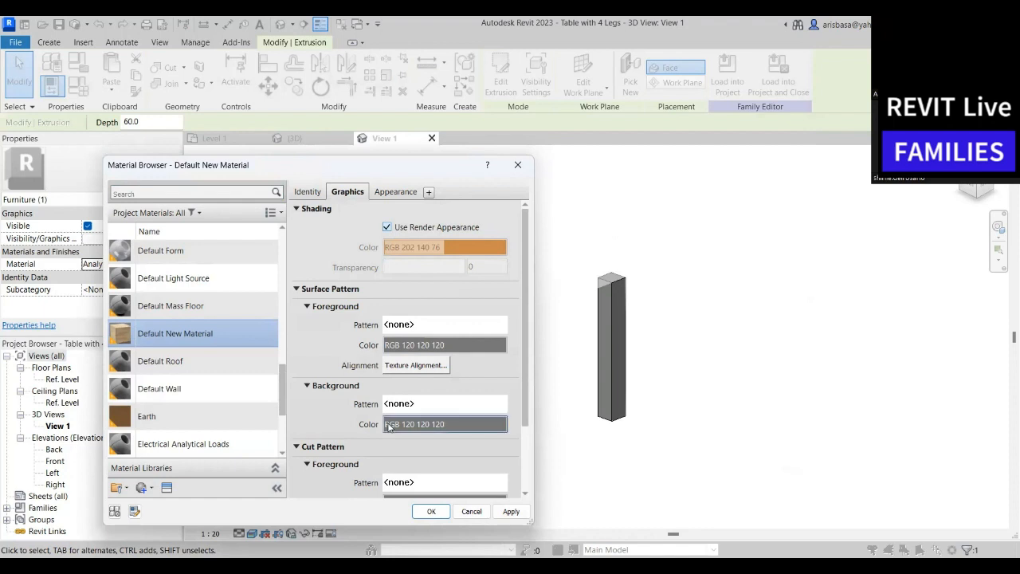
scroll(357, 400, down, 2)
scroll(358, 390, up, 2)
click(314, 196)
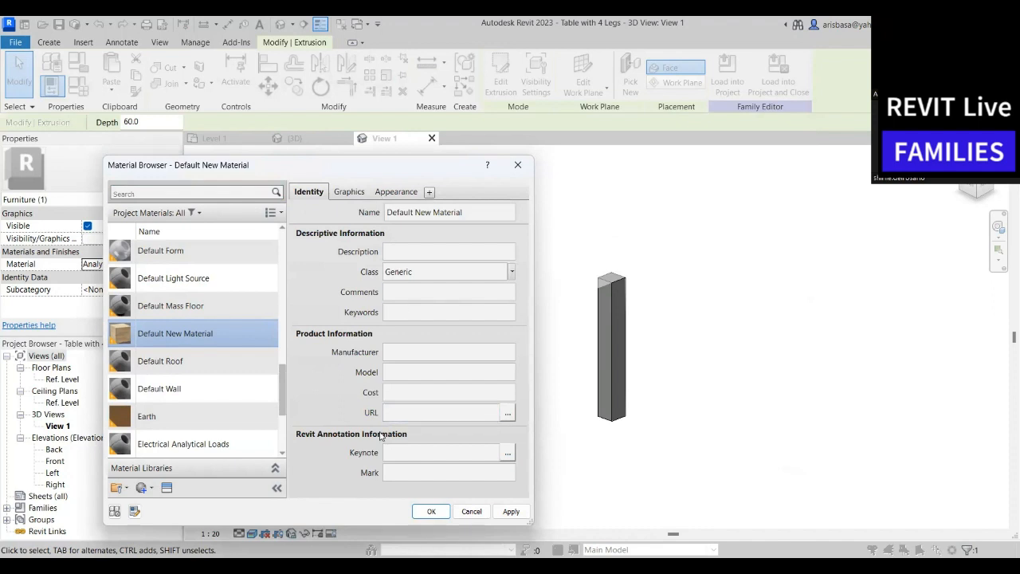
click(405, 192)
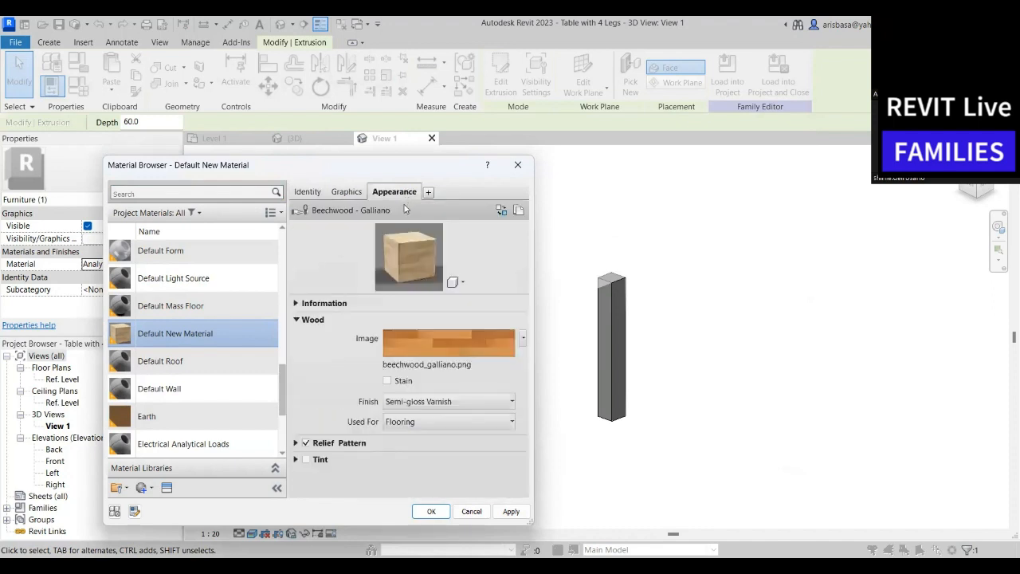
click(343, 193)
click(395, 192)
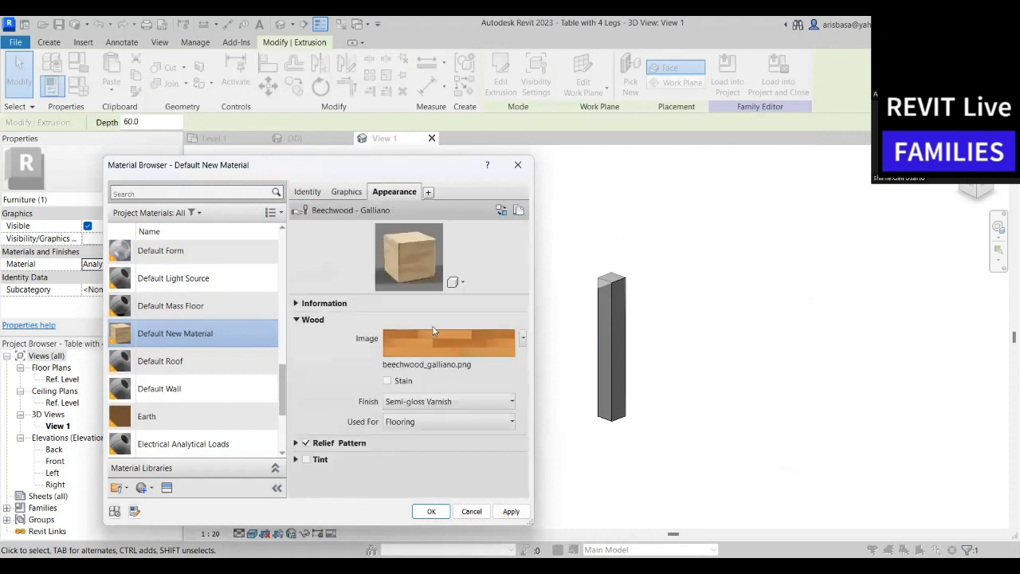
click(510, 511)
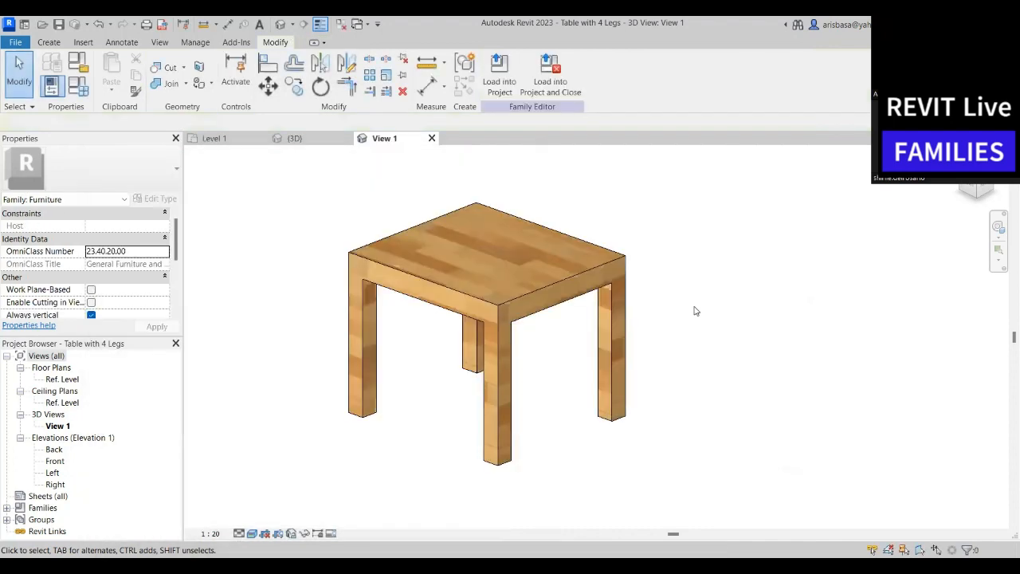
Save the table family, close it and load it into the project, overwriting the existing version and its parameter values
shift+middle_drag(694, 310, 644, 304)
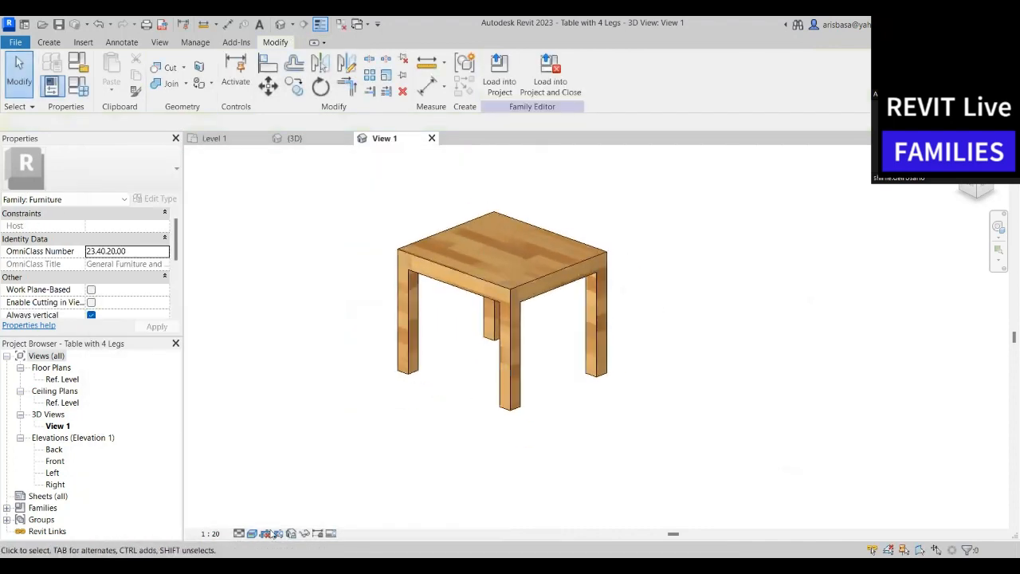
click(547, 93)
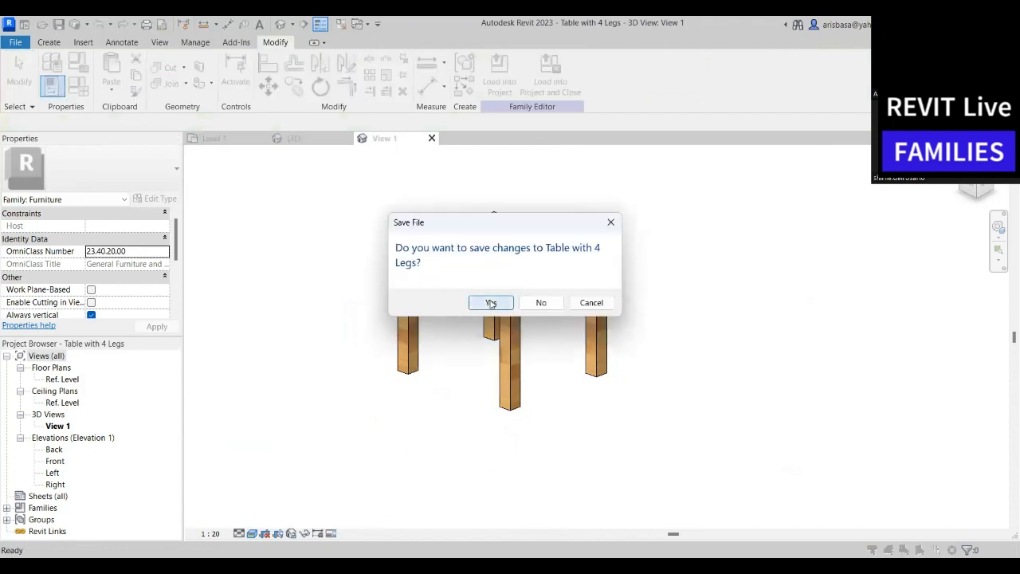
click(482, 309)
click(482, 309)
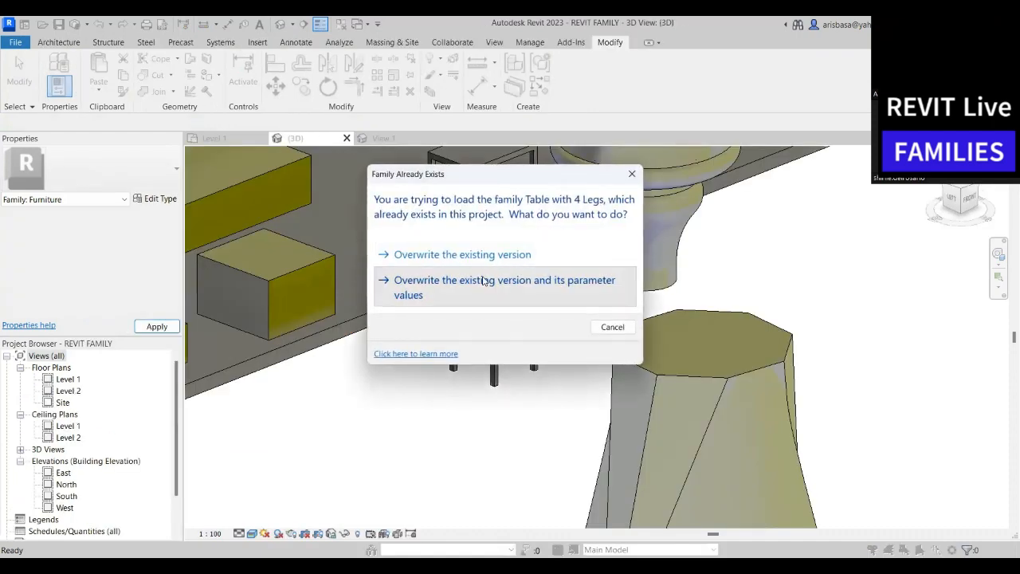
click(482, 281)
Move the small 600 x 600 table back onto the floor slab beside the larger wooden table and view the whole scene in 3D
scroll(526, 412, down, 2)
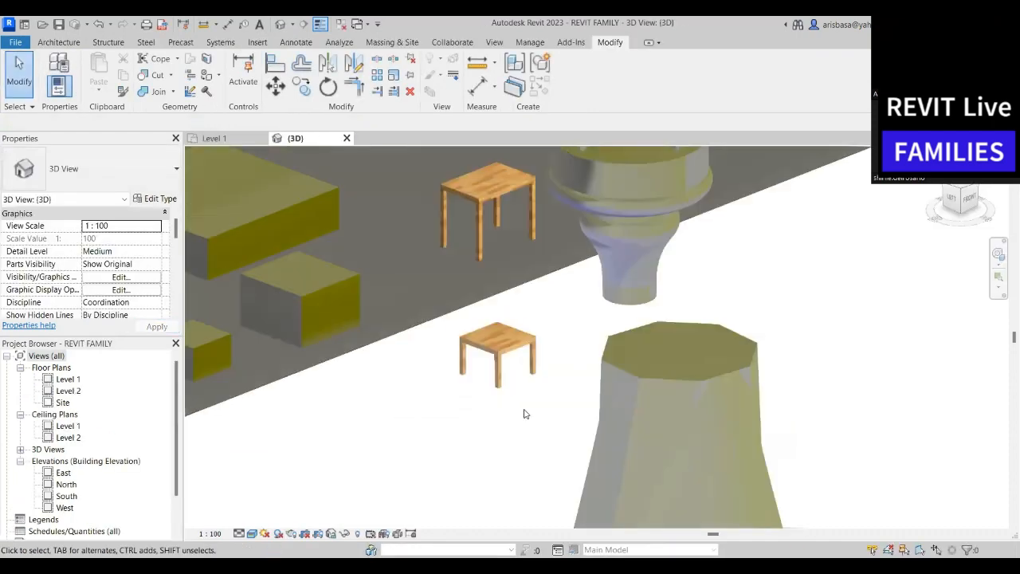
mouse_move(550, 419)
middle_down()
mouse_move(530, 444)
mouse_move(511, 399)
mouse_move(548, 438)
mouse_move(526, 421)
mouse_move(566, 417)
middle_up()
scroll(493, 429, down, 1)
scroll(546, 405, down, 1)
scroll(534, 415, down, 1)
scroll(531, 423, up, 2)
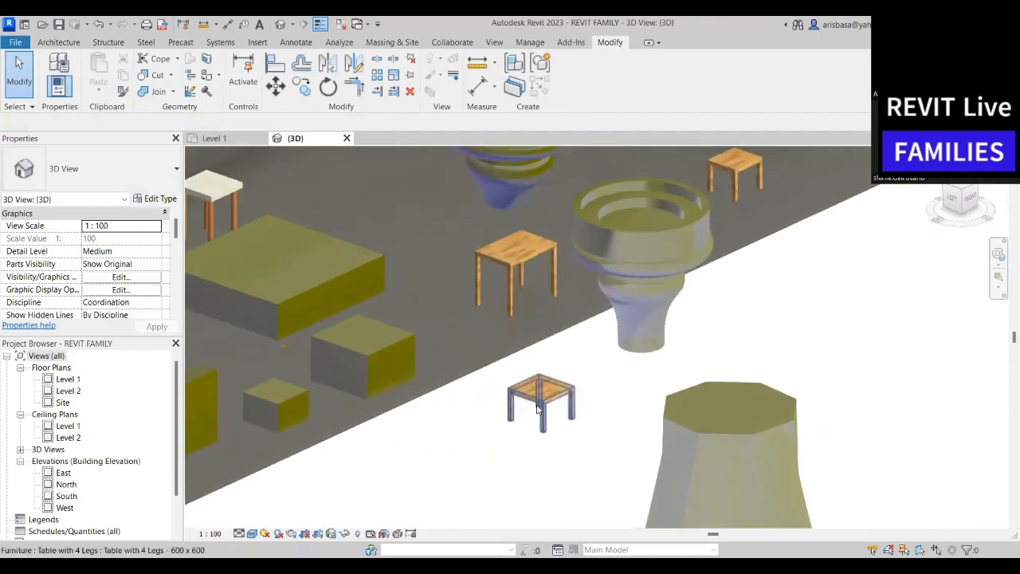
click(541, 400)
drag(550, 399, 467, 321)
click(594, 374)
middle_drag(581, 383, 532, 419)
scroll(532, 419, down, 5)
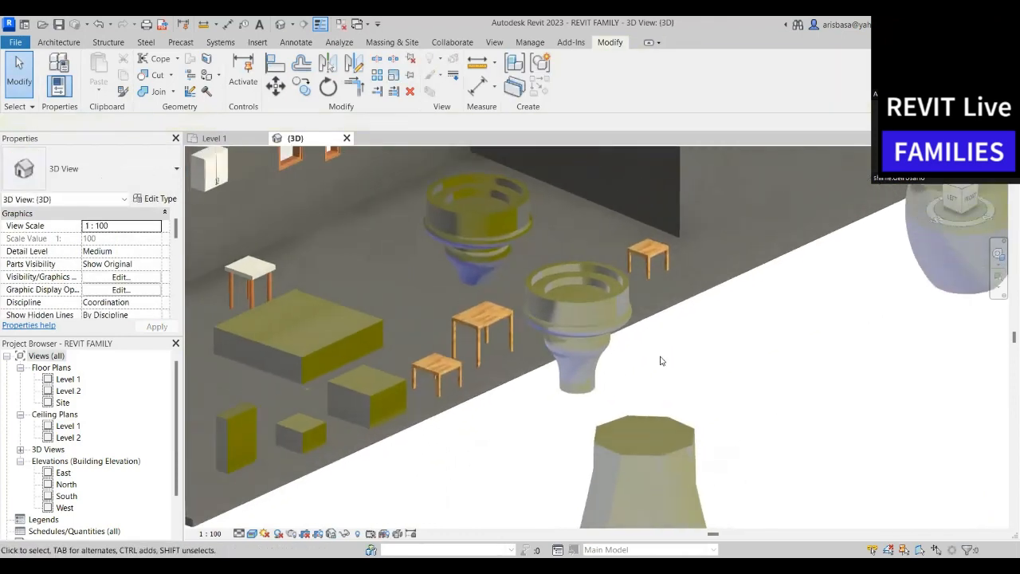
shift+middle_drag(622, 382, 653, 397)
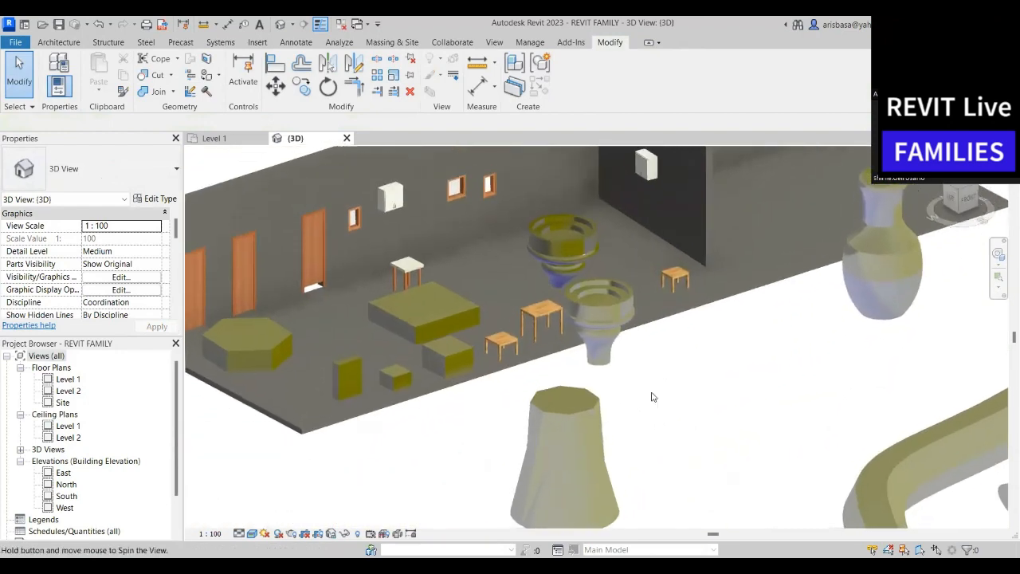